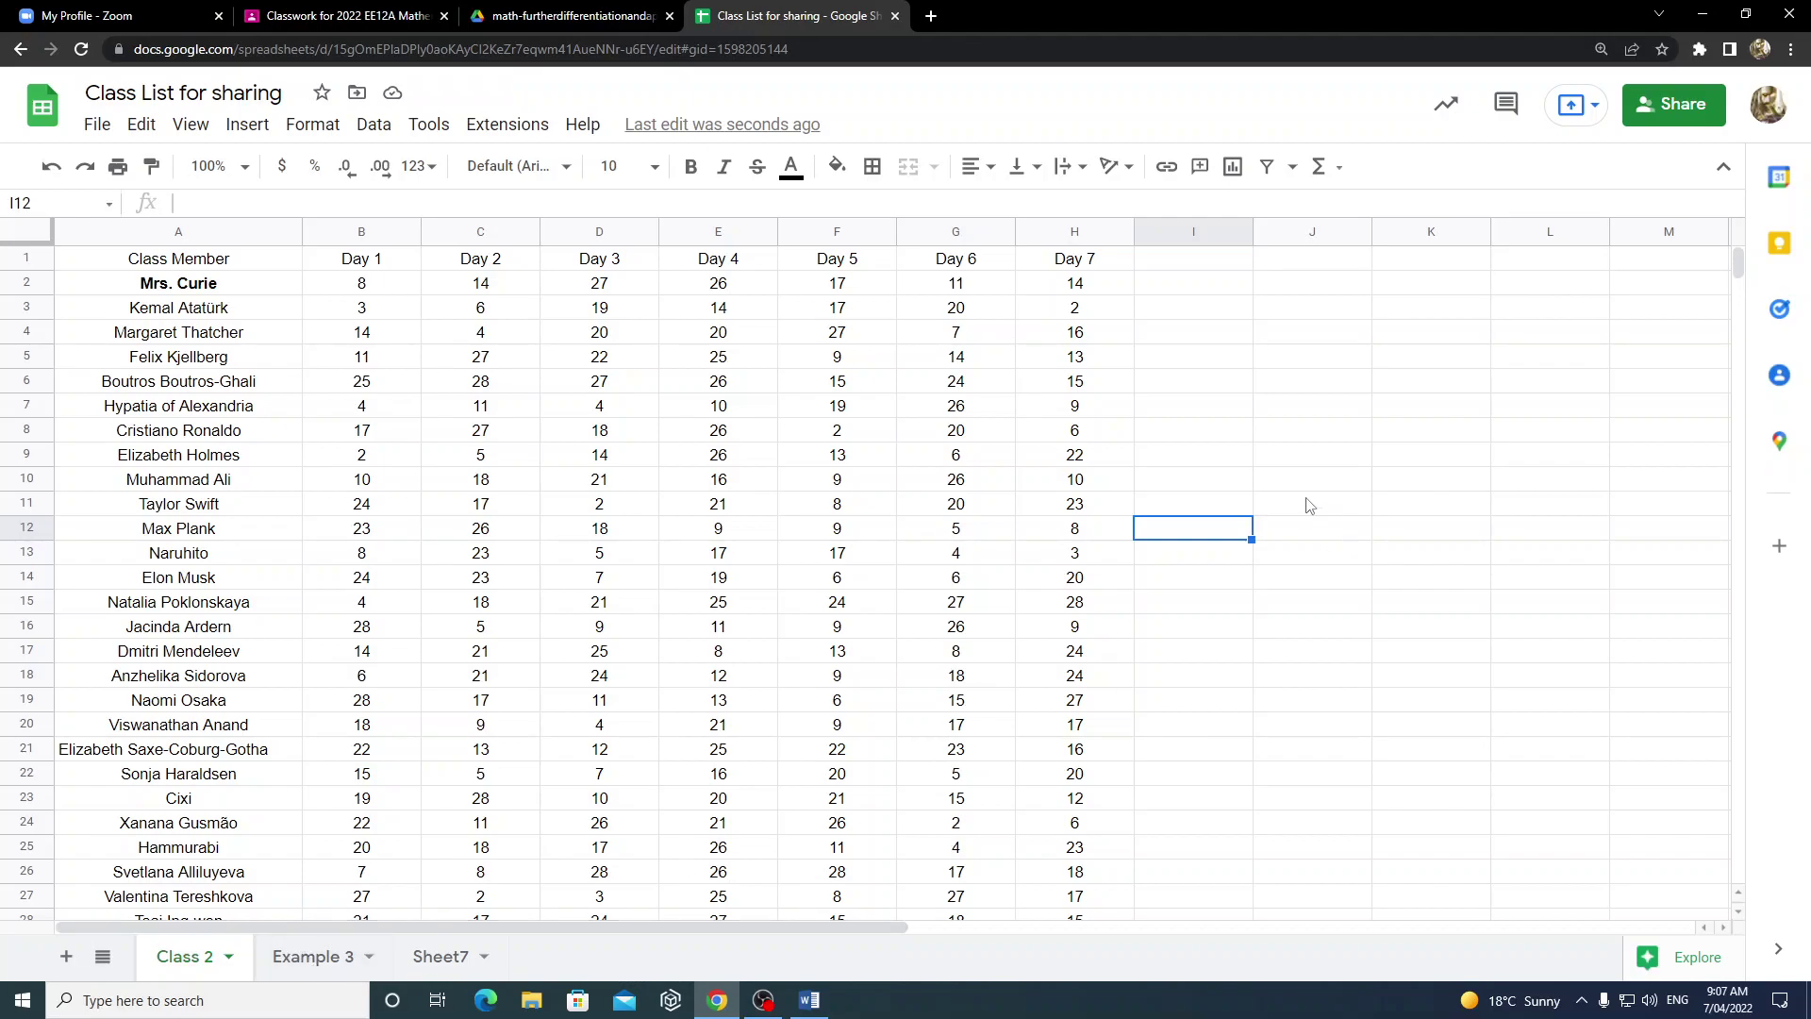
# - Recalculate the random numbers on the Class 2 sheet several times and inspect the formula in cell B2
pyautogui.press('Delete')
pyautogui.press('Delete')
pyautogui.press('Delete')
pyautogui.press('Delete')
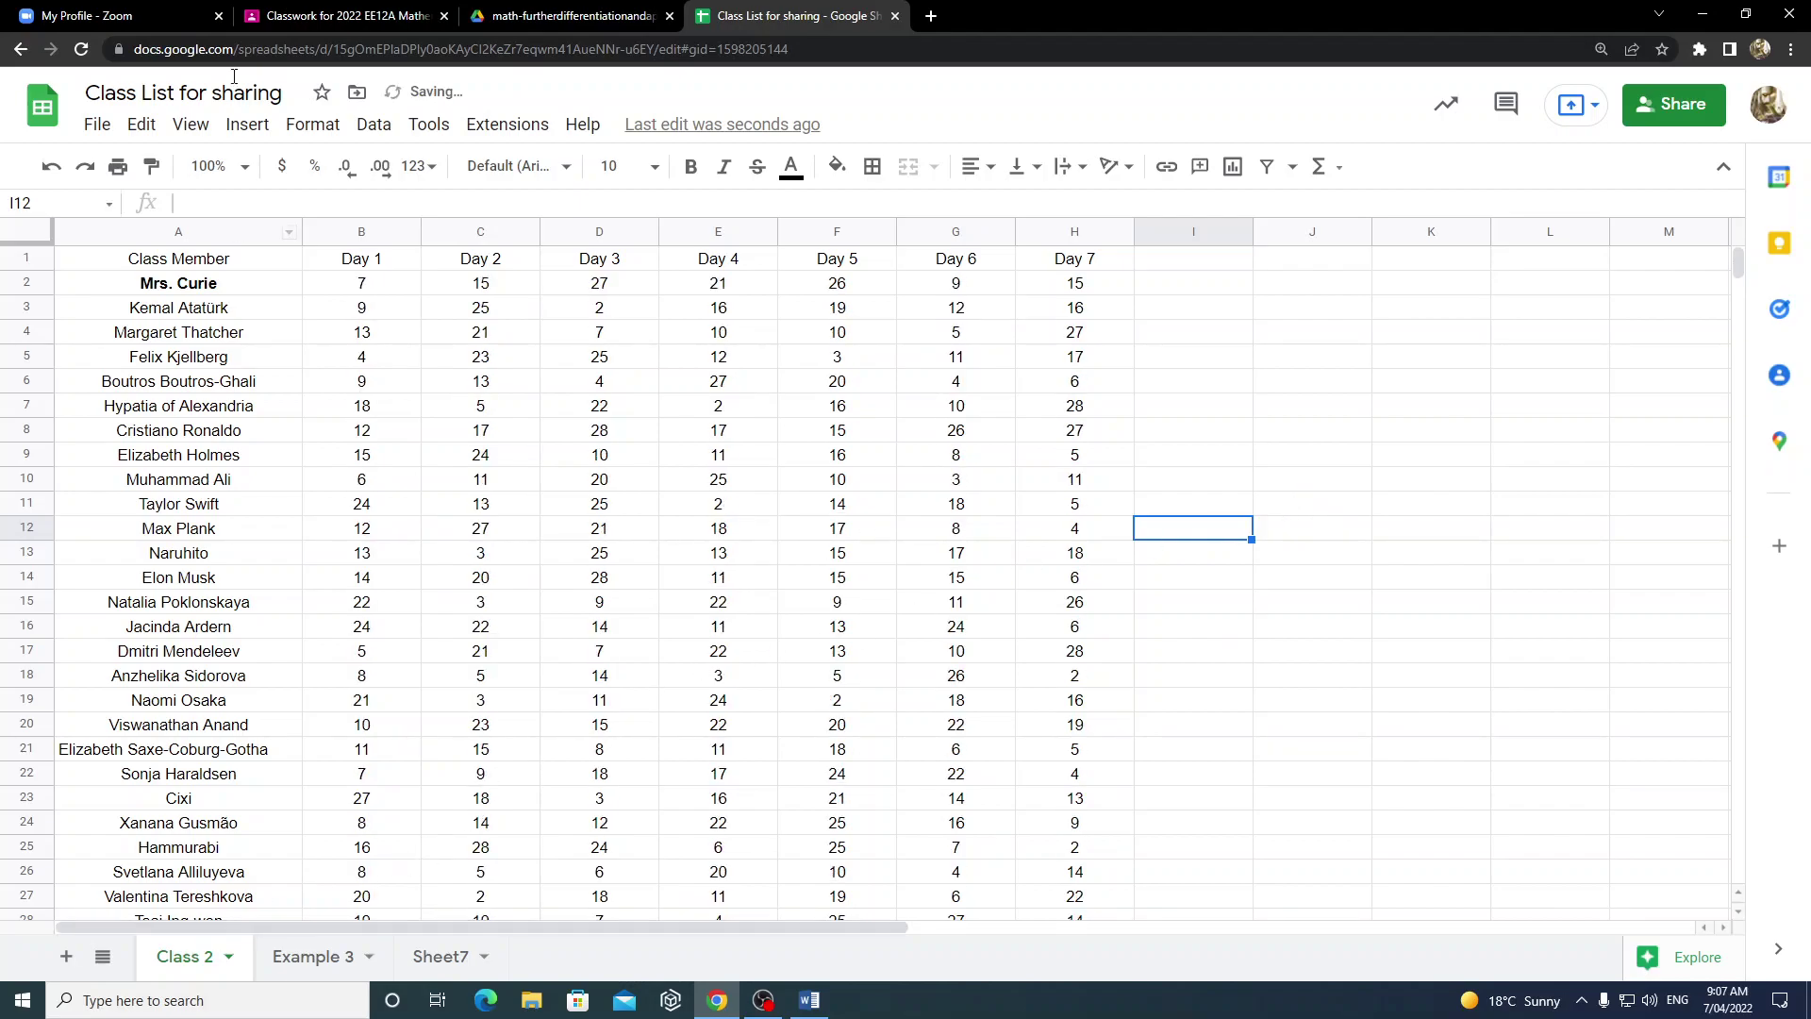
pyautogui.click(348, 289)
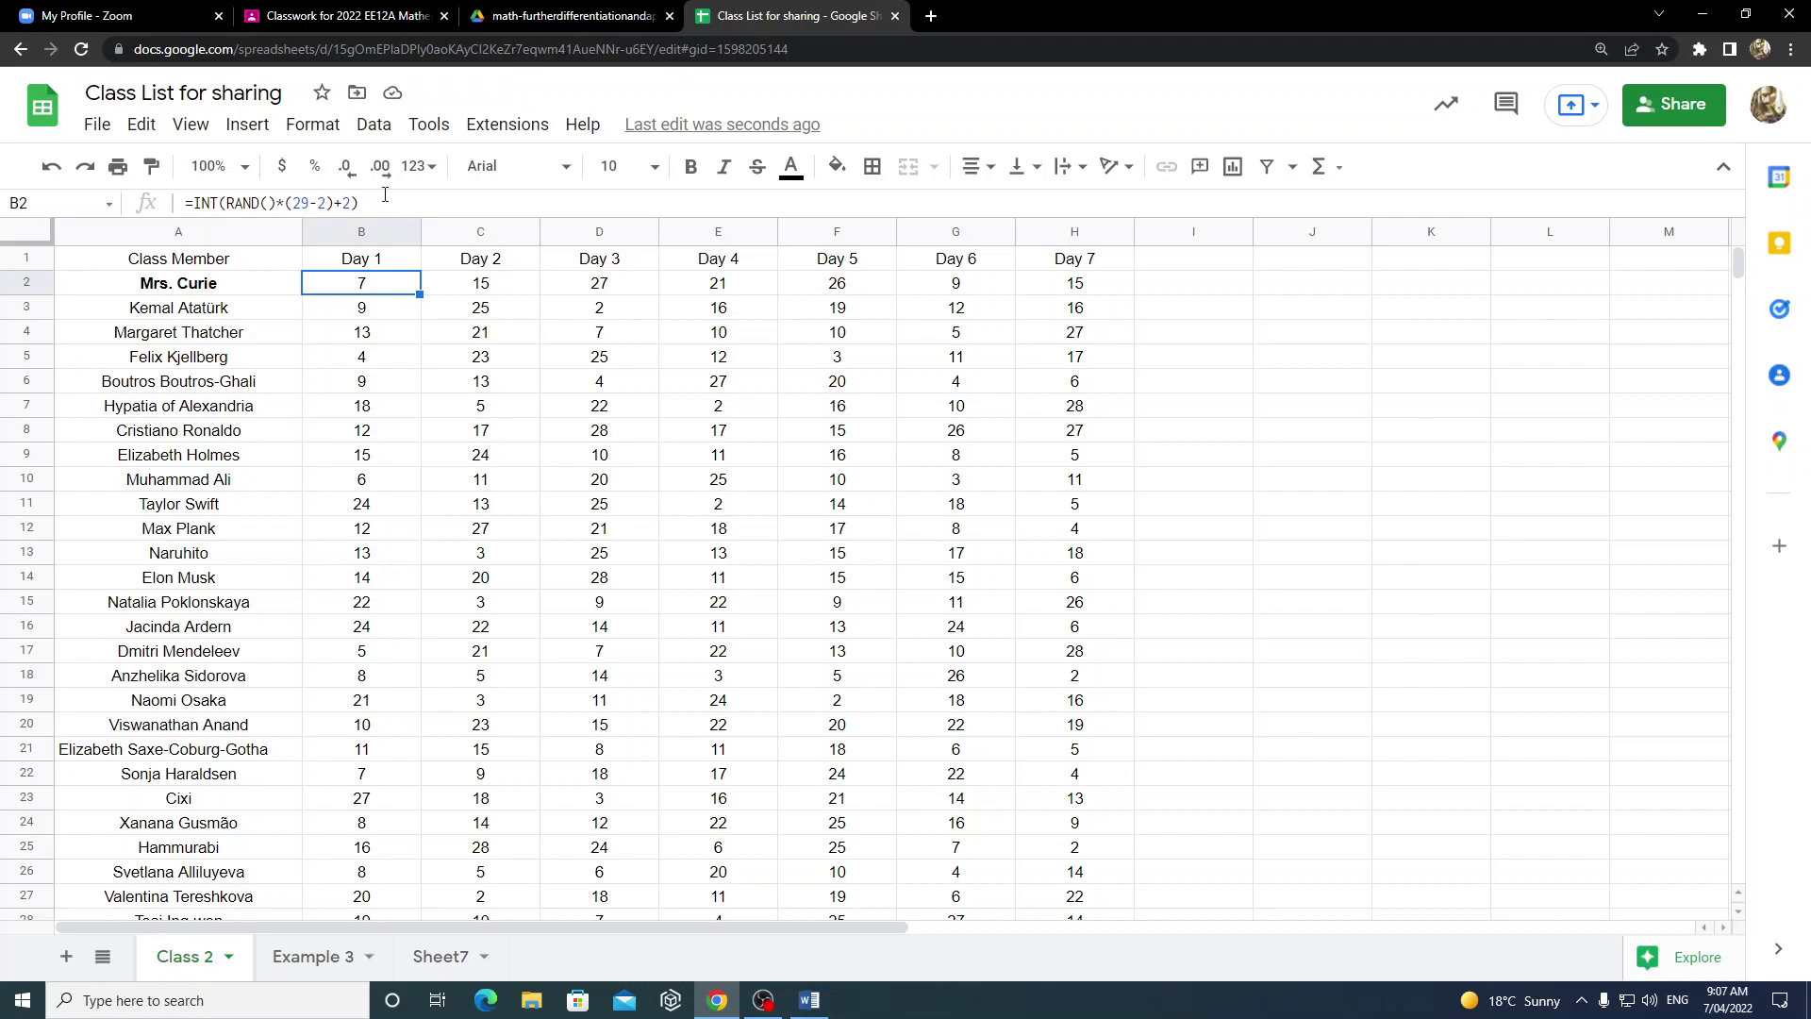
pyautogui.click(1273, 366)
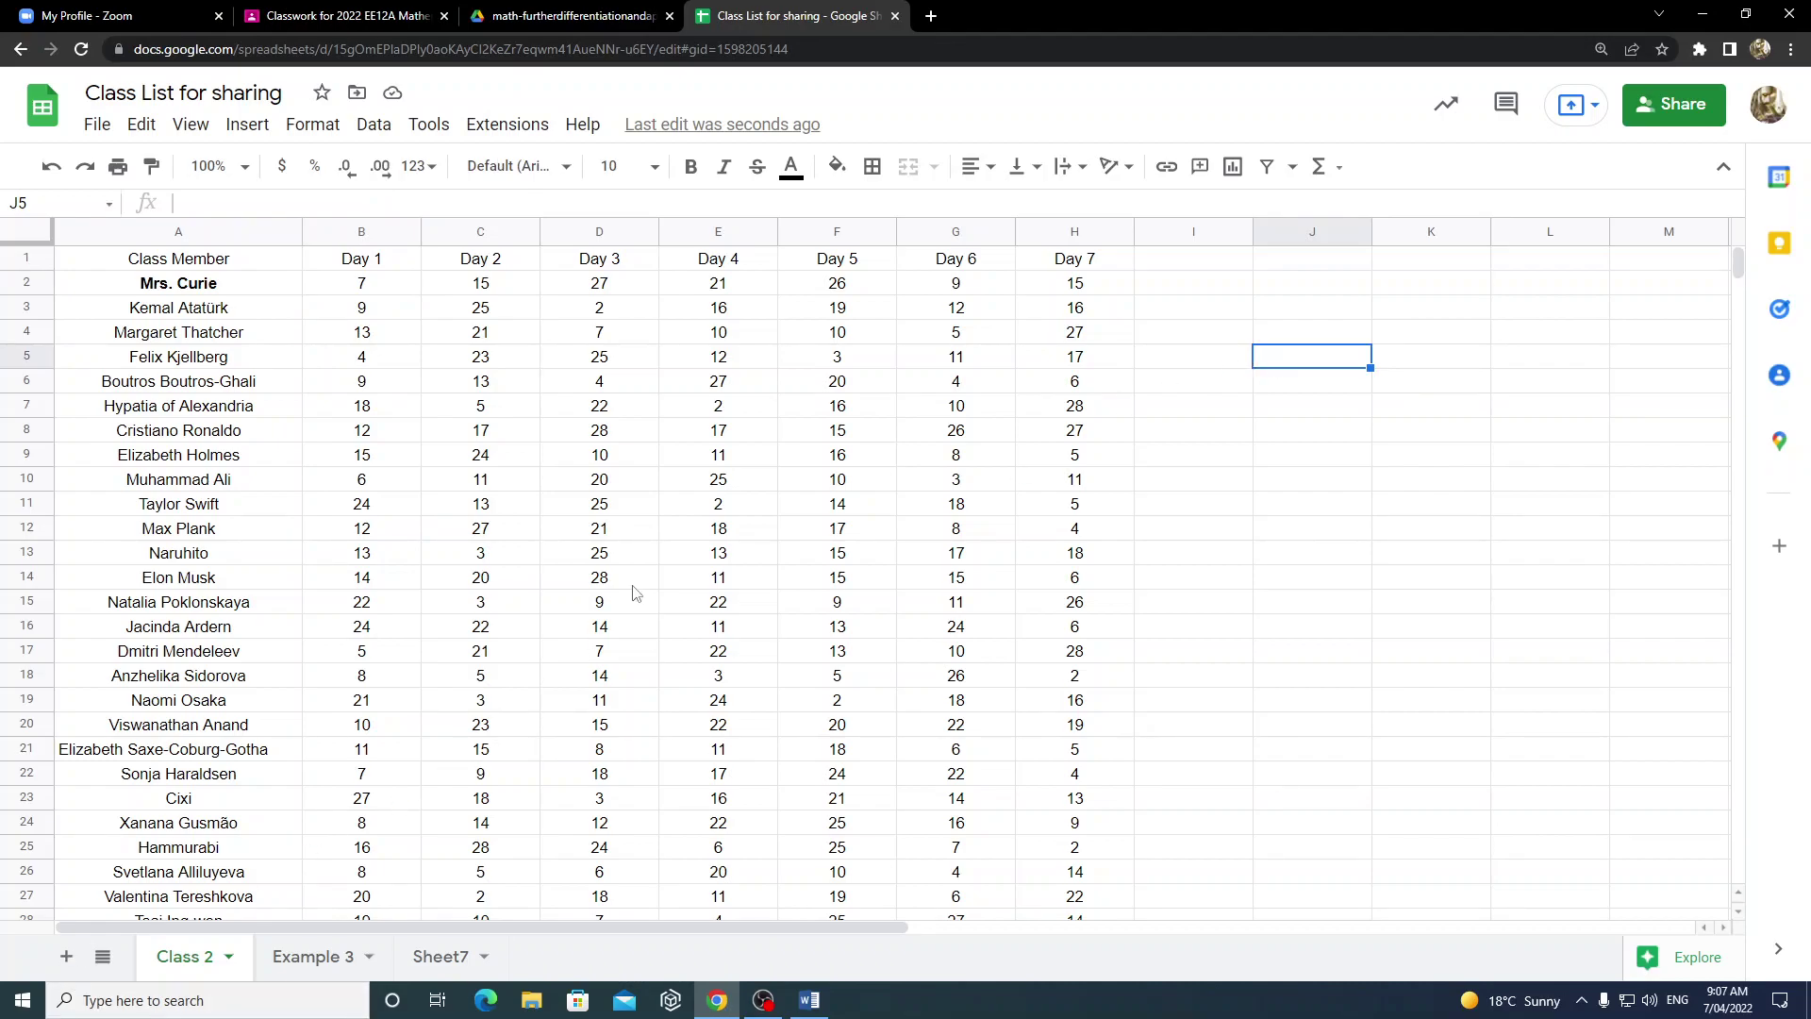
# - Review the Example 3 sheet's bolded class data against its sick list table, and return to the Class 2 sheet
pyautogui.click(324, 957)
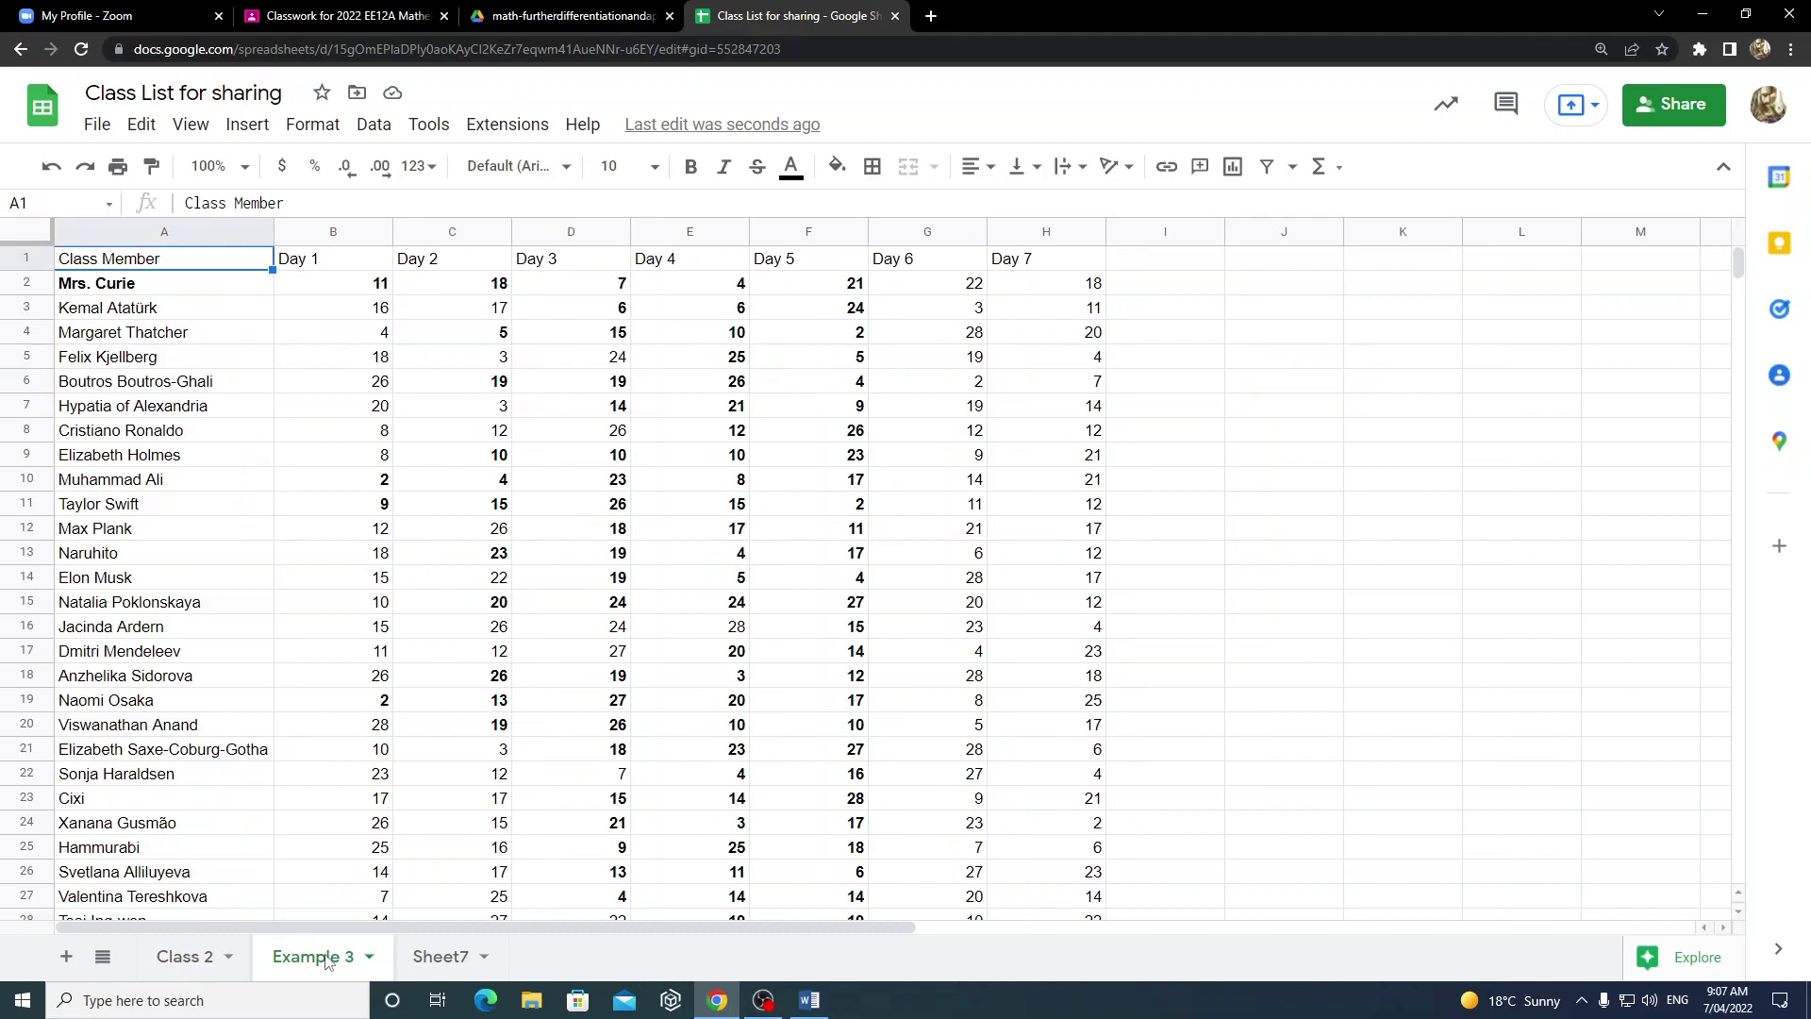
pyautogui.scroll(-4, 614, 552)
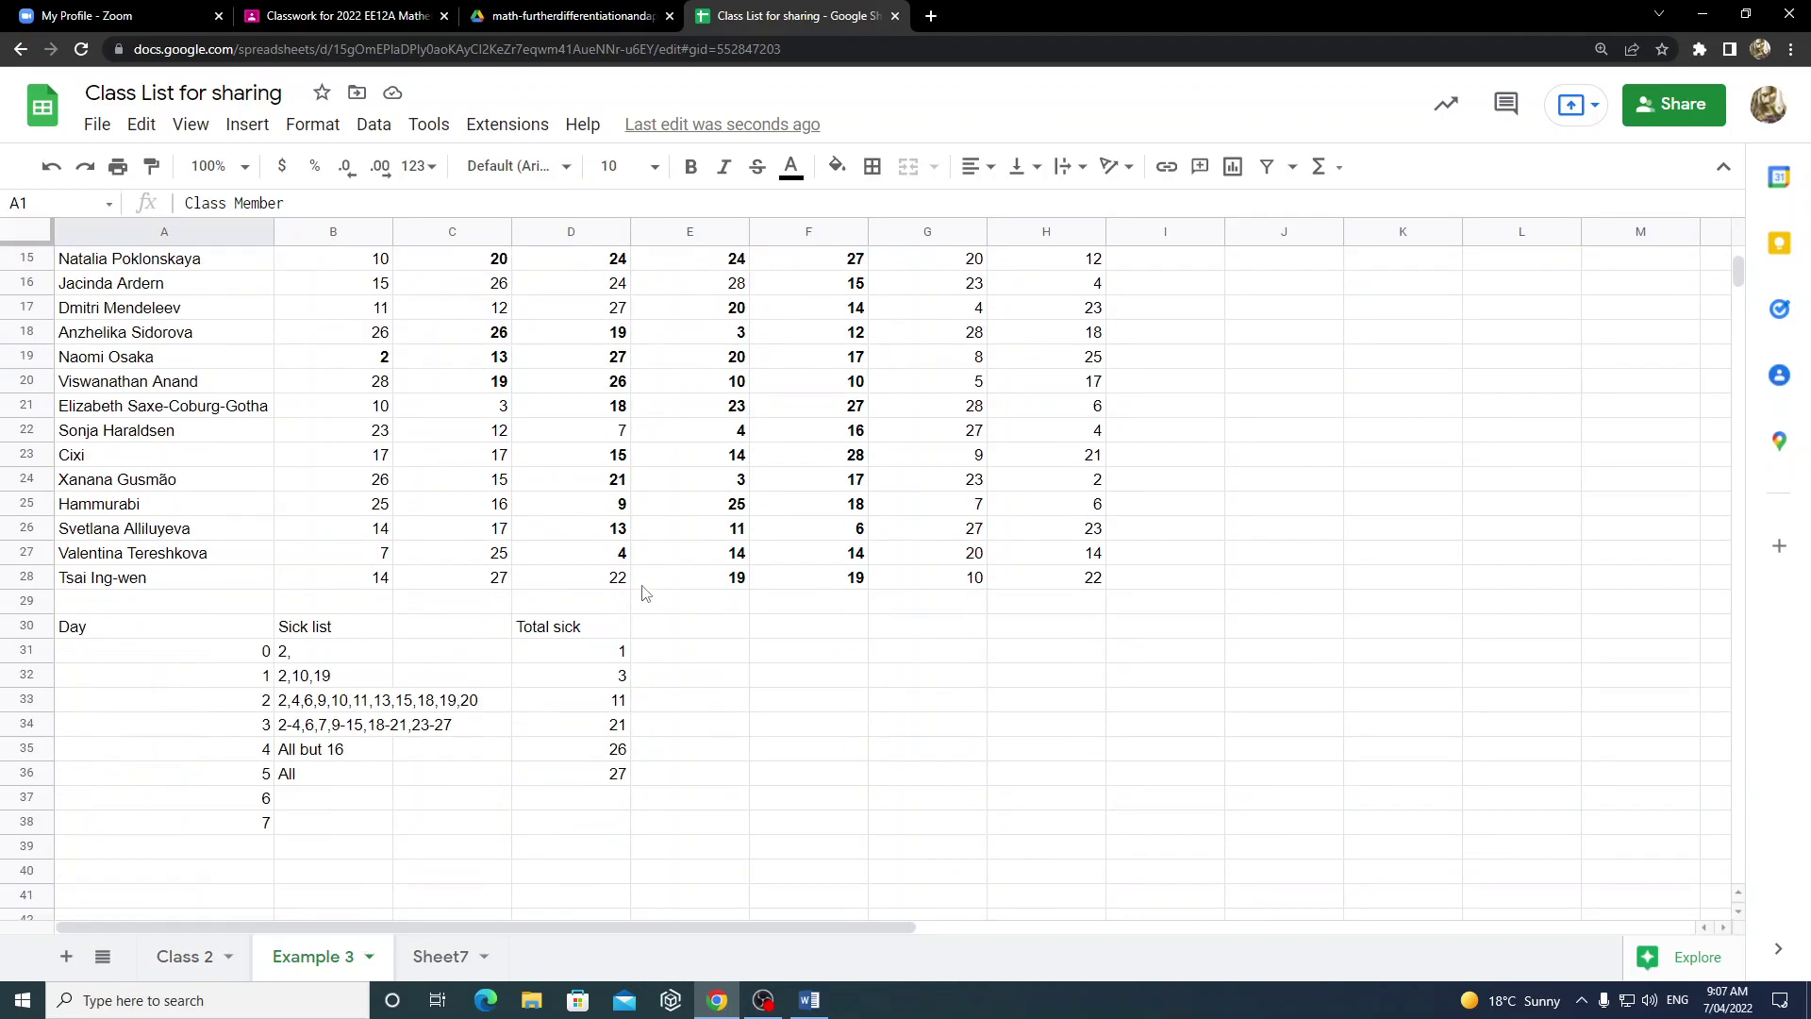
pyautogui.scroll(4, 453, 772)
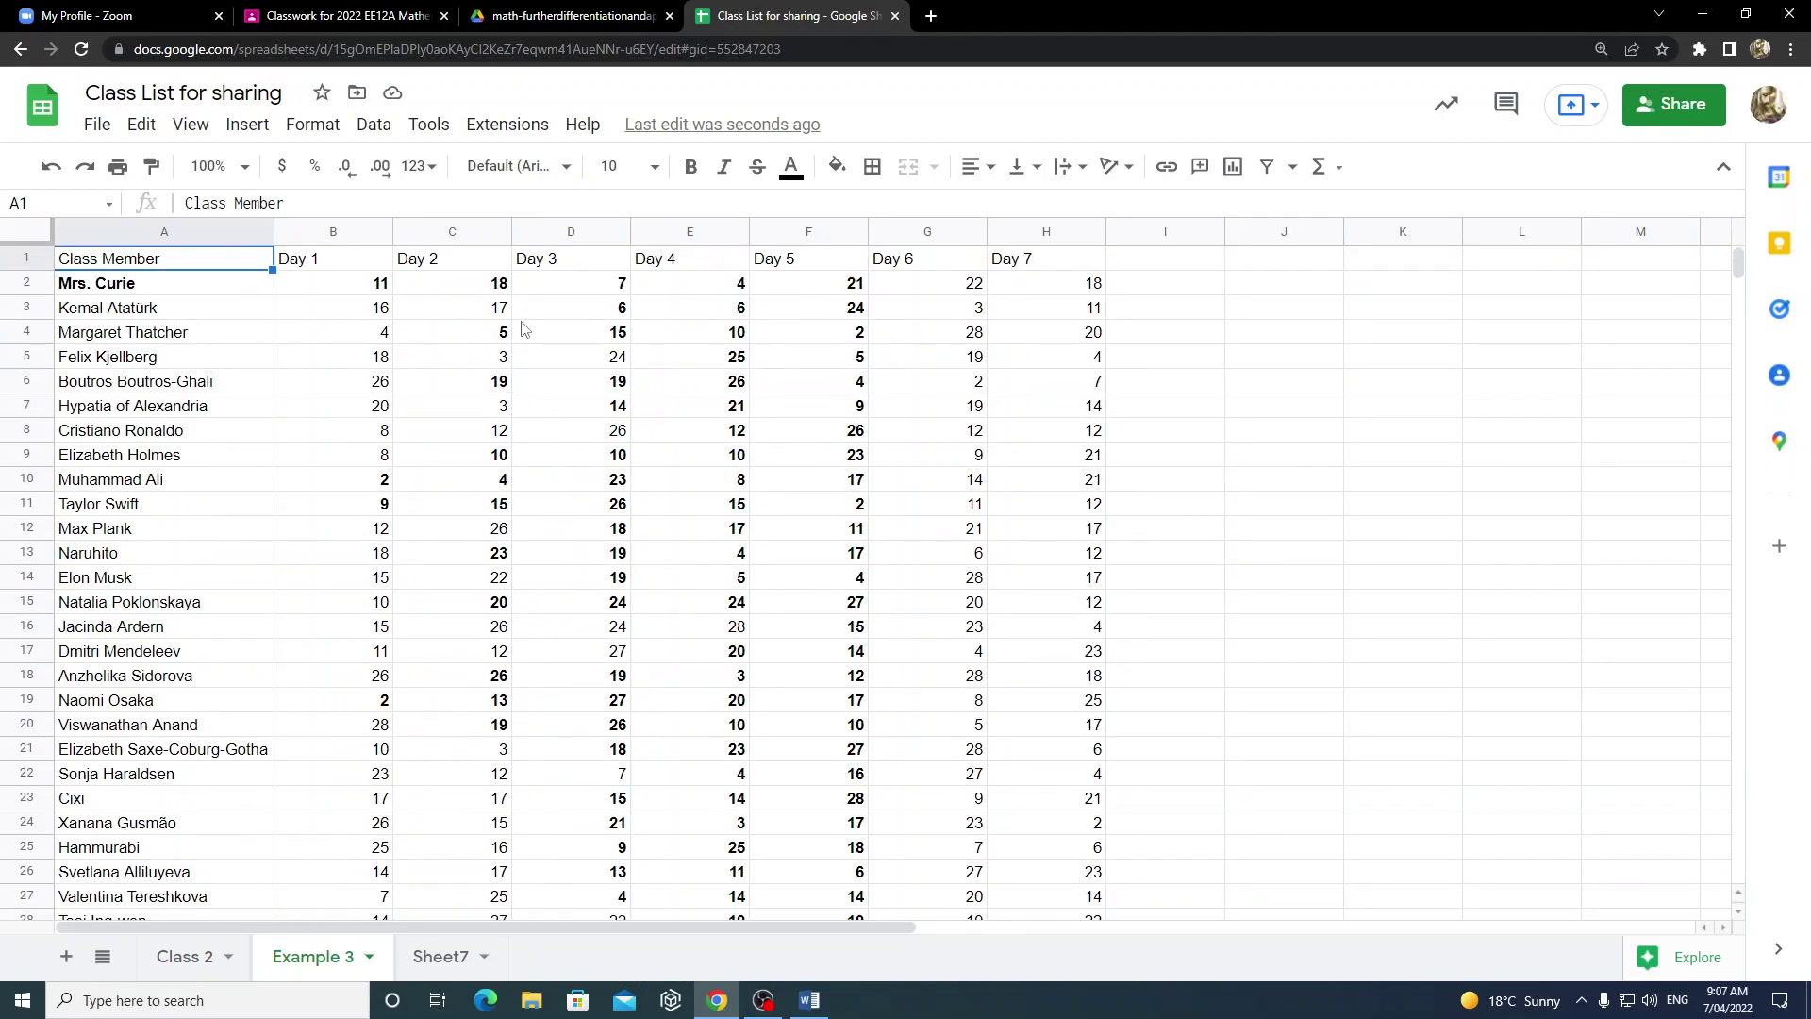
pyautogui.scroll(-4, 759, 613)
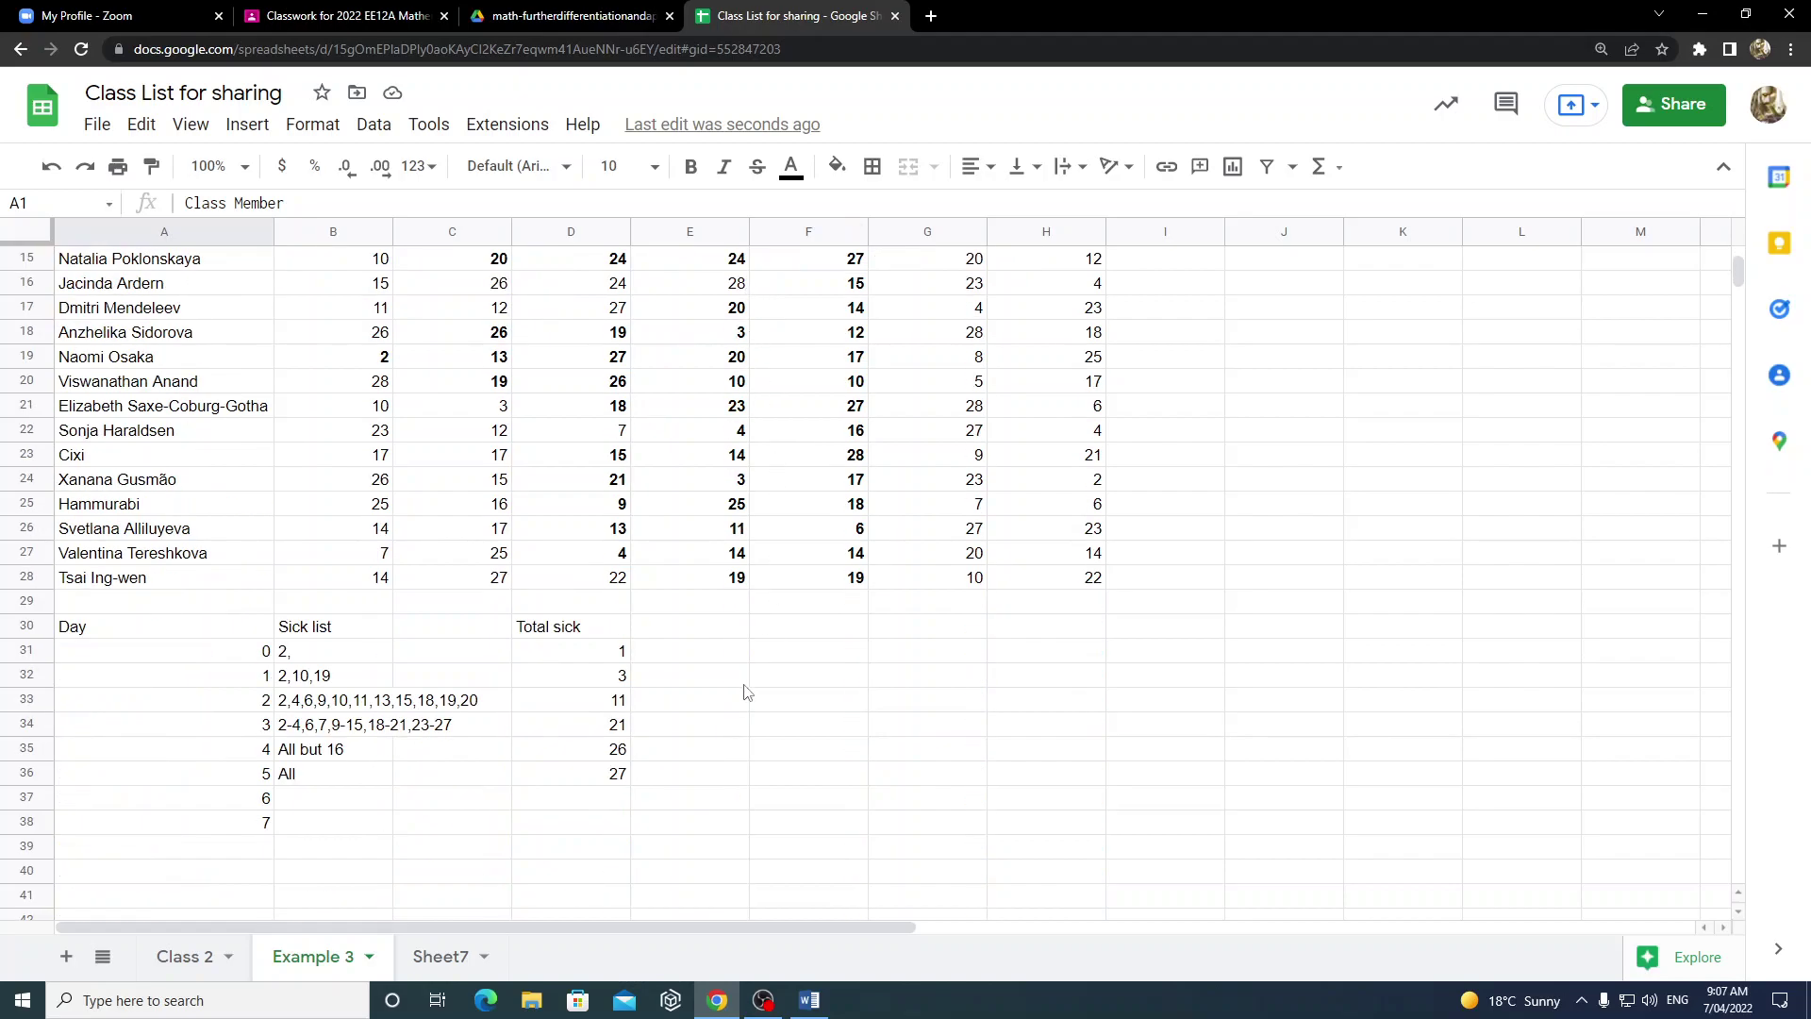
pyautogui.scroll(3, 688, 660)
pyautogui.scroll(2, 429, 467)
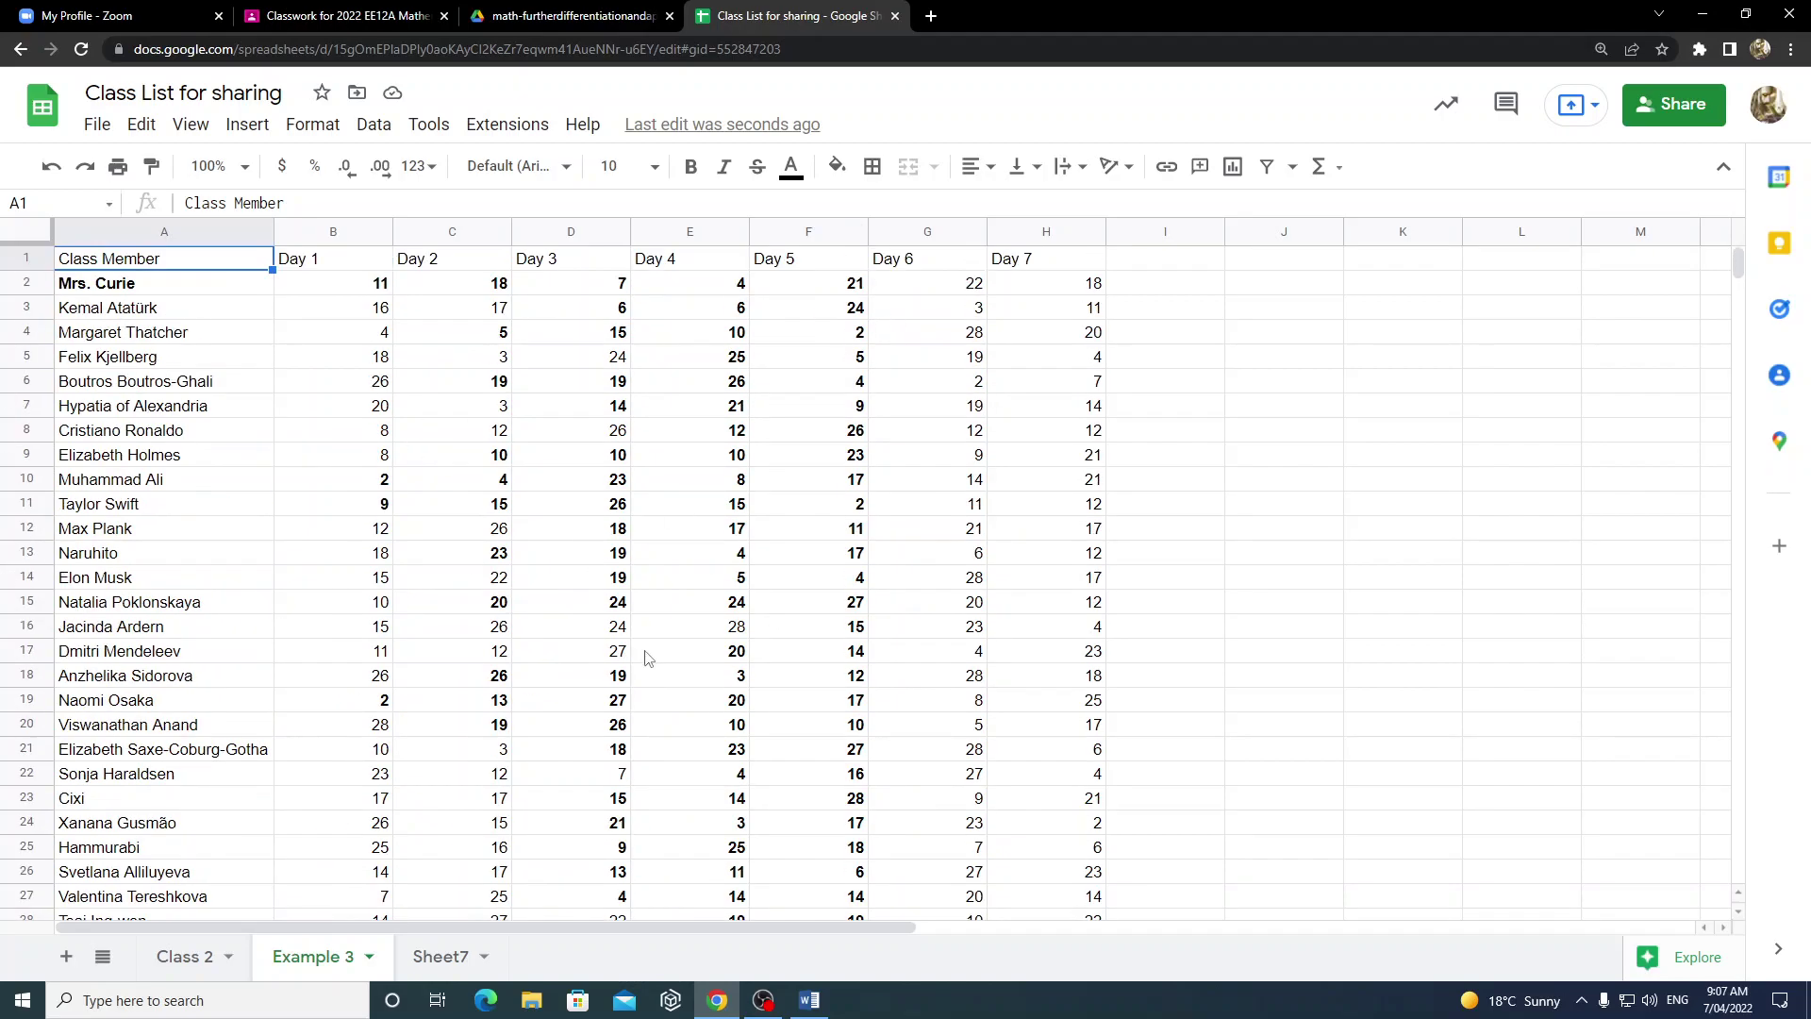
pyautogui.scroll(-5, 1095, 649)
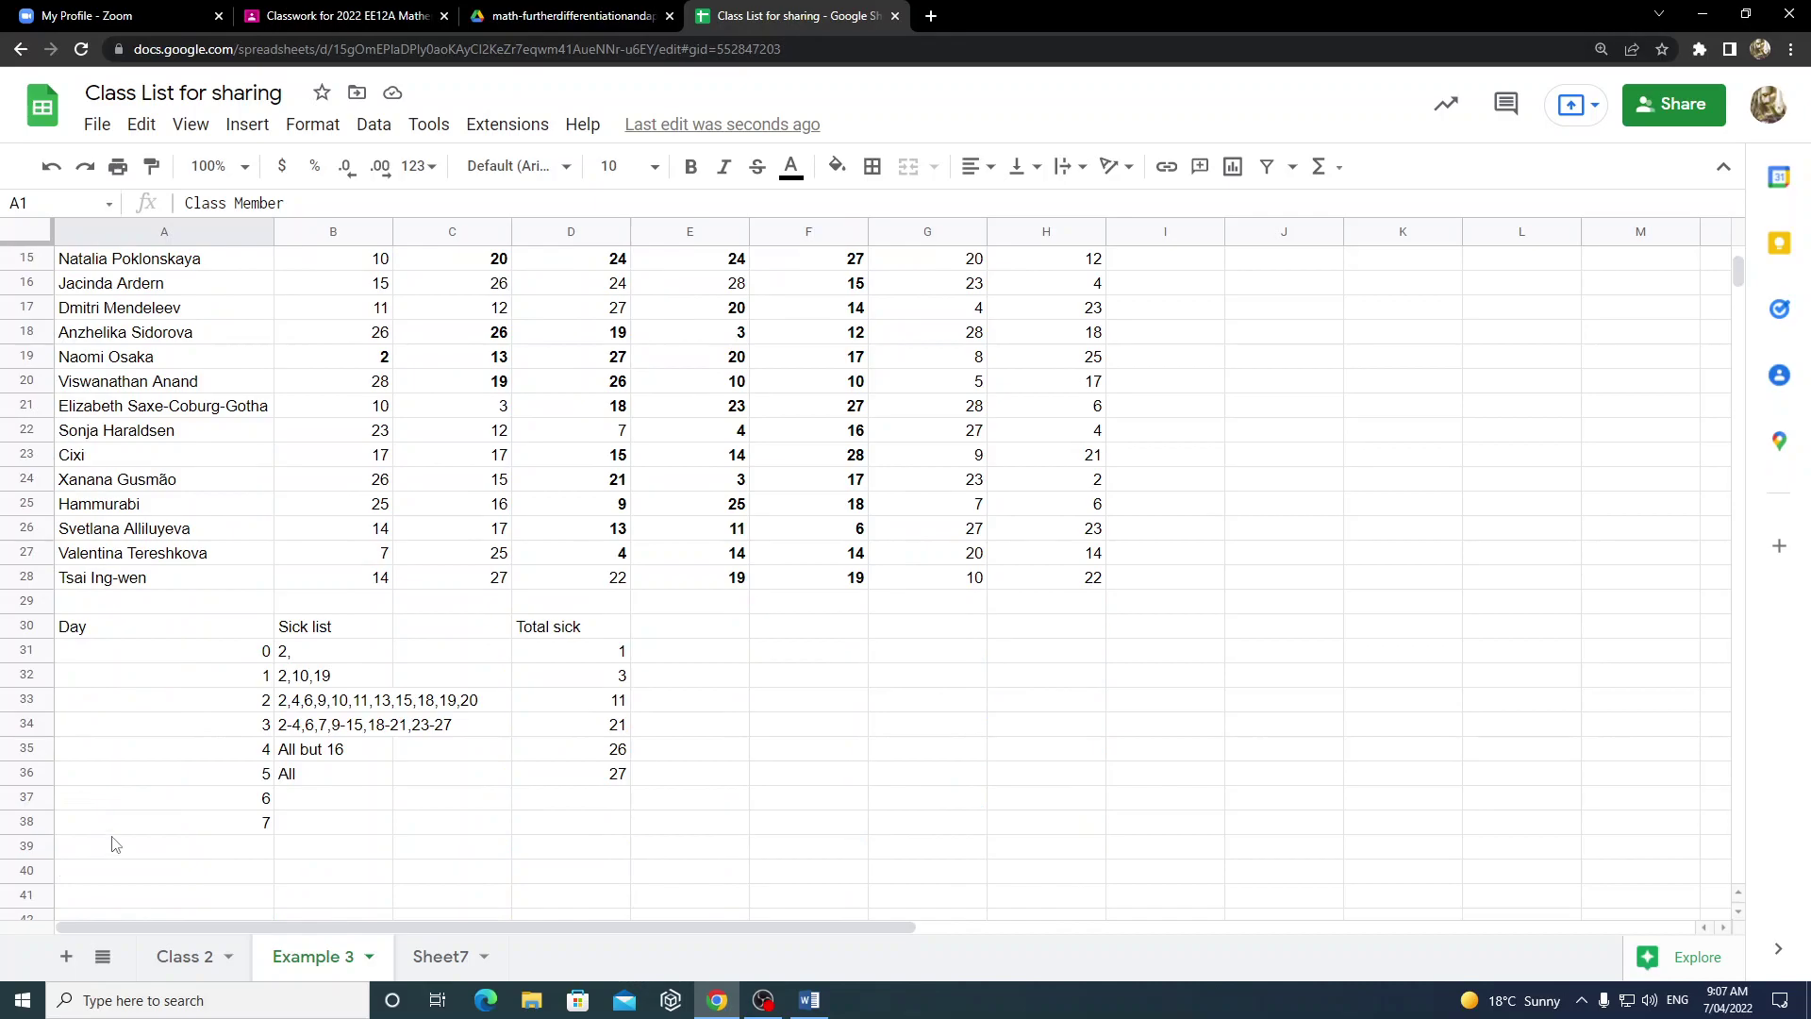
pyautogui.scroll(2, 118, 844)
pyautogui.click(185, 962)
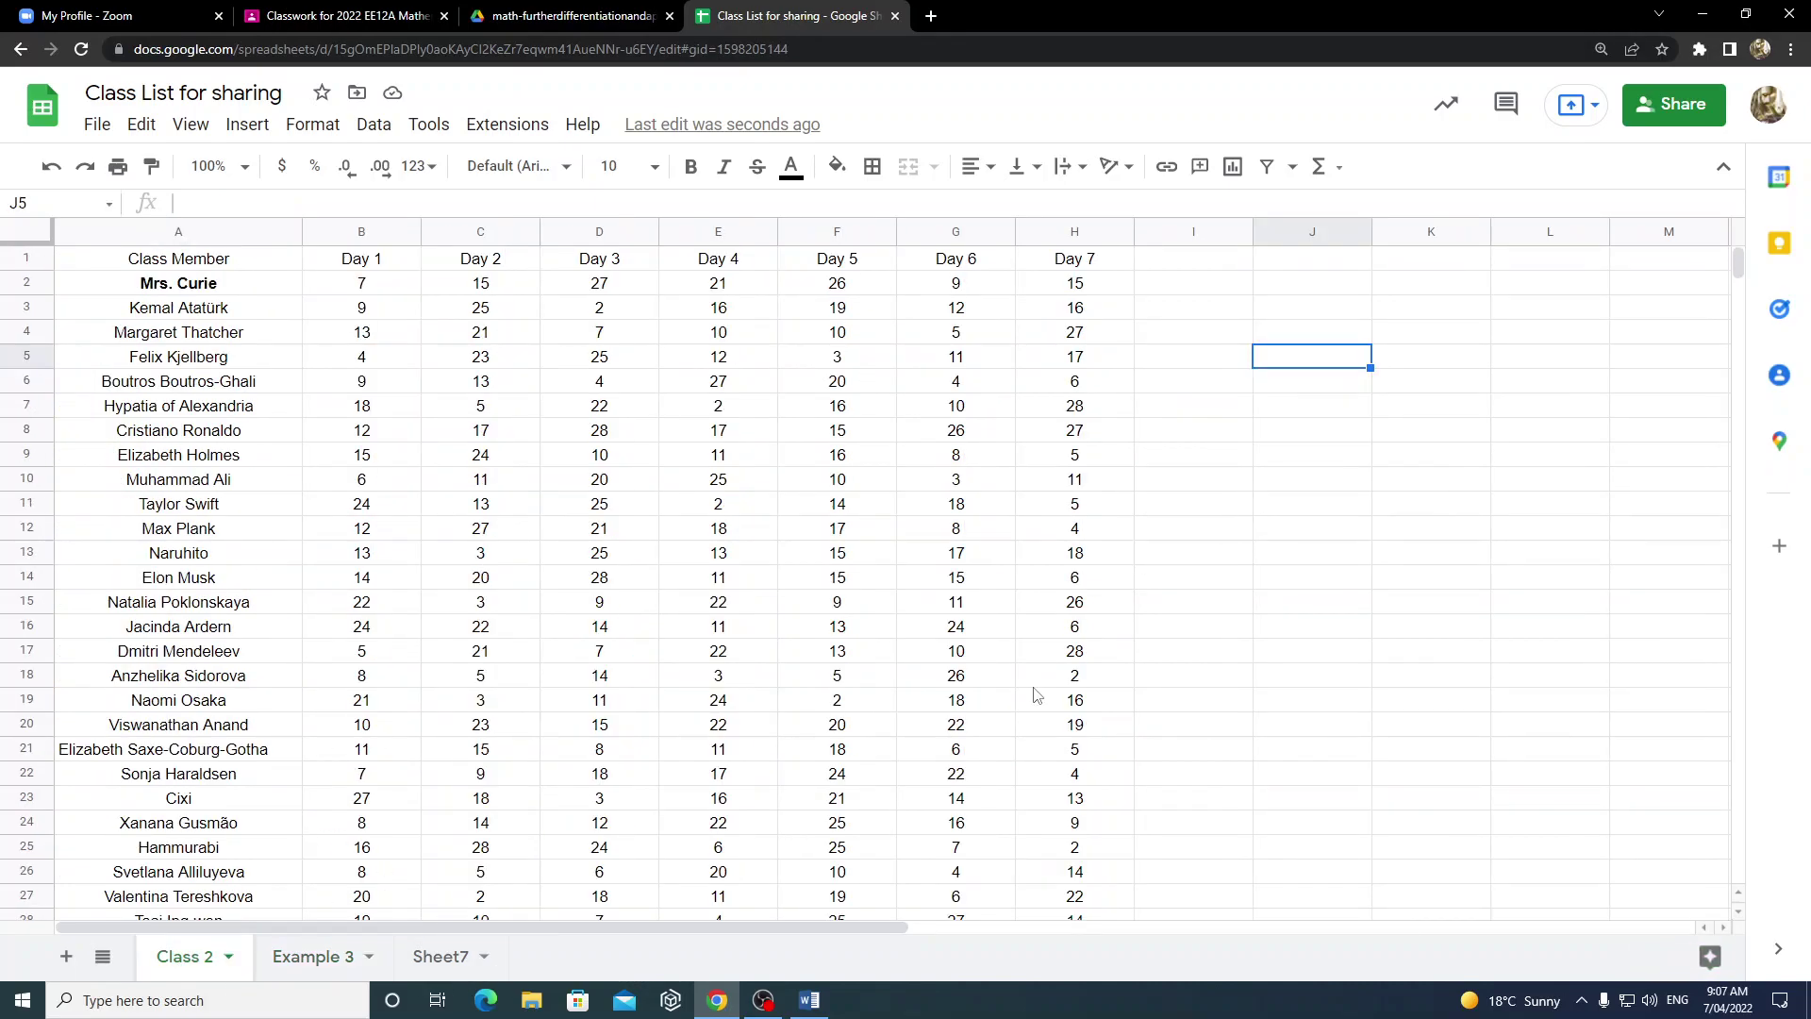
# - Look over Sheet7 and delete it from the spreadsheet
pyautogui.click(464, 958)
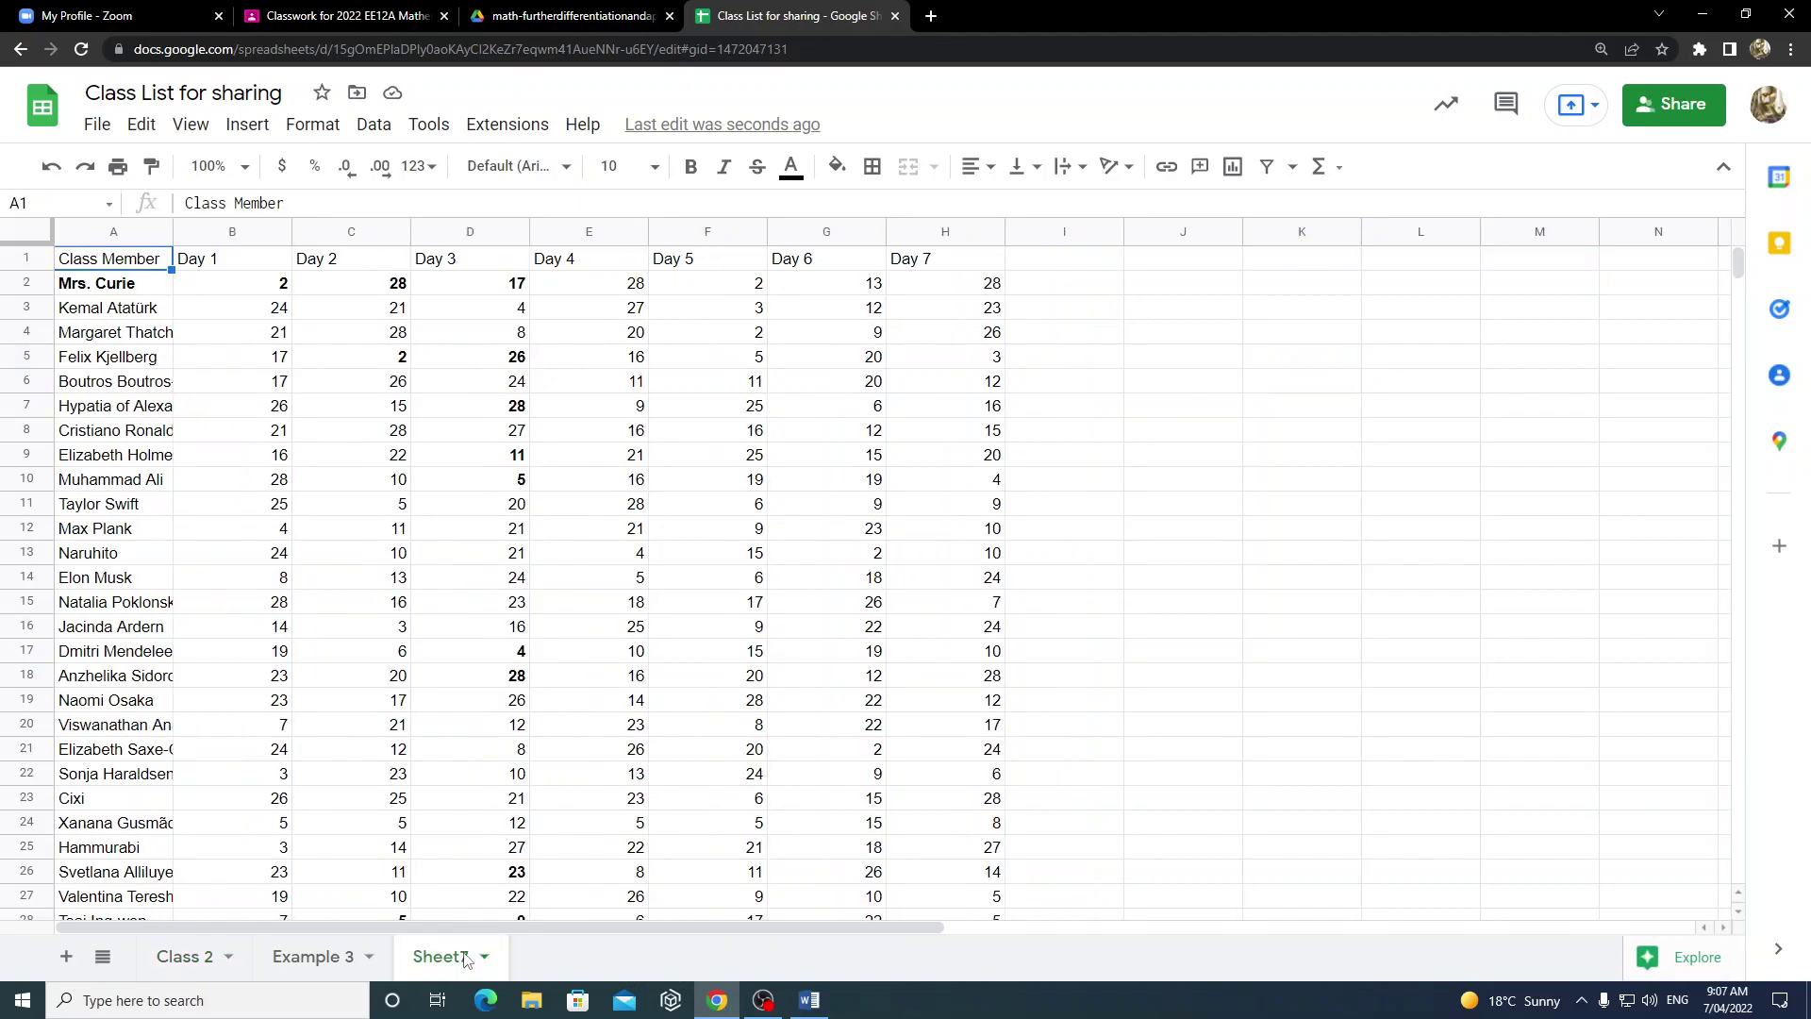
pyautogui.scroll(-5, 695, 681)
pyautogui.scroll(3, 696, 698)
pyautogui.scroll(3, 695, 698)
pyautogui.rightClick(459, 958)
pyautogui.moveTo(456, 622)
pyautogui.click(467, 543)
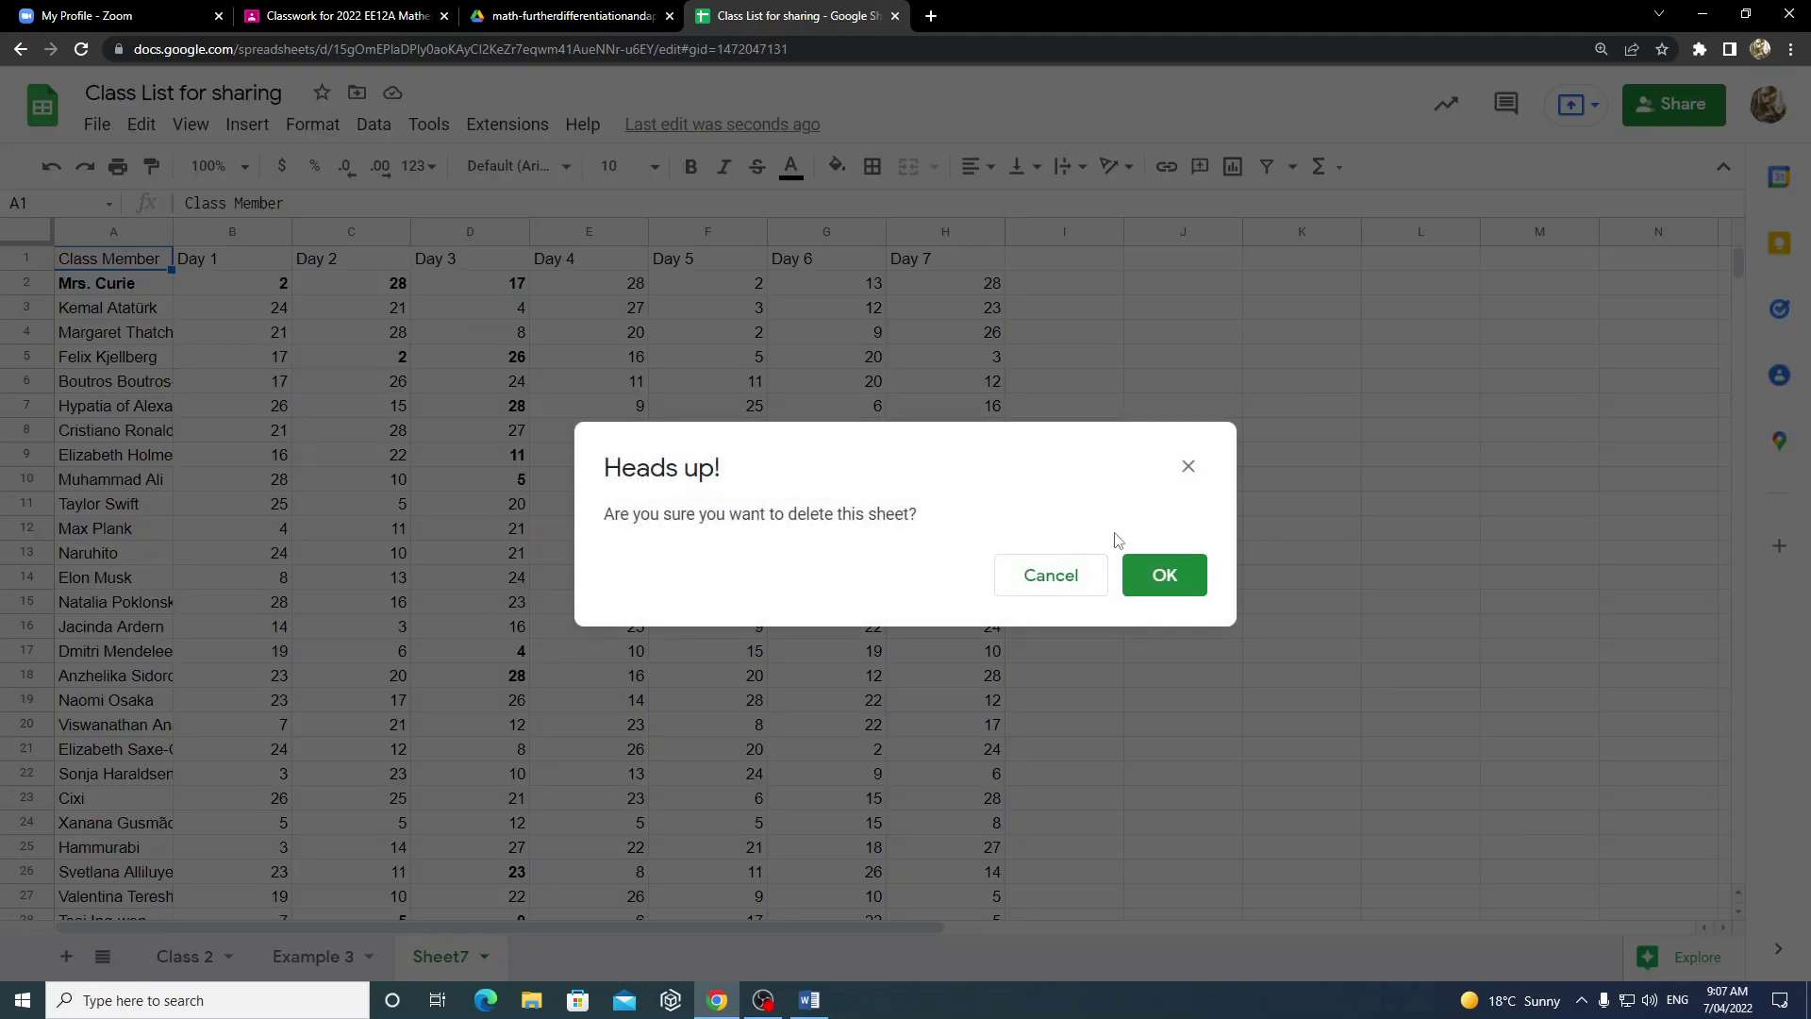
pyautogui.click(1165, 573)
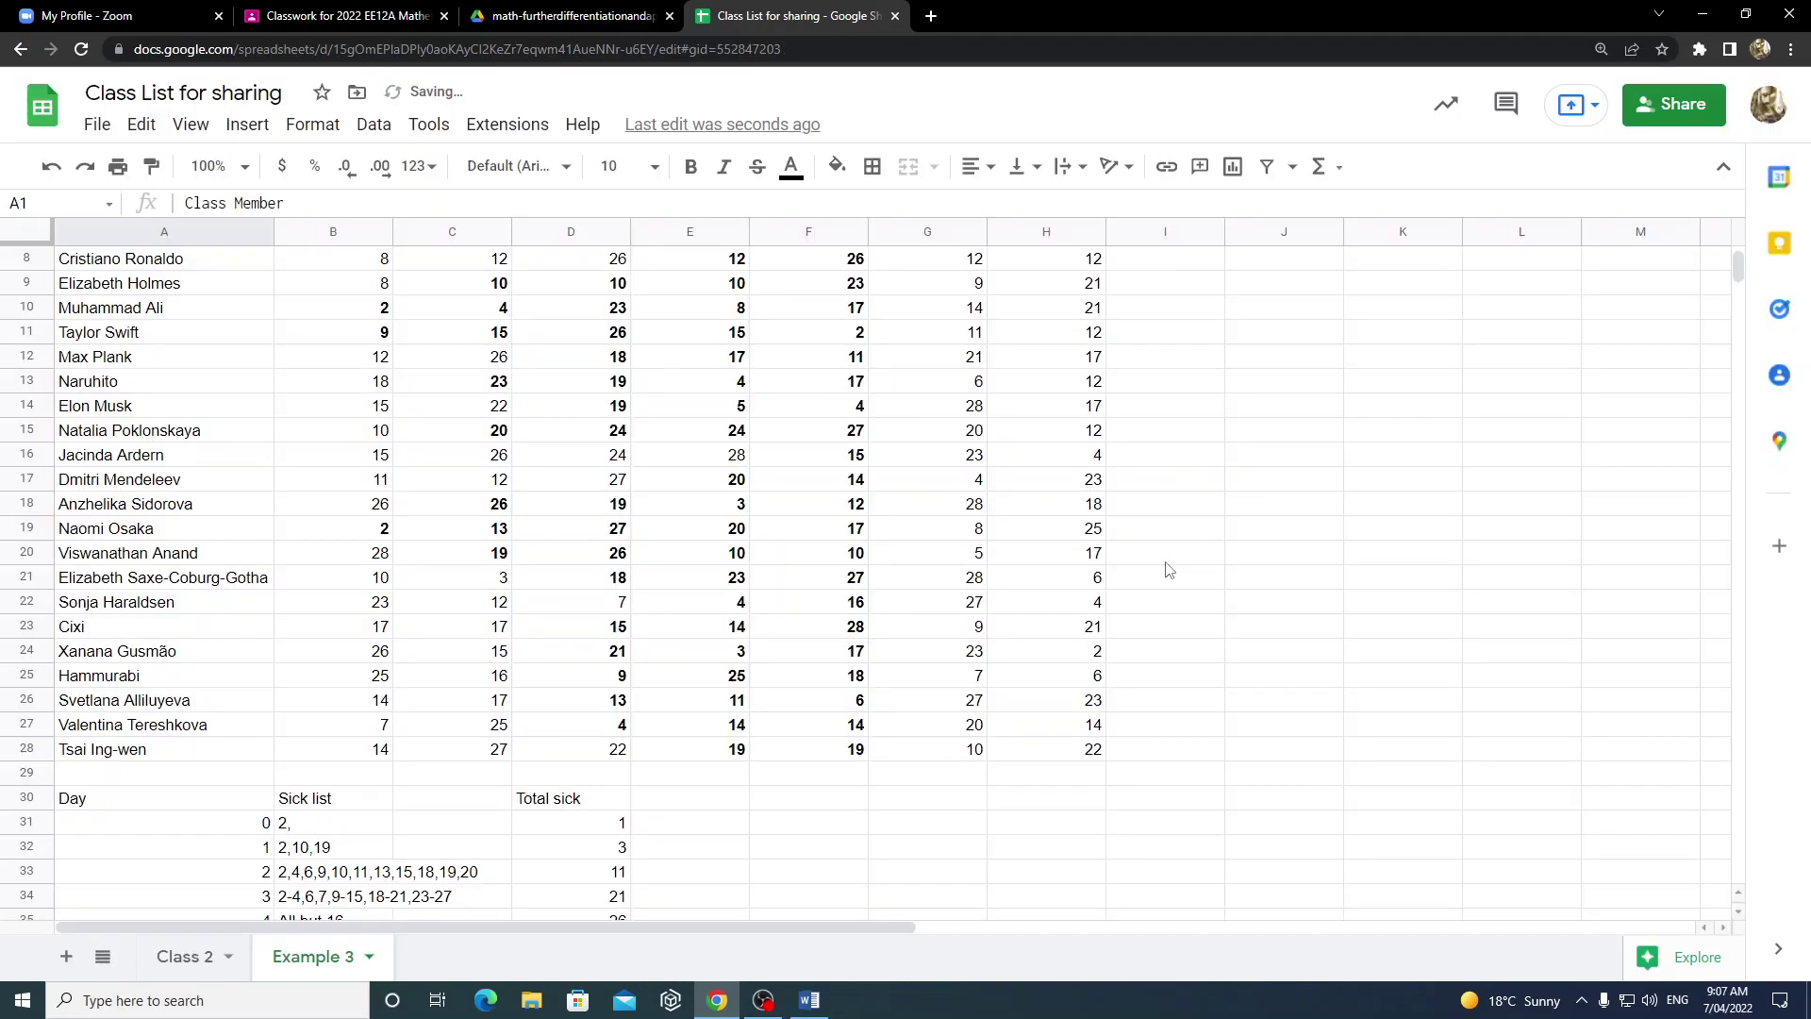
# - Copy the Class 2 table A1:H28 into cell A1 of a new sheet placed last, pasting values only
pyautogui.click(189, 956)
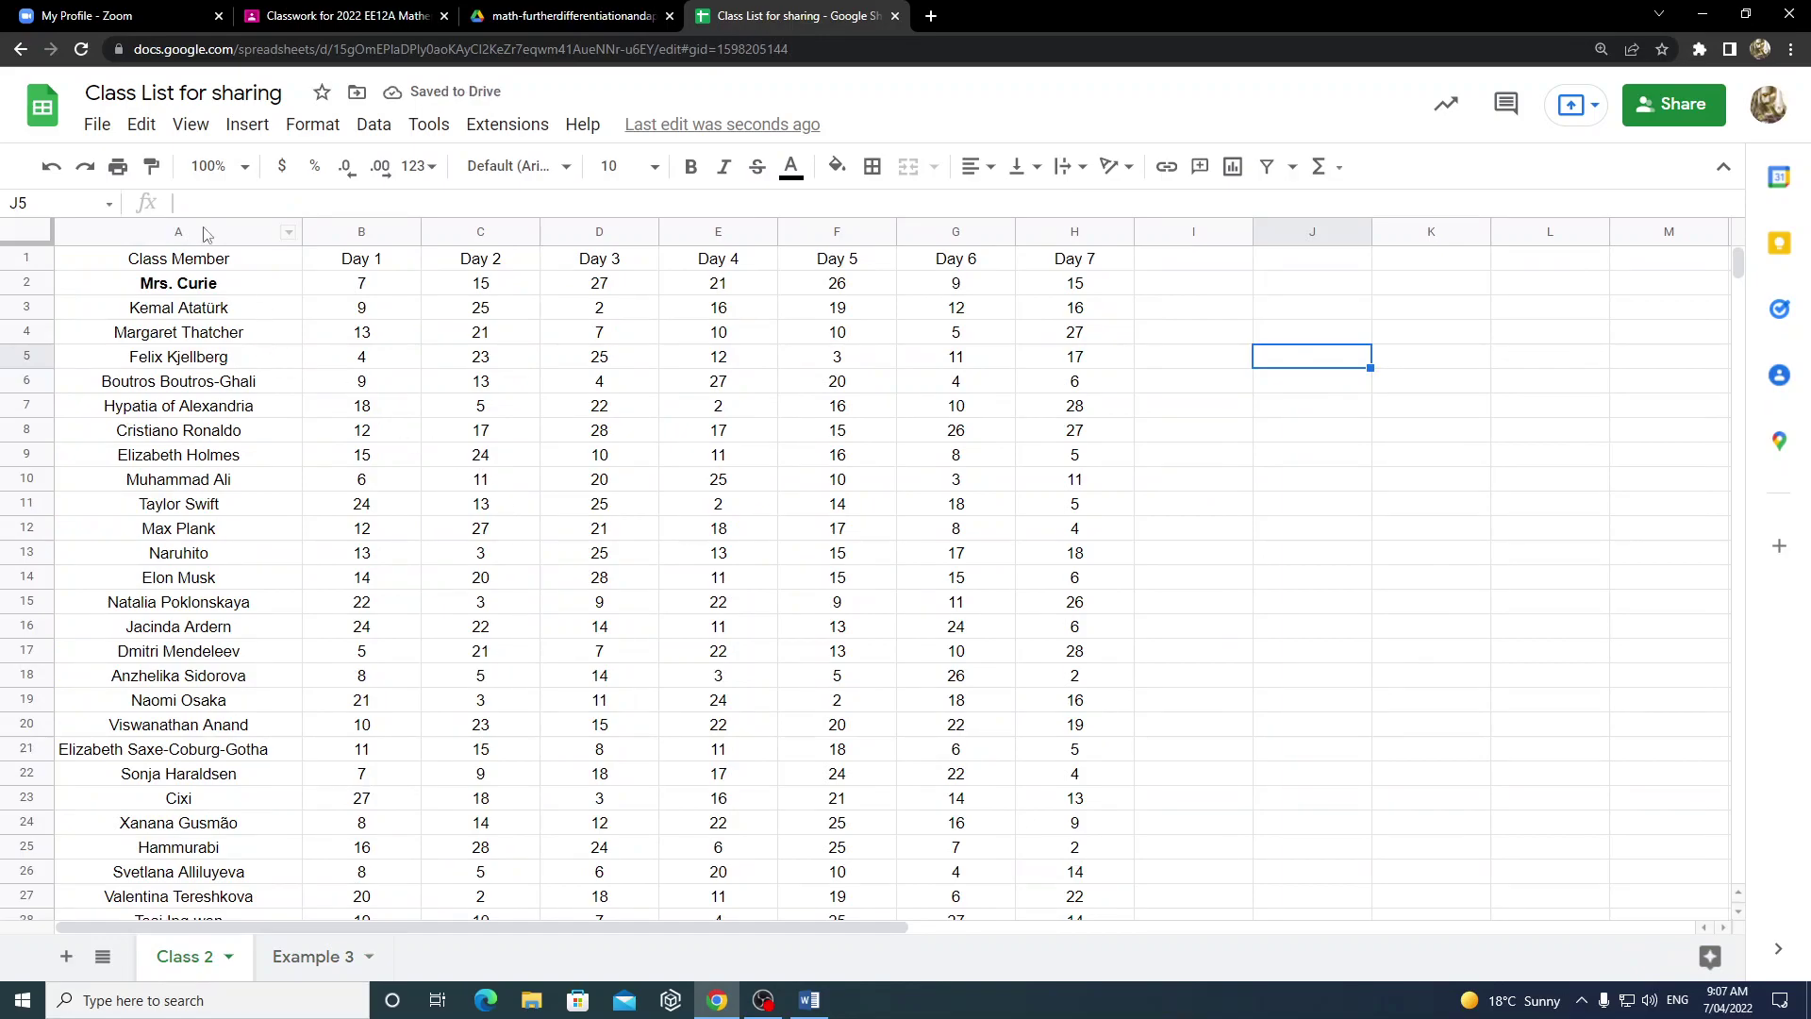
pyautogui.moveTo(216, 261); pyautogui.dragTo(1097, 760)
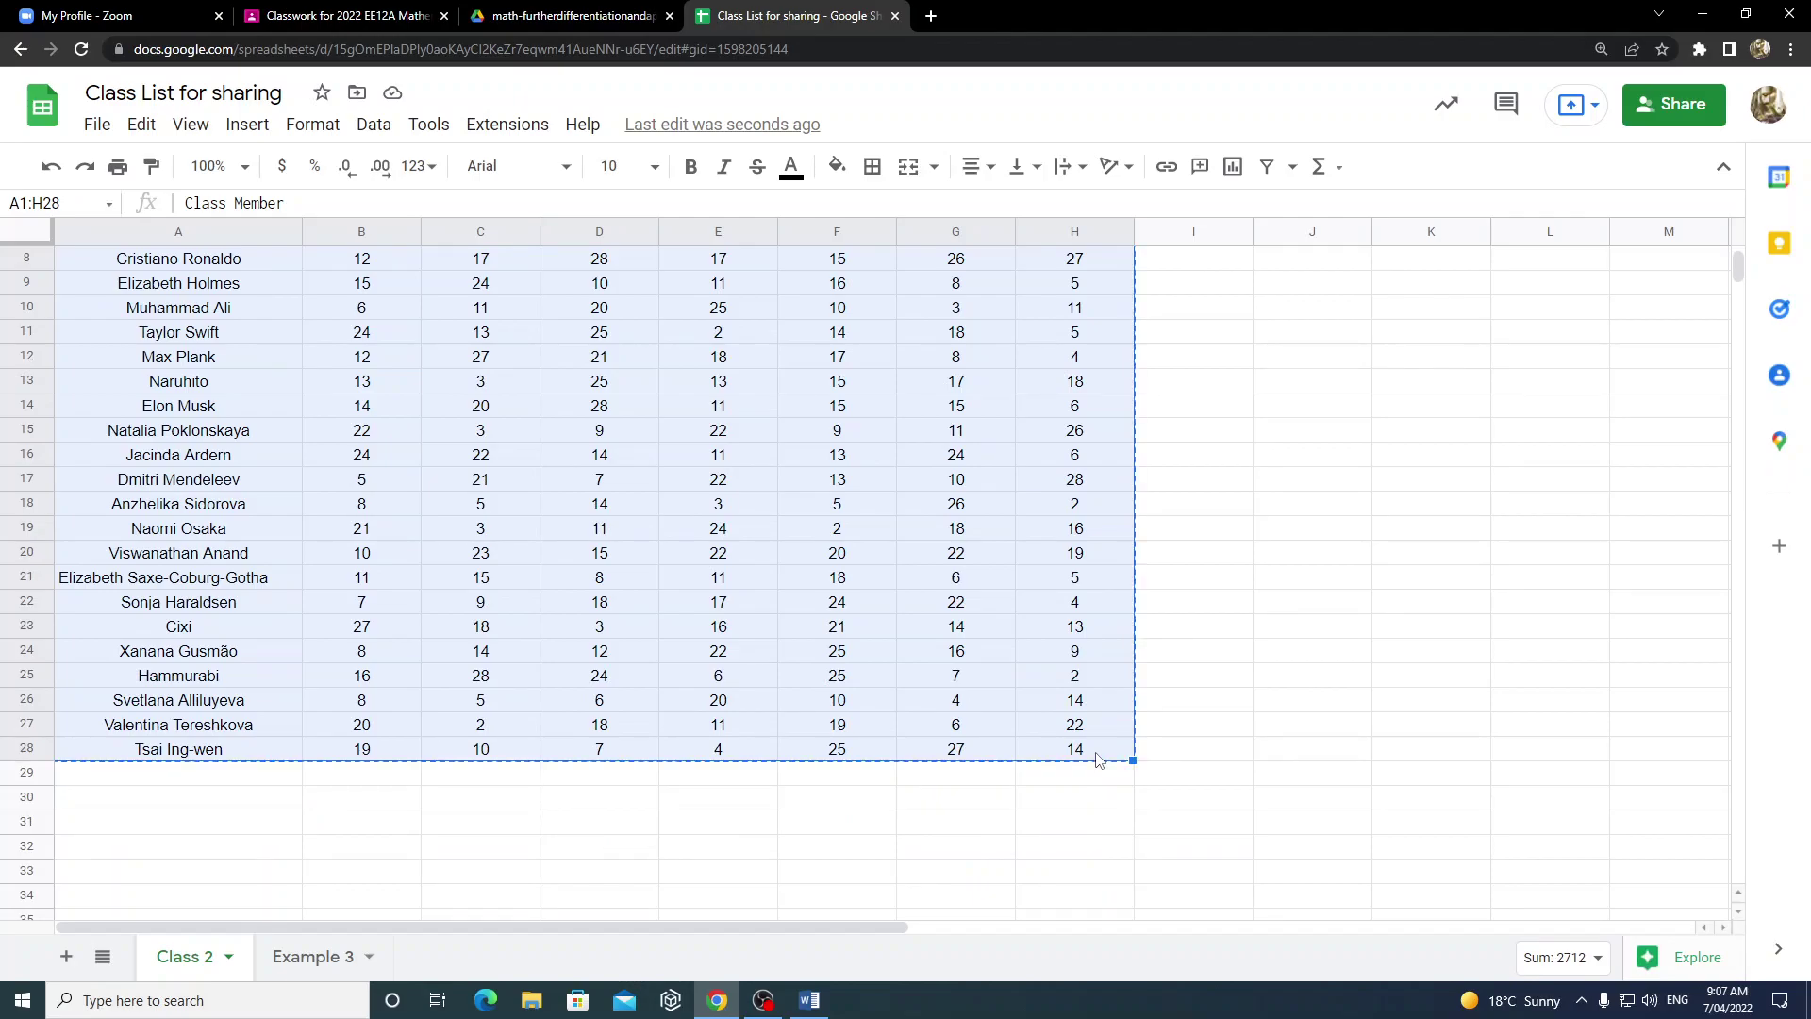
pyautogui.click(64, 959)
pyautogui.moveTo(311, 959); pyautogui.dragTo(491, 960)
pyautogui.rightClick(120, 270)
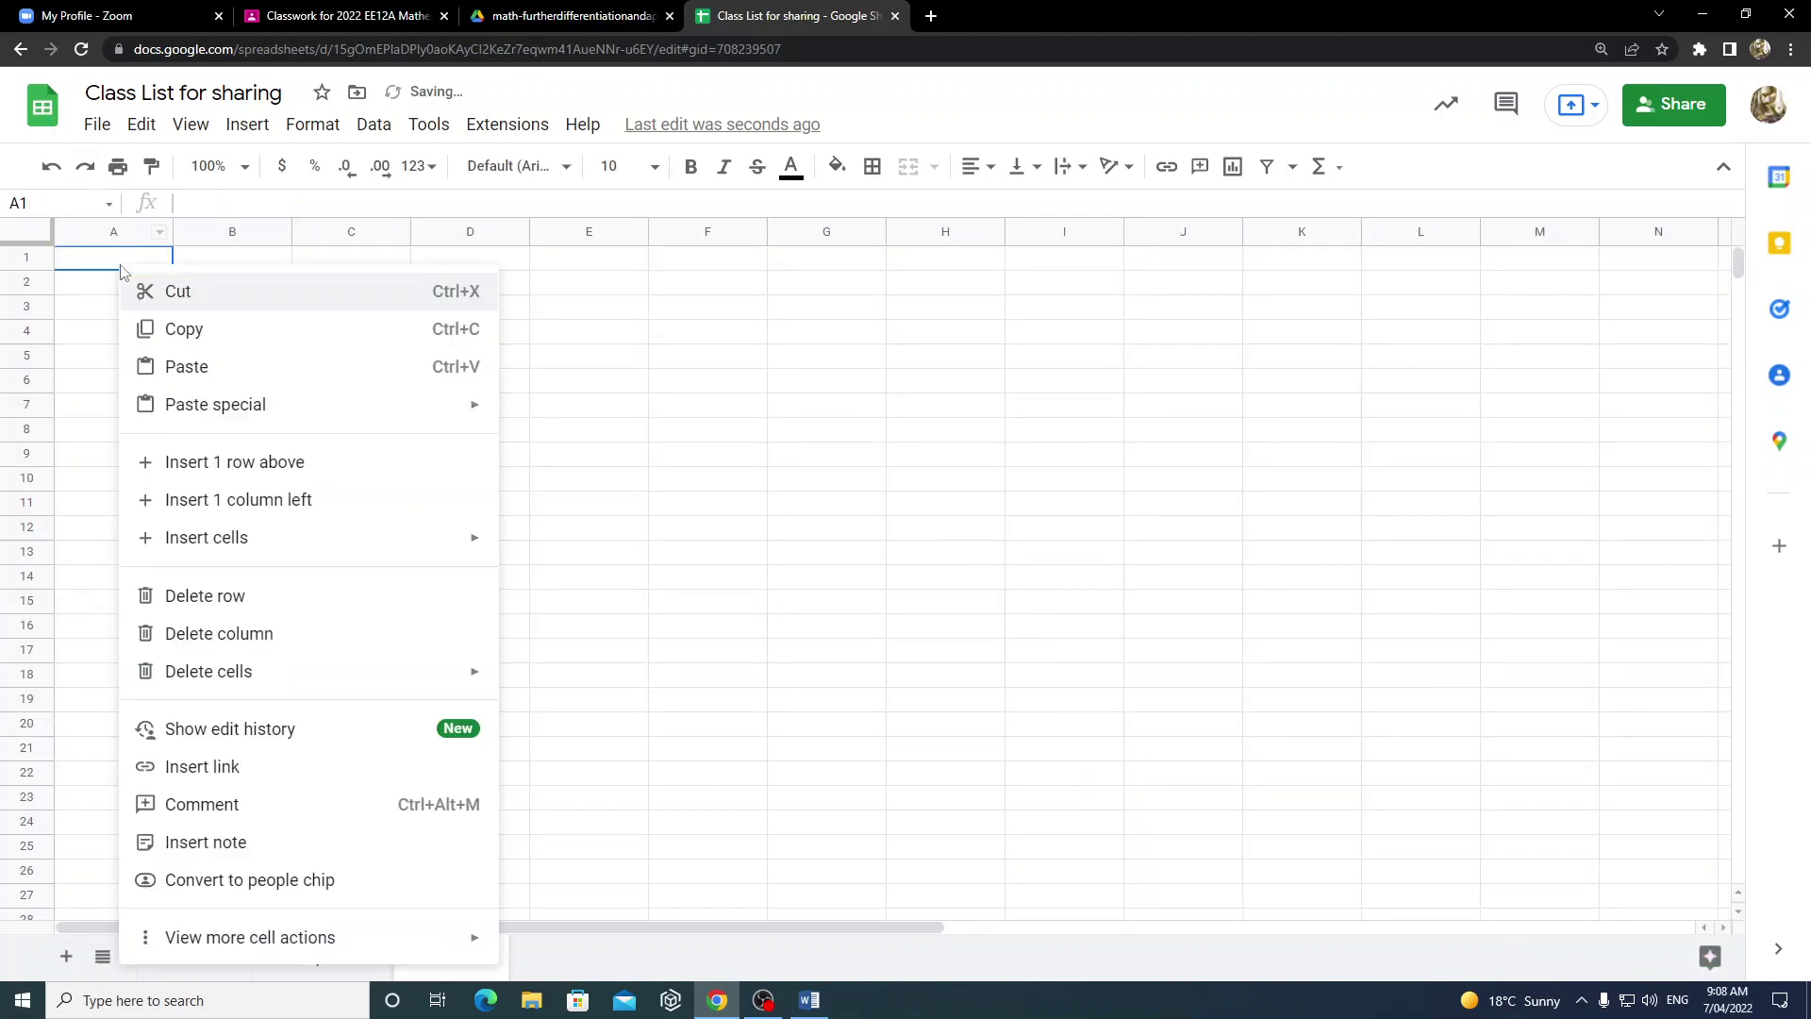
pyautogui.moveTo(311, 416)
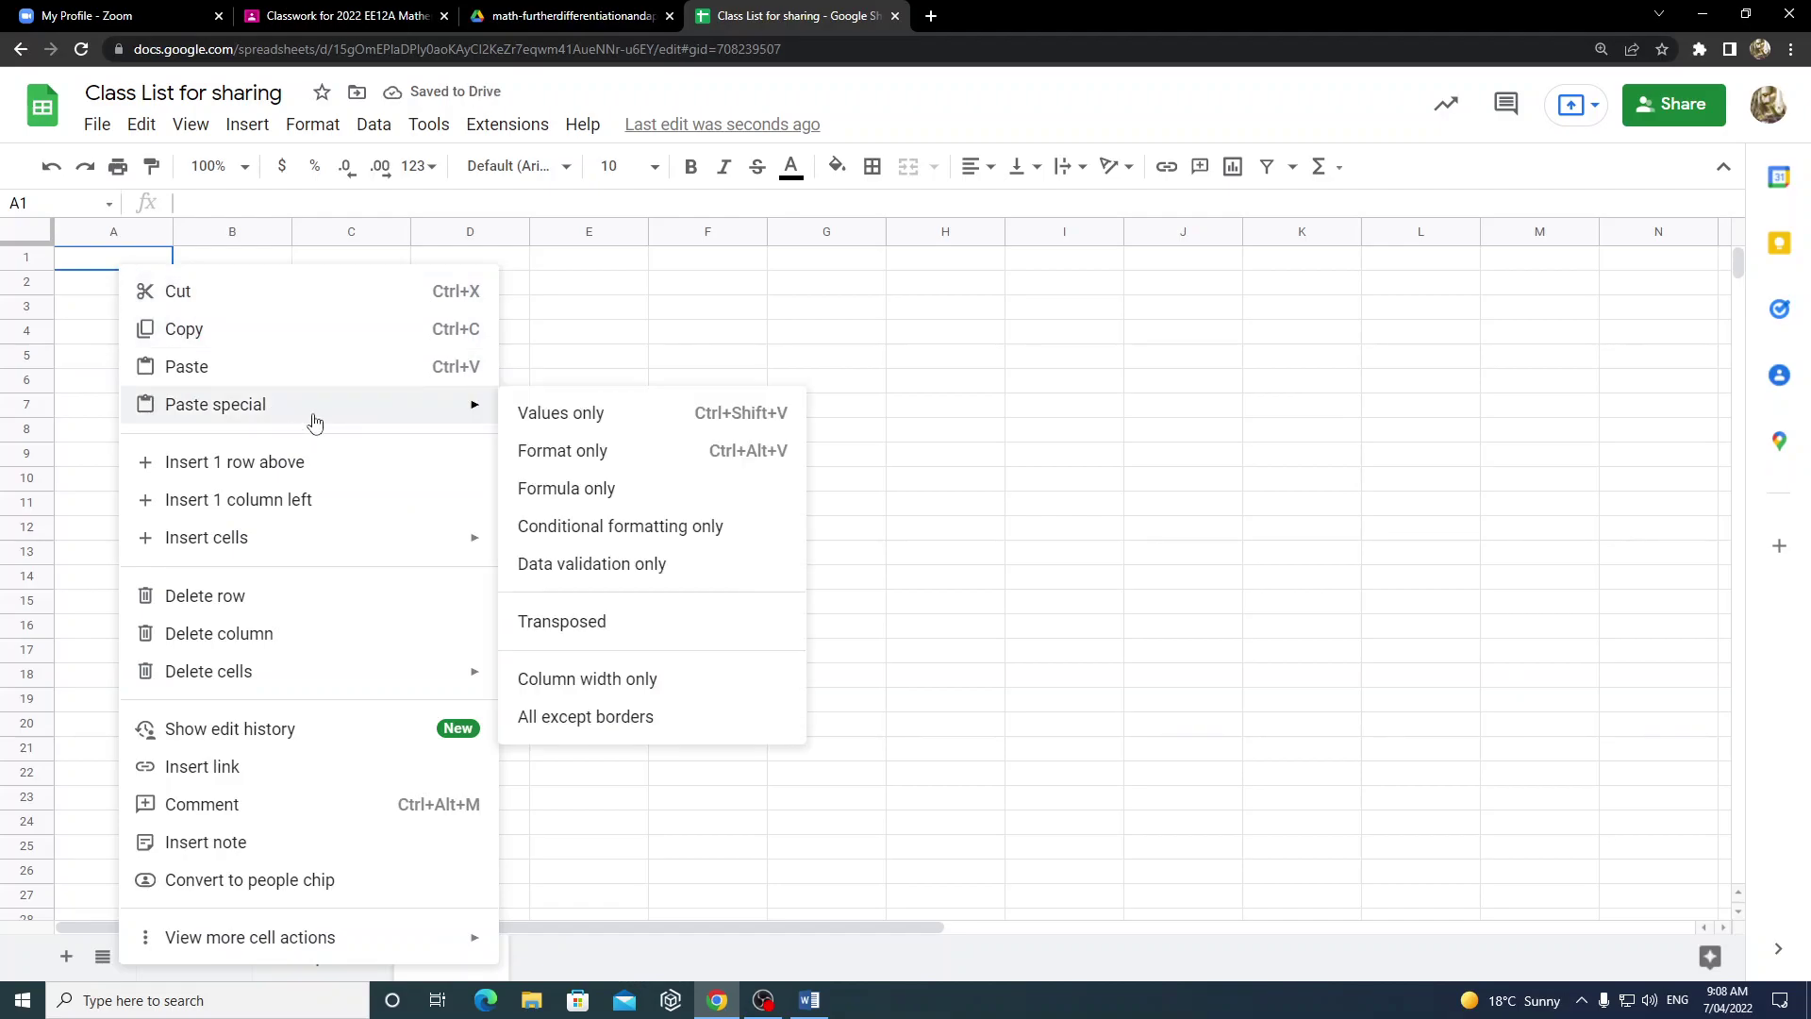
pyautogui.click(590, 415)
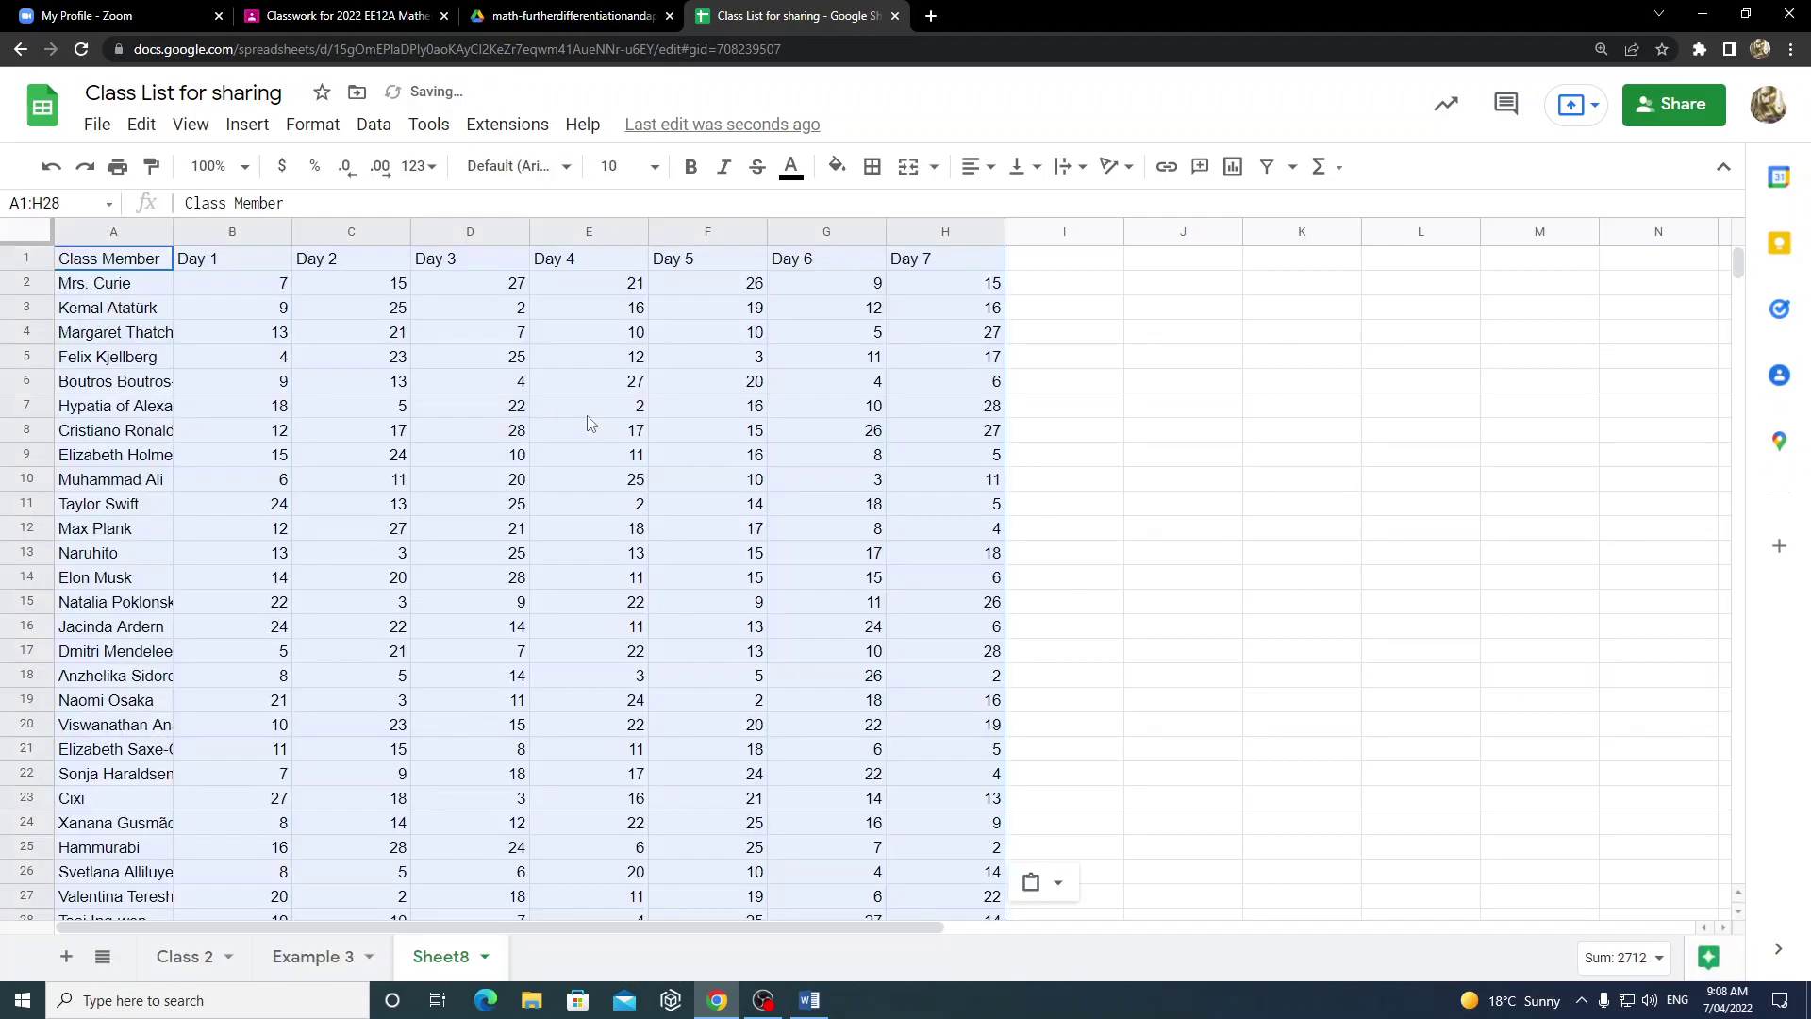
pyautogui.scroll(-7, 574, 459)
pyautogui.scroll(4, 429, 660)
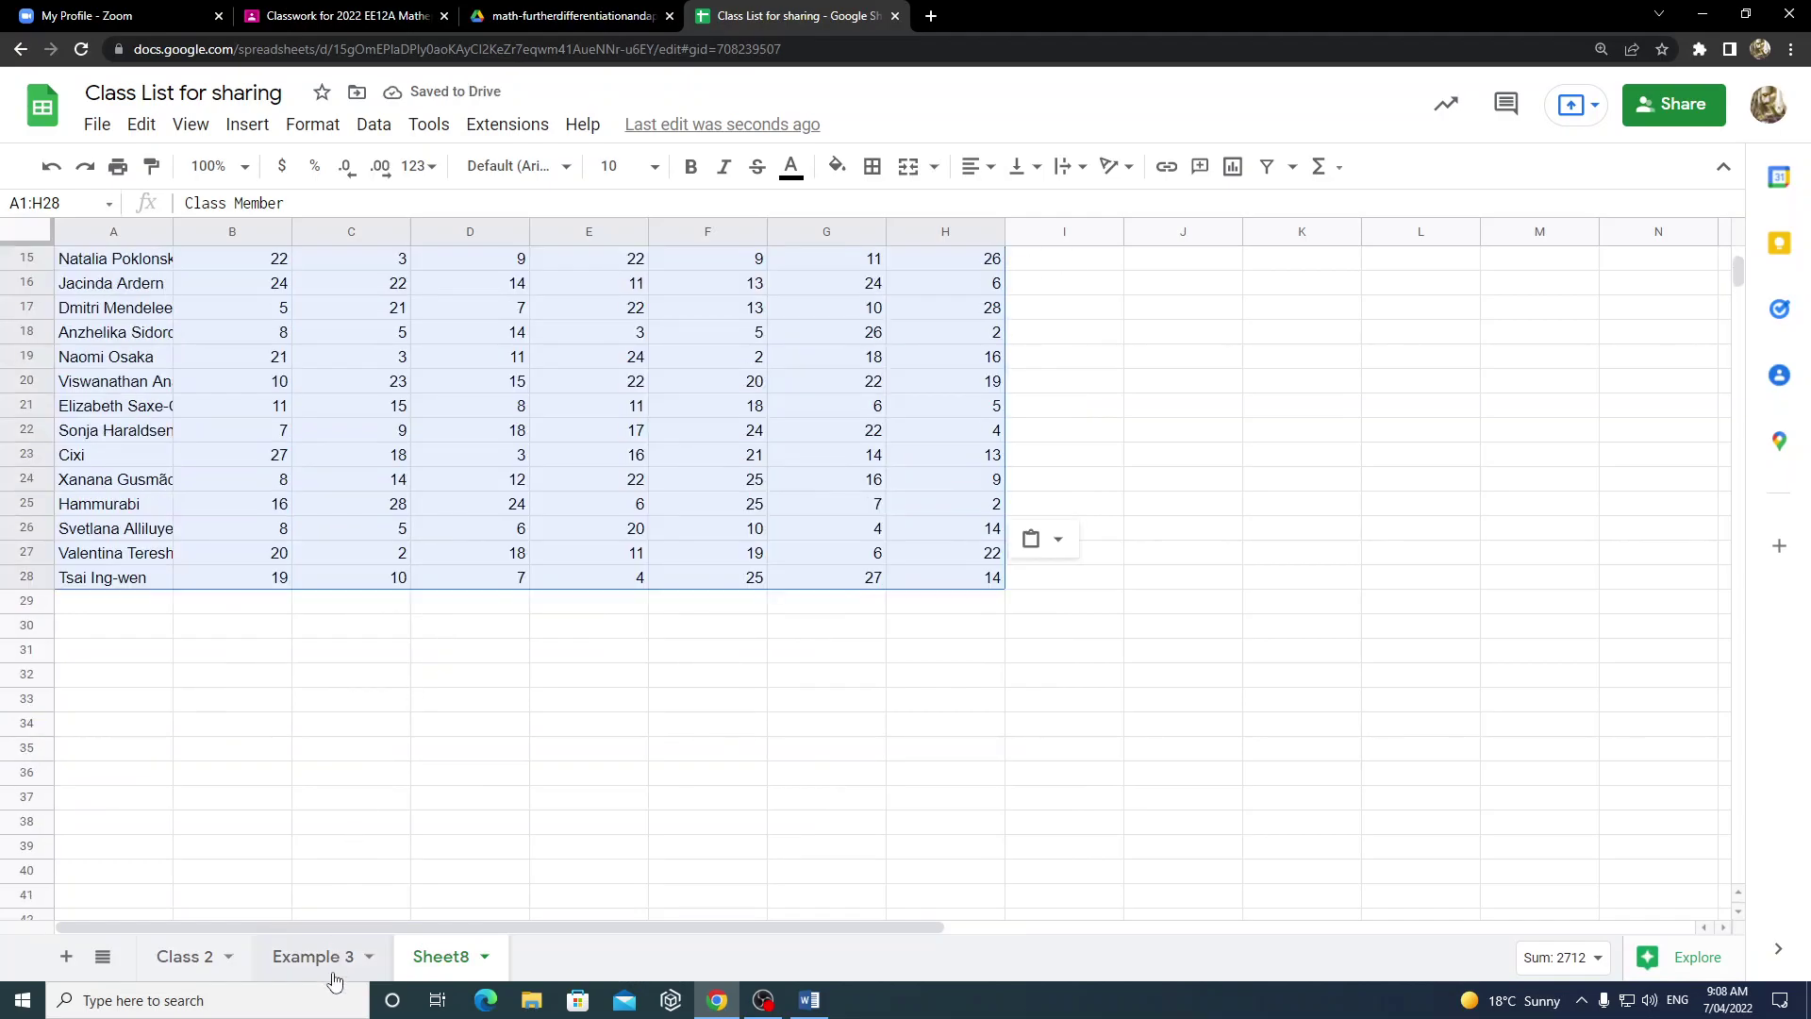
# - Copy the sick list table A30:D38 from Example 3 and paste its values at A30 on Sheet8
pyautogui.click(336, 955)
pyautogui.moveTo(121, 628); pyautogui.dragTo(570, 816)
pyautogui.rightClick(567, 815)
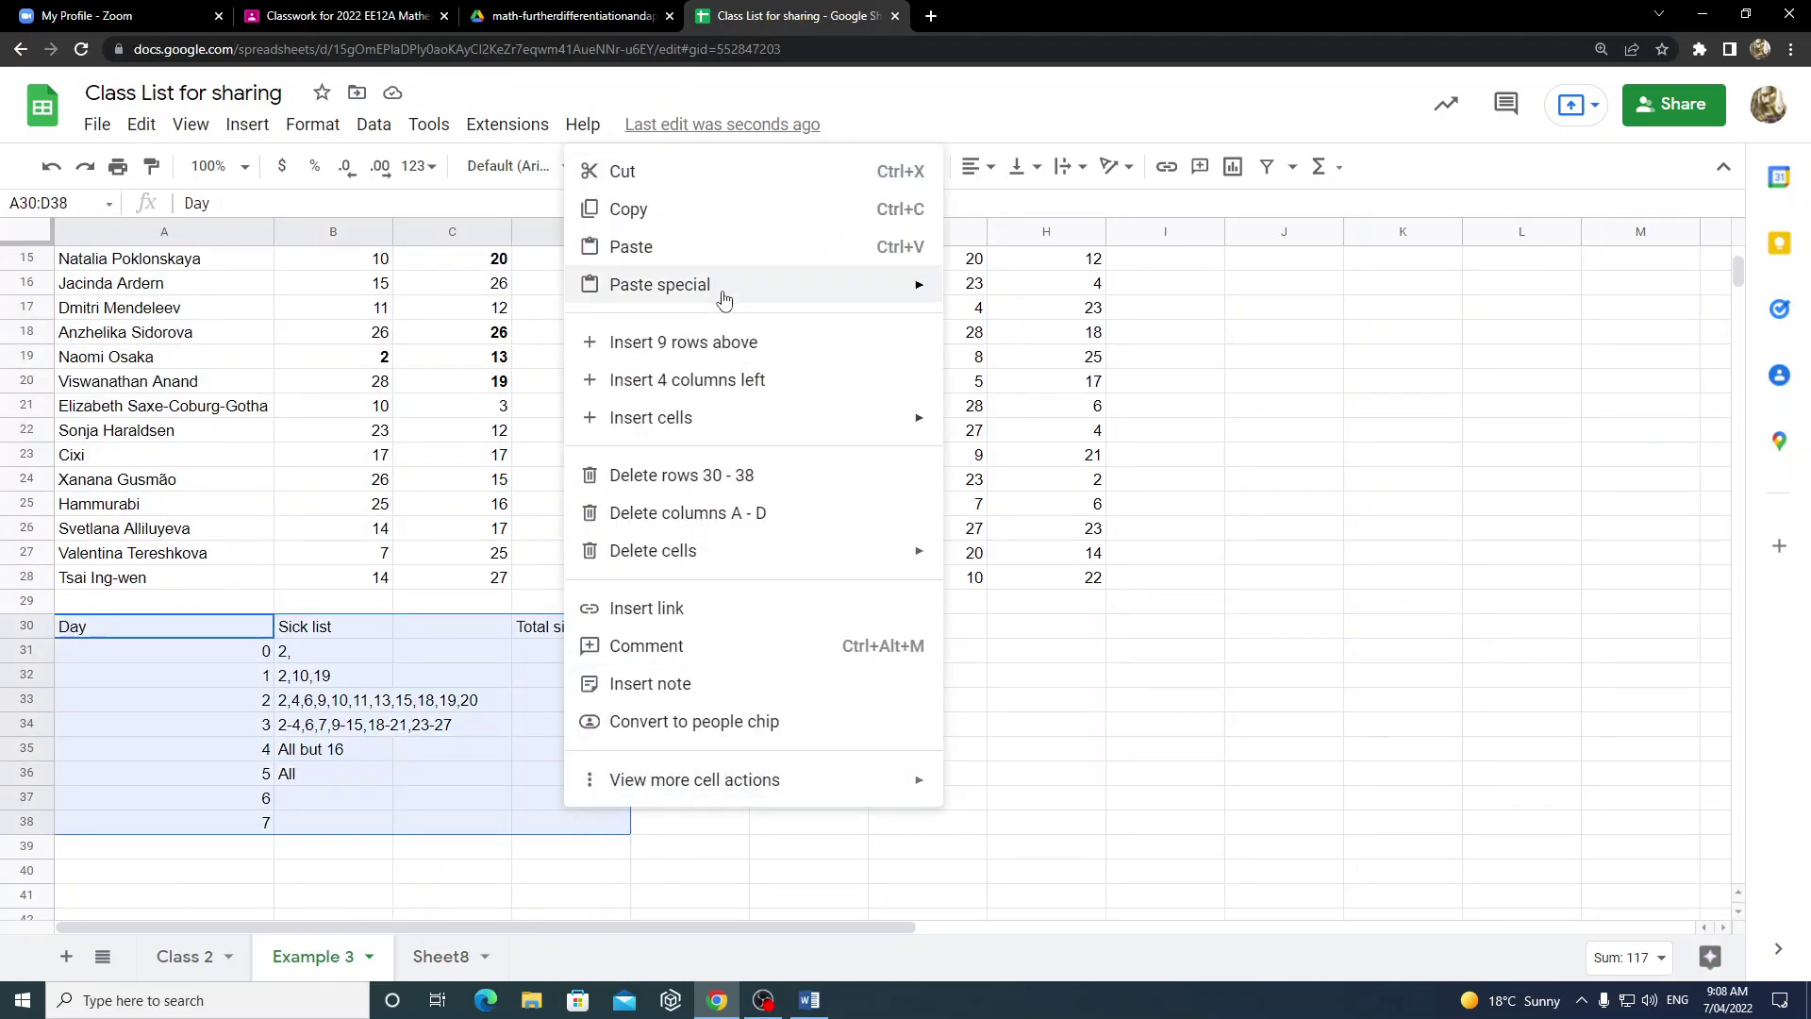
pyautogui.click(695, 212)
pyautogui.click(435, 971)
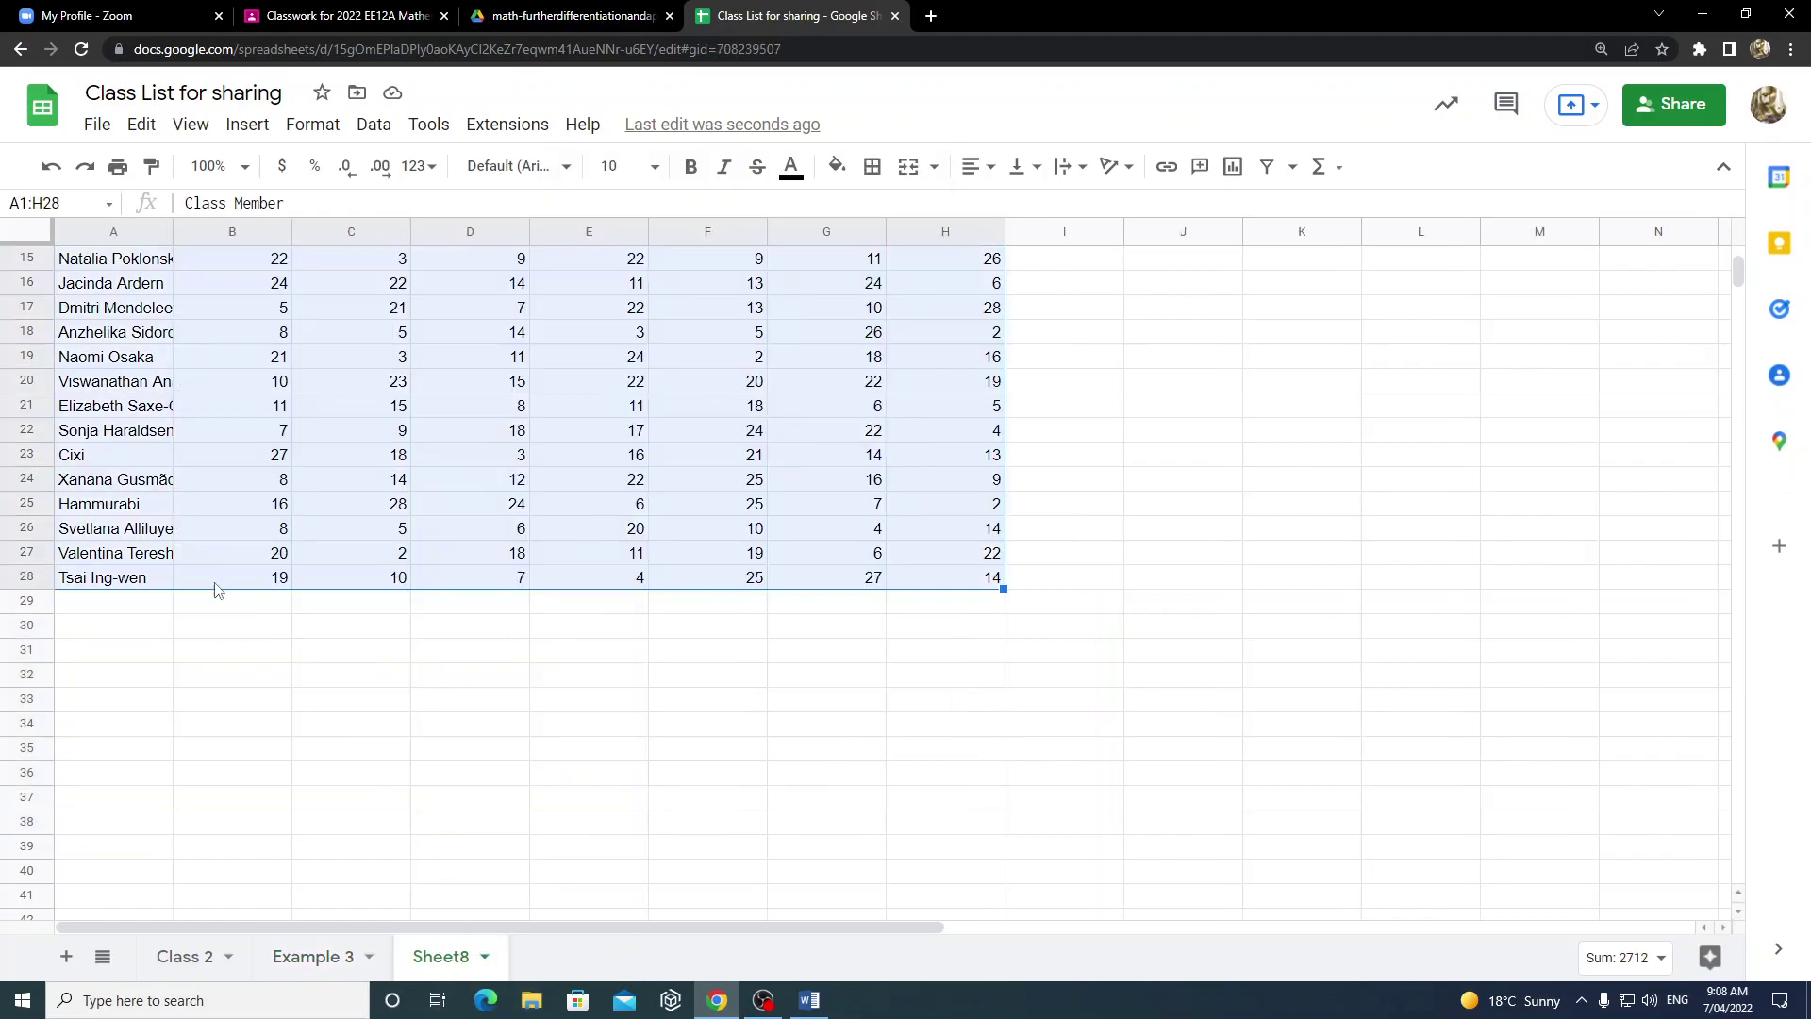
pyautogui.click(119, 630)
pyautogui.rightClick(119, 634)
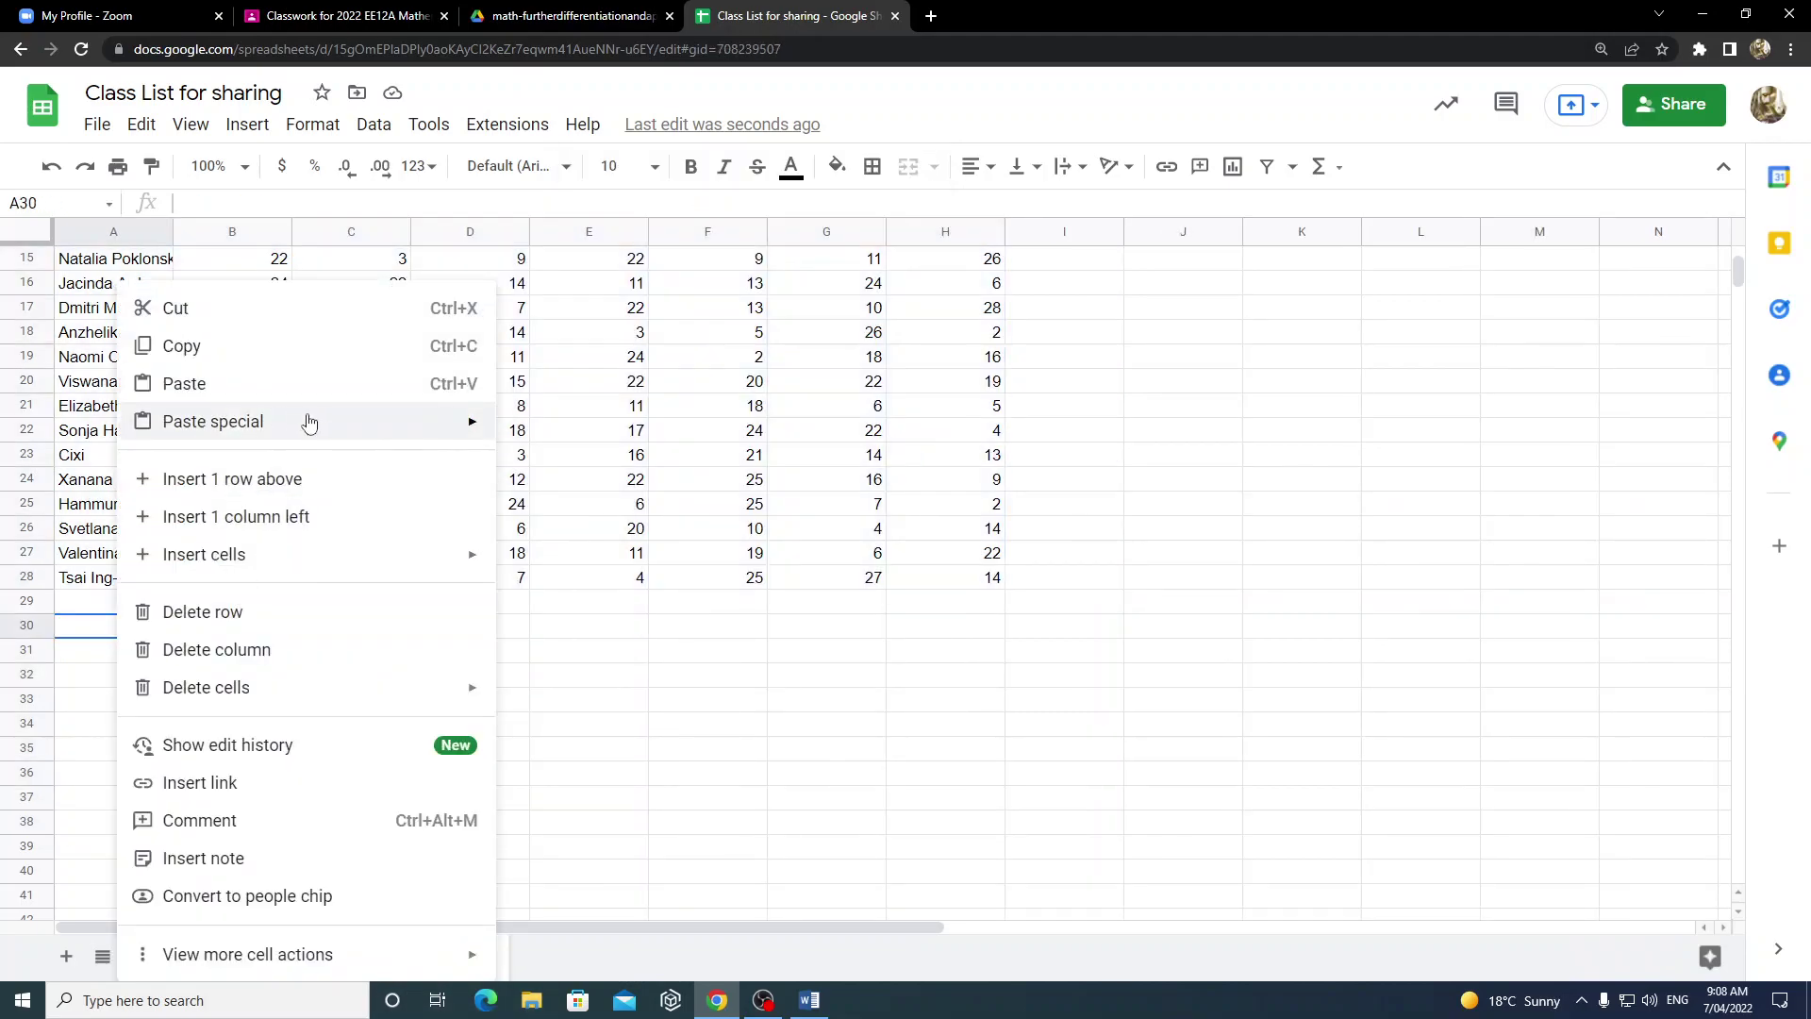
pyautogui.moveTo(293, 420)
pyautogui.click(595, 447)
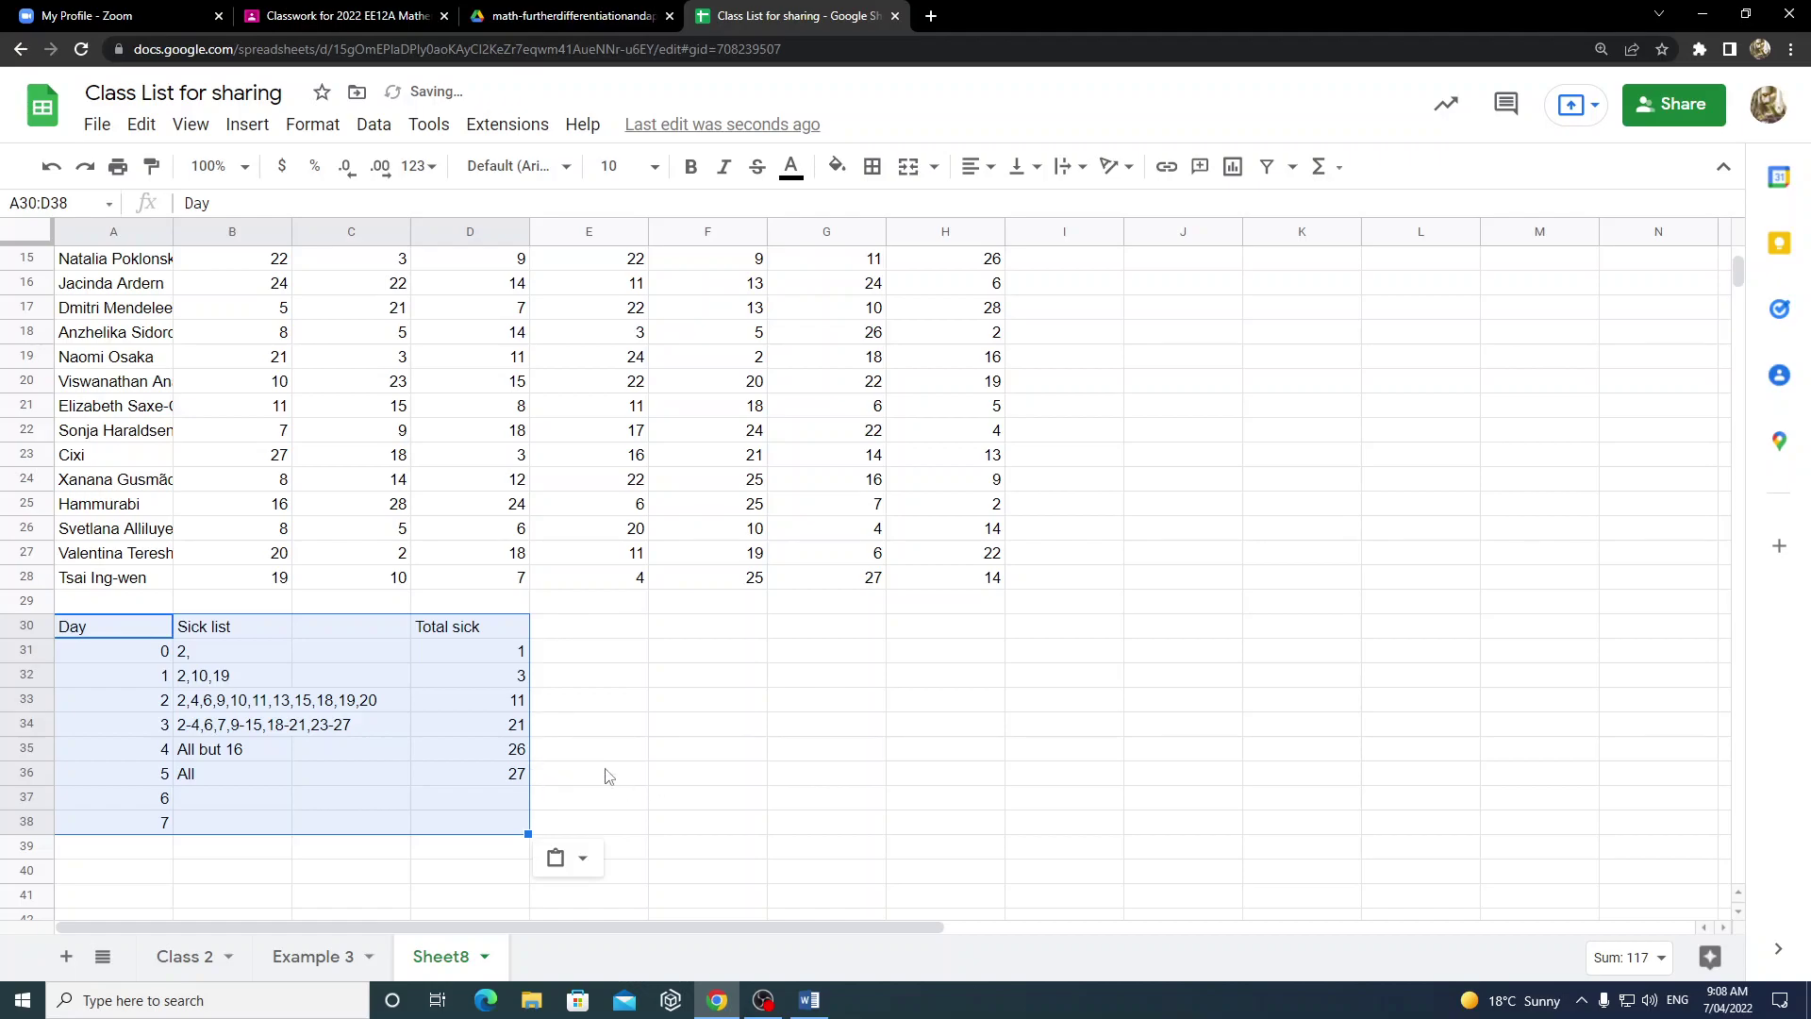
# - Clear the sick list and total sick entries in B31:D38, keeping the headings and day numbers
pyautogui.click(229, 675)
pyautogui.moveTo(214, 655); pyautogui.dragTo(515, 823)
pyautogui.press('Delete')
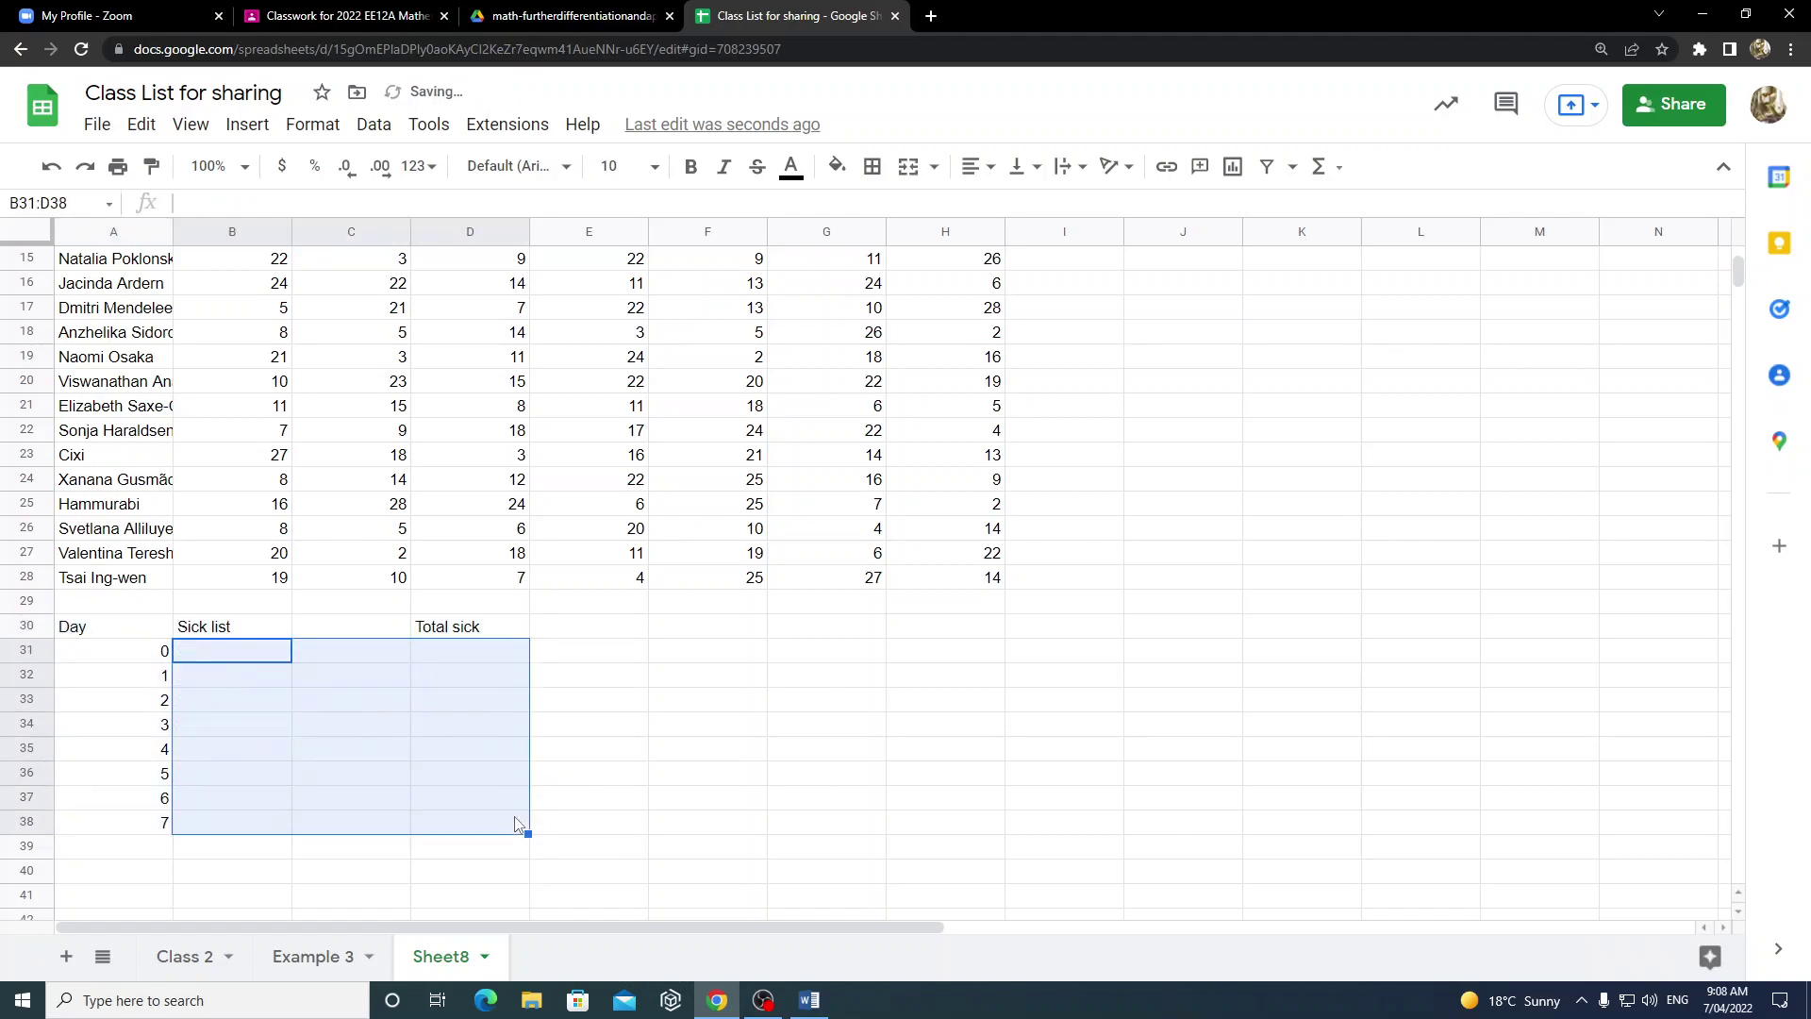
pyautogui.scroll(5, 514, 817)
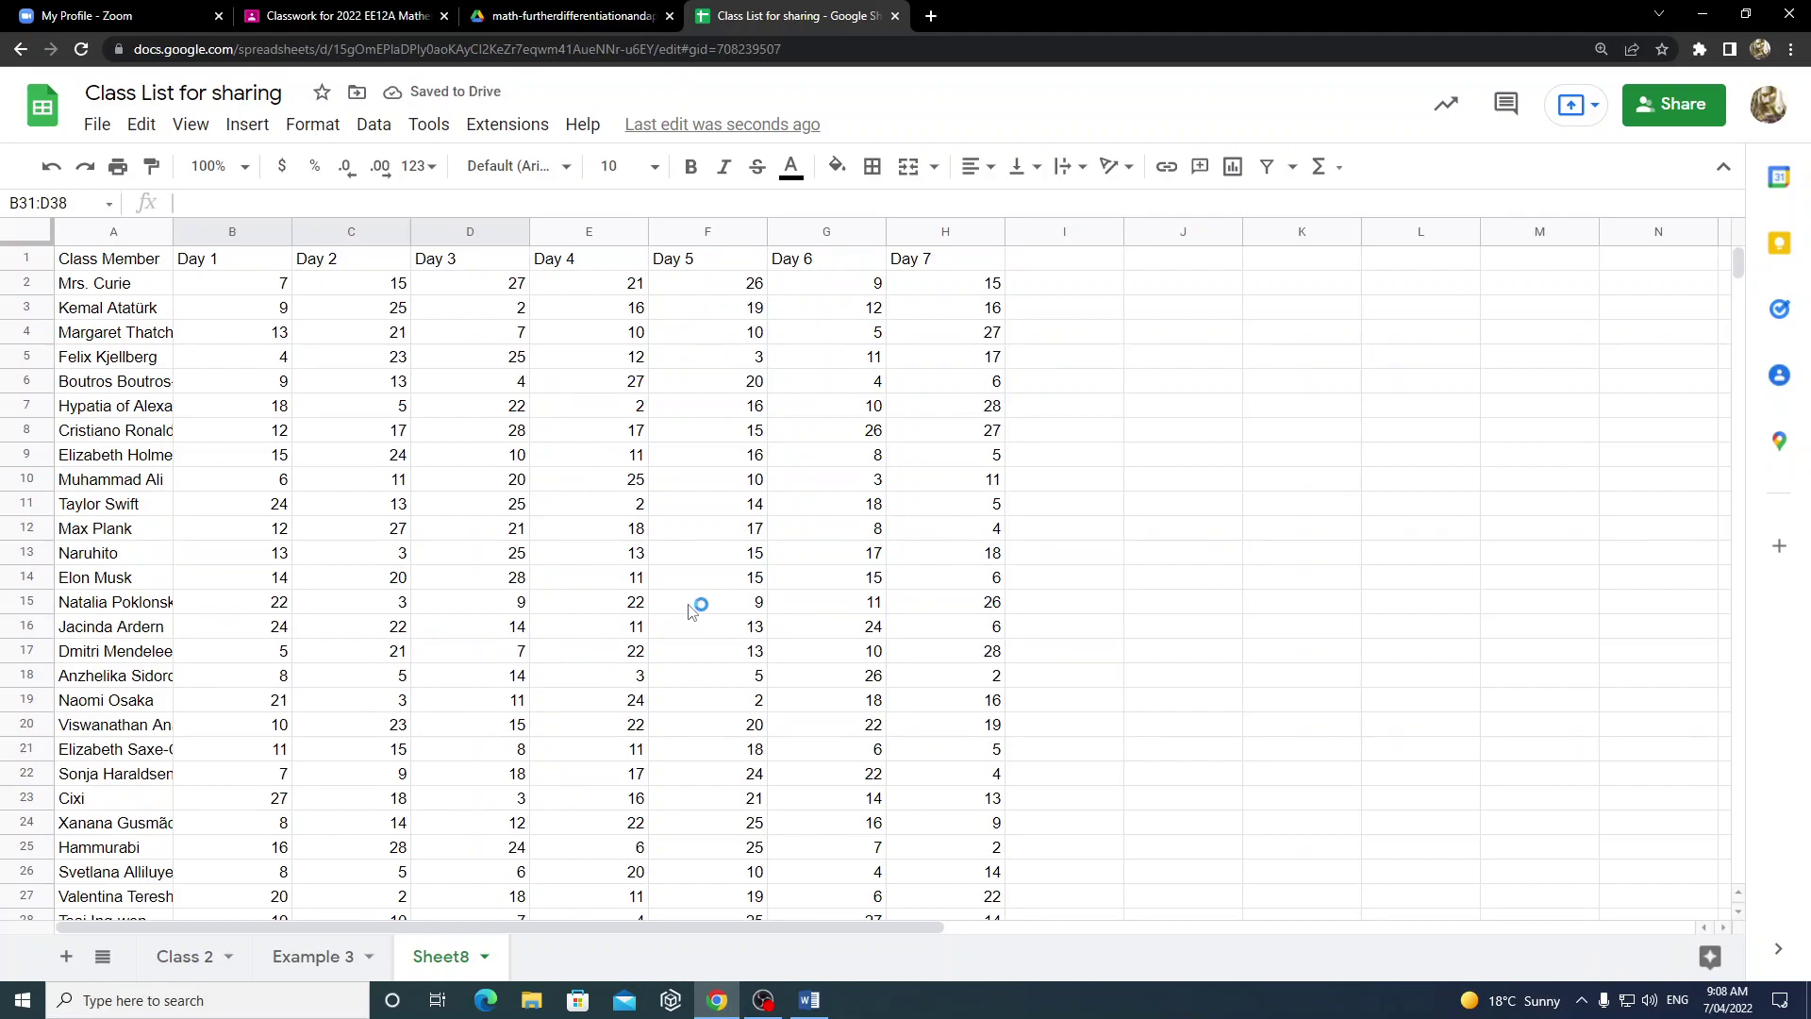
pyautogui.hotkey('ctrl', '-')
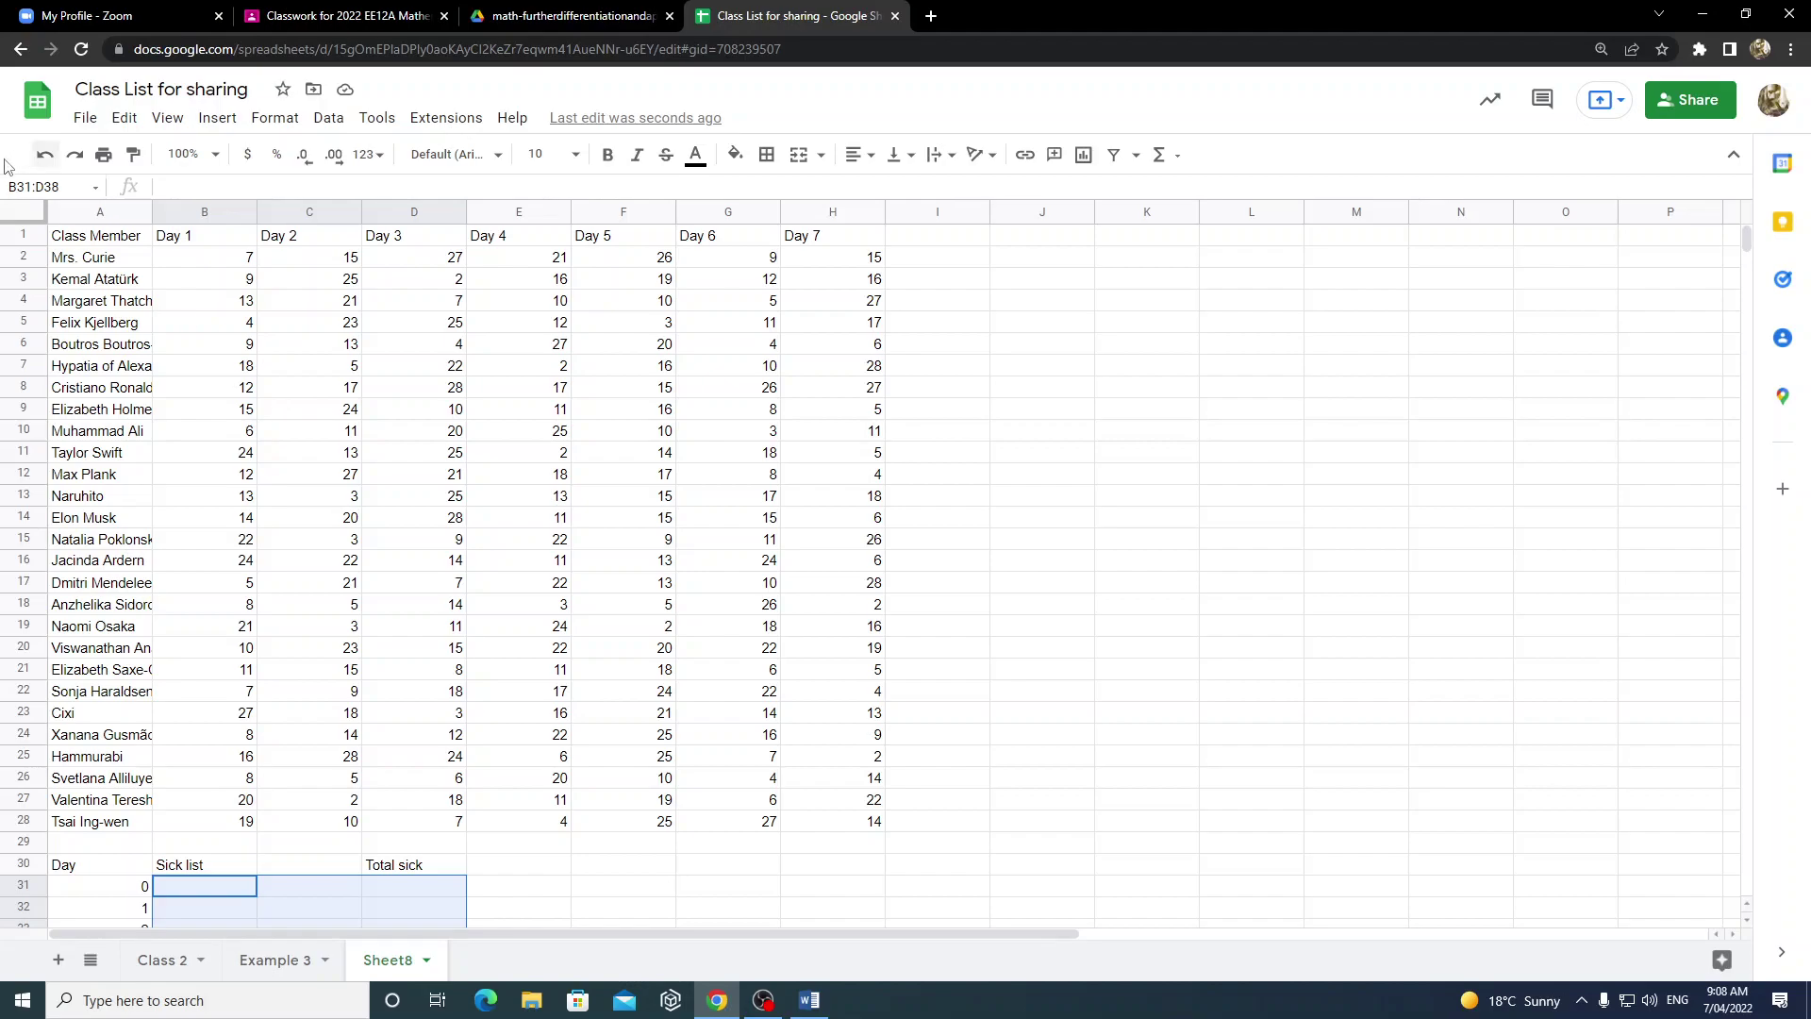
pyautogui.rightClick(85, 238)
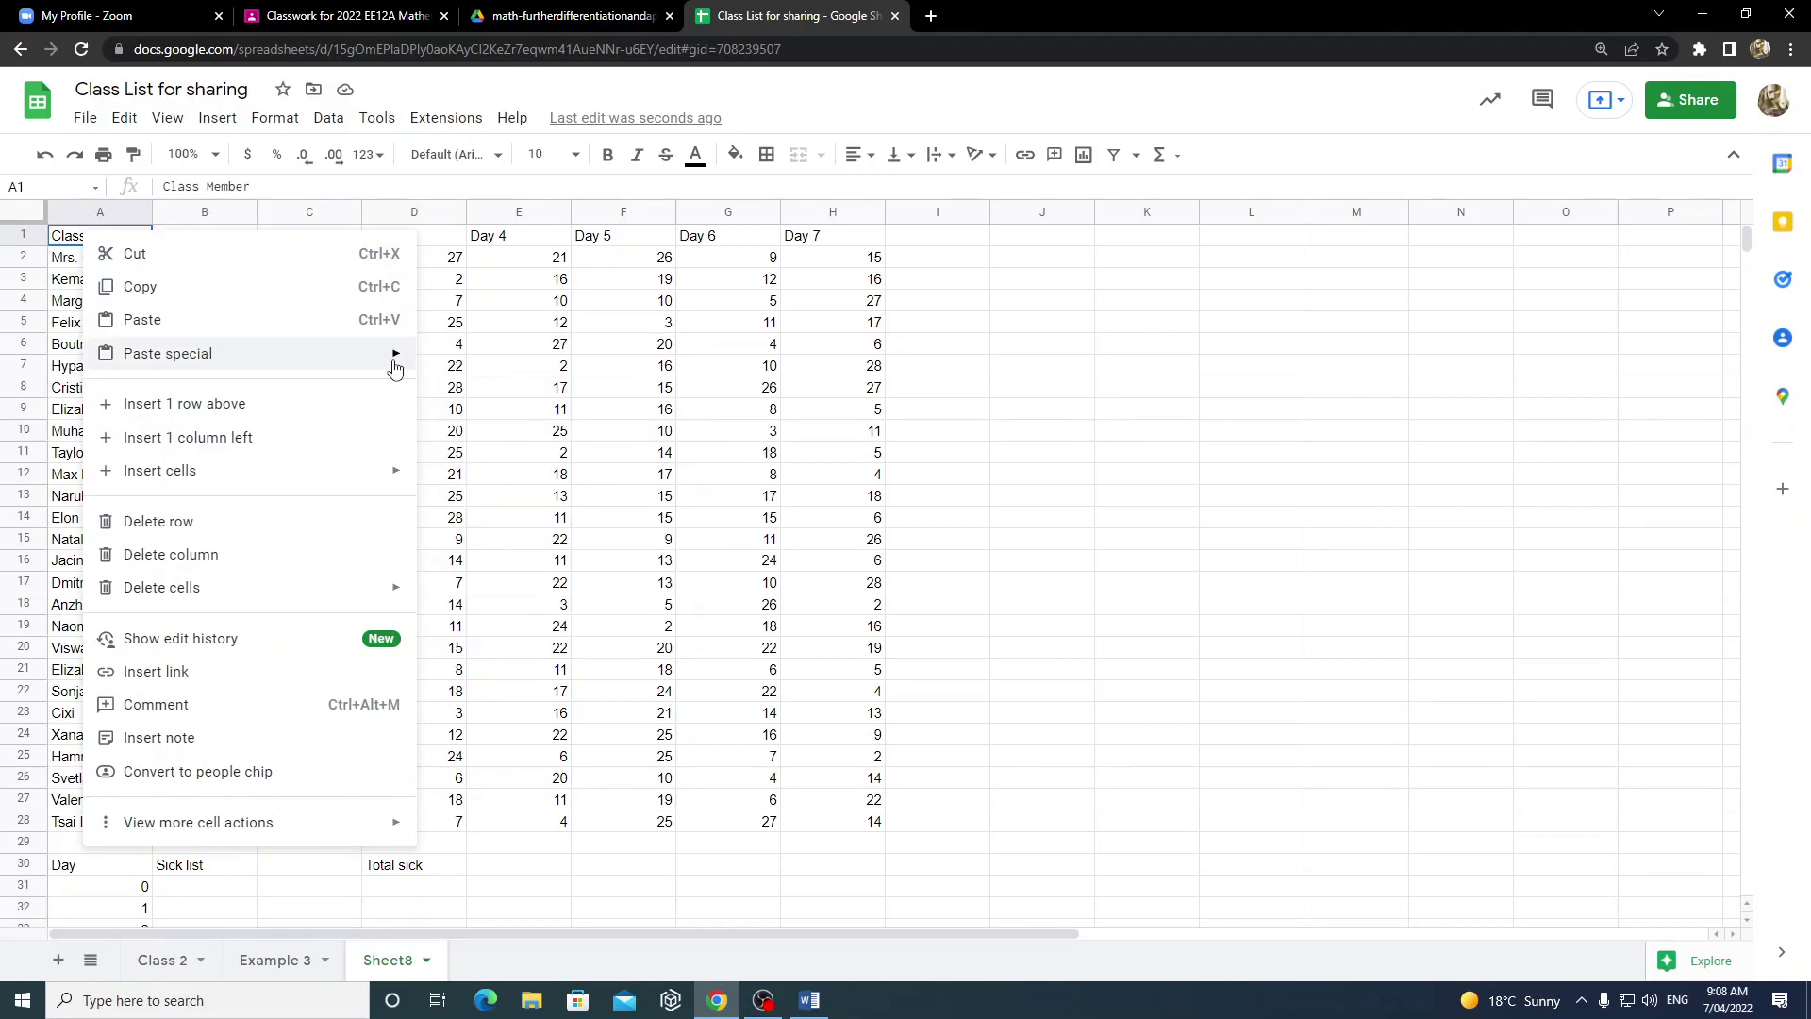
pyautogui.click(820, 265)
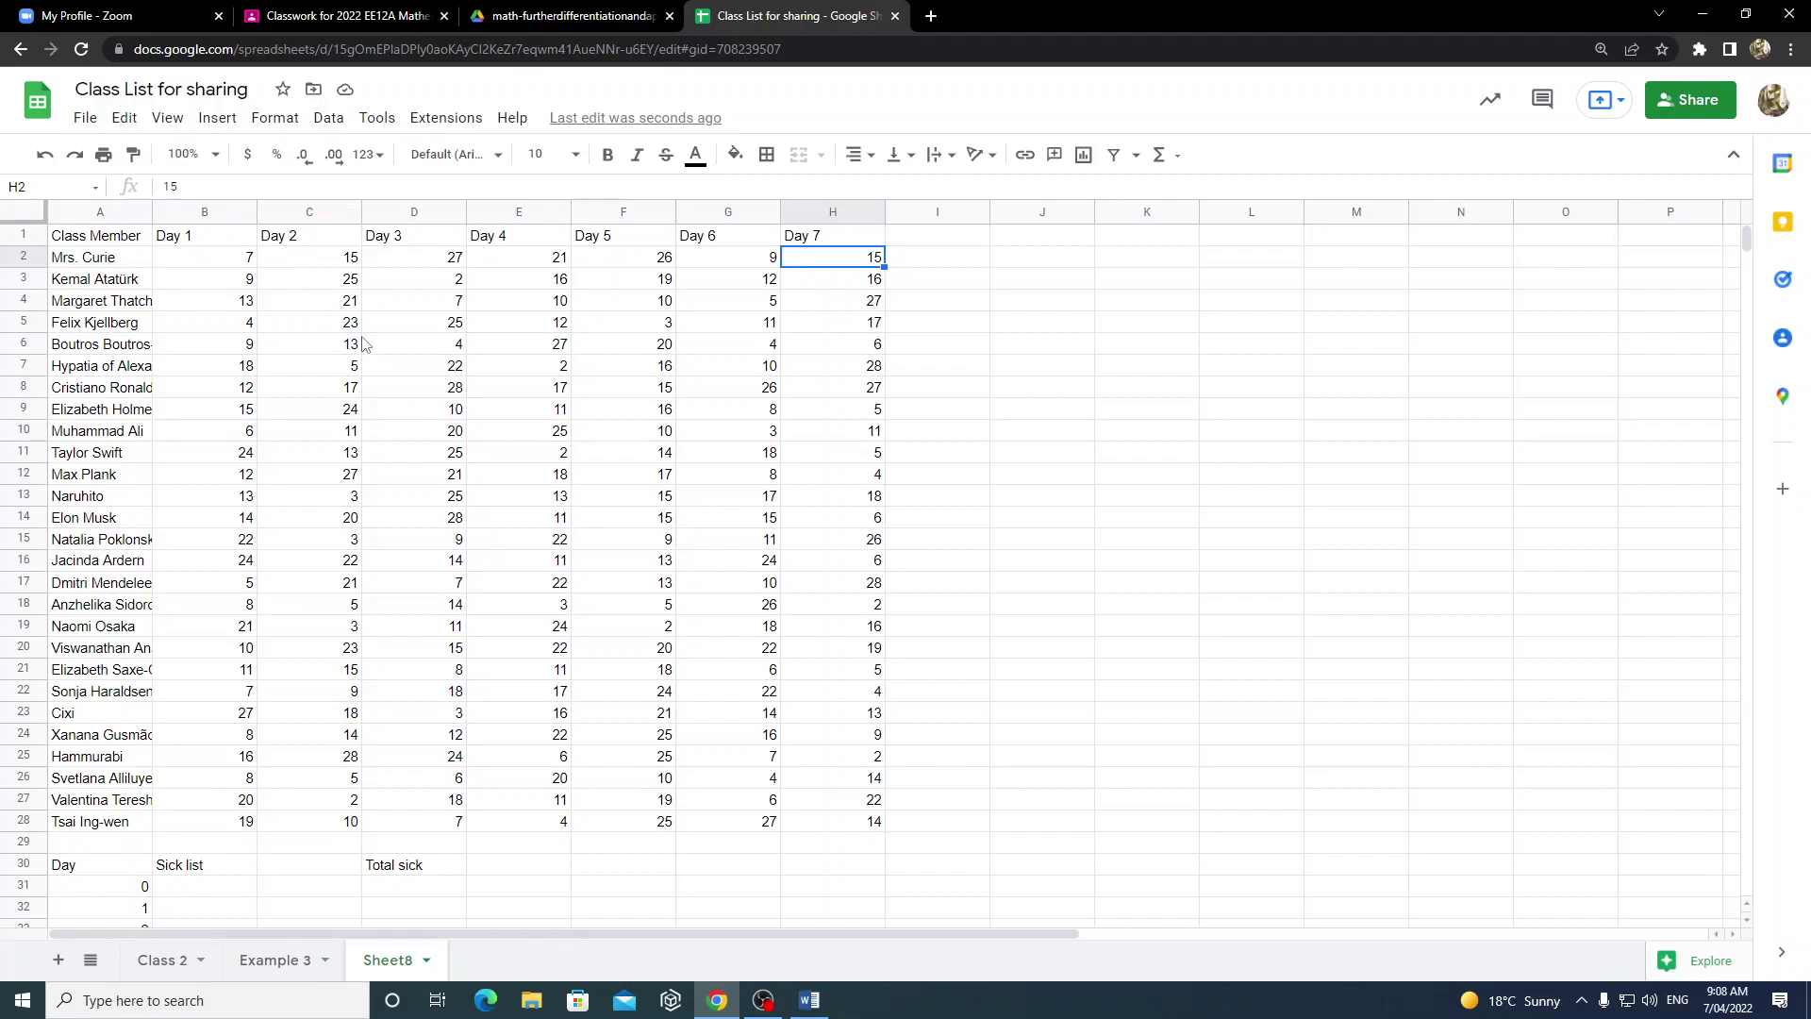
pyautogui.click(1101, 437)
pyautogui.doubleClick(1101, 435)
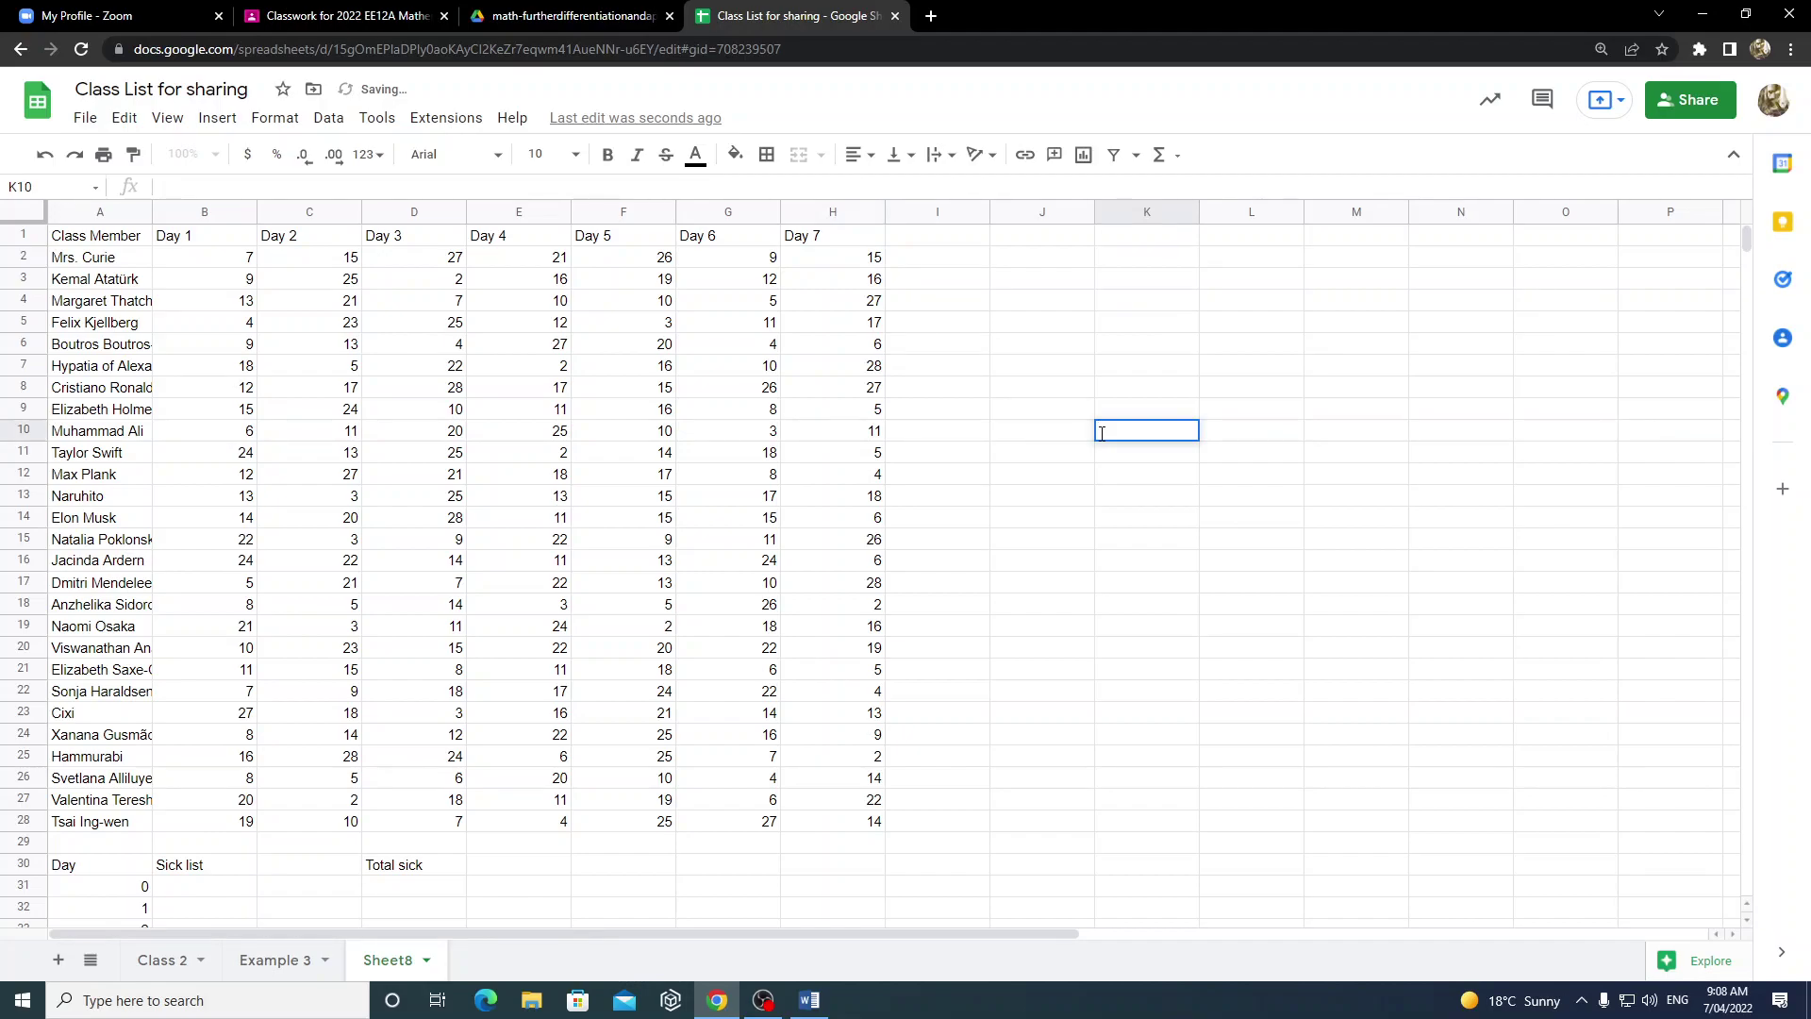
pyautogui.scroll(-1, 974, 299)
pyautogui.scroll(1, 703, 657)
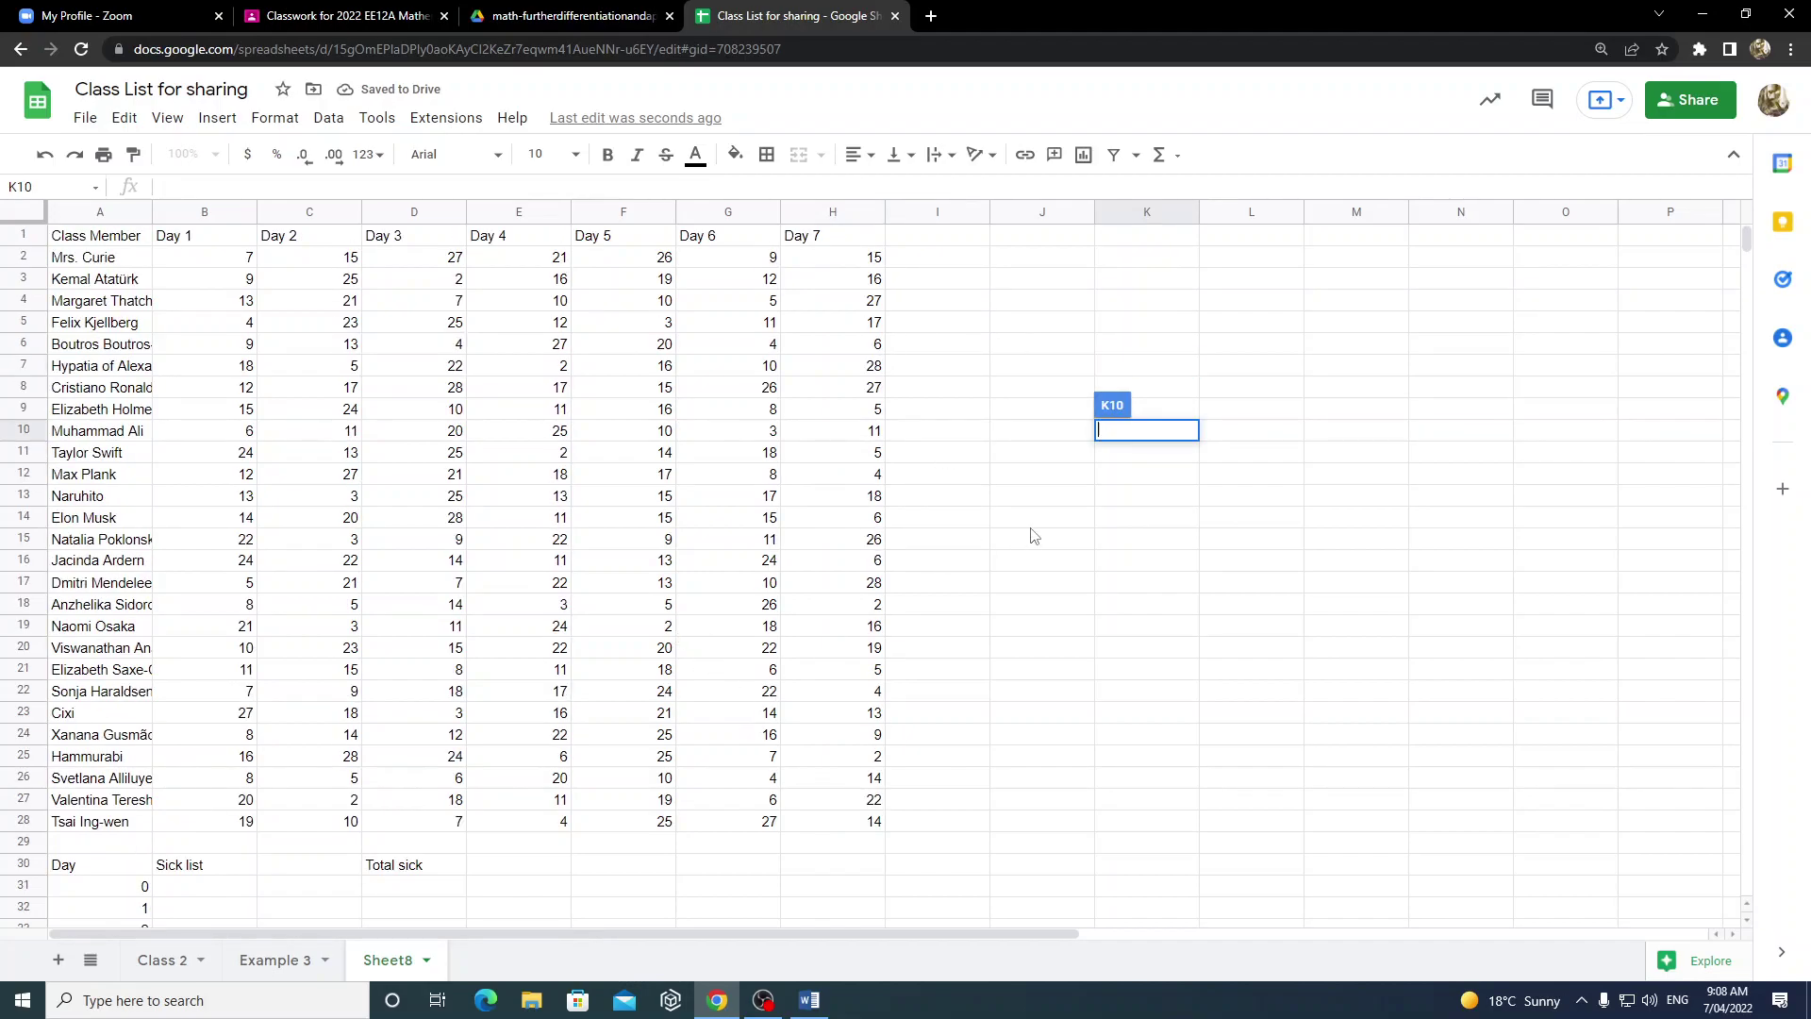
pyautogui.press('Escape')
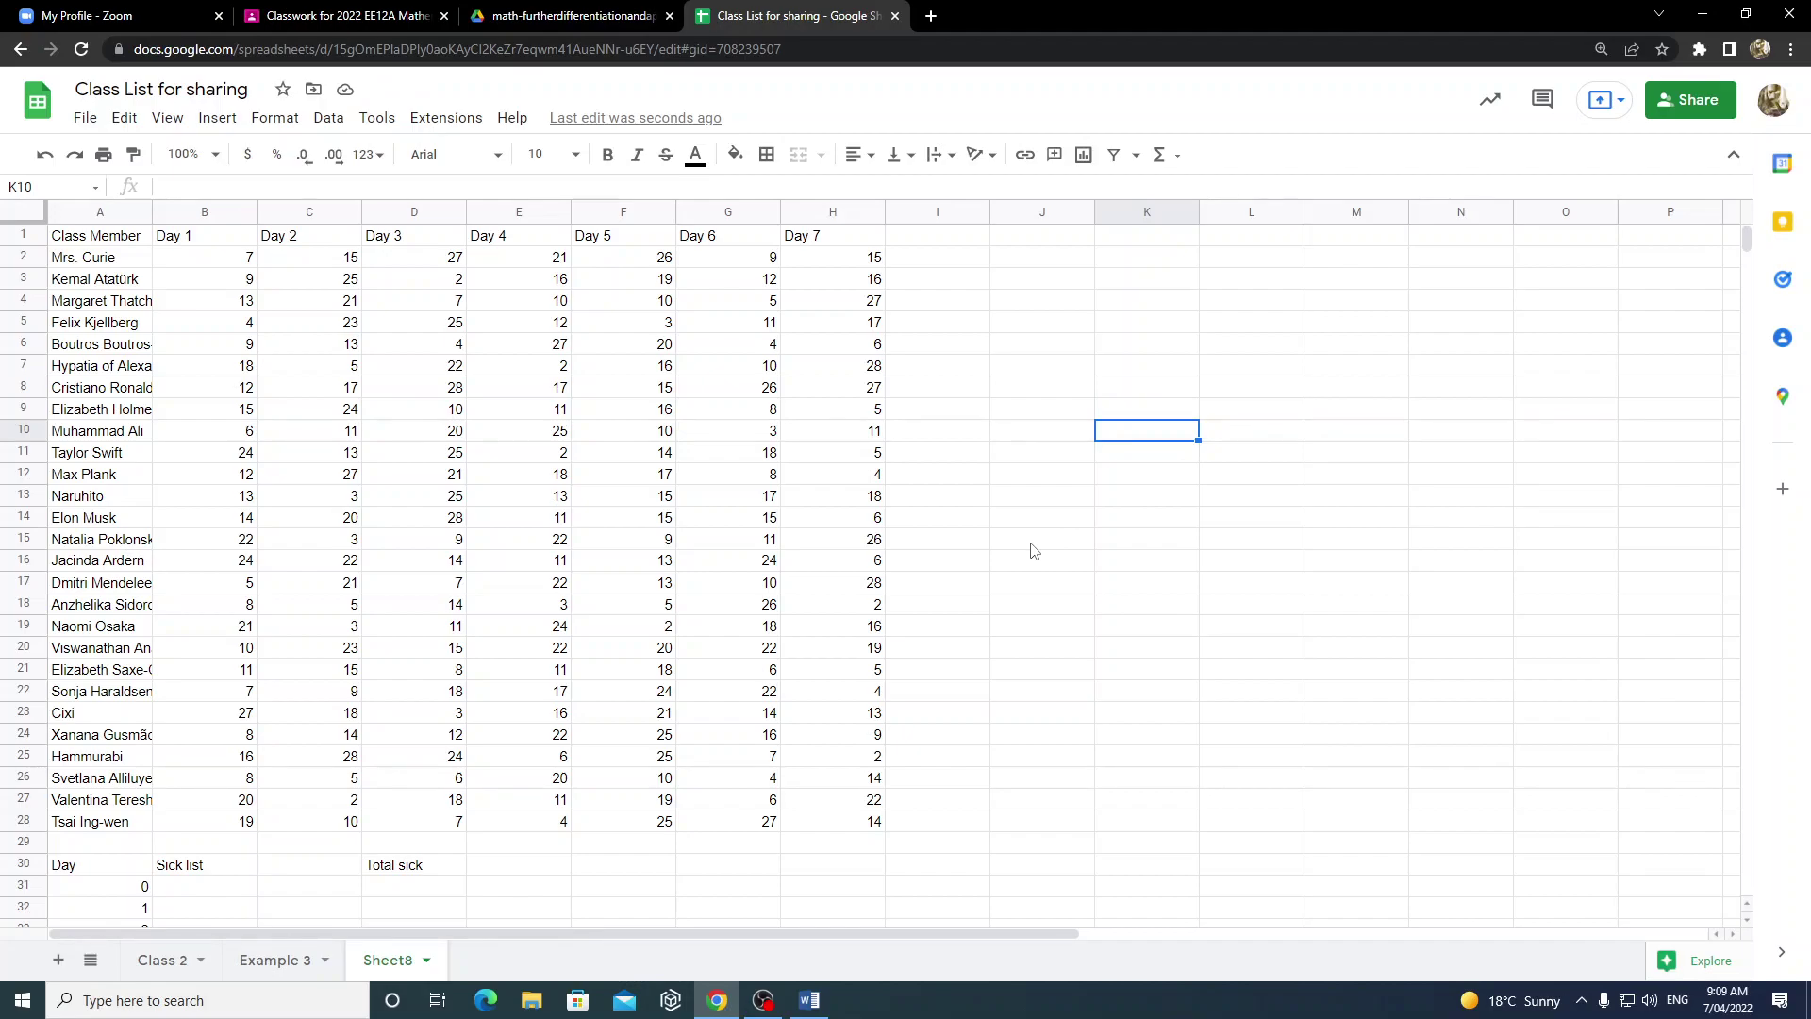
# - Bold the first class member's name in cell A2 and go to the adjacent Day 1 value
pyautogui.click(104, 260)
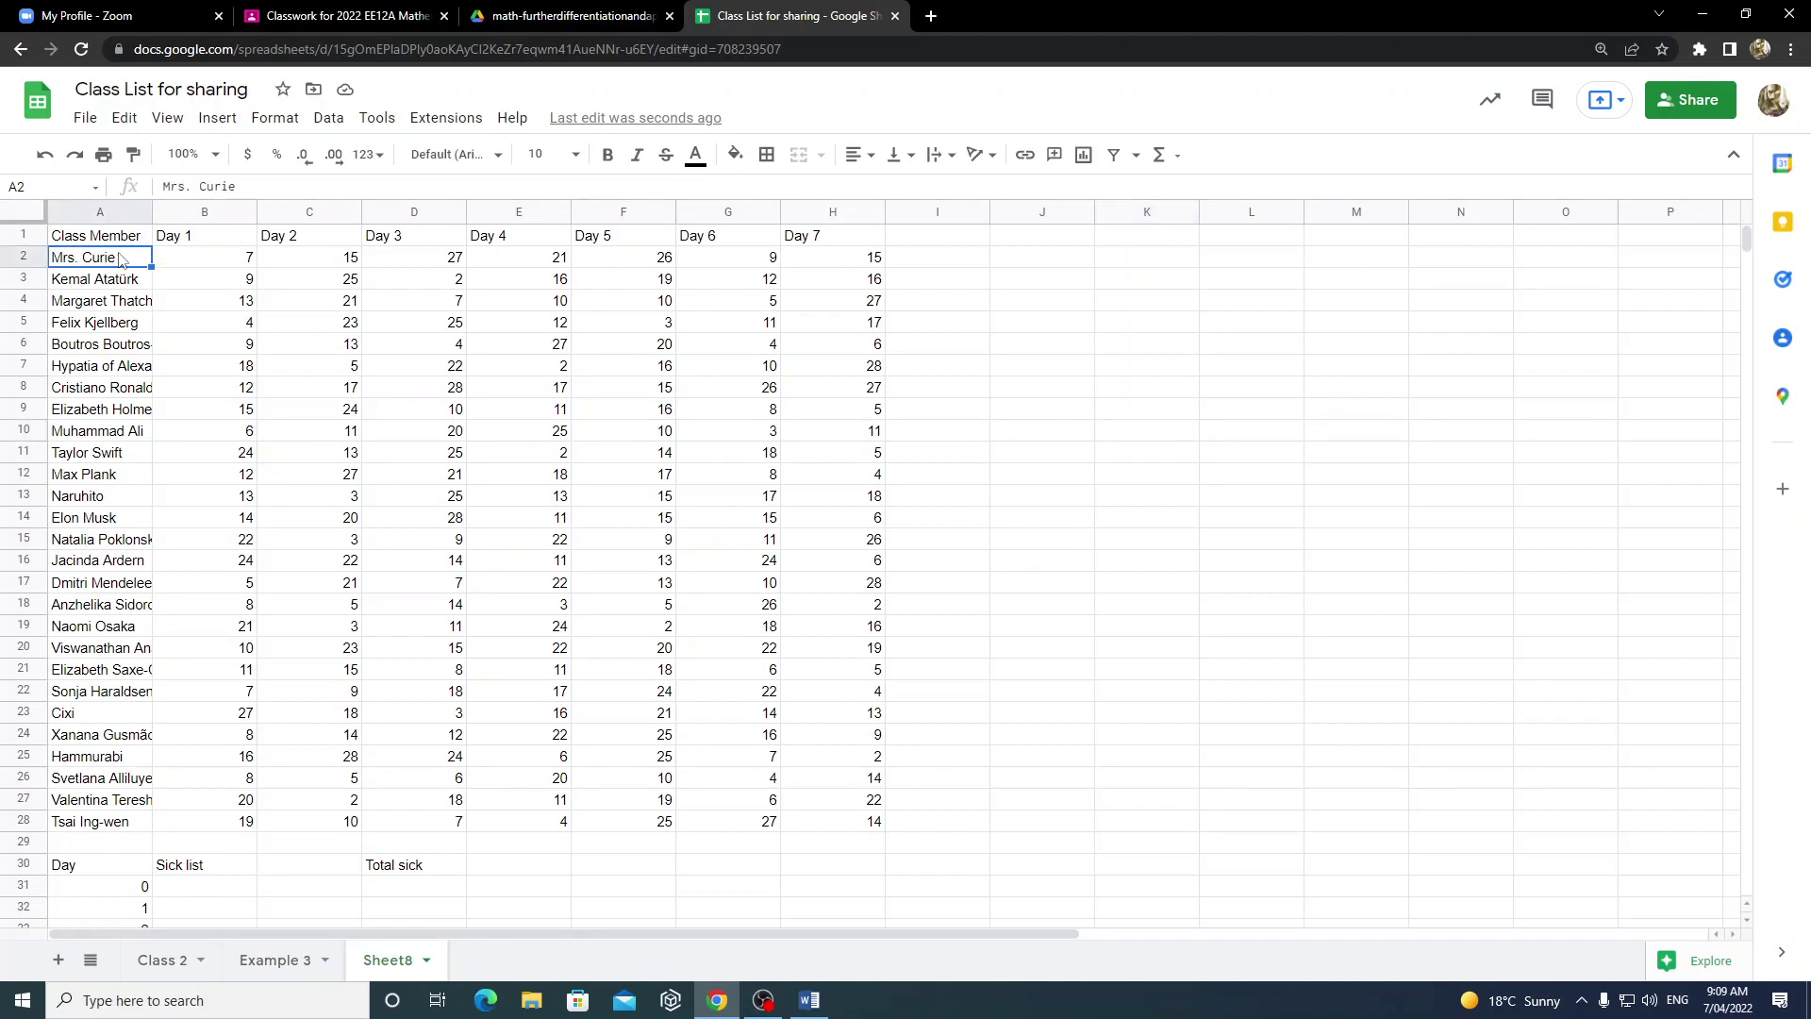
pyautogui.hotkey('ctrl', 'b')
pyautogui.press('Right')
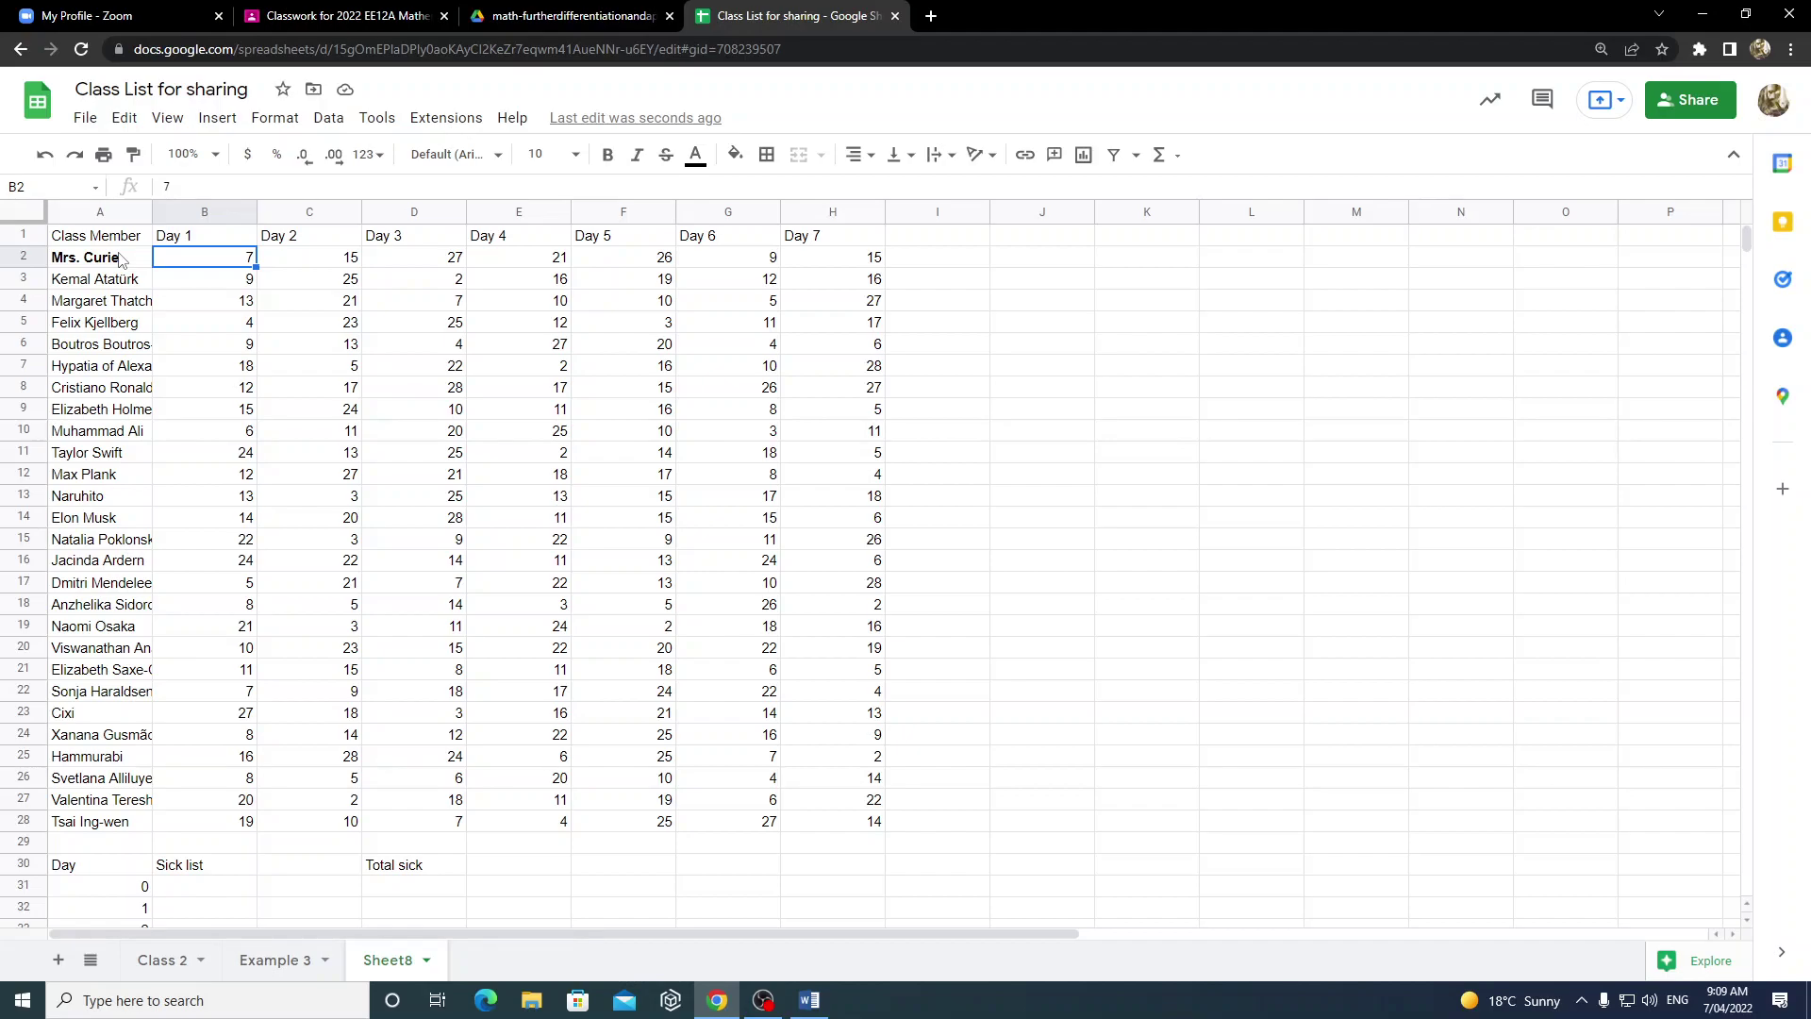
# - Examine the first class member's values across row 2 from Day 1 to Day 7, ending back at Day 1
pyautogui.press('Right')
pyautogui.press('Right')
pyautogui.press('Right')
pyautogui.press('Right')
pyautogui.press('Right')
pyautogui.press('Right')
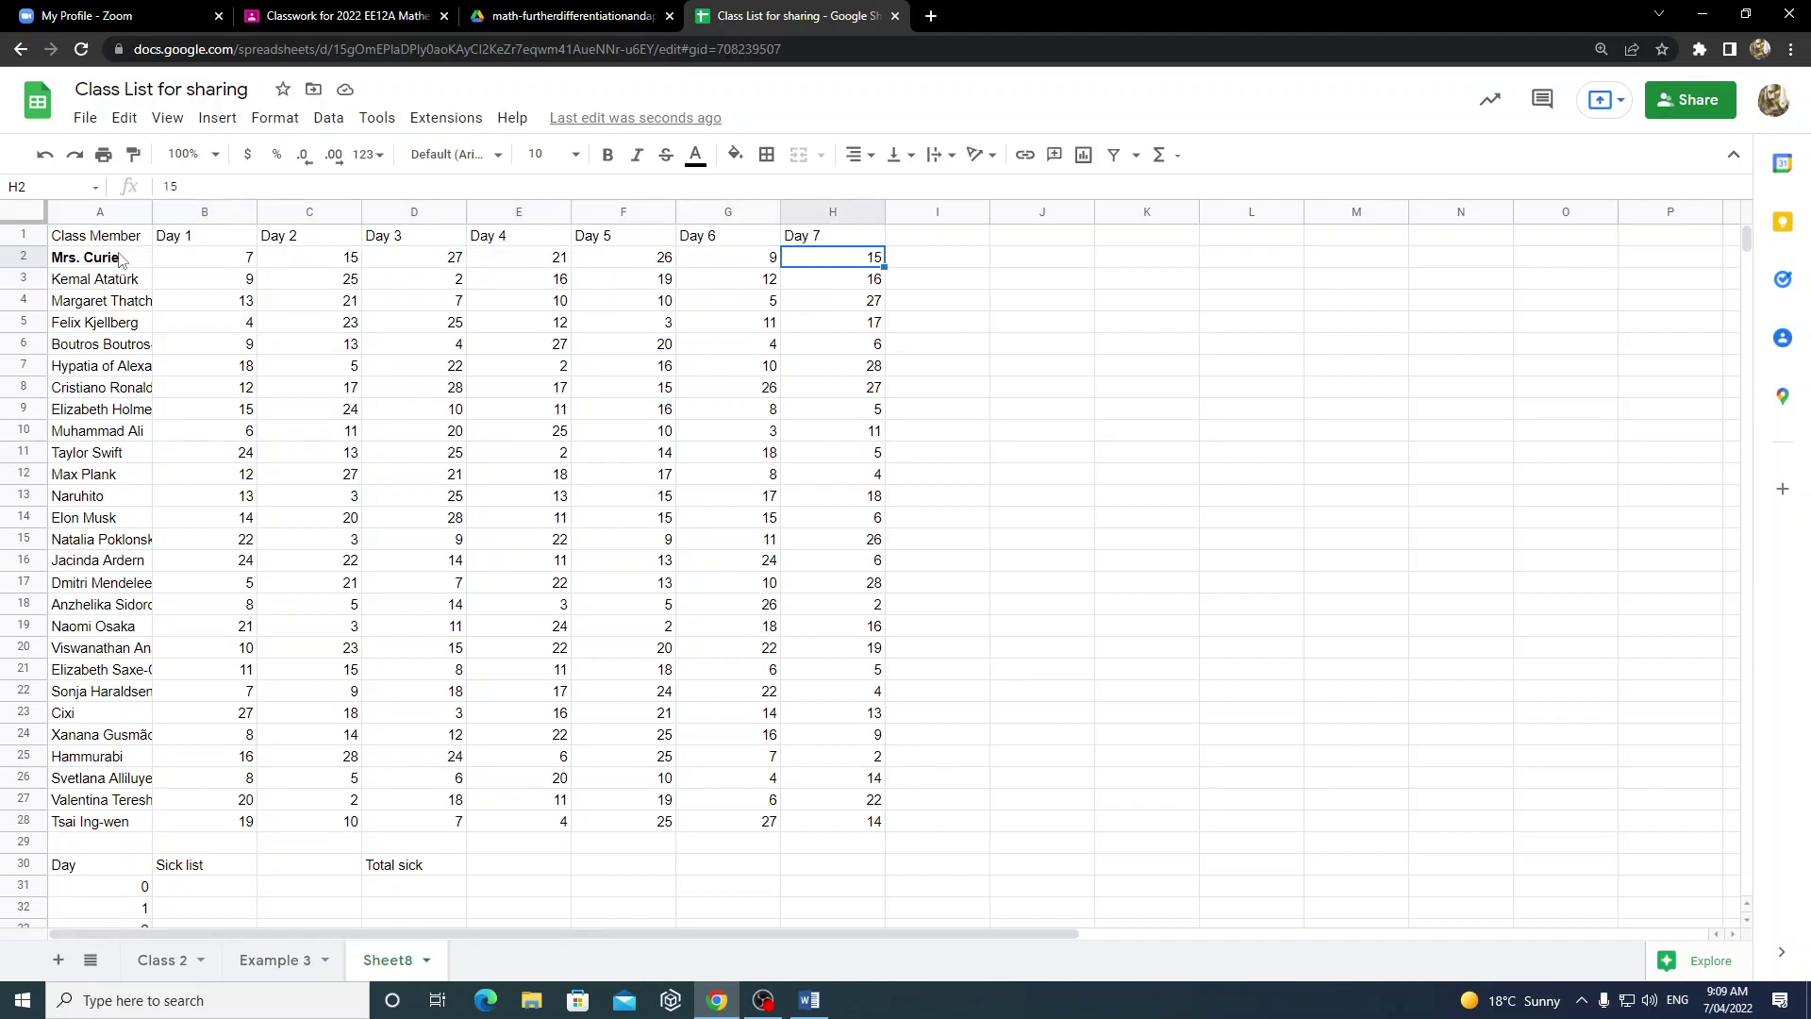
pyautogui.press('Left')
pyautogui.press('Left')
pyautogui.press('Left')
pyautogui.press('Left')
pyautogui.press('Left')
pyautogui.press('Left')
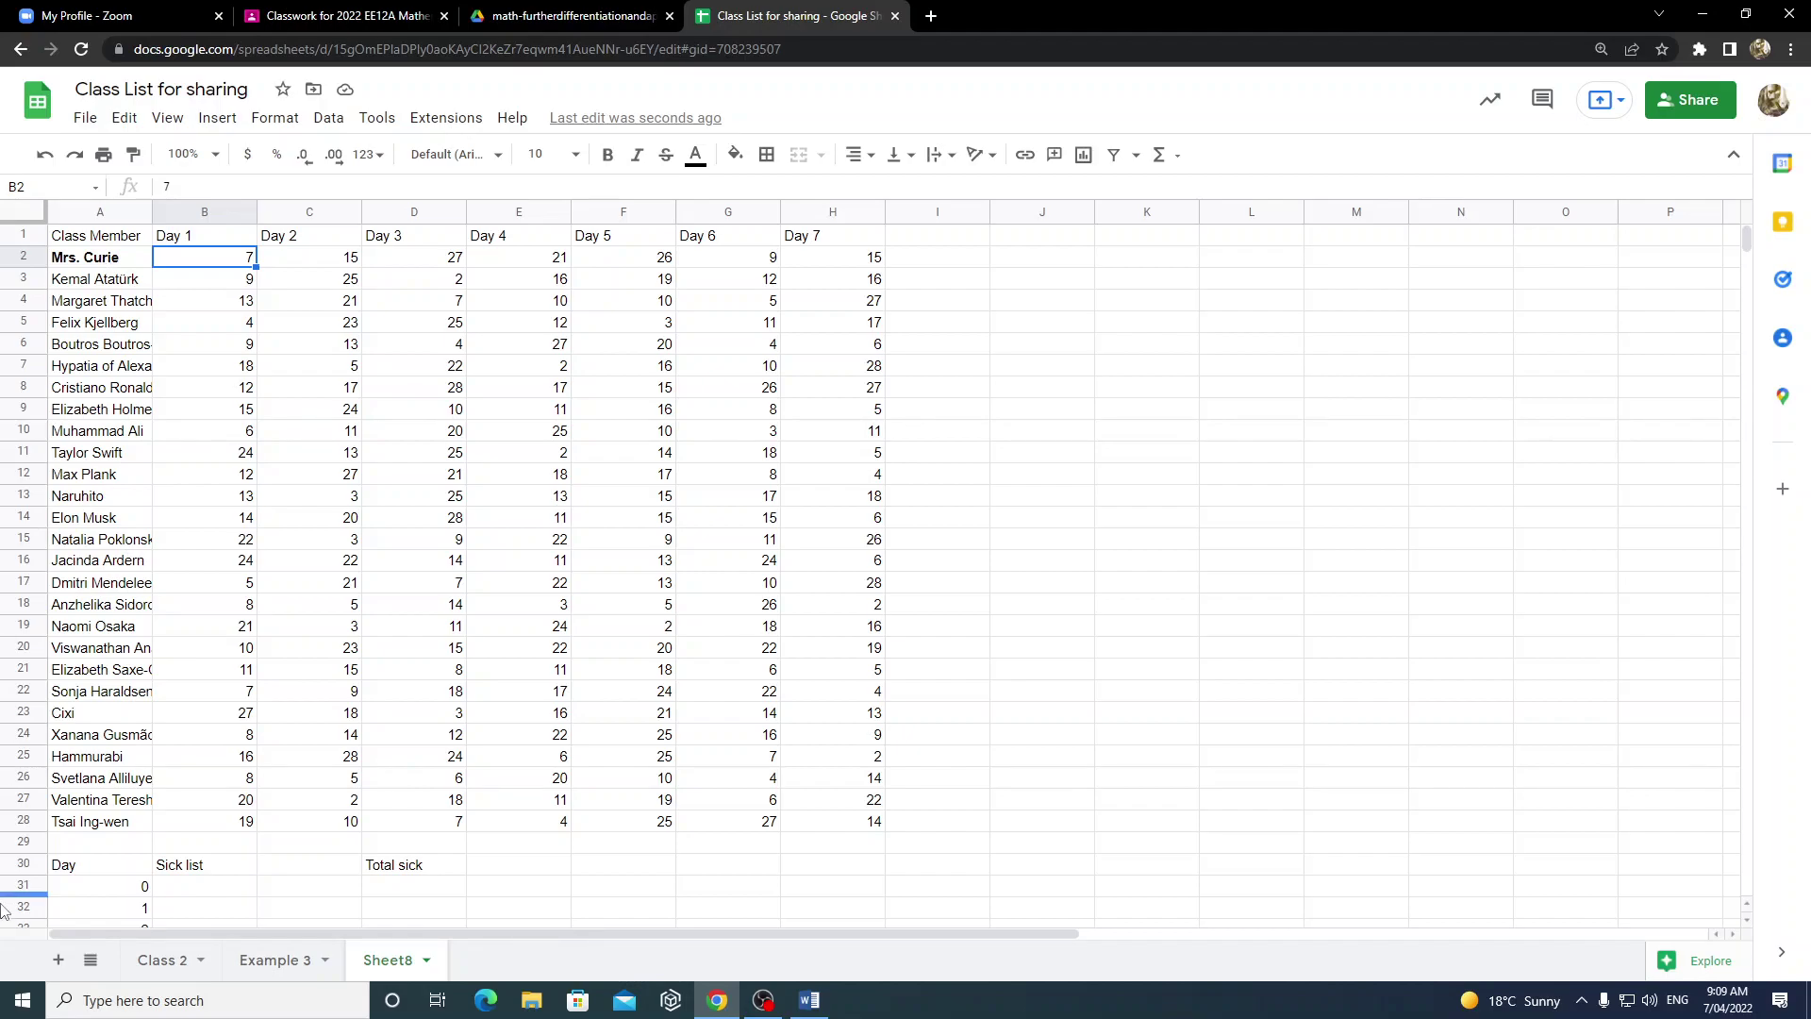
# - Record the Day 0 entries in the sick list table: 2 in B31 and a total sick of 1 in D31
pyautogui.click(210, 889)
pyautogui.write('2')
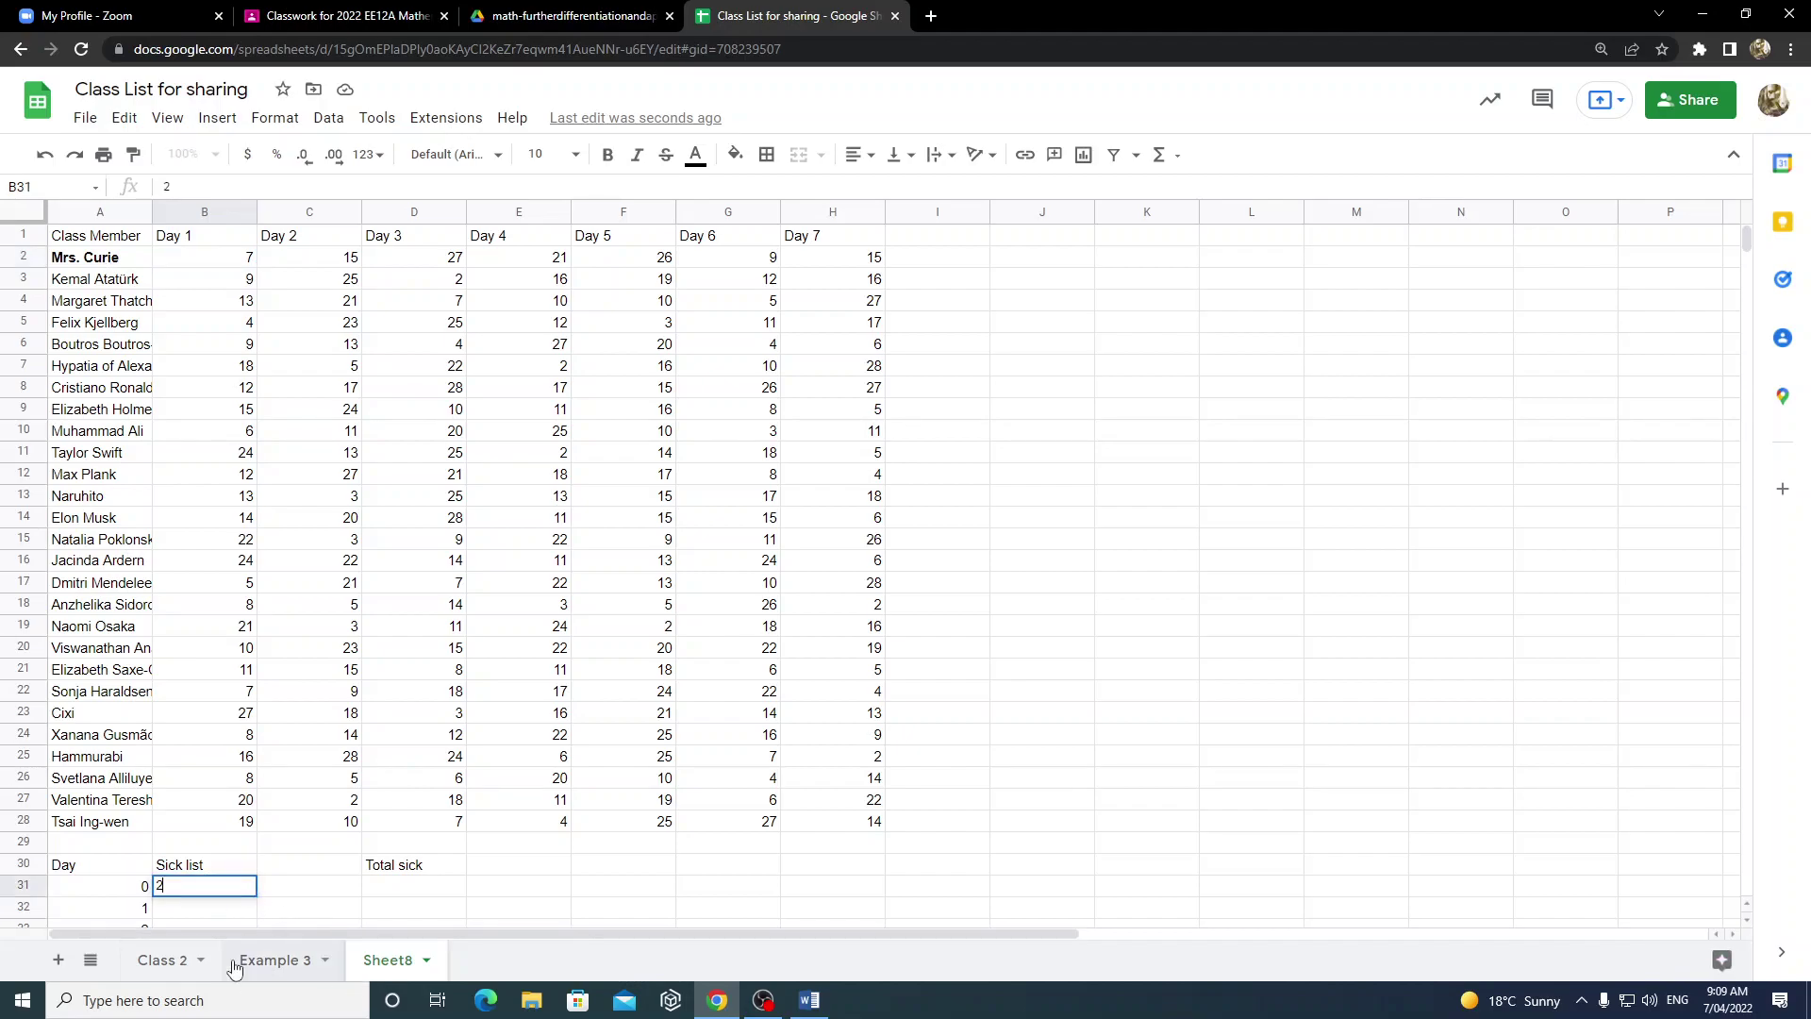
pyautogui.press('Tab')
pyautogui.press('Tab')
pyautogui.write('1')
pyautogui.press('Return')
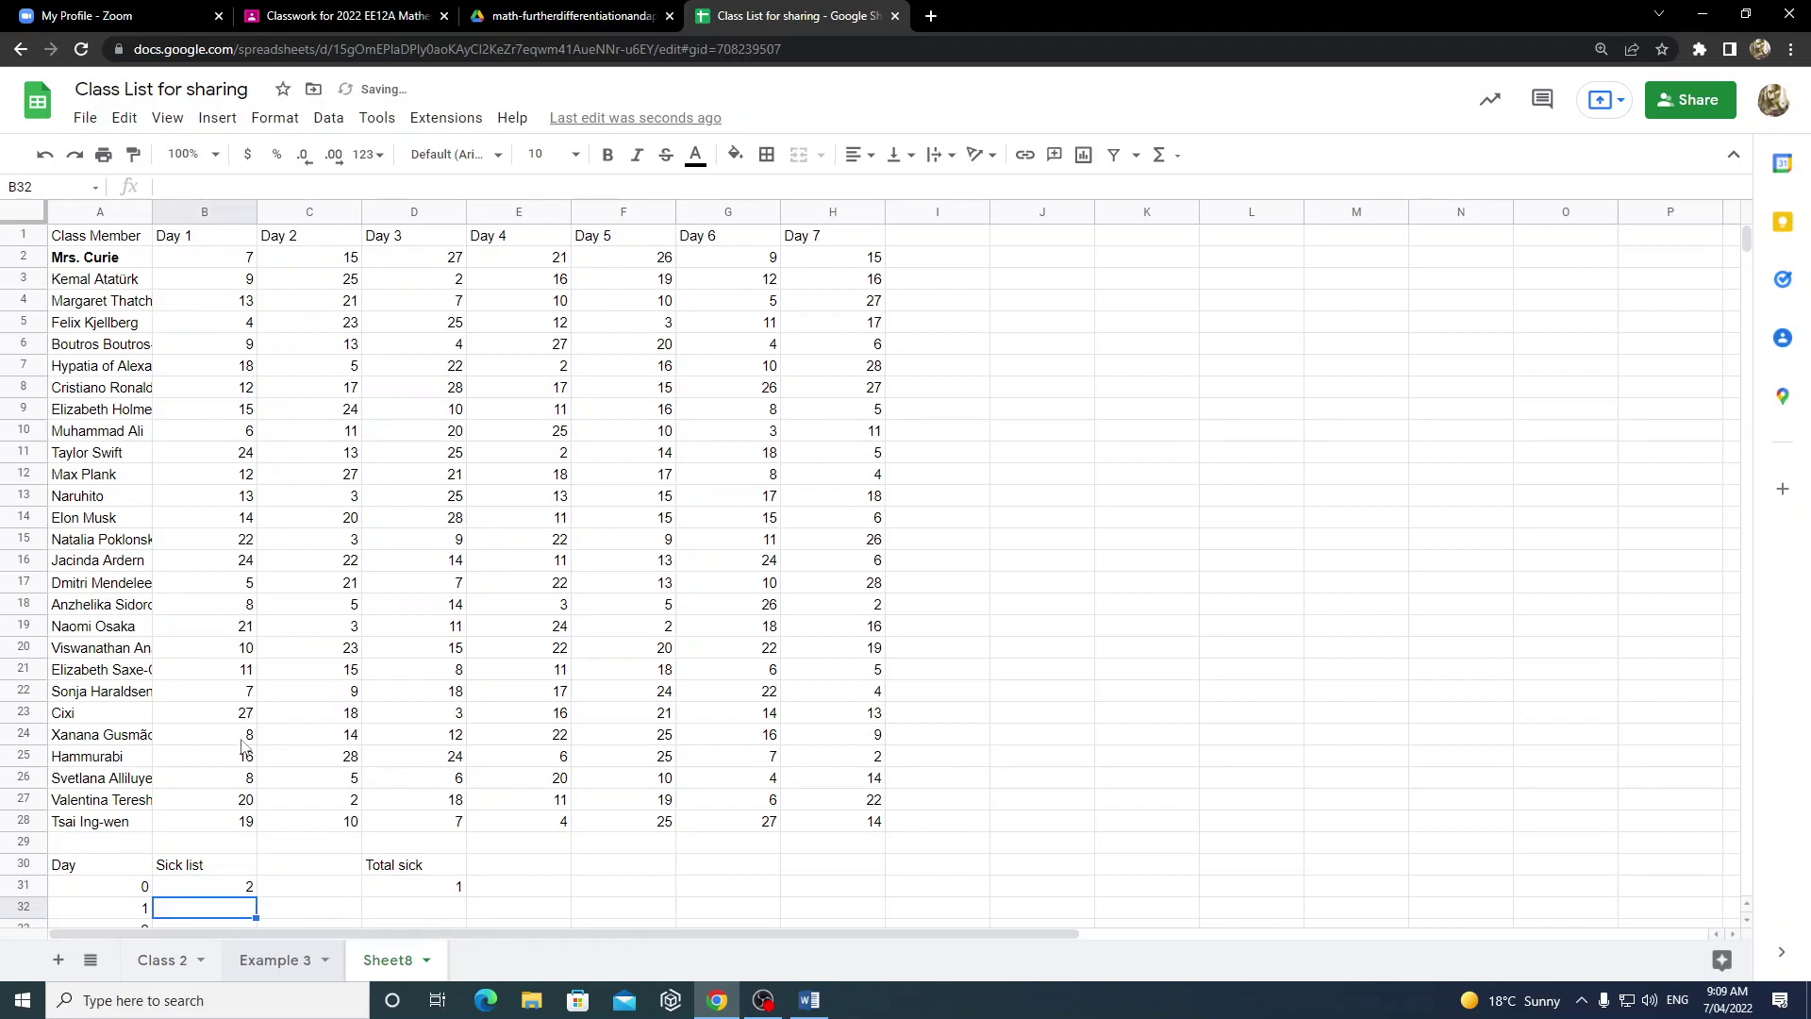
# - Bold the Day 1 values in B2 and B7, and widen column A so the class members' full names fit
pyautogui.click(249, 262)
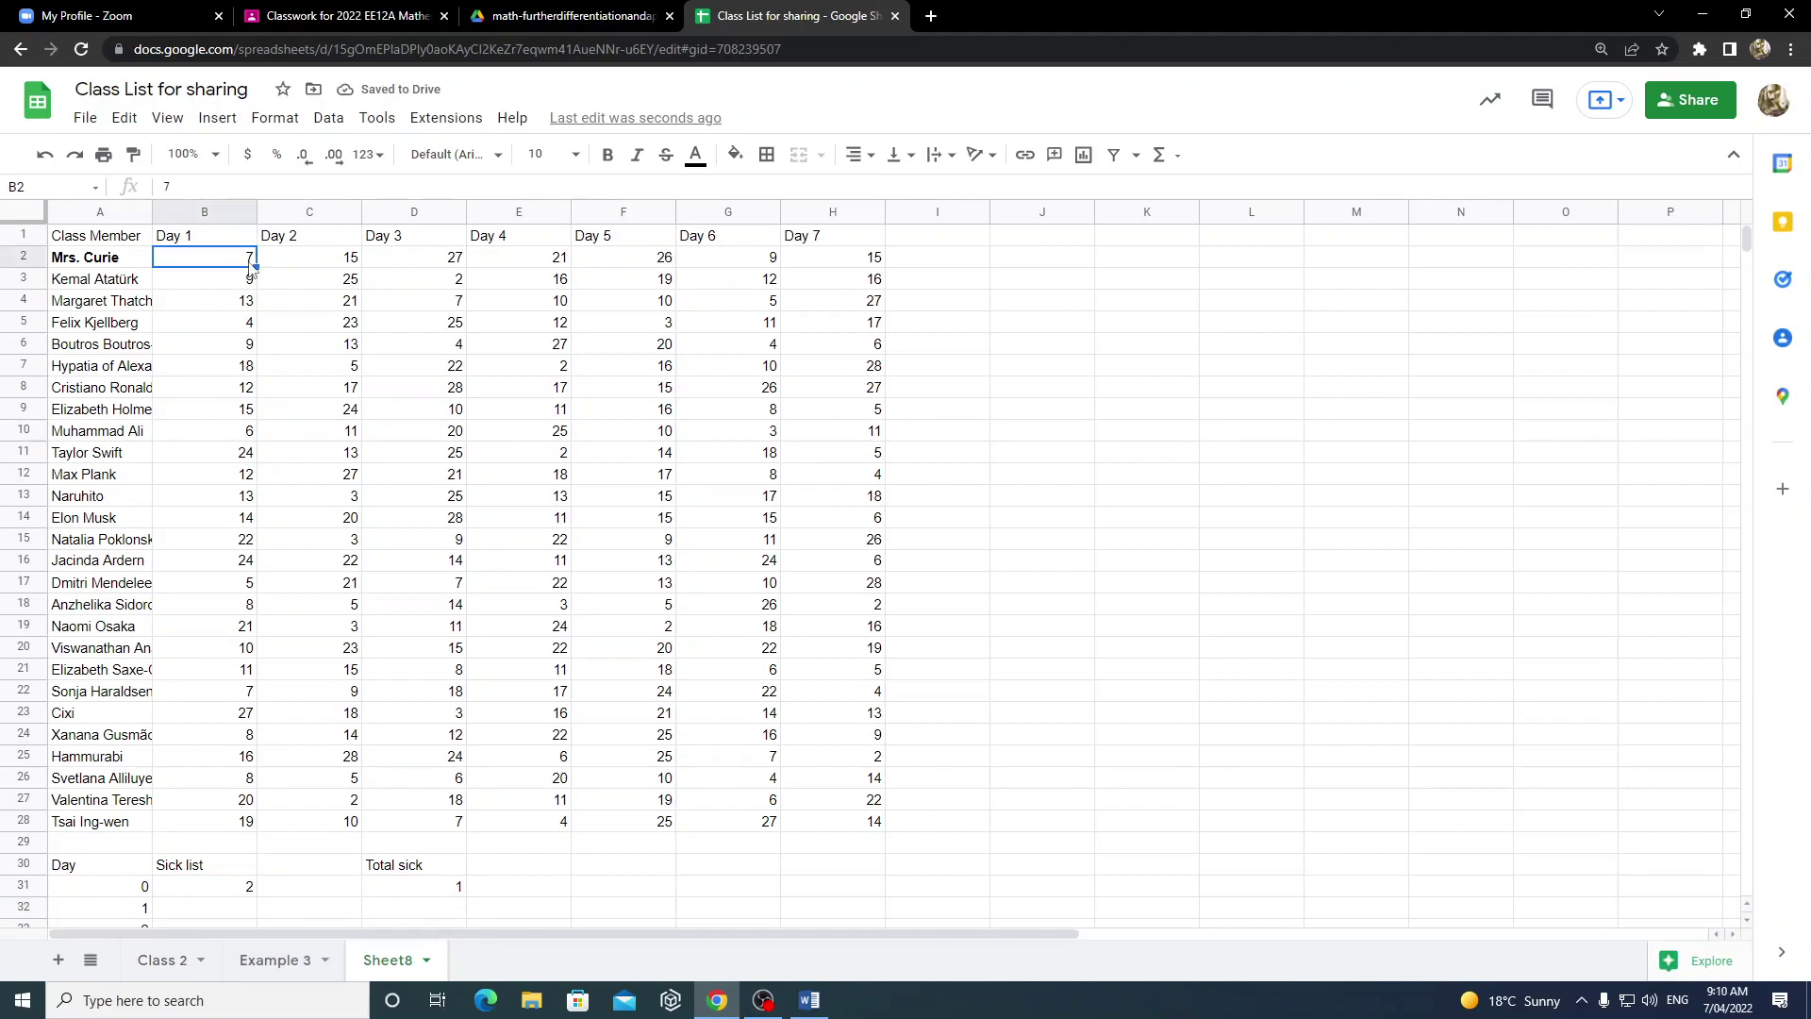
pyautogui.hotkey('ctrl', 'b')
pyautogui.press('Down')
pyautogui.press('Down')
pyautogui.press('Down')
pyautogui.press('Down')
pyautogui.press('Down')
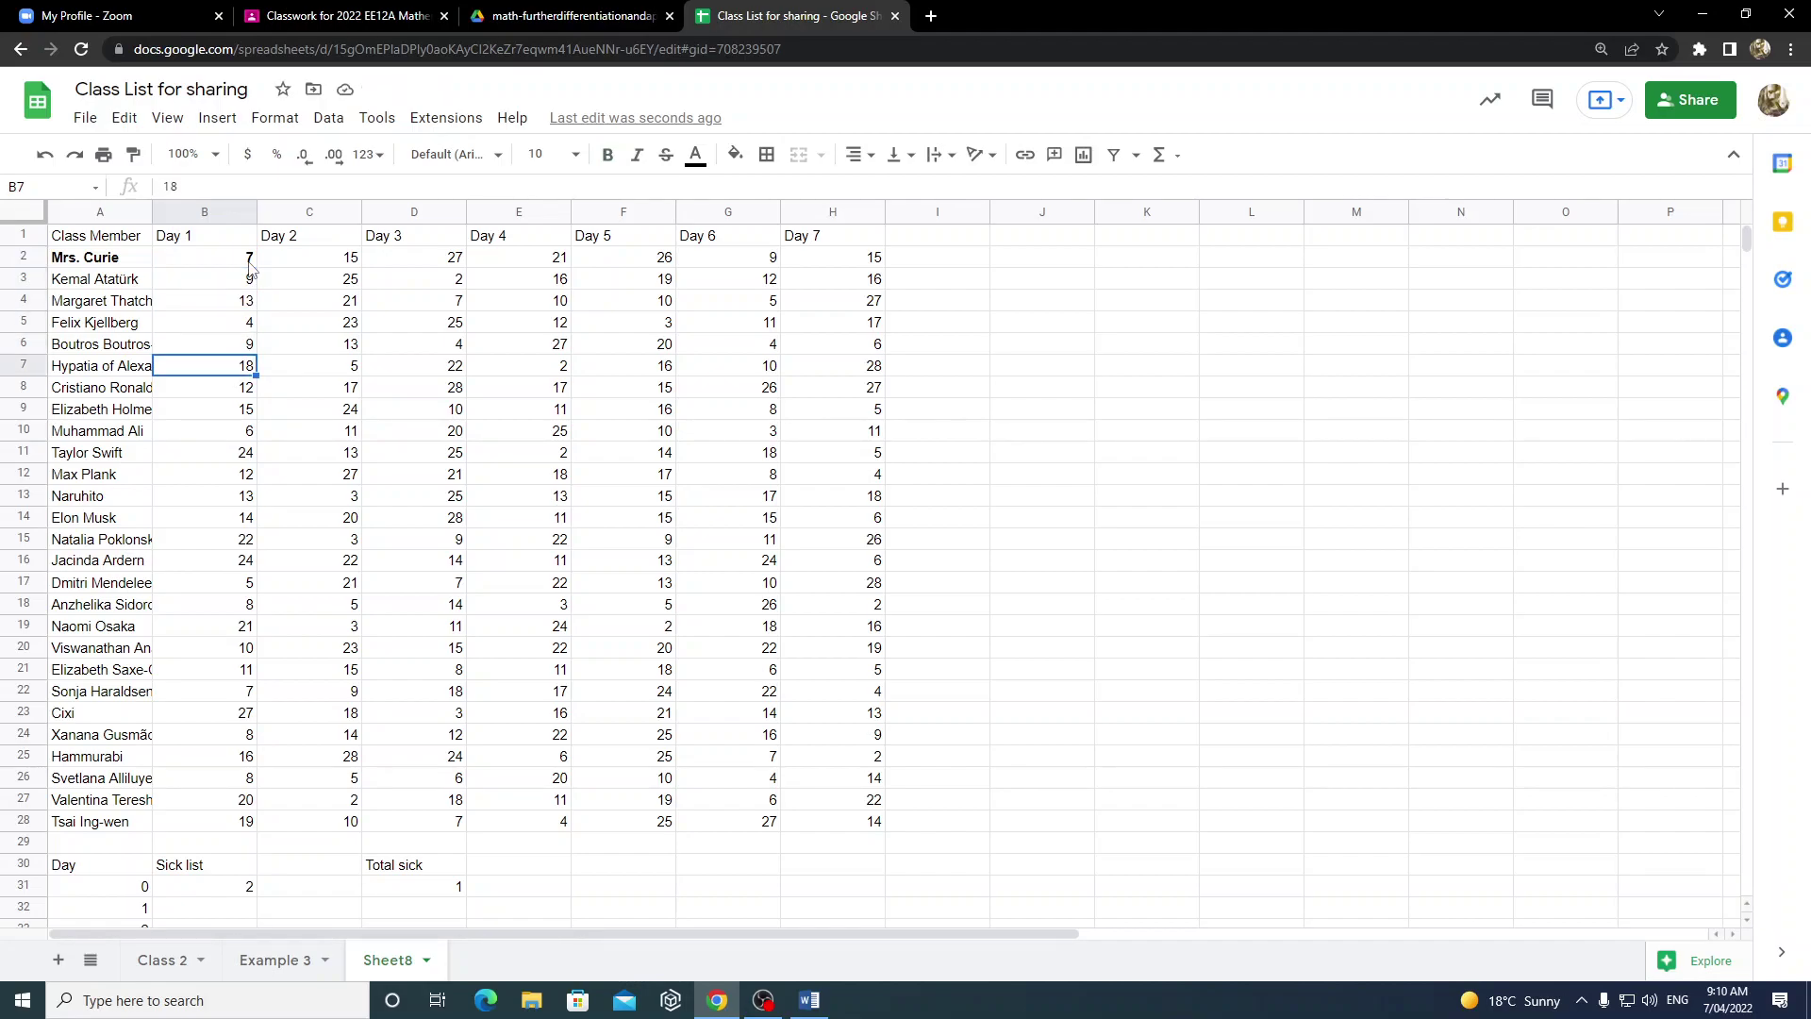
pyautogui.moveTo(150, 210); pyautogui.dragTo(247, 210)
pyautogui.hotkey('ctrl', 'b')
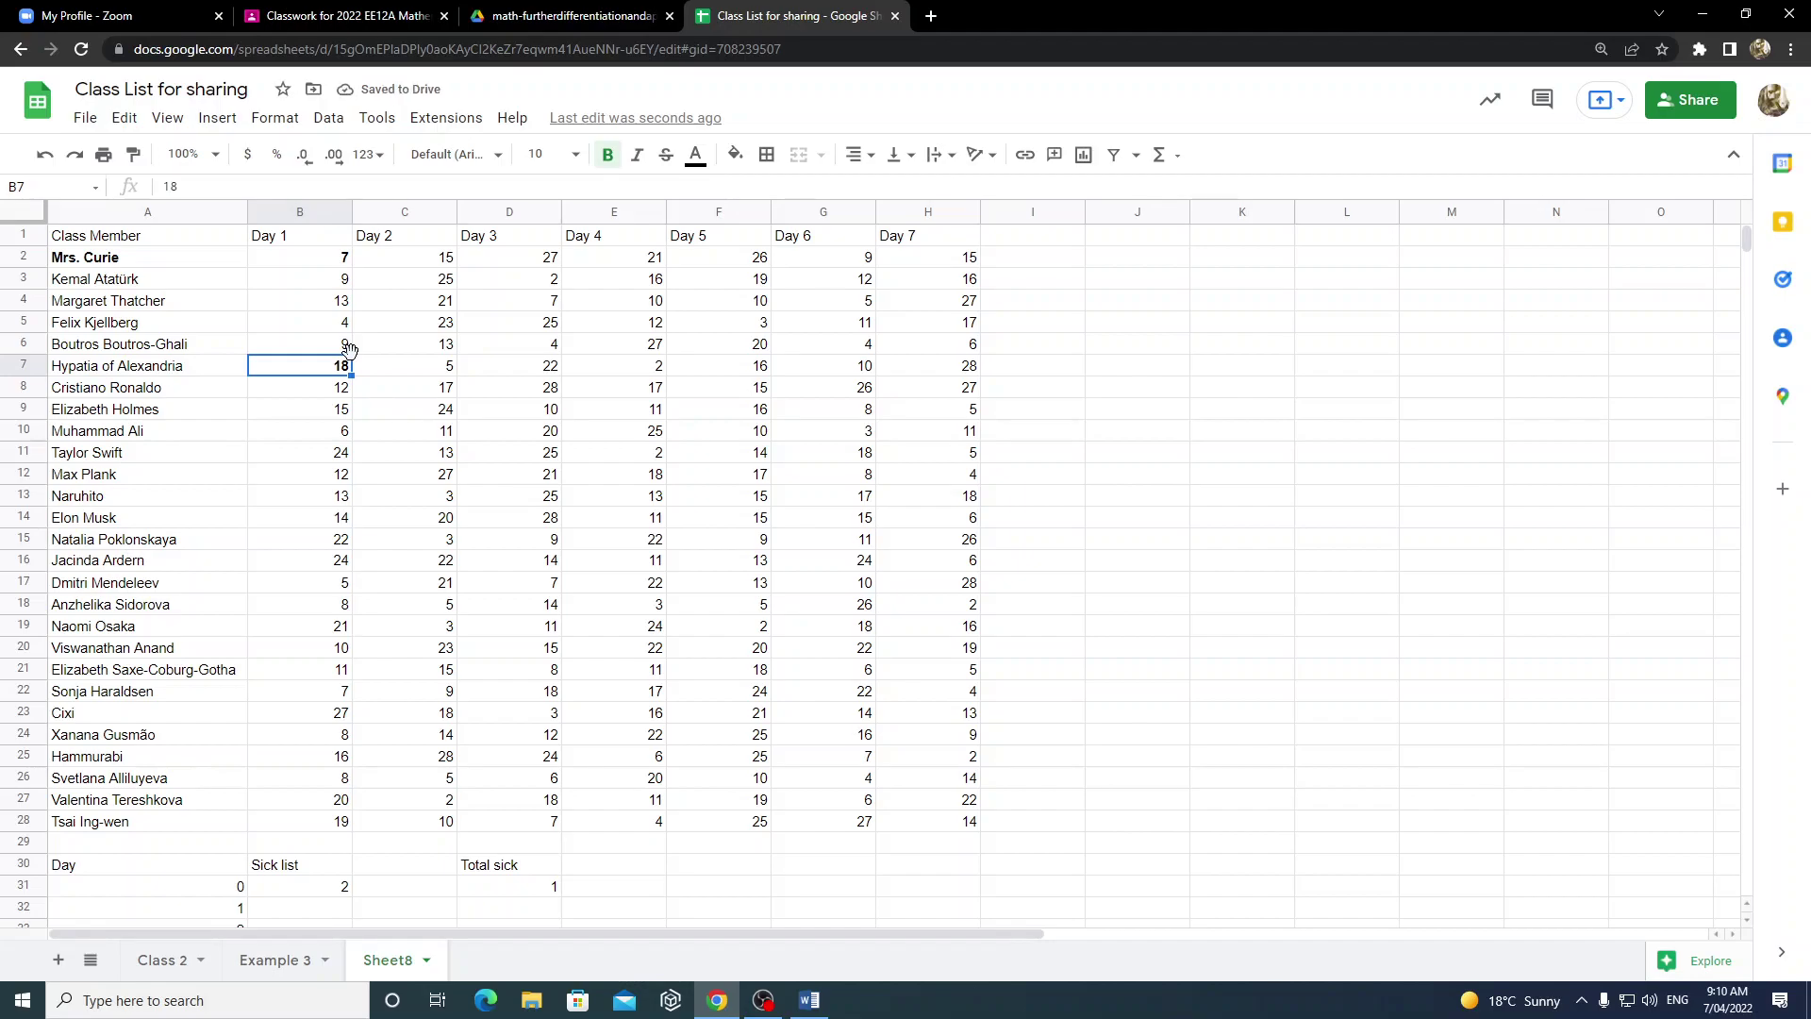
# - Compare the Day 1 values in column B between rows 2 and 7, ending at the bold value in B7
pyautogui.press('Up')
pyautogui.press('Up')
pyautogui.press('Up')
pyautogui.press('Up')
pyautogui.press('Up')
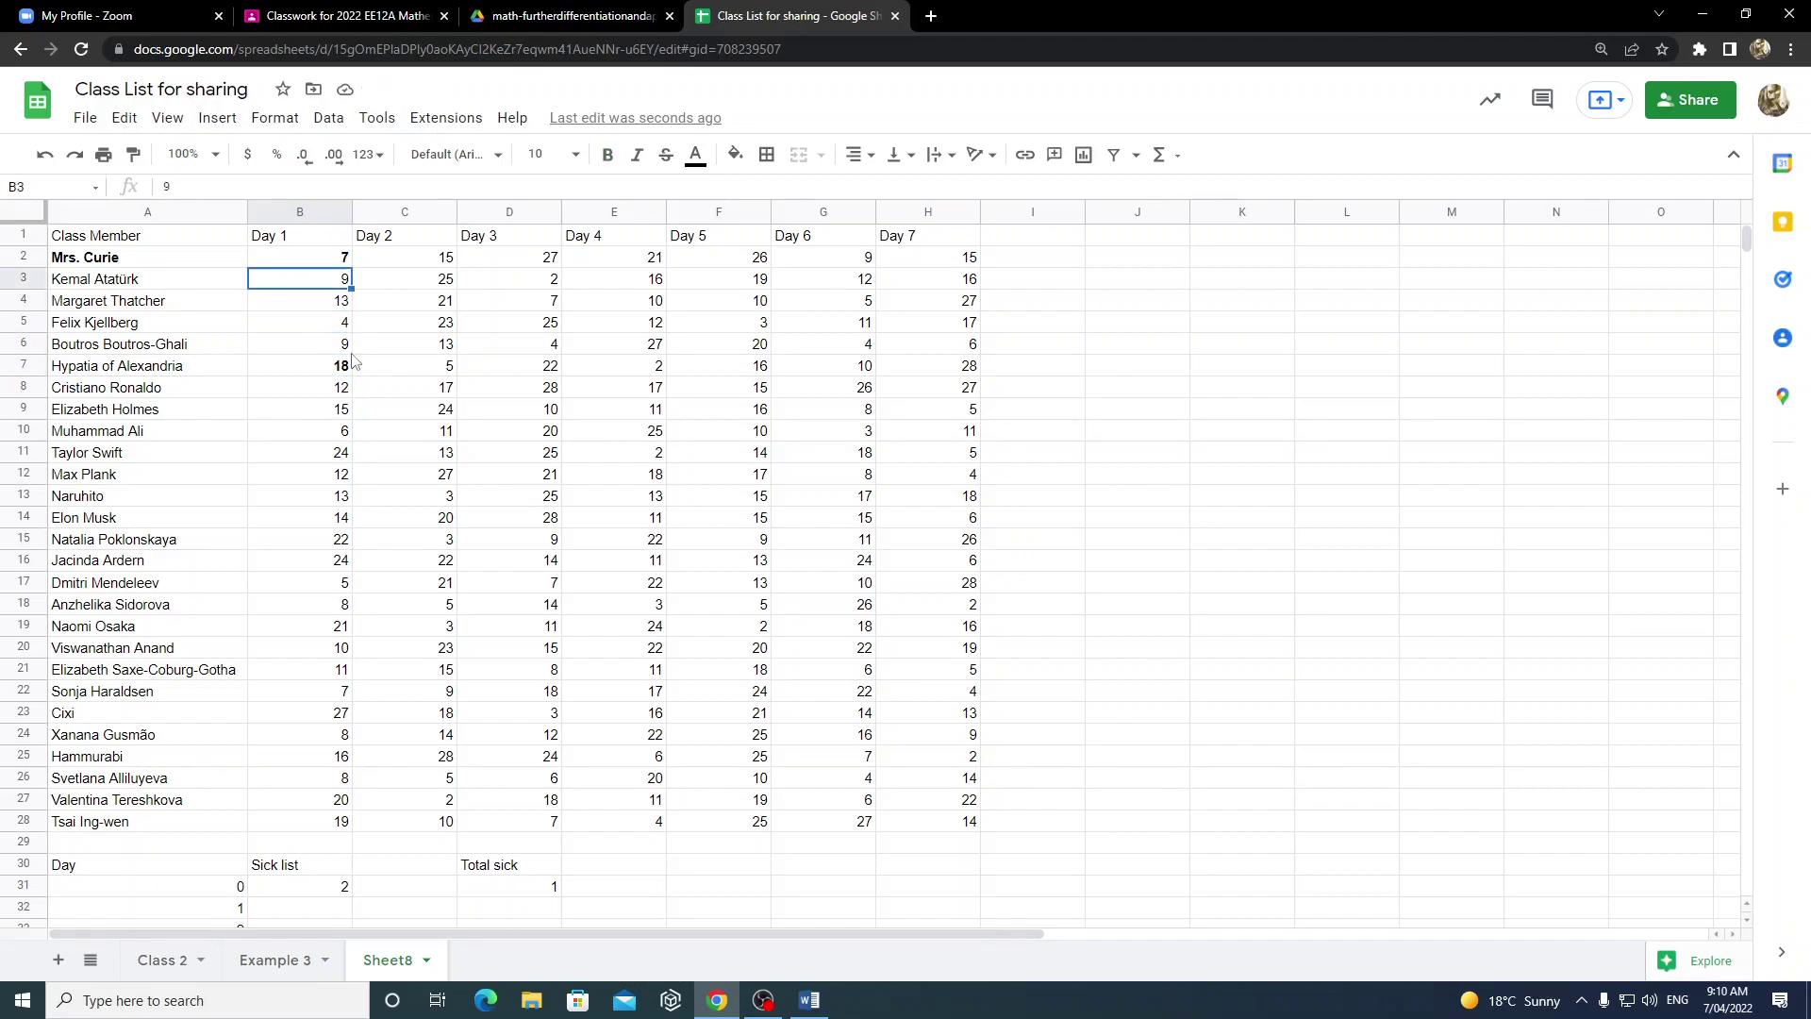
pyautogui.press('Down')
pyautogui.press('Down')
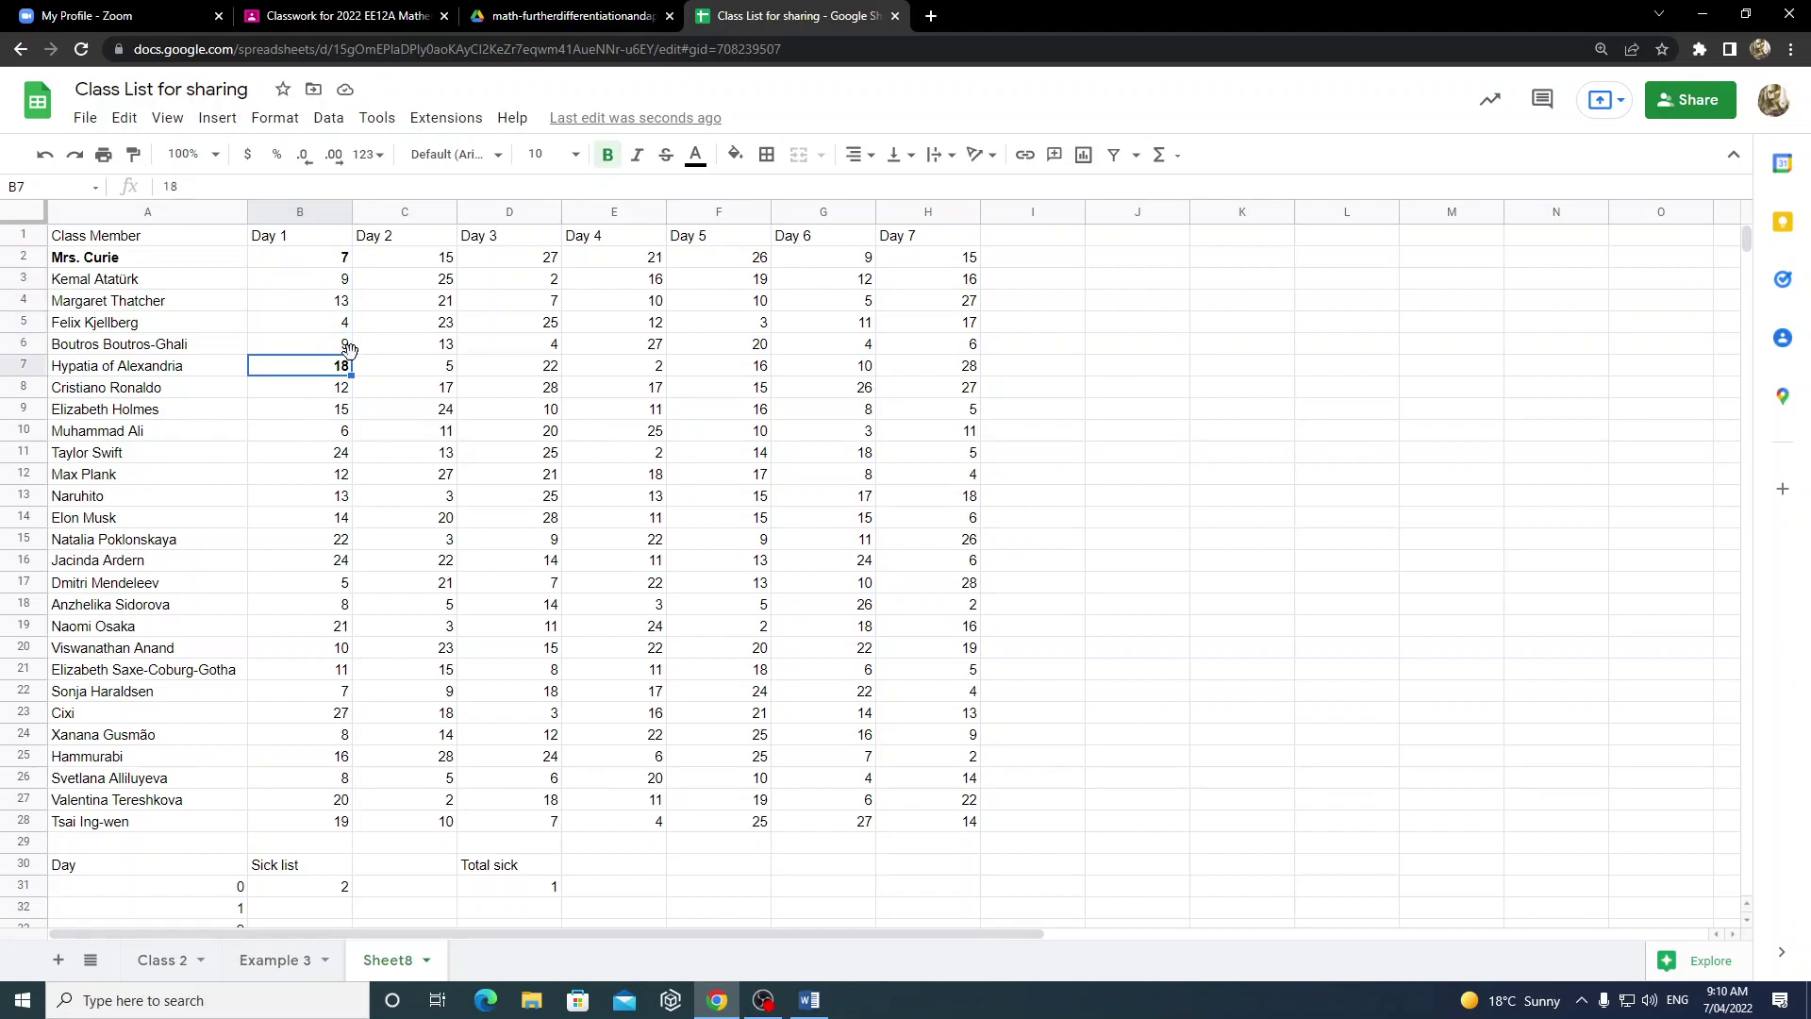
pyautogui.press('Up')
pyautogui.press('Up')
pyautogui.press('Up')
pyautogui.press('Up')
pyautogui.press('Up')
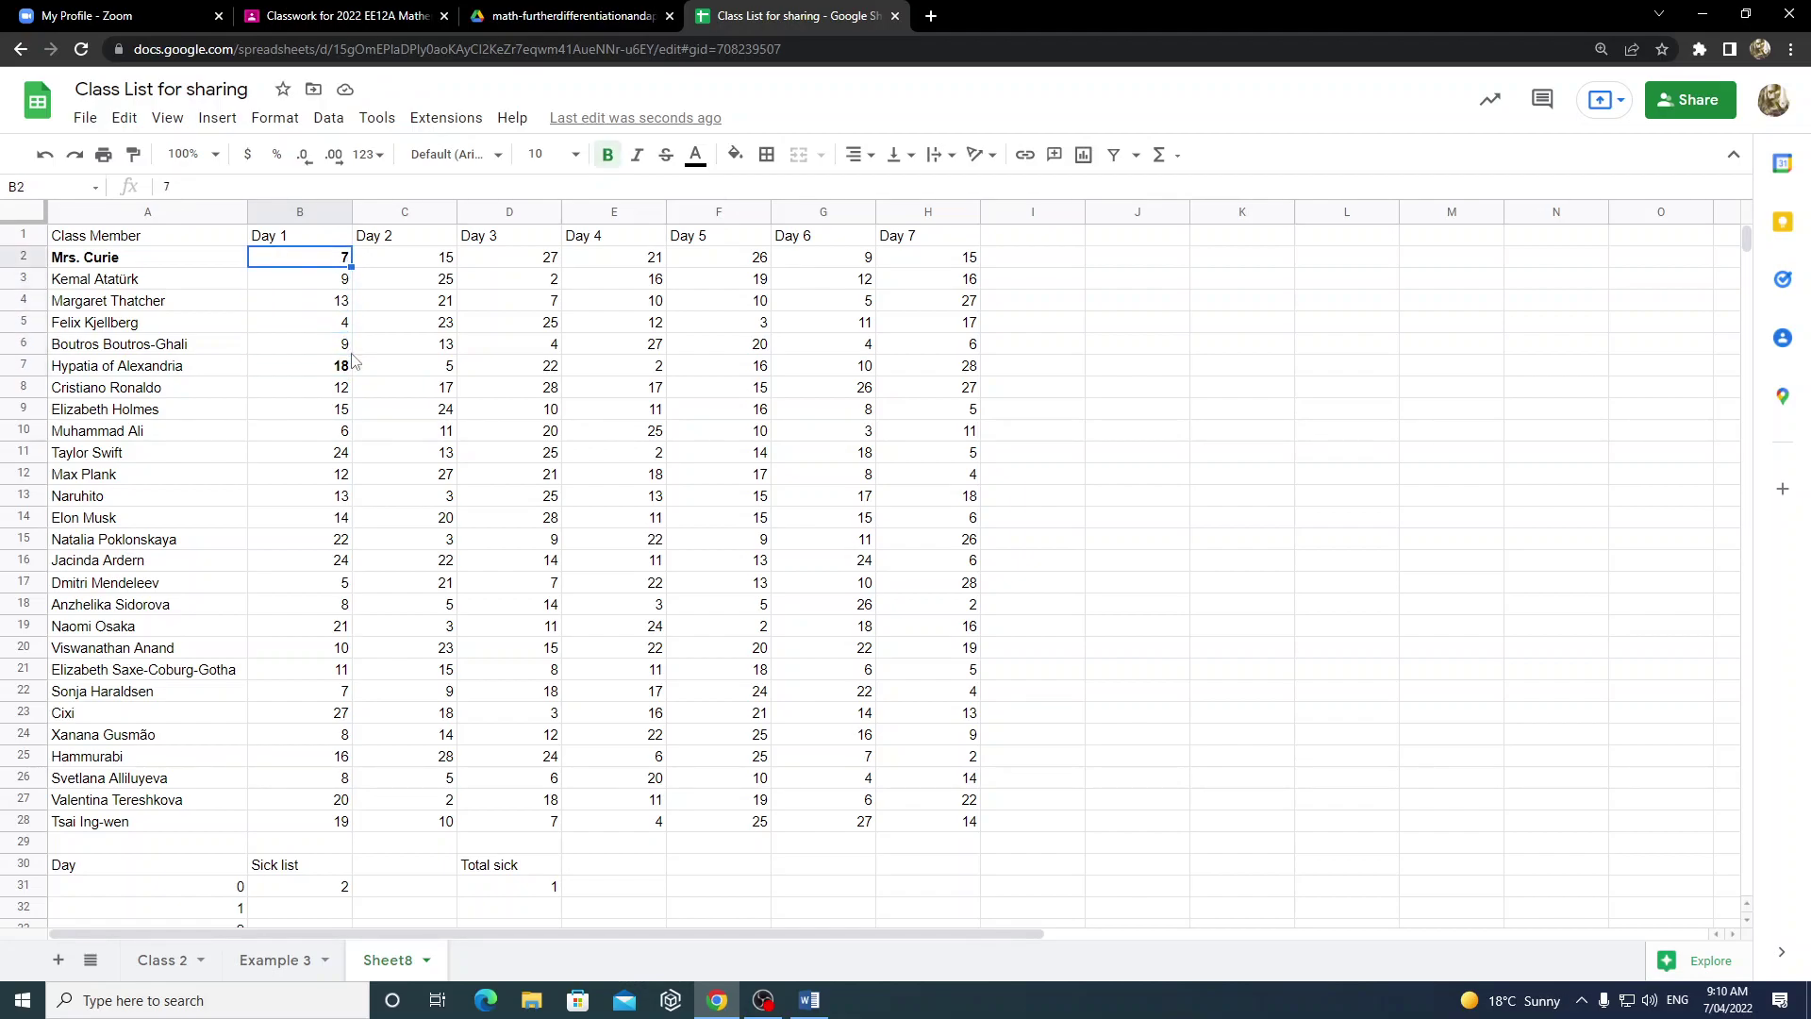
pyautogui.press('Down')
pyautogui.press('Down')
pyautogui.press('Down')
pyautogui.press('Down')
pyautogui.press('Down')
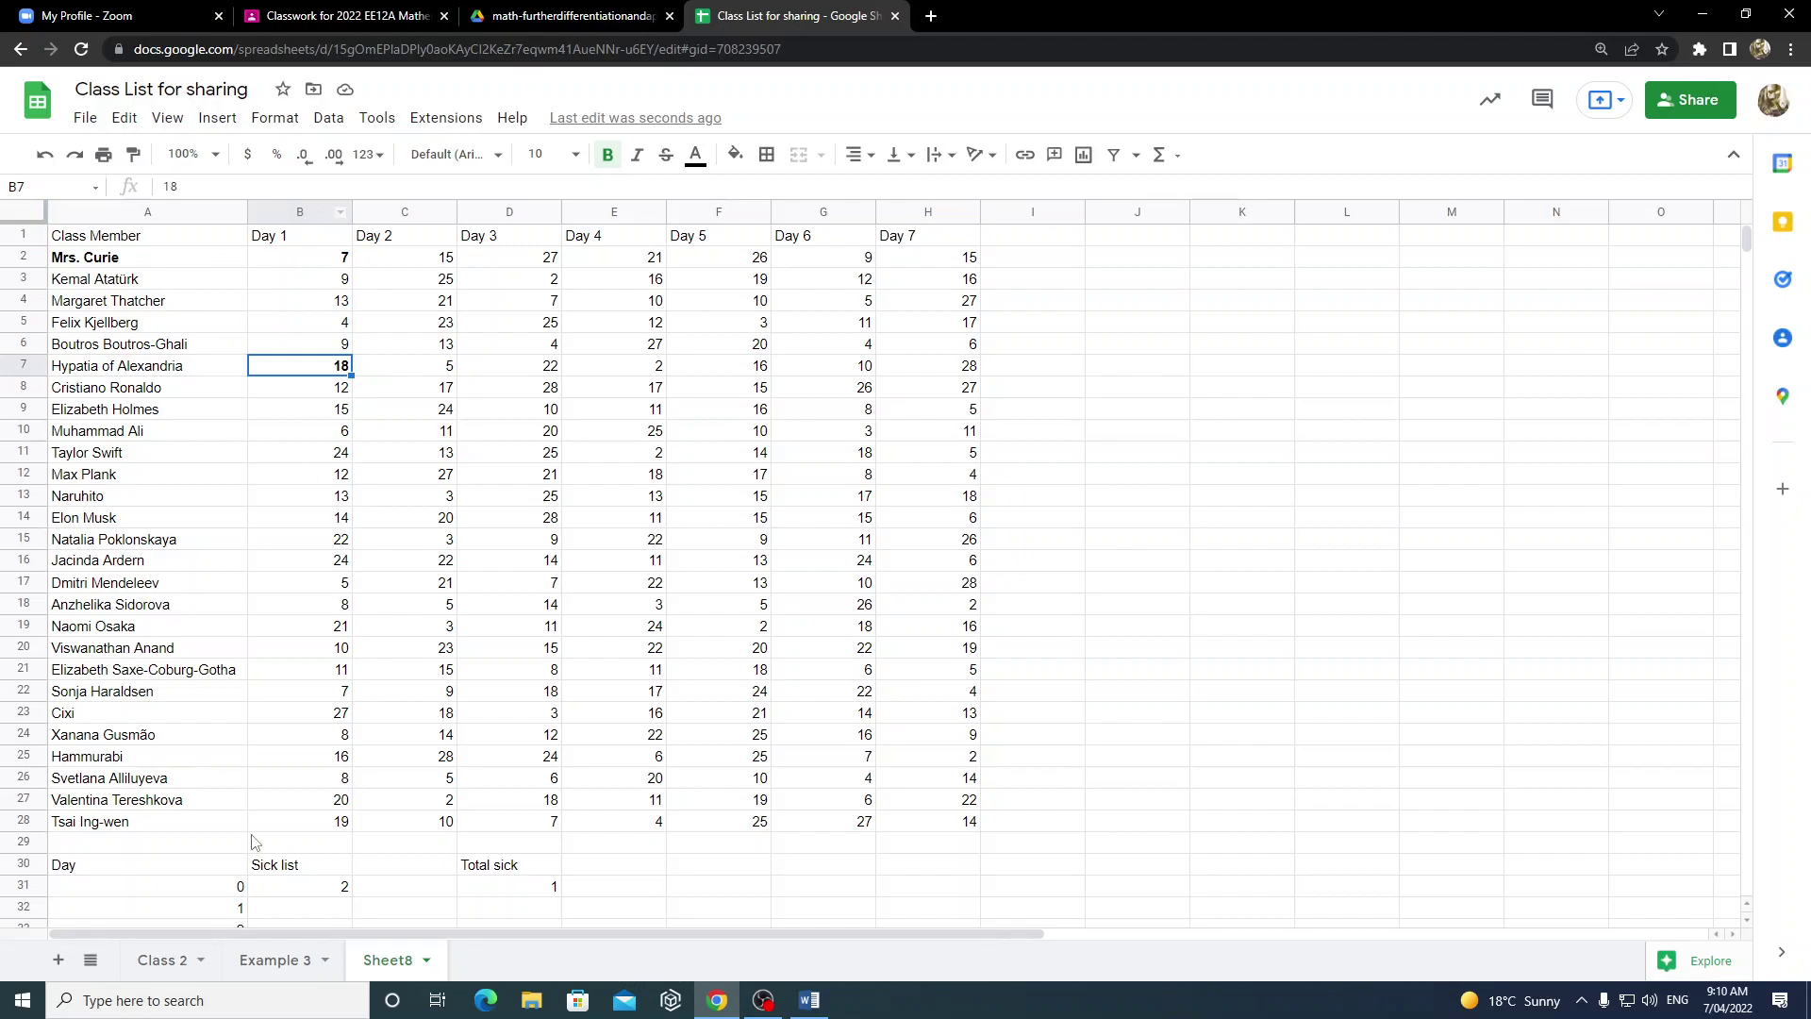
# - Inspect the random number formula in B2 on the Class 2 sheet and return to Sheet8
pyautogui.click(163, 959)
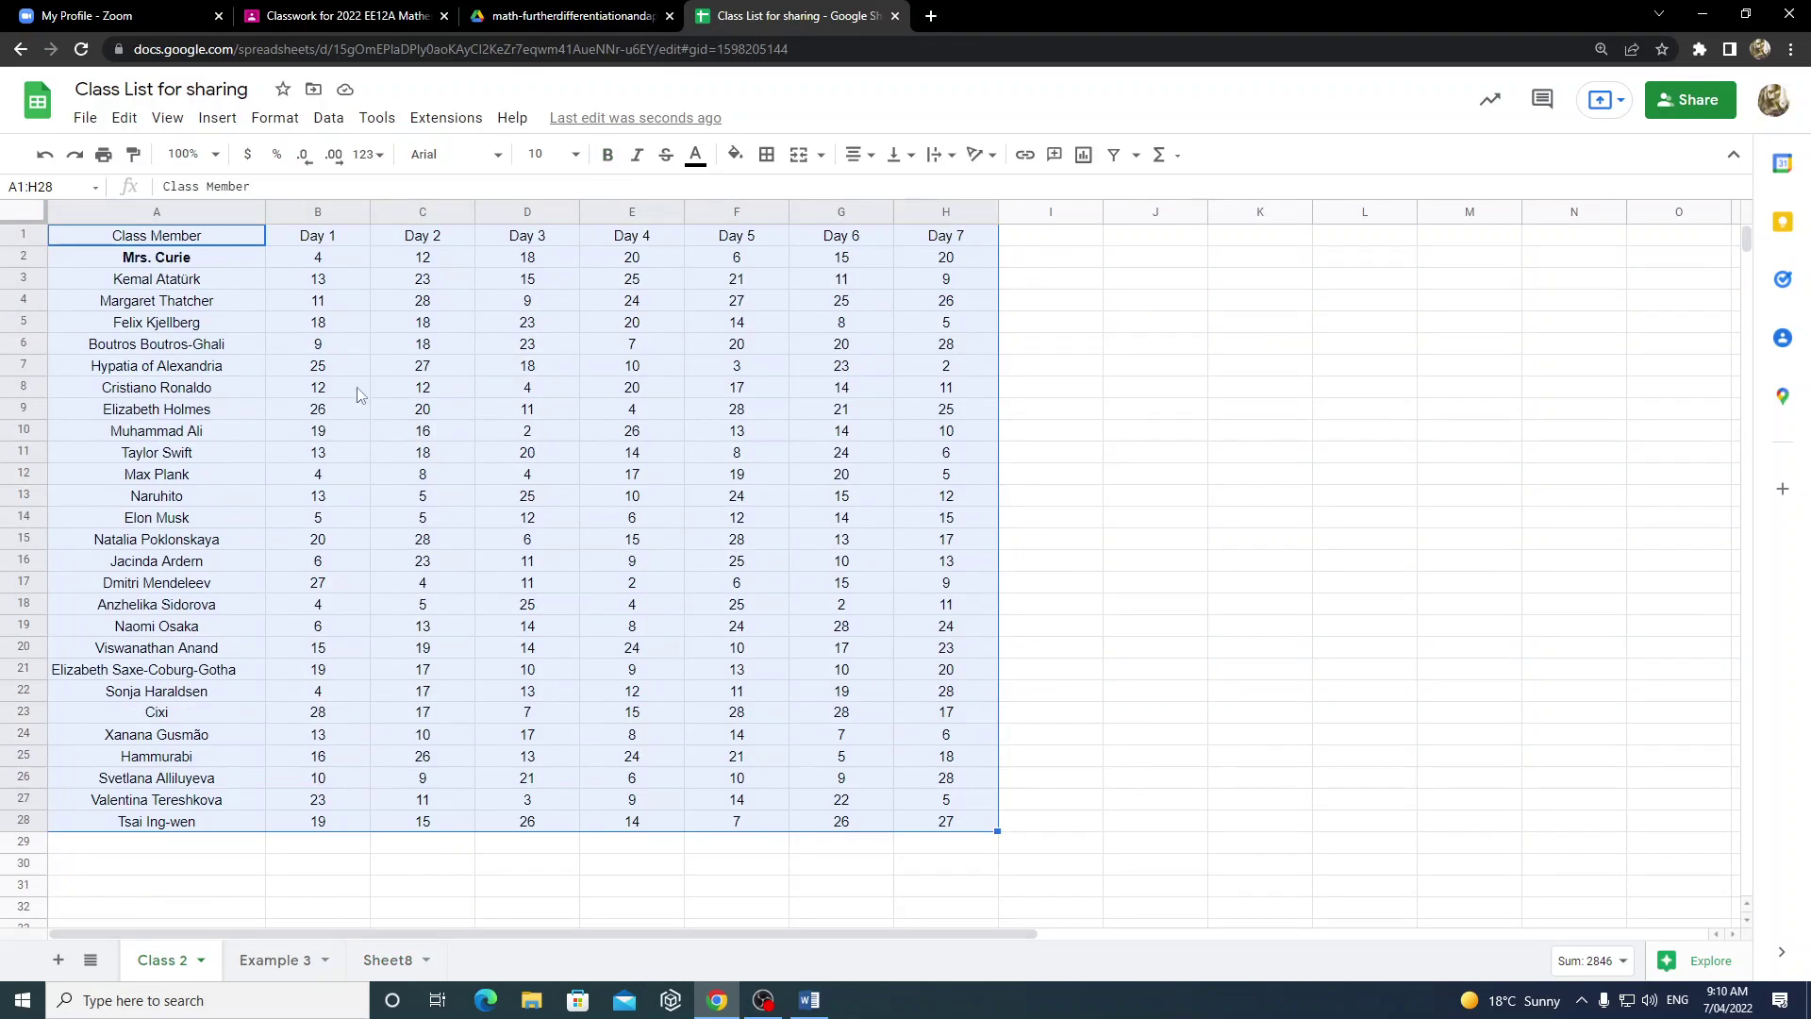
pyautogui.click(338, 268)
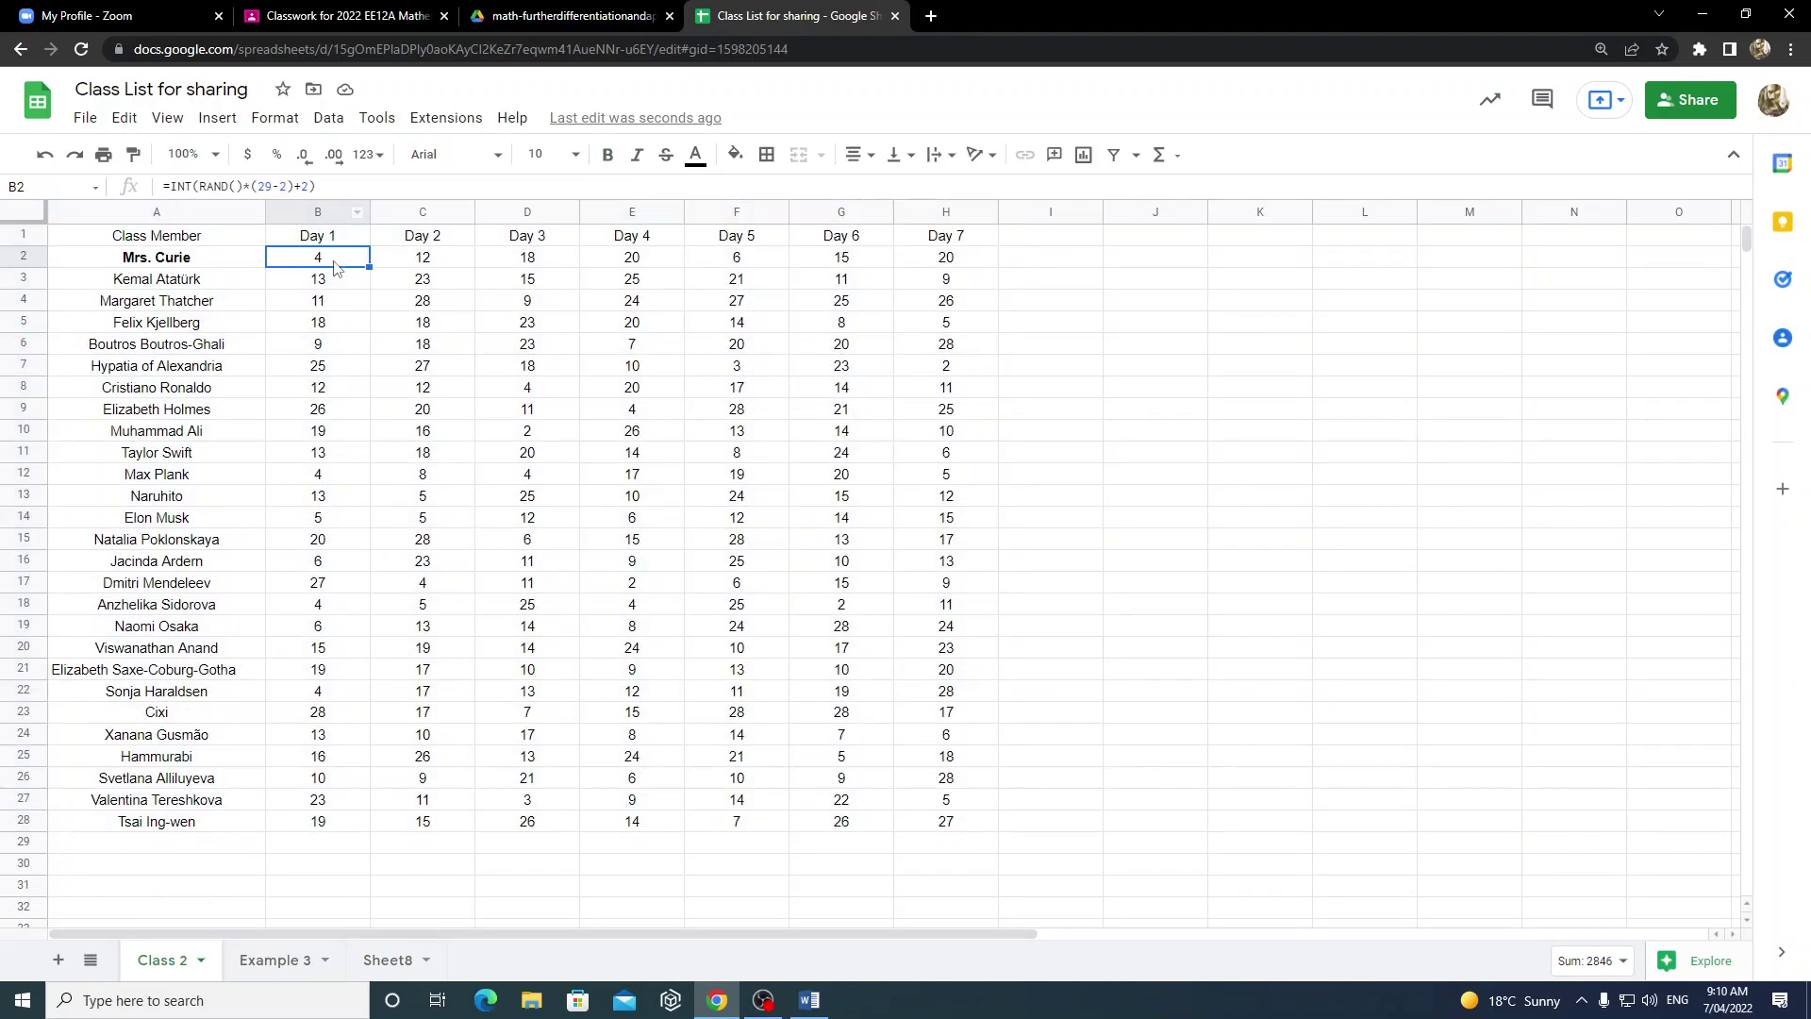
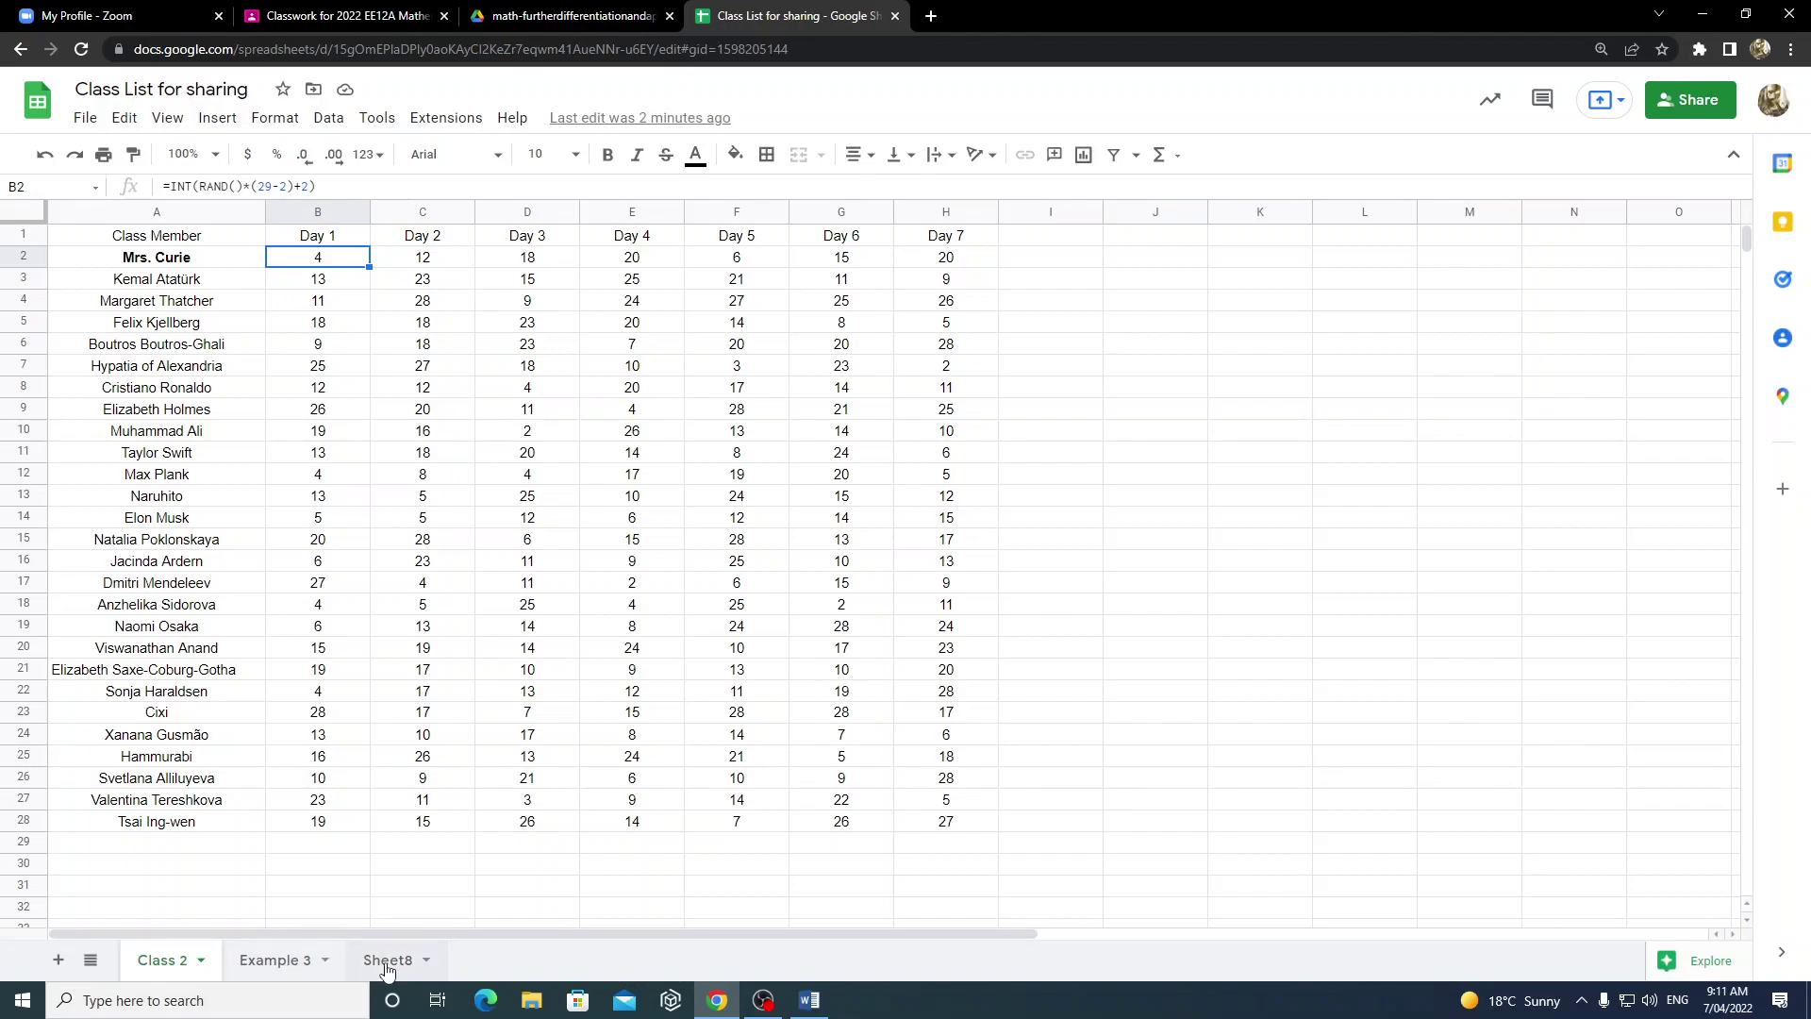
pyautogui.click(387, 961)
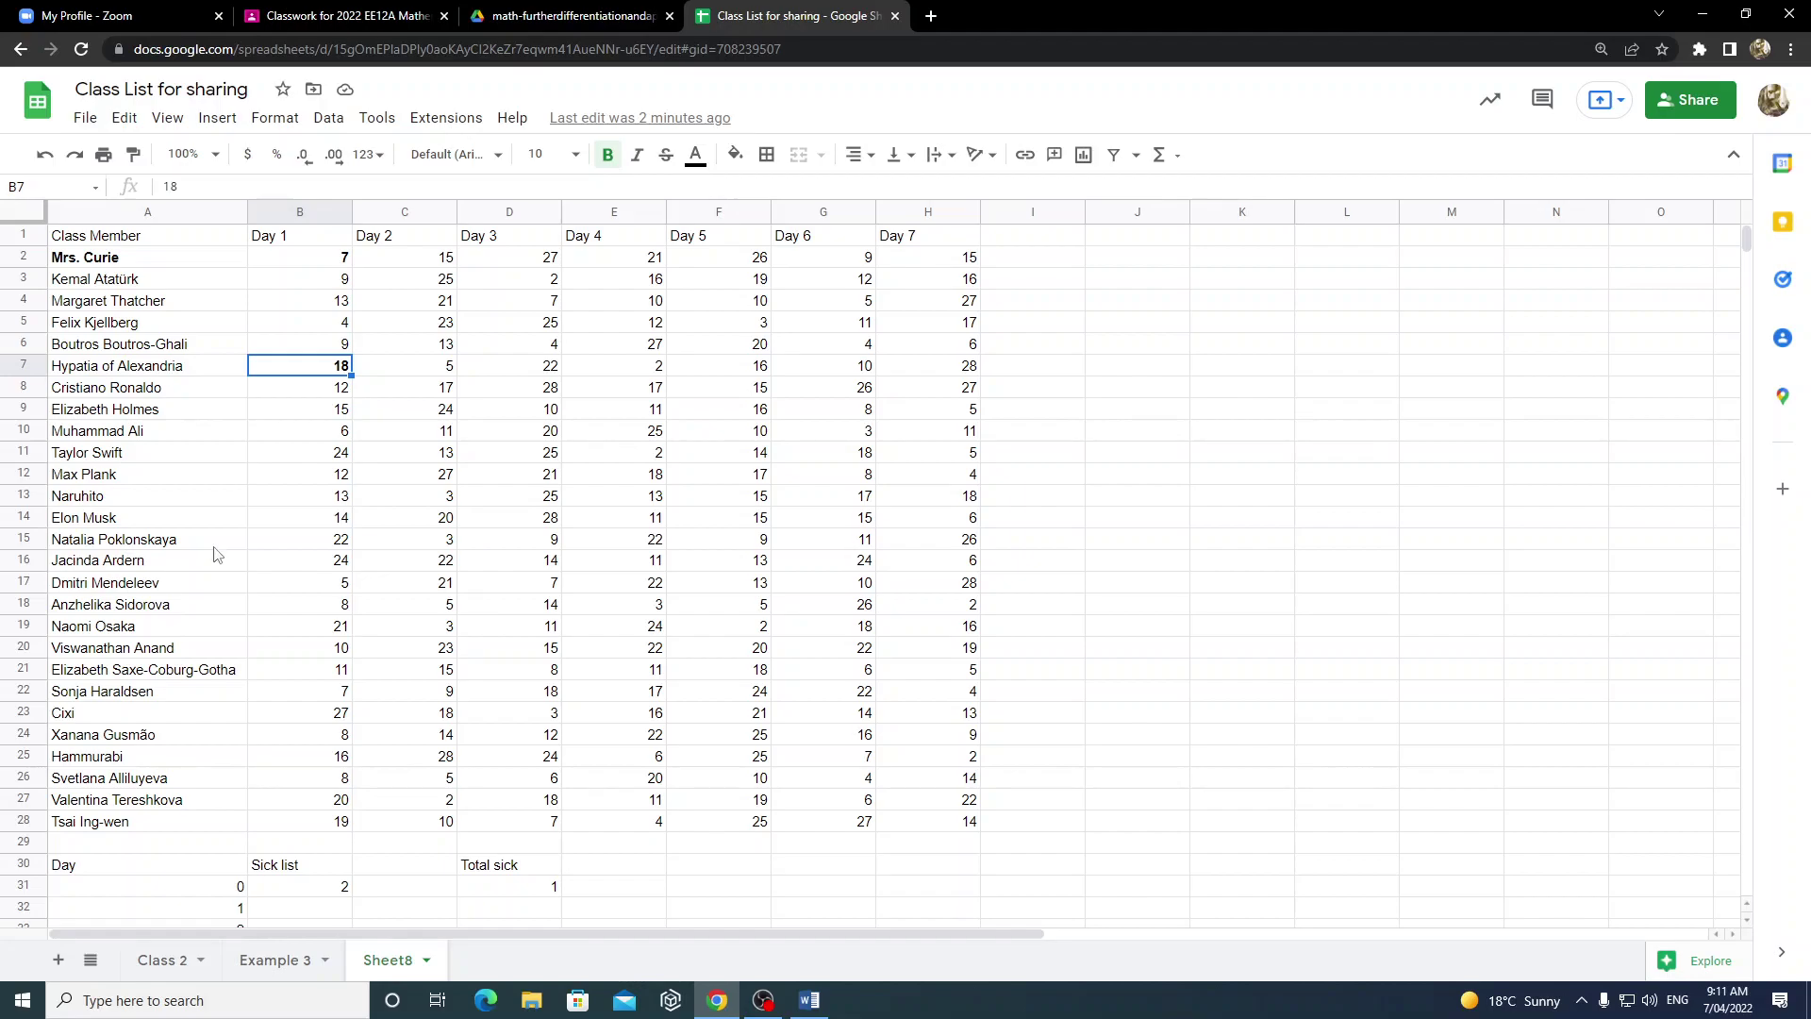
# - Examine the Day 1 and Day 2 values of the members in rows 3 to 12, ending at the first member's name in A2
pyautogui.click(320, 281)
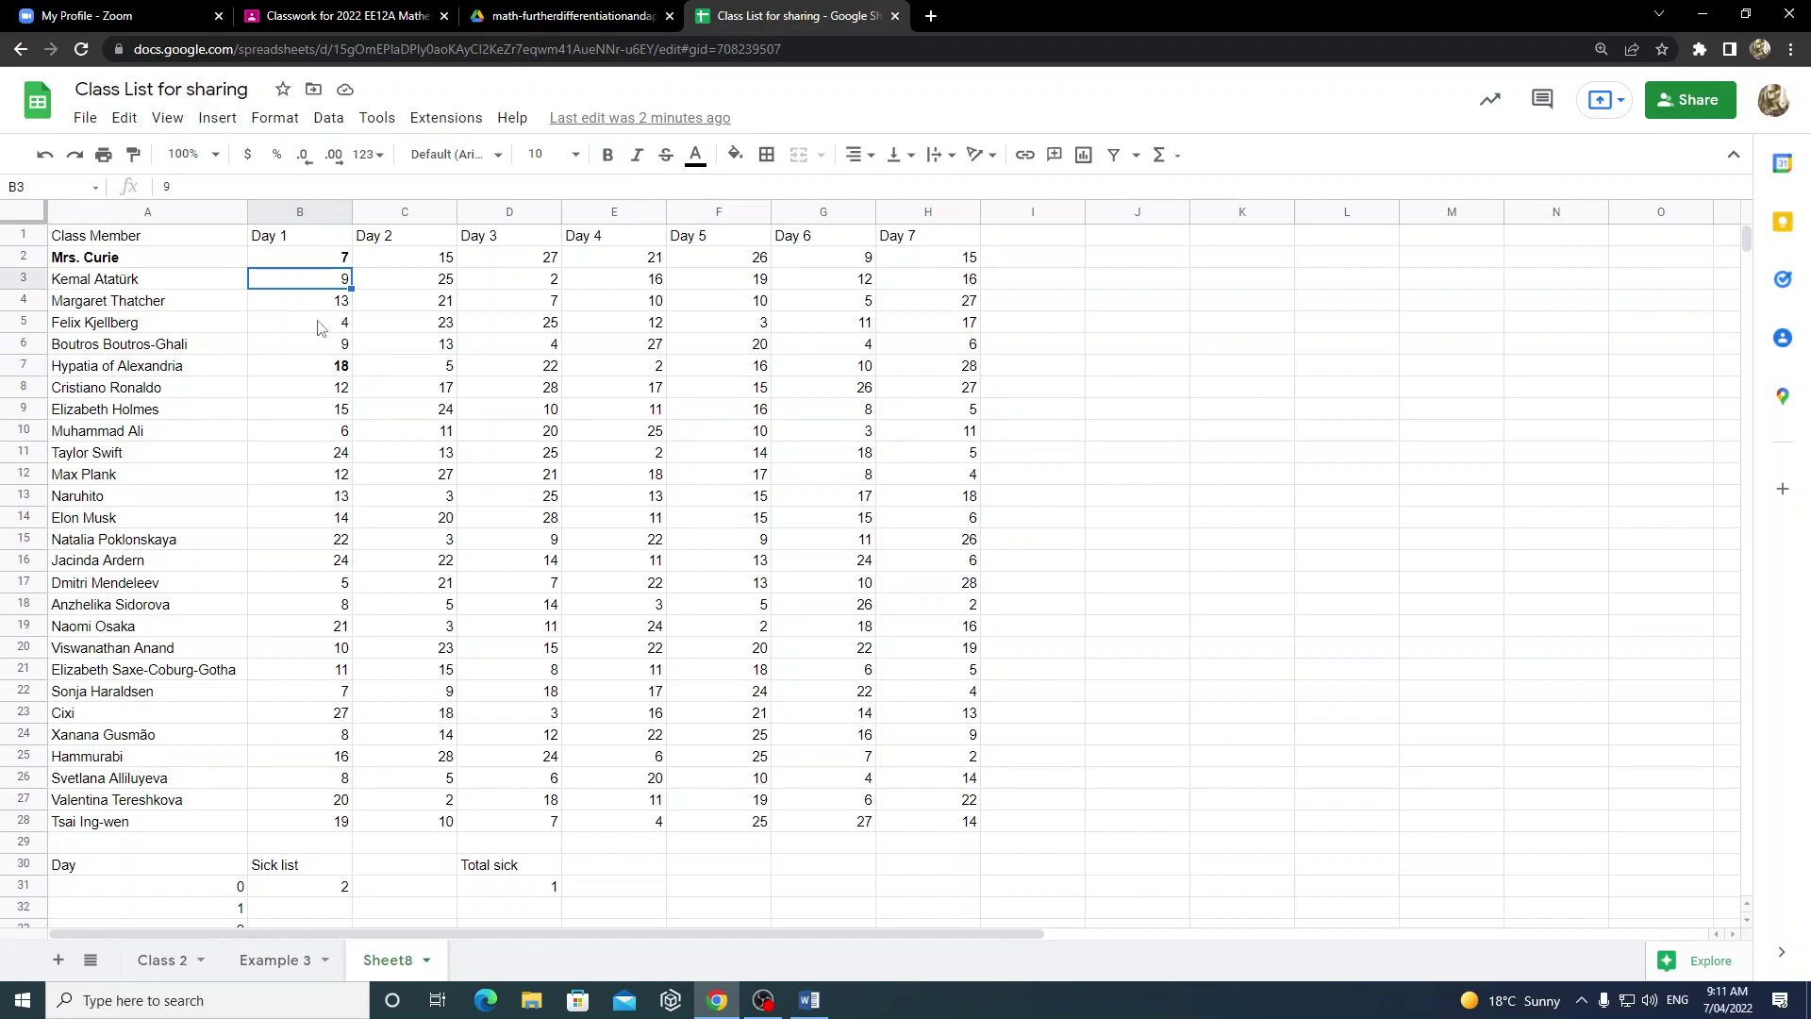
pyautogui.click(318, 325)
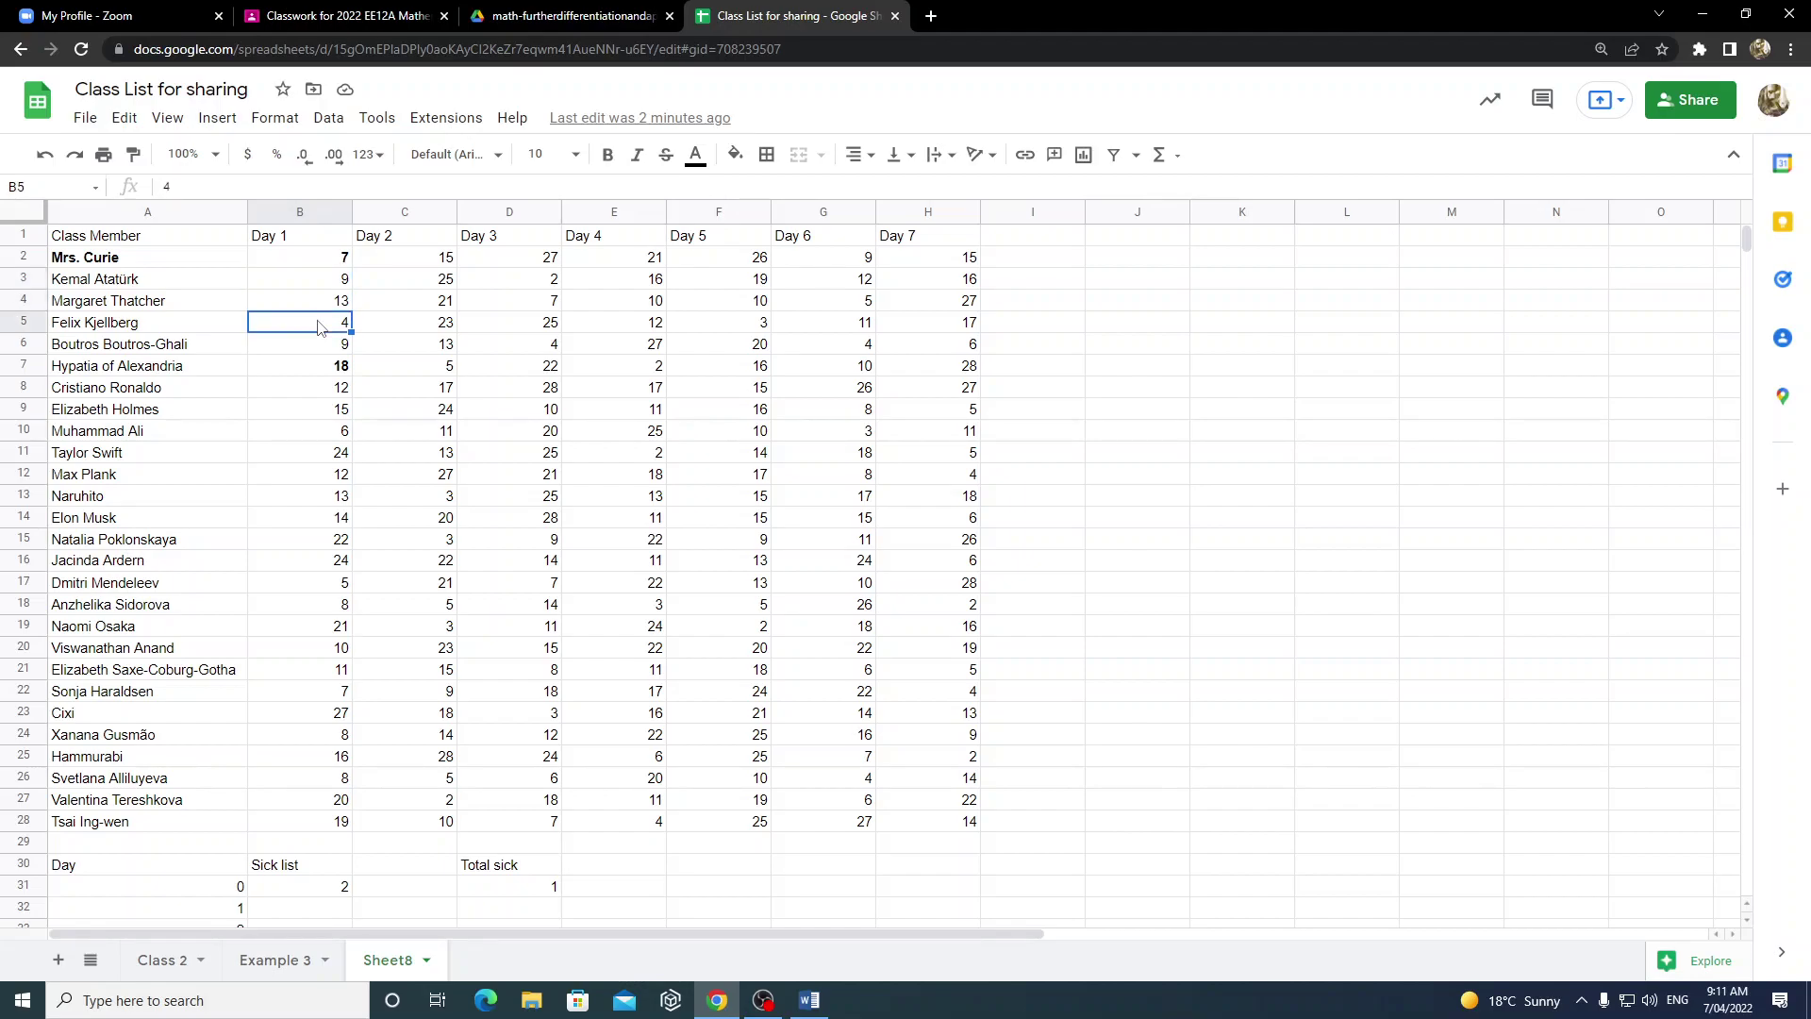
pyautogui.press('Down')
pyautogui.press('Down')
pyautogui.press('Down')
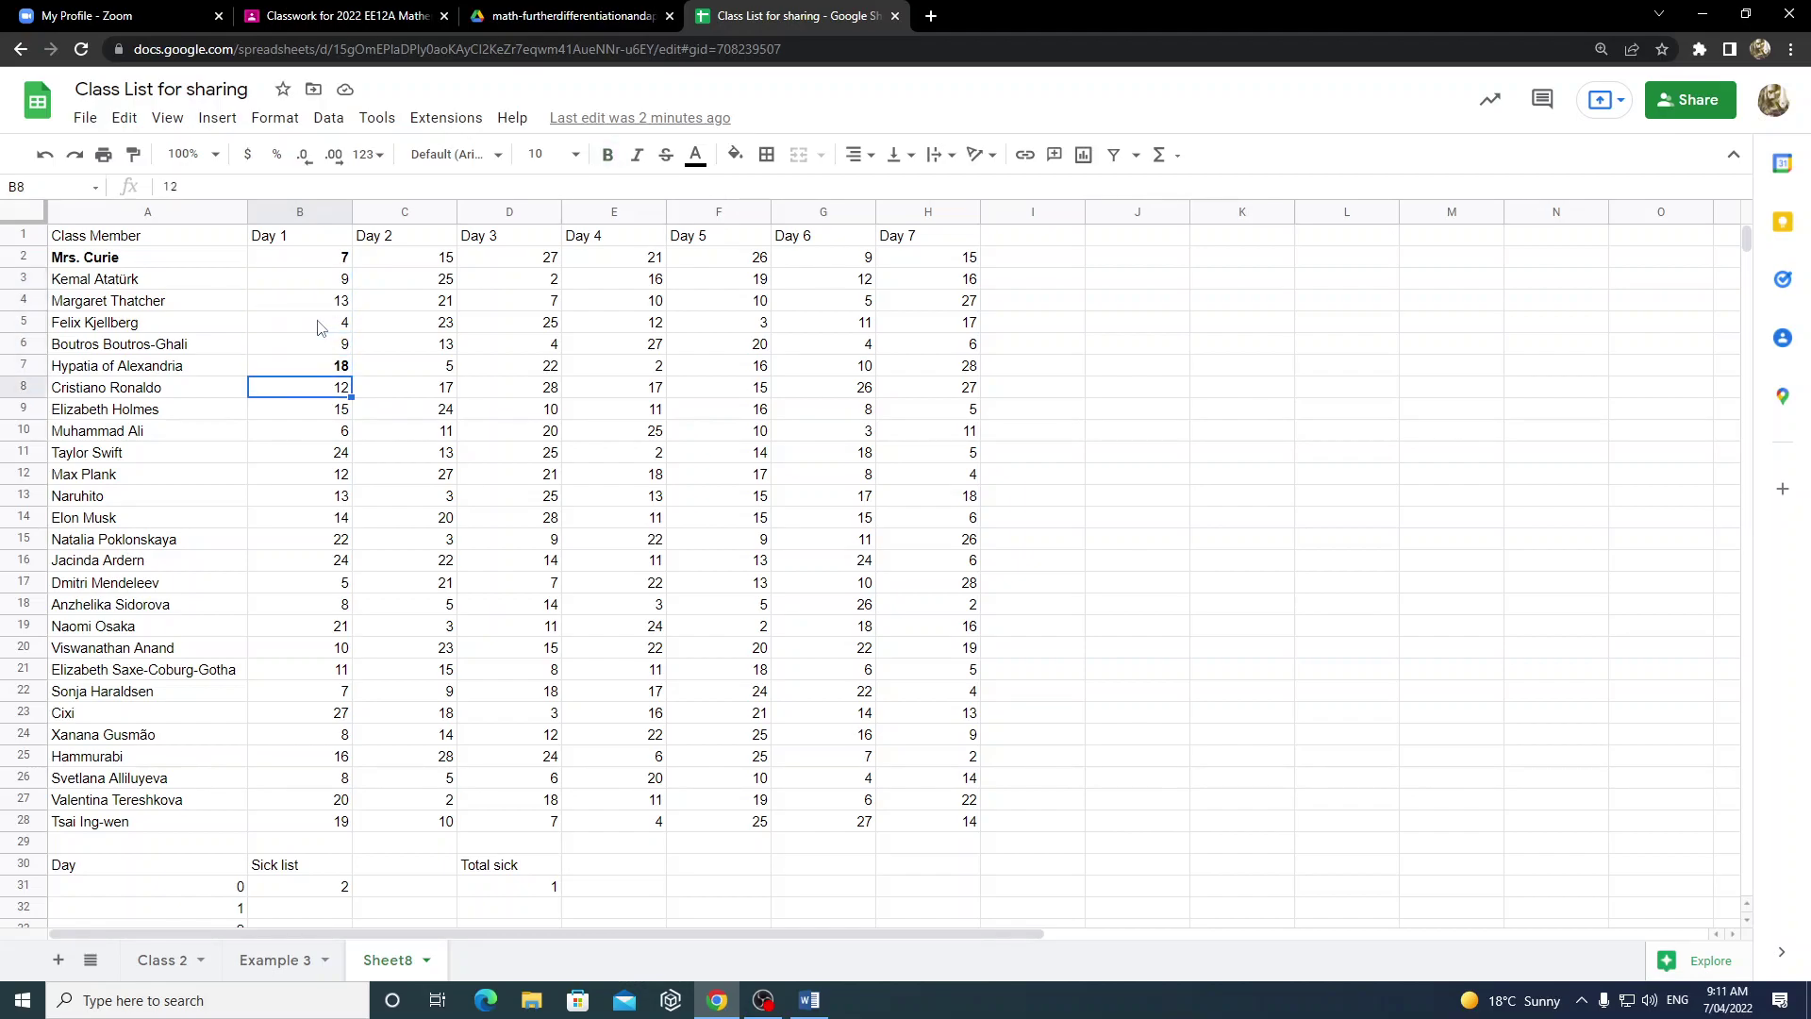
pyautogui.press('Right')
pyautogui.press('Down')
pyautogui.press('Down')
pyautogui.press('Down')
pyautogui.press('Down')
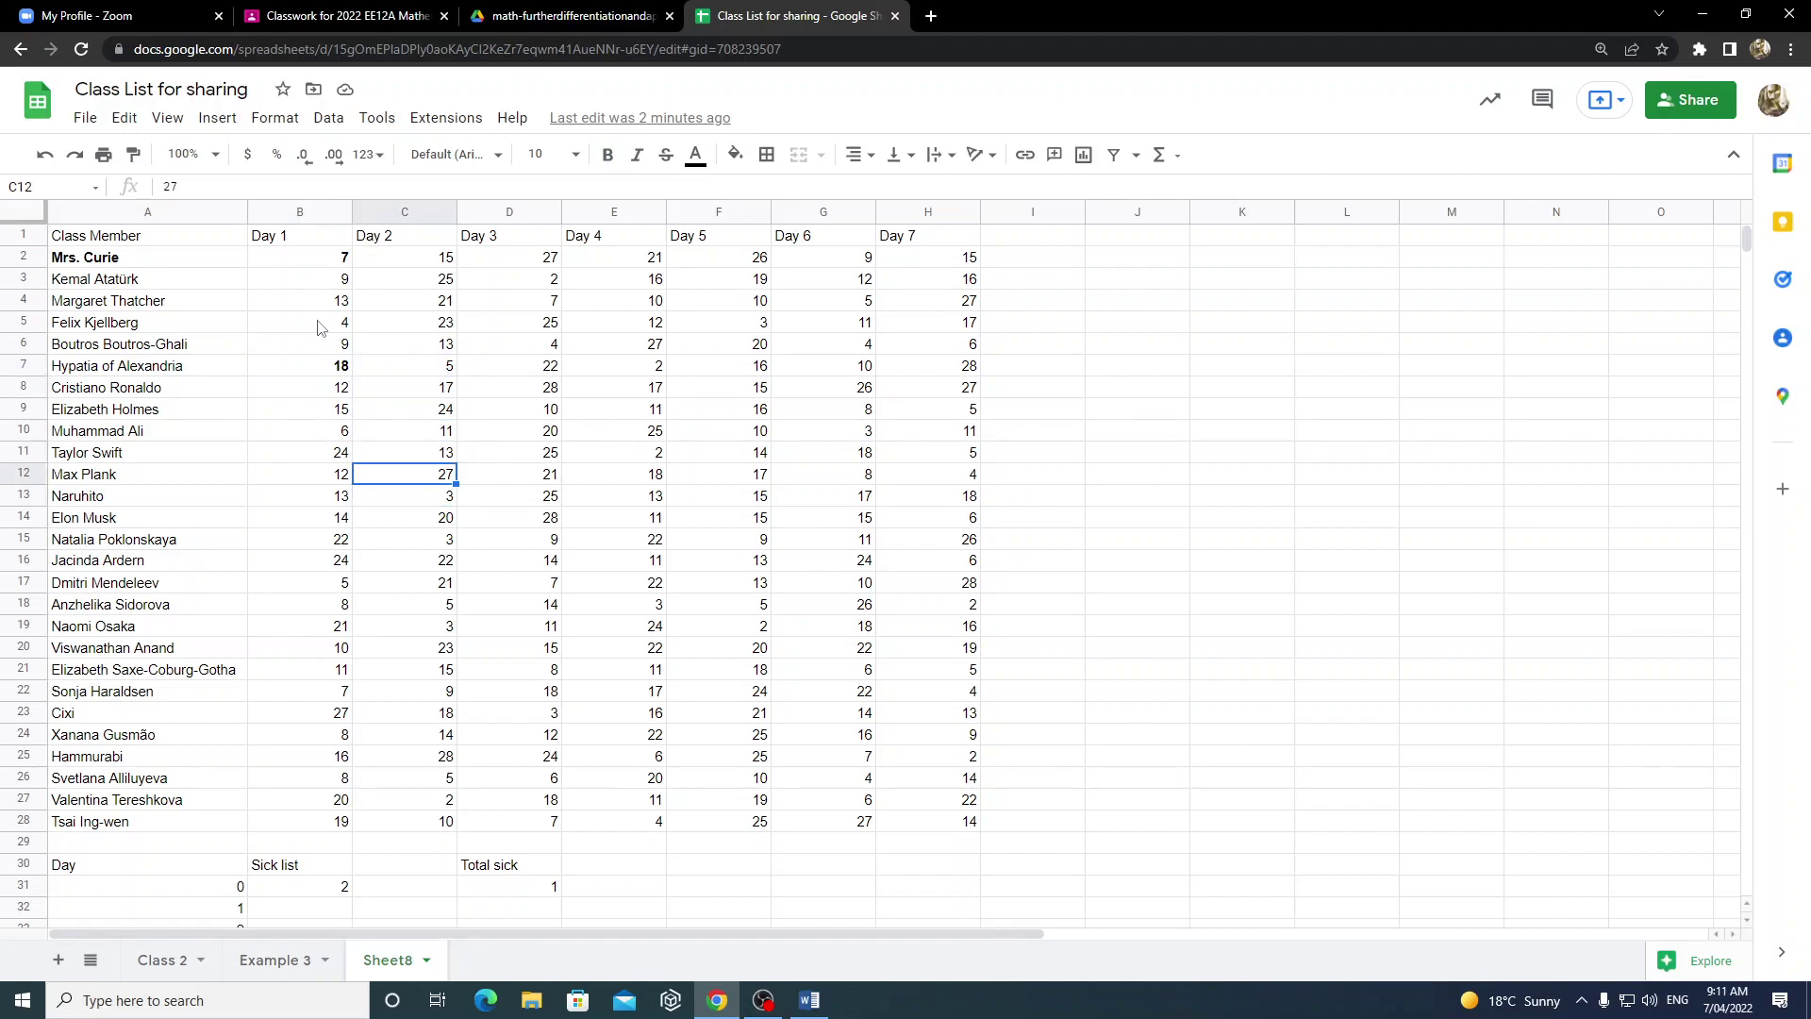
pyautogui.press('Up')
pyautogui.press('Up')
pyautogui.press('Up')
pyautogui.press('Left')
pyautogui.press('Left')
pyautogui.press('Up')
pyautogui.press('Up')
pyautogui.press('Up')
pyautogui.press('Right')
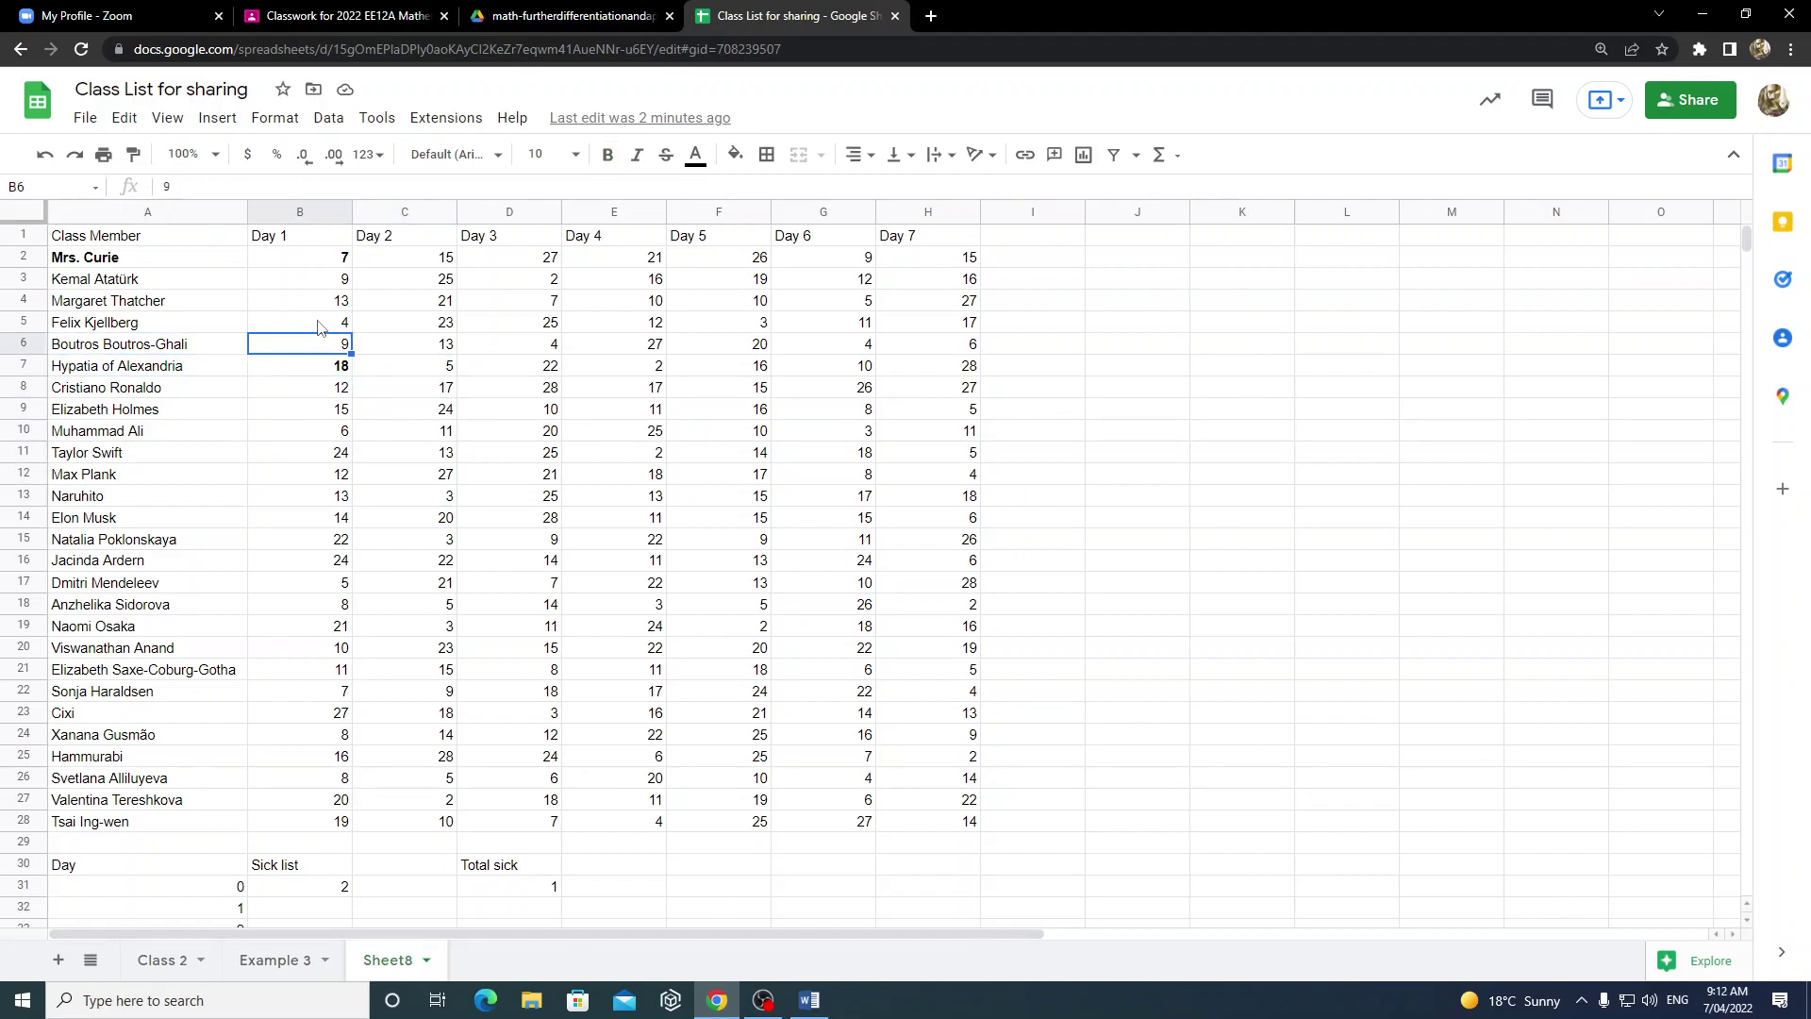
pyautogui.press('Up')
pyautogui.press('Up')
pyautogui.press('Up')
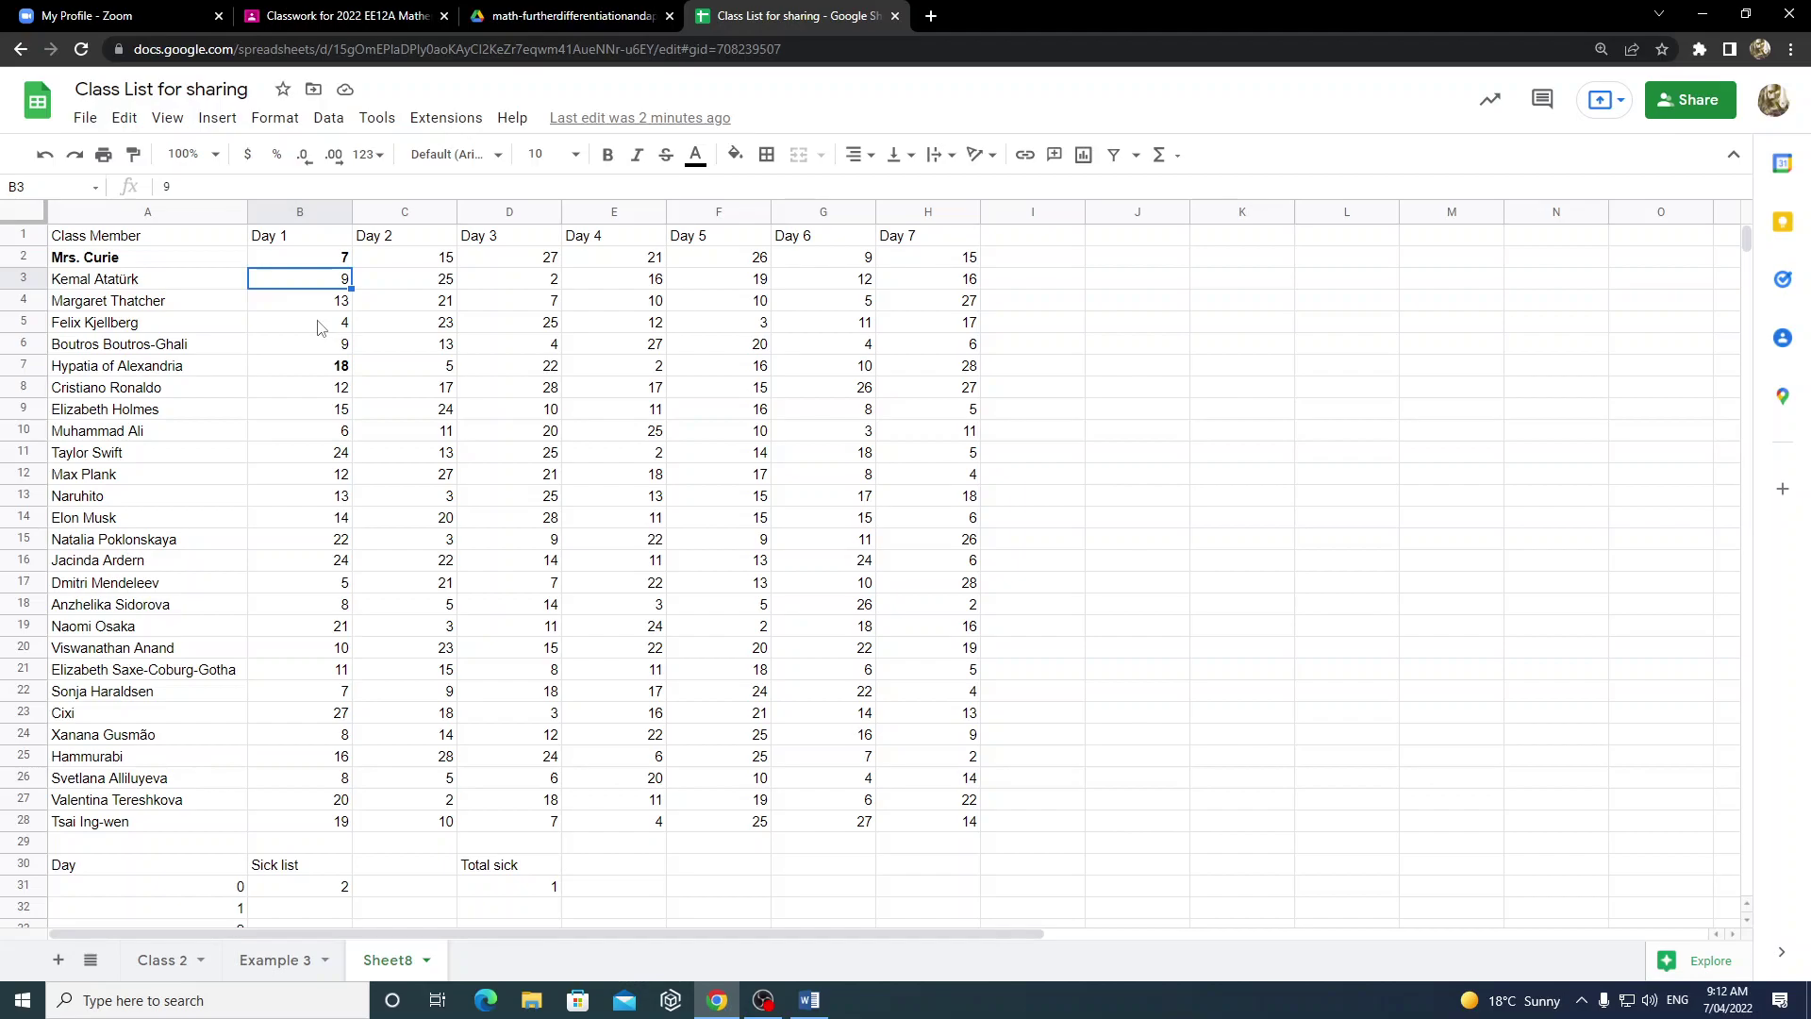
pyautogui.press('Left')
pyautogui.press('Up')
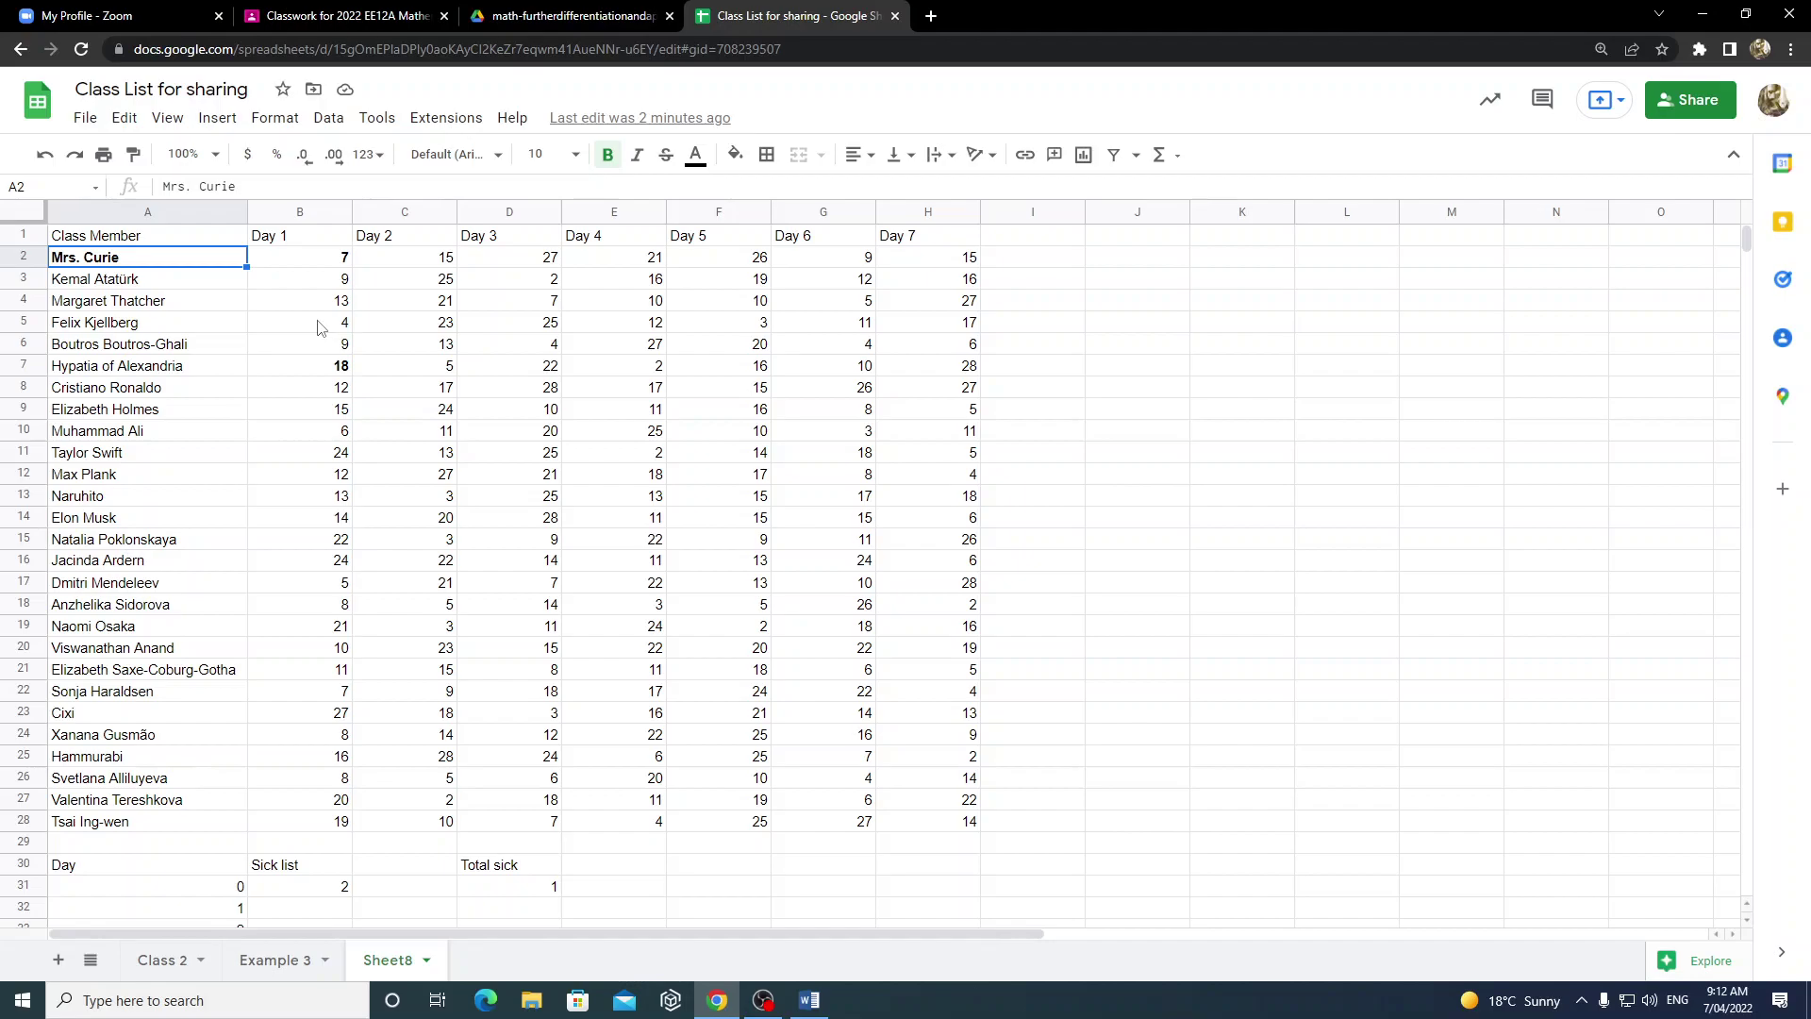
# - Check the Day 1 column from the first member downward for contacts with the sick member, including the values in B22 and B7
pyautogui.press('Right')
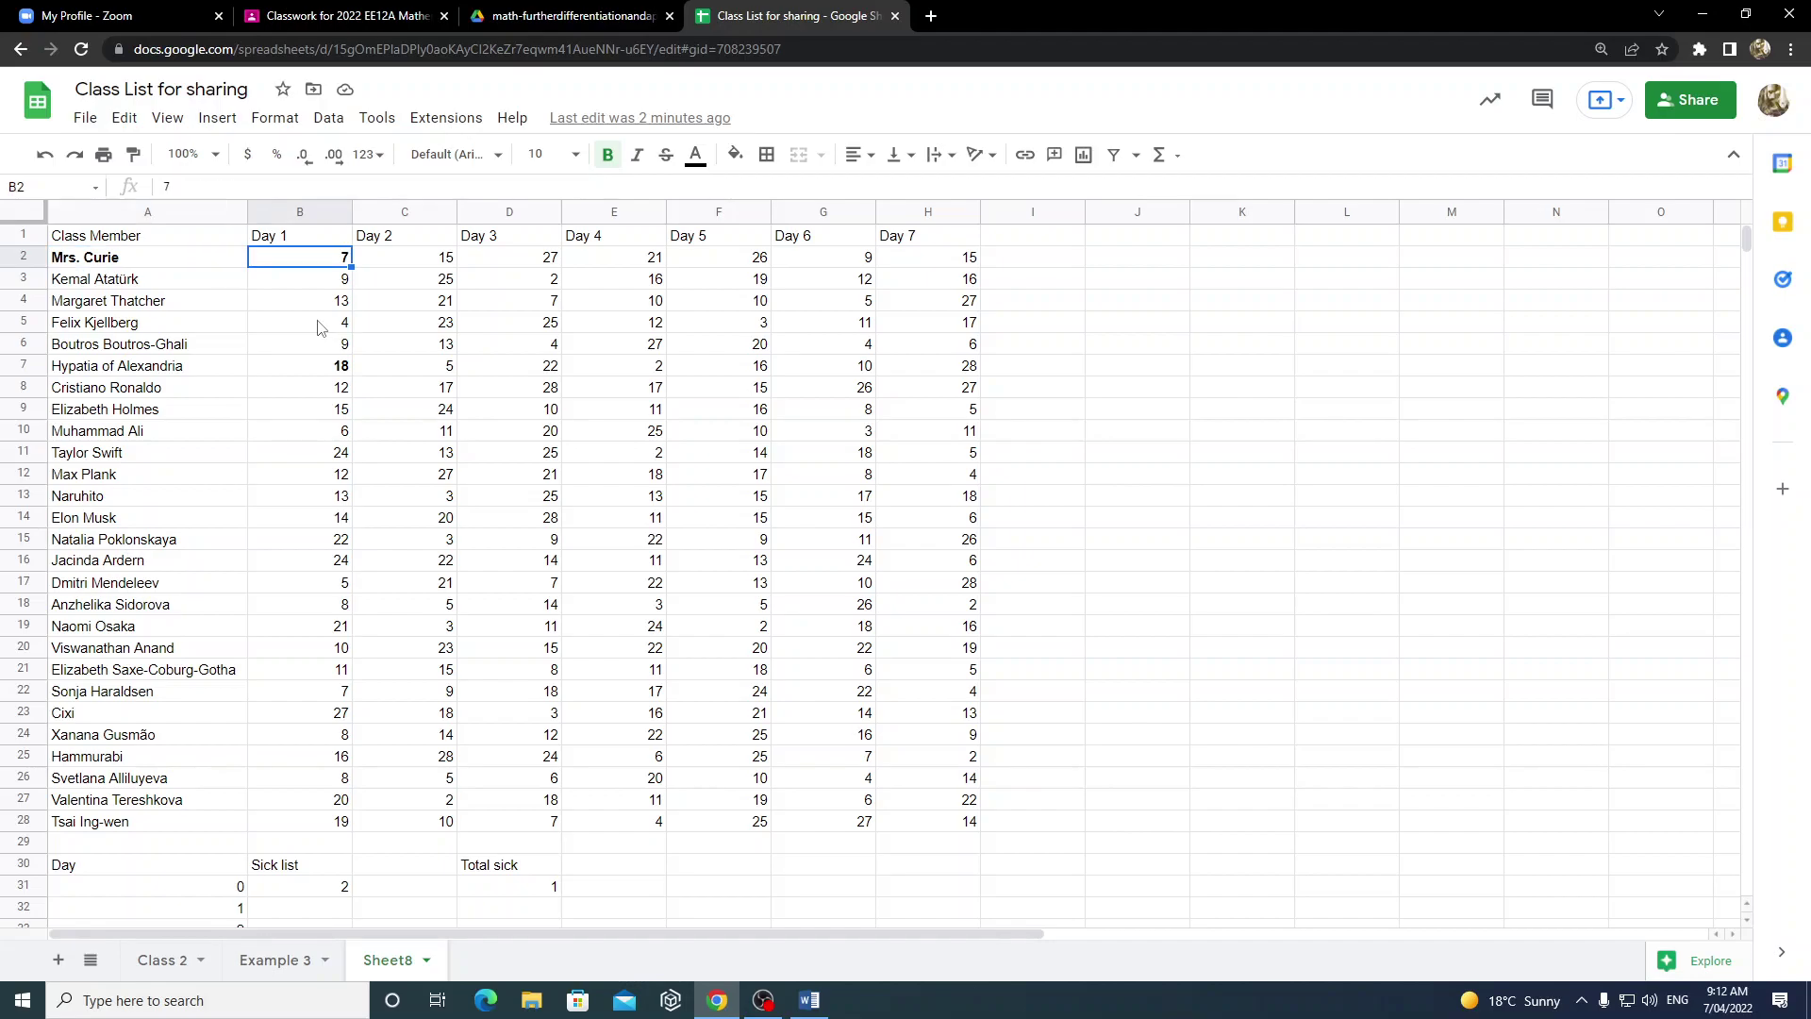
pyautogui.press('Down')
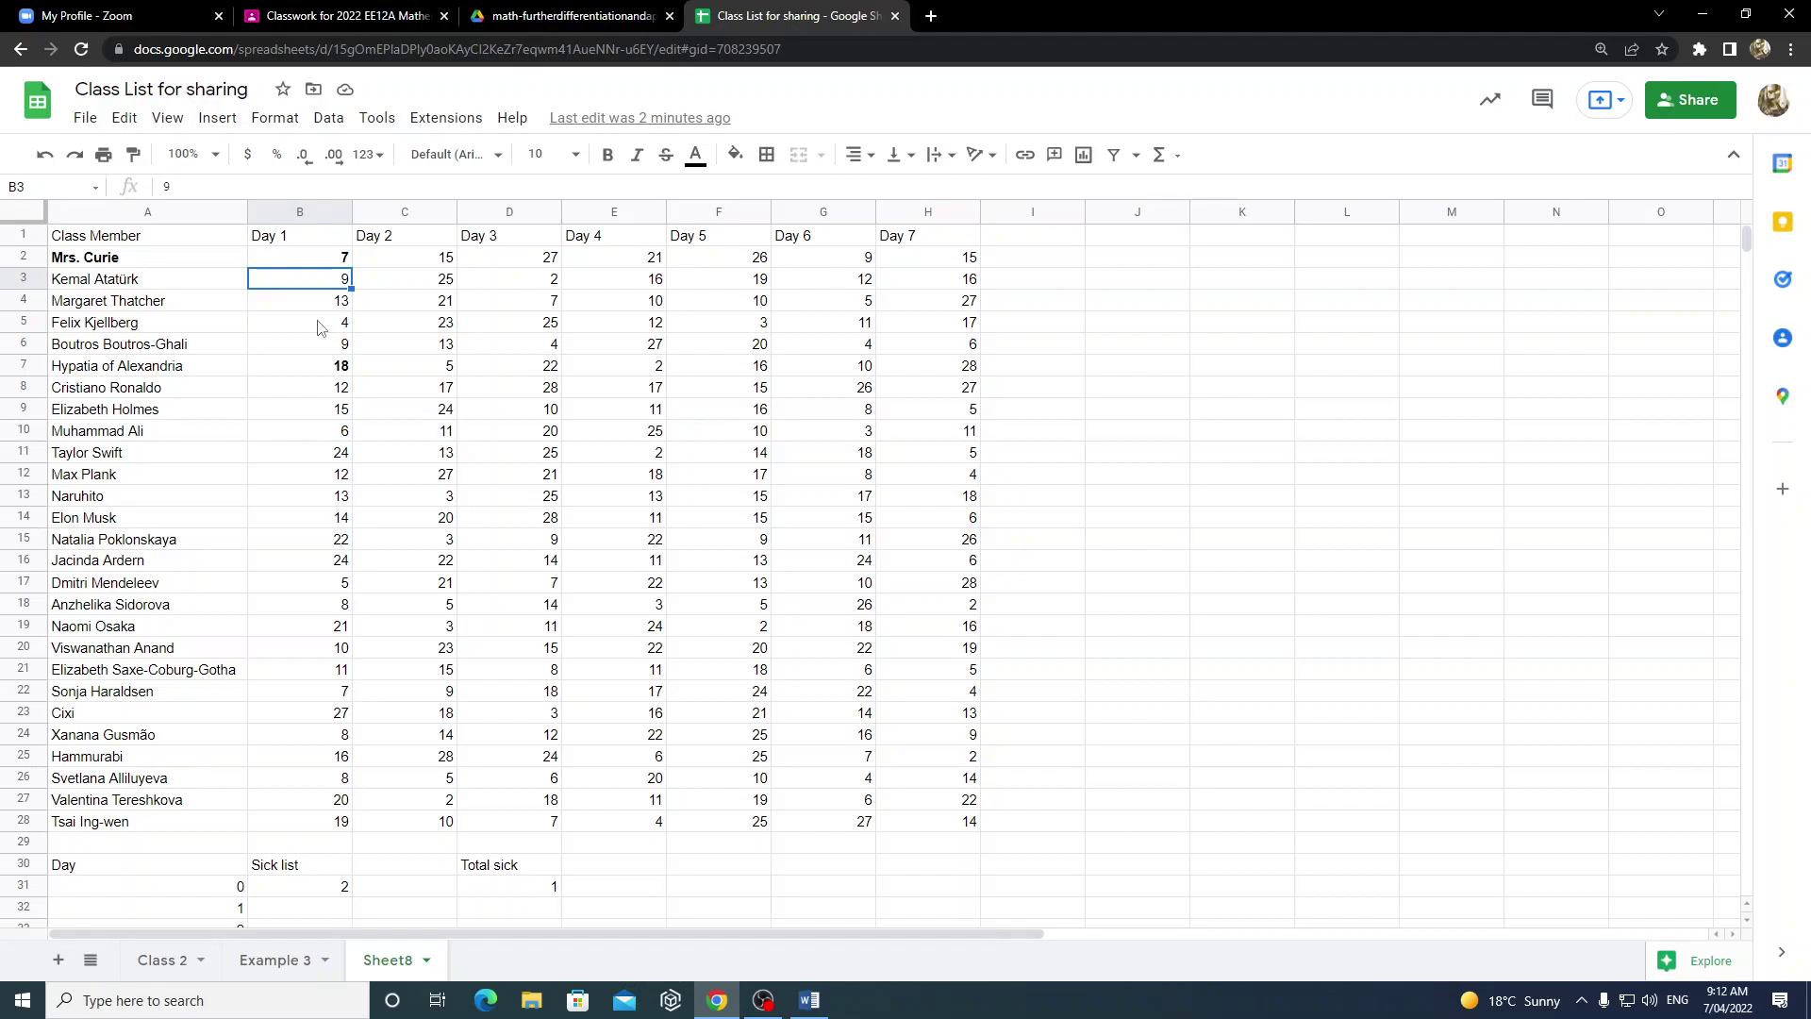
pyautogui.press('Down')
pyautogui.press('Down')
pyautogui.press('Down')
pyautogui.press('Down')
pyautogui.press('Down')
pyautogui.press('Down')
pyautogui.press('Down')
pyautogui.press('Down')
pyautogui.press('Down')
pyautogui.press('Down')
pyautogui.press('Down')
pyautogui.press('Down')
pyautogui.press('Down')
pyautogui.press('Down')
pyautogui.press('Down')
pyautogui.press('Down')
pyautogui.press('Down')
pyautogui.press('Down')
pyautogui.press('Down')
pyautogui.press('Down')
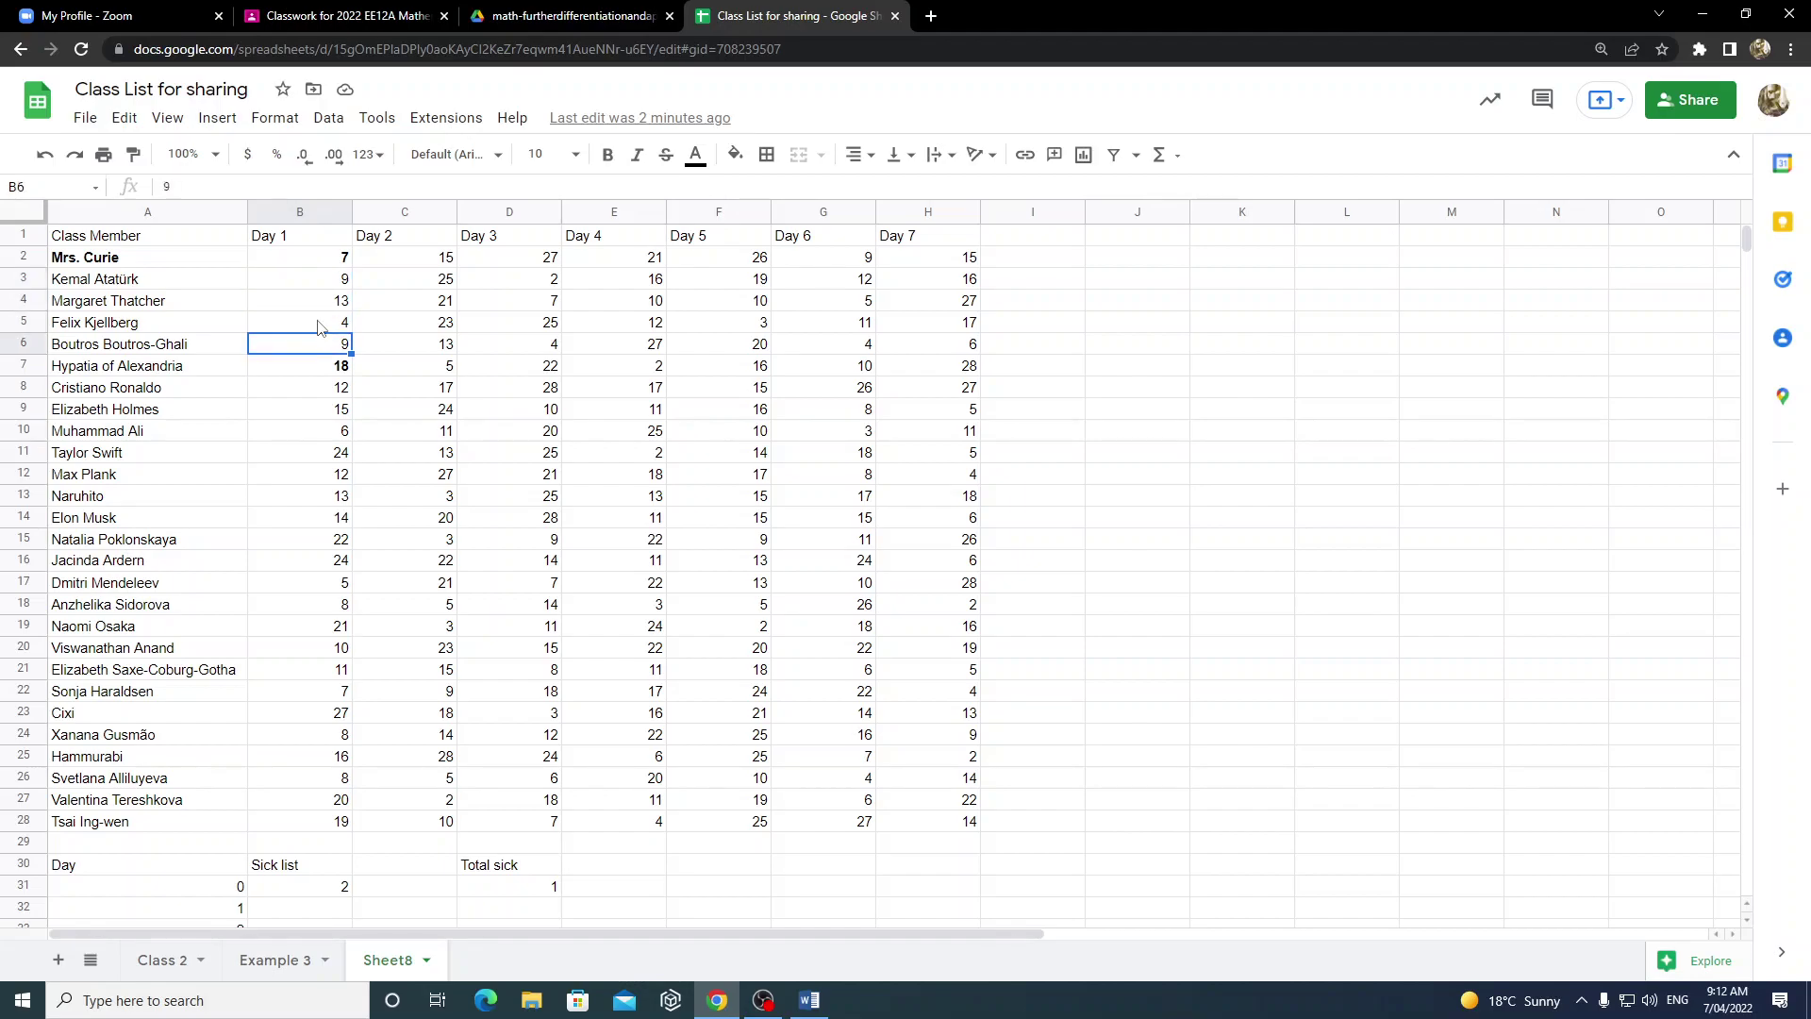
pyautogui.press('Up')
pyautogui.press('Up')
pyautogui.press('Up')
pyautogui.press('Up')
pyautogui.press('Up')
pyautogui.press('Up')
pyautogui.press('Up')
pyautogui.press('Up')
pyautogui.press('Up')
pyautogui.press('Up')
pyautogui.press('Up')
pyautogui.press('Up')
pyautogui.press('Up')
pyautogui.press('Up')
pyautogui.press('Up')
pyautogui.press('Up')
pyautogui.press('Up')
pyautogui.press('Up')
pyautogui.press('Up')
pyautogui.press('Up')
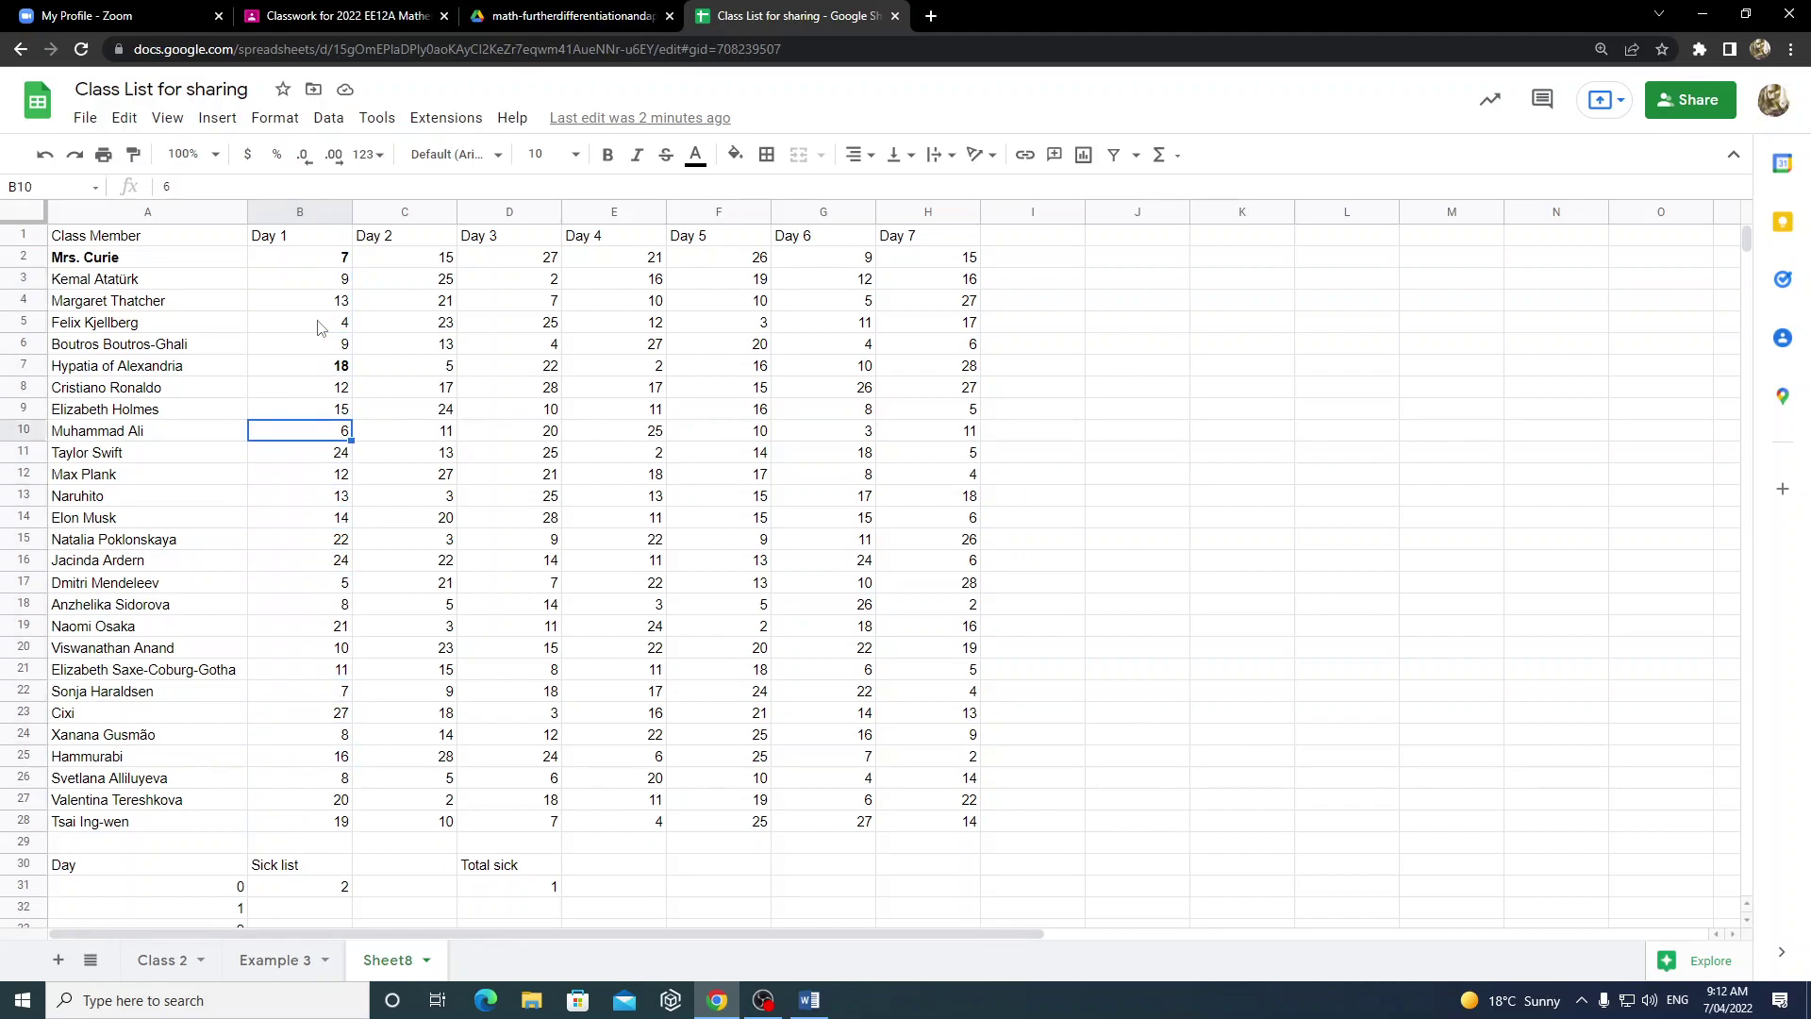
pyautogui.press('Down')
pyautogui.press('Down')
pyautogui.scroll(-3, 382, 603)
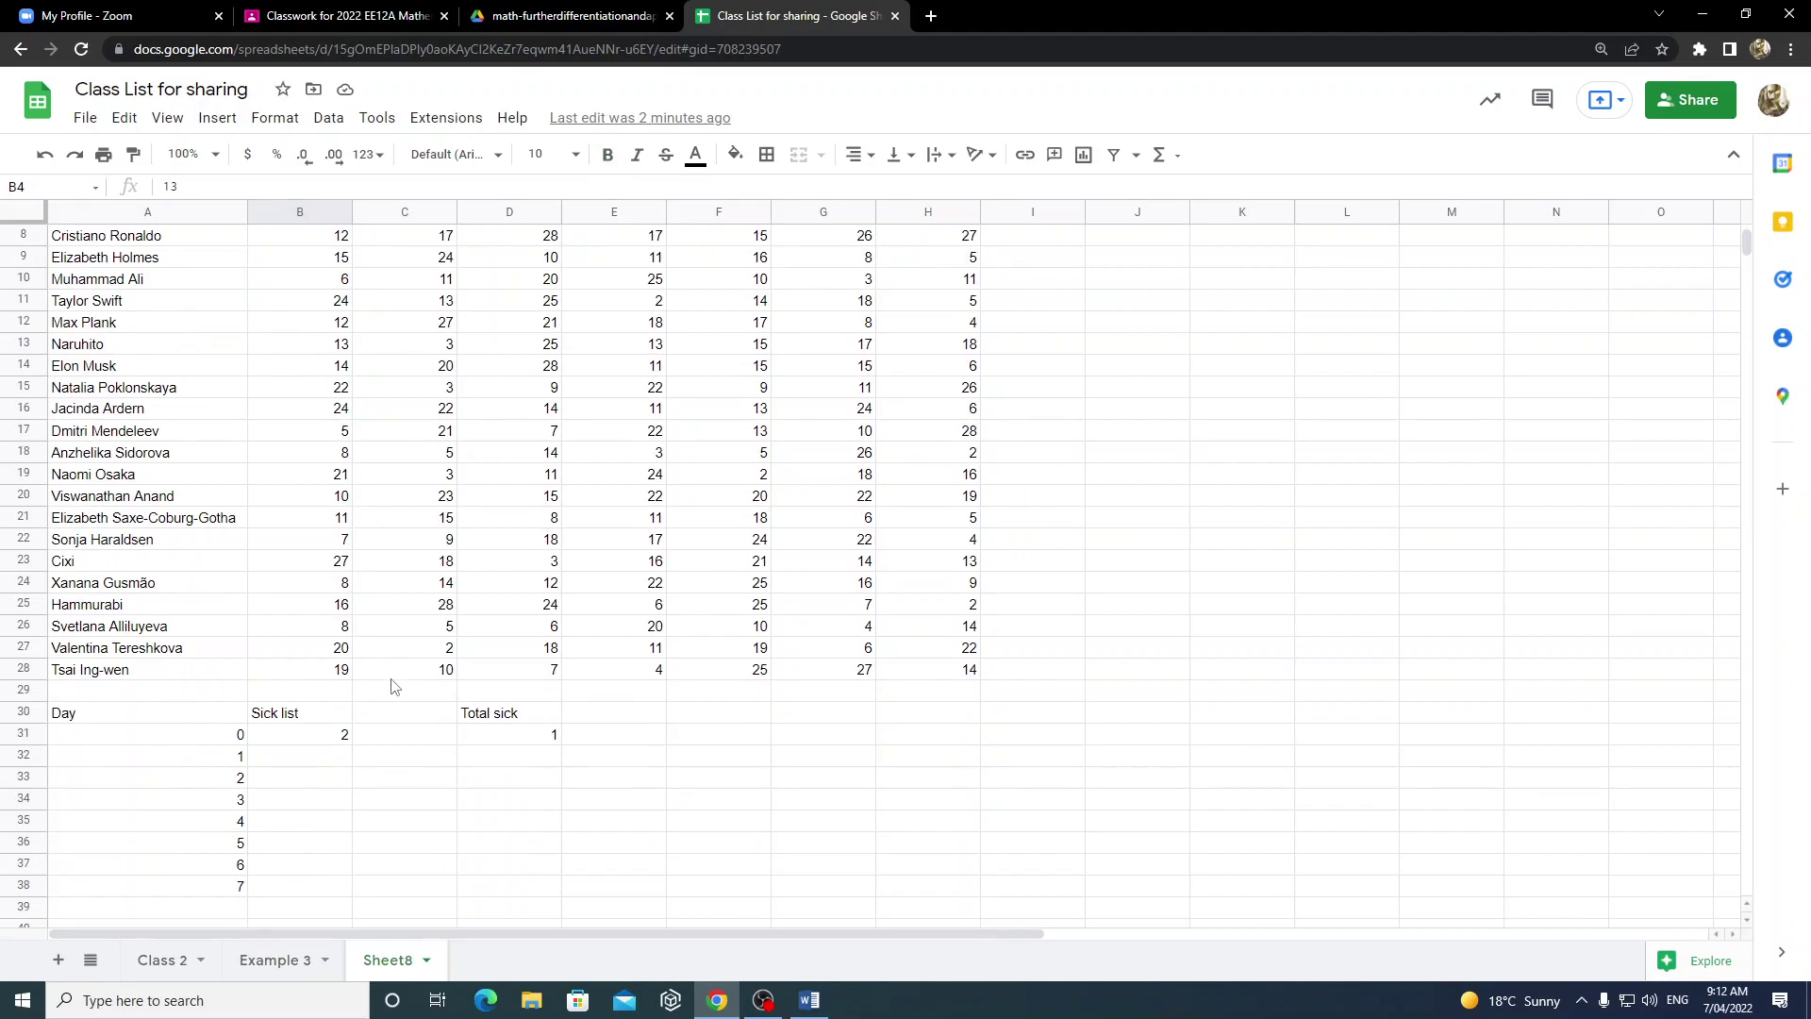
pyautogui.scroll(3, 340, 753)
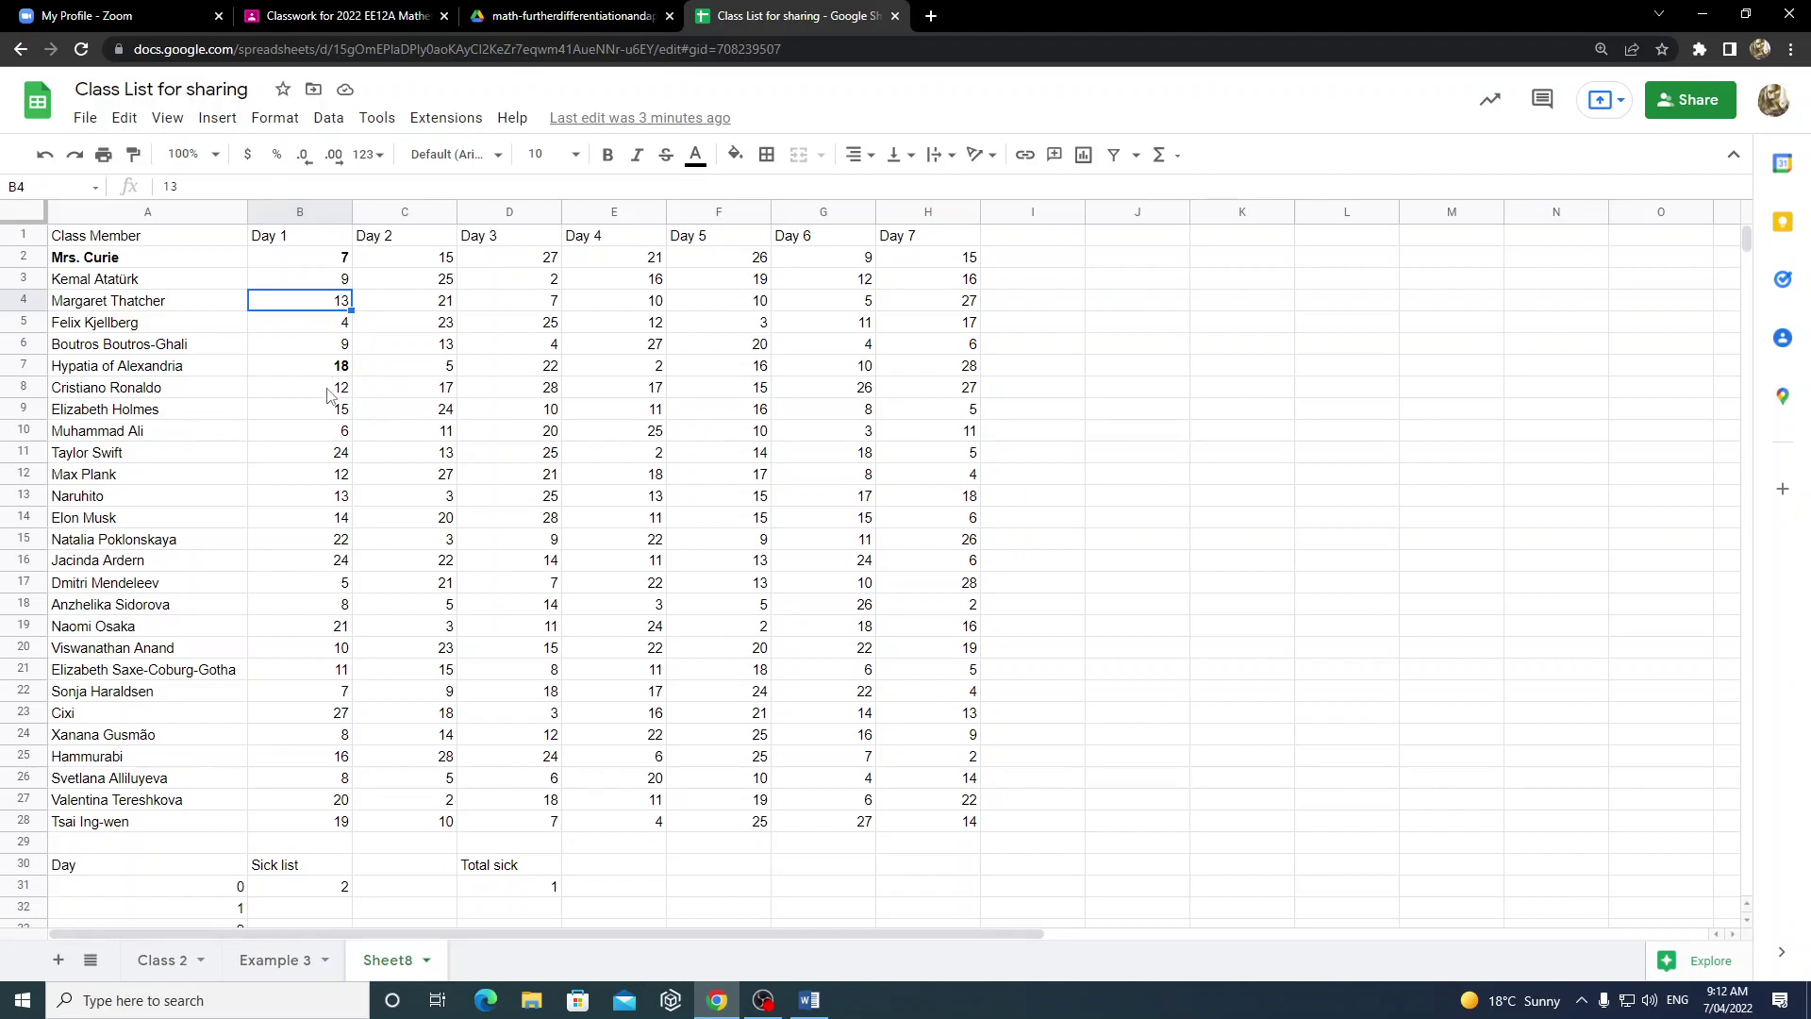
pyautogui.click(307, 696)
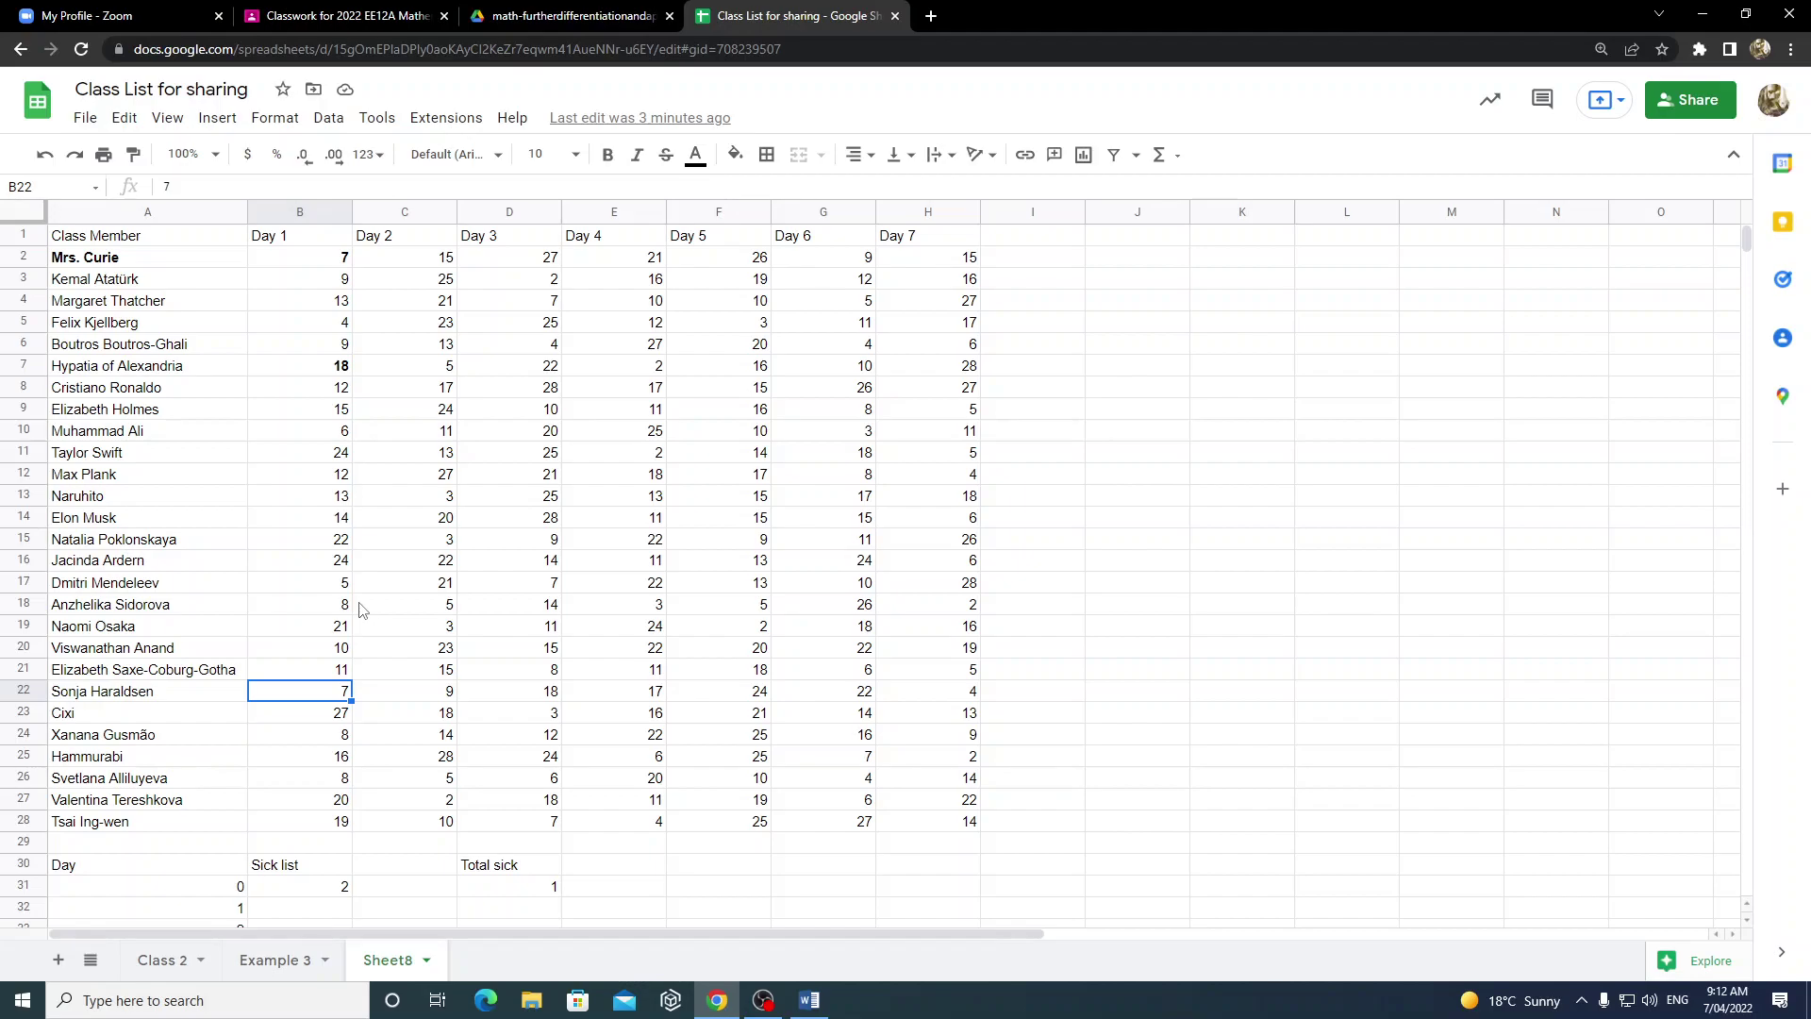
pyautogui.click(311, 375)
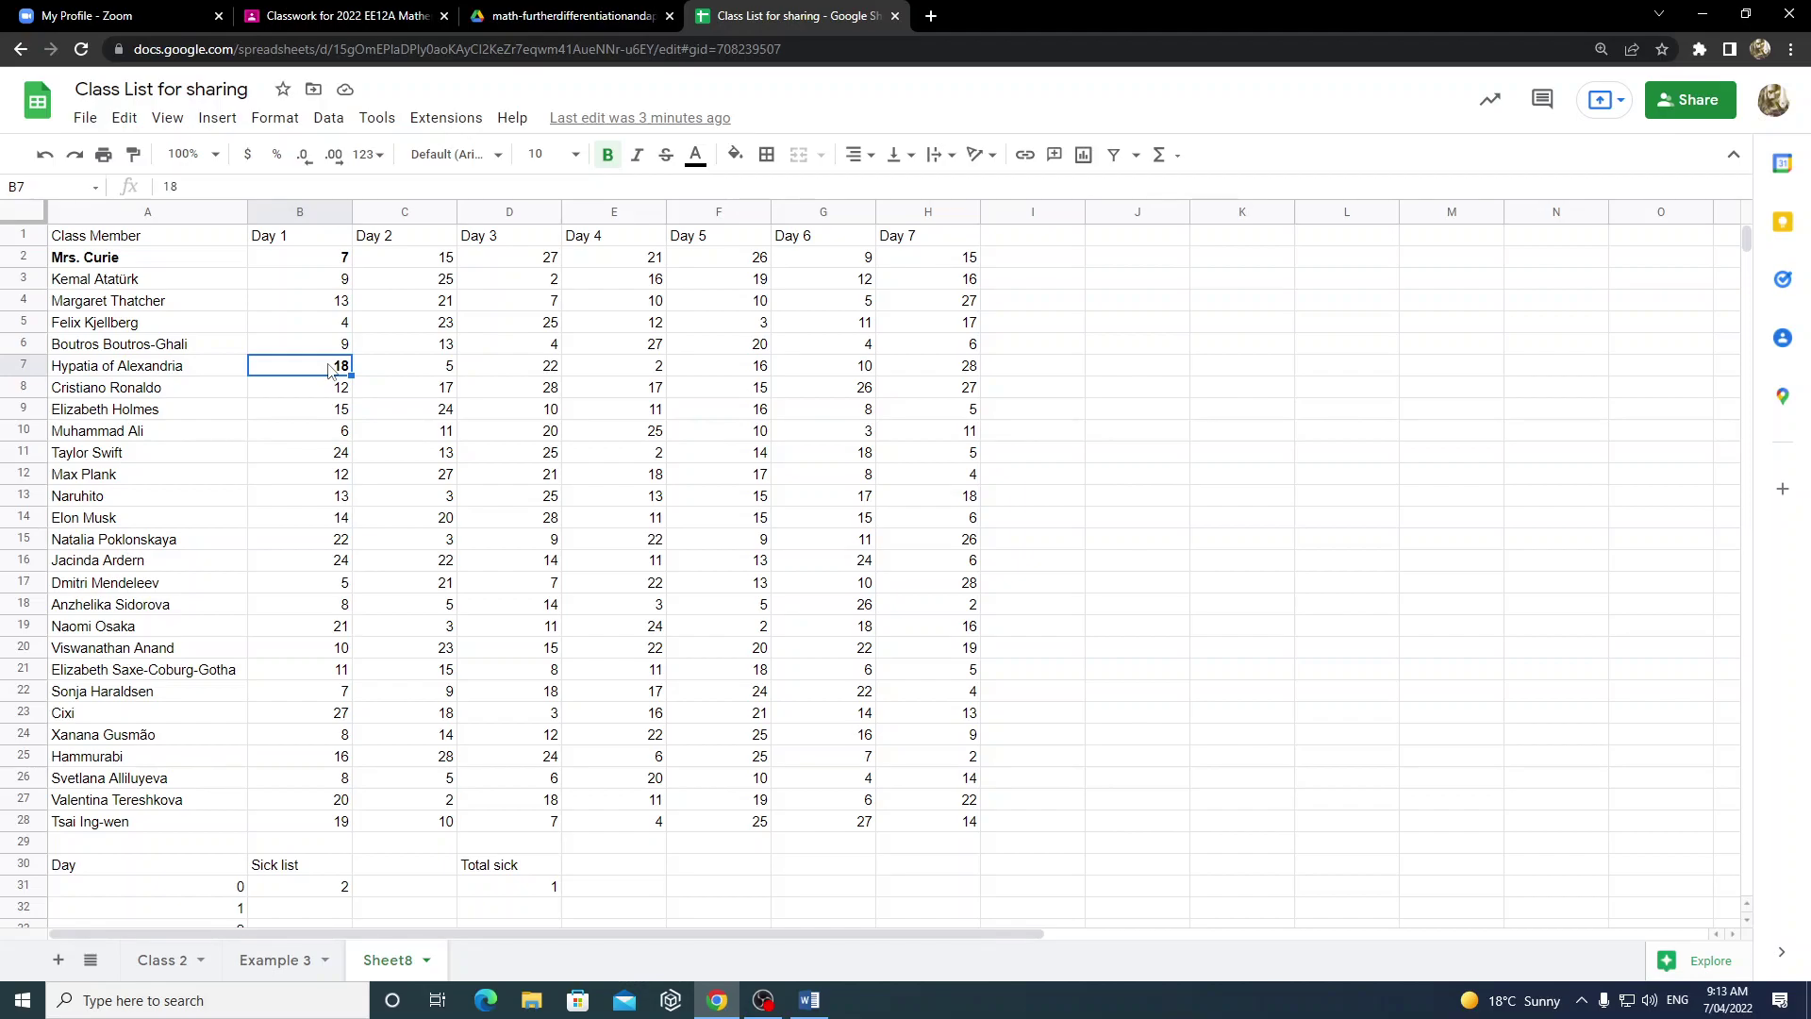
# - Record the Day 1 entries in the sick list table: 2,7 in B32 and a total sick of 2 in D32
pyautogui.scroll(-2, 303, 748)
pyautogui.click(347, 751)
pyautogui.scroll(2, 351, 751)
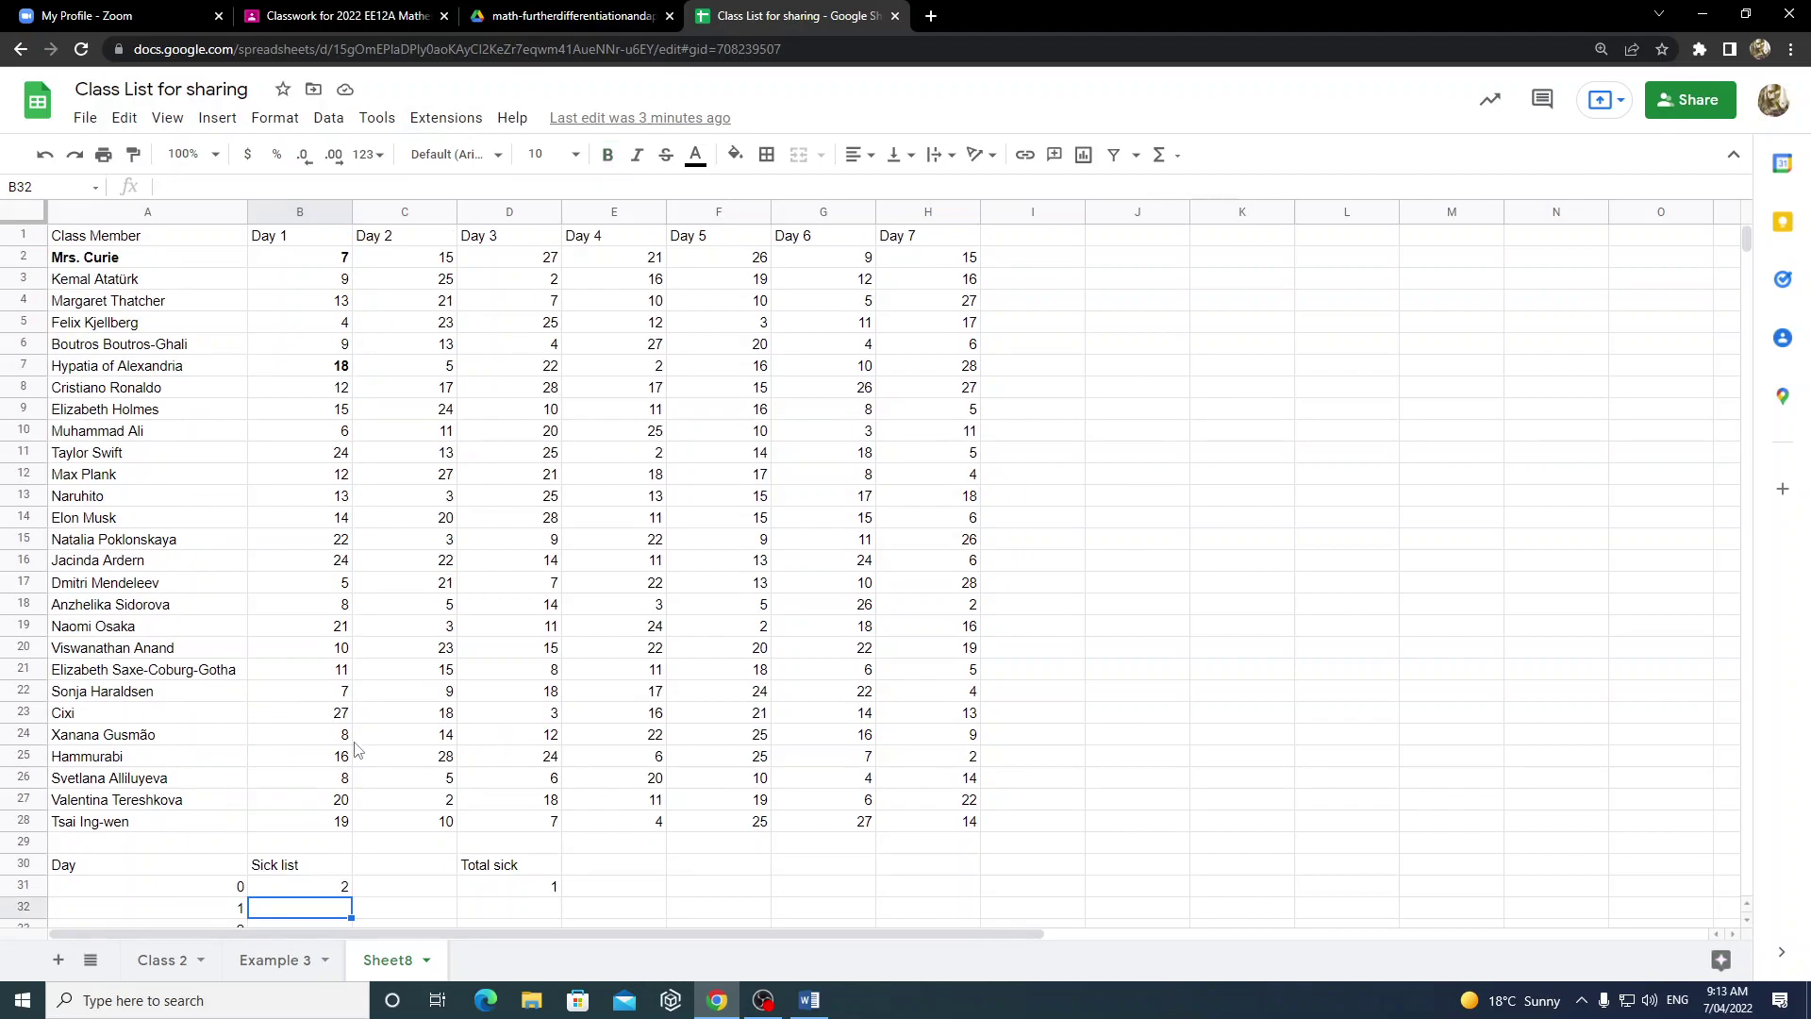
pyautogui.write('2,6')
pyautogui.write('7')
pyautogui.press('Tab')
pyautogui.press('Tab')
pyautogui.write('2')
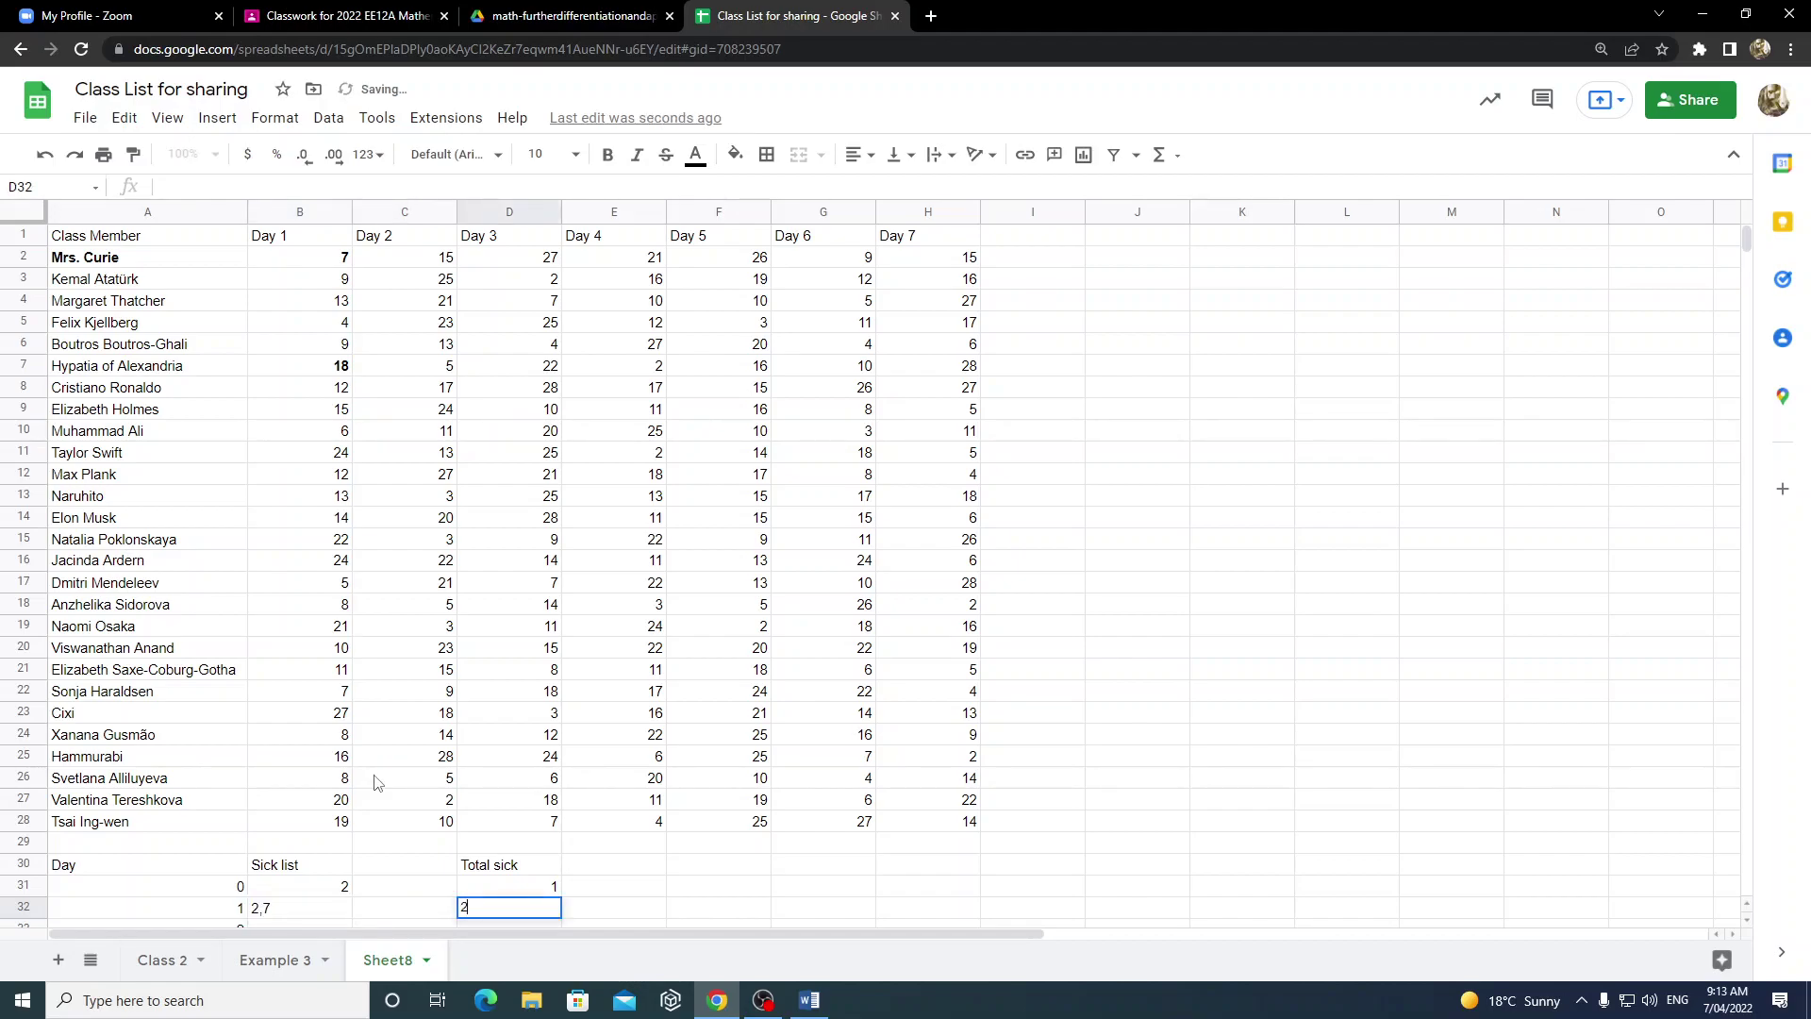
pyautogui.press('Return')
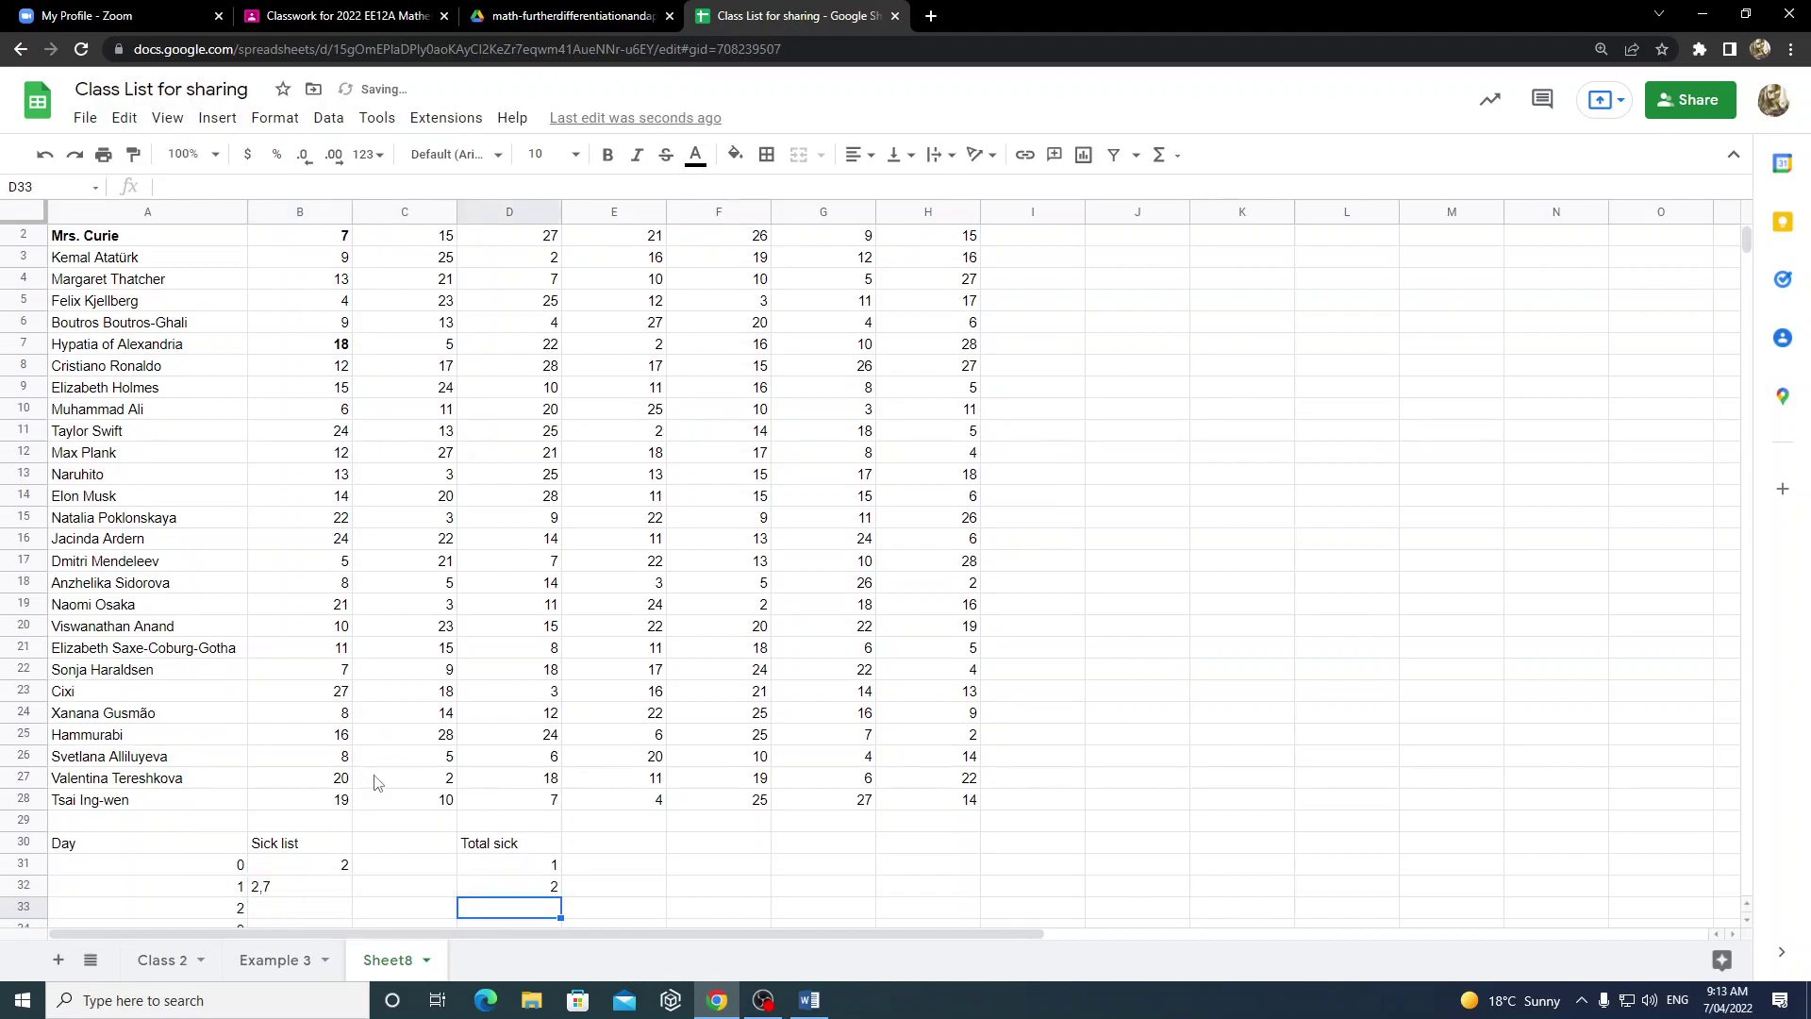
# - Review the Day 0 and Day 1 sick list entries in B31 and B32 against the class data above
pyautogui.click(327, 869)
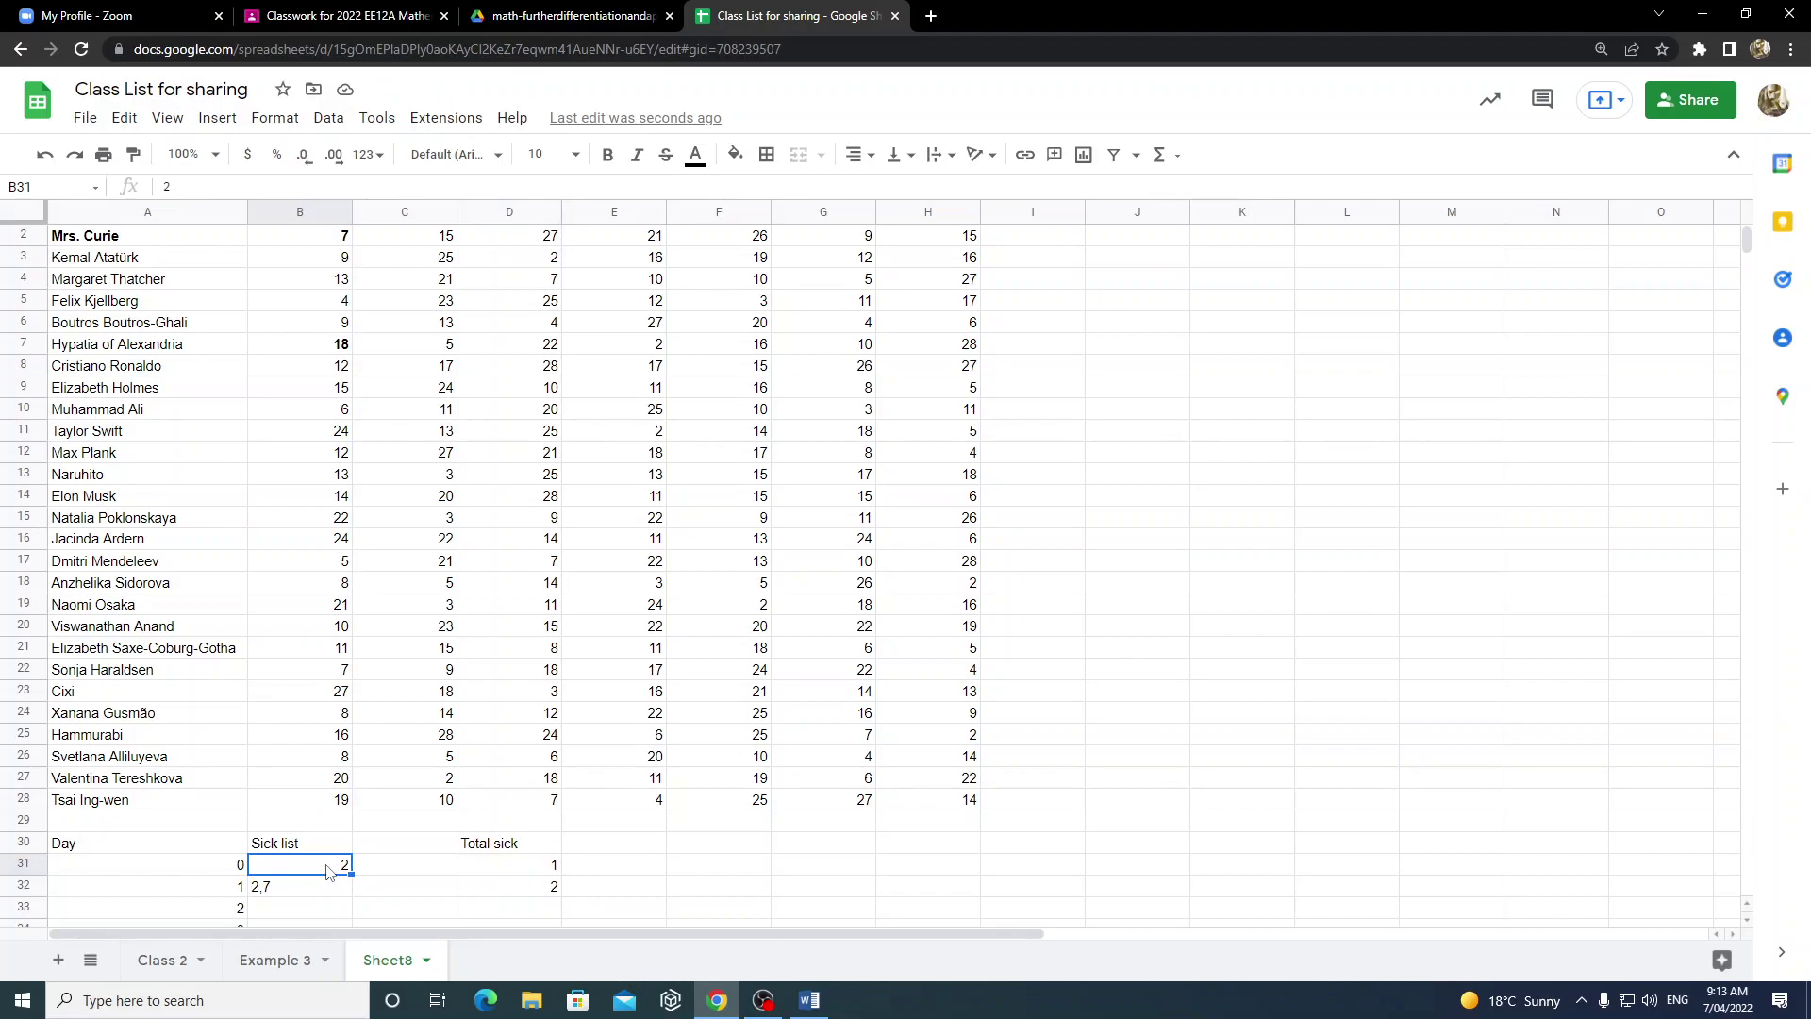
pyautogui.scroll(1, 327, 868)
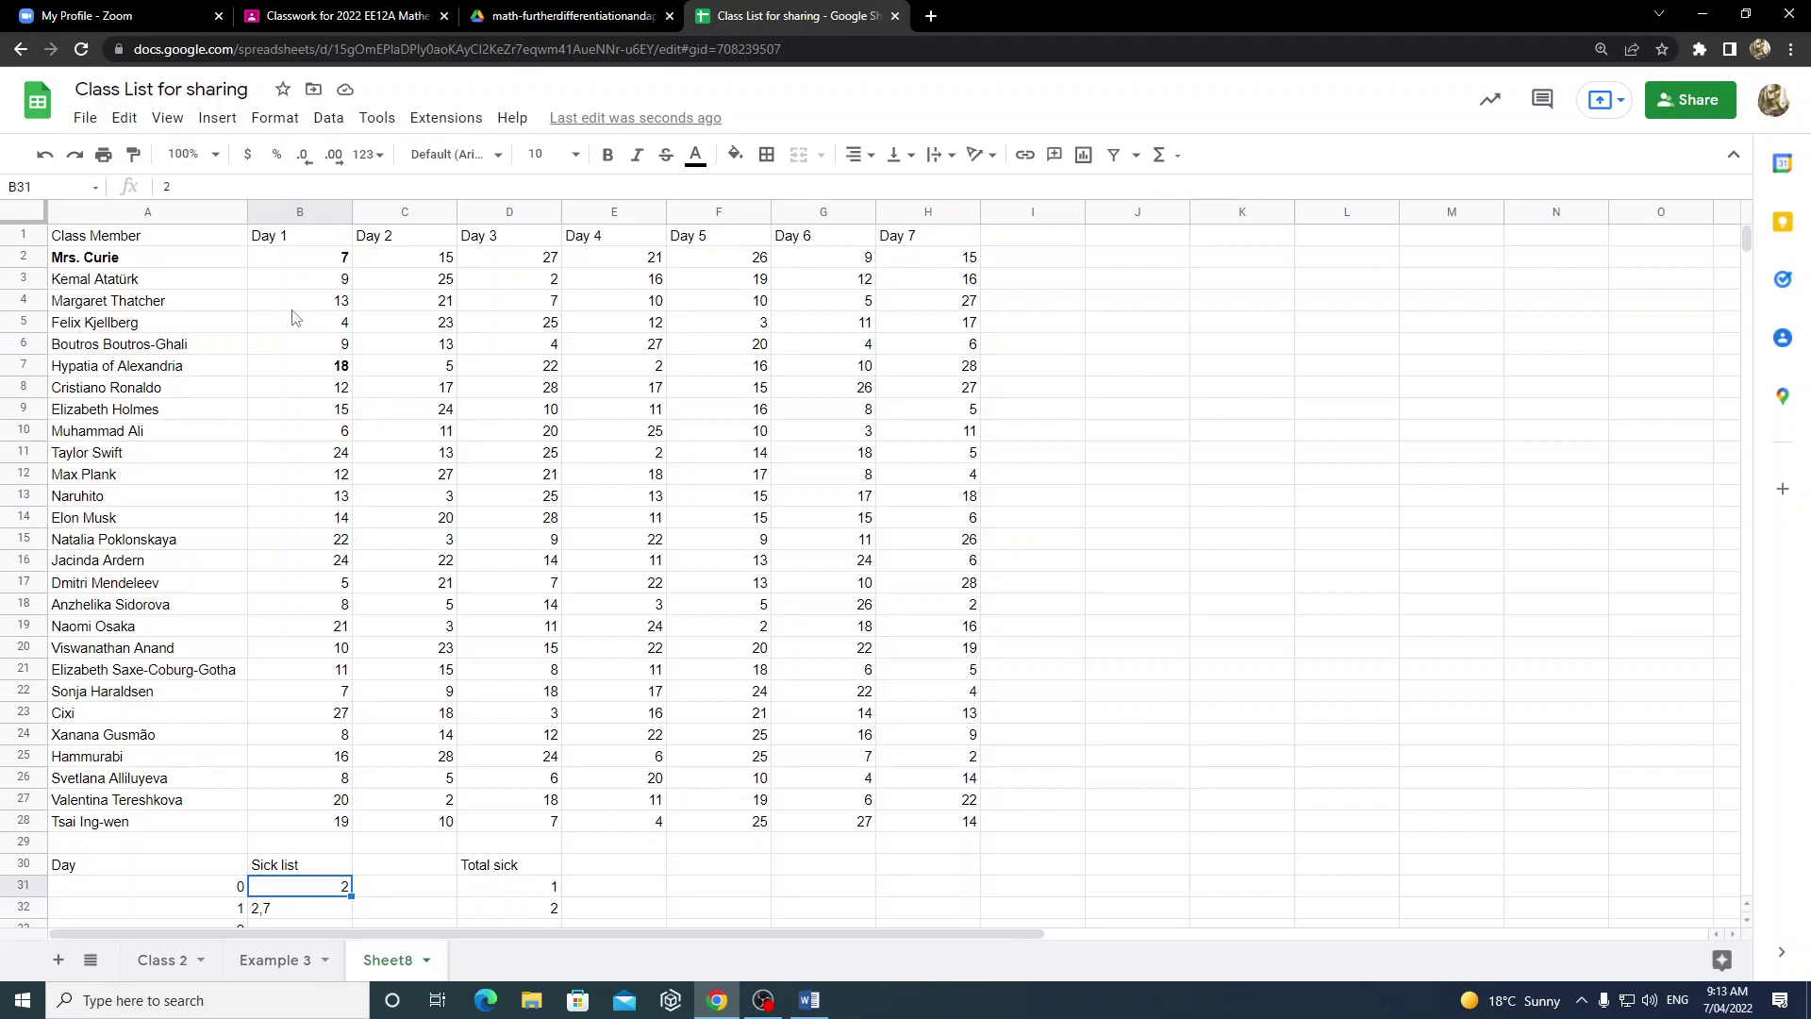
pyautogui.scroll(-3, 389, 703)
pyautogui.click(304, 762)
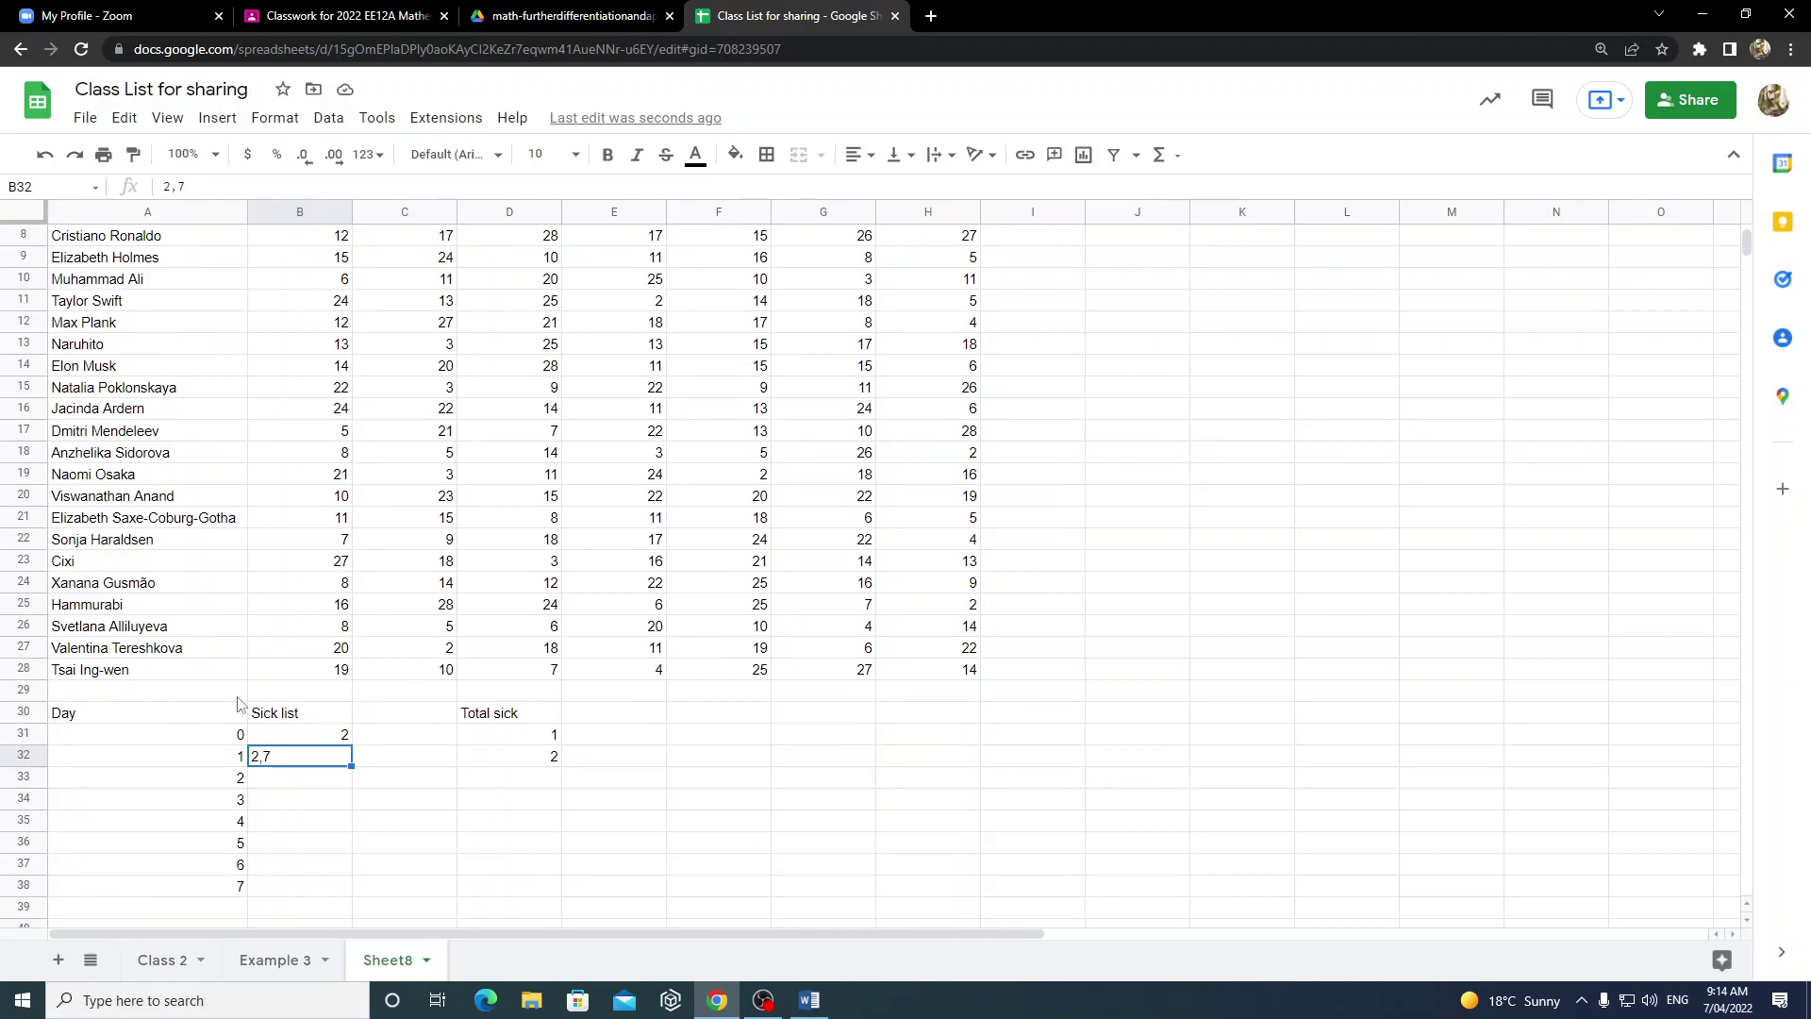
# - Centre-align the contents of the sick list table in A30:D38
pyautogui.click(96, 717)
pyautogui.moveTo(96, 718); pyautogui.dragTo(552, 891)
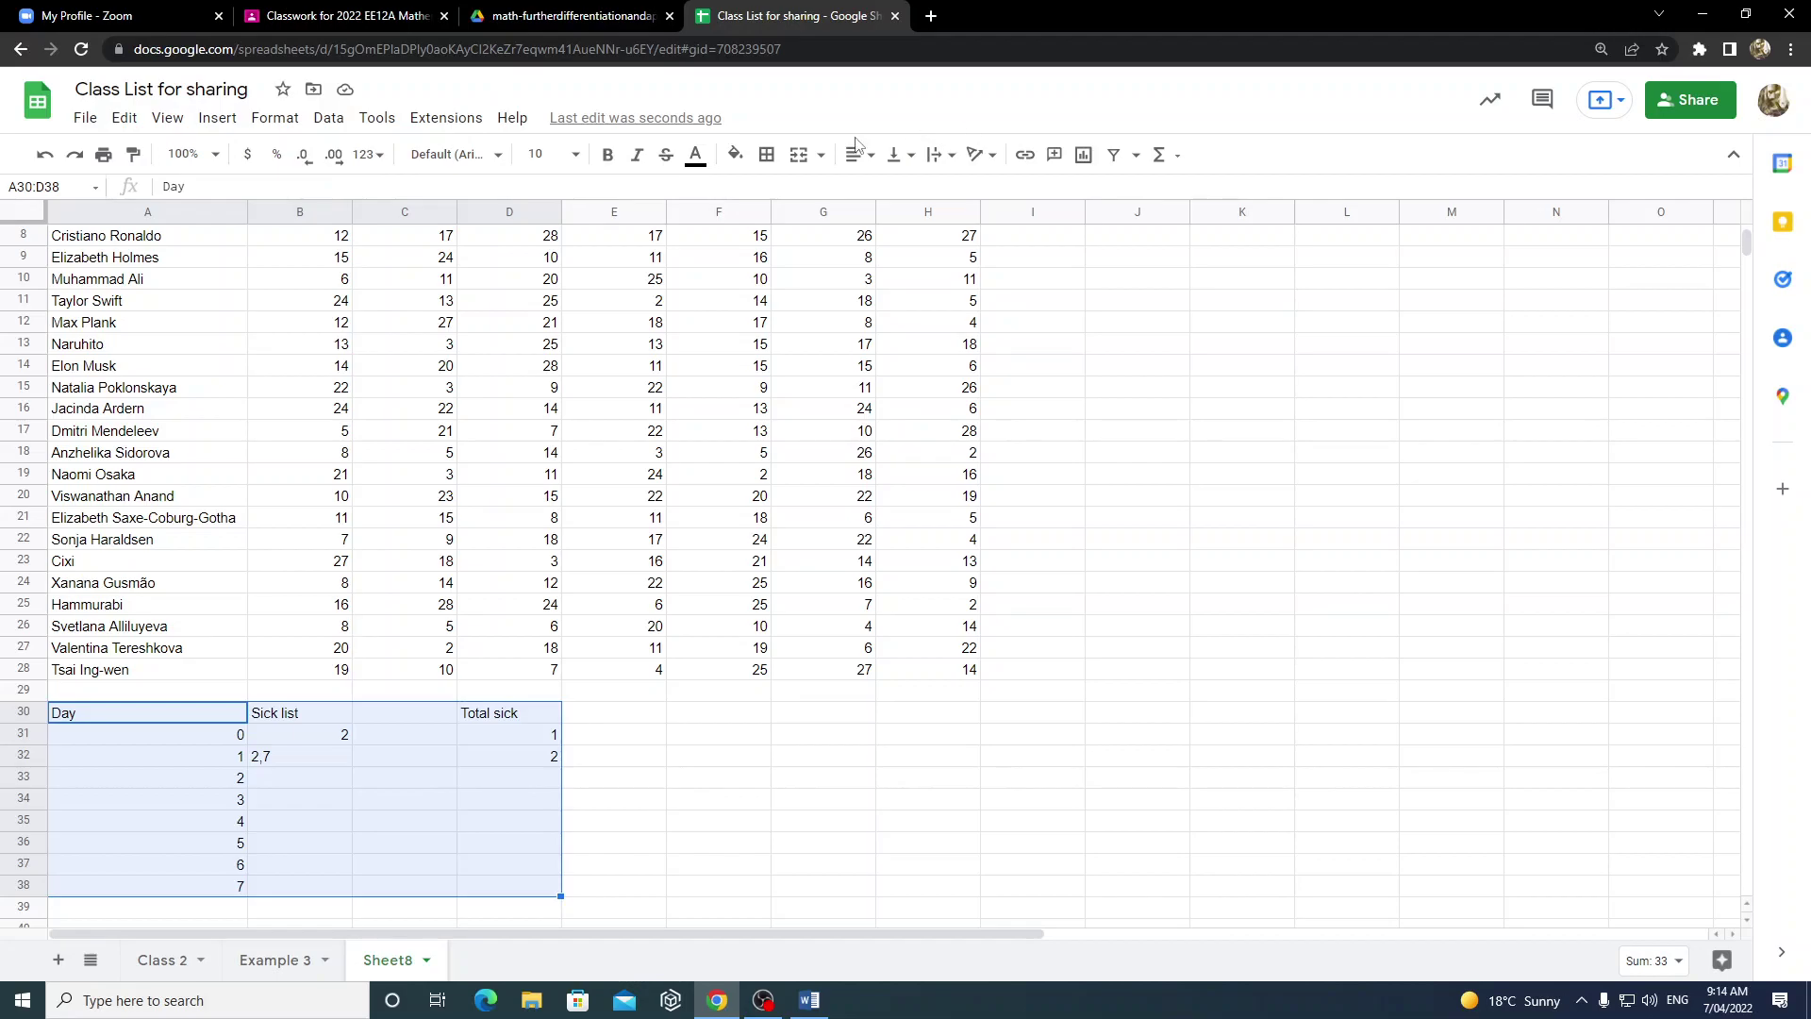
pyautogui.scroll(3, 462, 553)
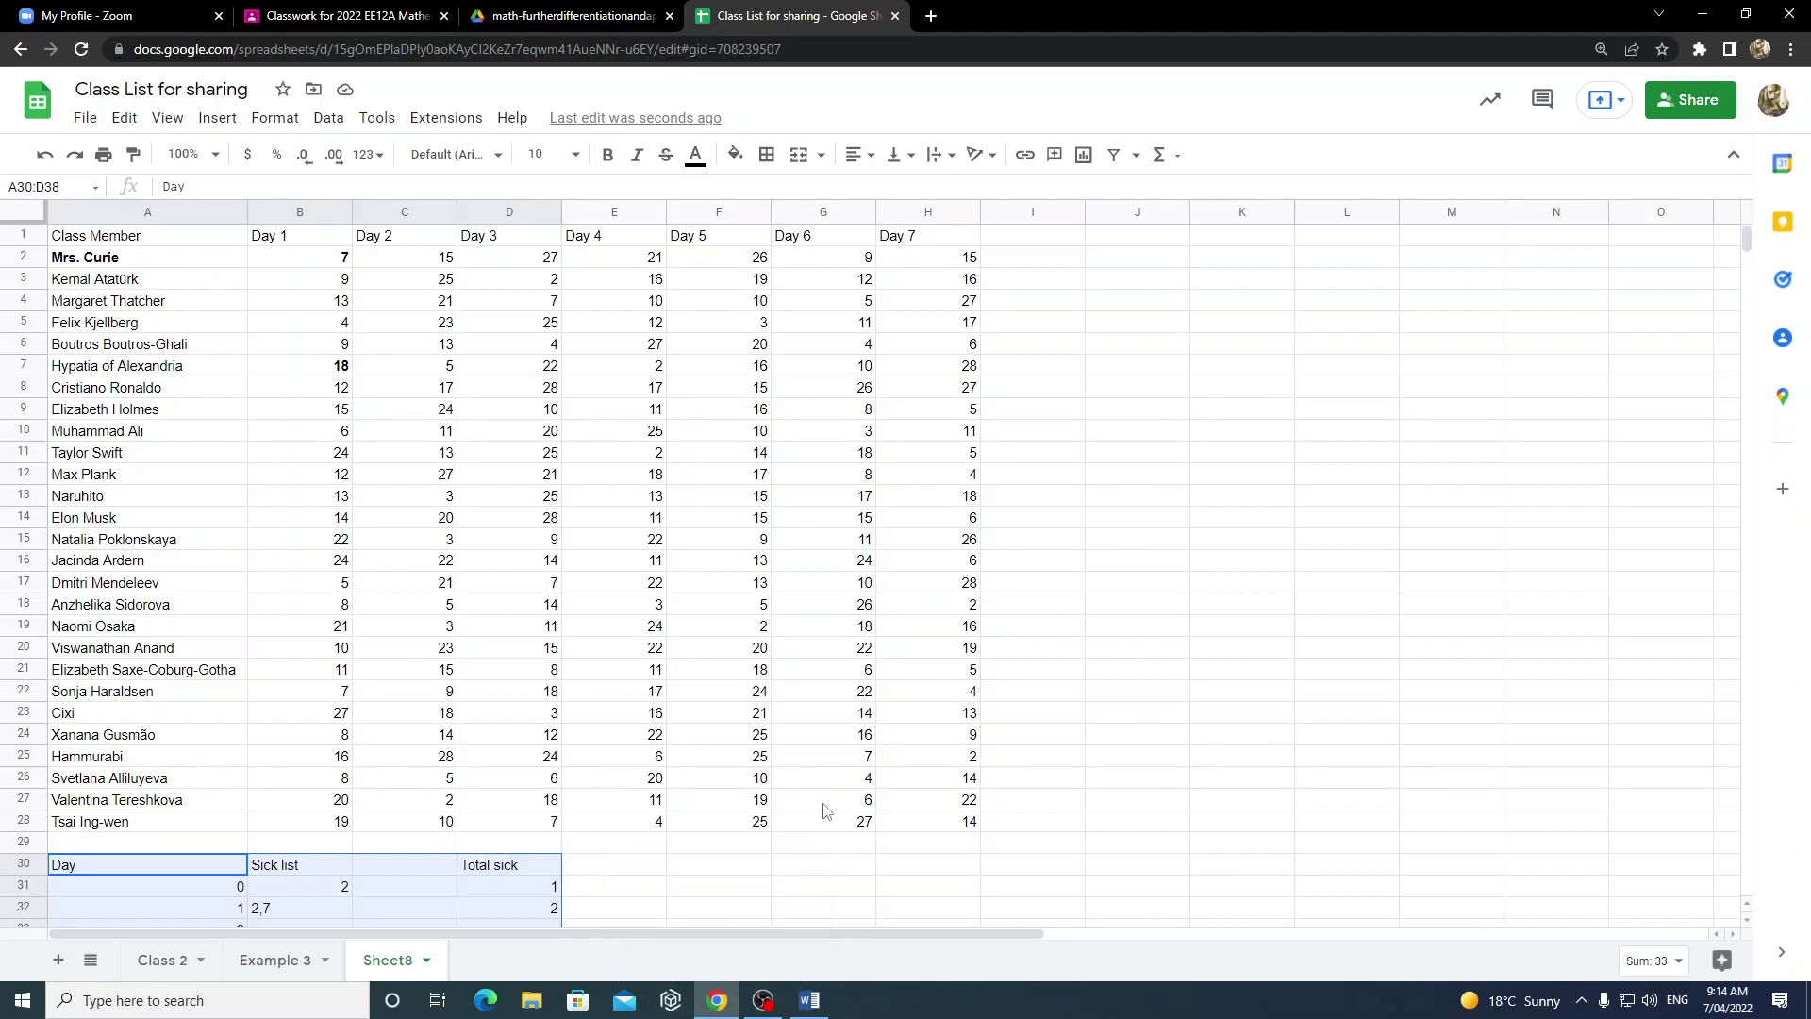
pyautogui.scroll(-3, 719, 856)
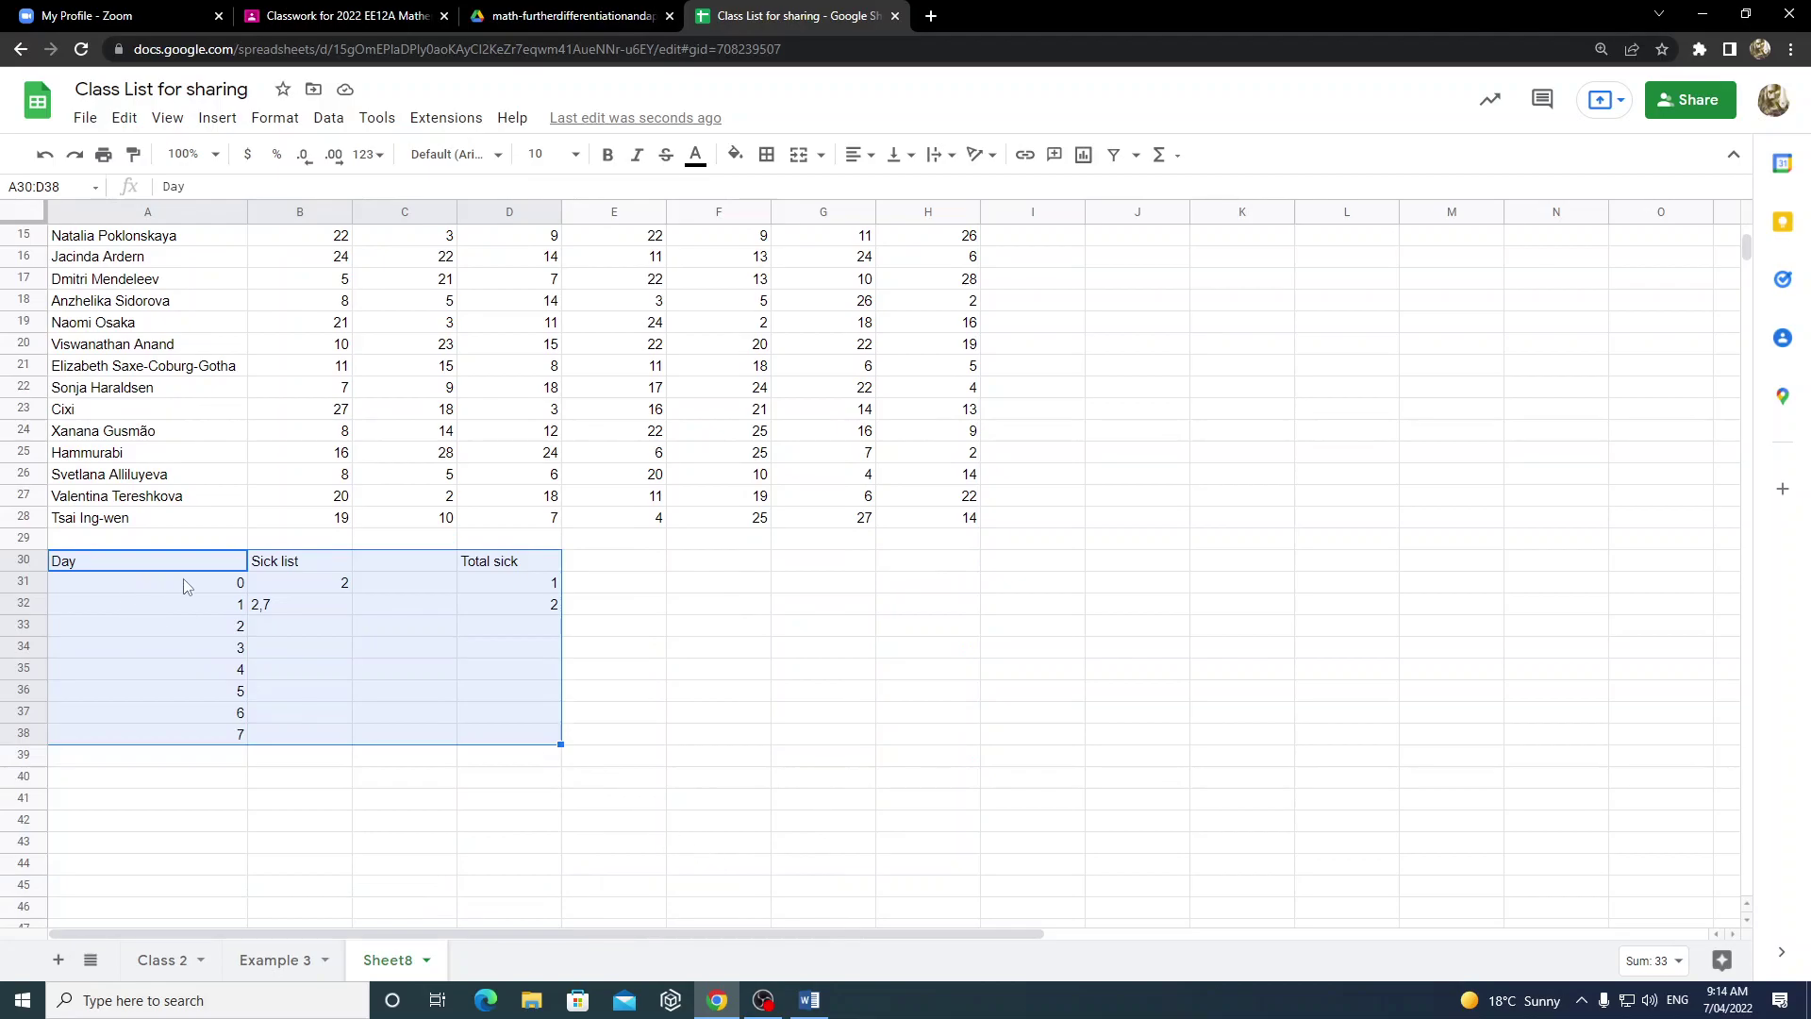
pyautogui.click(861, 154)
pyautogui.click(882, 193)
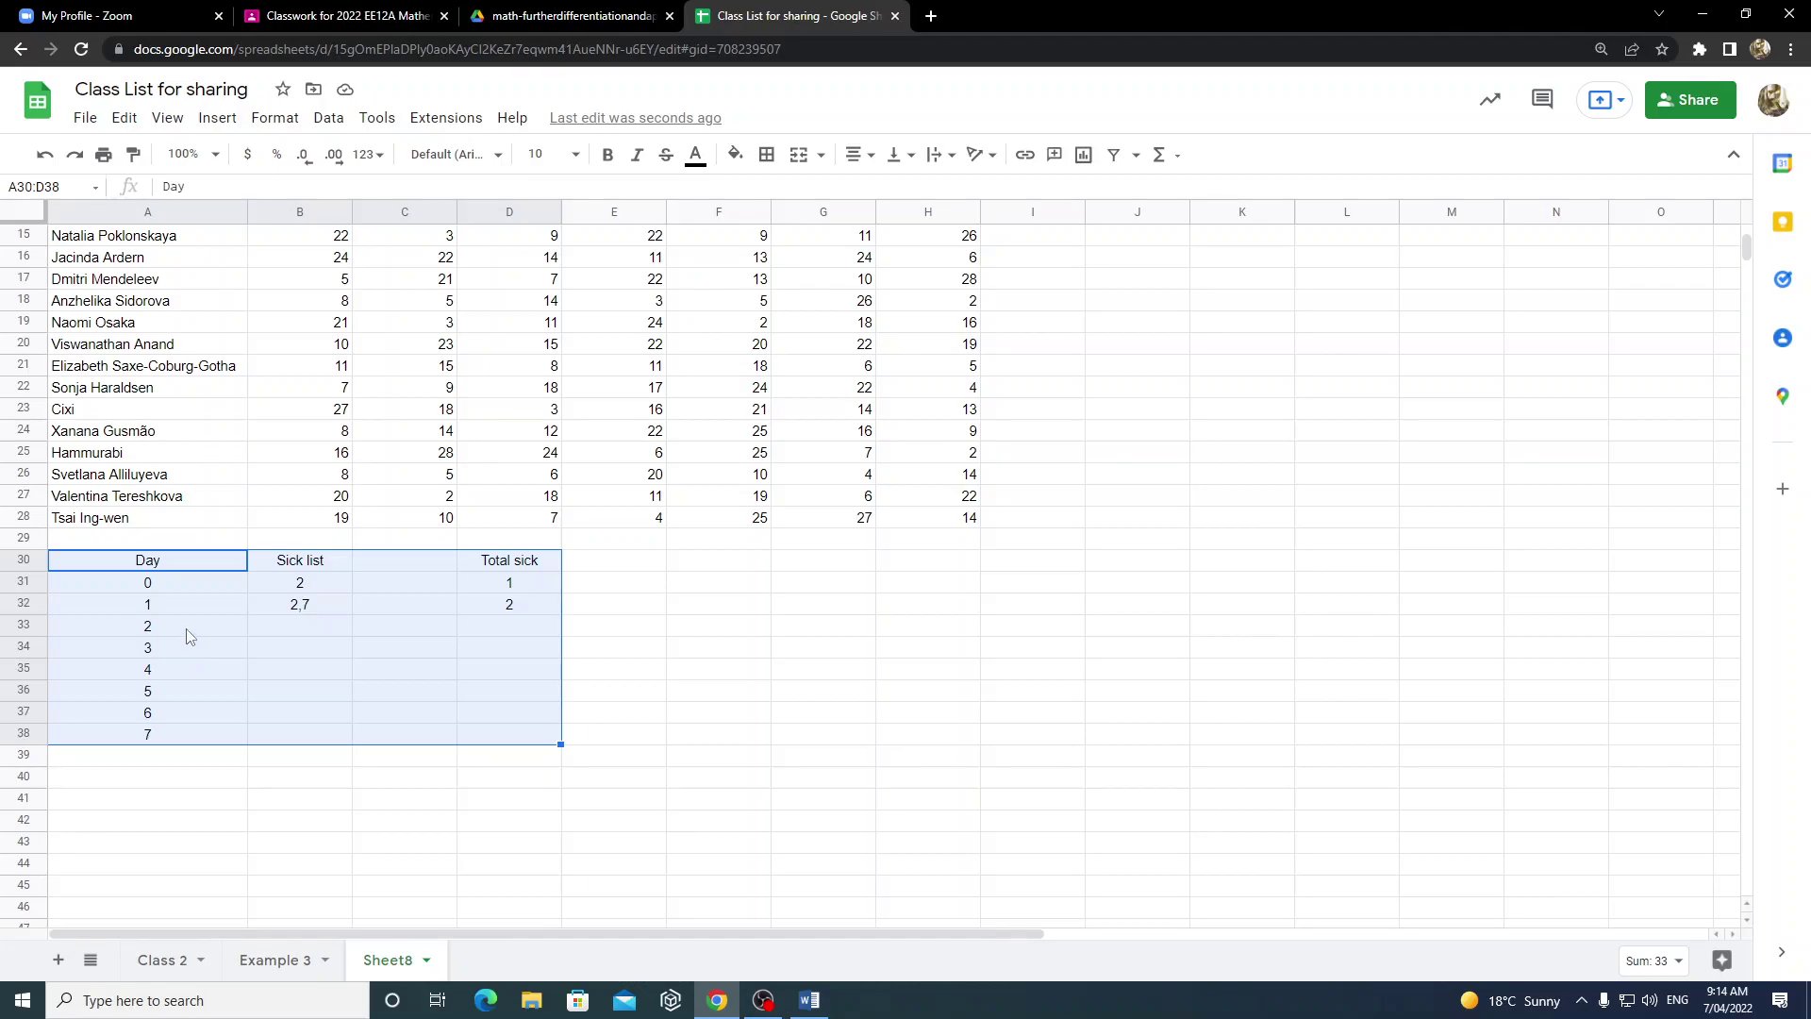
# - Check the start of the Day 2 column and bold the first sick member's contact value in C2
pyautogui.scroll(5, 243, 654)
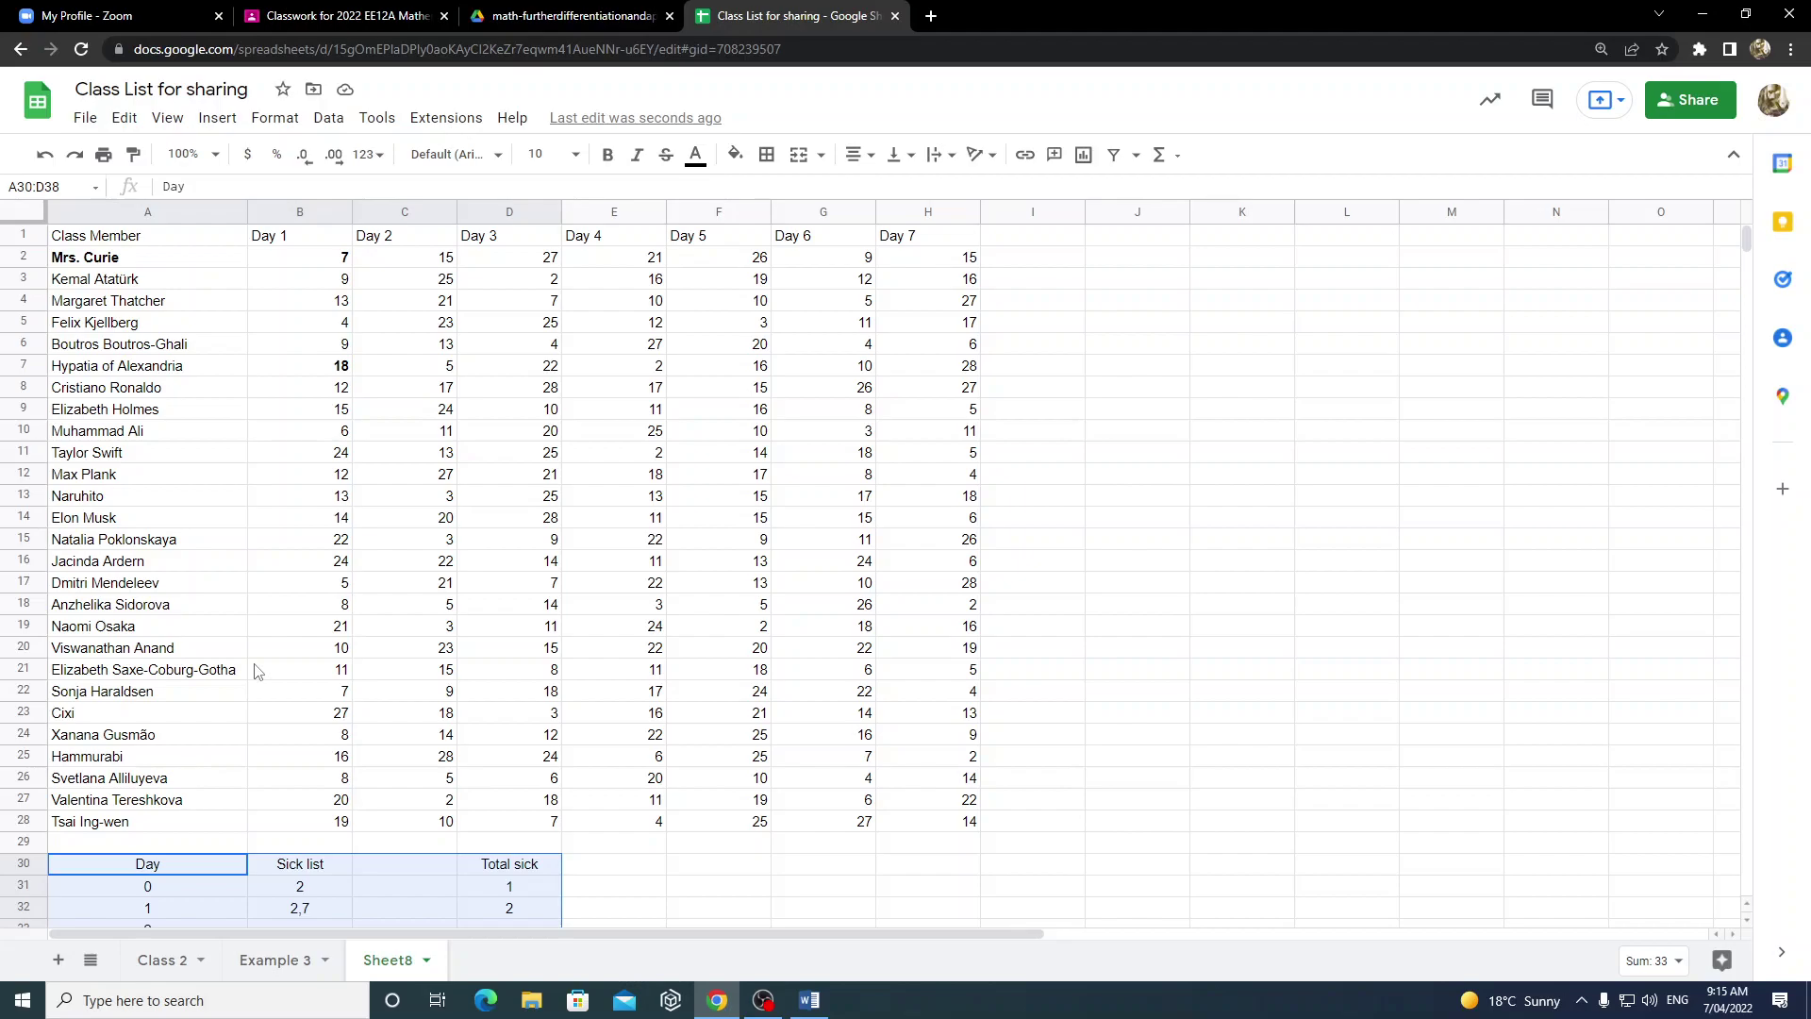
pyautogui.click(452, 263)
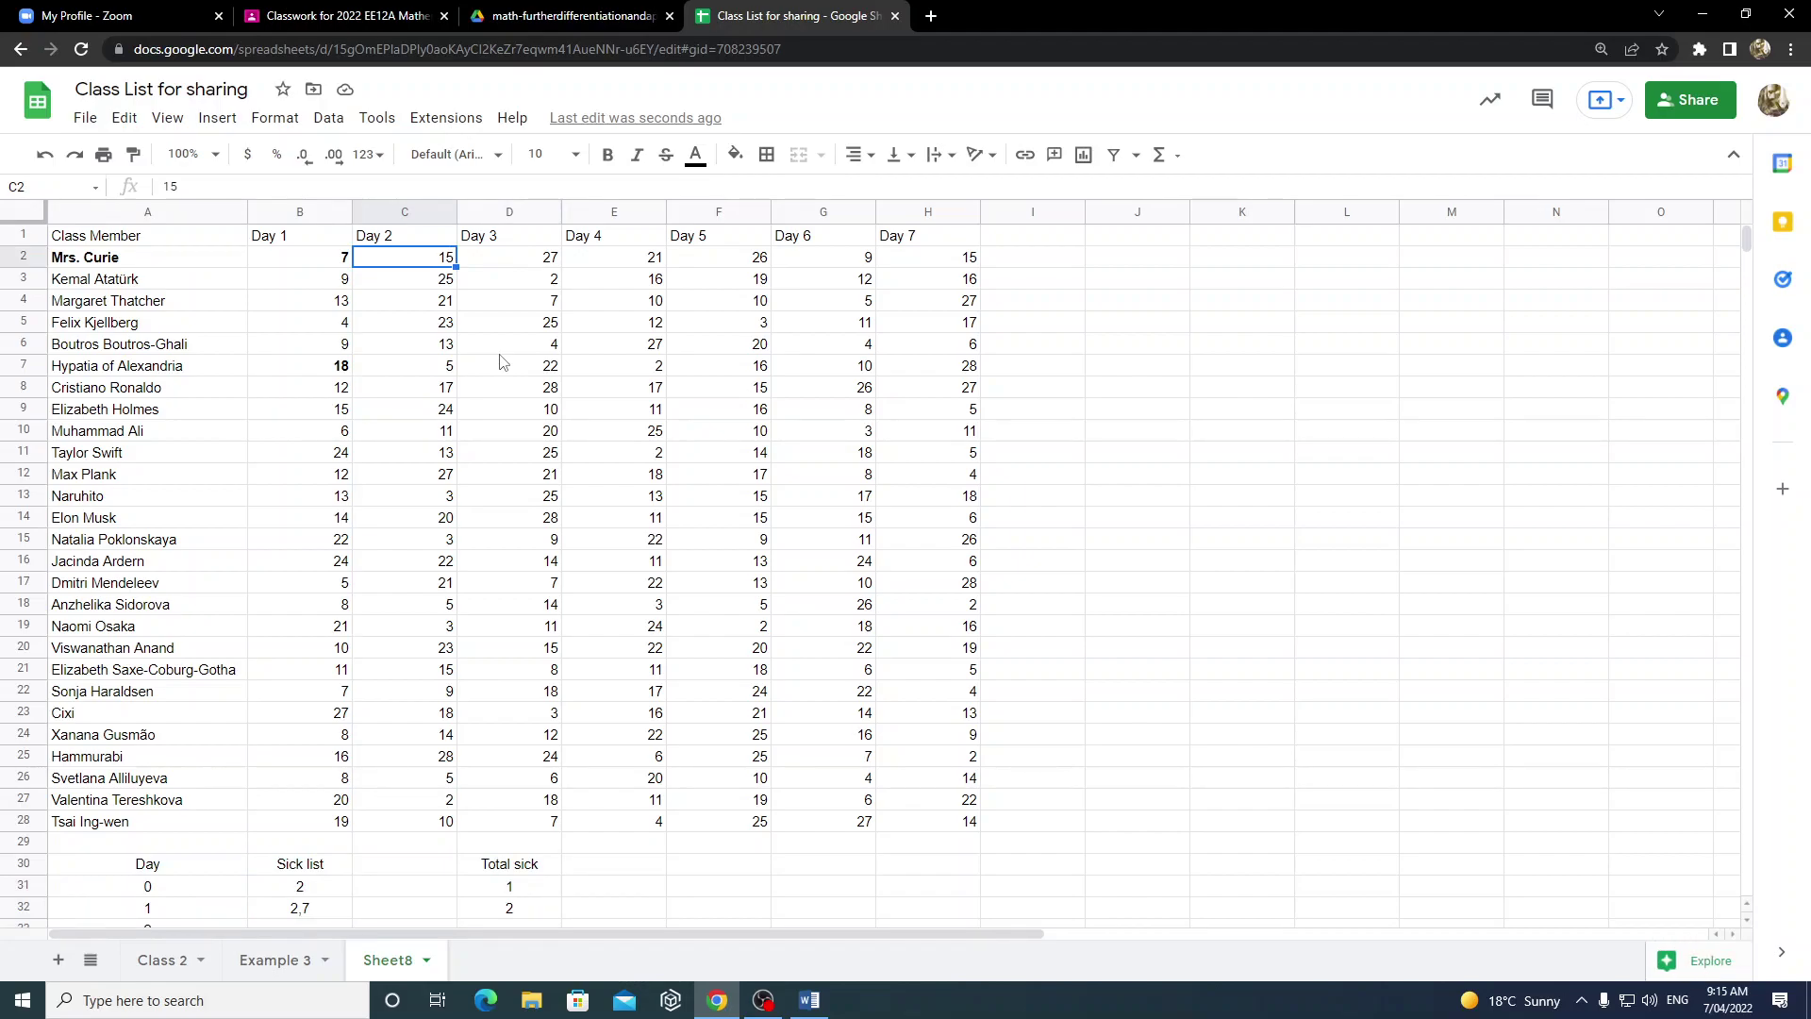
pyautogui.press('Down')
pyautogui.press('Down')
pyautogui.press('Down')
pyautogui.press('Down')
pyautogui.press('Down')
pyautogui.press('Down')
pyautogui.press('Down')
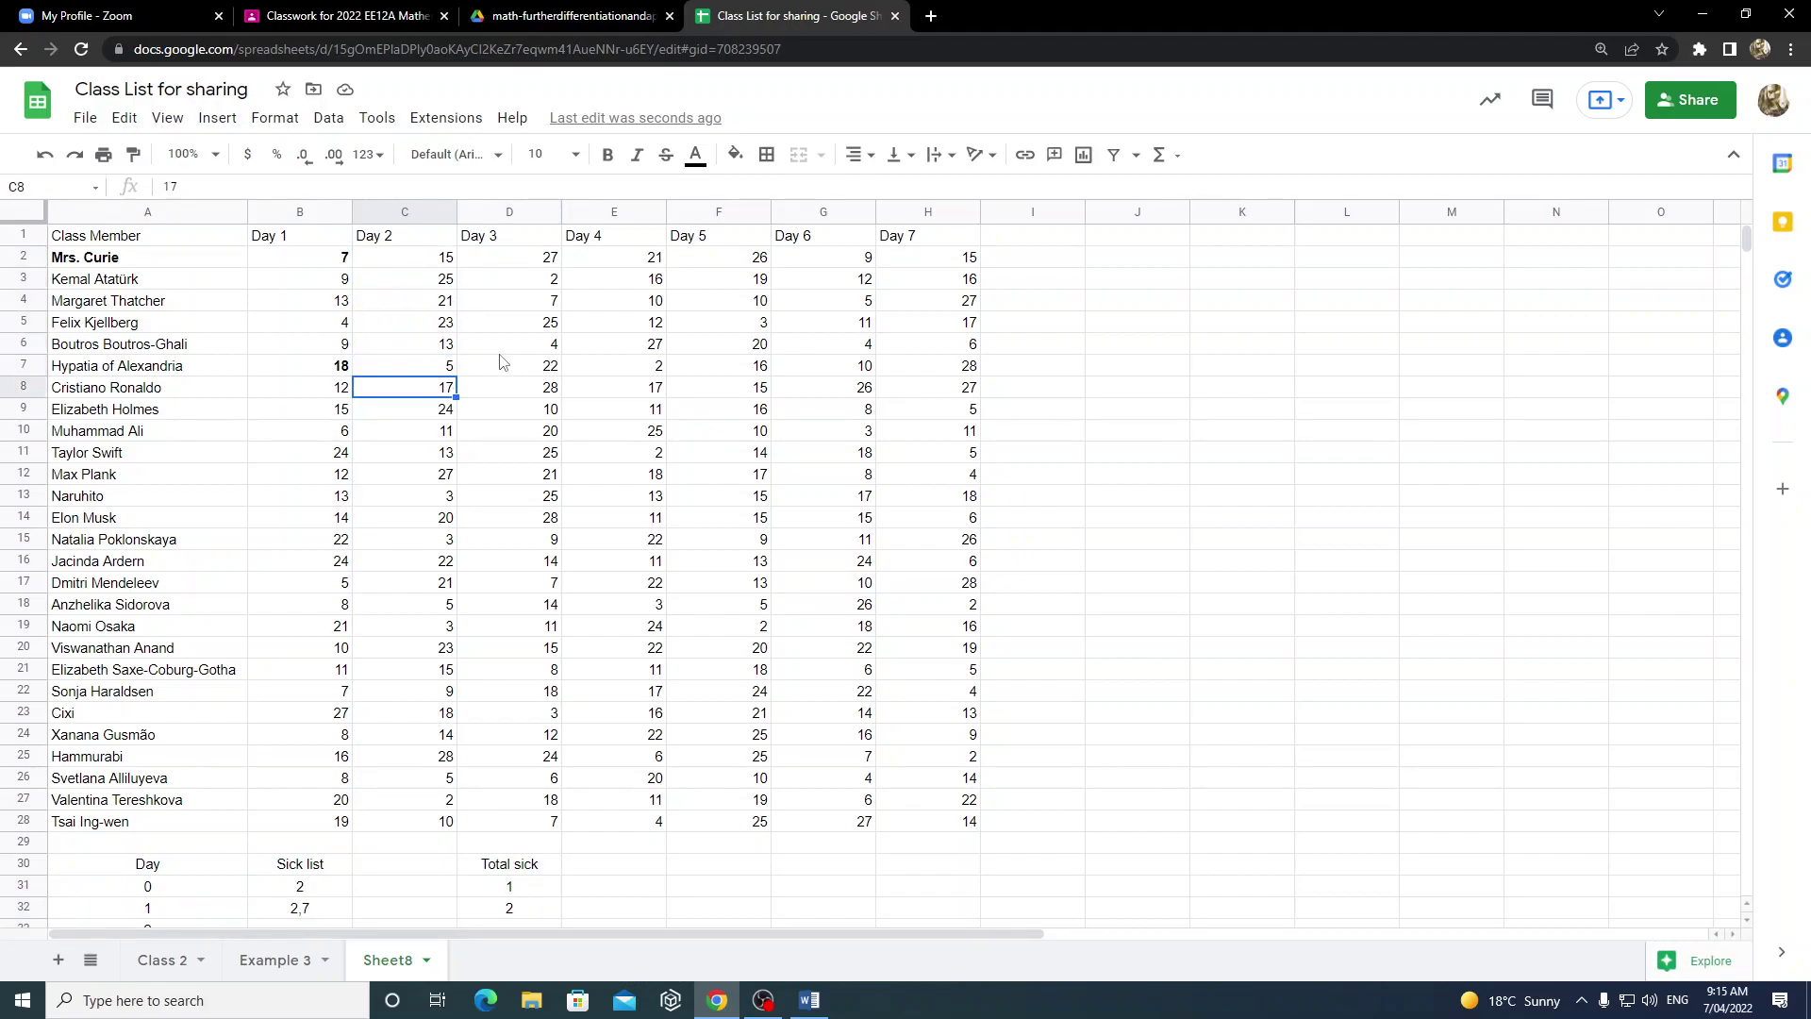
pyautogui.press('Up')
pyautogui.press('Up')
pyautogui.press('Up')
pyautogui.press('Up')
pyautogui.press('Up')
pyautogui.press('Up')
pyautogui.press('Up')
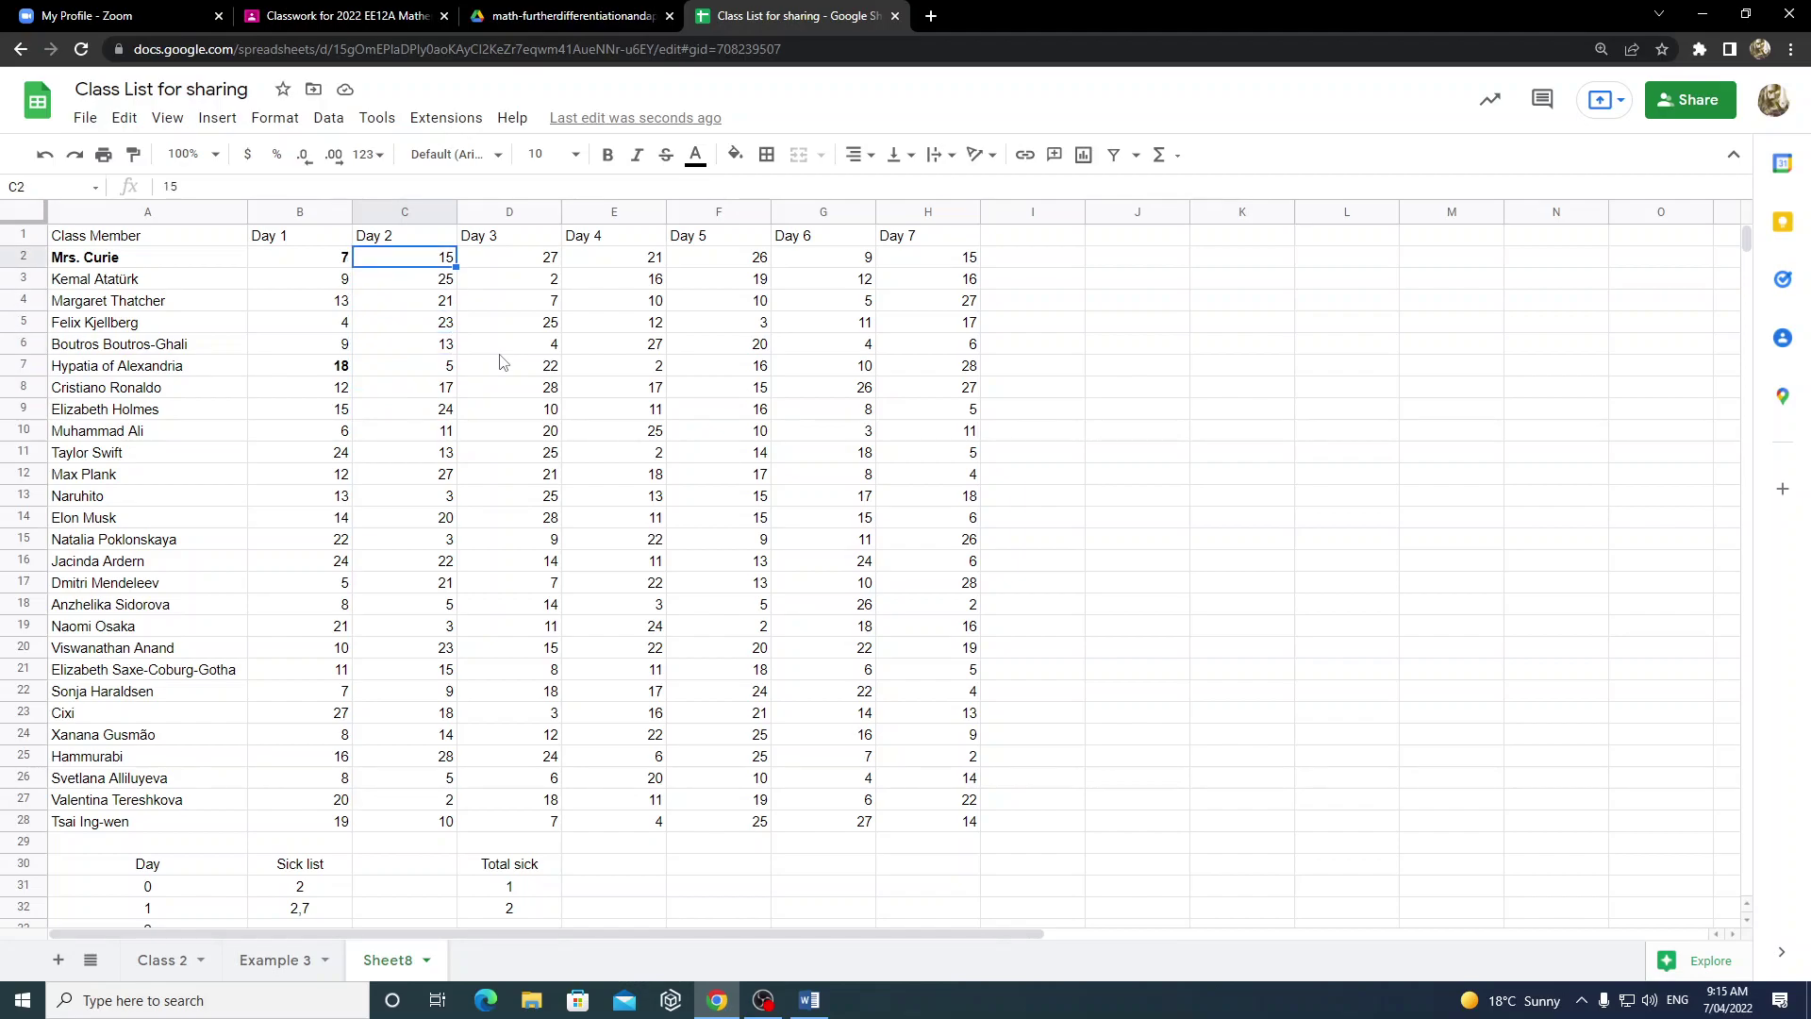
pyautogui.hotkey('ctrl', 'b')
# - Bold the Day 2 contact value of the other sick member in C7
pyautogui.press('Down')
pyautogui.press('Down')
pyautogui.press('Down')
pyautogui.press('Down')
pyautogui.press('Down')
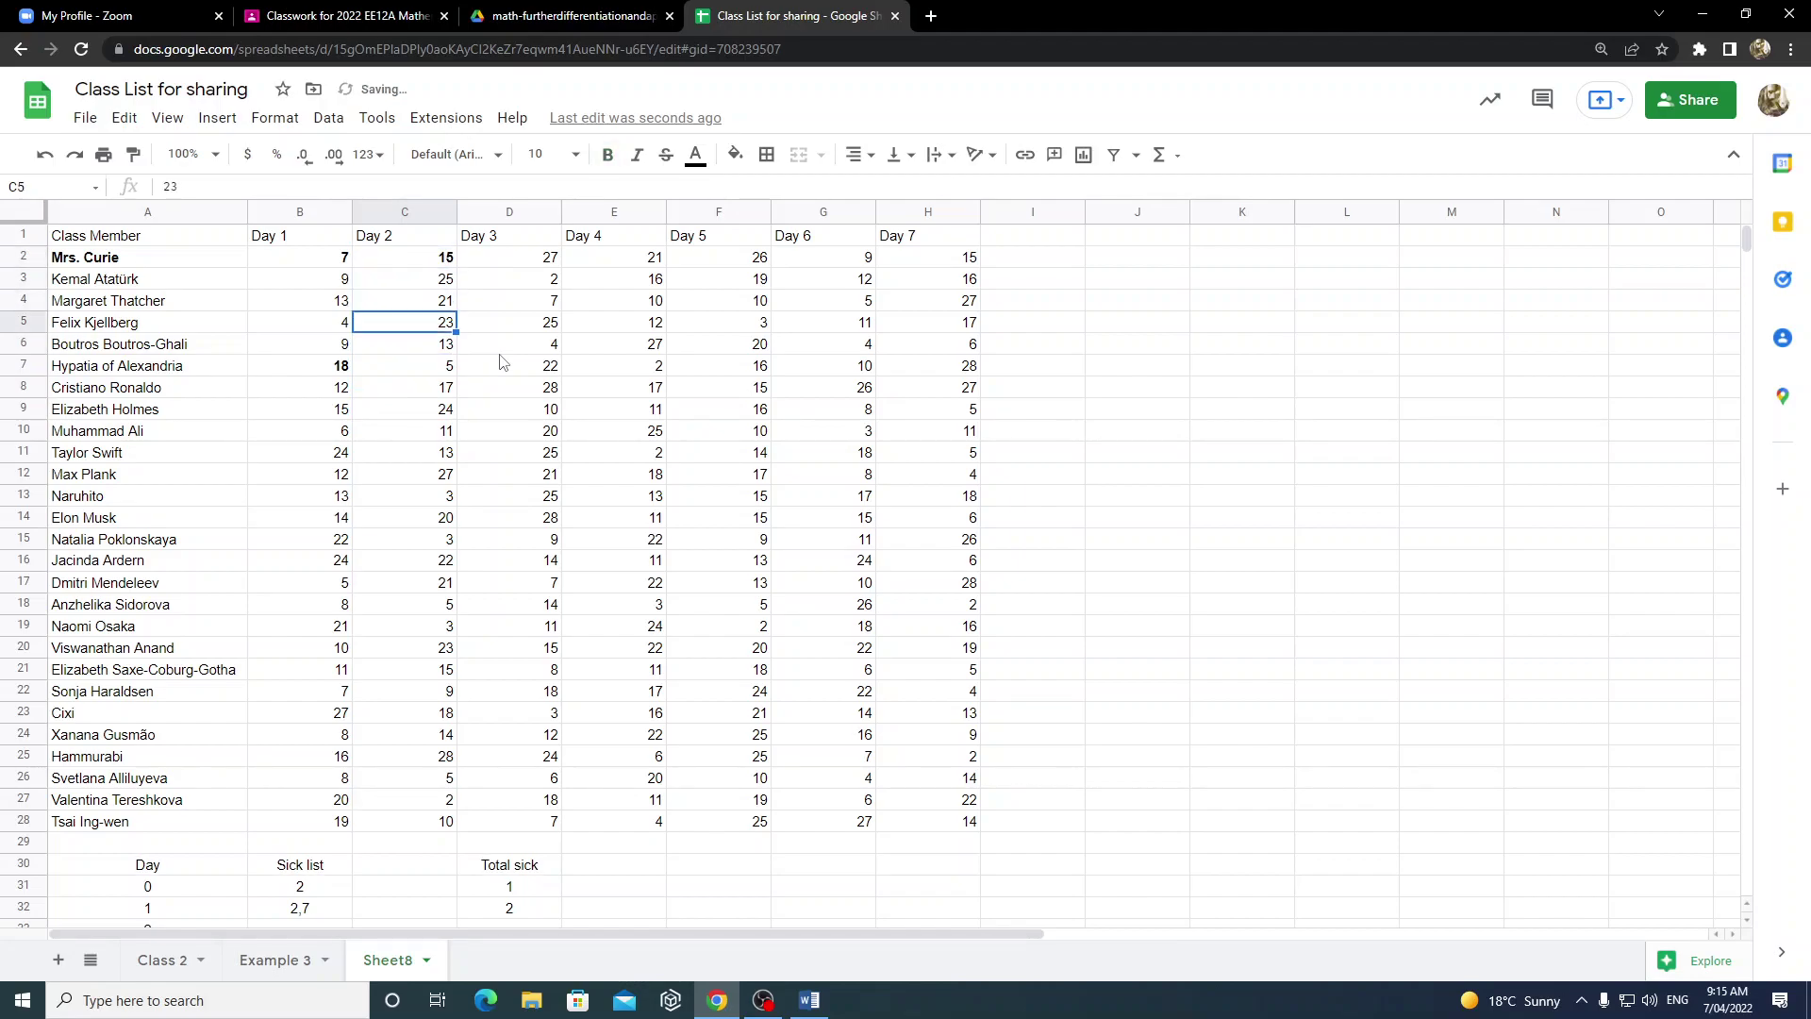
pyautogui.hotkey('ctrl', 'b')
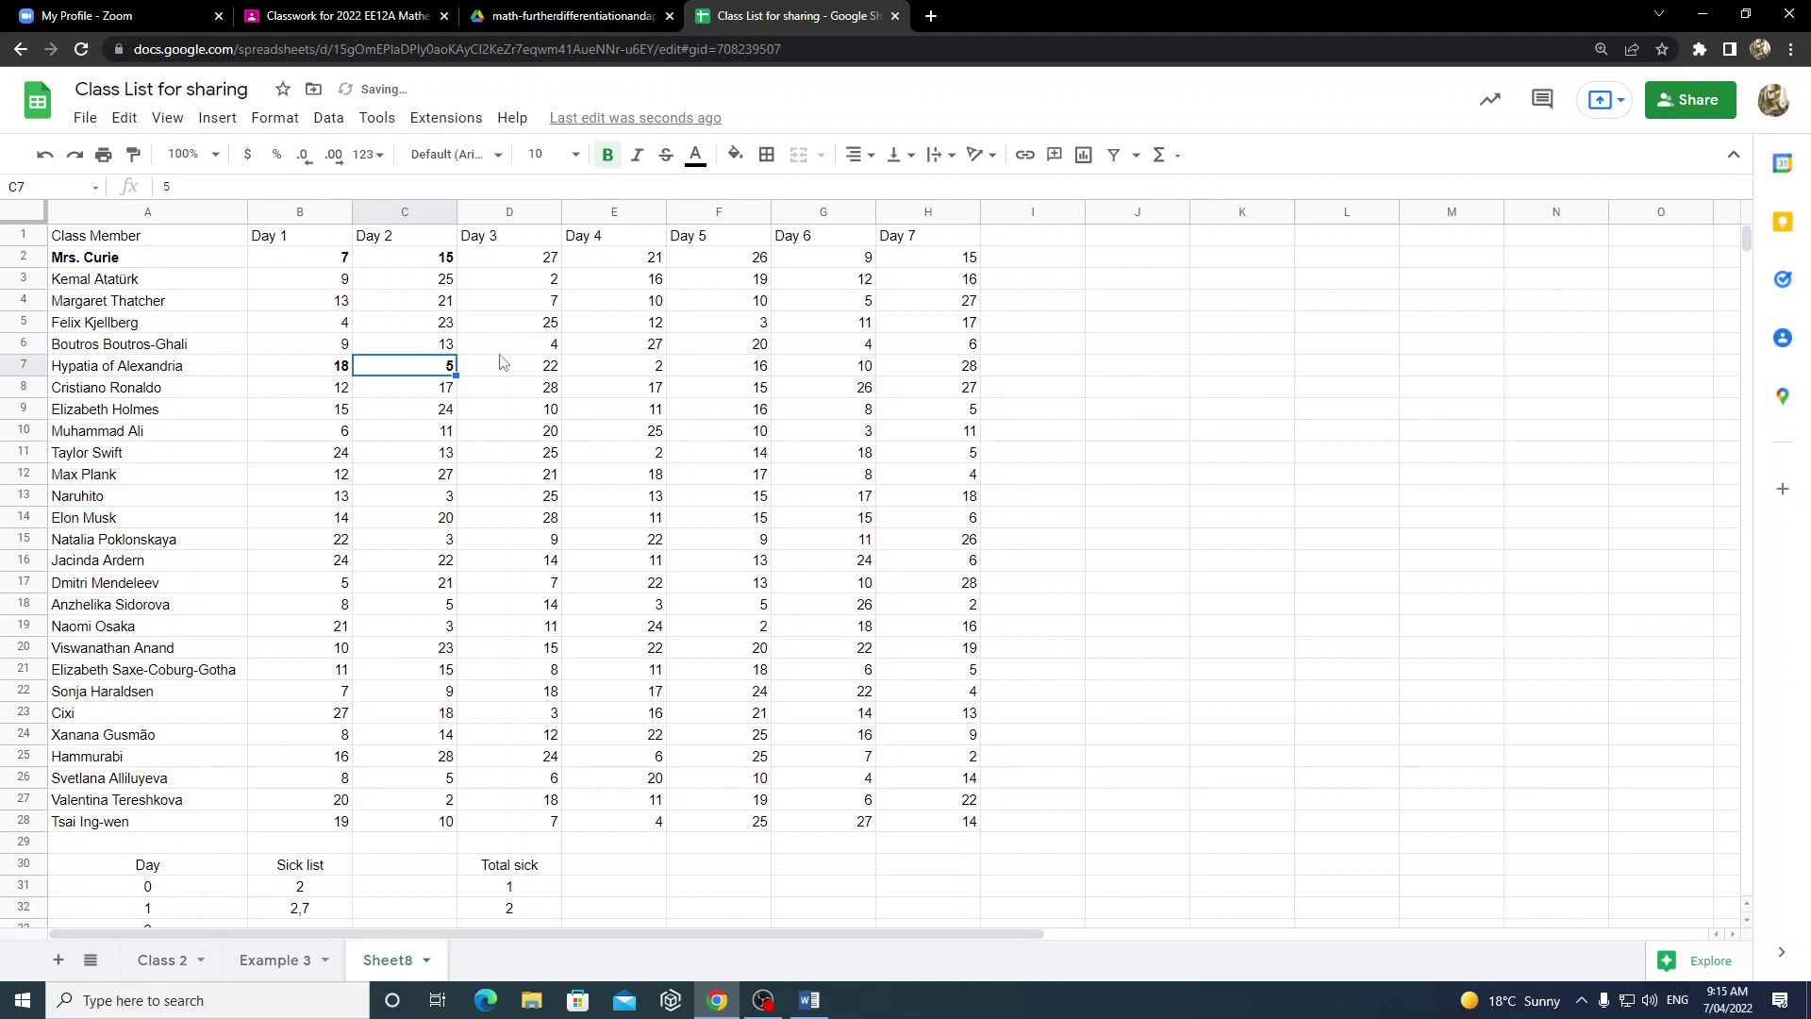
# - Find class member 15 in the Day 2 column and bold the value in C15
pyautogui.press('Up')
pyautogui.press('Up')
pyautogui.press('Up')
pyautogui.press('Up')
pyautogui.press('Up')
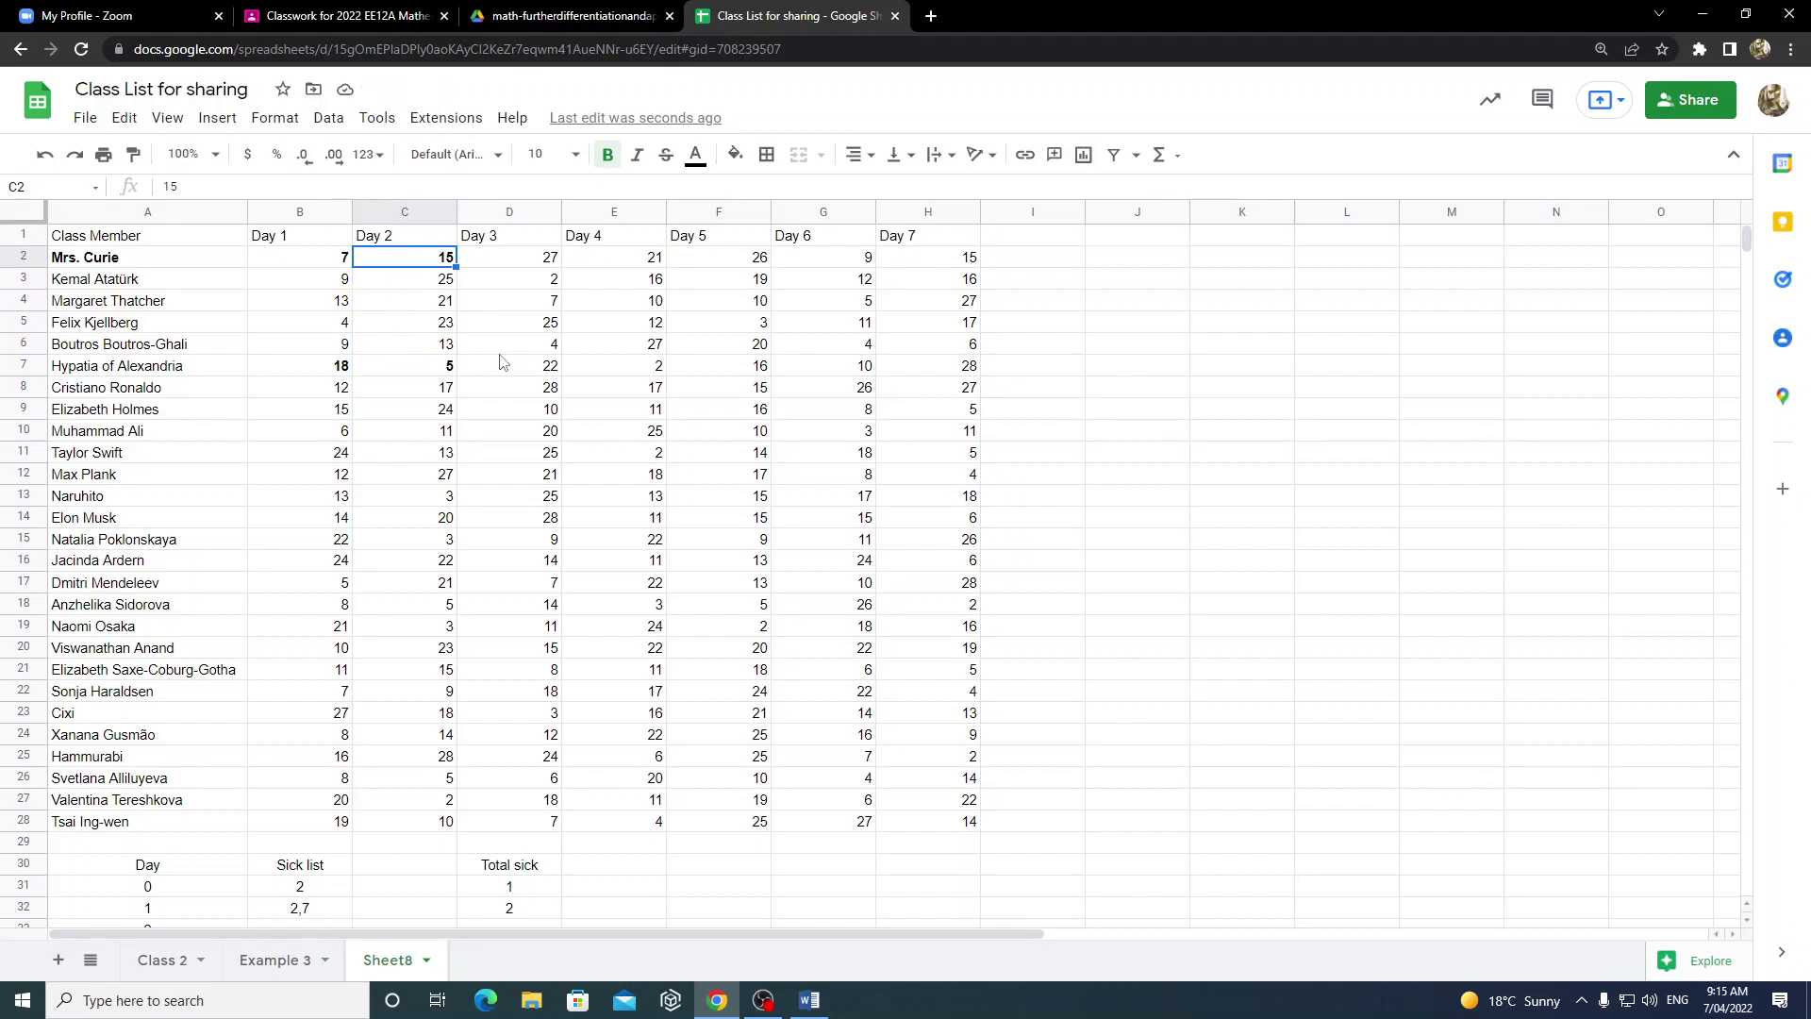
pyautogui.press('Down')
pyautogui.press('Down')
pyautogui.press('Down')
pyautogui.press('Down')
pyautogui.press('Down')
pyautogui.press('Down')
pyautogui.press('Down')
pyautogui.press('Down')
pyautogui.press('Down')
pyautogui.press('Down')
pyautogui.press('Down')
pyautogui.press('Down')
pyautogui.press('Down')
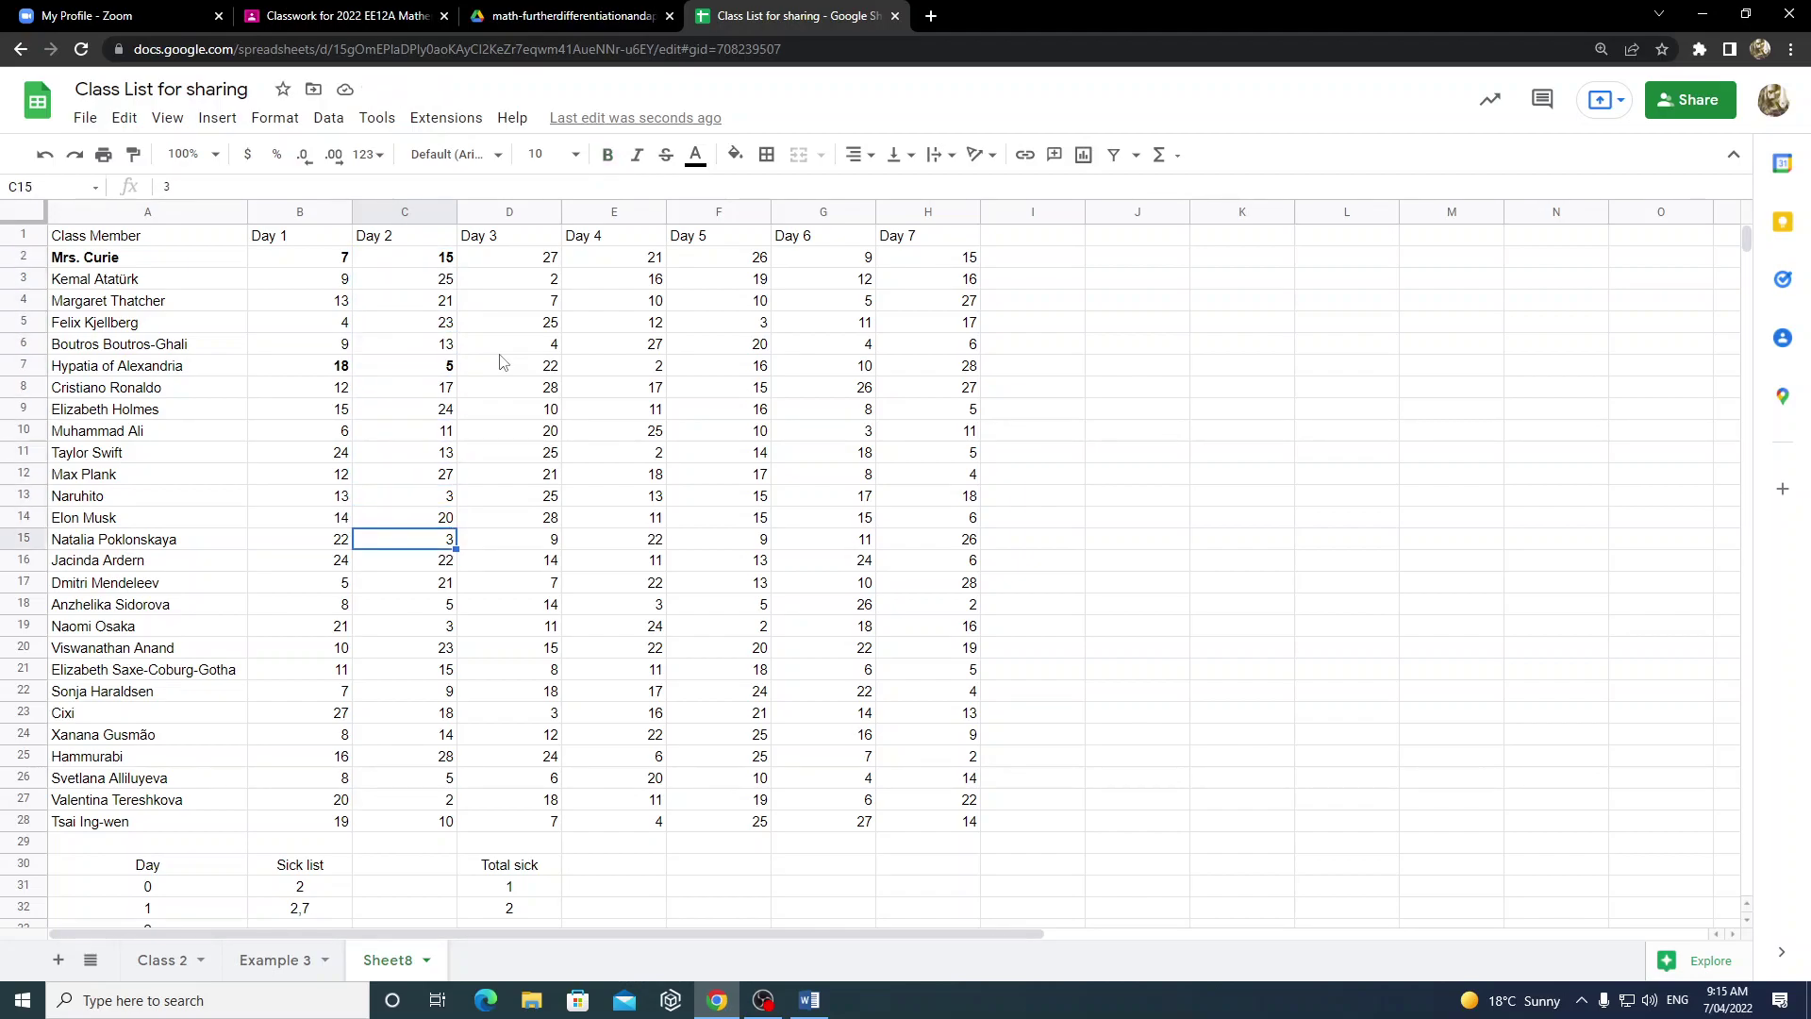
pyautogui.hotkey('ctrl', 'b')
# - Bold the Day 2 value of class member 5 in C5
pyautogui.press('Up')
pyautogui.press('Up')
pyautogui.press('Up')
pyautogui.press('Up')
pyautogui.press('Up')
pyautogui.press('Up')
pyautogui.press('Up')
pyautogui.press('Up')
pyautogui.press('Up')
pyautogui.press('Up')
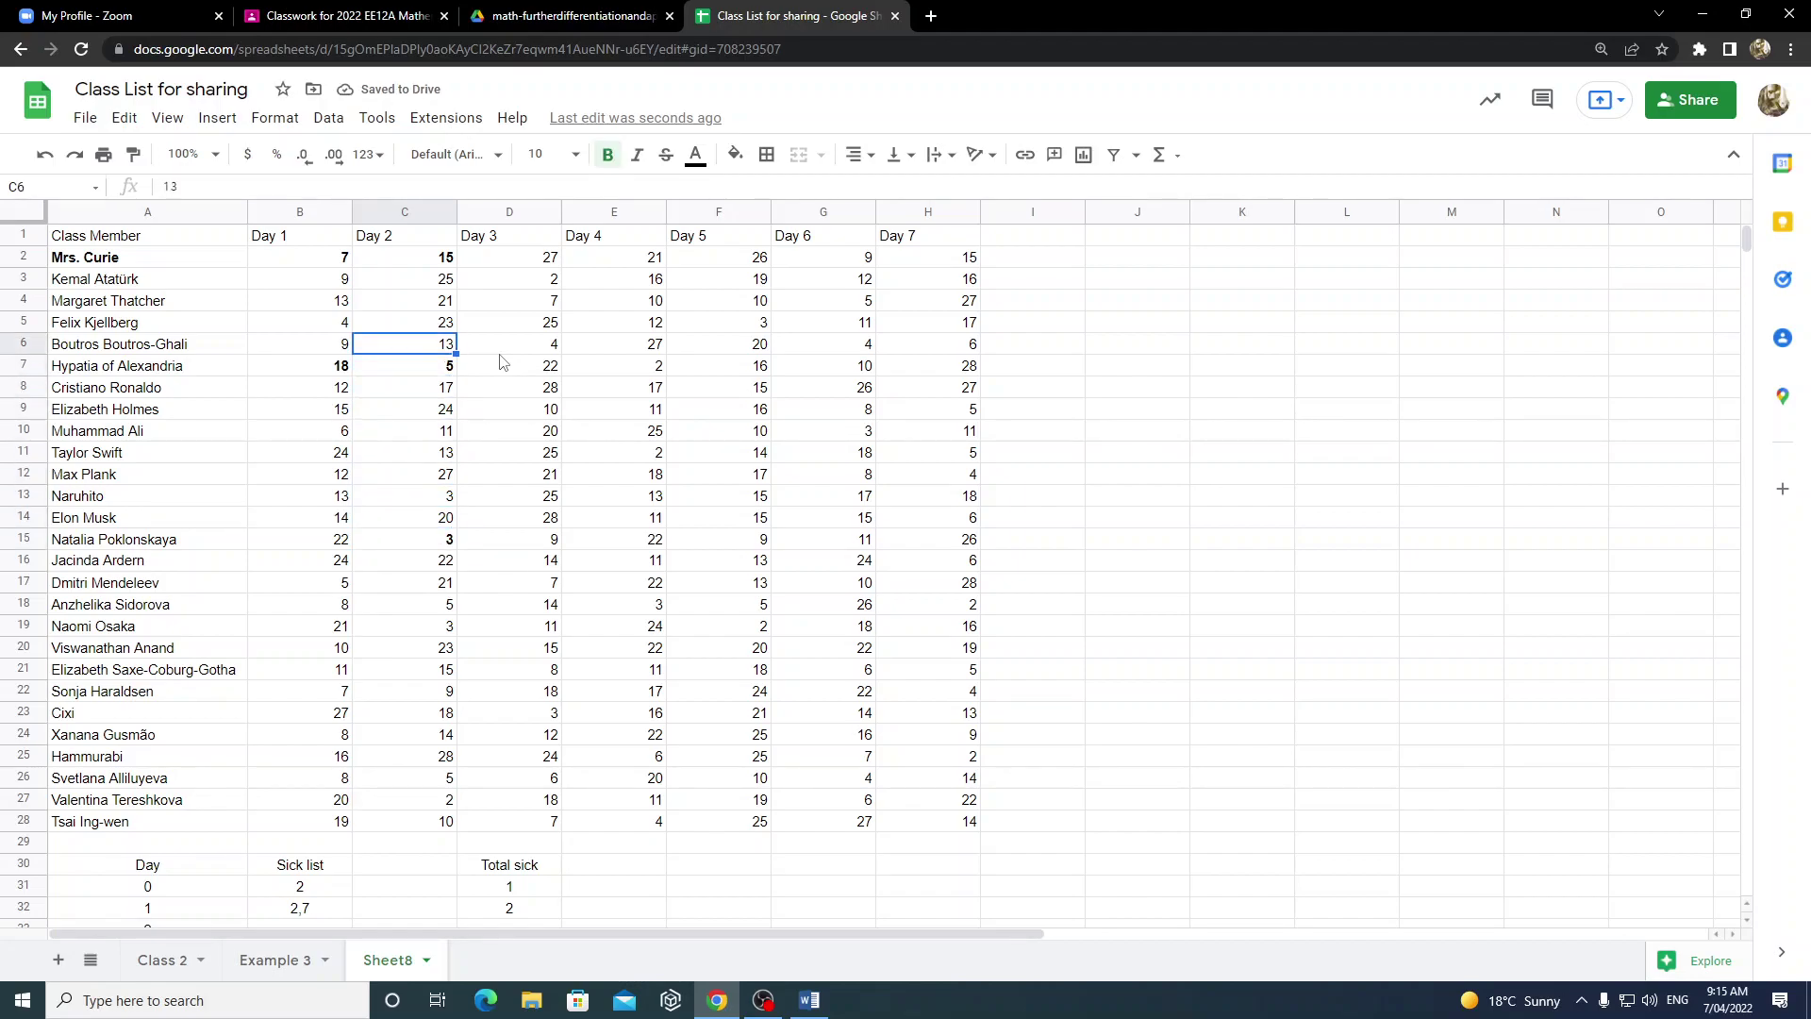
pyautogui.hotkey('ctrl', 'b')
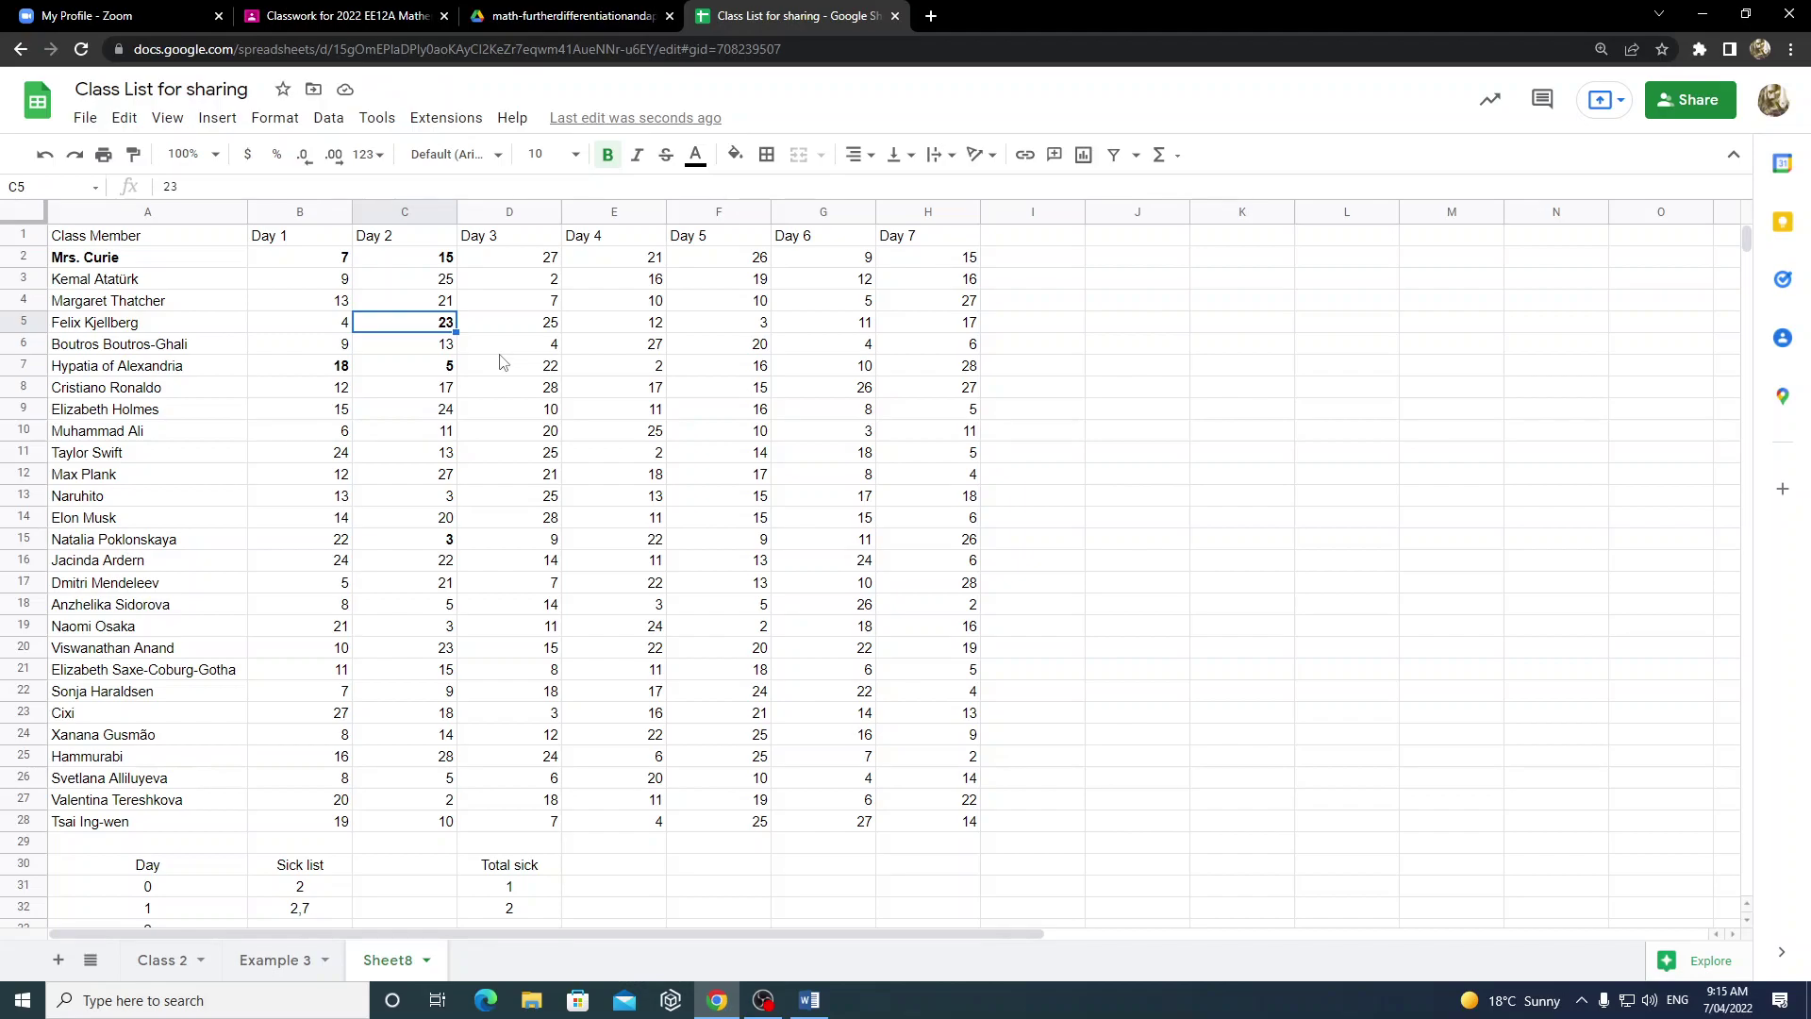
# - Search the Day 2 column down from C3 for a contact with sick member 2 and bold the value in C27
pyautogui.press('Up')
pyautogui.press('Up')
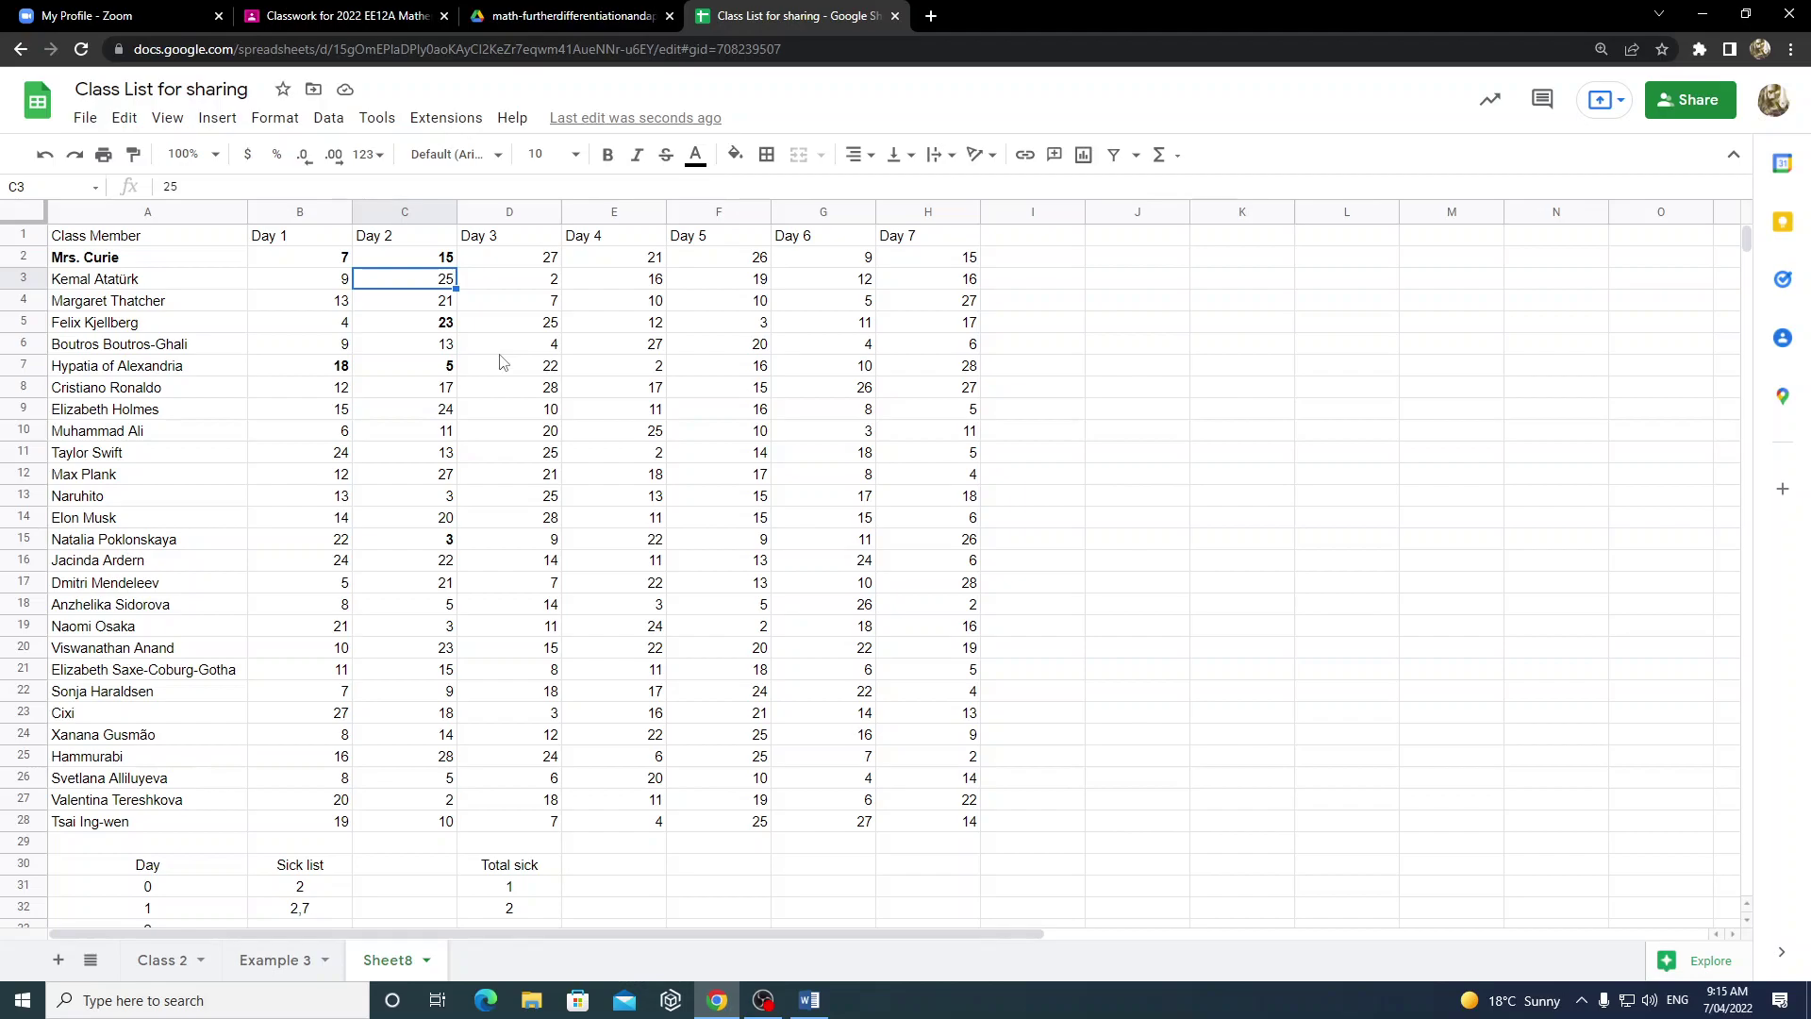
pyautogui.press('Down')
pyautogui.press('Down')
pyautogui.press('Down')
pyautogui.press('Down')
pyautogui.press('Down')
pyautogui.press('Down')
pyautogui.press('Down')
pyautogui.press('Down')
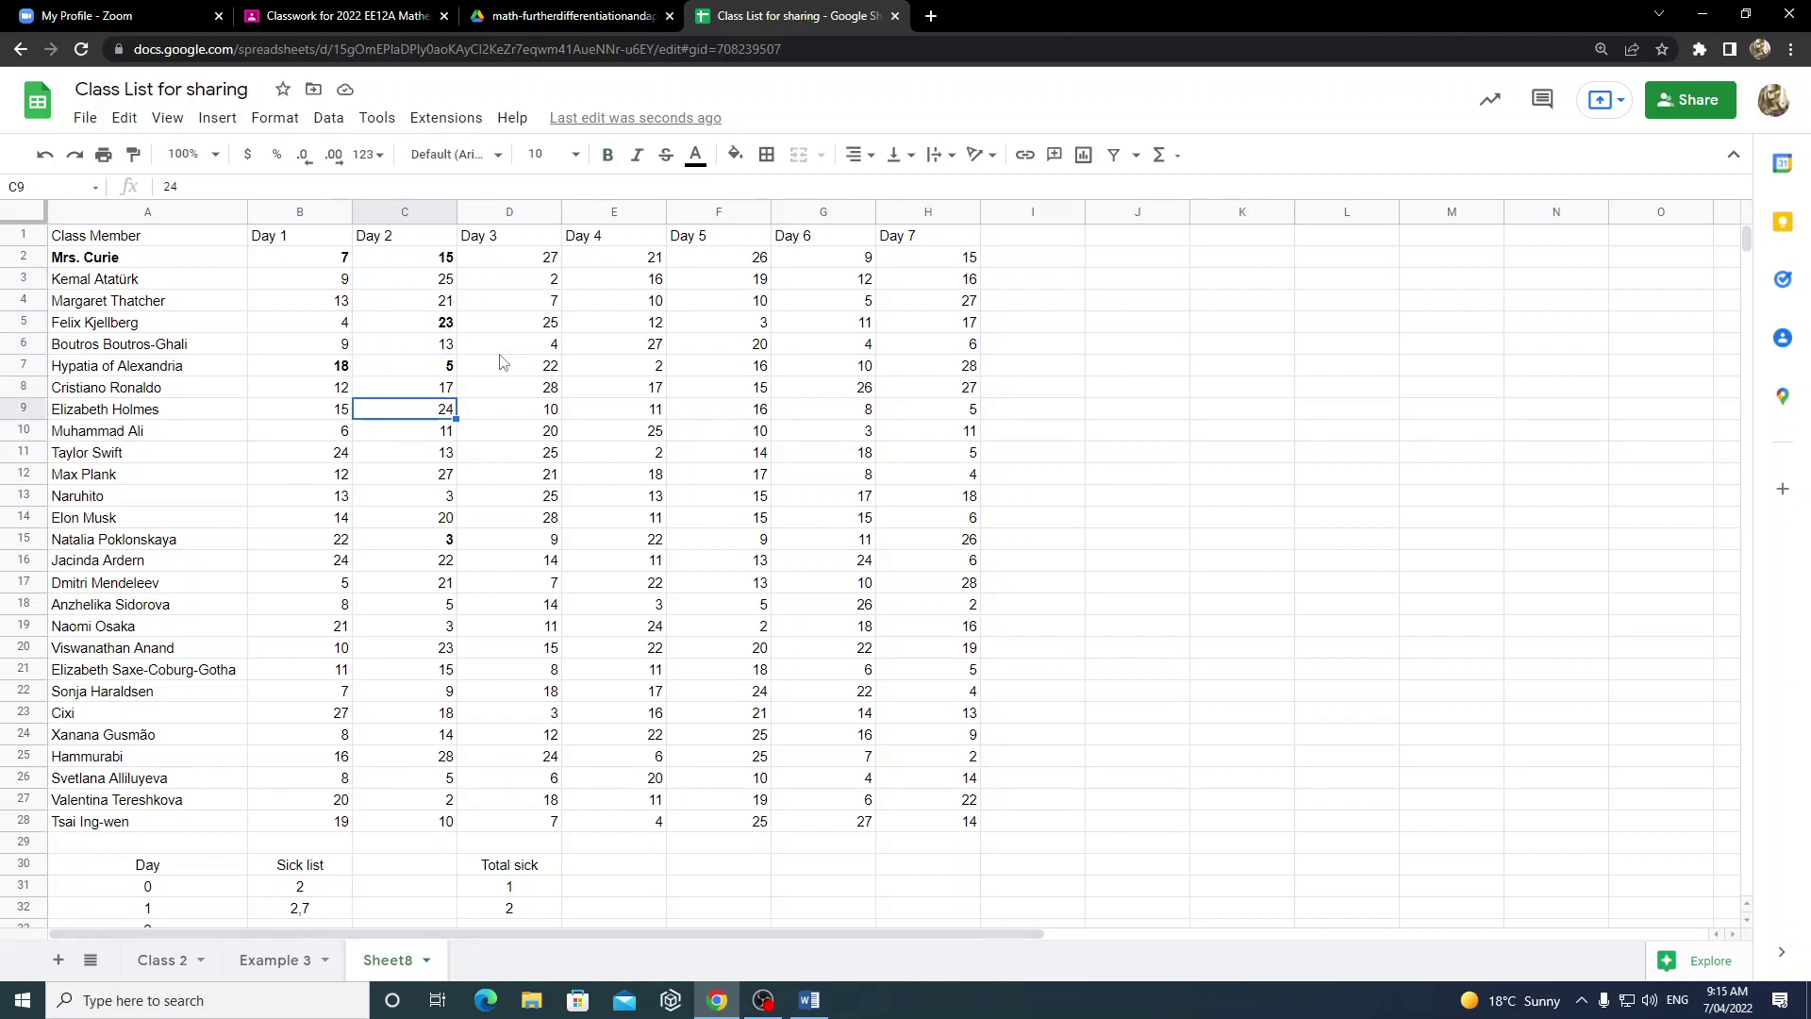
pyautogui.press('Down')
pyautogui.press('Down')
pyautogui.press('Down')
pyautogui.press('Down')
pyautogui.press('Down')
pyautogui.press('Down')
pyautogui.press('Down')
pyautogui.press('Down')
pyautogui.press('Down')
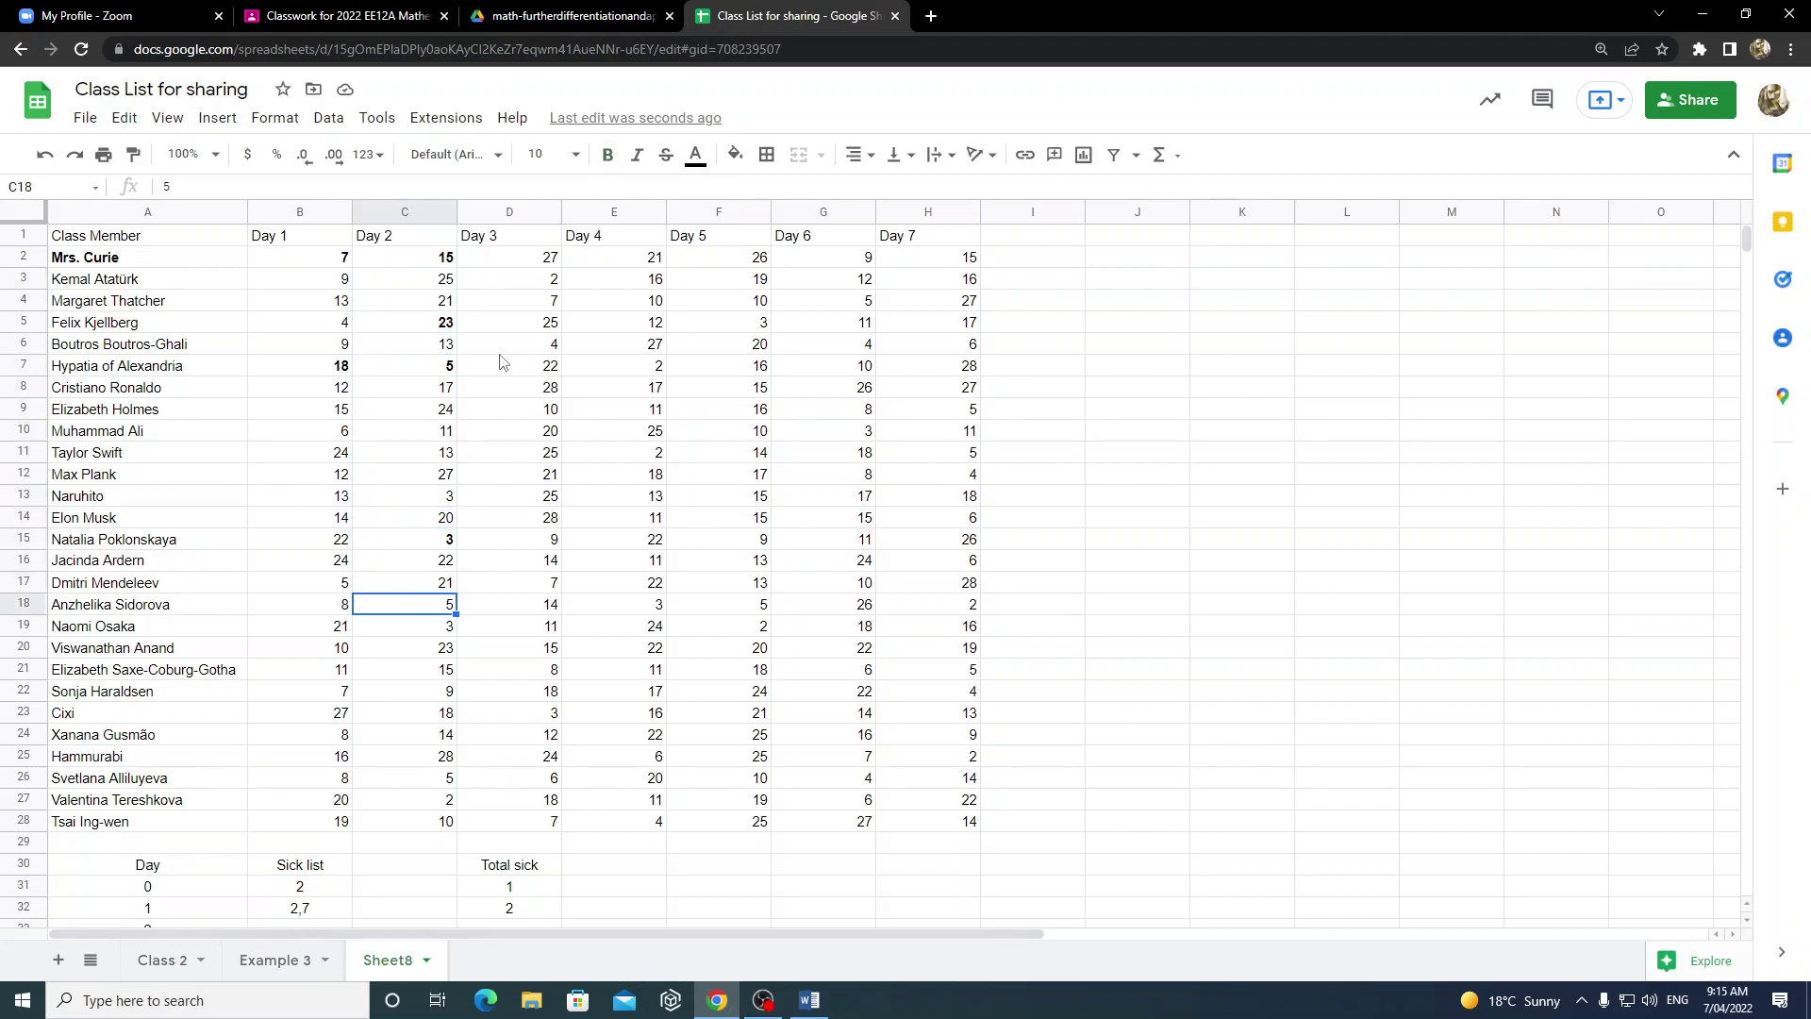
pyautogui.press('Down')
pyautogui.press('Down')
pyautogui.press('Down')
pyautogui.press('Down')
pyautogui.press('Down')
pyautogui.press('Down')
pyautogui.press('Down')
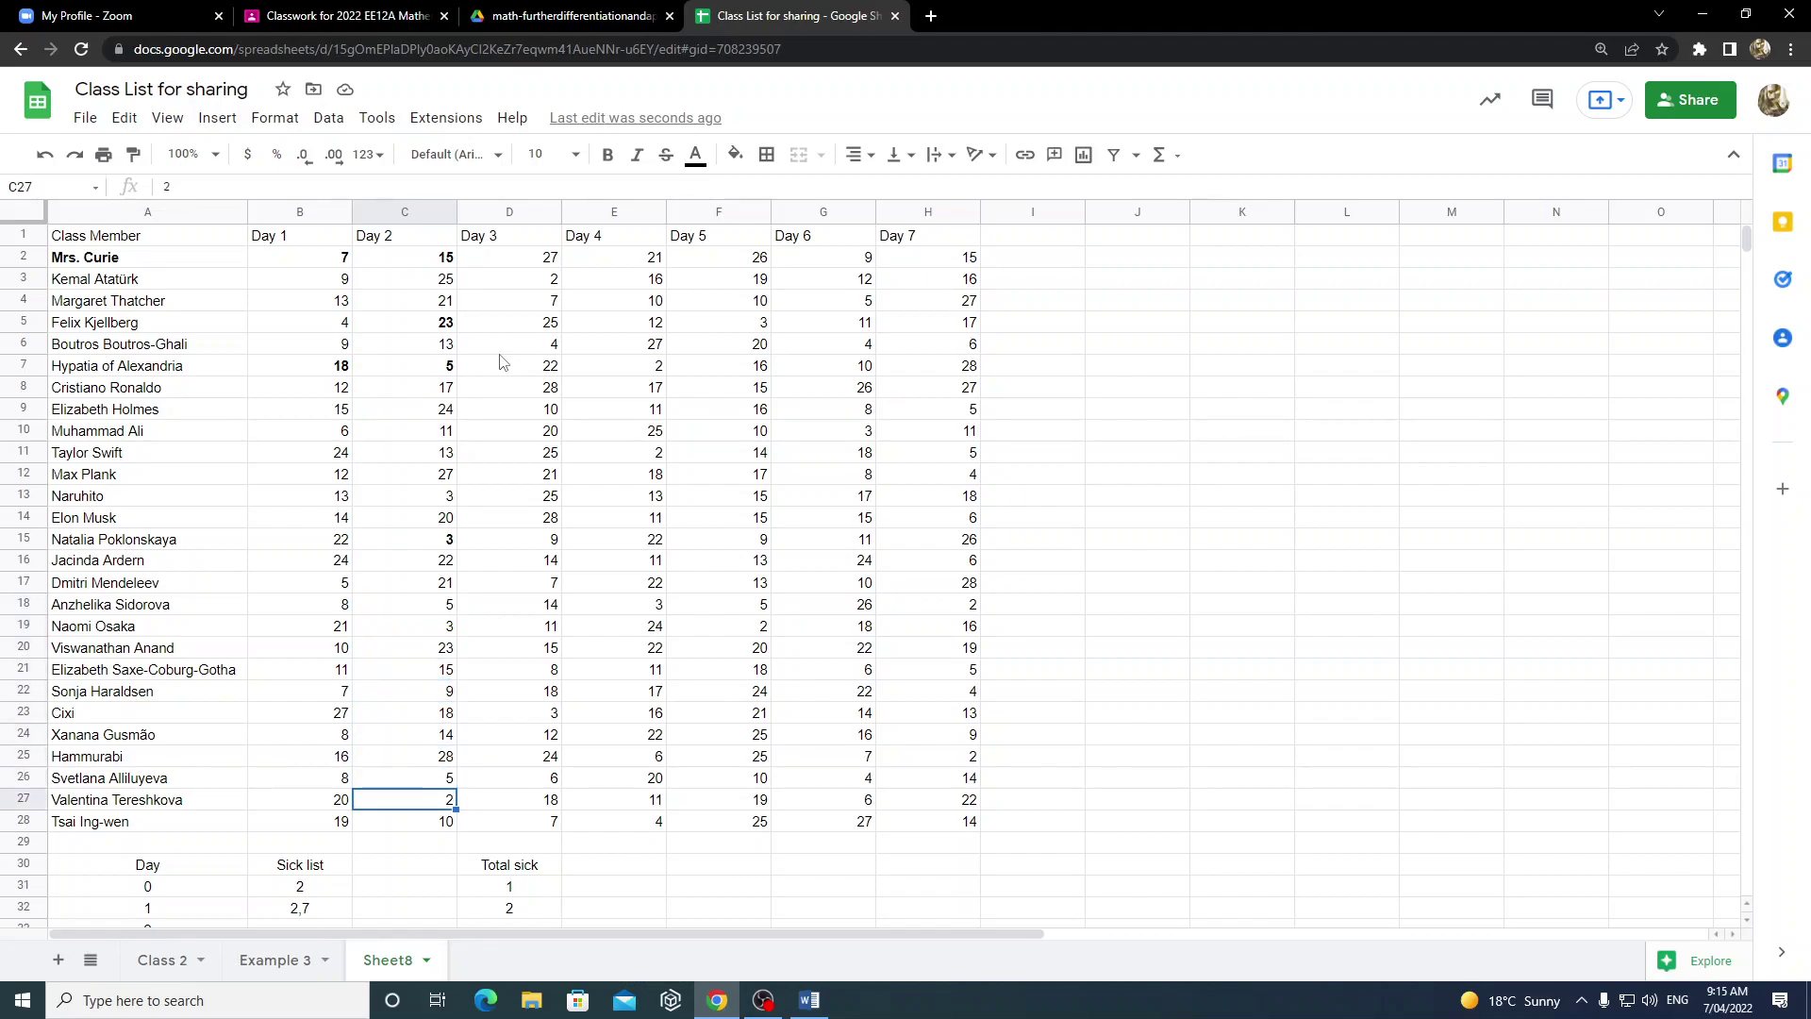
pyautogui.hotkey('ctrl', 'b')
# - Recheck the Day 2 column upward from row 26 for missed contacts, including the values in C7 and C5
pyautogui.press('Up')
pyautogui.press('Up')
pyautogui.press('Up')
pyautogui.press('Up')
pyautogui.press('Up')
pyautogui.press('Up')
pyautogui.press('Up')
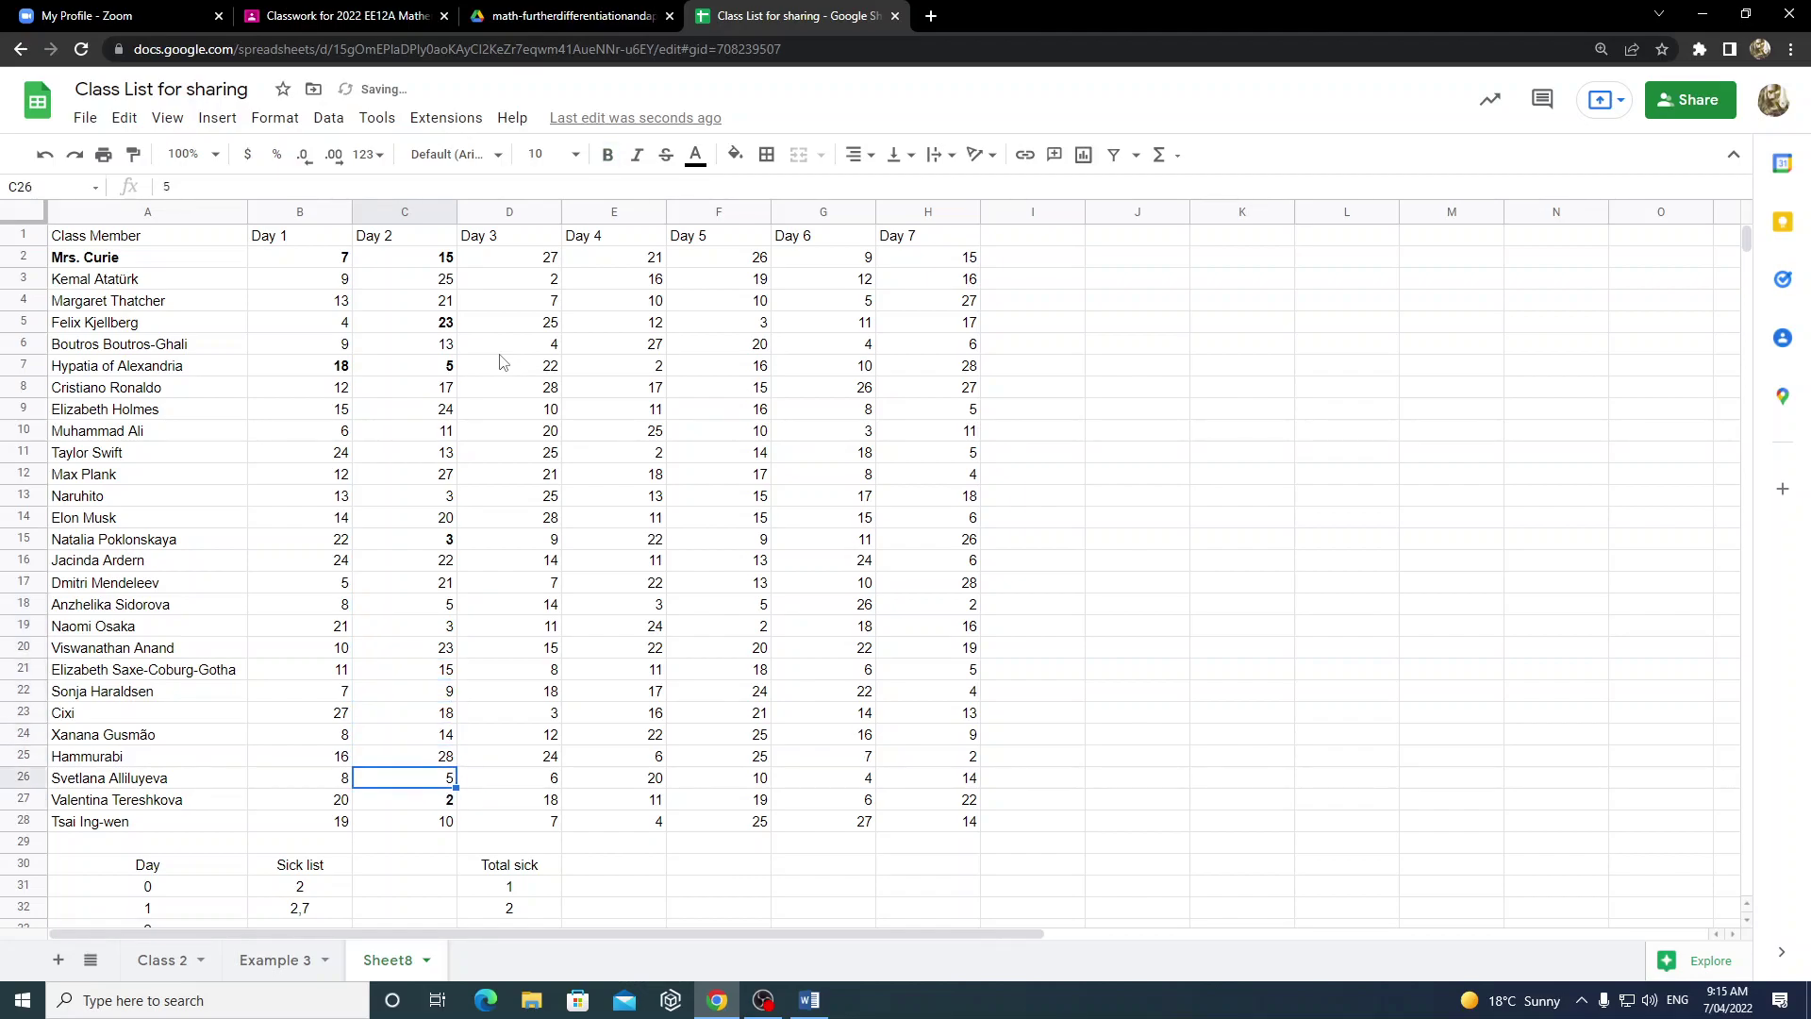
pyautogui.press('Up')
pyautogui.press('Up')
pyautogui.press('Up')
pyautogui.press('Up')
pyautogui.press('Up')
pyautogui.press('Up')
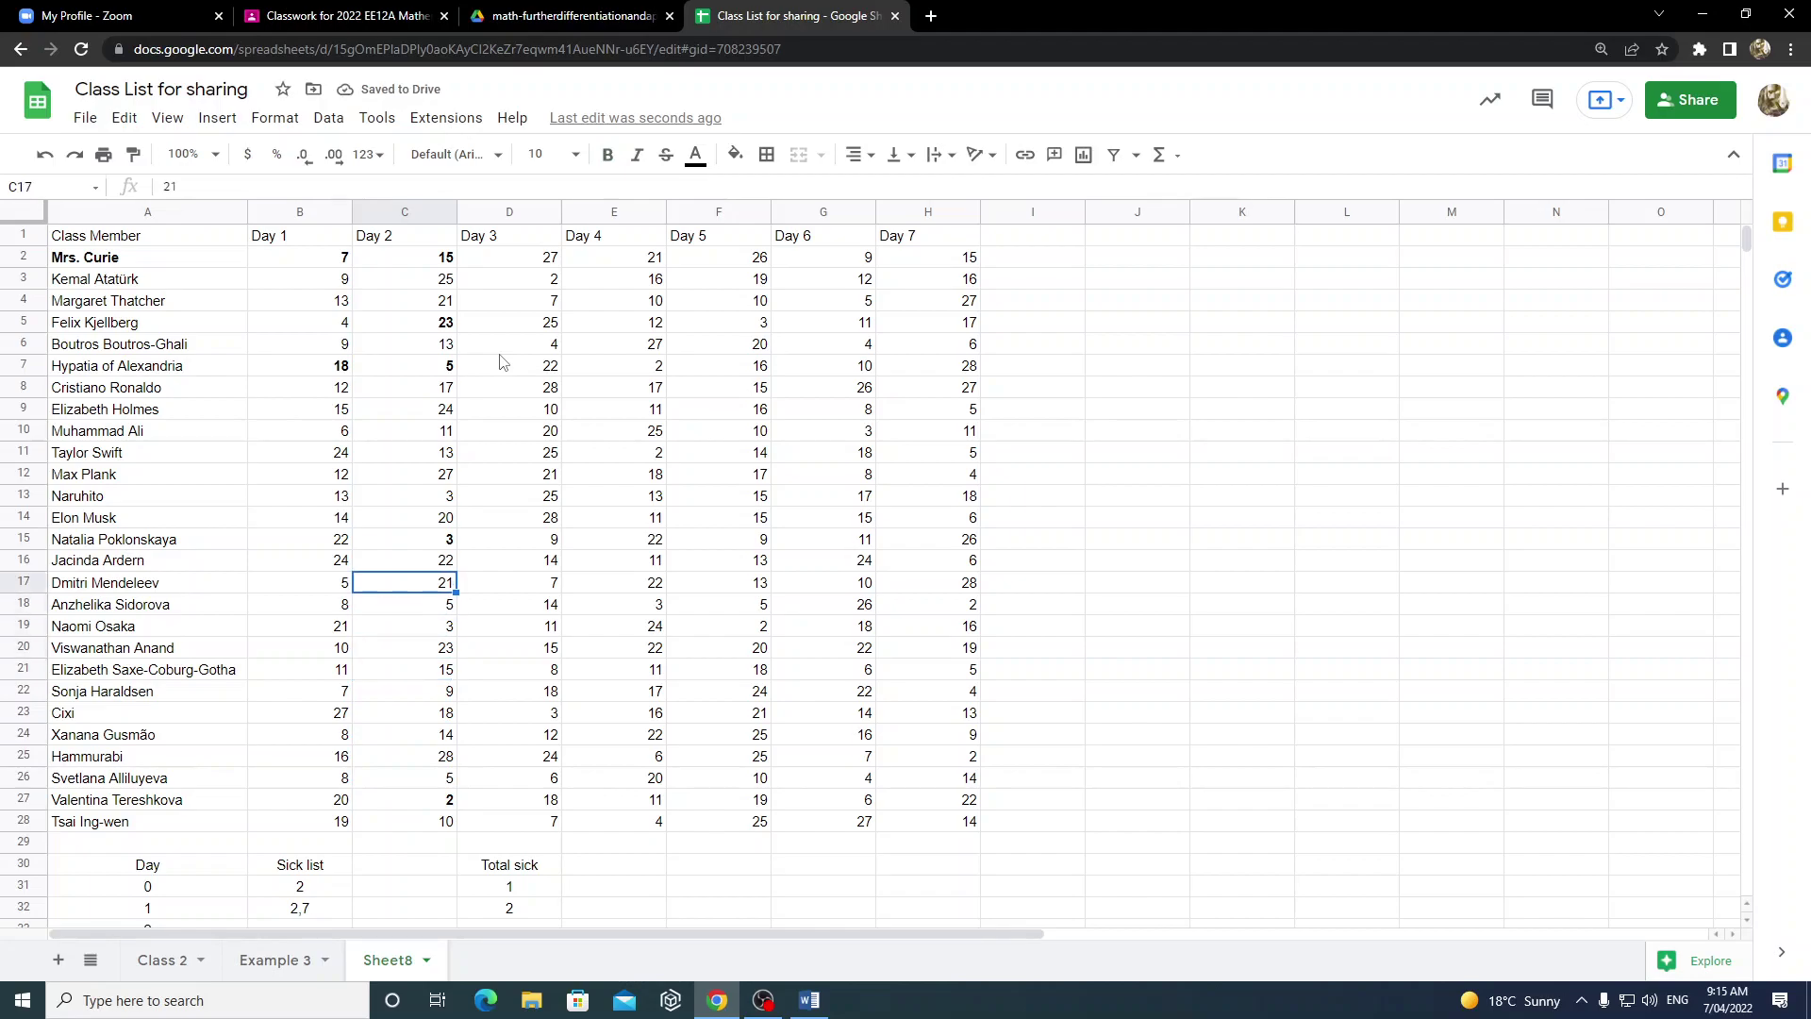
pyautogui.press('Up')
pyautogui.press('Up')
pyautogui.press('Up')
pyautogui.press('Up')
pyautogui.press('Up')
pyautogui.press('Up')
pyautogui.press('Up')
pyautogui.press('Up')
pyautogui.press('Up')
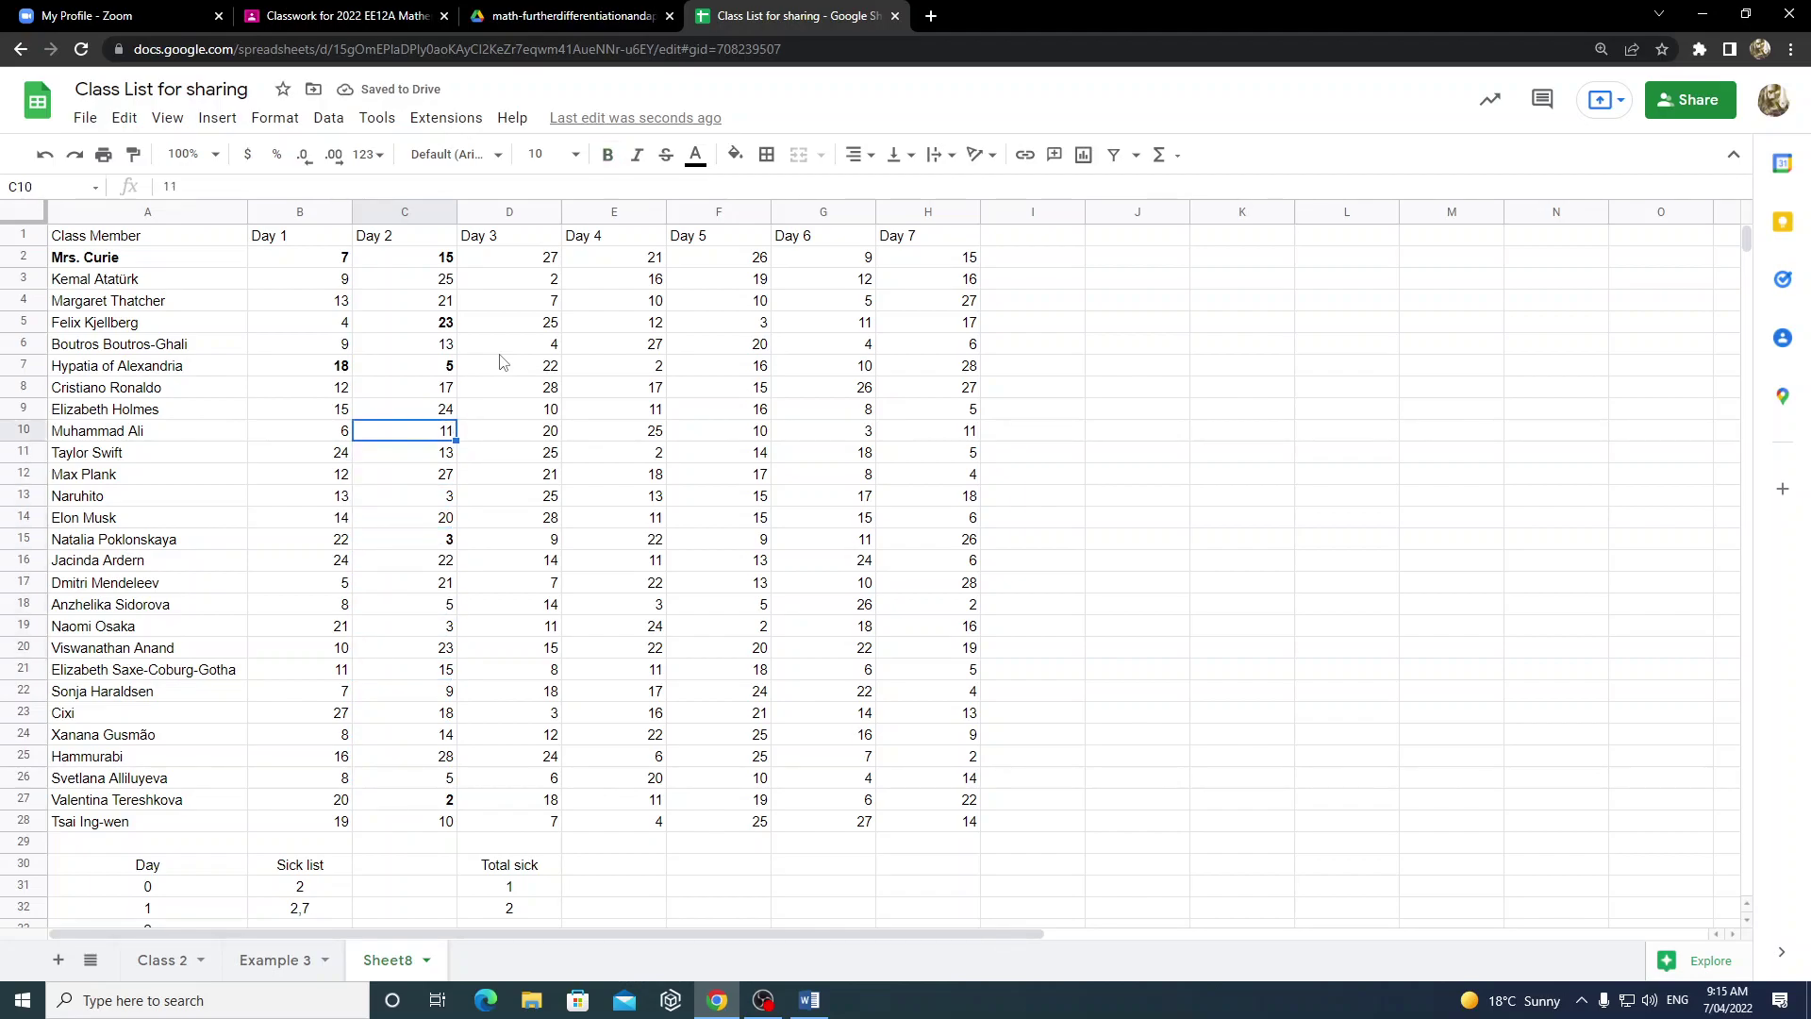
pyautogui.press('Down')
pyautogui.press('Down')
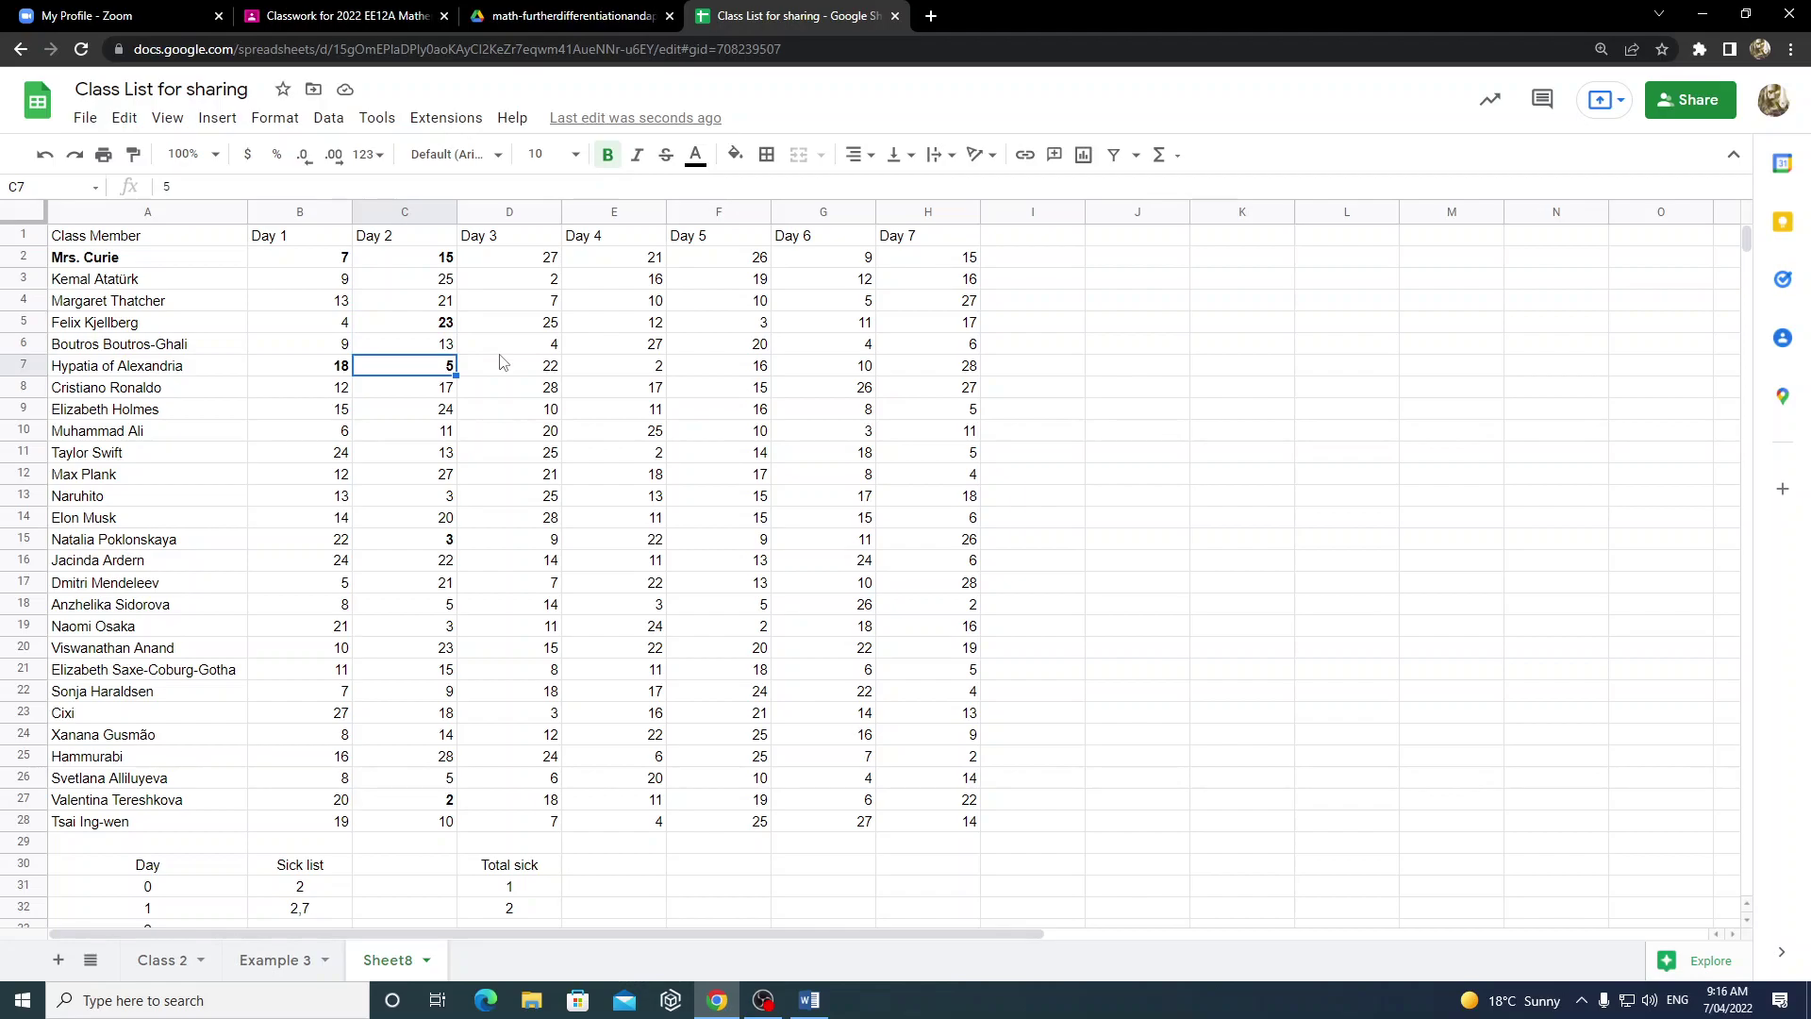
pyautogui.press('Left')
pyautogui.press('Right')
pyautogui.press('Up')
pyautogui.press('Up')
pyautogui.press('Down')
pyautogui.press('Down')
pyautogui.press('Up')
pyautogui.press('Up')
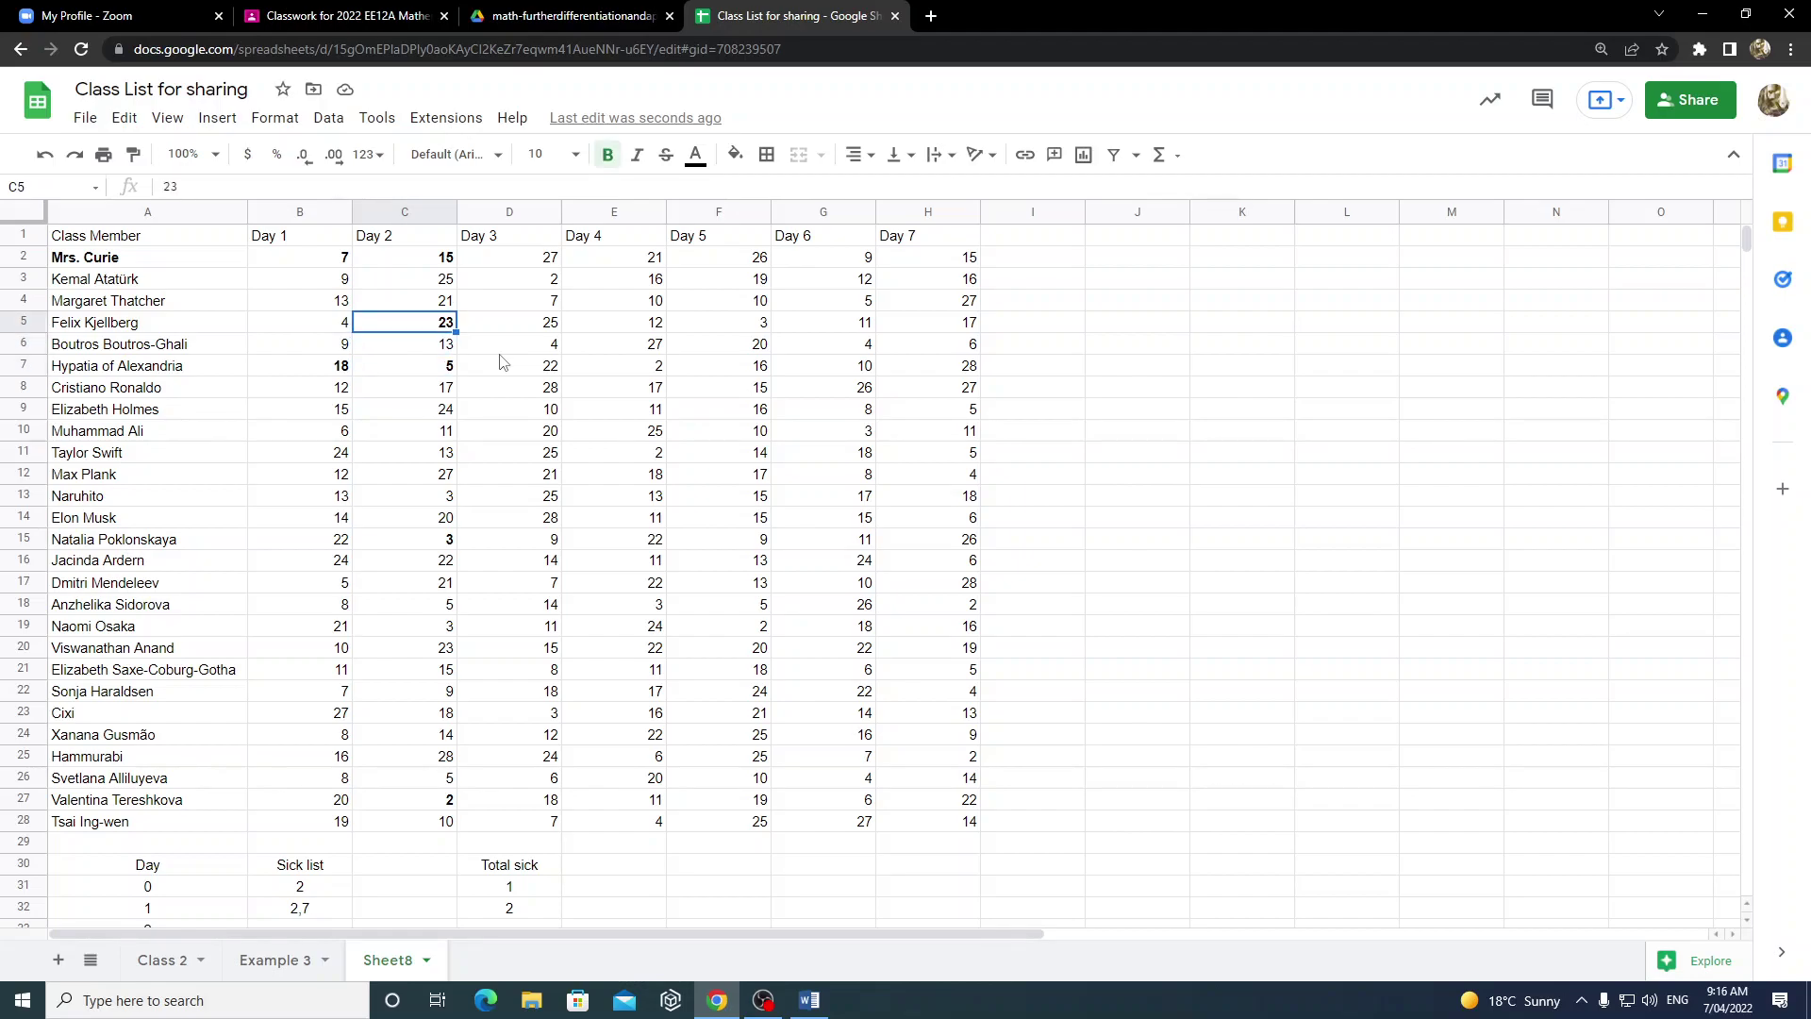
# - Record the Day 2 entries in the sick list table: 2,5,7,15,27 in B33 and a total sick of 5 in D33
pyautogui.press('Down')
pyautogui.press('Down')
pyautogui.press('Down')
pyautogui.press('Down')
pyautogui.press('Down')
pyautogui.press('Down')
pyautogui.press('Down')
pyautogui.press('Down')
pyautogui.press('Down')
pyautogui.press('Down')
pyautogui.press('Down')
pyautogui.press('Down')
pyautogui.press('Down')
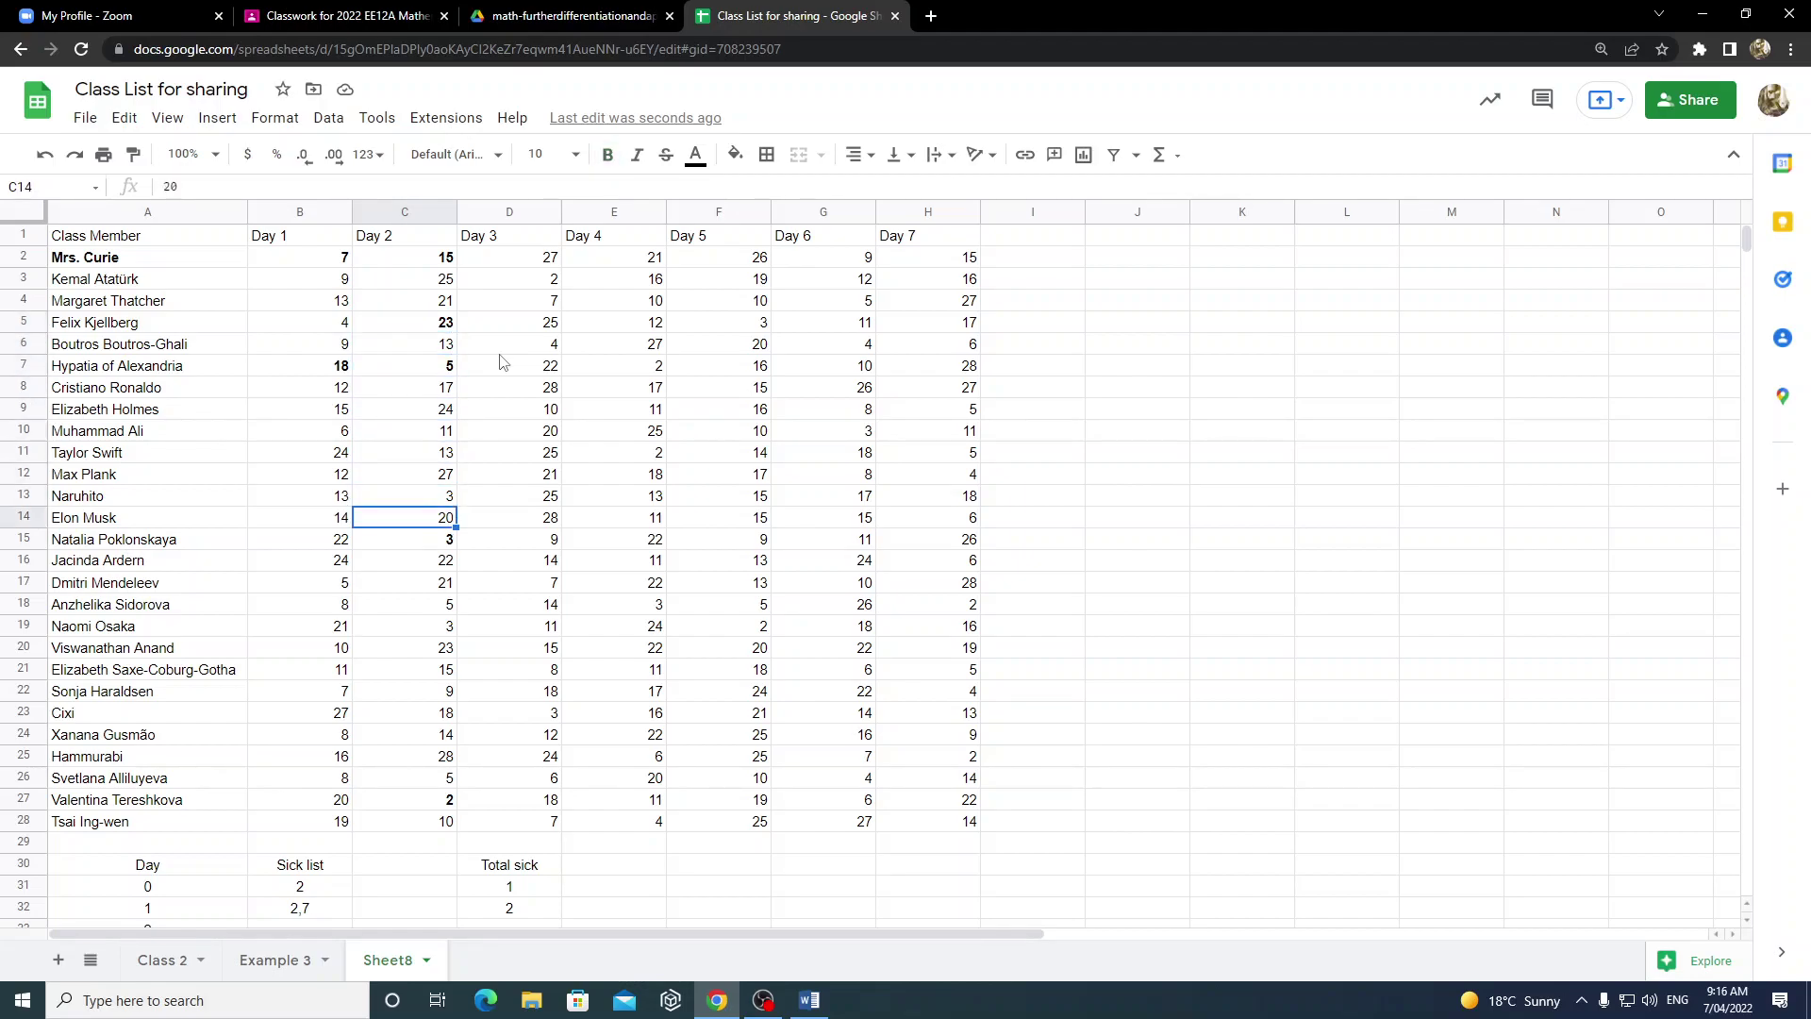
pyautogui.press('Down')
pyautogui.press('Down')
pyautogui.press('Down')
pyautogui.press('Down')
pyautogui.press('Down')
pyautogui.press('Down')
pyautogui.press('Down')
pyautogui.press('Down')
pyautogui.press('Down')
pyautogui.press('Down')
pyautogui.press('Down')
pyautogui.press('Down')
pyautogui.press('Down')
pyautogui.press('Down')
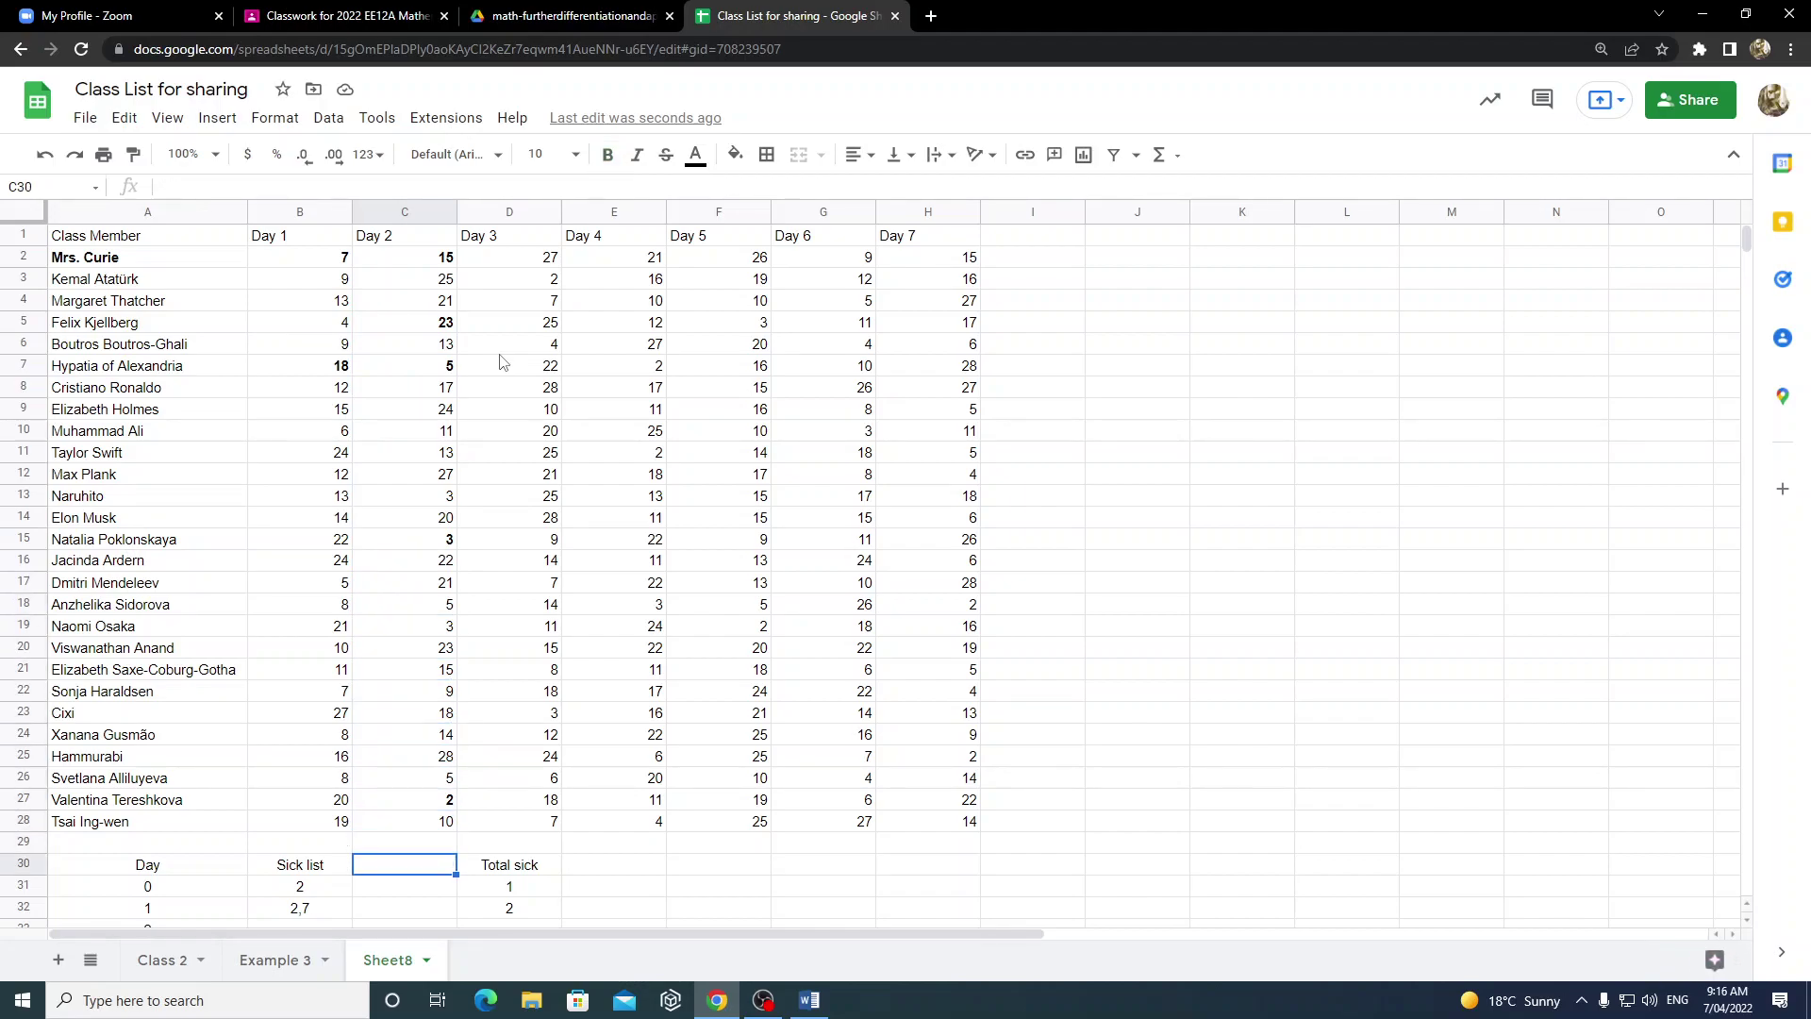
pyautogui.press('Down')
pyautogui.press('Left')
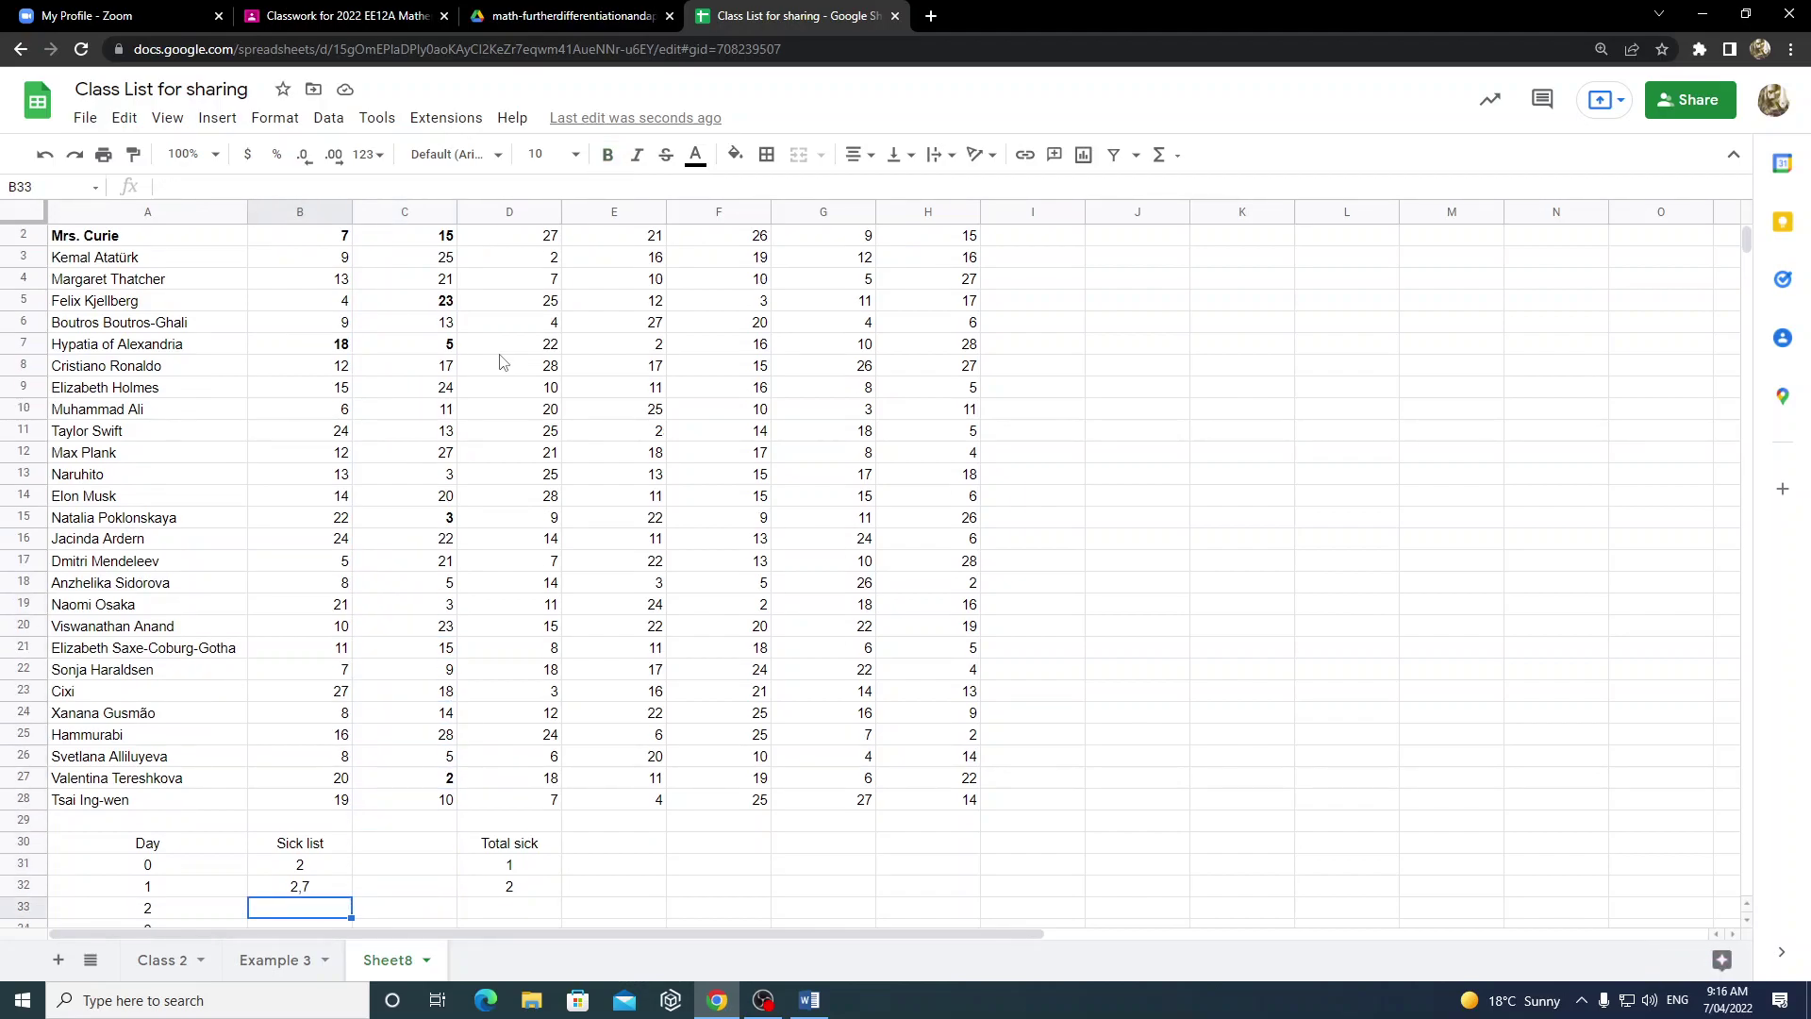
pyautogui.write('2,5,7,15,27')
pyautogui.press('Tab')
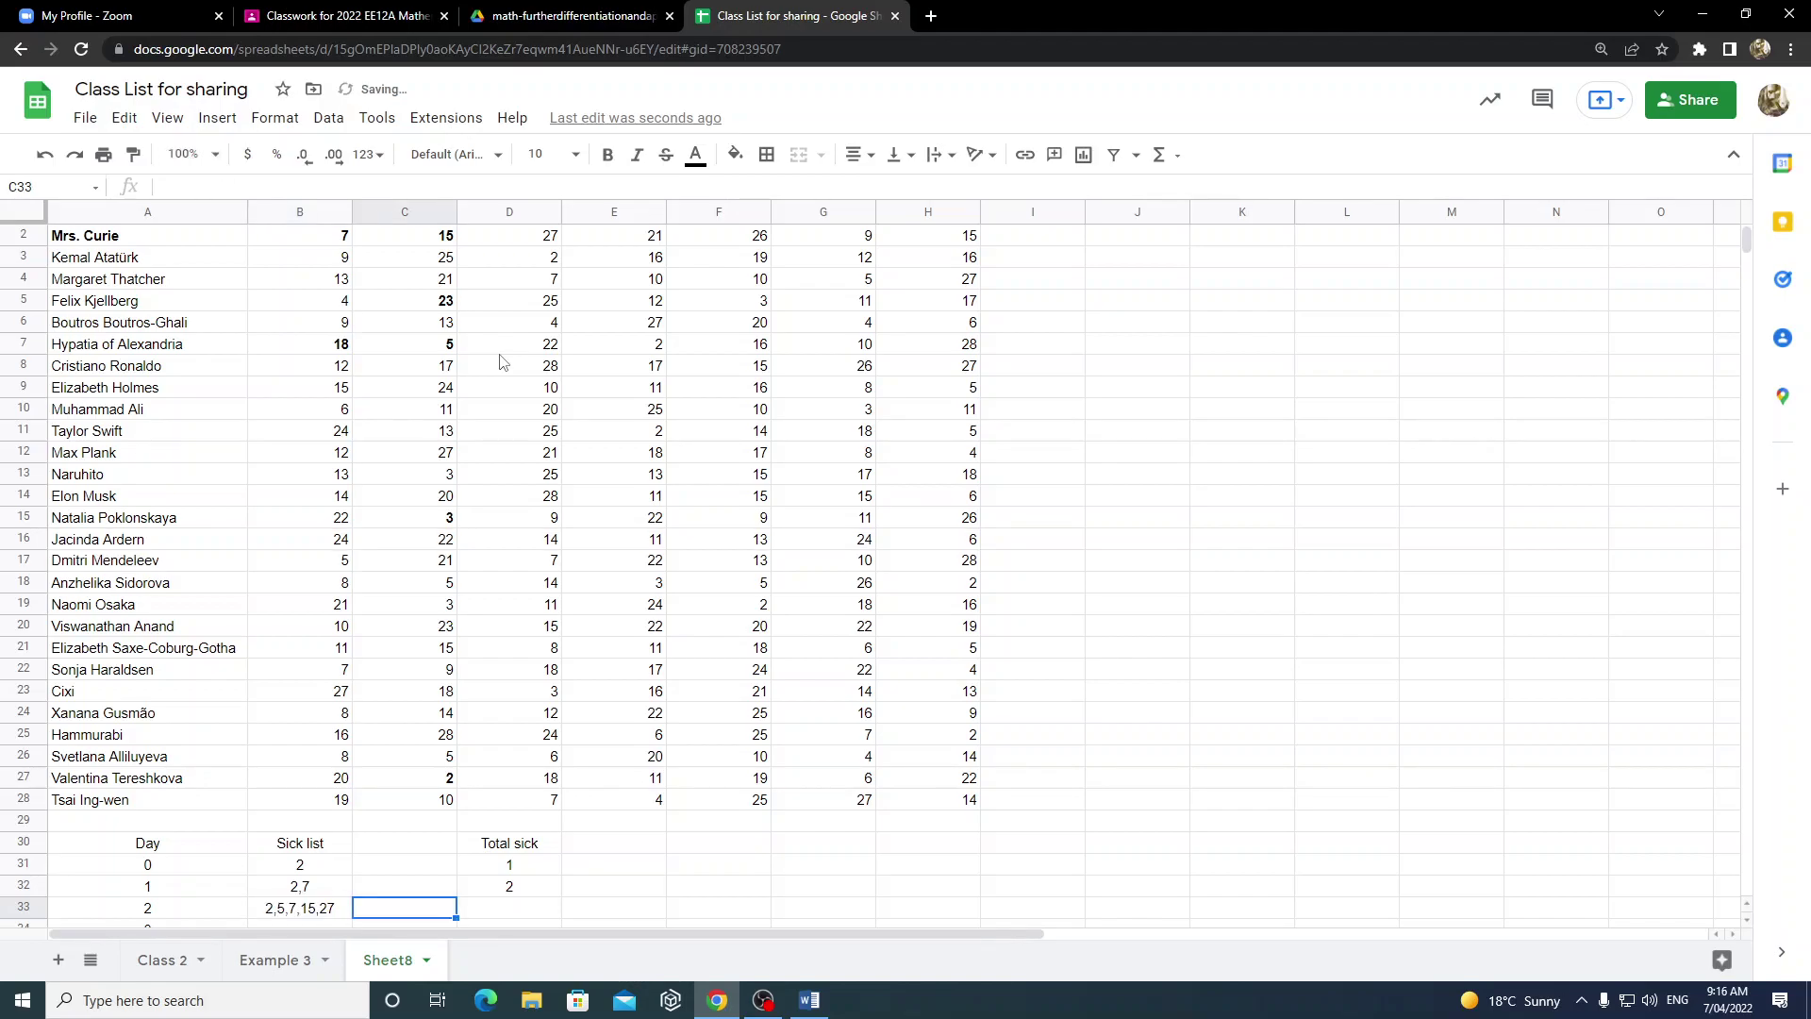
pyautogui.press('Tab')
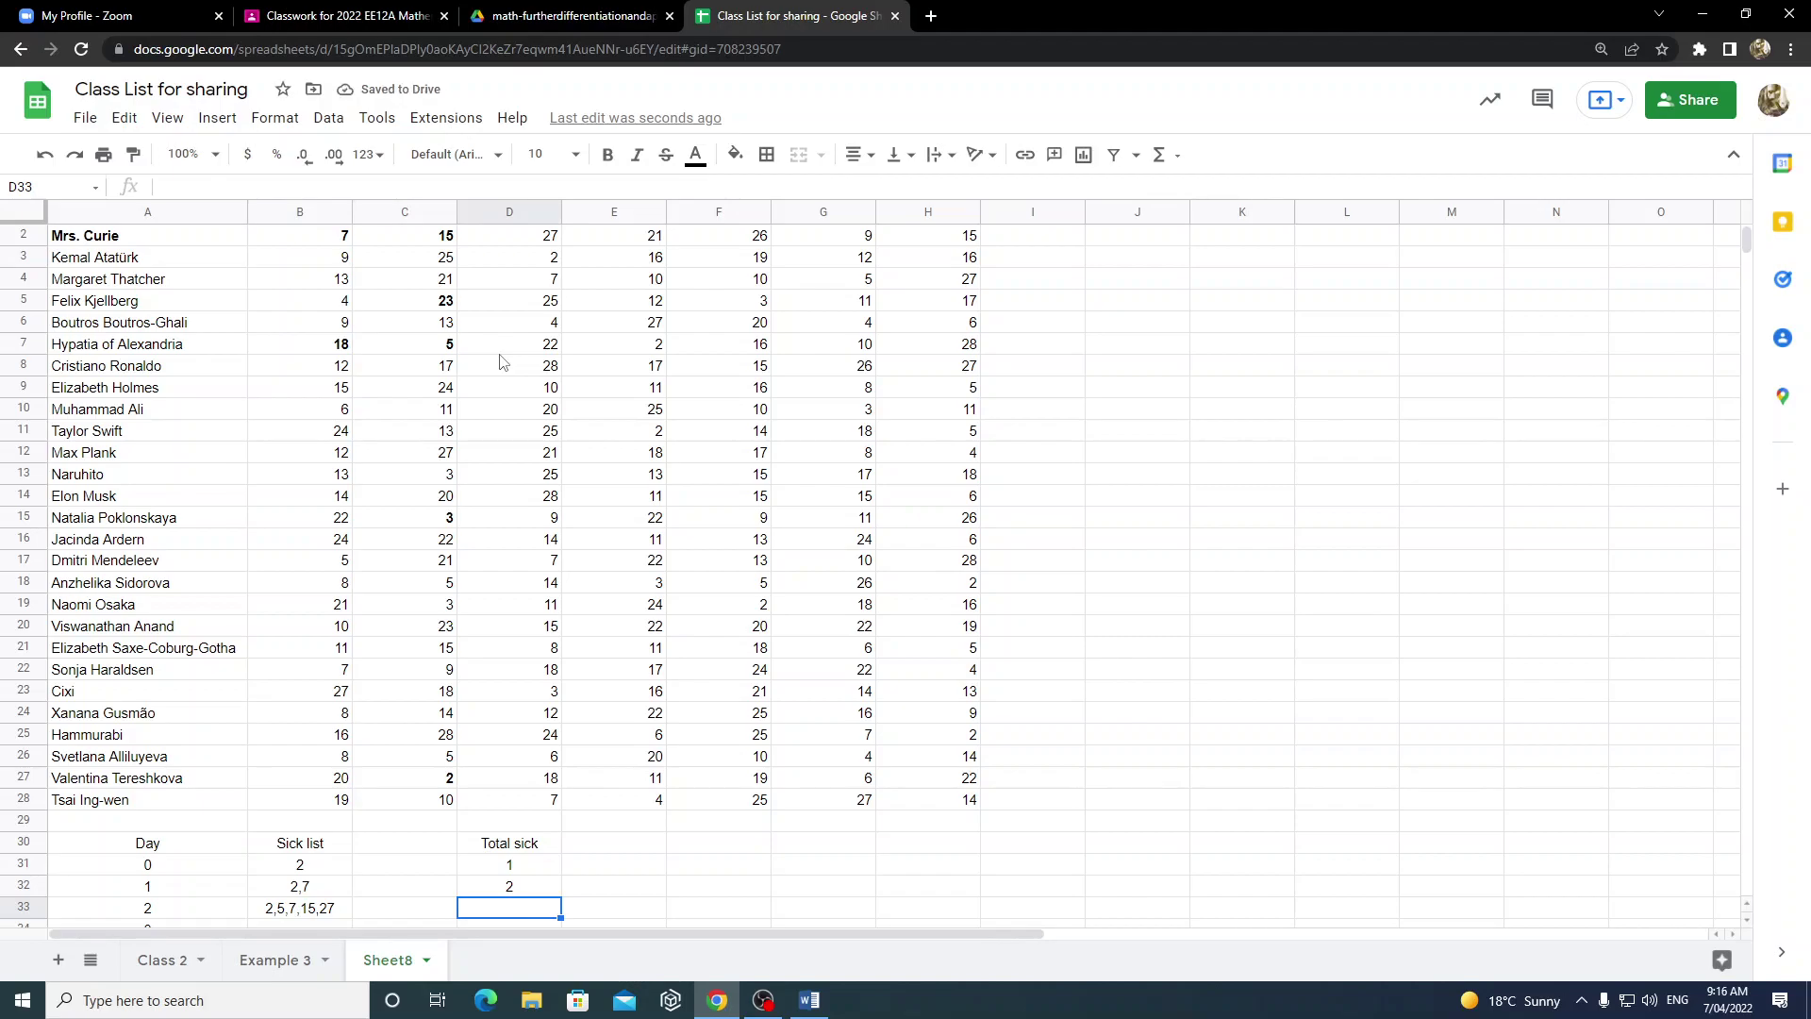
pyautogui.write('5')
pyautogui.press('Return')
pyautogui.press('Up')
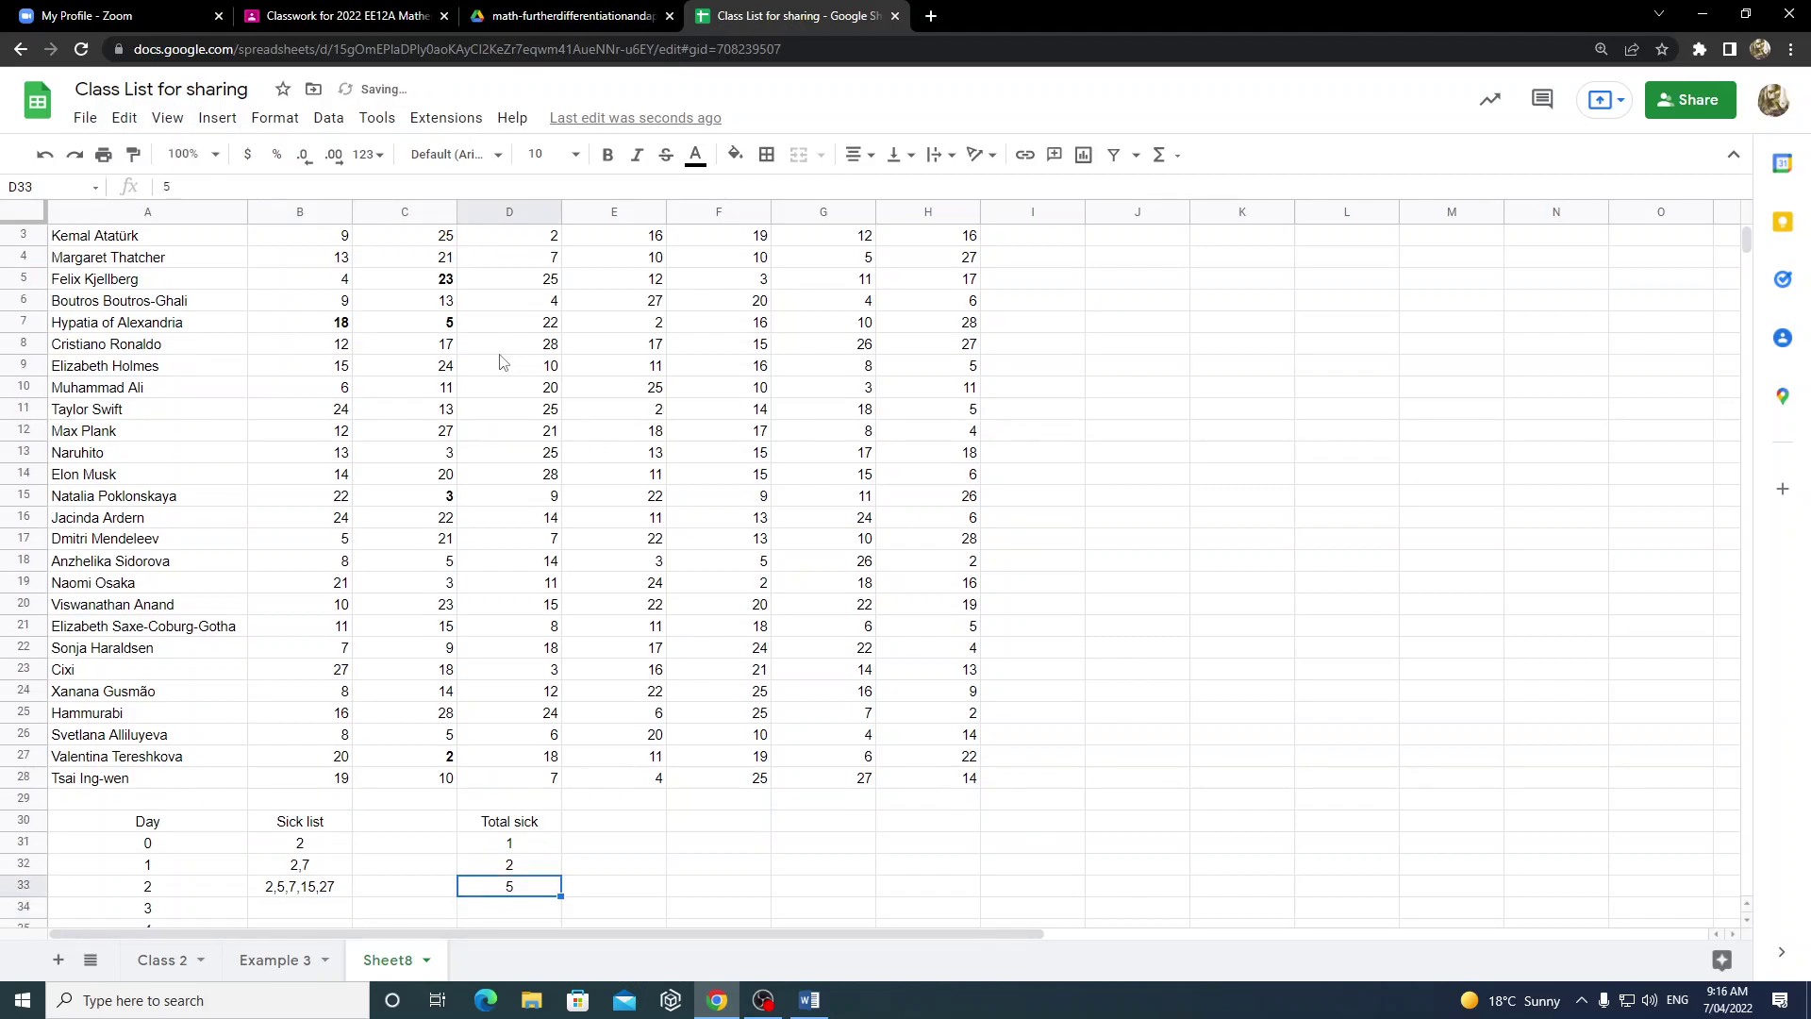
pyautogui.press('Down')
pyautogui.press('Left')
pyautogui.press('Left')
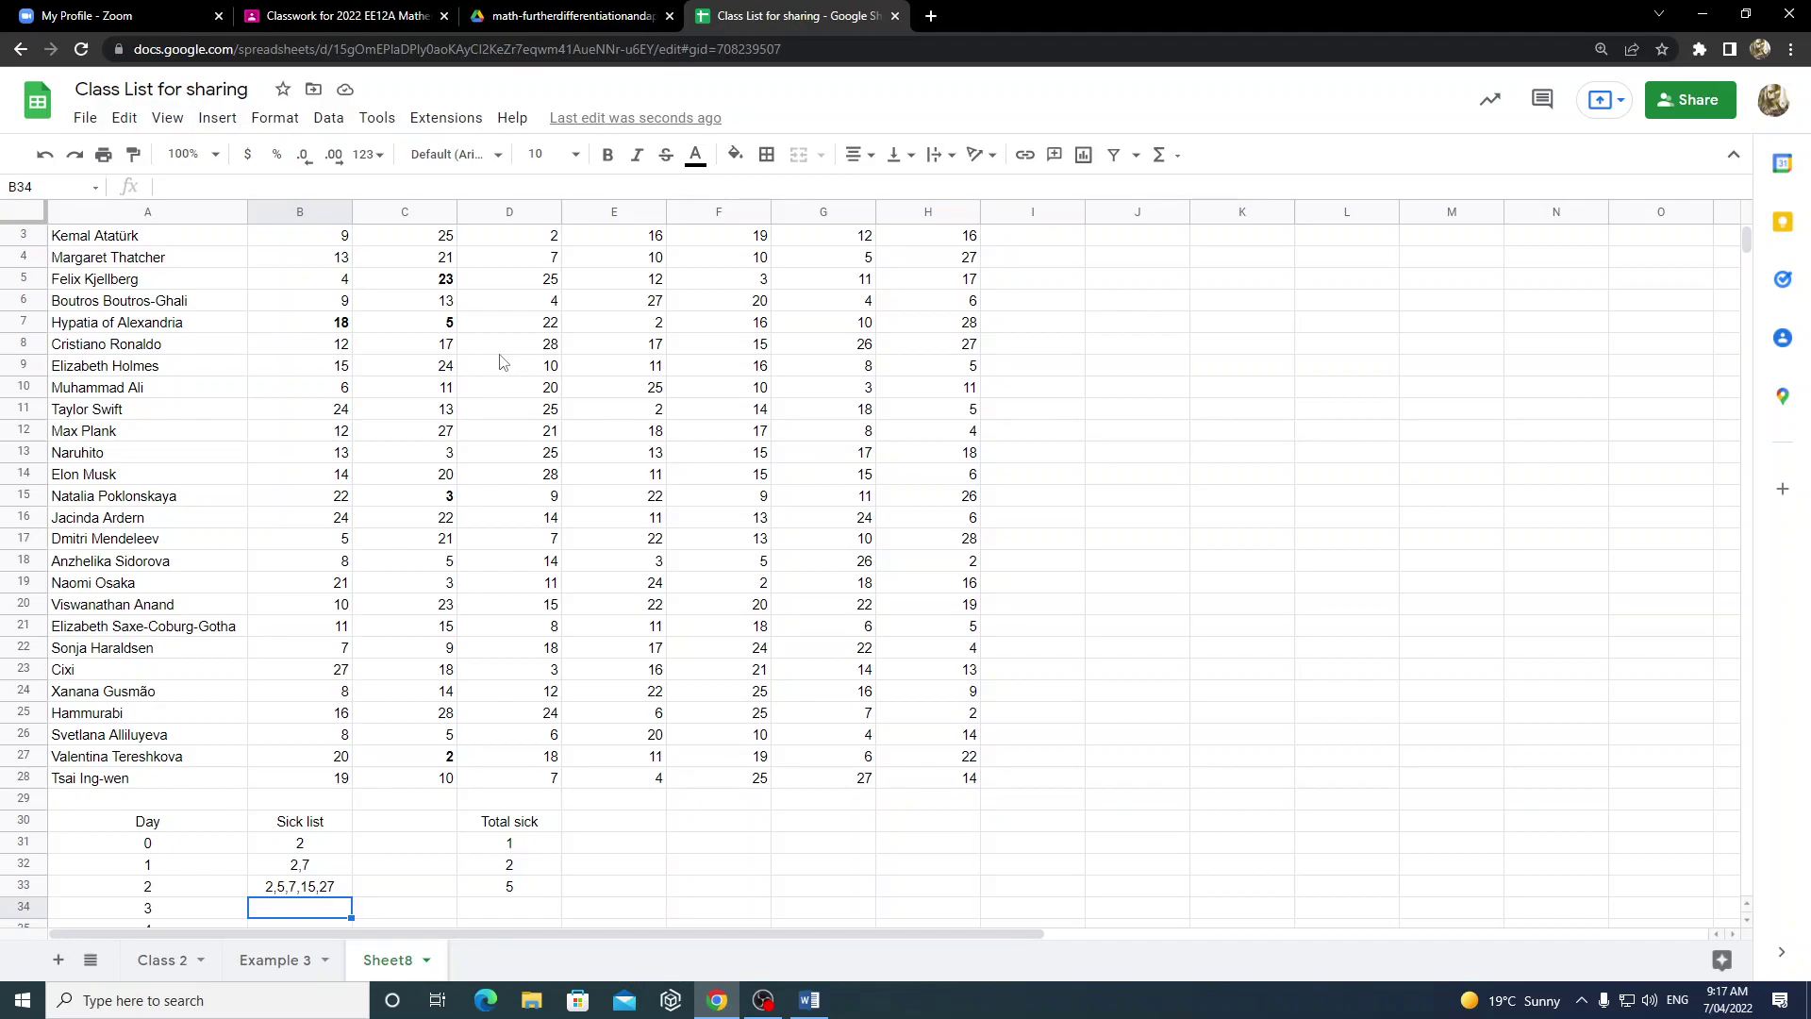
# - Review the recorded sick list and total sick entries for Days 0 to 2 in rows 31 to 33
pyautogui.press('Right')
pyautogui.press('Right')
pyautogui.press('Down')
pyautogui.press('Up')
pyautogui.press('Up')
pyautogui.press('Up')
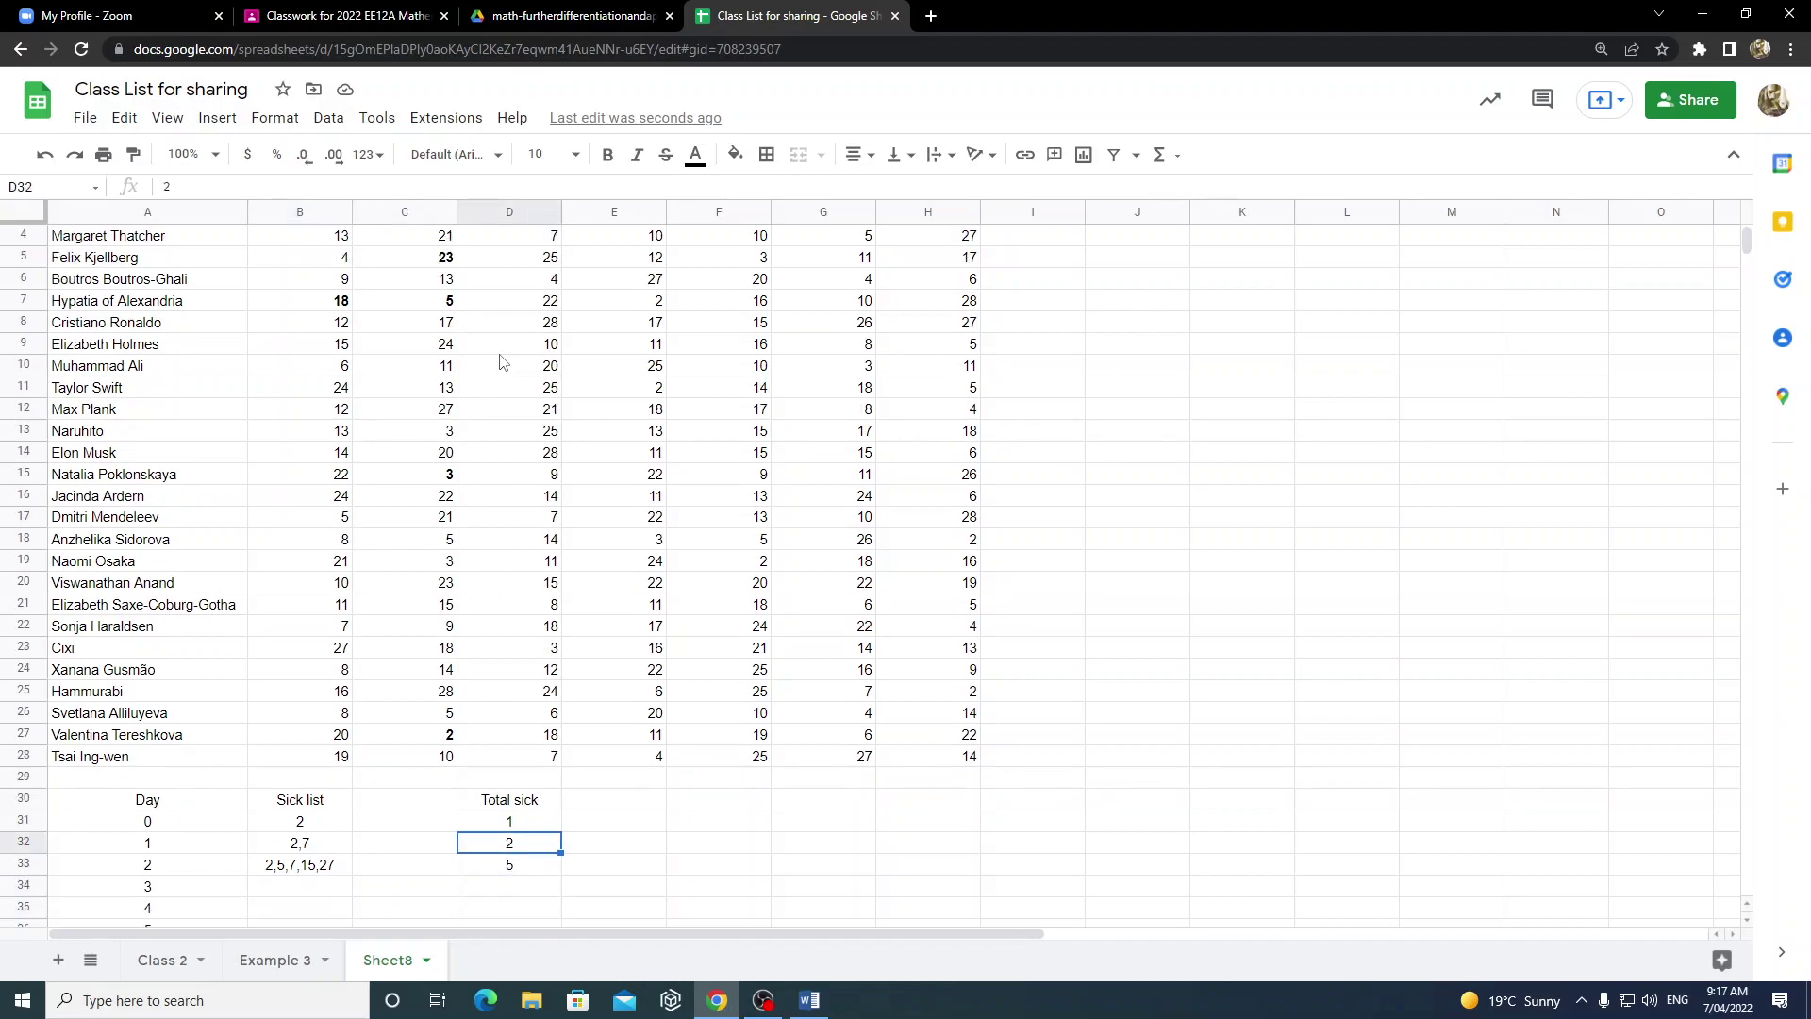
pyautogui.press('Down')
pyautogui.press('Down')
pyautogui.press('Left')
pyautogui.press('Left')
pyautogui.press('Right')
pyautogui.press('Right')
pyautogui.press('Up')
pyautogui.press('Up')
pyautogui.press('Up')
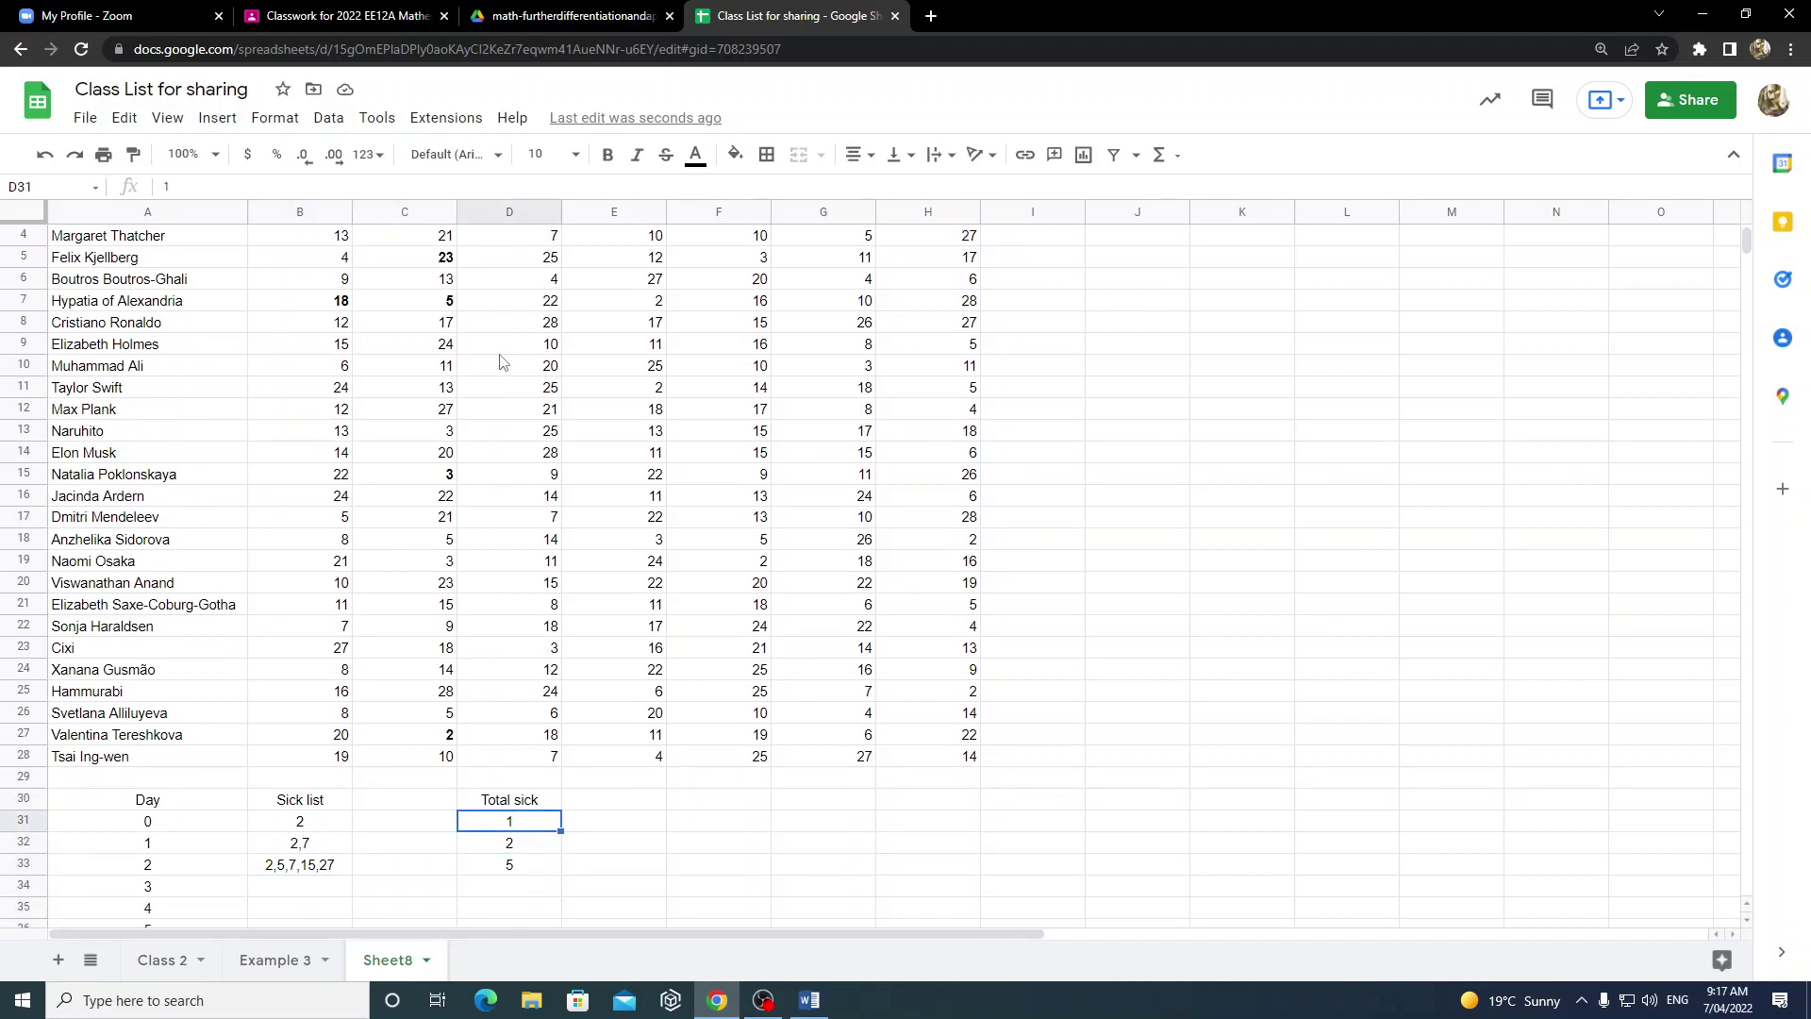
pyautogui.press('Down')
pyautogui.press('Down')
pyautogui.press('Left')
pyautogui.press('Left')
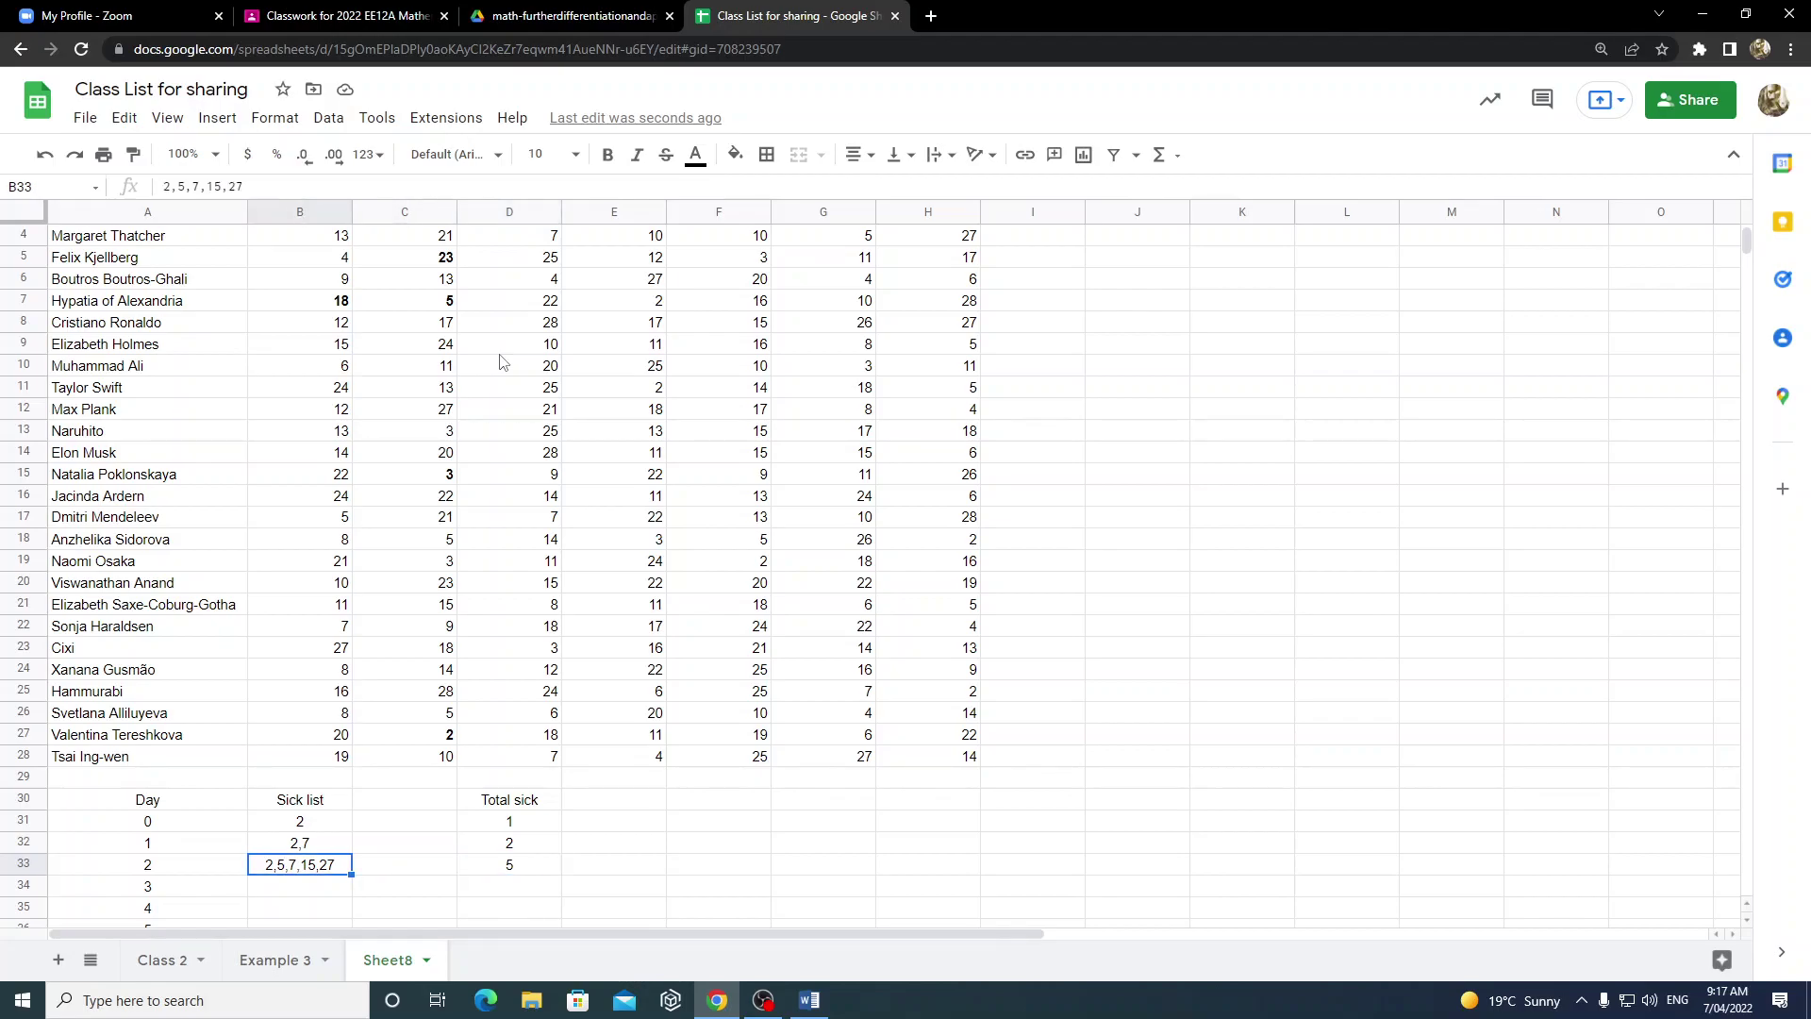
# - Return to the top of the class data and bold the Day 3 value of class member 2 in D2
pyautogui.press('Right')
pyautogui.press('Up')
pyautogui.press('Up')
pyautogui.press('Up')
pyautogui.press('Up')
pyautogui.press('Up')
pyautogui.press('Up')
pyautogui.press('Up')
pyautogui.press('Up')
pyautogui.press('Up')
pyautogui.press('Up')
pyautogui.press('Up')
pyautogui.press('Up')
pyautogui.press('Up')
pyautogui.press('Up')
pyautogui.press('Up')
pyautogui.press('Up')
pyautogui.press('Up')
pyautogui.press('Up')
pyautogui.press('Up')
pyautogui.press('Up')
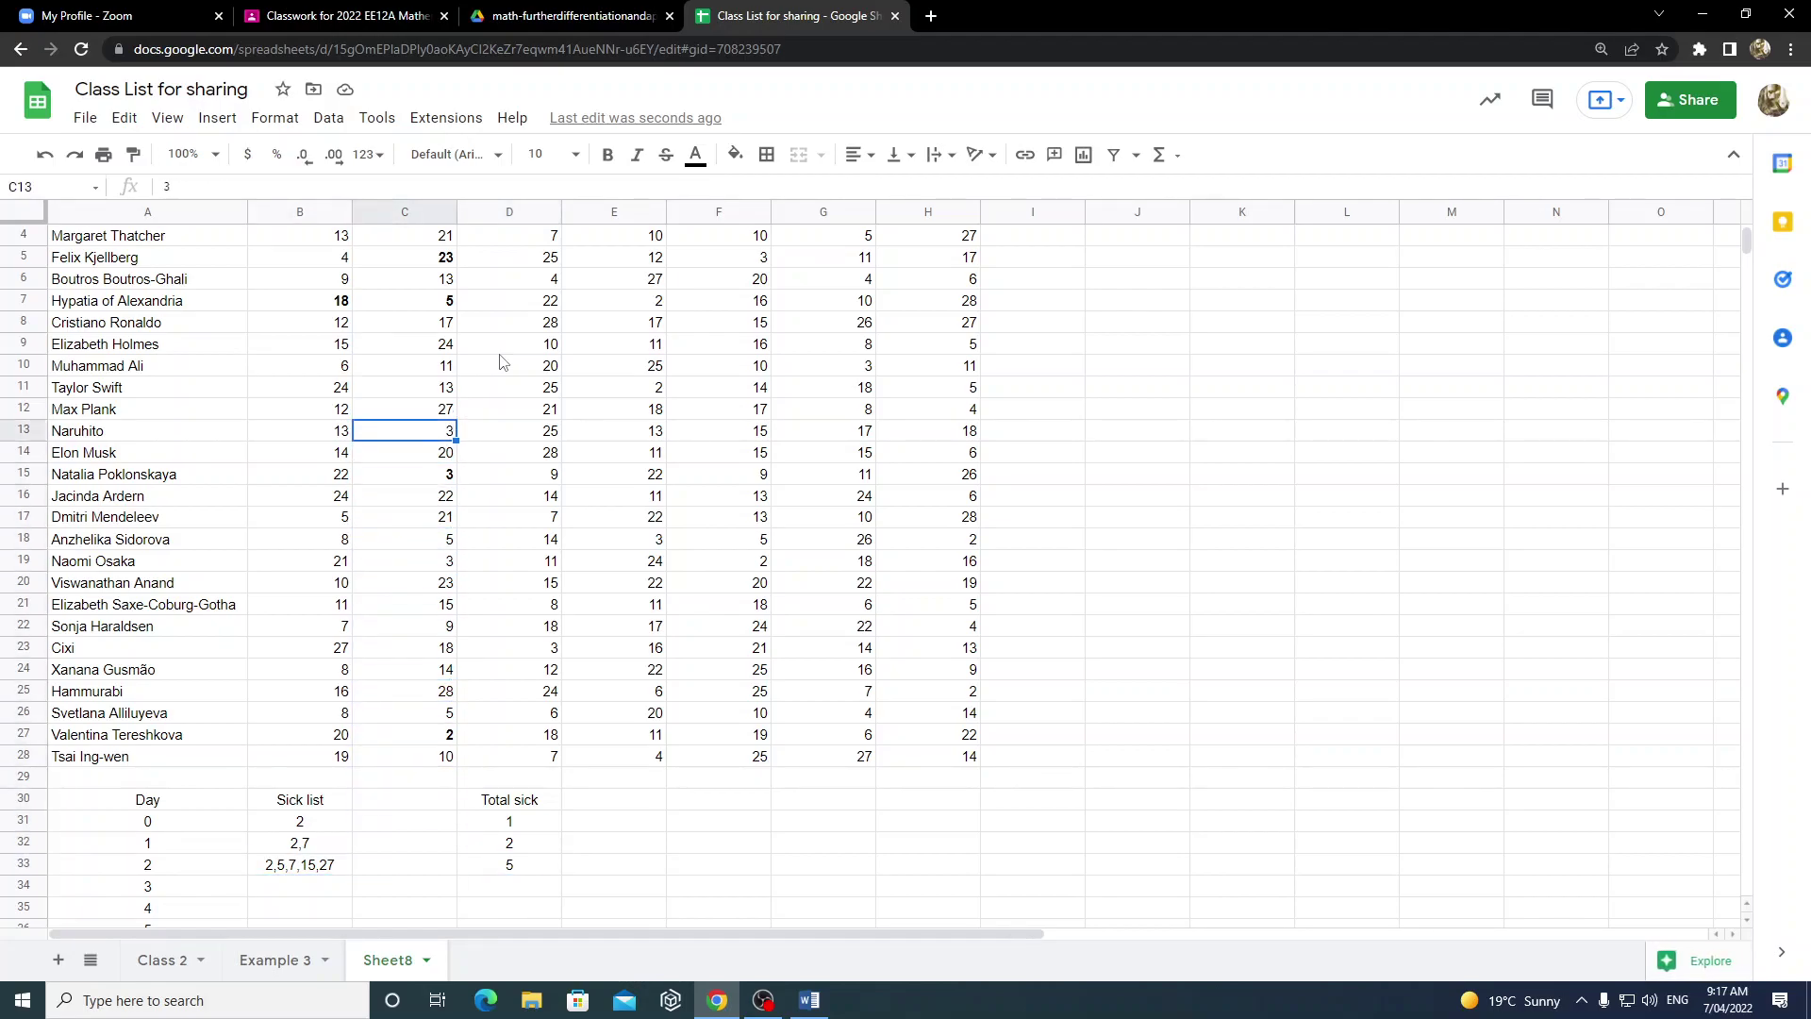
pyautogui.press('Up')
pyautogui.press('Up')
pyautogui.press('Up')
pyautogui.press('Up')
pyautogui.press('Up')
pyautogui.press('Up')
pyautogui.press('Up')
pyautogui.press('Up')
pyautogui.press('Up')
pyautogui.press('Up')
pyautogui.press('Up')
pyautogui.press('Up')
pyautogui.press('Right')
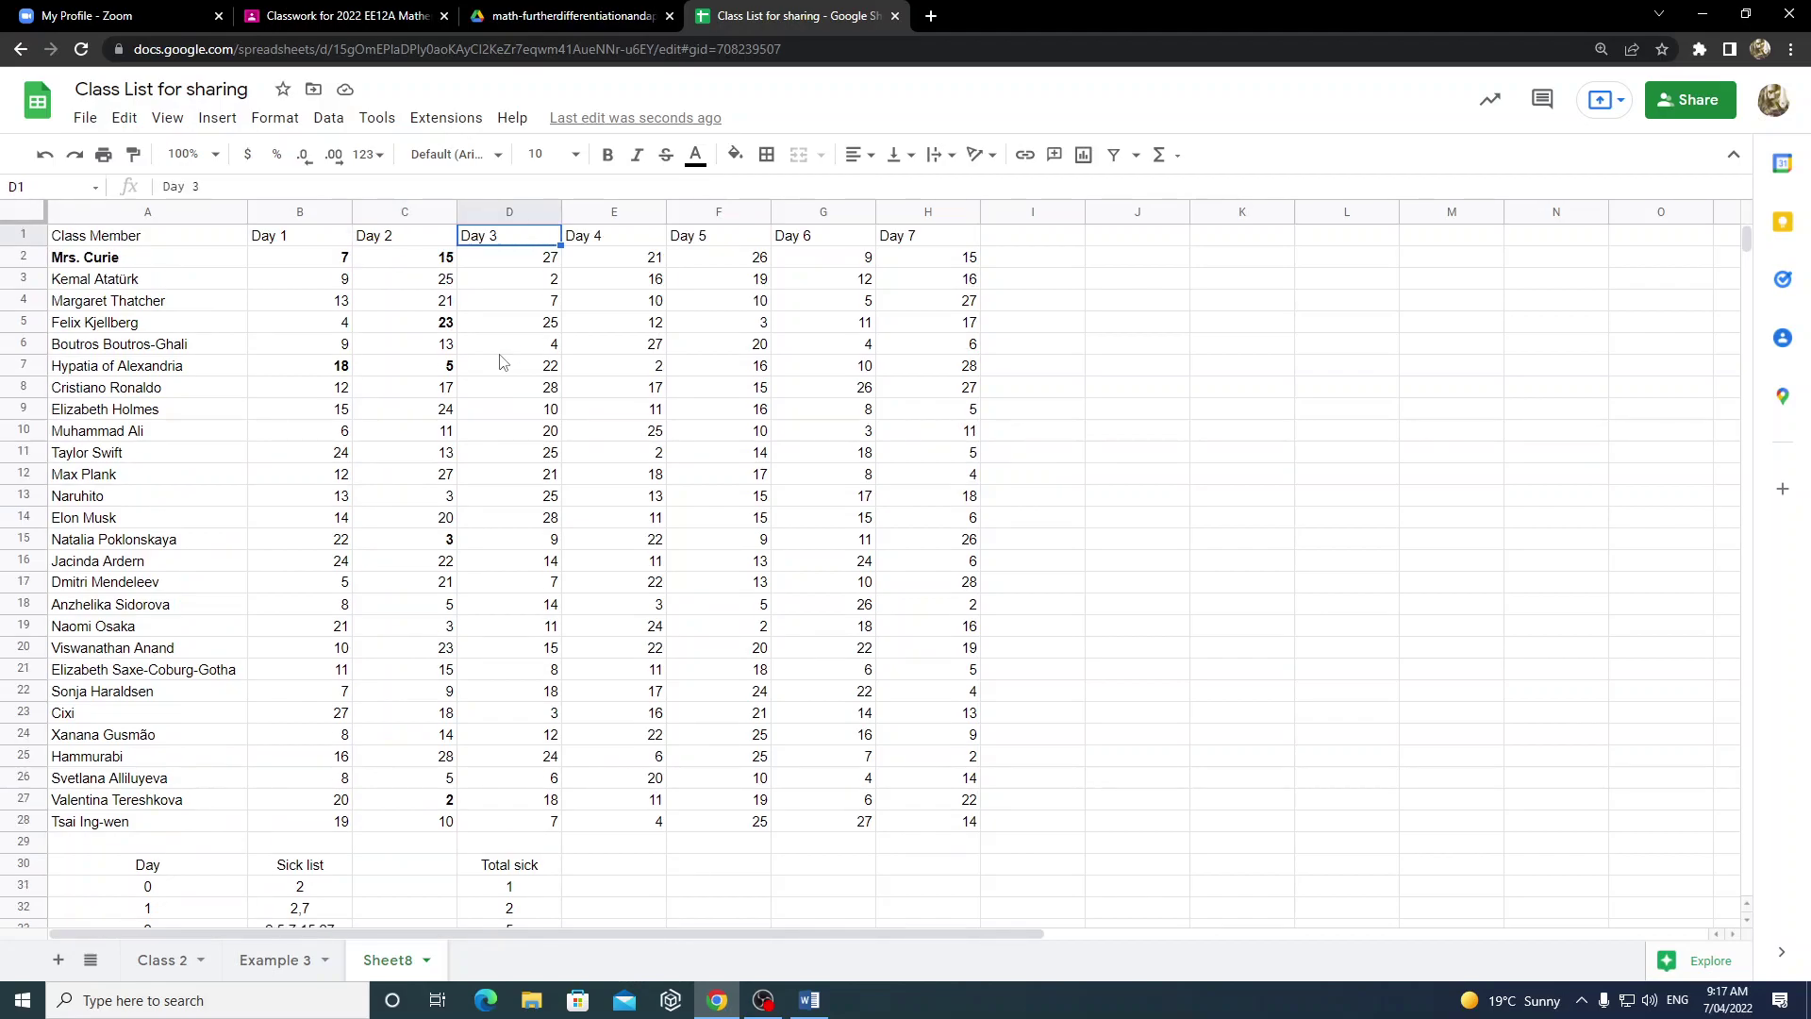
pyautogui.press('Down')
pyautogui.hotkey('ctrl', 'b')
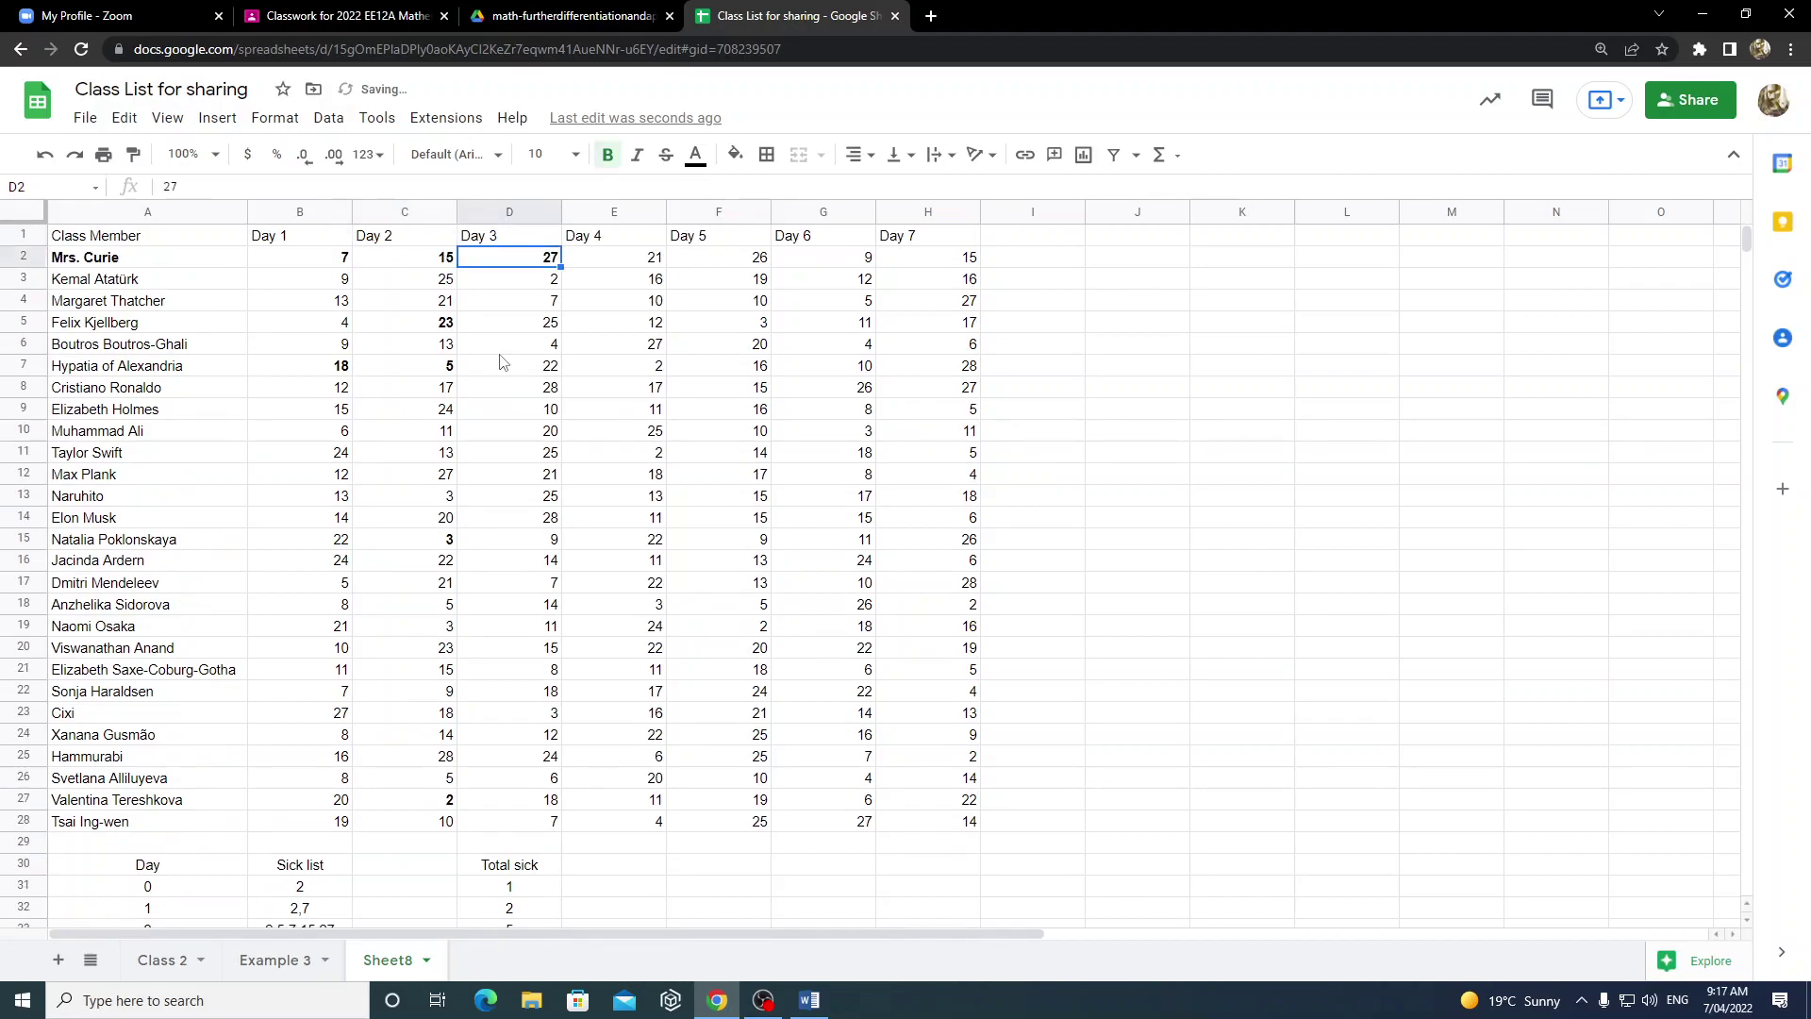
# - Bold the Day 3 values of sick class members 5 and 7 in D5 and D7
pyautogui.press('Down')
pyautogui.press('Down')
pyautogui.press('Down')
pyautogui.hotkey('ctrl', 'b')
pyautogui.press('Down')
pyautogui.press('Down')
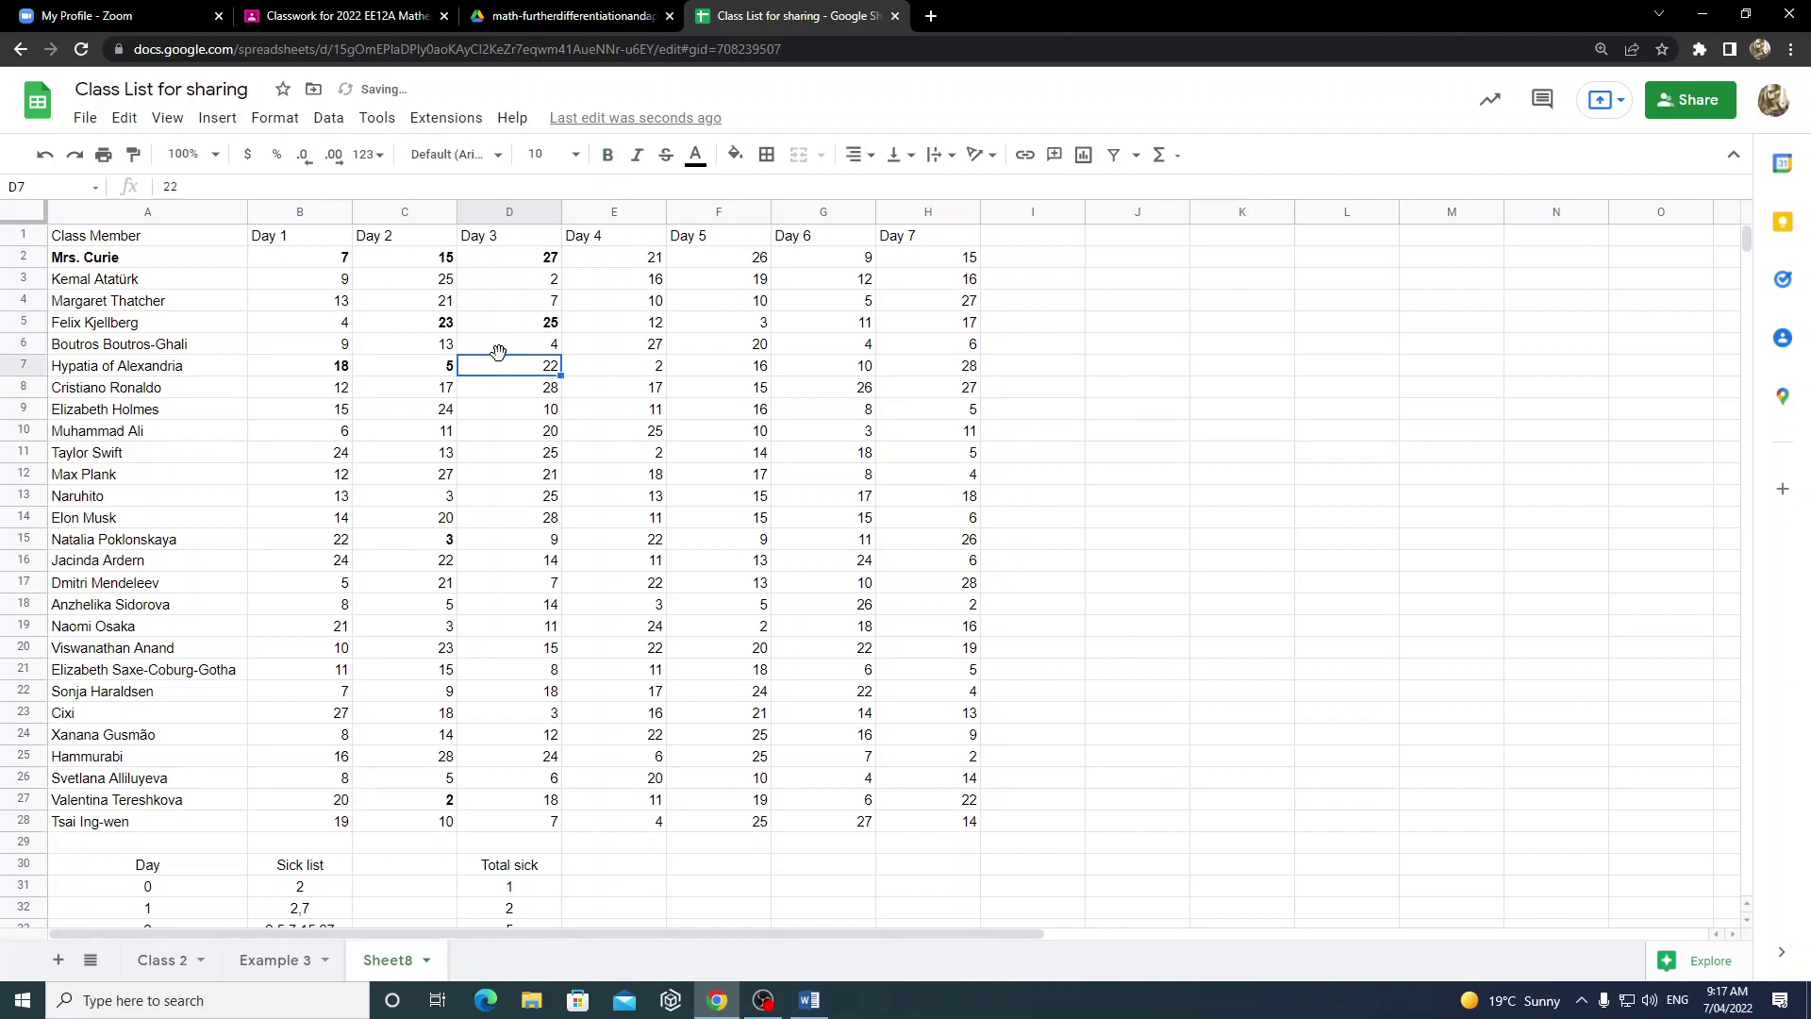
pyautogui.hotkey('ctrl', 'b')
# - Bold the Day 3 value of sick class member 15 in D15
pyautogui.press('Down')
pyautogui.press('Down')
pyautogui.press('Down')
pyautogui.press('Down')
pyautogui.press('Down')
pyautogui.press('Down')
pyautogui.press('Down')
pyautogui.press('Down')
pyautogui.hotkey('ctrl', 'b')
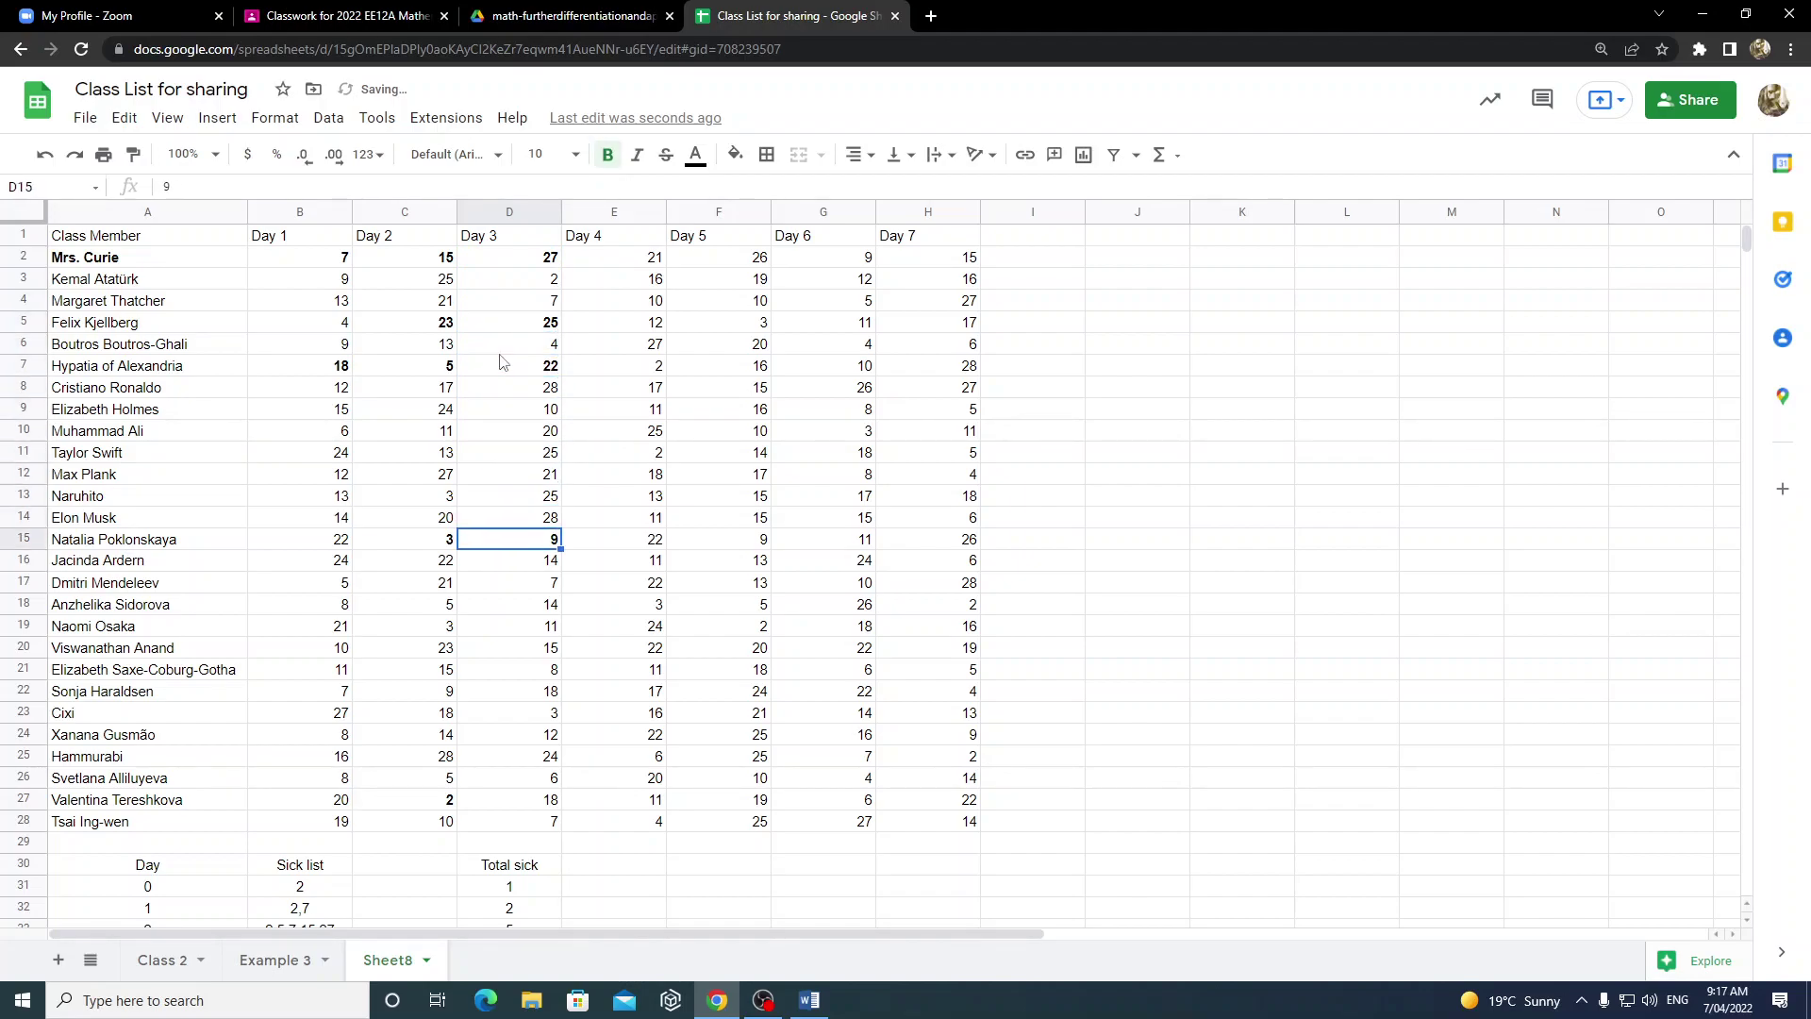
# - Bold the Day 3 value of sick class member 27 in D27
pyautogui.press('Down')
pyautogui.press('Down')
pyautogui.press('Down')
pyautogui.press('Down')
pyautogui.press('Down')
pyautogui.press('Down')
pyautogui.press('Down')
pyautogui.press('Down')
pyautogui.press('Down')
pyautogui.press('Down')
pyautogui.press('Down')
pyautogui.press('Down')
pyautogui.hotkey('ctrl', 'b')
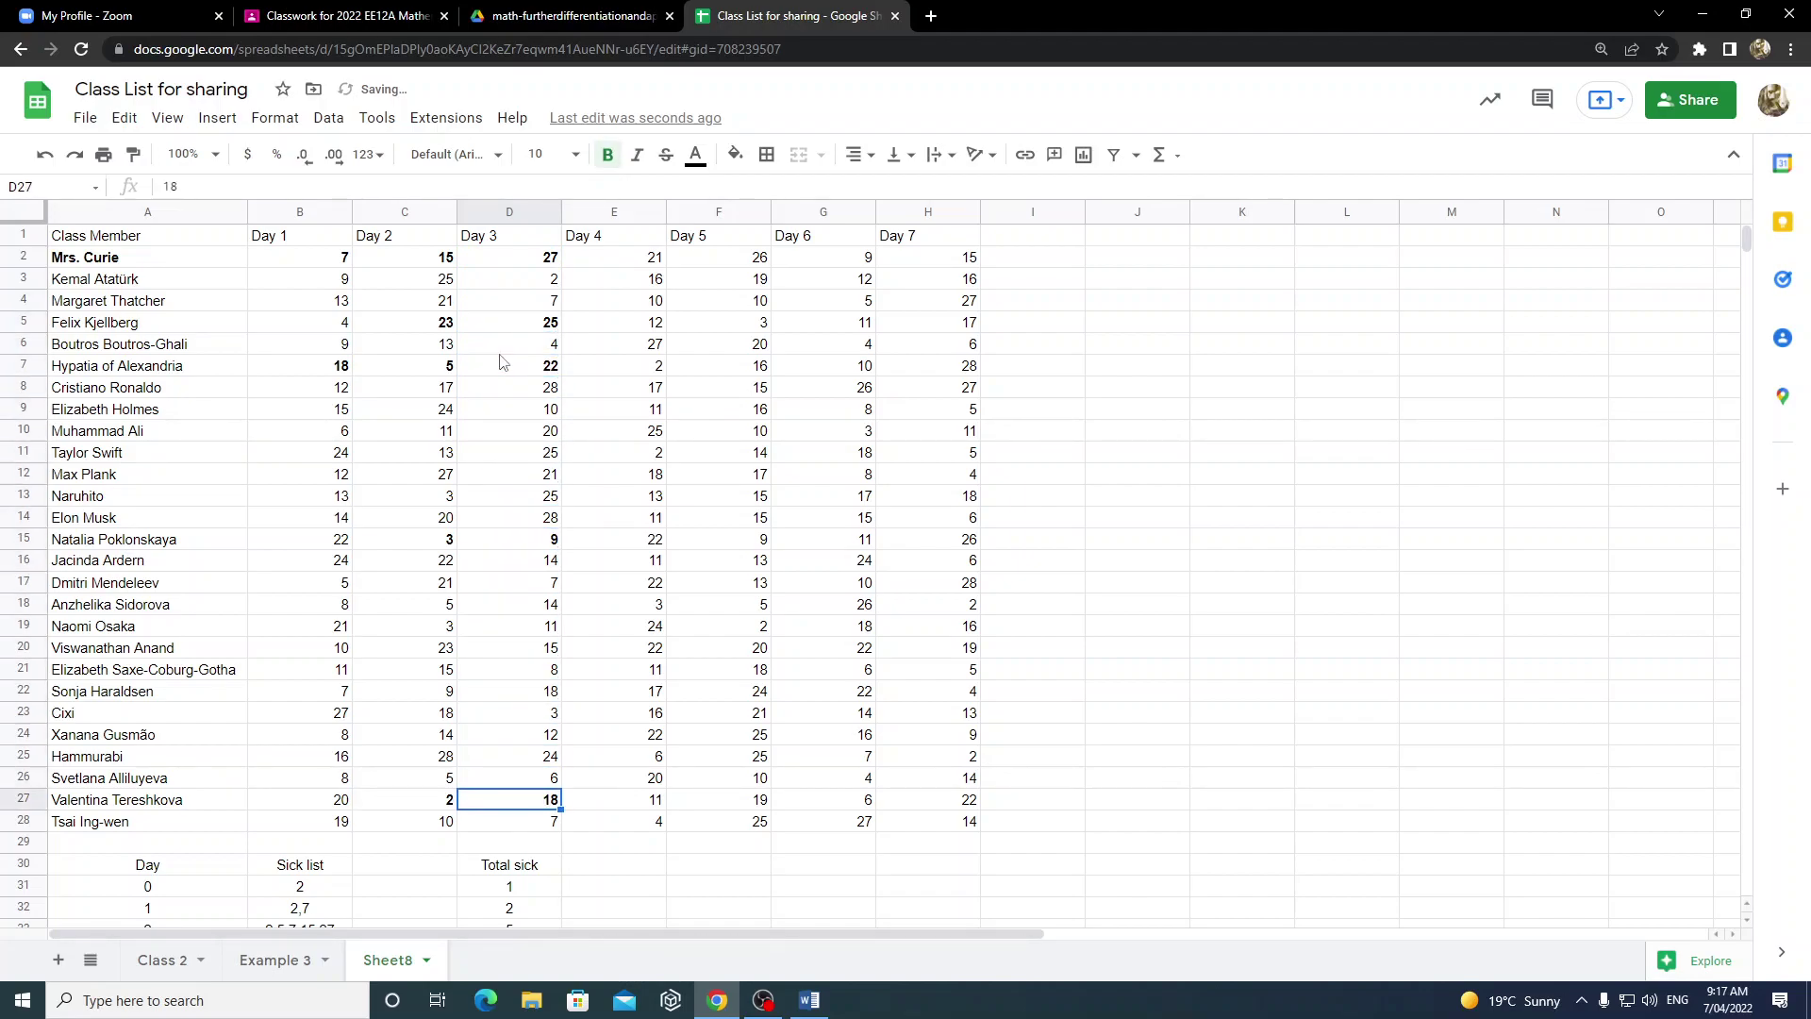
# - Check the Day 3 column upward from row 27 and recheck its upper rows for contacts with sick members 2, 5, 7, 15 and 27
pyautogui.press('Up')
pyautogui.press('Up')
pyautogui.press('Up')
pyautogui.press('Up')
pyautogui.press('Up')
pyautogui.press('Up')
pyautogui.press('Up')
pyautogui.press('Up')
pyautogui.press('Up')
pyautogui.press('Up')
pyautogui.press('Up')
pyautogui.press('Up')
pyautogui.press('Up')
pyautogui.press('Up')
pyautogui.press('Up')
pyautogui.press('Up')
pyautogui.press('Up')
pyautogui.press('Up')
pyautogui.press('Up')
pyautogui.press('Up')
pyautogui.press('Up')
pyautogui.press('Down')
pyautogui.press('Down')
pyautogui.press('Down')
pyautogui.press('Down')
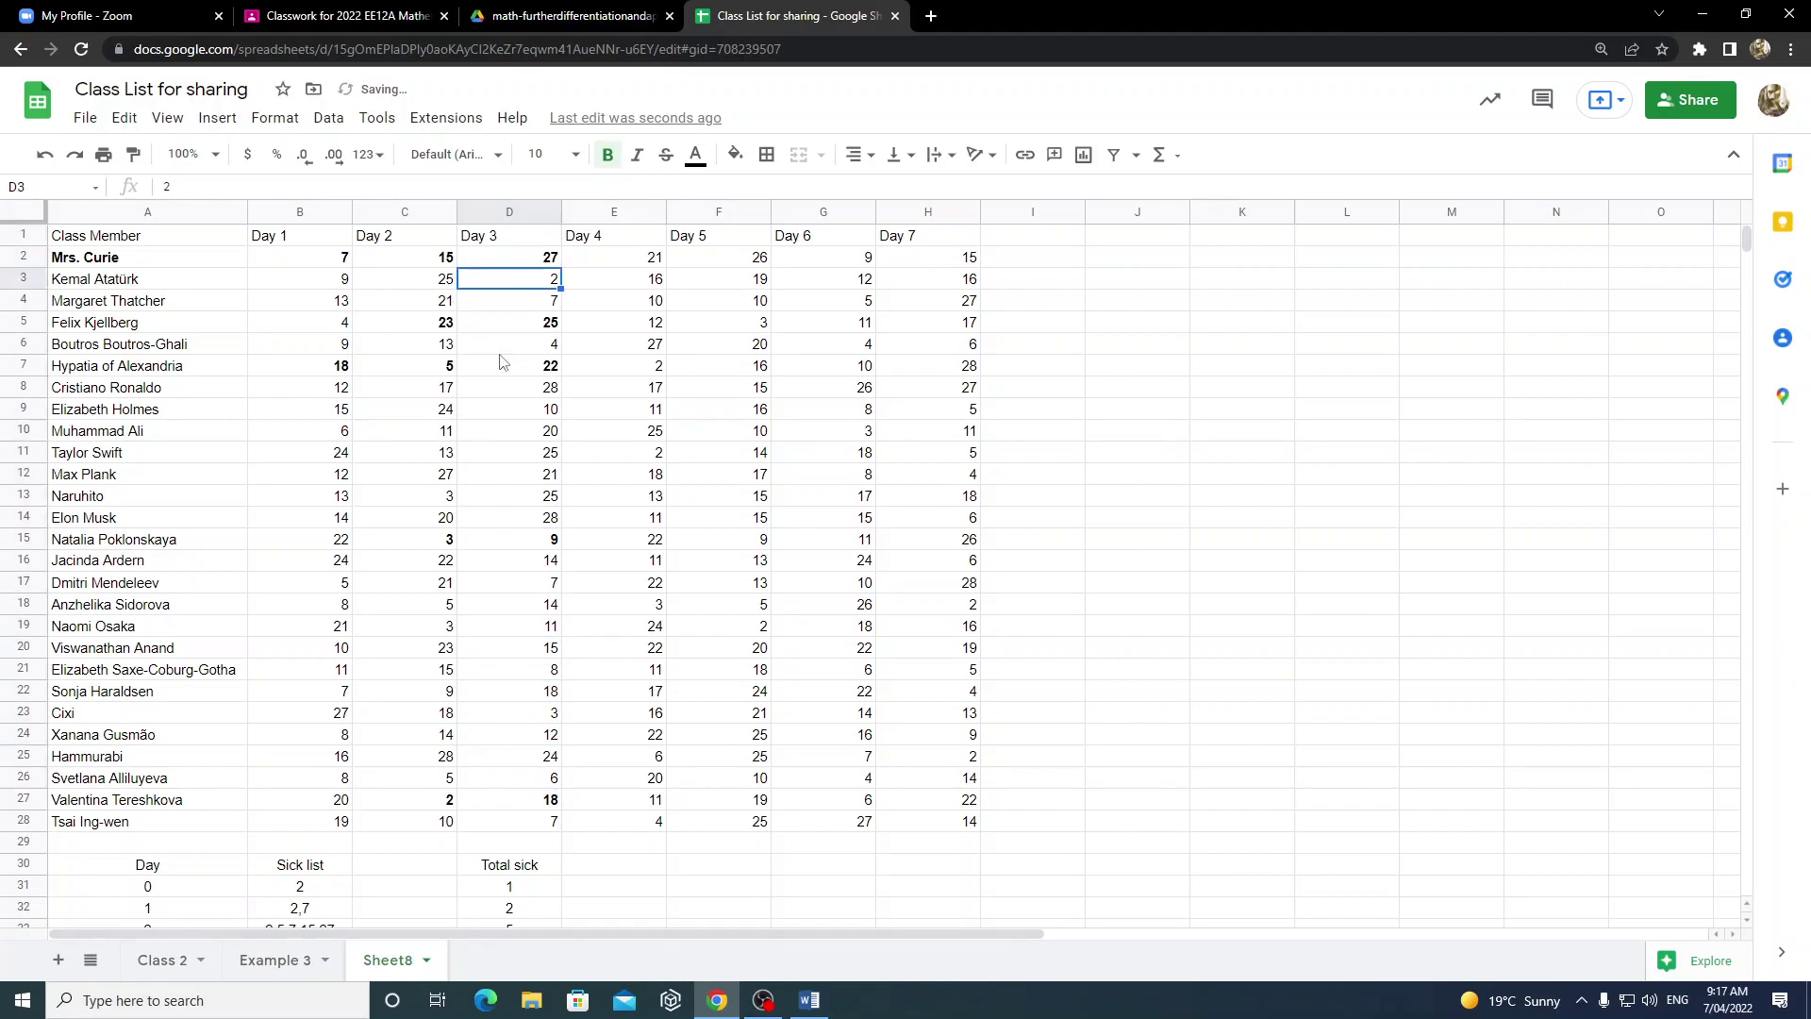
pyautogui.press('Down')
pyautogui.press('Down')
pyautogui.press('Down')
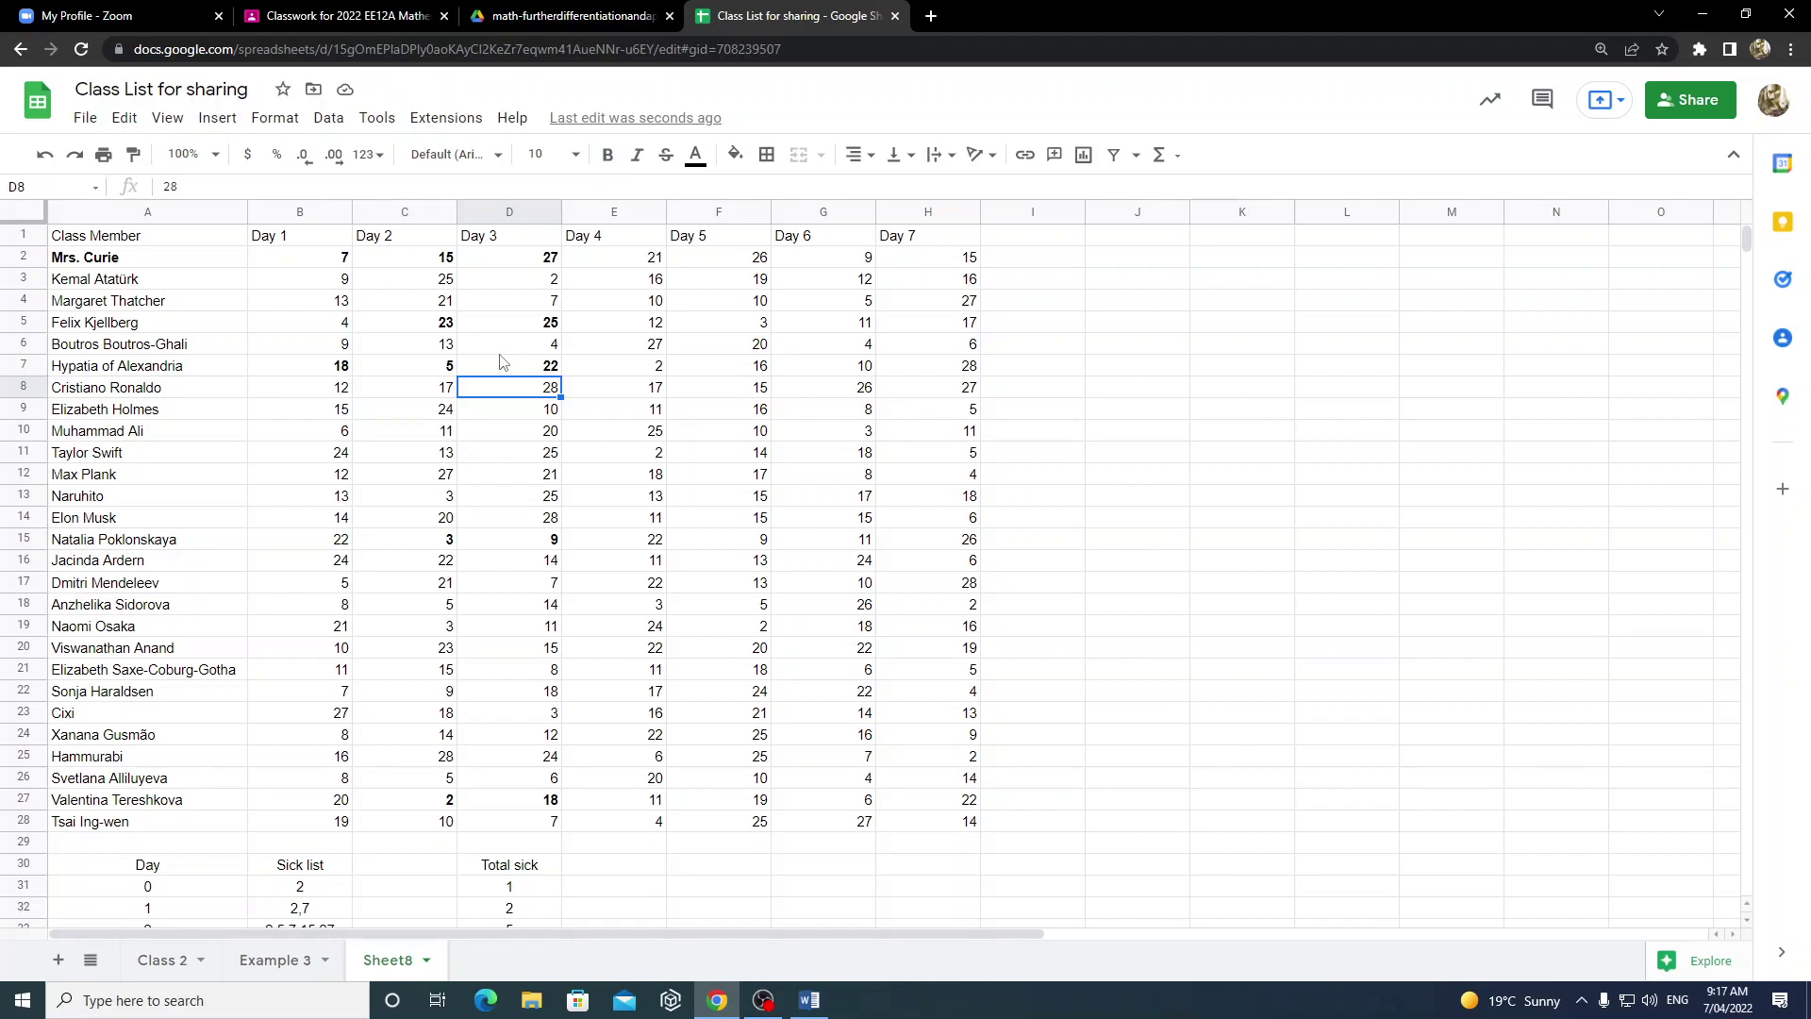
pyautogui.press('Down')
pyautogui.press('Down')
pyautogui.press('Down')
pyautogui.press('Up')
pyautogui.press('Up')
pyautogui.press('Up')
pyautogui.press('Up')
pyautogui.press('Up')
pyautogui.press('Up')
pyautogui.press('Up')
pyautogui.press('Up')
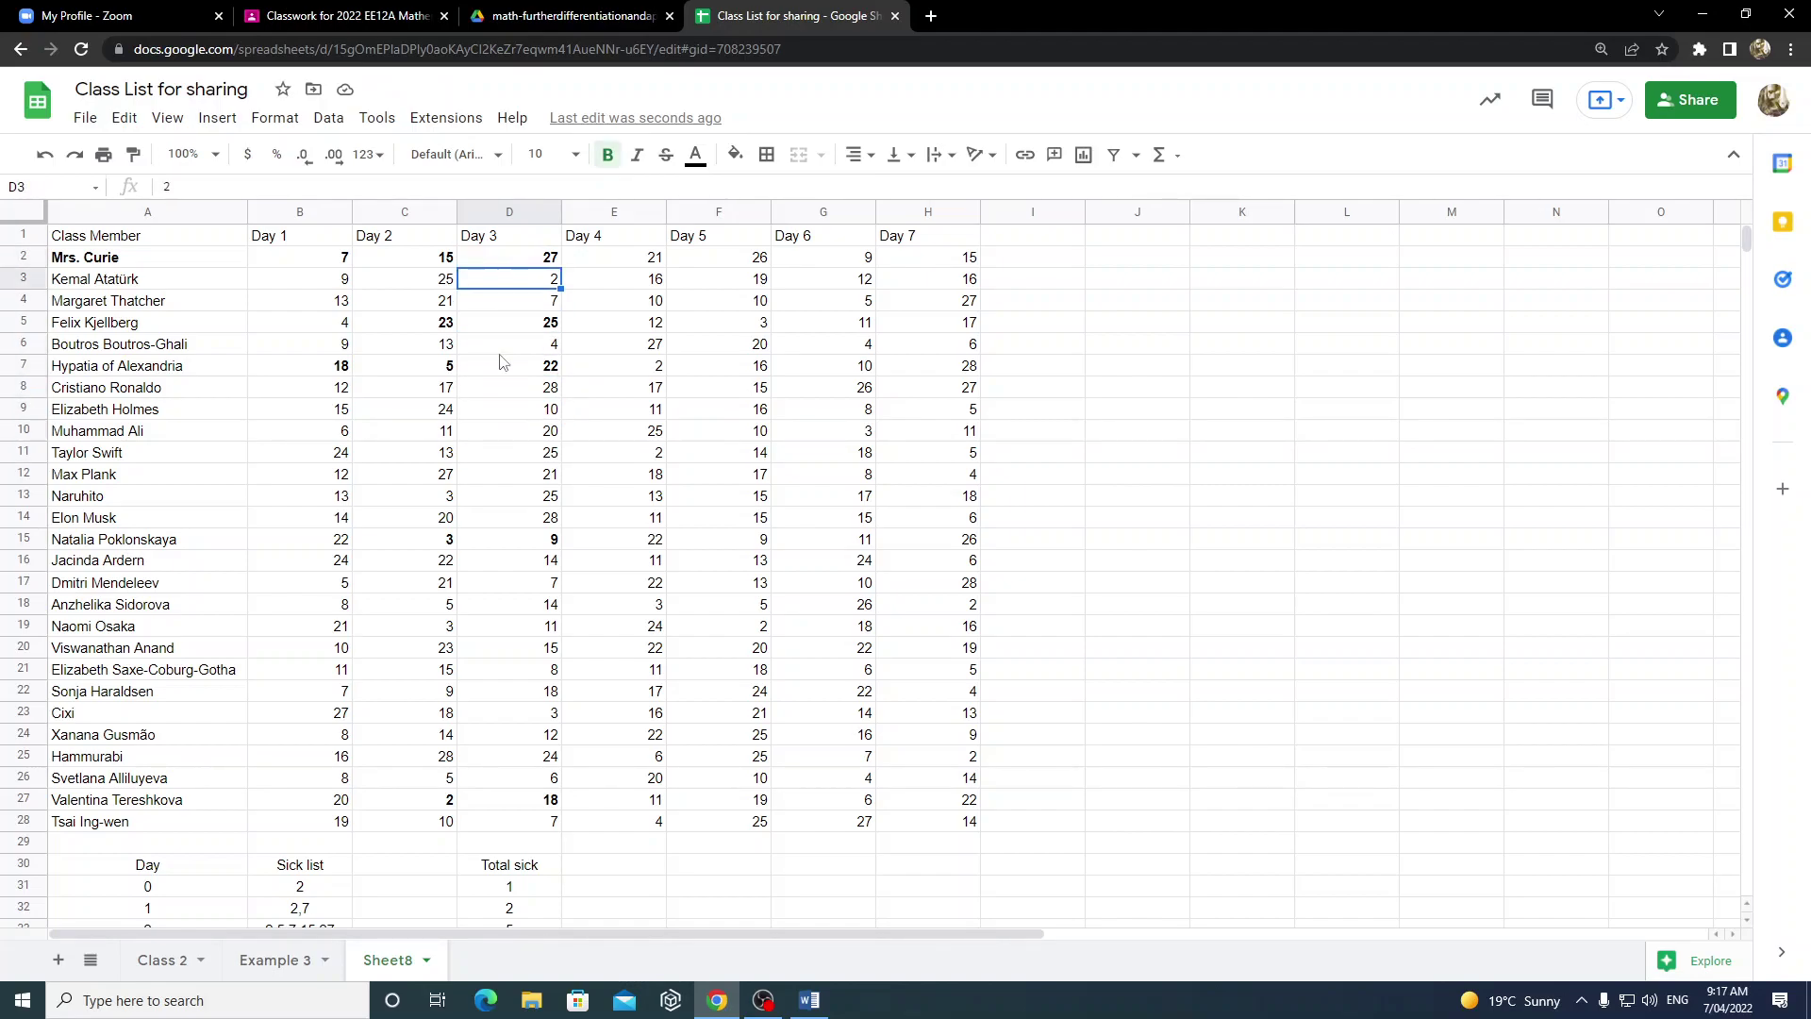
# - Scan the Day 3 column from row 3 down to row 26 for remaining contacts with the Day 2 sick list members
pyautogui.press('Down')
pyautogui.press('Down')
pyautogui.press('Down')
pyautogui.press('Down')
pyautogui.press('Down')
pyautogui.press('Down')
pyautogui.press('Down')
pyautogui.press('Down')
pyautogui.press('Down')
pyautogui.press('Down')
pyautogui.press('Down')
pyautogui.press('Down')
pyautogui.press('Down')
pyautogui.press('Down')
pyautogui.press('Down')
pyautogui.press('Down')
pyautogui.press('Down')
pyautogui.press('Down')
pyautogui.press('Down')
pyautogui.press('Down')
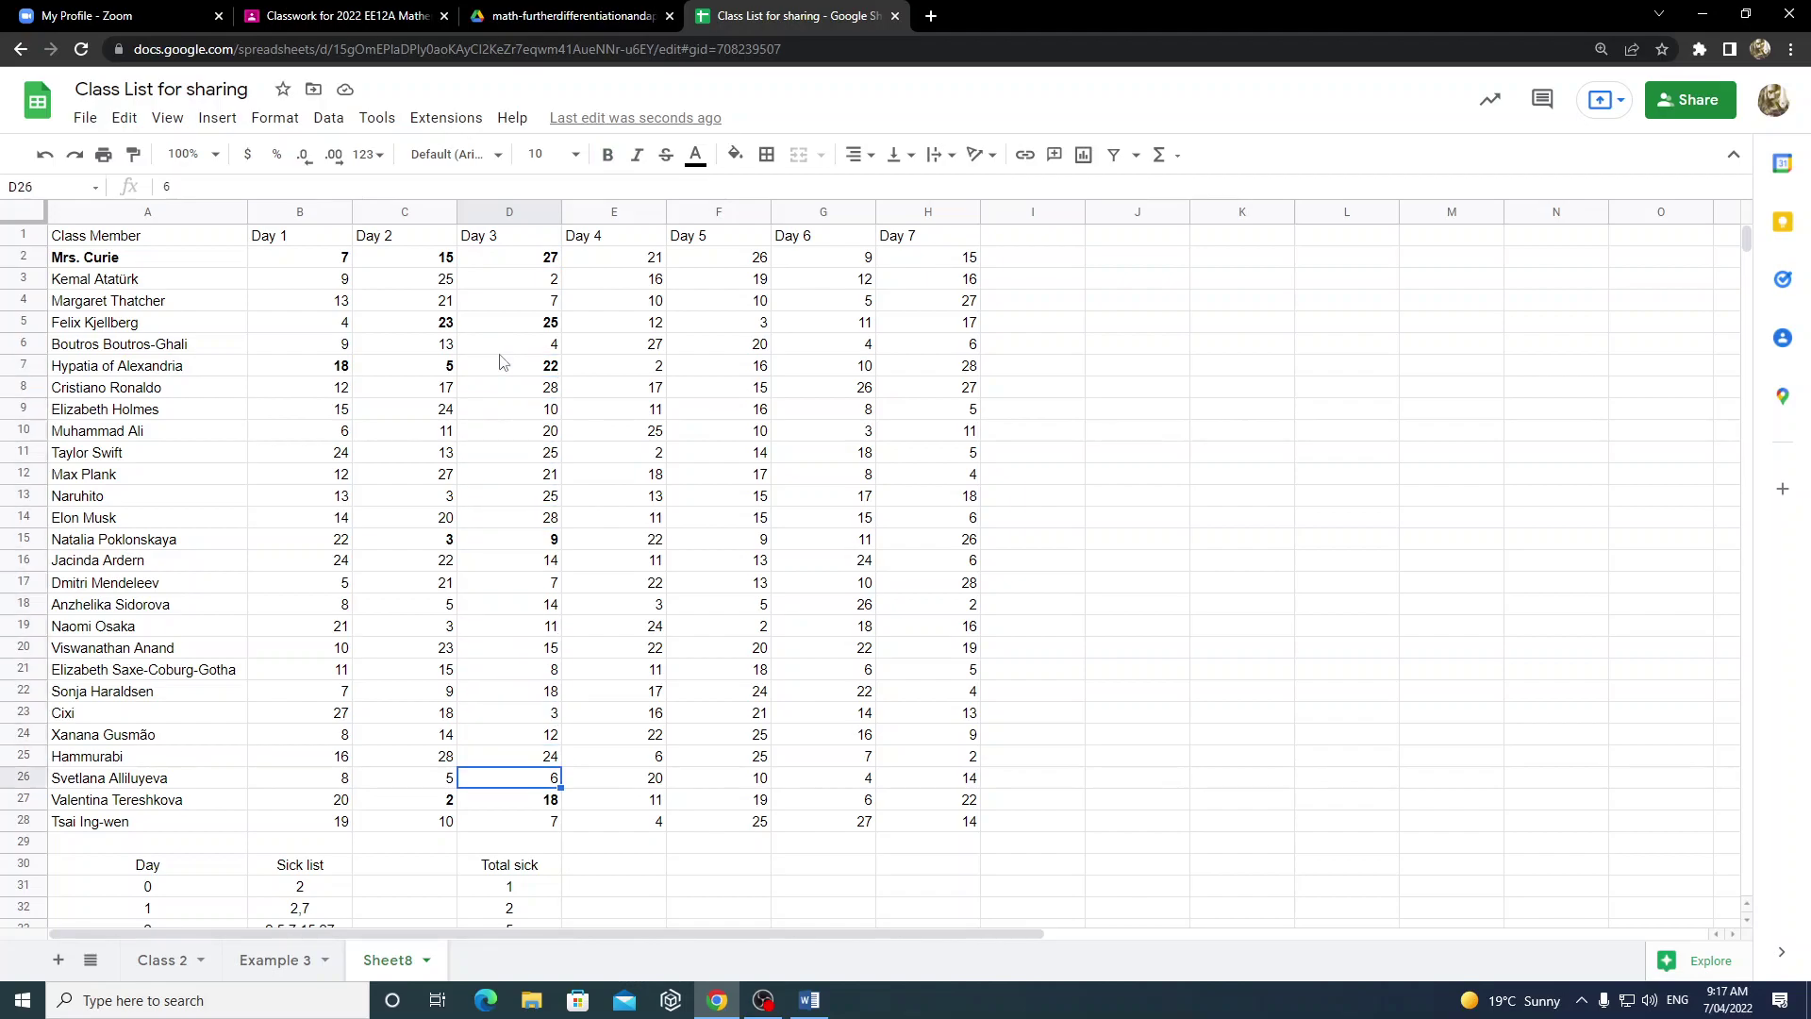
# - Scan the Day 3 column upward from row 26 and recheck its upper rows for contacts with sick class members
pyautogui.press('Down')
pyautogui.press('Up')
pyautogui.press('Up')
pyautogui.press('Up')
pyautogui.press('Up')
pyautogui.press('Up')
pyautogui.press('Up')
pyautogui.press('Up')
pyautogui.press('Up')
pyautogui.press('Up')
pyautogui.press('Up')
pyautogui.press('Up')
pyautogui.press('Up')
pyautogui.press('Up')
pyautogui.press('Up')
pyautogui.press('Up')
pyautogui.press('Up')
pyautogui.press('Up')
pyautogui.press('Up')
pyautogui.press('Up')
pyautogui.press('Up')
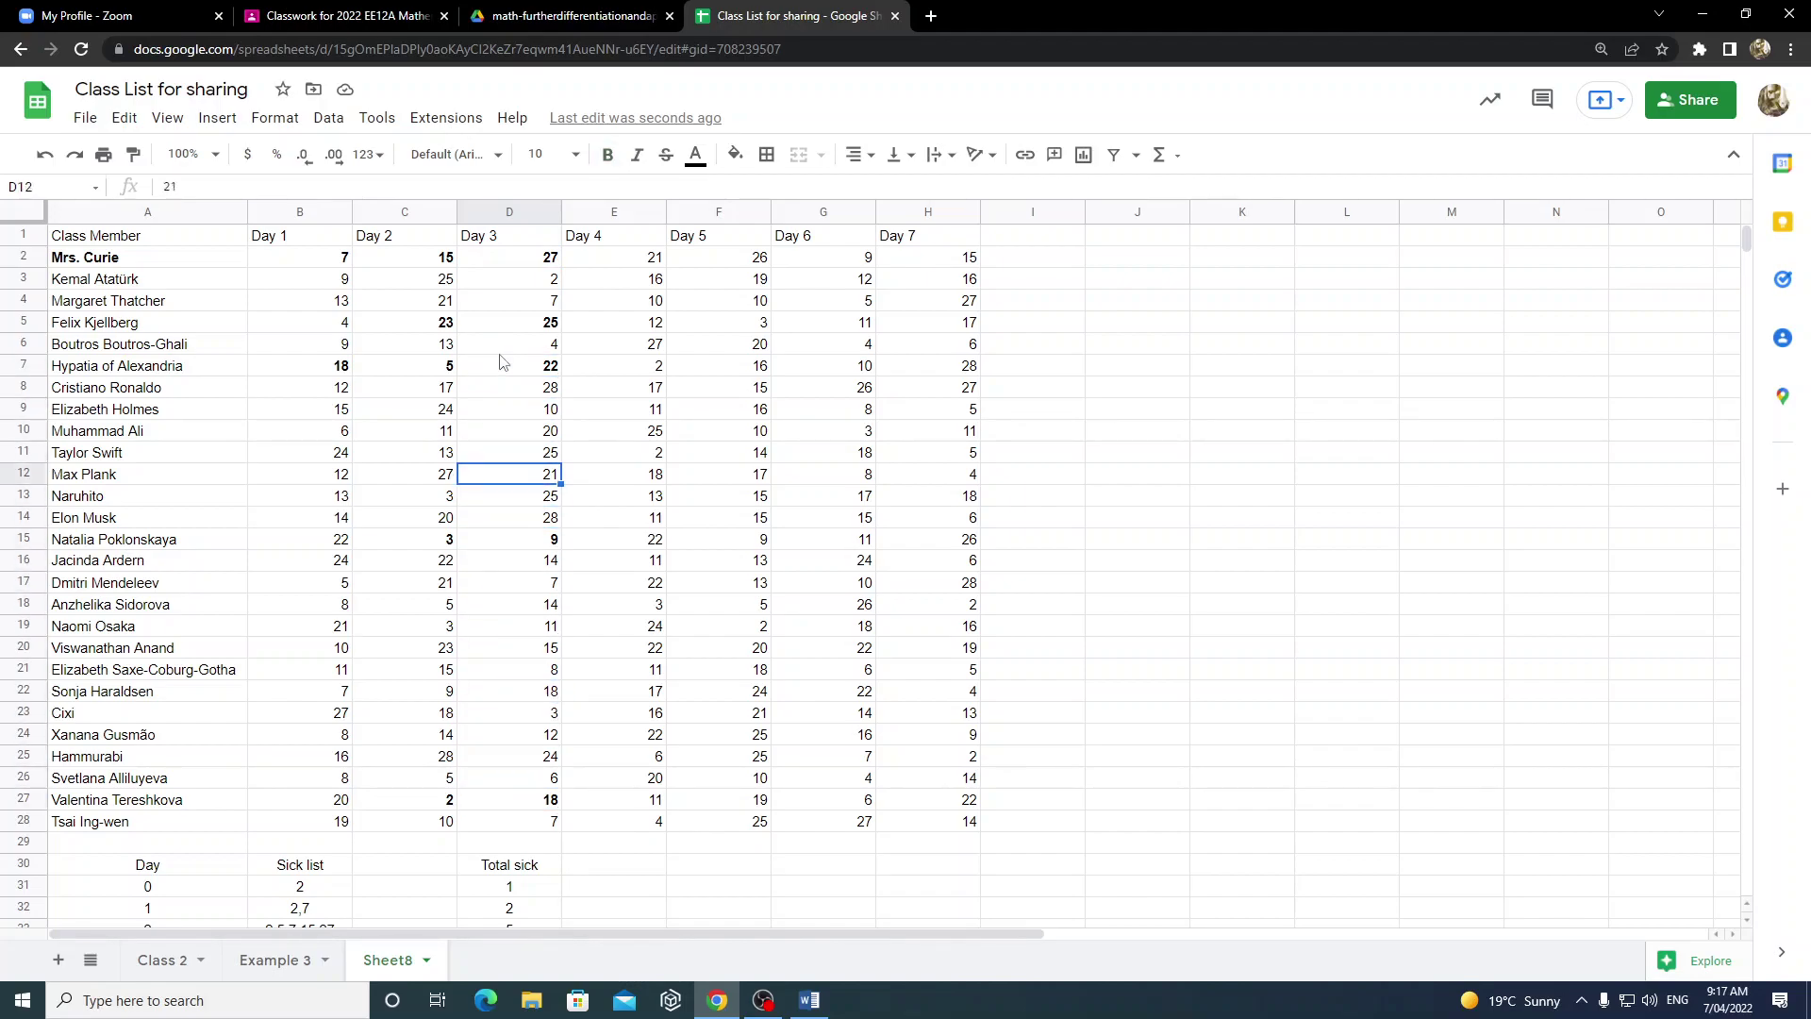
pyautogui.press('Up')
pyautogui.press('Up')
pyautogui.press('Up')
pyautogui.press('Down')
pyautogui.press('Down')
pyautogui.press('Down')
pyautogui.press('Down')
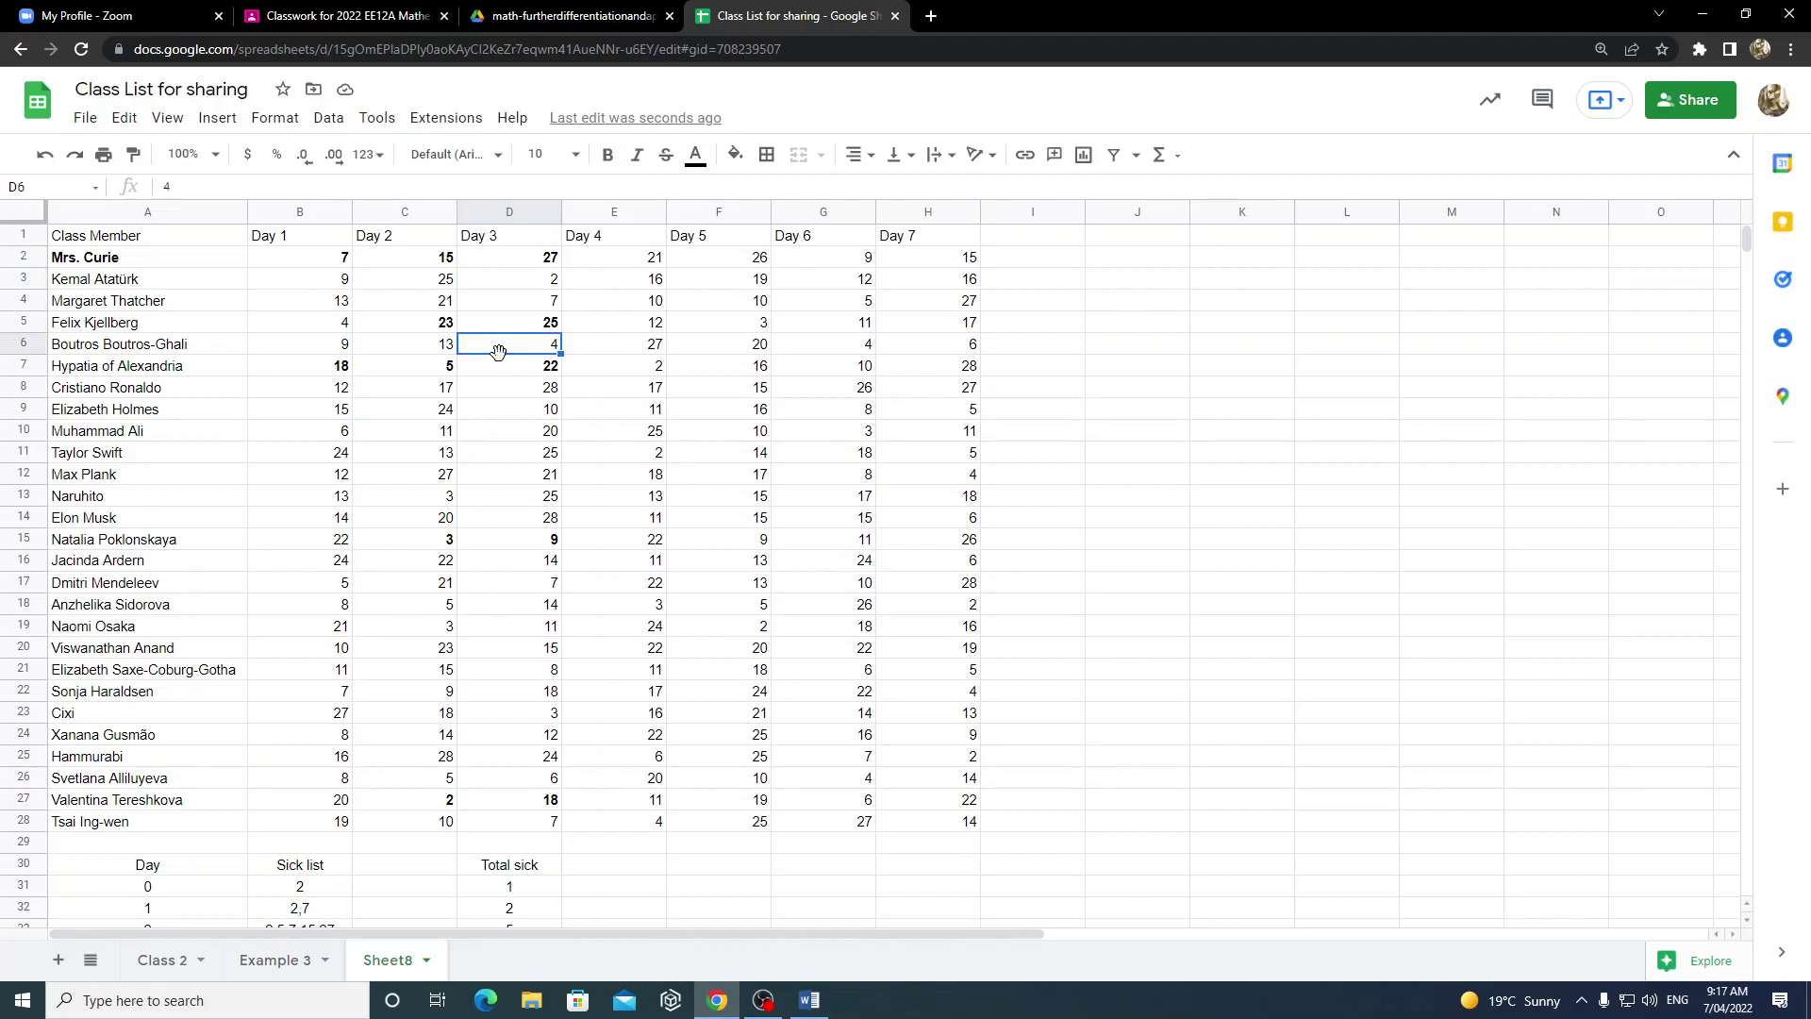
# - Bold the Day 3 value of class member 25 in D25
pyautogui.press('Up')
pyautogui.press('Down')
pyautogui.press('Down')
pyautogui.press('Down')
pyautogui.press('Down')
pyautogui.press('Down')
pyautogui.press('Down')
pyautogui.press('Down')
pyautogui.press('Down')
pyautogui.press('Down')
pyautogui.press('Down')
pyautogui.press('Down')
pyautogui.press('Down')
pyautogui.press('Down')
pyautogui.press('Down')
pyautogui.press('Down')
pyautogui.press('Down')
pyautogui.press('Down')
pyautogui.press('Down')
pyautogui.press('Down')
pyautogui.press('Down')
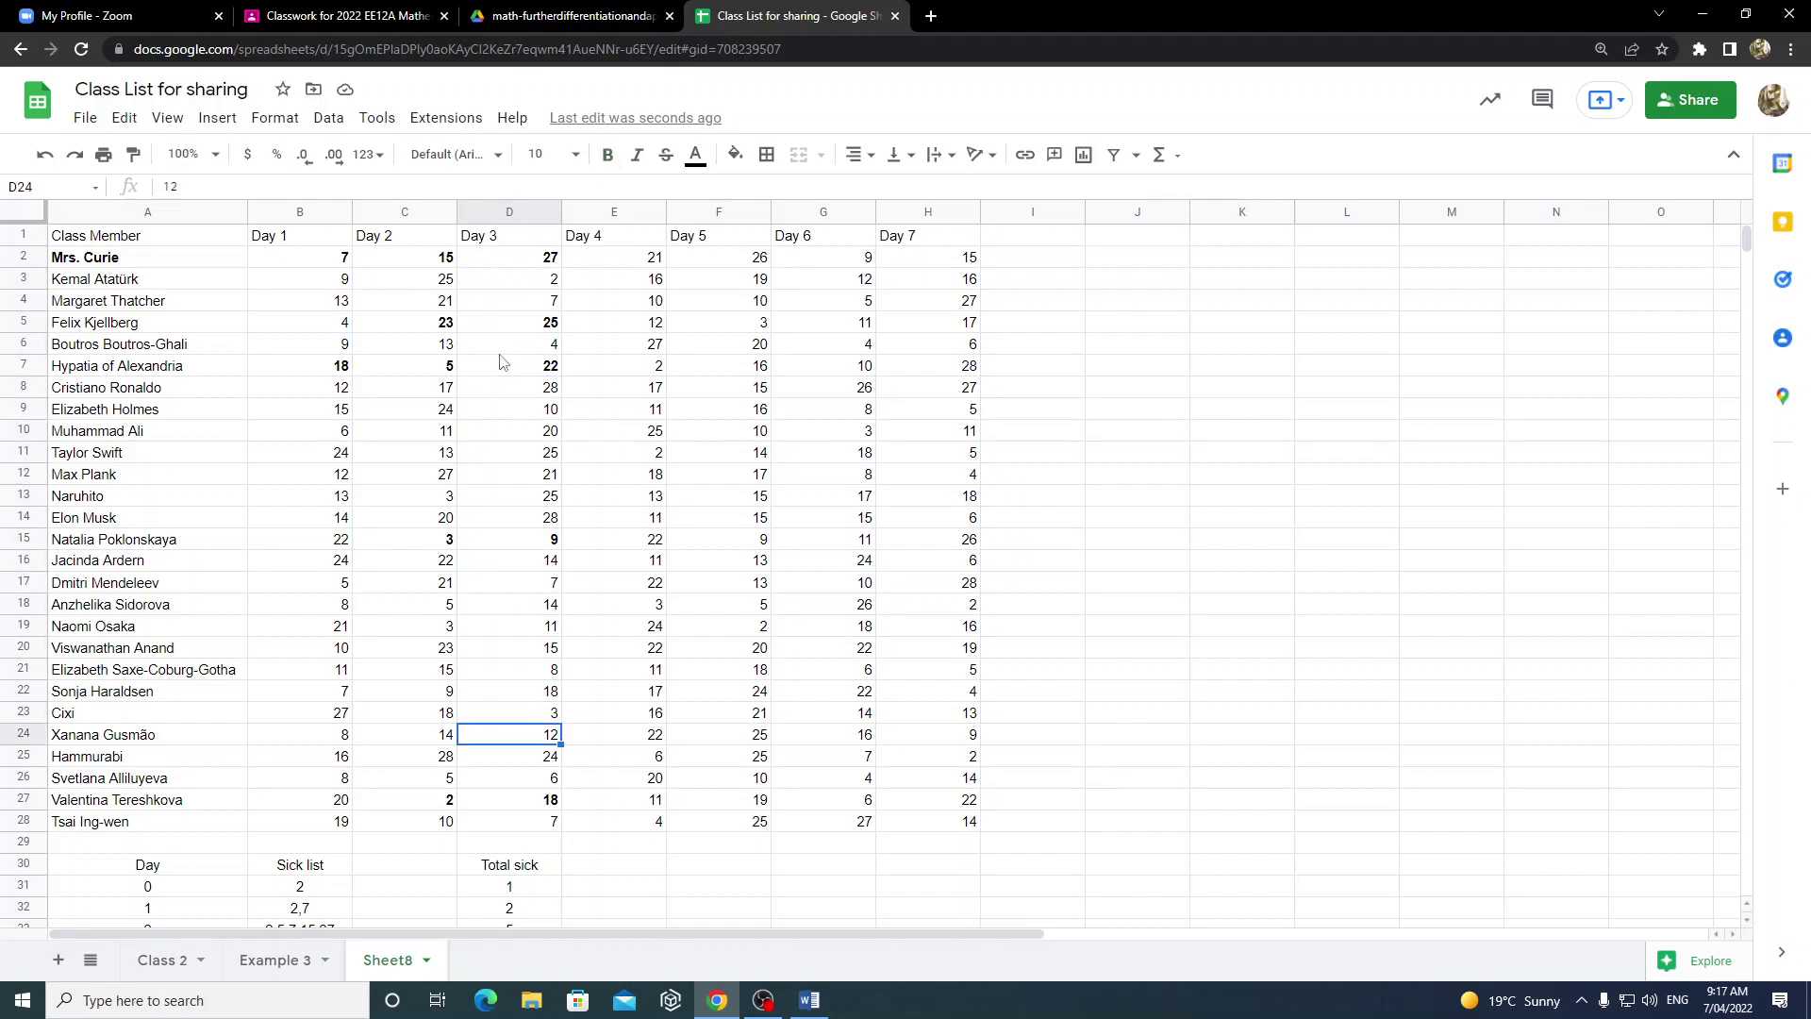
pyautogui.hotkey('ctrl', 'b')
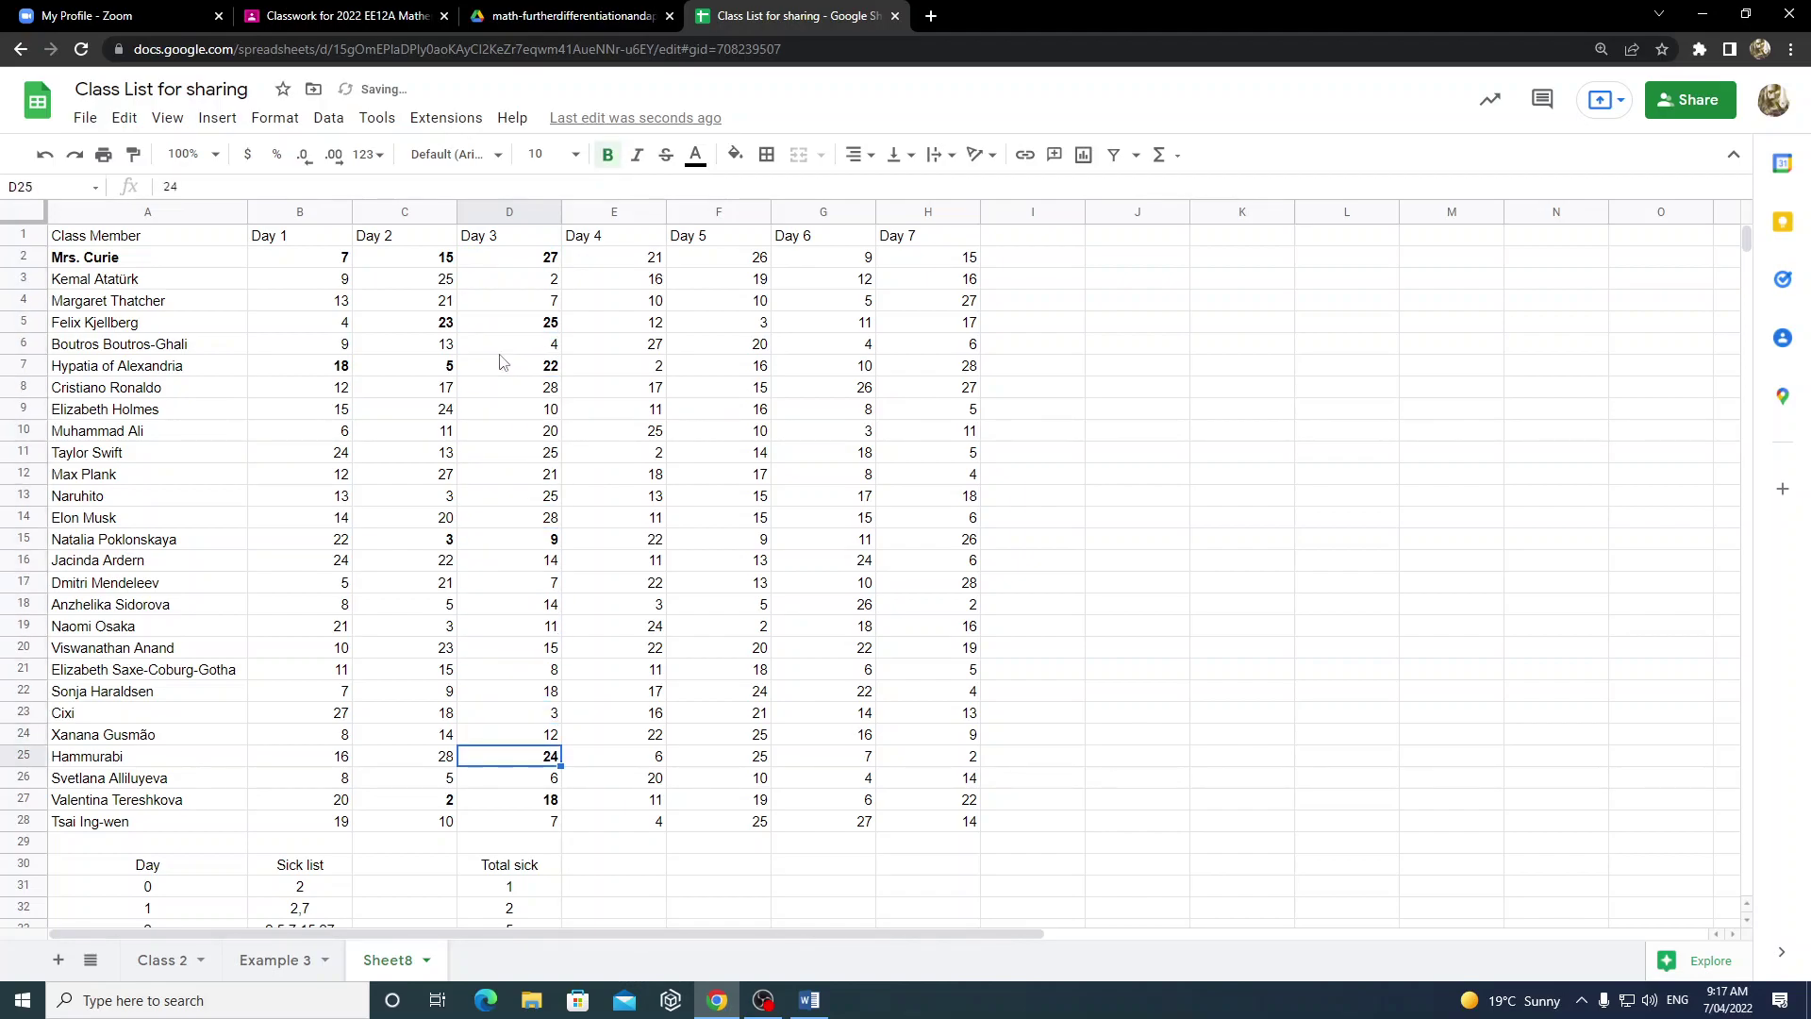
# - Bold the Day 3 value of class member 22 in D22
pyautogui.press('Up')
pyautogui.press('Up')
pyautogui.press('Up')
pyautogui.press('Up')
pyautogui.press('Up')
pyautogui.press('Up')
pyautogui.press('Up')
pyautogui.press('Up')
pyautogui.press('Up')
pyautogui.press('Up')
pyautogui.press('Up')
pyautogui.press('Up')
pyautogui.press('Up')
pyautogui.press('Up')
pyautogui.press('Up')
pyautogui.press('Up')
pyautogui.press('Up')
pyautogui.press('Up')
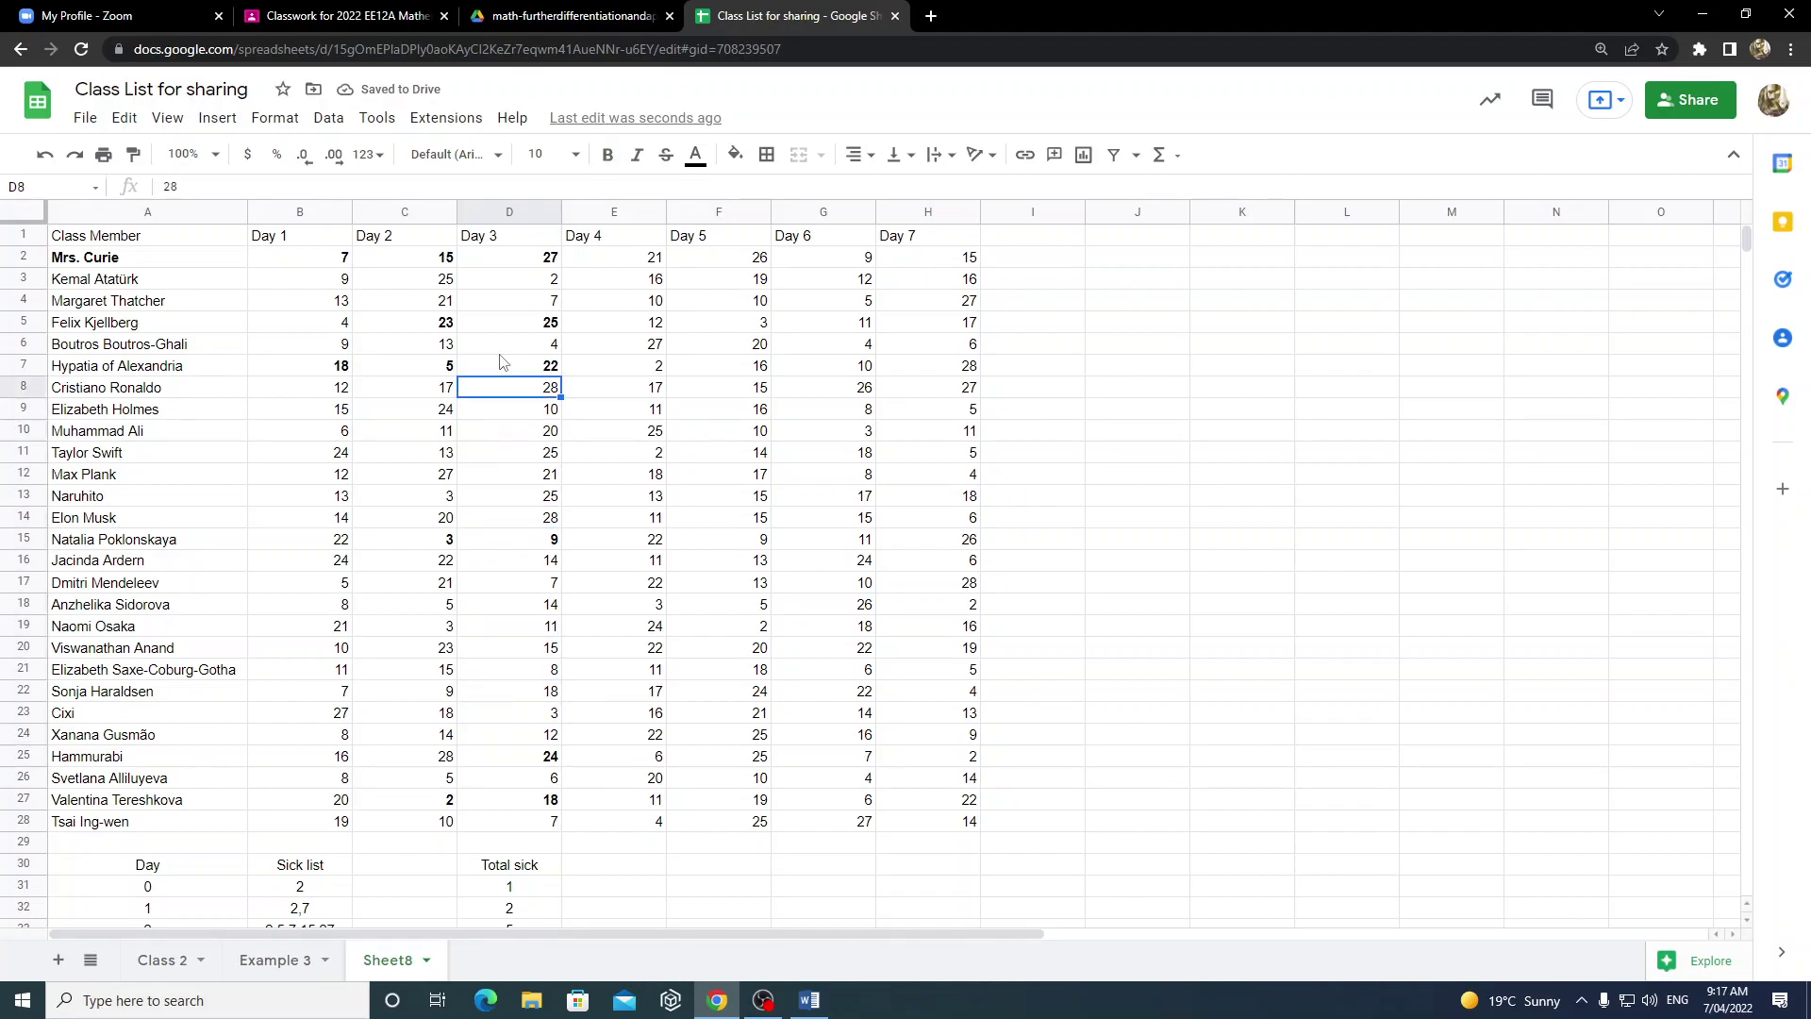
pyautogui.press('Down')
pyautogui.press('Down')
pyautogui.press('Down')
pyautogui.press('Down')
pyautogui.press('Down')
pyautogui.press('Down')
pyautogui.press('Down')
pyautogui.press('Down')
pyautogui.press('Down')
pyautogui.press('Down')
pyautogui.press('Down')
pyautogui.press('Down')
pyautogui.press('Down')
pyautogui.press('Down')
pyautogui.press('Down')
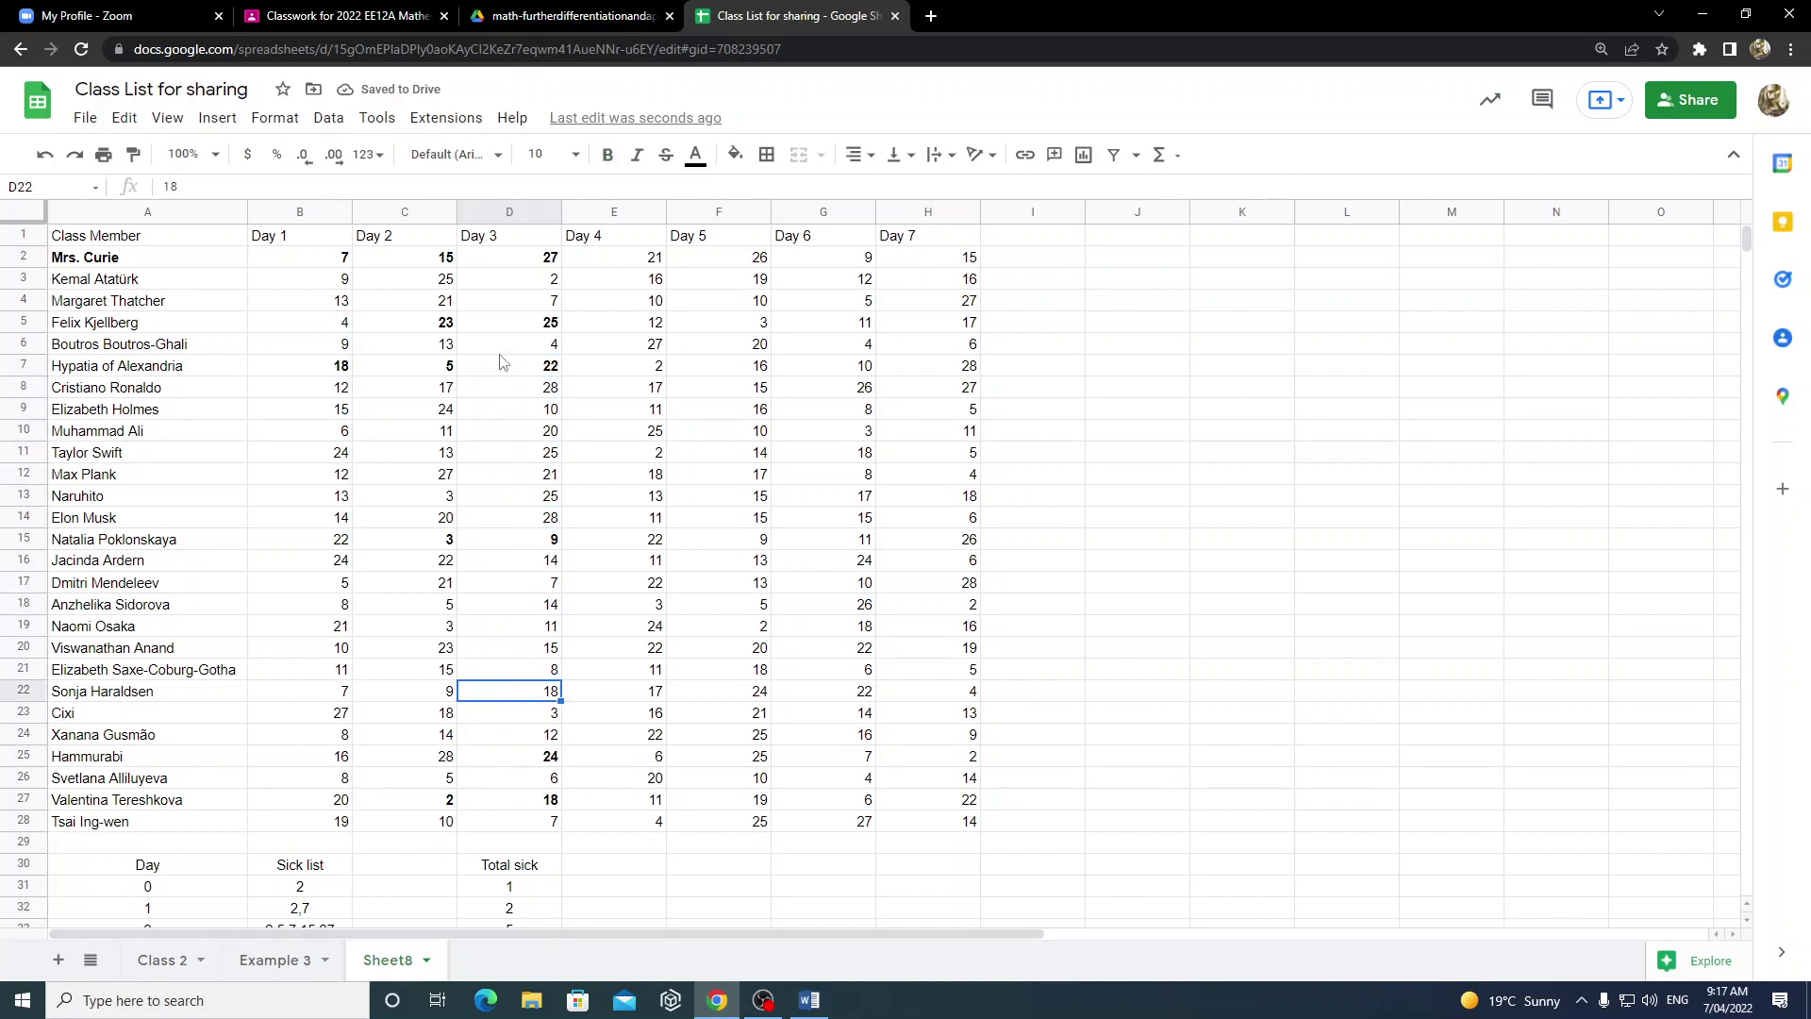
pyautogui.hotkey('ctrl', 'b')
# - Bold the Day 3 value of class member 9 in D9
pyautogui.press('Up')
pyautogui.press('Up')
pyautogui.press('Up')
pyautogui.press('Up')
pyautogui.press('Up')
pyautogui.press('Up')
pyautogui.press('Up')
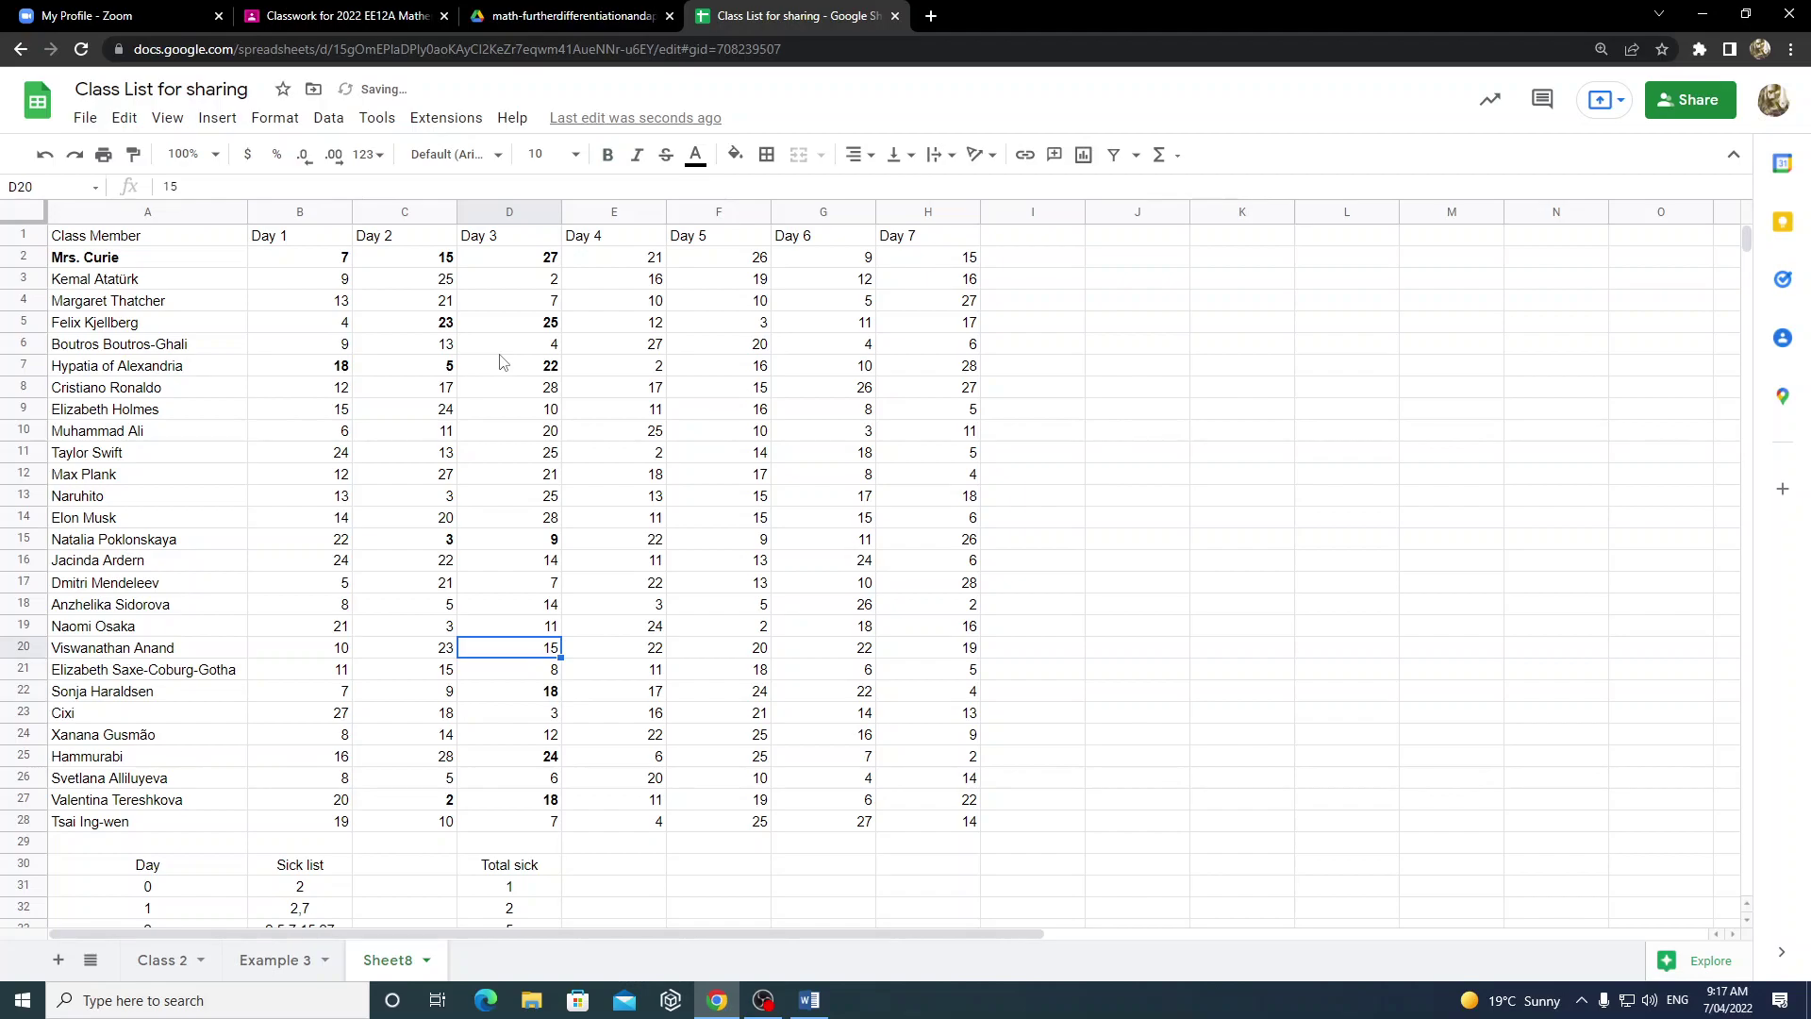
pyautogui.press('Up')
pyautogui.press('Up')
pyautogui.press('Up')
pyautogui.press('Up')
pyautogui.press('Up')
pyautogui.press('Up')
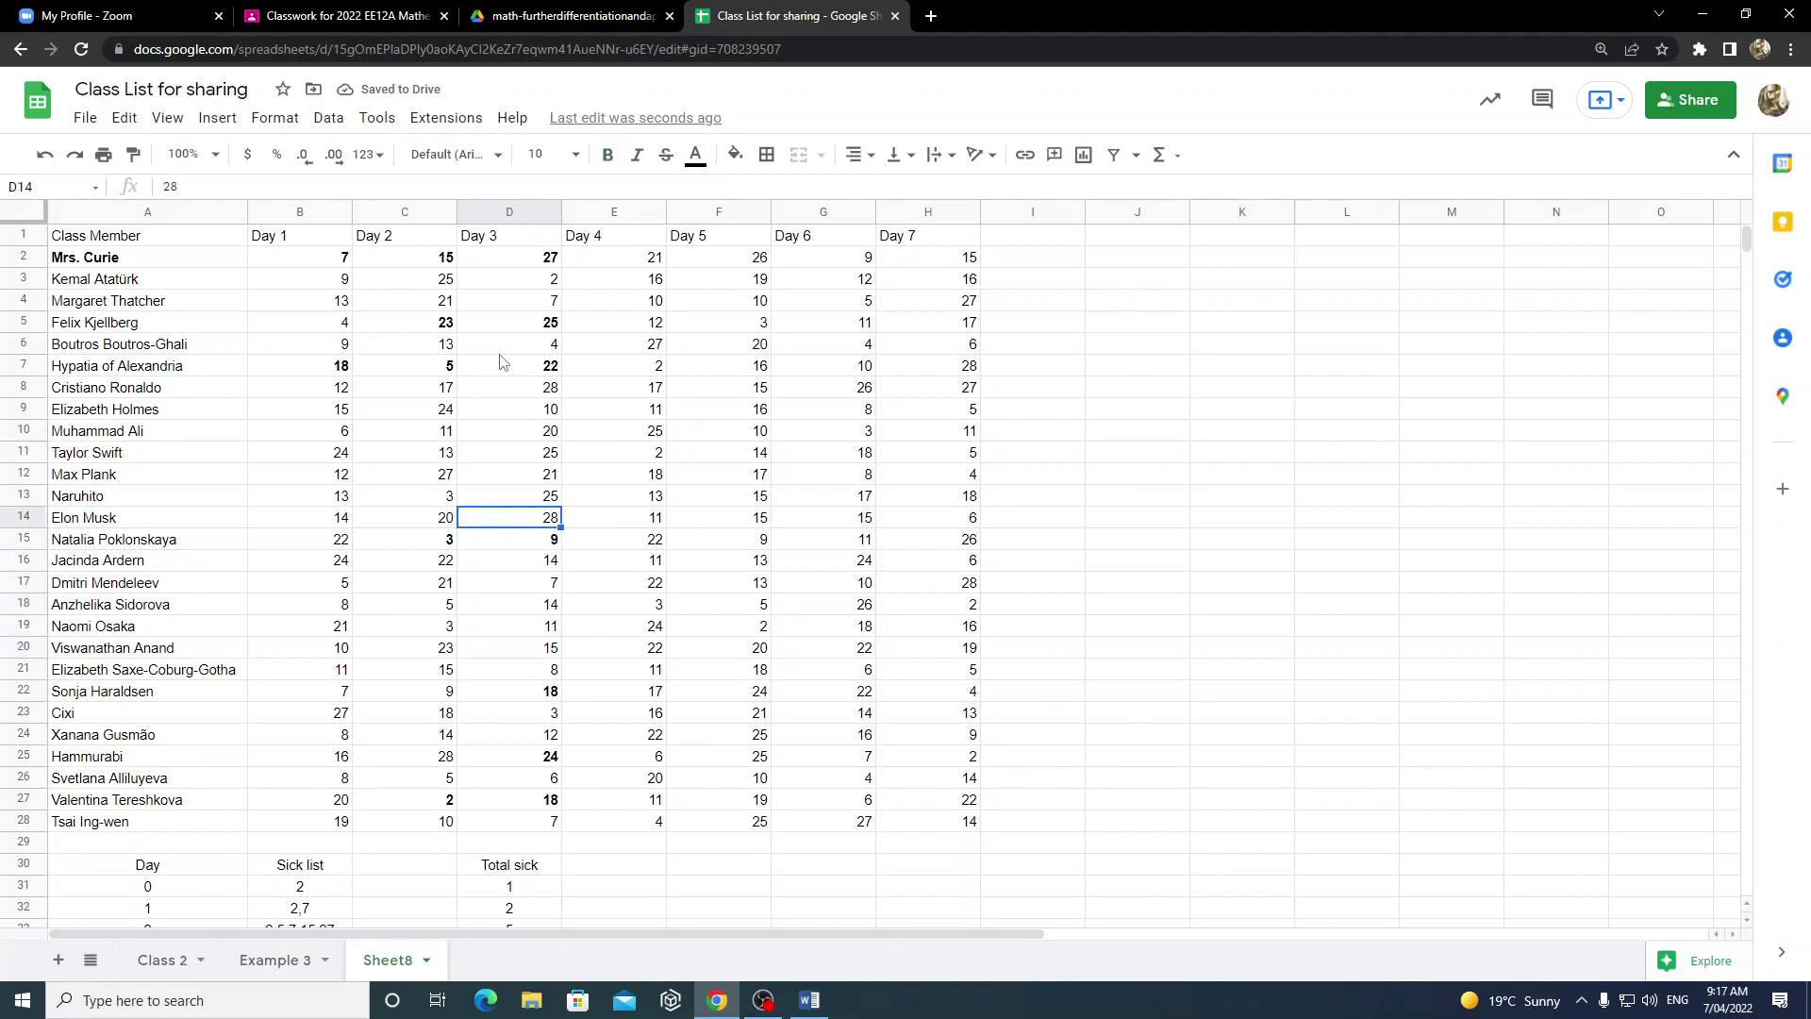
pyautogui.hotkey('ctrl', 'b')
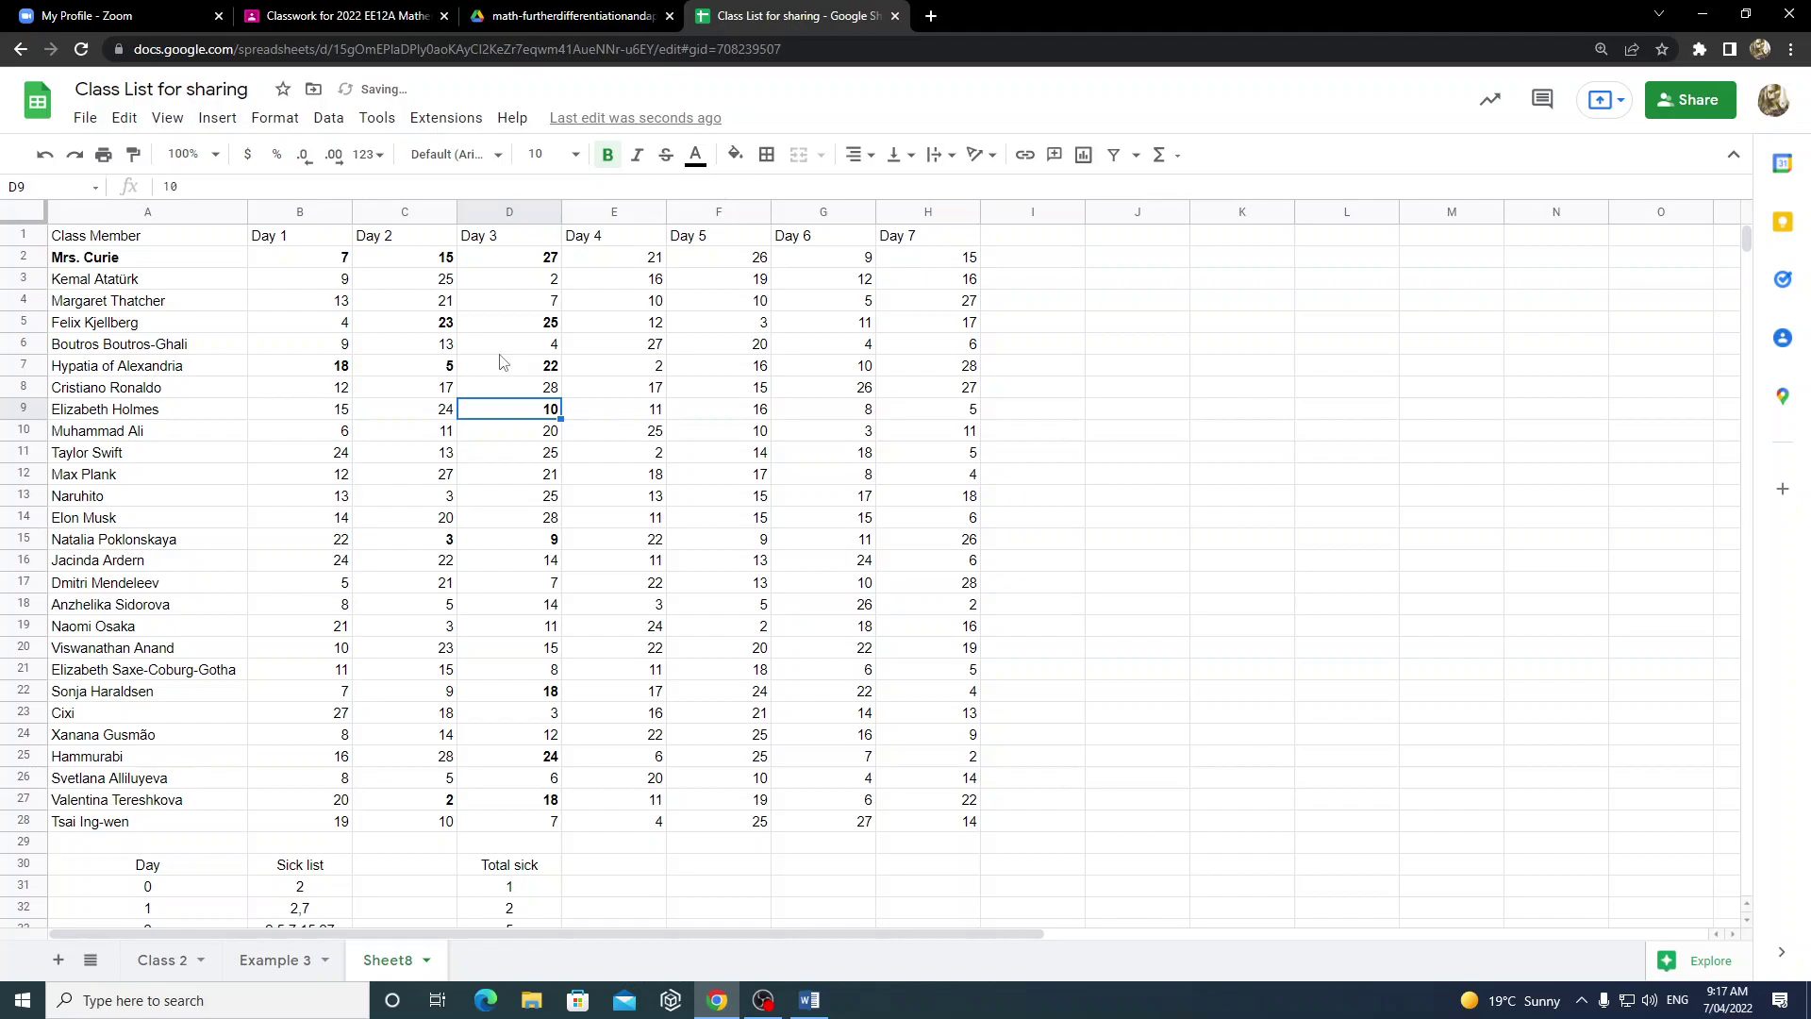
# - Bold the Day 3 value of class member 18 in D18
pyautogui.press('Down')
pyautogui.press('Down')
pyautogui.press('Down')
pyautogui.press('Down')
pyautogui.press('Down')
pyautogui.press('Down')
pyautogui.press('Down')
pyautogui.press('Down')
pyautogui.press('Down')
pyautogui.press('Down')
pyautogui.press('Down')
pyautogui.press('Down')
pyautogui.press('Down')
pyautogui.press('Down')
pyautogui.press('Down')
pyautogui.press('Down')
pyautogui.press('Down')
pyautogui.press('Down')
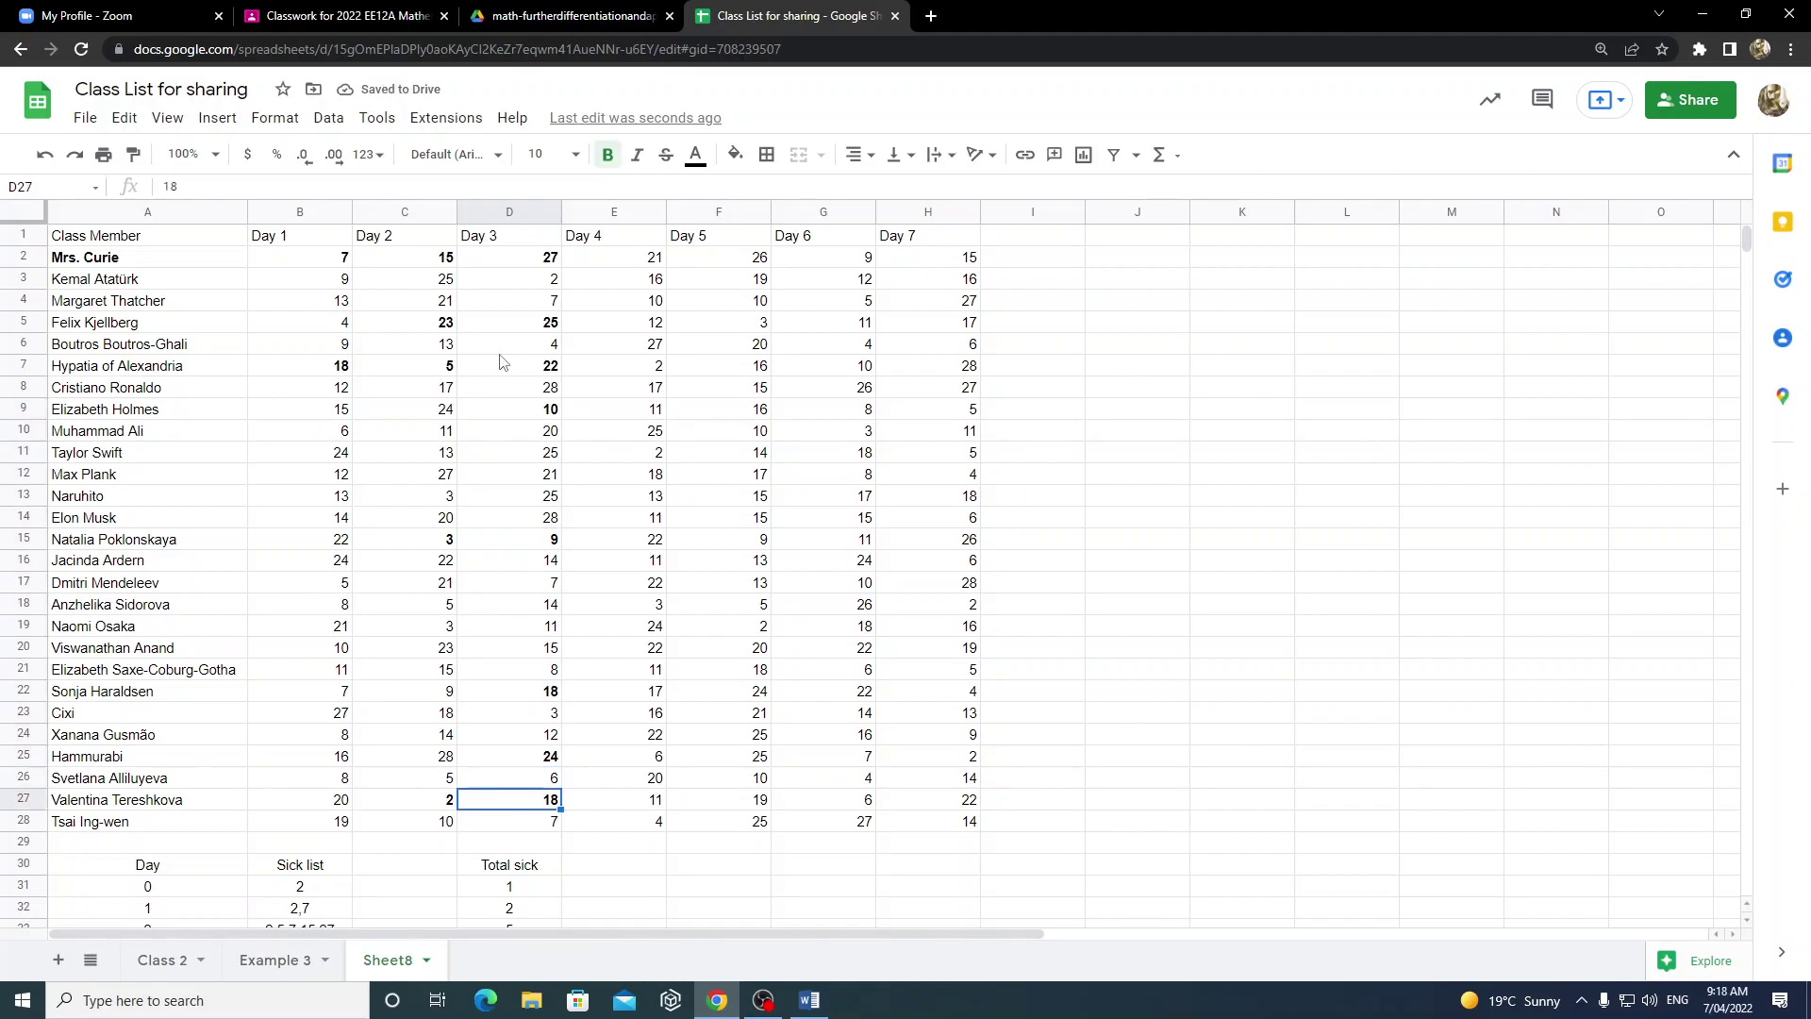
pyautogui.press('Up')
pyautogui.press('Up')
pyautogui.press('Up')
pyautogui.press('Up')
pyautogui.press('Up')
pyautogui.press('Up')
pyautogui.press('Up')
pyautogui.press('Up')
pyautogui.press('Up')
pyautogui.press('Up')
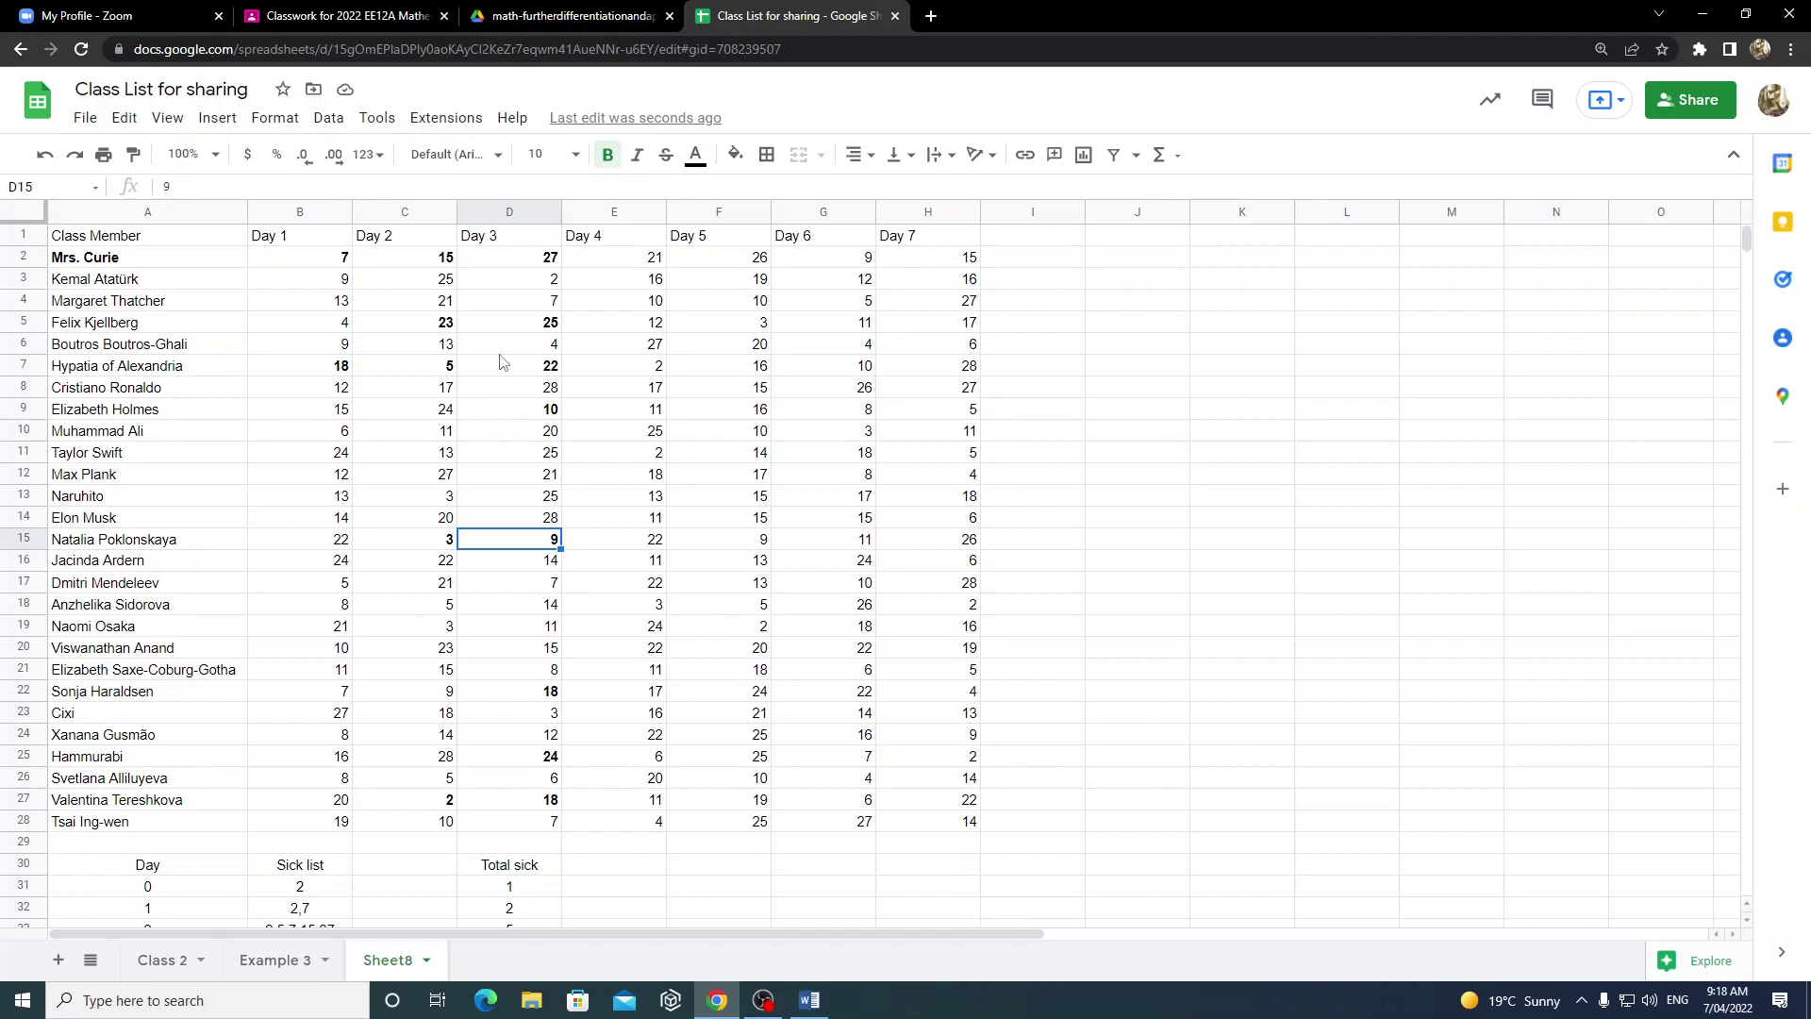
pyautogui.press('Down')
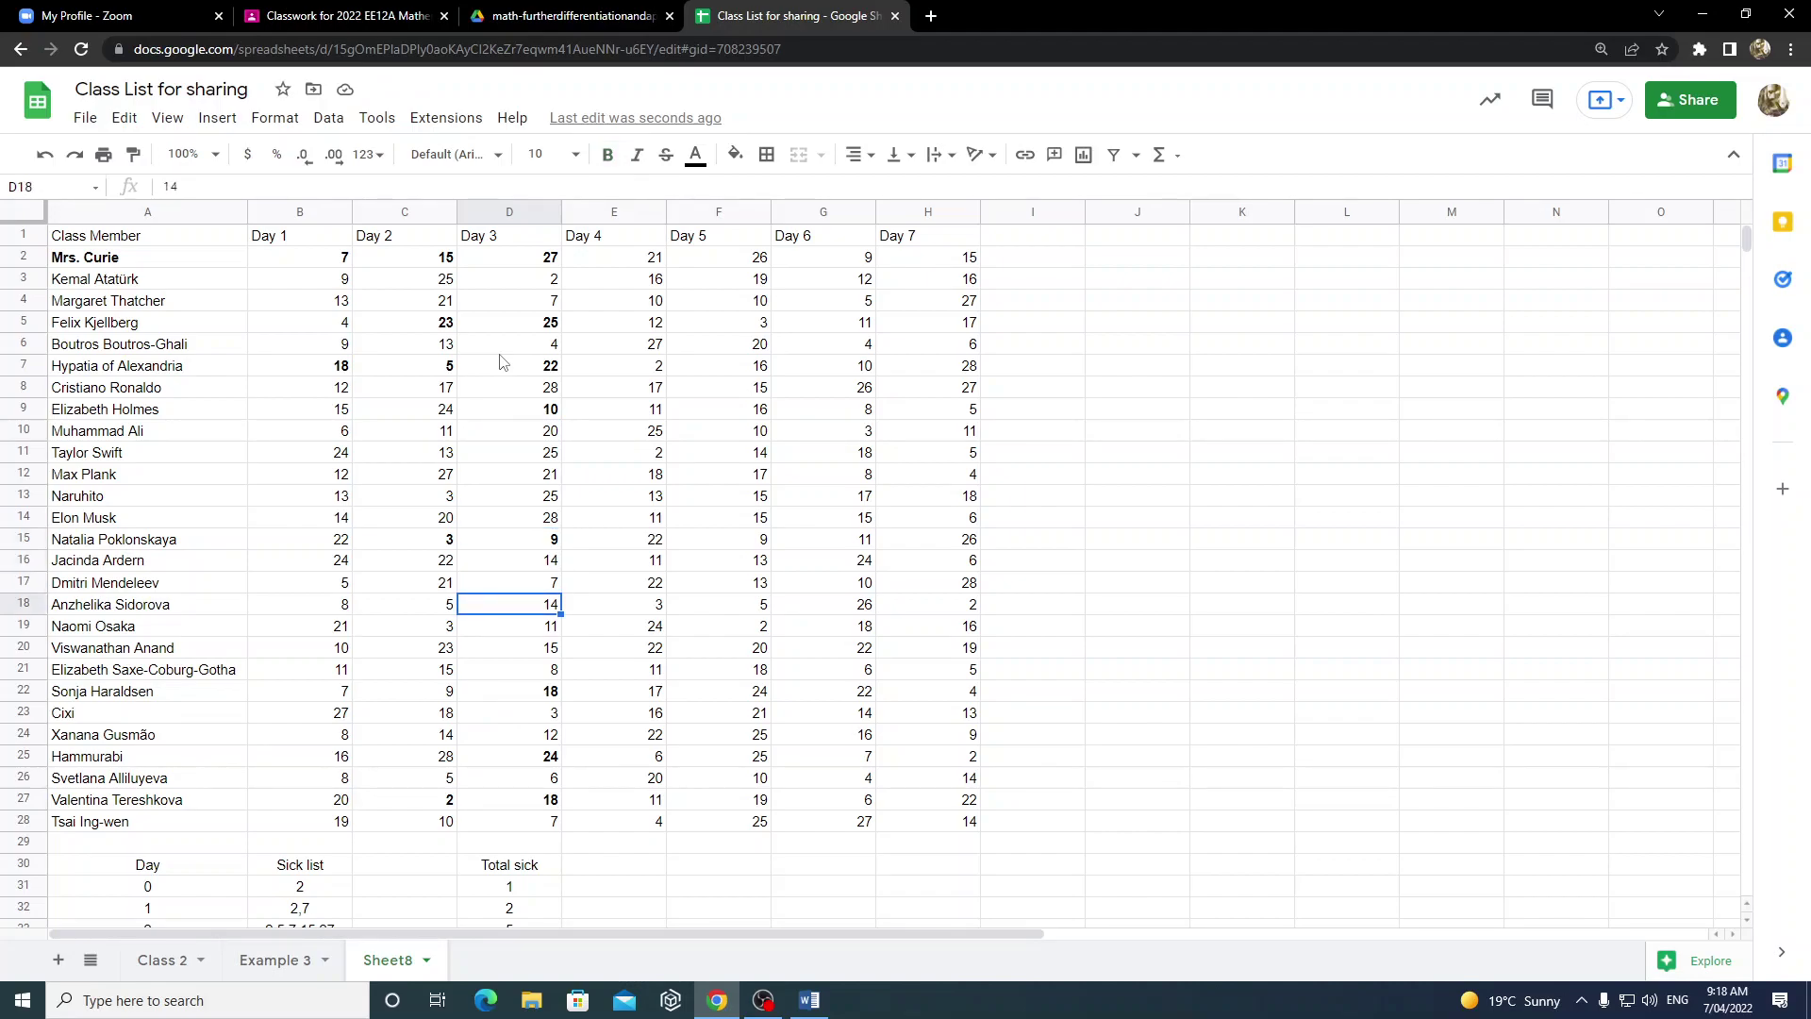
pyautogui.hotkey('ctrl', 'b')
# - Bold the Day 3 values 2 and 7 of class members 3 and 4 in D3 and D4
pyautogui.press('Down')
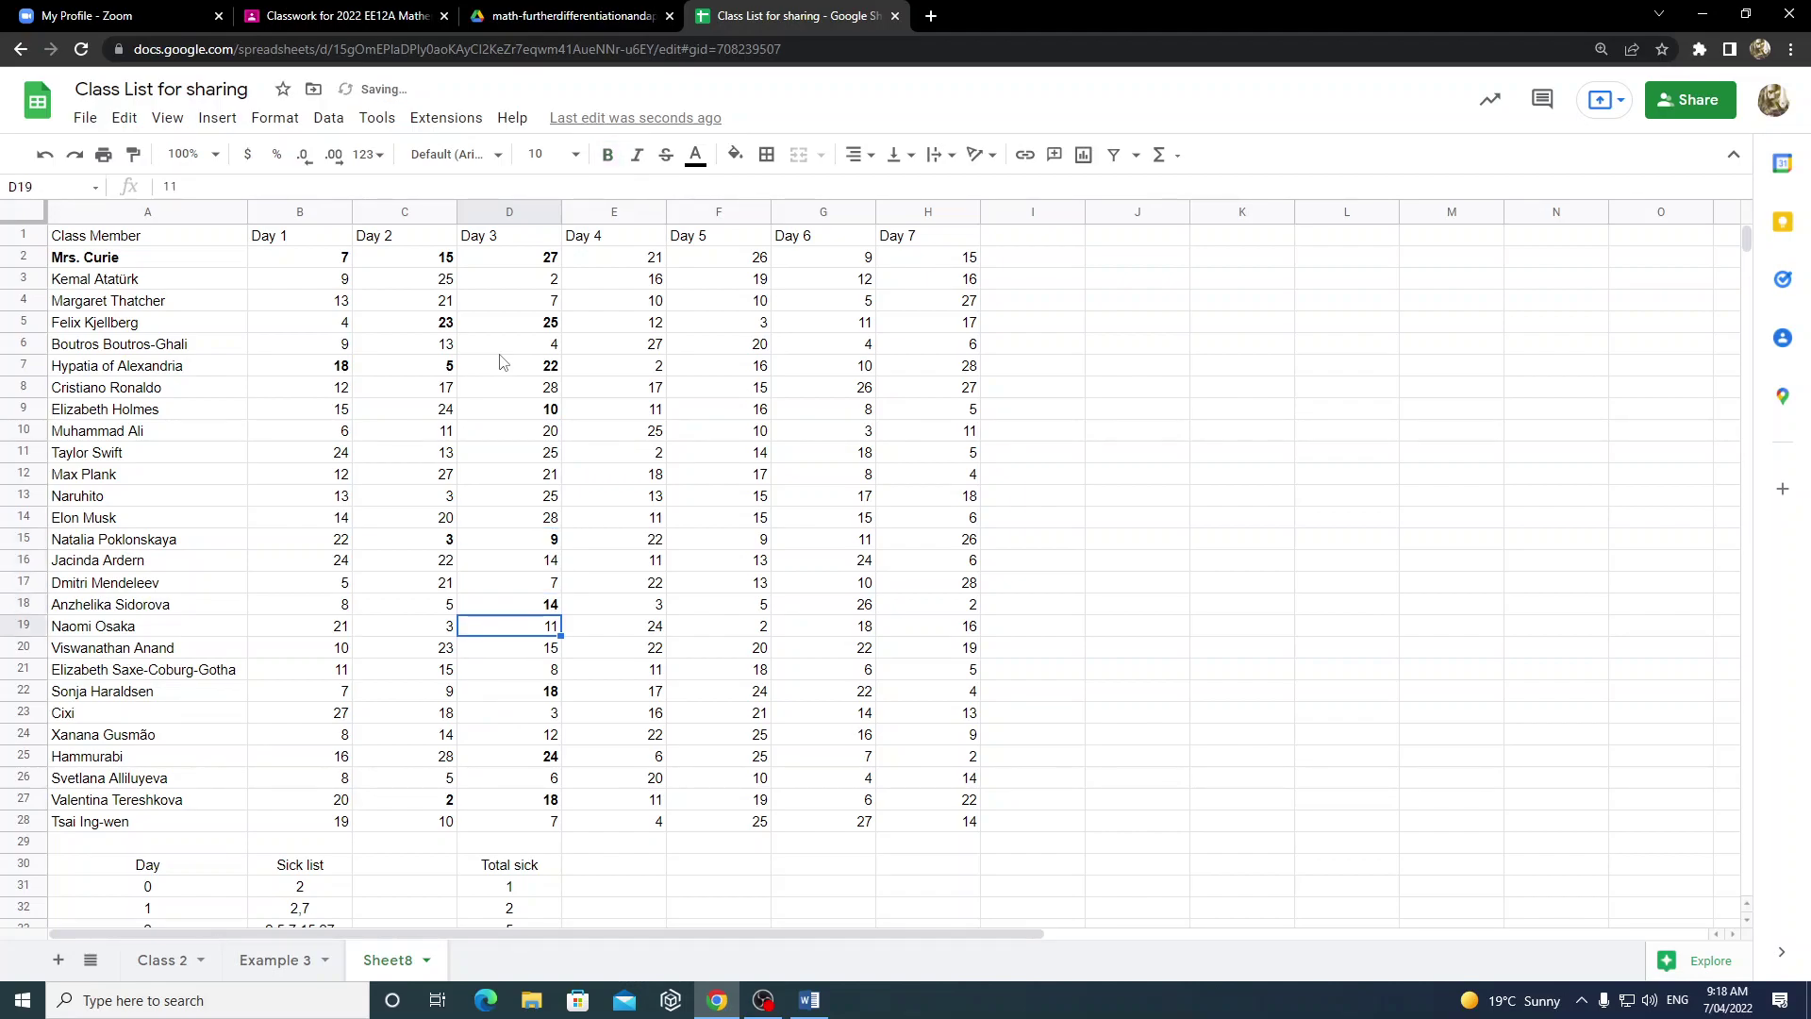
pyautogui.press('Up')
pyautogui.press('Up')
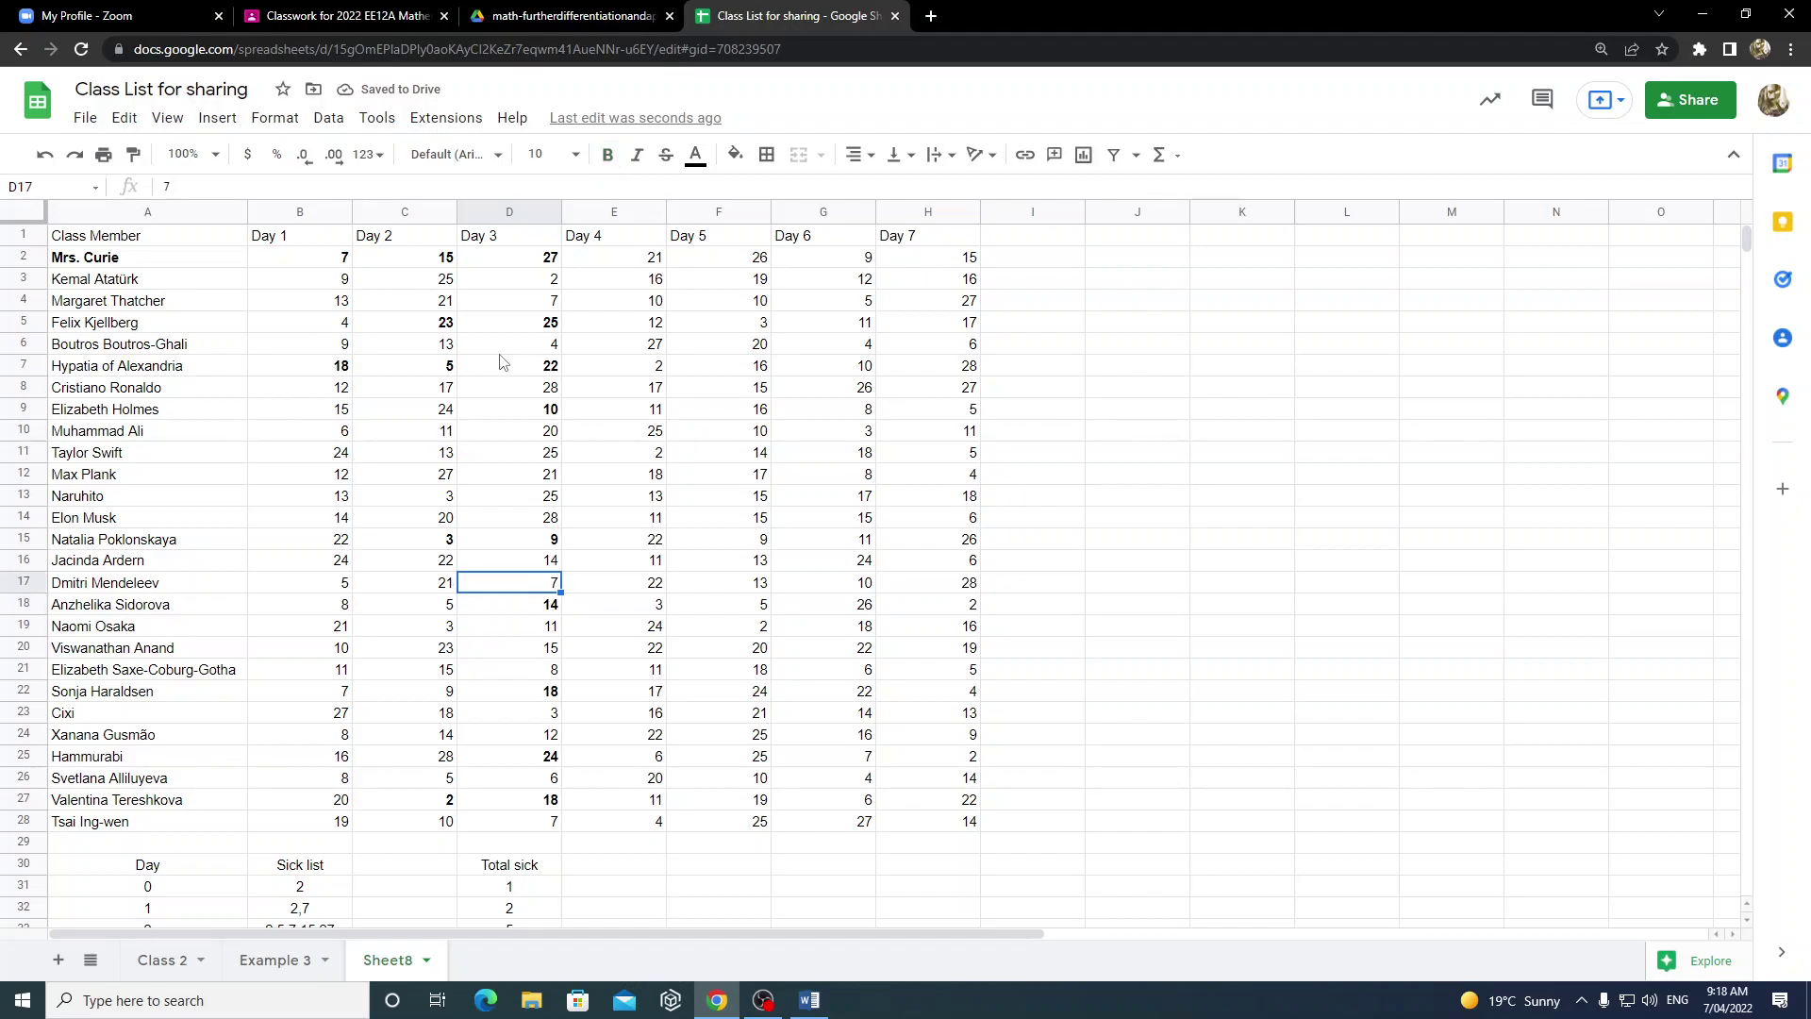
pyautogui.press('Up')
pyautogui.press('Up')
pyautogui.press('Up')
pyautogui.press('Up')
pyautogui.press('Up')
pyautogui.press('Up')
pyautogui.press('Up')
pyautogui.press('Up')
pyautogui.press('Up')
pyautogui.press('Up')
pyautogui.press('Up')
pyautogui.press('Up')
pyautogui.press('Up')
pyautogui.press('Up')
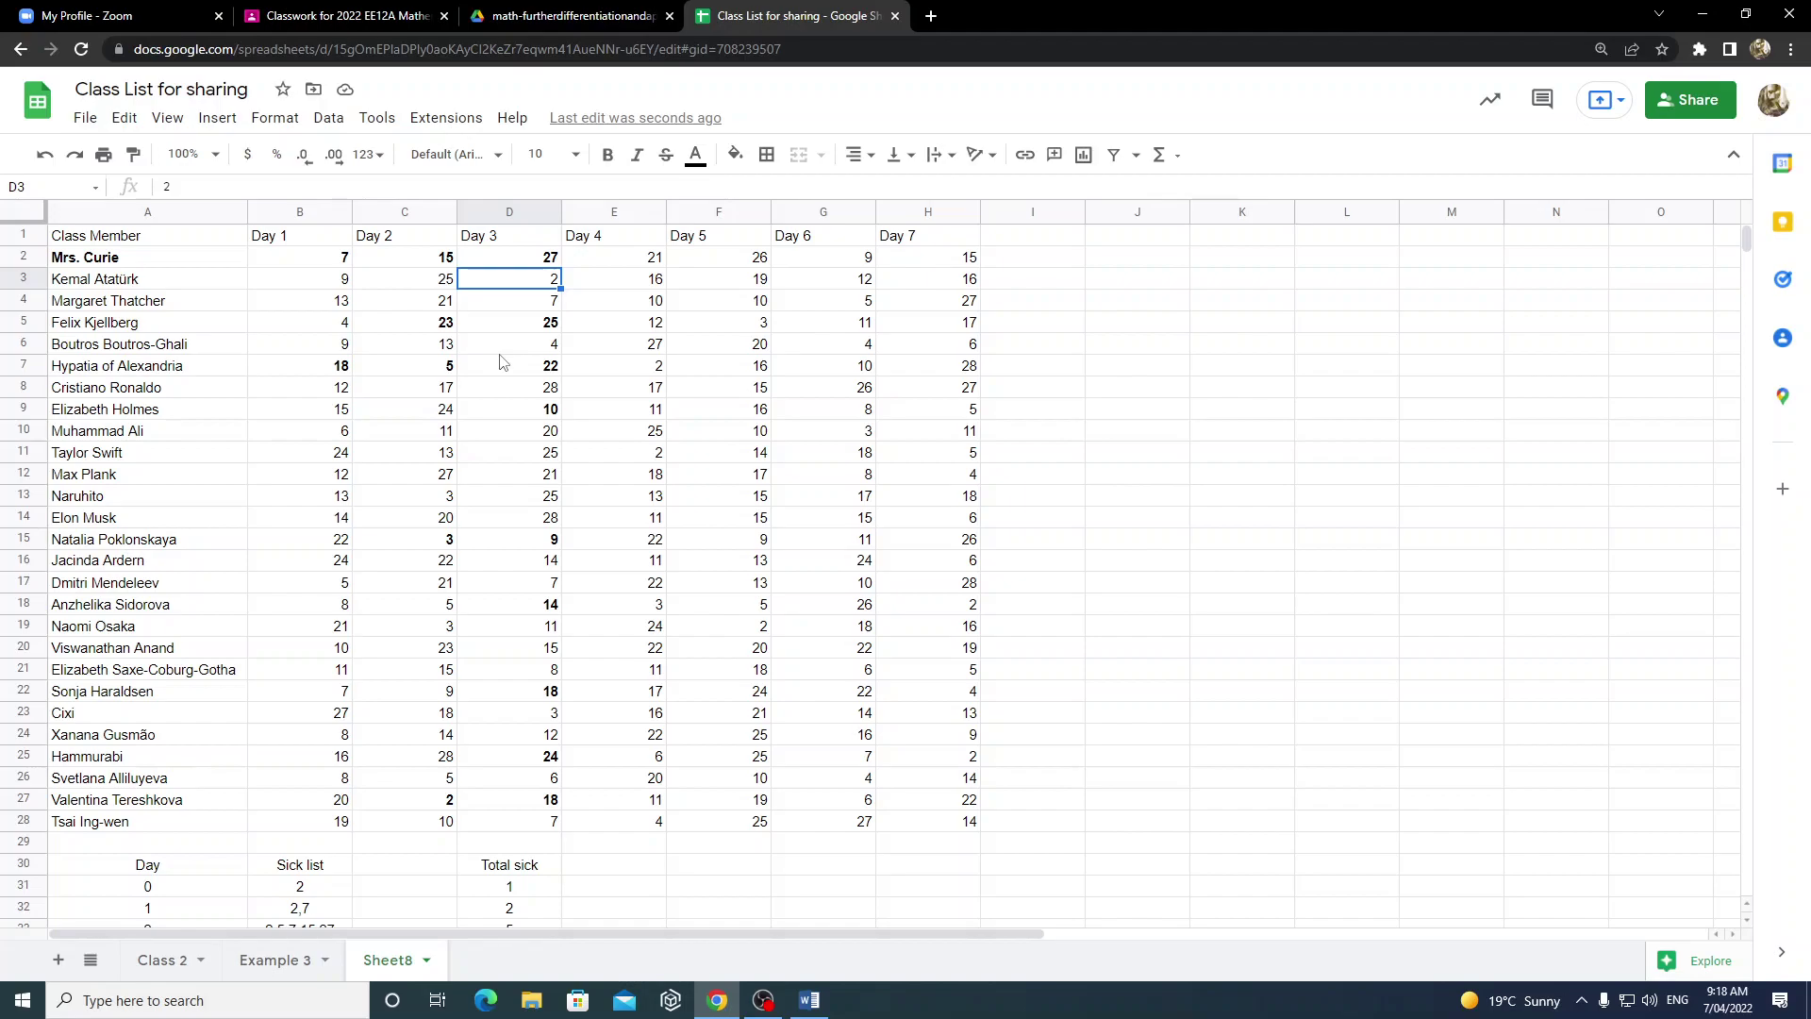
pyautogui.hotkey('ctrl', '-')
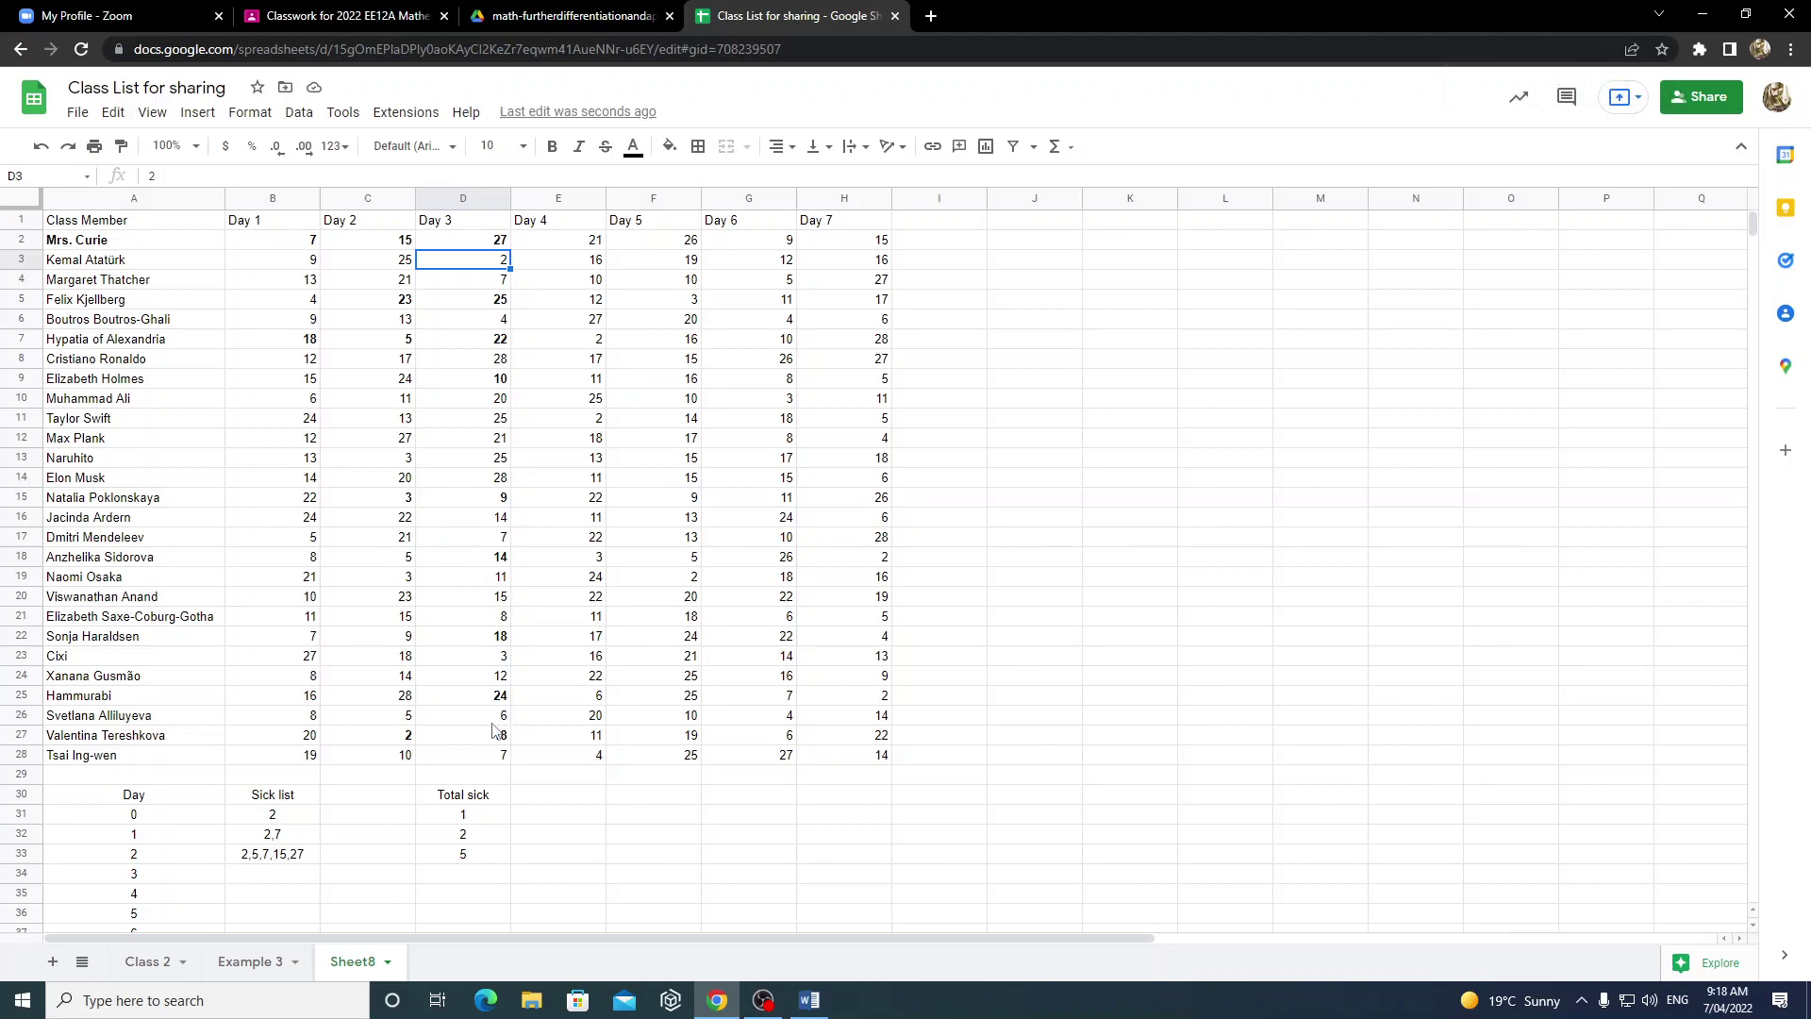
pyautogui.hotkey('ctrl', 'b')
pyautogui.press('Down')
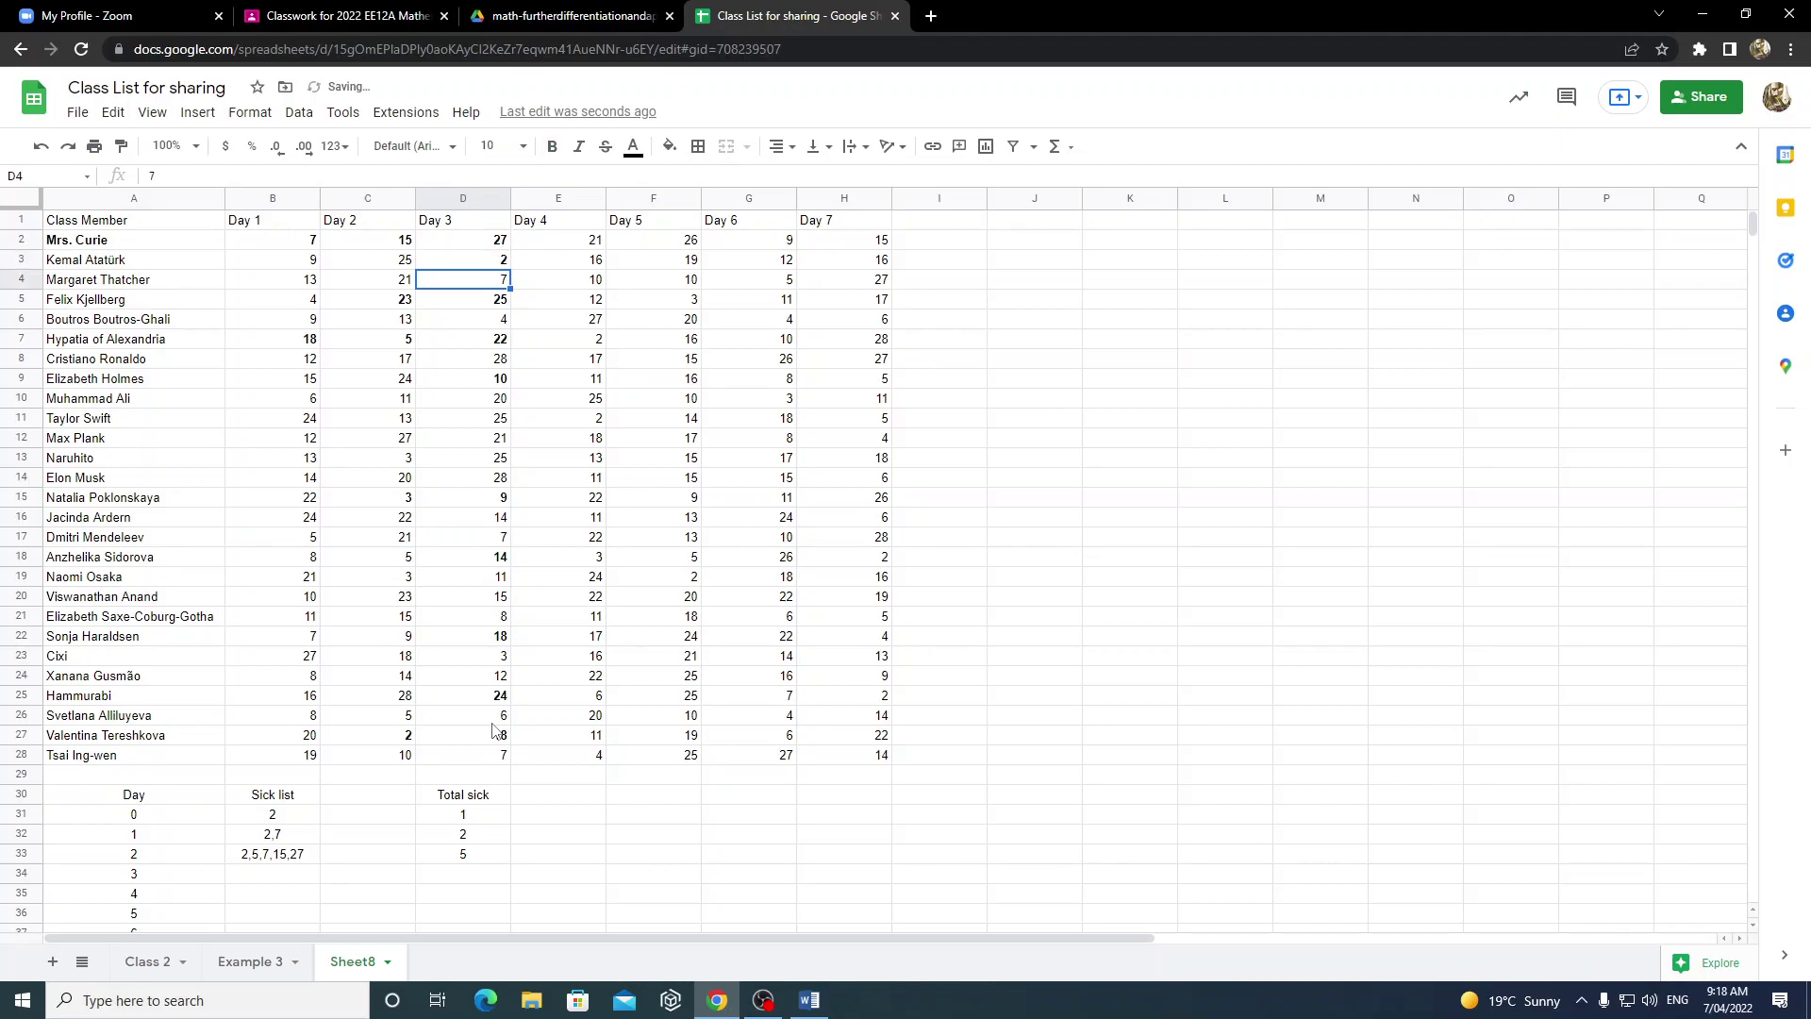
pyautogui.hotkey('ctrl', 'b')
# - Bold the Day 3 value 7 of class member 17 in D17
pyautogui.press('Down')
pyautogui.press('Down')
pyautogui.press('Down')
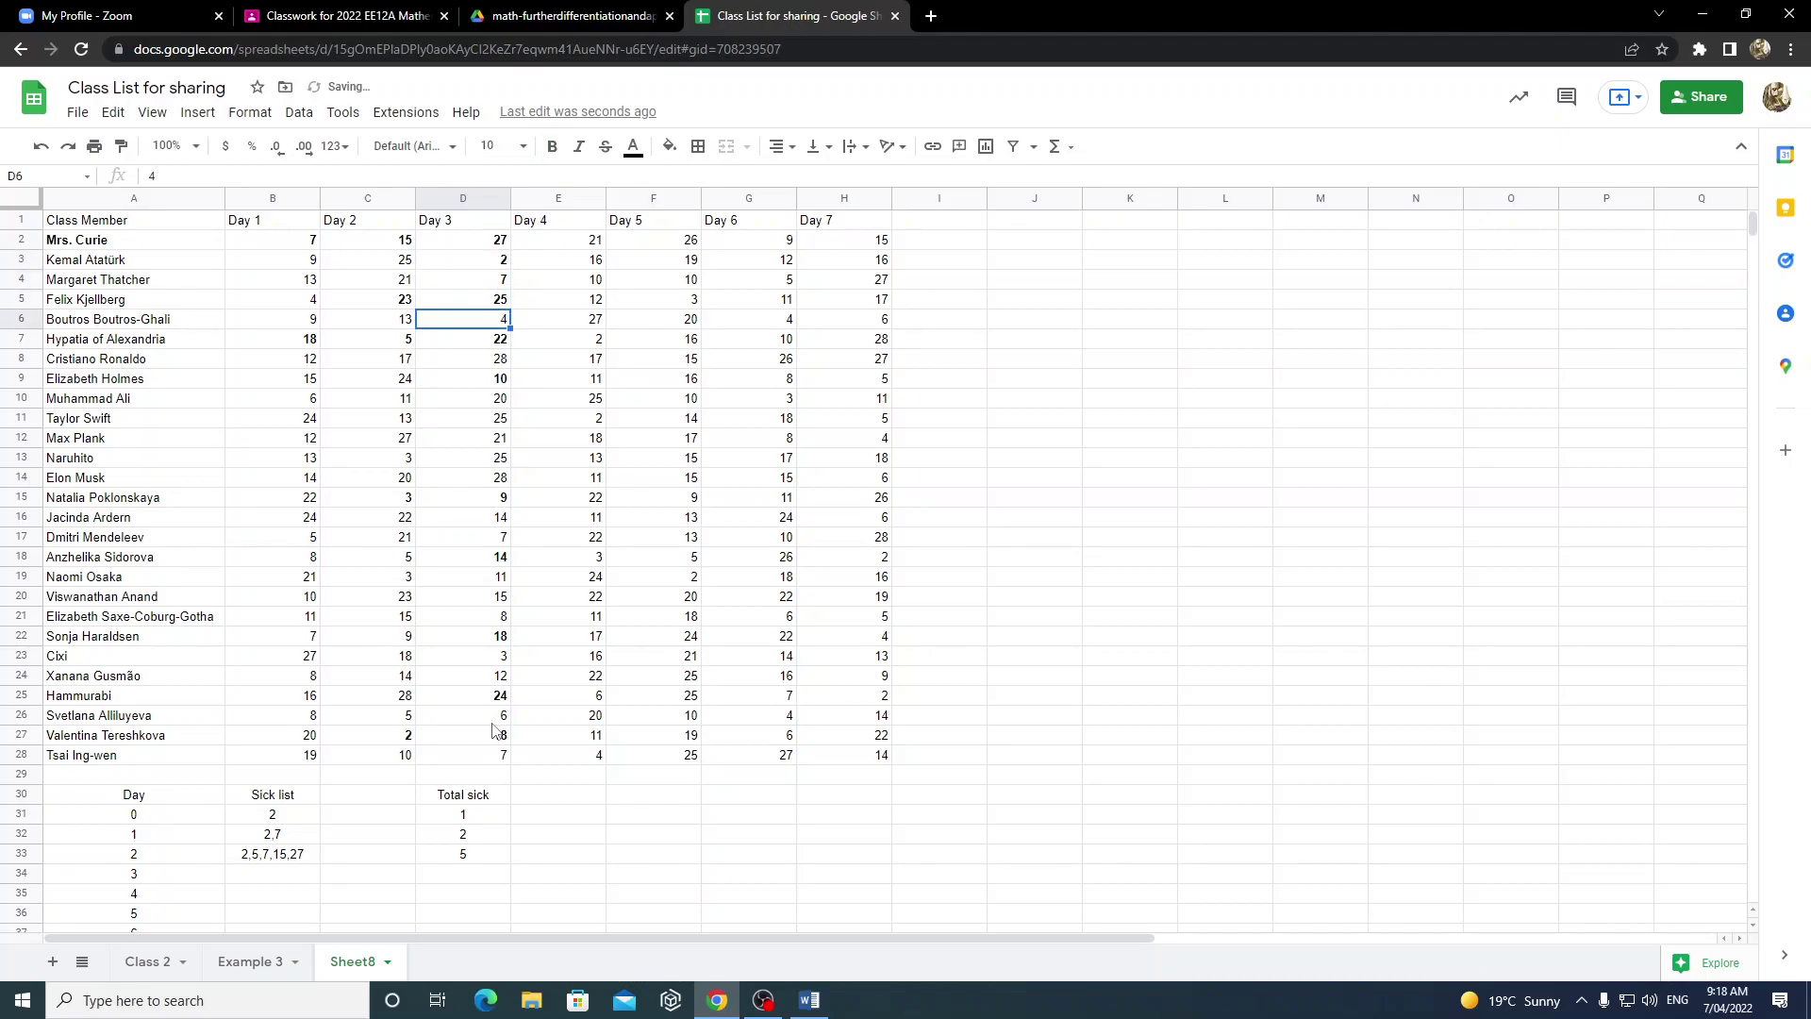
pyautogui.press('Down')
pyautogui.press('Down')
pyautogui.press('Down')
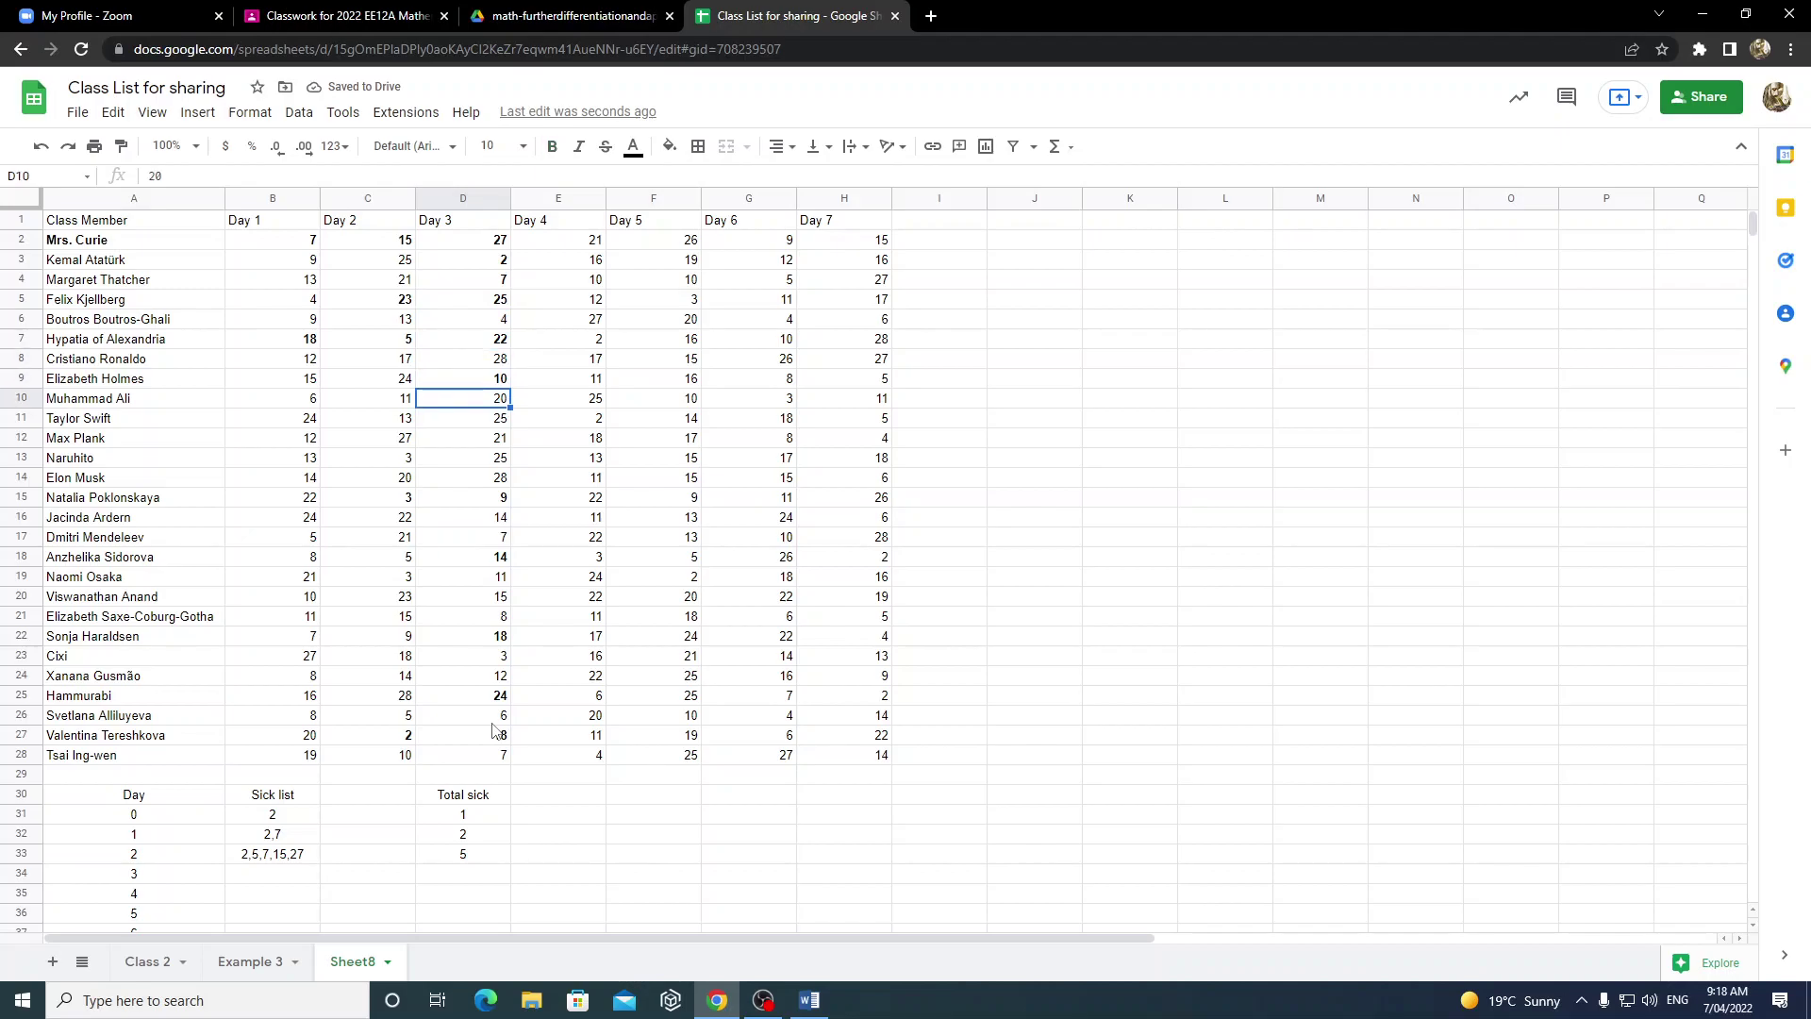
pyautogui.press('Down')
pyautogui.press('Down')
pyautogui.press('Down')
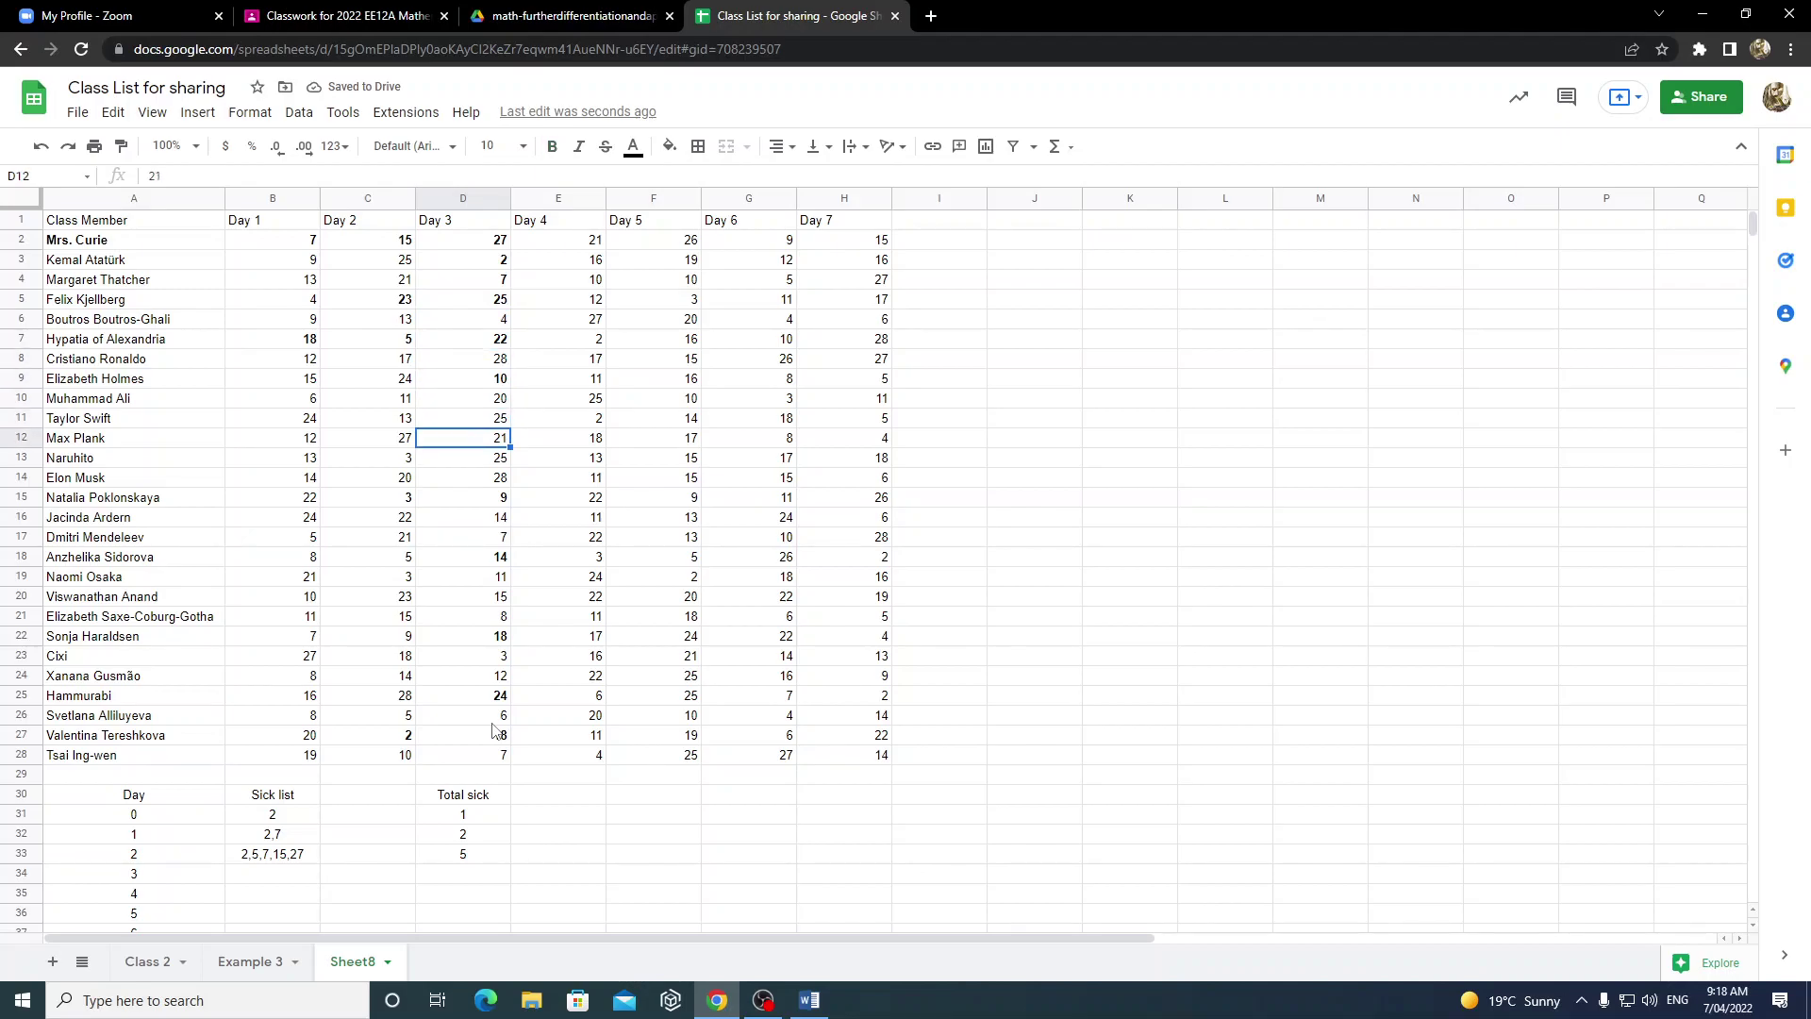
pyautogui.press('Down')
pyautogui.press('Down')
pyautogui.press('Down')
pyautogui.press('Down')
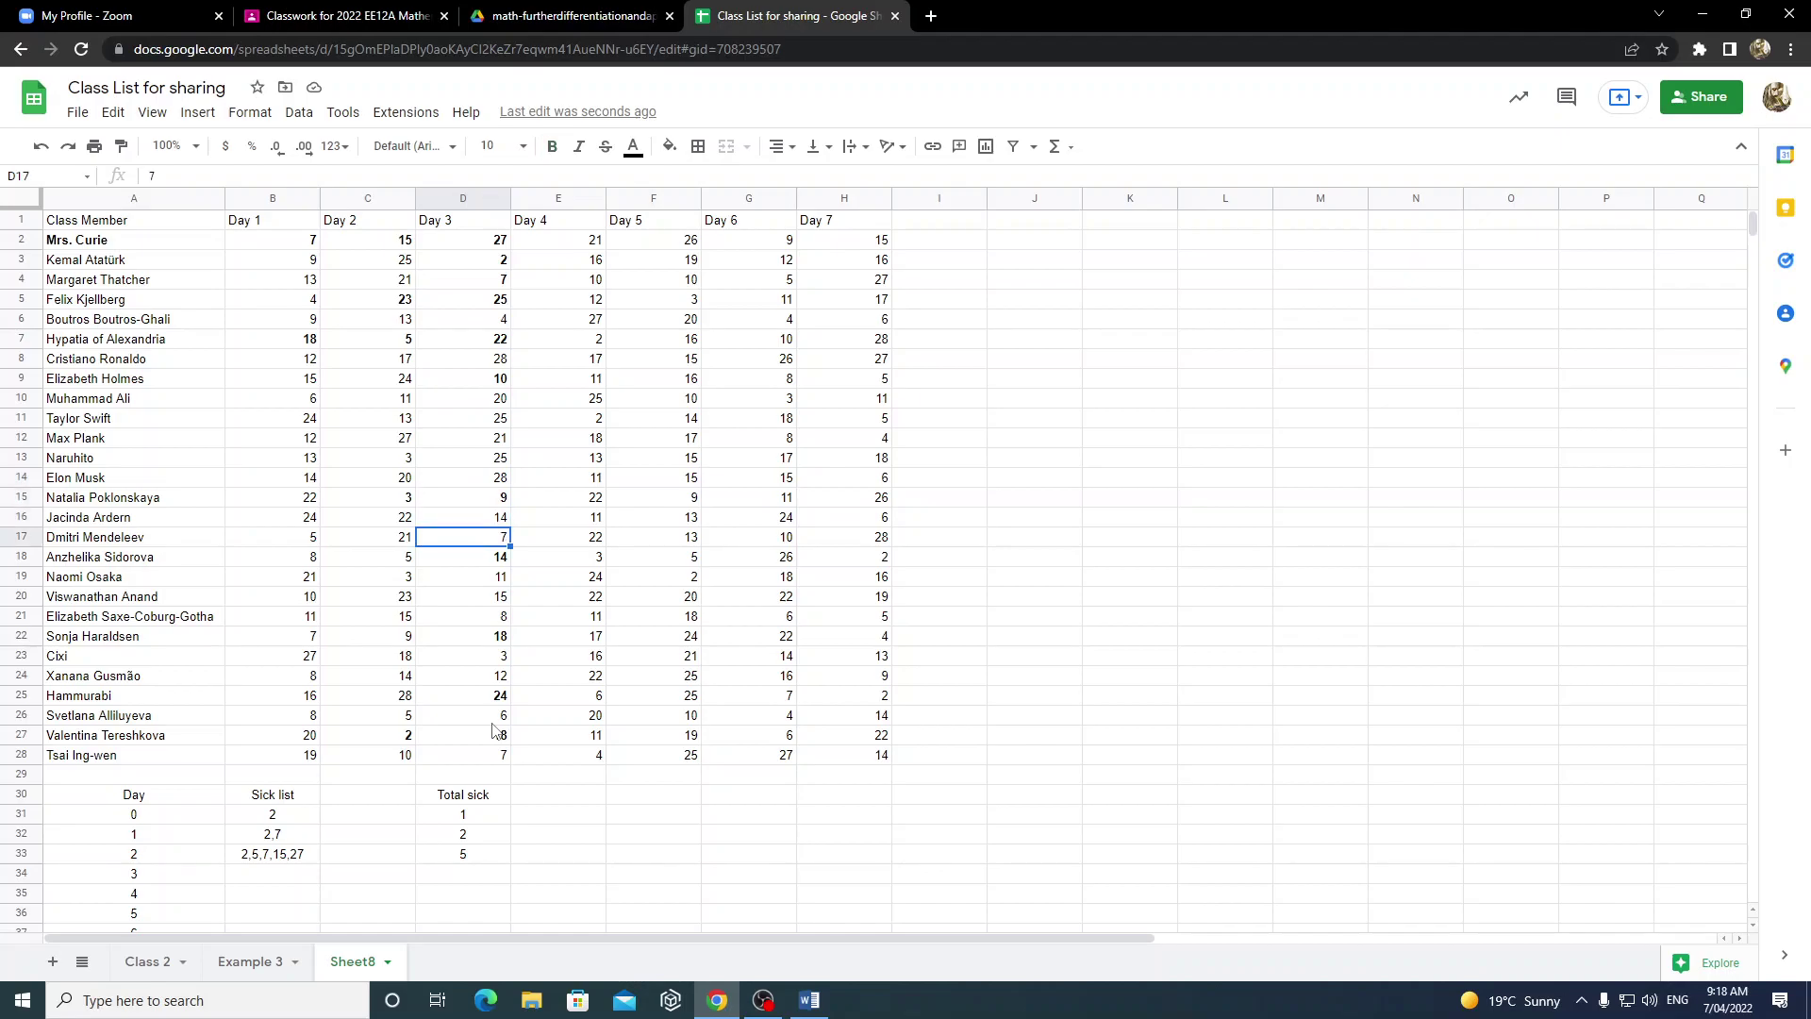
pyautogui.hotkey('ctrl', 'b')
# - Bold the Day 3 value 15 of class member 20 in D20
pyautogui.press('Down')
pyautogui.press('Down')
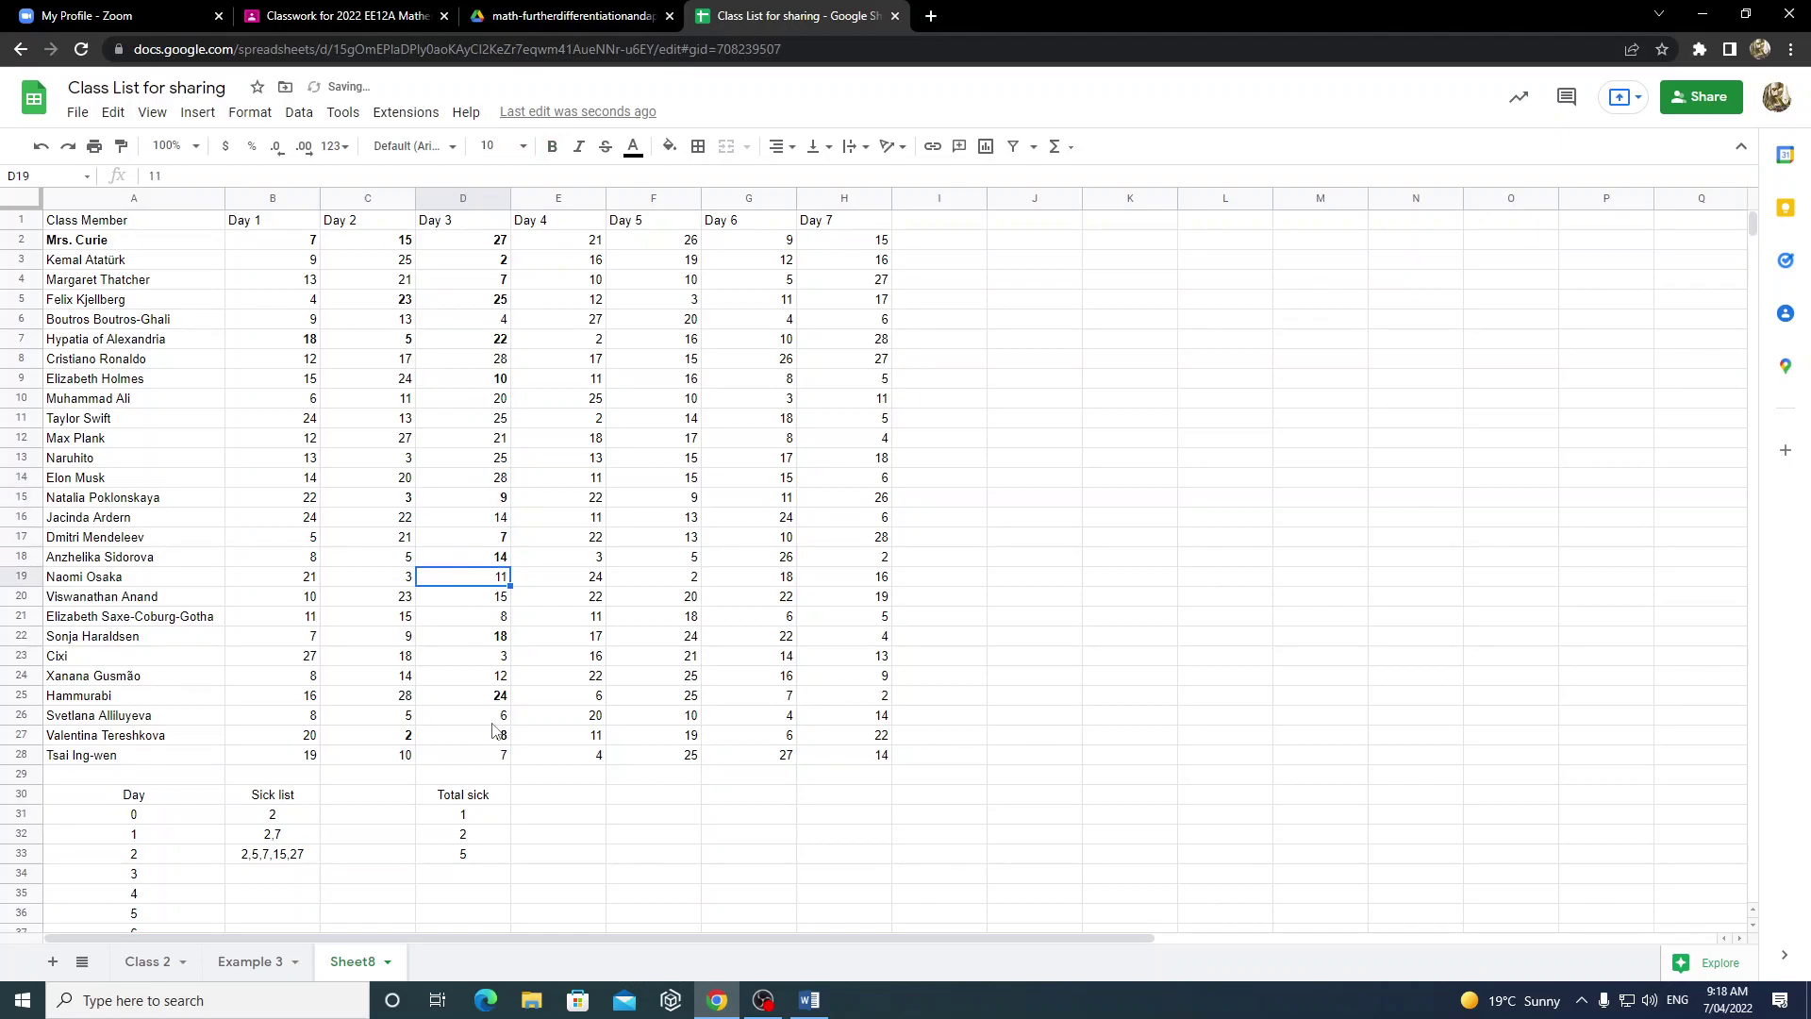
pyautogui.press('Down')
pyautogui.hotkey('ctrl', 'b')
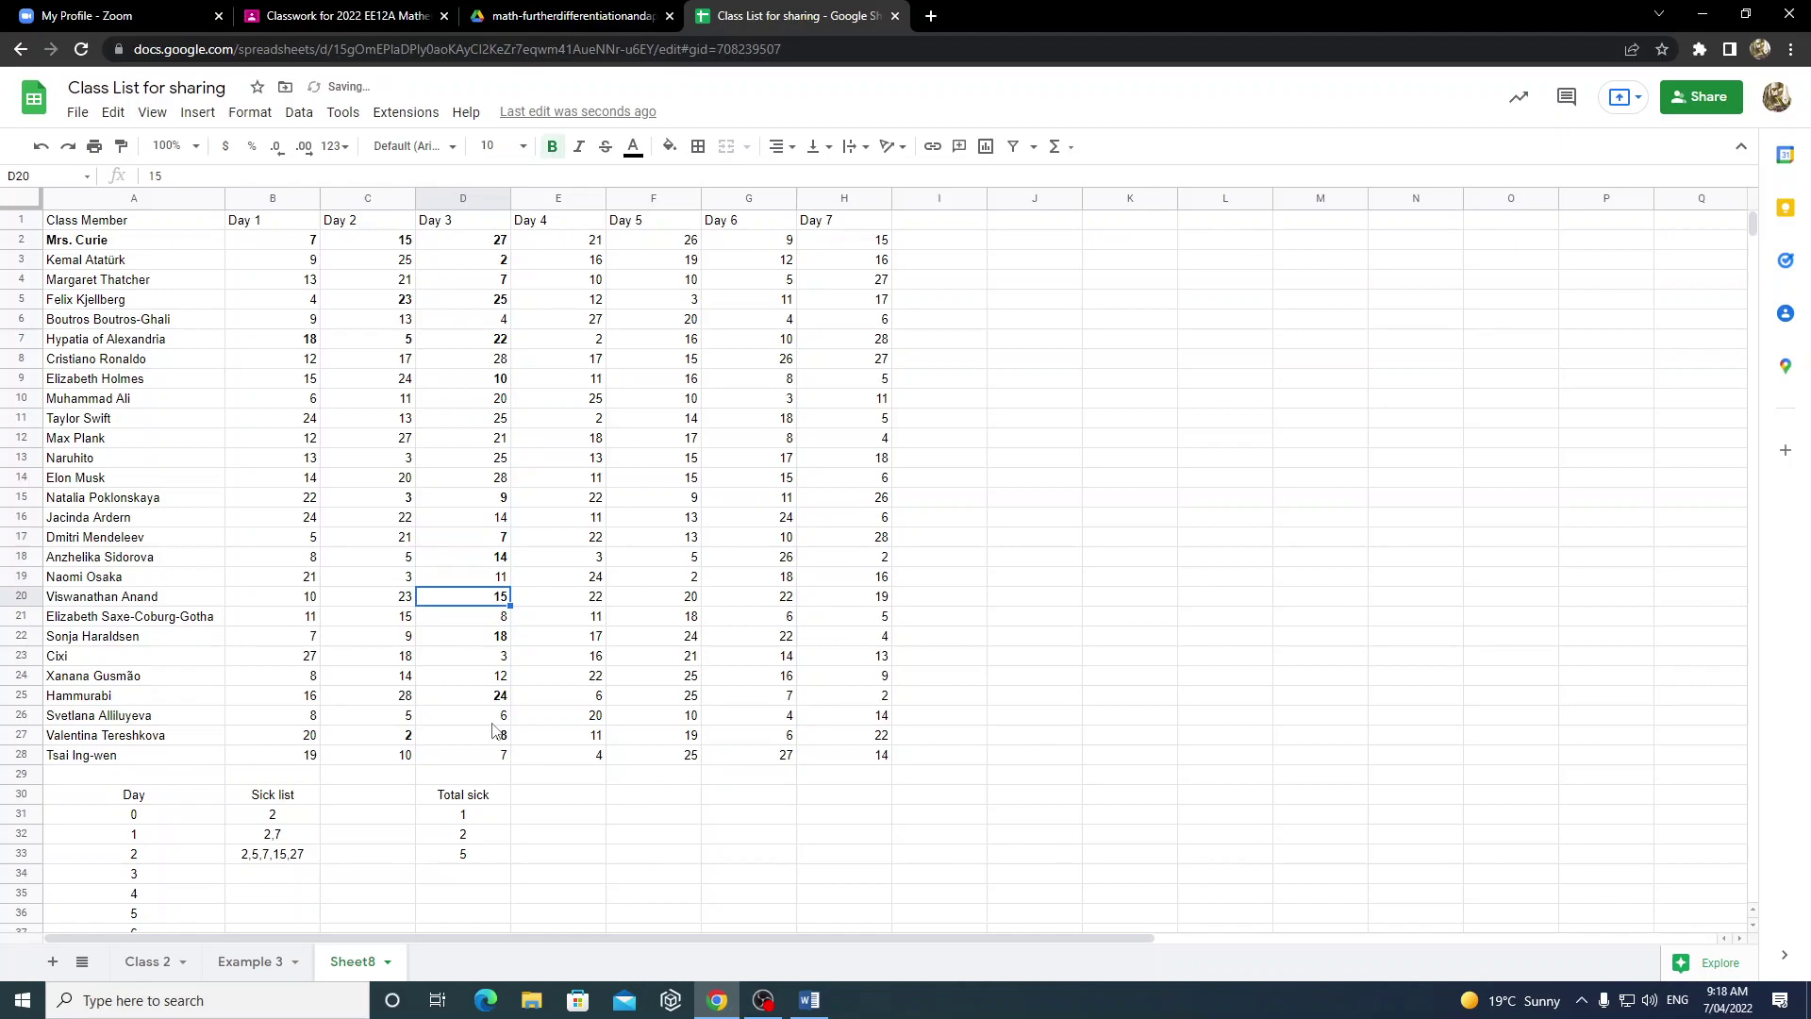
# - Bold the Day 3 value 7 of class member 28 in D28
pyautogui.press('Down')
pyautogui.press('Down')
pyautogui.press('Down')
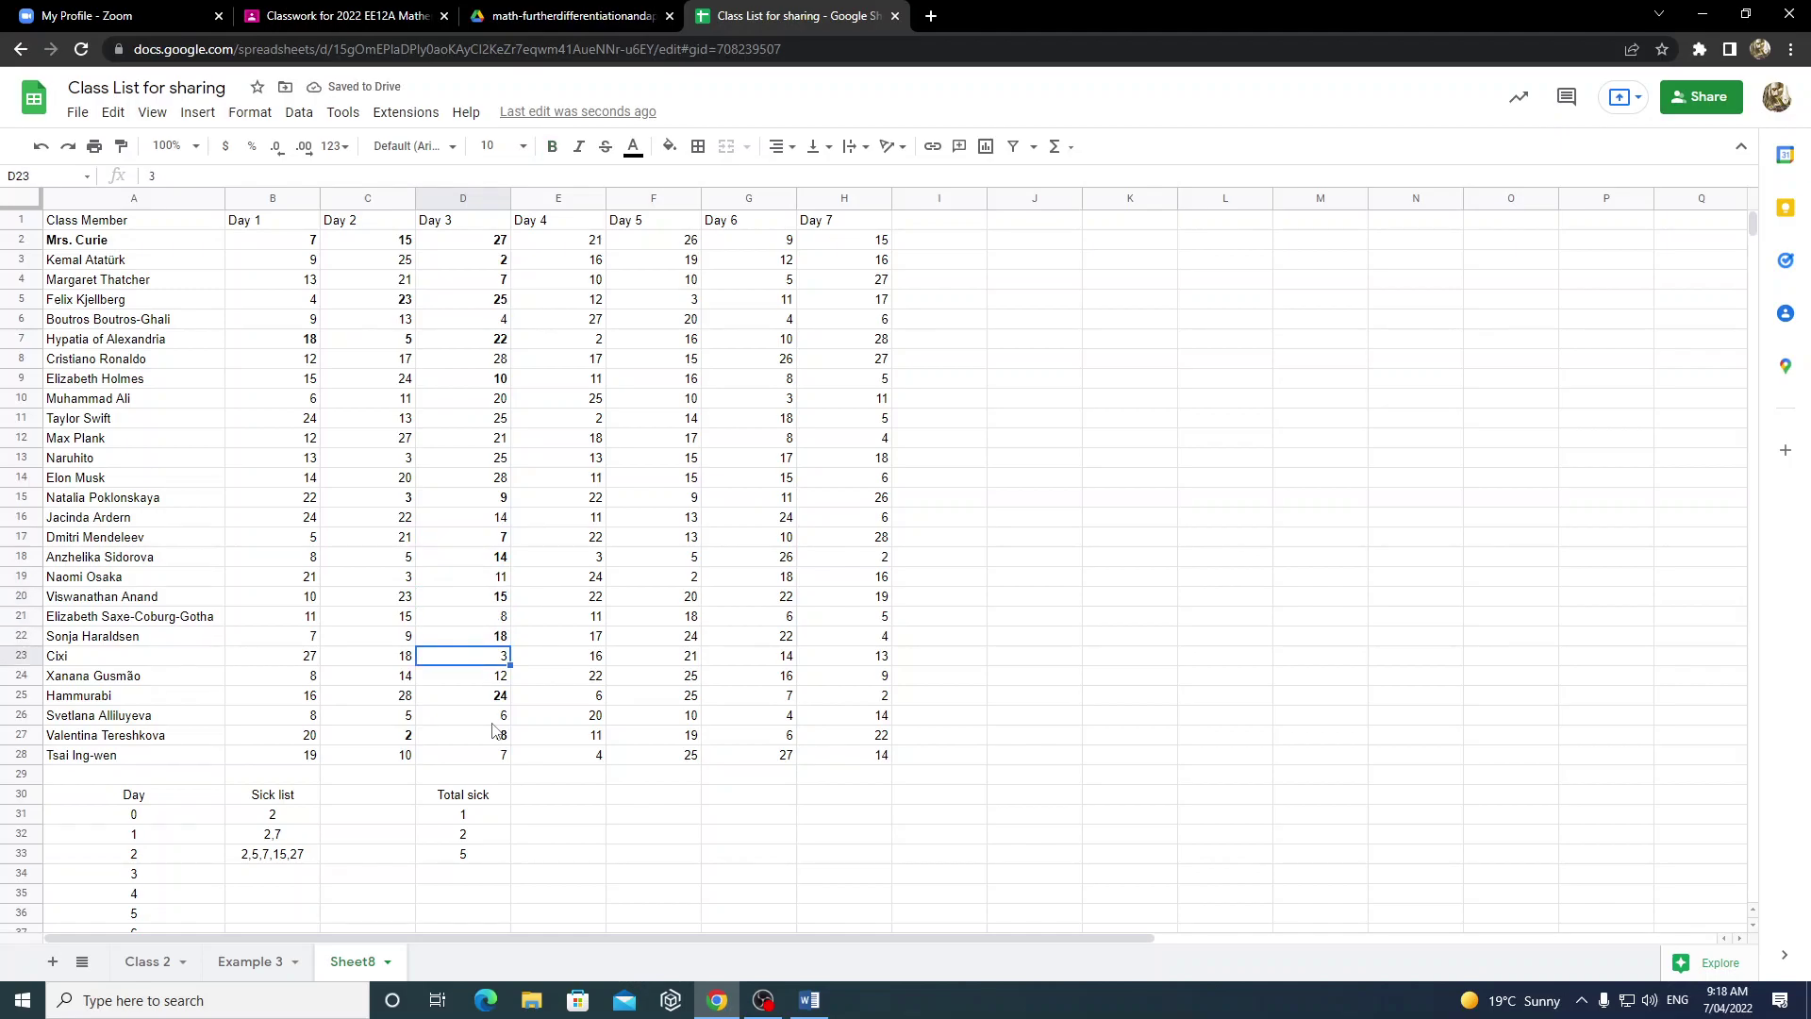
pyautogui.press('Down')
pyautogui.press('Down')
pyautogui.press('Down')
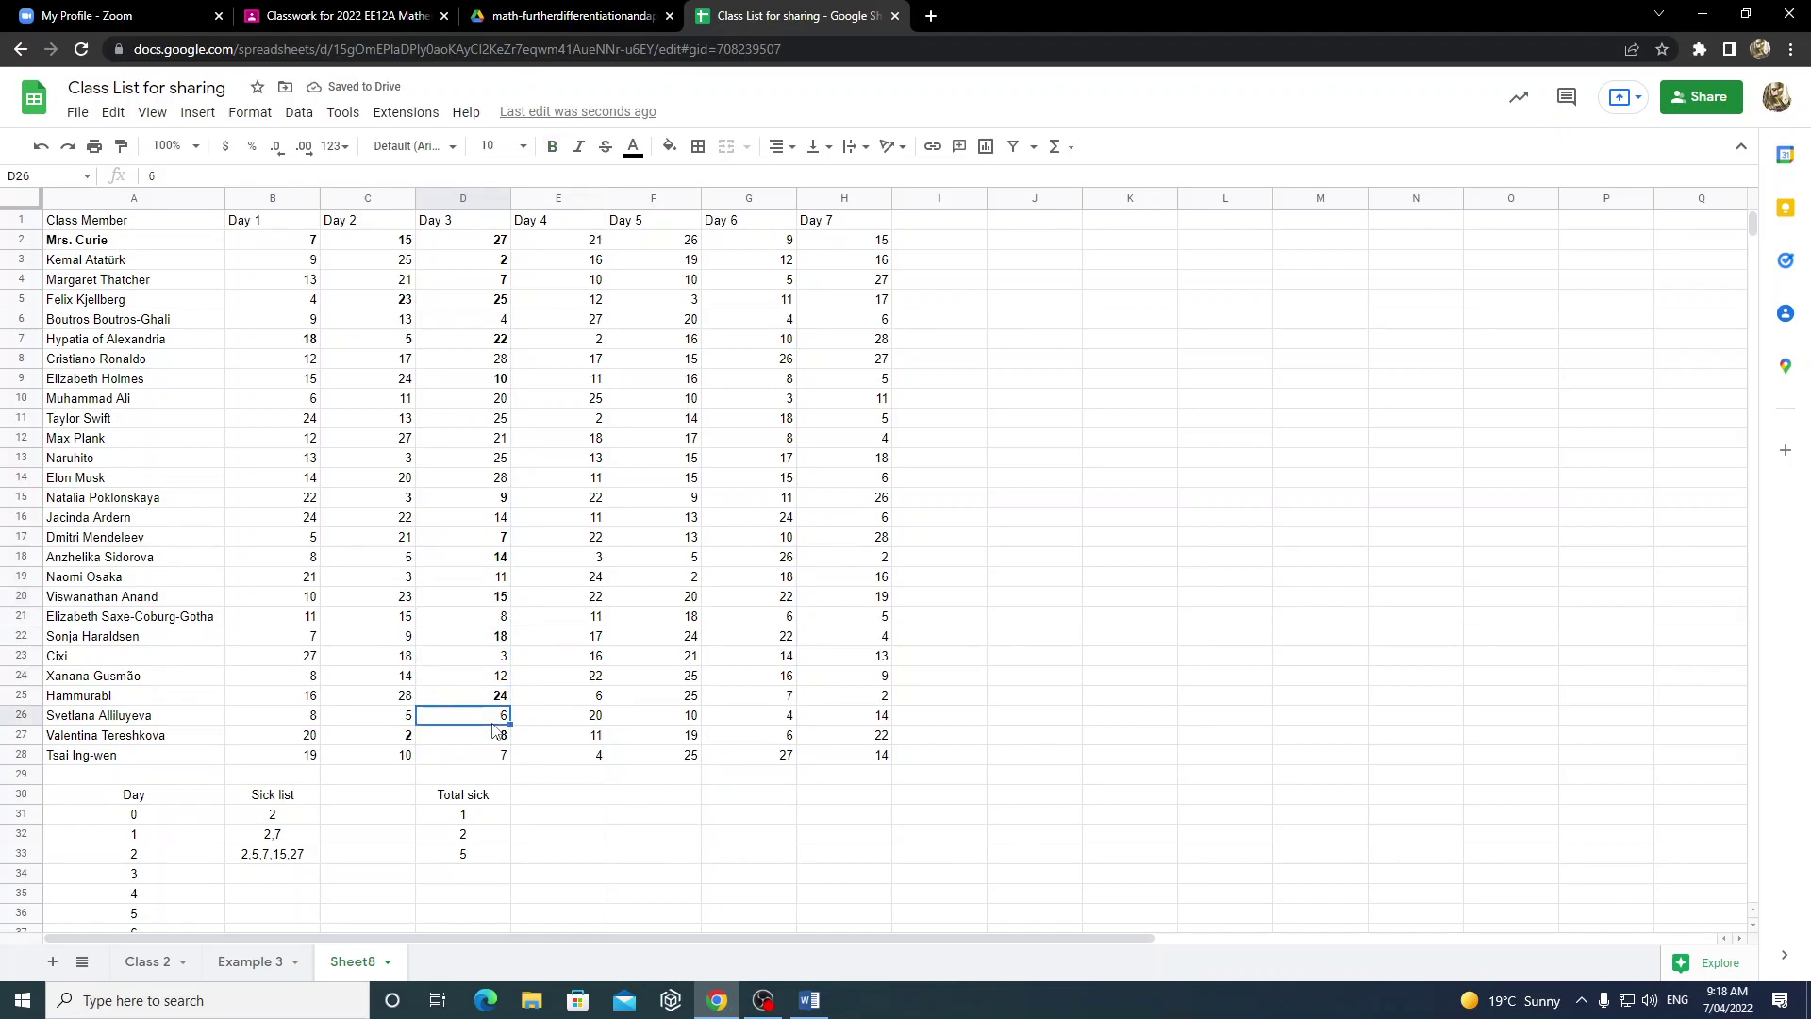
pyautogui.press('Down')
pyautogui.press('Down')
pyautogui.hotkey('ctrl', 'b')
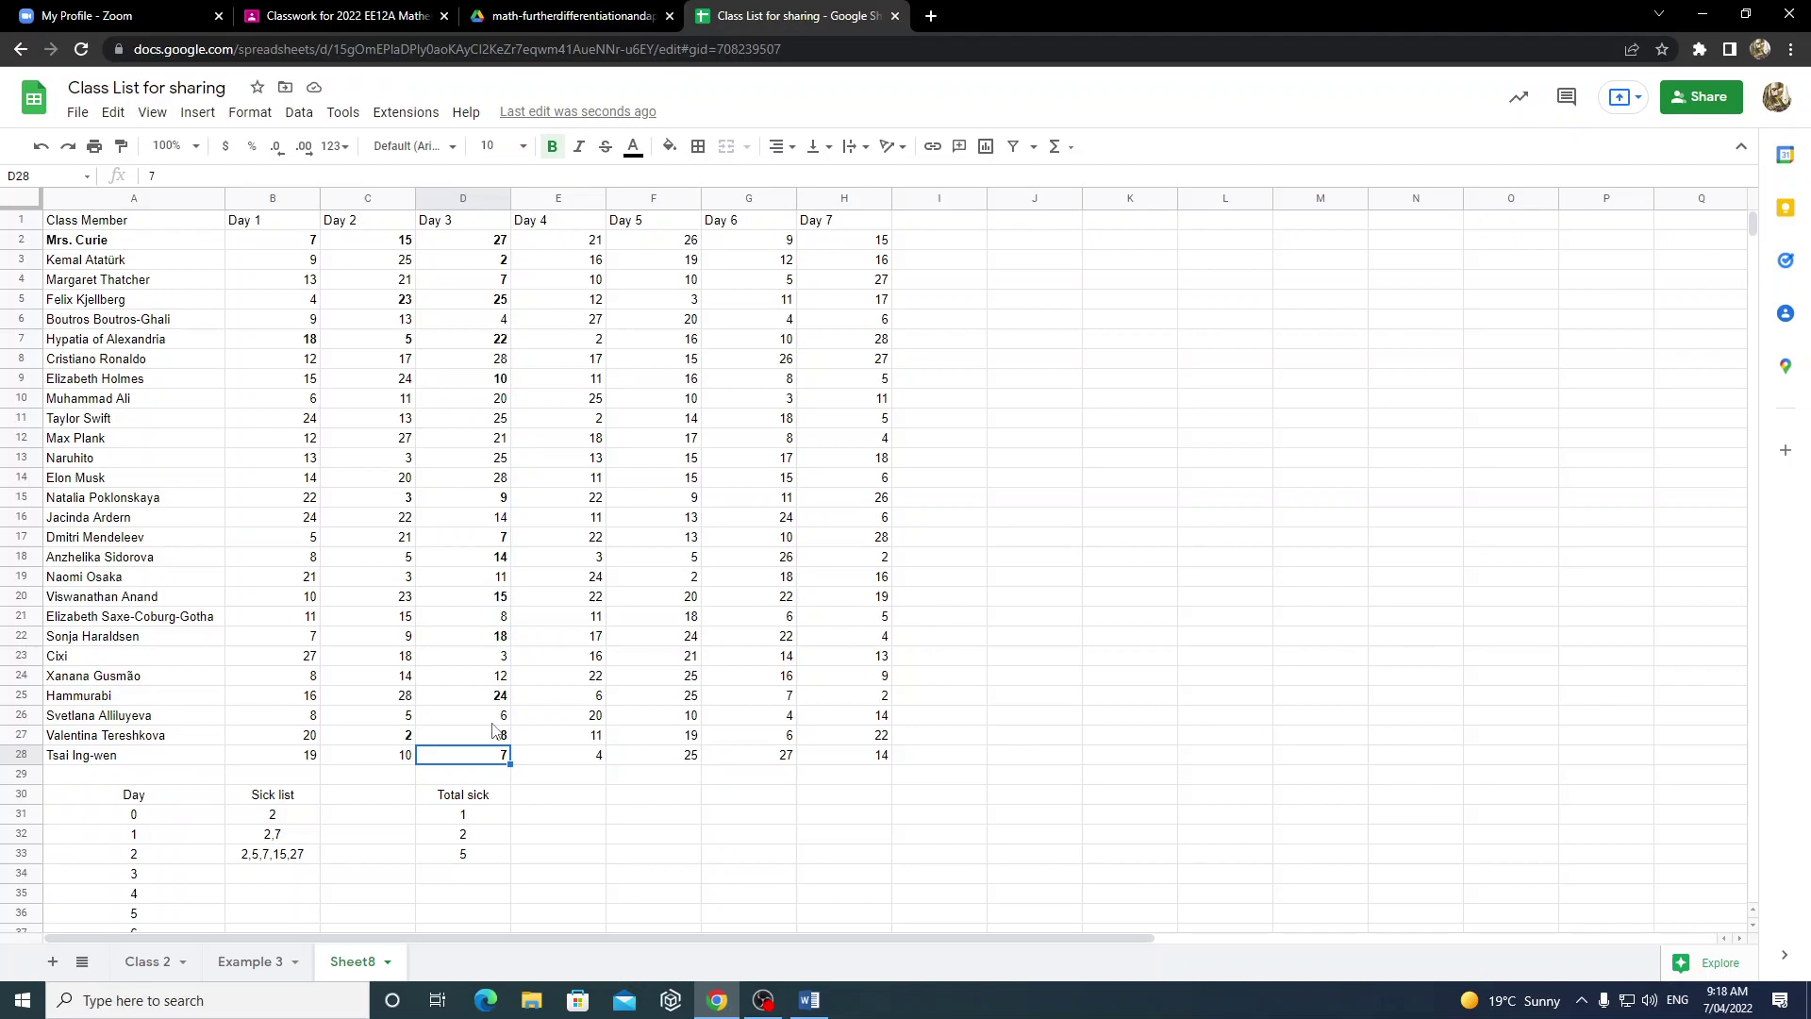
# - Enter 2-5,7,9,1517,18 as the Day 3 sick list in B34
pyautogui.press('Down')
pyautogui.press('Left')
pyautogui.press('Left')
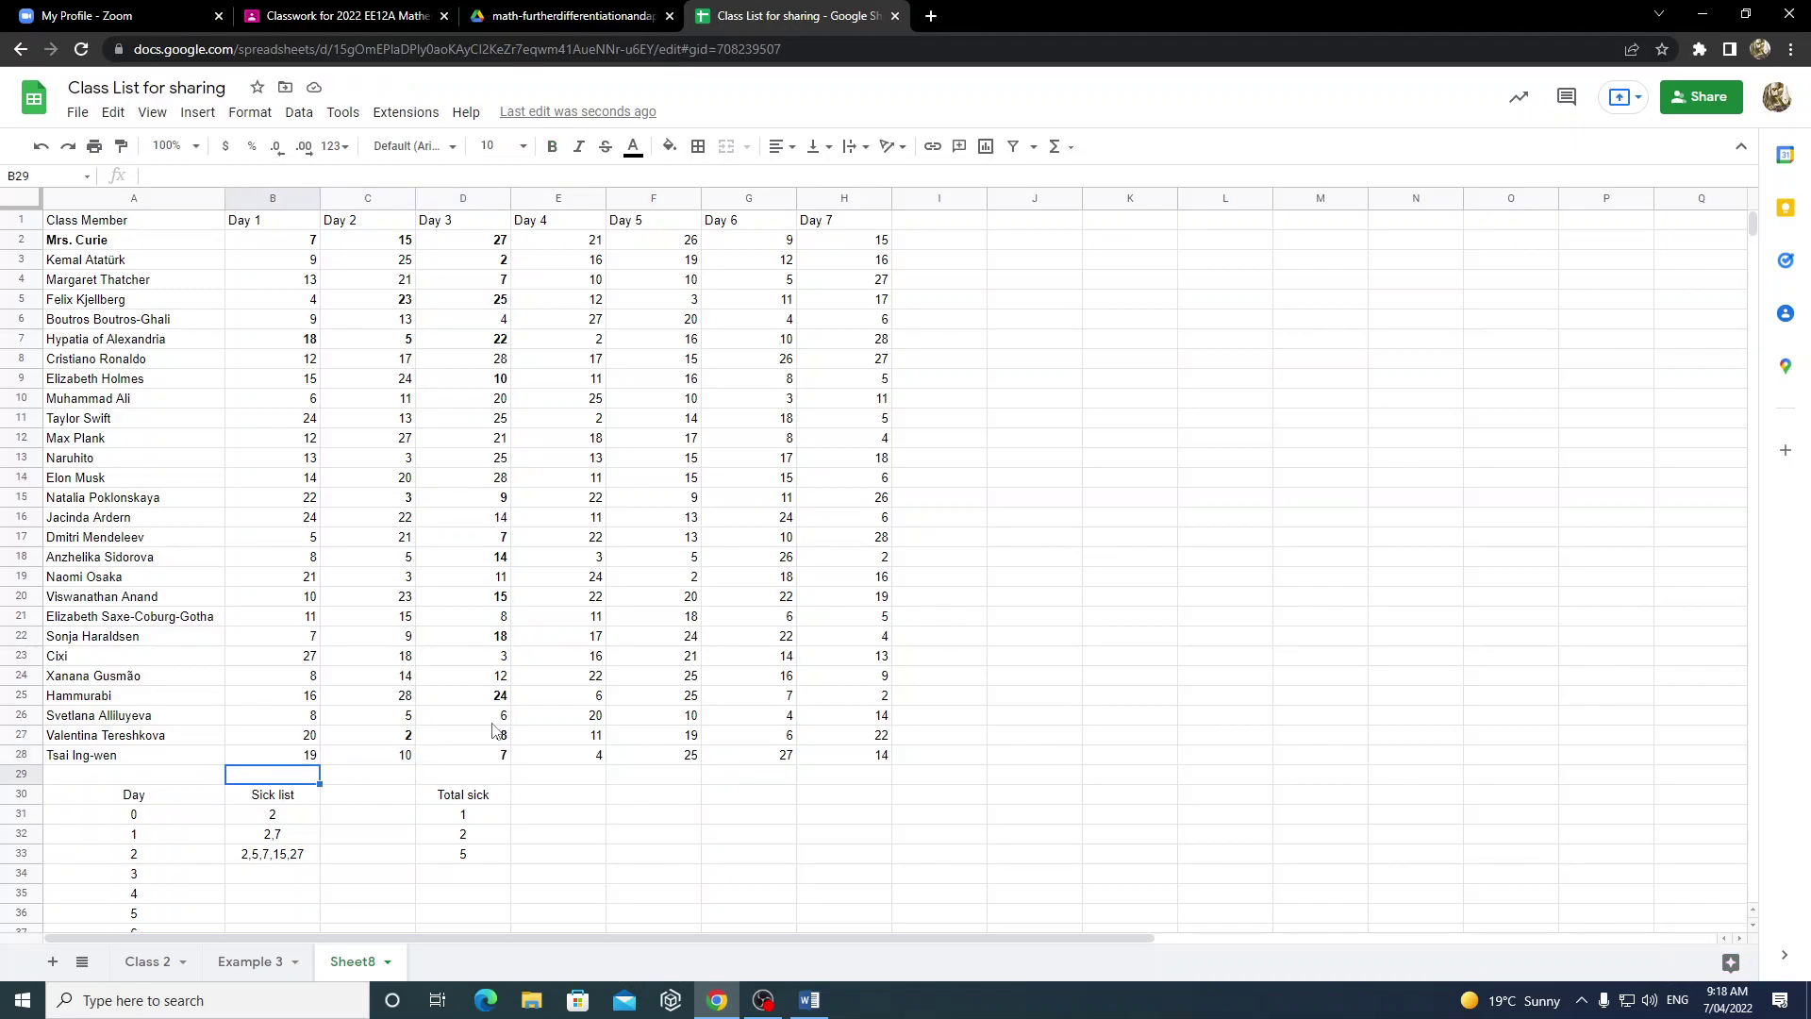
pyautogui.press('Down')
pyautogui.press('Down')
pyautogui.press('Down')
pyautogui.press('Down')
pyautogui.press('Down')
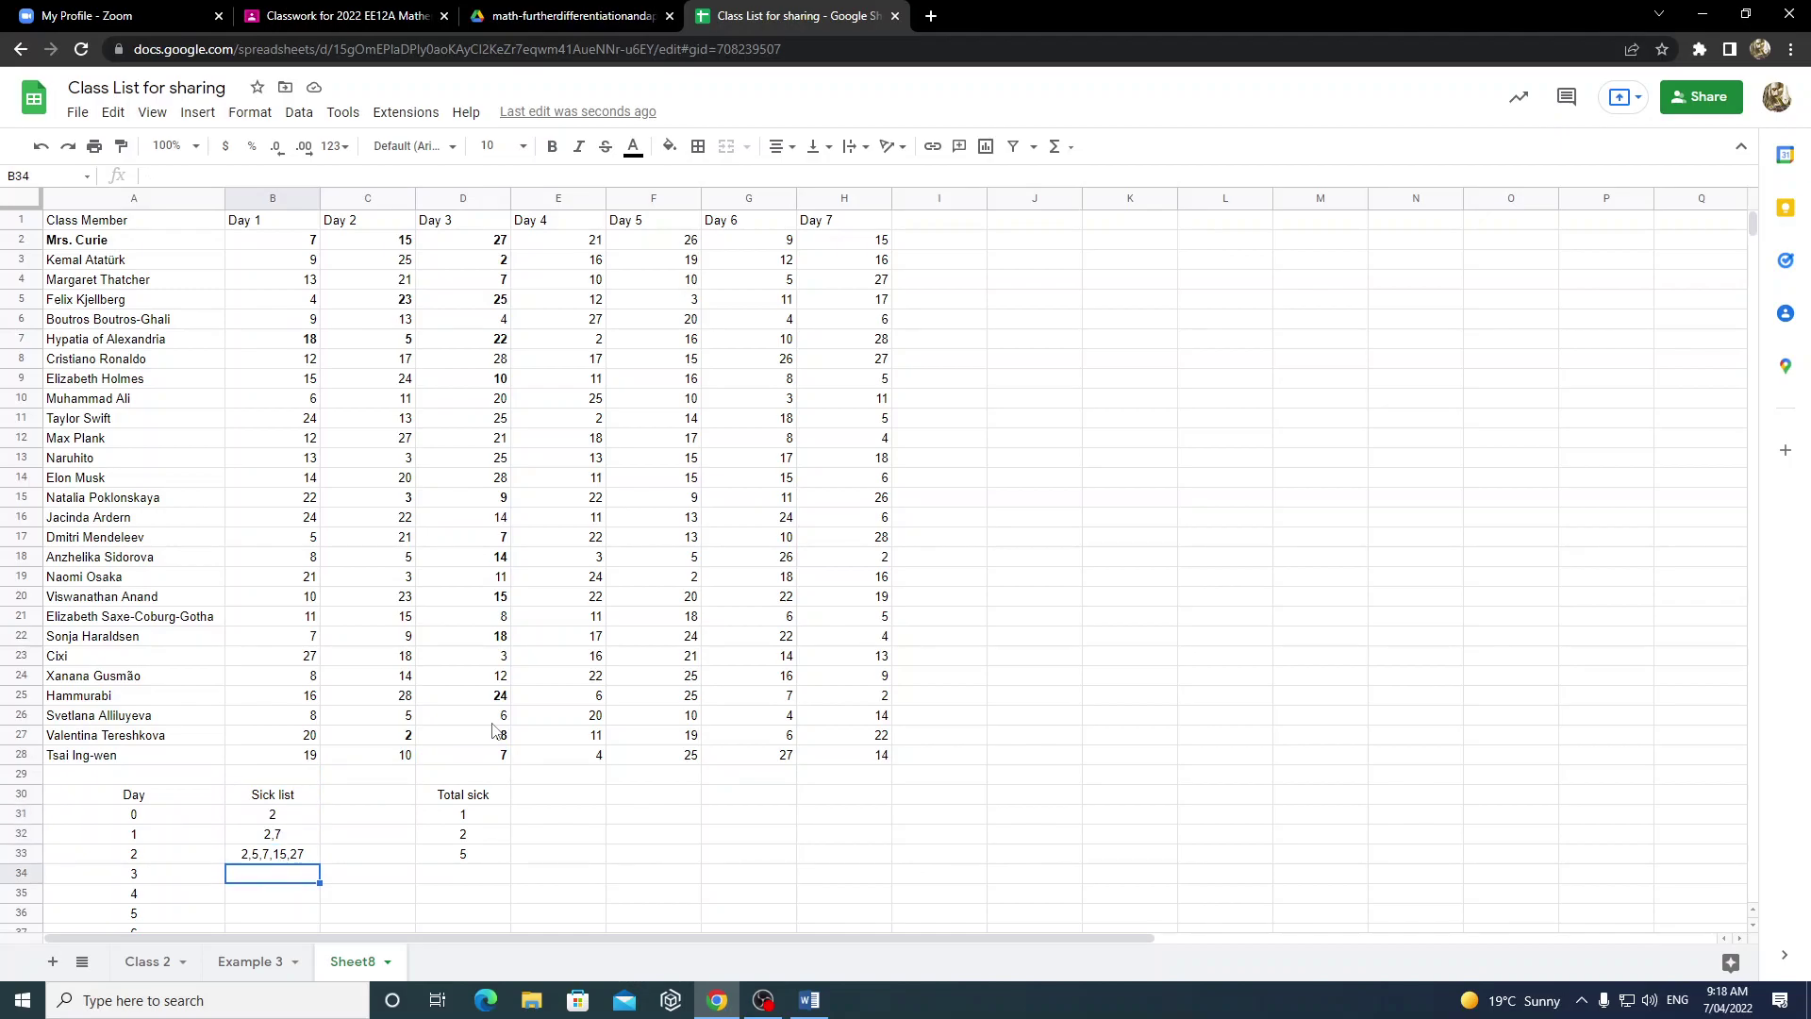
pyautogui.write('2-5,')
pyautogui.write('7,9')
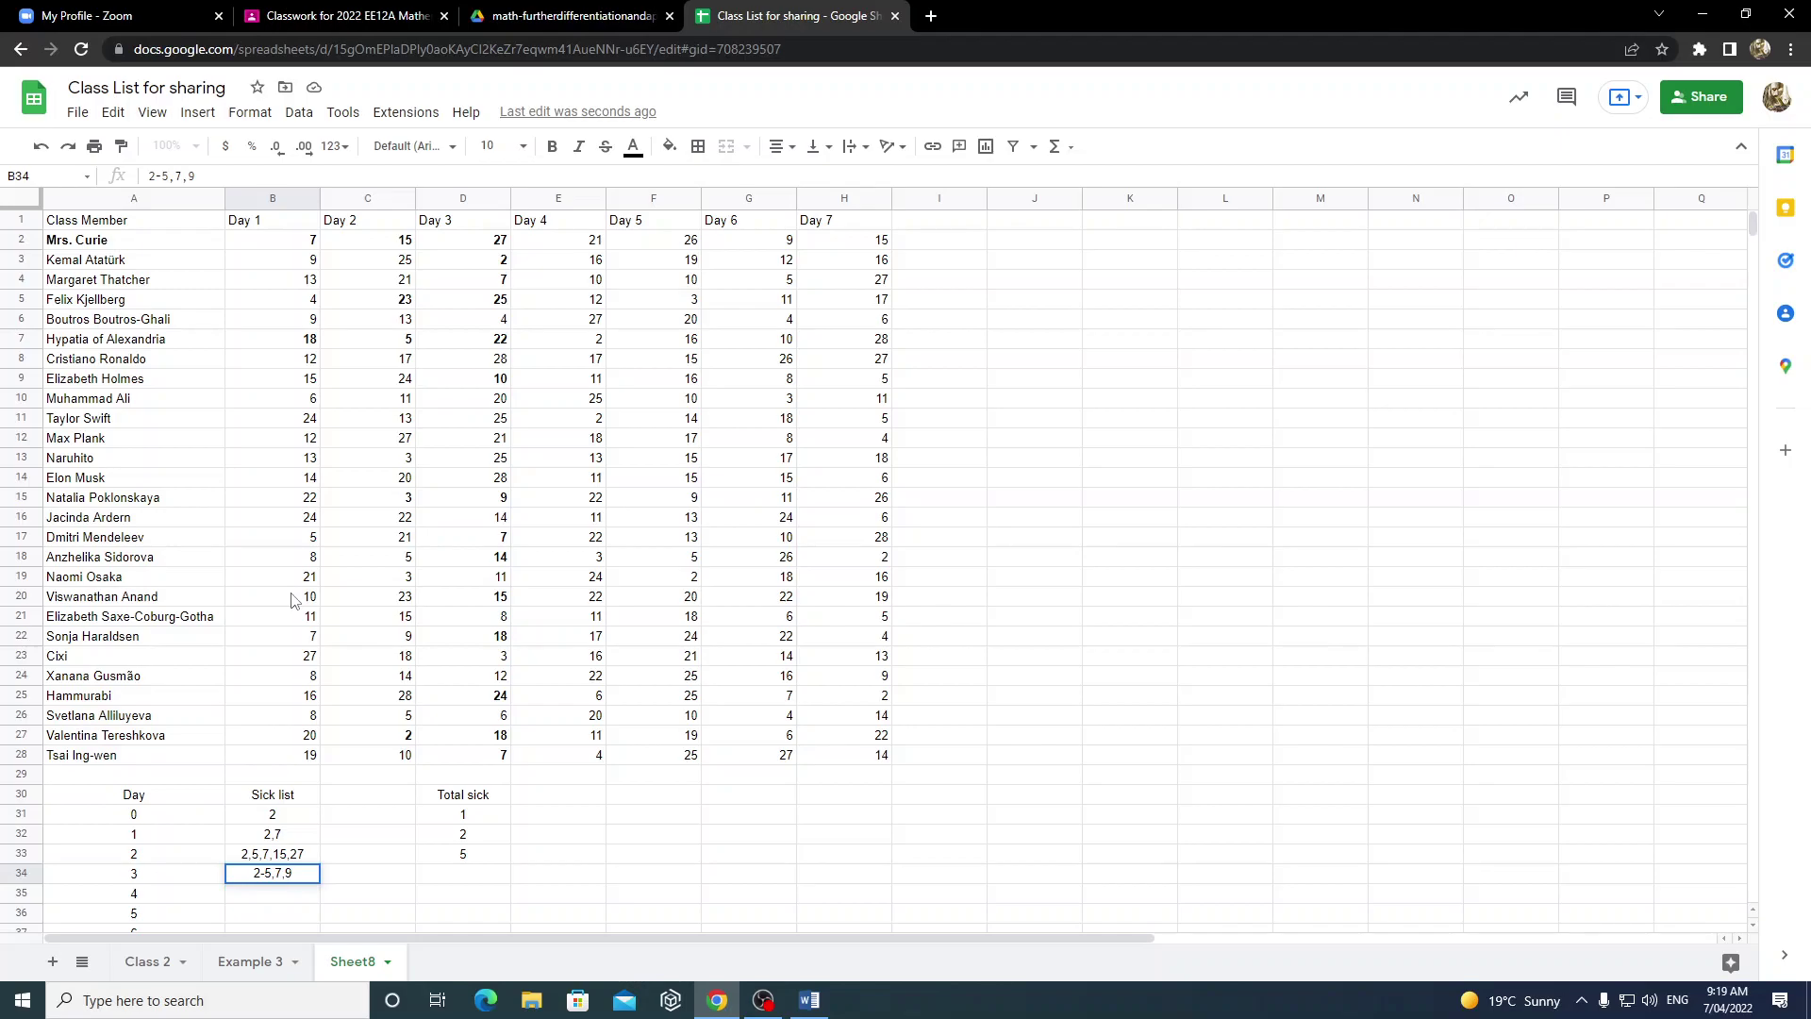
pyautogui.write(',1517,18')
pyautogui.press('Return')
pyautogui.press('Up')
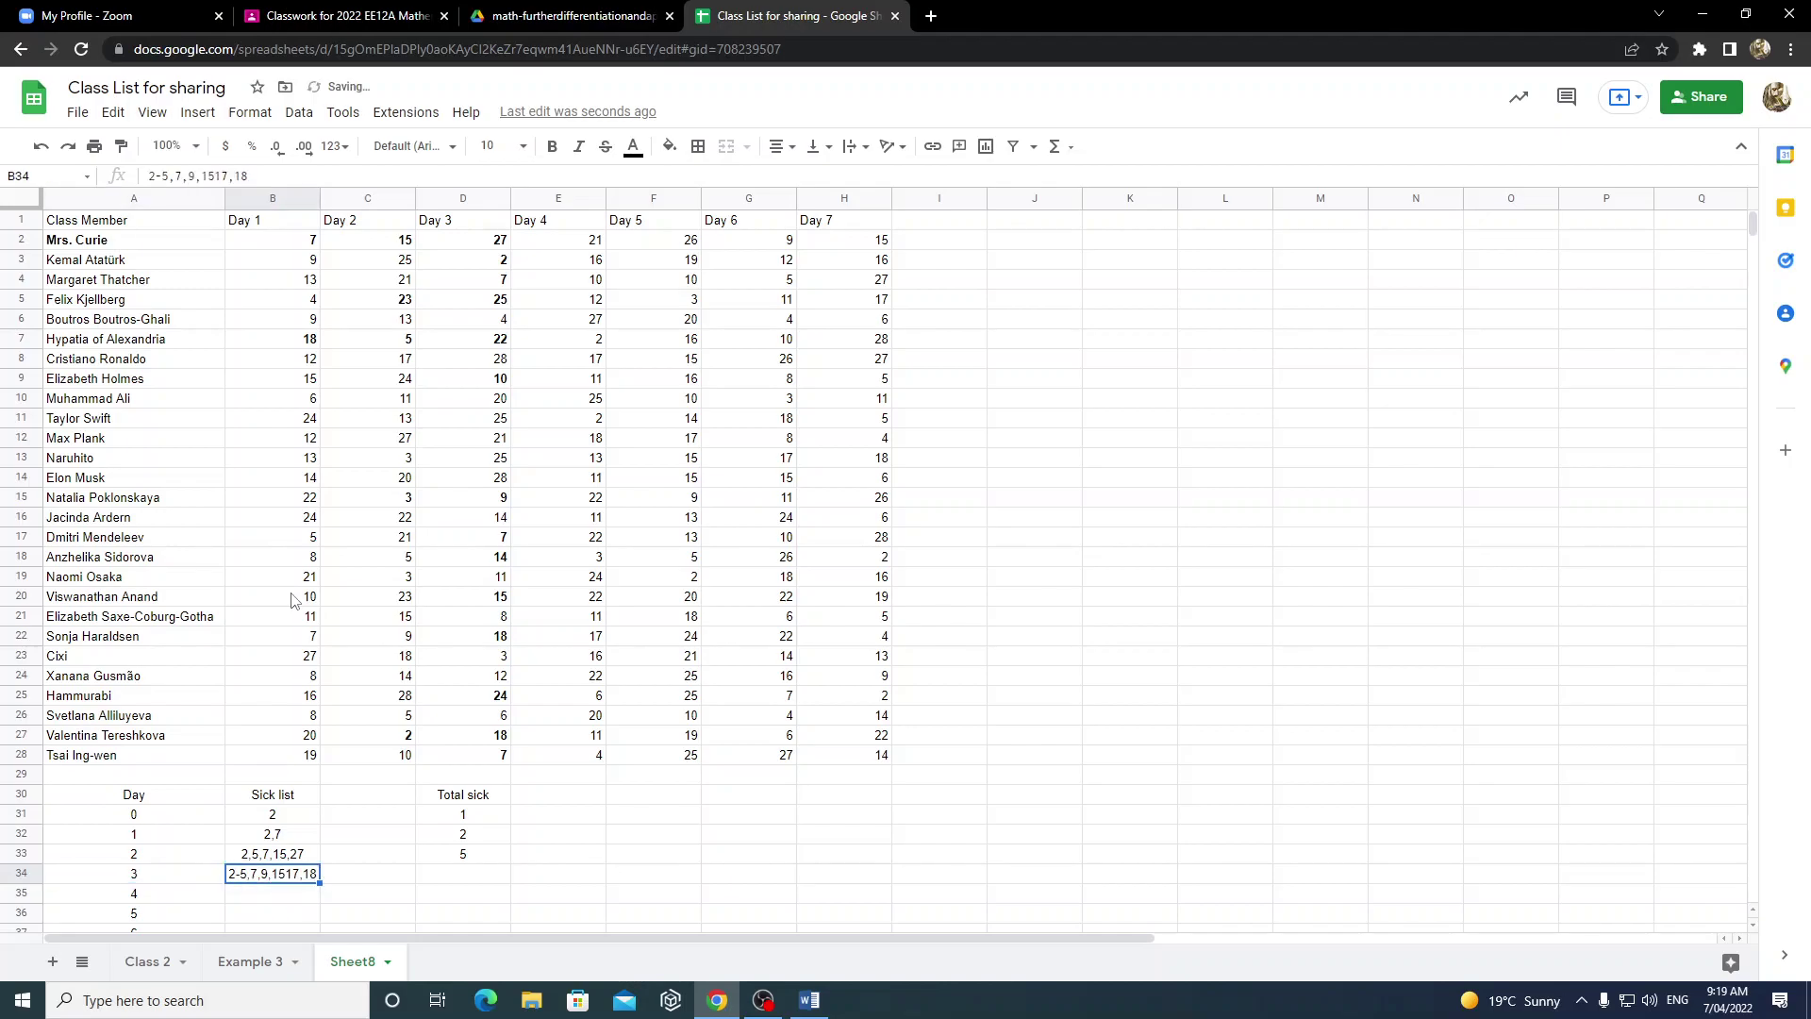
# - Separate 15 and 17 with a comma in the Day 3 sick list and append 20,22,25,27,28
pyautogui.click(215, 178)
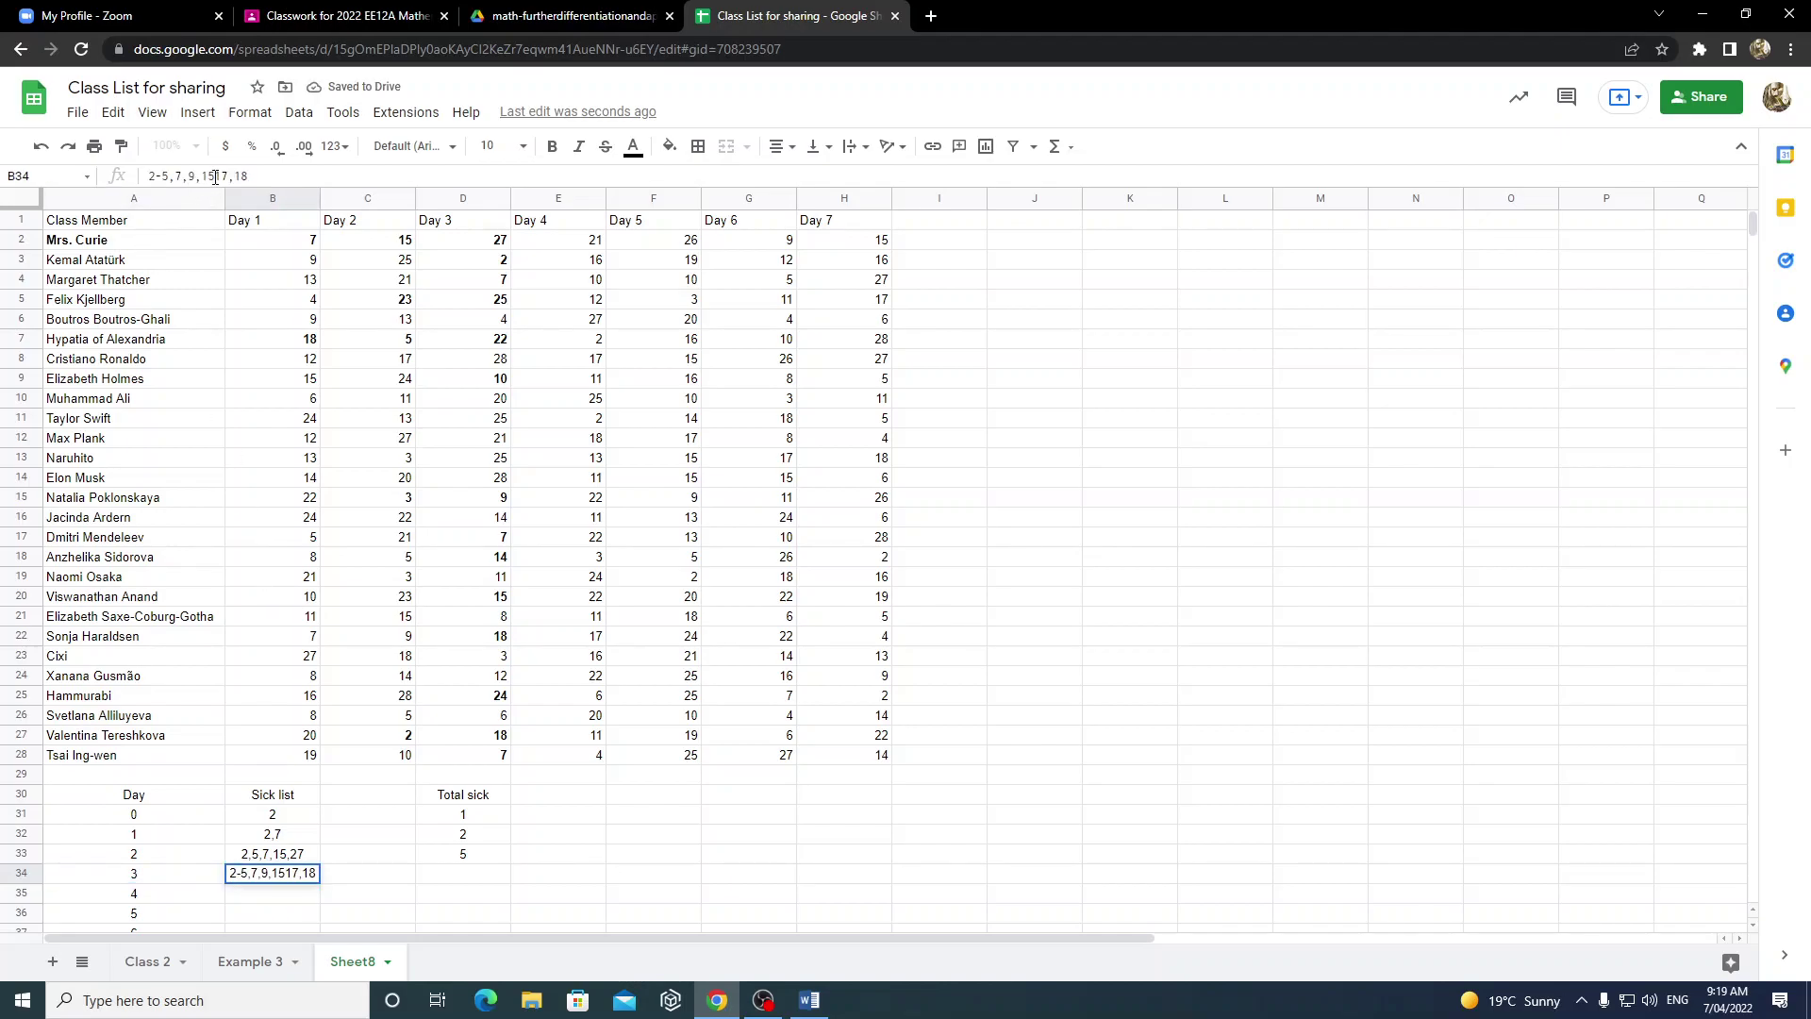
pyautogui.write(',')
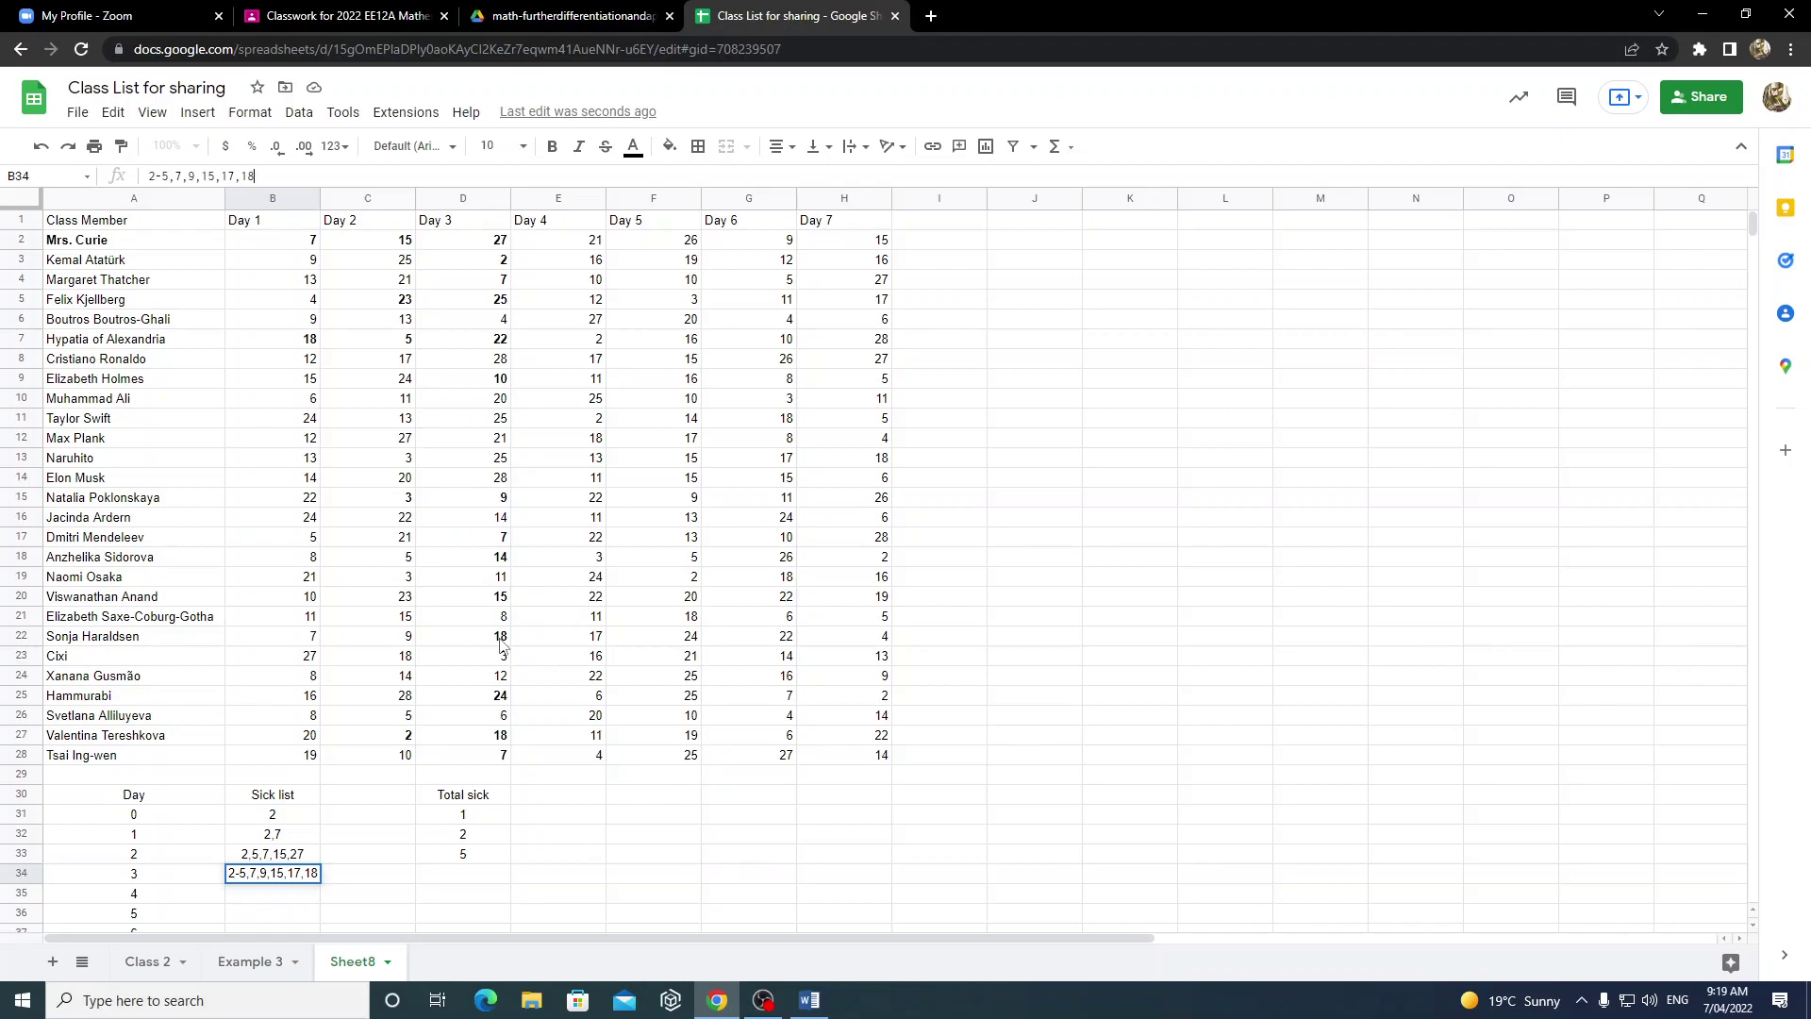
pyautogui.write(',20,22')
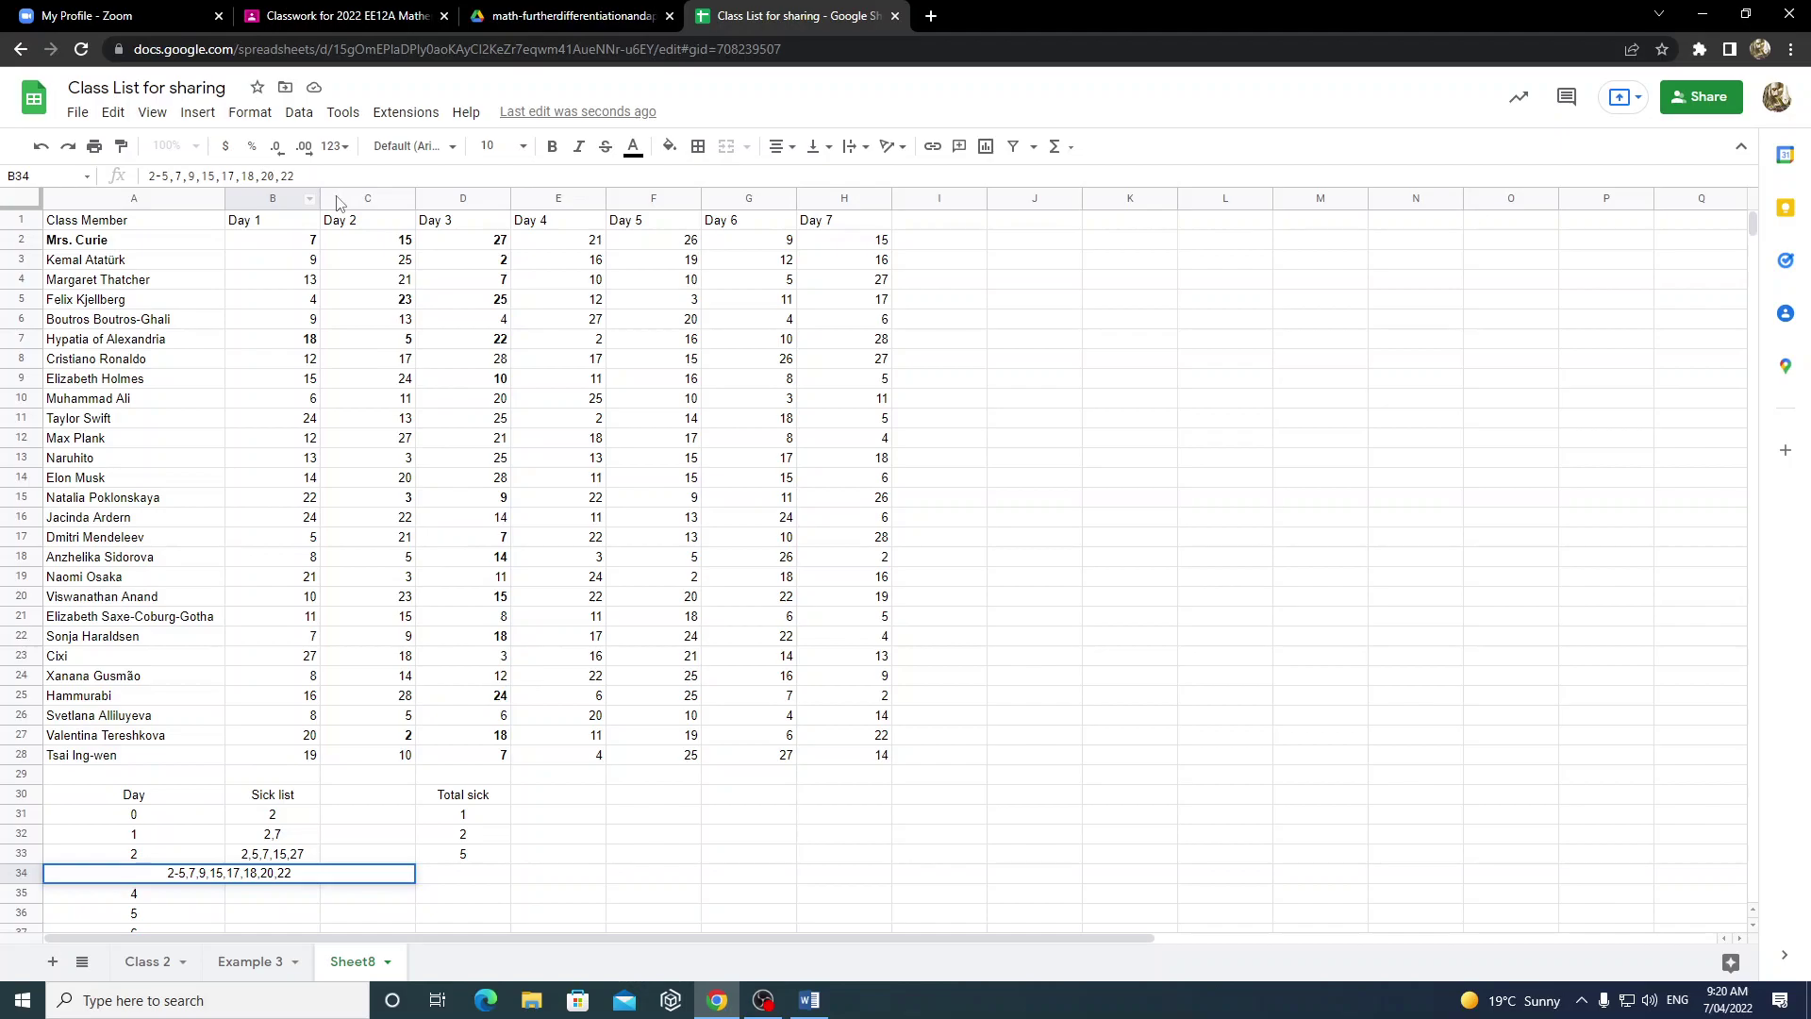
pyautogui.write(',25,27,2')
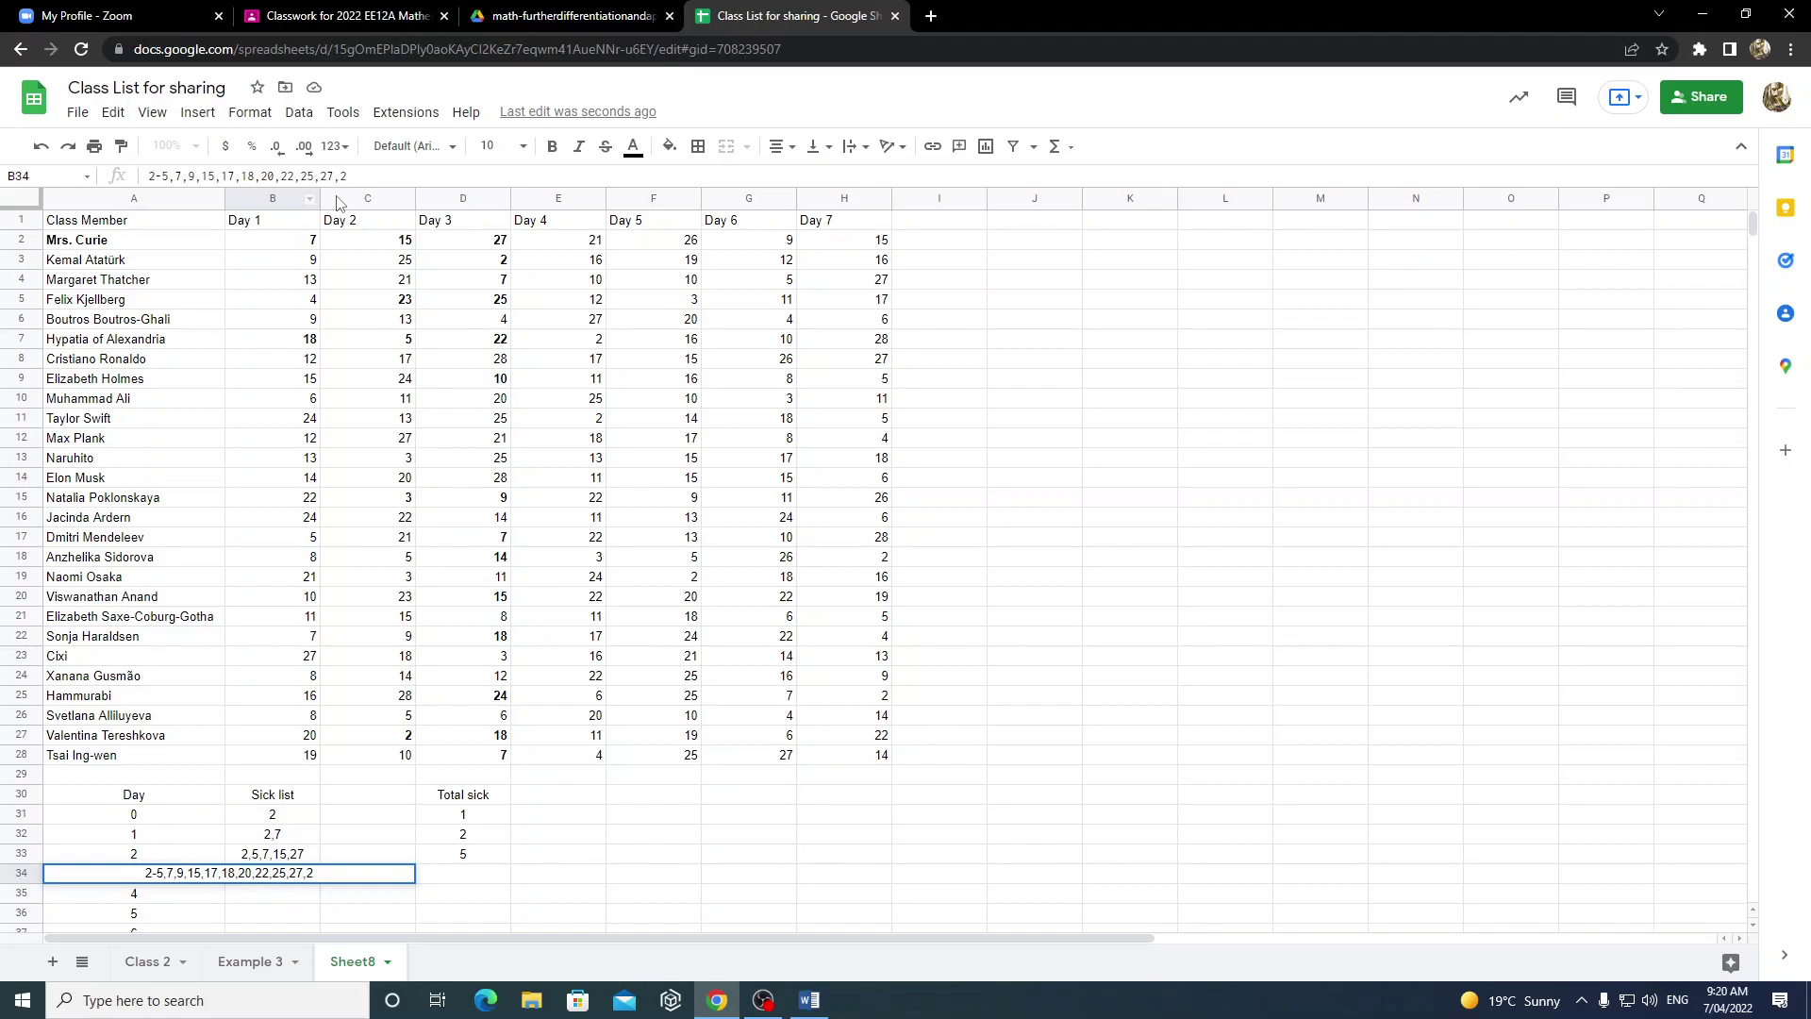
pyautogui.write('8')
pyautogui.press('Return')
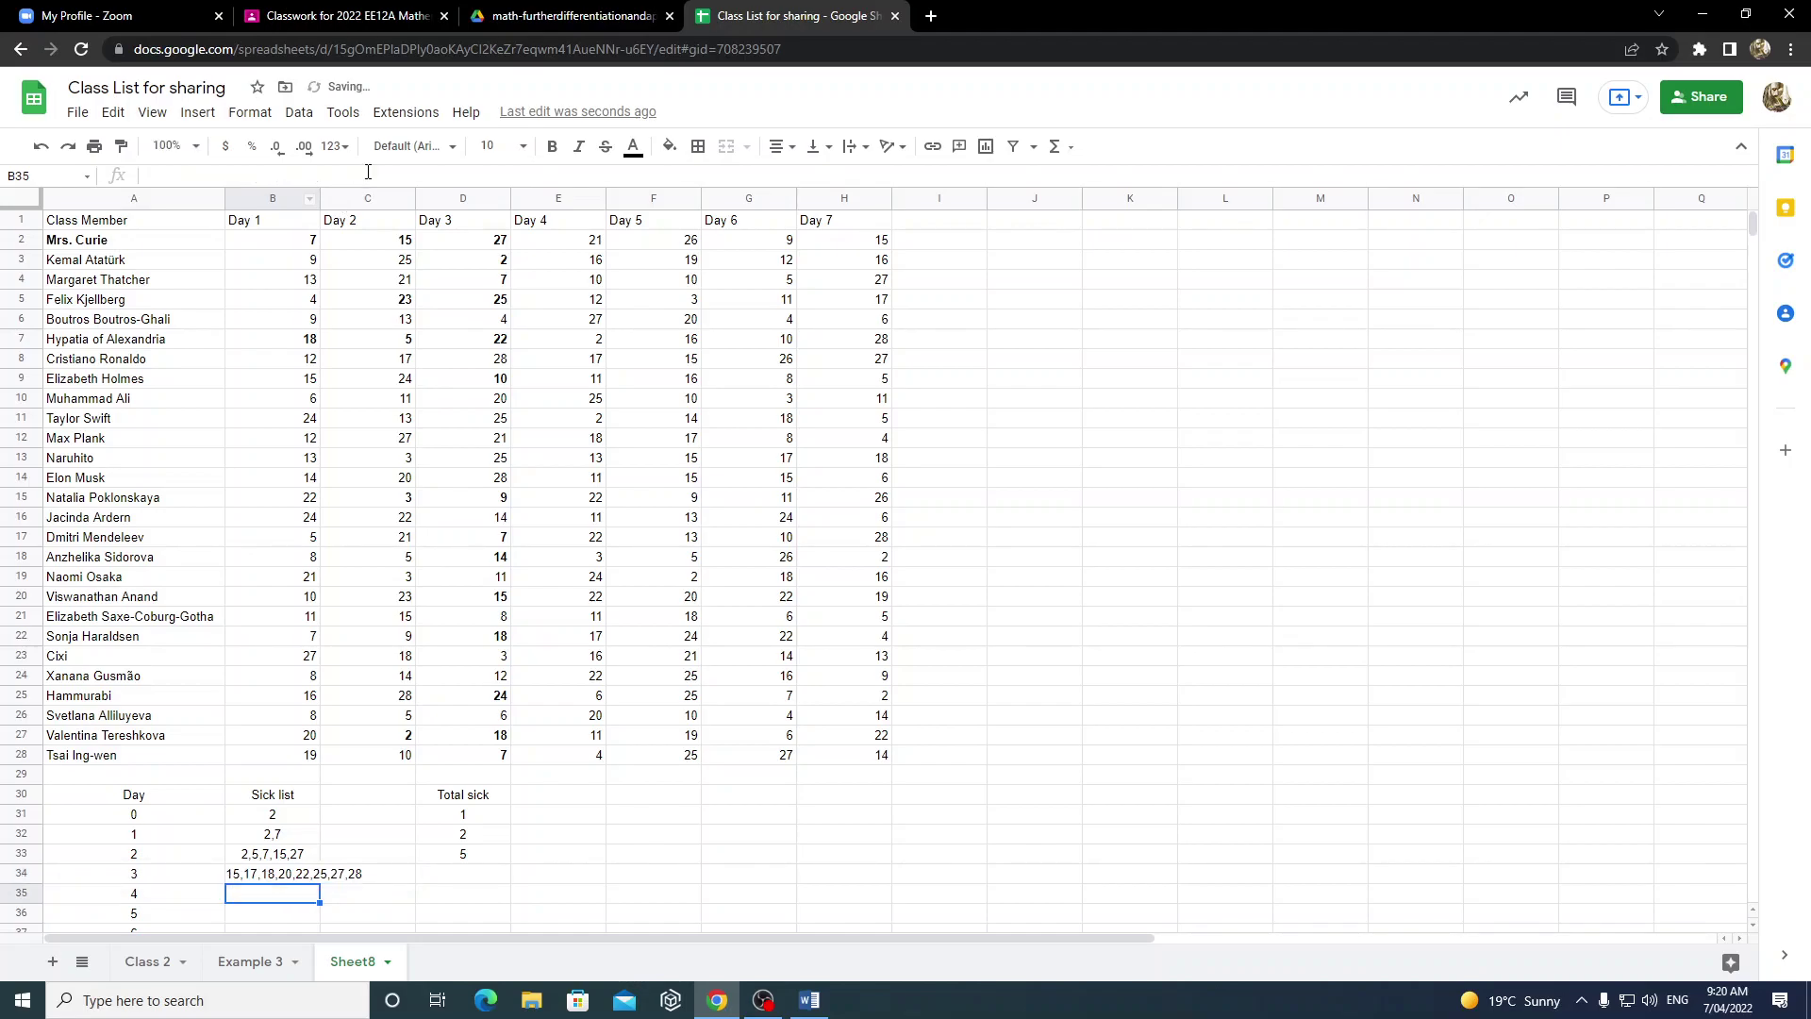
# - Widen column B so the whole Day 3 sick list fits in its cell
pyautogui.scroll(-1, 411, 737)
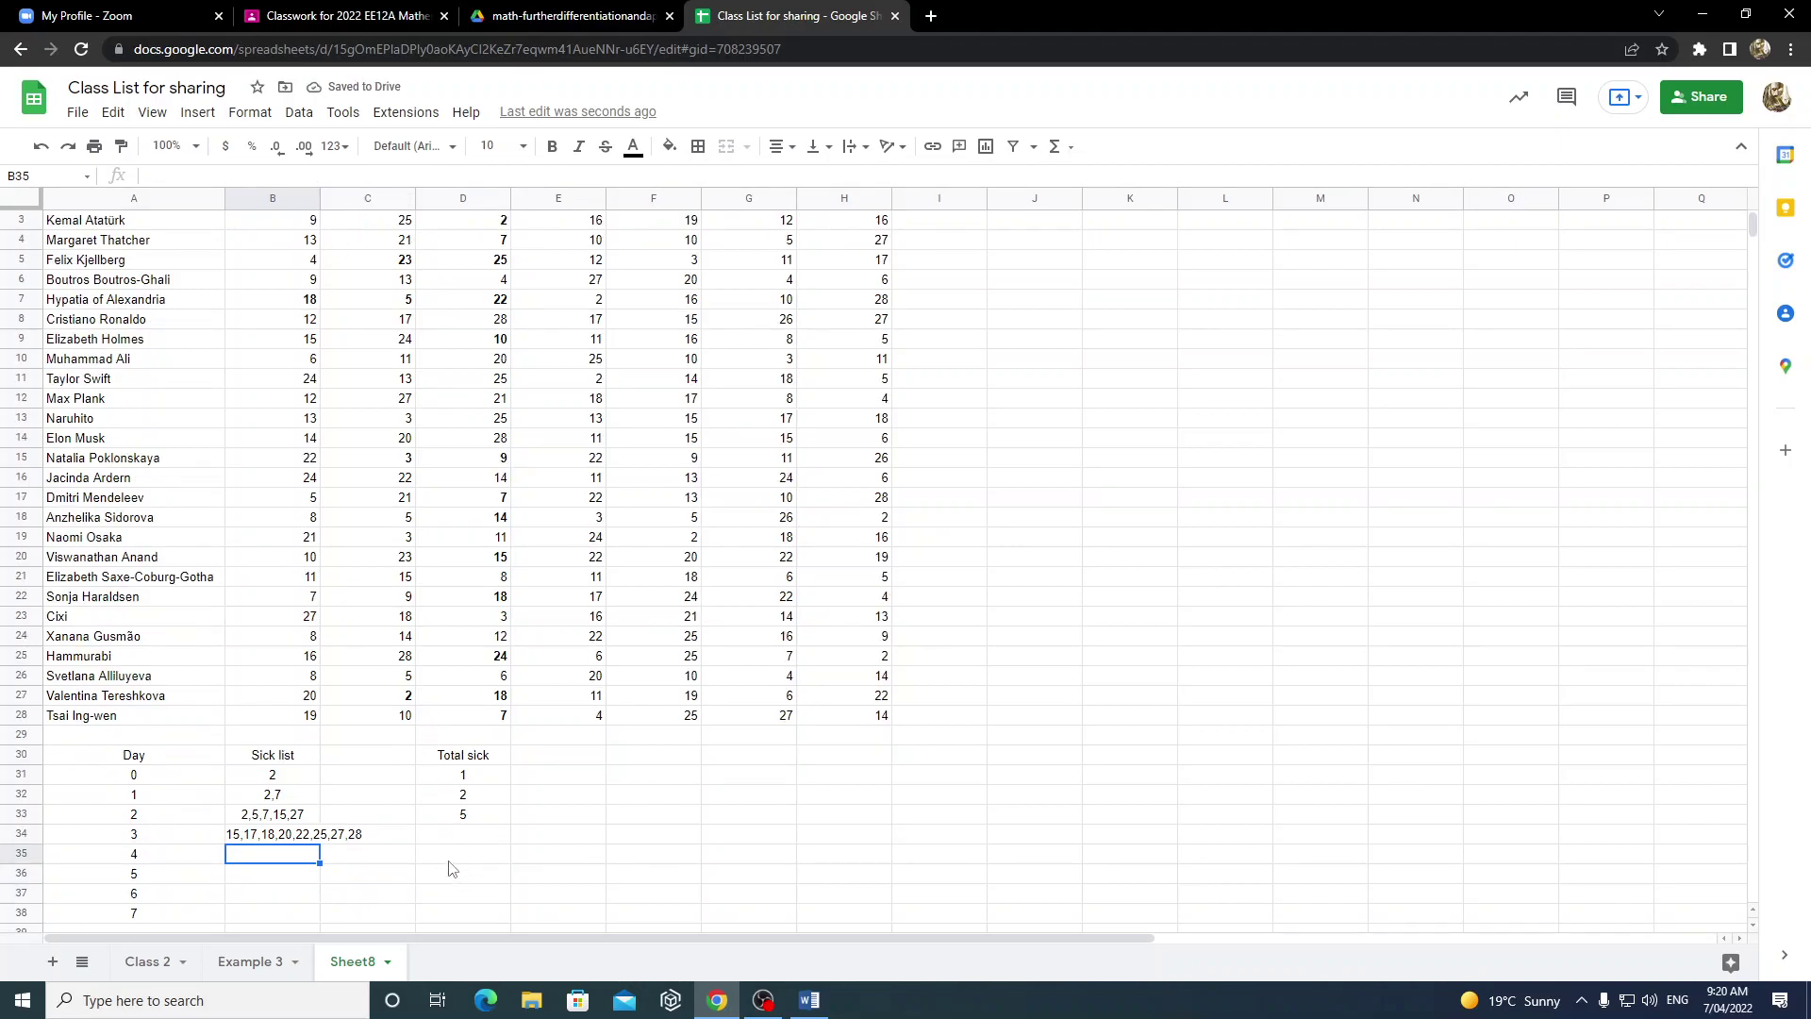
pyautogui.click(257, 839)
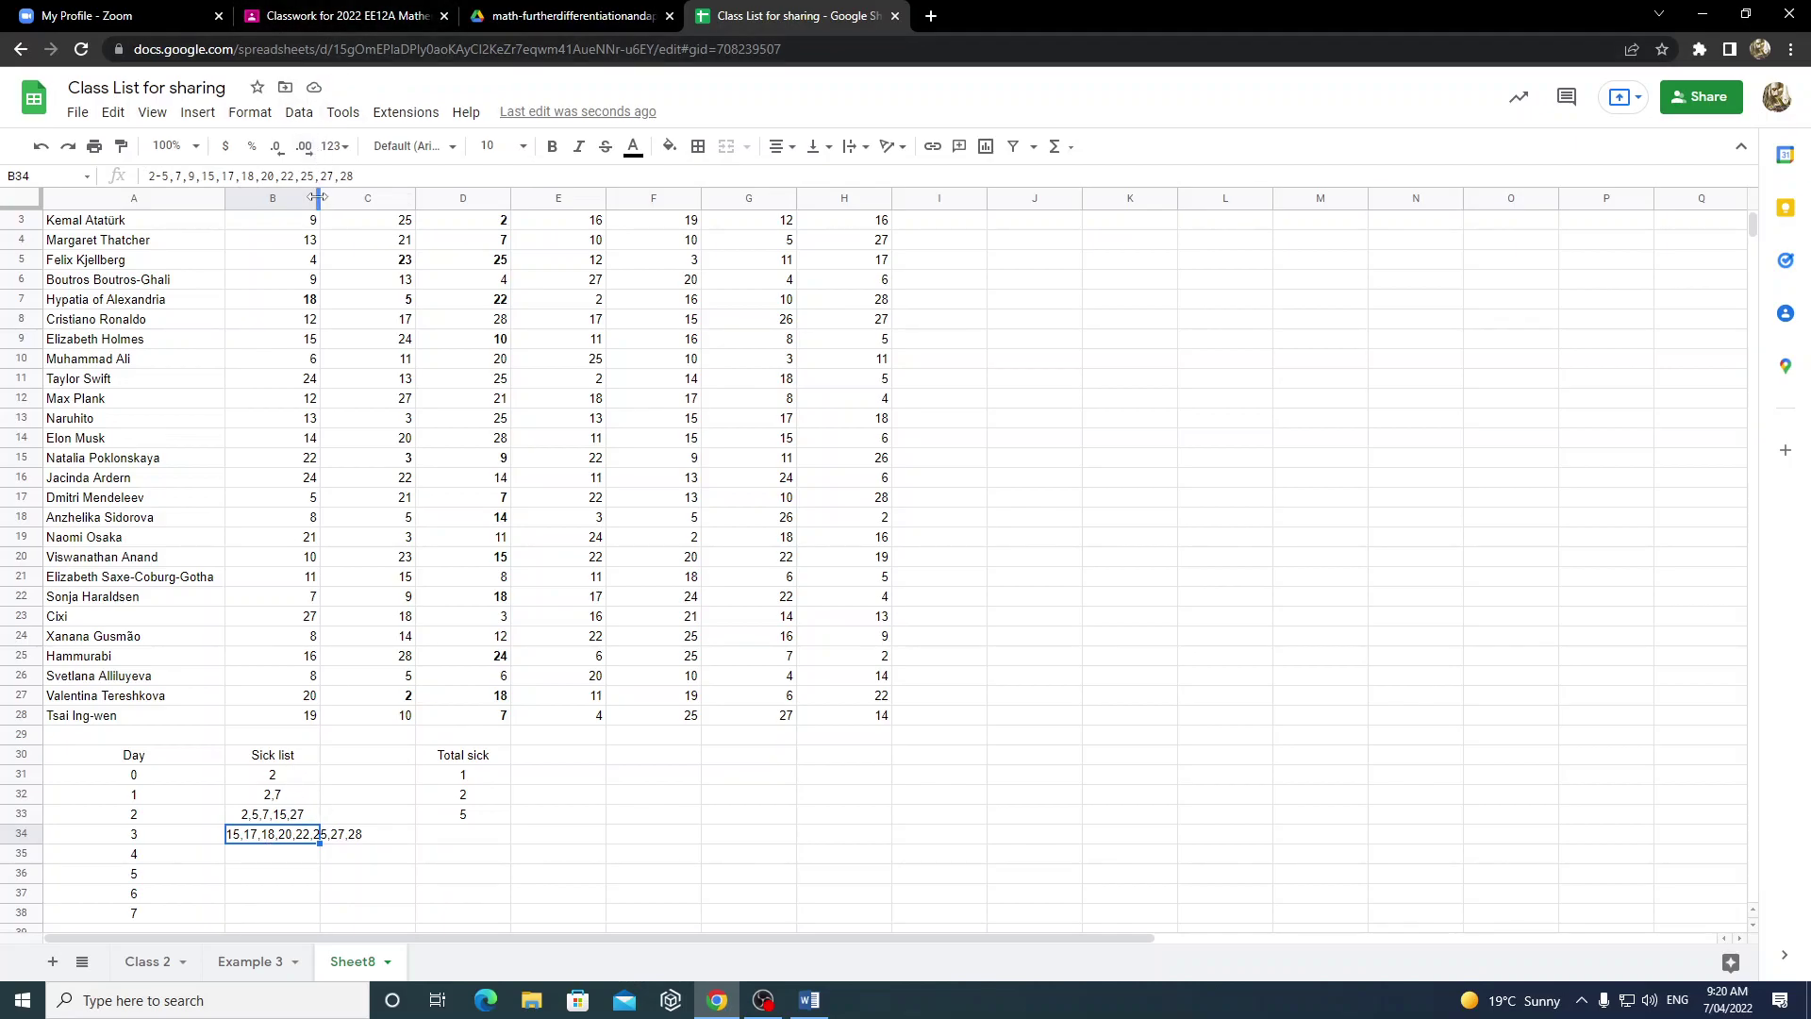
pyautogui.moveTo(318, 197); pyautogui.dragTo(463, 231)
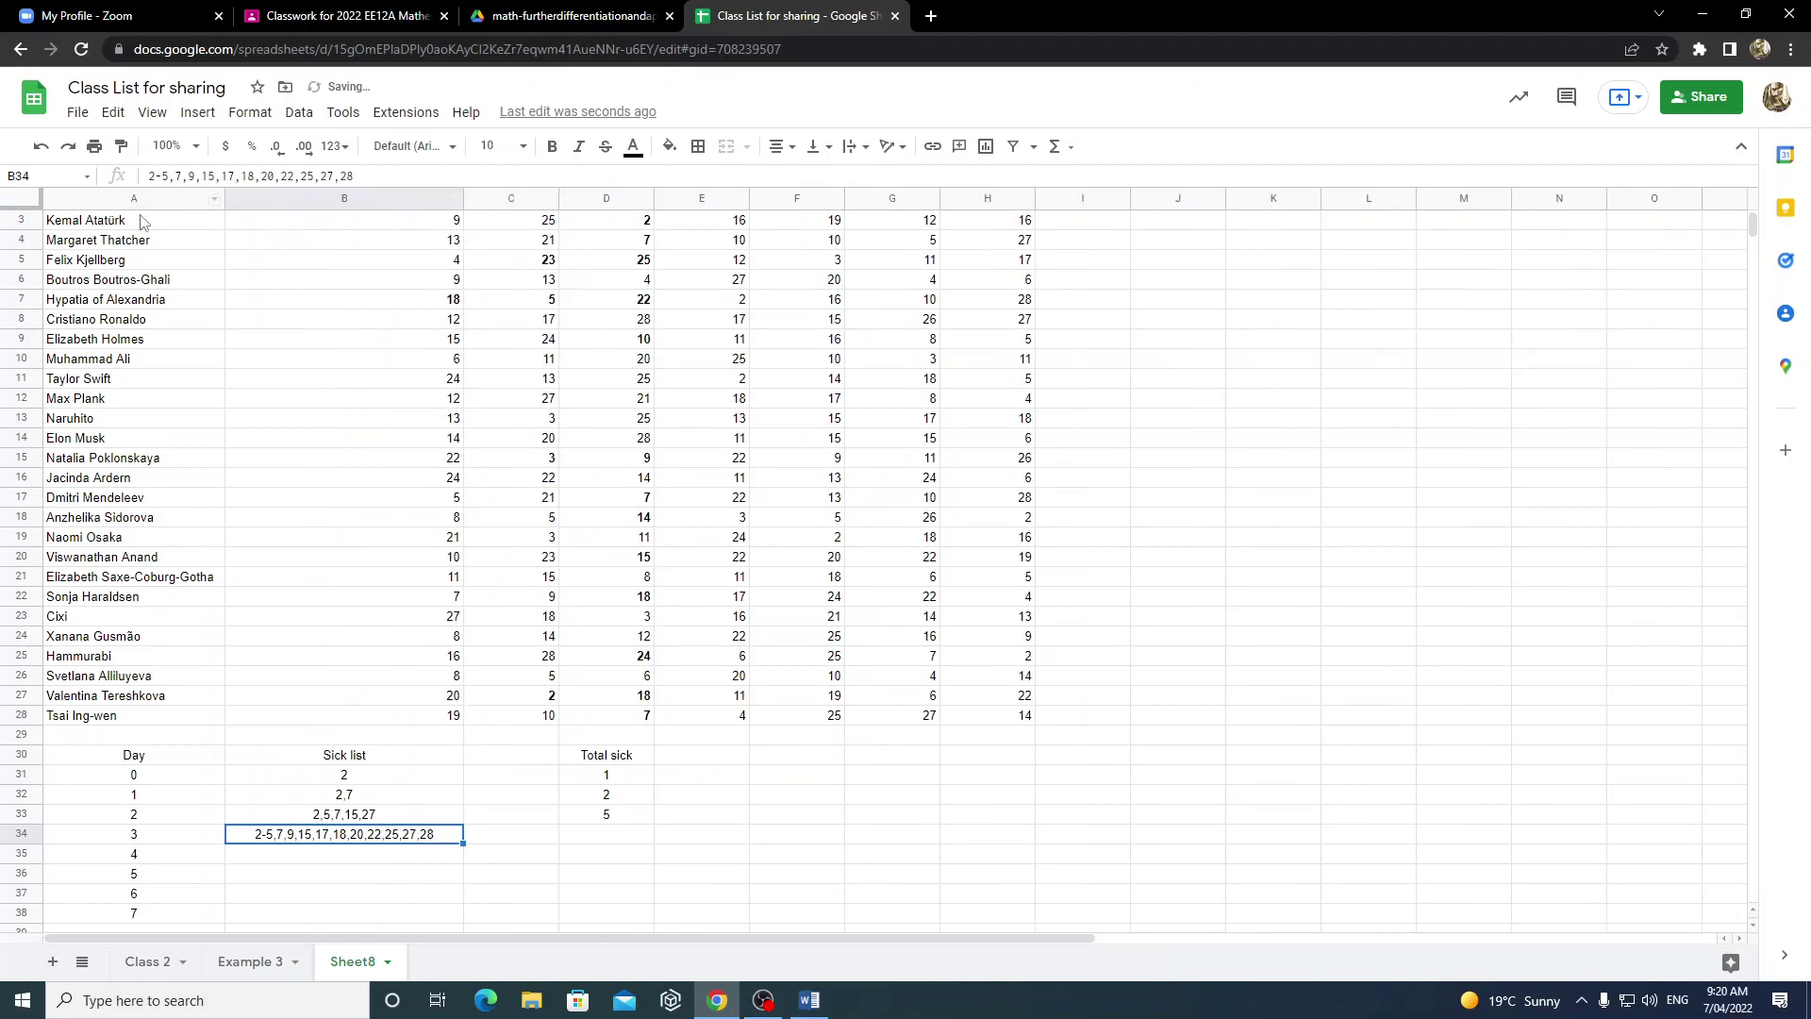
pyautogui.rightClick(108, 199)
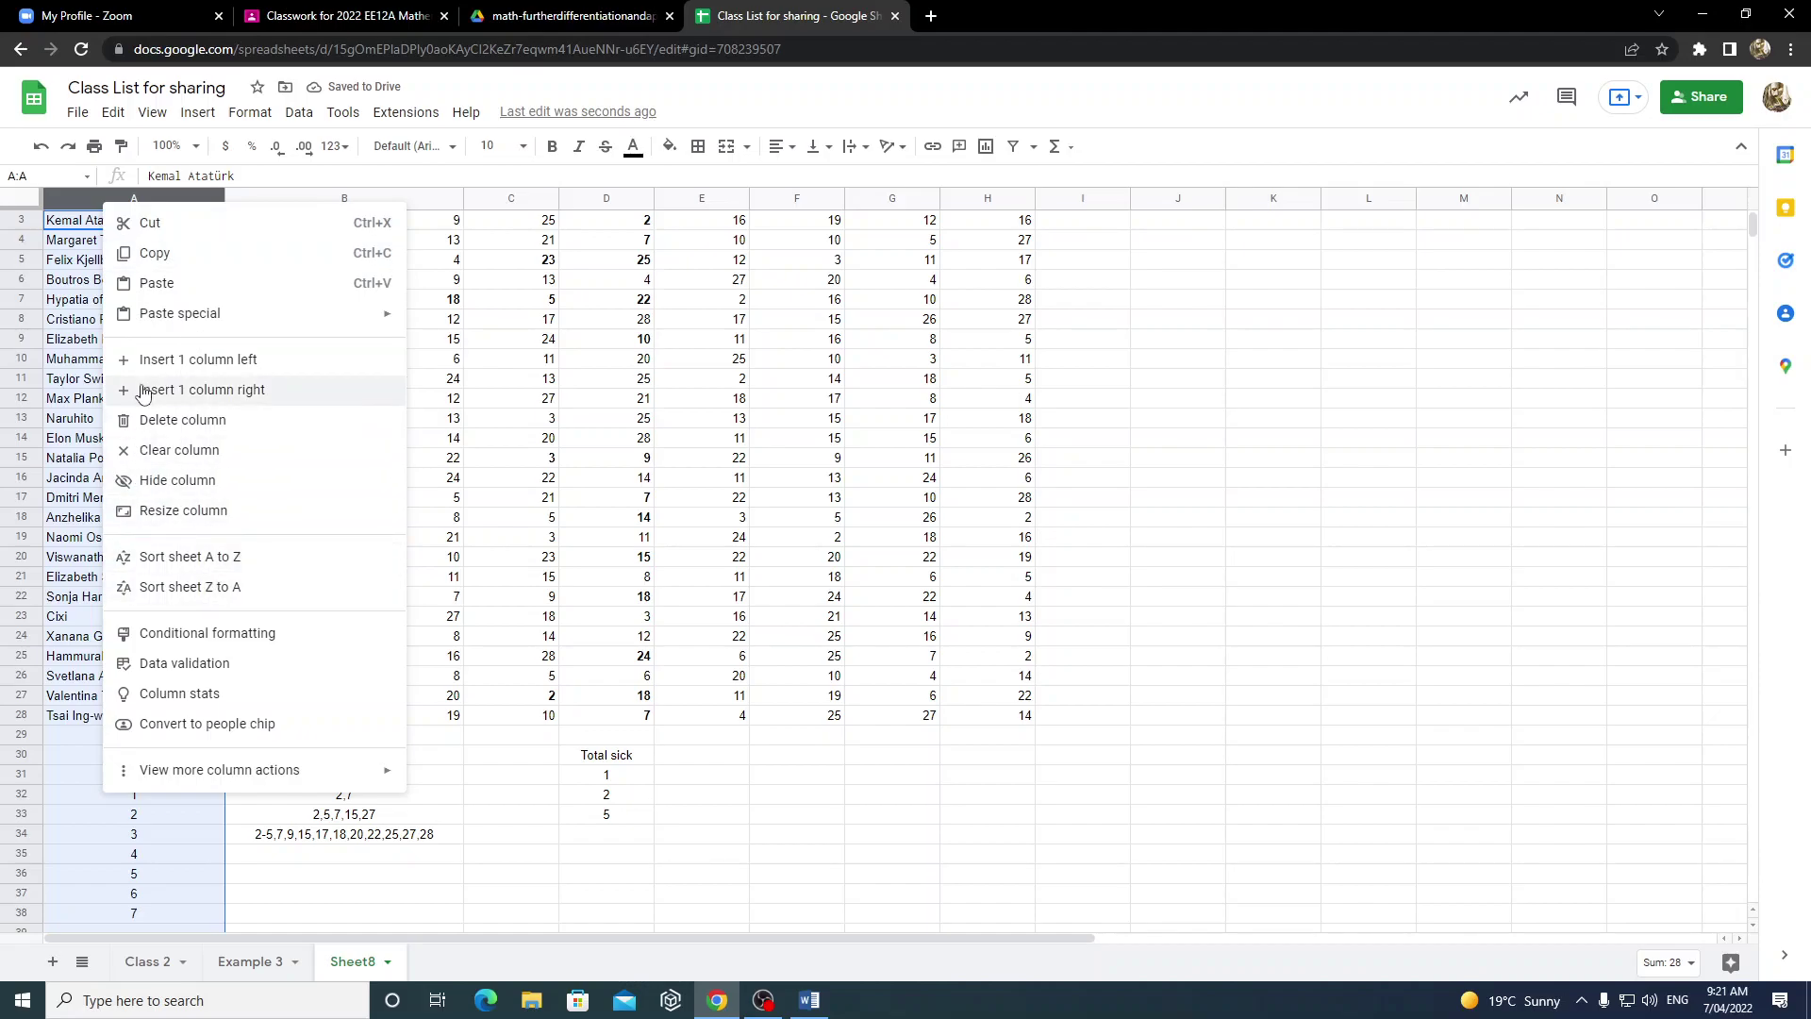
pyautogui.click(533, 856)
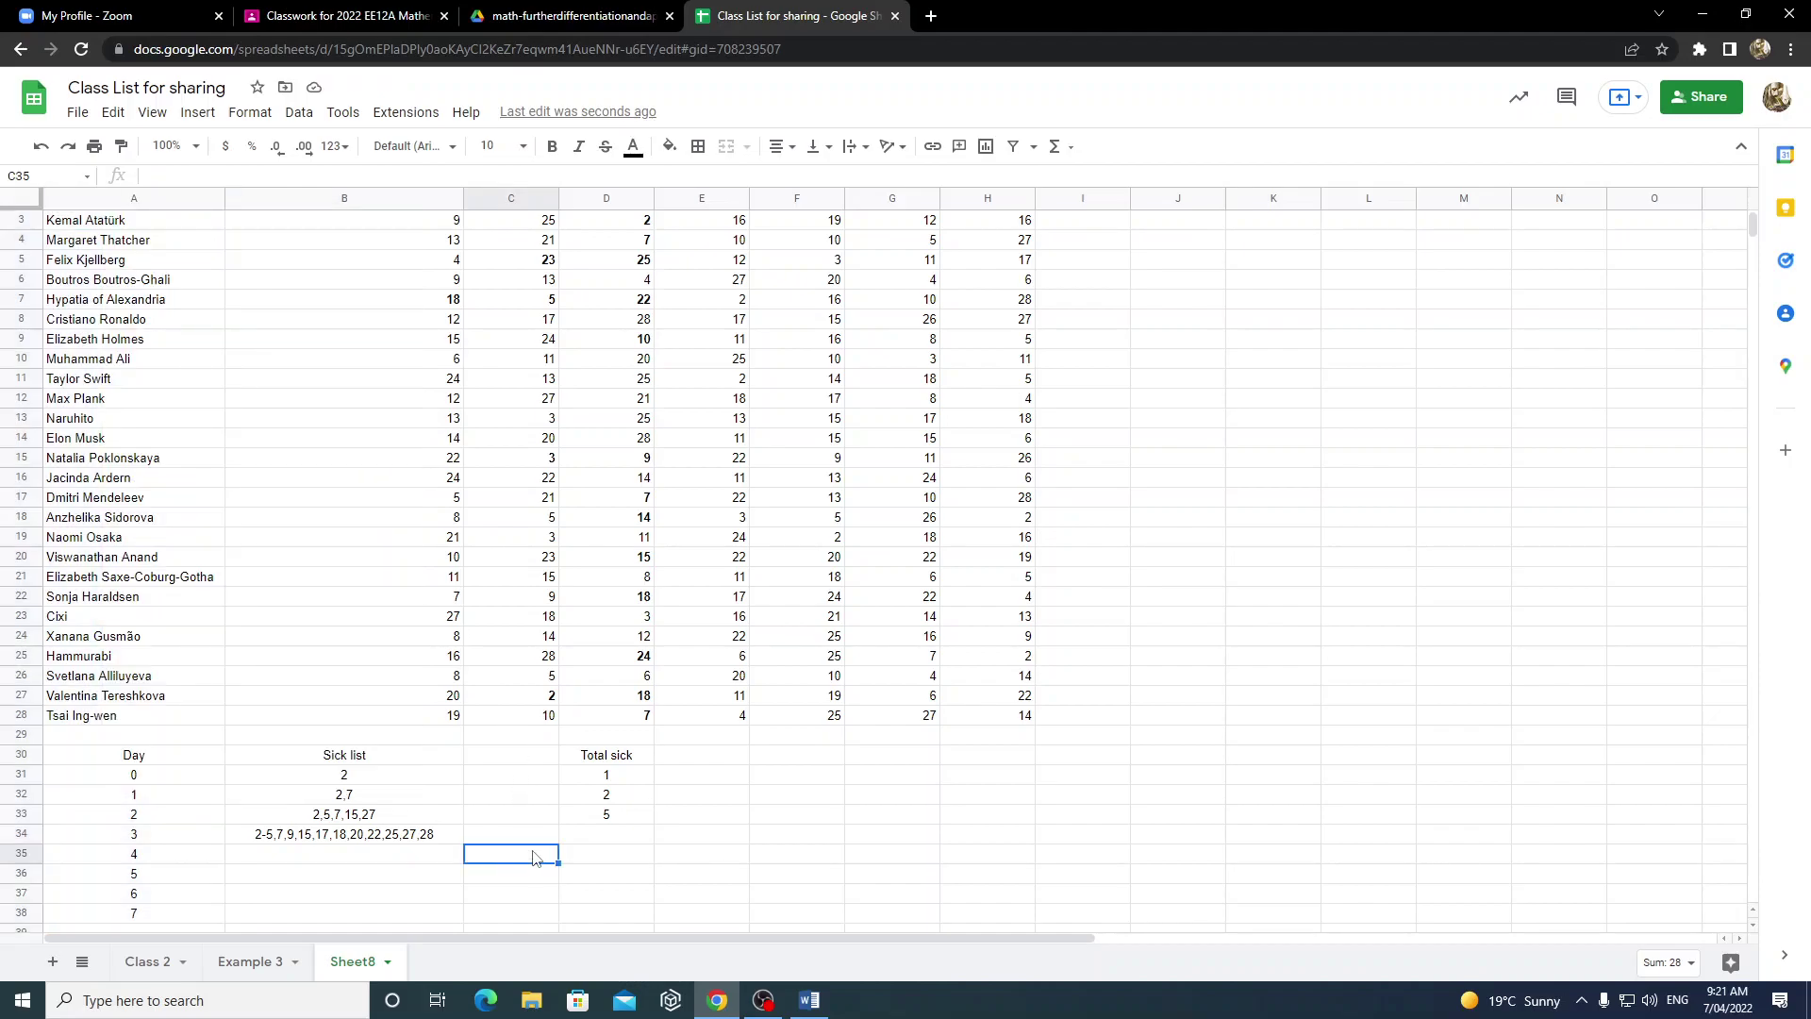
# - Go through the Day 3 column from D2 to D28 and count the bolded values
pyautogui.click(604, 839)
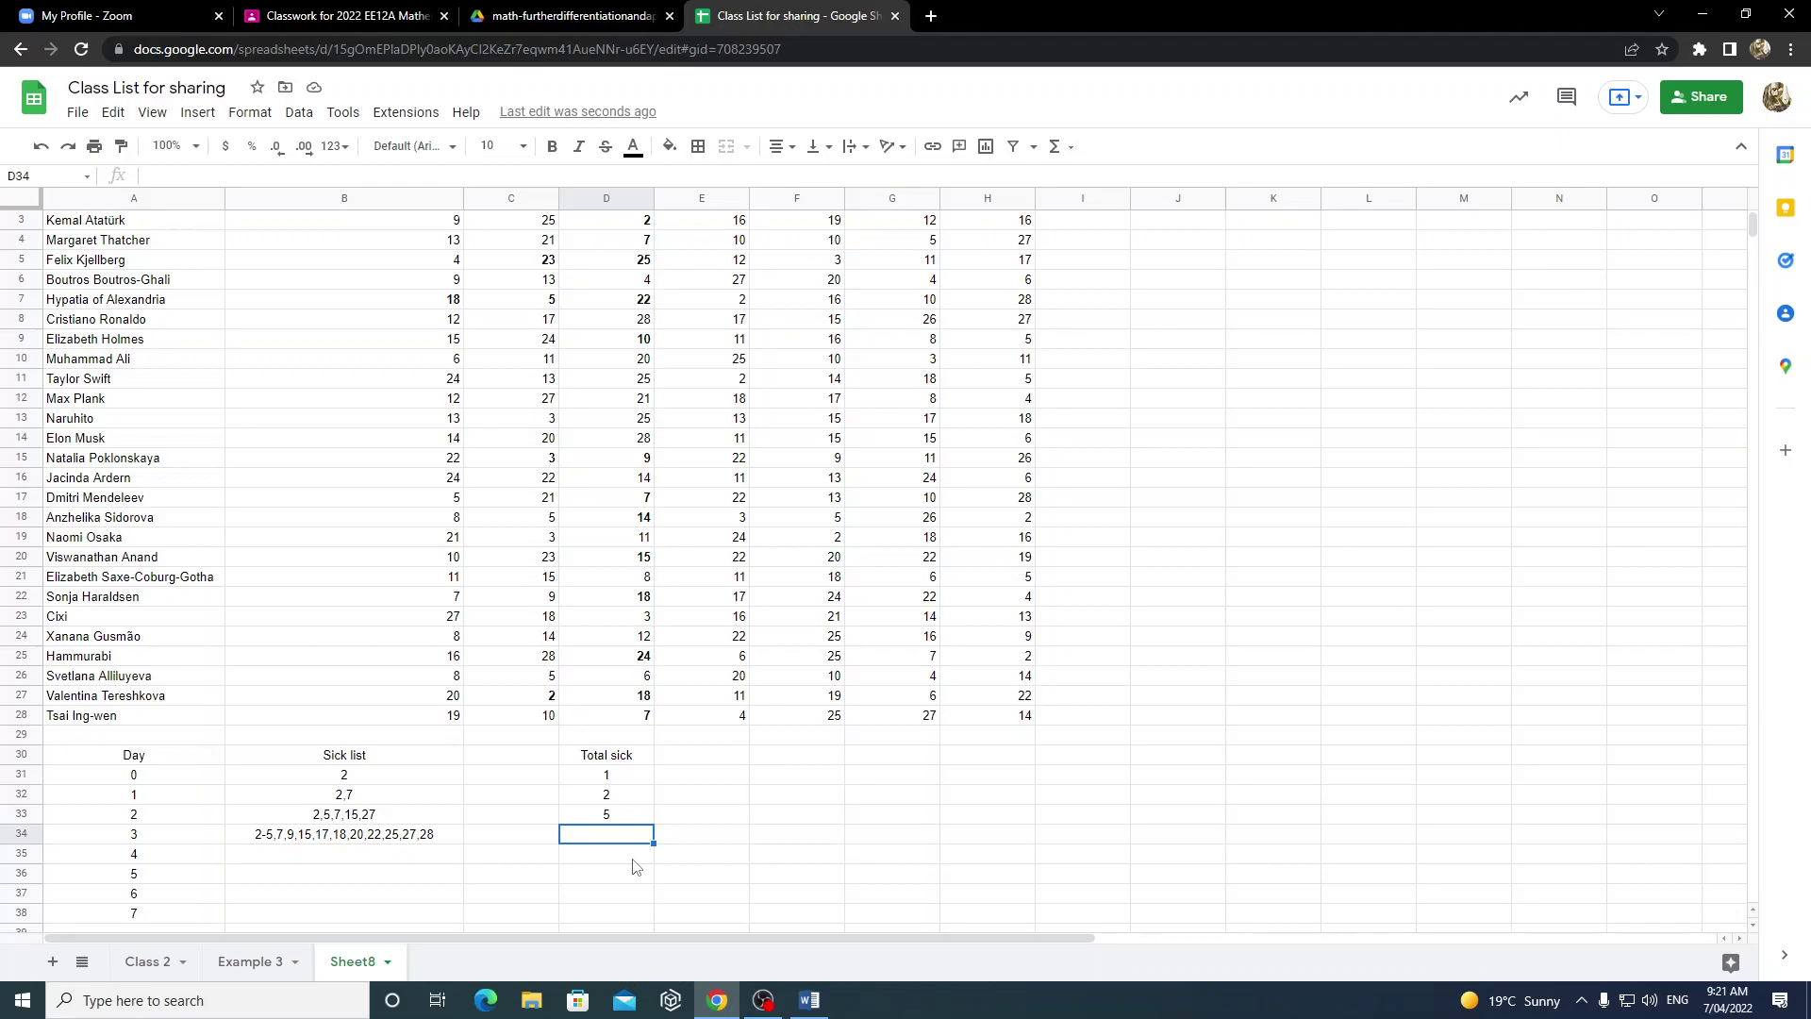
pyautogui.scroll(1, 641, 315)
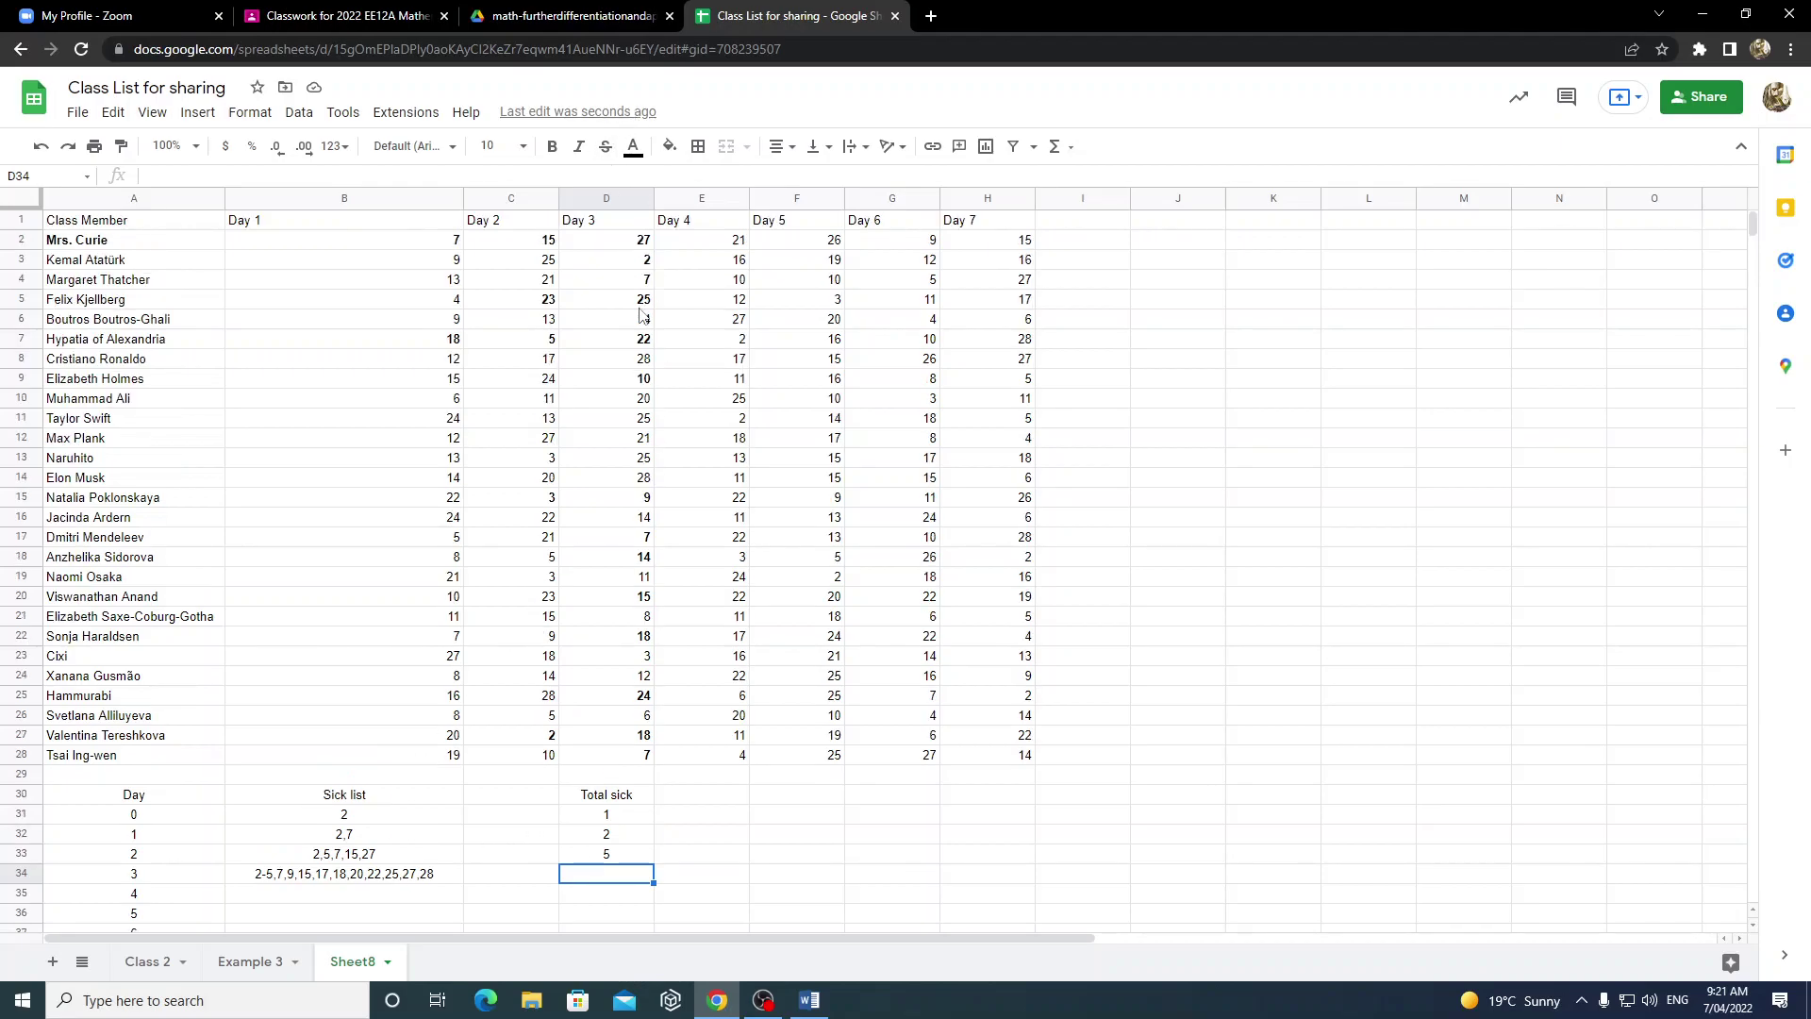
pyautogui.click(641, 241)
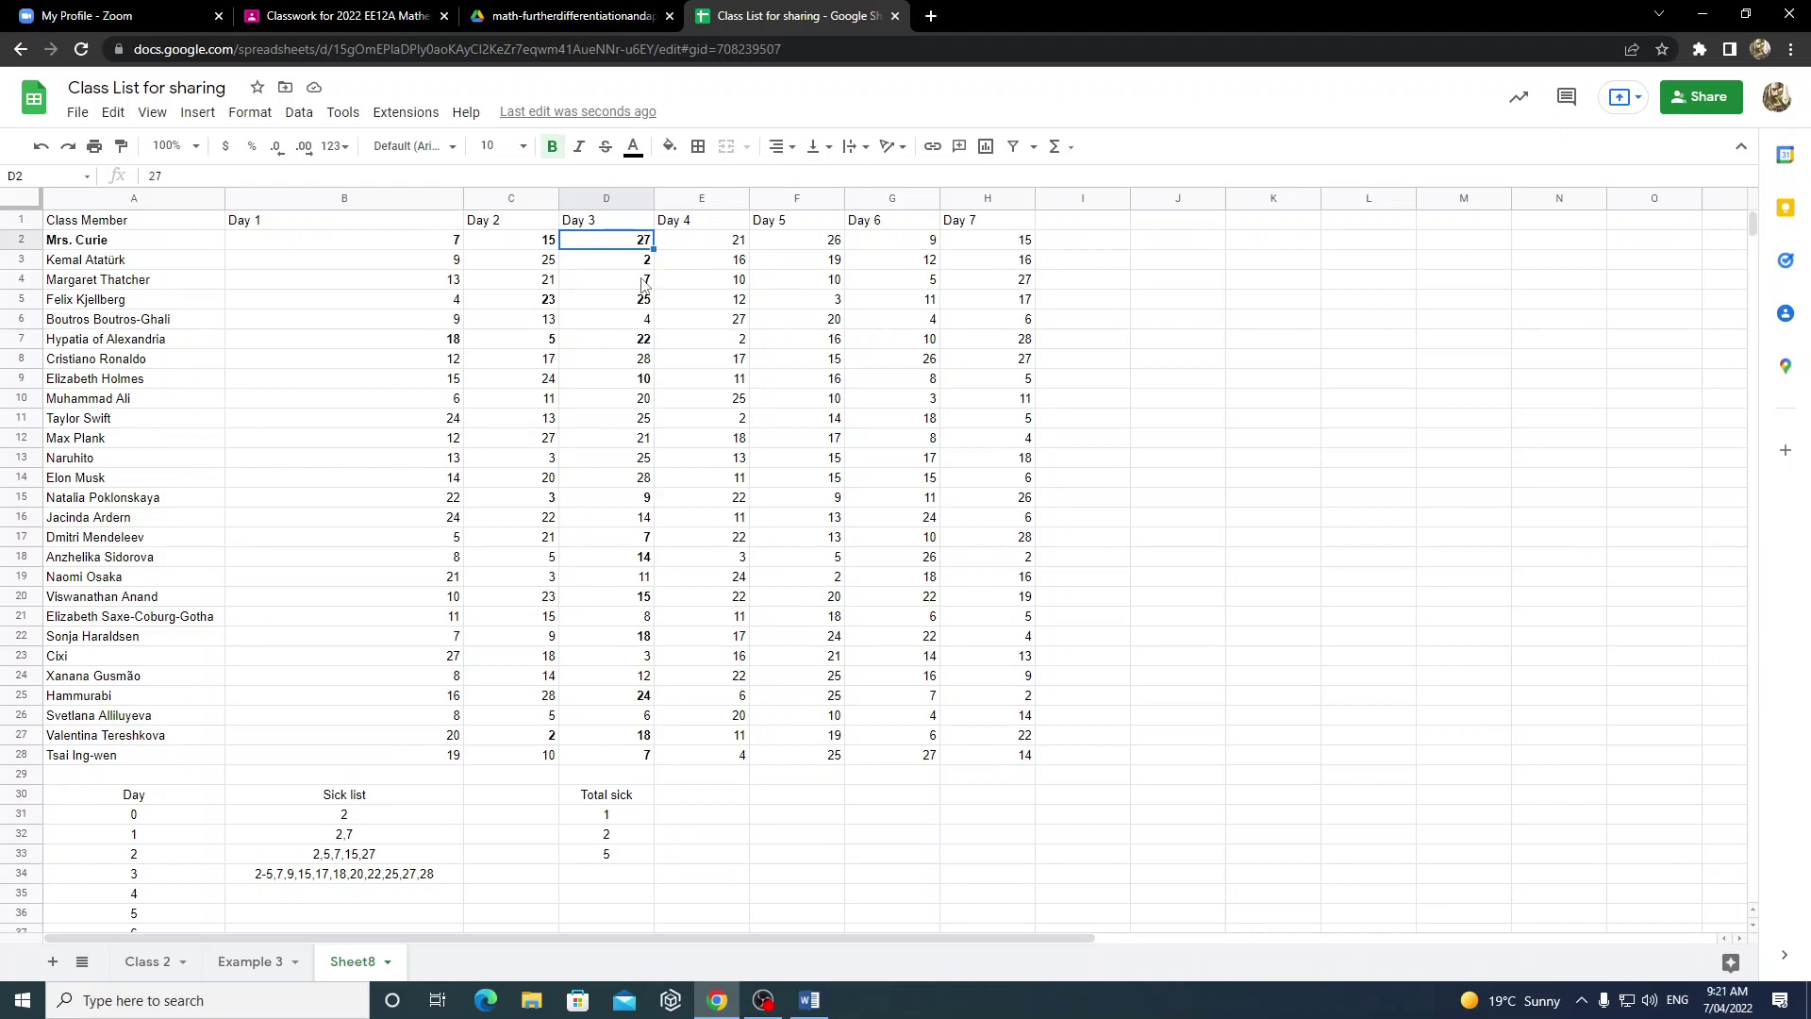
pyautogui.click(625, 296)
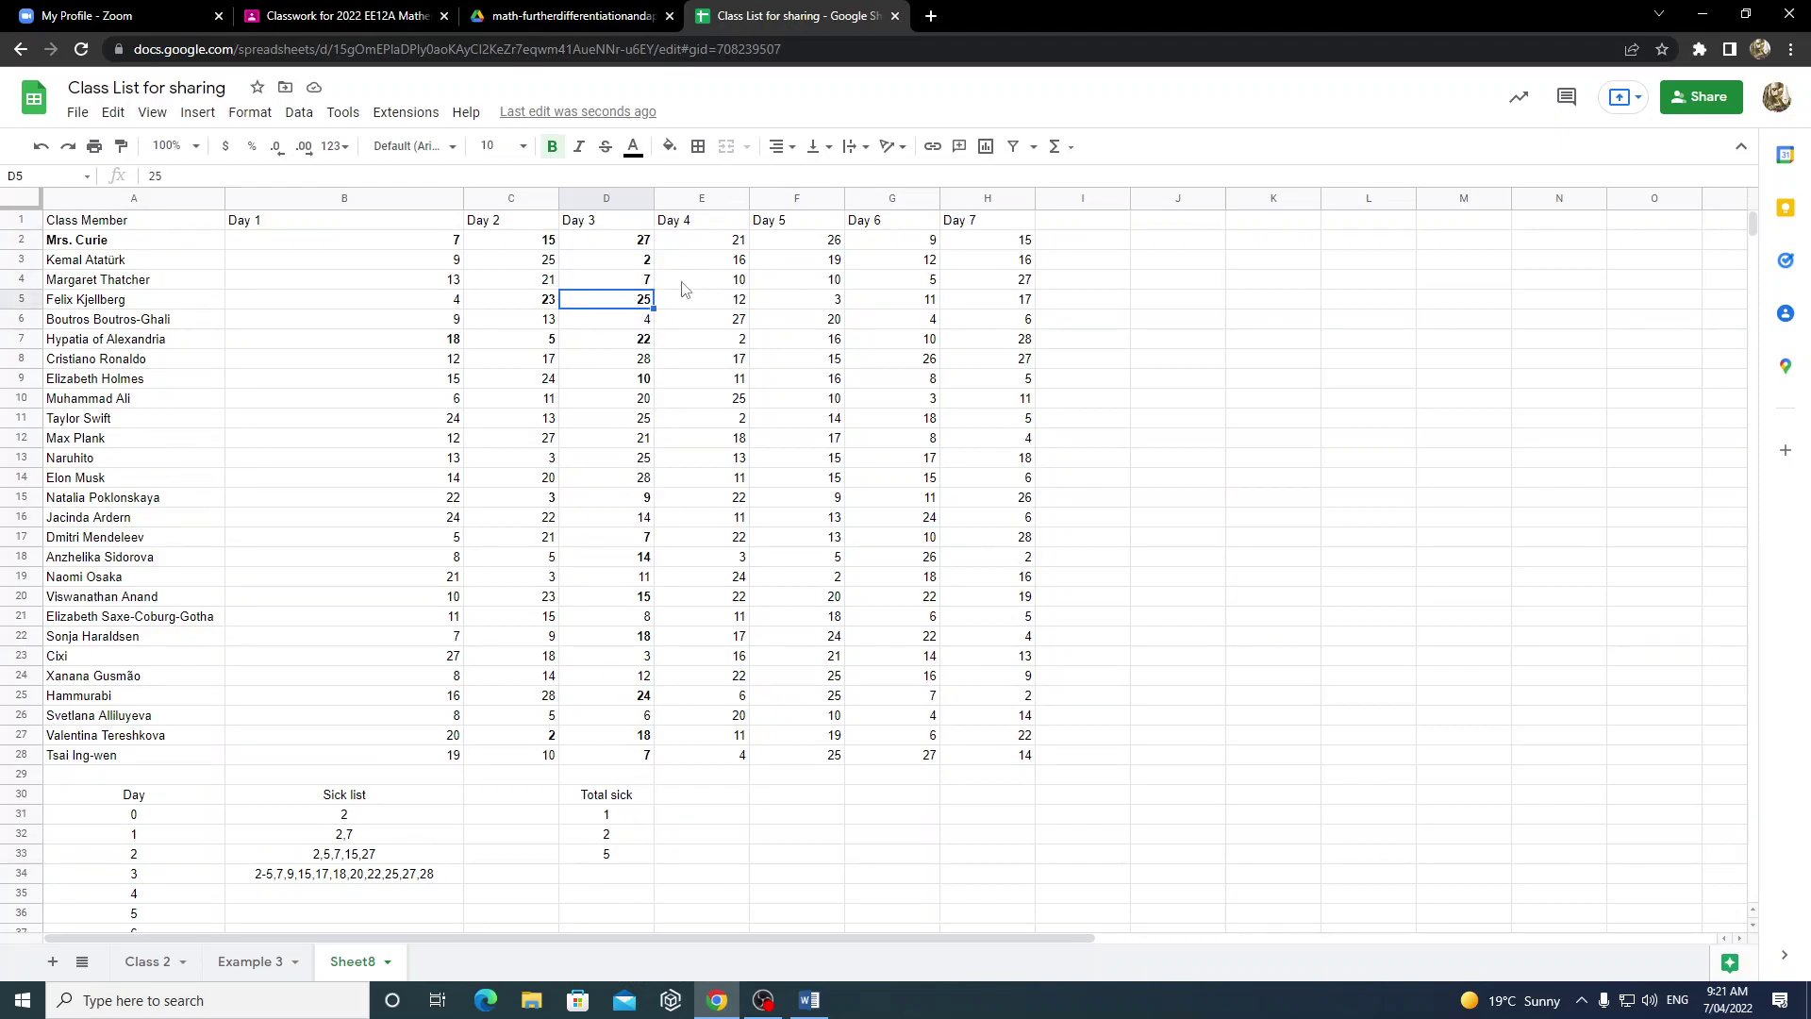
pyautogui.press('Up')
pyautogui.press('Up')
pyautogui.press('Up')
pyautogui.press('Down')
pyautogui.press('Down')
pyautogui.press('Down')
pyautogui.press('Down')
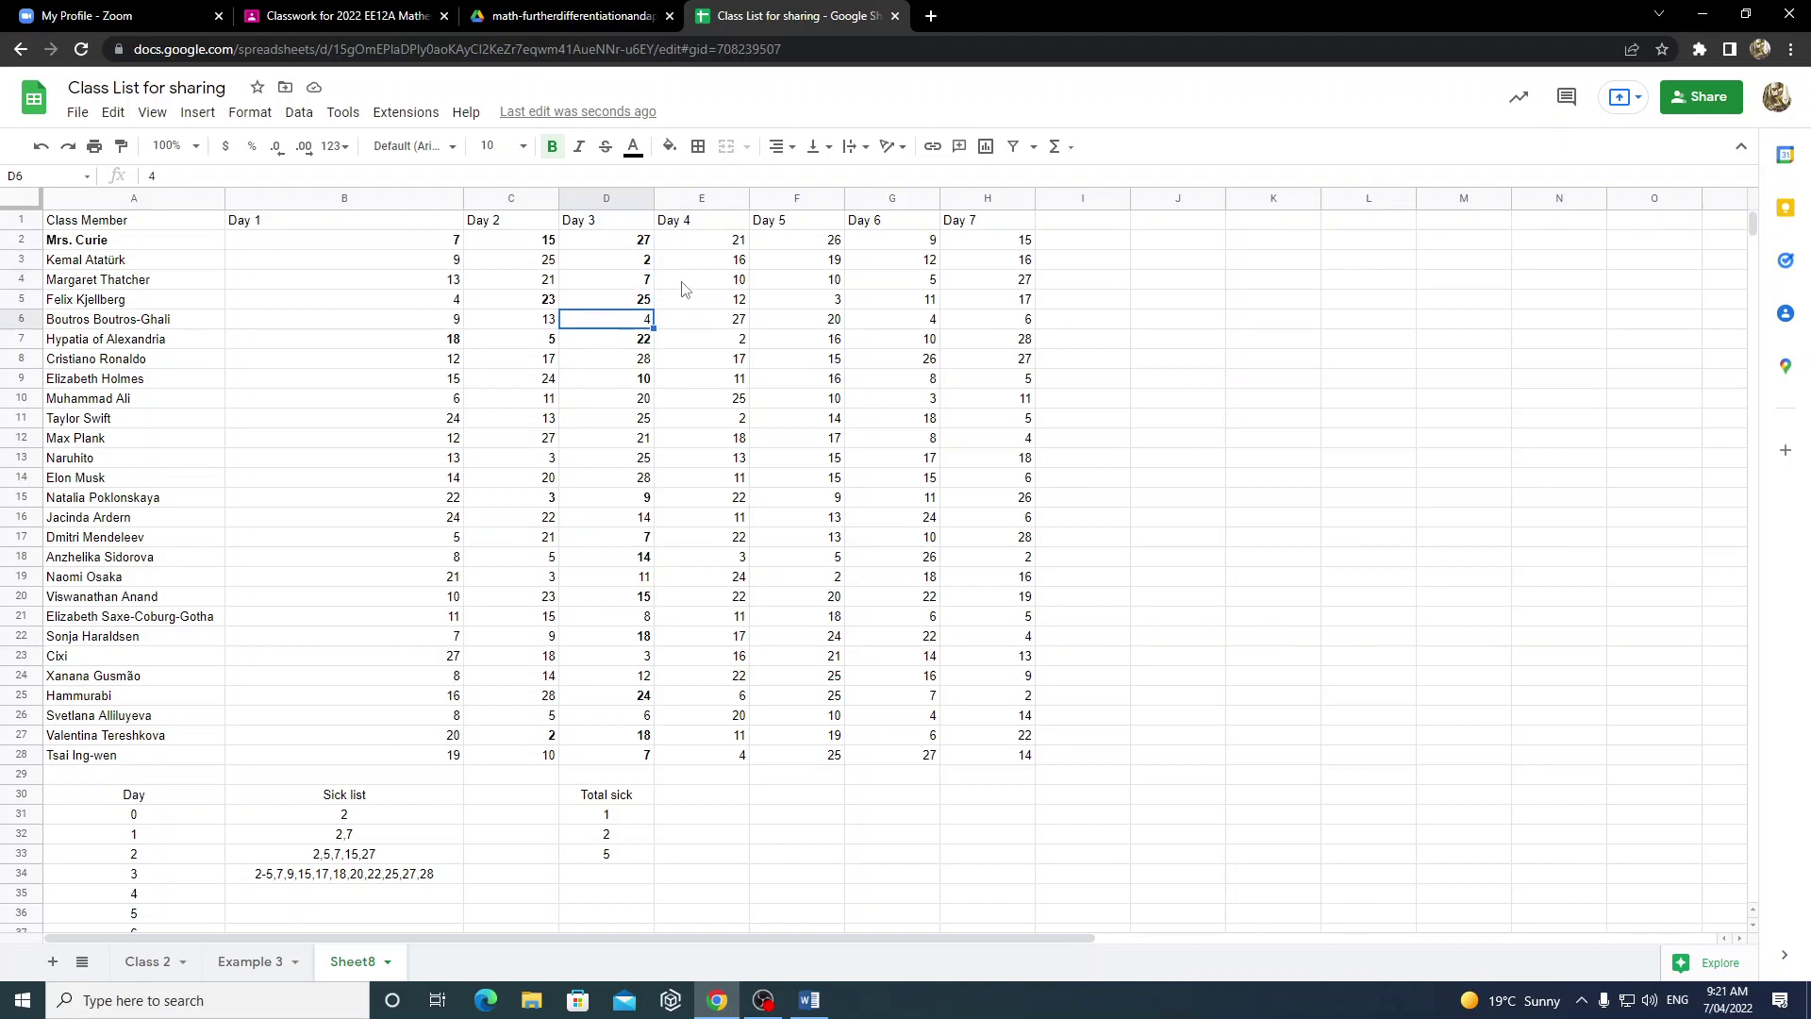
pyautogui.press('Down')
pyautogui.press('Down')
pyautogui.press('Down')
pyautogui.press('Down')
pyautogui.press('Down')
pyautogui.press('Down')
pyautogui.press('Down')
pyautogui.press('Down')
pyautogui.press('Down')
pyautogui.press('Down')
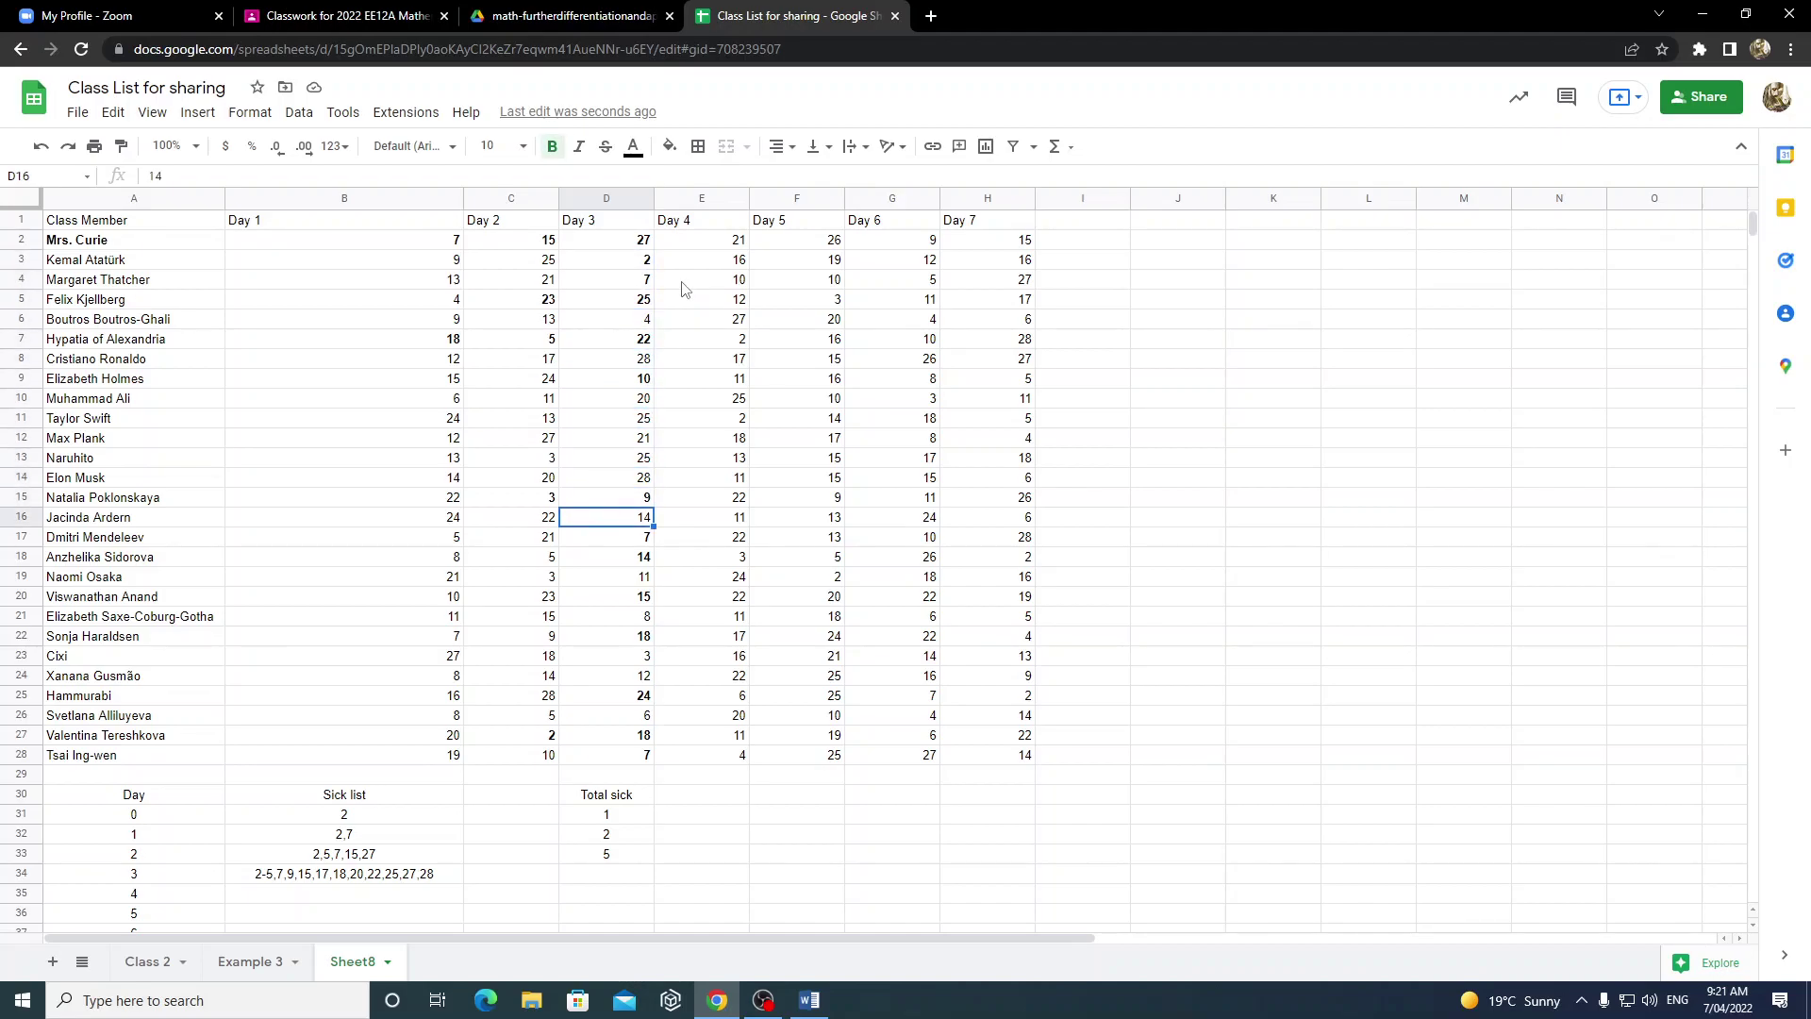
pyautogui.press('Down')
pyautogui.press('Down')
pyautogui.press('Down')
pyautogui.press('Down')
pyautogui.press('Down')
pyautogui.press('Down')
pyautogui.press('Down')
pyautogui.press('Down')
pyautogui.press('Down')
pyautogui.press('Down')
pyautogui.press('Down')
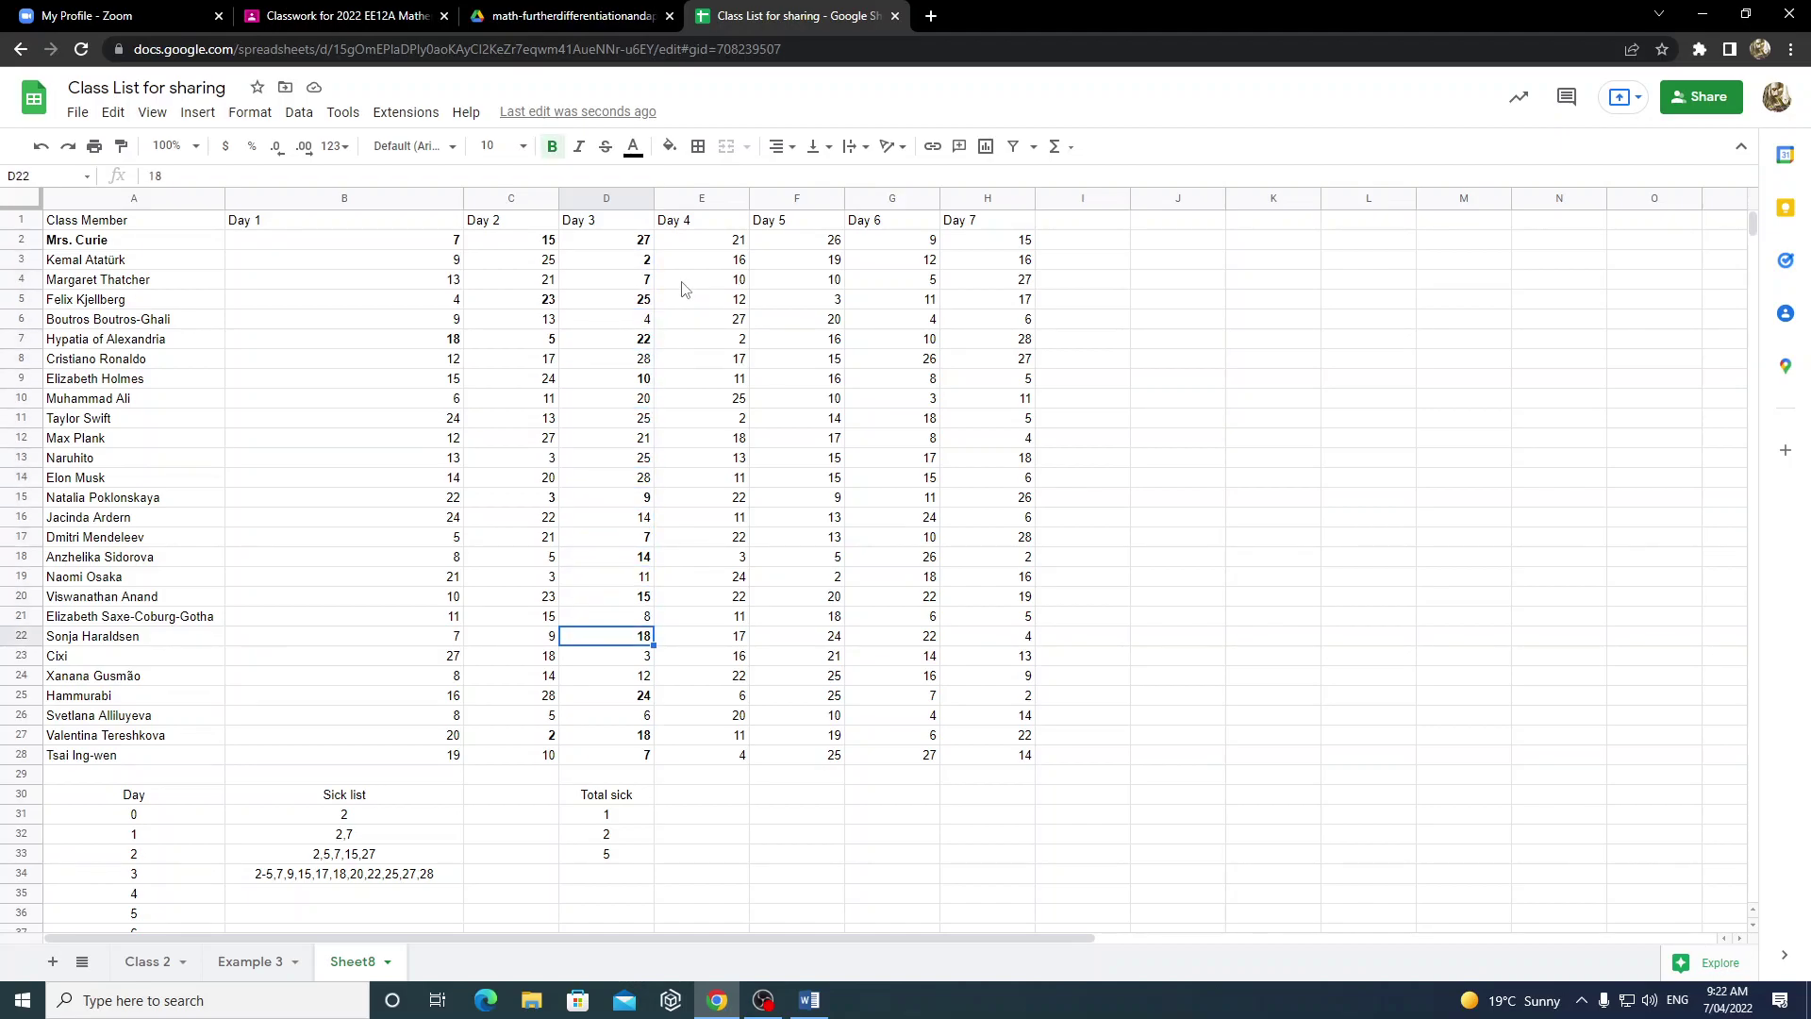
pyautogui.press('Down')
pyautogui.press('Down')
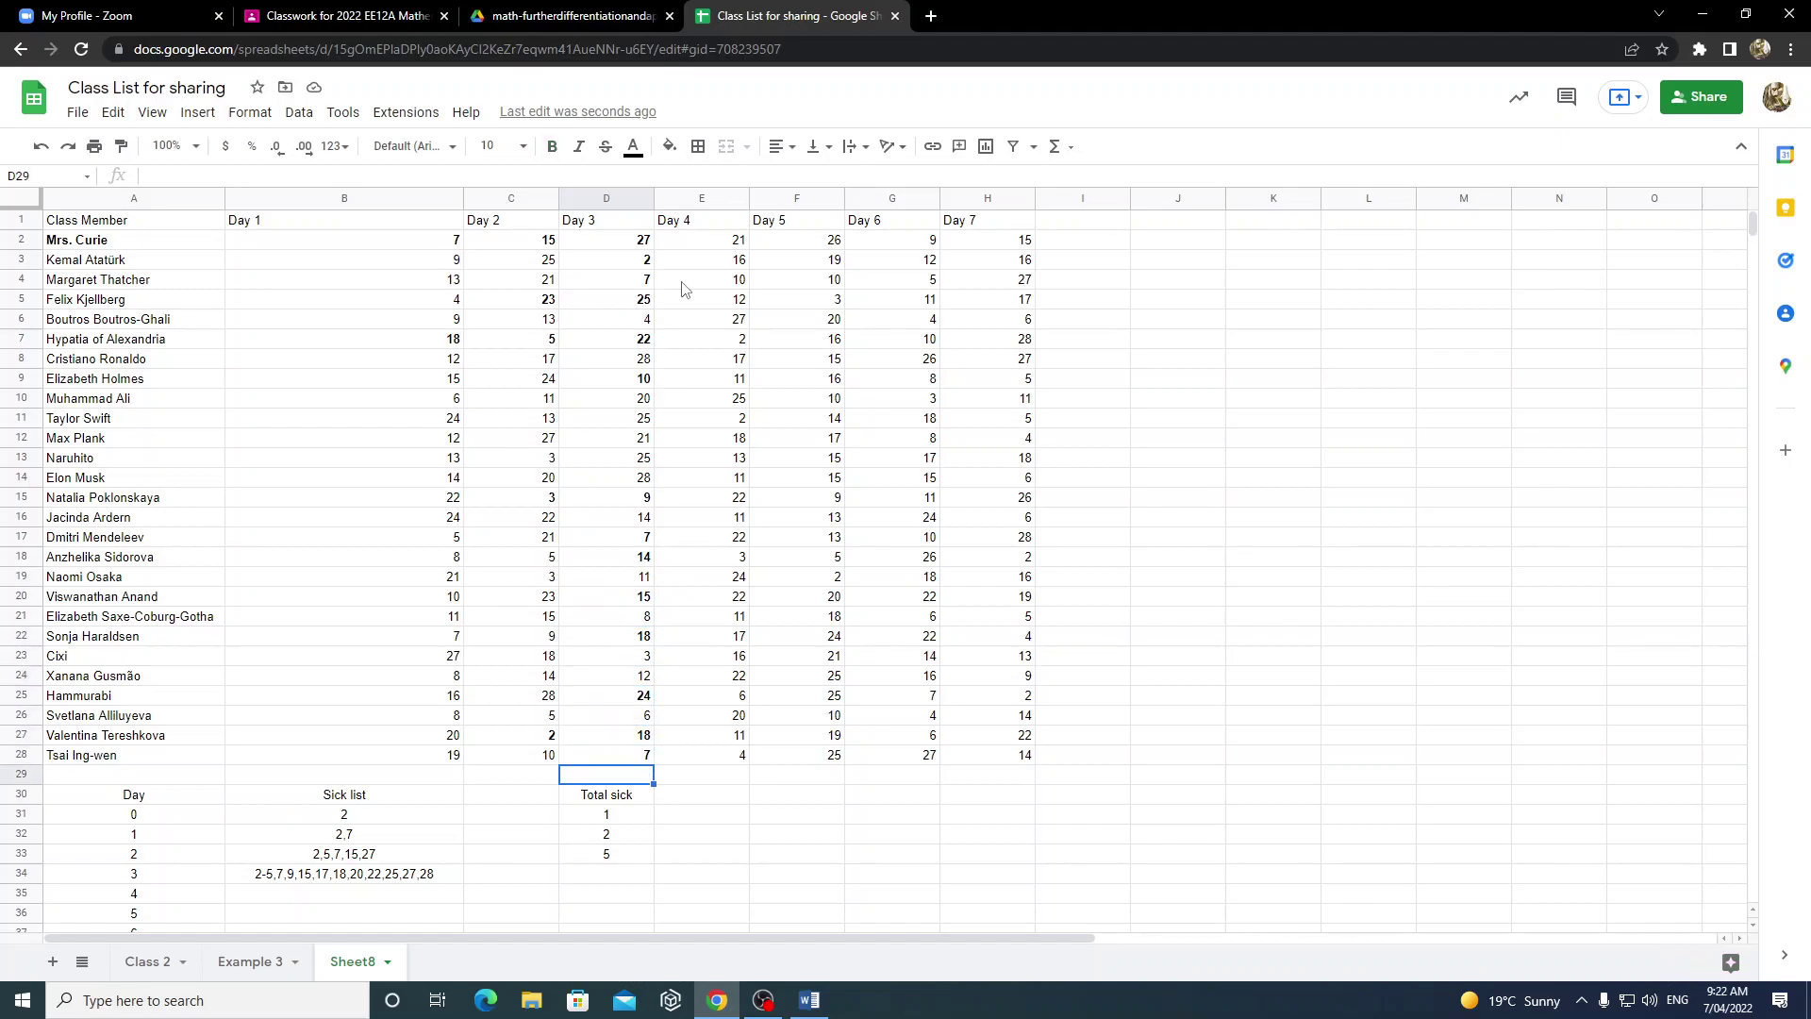
# - Enter 14 as the Day 3 total sick in D34
pyautogui.click(620, 872)
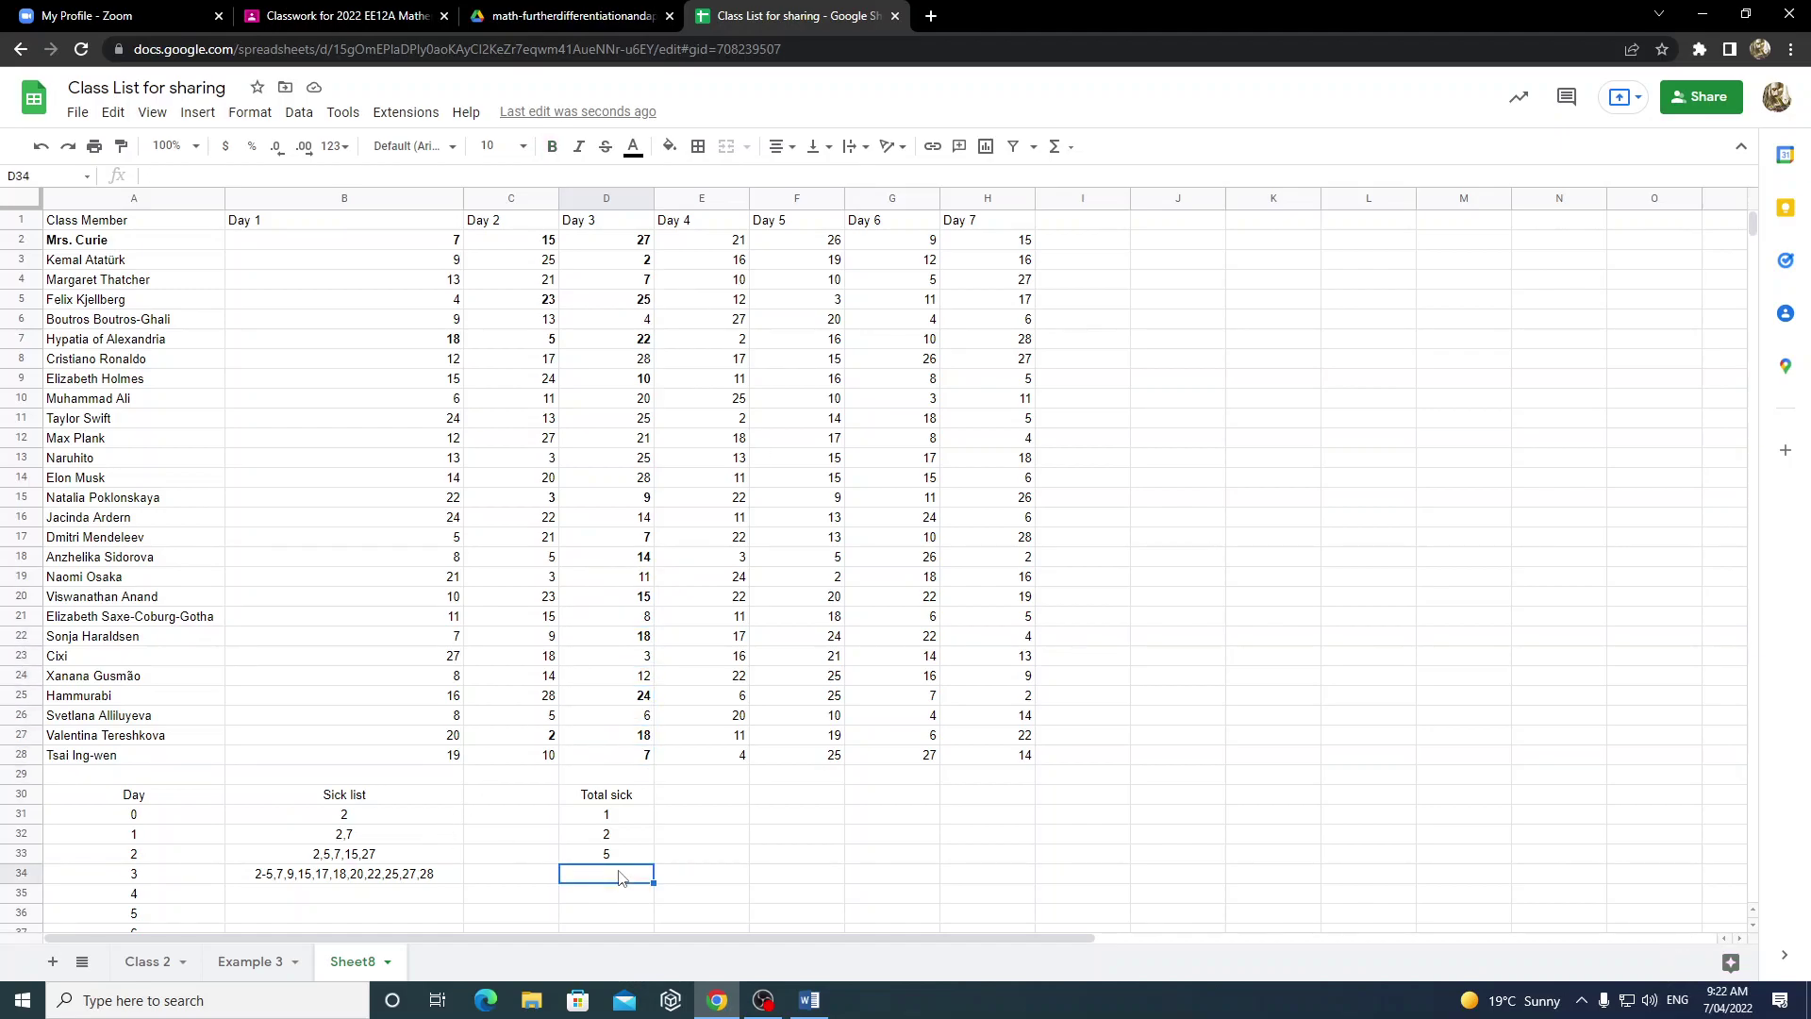
pyautogui.write('14')
pyautogui.press('Return')
pyautogui.press('Left')
pyautogui.press('Left')
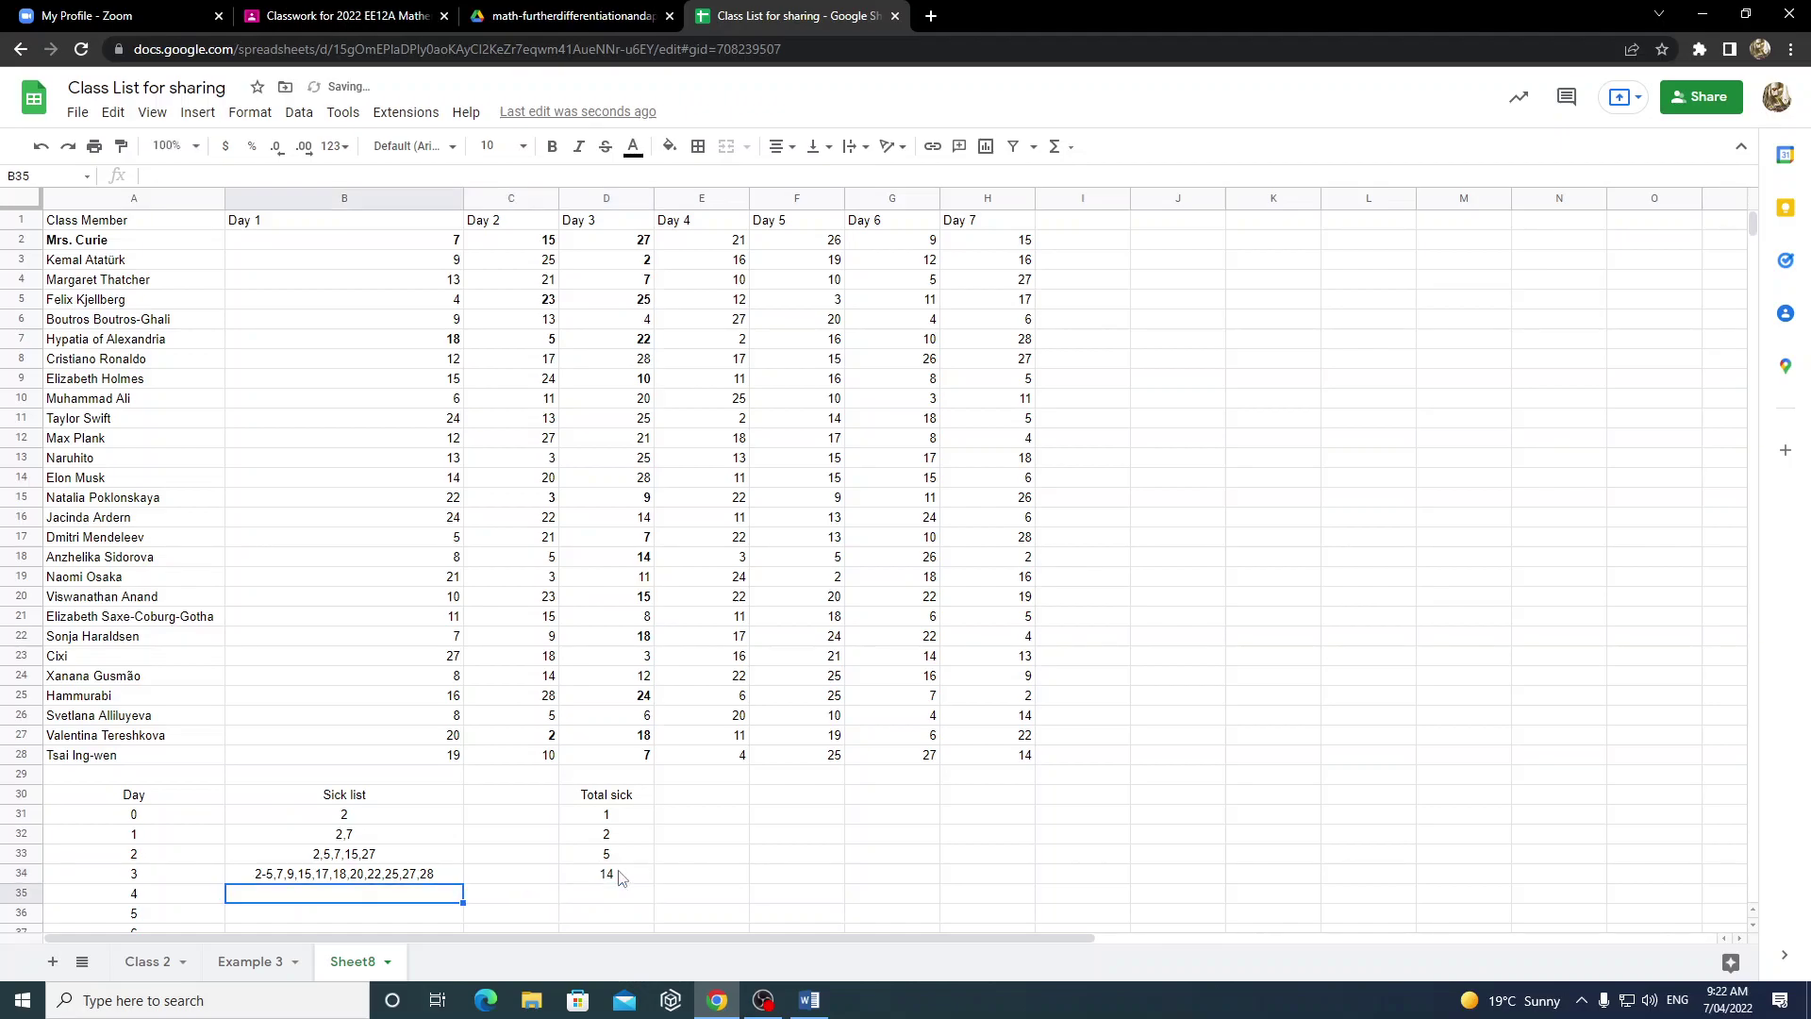
pyautogui.press('Right')
pyautogui.press('Right')
pyautogui.press('Left')
pyautogui.press('Left')
pyautogui.scroll(-1, 421, 907)
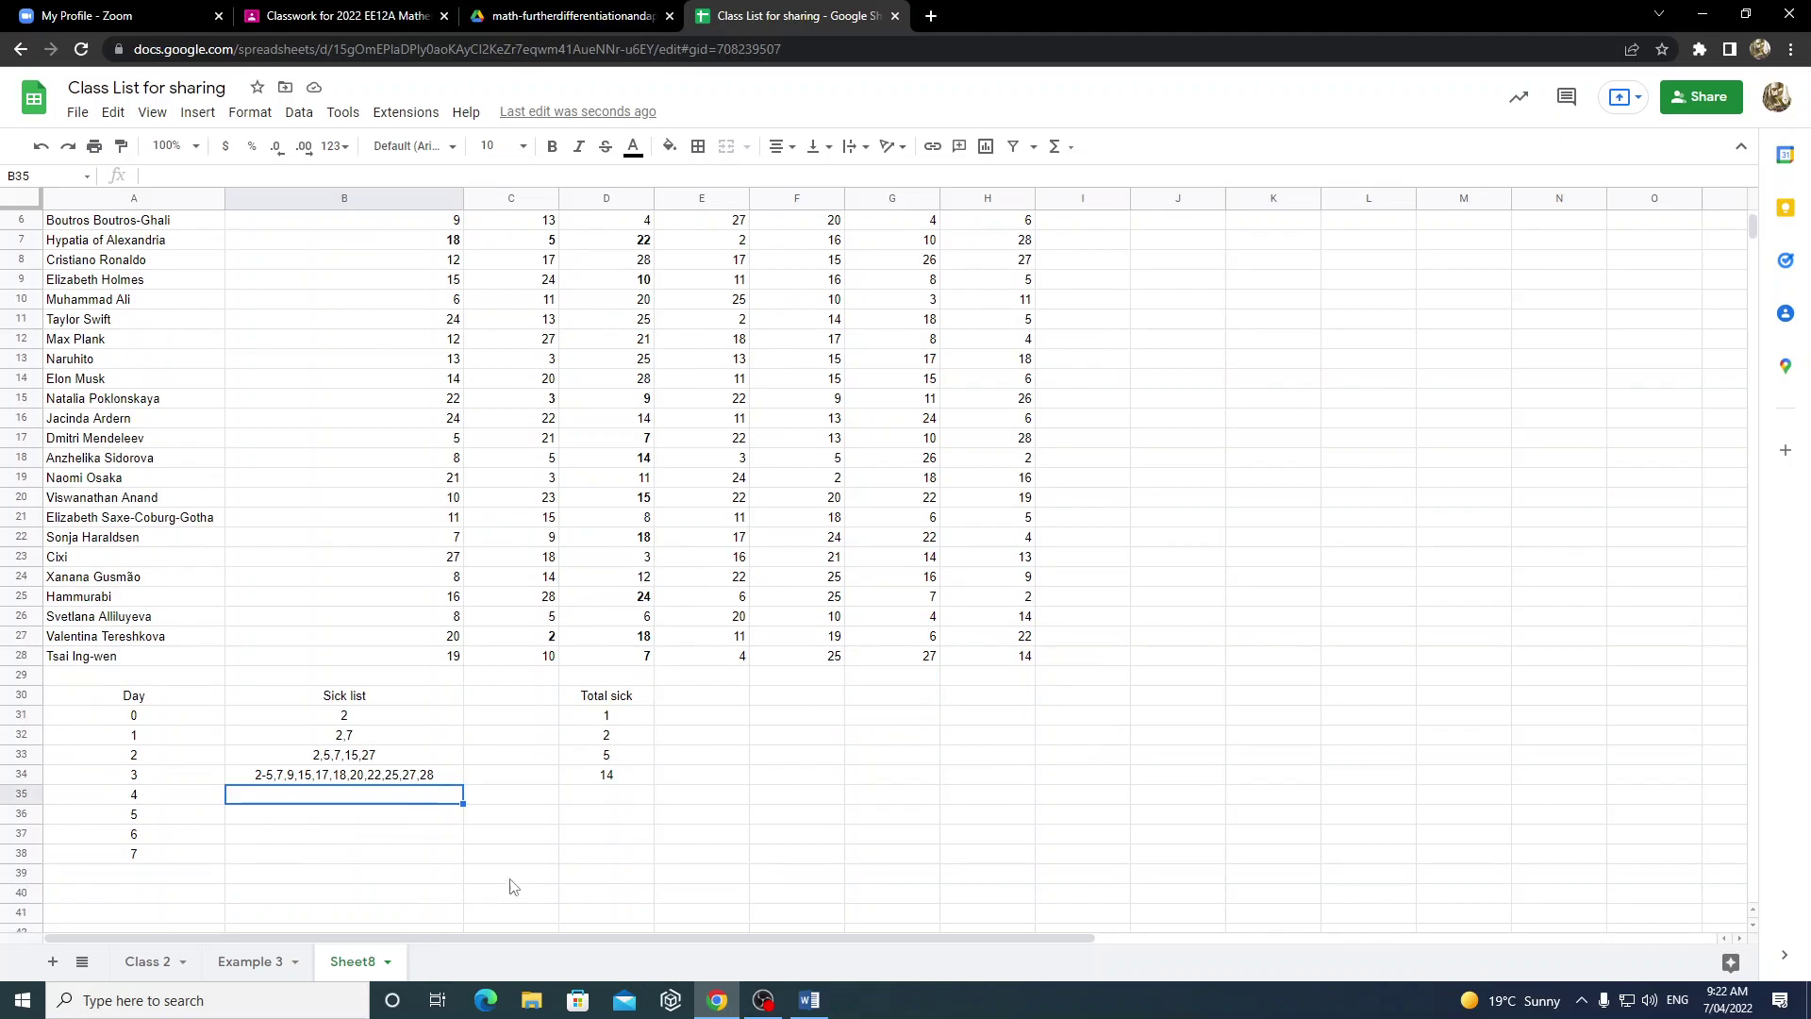
pyautogui.scroll(1, 618, 849)
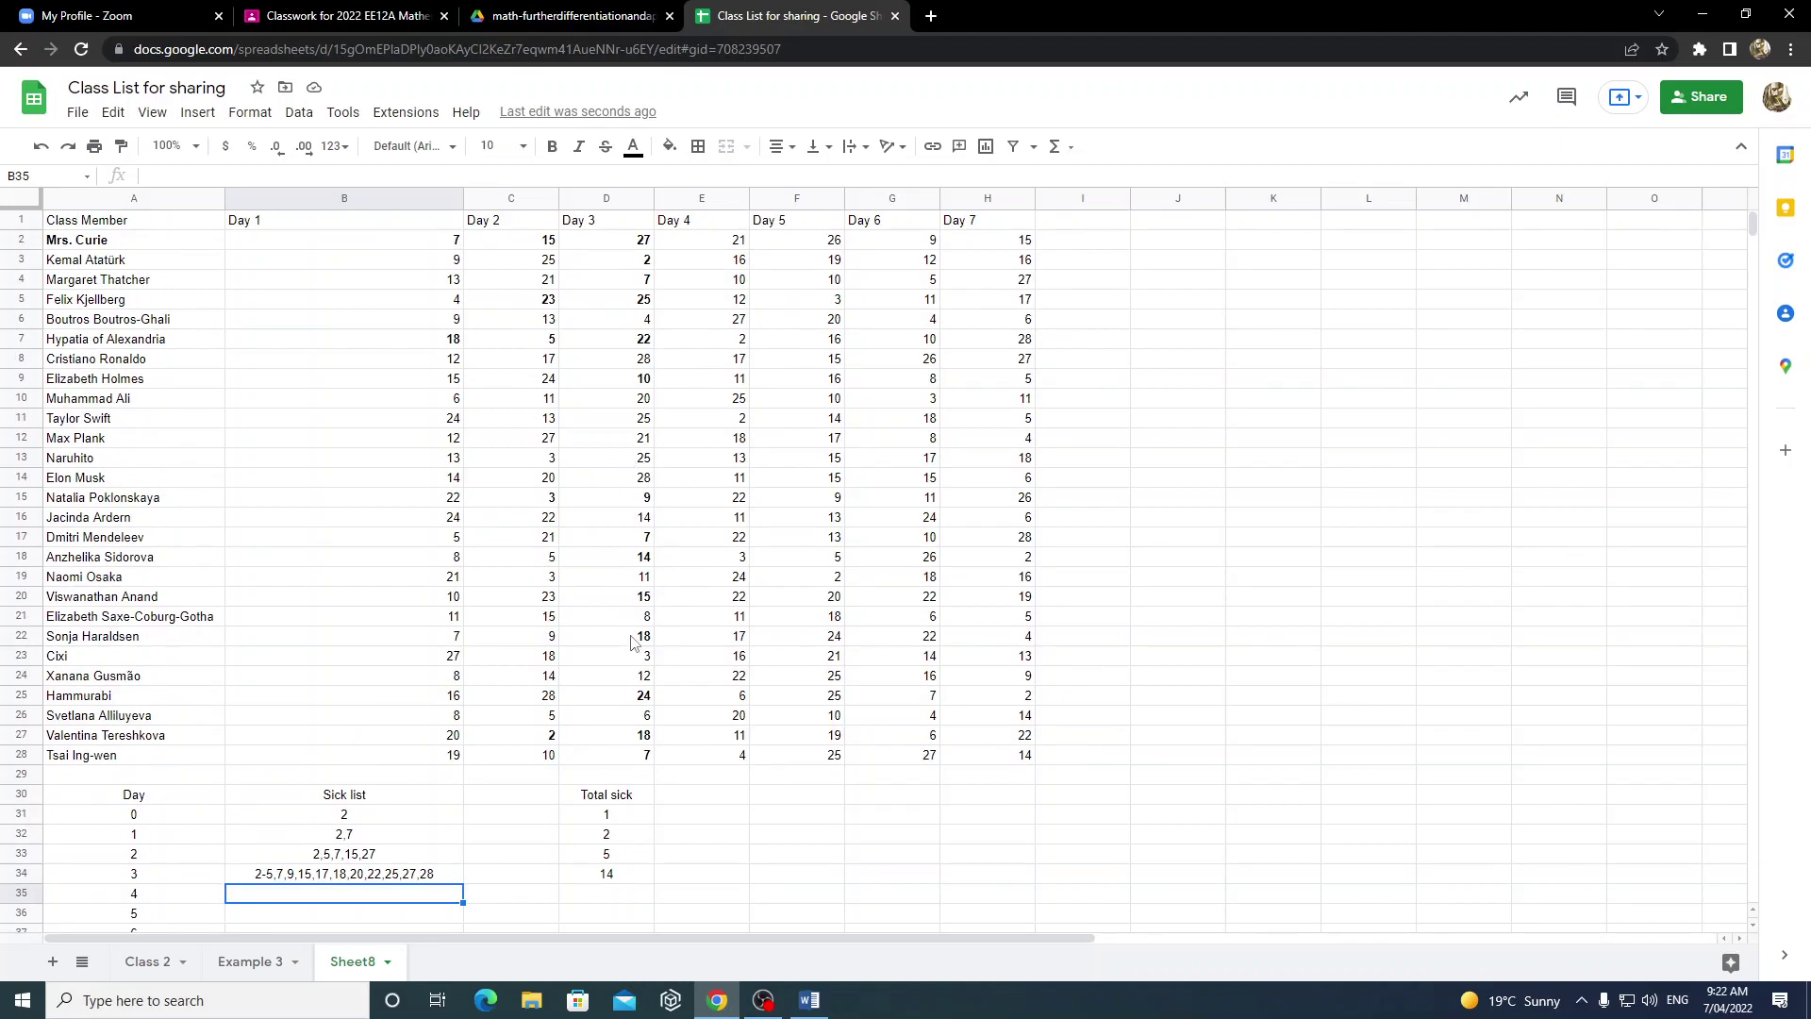
# - Bold the first four Day 4 contacts of the sick members, in cells E2 to E5
pyautogui.click(732, 245)
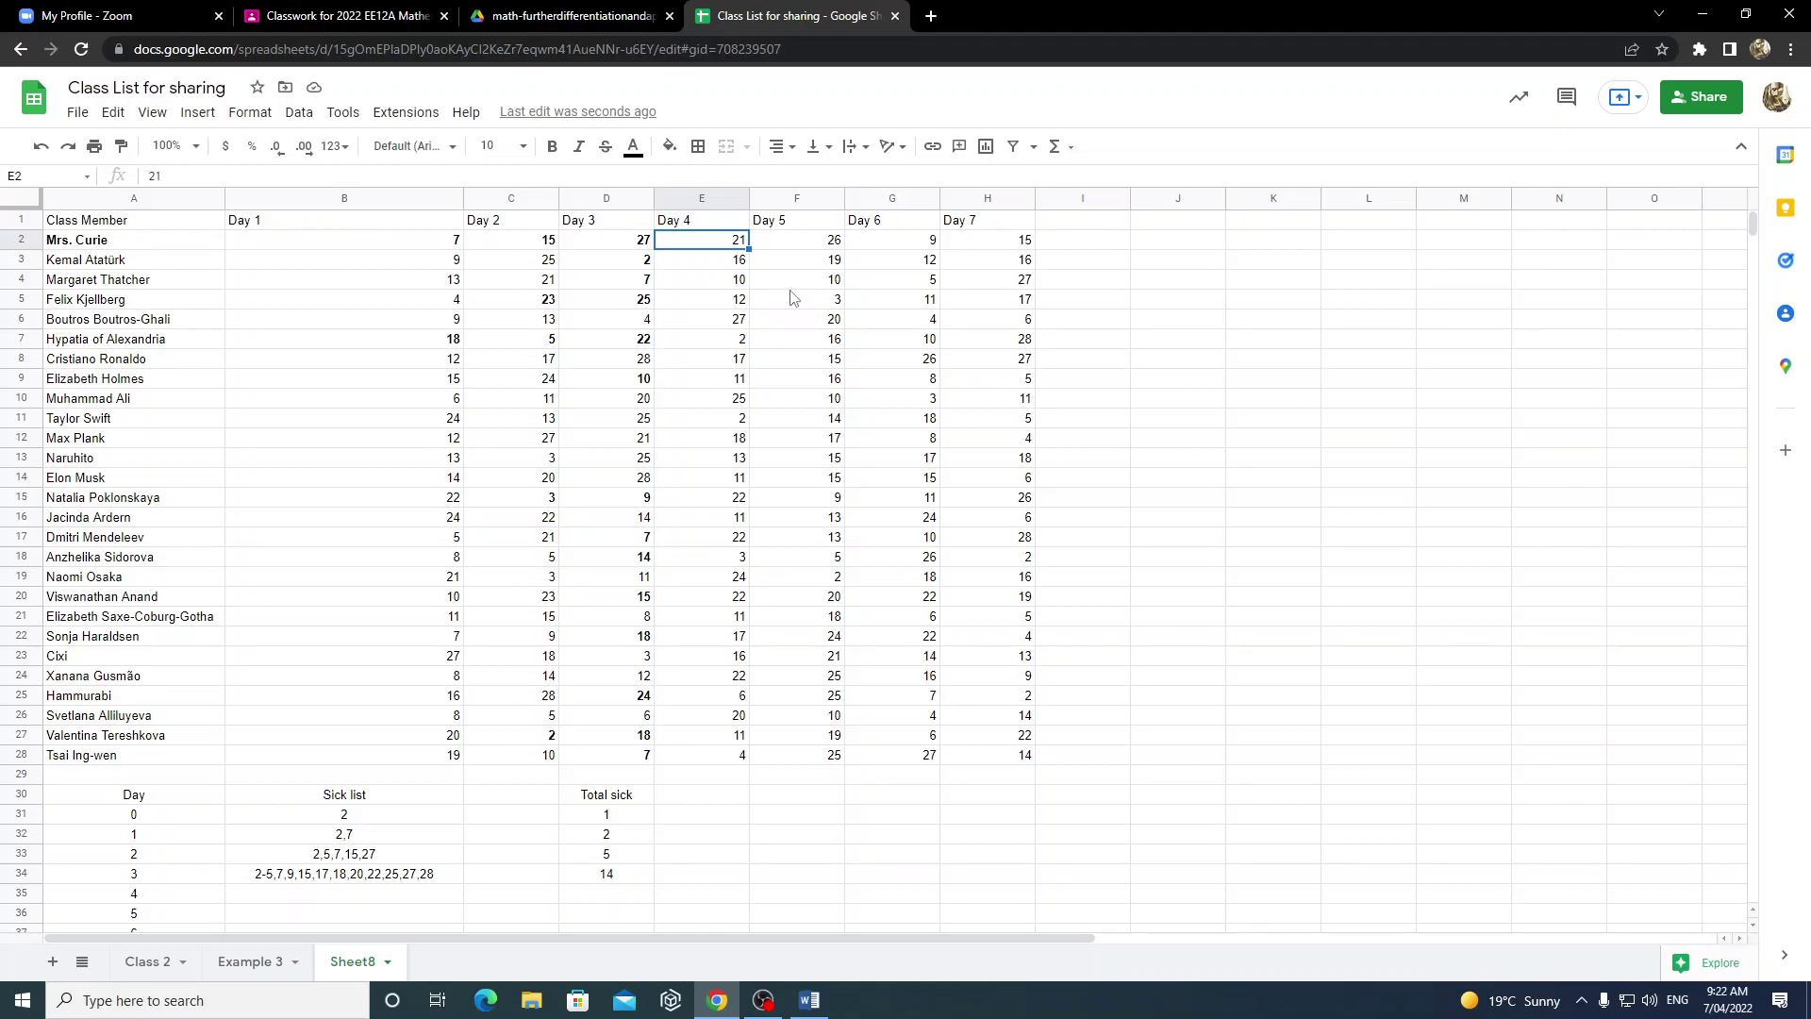
pyautogui.hotkey('ctrl', 'b')
pyautogui.press('Down')
pyautogui.hotkey('ctrl', 'b')
pyautogui.press('Down')
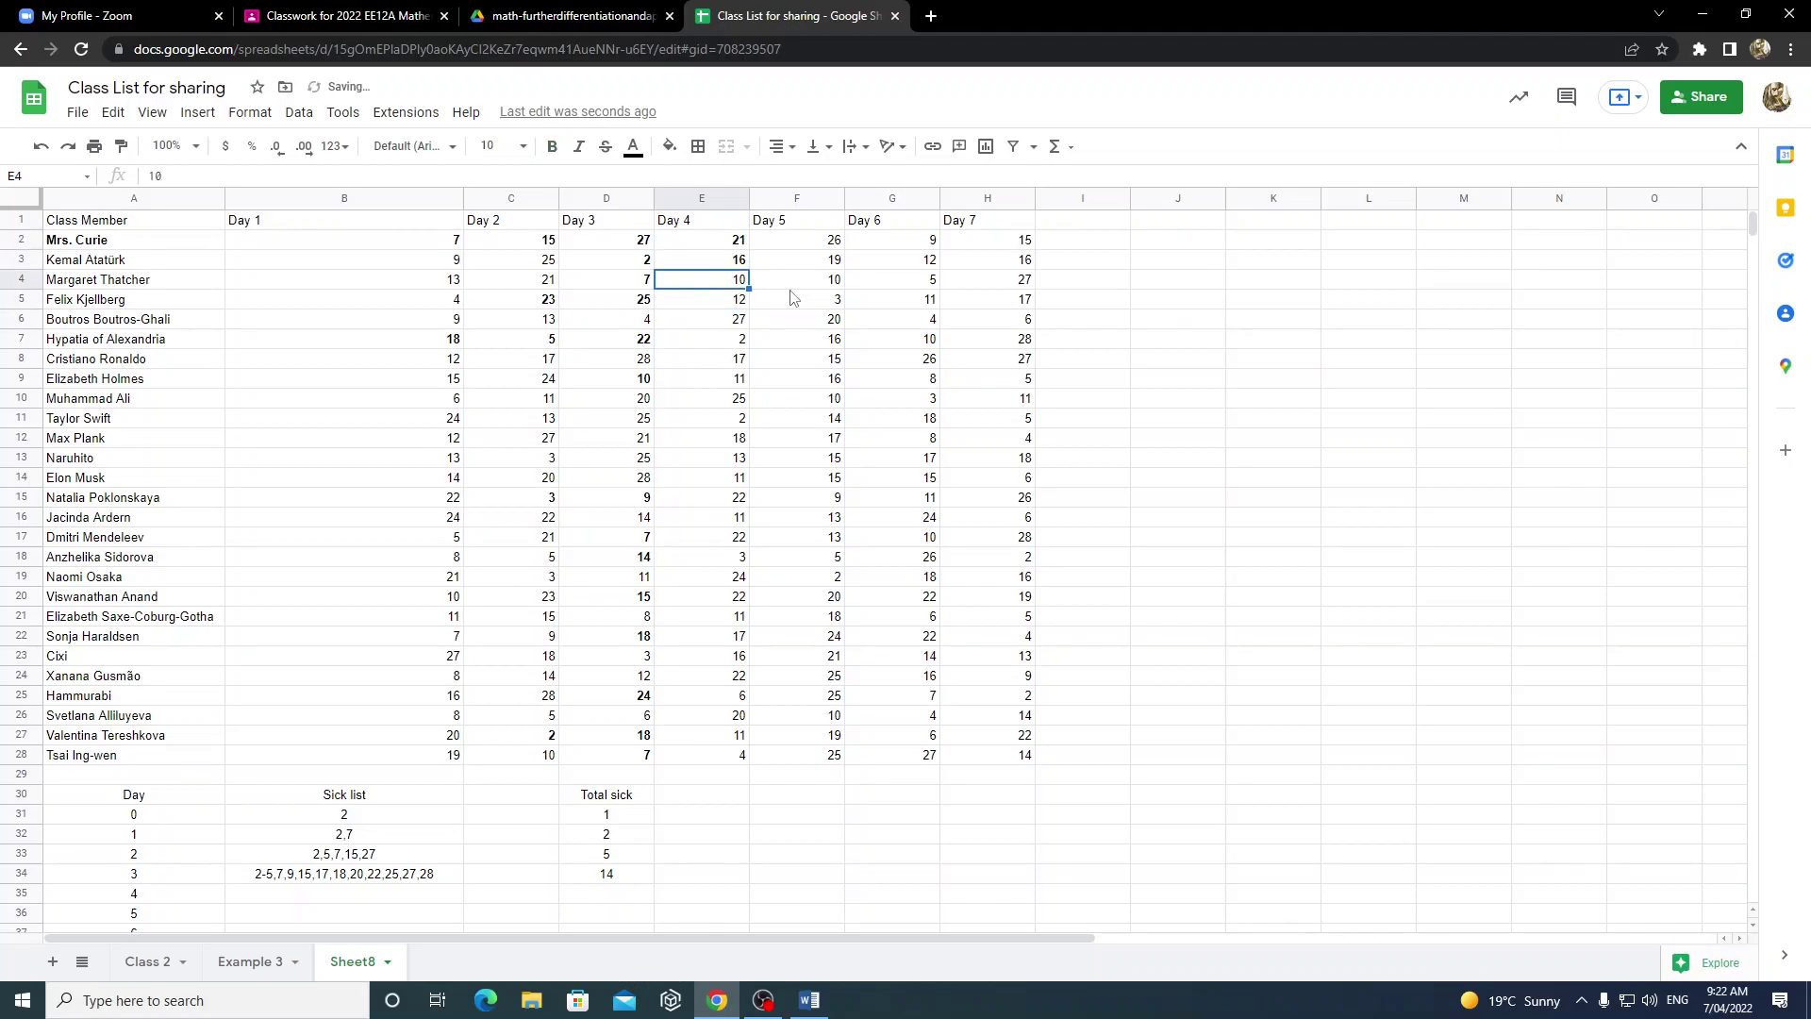
pyautogui.hotkey('ctrl', 'b')
pyautogui.press('Down')
pyautogui.hotkey('ctrl', 'b')
pyautogui.press('Down')
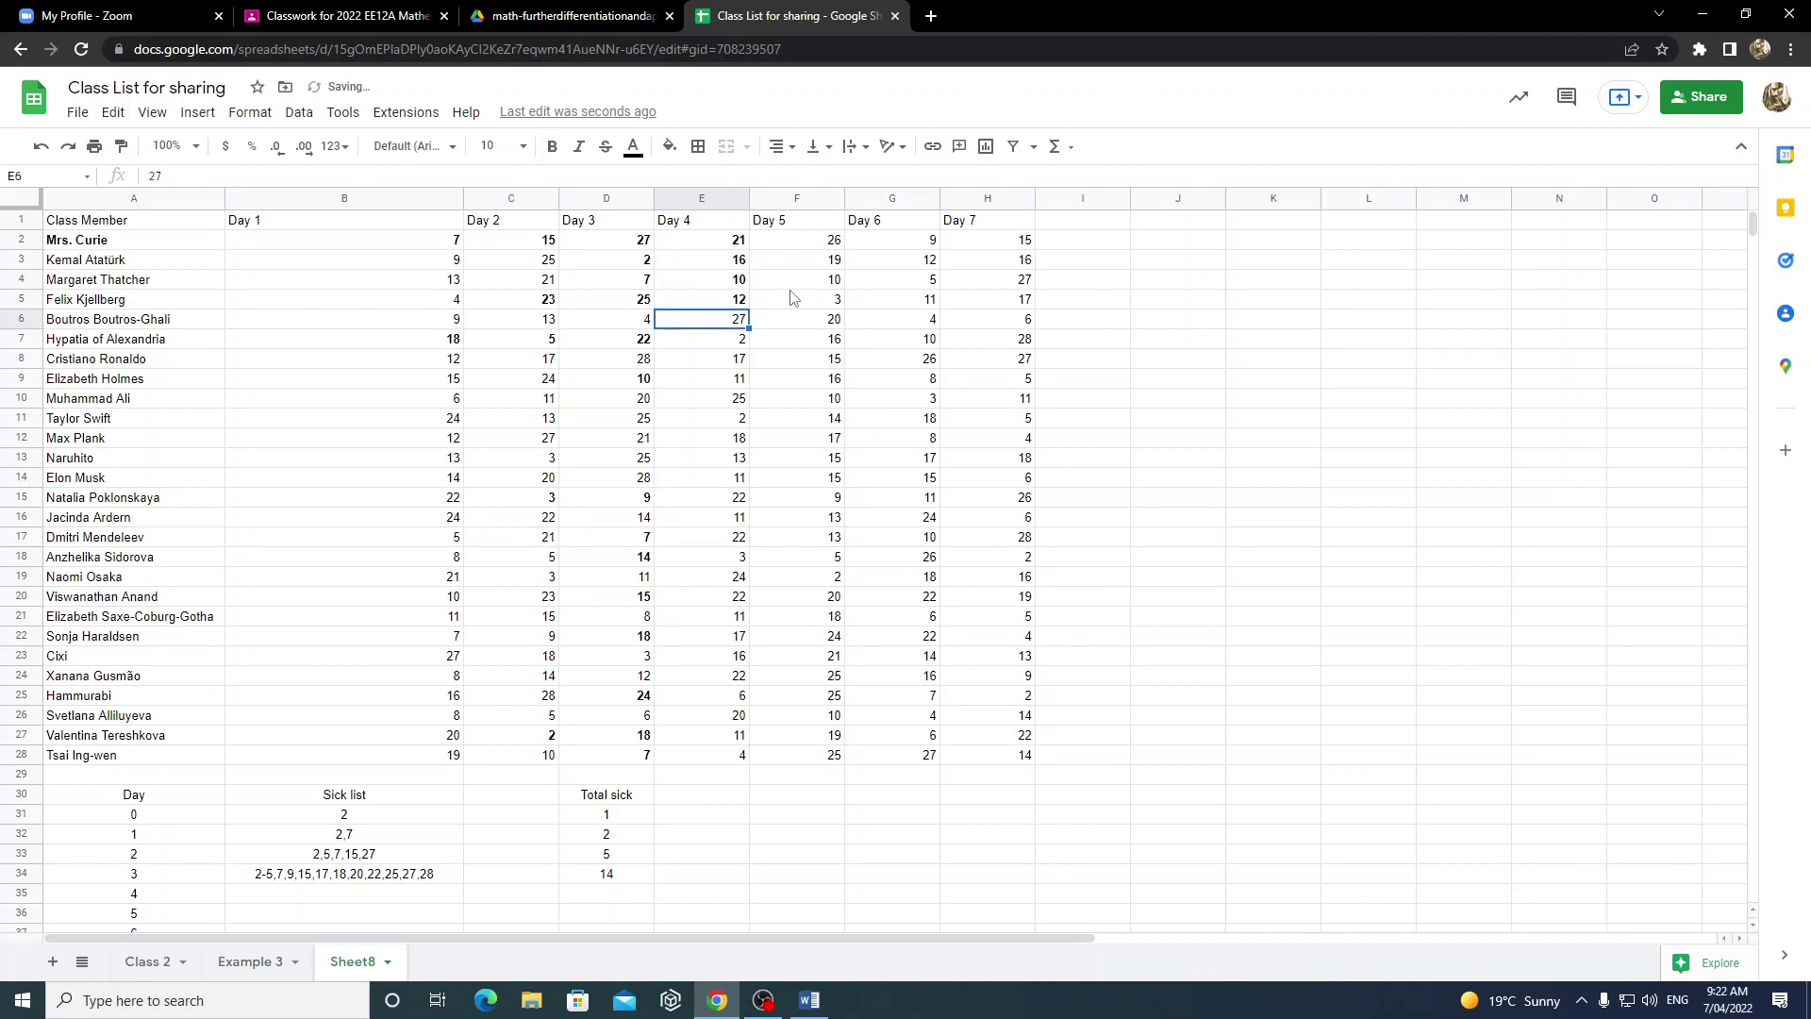
# - Bold the Day 4 contacts in cells E7 and E9
pyautogui.press('Down')
pyautogui.hotkey('ctrl', 'b')
pyautogui.press('Down')
pyautogui.press('Down')
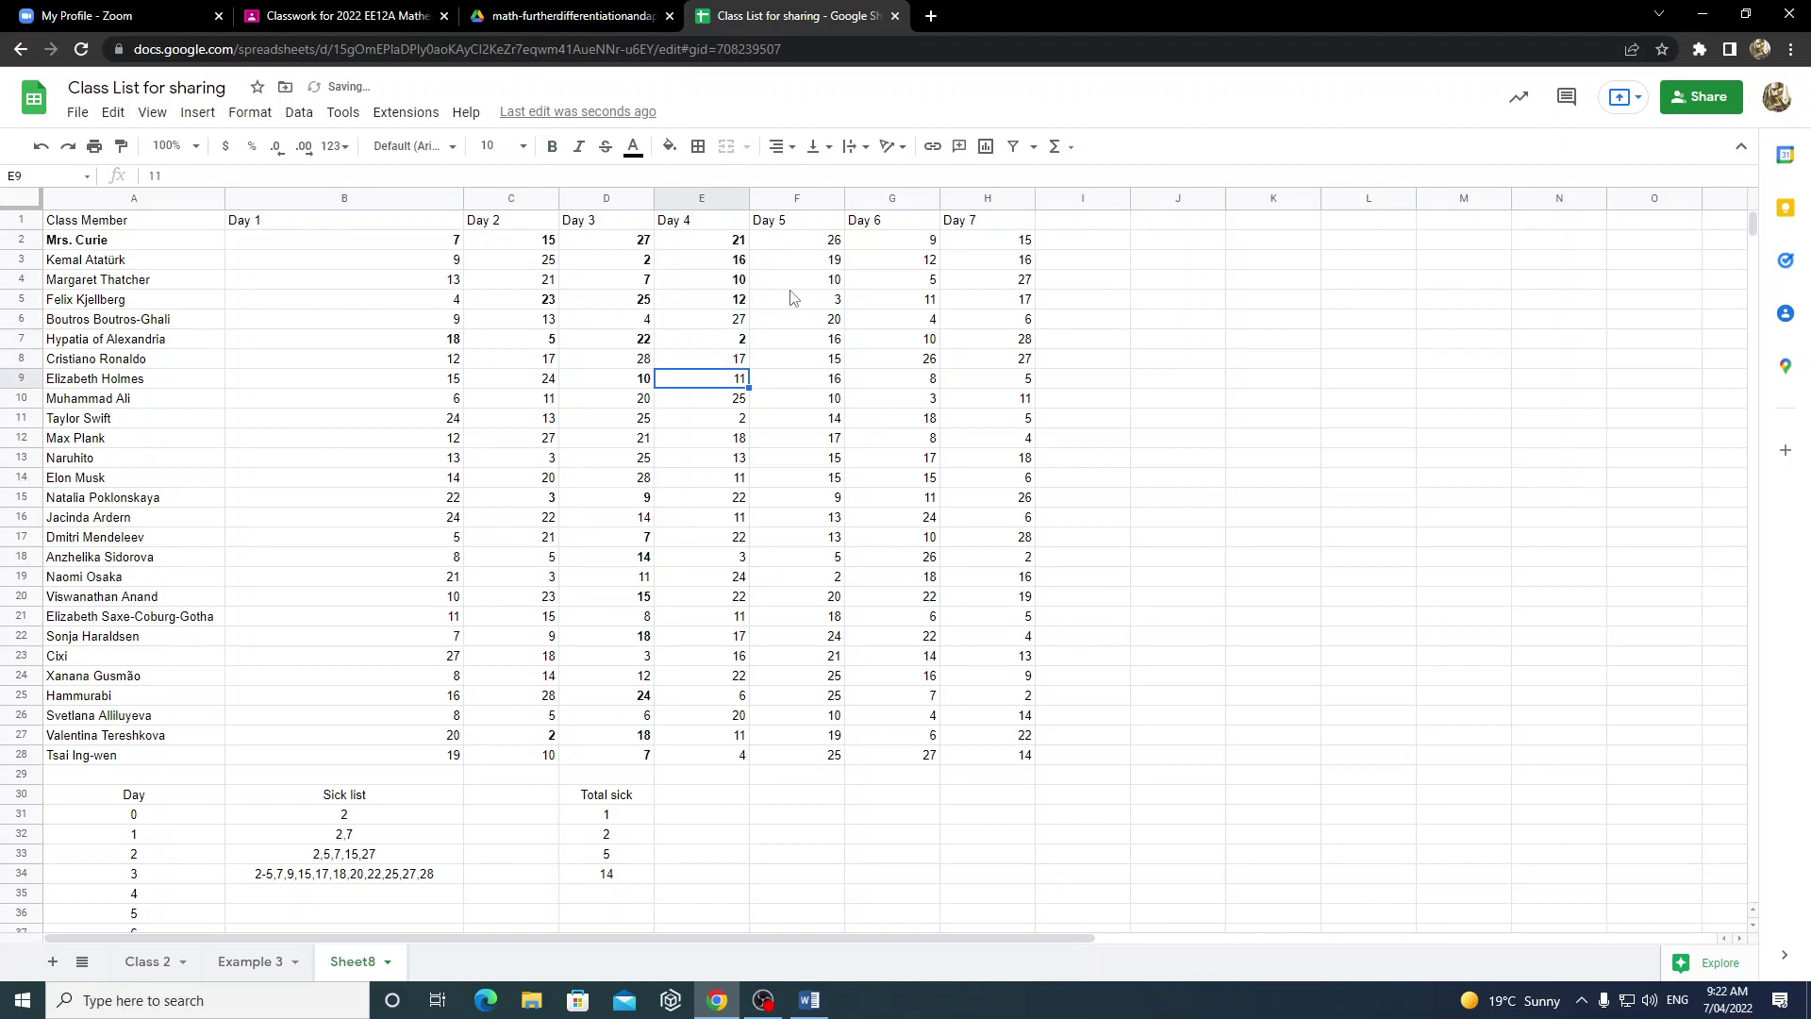
pyautogui.hotkey('ctrl', 'b')
# - Bold the Day 4 contacts with value 22 in cells E15 and E17
pyautogui.press('Down')
pyautogui.press('Down')
pyautogui.press('Down')
pyautogui.press('Down')
pyautogui.press('Down')
pyautogui.press('Down')
pyautogui.press('Down')
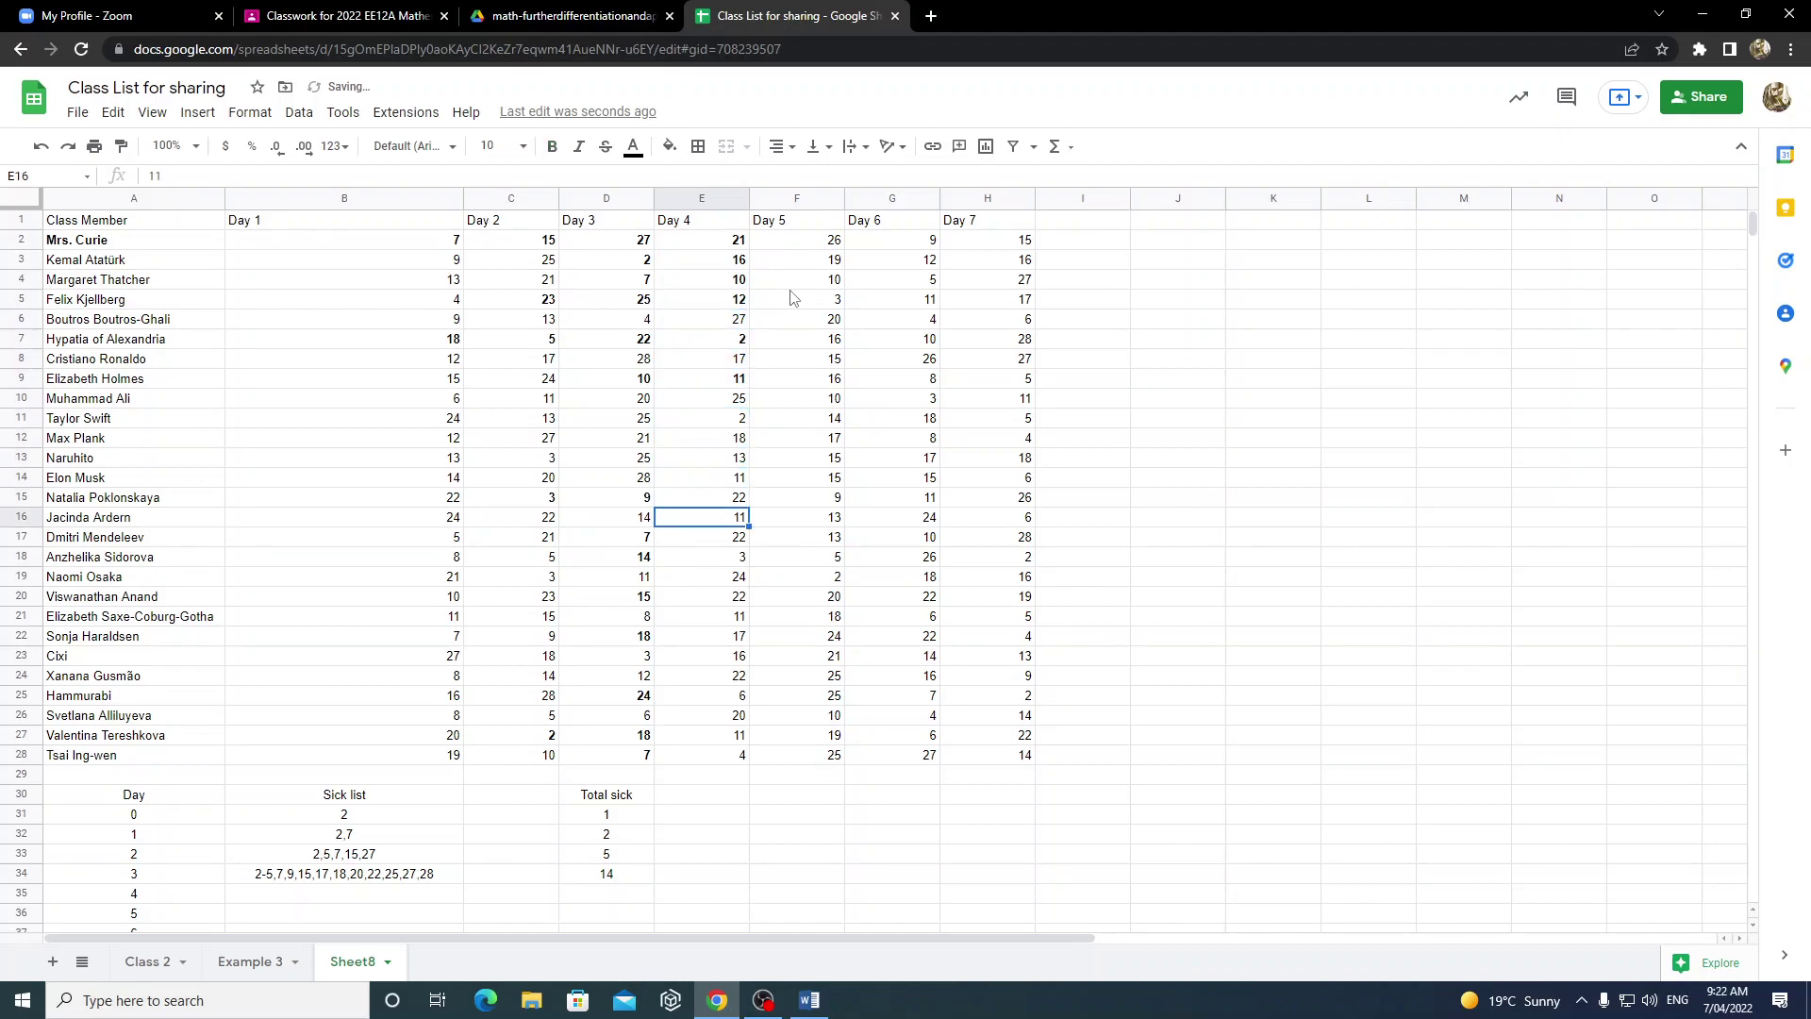
pyautogui.press('Down')
pyautogui.press('Up')
pyautogui.press('Up')
pyautogui.hotkey('ctrl', 'b')
pyautogui.press('Down')
pyautogui.press('Down')
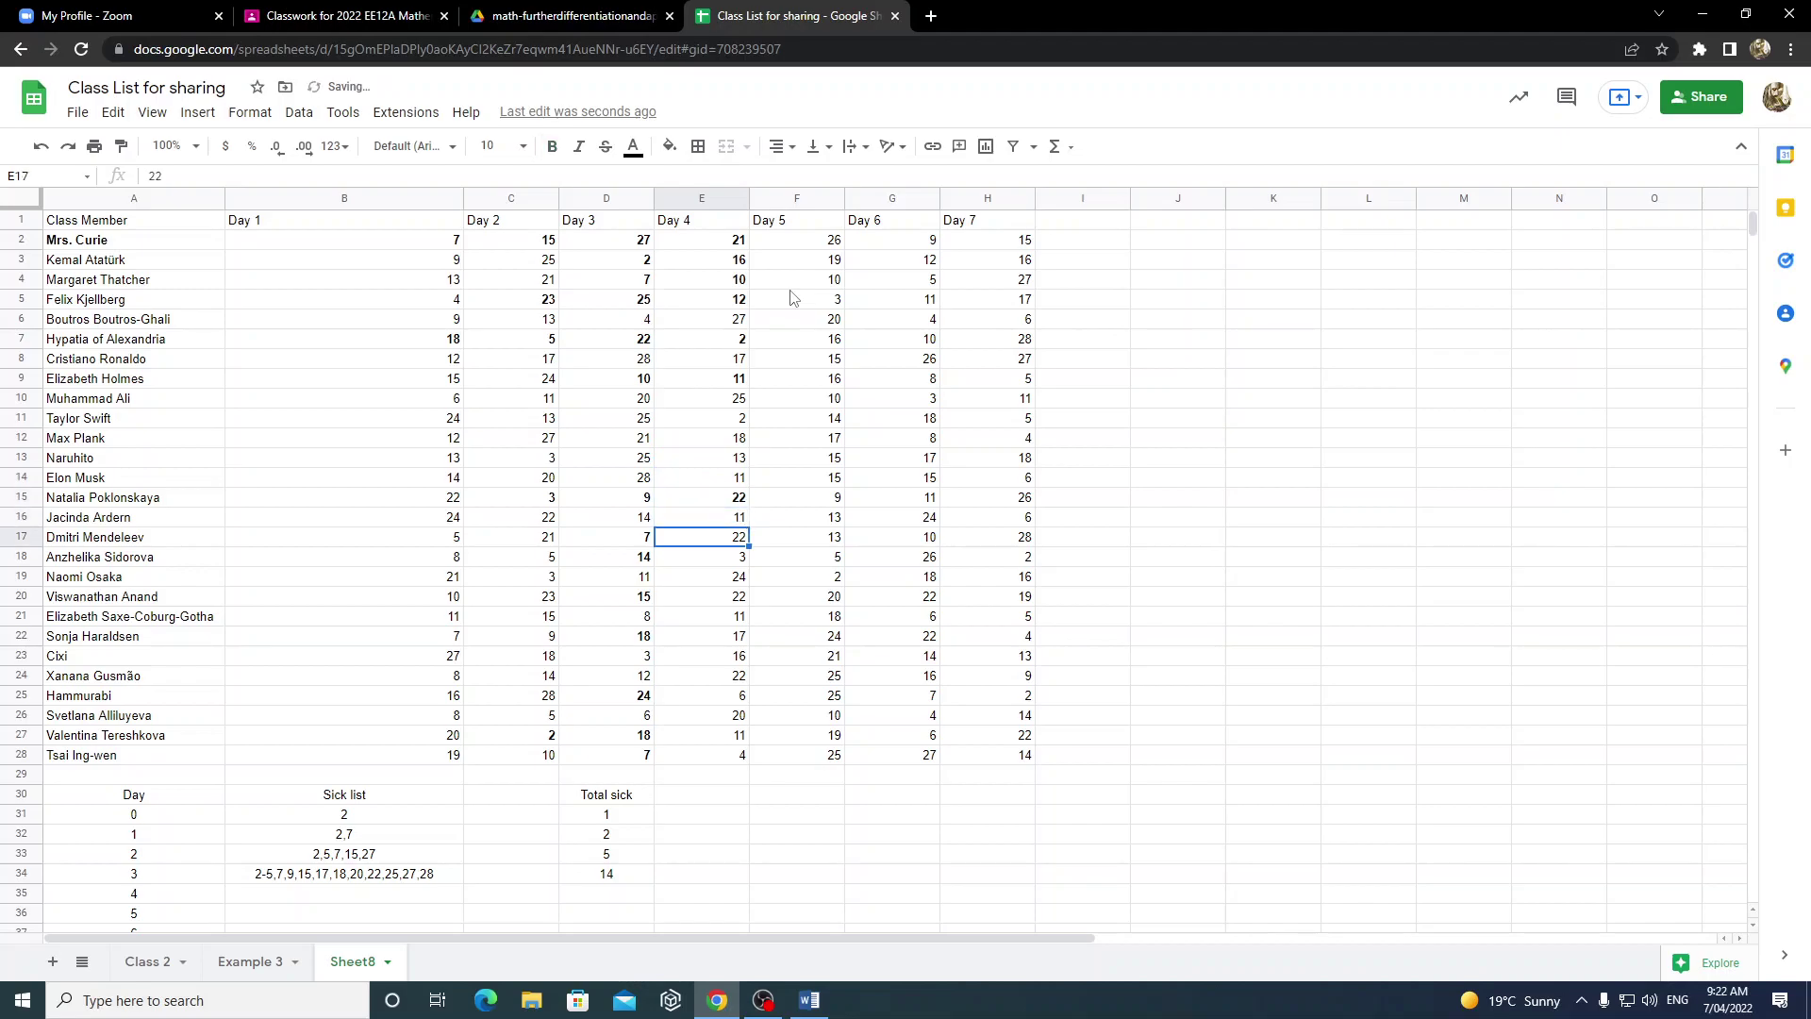
pyautogui.hotkey('ctrl', 'b')
# - Bold the Day 4 contacts in cells E18, E20 and E22
pyautogui.press('Down')
pyautogui.press('Down')
pyautogui.press('Down')
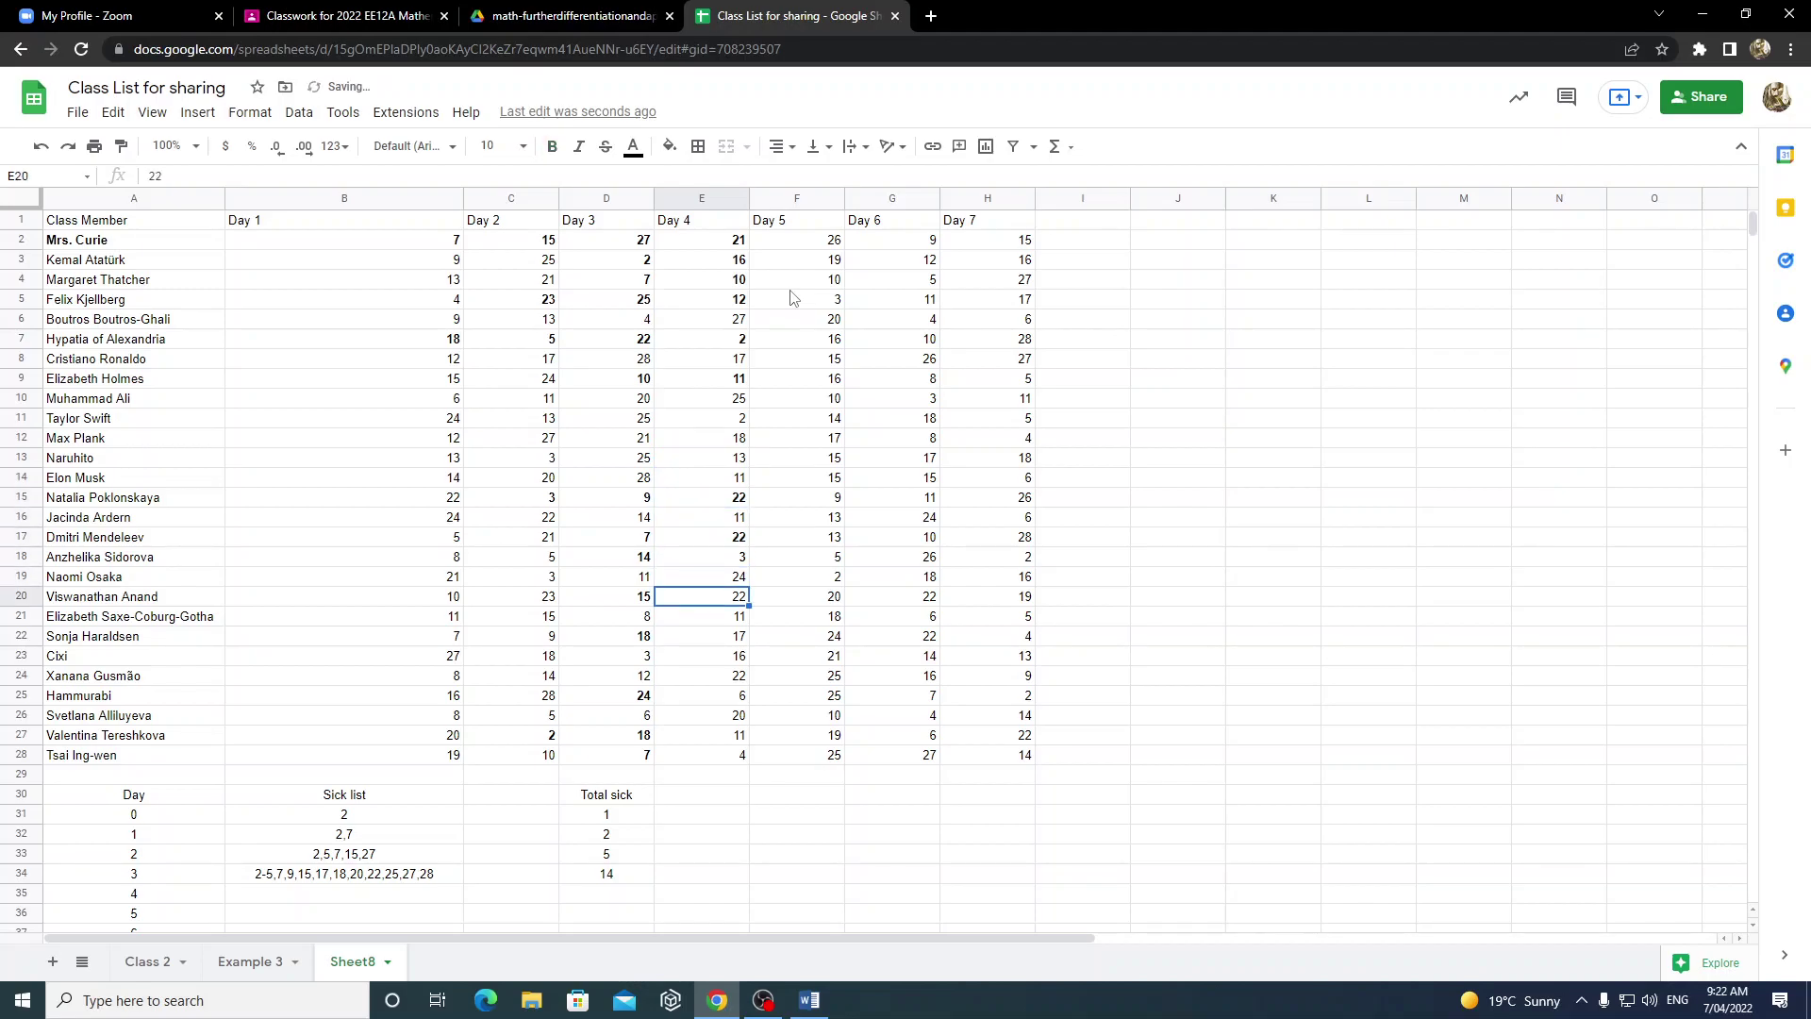
pyautogui.hotkey('ctrl', 'b')
pyautogui.press('Down')
pyautogui.press('Down')
pyautogui.hotkey('ctrl', 'b')
pyautogui.press('Down')
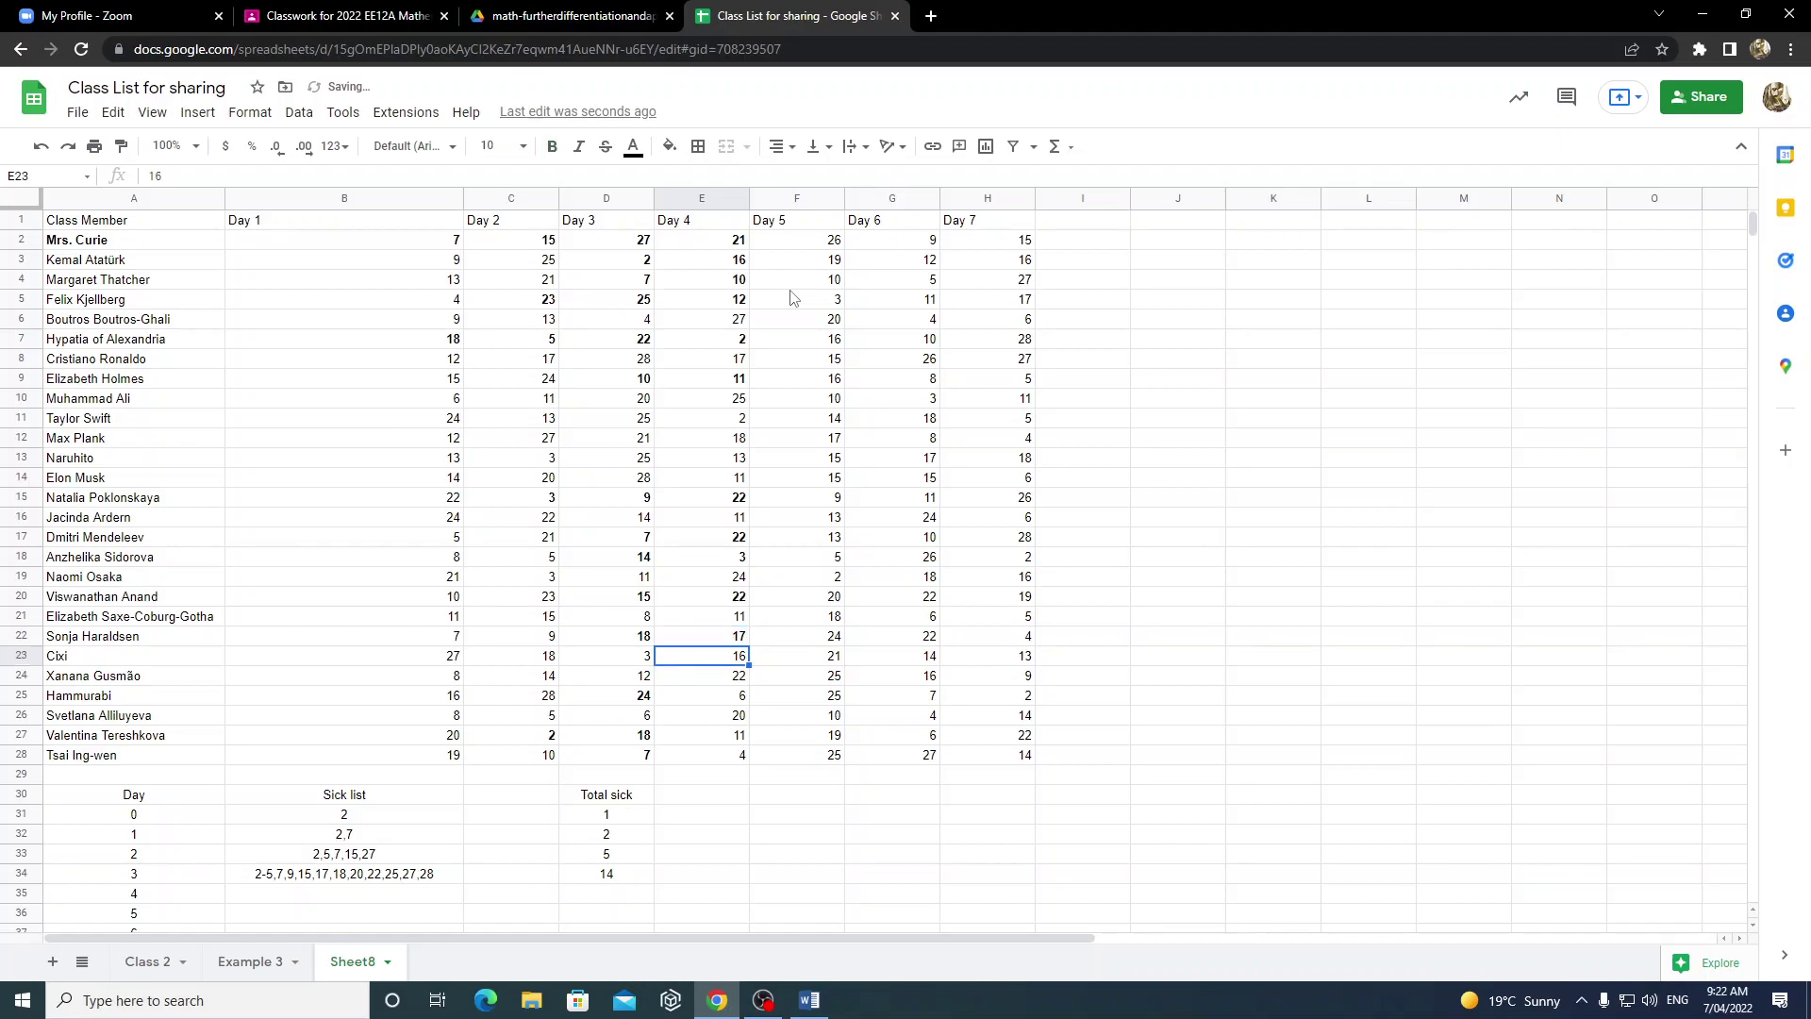
# - Bold the remaining Day 4 contacts of sick members in cells E25, E27 and E28
pyautogui.press('Down')
pyautogui.press('Down')
pyautogui.hotkey('ctrl', 'b')
pyautogui.press('Down')
pyautogui.press('Down')
pyautogui.hotkey('ctrl', 'b')
pyautogui.press('Down')
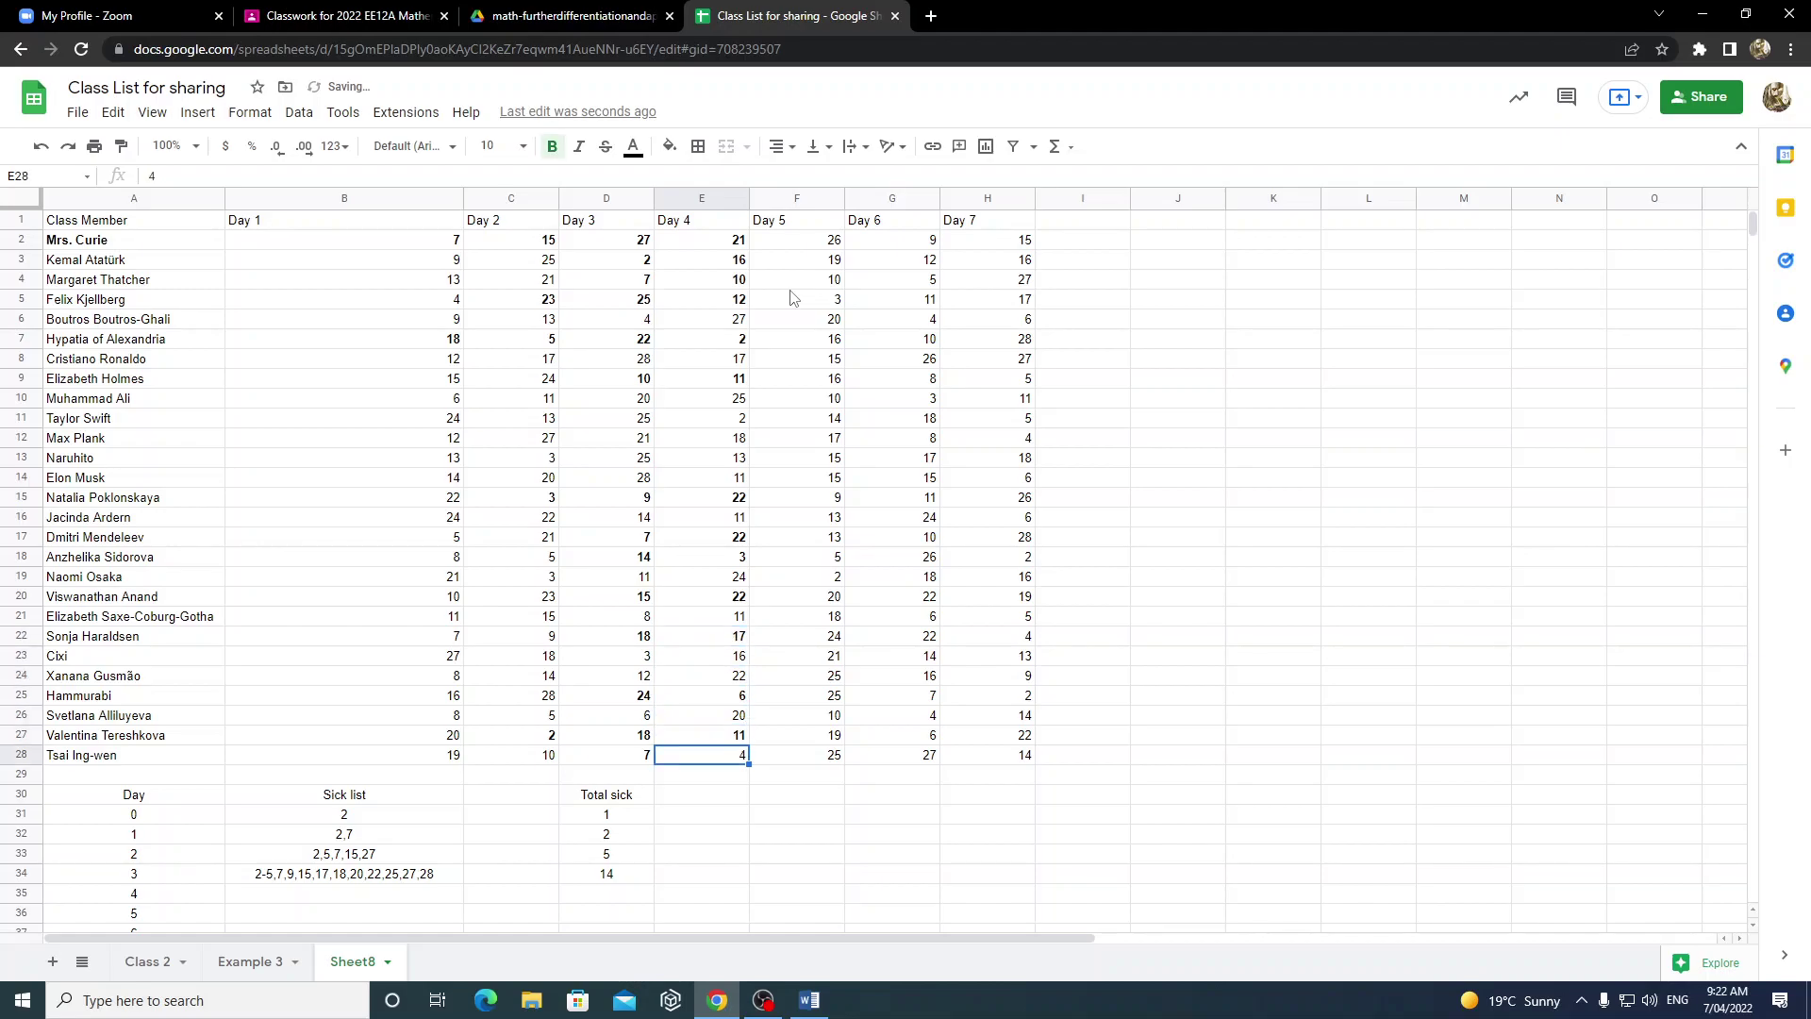
pyautogui.hotkey('ctrl', 'b')
# - Recheck the Day 4 column from E28 up to the first row and bold the missed contact in E12
pyautogui.press('Up')
pyautogui.press('Up')
pyautogui.press('Up')
pyautogui.press('Up')
pyautogui.press('Up')
pyautogui.press('Up')
pyautogui.press('Up')
pyautogui.press('Up')
pyautogui.press('Up')
pyautogui.press('Up')
pyautogui.press('Up')
pyautogui.press('Up')
pyautogui.press('Up')
pyautogui.press('Up')
pyautogui.press('Up')
pyautogui.press('Up')
pyautogui.press('Up')
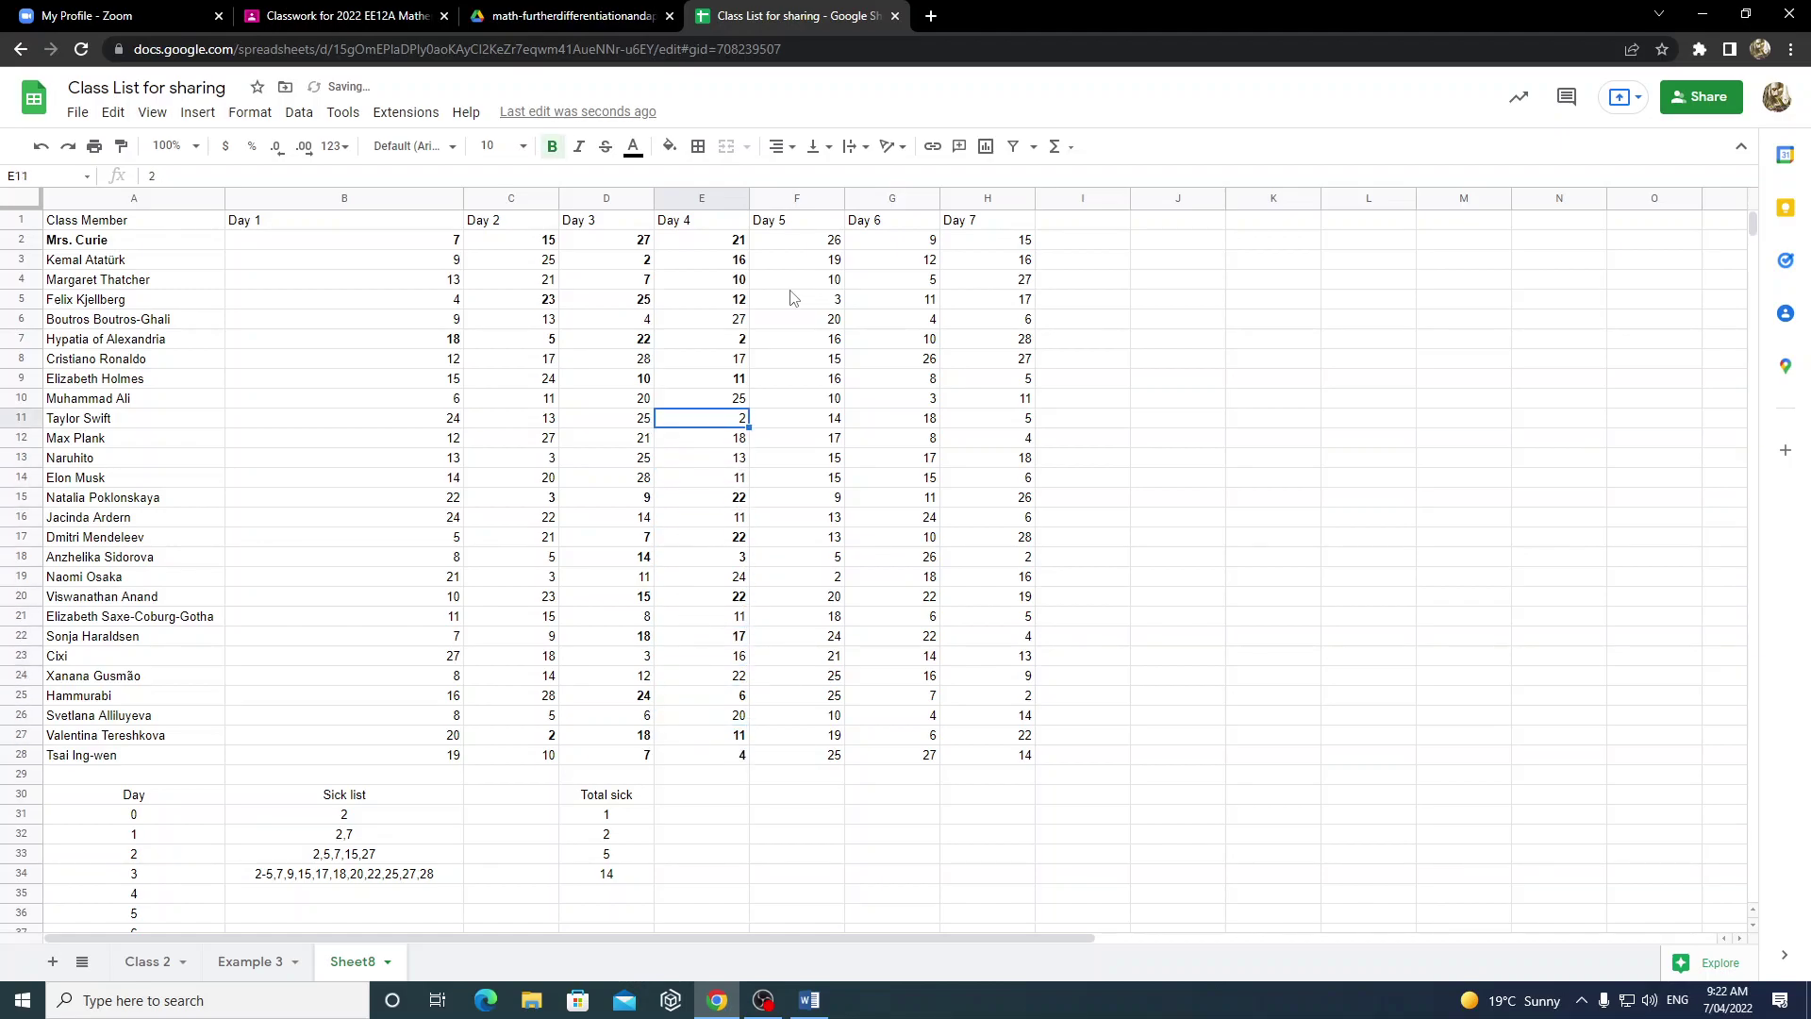
pyautogui.press('Up')
pyautogui.press('Up')
pyautogui.press('Up')
pyautogui.press('Up')
pyautogui.press('Up')
pyautogui.press('Up')
pyautogui.press('Down')
pyautogui.press('Down')
pyautogui.press('Down')
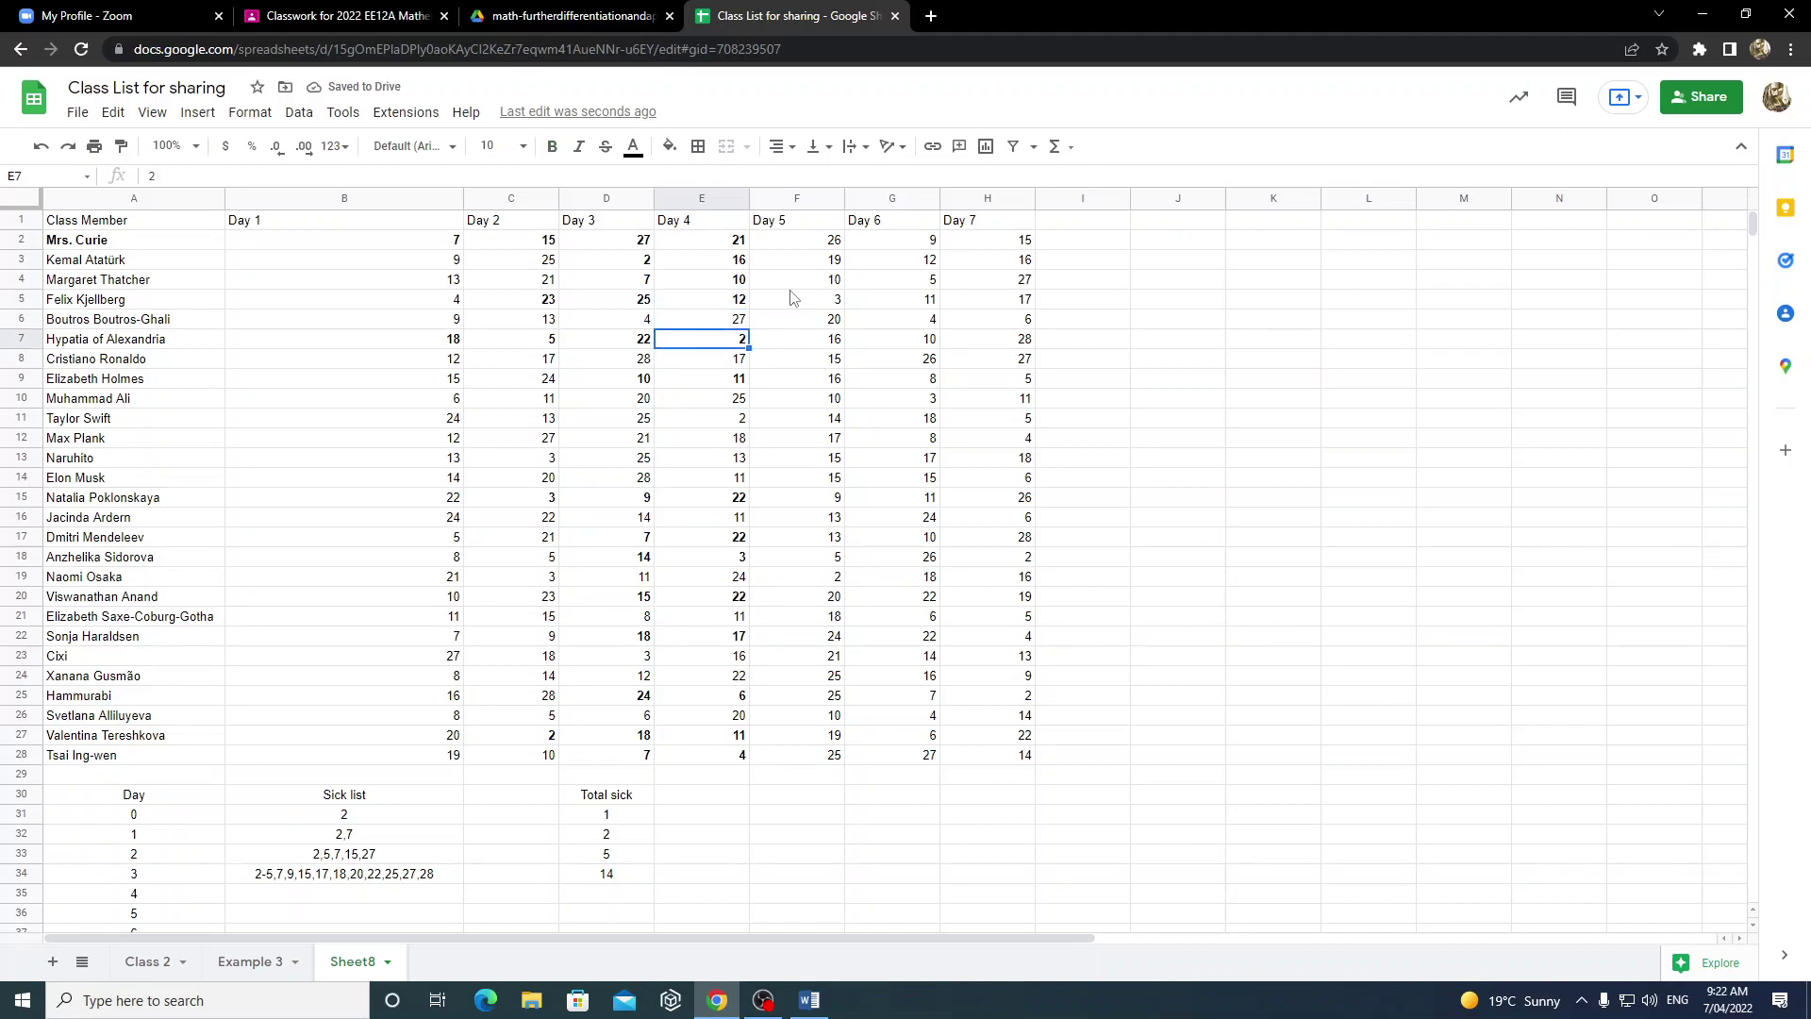
pyautogui.press('Down')
pyautogui.press('Down')
pyautogui.press('Down')
pyautogui.press('Down')
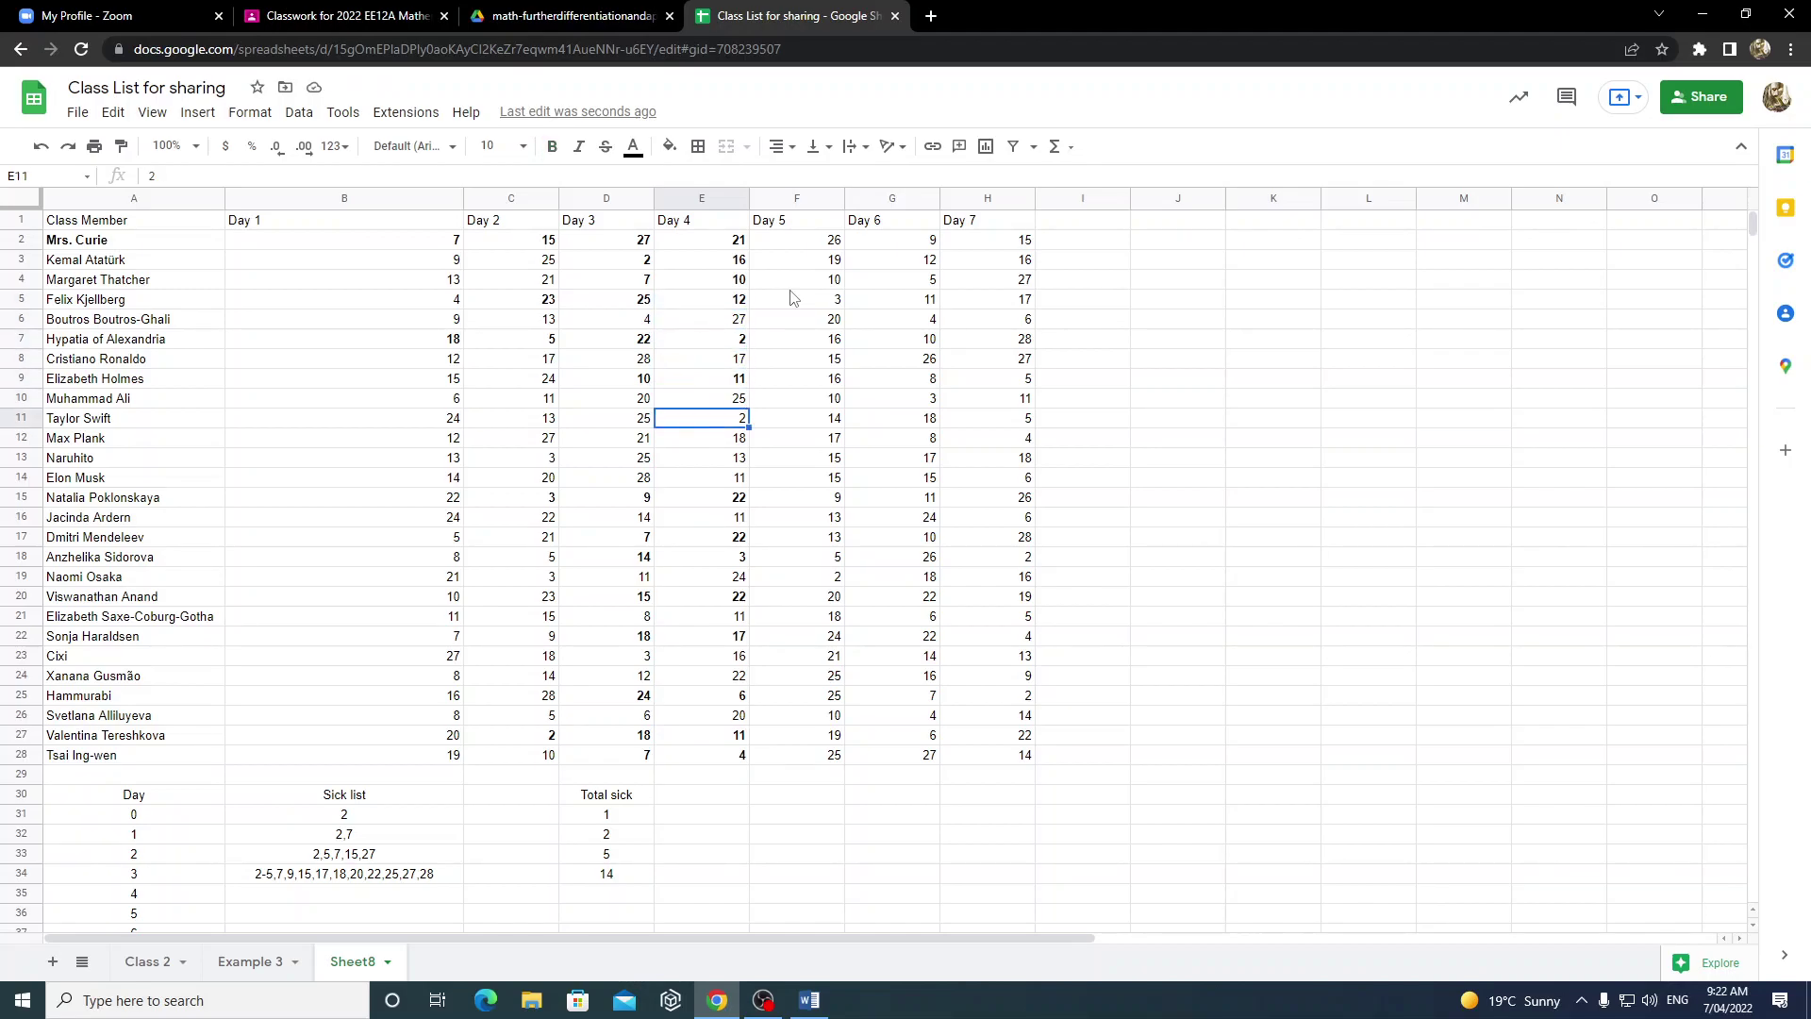
pyautogui.hotkey('ctrl', 'b')
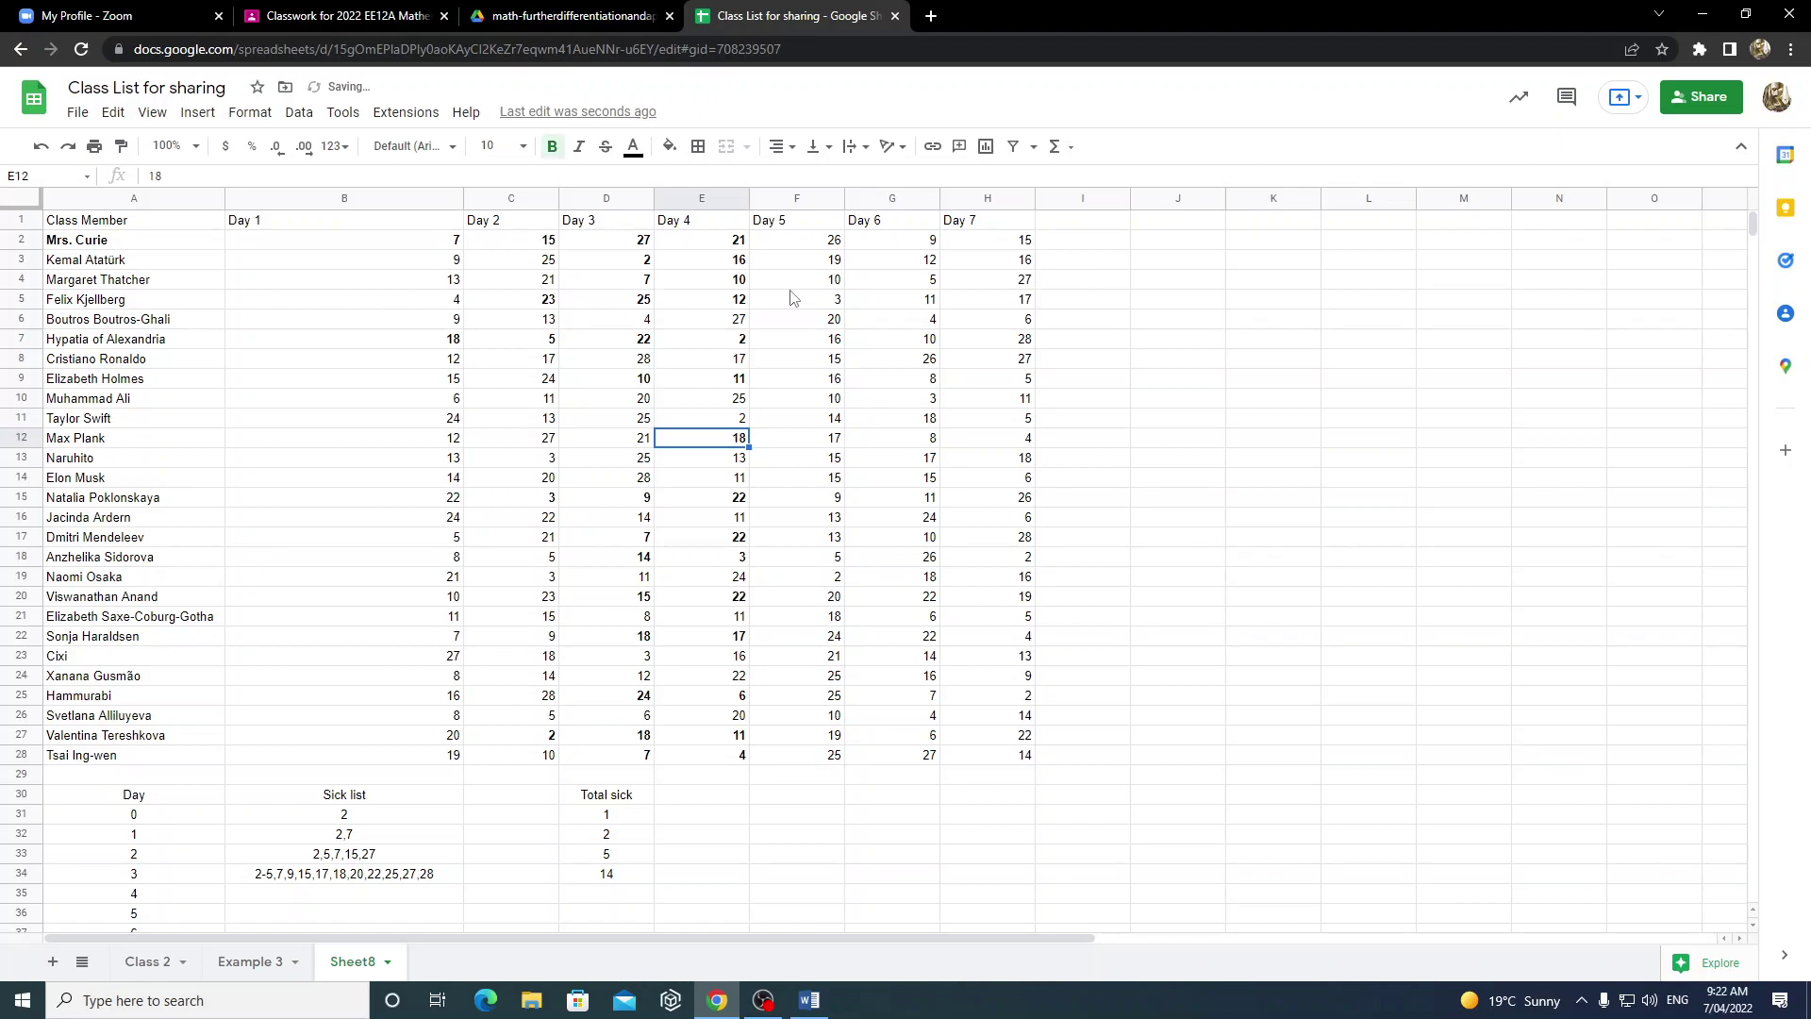
# - Review the Day 4 column between E2 and E20, checking which contacts are bolded
pyautogui.press('Up')
pyautogui.press('Up')
pyautogui.press('Up')
pyautogui.press('Up')
pyautogui.press('Up')
pyautogui.press('Up')
pyautogui.press('Up')
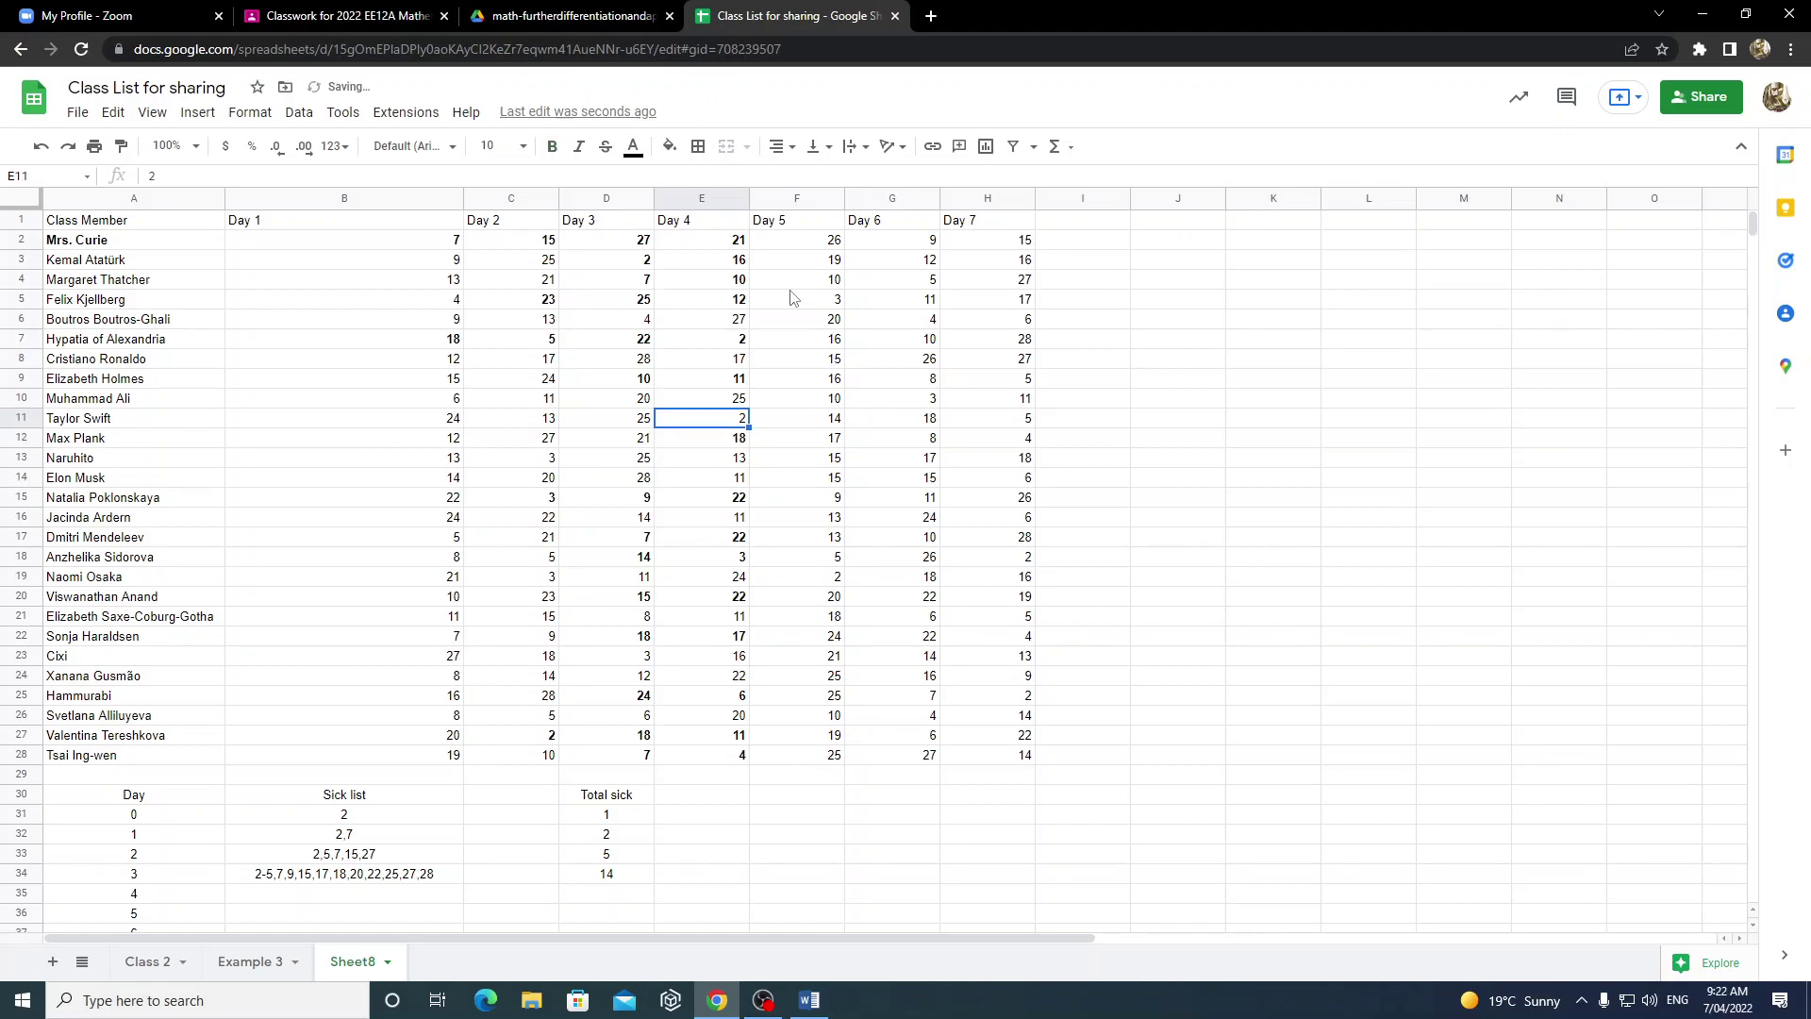
pyautogui.hotkey('ctrl', 'b')
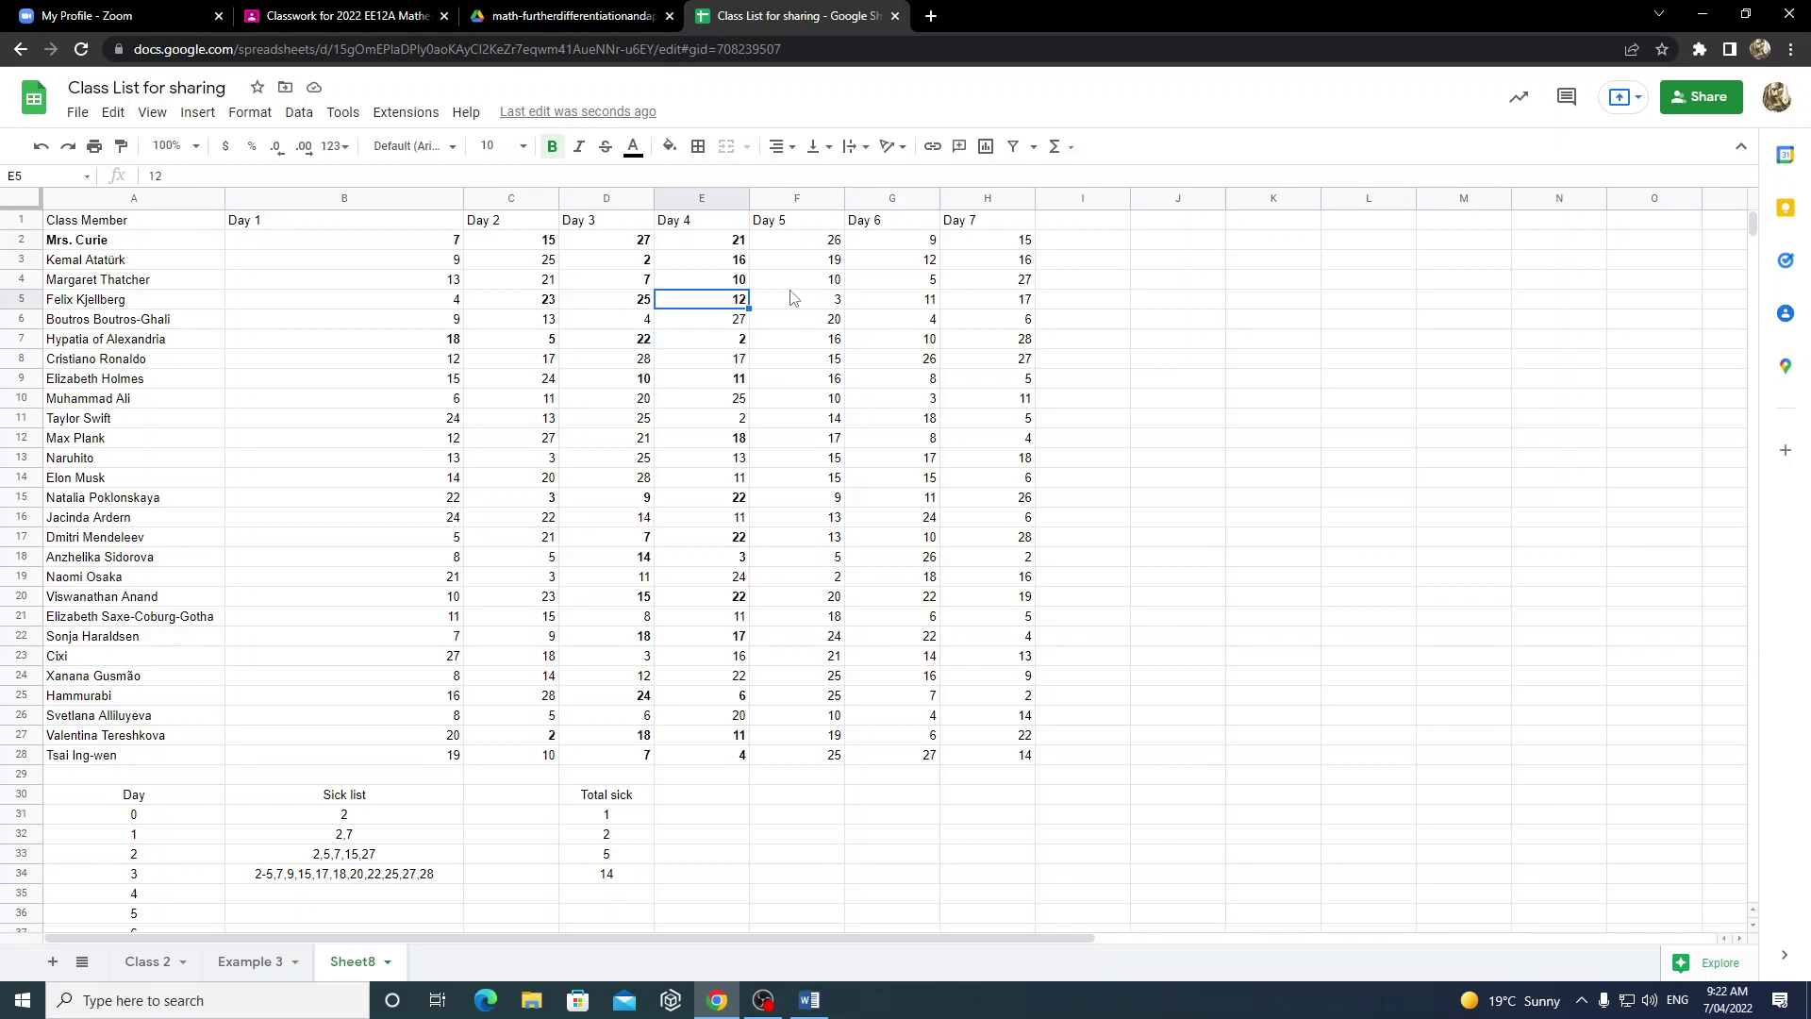
pyautogui.press('Up')
pyautogui.press('Up')
pyautogui.press('Up')
pyautogui.press('Down')
pyautogui.press('Down')
pyautogui.press('Down')
pyautogui.press('Down')
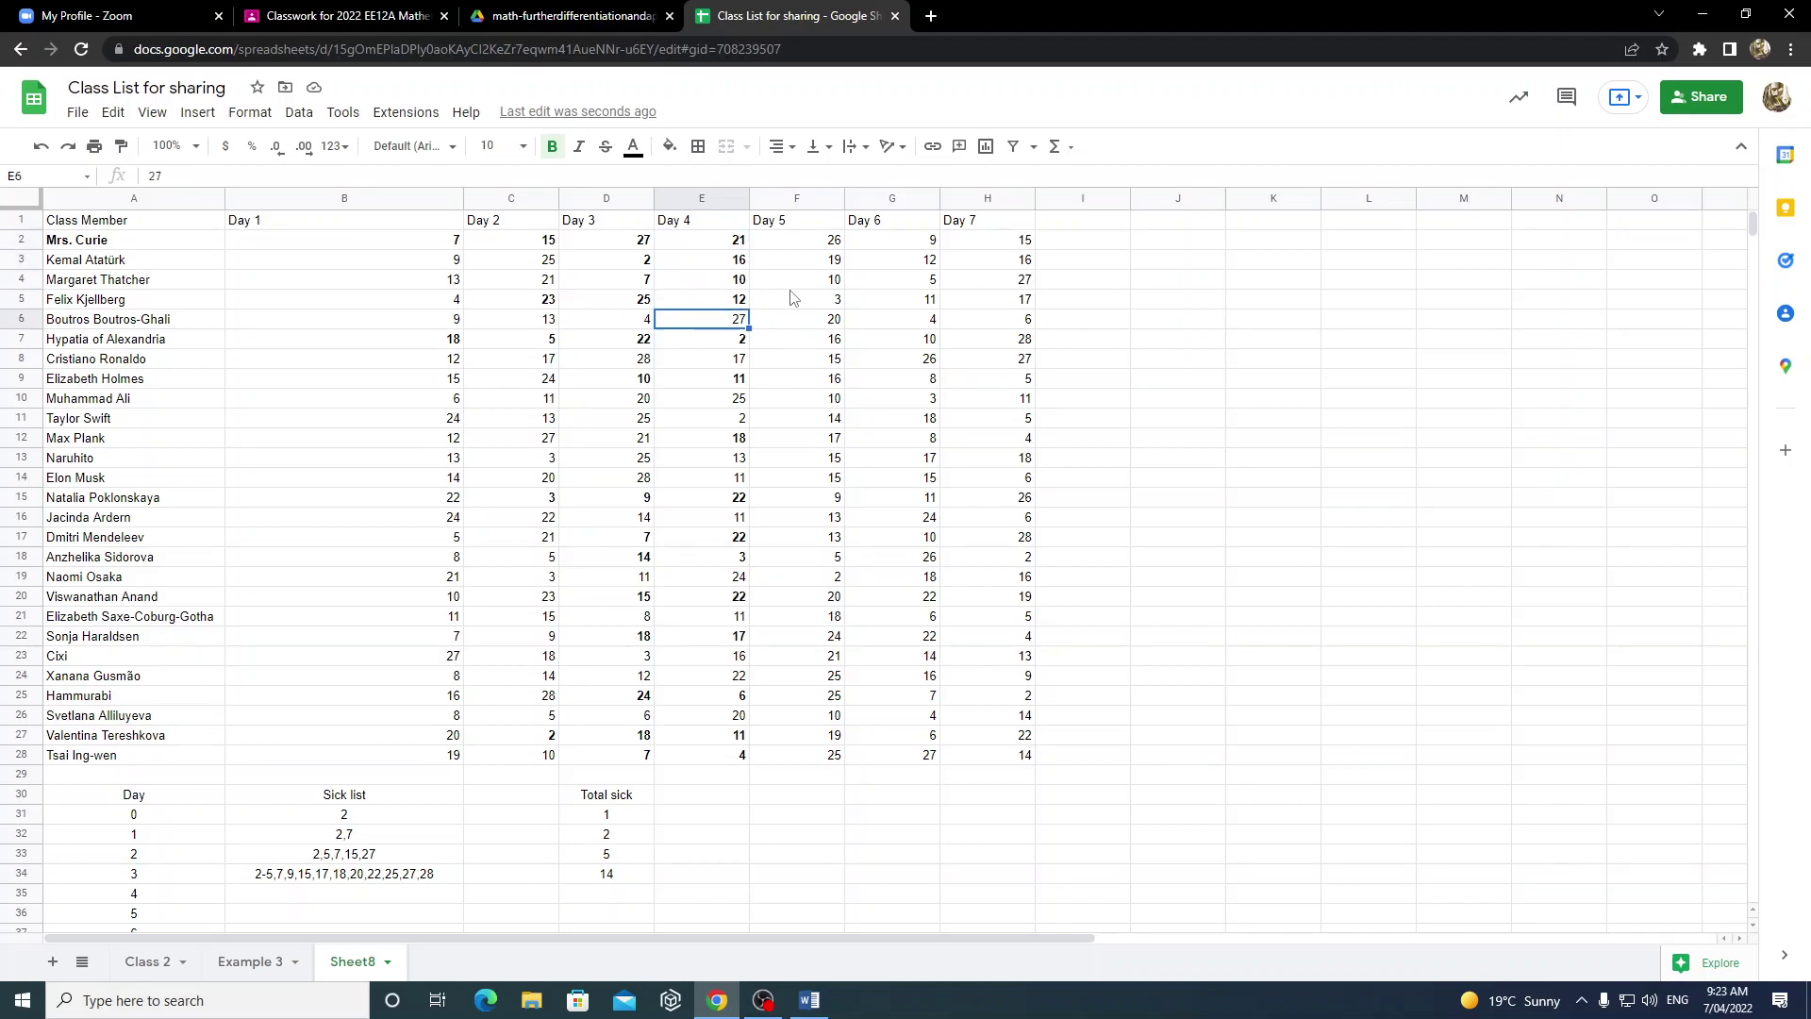
pyautogui.press('Down')
pyautogui.press('Down')
pyautogui.press('Down')
pyautogui.press('Down')
pyautogui.press('Down')
pyautogui.press('Down')
pyautogui.press('Down')
pyautogui.press('Down')
pyautogui.press('Down')
pyautogui.press('Down')
pyautogui.press('Down')
pyautogui.press('Down')
pyautogui.press('Down')
pyautogui.press('Down')
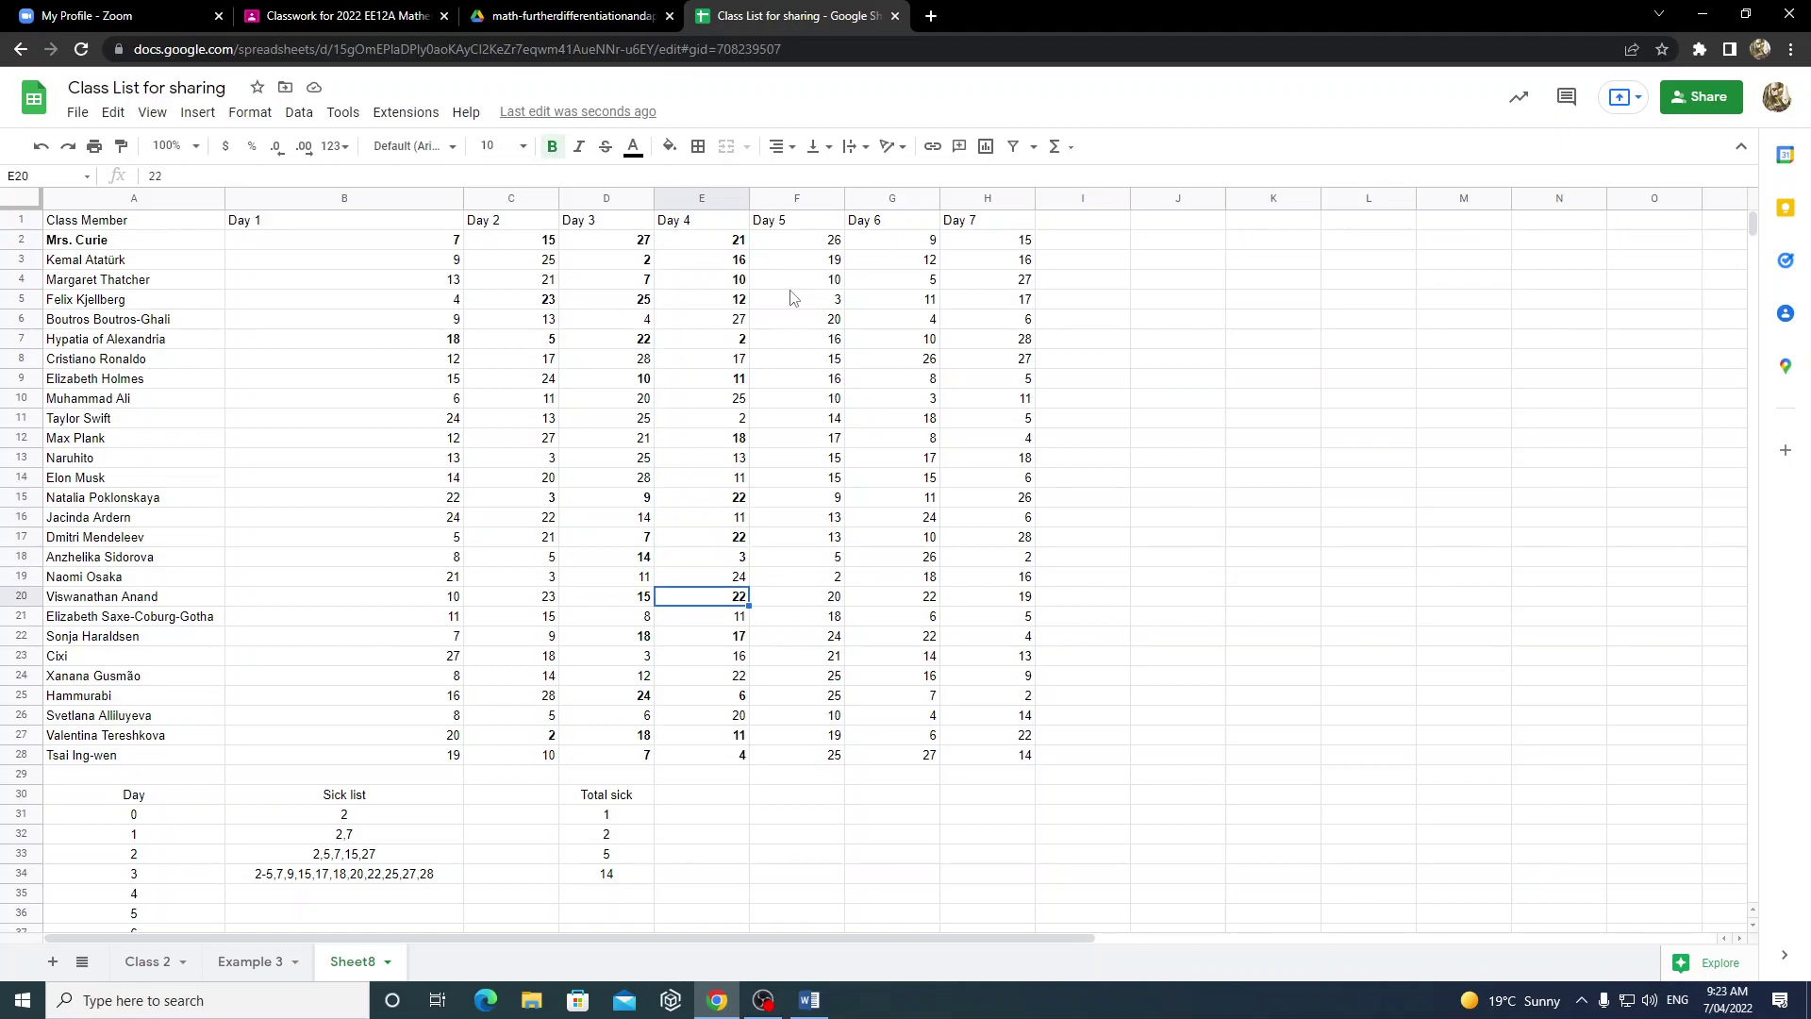
pyautogui.press('Down')
pyautogui.press('Up')
pyautogui.press('Down')
pyautogui.press('Up')
pyautogui.press('Up')
pyautogui.press('Up')
pyautogui.press('Up')
pyautogui.press('Up')
pyautogui.press('Up')
pyautogui.press('Up')
pyautogui.press('Up')
pyautogui.press('Up')
pyautogui.press('Up')
pyautogui.press('Up')
pyautogui.press('Up')
pyautogui.press('Up')
pyautogui.press('Up')
pyautogui.press('Up')
pyautogui.press('Up')
pyautogui.press('Up')
pyautogui.press('Up')
pyautogui.press('Up')
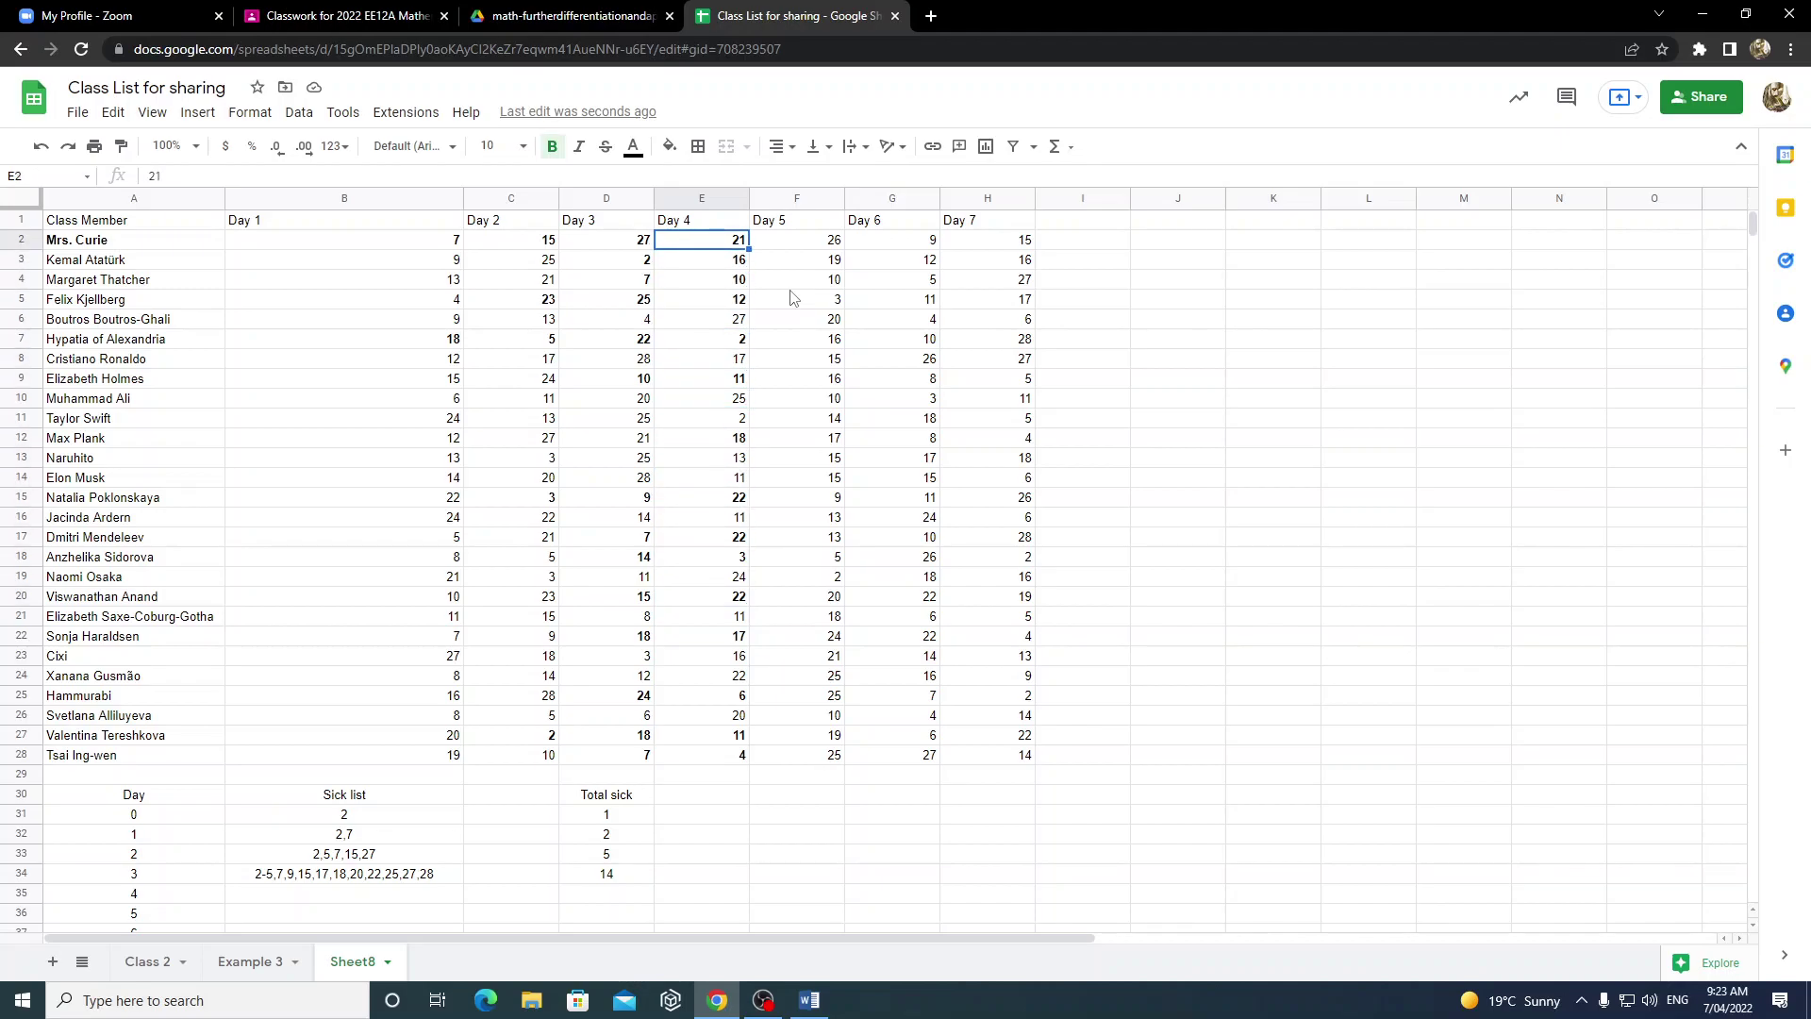
# - Cross-check the Day 4 contacts between E2 and E23 against the bolded values to find any that were missed
pyautogui.press('Down')
pyautogui.press('Down')
pyautogui.press('Up')
pyautogui.press('Up')
pyautogui.press('Down')
pyautogui.press('Down')
pyautogui.press('Down')
pyautogui.press('Down')
pyautogui.press('Down')
pyautogui.press('Down')
pyautogui.press('Down')
pyautogui.press('Down')
pyautogui.press('Down')
pyautogui.press('Down')
pyautogui.press('Down')
pyautogui.press('Down')
pyautogui.press('Down')
pyautogui.press('Down')
pyautogui.press('Down')
pyautogui.press('Down')
pyautogui.press('Down')
pyautogui.press('Down')
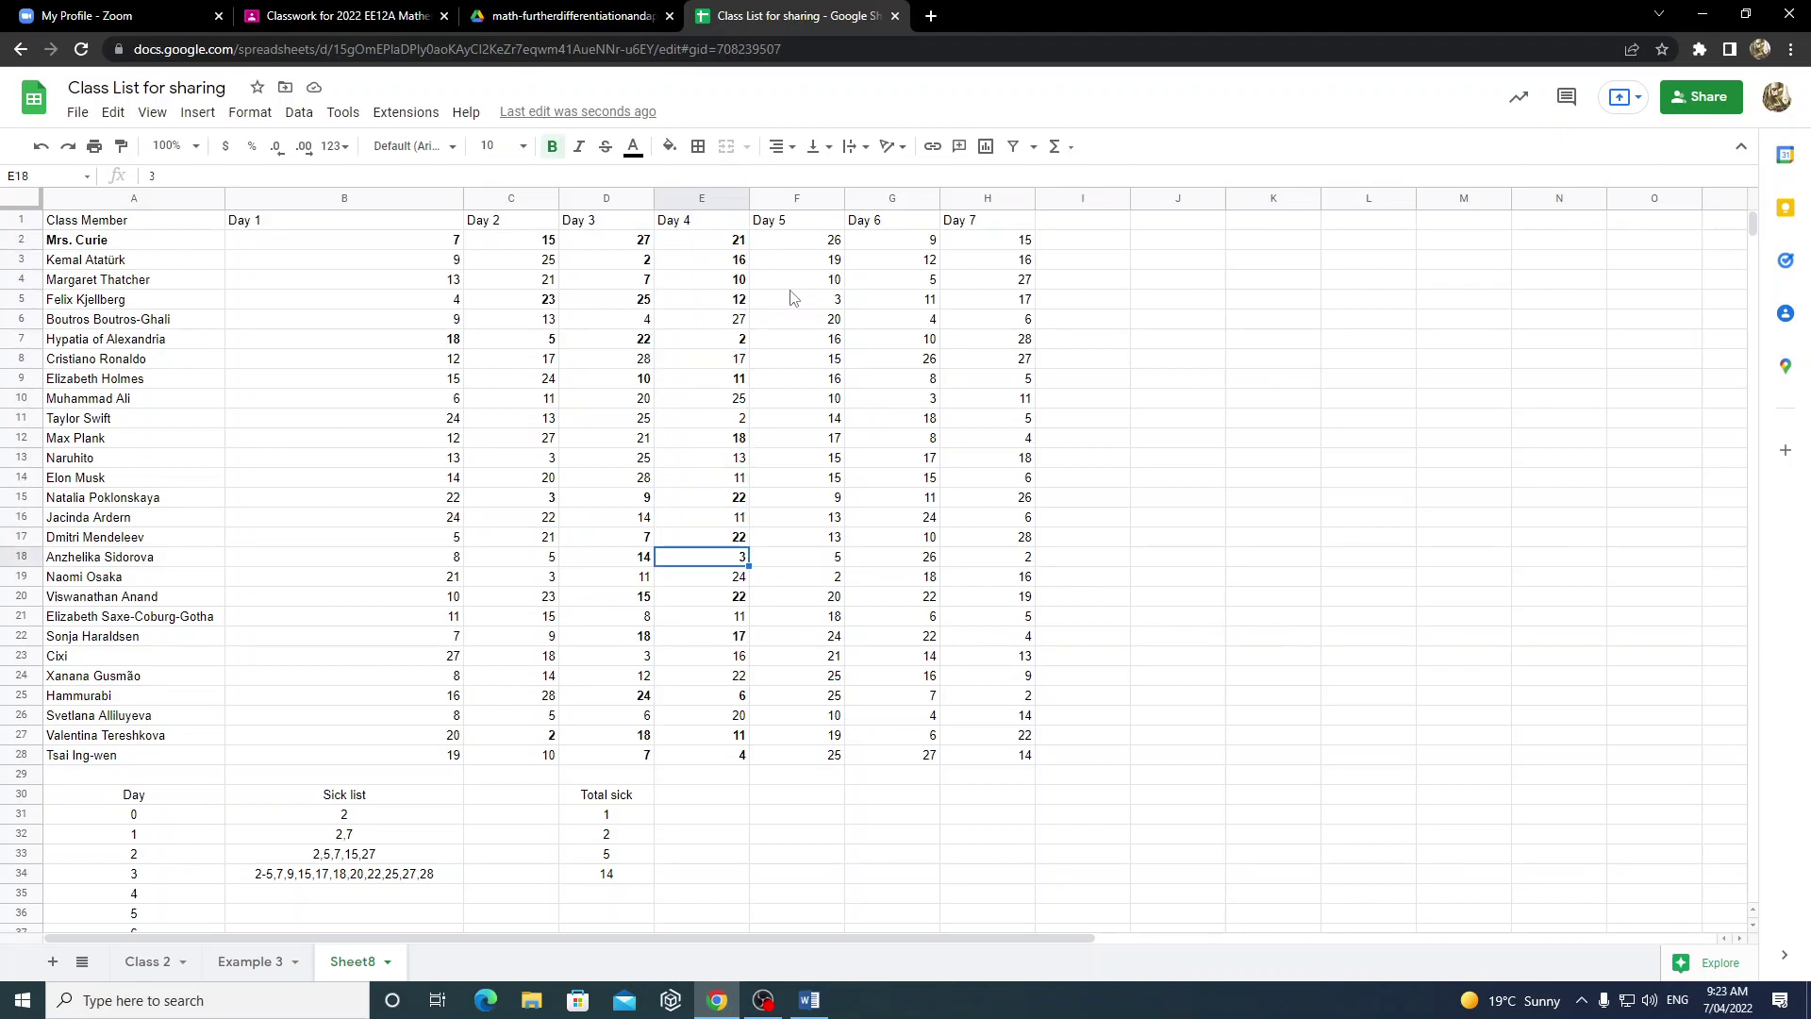
pyautogui.press('Up')
pyautogui.press('Up')
pyautogui.press('Up')
pyautogui.press('Up')
pyautogui.press('Up')
pyautogui.press('Up')
pyautogui.press('Up')
pyautogui.press('Up')
pyautogui.press('Up')
pyautogui.press('Up')
pyautogui.press('Up')
pyautogui.press('Up')
pyautogui.press('Up')
pyautogui.press('Up')
pyautogui.press('Up')
pyautogui.press('Up')
pyautogui.press('Up')
pyautogui.press('Up')
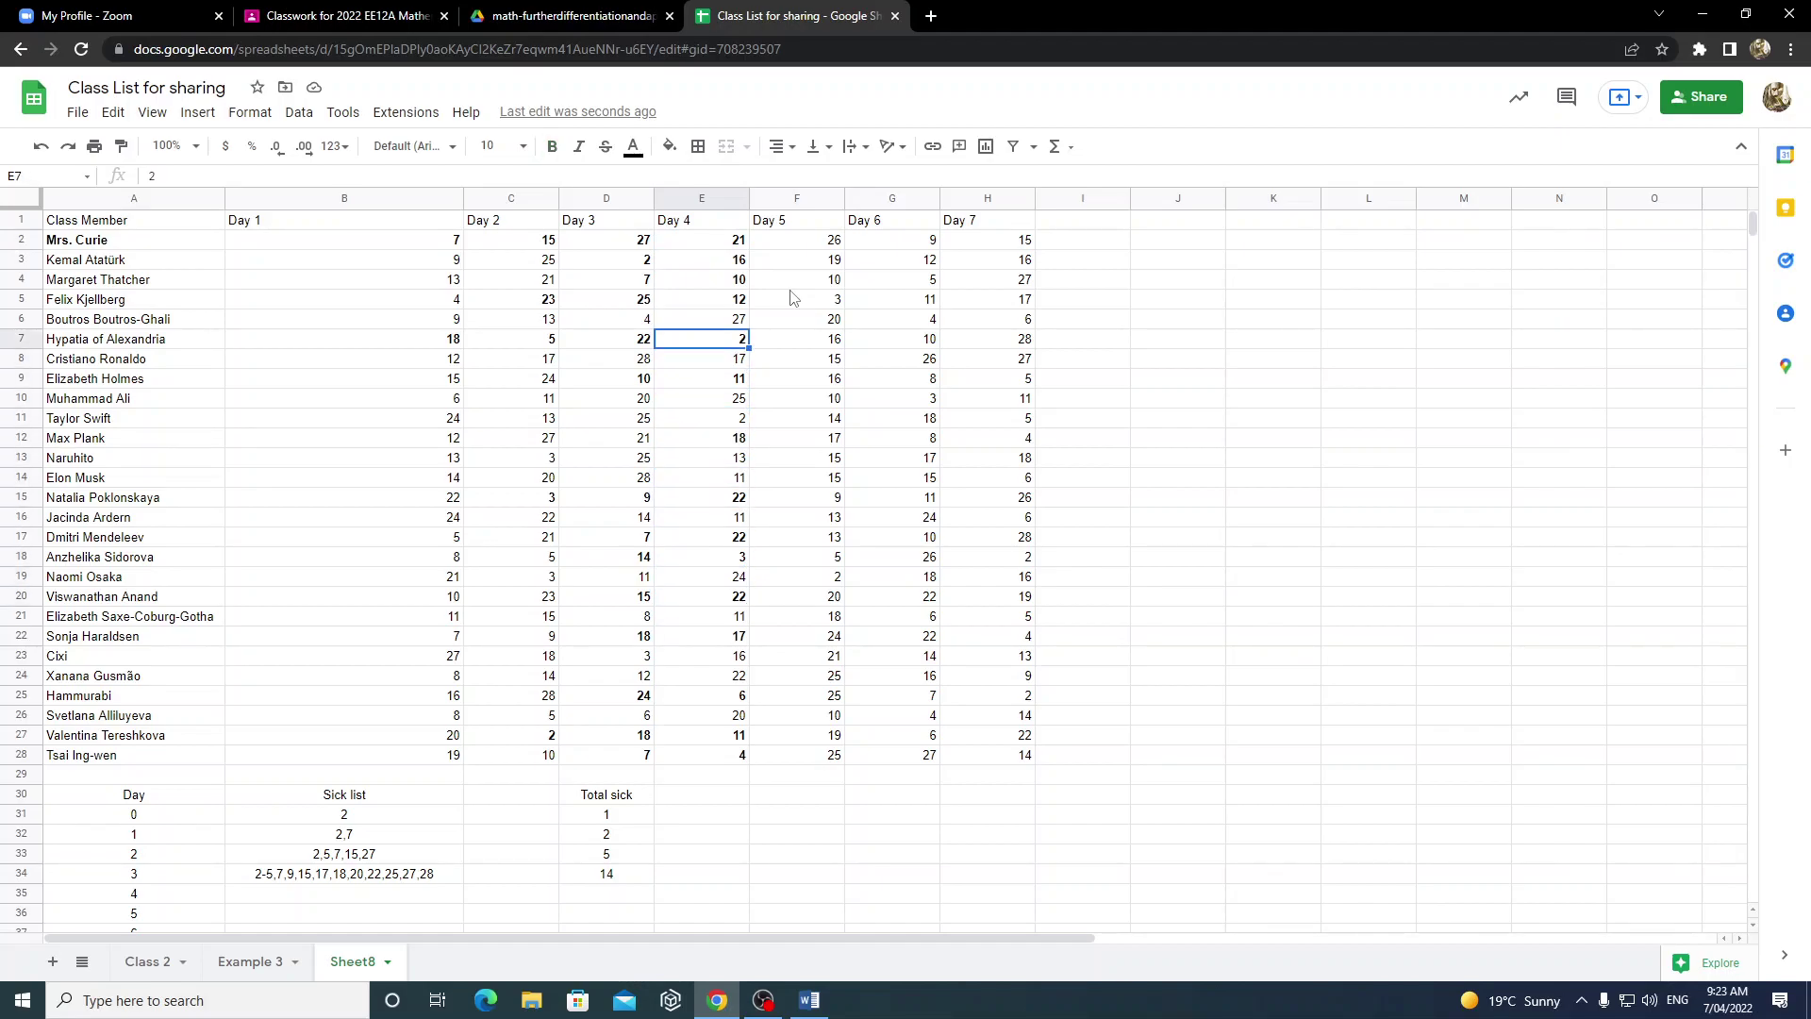
pyautogui.press('Down')
pyautogui.press('Down')
pyautogui.press('Down')
pyautogui.press('Down')
pyautogui.press('Down')
pyautogui.press('Down')
pyautogui.press('Down')
pyautogui.press('Down')
pyautogui.press('Down')
pyautogui.press('Down')
pyautogui.press('Down')
pyautogui.press('Down')
pyautogui.press('Down')
pyautogui.press('Down')
pyautogui.press('Down')
pyautogui.press('Down')
pyautogui.press('Down')
pyautogui.press('Down')
pyautogui.press('Down')
pyautogui.press('Down')
pyautogui.press('Down')
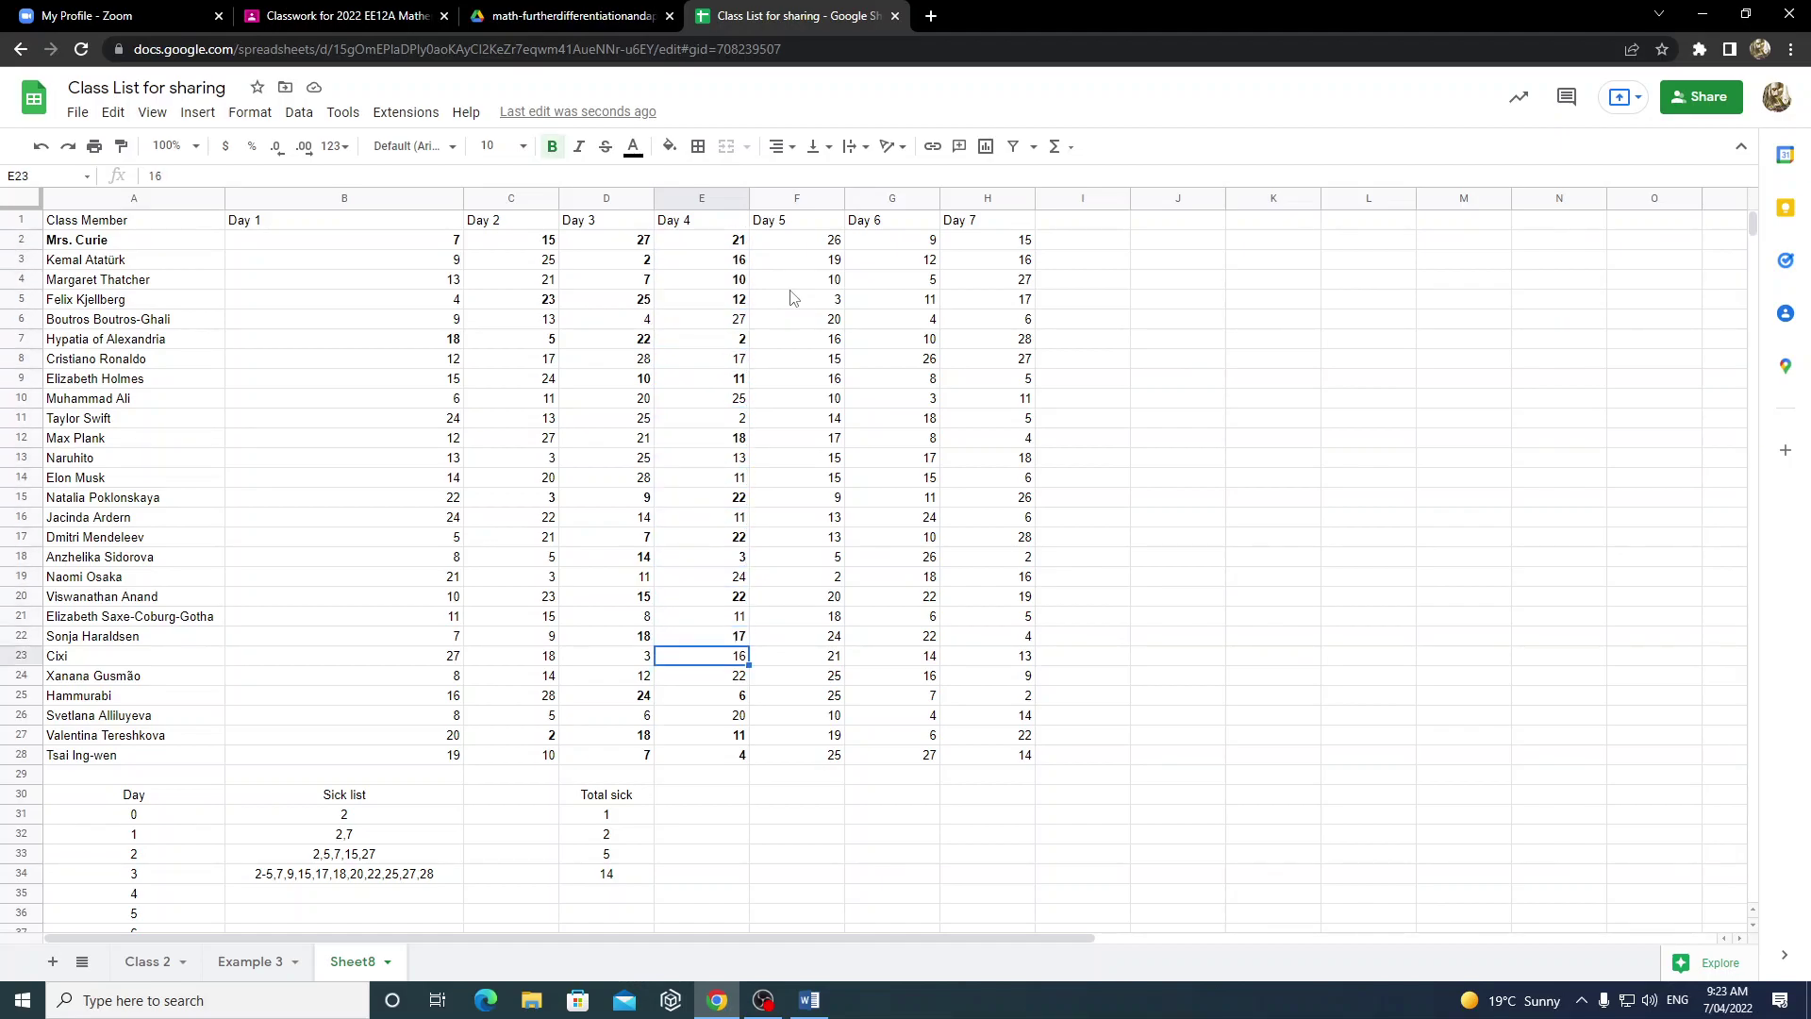
# - Bold the missed Day 4 contact in cell E21 and return to the first row of the column
pyautogui.press('Up')
pyautogui.press('Up')
pyautogui.press('Up')
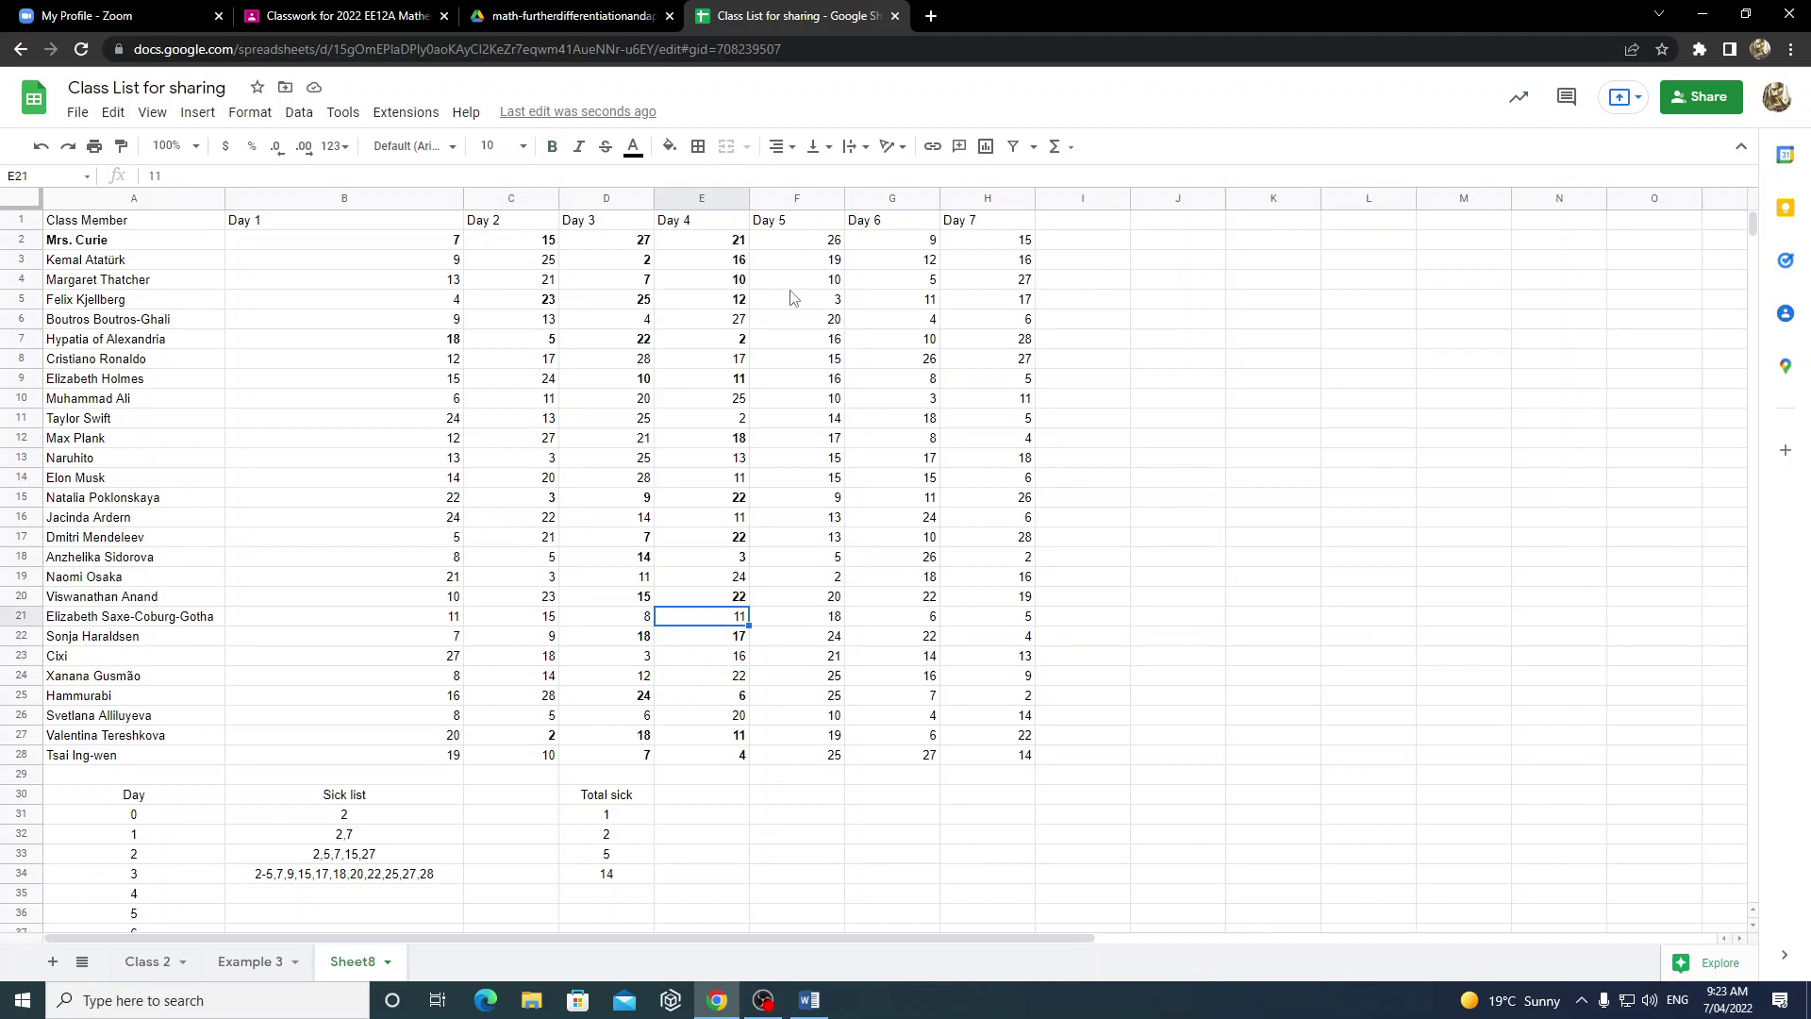
pyautogui.press('Up')
pyautogui.press('Up')
pyautogui.press('Up')
pyautogui.press('Up')
pyautogui.press('Up')
pyautogui.press('Up')
pyautogui.press('Up')
pyautogui.press('Up')
pyautogui.press('Up')
pyautogui.press('Up')
pyautogui.press('Up')
pyautogui.press('Up')
pyautogui.press('Up')
pyautogui.press('Up')
pyautogui.press('Up')
pyautogui.press('Up')
pyautogui.press('Up')
pyautogui.press('Up')
pyautogui.press('Up')
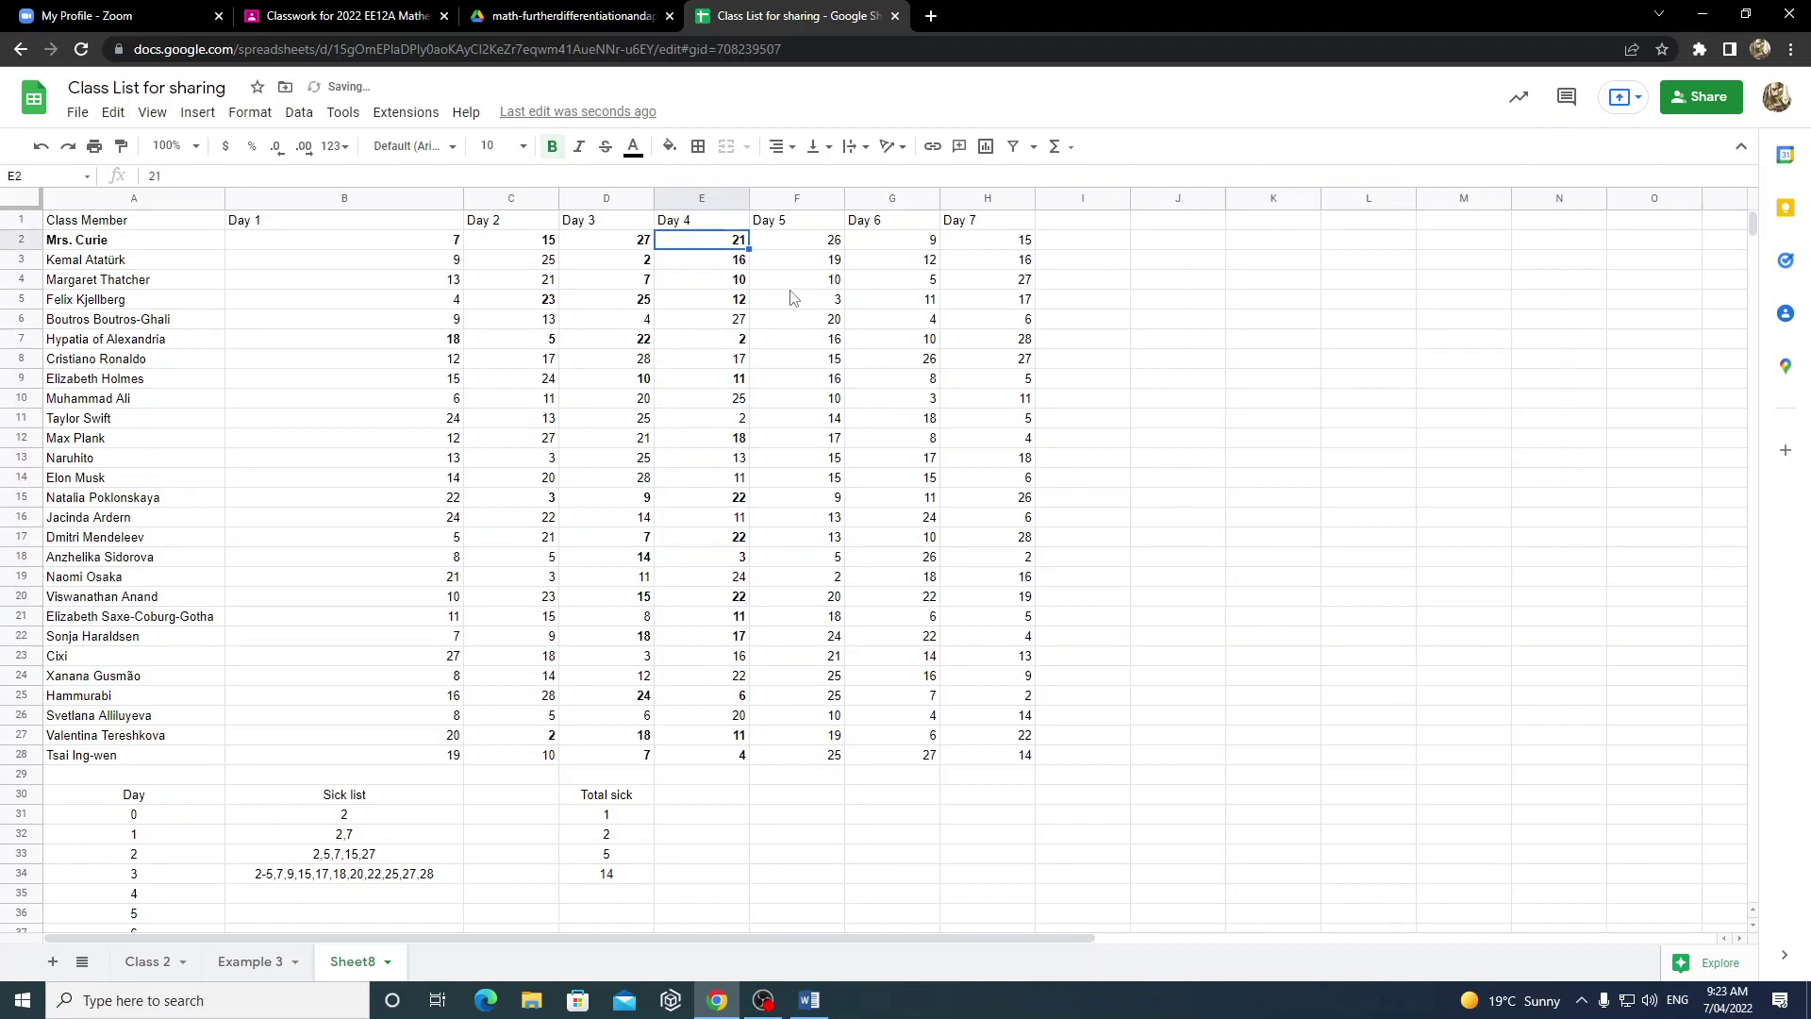
# - Bold the missed Day 4 contact in cell E16
pyautogui.press('Down')
pyautogui.press('Down')
pyautogui.press('Down')
pyautogui.press('Down')
pyautogui.press('Down')
pyautogui.press('Down')
pyautogui.press('Down')
pyautogui.press('Down')
pyautogui.press('Down')
pyautogui.press('Down')
pyautogui.press('Down')
pyautogui.press('Down')
pyautogui.press('Down')
pyautogui.press('Down')
pyautogui.press('Down')
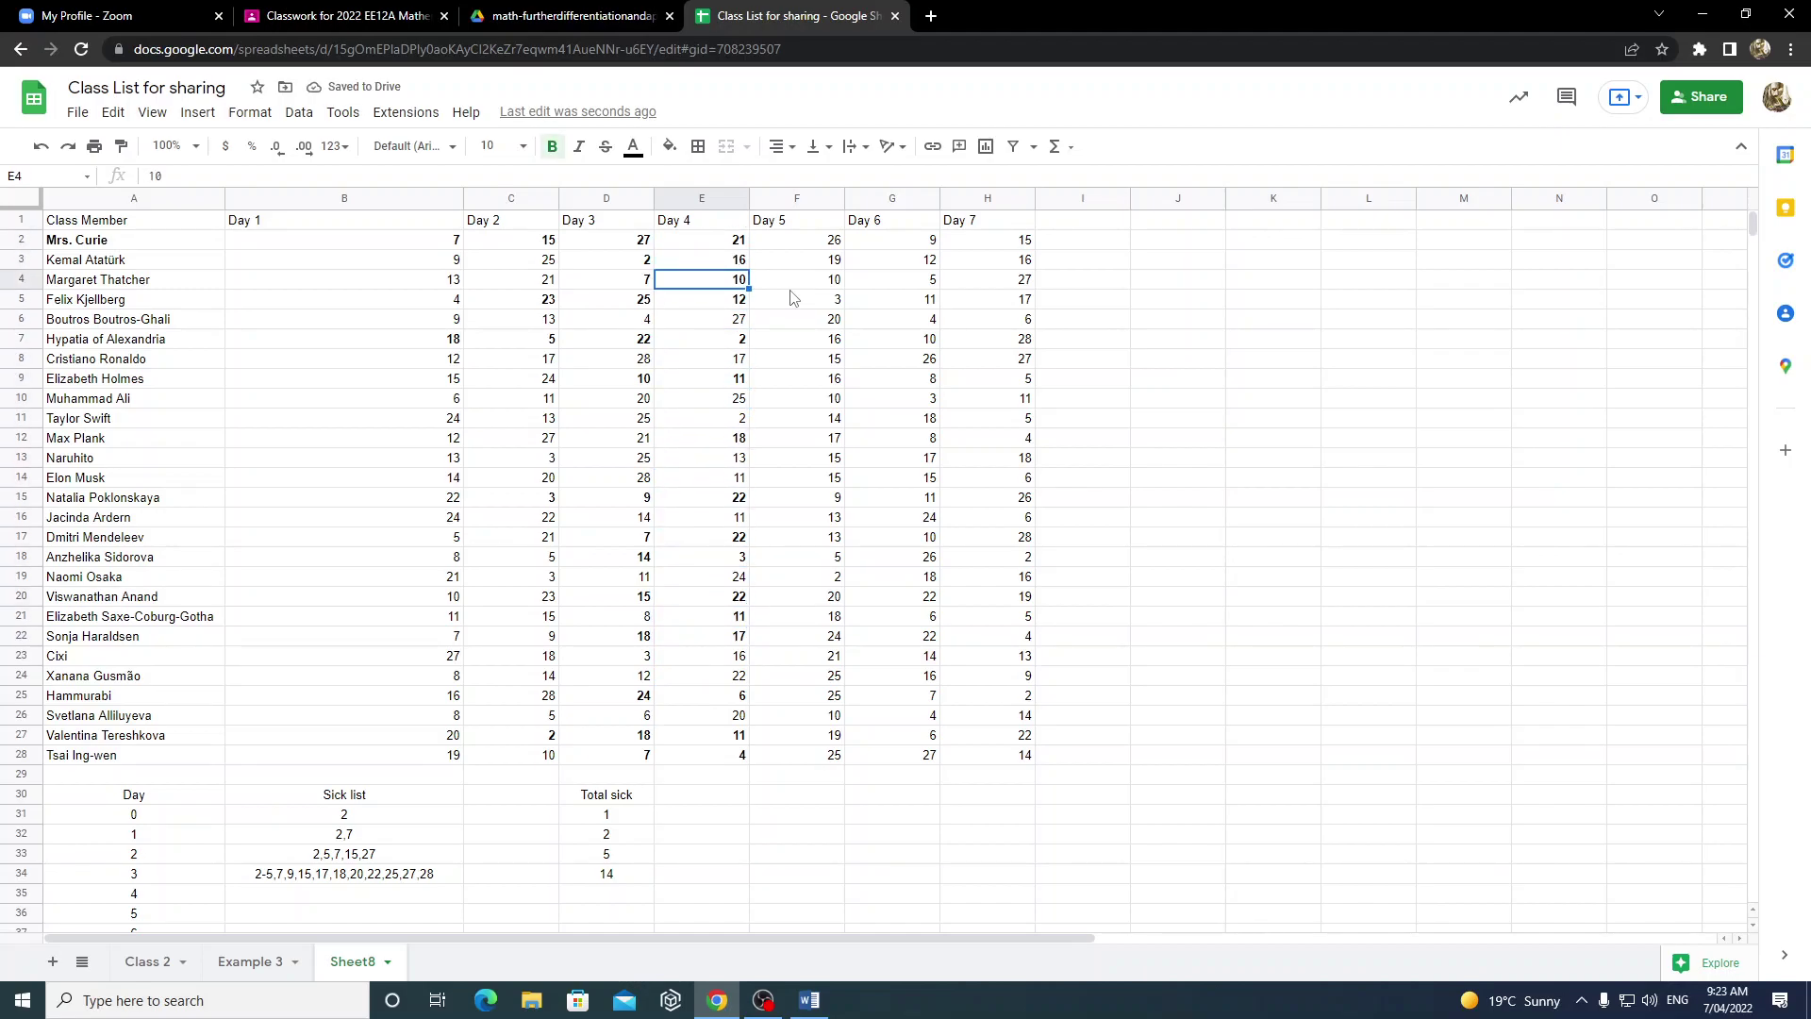
pyautogui.press('Up')
pyautogui.hotkey('ctrl', 'b')
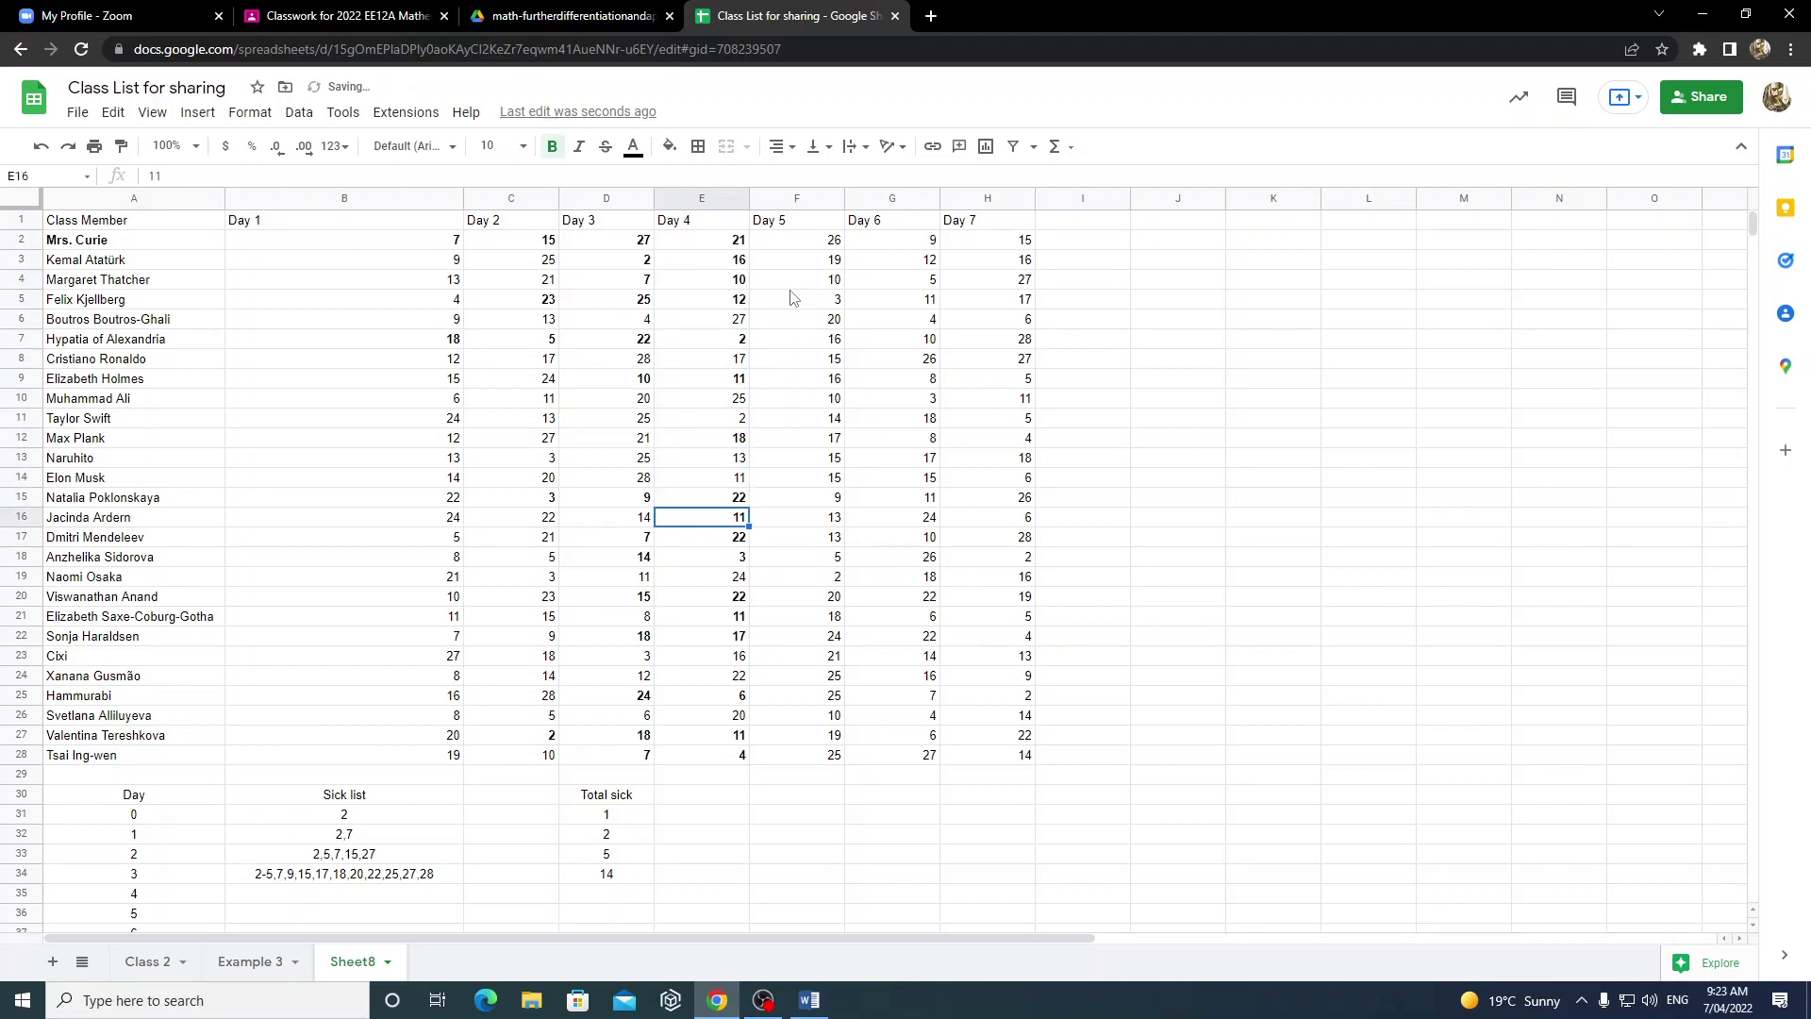
# - Recheck the upper rows of the Day 4 column and bold the missed contact in cell E10
pyautogui.press('Up')
pyautogui.press('Up')
pyautogui.press('Up')
pyautogui.press('Up')
pyautogui.press('Up')
pyautogui.press('Up')
pyautogui.press('Up')
pyautogui.press('Up')
pyautogui.press('Up')
pyautogui.press('Up')
pyautogui.press('Up')
pyautogui.press('Up')
pyautogui.press('Up')
pyautogui.press('Down')
pyautogui.press('Down')
pyautogui.press('Down')
pyautogui.press('Down')
pyautogui.press('Down')
pyautogui.press('Down')
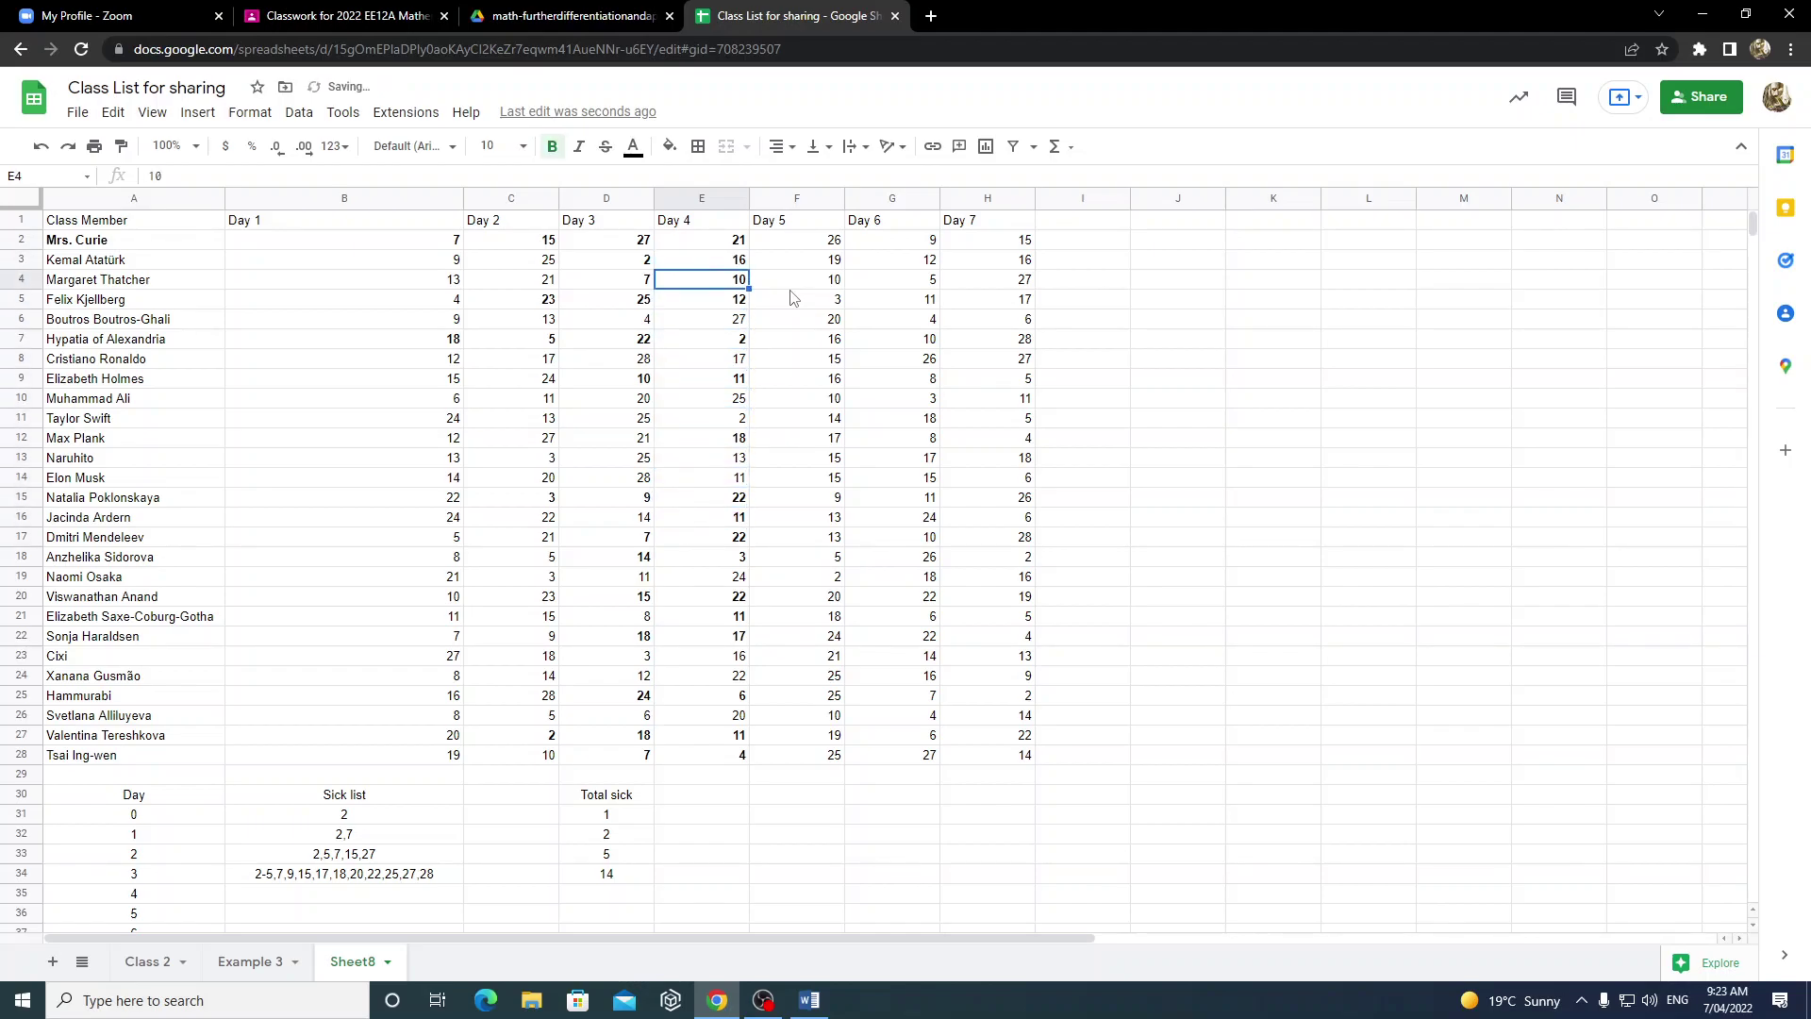
pyautogui.press('Down')
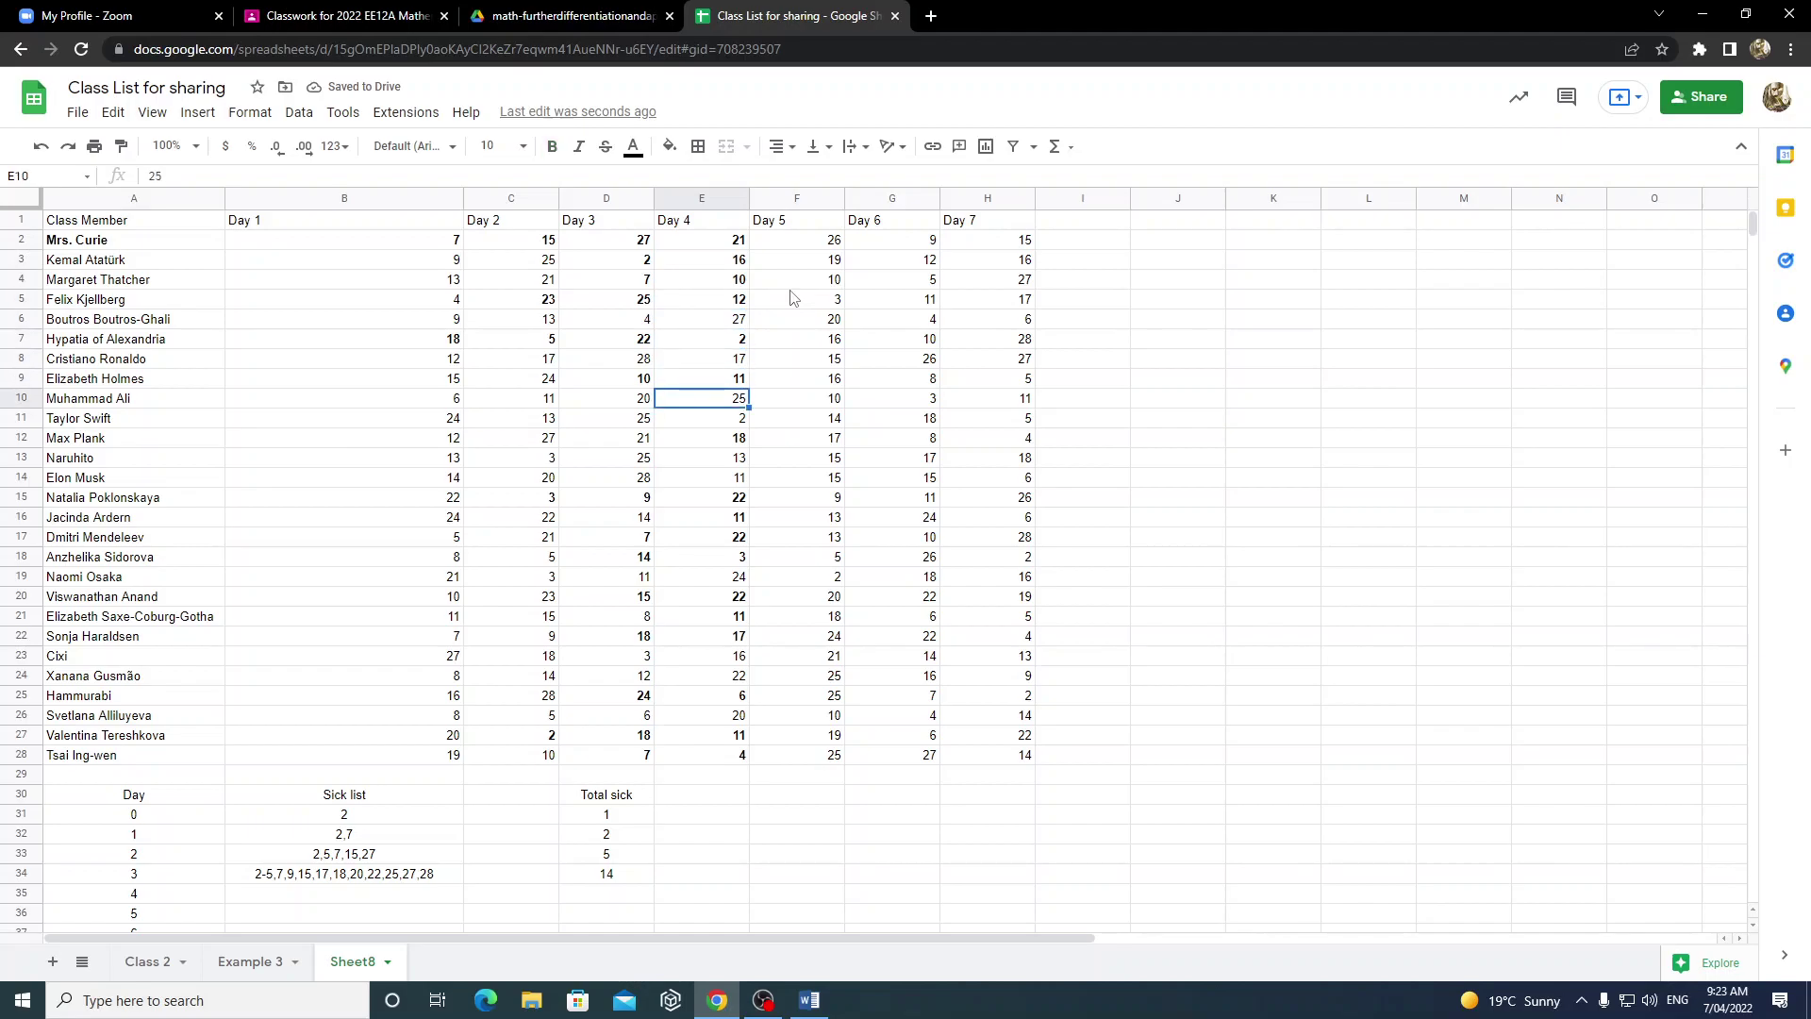
pyautogui.hotkey('ctrl', 'b')
# - Compare the Day 4 contacts between E5 and E12 and bold the missed one in cell E6
pyautogui.press('Up')
pyautogui.press('Up')
pyautogui.press('Up')
pyautogui.press('Up')
pyautogui.press('Up')
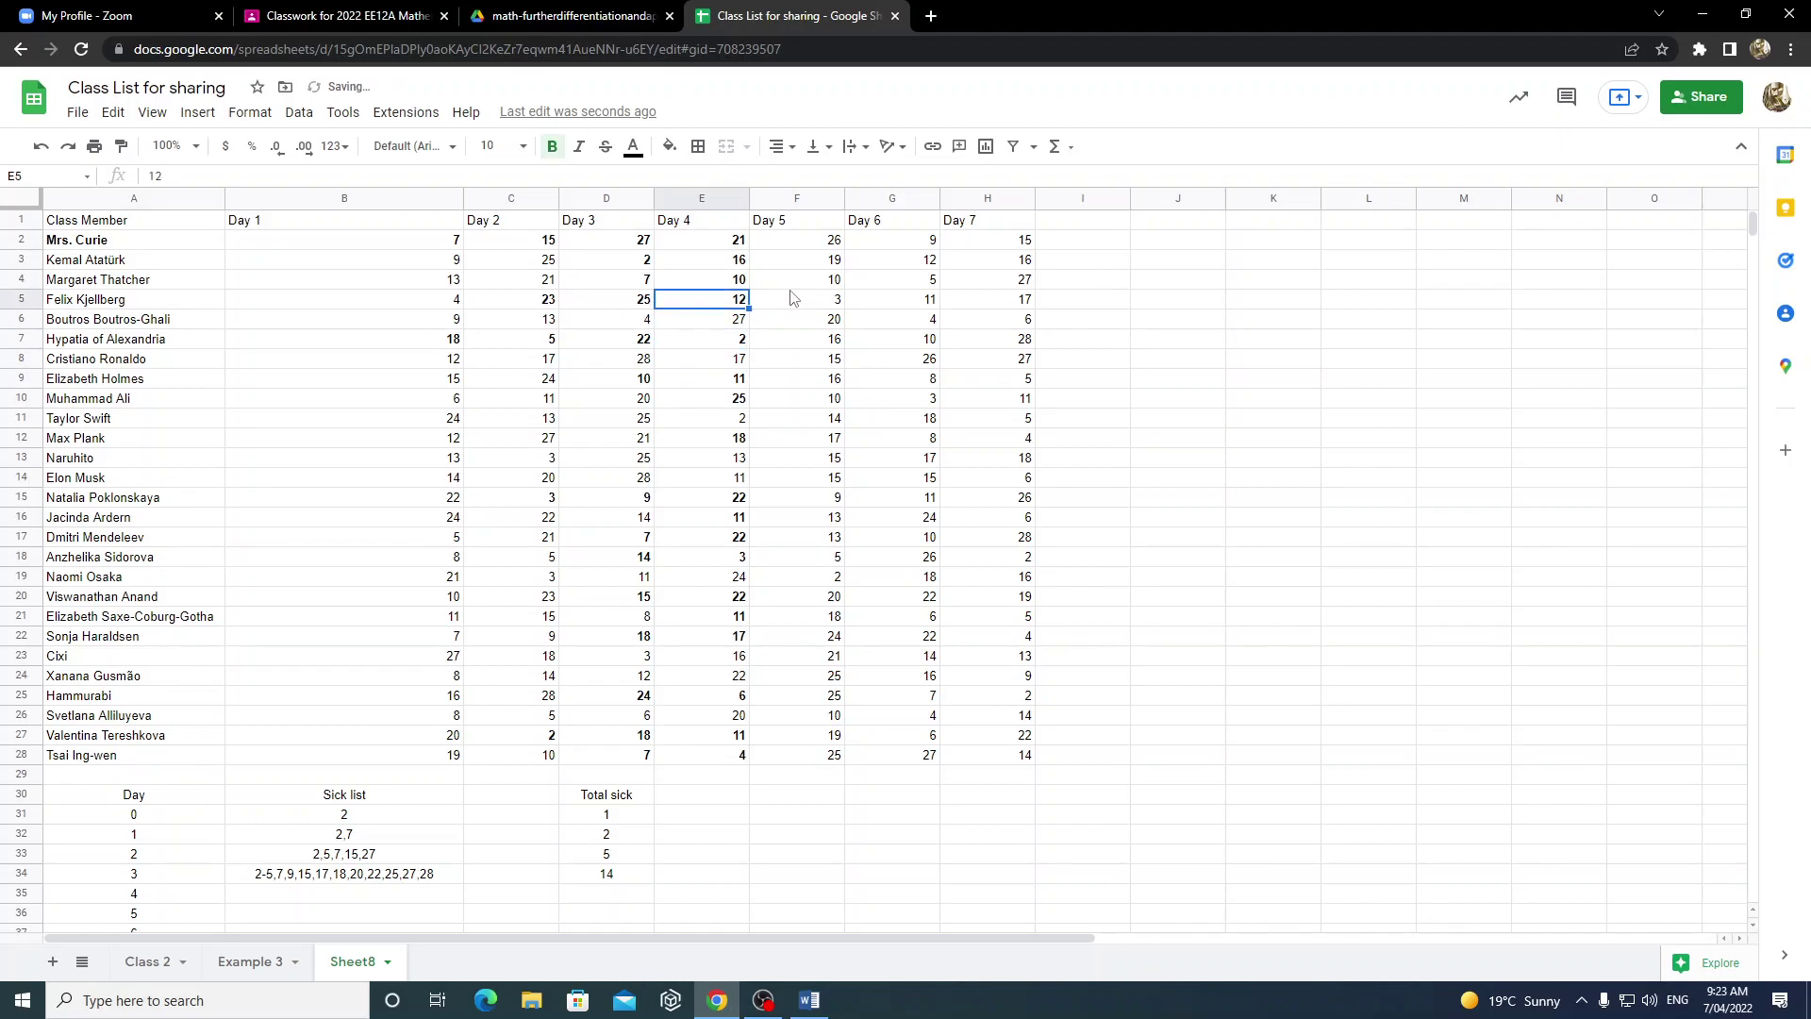
pyautogui.press('Down')
pyautogui.press('Down')
pyautogui.press('Down')
pyautogui.press('Down')
pyautogui.press('Down')
pyautogui.press('Down')
pyautogui.press('Down')
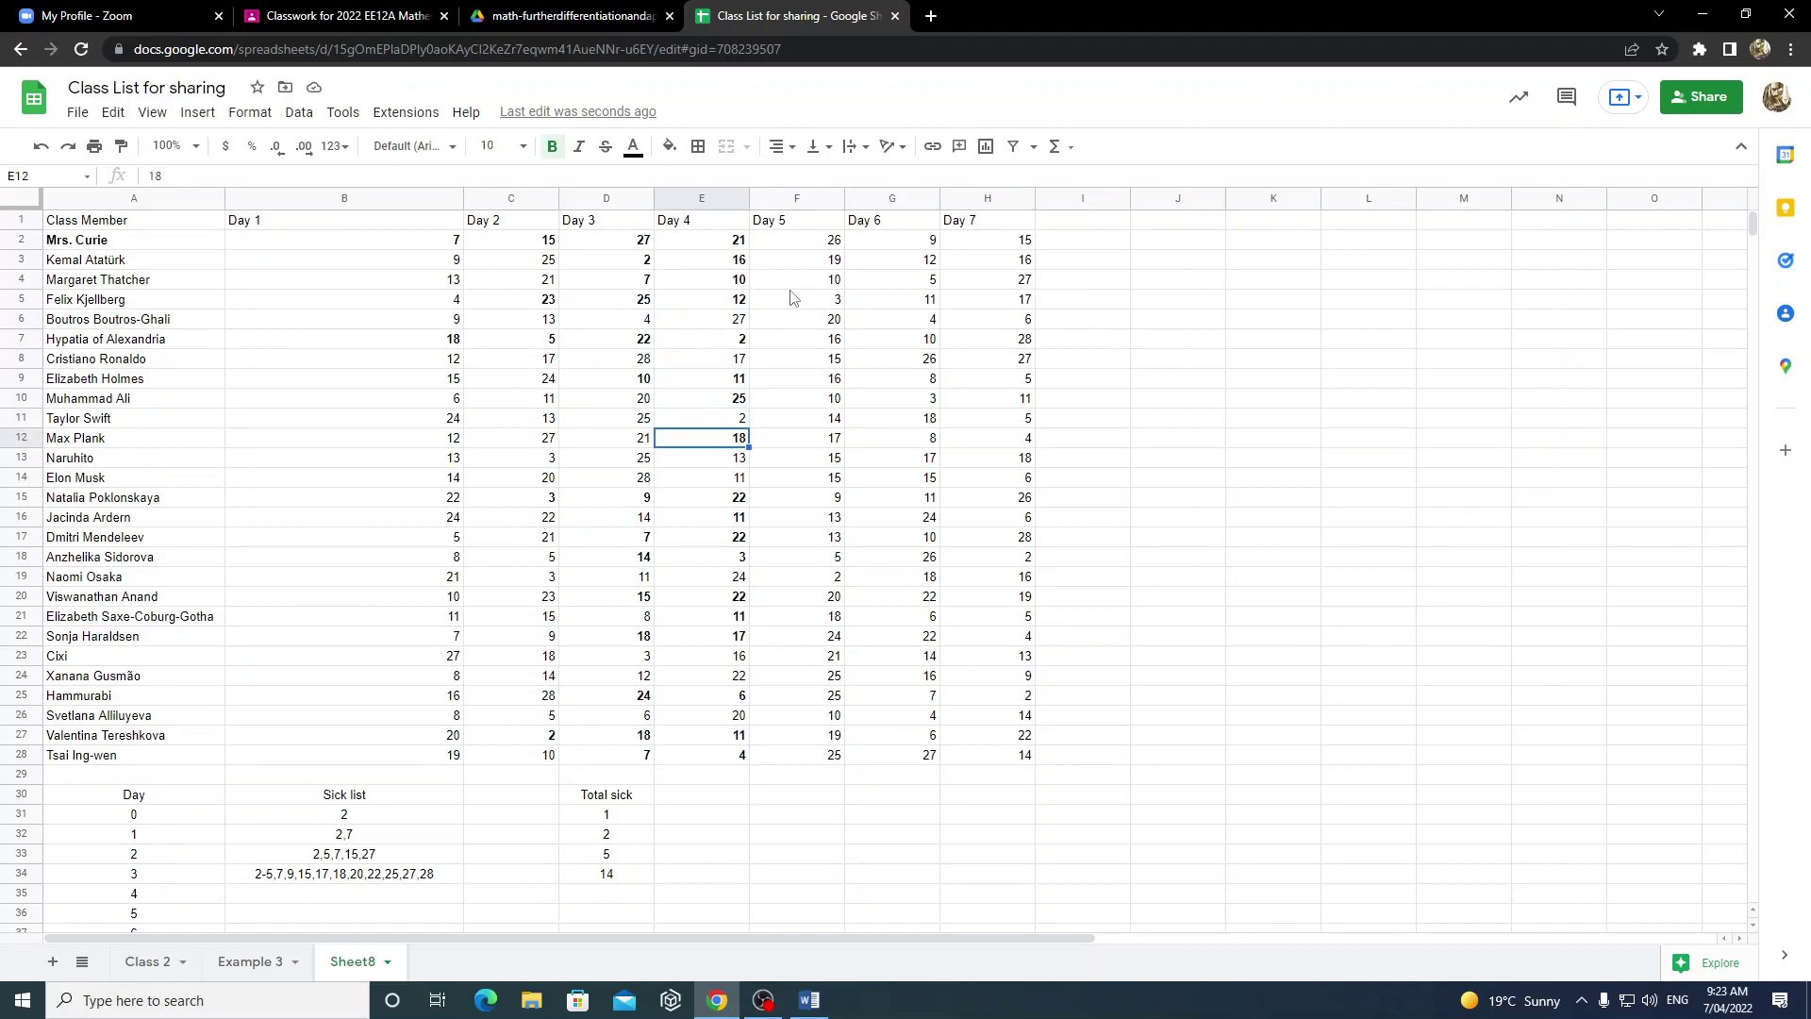
pyautogui.press('Up')
pyautogui.press('Up')
pyautogui.press('Up')
pyautogui.press('Up')
pyautogui.press('Up')
pyautogui.press('Up')
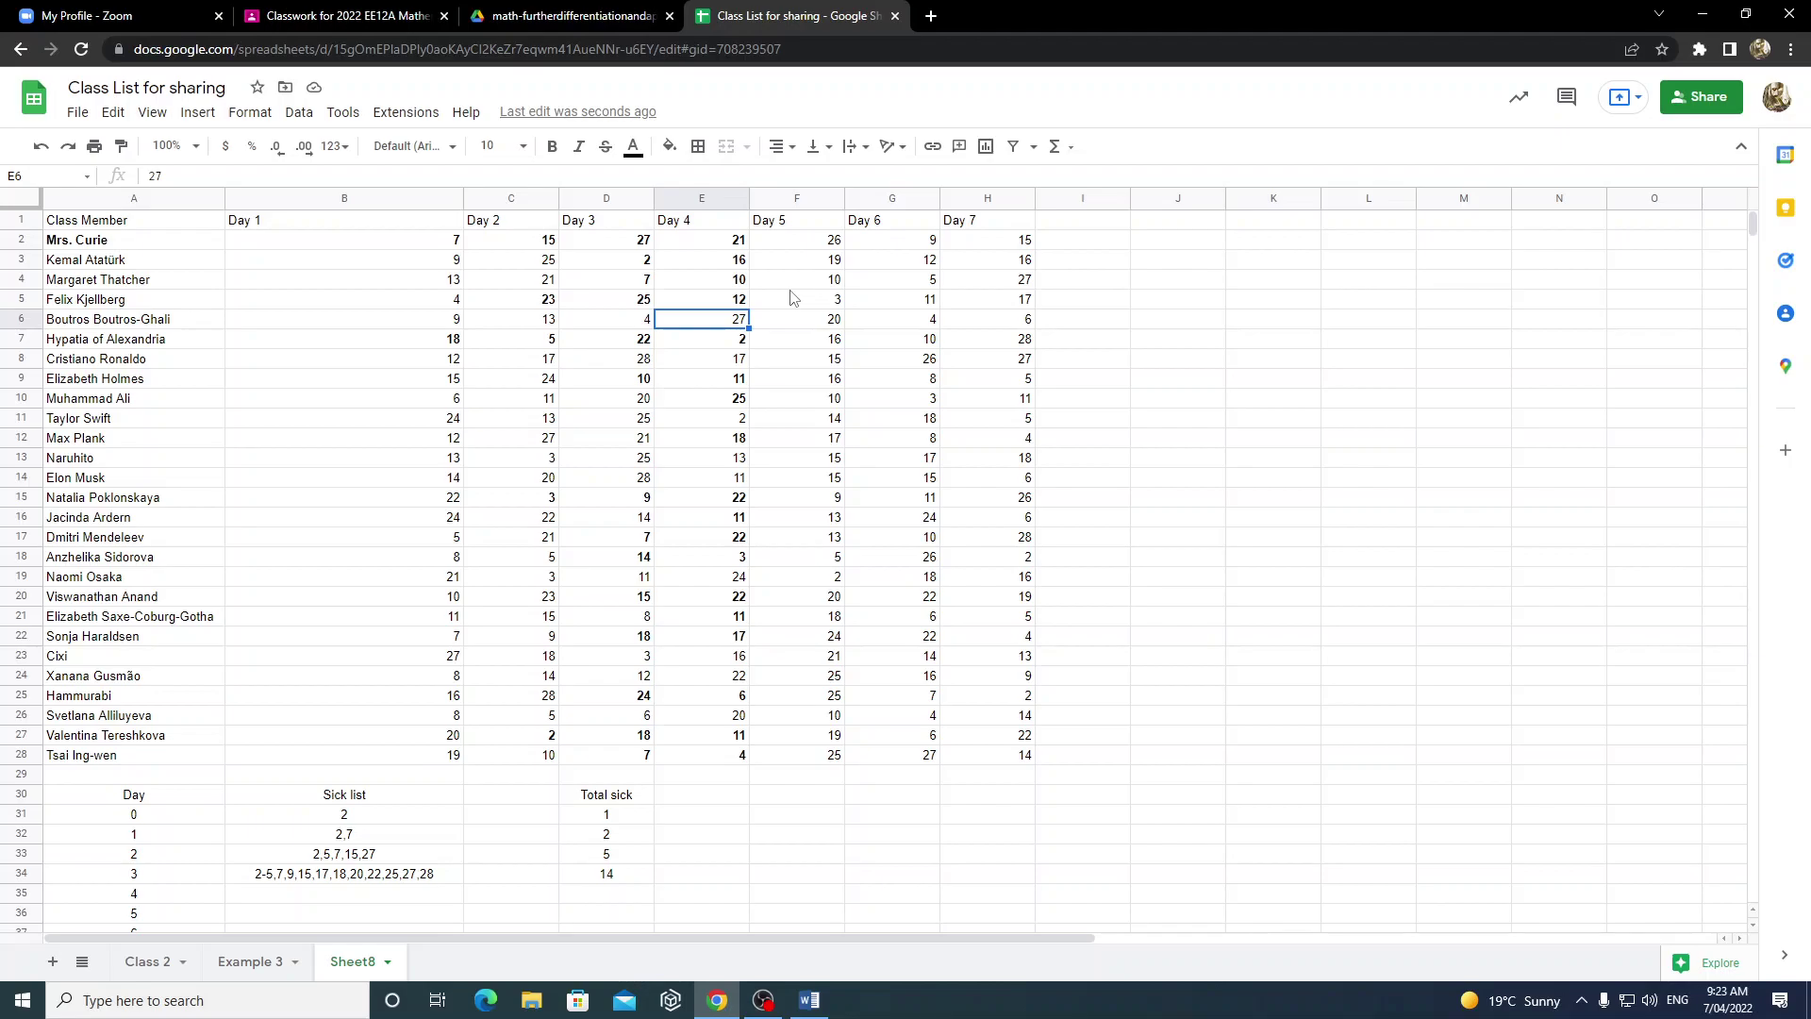
pyautogui.hotkey('ctrl', 'b')
# - Bold the missed Day 4 contacts in cells E8 and E11
pyautogui.press('Down')
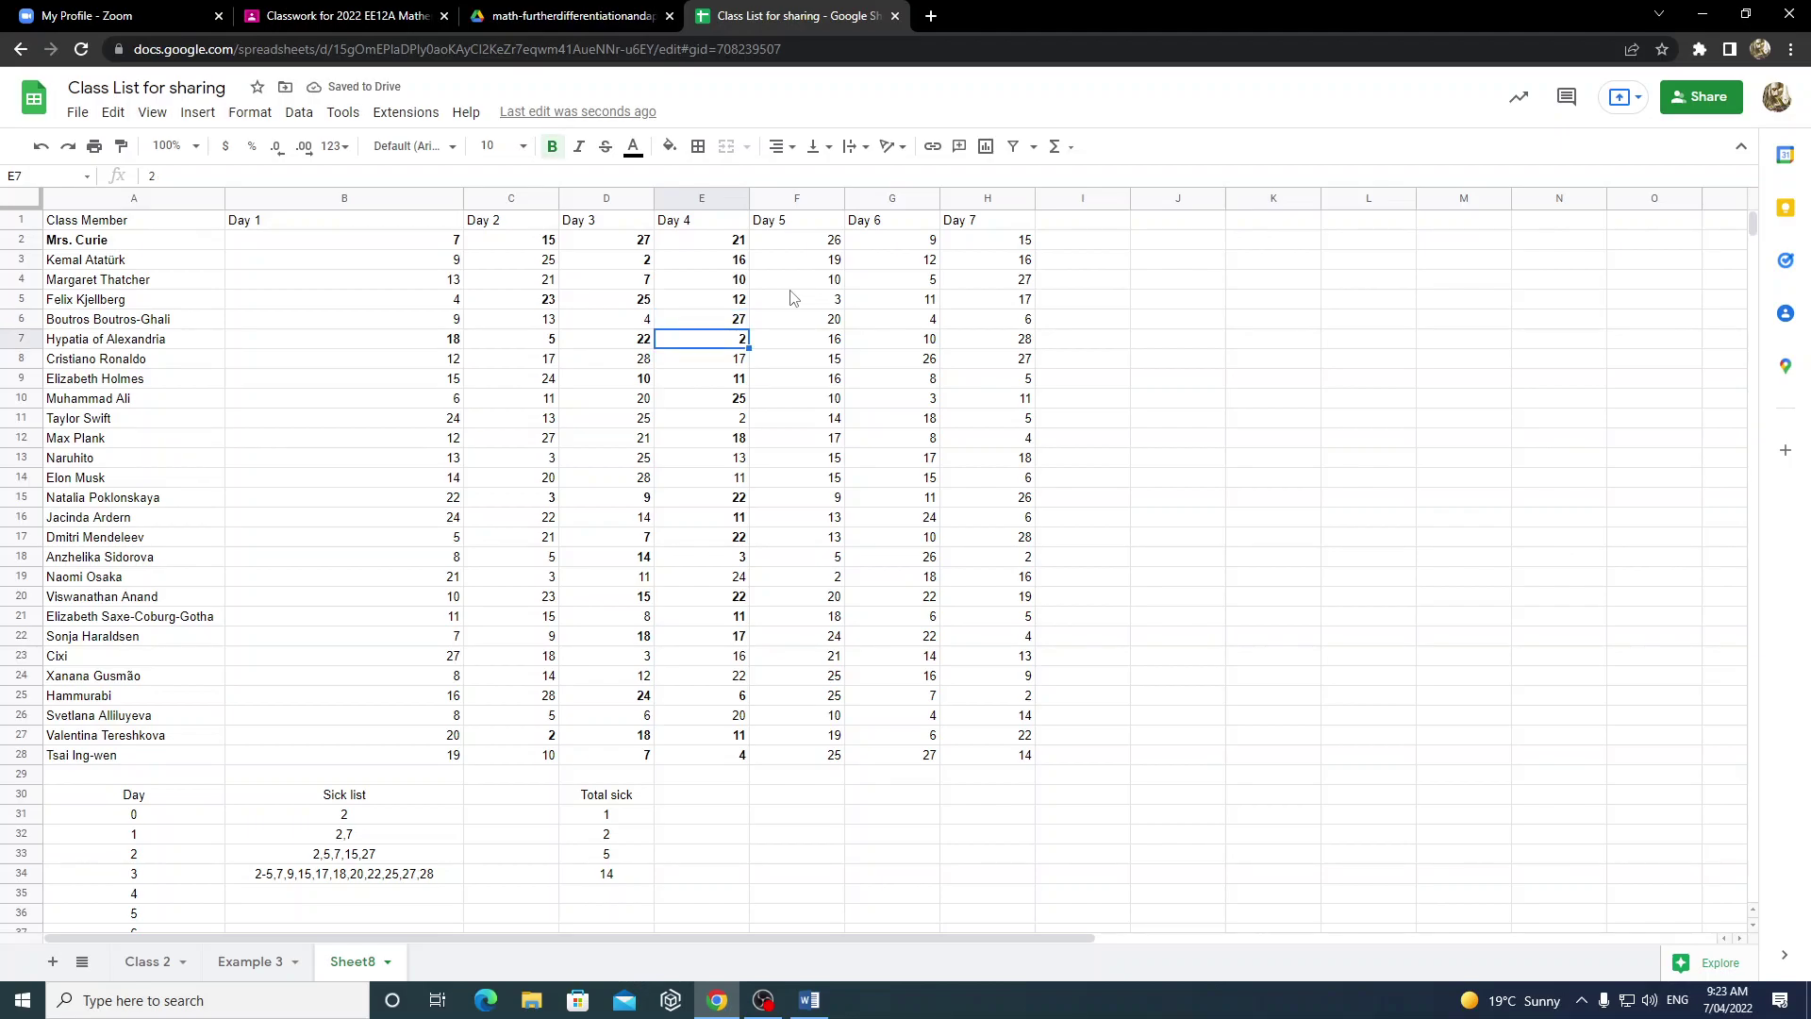
pyautogui.press('Down')
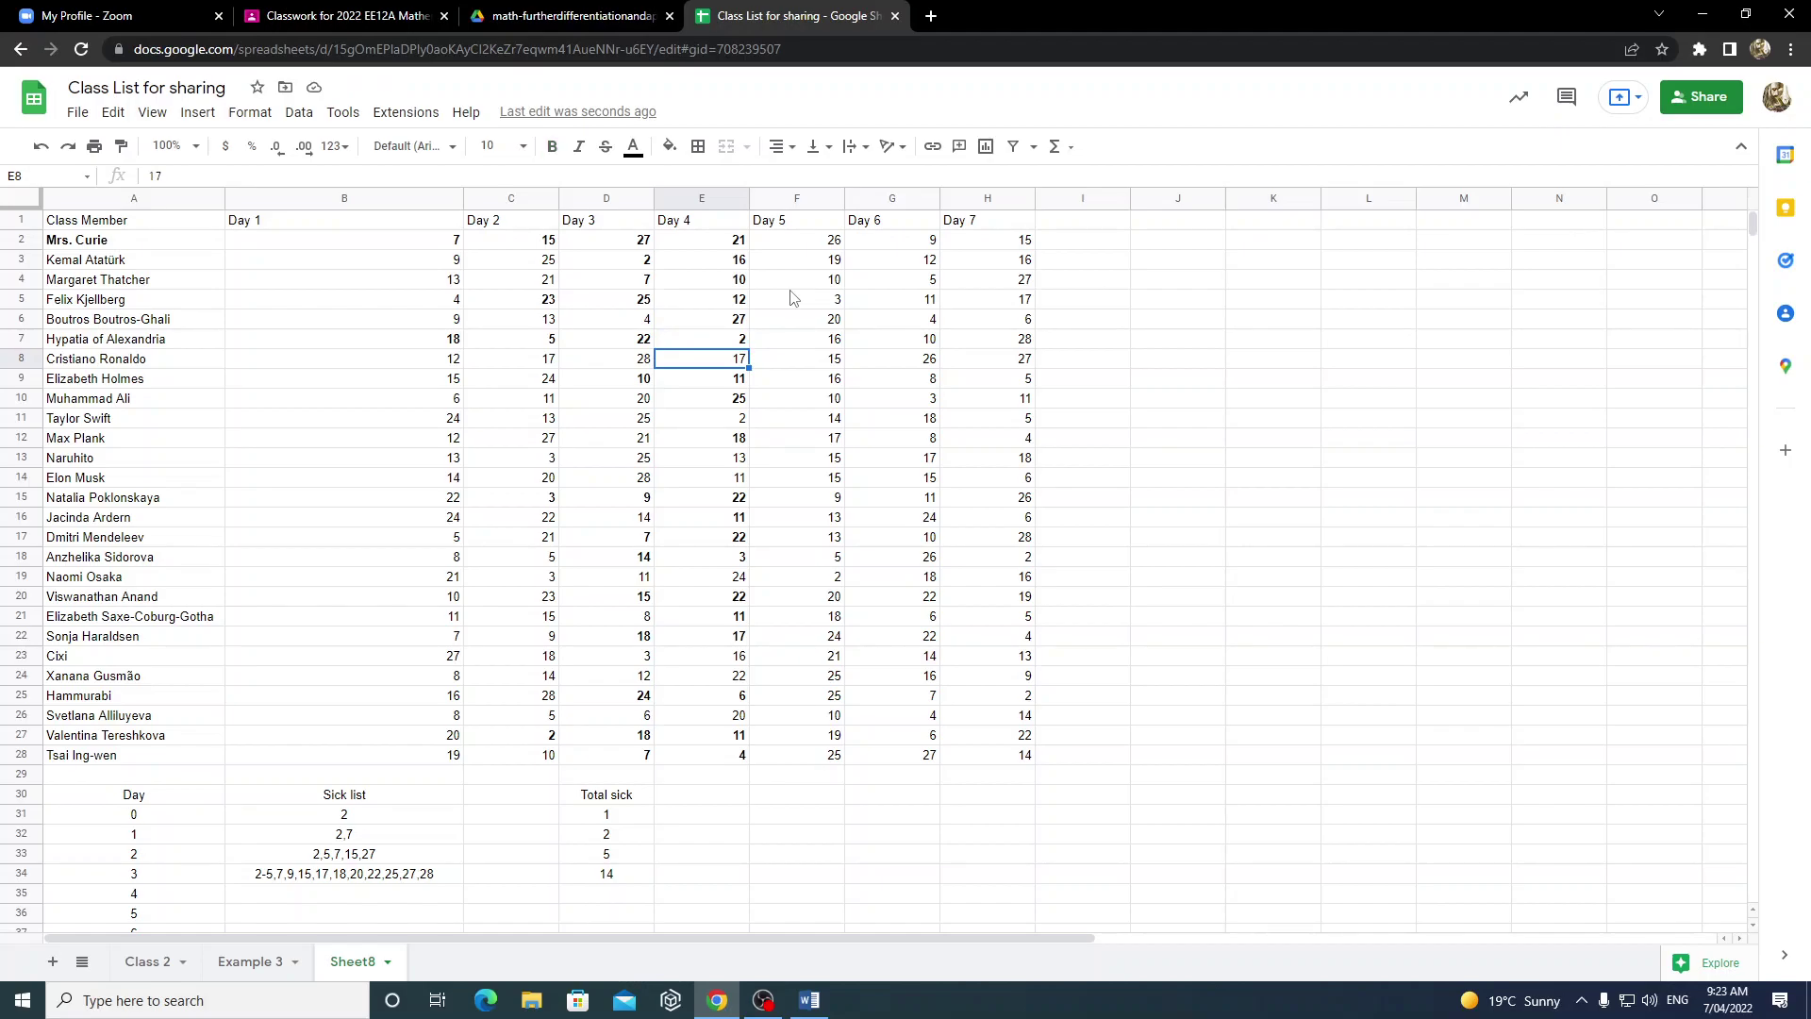
pyautogui.hotkey('ctrl', 'b')
pyautogui.press('Down')
pyautogui.press('Down')
pyautogui.press('Down')
pyautogui.hotkey('ctrl', 'b')
# - Recheck the Day 4 contacts between E8 and E12 against the bolded values
pyautogui.press('Down')
pyautogui.press('Up')
pyautogui.press('Up')
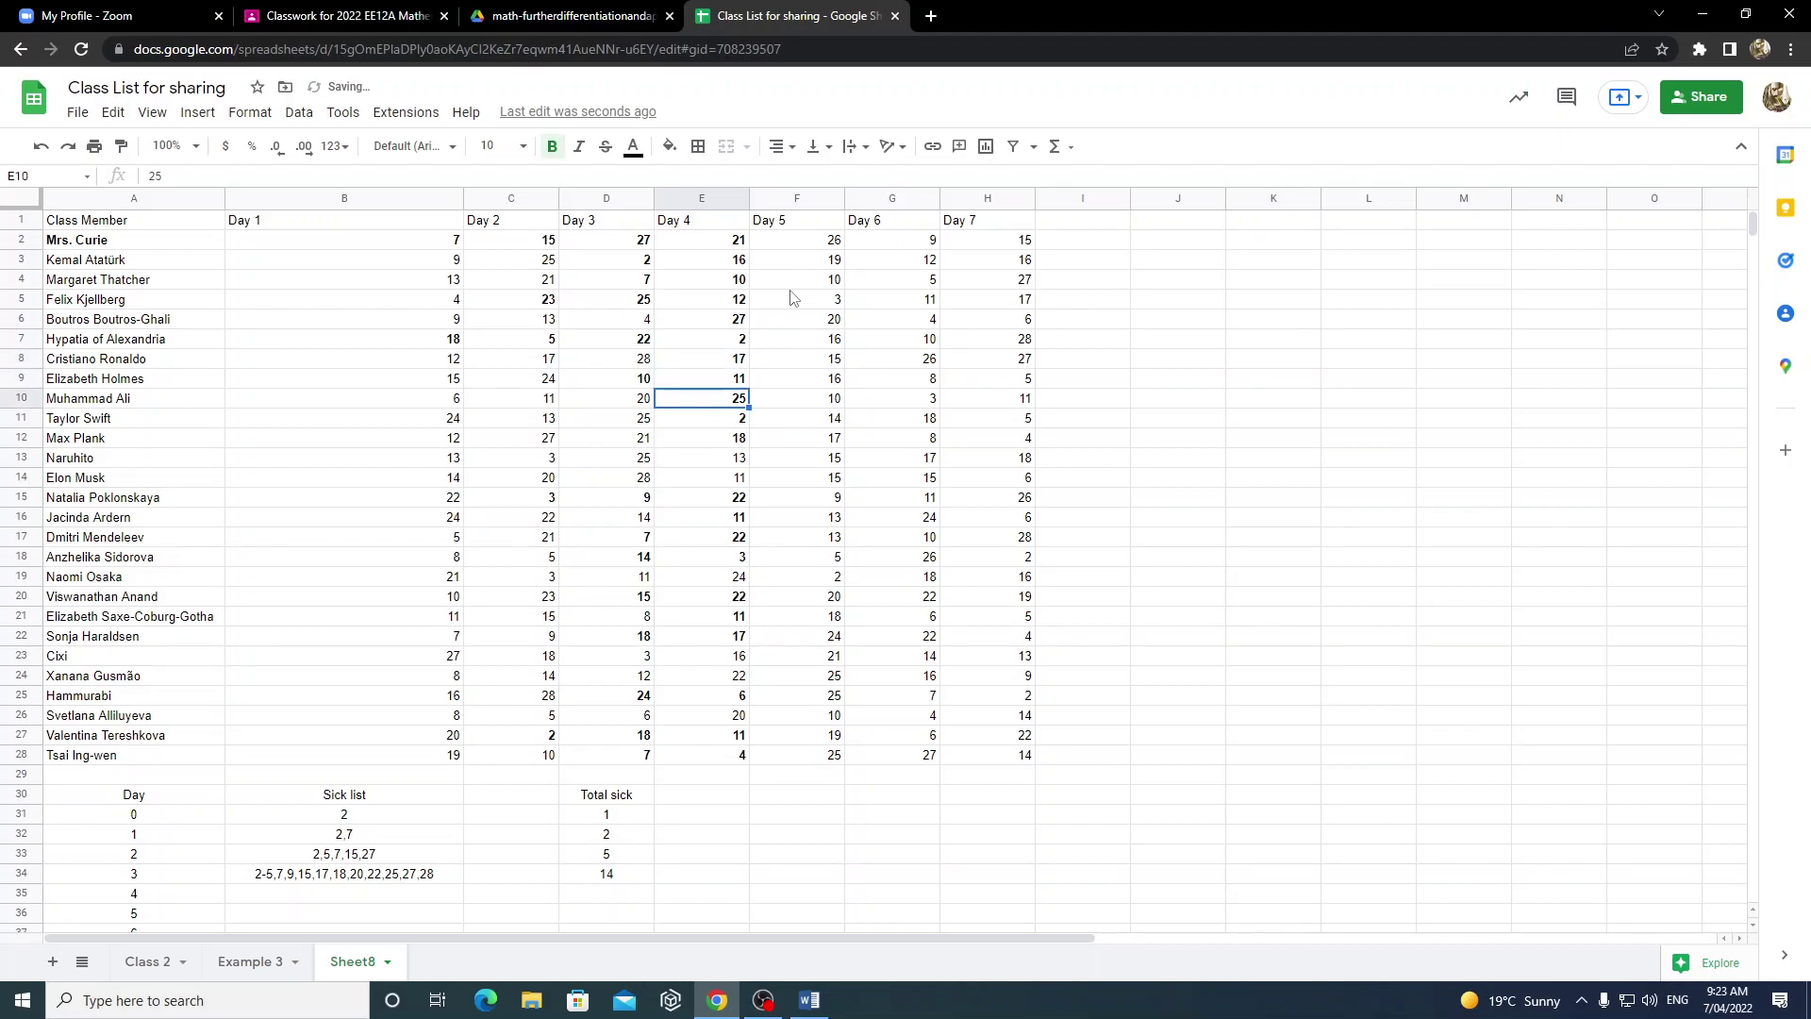
pyautogui.press('Up')
pyautogui.press('Up')
pyautogui.press('Down')
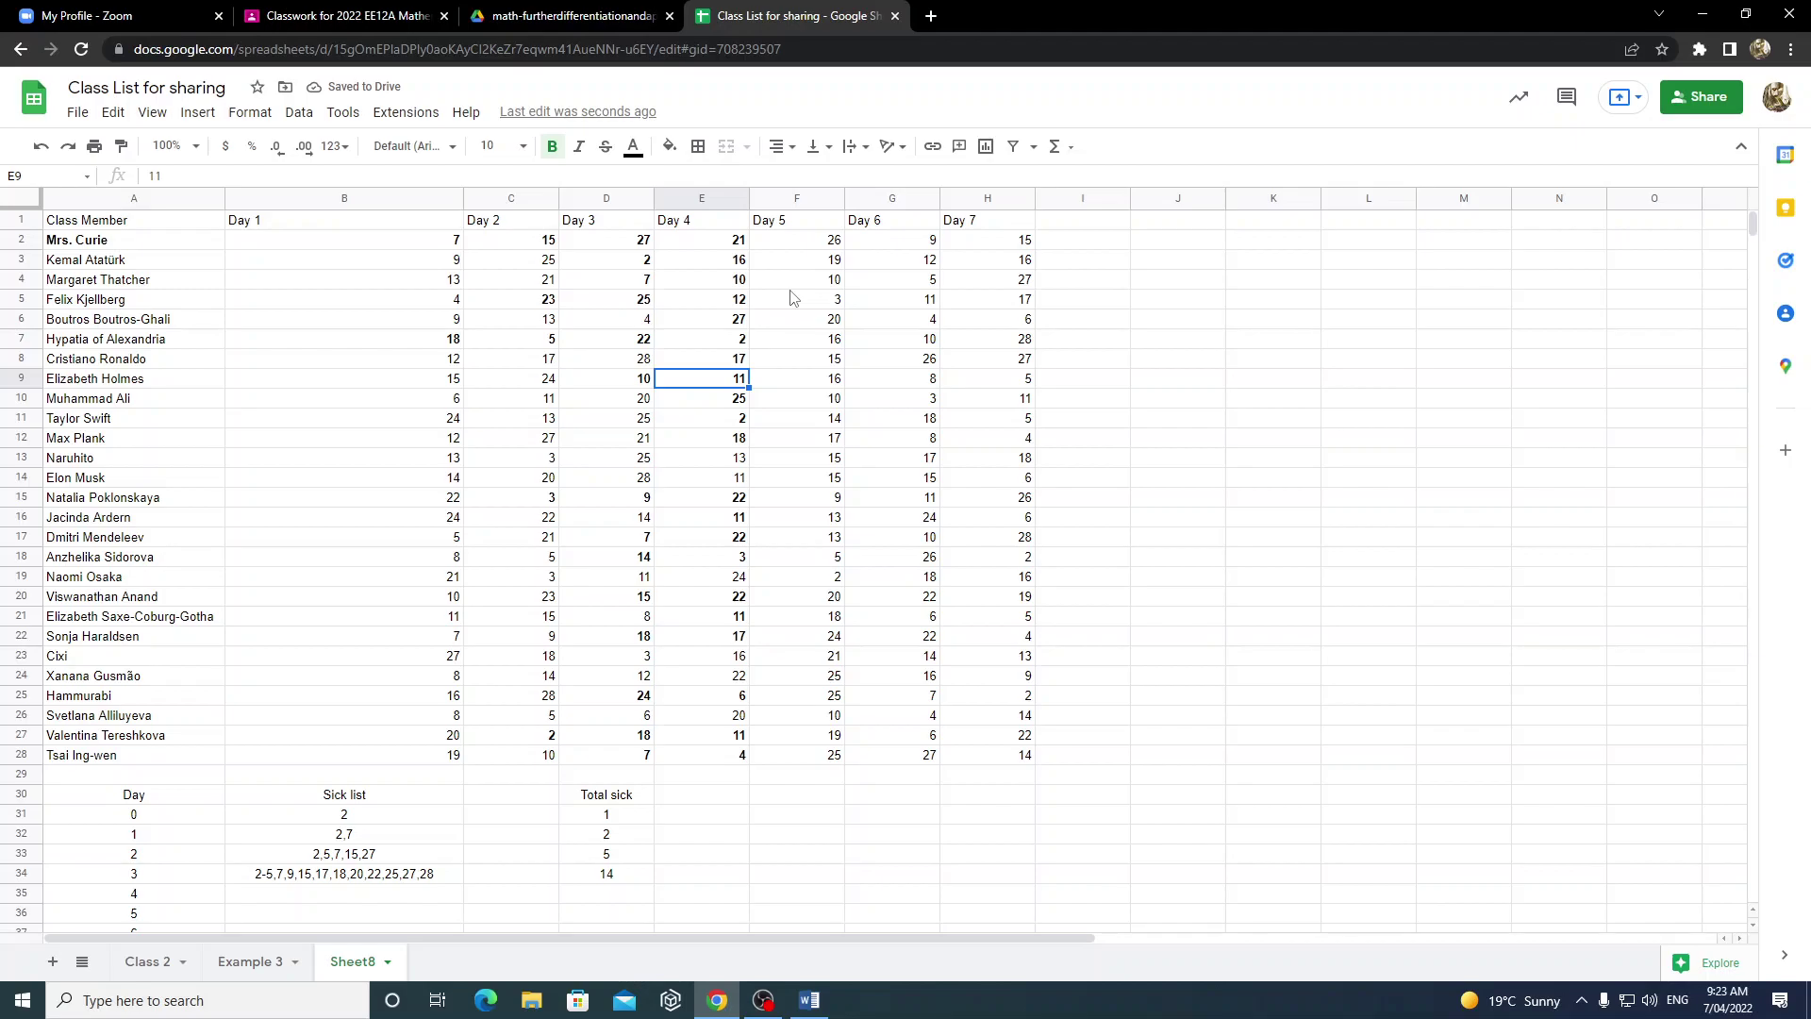
pyautogui.press('Down')
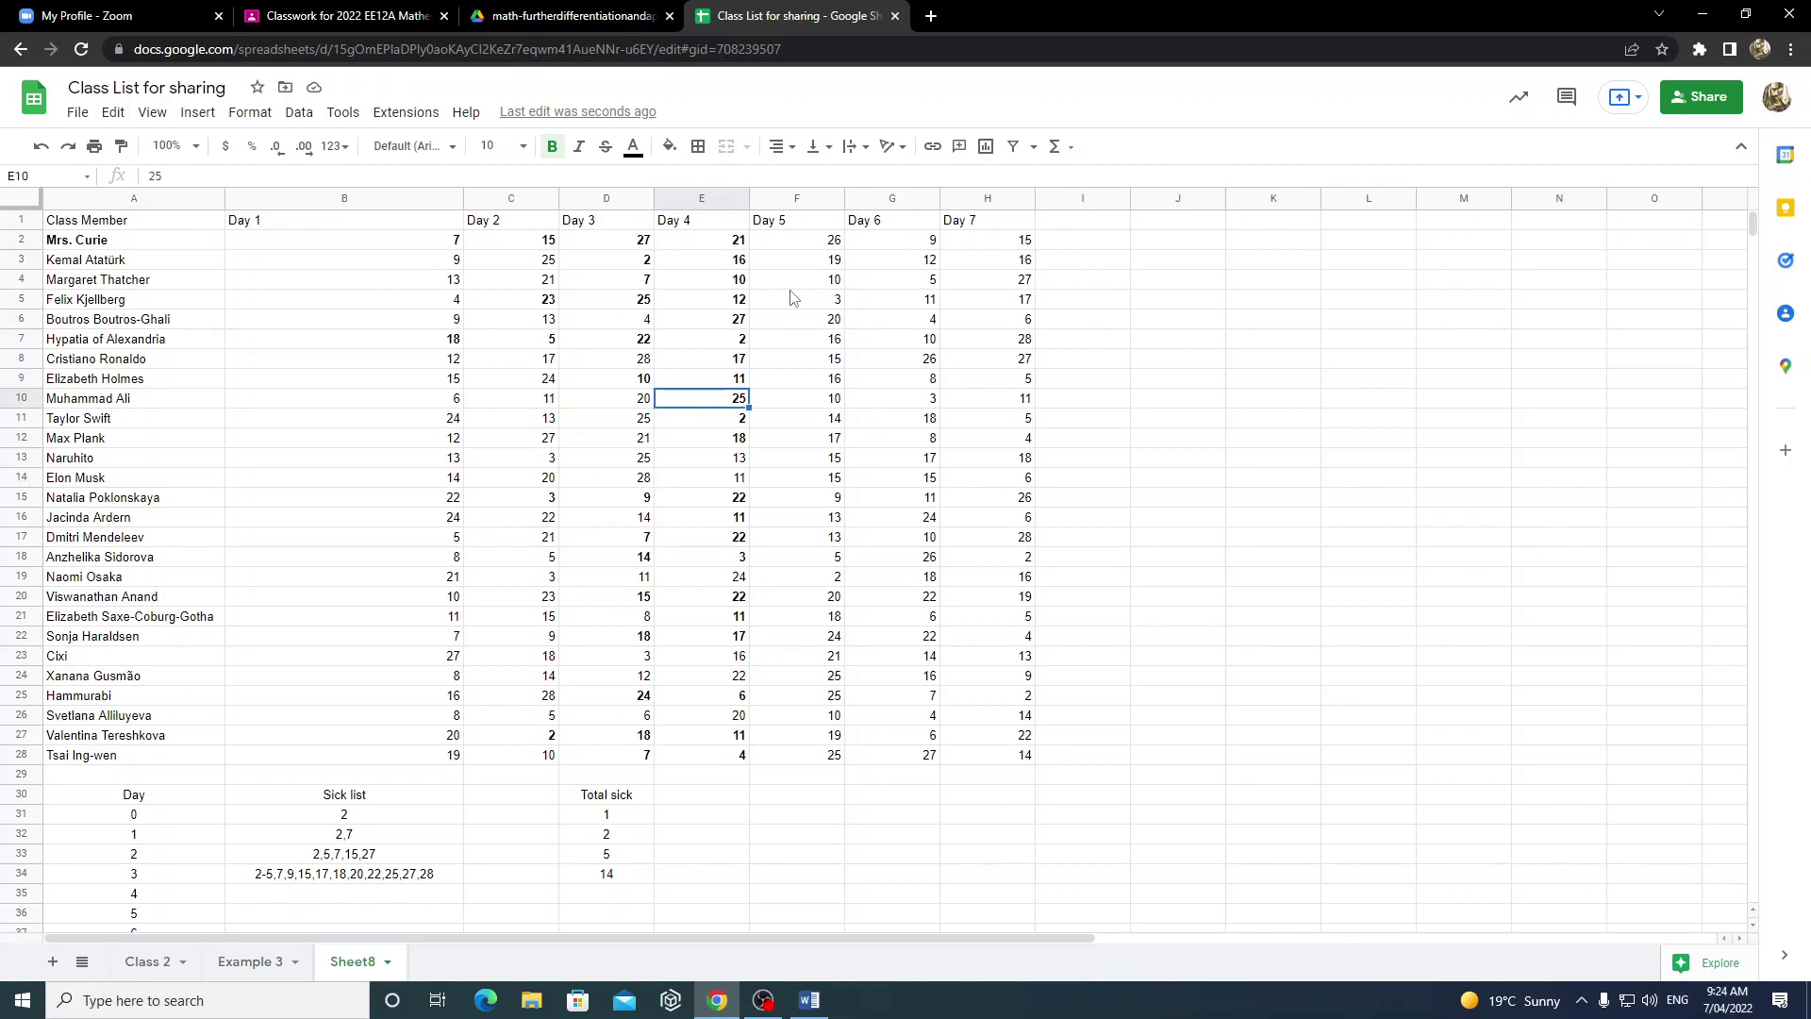
pyautogui.press('Up')
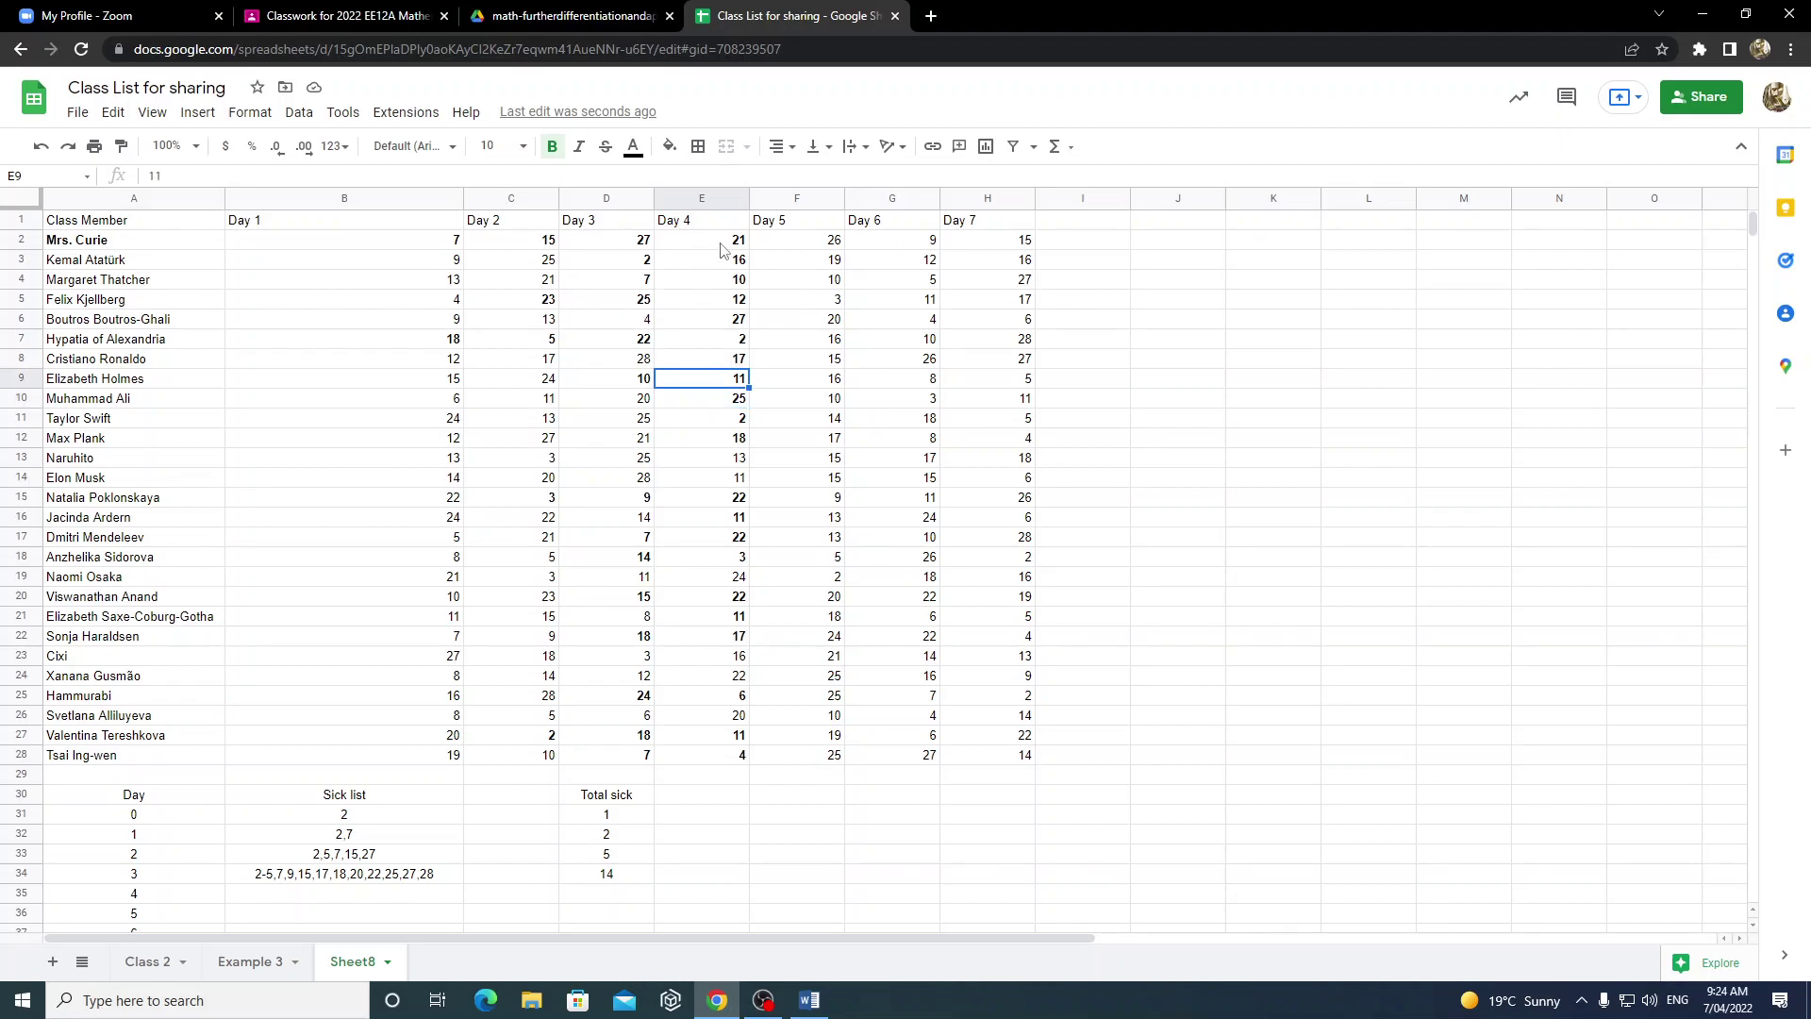
# - Toggle the bold formatting of the whole Day 4 range E2:E28
pyautogui.moveTo(726, 243); pyautogui.dragTo(734, 766)
pyautogui.hotkey('ctrl', 'b')
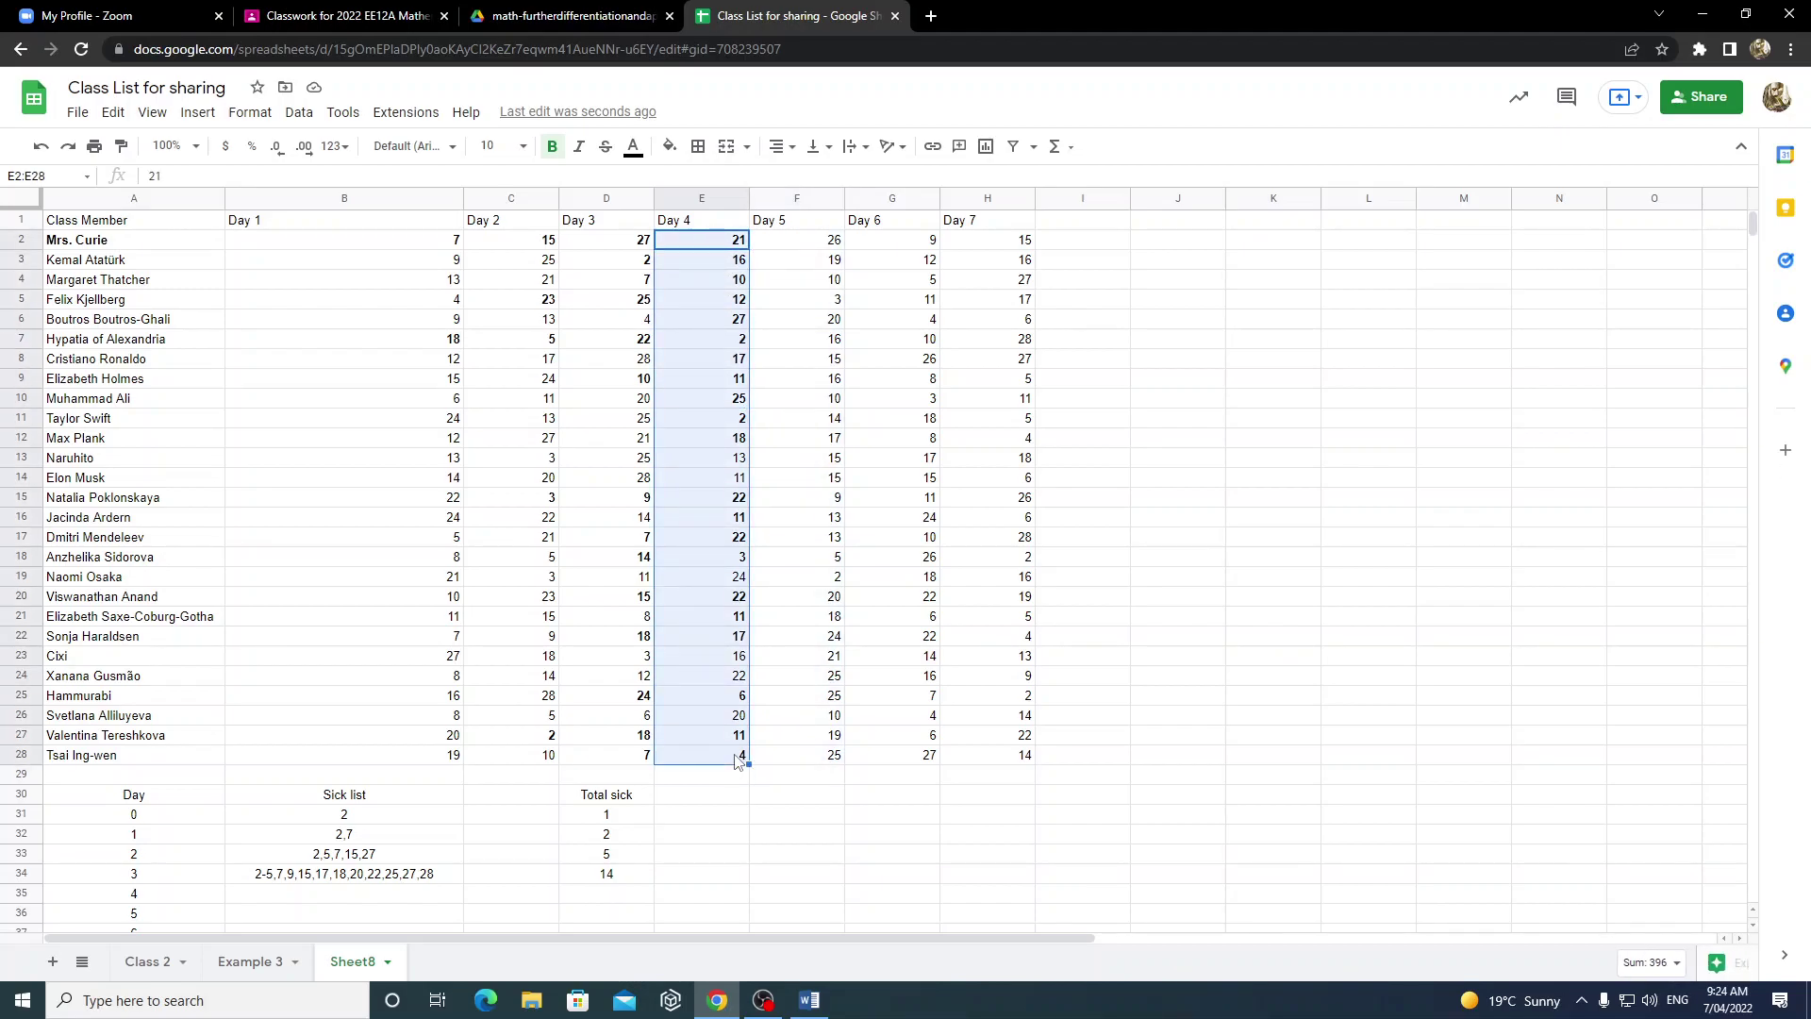
# - Bold the Day 4 contacts in cells E2 and E3
pyautogui.press('Up')
pyautogui.press('Down')
pyautogui.hotkey('ctrl', 'b')
pyautogui.press('Down')
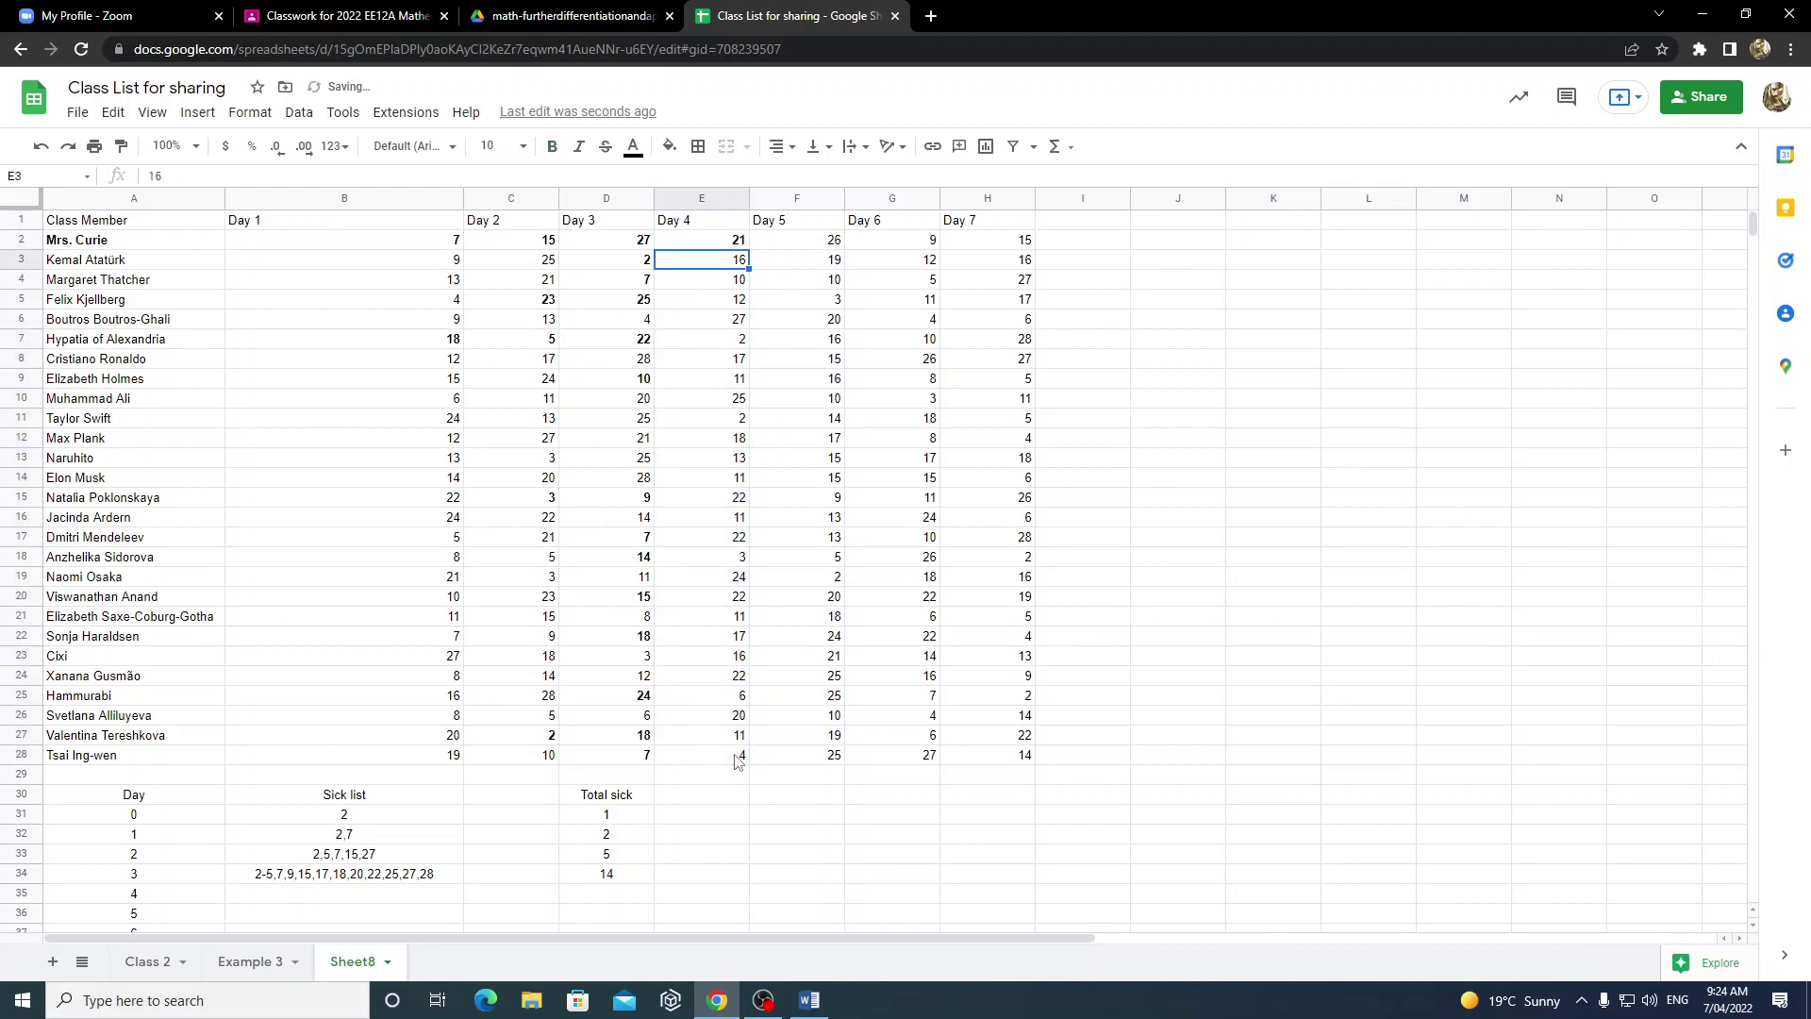
pyautogui.hotkey('ctrl', 'b')
# - Bold the Day 4 contacts in cells E4, E5 and E7
pyautogui.press('Down')
pyautogui.press('Down')
pyautogui.press('Up')
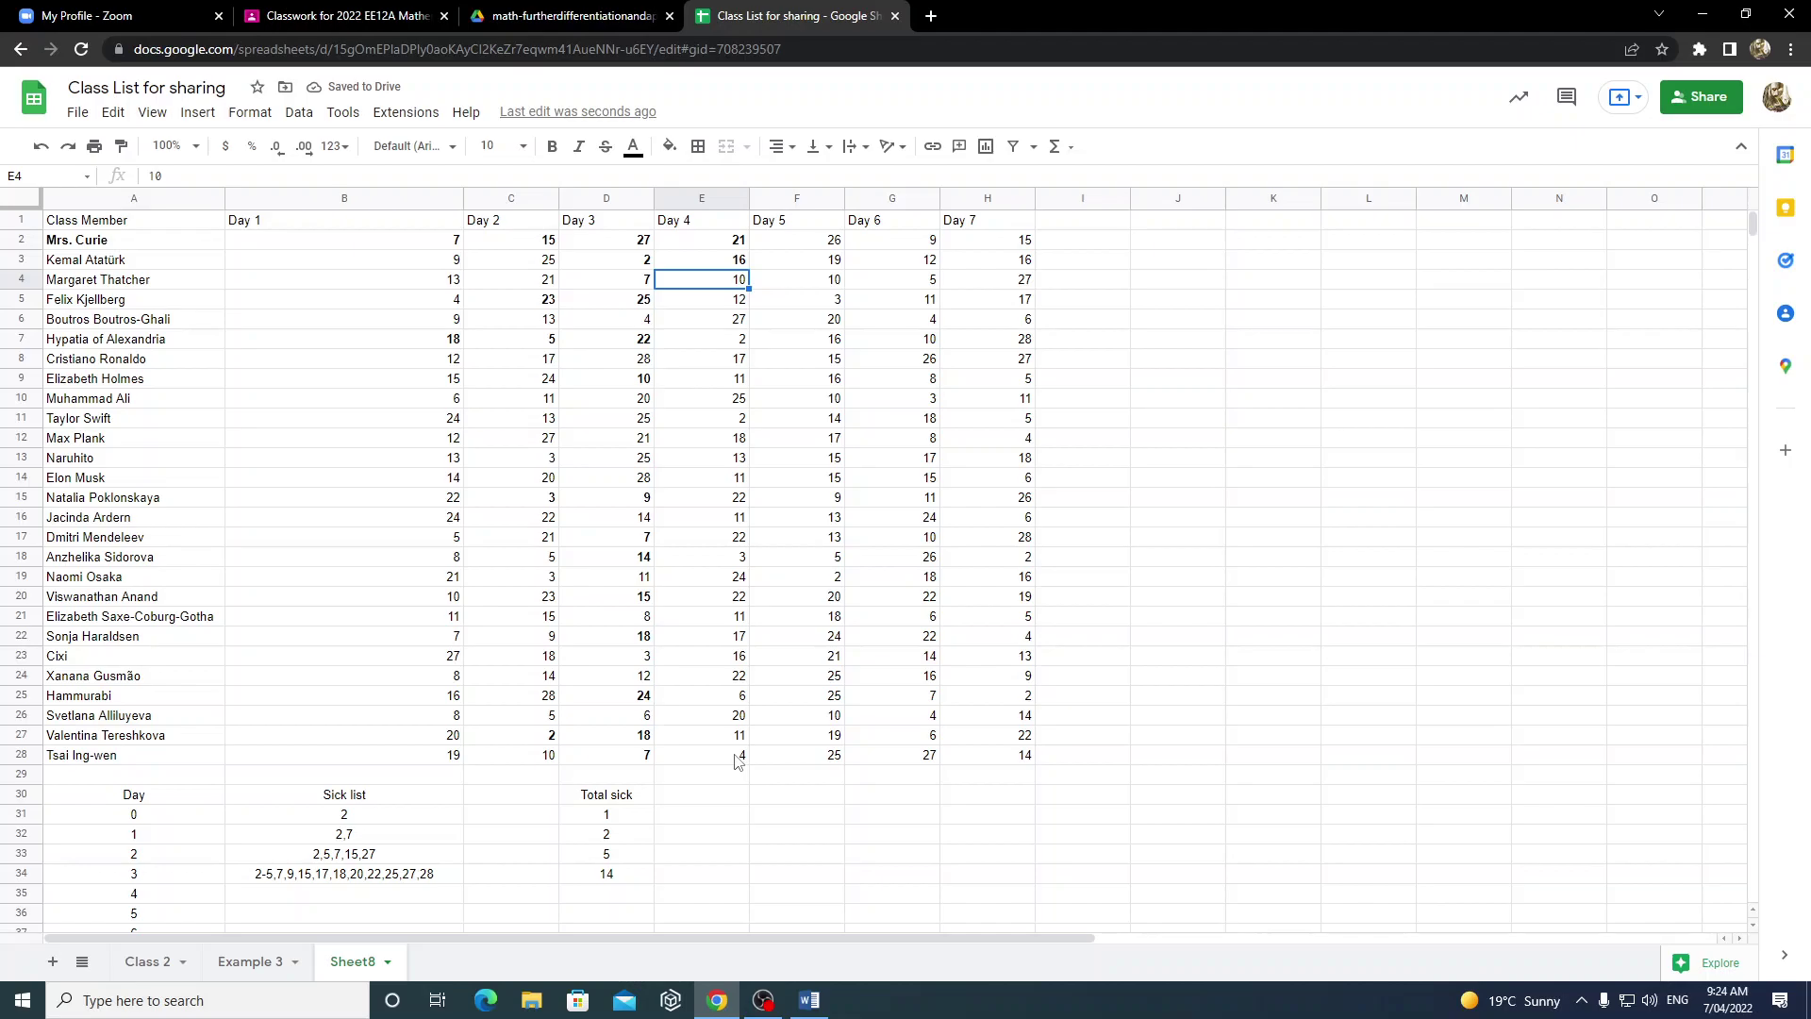
pyautogui.hotkey('ctrl', 'b')
pyautogui.press('Down')
pyautogui.hotkey('ctrl', 'b')
pyautogui.press('Down')
pyautogui.press('Down')
pyautogui.hotkey('ctrl', 'b')
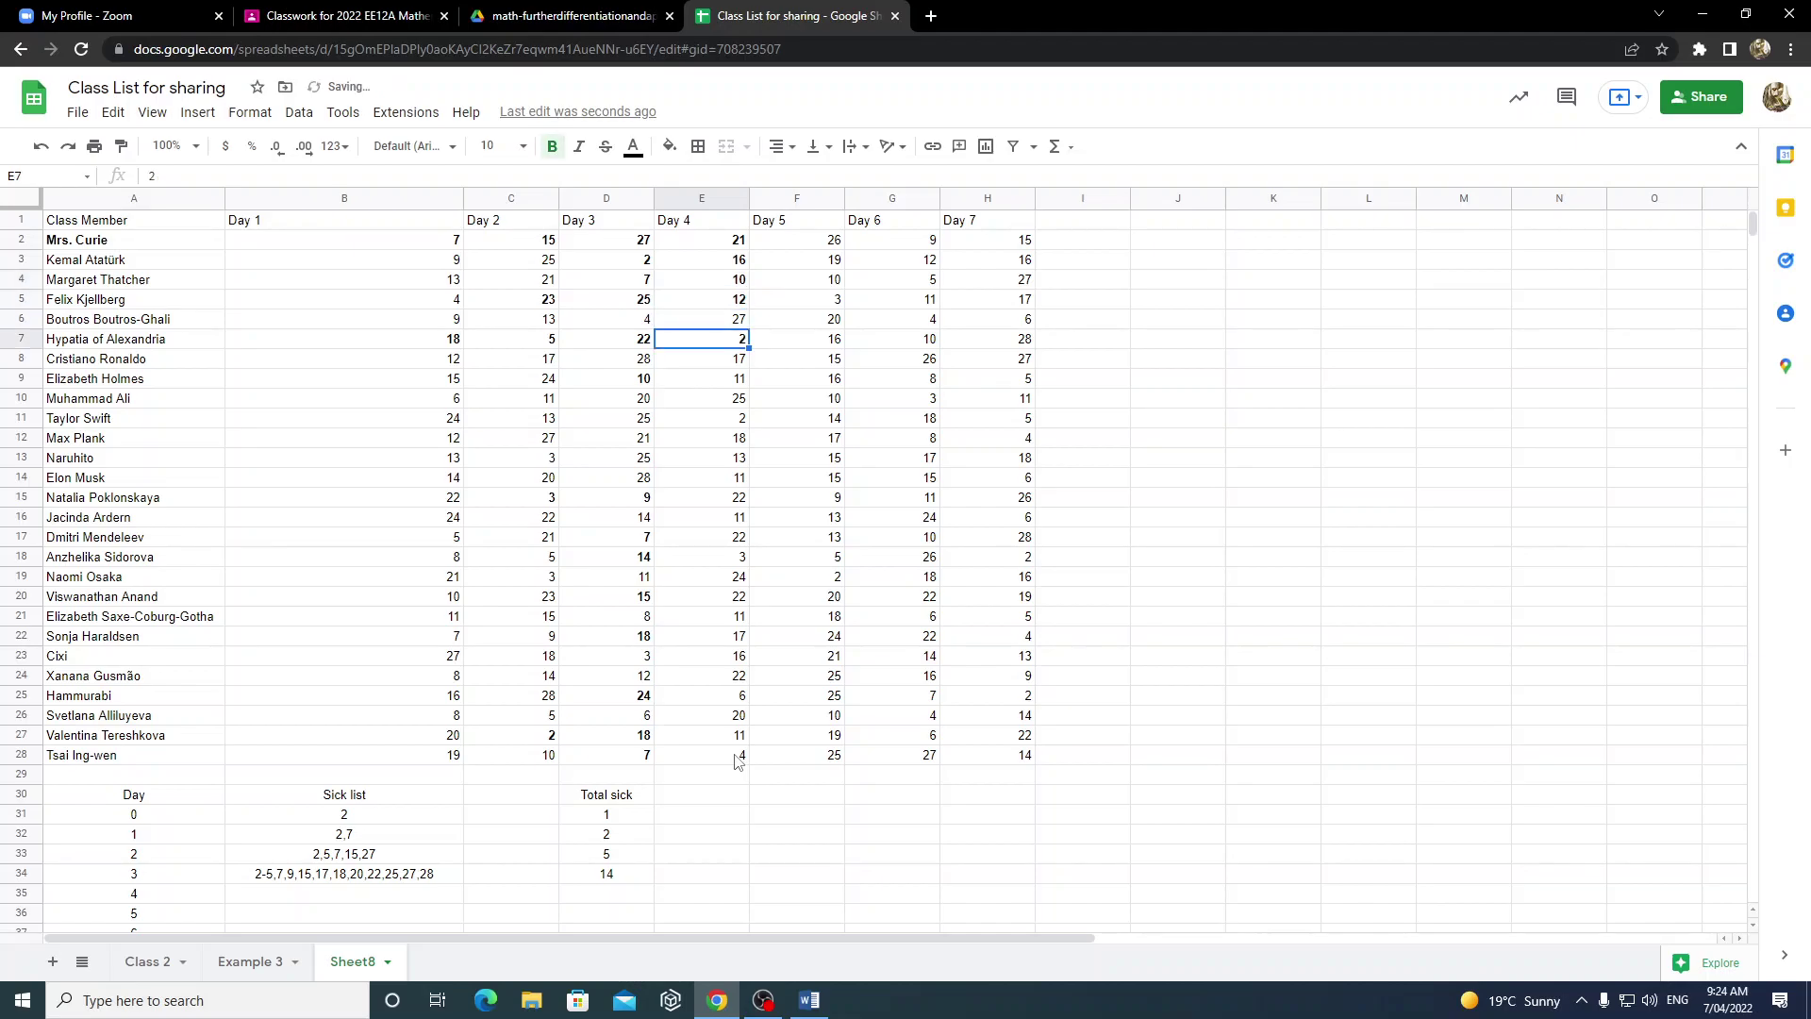
# - Bold the Day 4 contacts in cells E15 and E17
pyautogui.press('Down')
pyautogui.press('Down')
pyautogui.press('Down')
pyautogui.press('Down')
pyautogui.press('Down')
pyautogui.press('Down')
pyautogui.press('Down')
pyautogui.press('Down')
pyautogui.hotkey('ctrl', 'b')
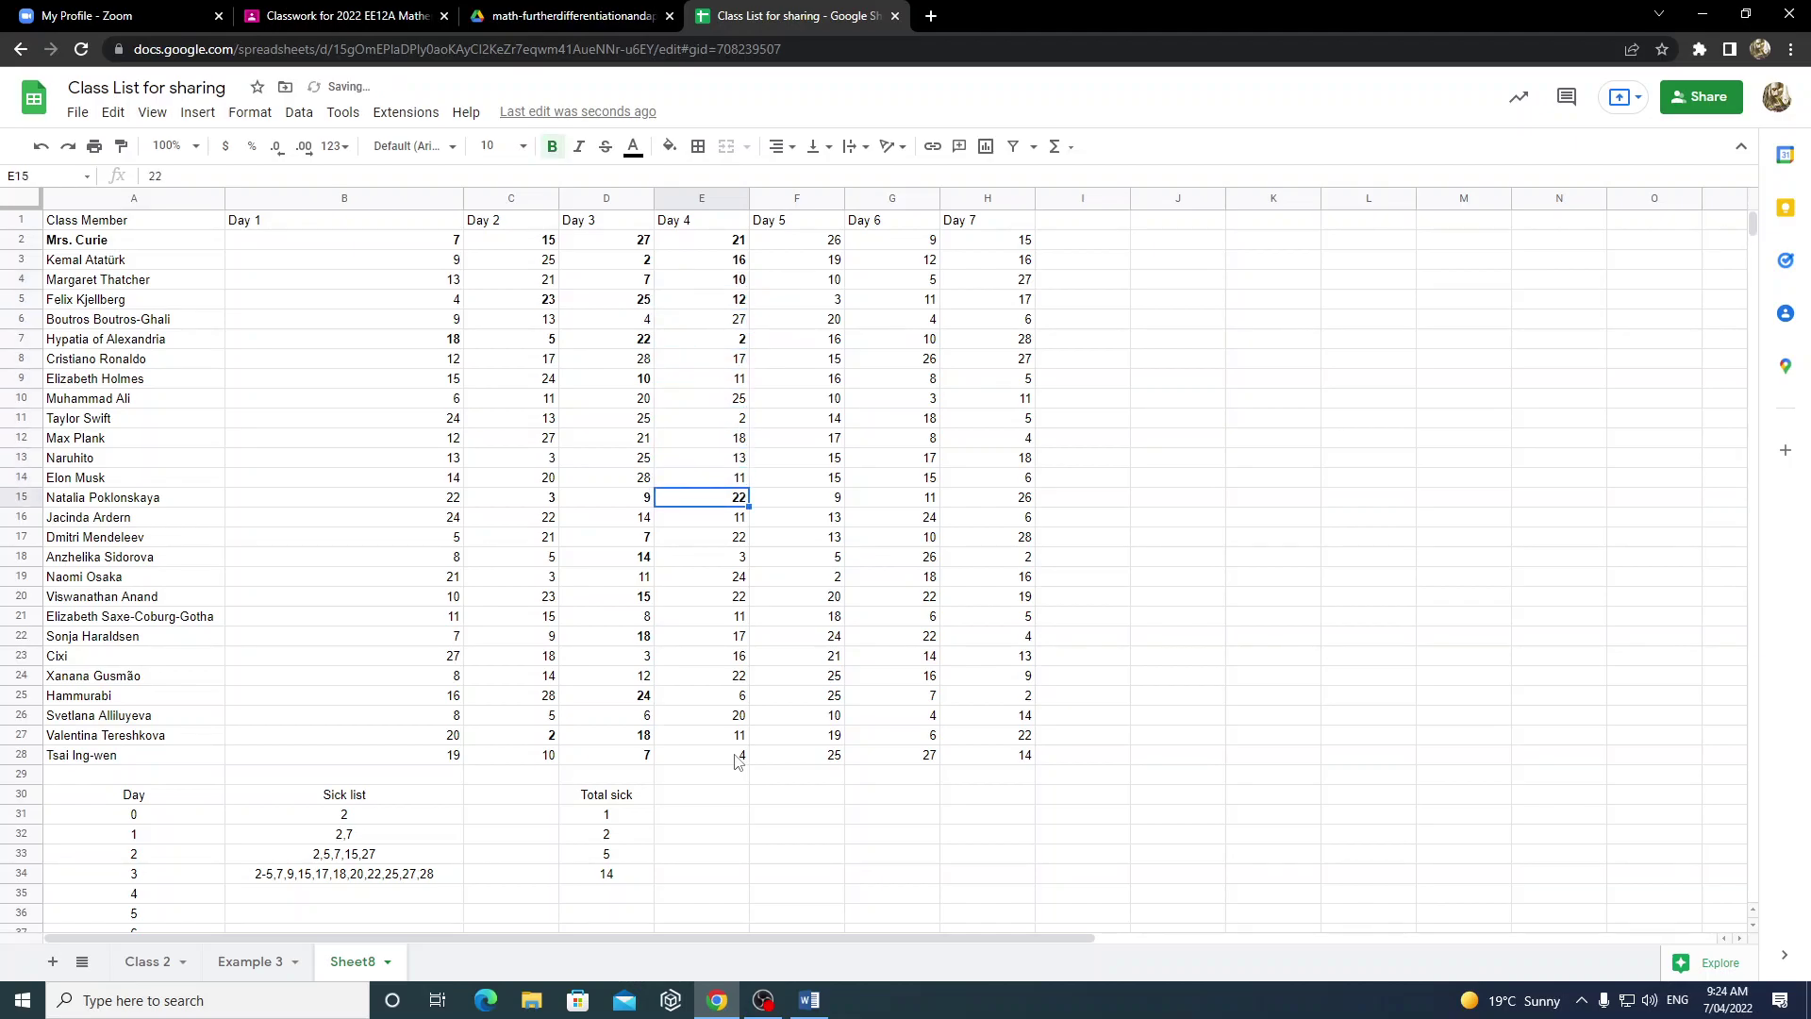
pyautogui.press('Down')
pyautogui.press('Down')
pyautogui.press('Down')
pyautogui.press('Up')
pyautogui.hotkey('ctrl', 'b')
# - Bold the Day 4 contacts in cells E18, E20 and E22
pyautogui.press('Down')
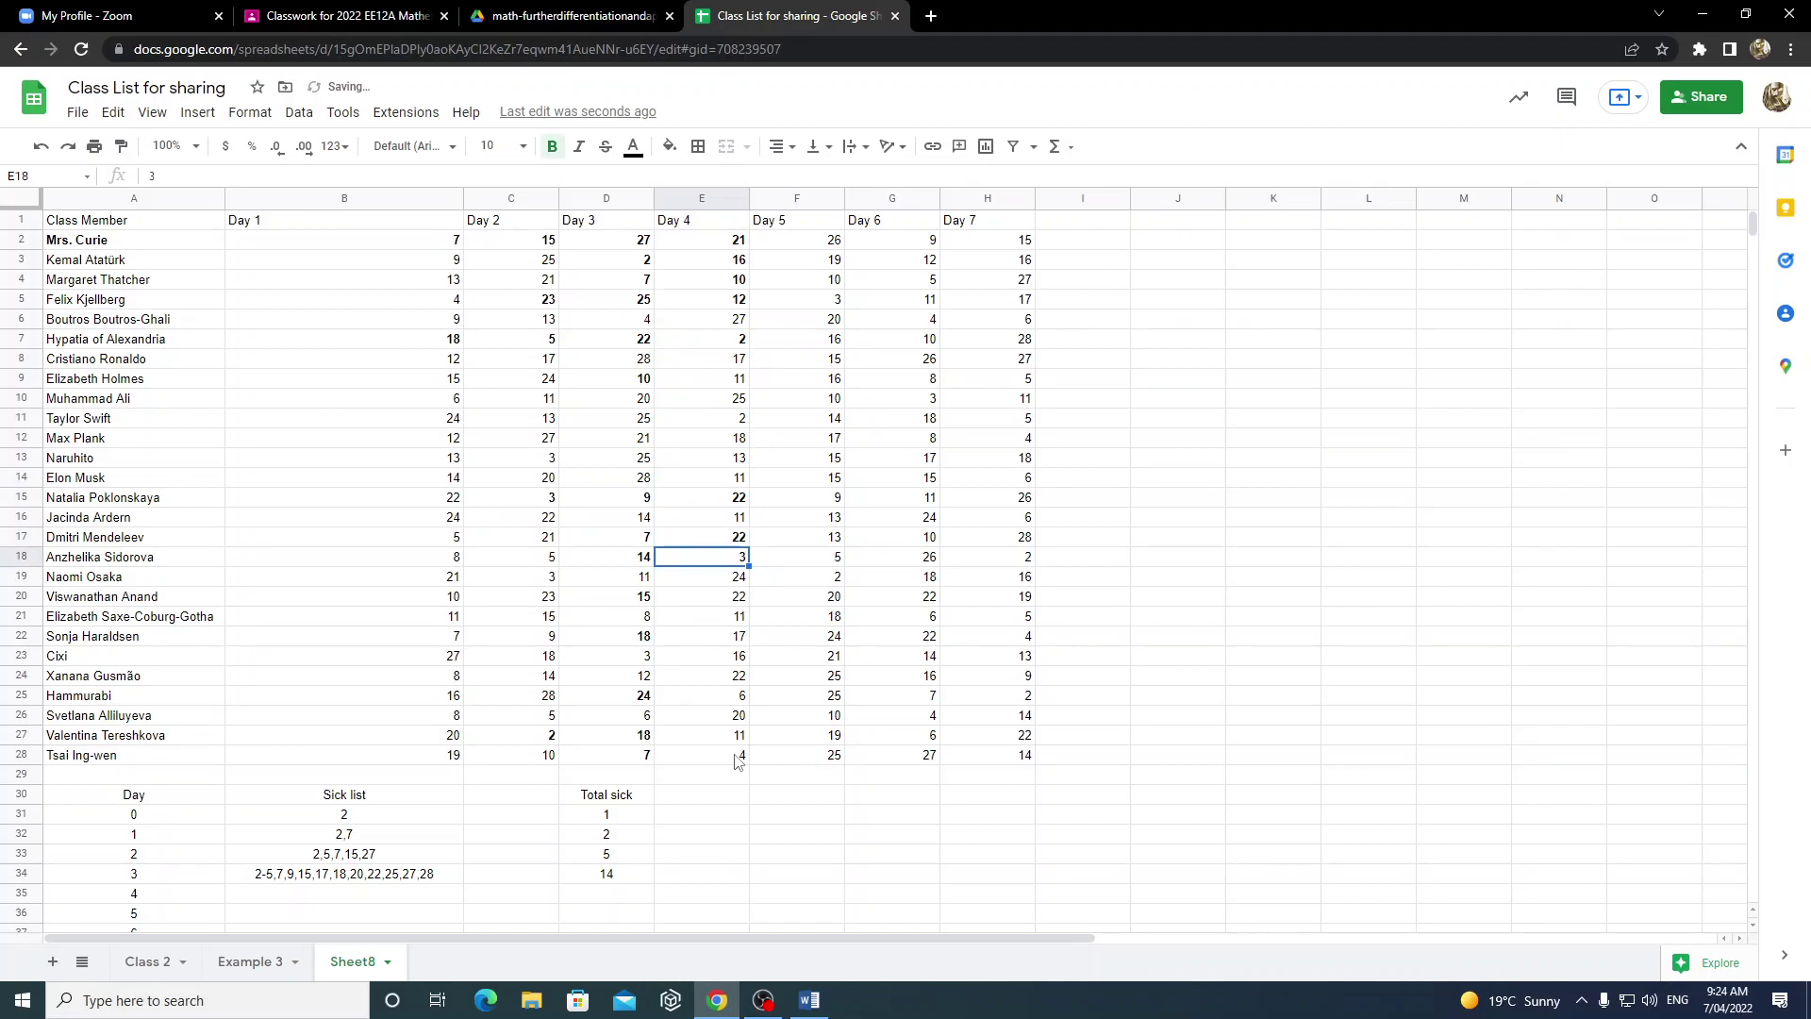
pyautogui.press('Down')
pyautogui.press('Down')
pyautogui.hotkey('ctrl', 'b')
pyautogui.press('Down')
pyautogui.press('Down')
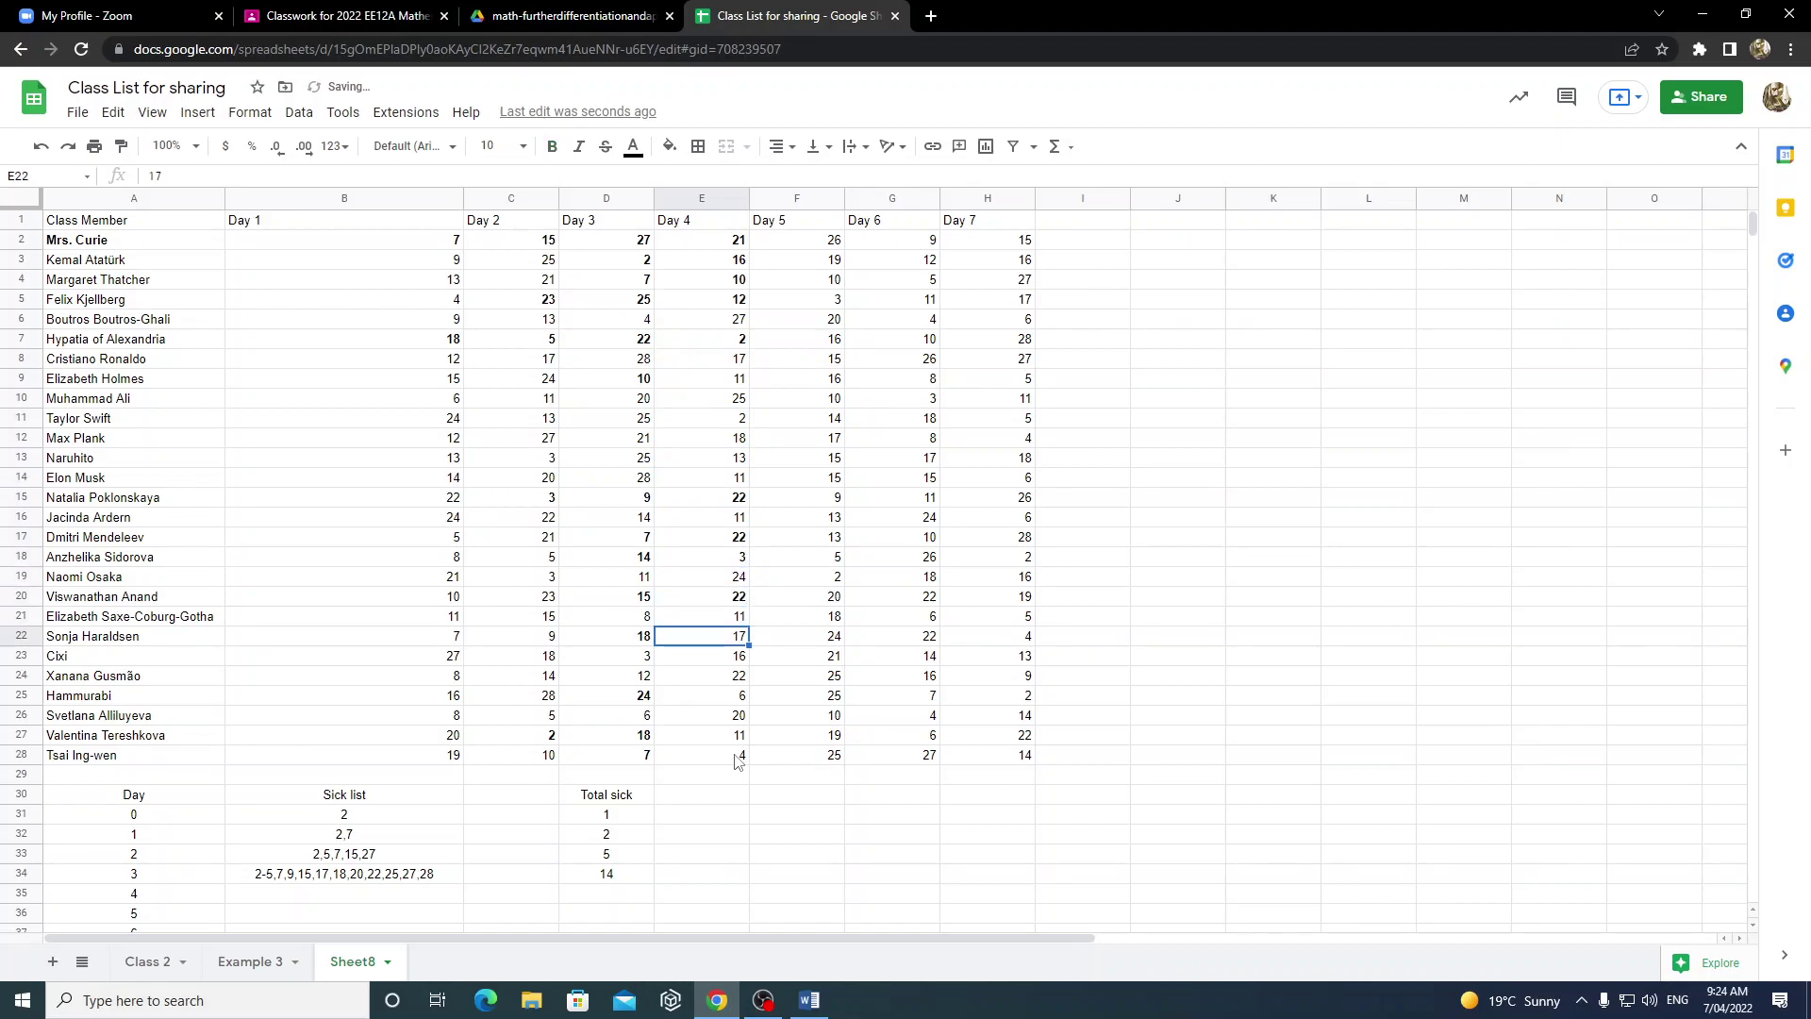
pyautogui.hotkey('ctrl', 'b')
# - Bold the Day 4 contacts in cells E25, E27 and E28
pyautogui.press('Down')
pyautogui.press('Down')
pyautogui.press('Down')
pyautogui.hotkey('ctrl', 'b')
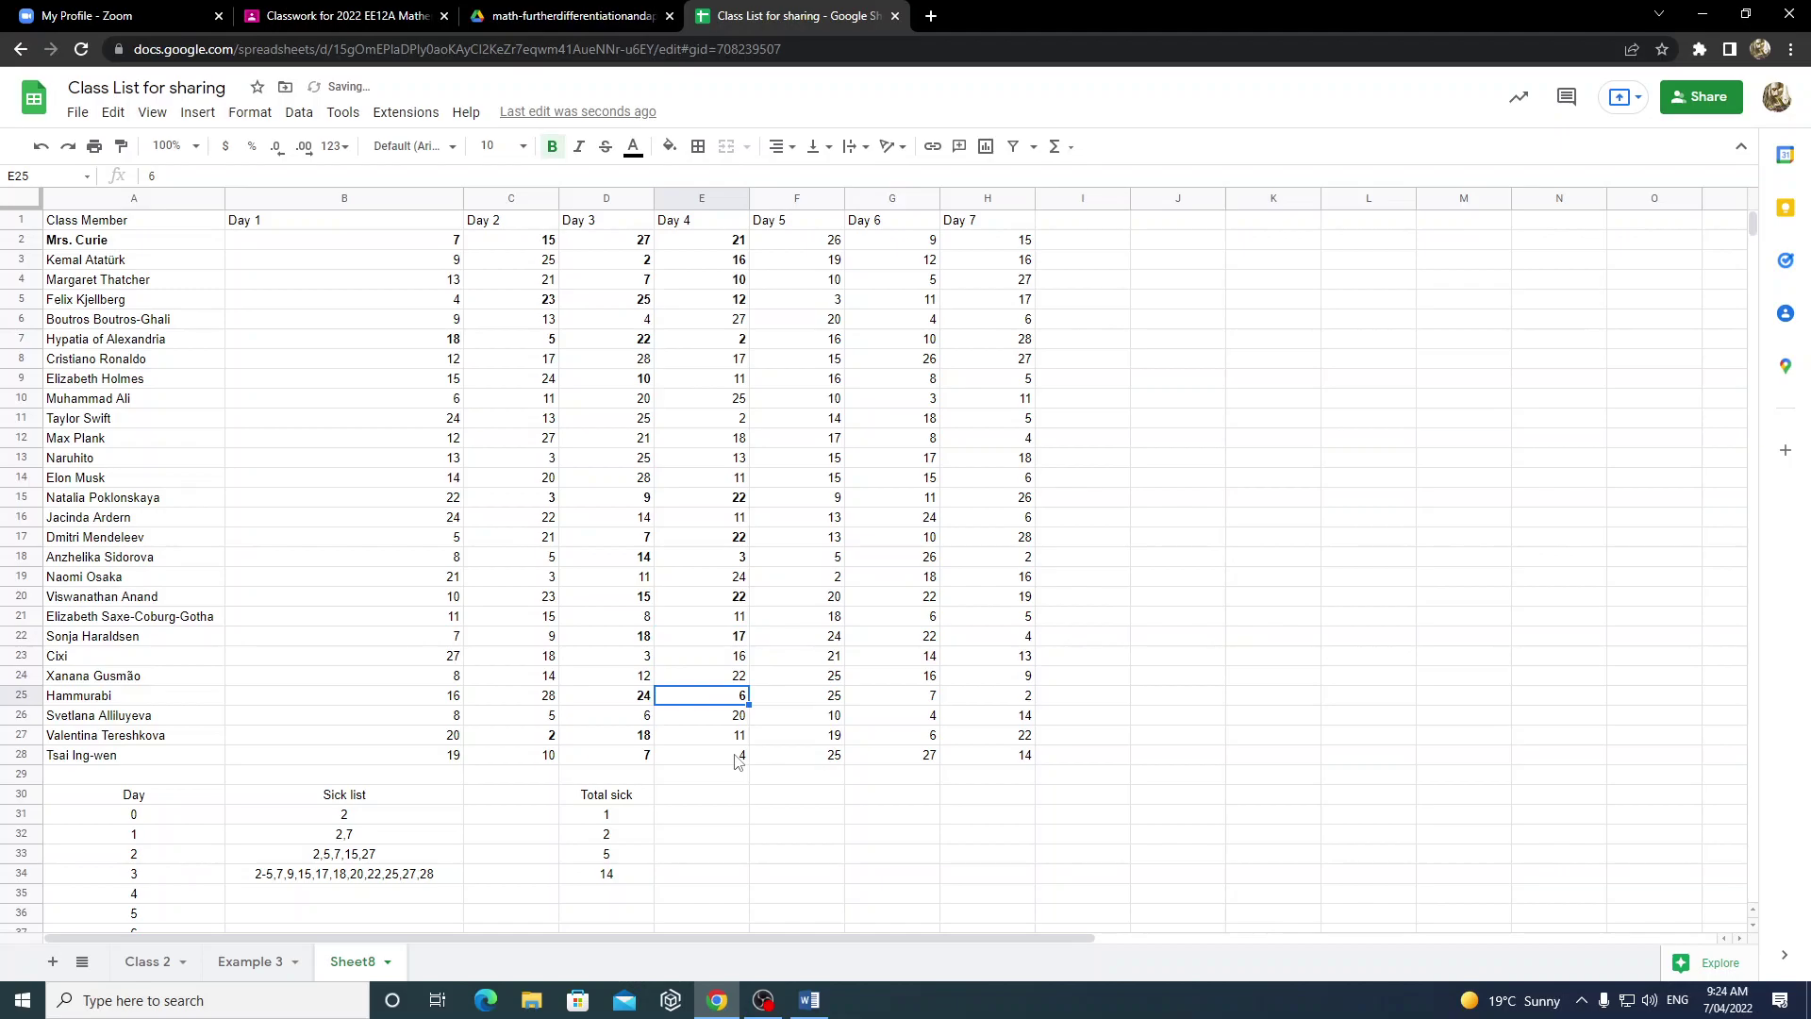
pyautogui.press('Down')
pyautogui.press('Down')
pyautogui.hotkey('ctrl', 'b')
pyautogui.press('Down')
pyautogui.hotkey('ctrl', 'b')
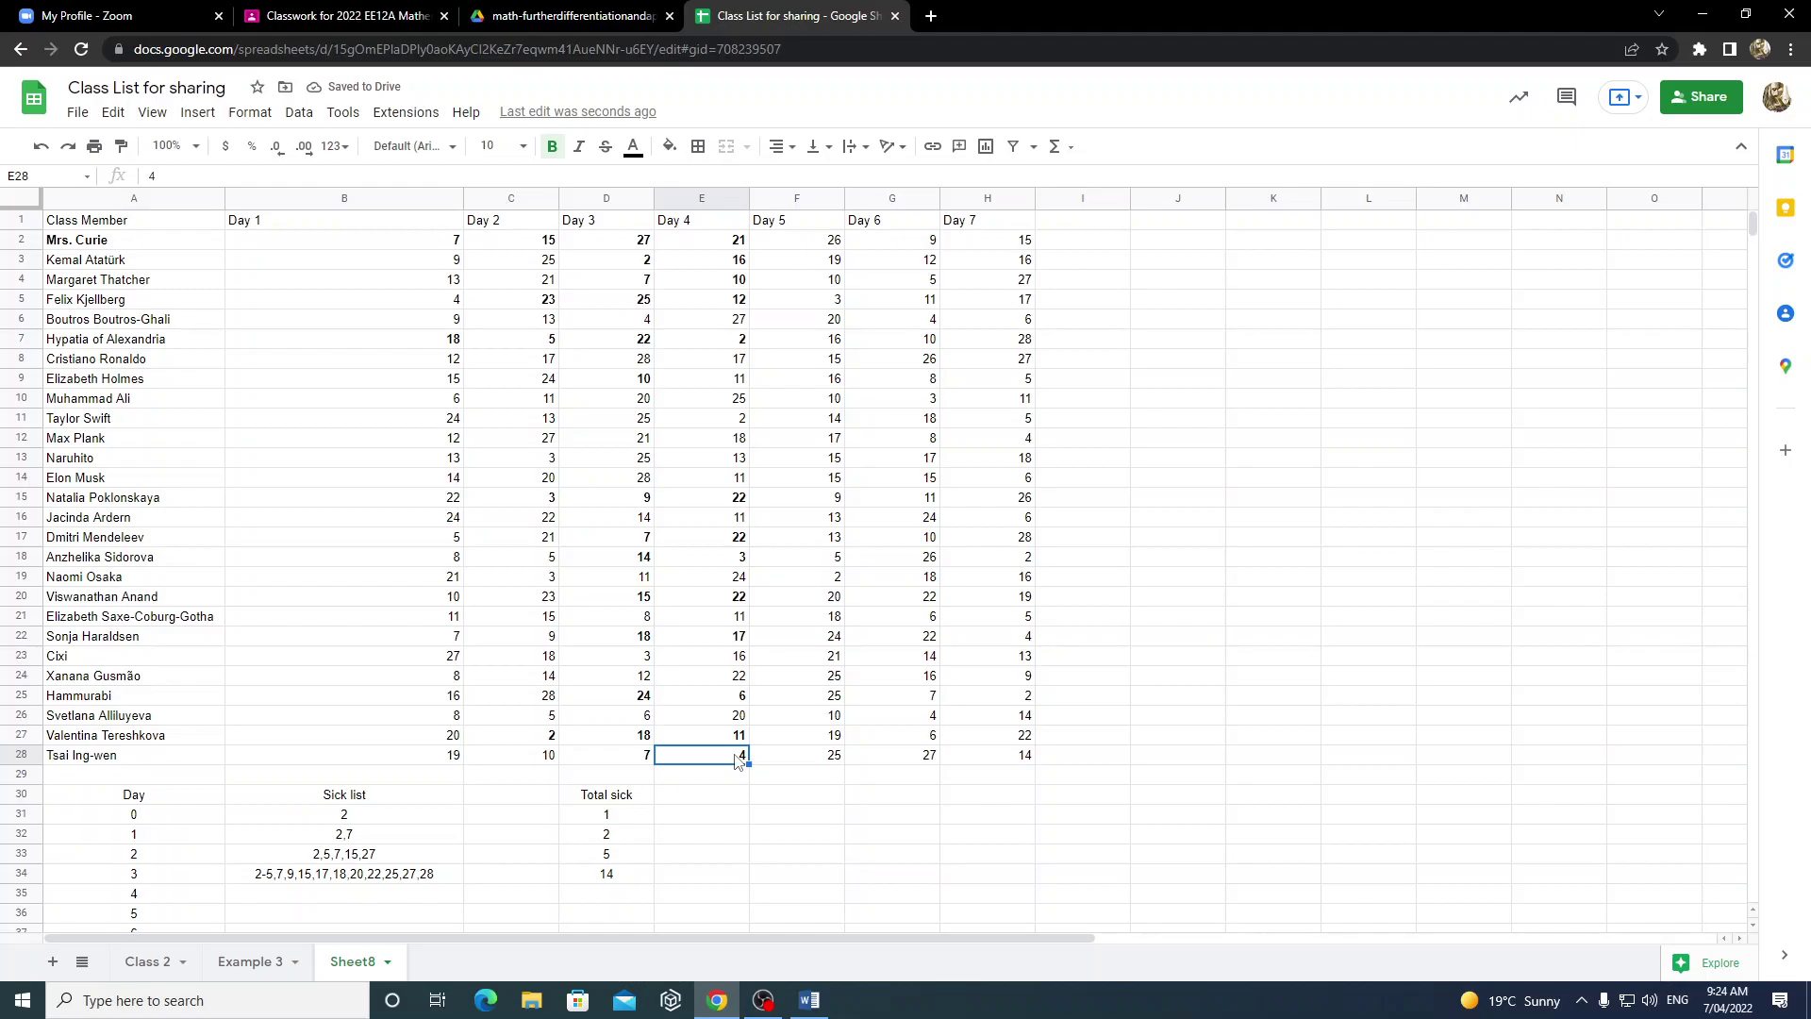
# - Review the bolded Day 4 contacts from E28 back up to the first class member's row
pyautogui.press('Up')
pyautogui.press('Up')
pyautogui.press('Up')
pyautogui.press('Up')
pyautogui.press('Up')
pyautogui.press('Up')
pyautogui.press('Up')
pyautogui.press('Up')
pyautogui.press('Up')
pyautogui.press('Up')
pyautogui.press('Up')
pyautogui.press('Up')
pyautogui.press('Up')
pyautogui.press('Up')
pyautogui.press('Up')
pyautogui.press('Up')
pyautogui.press('Up')
pyautogui.press('Up')
pyautogui.press('Up')
pyautogui.press('Up')
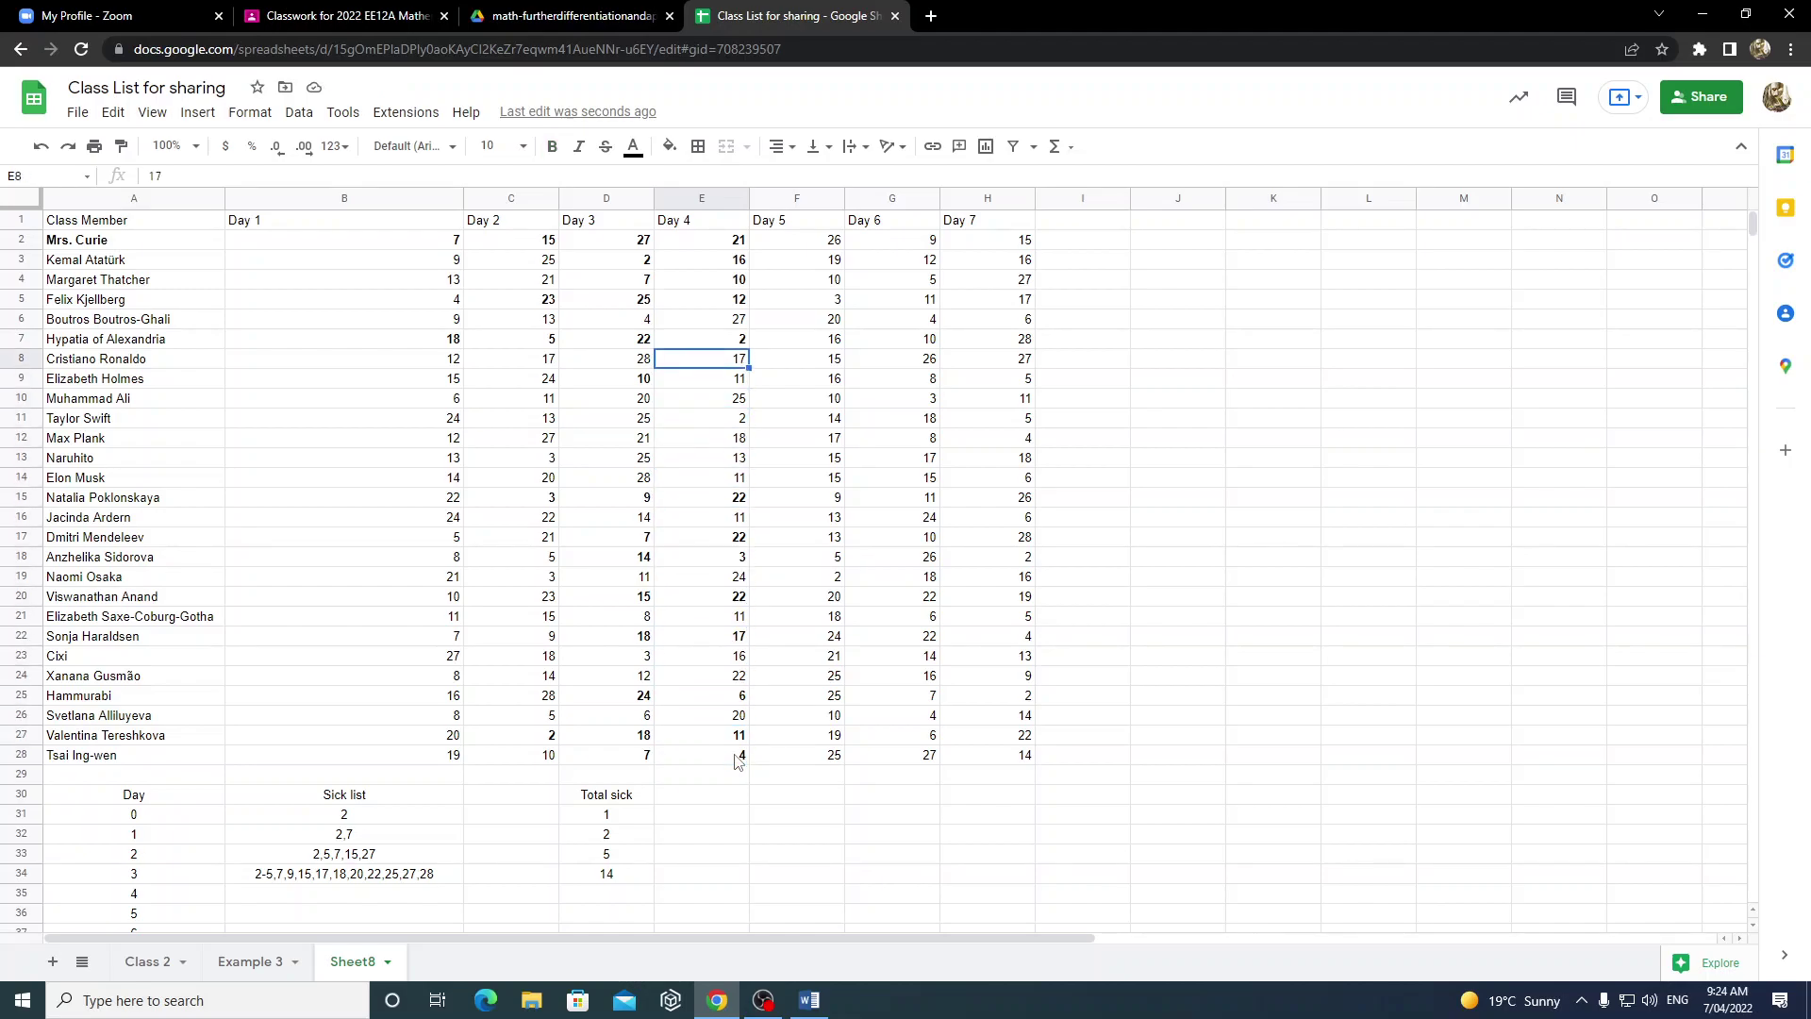
pyautogui.press('Up')
pyautogui.press('Down')
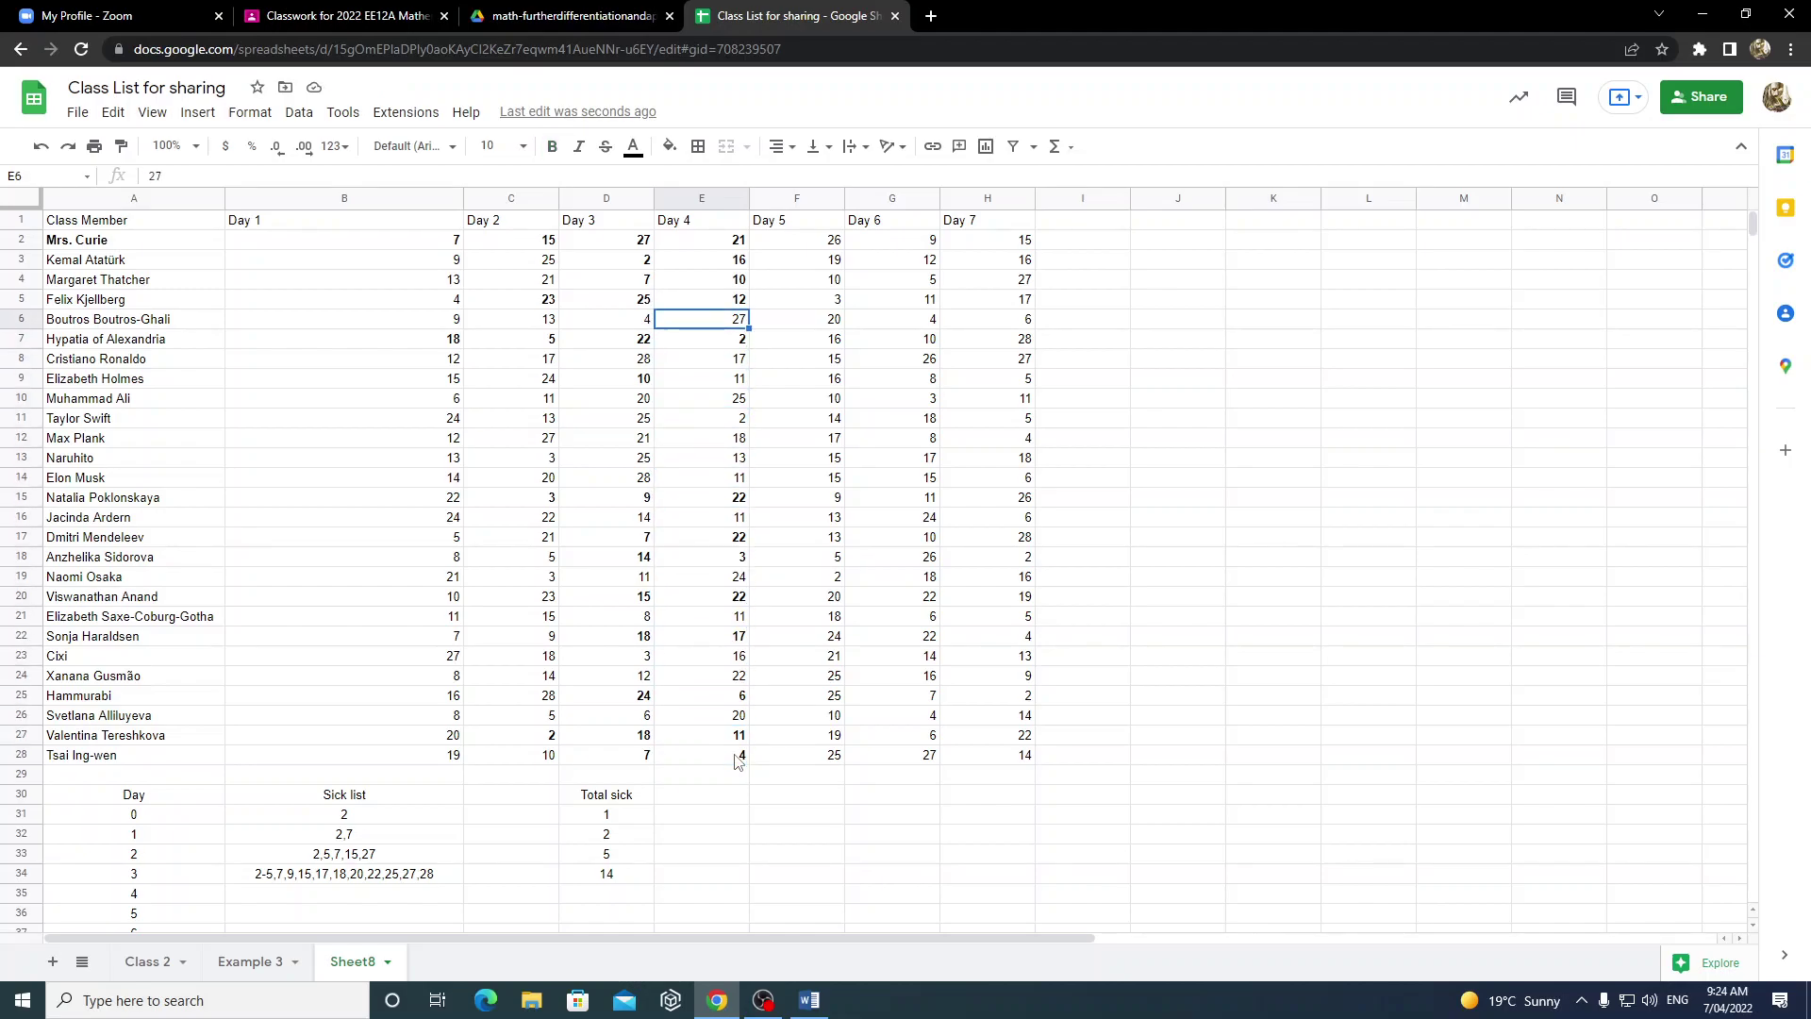
pyautogui.press('Up')
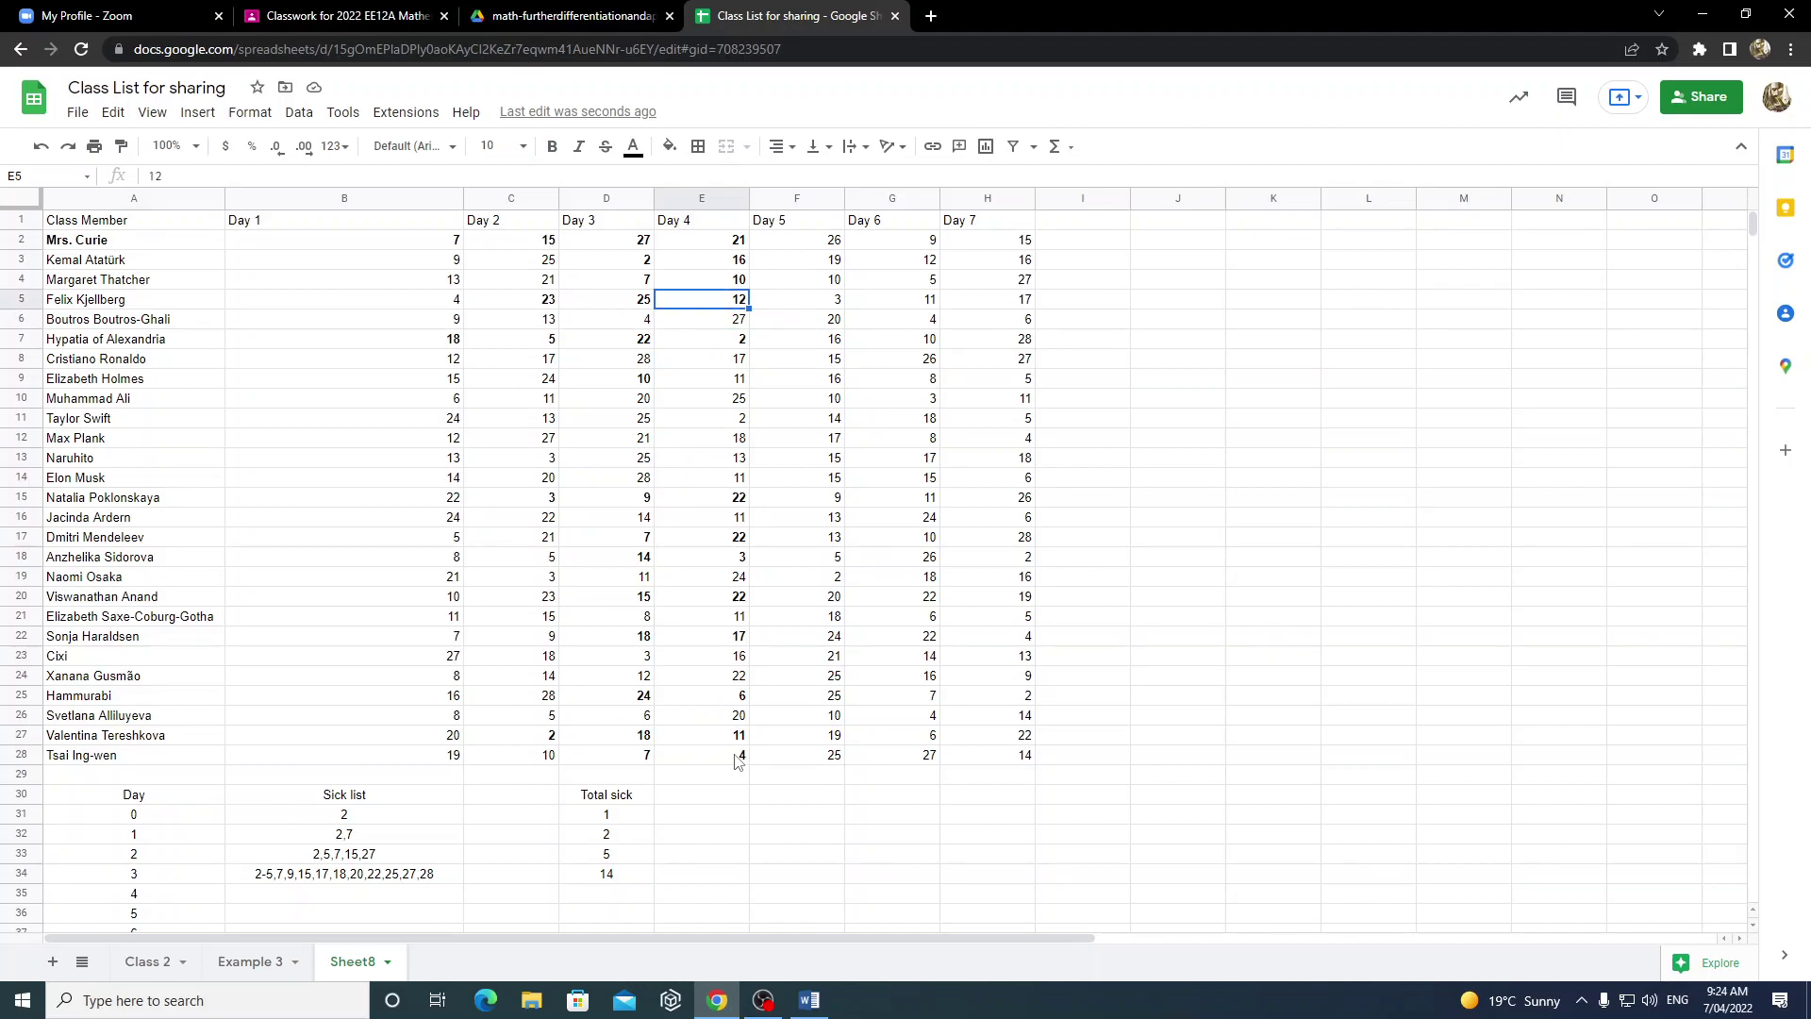
pyautogui.press('Up')
pyautogui.press('Up')
pyautogui.press('Up')
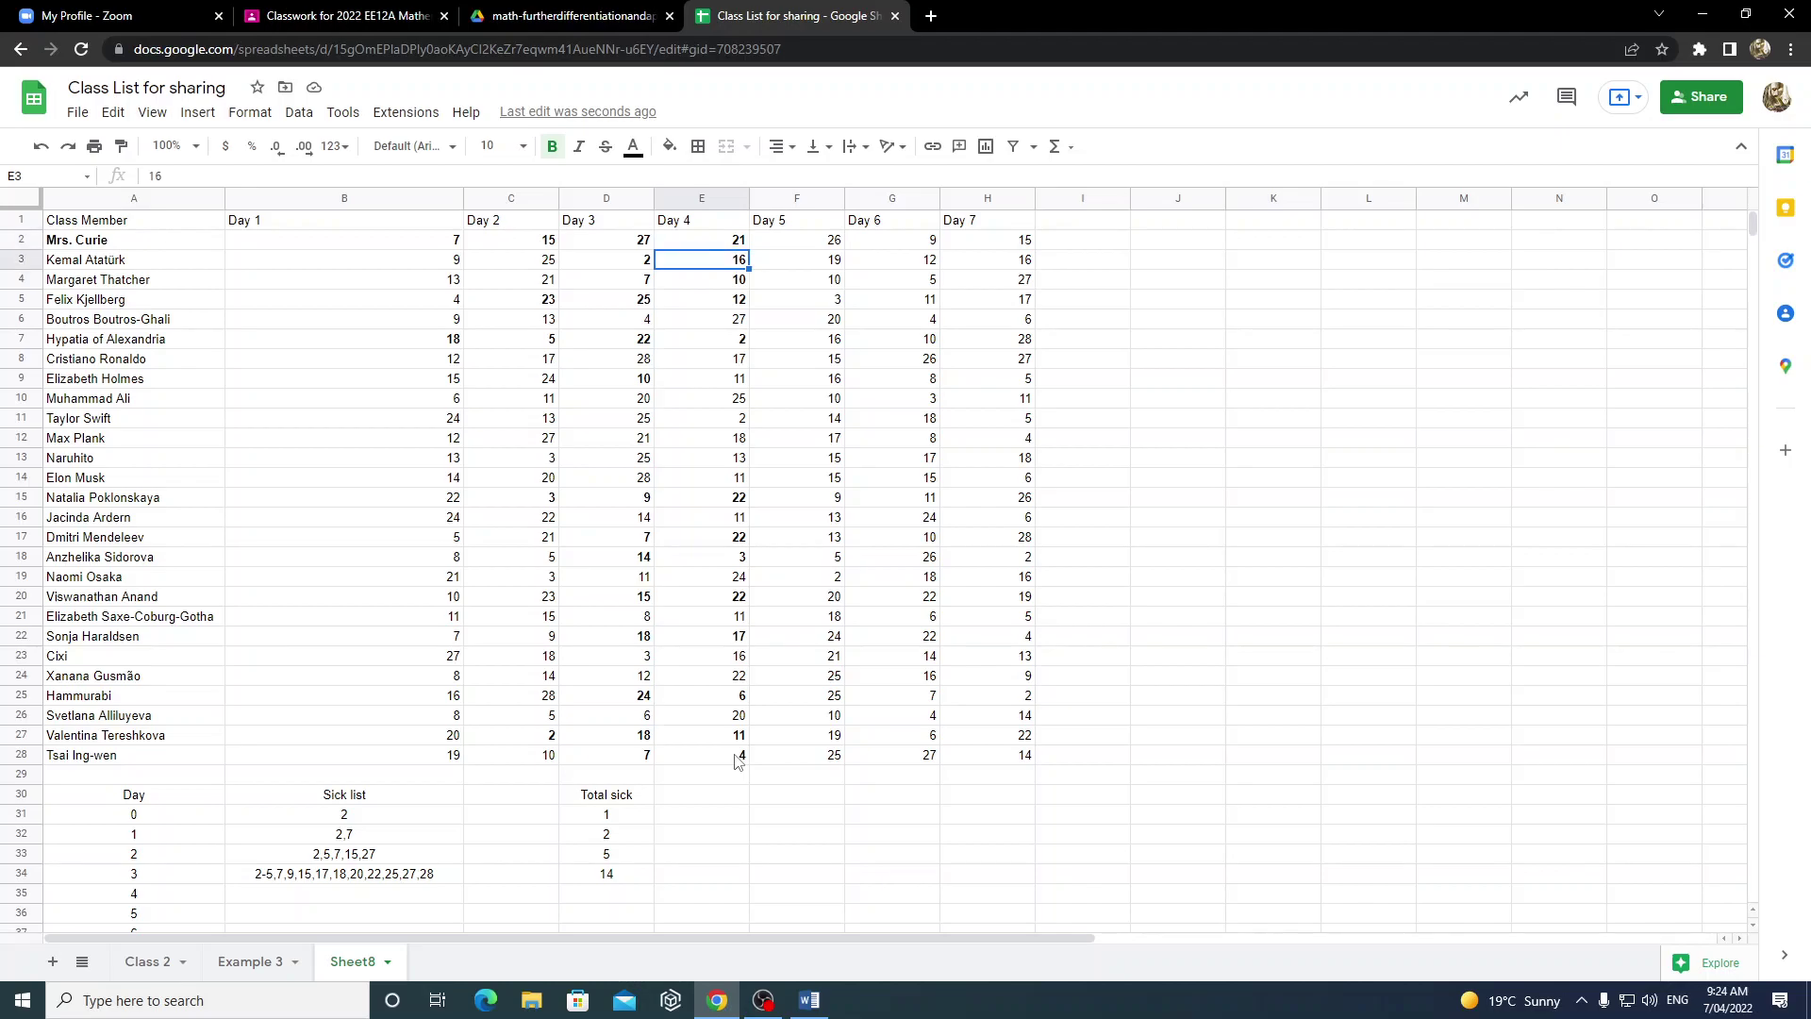
# - Trace the Day 4 contacts down from E3 and back, checking which class rows they point to
pyautogui.press('Down')
pyautogui.press('Down')
pyautogui.press('Down')
pyautogui.press('Down')
pyautogui.press('Down')
pyautogui.press('Down')
pyautogui.press('Down')
pyautogui.press('Down')
pyautogui.press('Down')
pyautogui.press('Down')
pyautogui.press('Down')
pyautogui.press('Down')
pyautogui.press('Down')
pyautogui.press('Down')
pyautogui.press('Down')
pyautogui.press('Down')
pyautogui.press('Down')
pyautogui.press('Down')
pyautogui.press('Up')
pyautogui.press('Up')
pyautogui.press('Up')
pyautogui.press('Up')
pyautogui.press('Up')
pyautogui.press('Up')
pyautogui.press('Up')
pyautogui.press('Up')
pyautogui.press('Up')
pyautogui.press('Up')
pyautogui.press('Up')
pyautogui.press('Up')
pyautogui.press('Up')
pyautogui.press('Up')
pyautogui.press('Up')
pyautogui.press('Up')
pyautogui.press('Up')
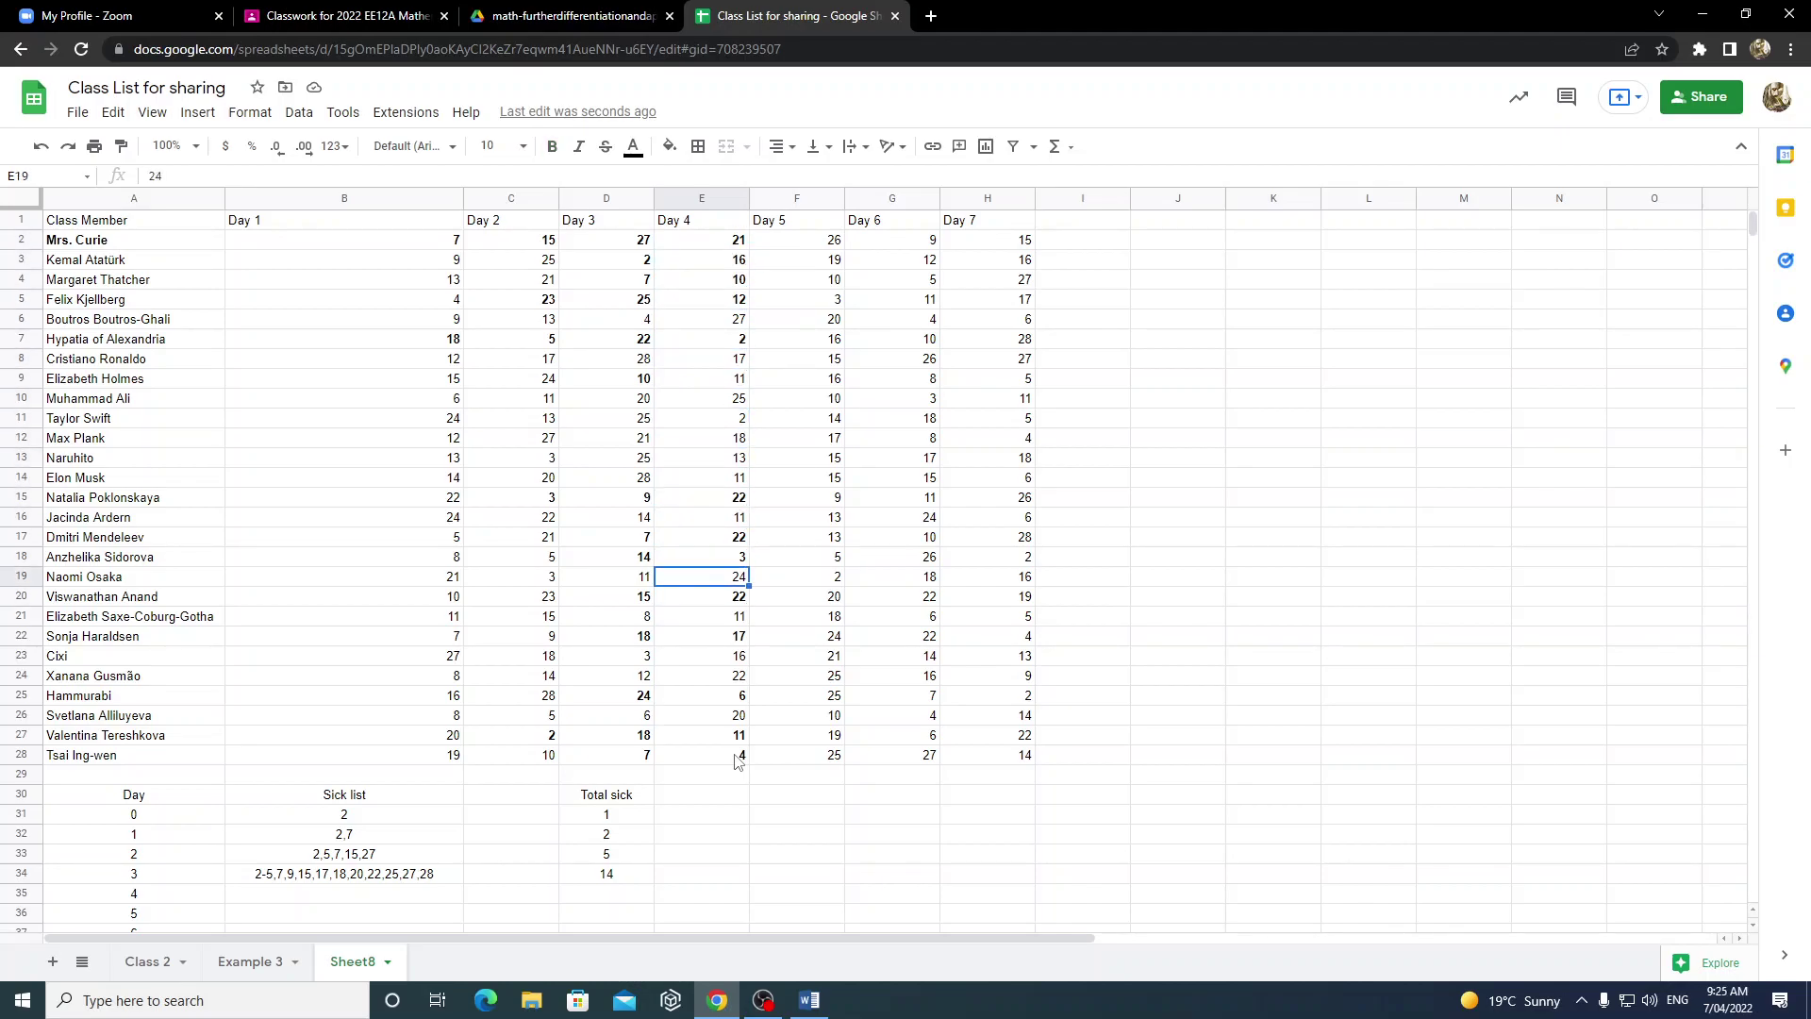
pyautogui.press('Left')
pyautogui.press('Right')
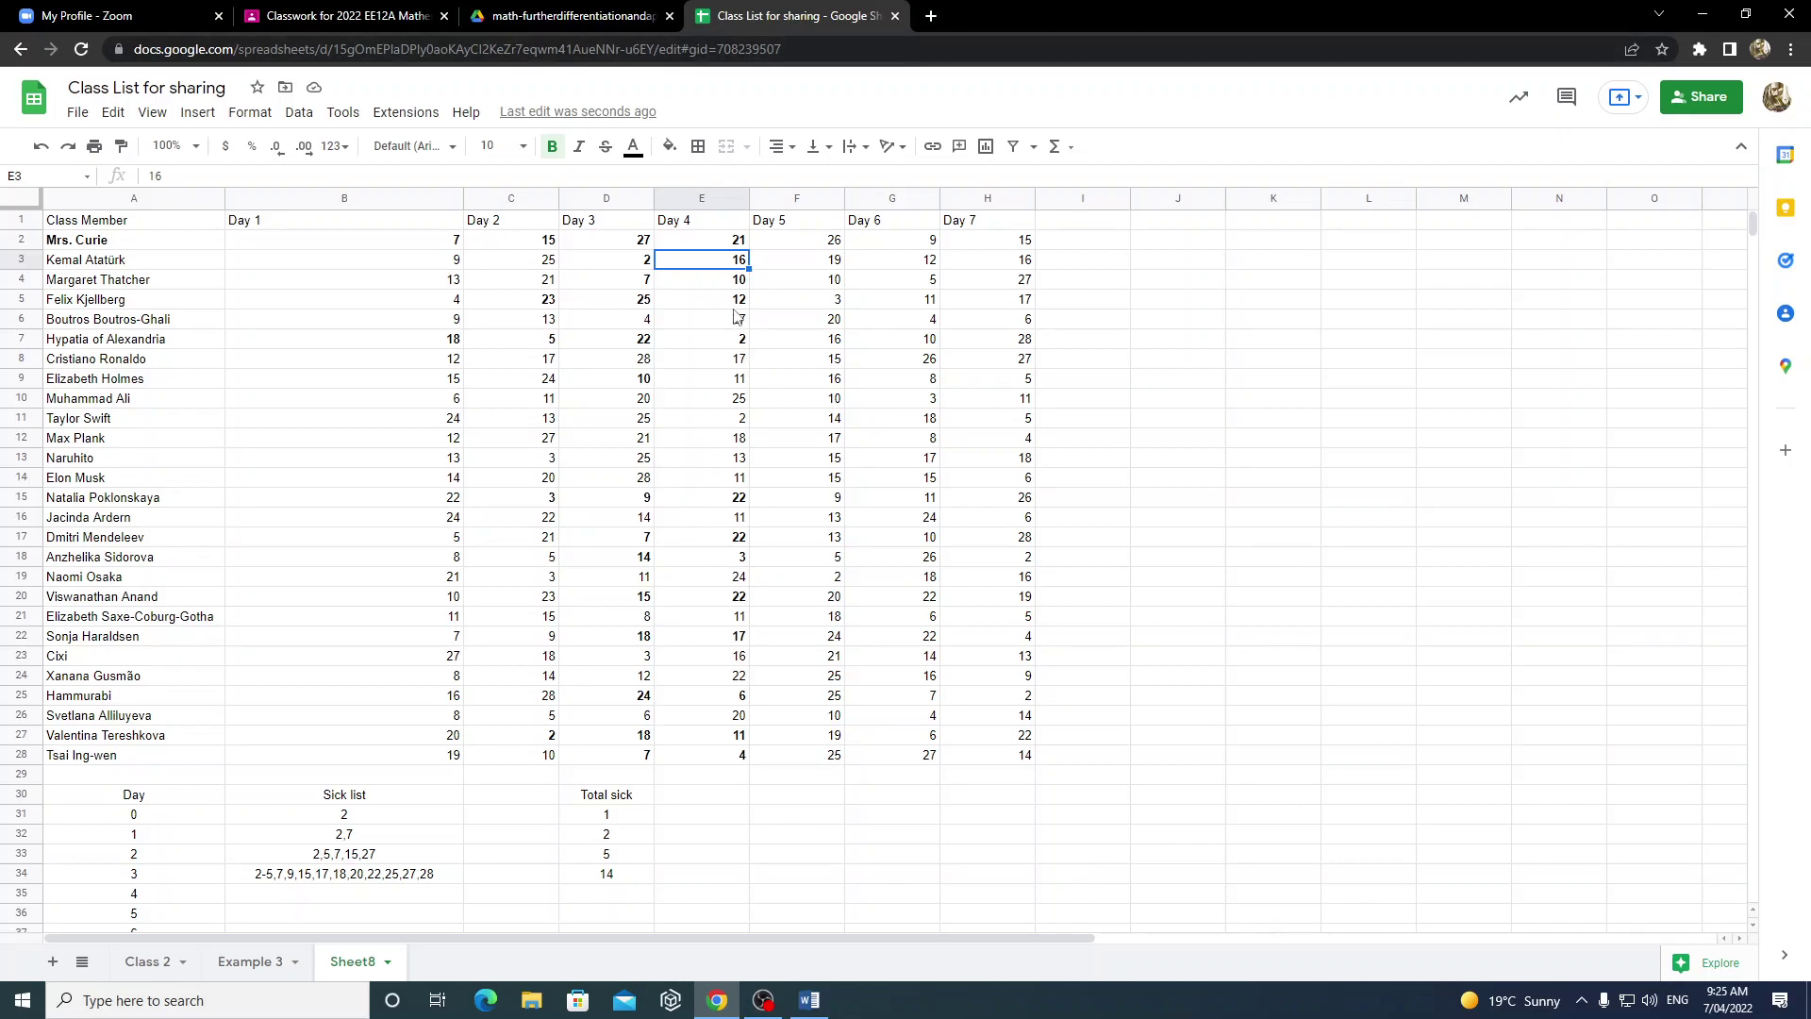
# - Follow the first class member's Day 4 contact down to row 21 and bold cell E21
pyautogui.press('Up')
pyautogui.press('Left')
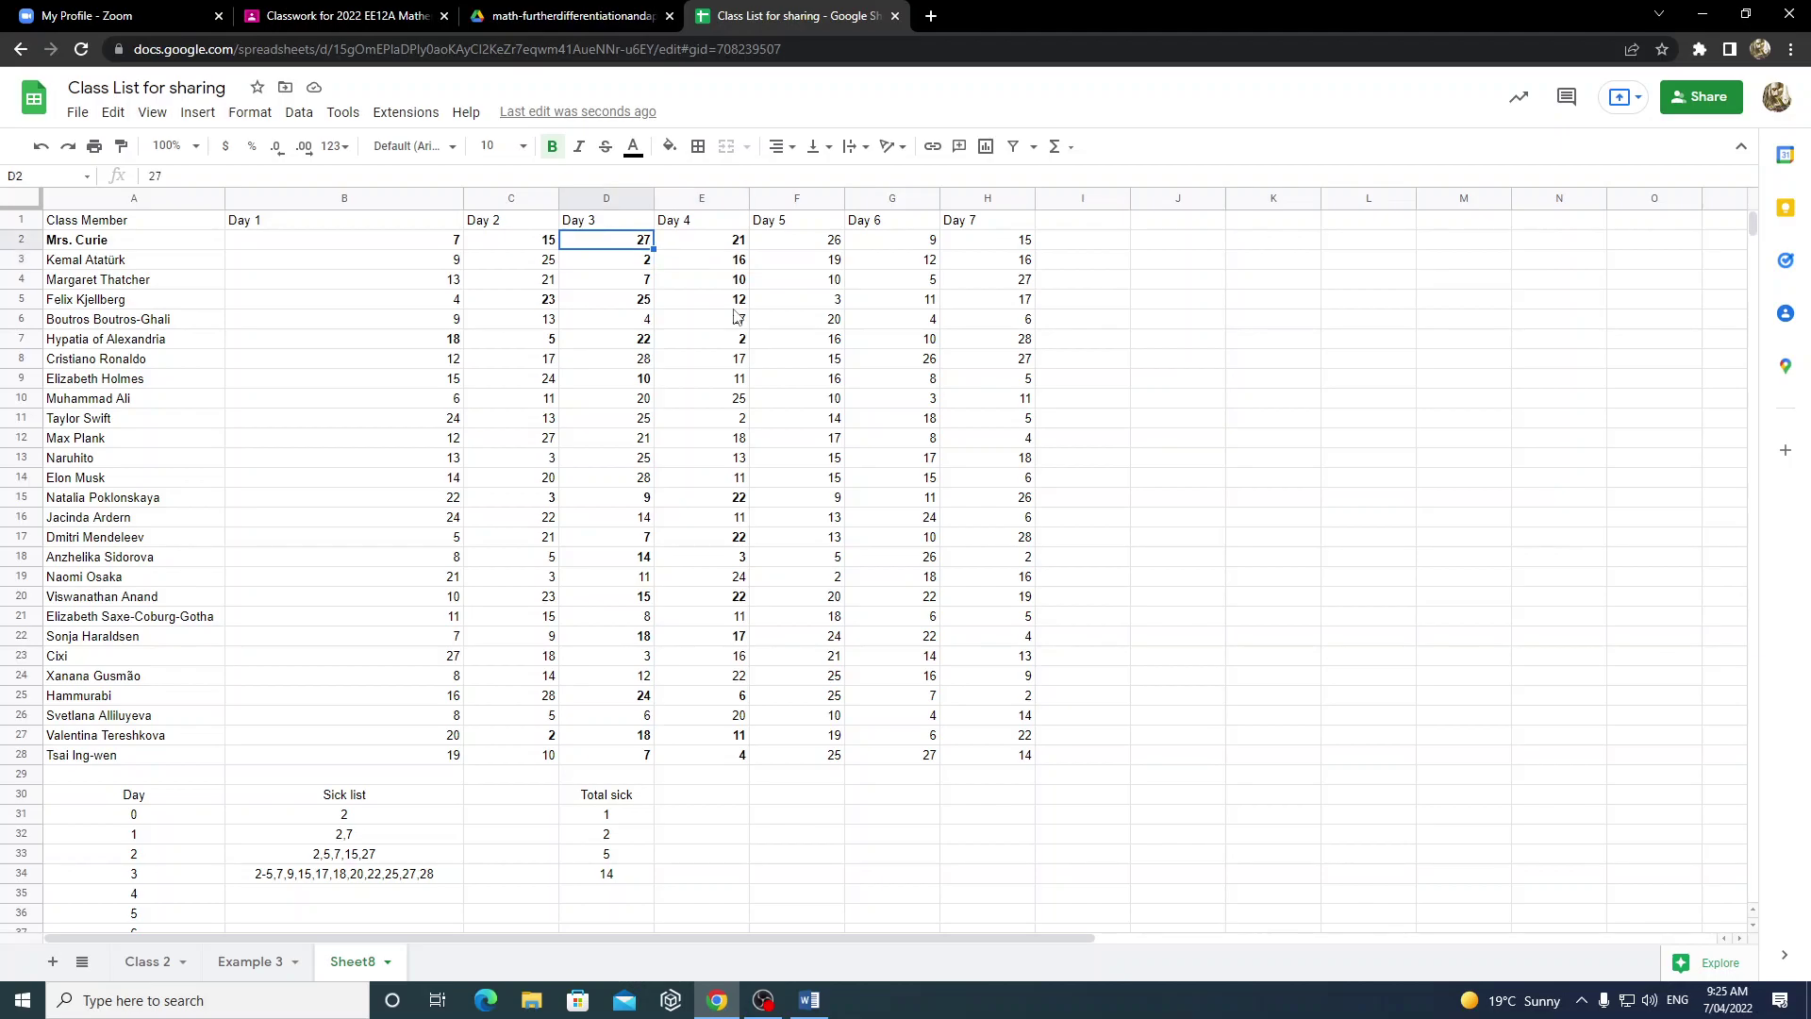
pyautogui.press('Down')
pyautogui.press('Down')
pyautogui.press('Down')
pyautogui.press('Down')
pyautogui.press('Down')
pyautogui.press('Down')
pyautogui.press('Down')
pyautogui.press('Down')
pyautogui.press('Down')
pyautogui.press('Down')
pyautogui.press('Down')
pyautogui.press('Down')
pyautogui.press('Down')
pyautogui.press('Down')
pyautogui.press('Down')
pyautogui.press('Down')
pyautogui.press('Down')
pyautogui.press('Down')
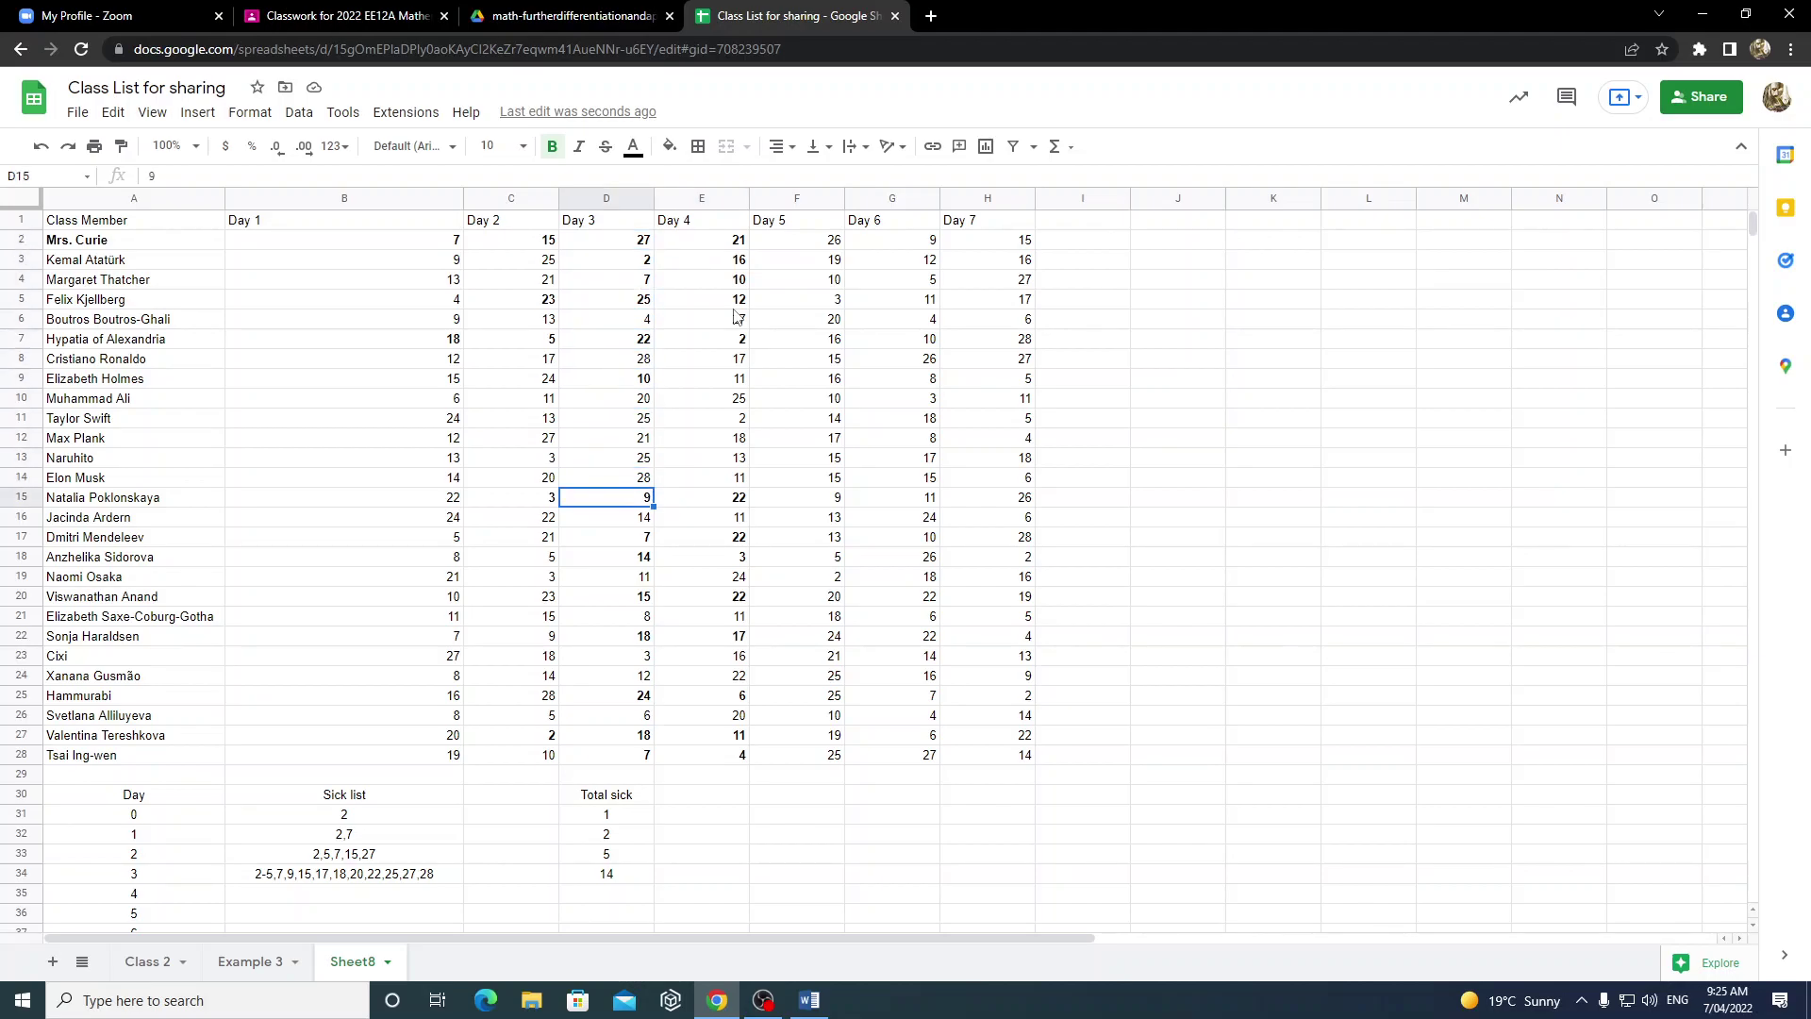
pyautogui.press('Down')
pyautogui.press('Right')
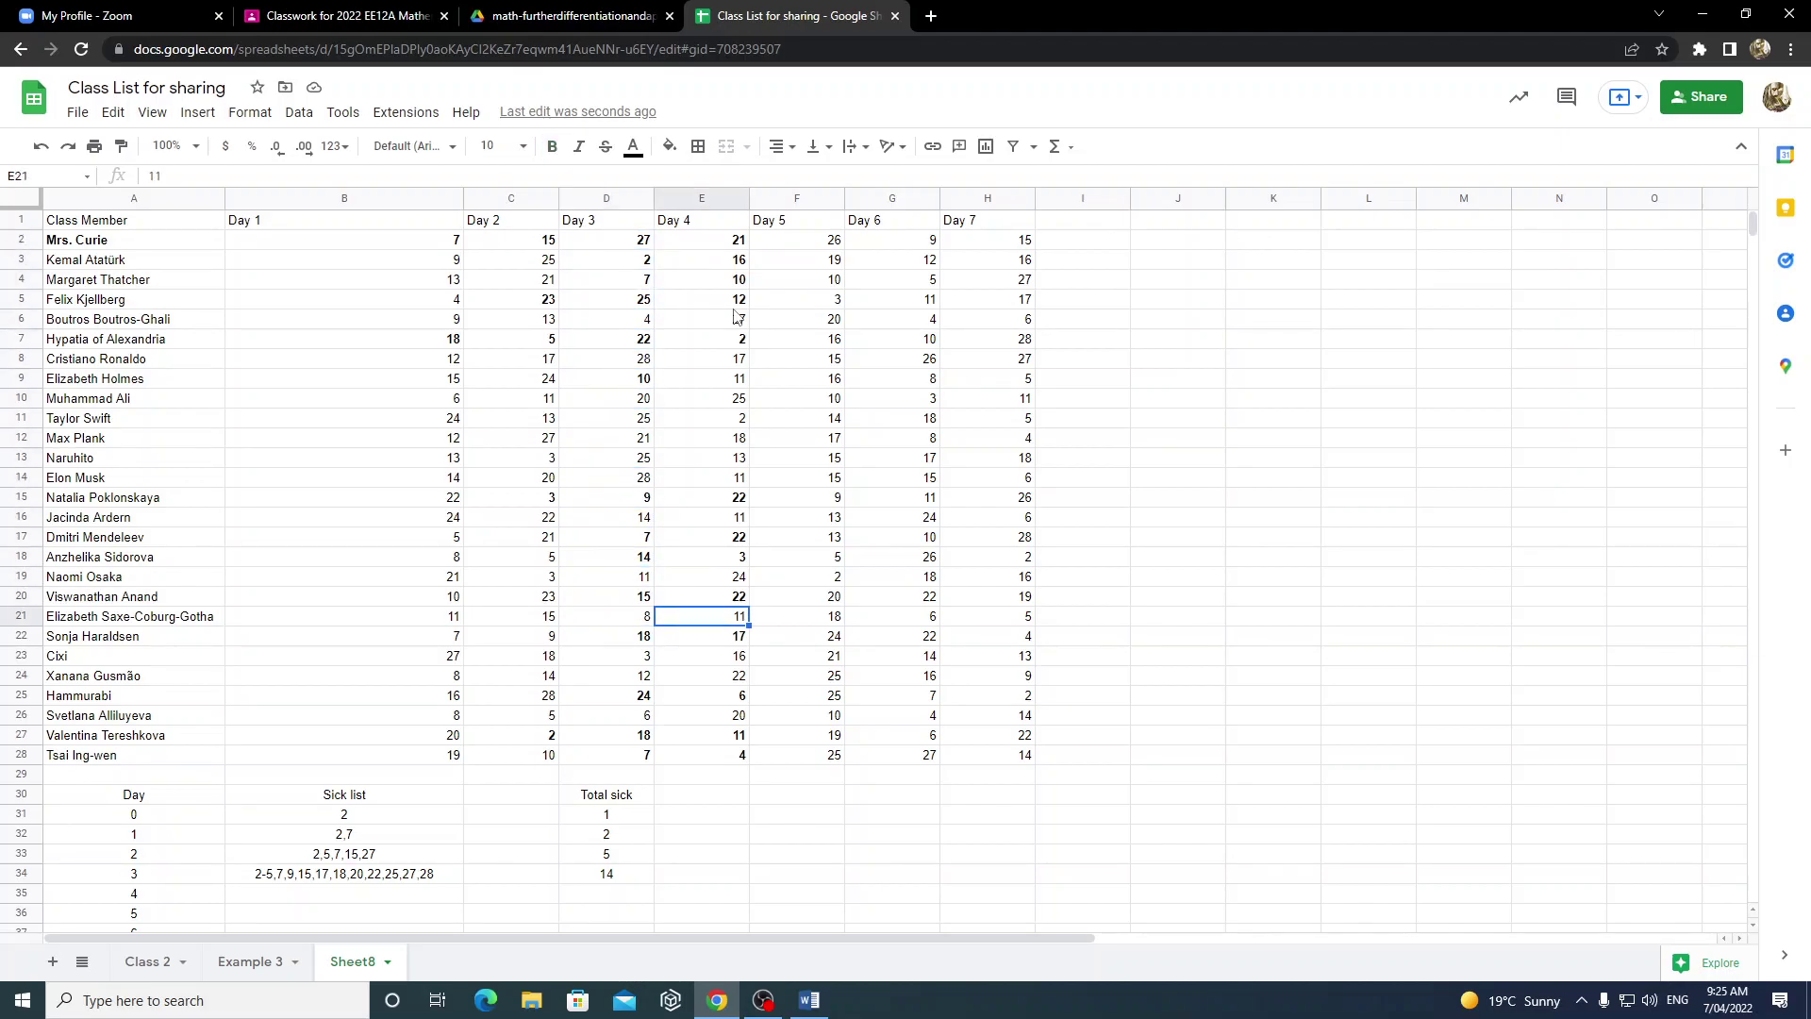
pyautogui.hotkey('ctrl', 'b')
# - Follow the Day 4 contact in E3 down to row 16 and bold cell E16
pyautogui.press('Up')
pyautogui.press('Up')
pyautogui.press('Up')
pyautogui.press('Up')
pyautogui.press('Up')
pyautogui.press('Up')
pyautogui.press('Up')
pyautogui.press('Up')
pyautogui.press('Up')
pyautogui.press('Up')
pyautogui.press('Up')
pyautogui.press('Up')
pyautogui.press('Up')
pyautogui.press('Up')
pyautogui.press('Up')
pyautogui.press('Up')
pyautogui.press('Up')
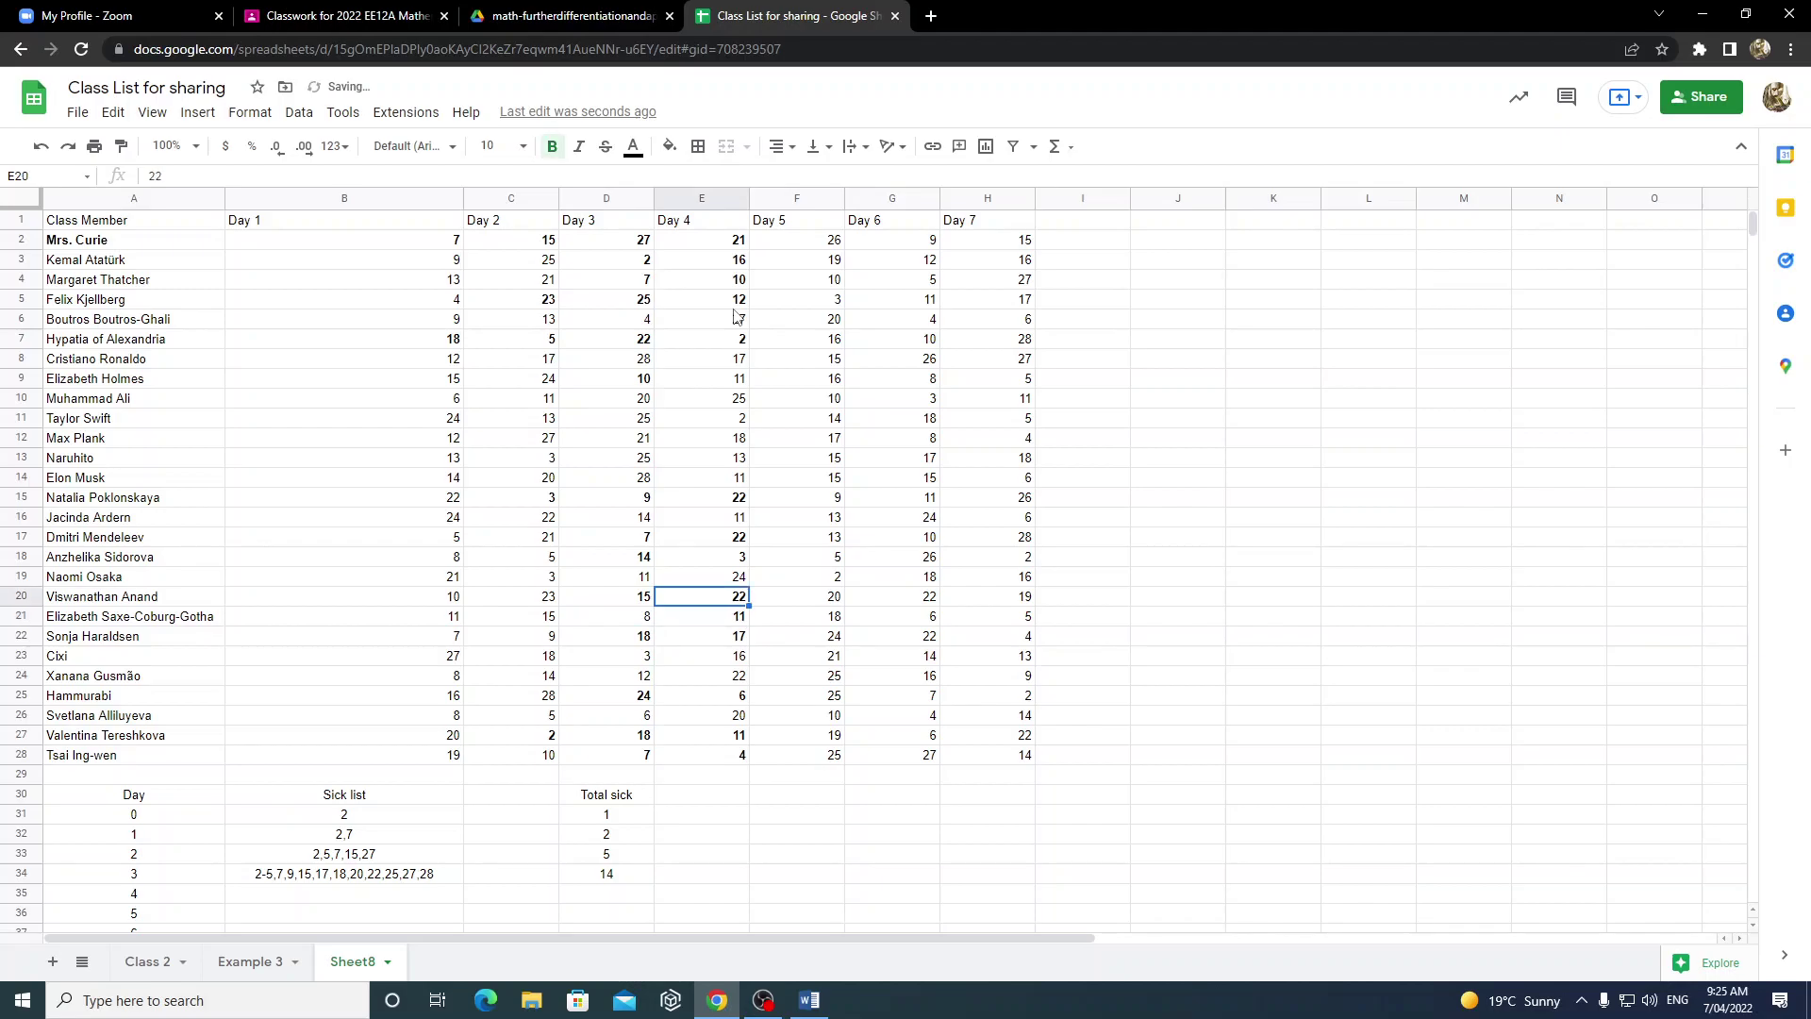
pyautogui.press('Down')
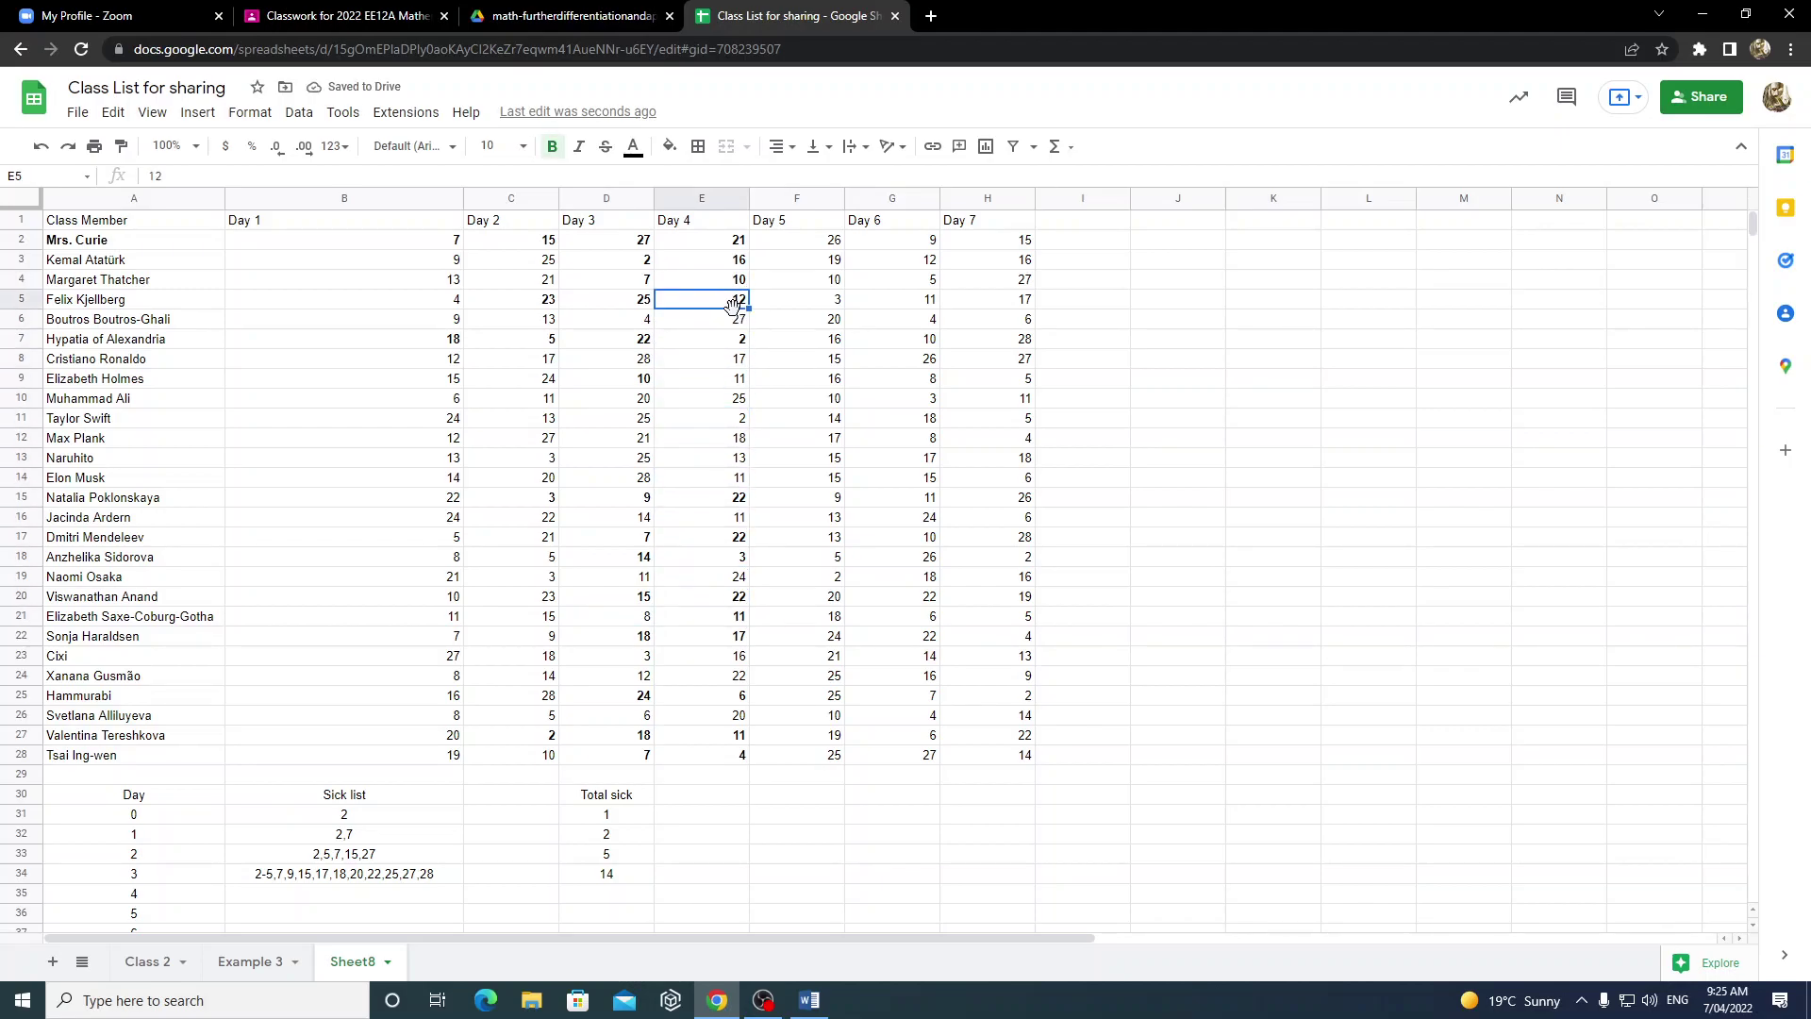
pyautogui.press('Up')
pyautogui.press('Up')
pyautogui.press('Down')
pyautogui.press('Down')
pyautogui.press('Down')
pyautogui.press('Down')
pyautogui.press('Down')
pyautogui.press('Down')
pyautogui.press('Down')
pyautogui.press('Down')
pyautogui.press('Down')
pyautogui.press('Down')
pyautogui.press('Down')
pyautogui.press('Down')
pyautogui.press('Down')
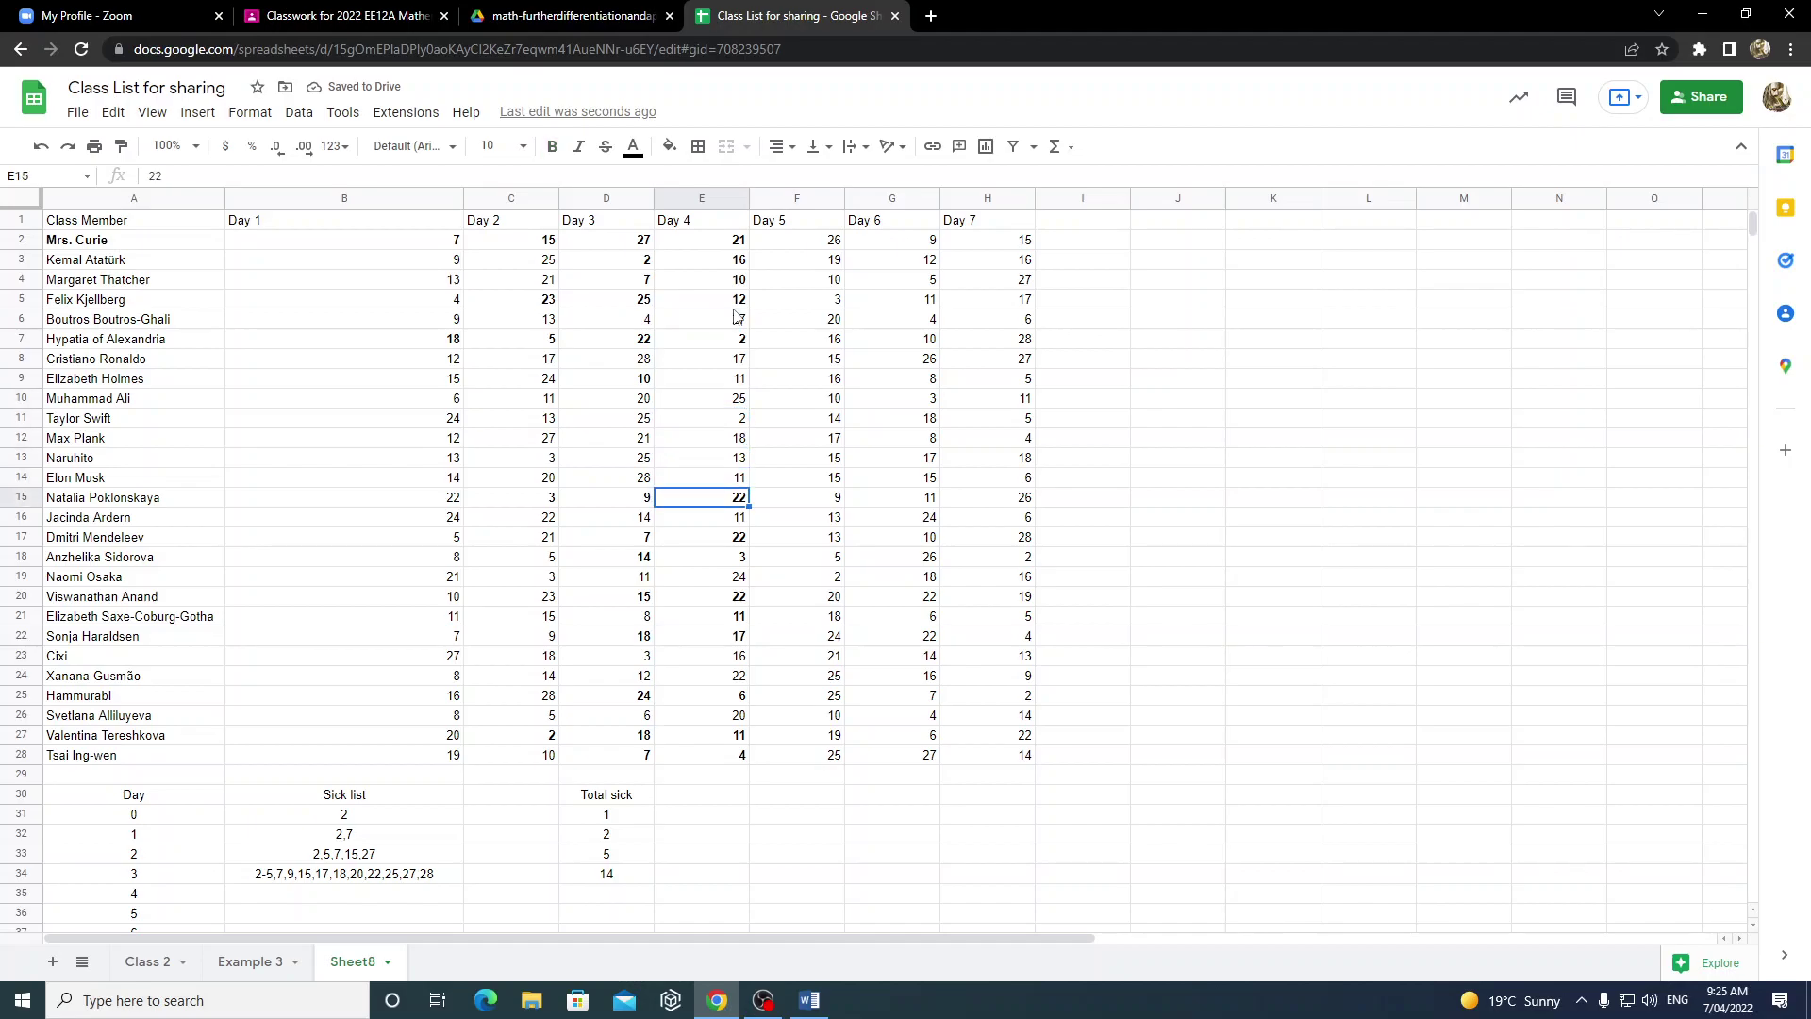
pyautogui.hotkey('ctrl', 'b')
# - Follow the Day 4 contact in E4 down to row 10 and bold cell E10
pyautogui.press('Up')
pyautogui.press('Up')
pyautogui.press('Up')
pyautogui.press('Up')
pyautogui.press('Up')
pyautogui.press('Up')
pyautogui.press('Up')
pyautogui.press('Up')
pyautogui.press('Up')
pyautogui.press('Up')
pyautogui.press('Up')
pyautogui.press('Up')
pyautogui.press('Down')
pyautogui.press('Down')
pyautogui.press('Down')
pyautogui.press('Down')
pyautogui.press('Down')
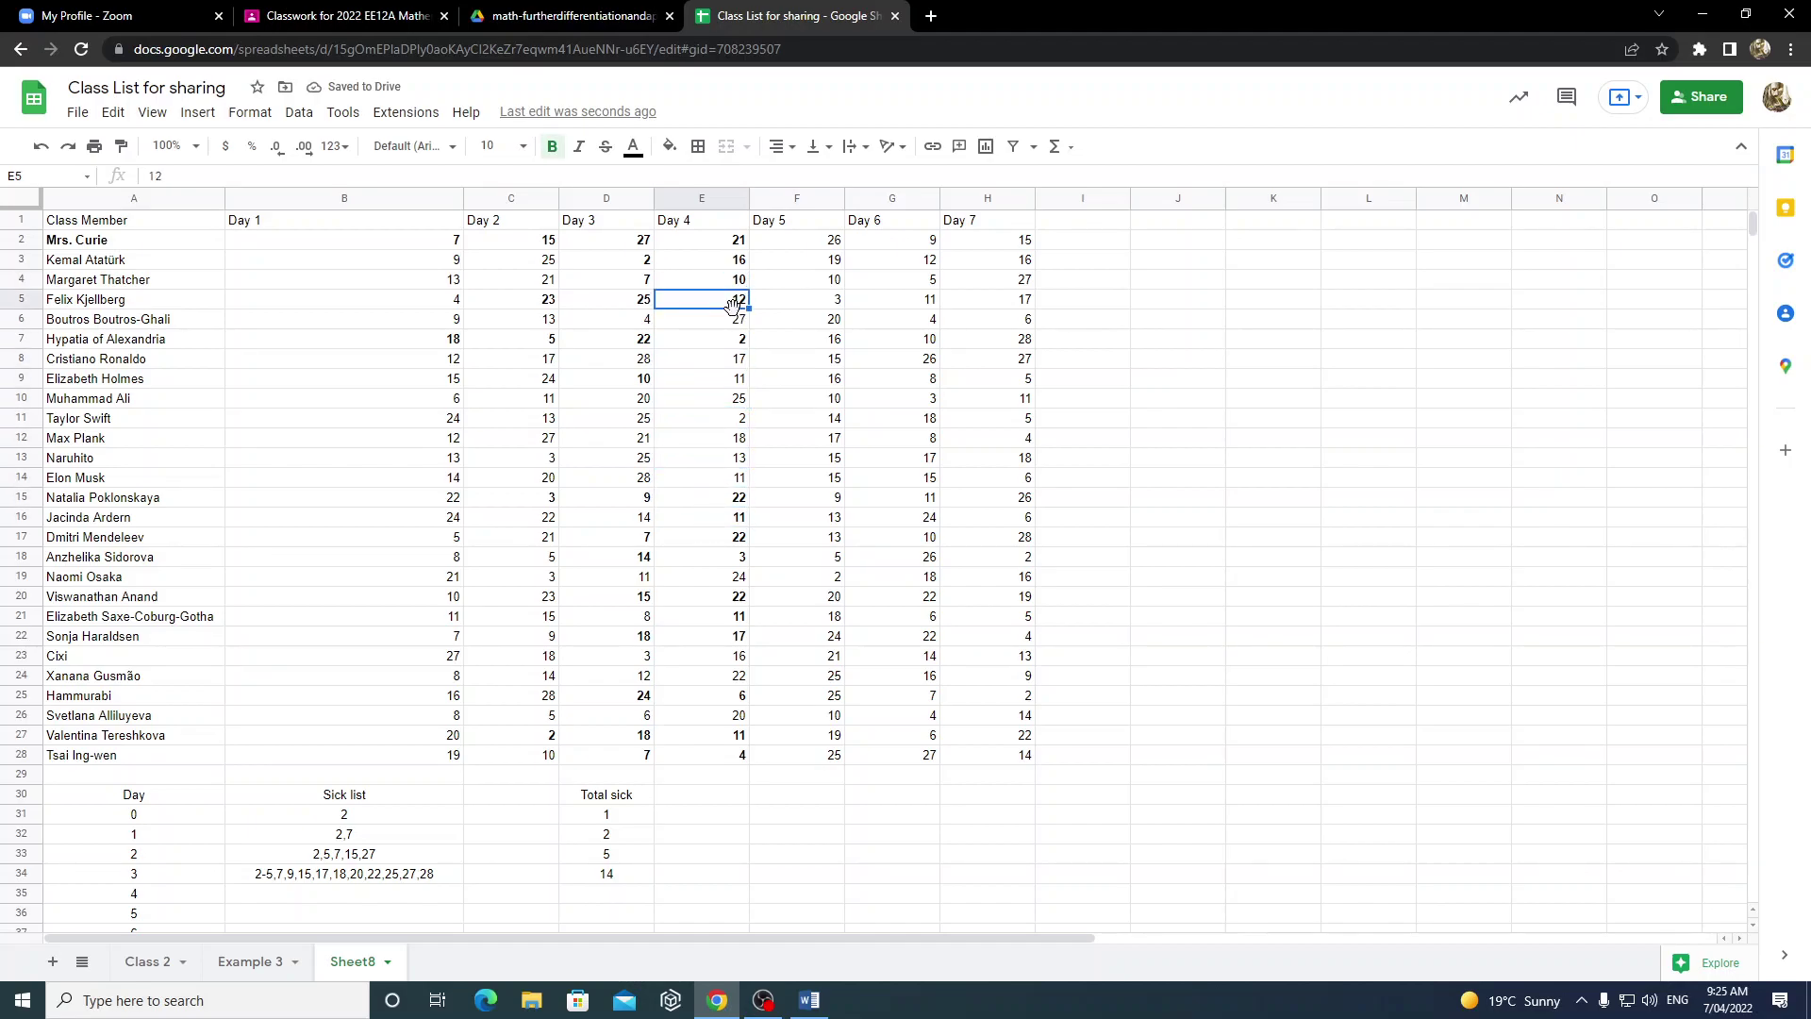
pyautogui.press('Up')
pyautogui.press('Up')
pyautogui.press('Up')
pyautogui.press('Up')
pyautogui.press('Up')
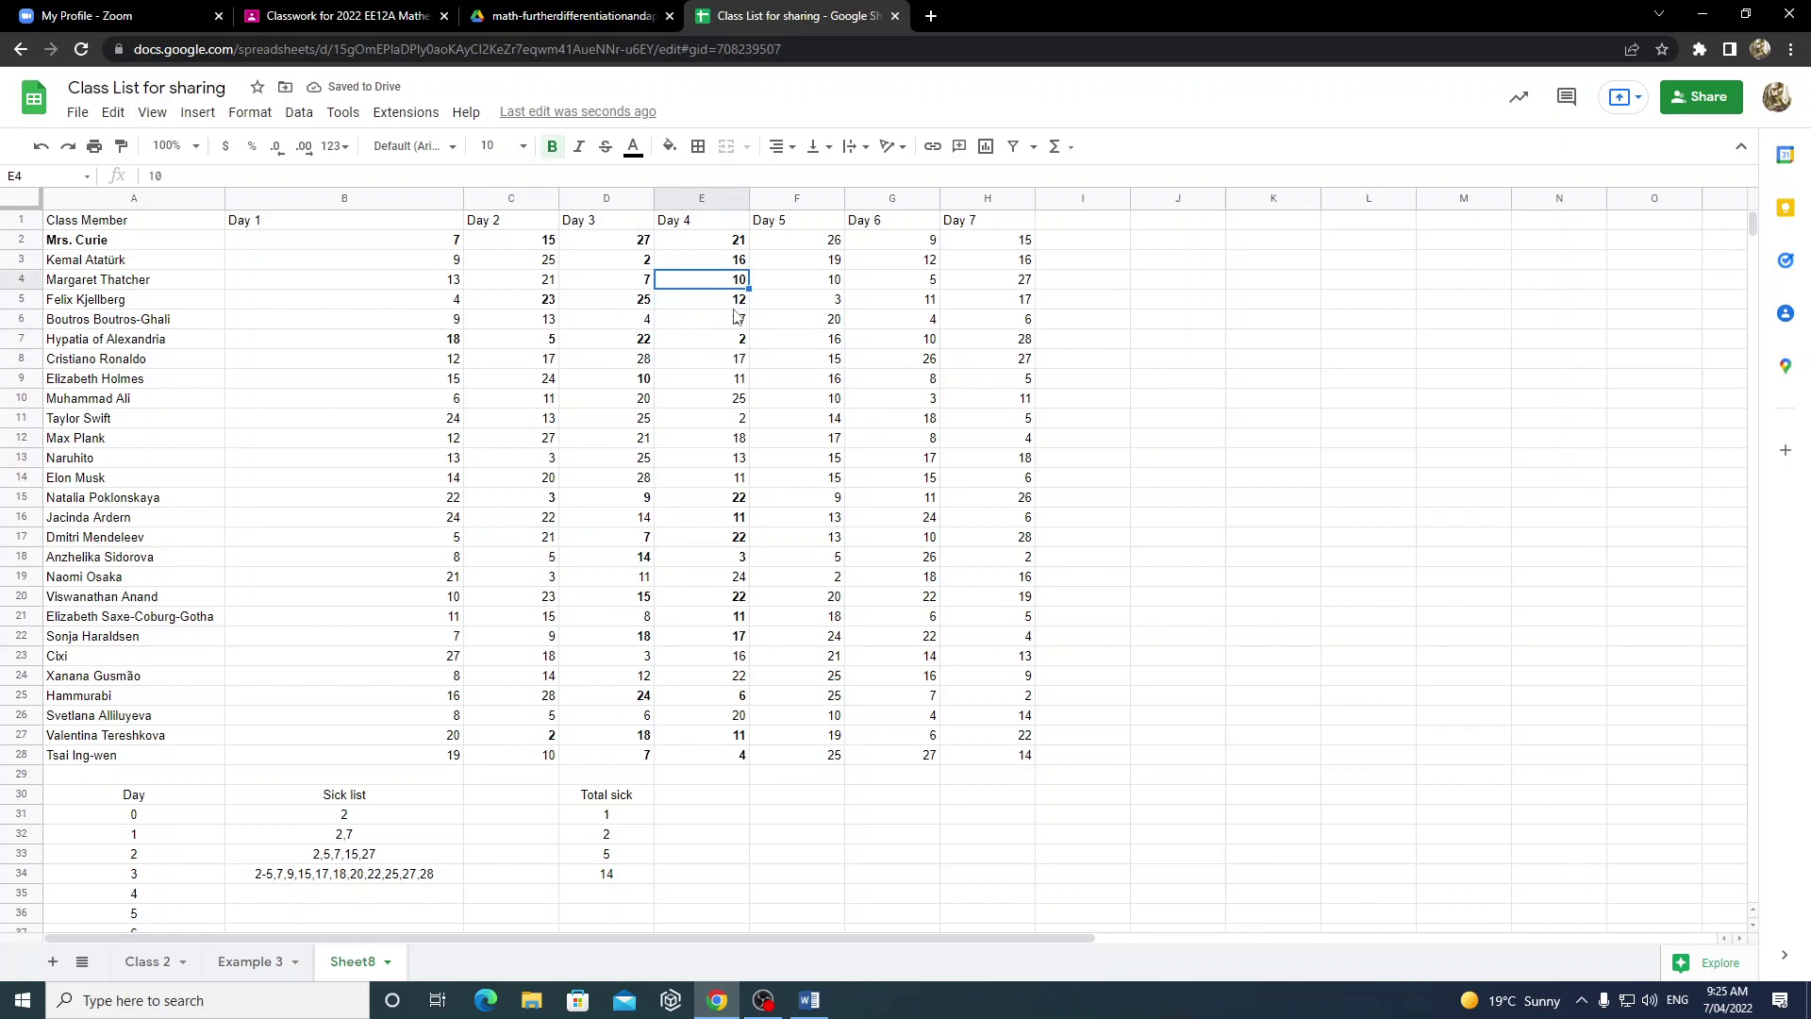
pyautogui.press('Down')
pyautogui.press('Down')
pyautogui.press('Down')
pyautogui.press('Down')
pyautogui.press('Down')
pyautogui.press('Down')
pyautogui.hotkey('ctrl', 'b')
# - Follow the Day 4 contact in E5 down to row 12 and bold cell E12
pyautogui.press('Up')
pyautogui.press('Up')
pyautogui.press('Up')
pyautogui.press('Up')
pyautogui.press('Up')
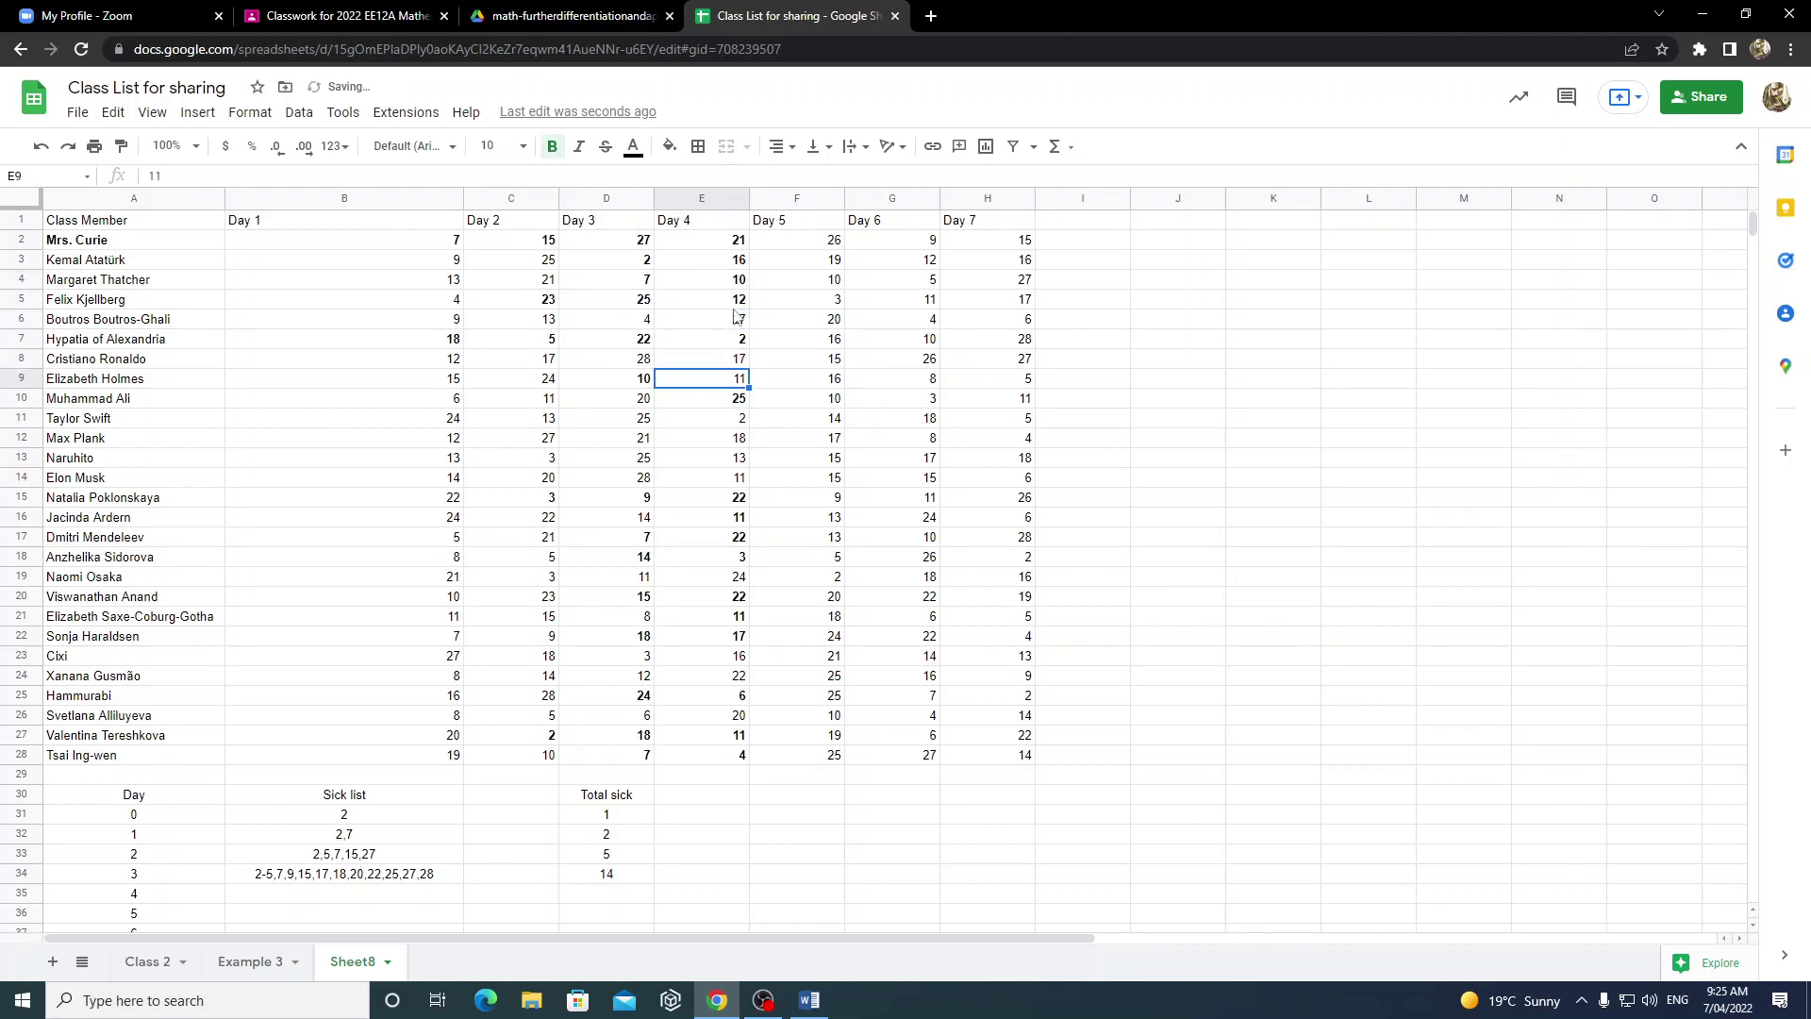
pyautogui.press('Down')
pyautogui.press('Down')
pyautogui.press('Down')
pyautogui.press('Down')
pyautogui.press('Down')
pyautogui.press('Down')
pyautogui.press('Down')
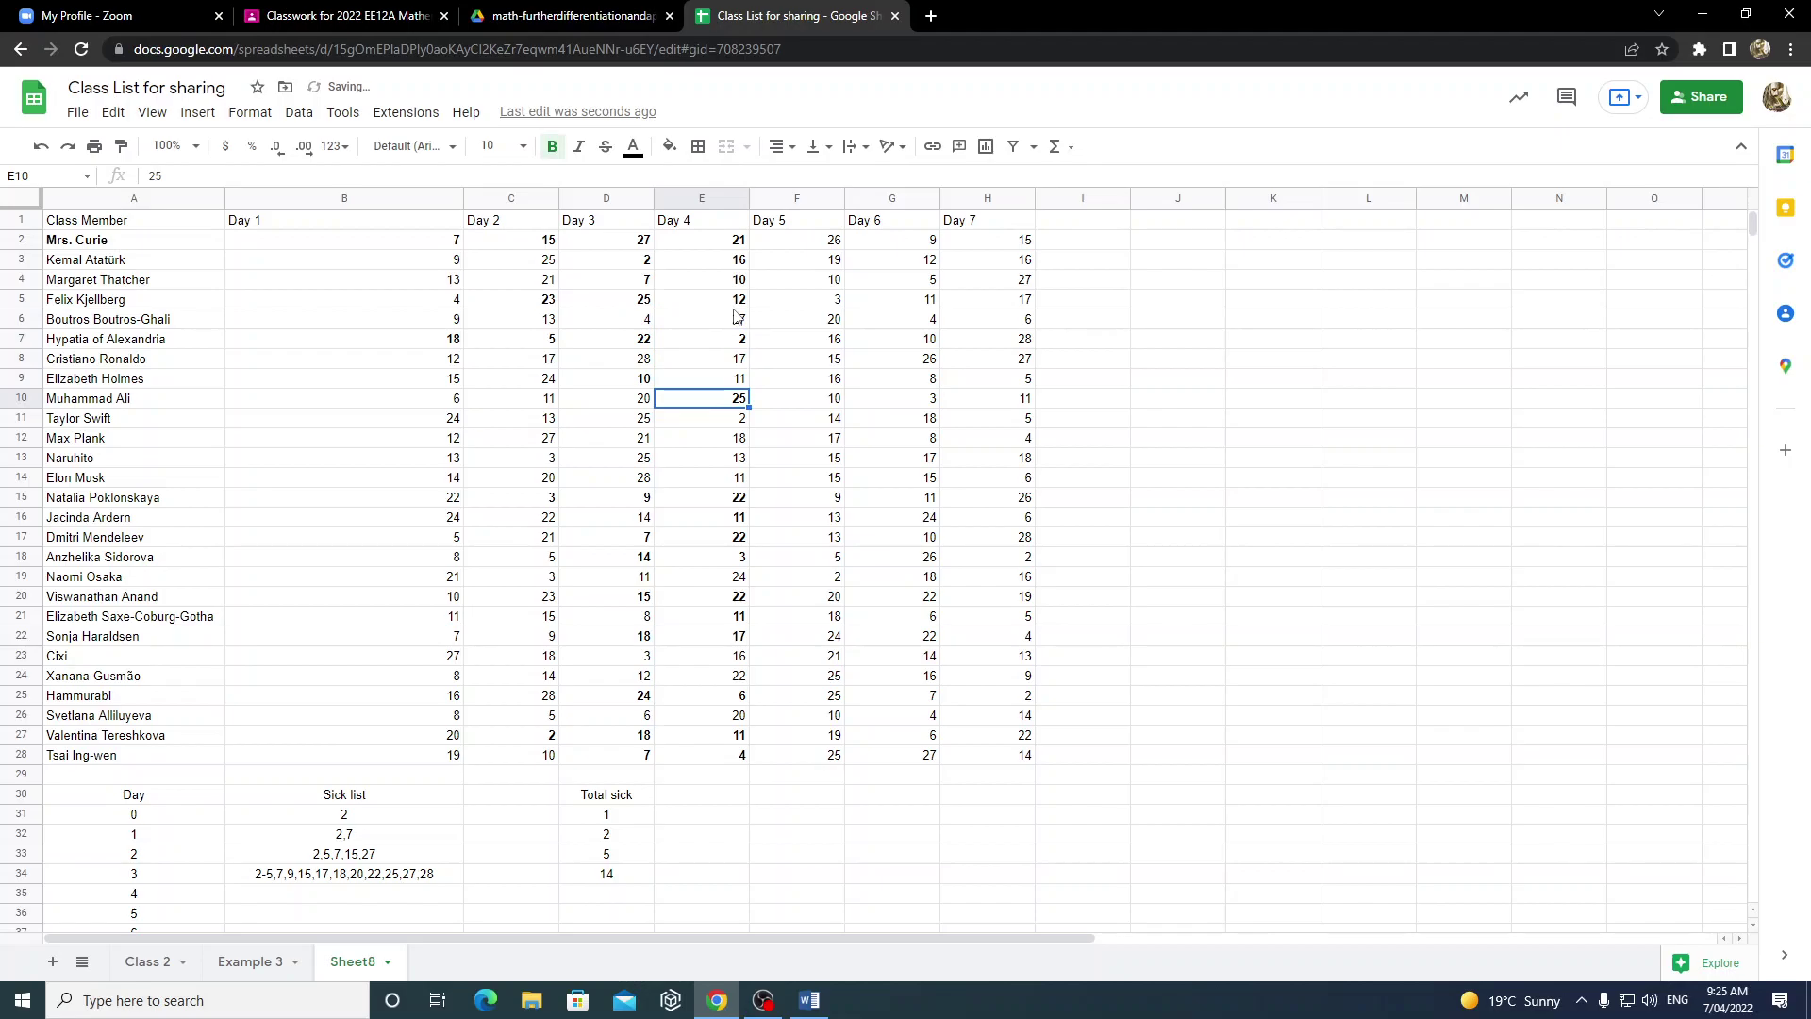
pyautogui.hotkey('ctrl', 'b')
# - Check the Day 4 contact in E7 and trace the bolded Day 4 contacts down to row 22
pyautogui.press('Up')
pyautogui.press('Up')
pyautogui.press('Up')
pyautogui.press('Up')
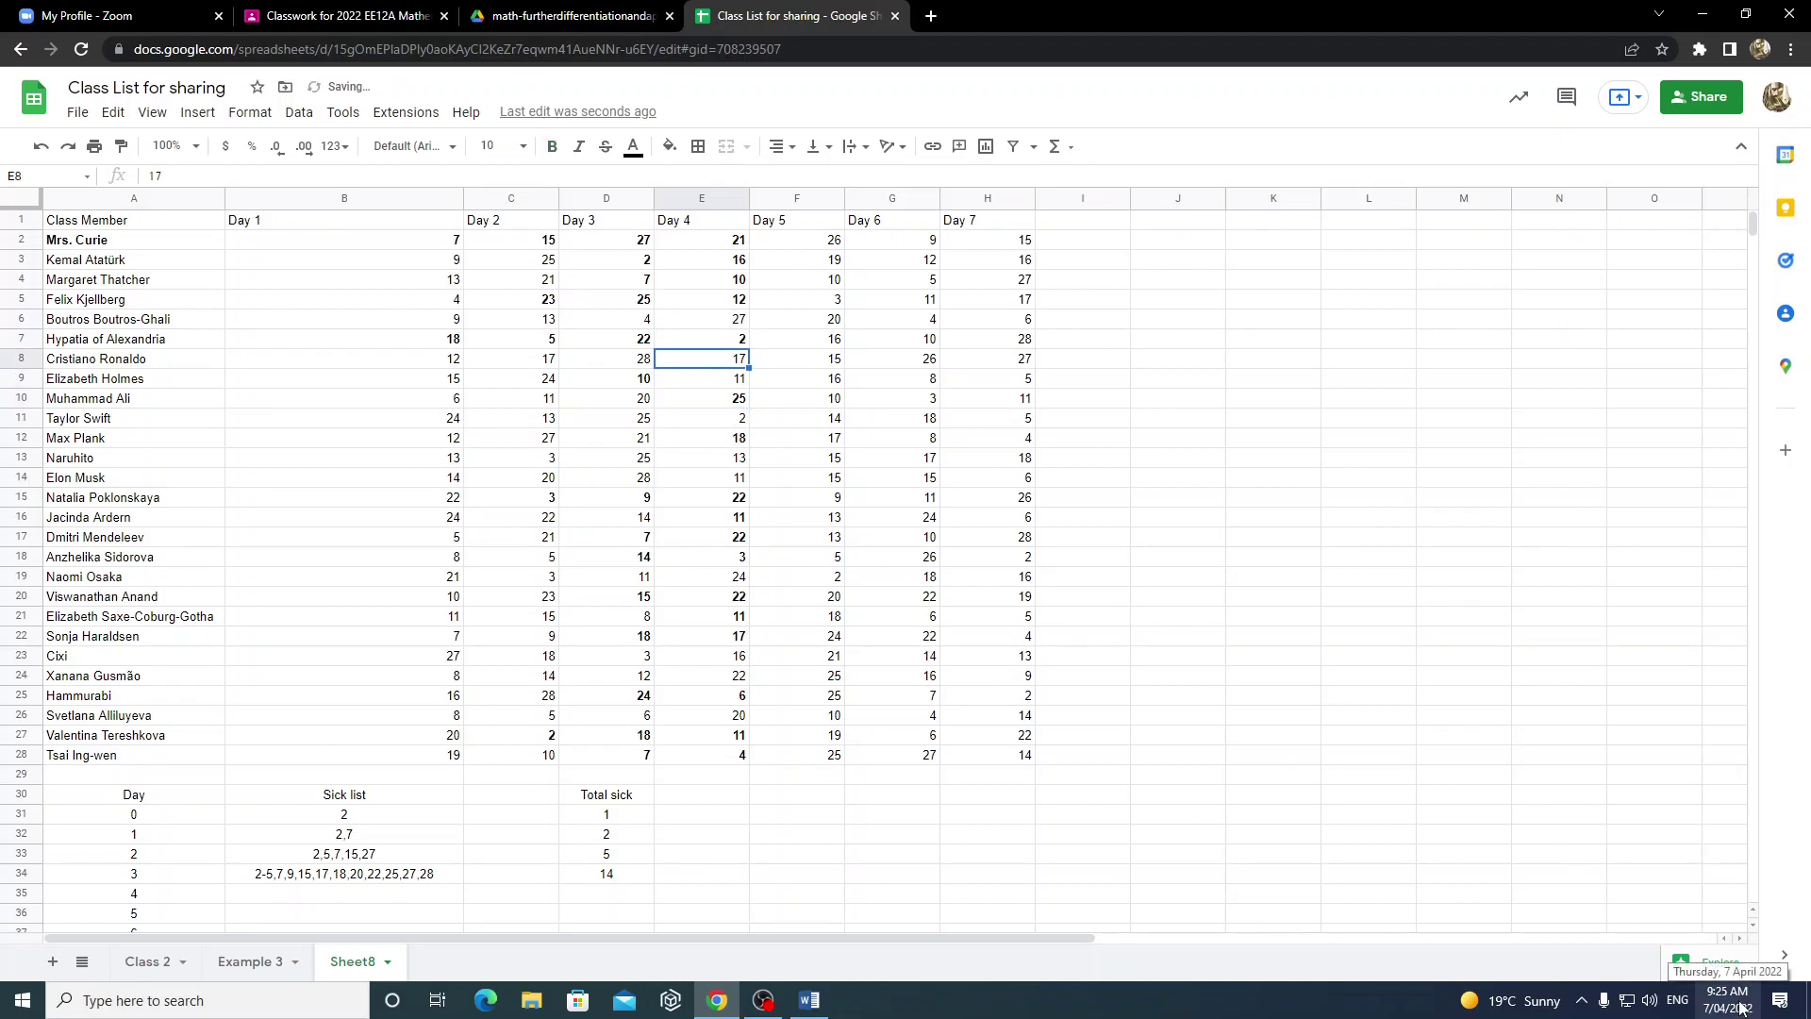
pyautogui.press('Up')
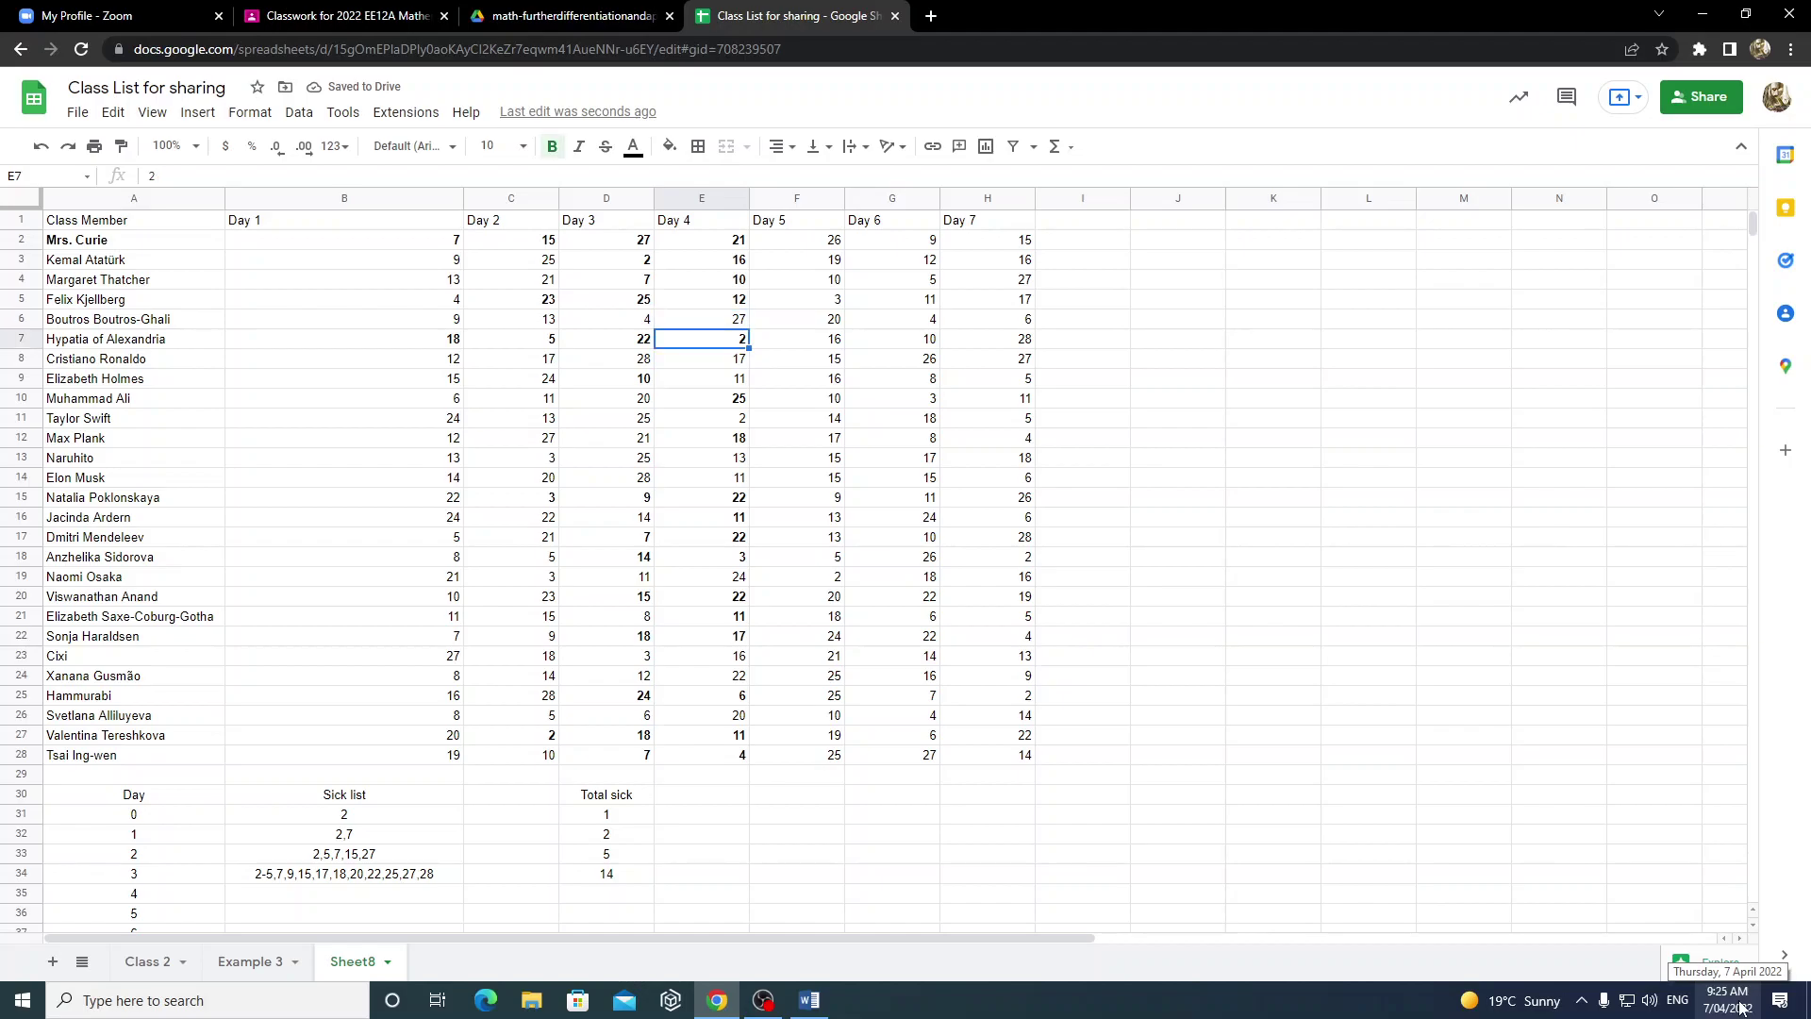
pyautogui.press('Down')
pyautogui.press('Down')
pyautogui.press('Down')
pyautogui.press('Down')
pyautogui.press('Down')
pyautogui.press('Down')
pyautogui.press('Down')
pyautogui.press('Down')
pyautogui.press('Down')
pyautogui.press('Down')
pyautogui.press('Down')
pyautogui.press('Down')
pyautogui.press('Down')
pyautogui.press('Down')
pyautogui.press('Down')
pyautogui.press('Down')
pyautogui.press('Down')
pyautogui.press('Up')
pyautogui.press('Up')
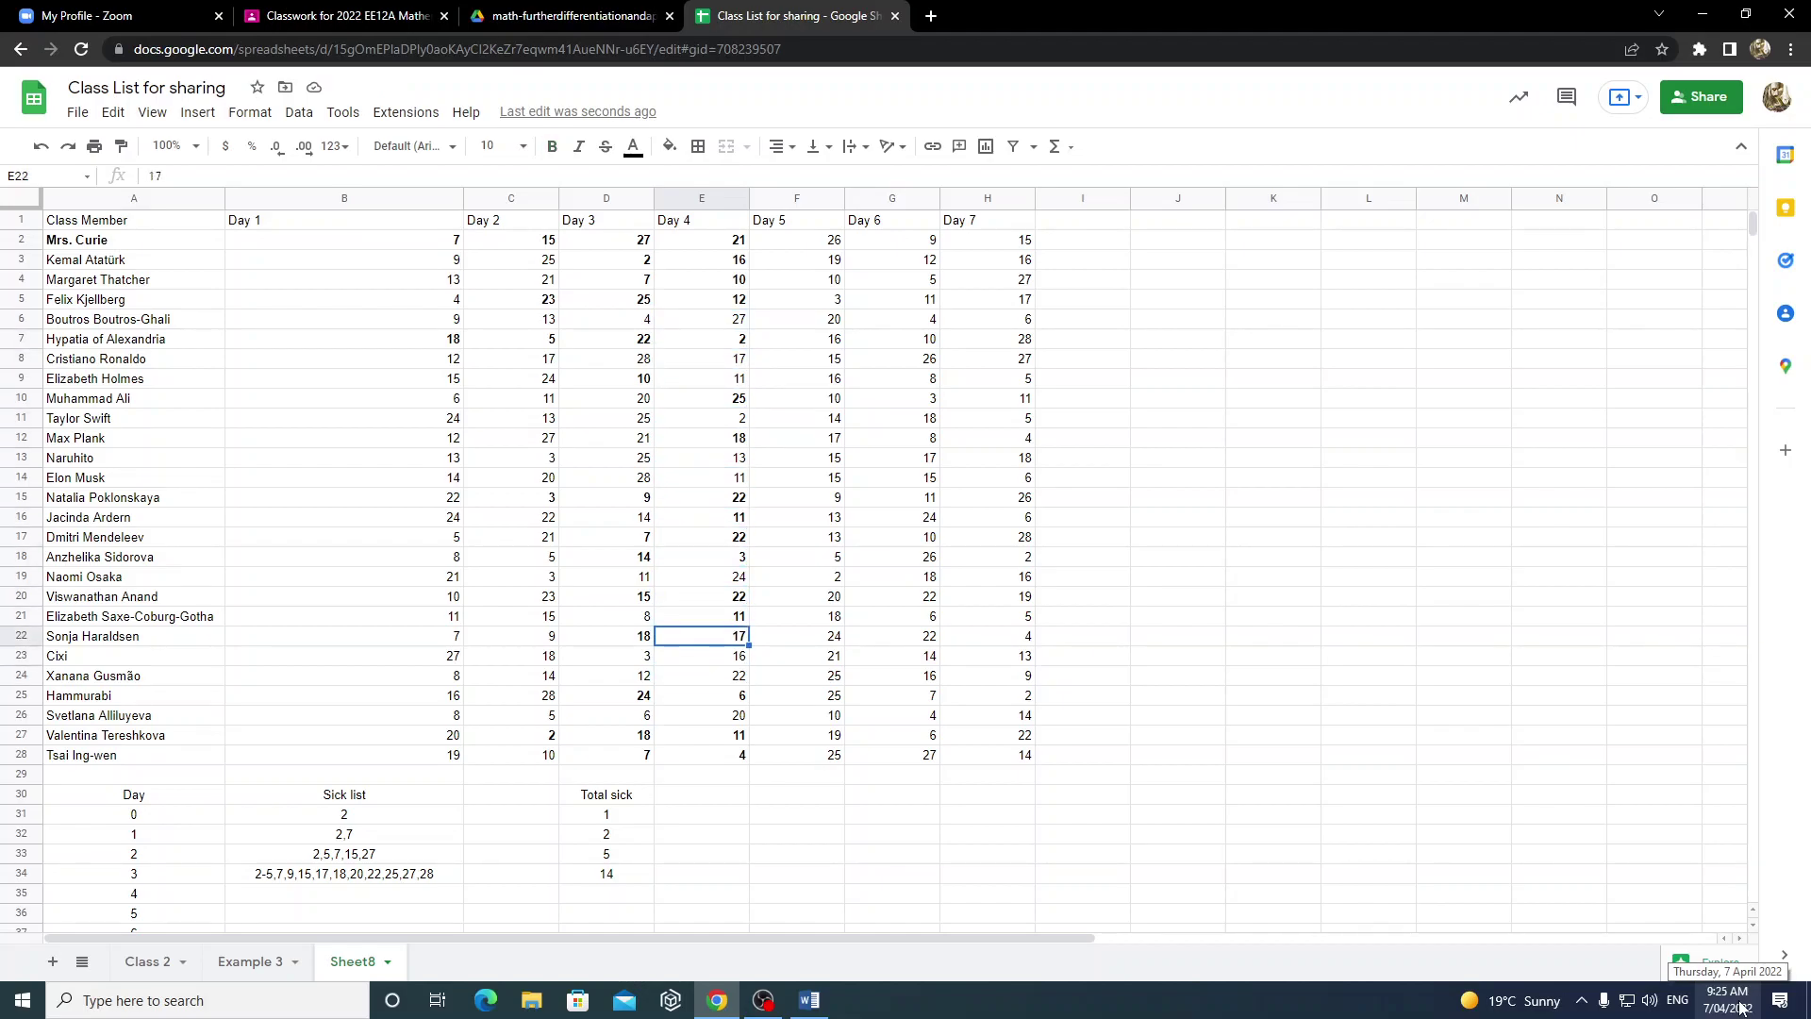
# - Return up the Day 4 column to row 9 and bold cell E9
pyautogui.press('Up')
pyautogui.press('Up')
pyautogui.press('Up')
pyautogui.press('Up')
pyautogui.press('Up')
pyautogui.press('Up')
pyautogui.press('Up')
pyautogui.press('Up')
pyautogui.press('Up')
pyautogui.press('Up')
pyautogui.press('Up')
pyautogui.press('Up')
pyautogui.press('Up')
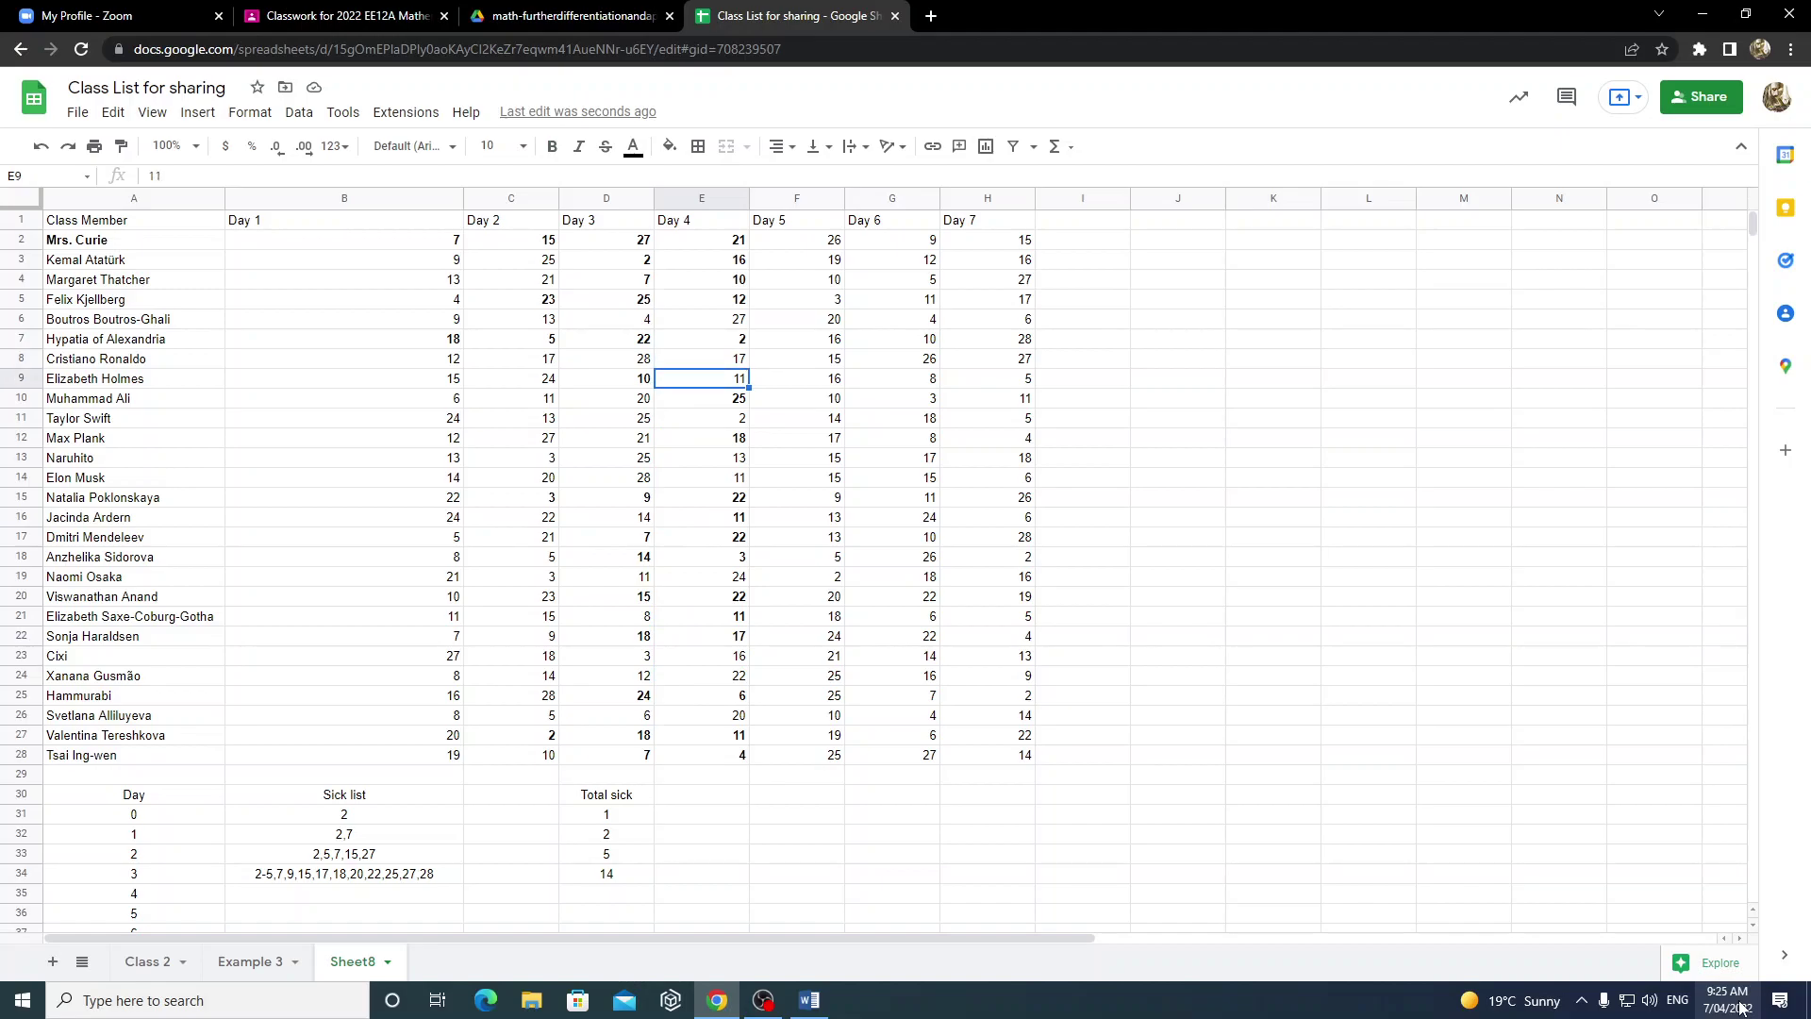
pyautogui.hotkey('ctrl', 'b')
# - Follow the Day 4 contact in E9 to row 11 and bold cell E11
pyautogui.press('Up')
pyautogui.press('Down')
pyautogui.press('Down')
pyautogui.press('Up')
pyautogui.press('Down')
pyautogui.press('Down')
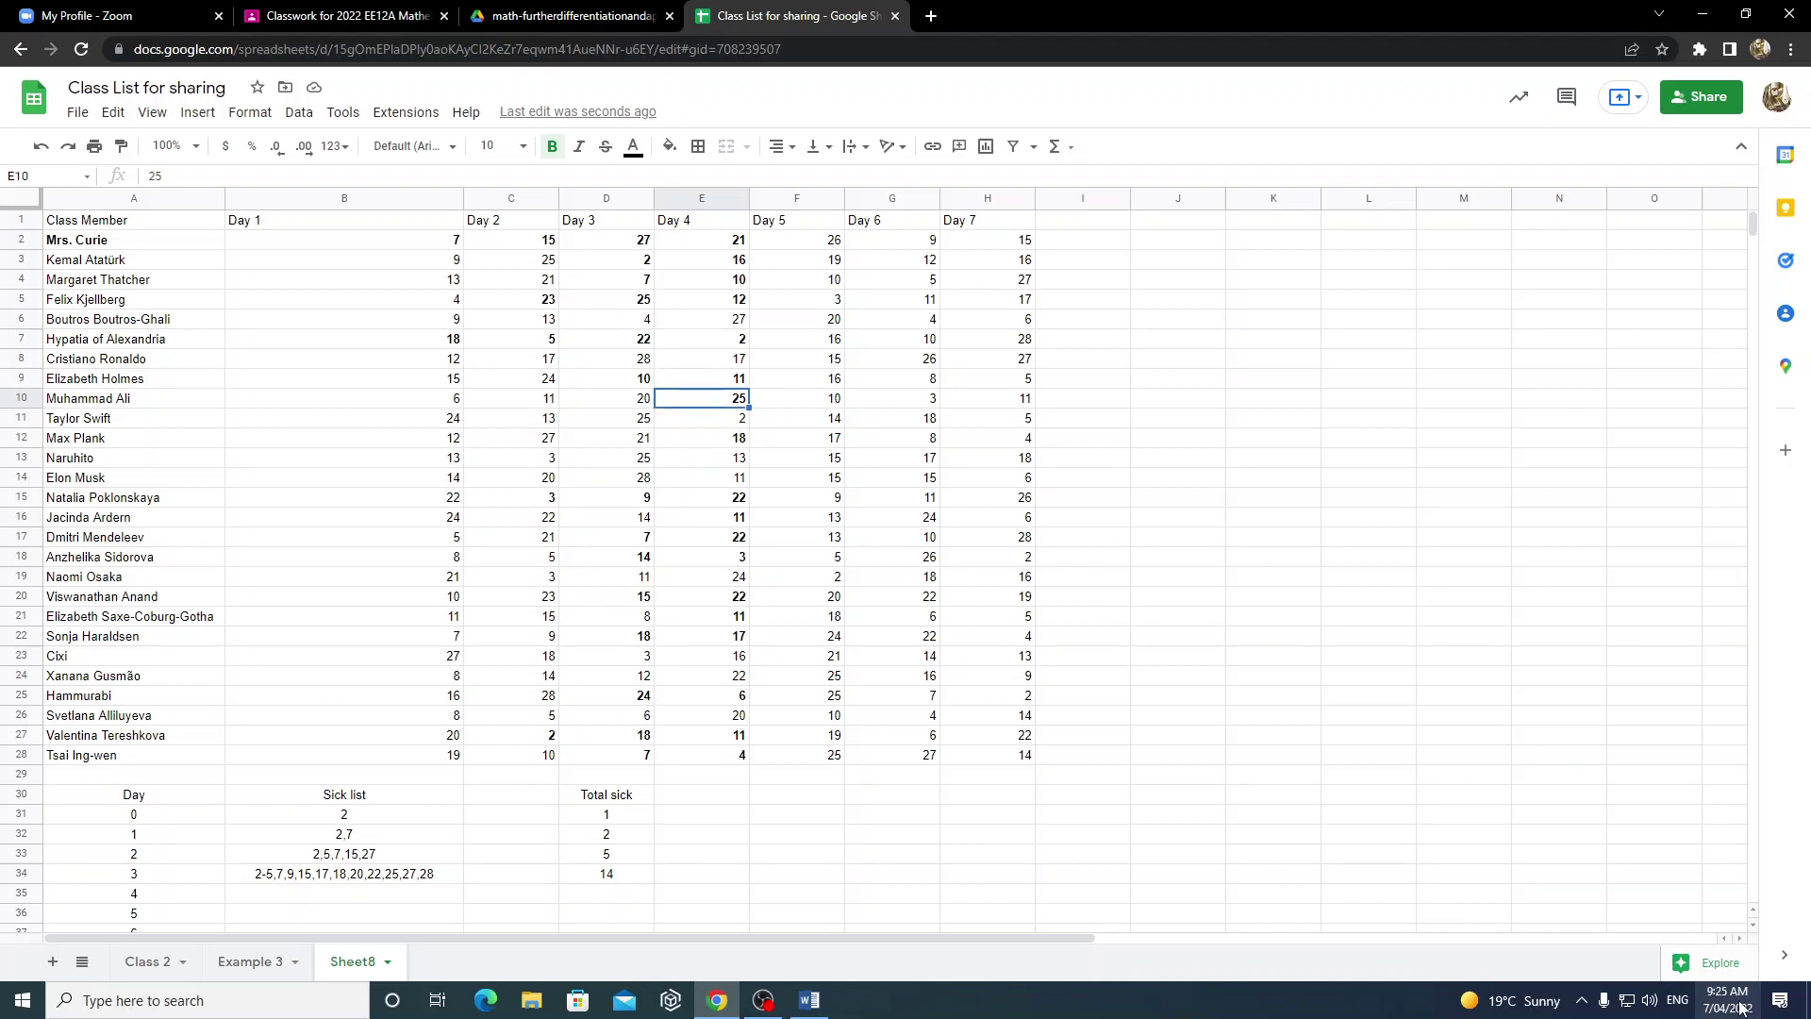
pyautogui.hotkey('ctrl', 'b')
# - Check the Day 4 contacts one by one from E9 down to E14
pyautogui.press('Up')
pyautogui.press('Up')
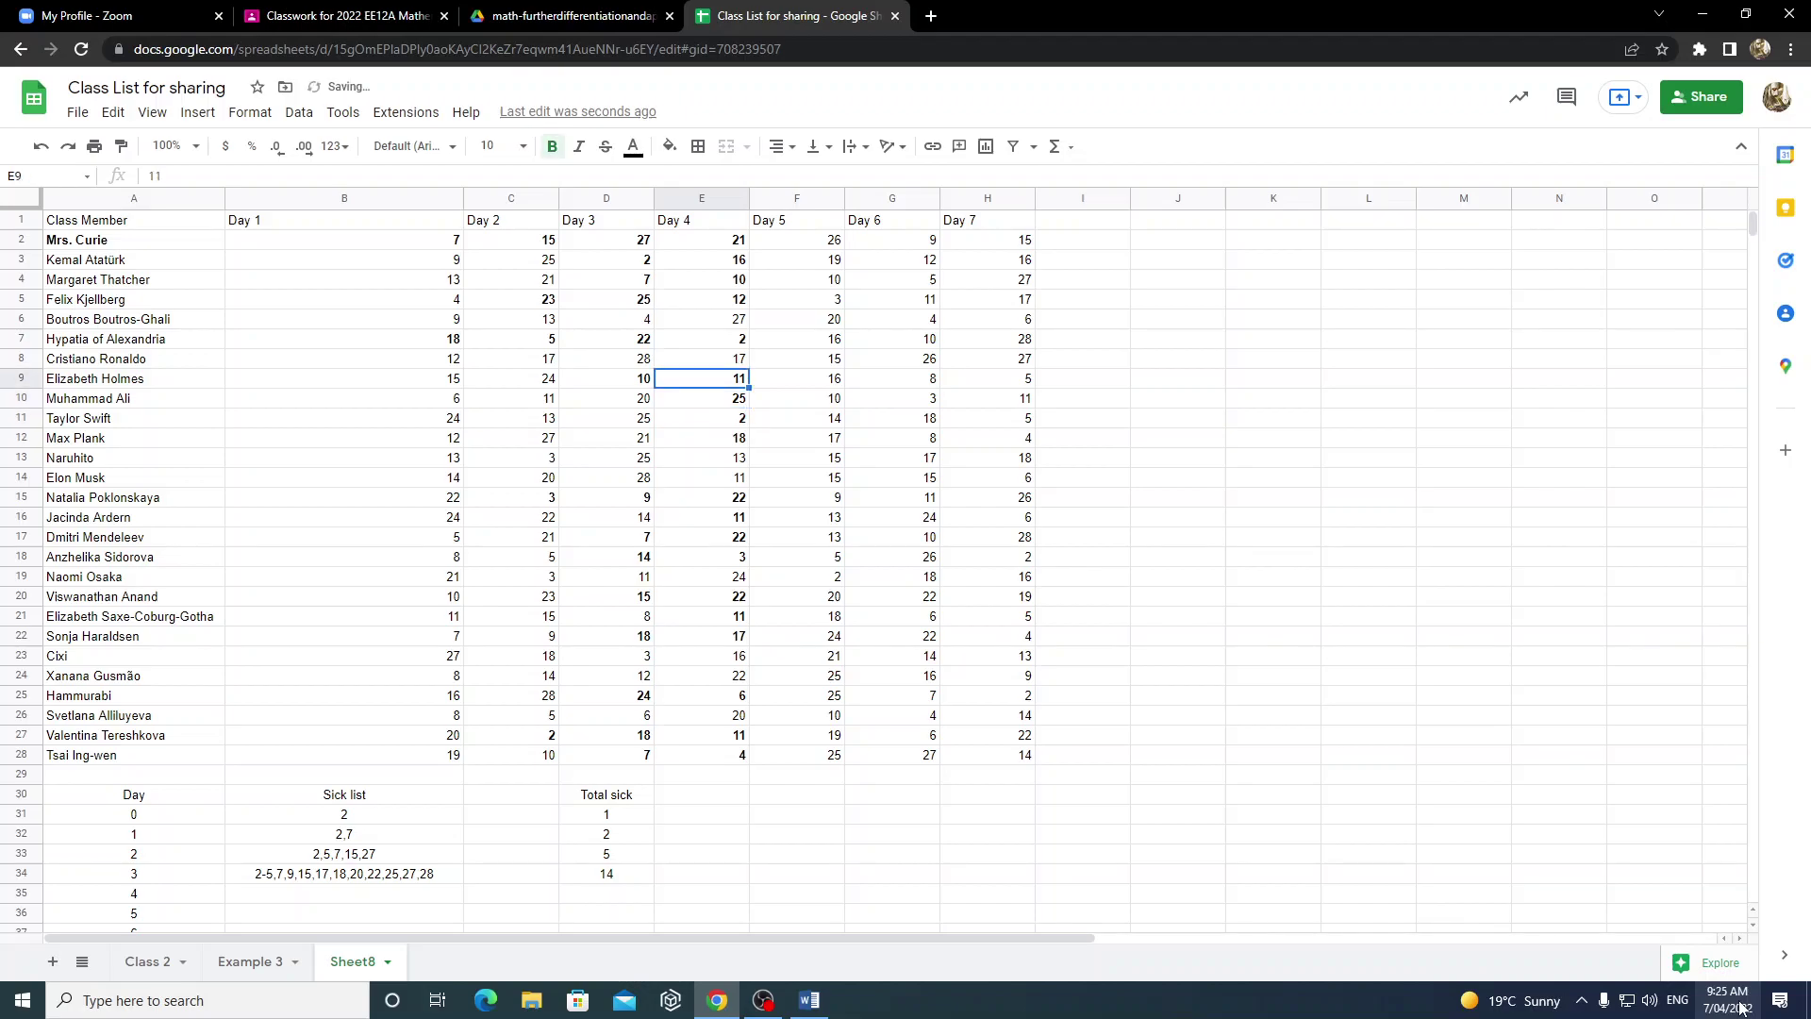
pyautogui.press('Down')
pyautogui.press('Down')
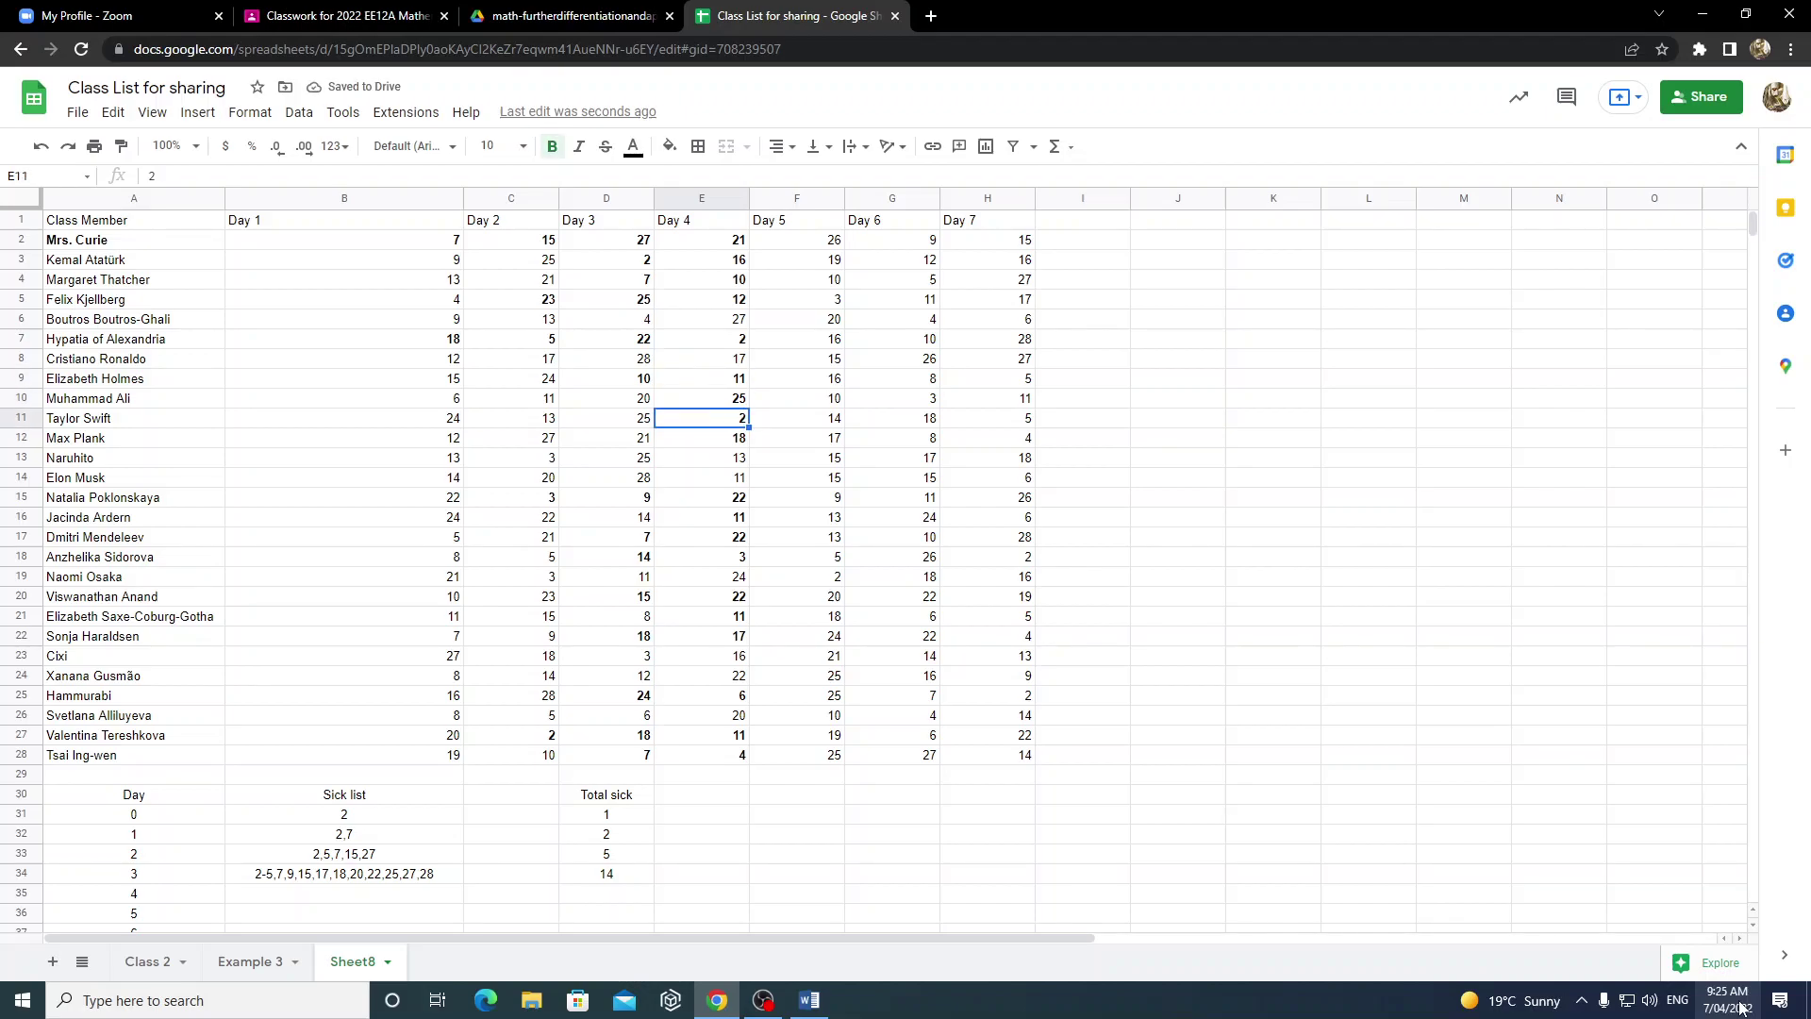
pyautogui.press('Down')
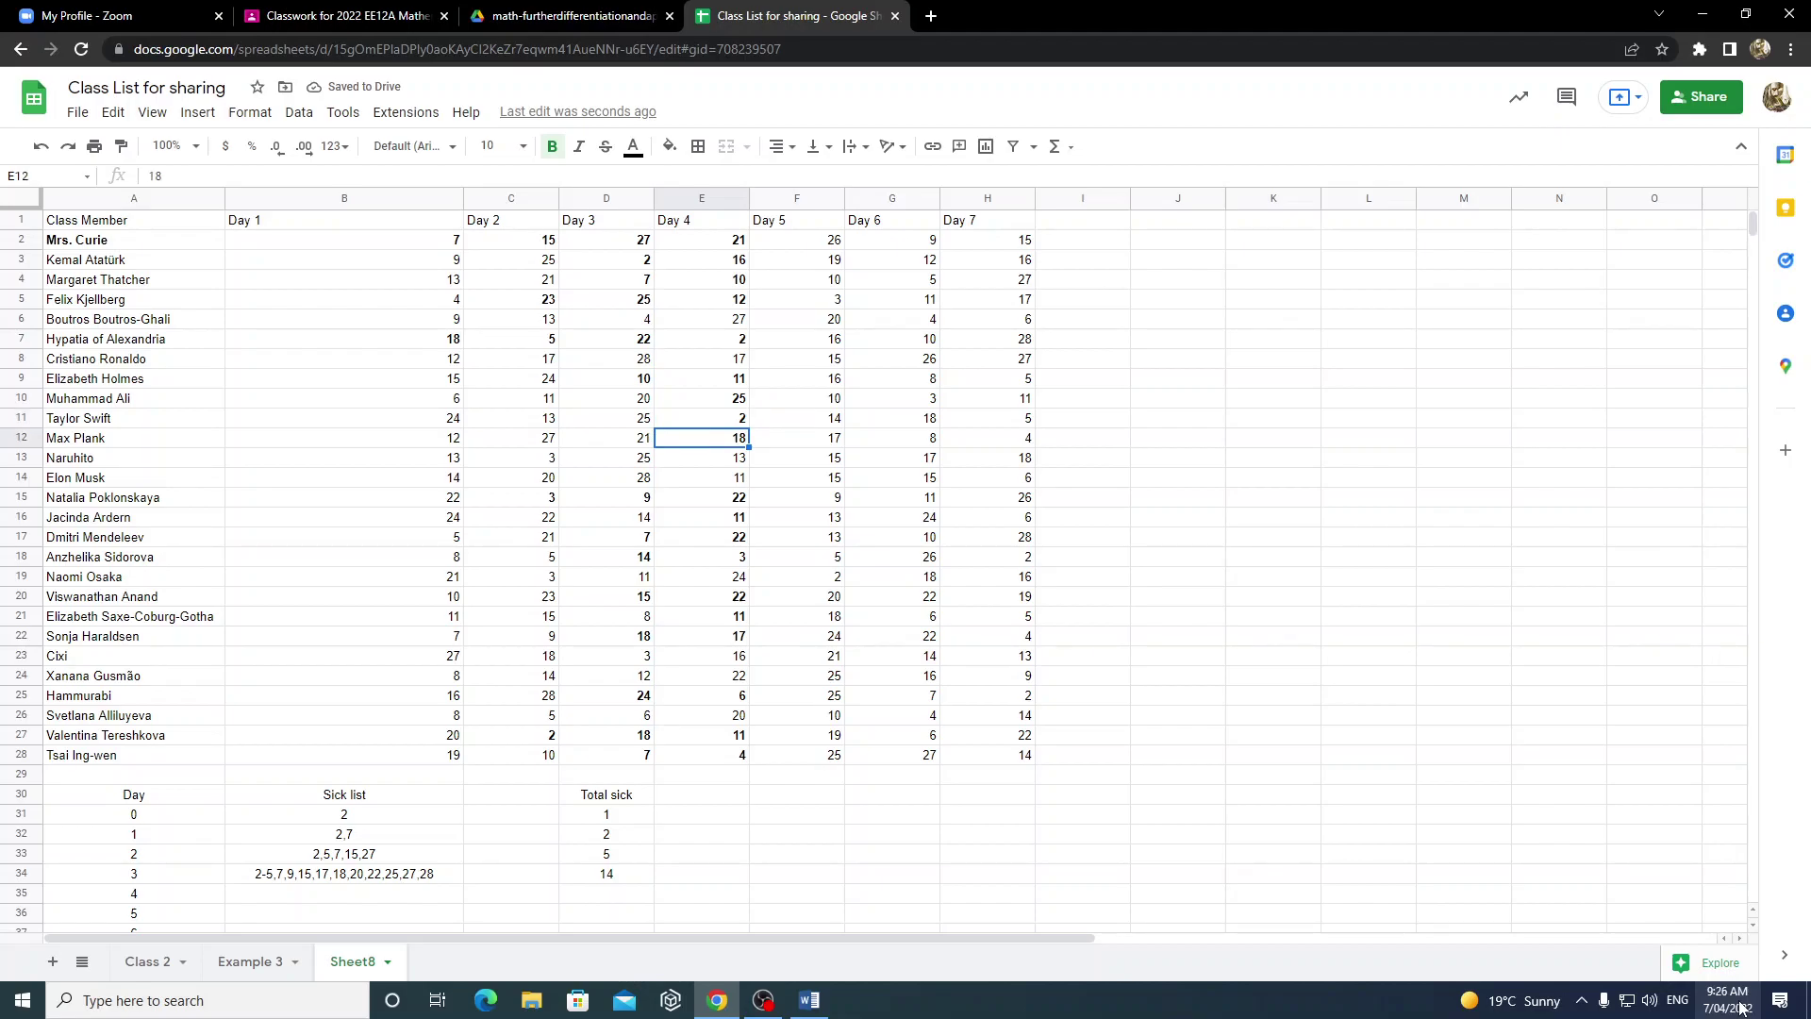
pyautogui.press('Down')
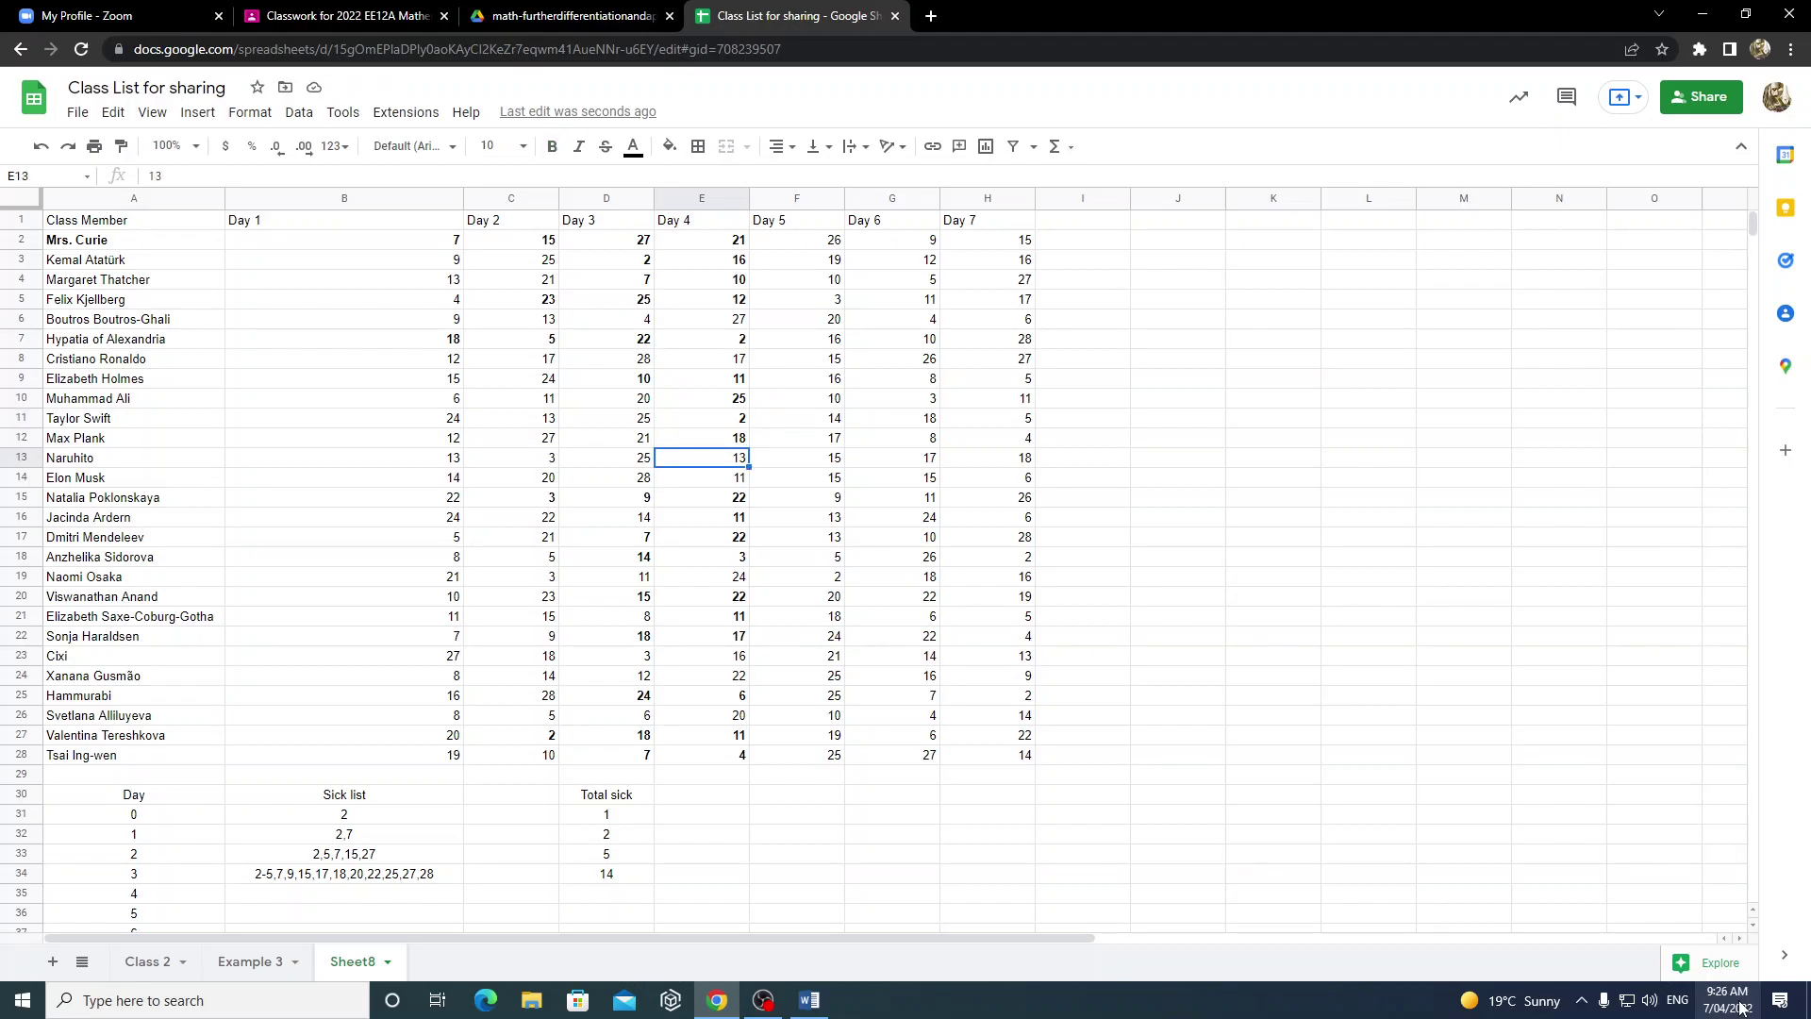
pyautogui.press('Down')
pyautogui.press('Down')
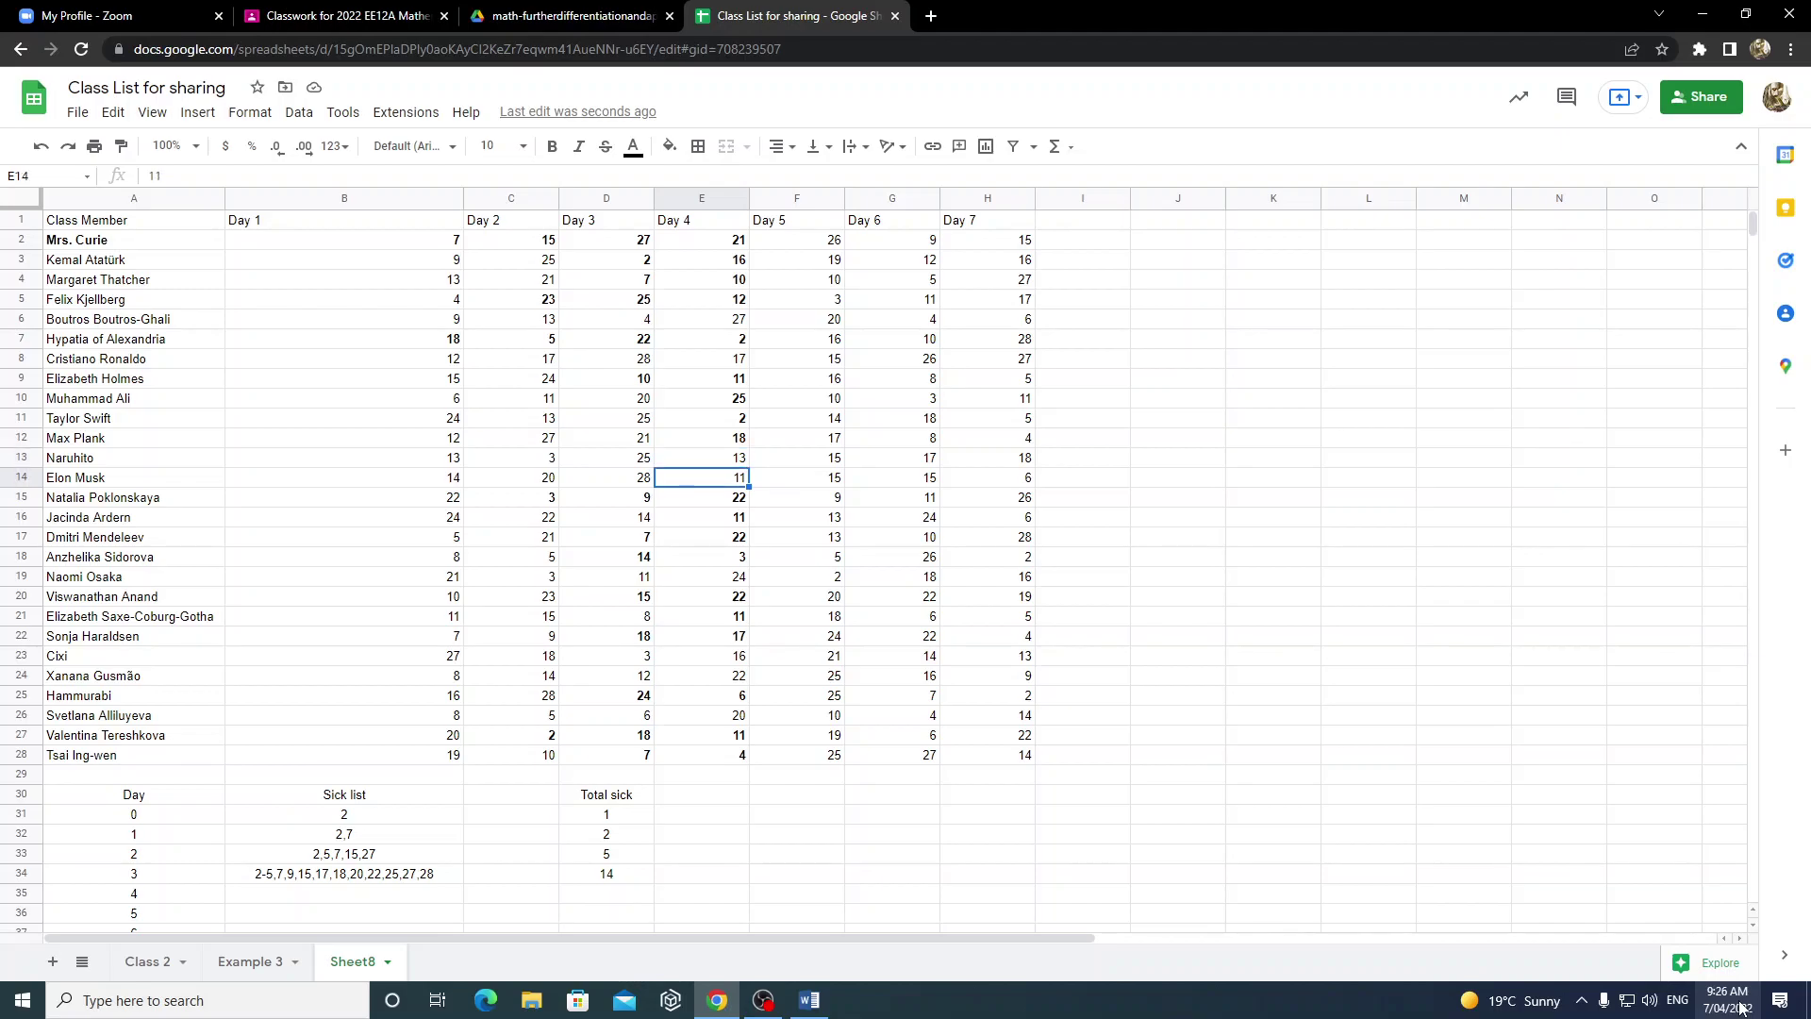
# - Trace the Day 4 contacts in rows 15 to 22 against the rows they refer to
pyautogui.press('Down')
pyautogui.press('Down')
pyautogui.press('Down')
pyautogui.press('Down')
pyautogui.press('Down')
pyautogui.press('Down')
pyautogui.press('Down')
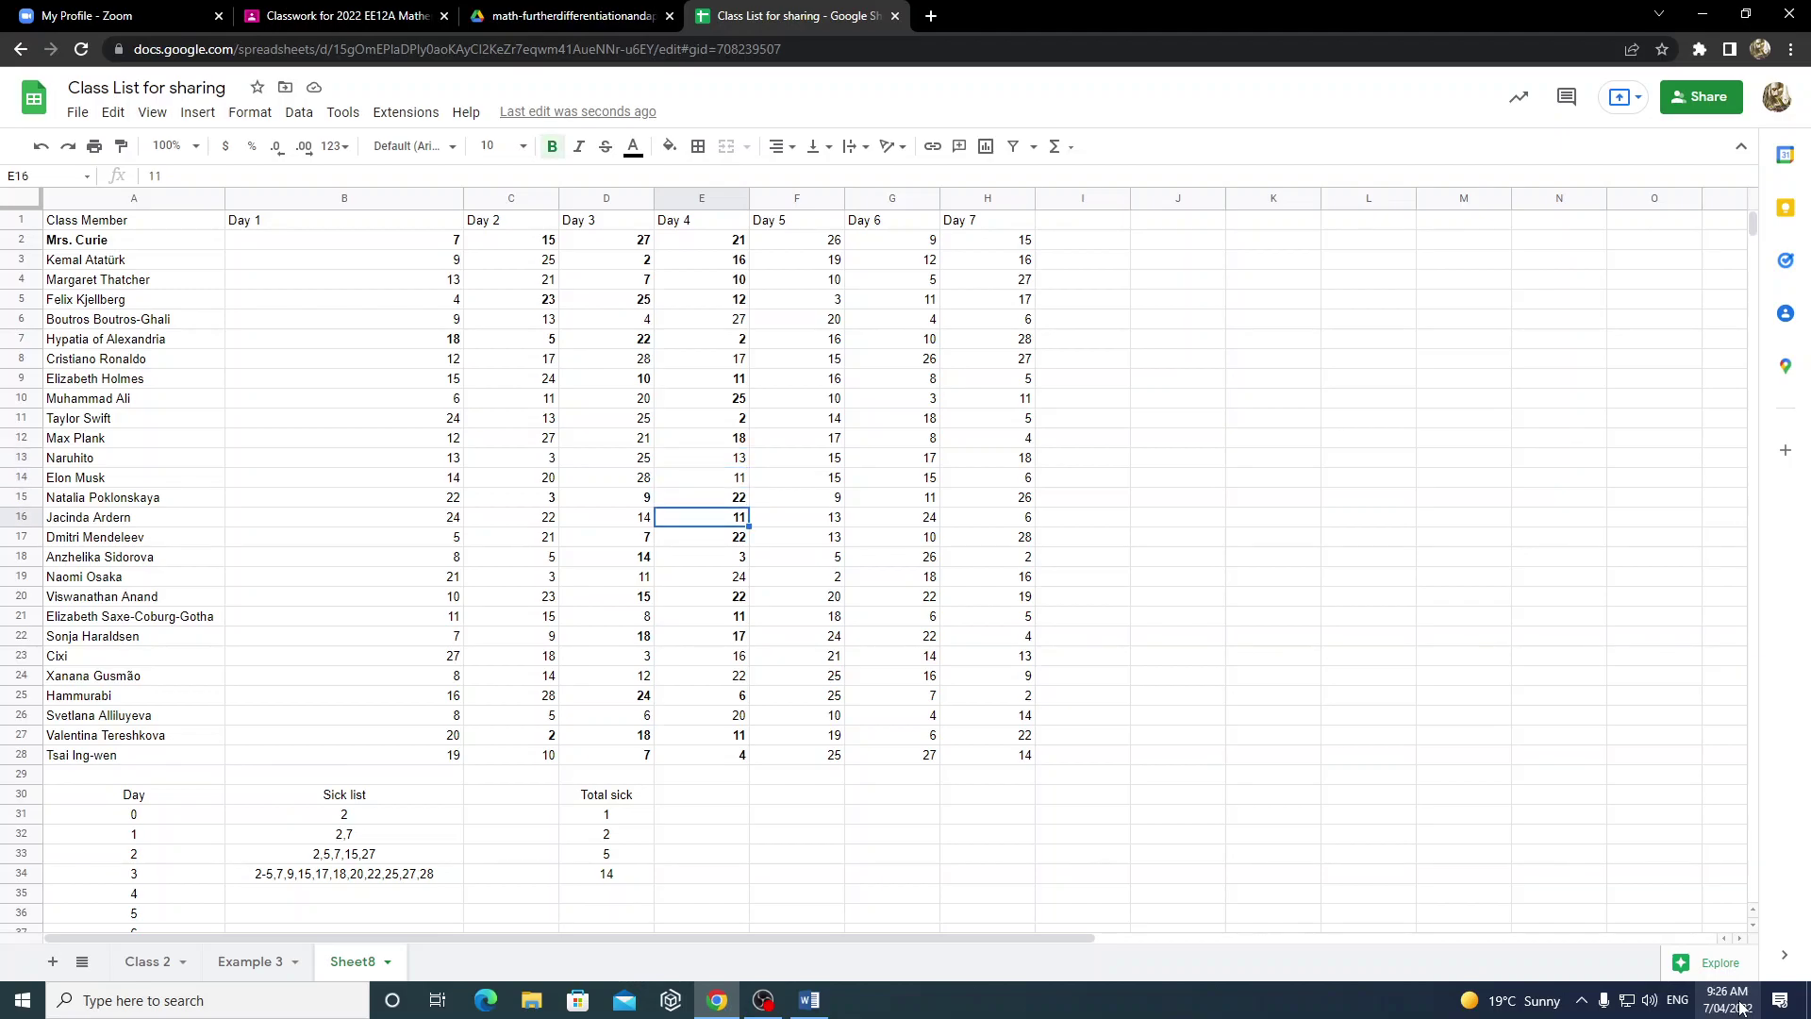
pyautogui.press('Up')
pyautogui.press('Up')
pyautogui.press('Up')
pyautogui.press('Up')
pyautogui.press('Up')
pyautogui.press('Up')
pyautogui.press('Down')
pyautogui.press('Down')
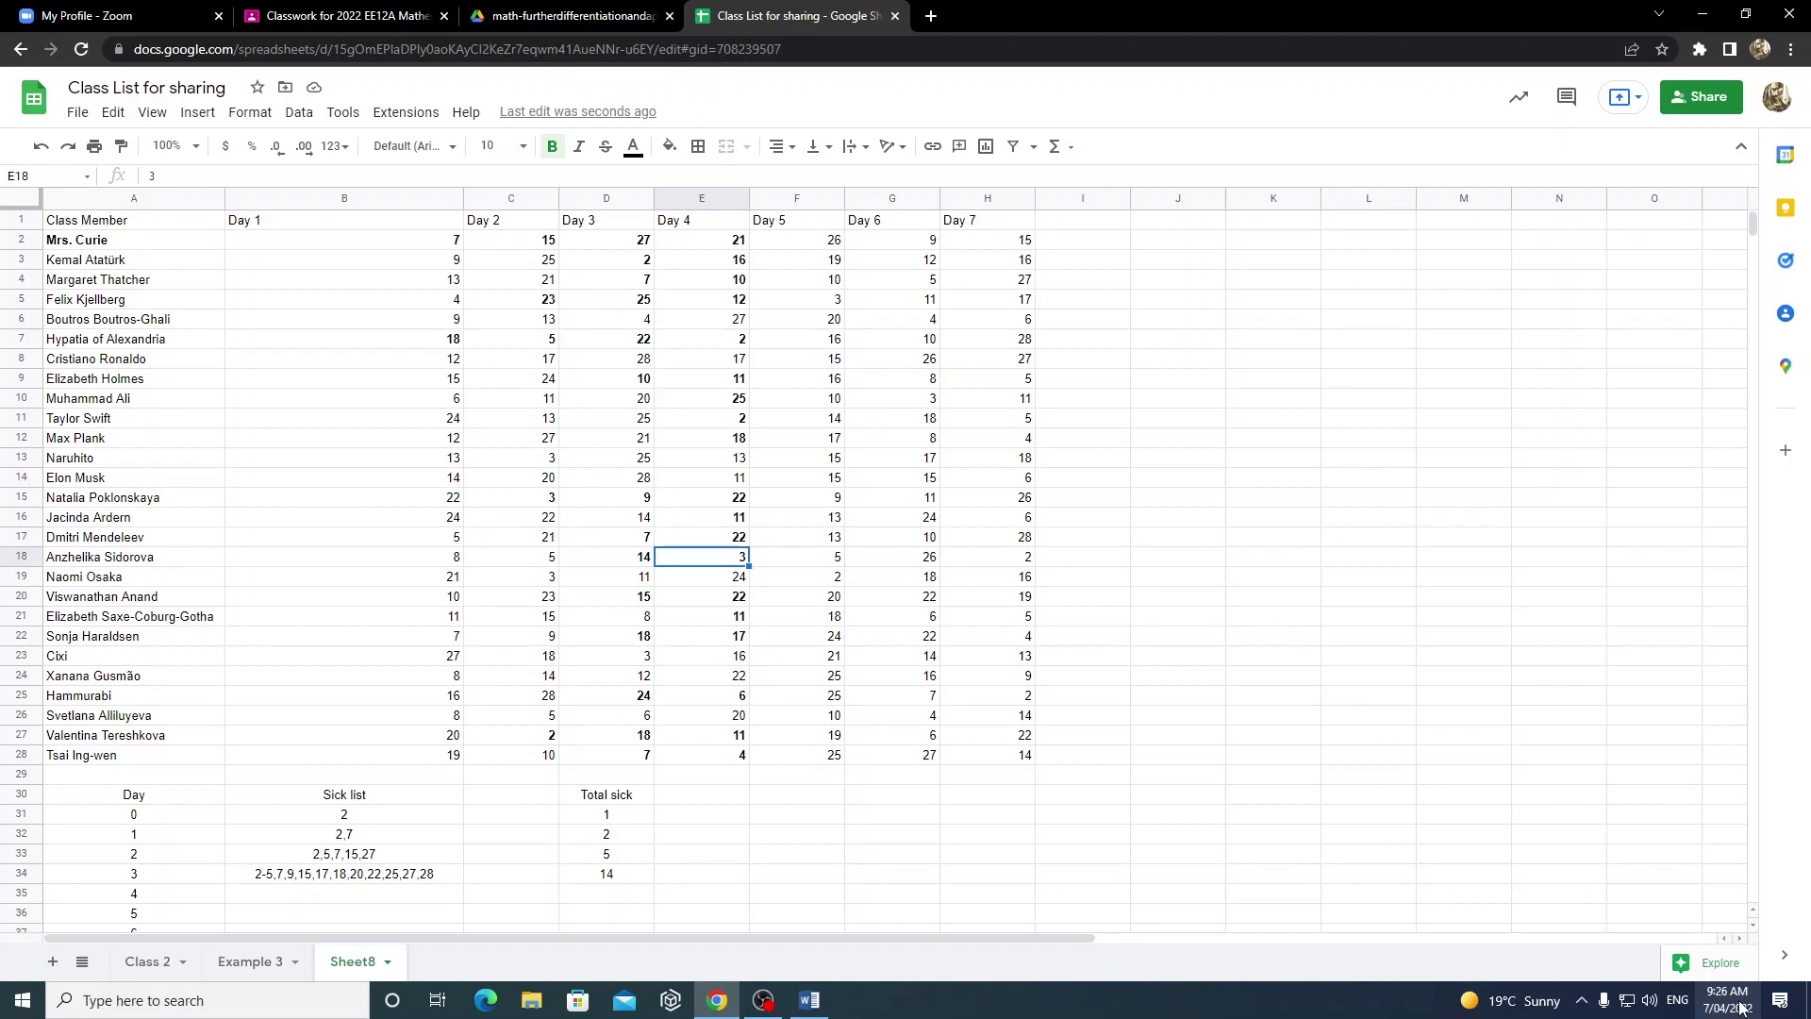
pyautogui.press('Down')
pyautogui.press('Down')
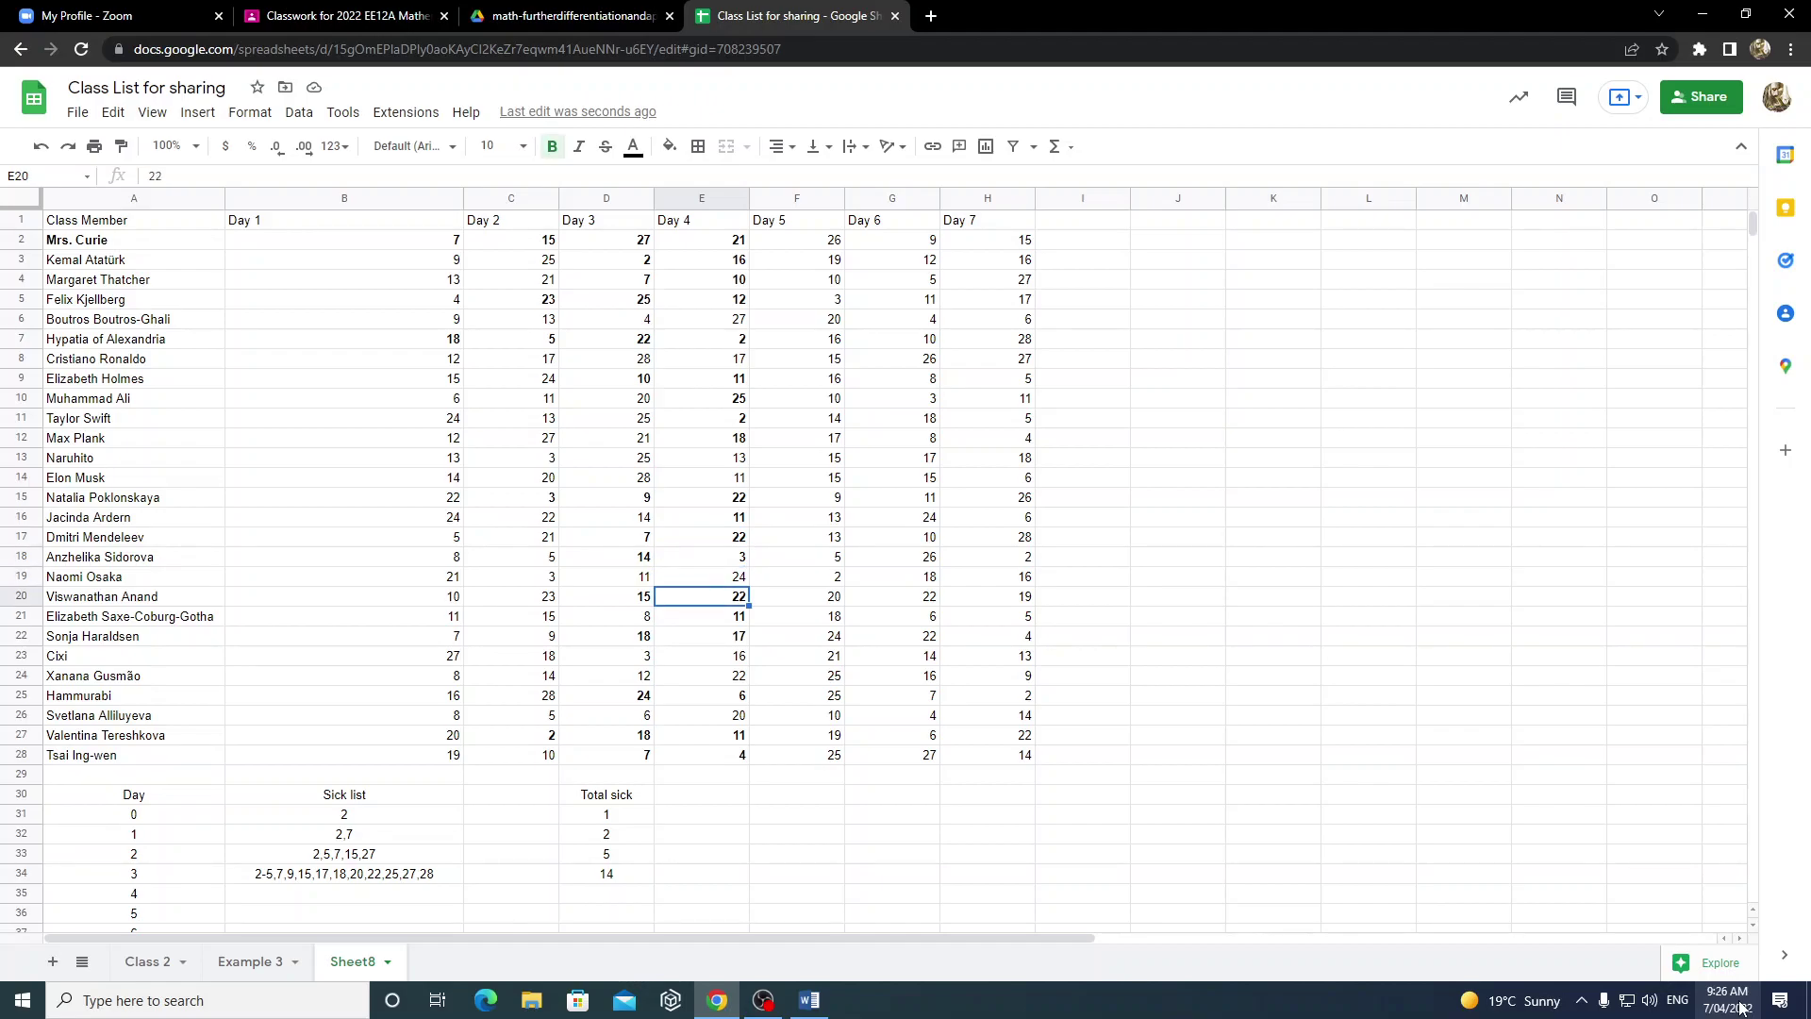
pyautogui.press('Down')
pyautogui.press('Down')
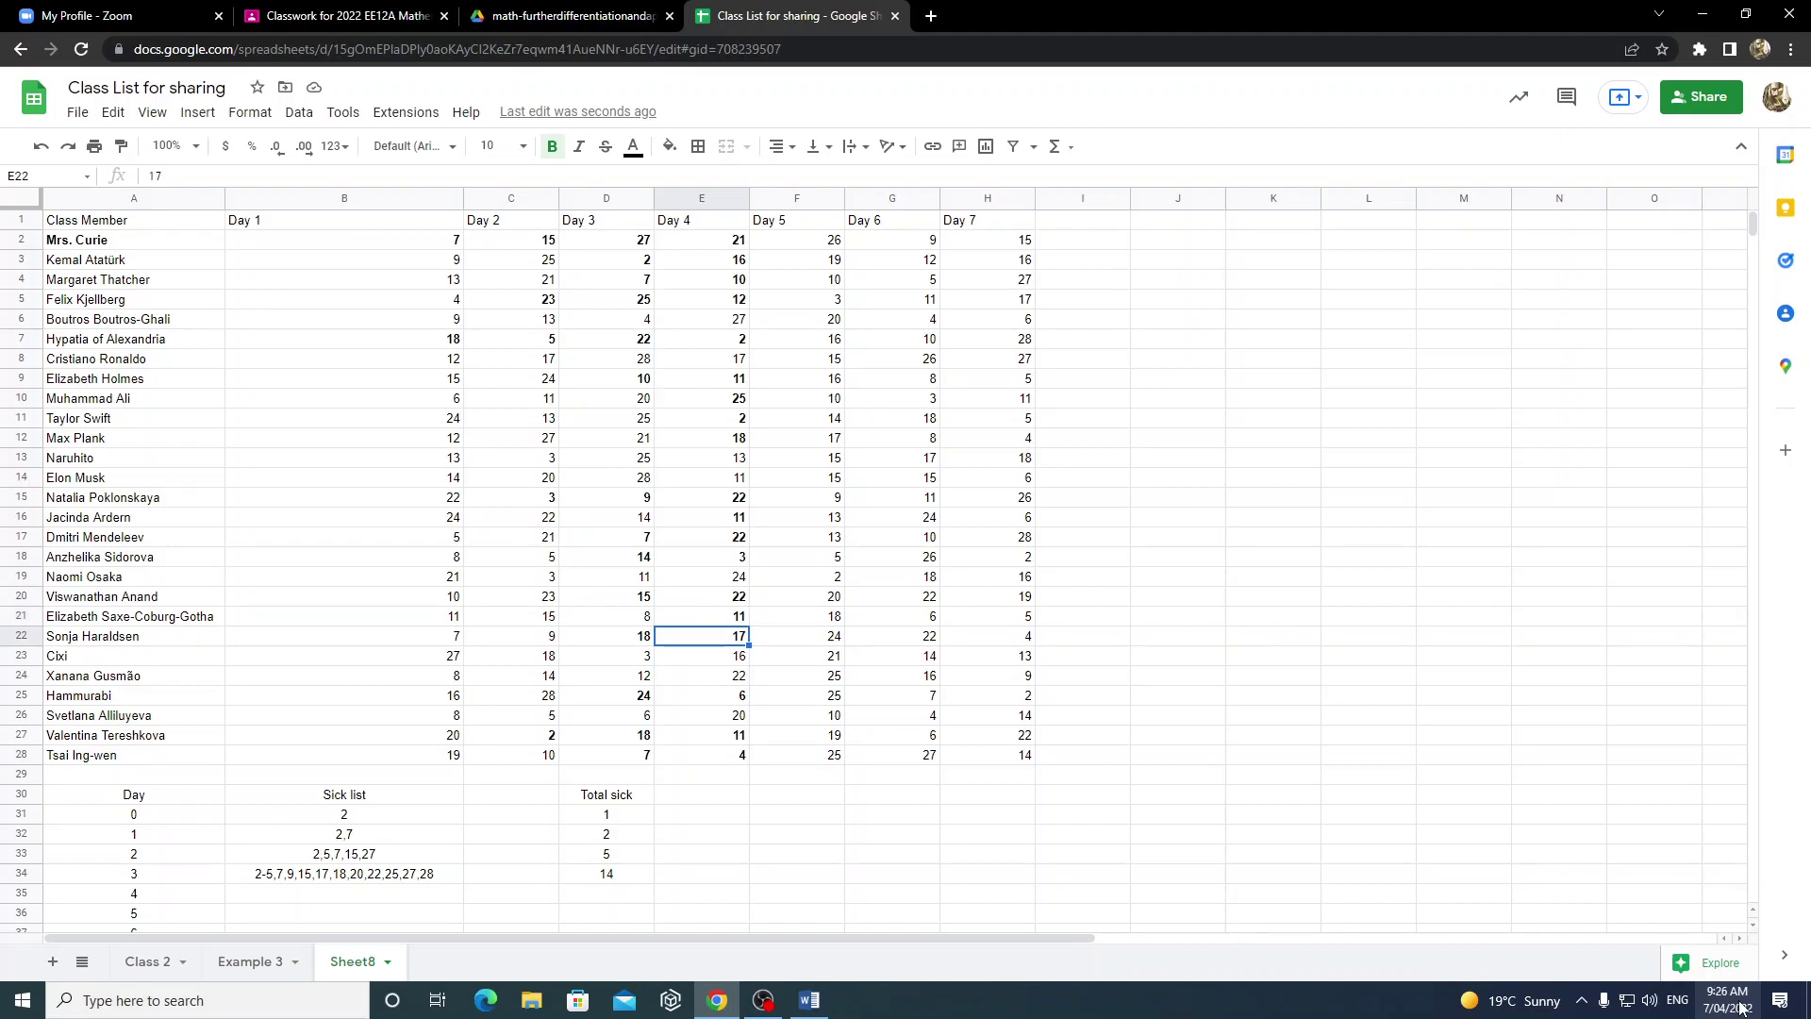
# - Follow the Day 4 contact in E25 up to row 6 and bold cell E6
pyautogui.press('Down')
pyautogui.press('Down')
pyautogui.press('Down')
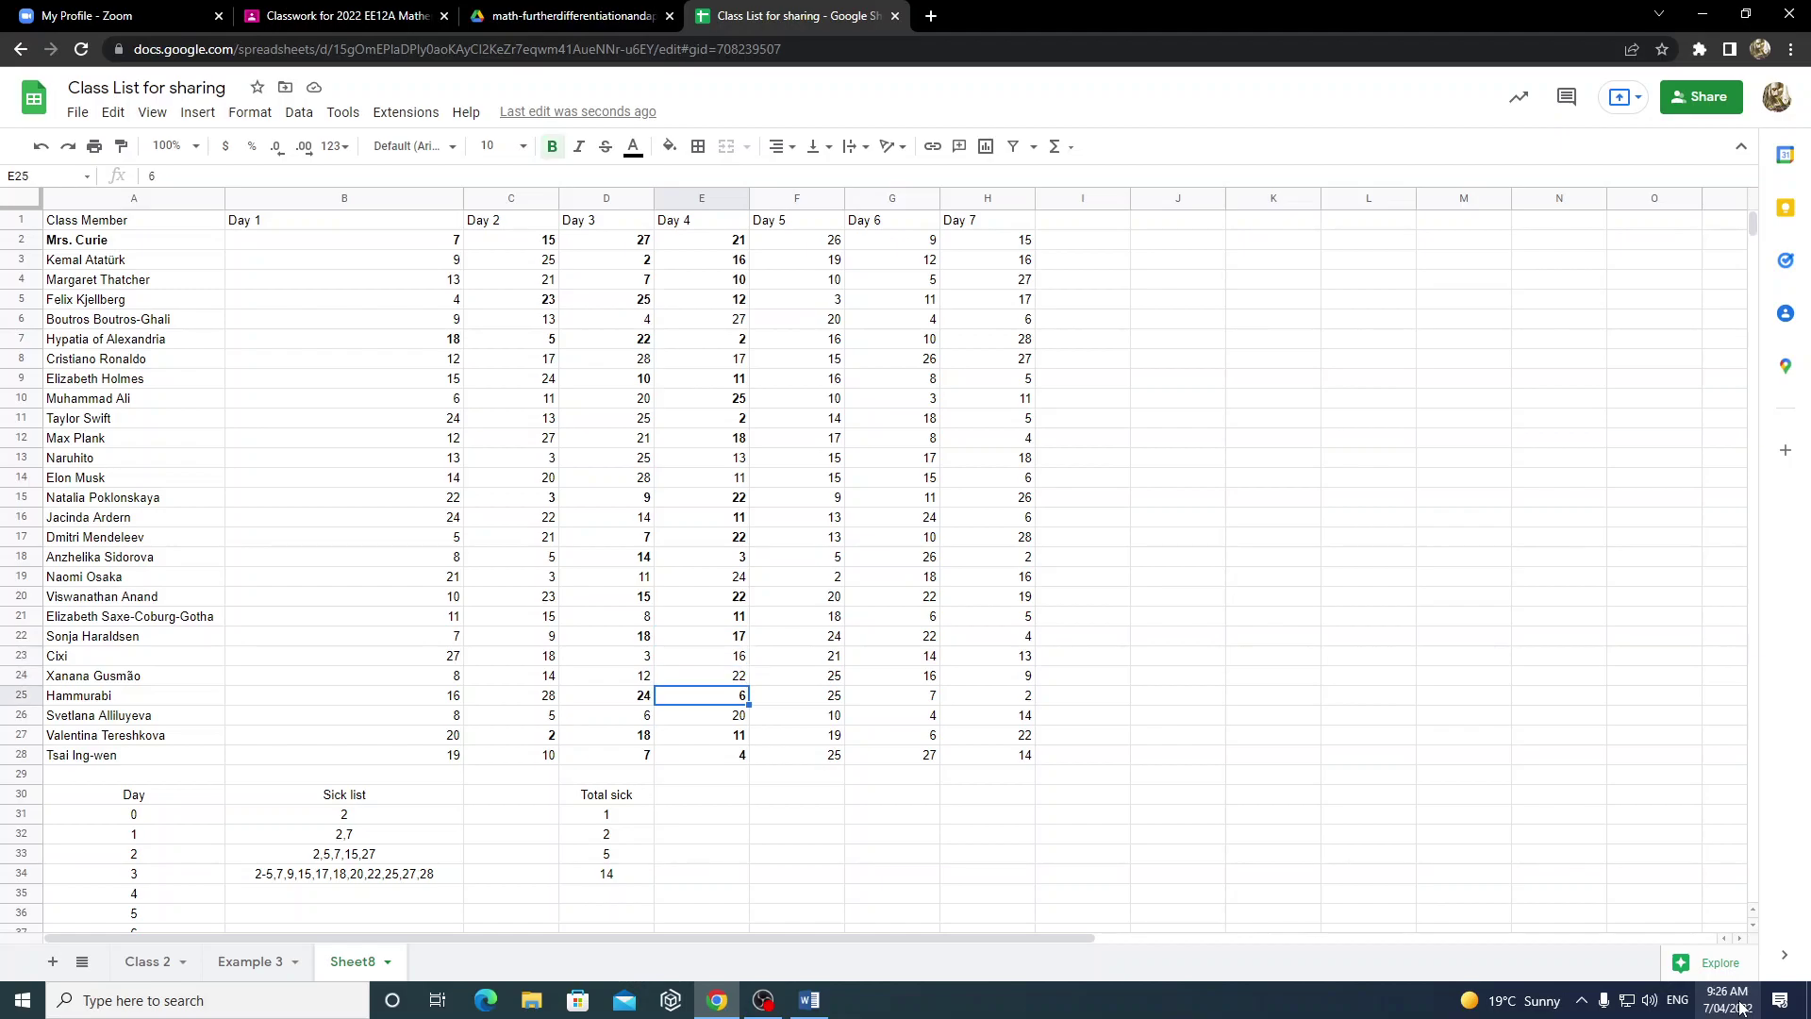
pyautogui.press('Up')
pyautogui.press('Up')
pyautogui.press('Up')
pyautogui.press('Up')
pyautogui.press('Up')
pyautogui.press('Up')
pyautogui.press('Up')
pyautogui.press('Up')
pyautogui.press('Up')
pyautogui.press('Up')
pyautogui.press('Up')
pyautogui.press('Up')
pyautogui.press('Up')
pyautogui.press('Up')
pyautogui.press('Up')
pyautogui.press('Up')
pyautogui.press('Up')
pyautogui.press('Up')
pyautogui.press('Up')
pyautogui.hotkey('ctrl', 'b')
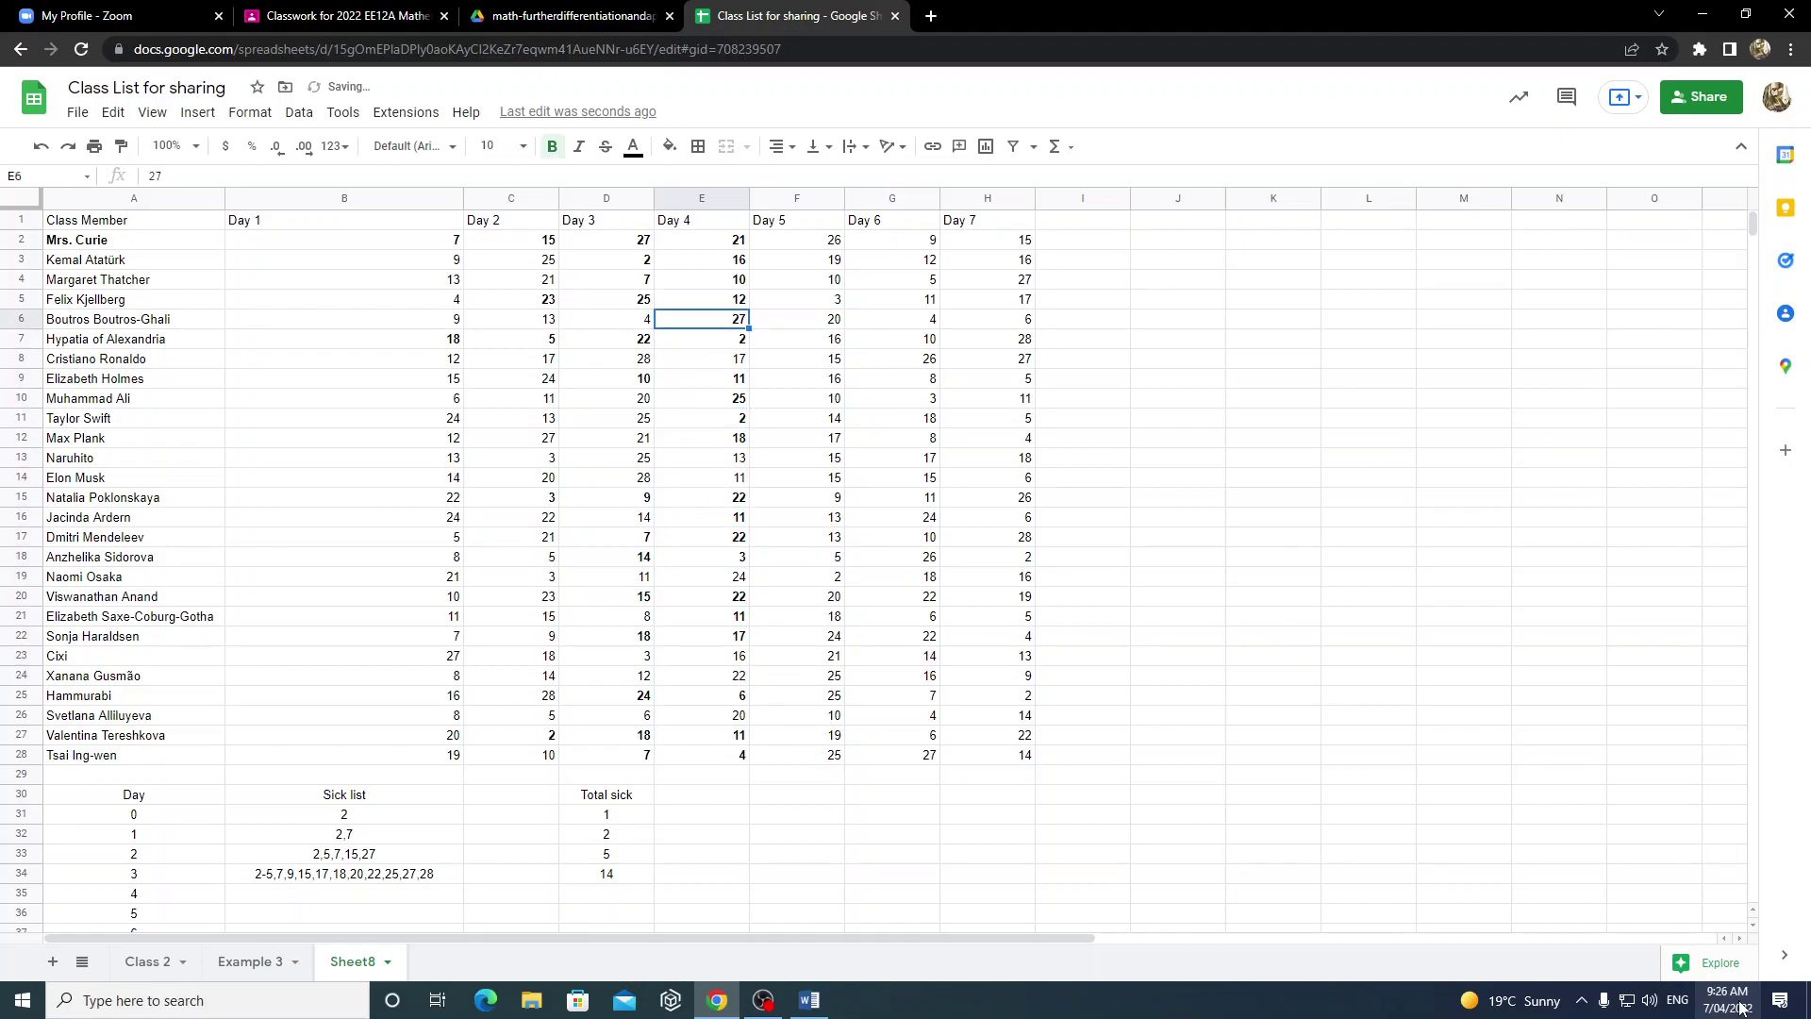
# - Follow the Day 4 contact in E6 down to row 27 and check the contact in E28
pyautogui.press('Down')
pyautogui.press('Down')
pyautogui.press('Down')
pyautogui.press('Down')
pyautogui.press('Down')
pyautogui.press('Down')
pyautogui.press('Down')
pyautogui.press('Down')
pyautogui.press('Down')
pyautogui.press('Down')
pyautogui.press('Down')
pyautogui.press('Down')
pyautogui.press('Down')
pyautogui.press('Down')
pyautogui.press('Down')
pyautogui.press('Down')
pyautogui.press('Down')
pyautogui.press('Down')
pyautogui.press('Down')
pyautogui.press('Down')
pyautogui.press('Up')
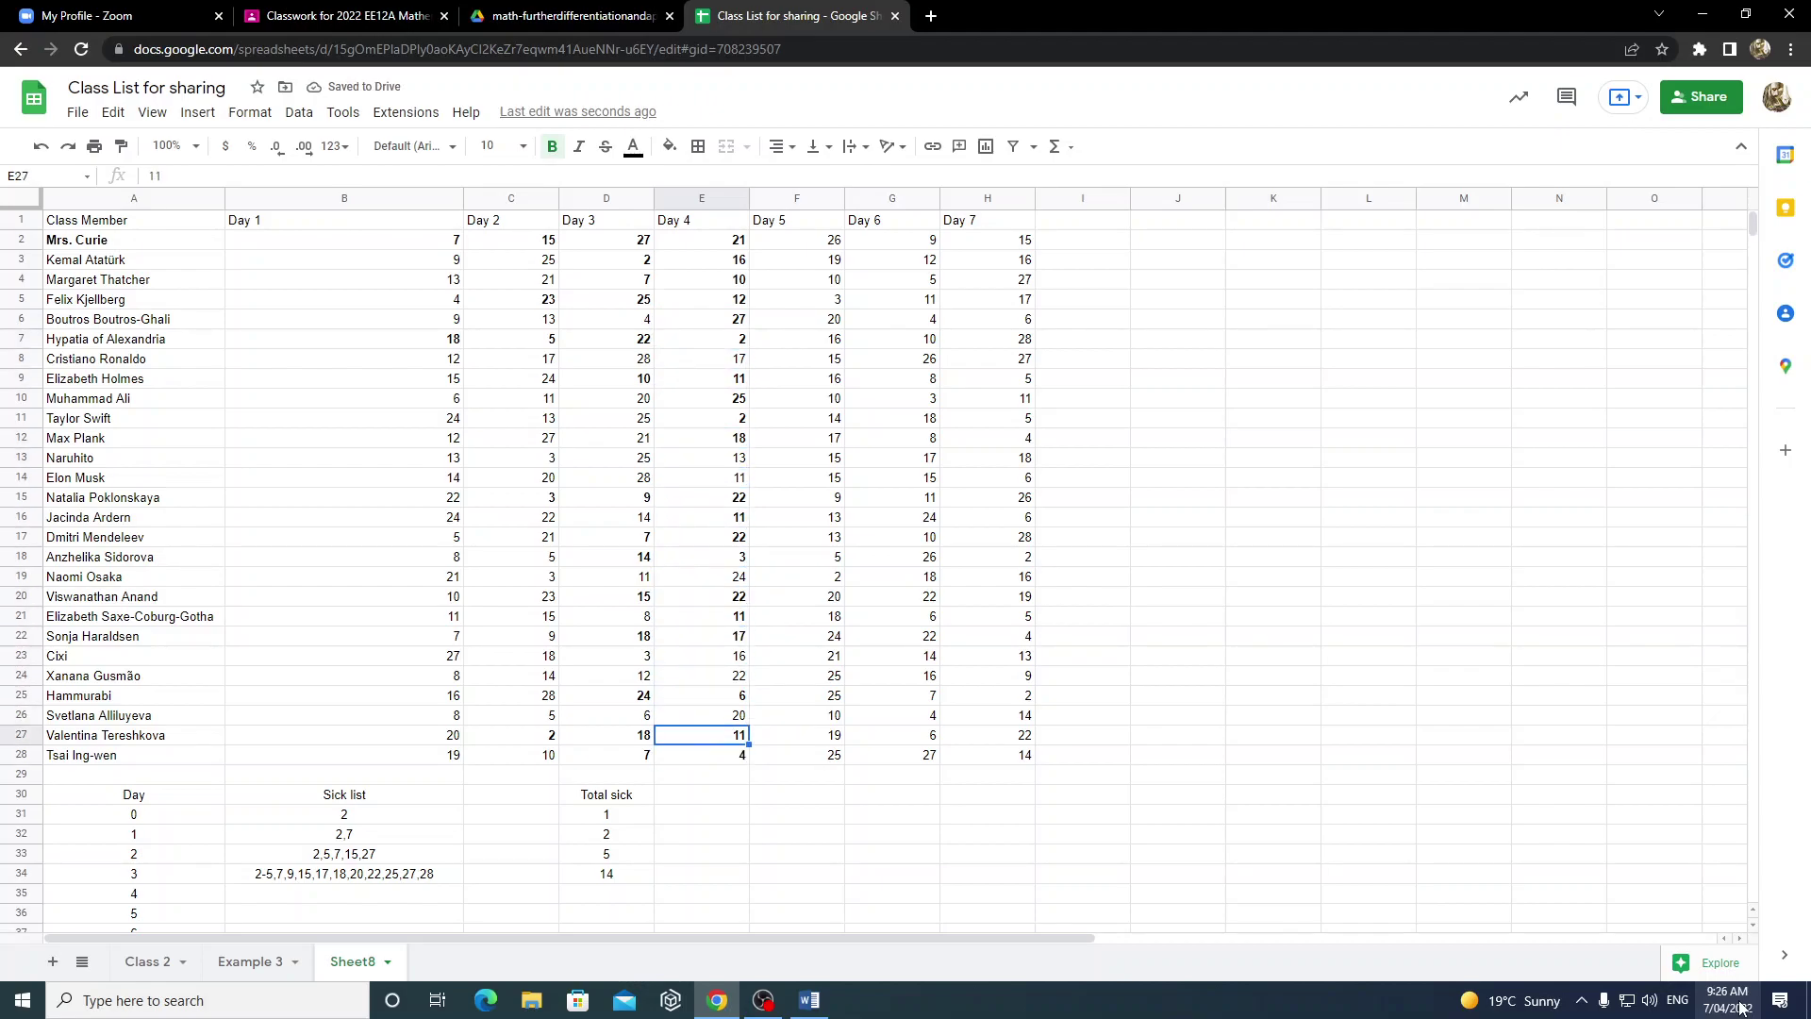
pyautogui.press('Down')
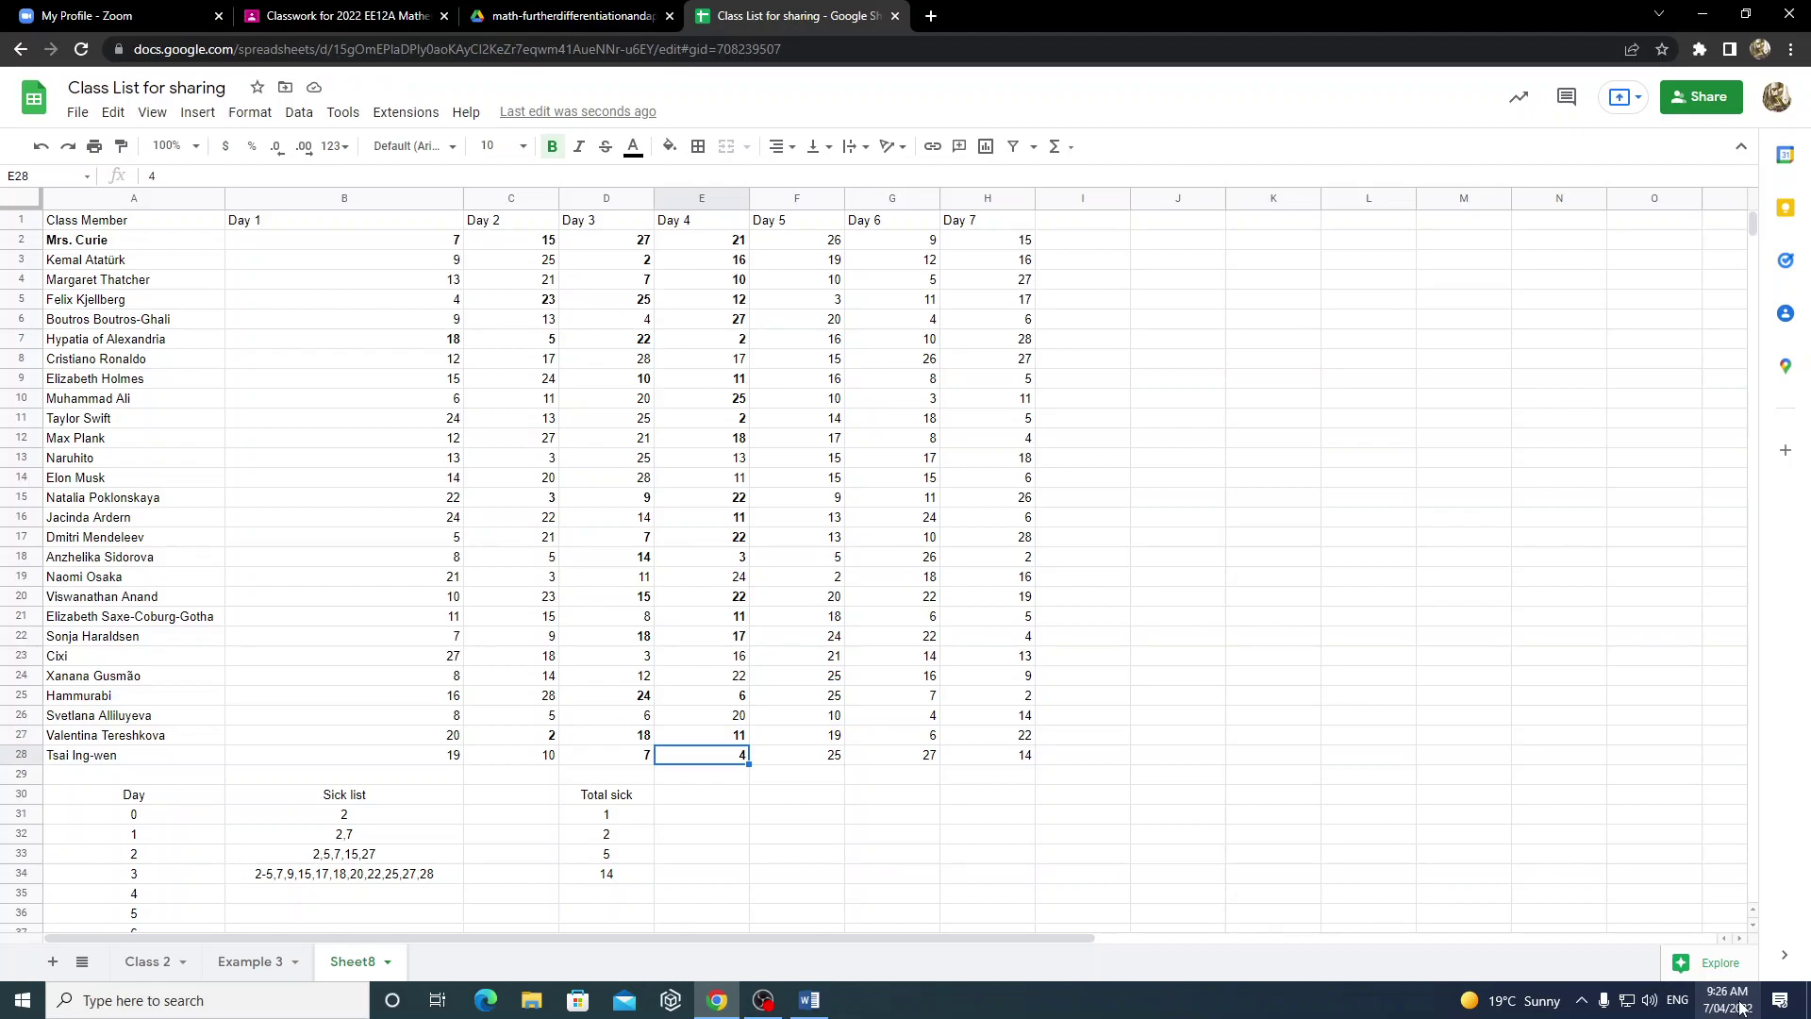
# - Bold cells E26 and E24 in the Day 4 column
pyautogui.press('Up')
pyautogui.press('Up')
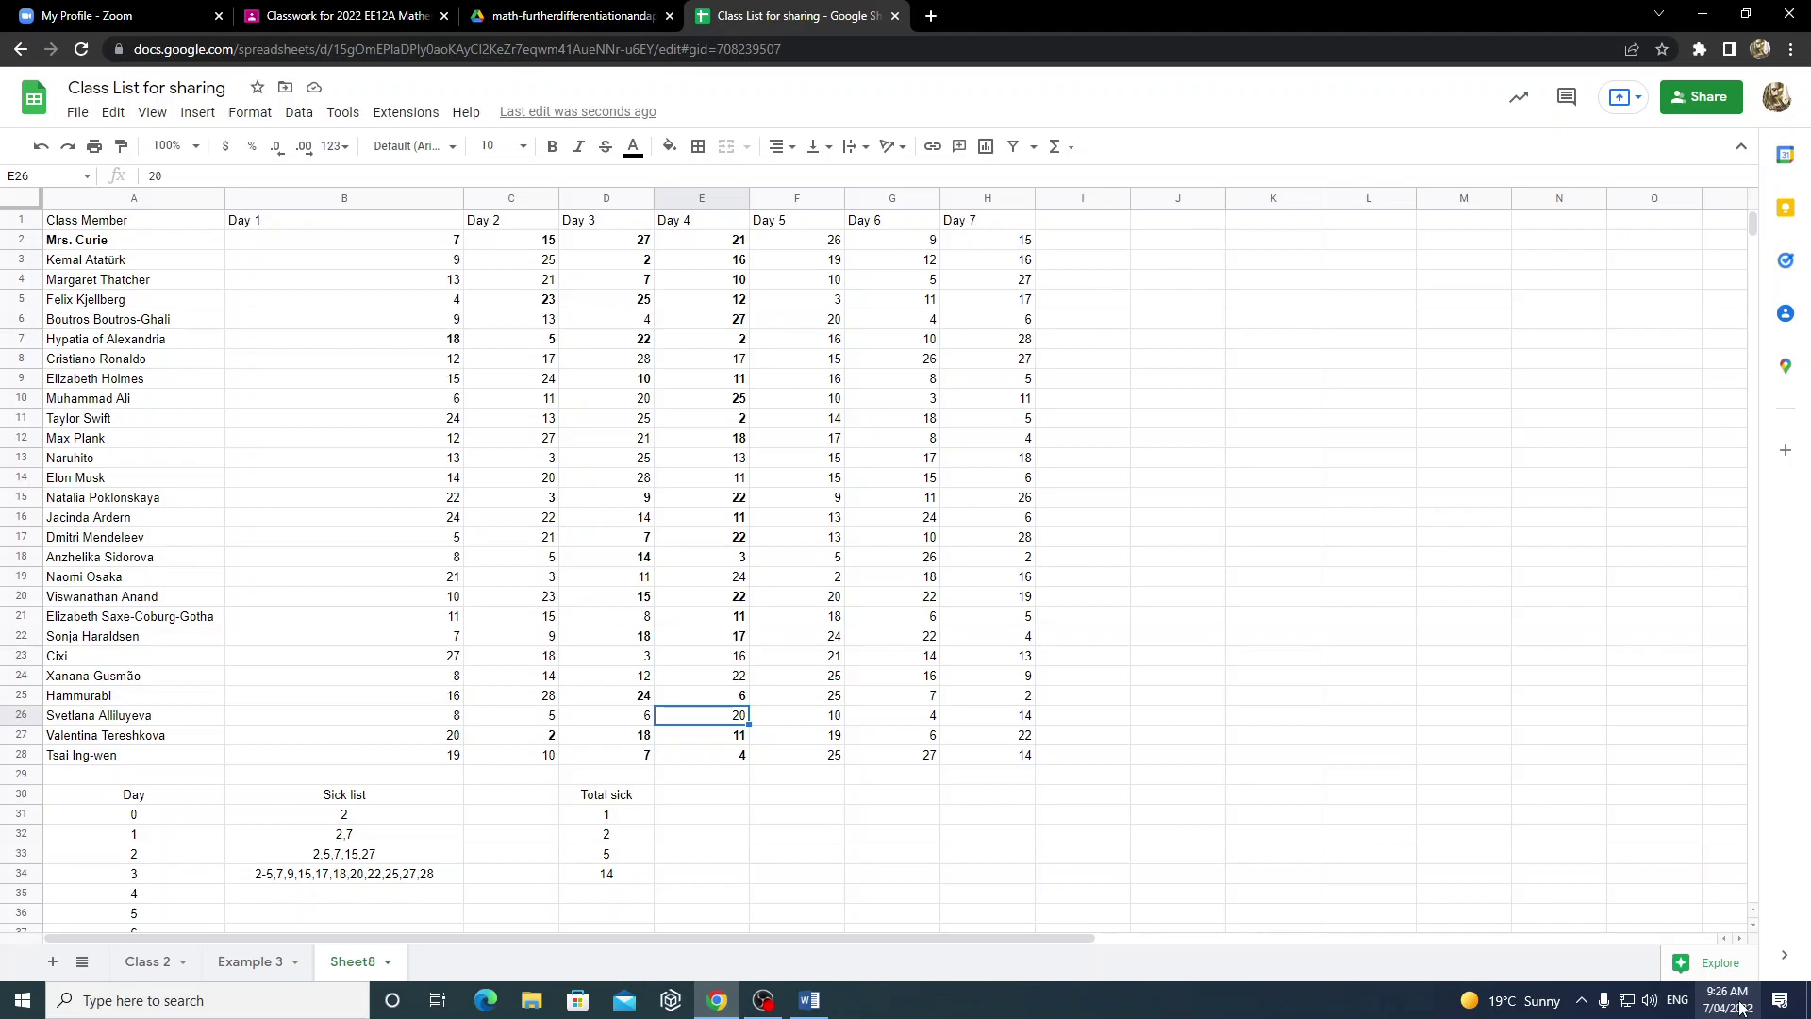
pyautogui.press('Up')
pyautogui.press('Up')
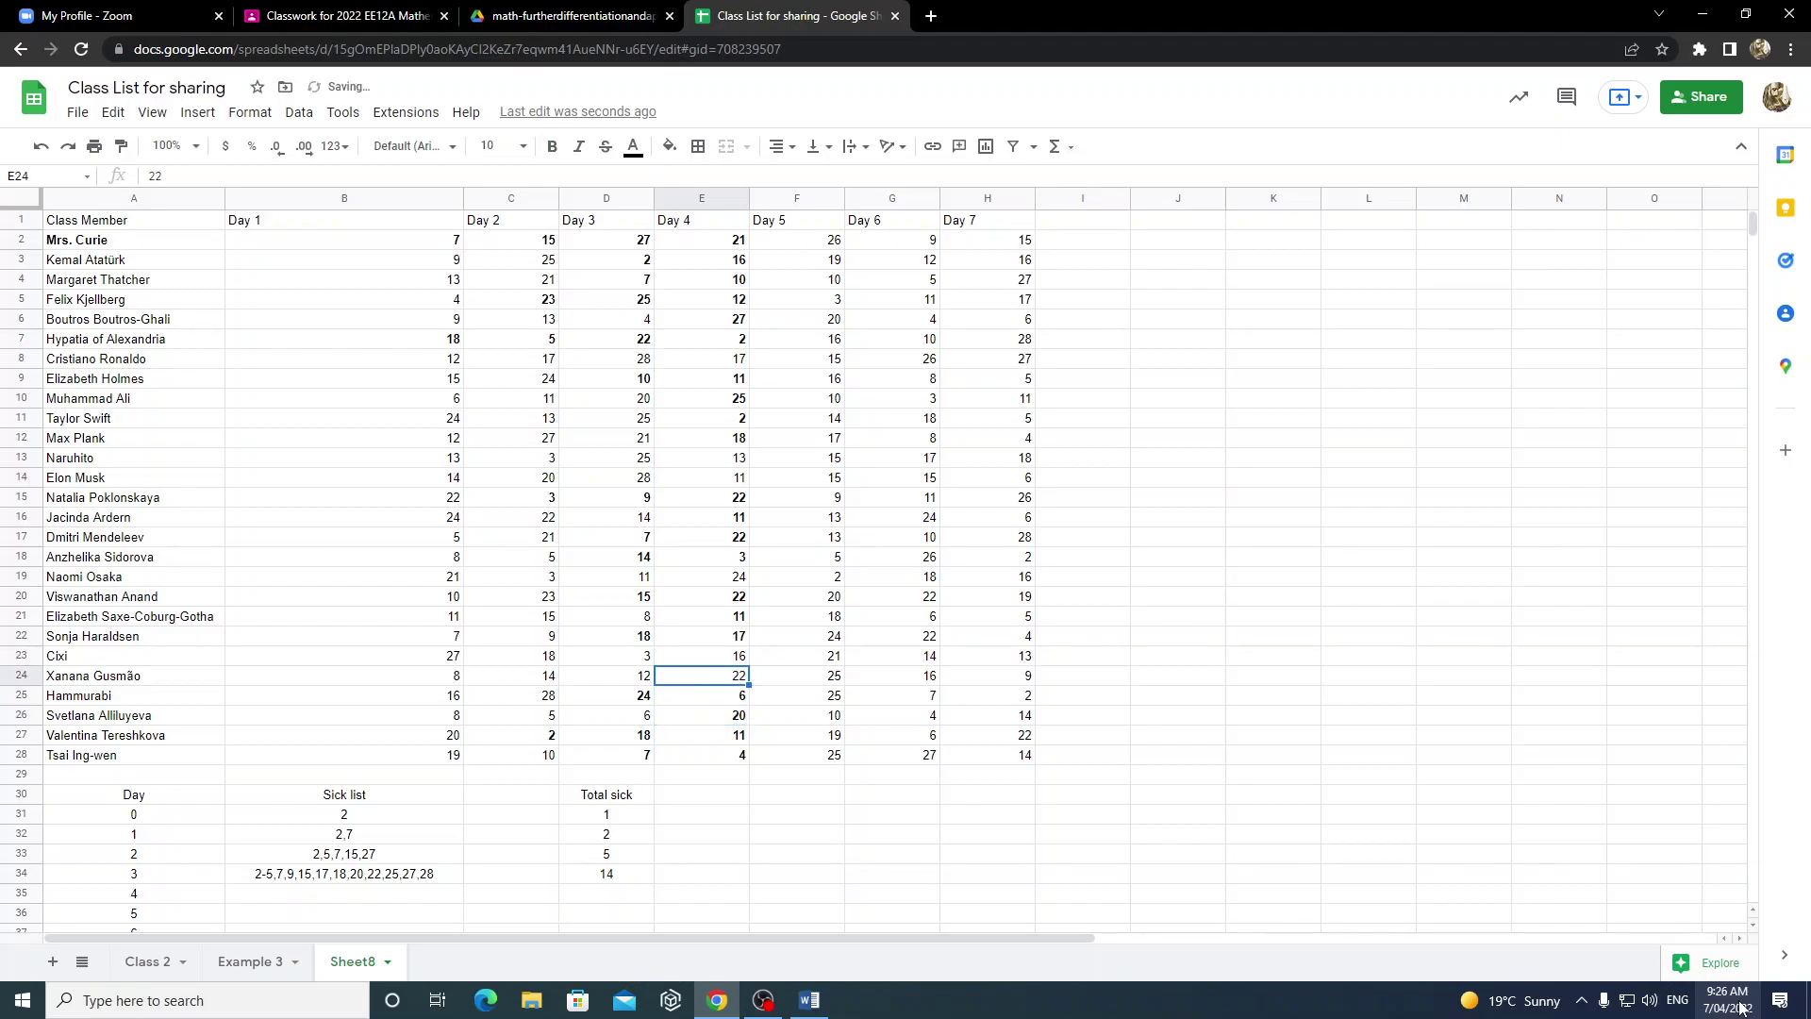
pyautogui.hotkey('ctrl', 'b')
# - Check the remaining unbolded Day 4 contacts from E23 upward and bold cell E8
pyautogui.press('Up')
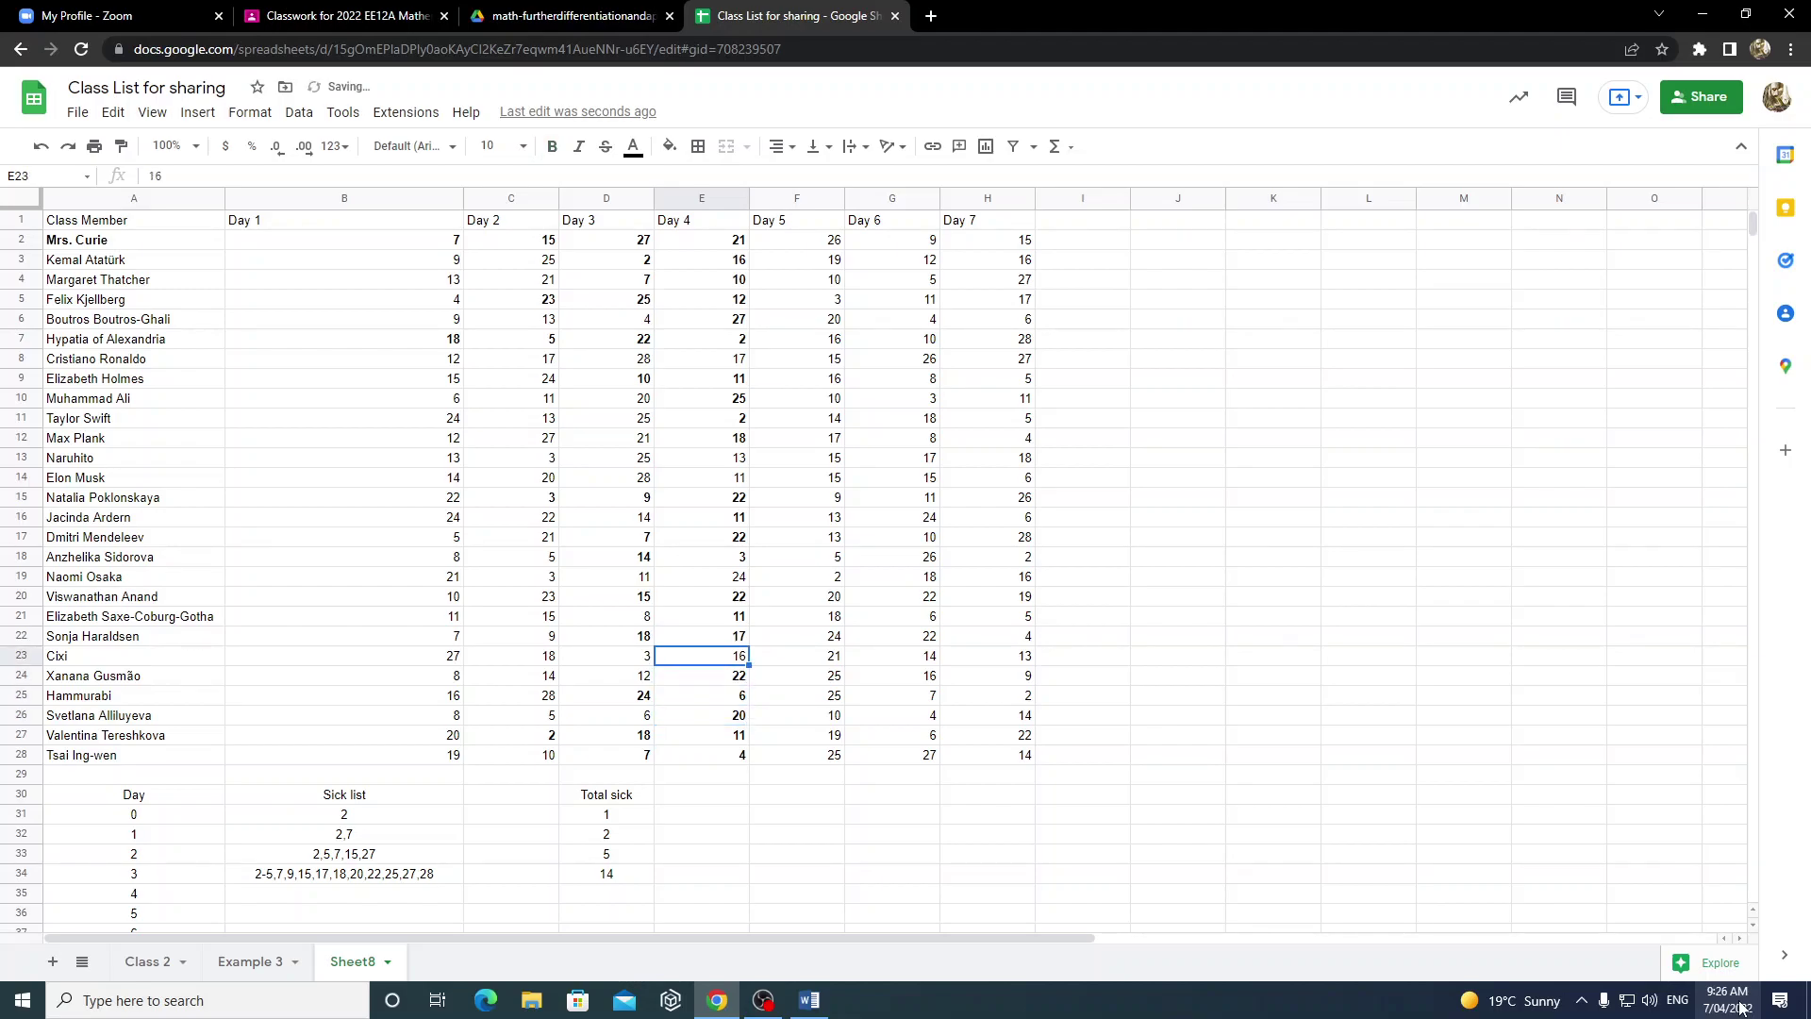
pyautogui.press('Up')
pyautogui.press('Up')
pyautogui.press('Up')
pyautogui.press('Up')
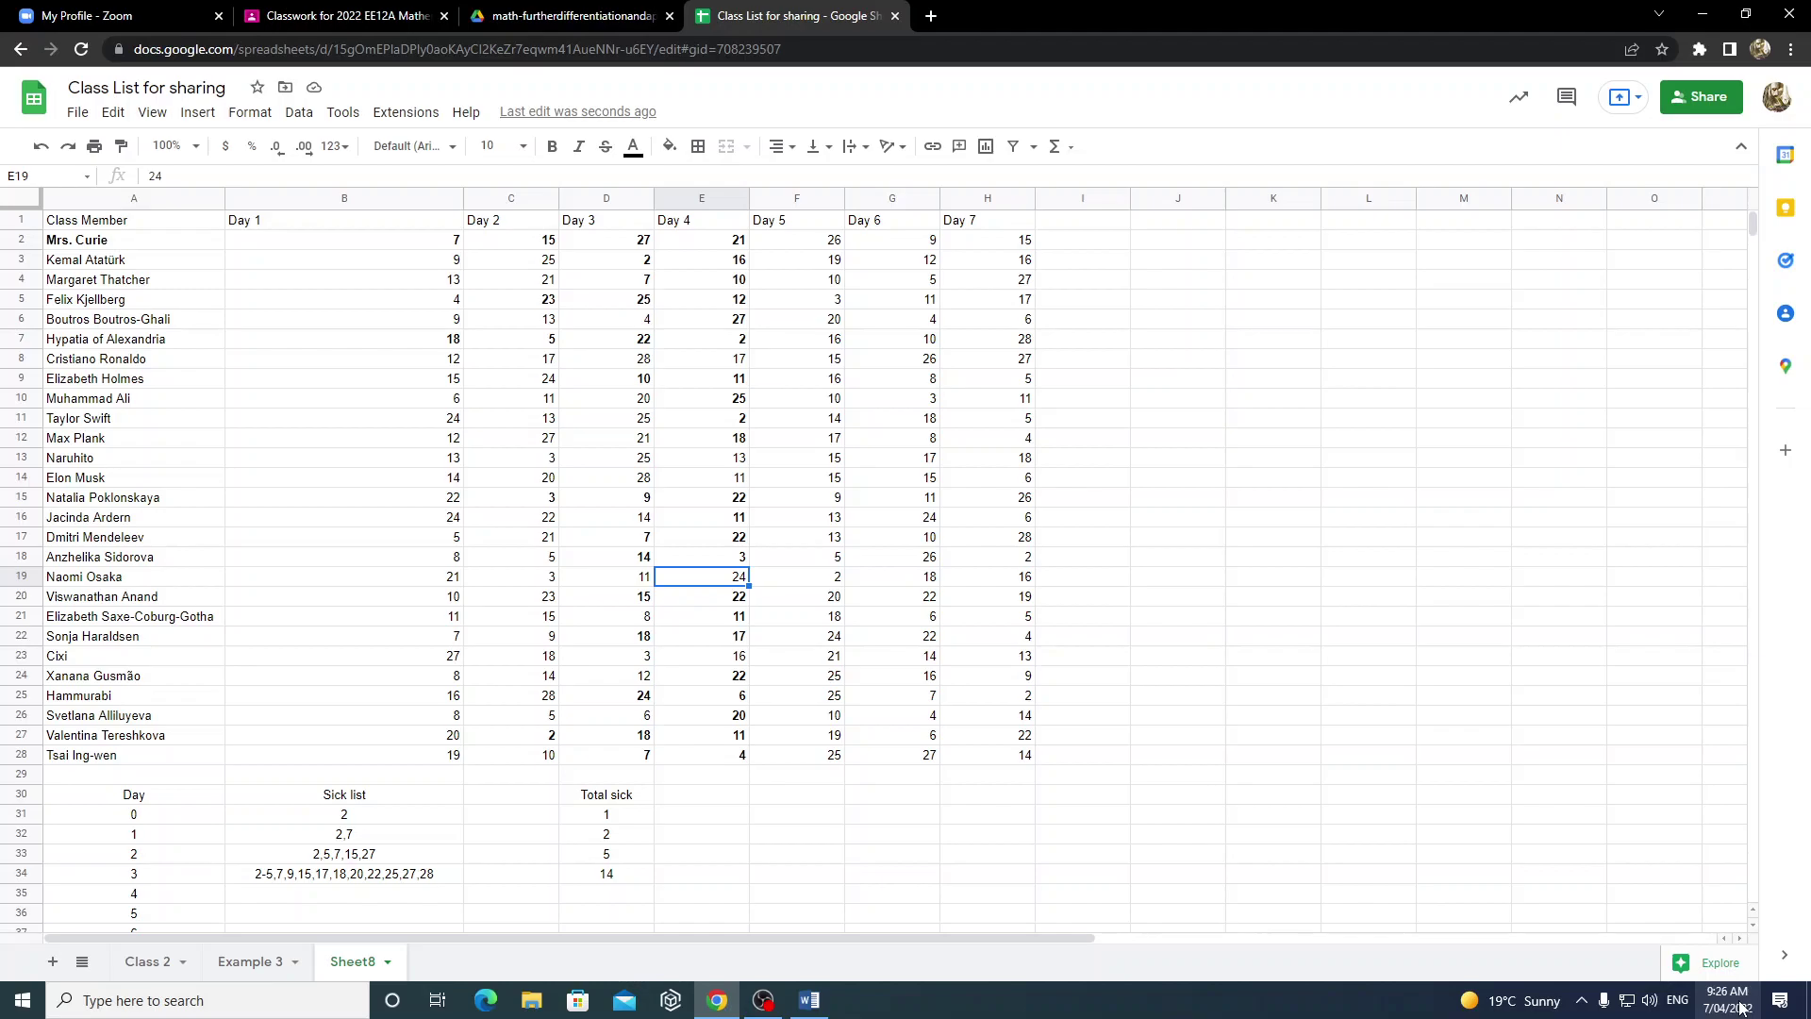
pyautogui.press('Up')
pyautogui.press('Up')
pyautogui.press('Up')
pyautogui.press('Up')
pyautogui.press('Up')
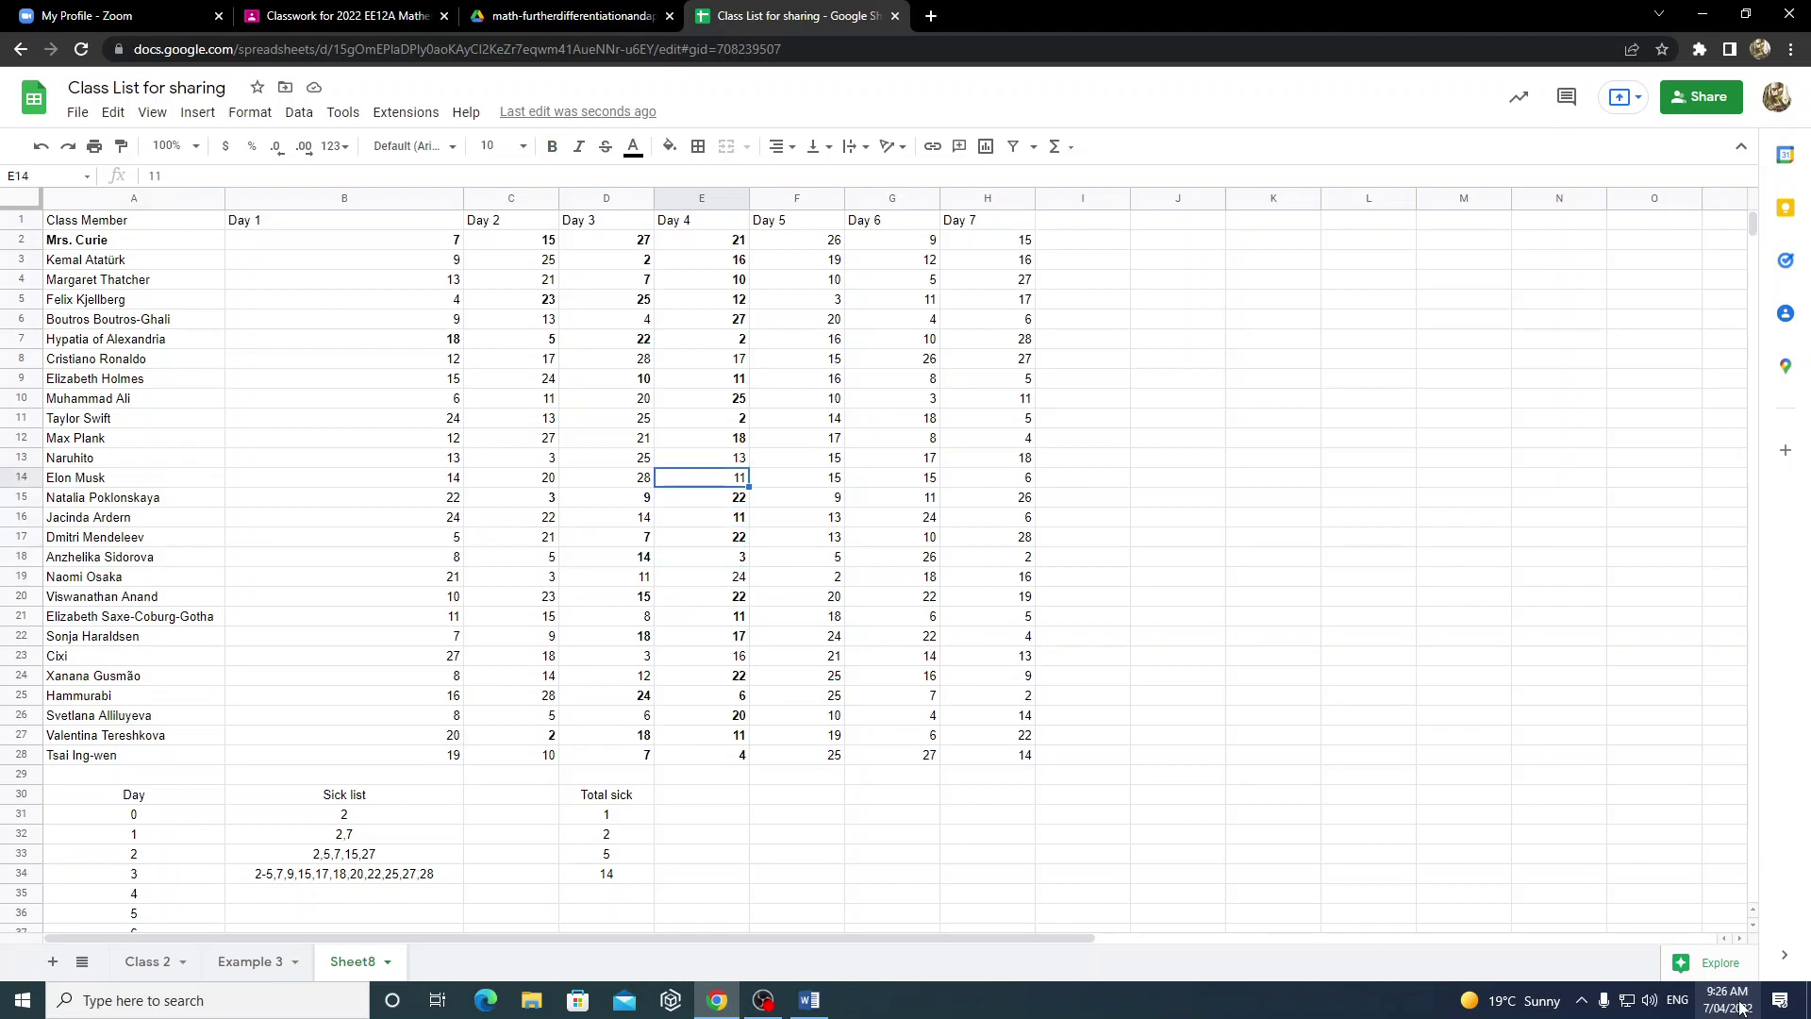
pyautogui.press('Up')
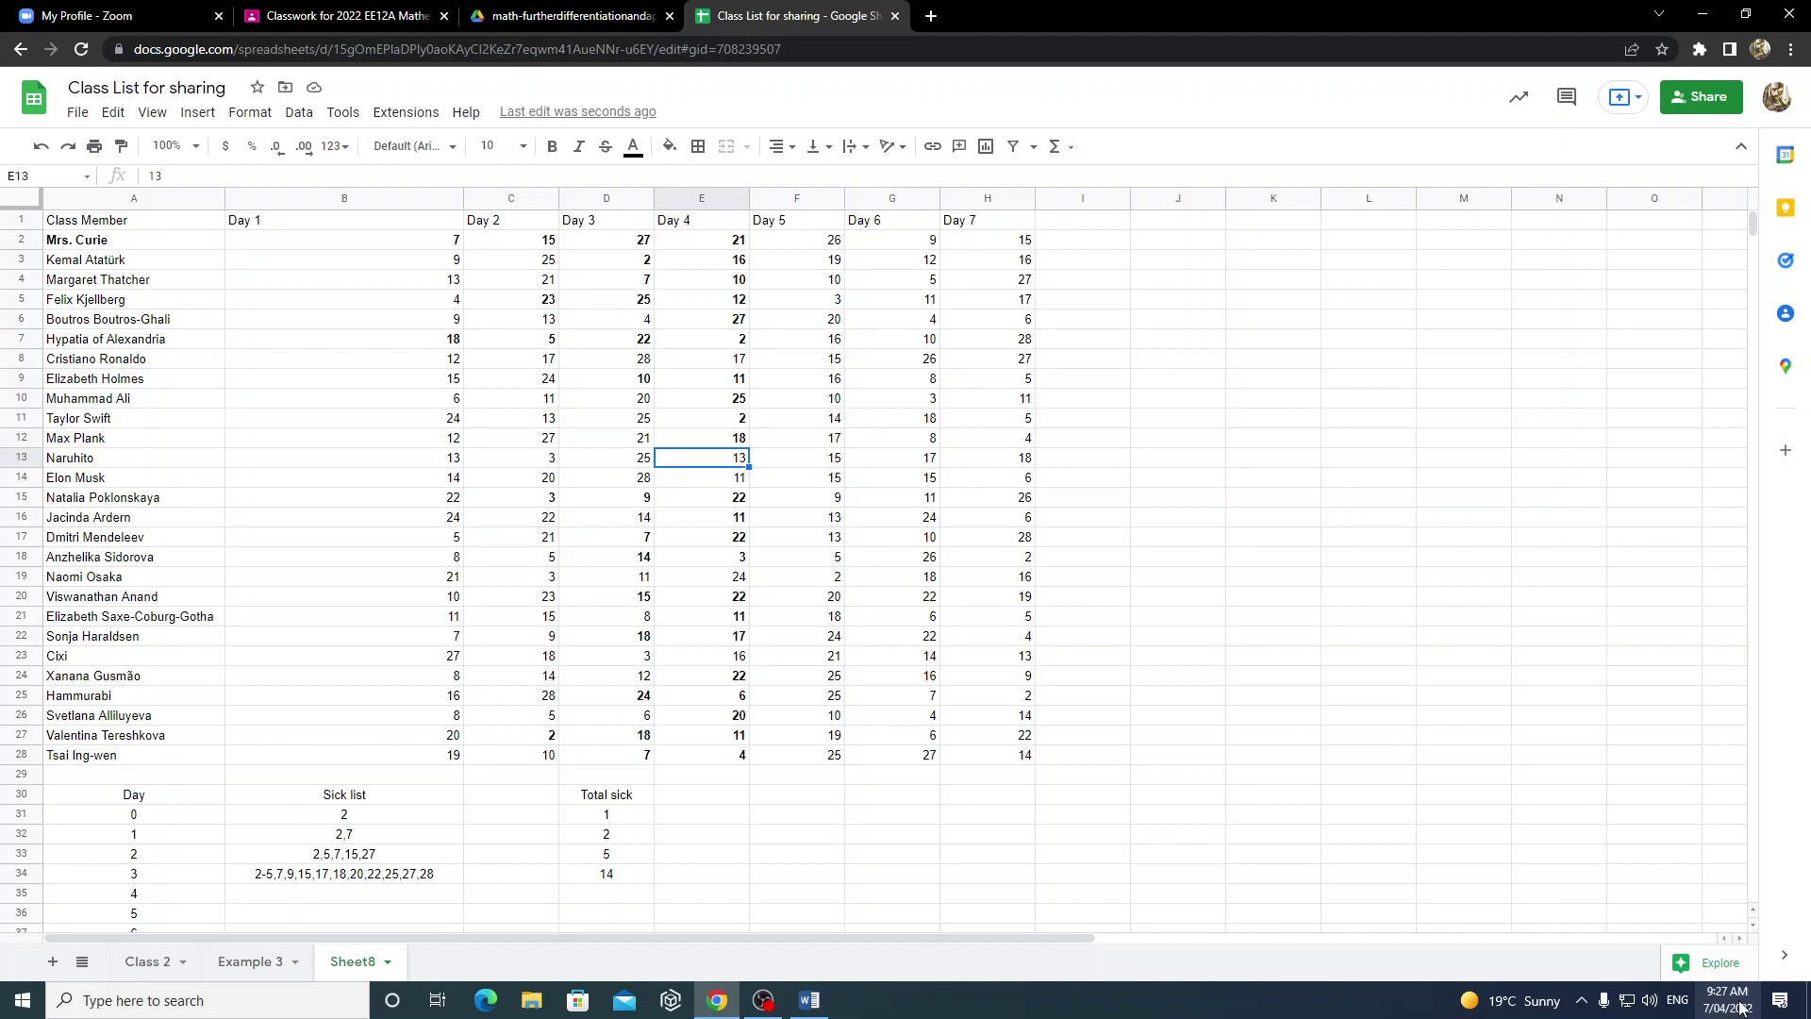
pyautogui.press('Up')
pyautogui.press('Up')
pyautogui.press('Up')
pyautogui.press('Up')
pyautogui.press('Up')
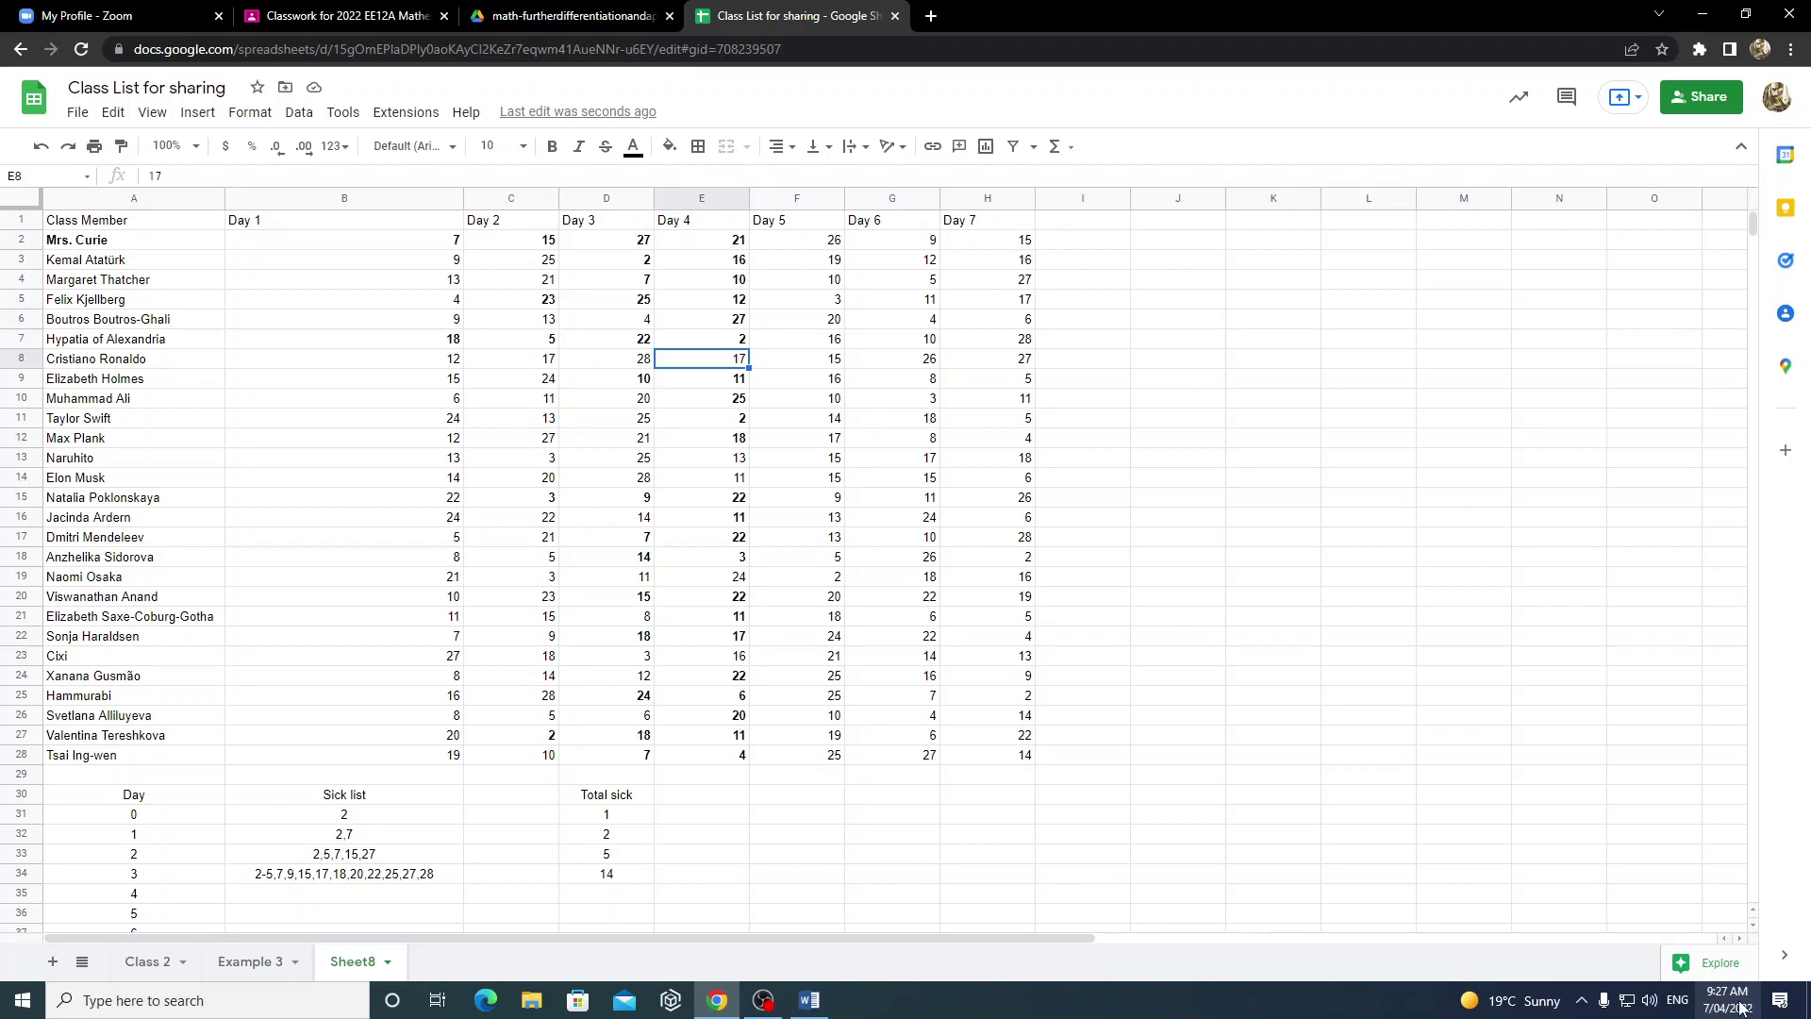
pyautogui.hotkey('ctrl', 'b')
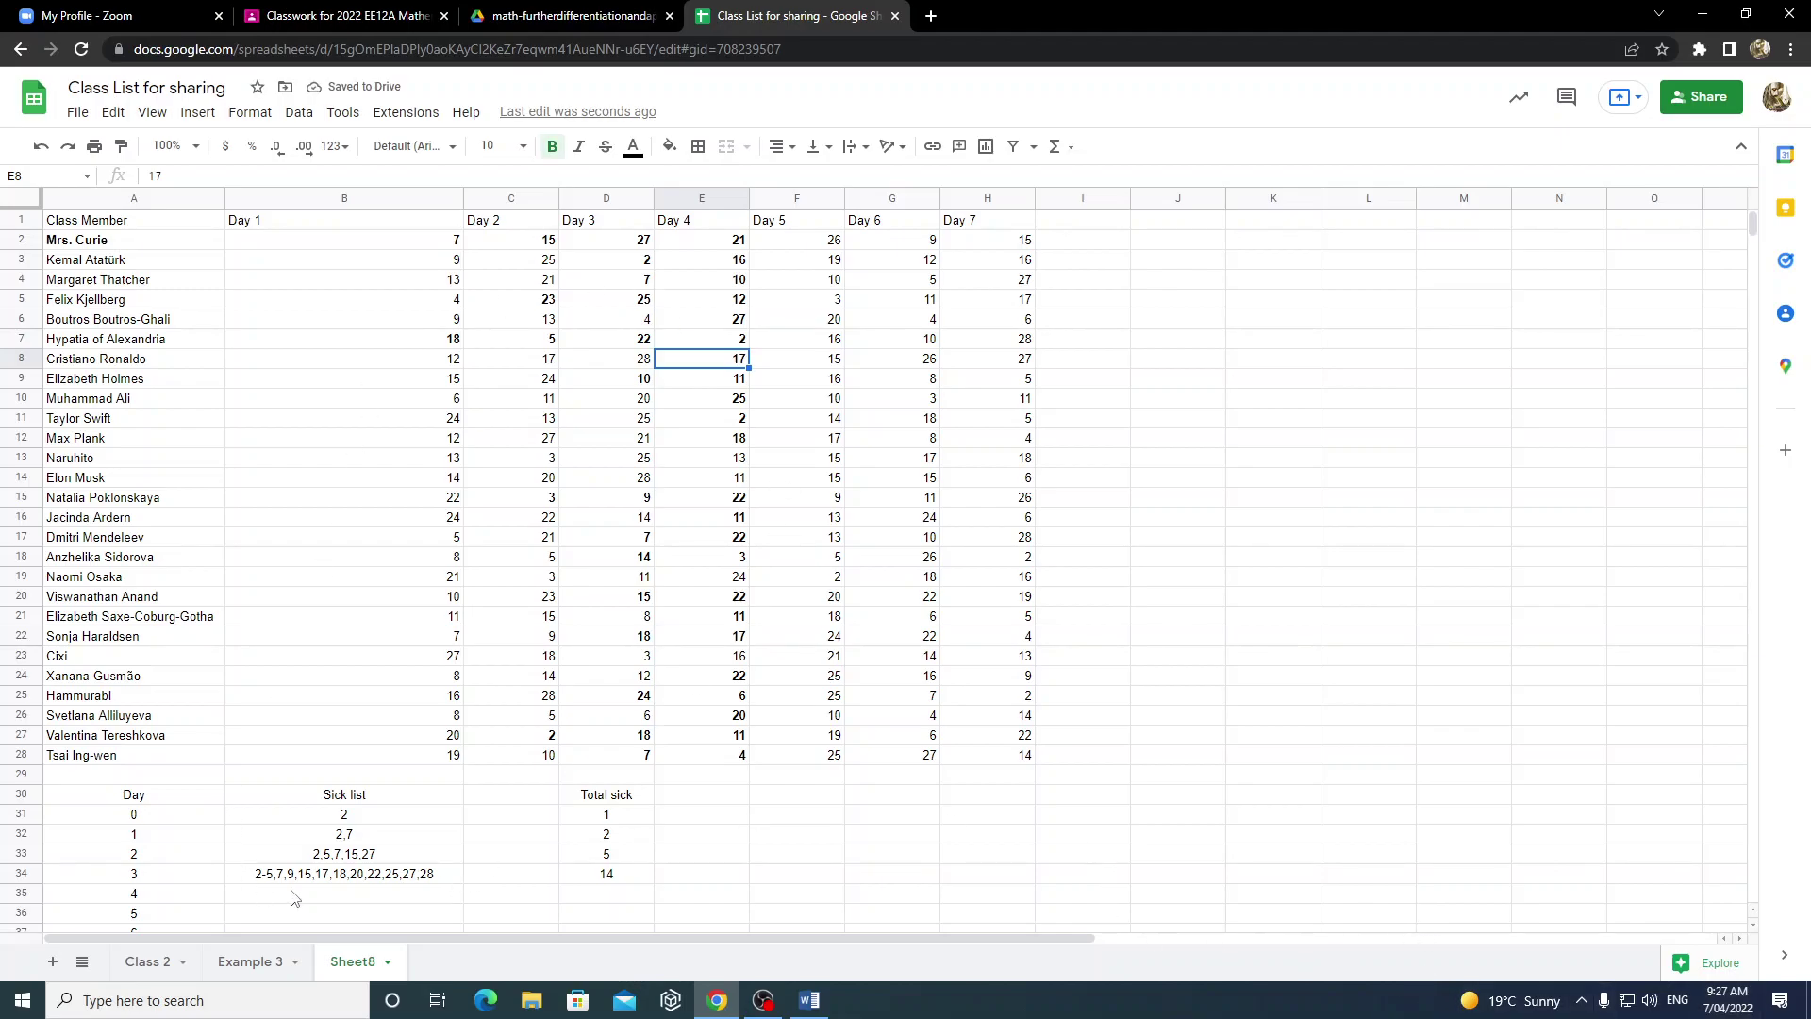
# - Enter 2-12,15-18,20-22,24,28 as the Day 4 sick list in B35
pyautogui.click(292, 896)
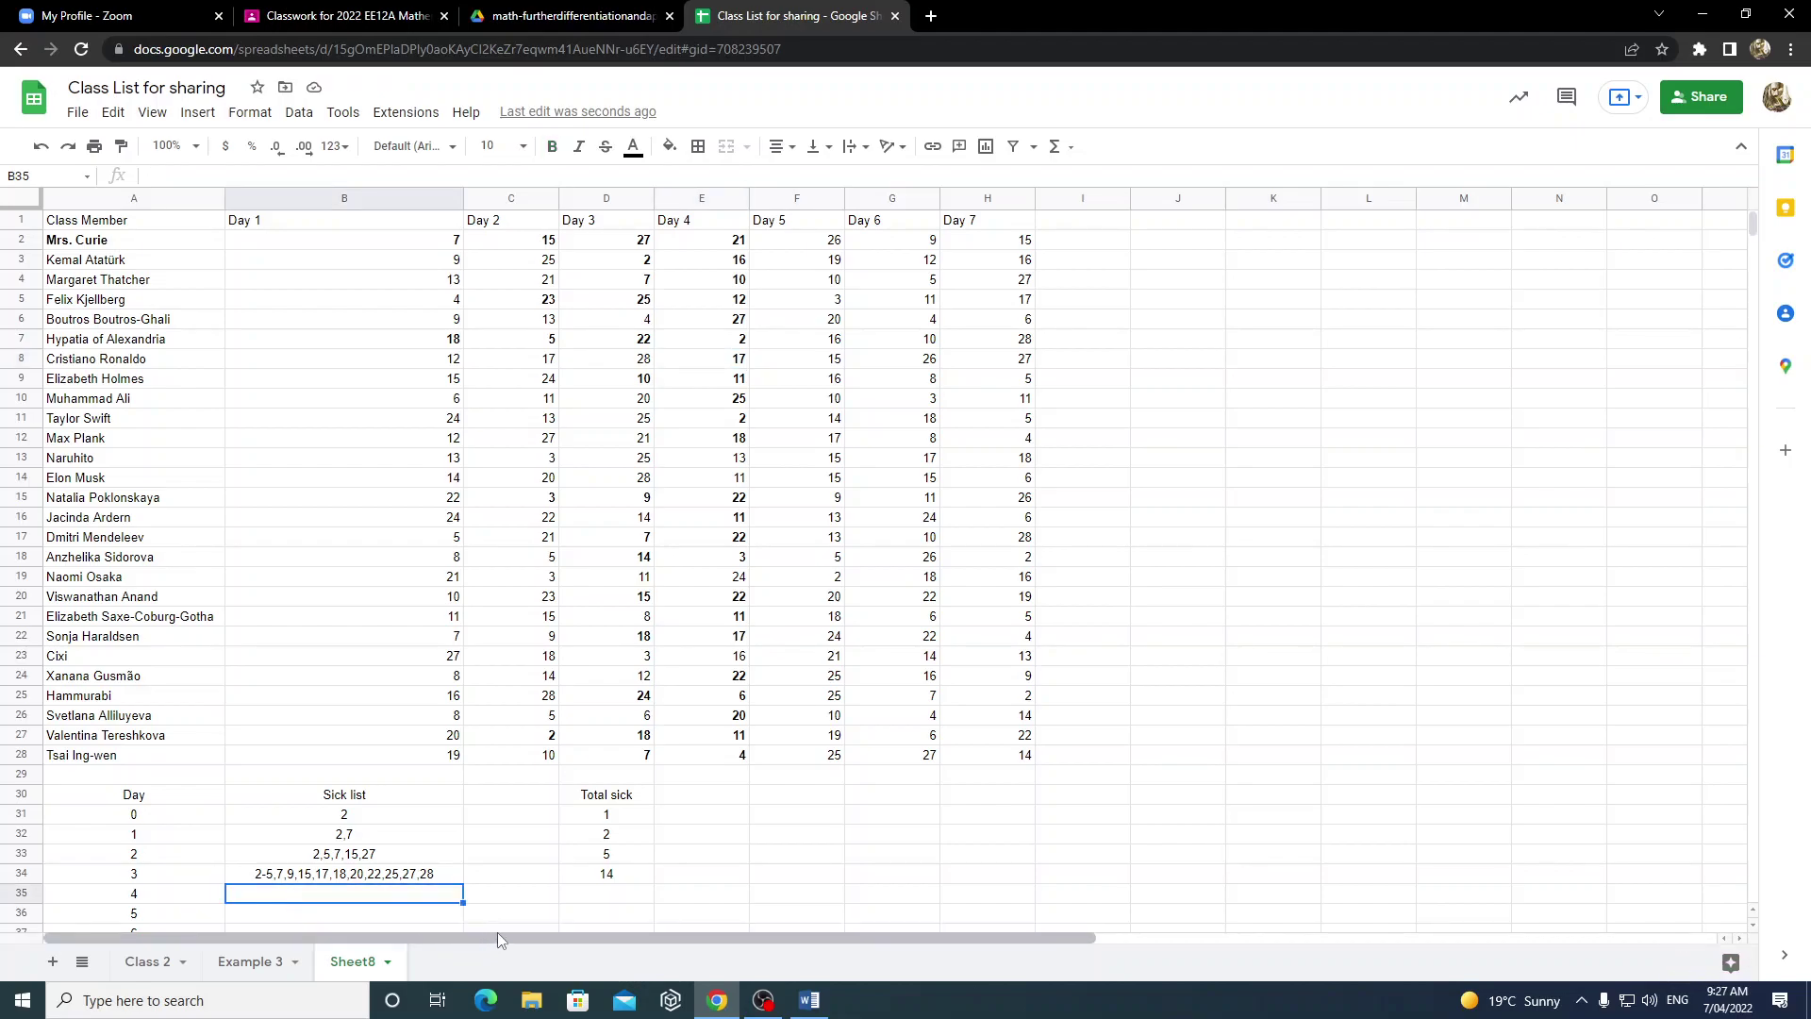
pyautogui.write('21')
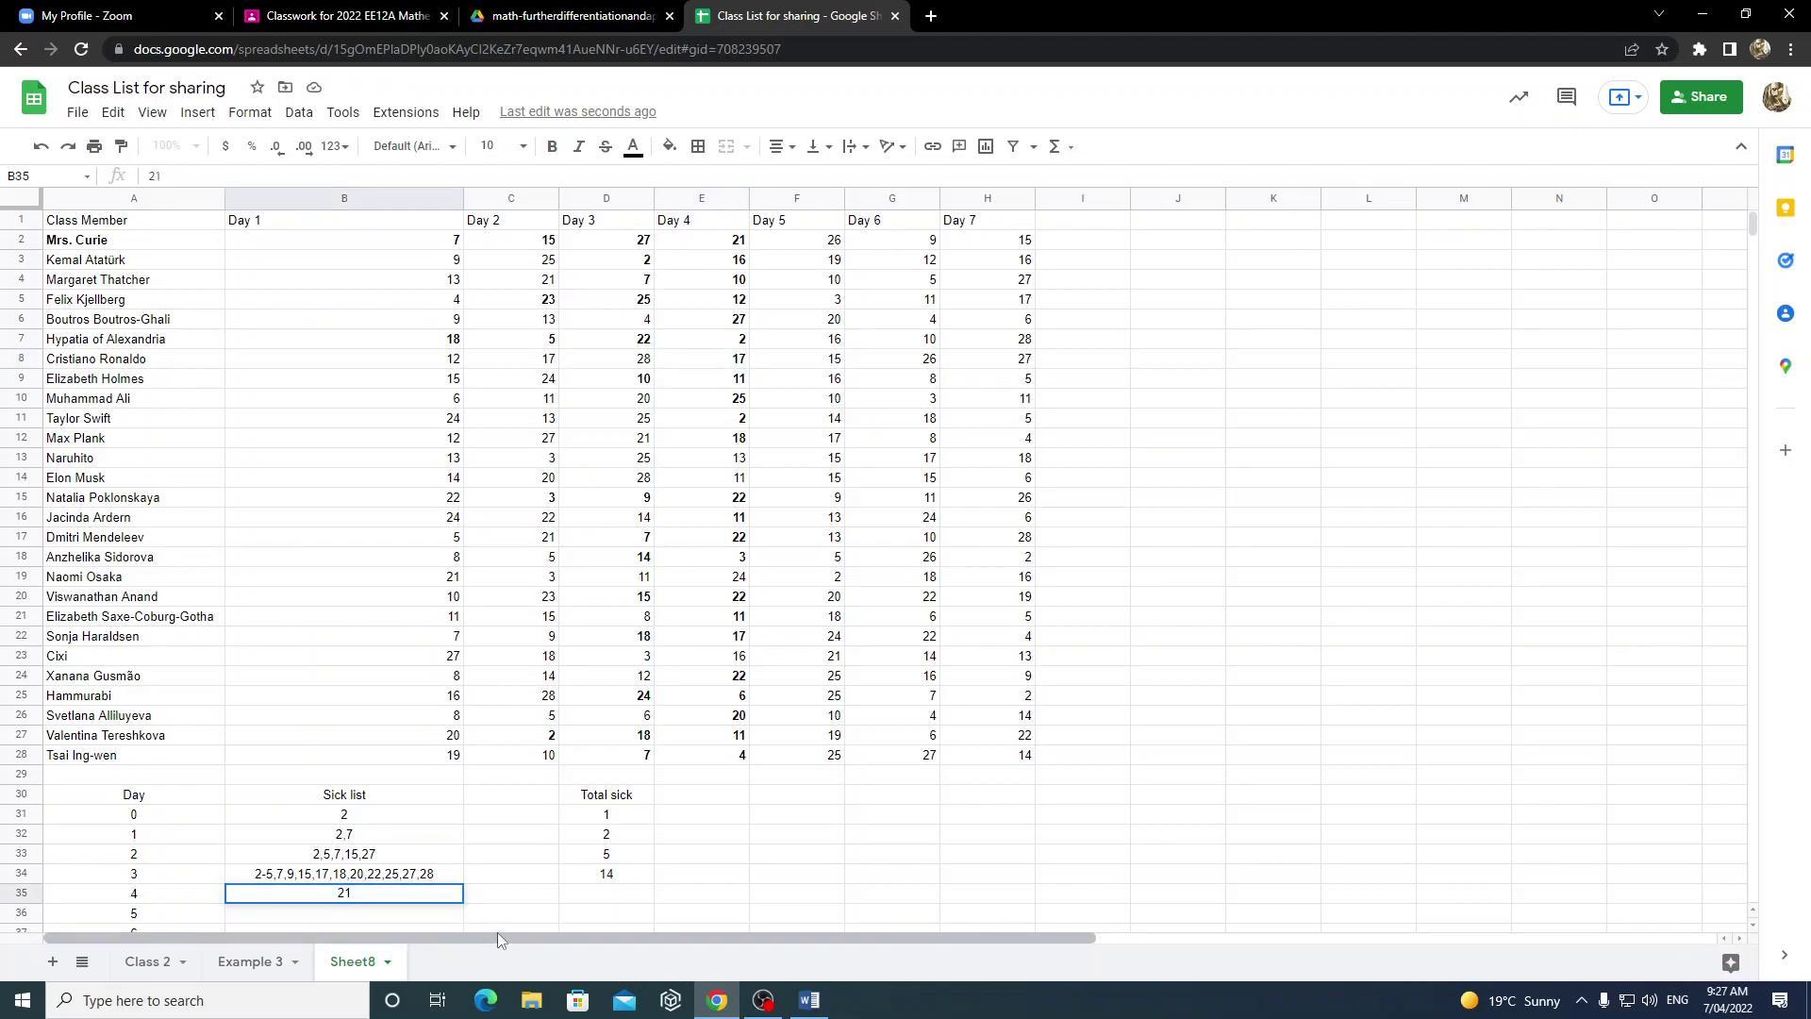
pyautogui.press('Escape')
pyautogui.write('2-')
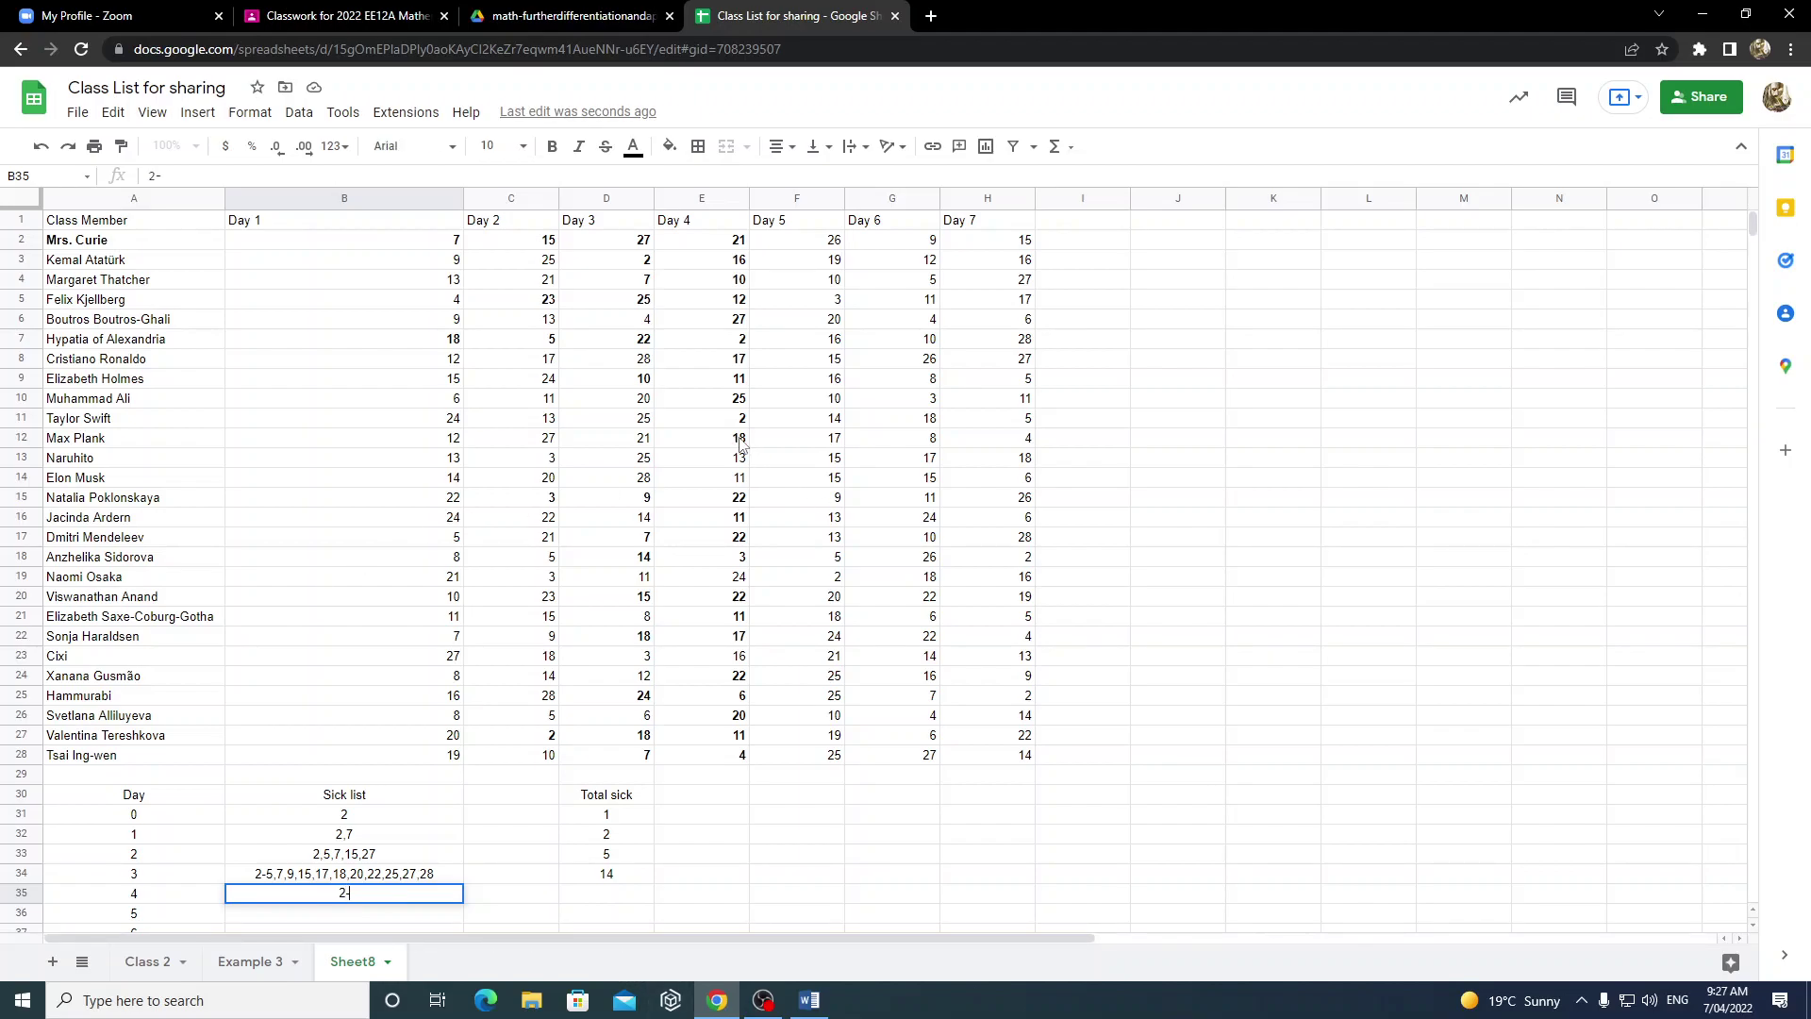
pyautogui.write('12,')
pyautogui.write('15-18,')
pyautogui.write('20-22,')
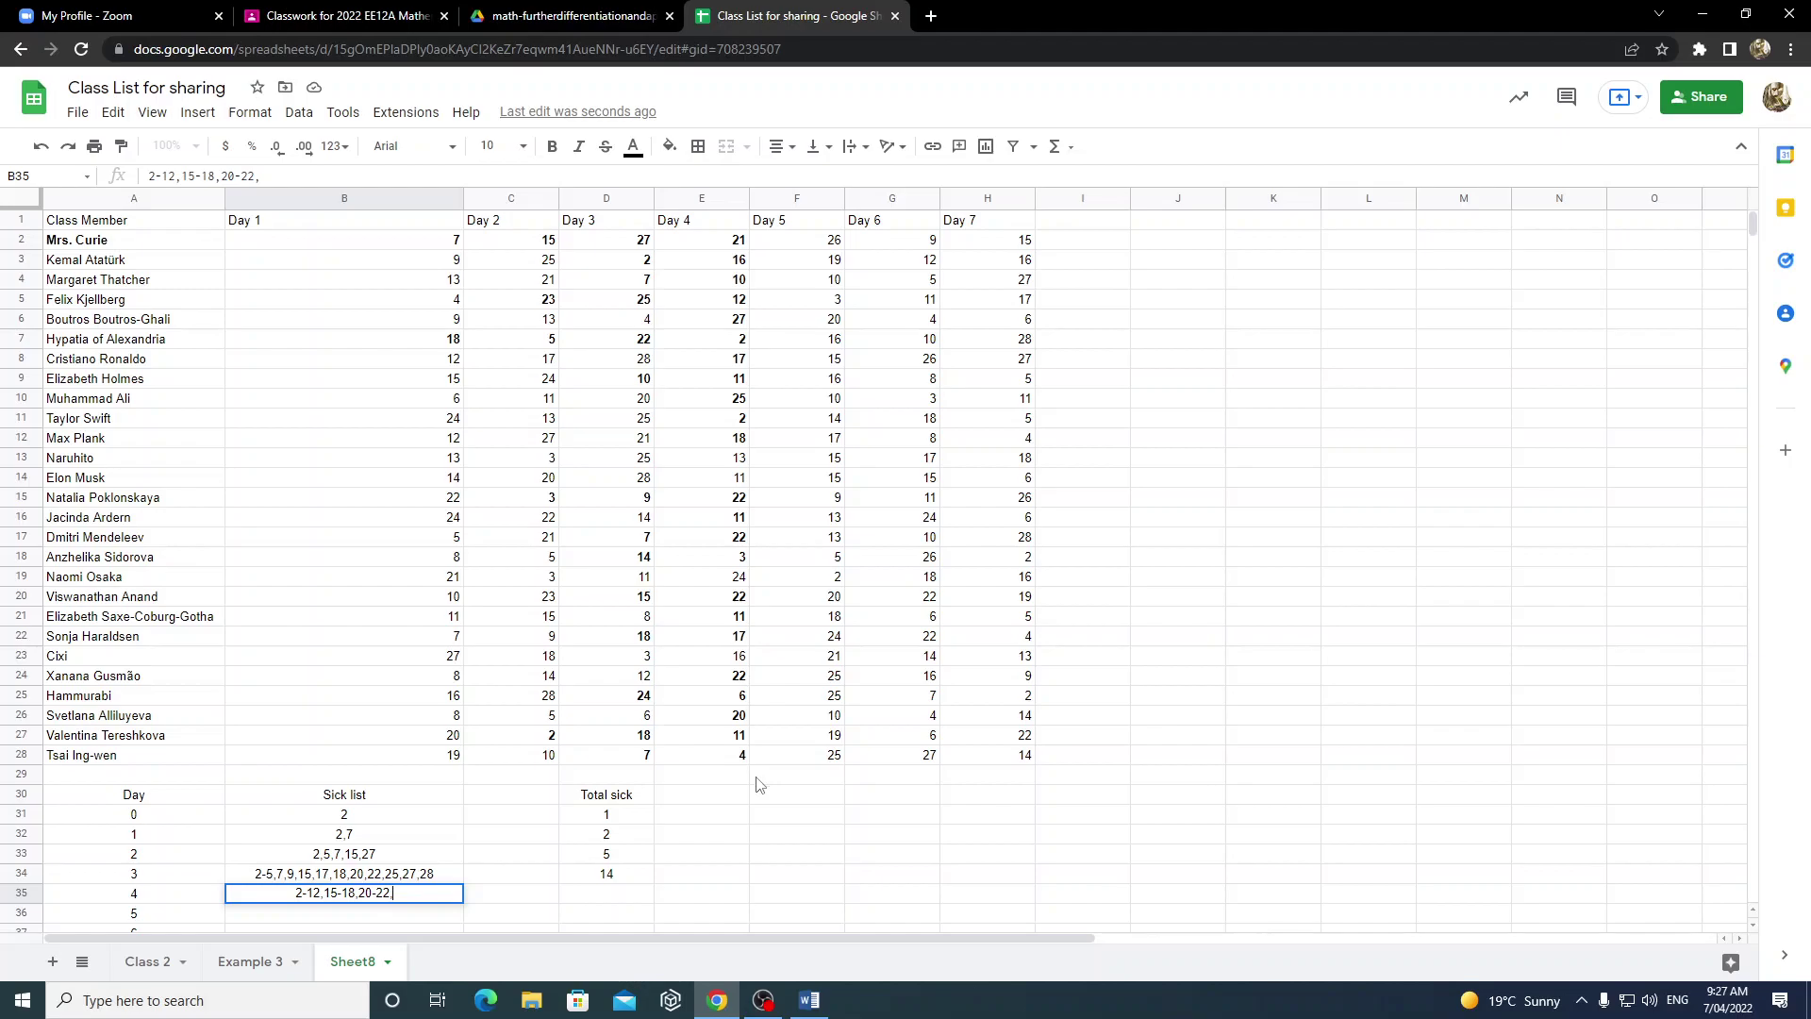
pyautogui.write('24,')
pyautogui.write('24,2')
pyautogui.write('8')
pyautogui.press('Tab')
pyautogui.press('Tab')
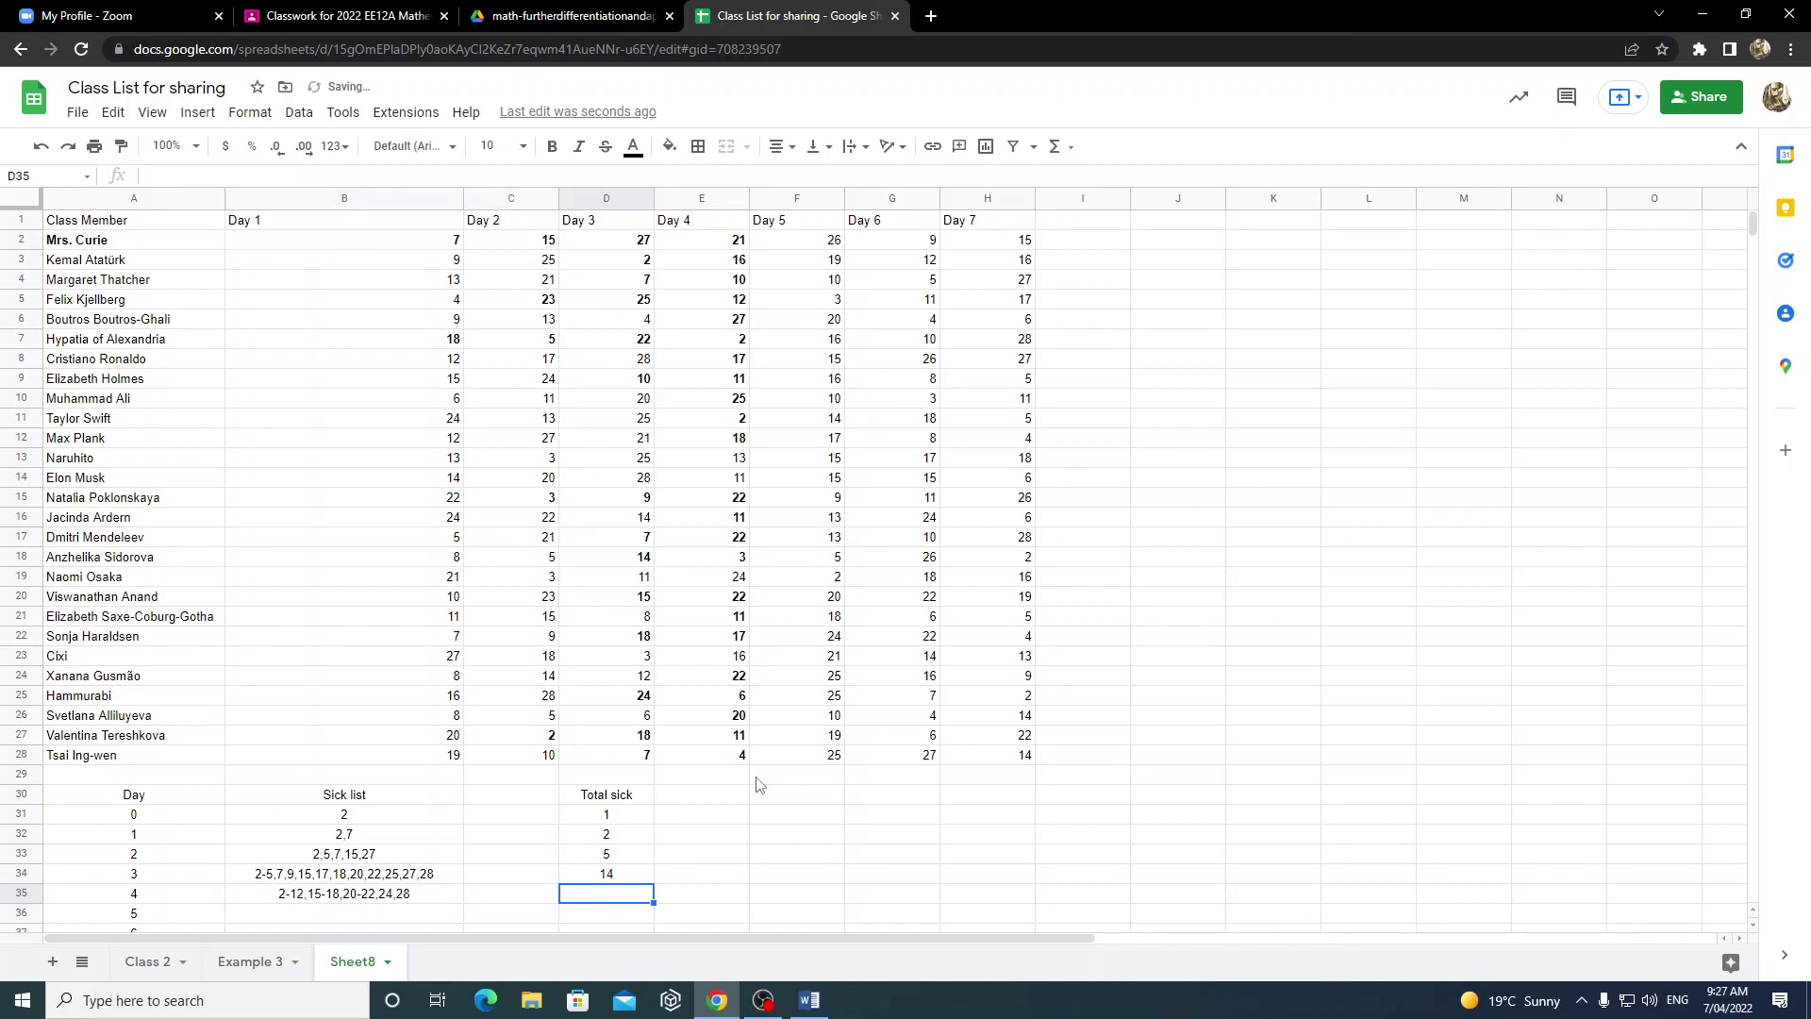
# - Count the bolded Day 4 cells from E28 up to E2
pyautogui.click(715, 755)
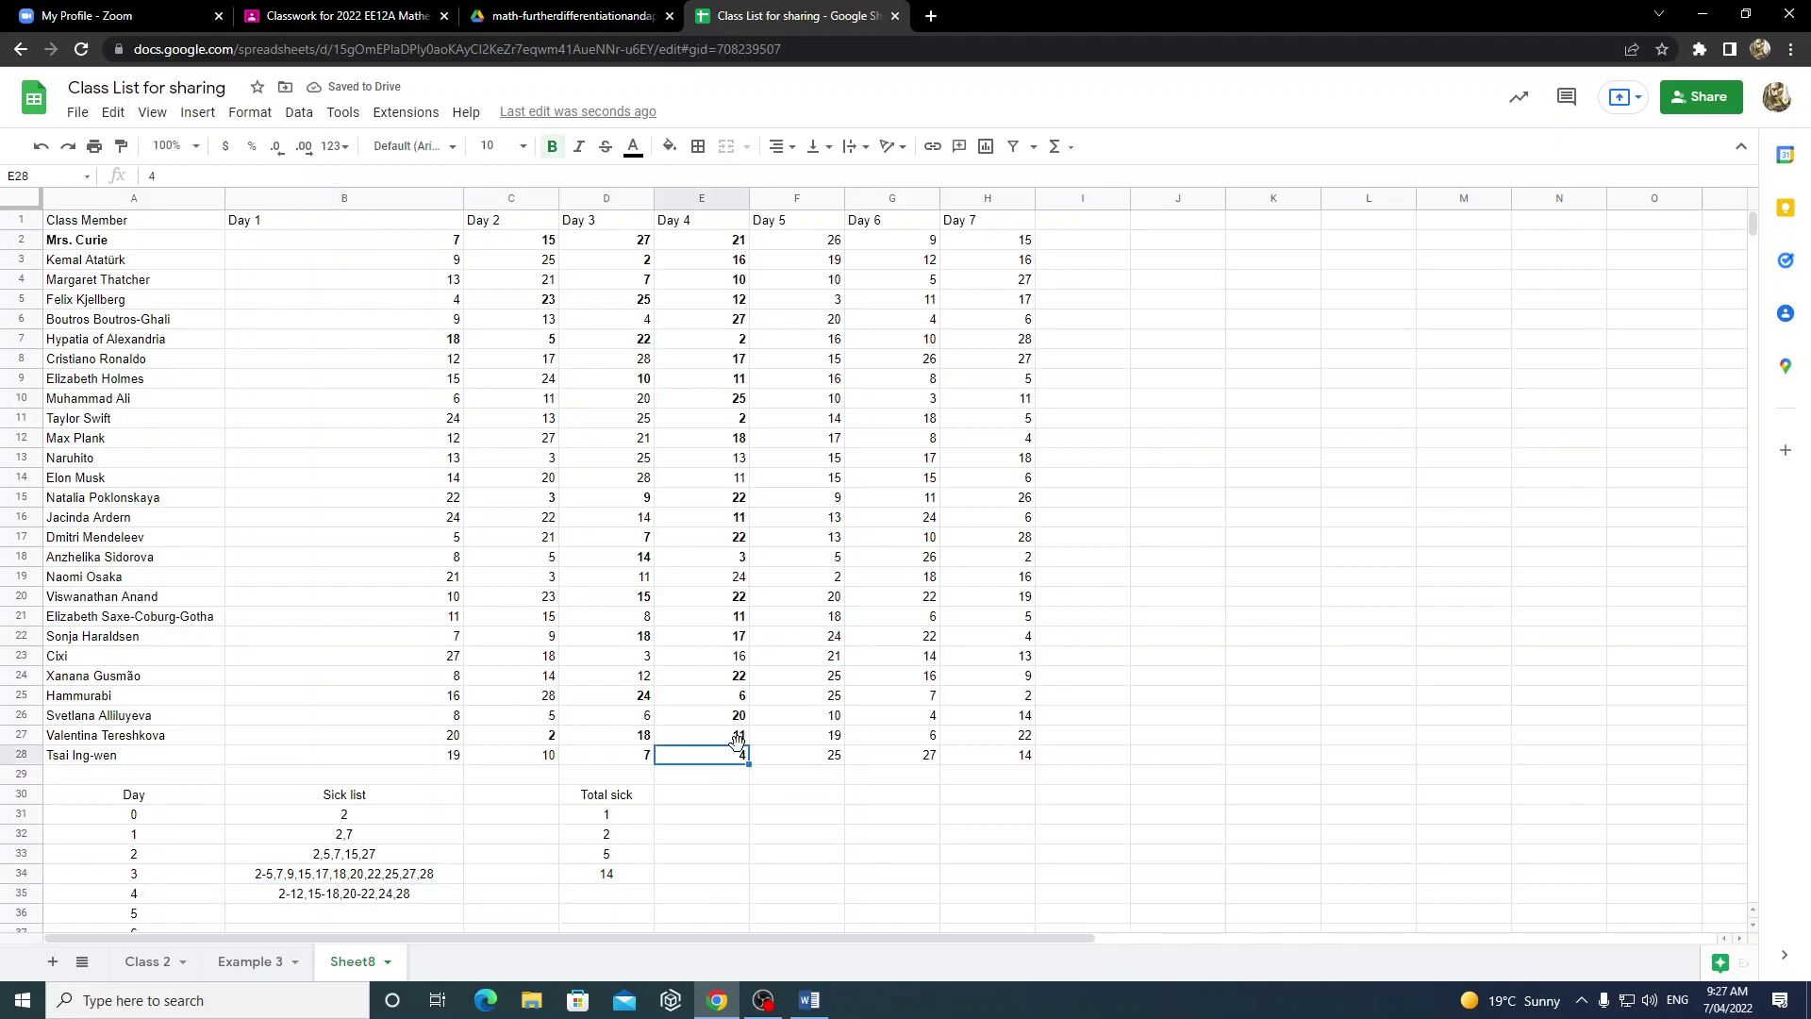
pyautogui.press('Up')
pyautogui.press('Up')
pyautogui.press('Up')
pyautogui.press('Up')
pyautogui.press('Up')
pyautogui.press('Up')
pyautogui.press('Up')
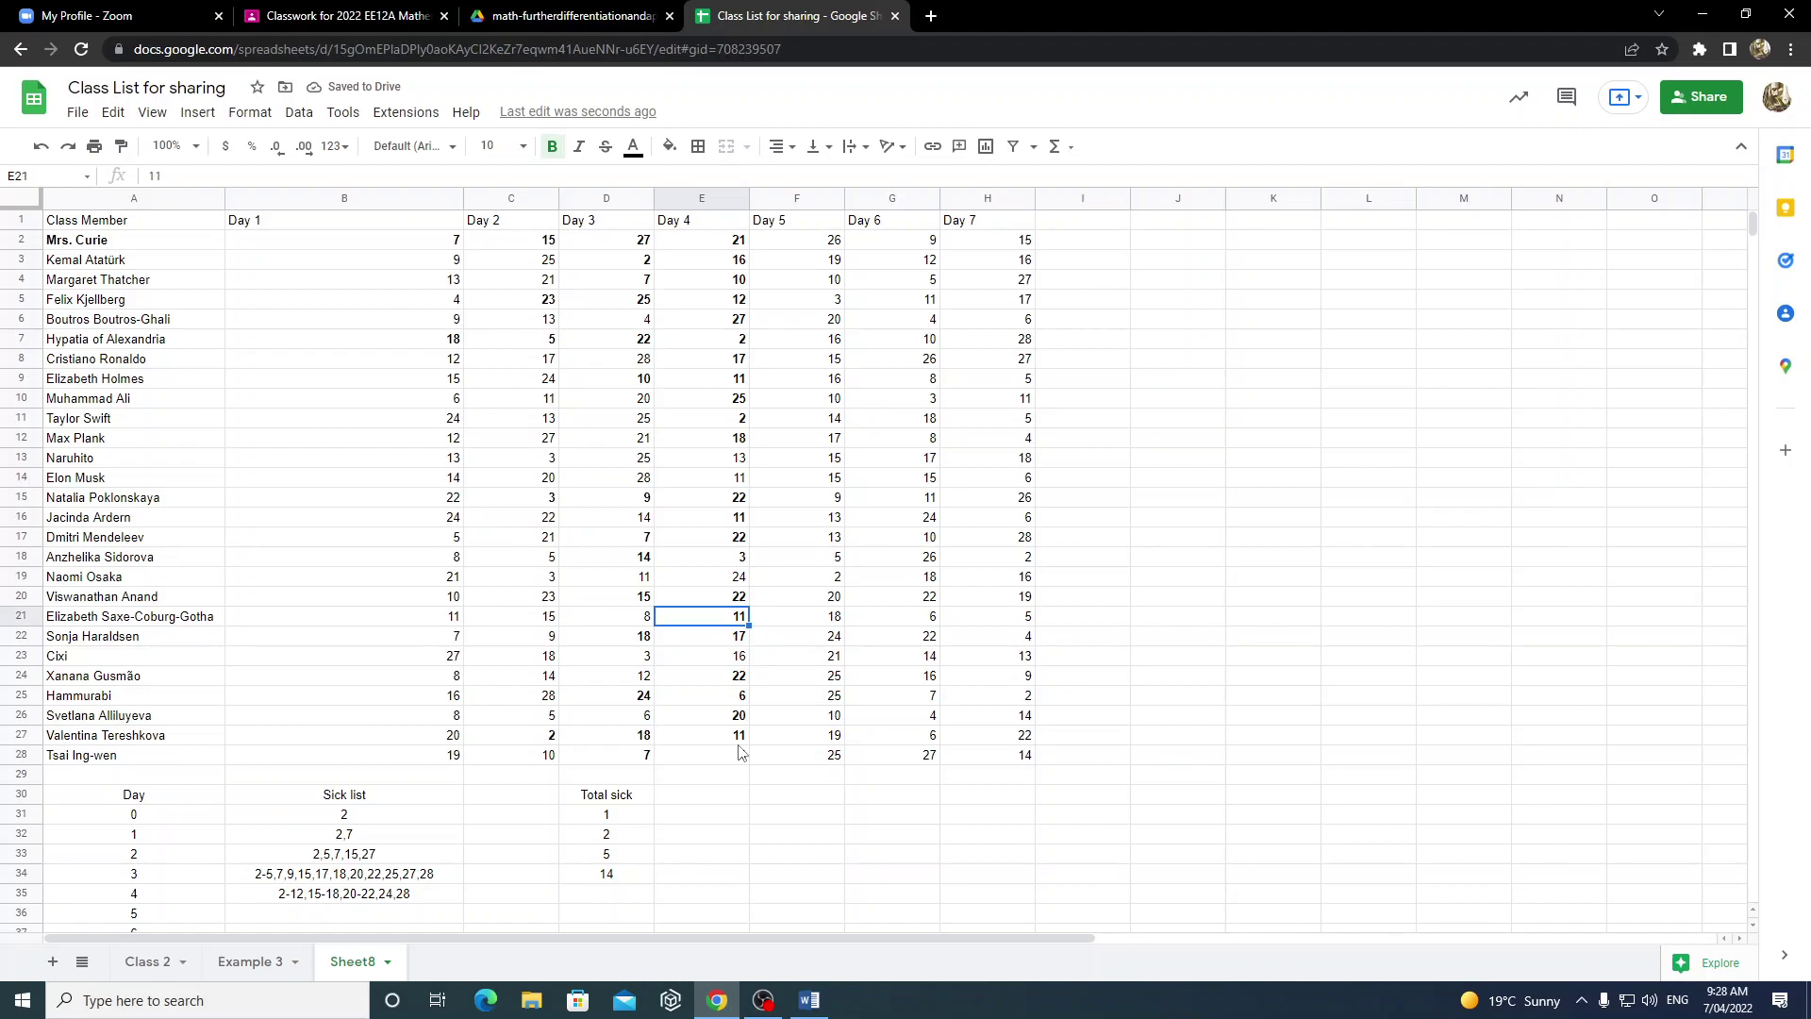
pyautogui.press('Up')
pyautogui.press('Up')
pyautogui.press('Up')
pyautogui.press('Up')
pyautogui.press('Up')
pyautogui.press('Up')
pyautogui.press('Up')
pyautogui.press('Up')
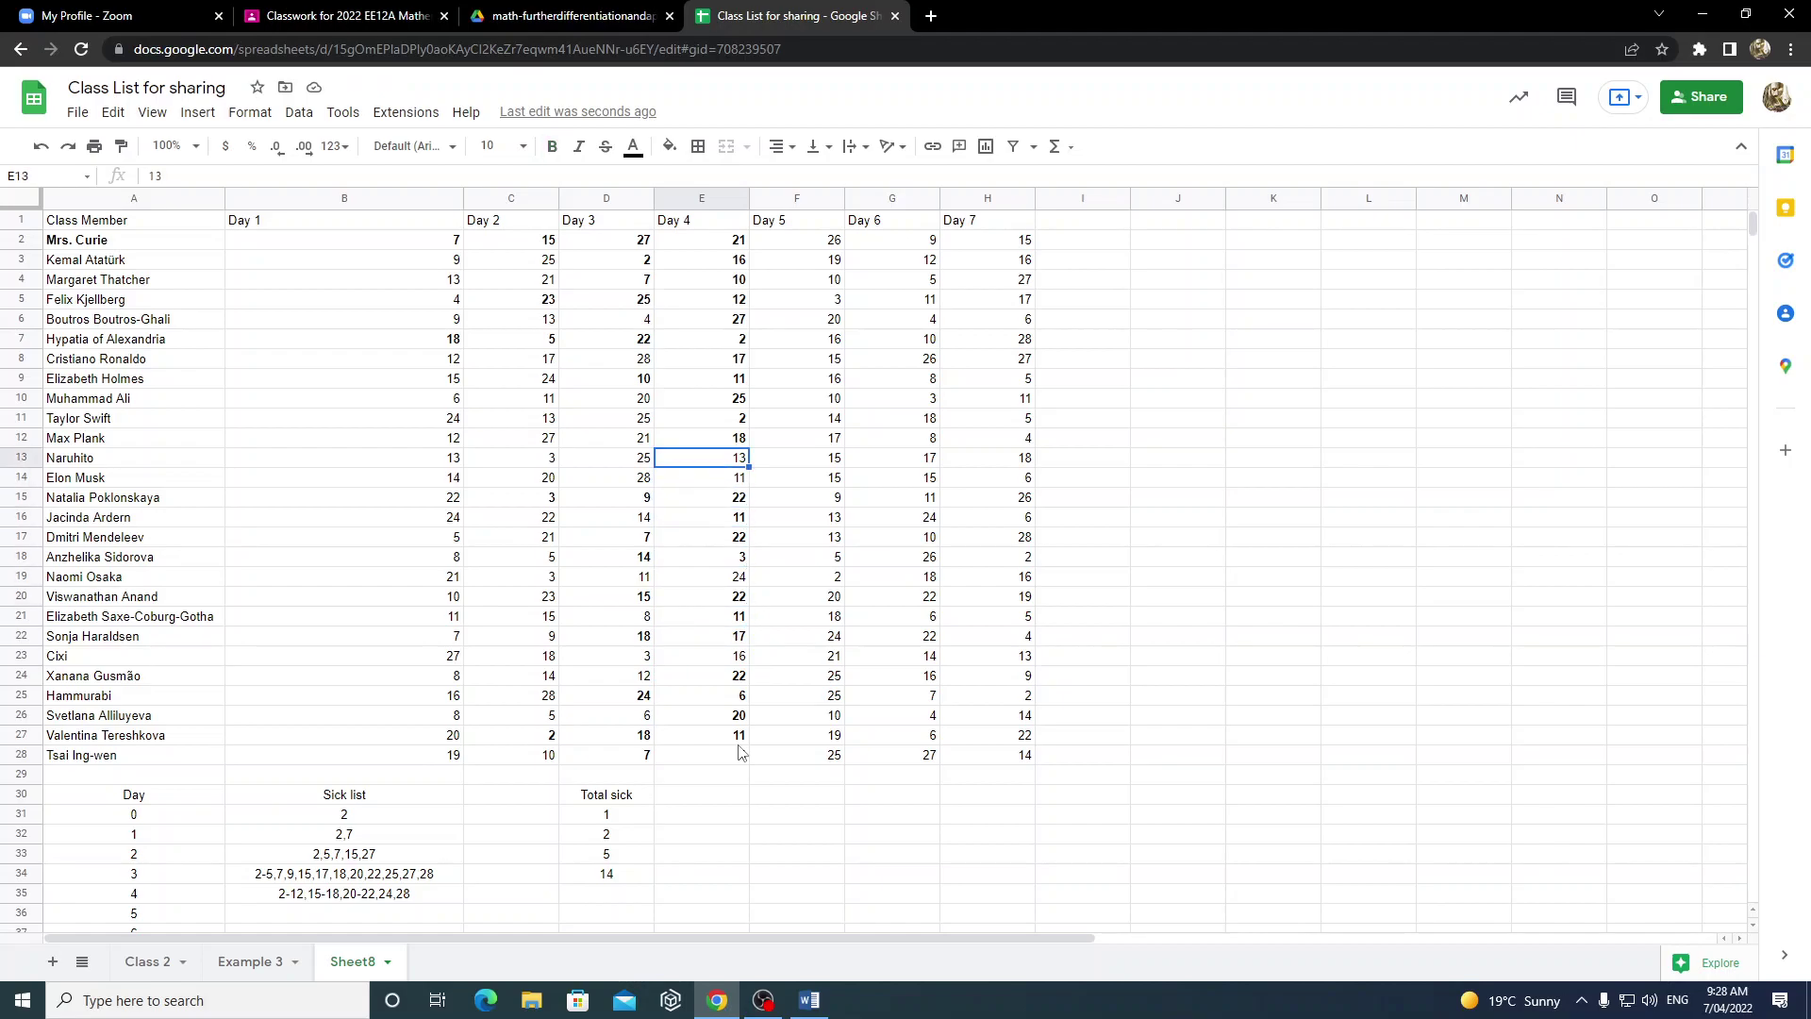
pyautogui.press('Up')
pyautogui.press('Up')
pyautogui.press('Up')
pyautogui.press('Up')
pyautogui.press('Up')
pyautogui.press('Up')
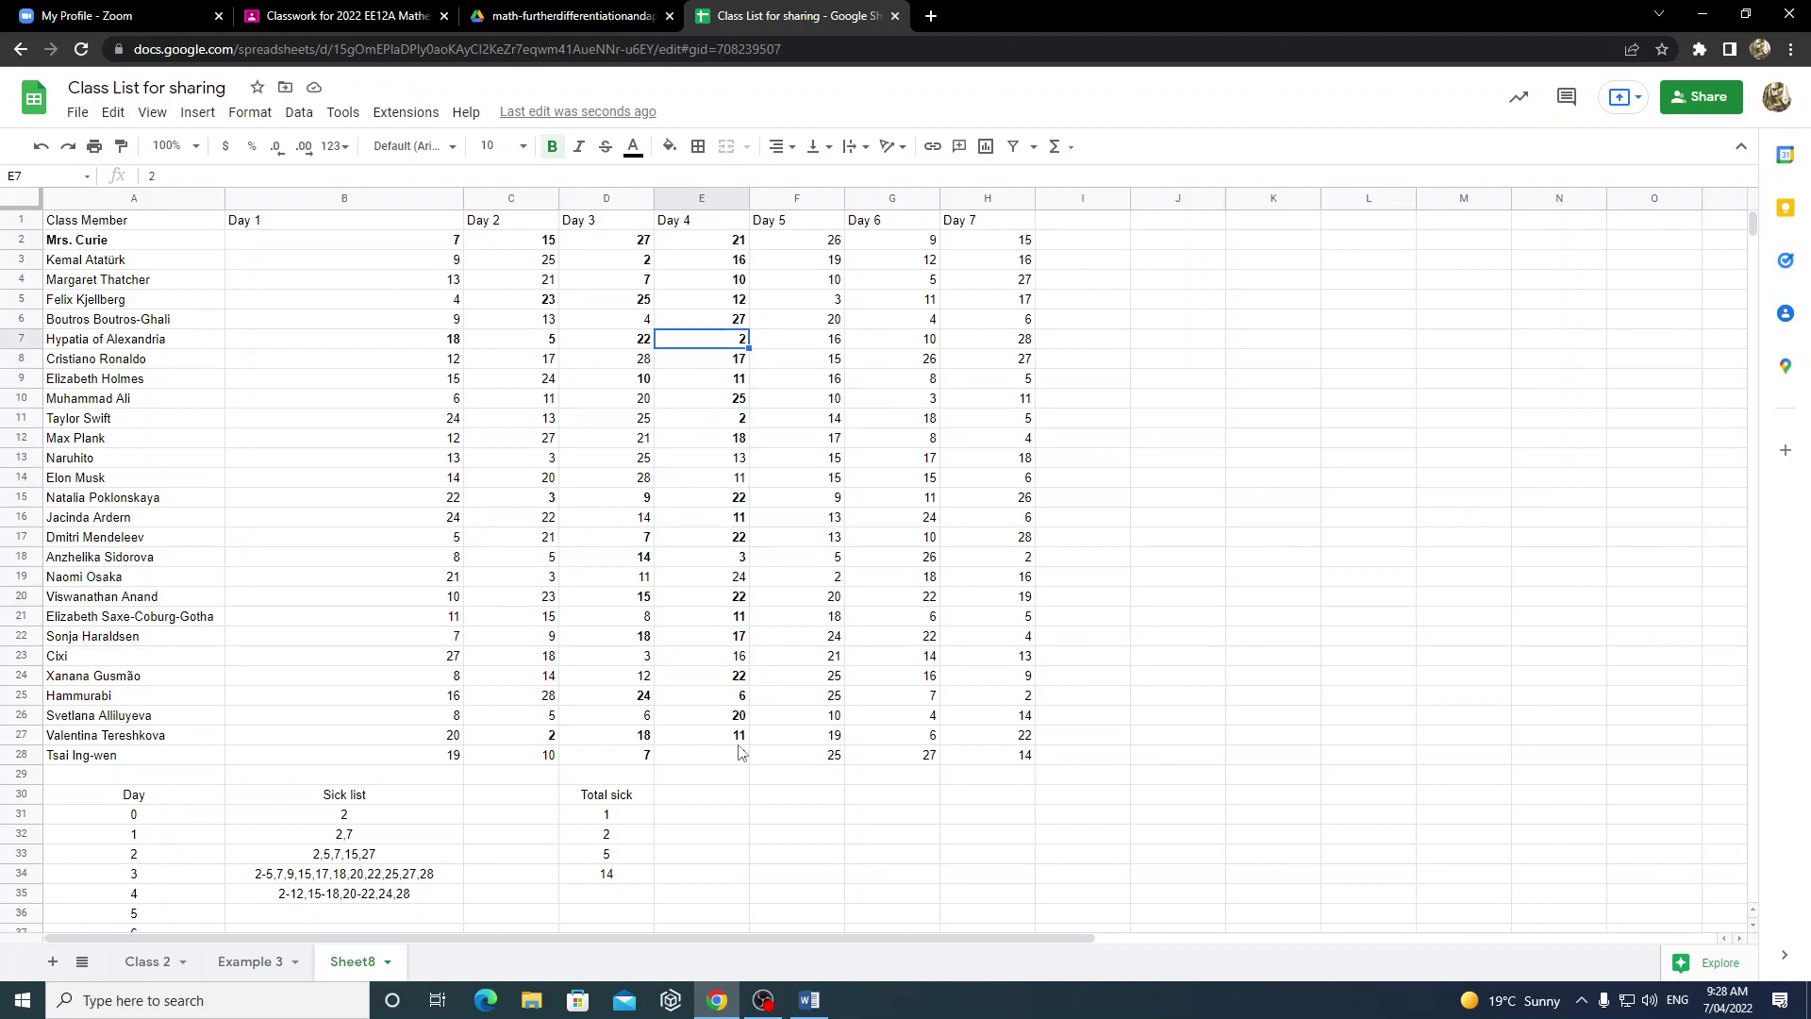
pyautogui.press('Up')
pyautogui.press('Up')
pyautogui.press('Up')
pyautogui.press('Up')
pyautogui.press('Up')
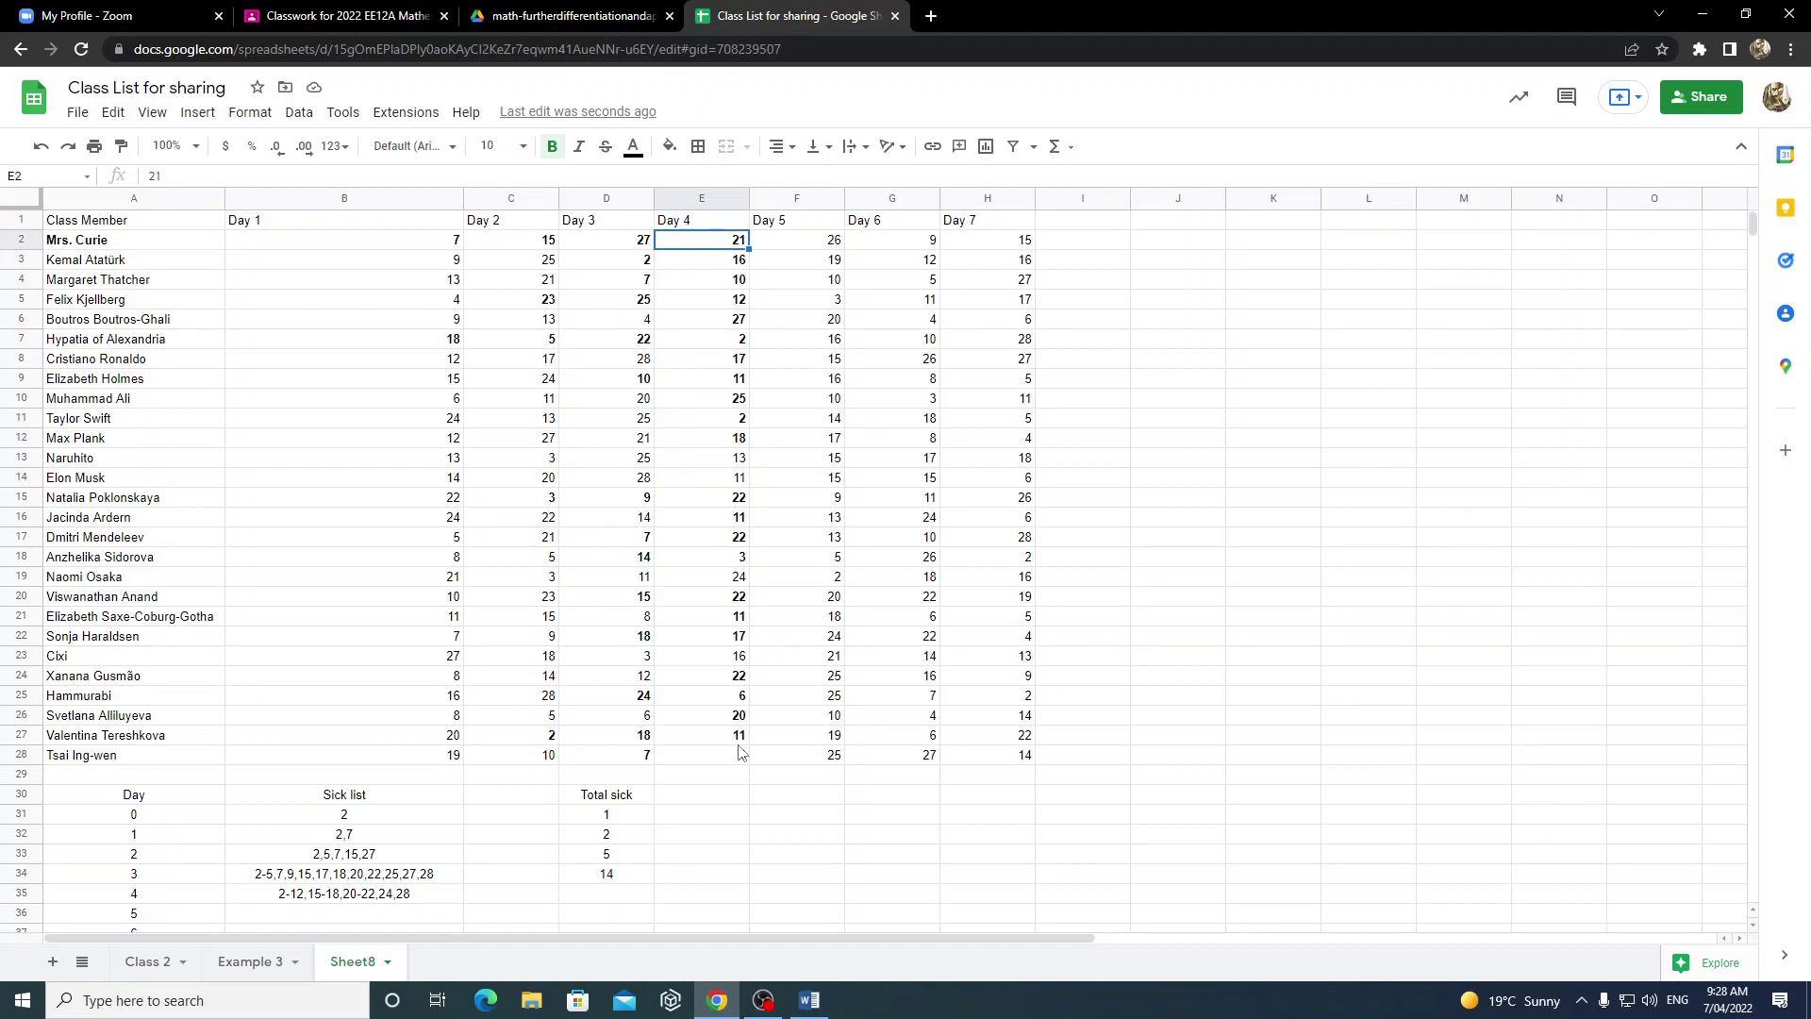
# - Enter 23 as the Day 4 total sick in D35
pyautogui.click(582, 888)
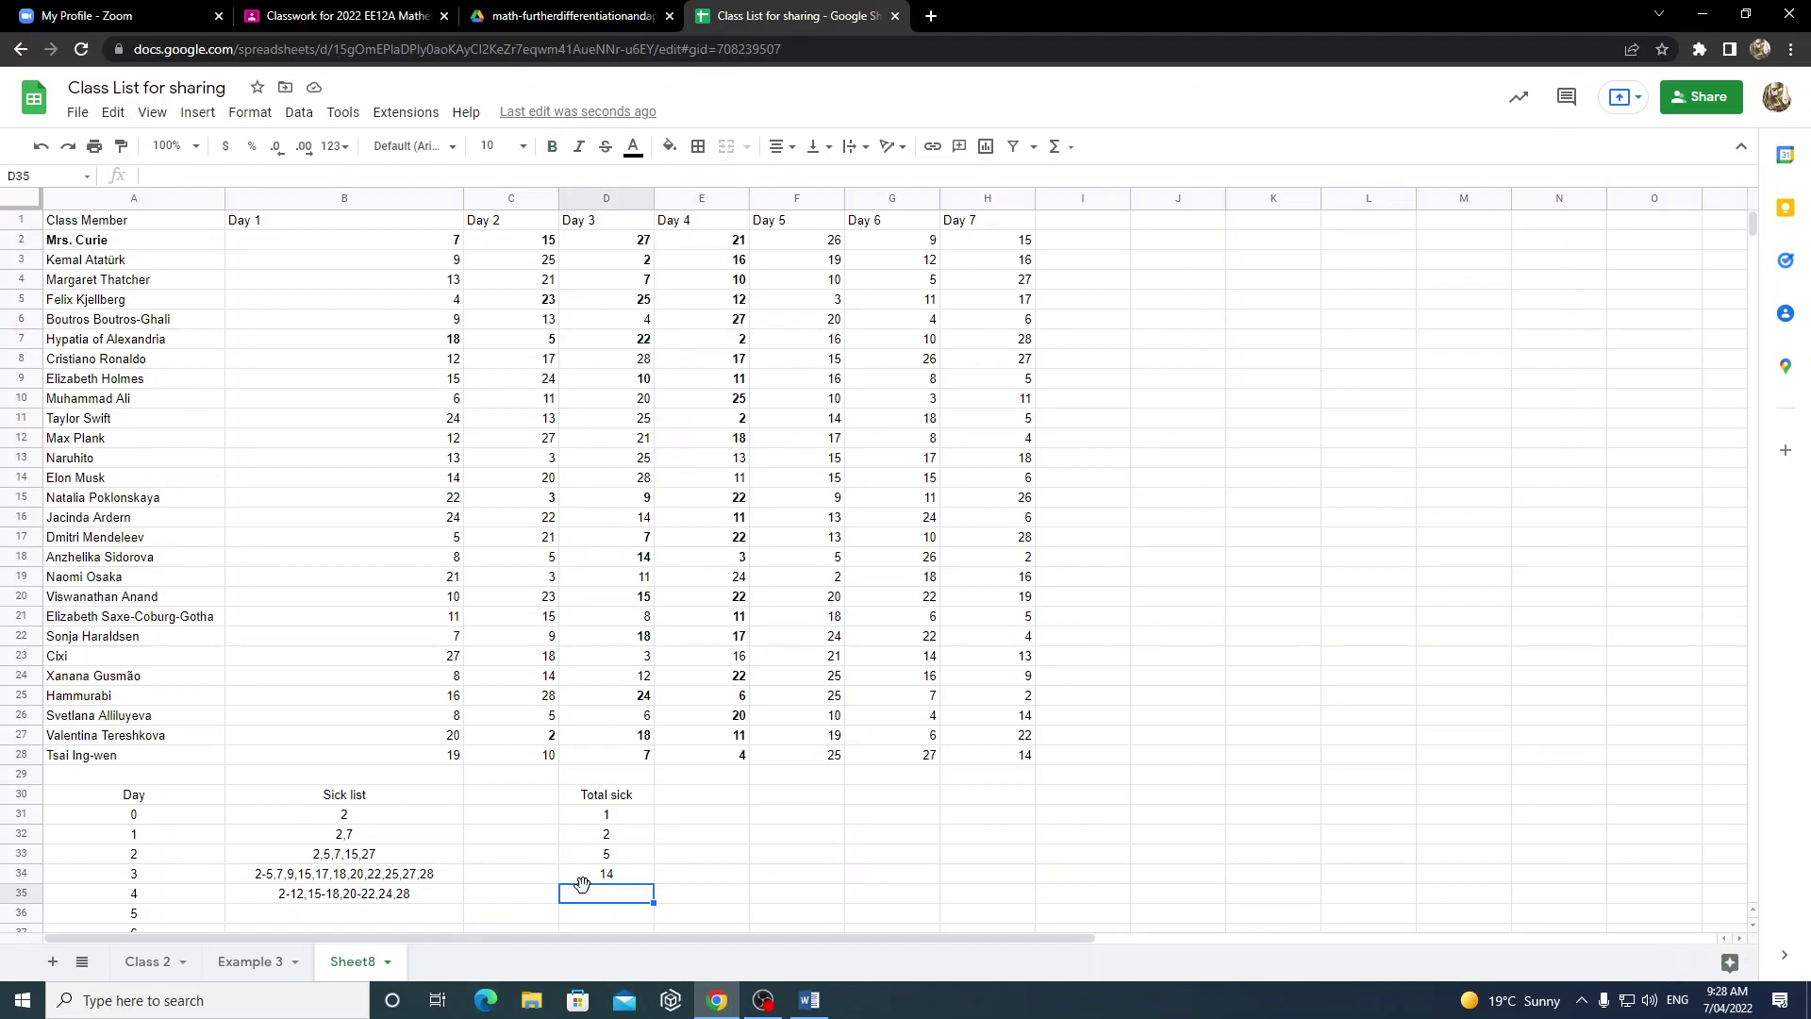
pyautogui.write('23')
pyautogui.press('Return')
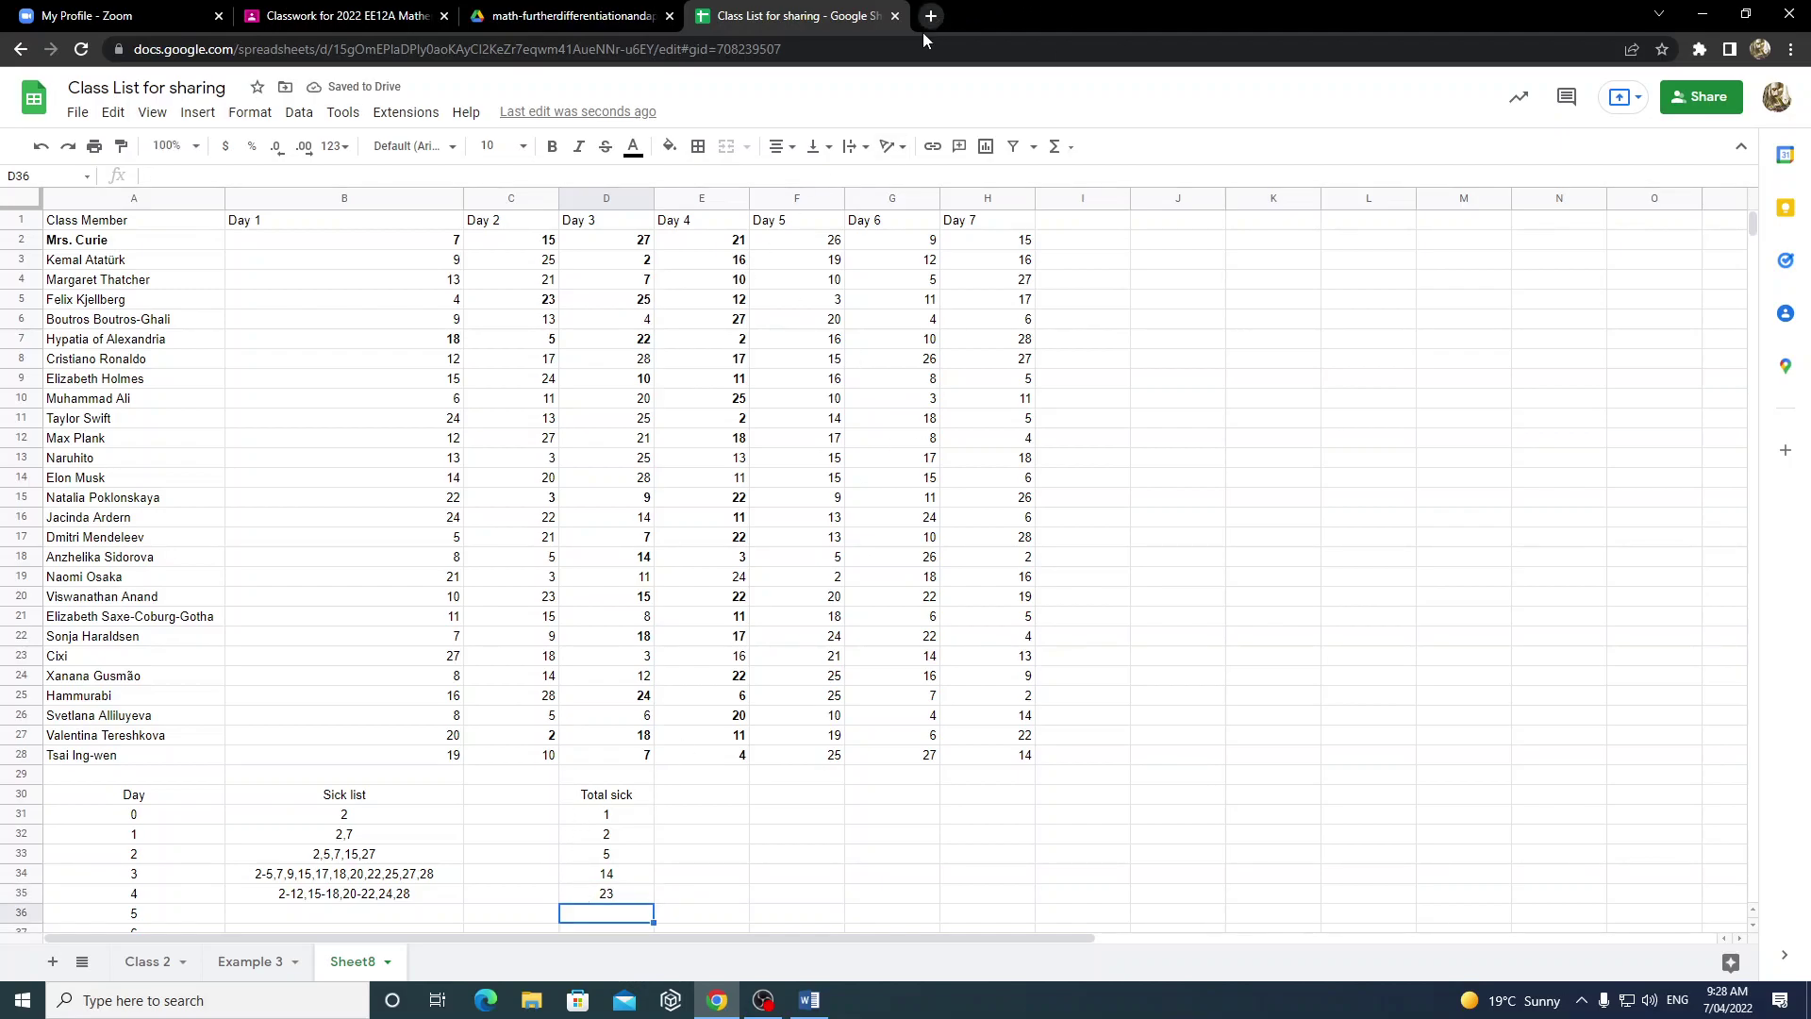
pyautogui.scroll(-3, 658, 526)
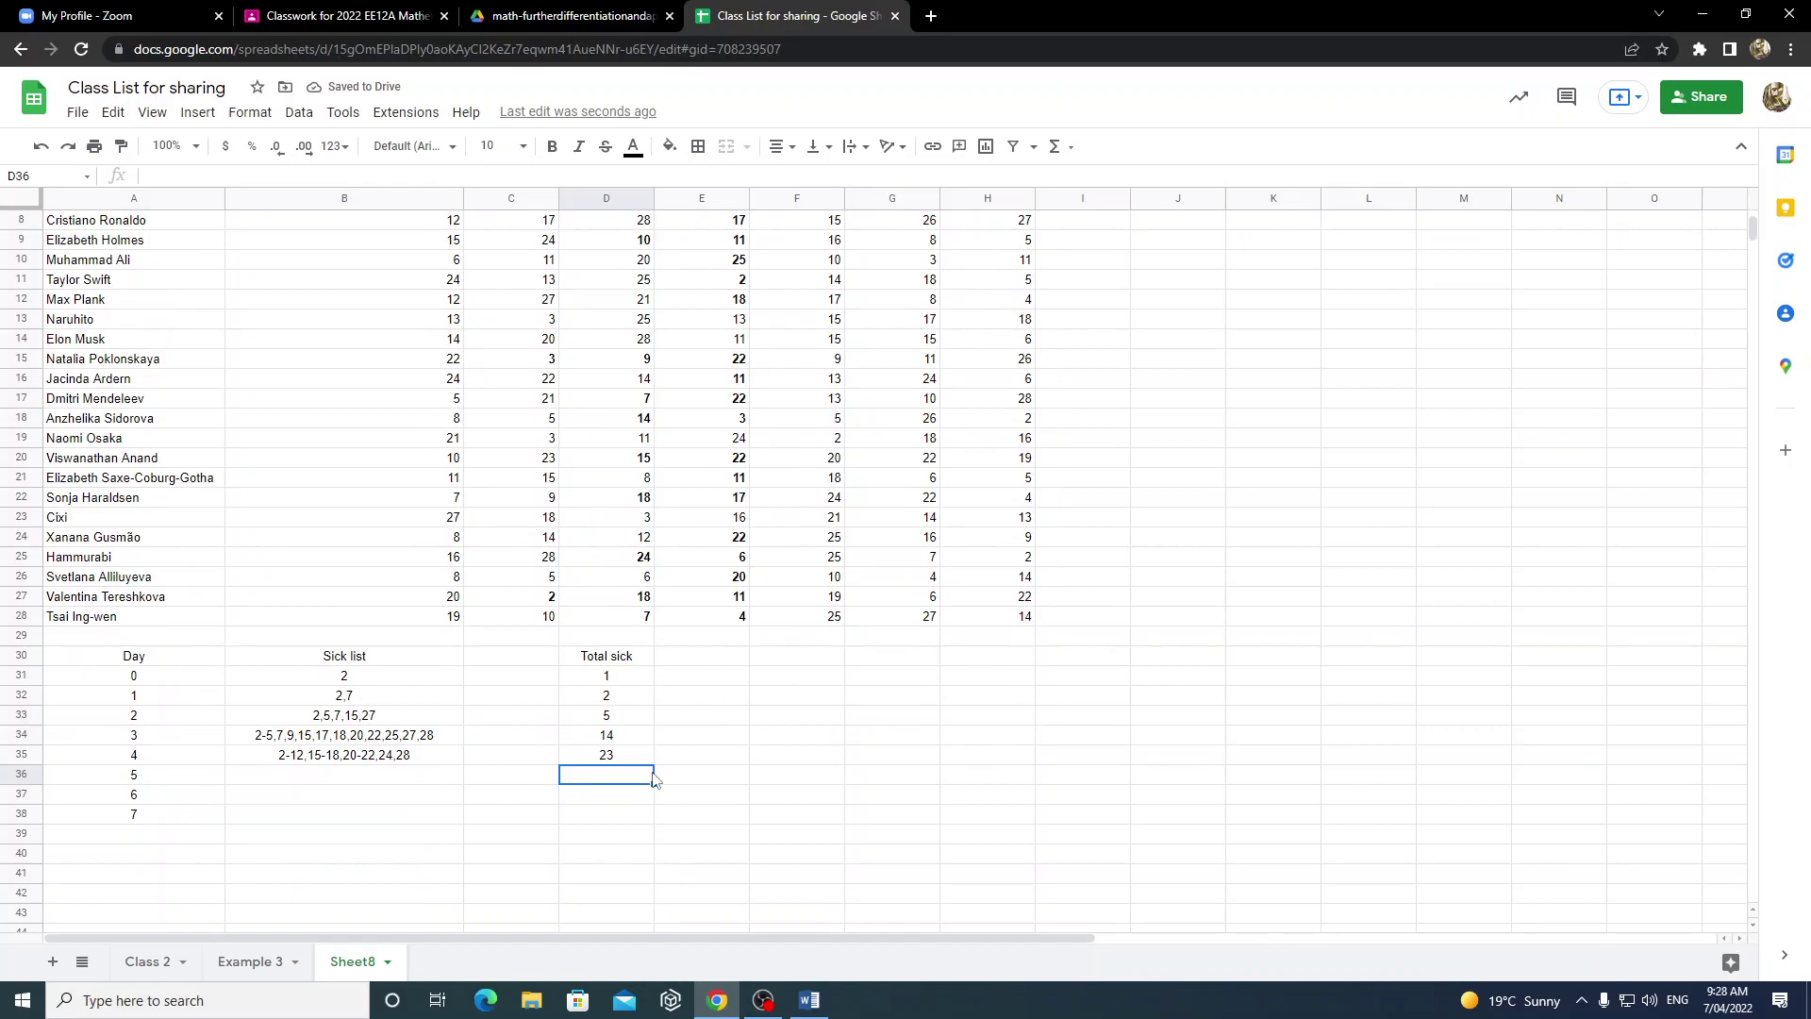
pyautogui.write('27')
pyautogui.press('Return')
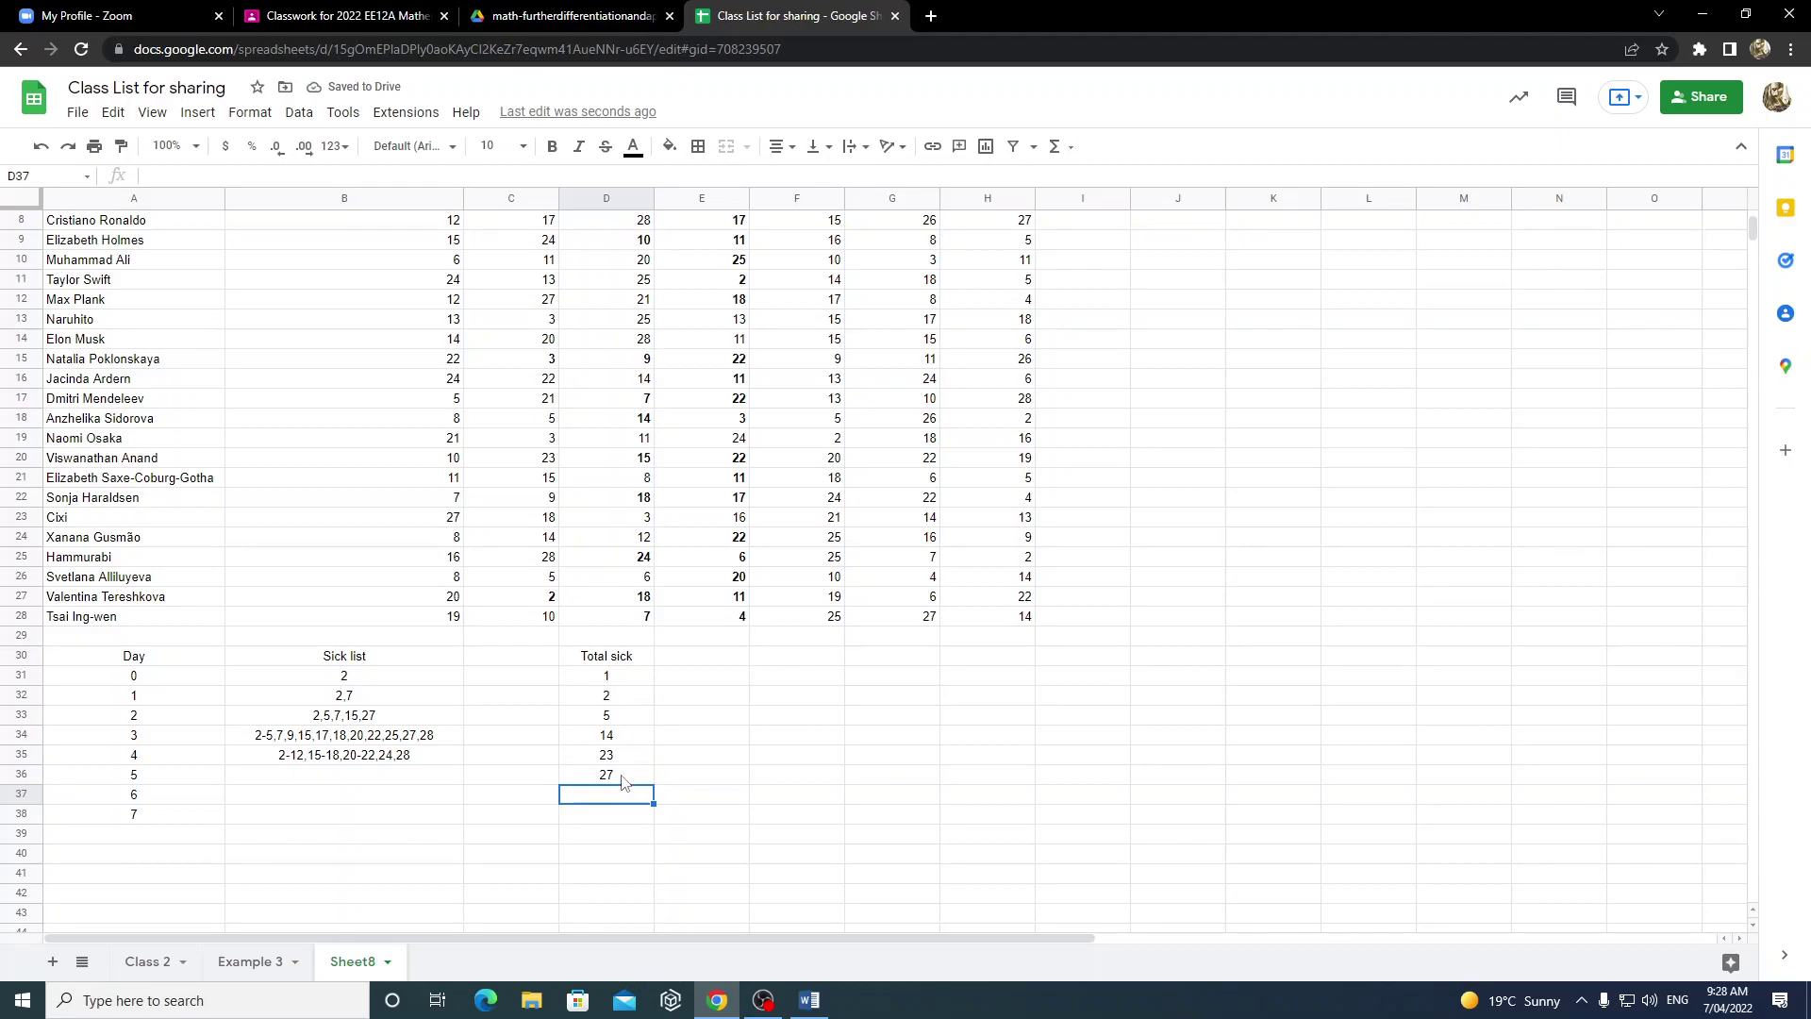
pyautogui.click(622, 782)
pyautogui.press('Delete')
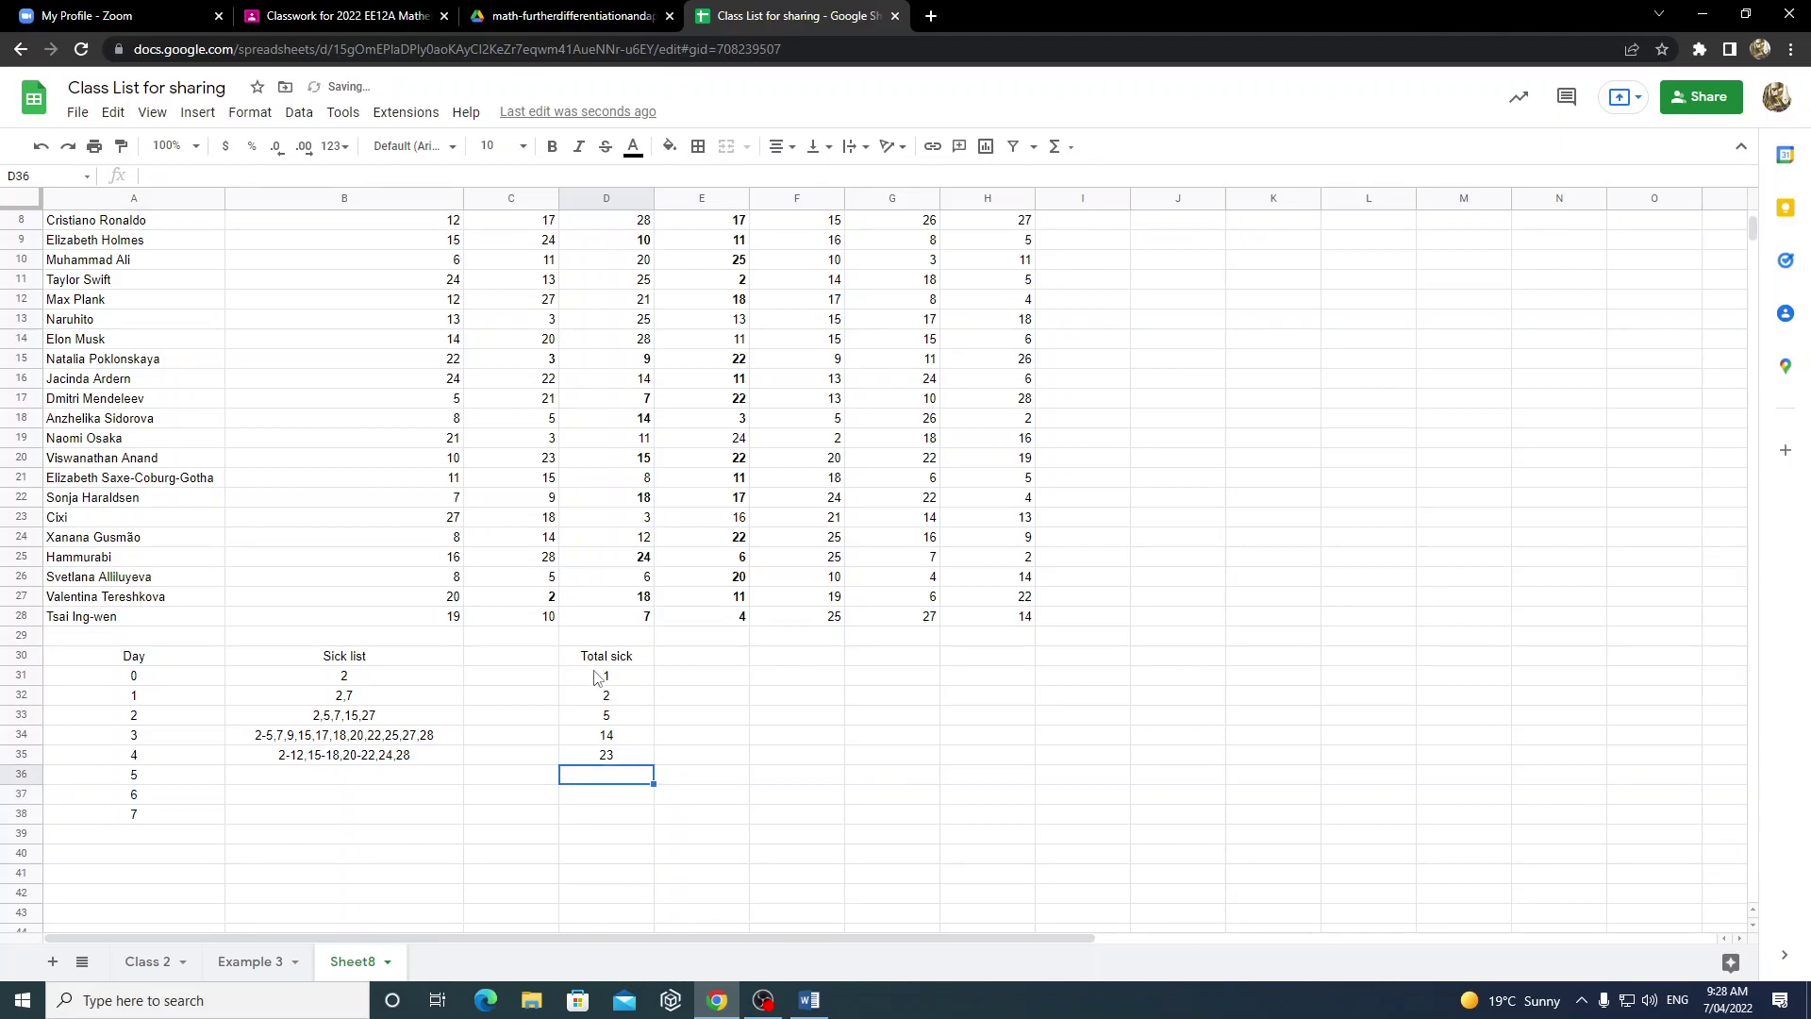
# - Select the total sick values for Days 0 to 4 in D31:D35
pyautogui.moveTo(604, 678); pyautogui.dragTo(614, 759)
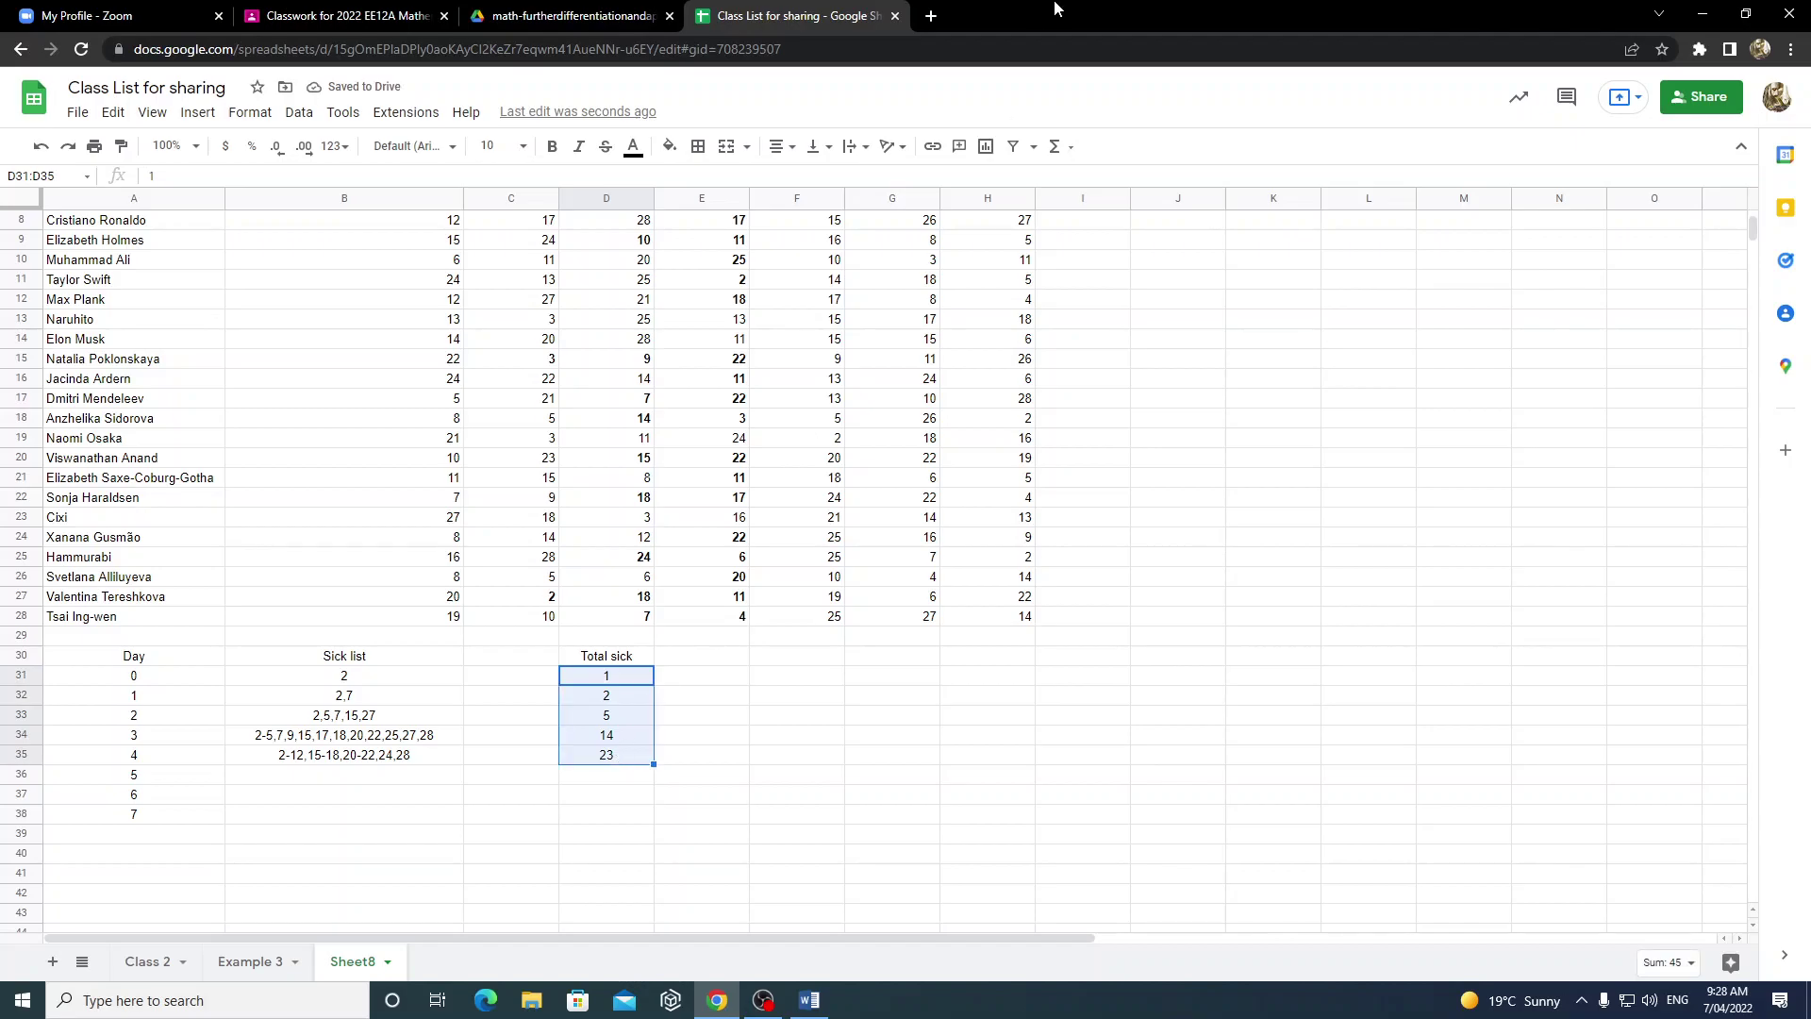
# - Deselect the Total sick values and open the Desmos graphing calculator separately from the class list spreadsheet
pyautogui.click(990, 657)
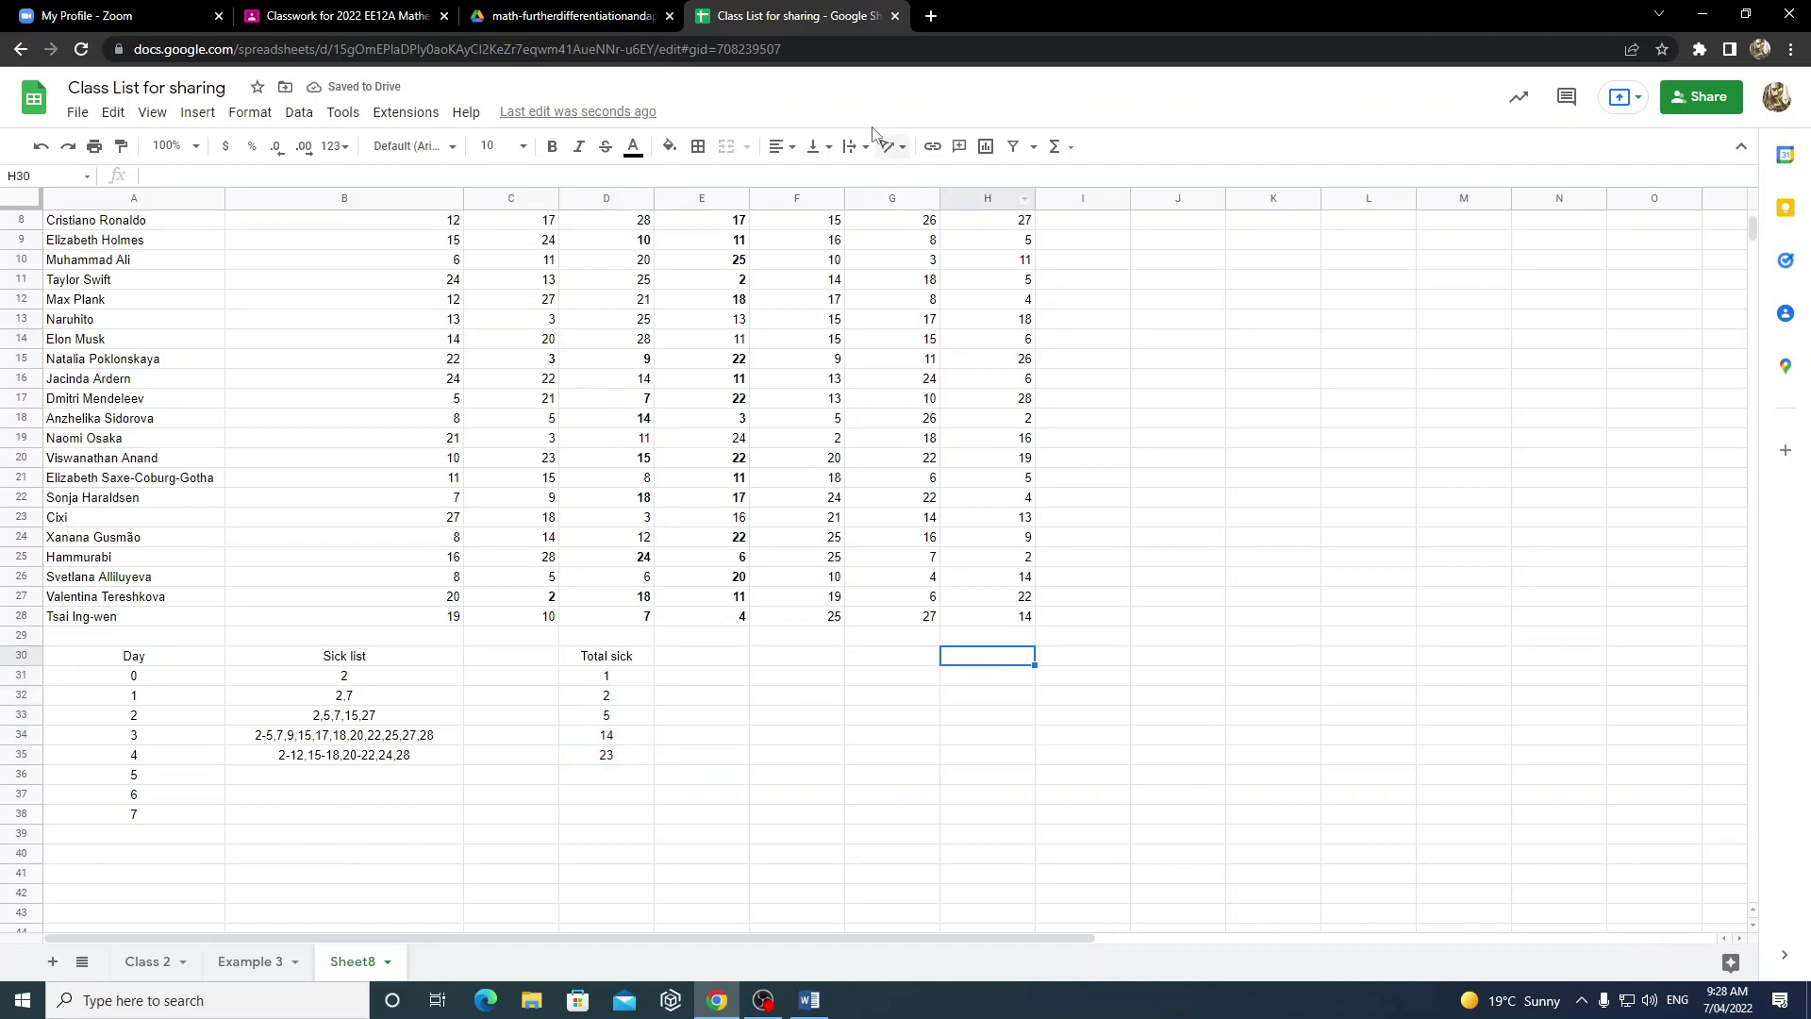
pyautogui.click(930, 16)
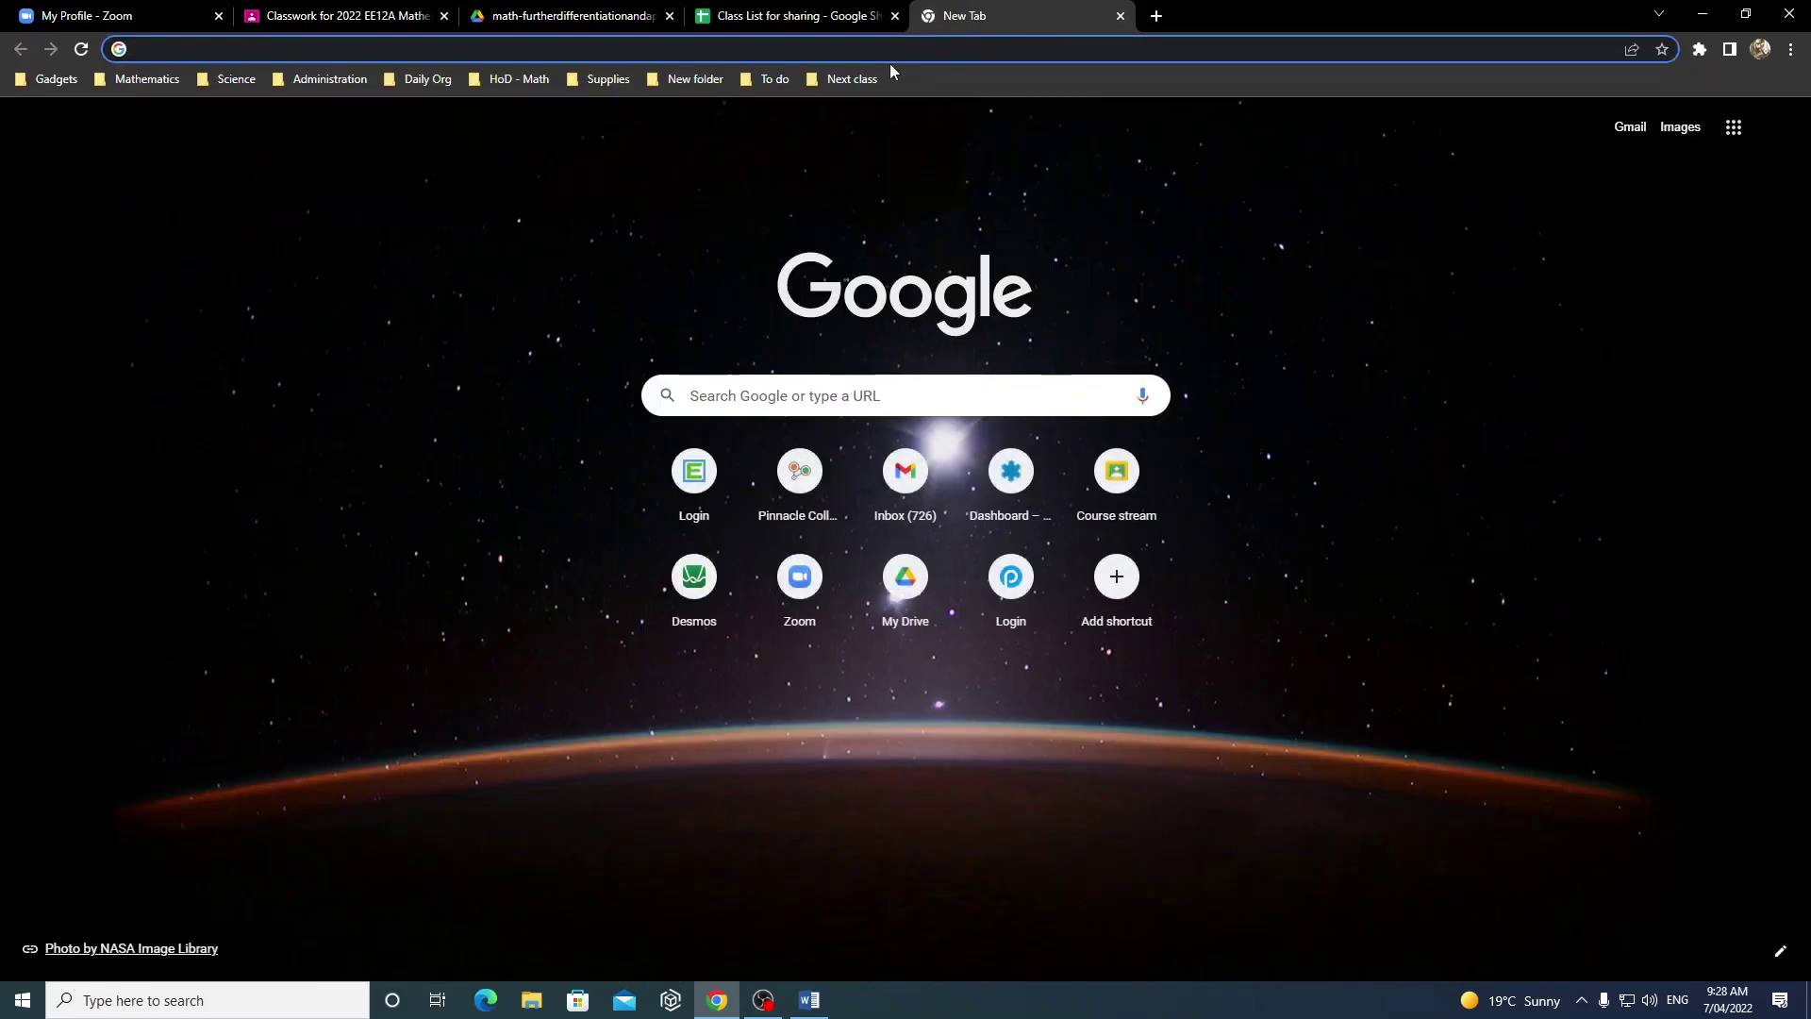
pyautogui.write('de')
pyautogui.press('Return')
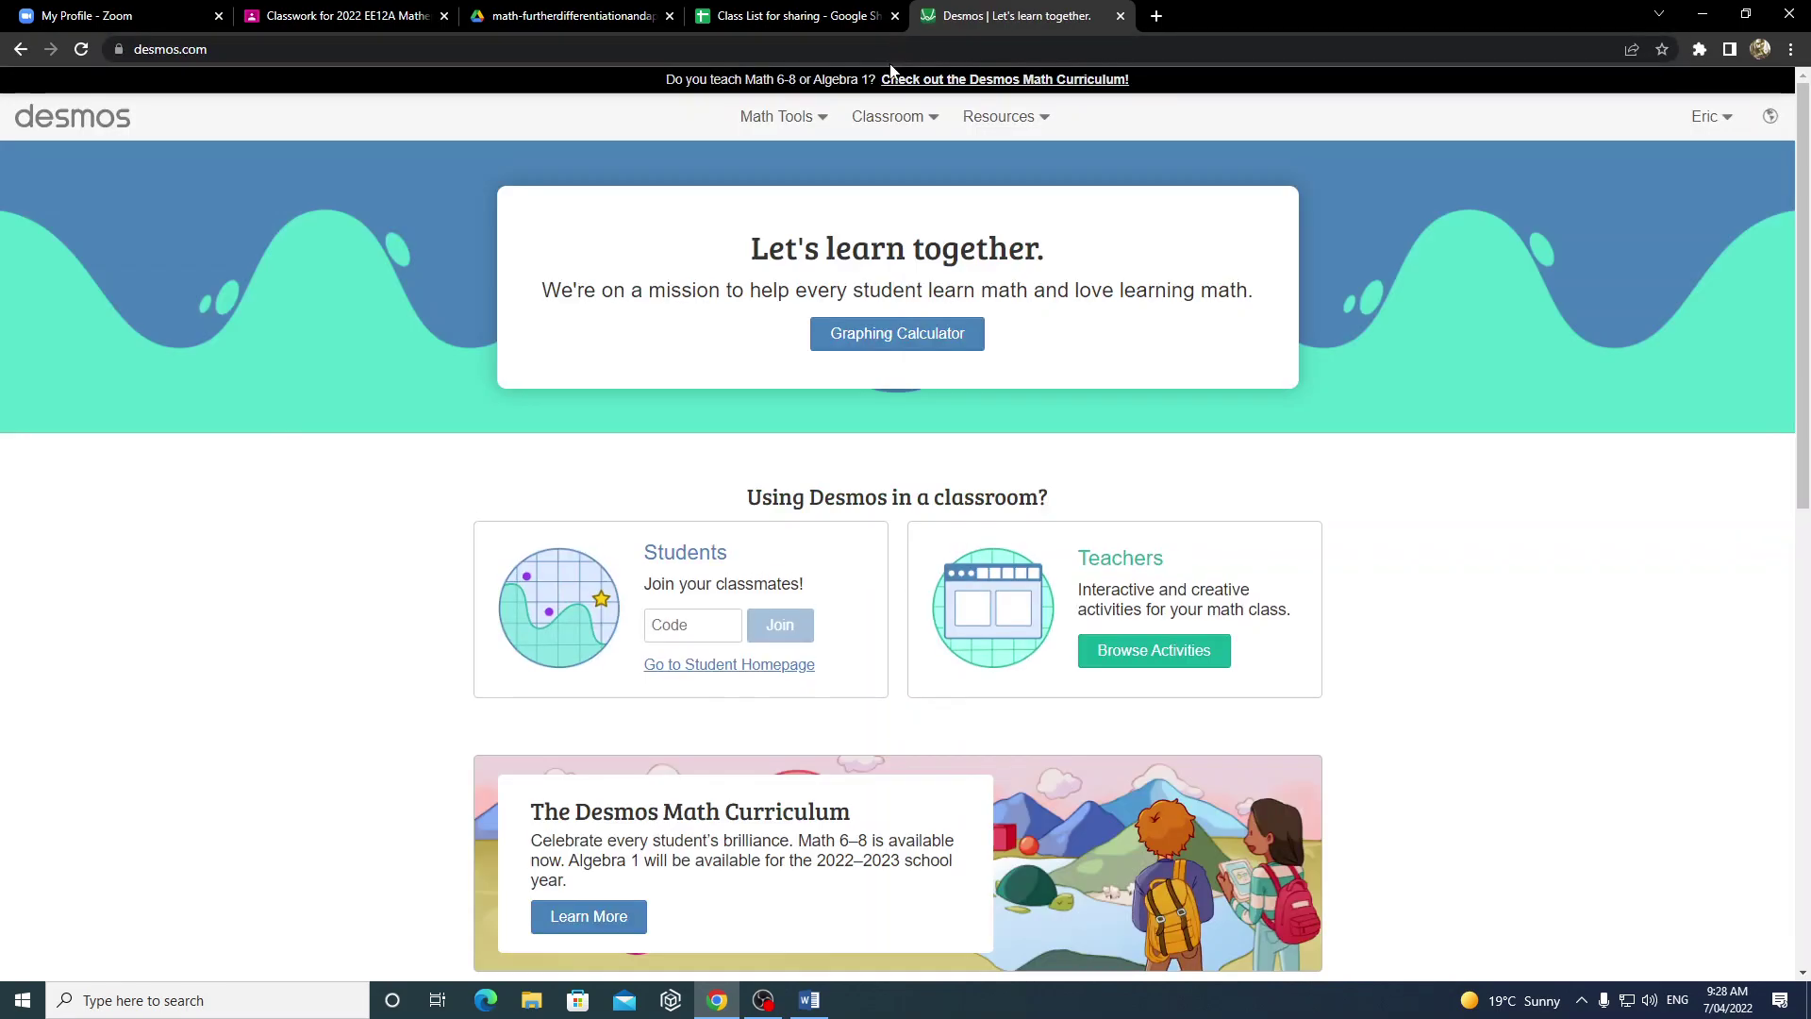
pyautogui.click(923, 332)
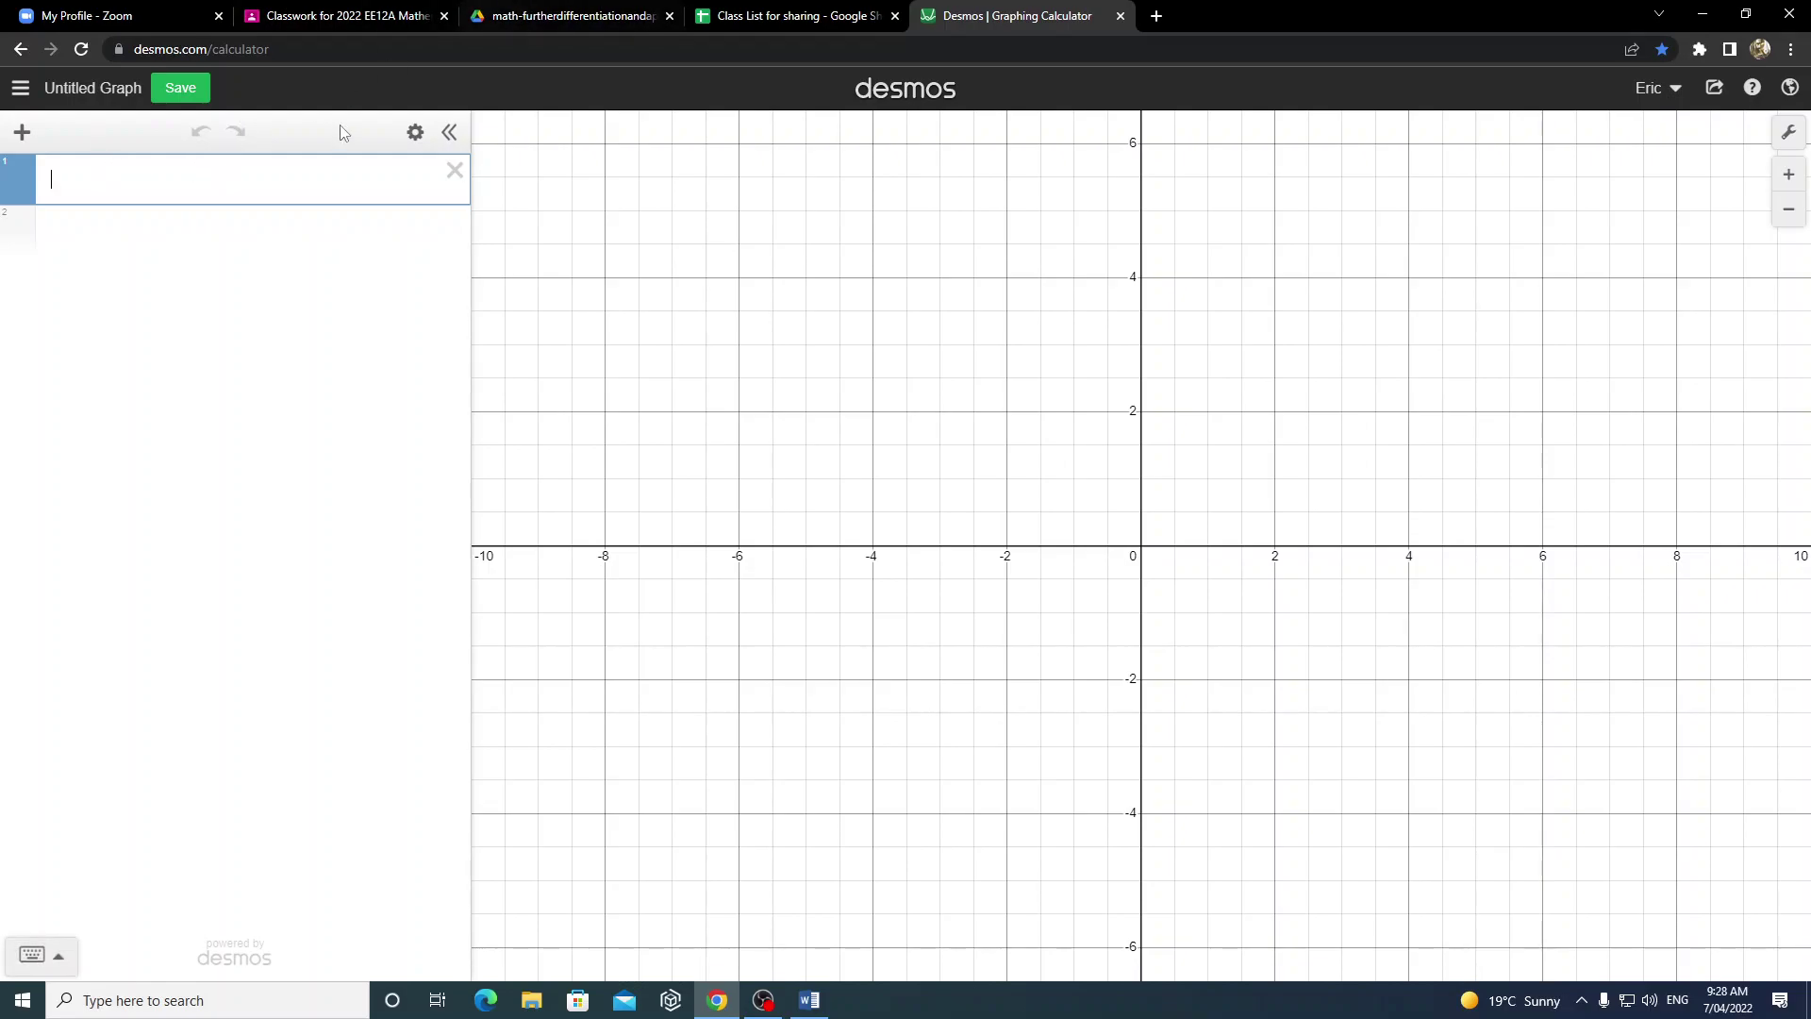
pyautogui.write('(')
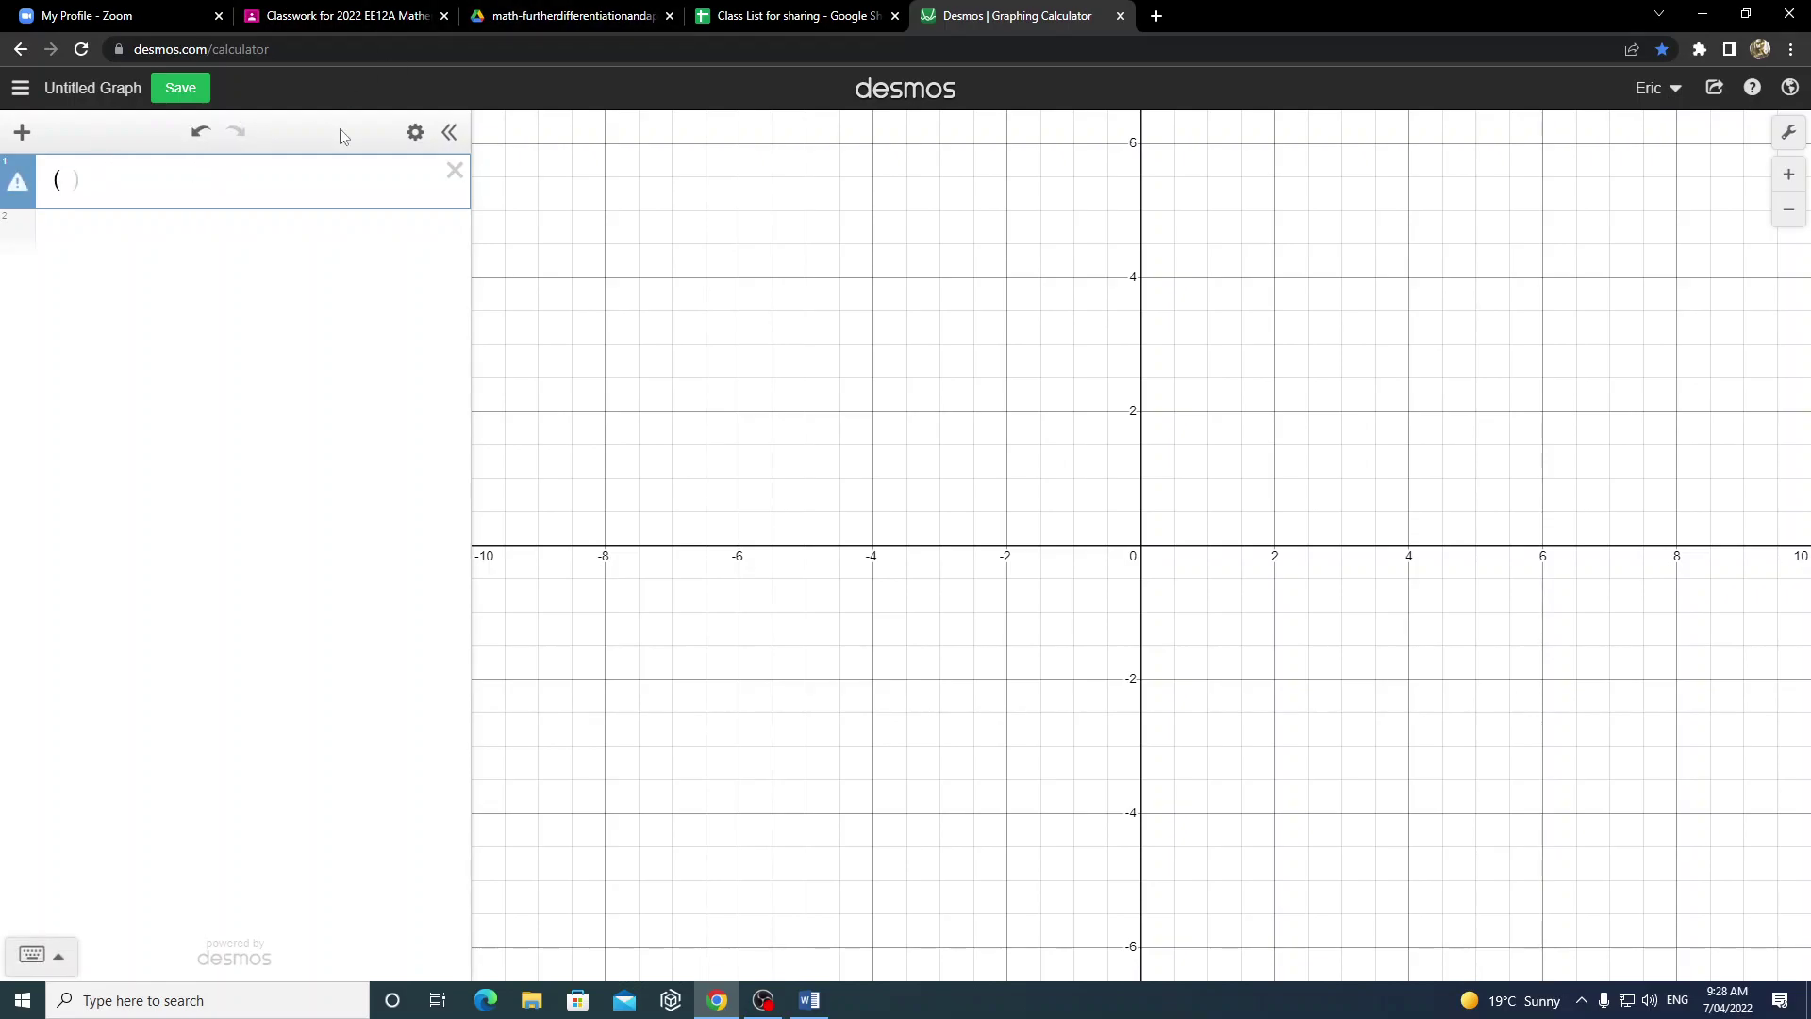
pyautogui.click(19, 88)
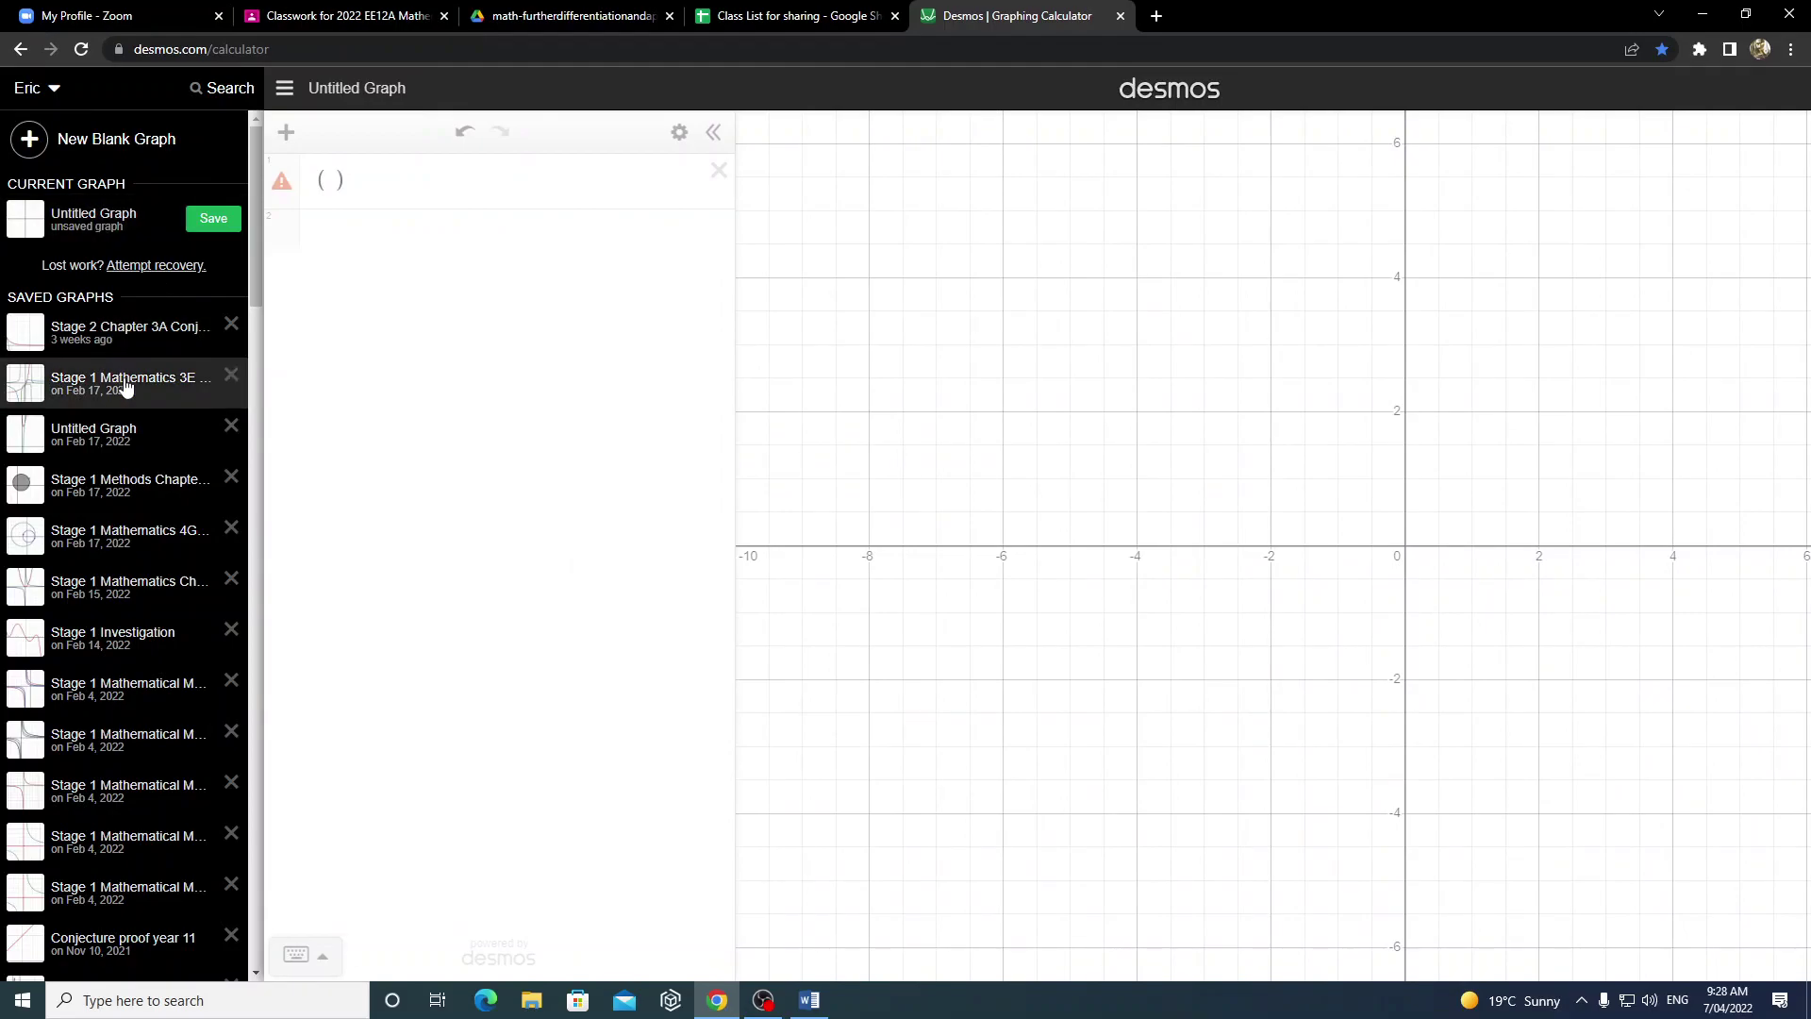
pyautogui.click(329, 183)
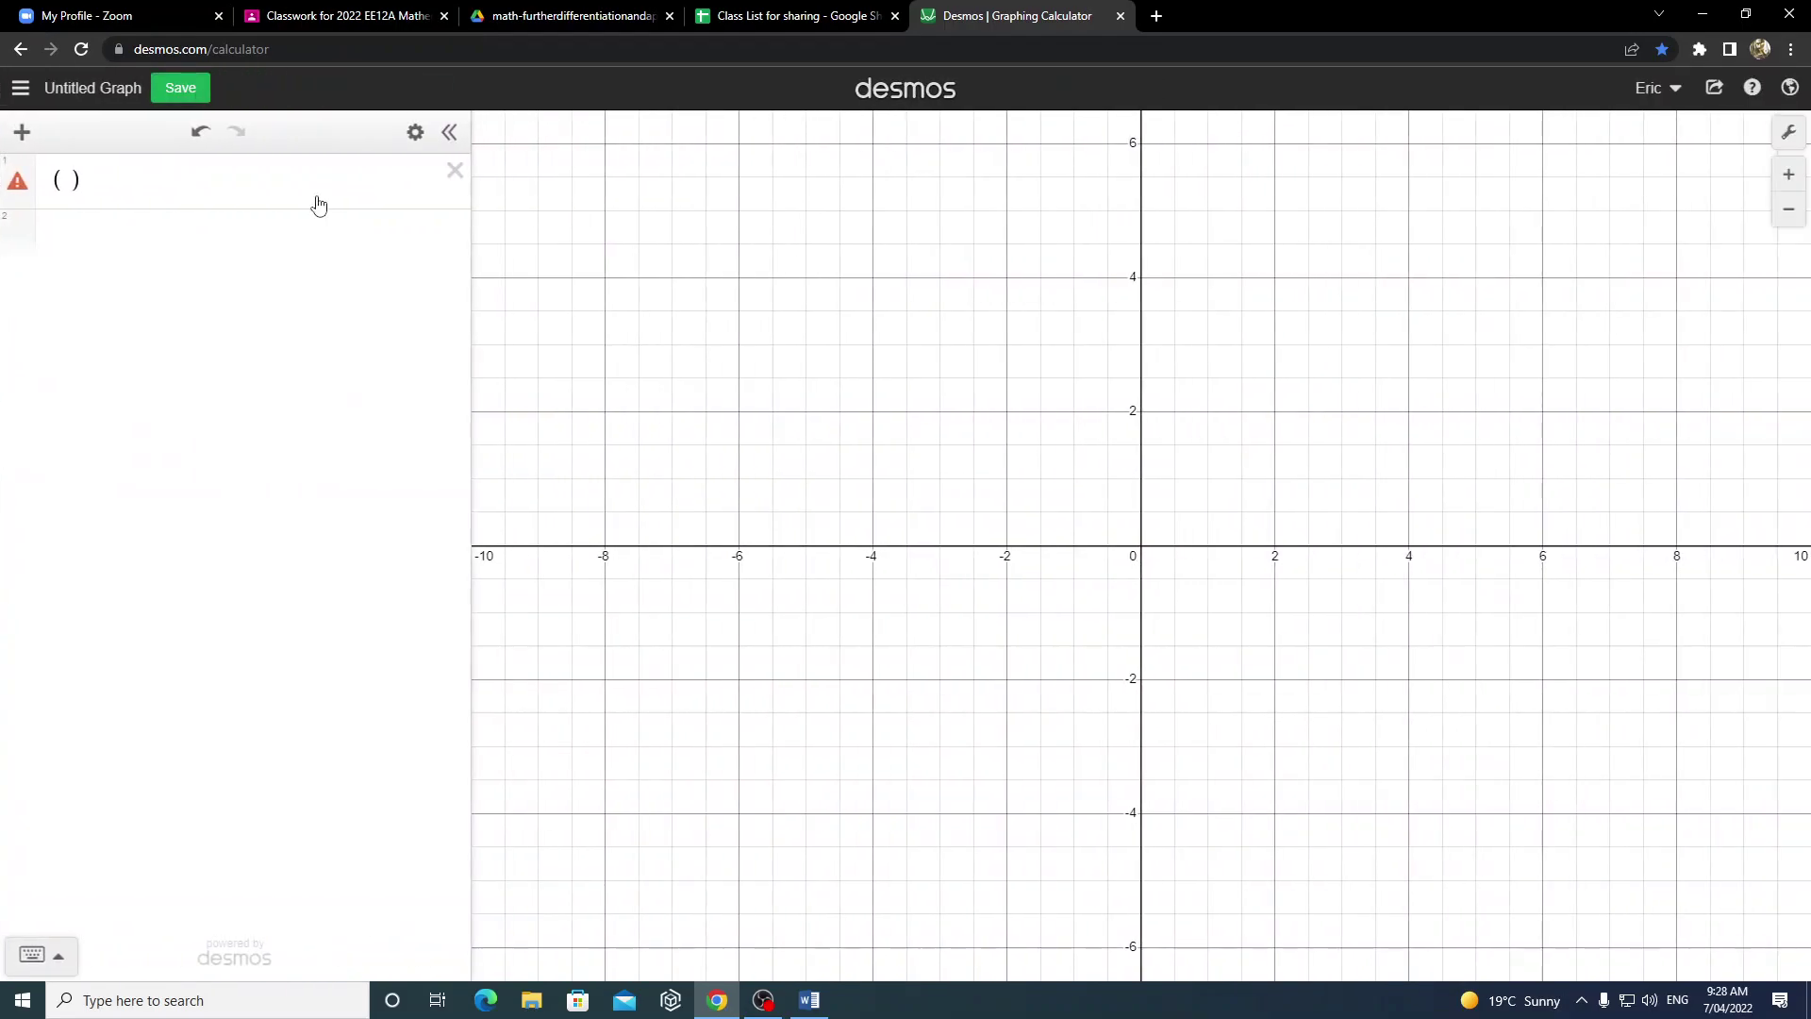
pyautogui.click(120, 182)
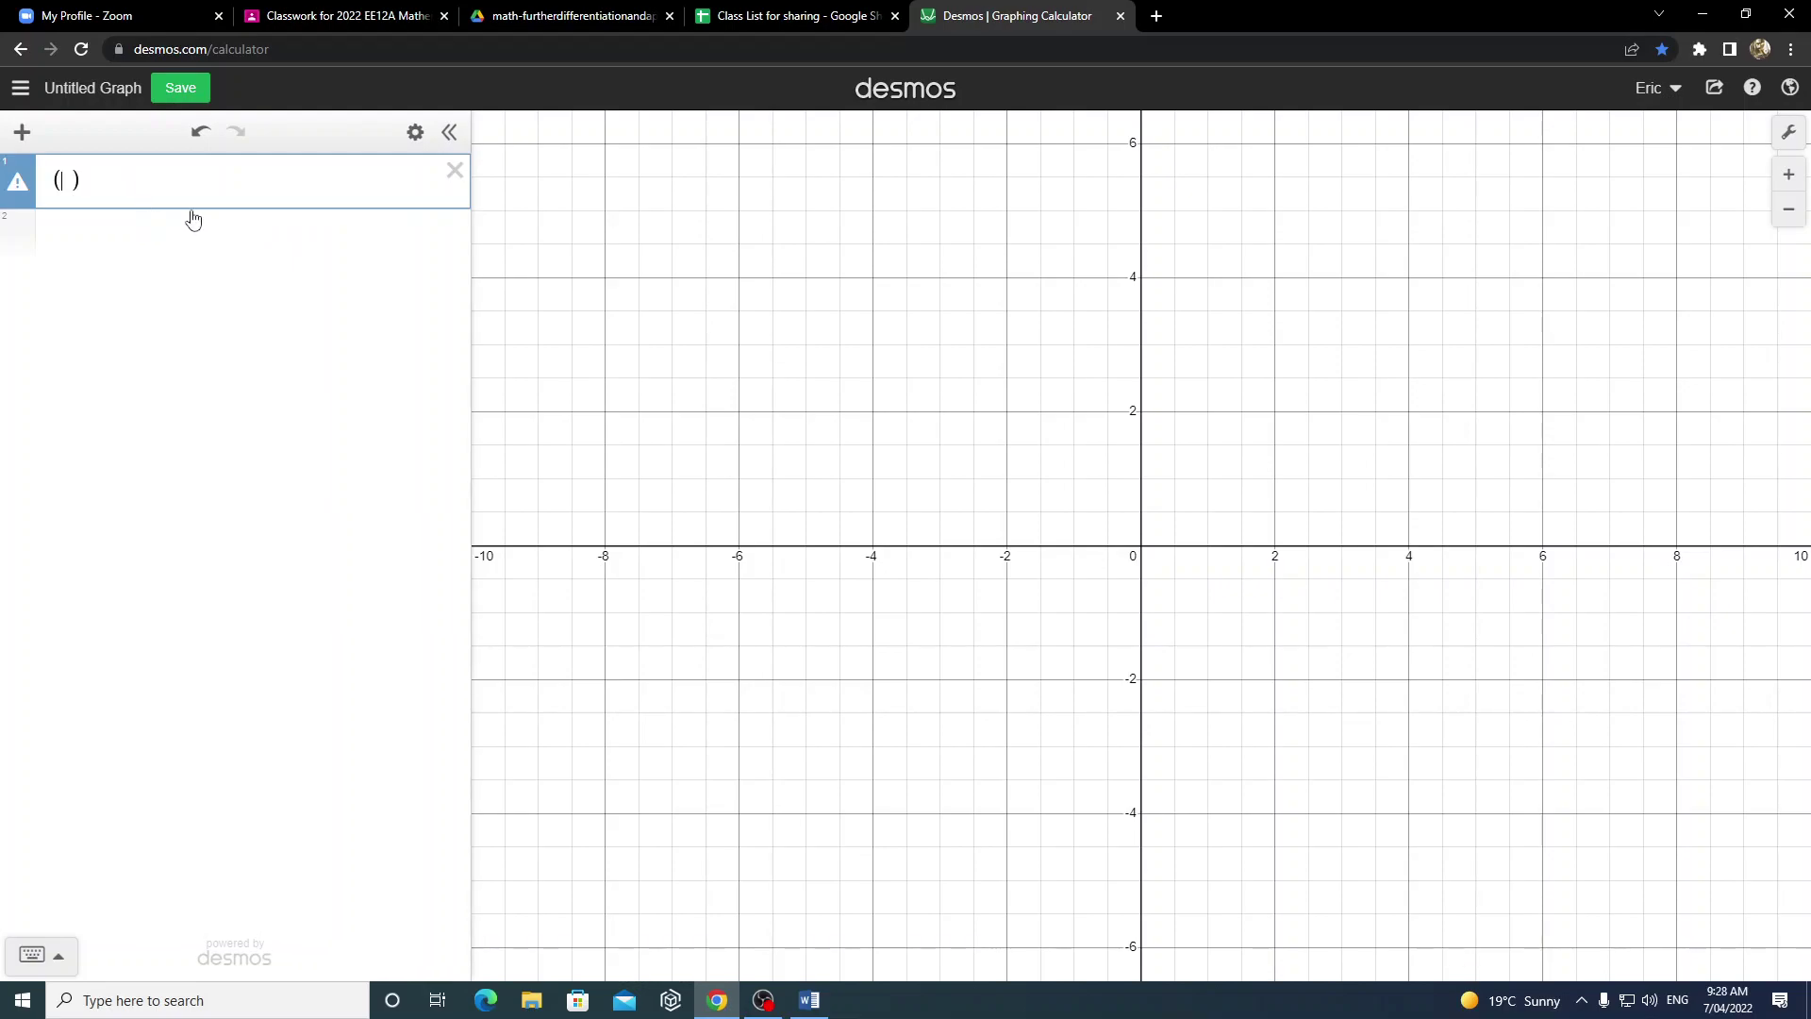
pyautogui.write('0,')
# - Search Google for "logistic growth" and examine the formula of the logistic function
pyautogui.click(1157, 15)
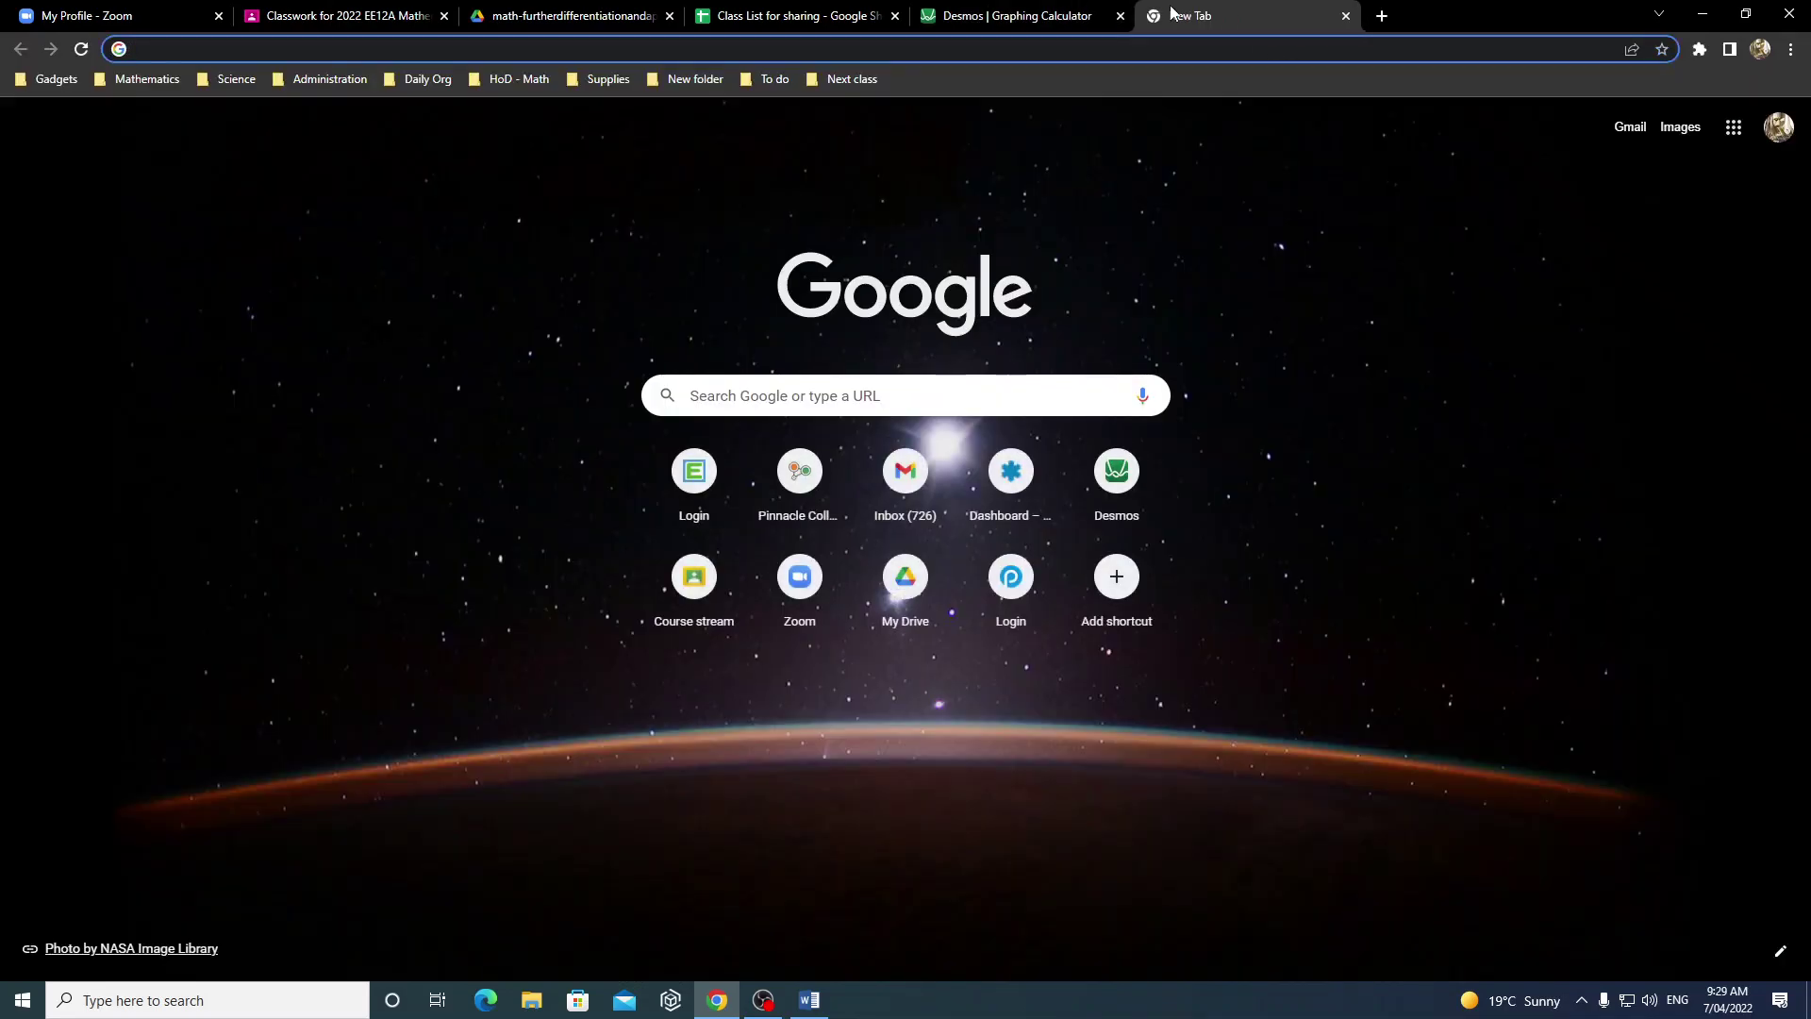
pyautogui.write('loh')
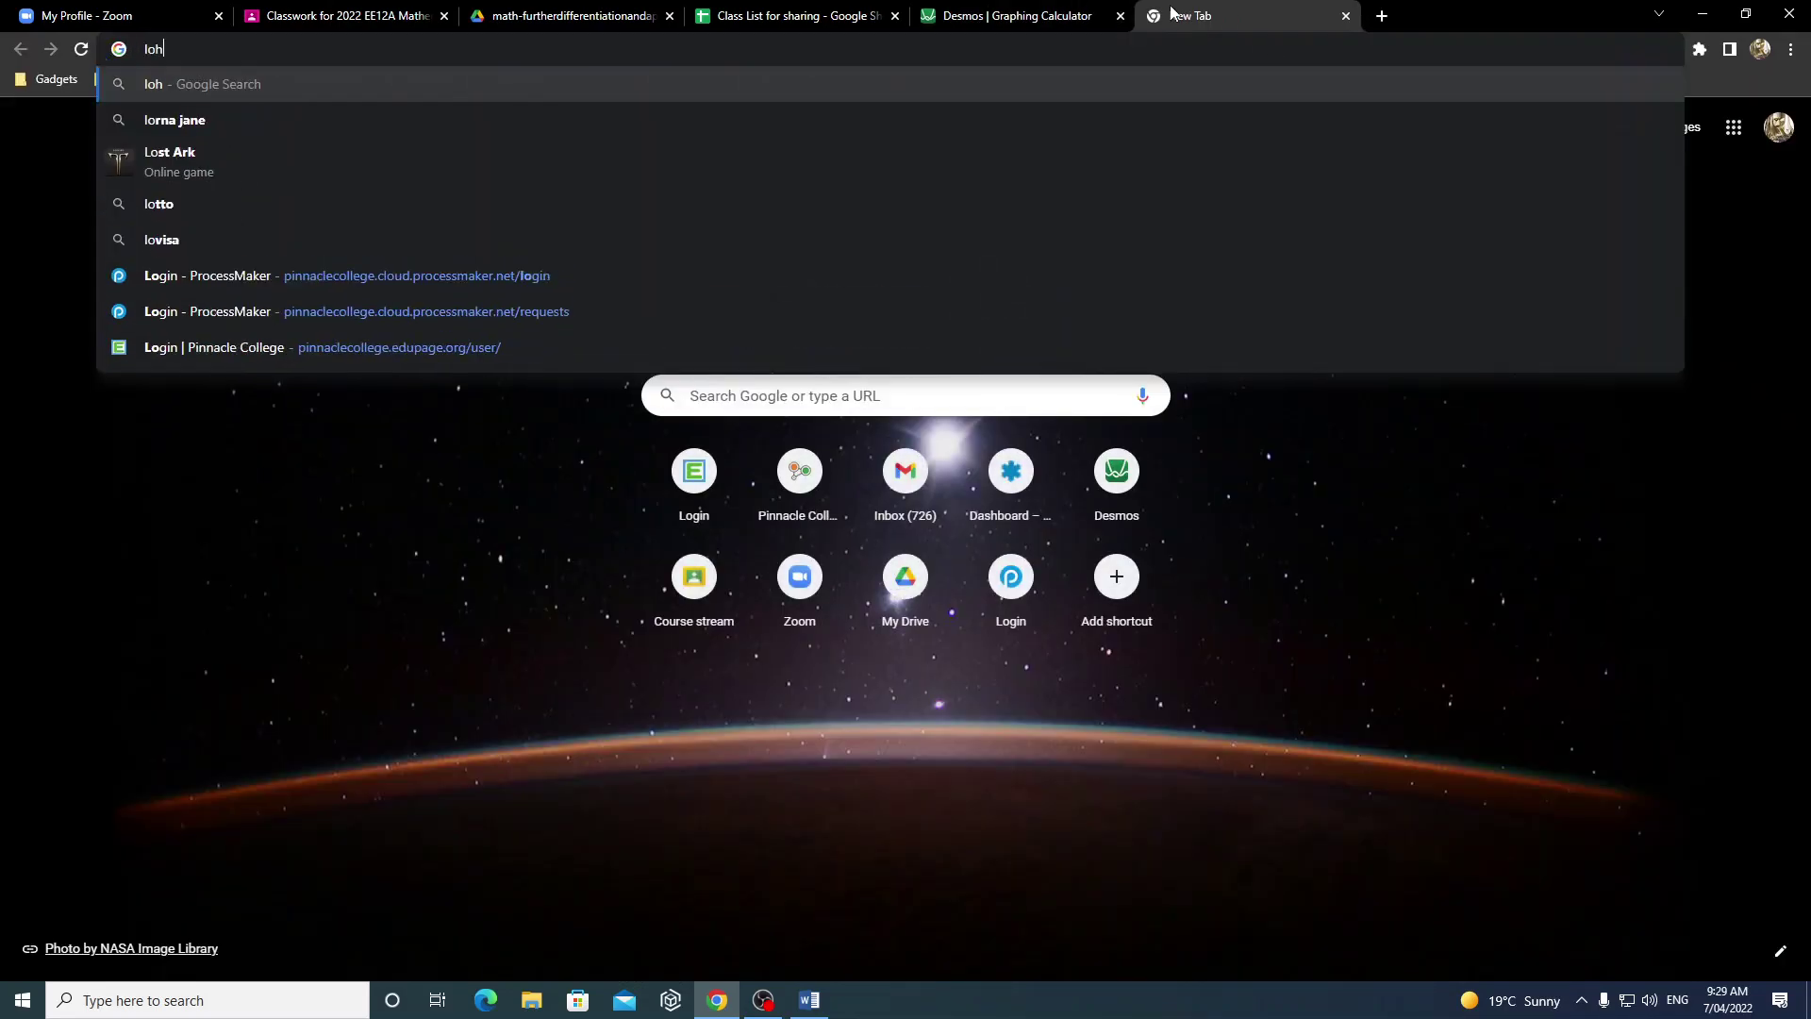
pyautogui.press('BackSpace')
pyautogui.write('i')
pyautogui.press('BackSpace')
pyautogui.press('BackSpace')
pyautogui.write('log')
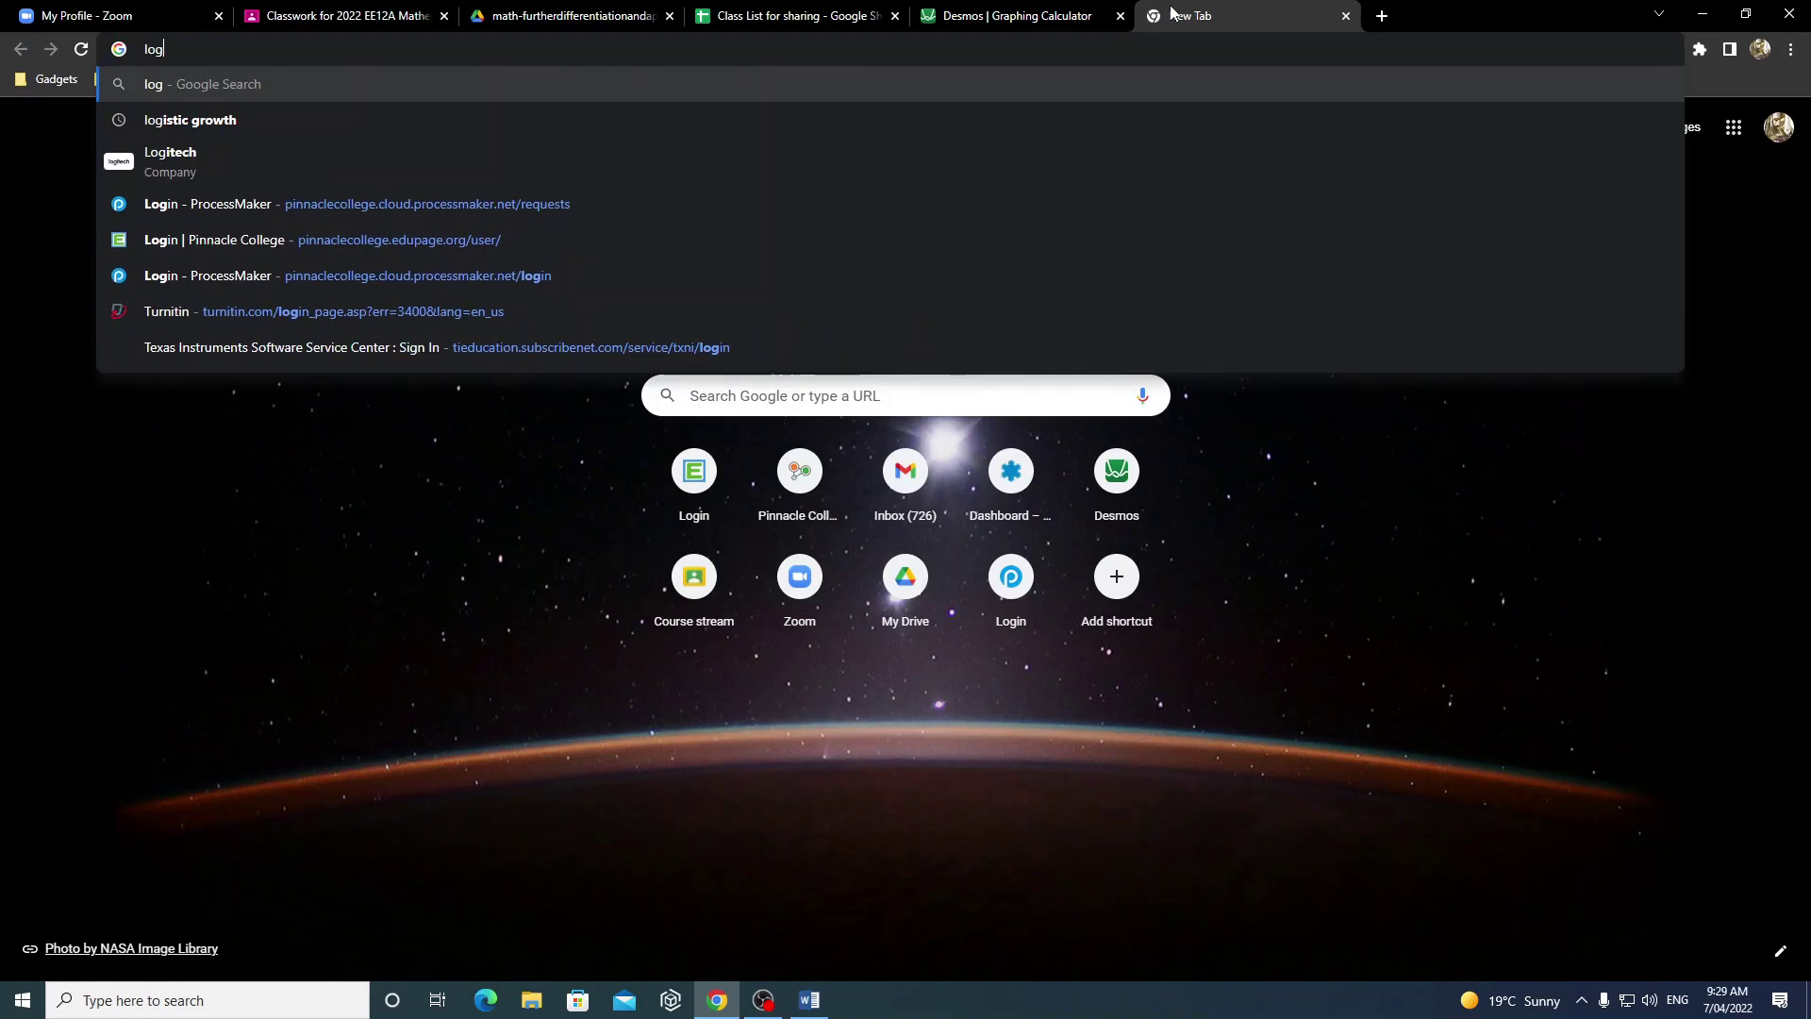
pyautogui.press('Down')
pyautogui.press('Return')
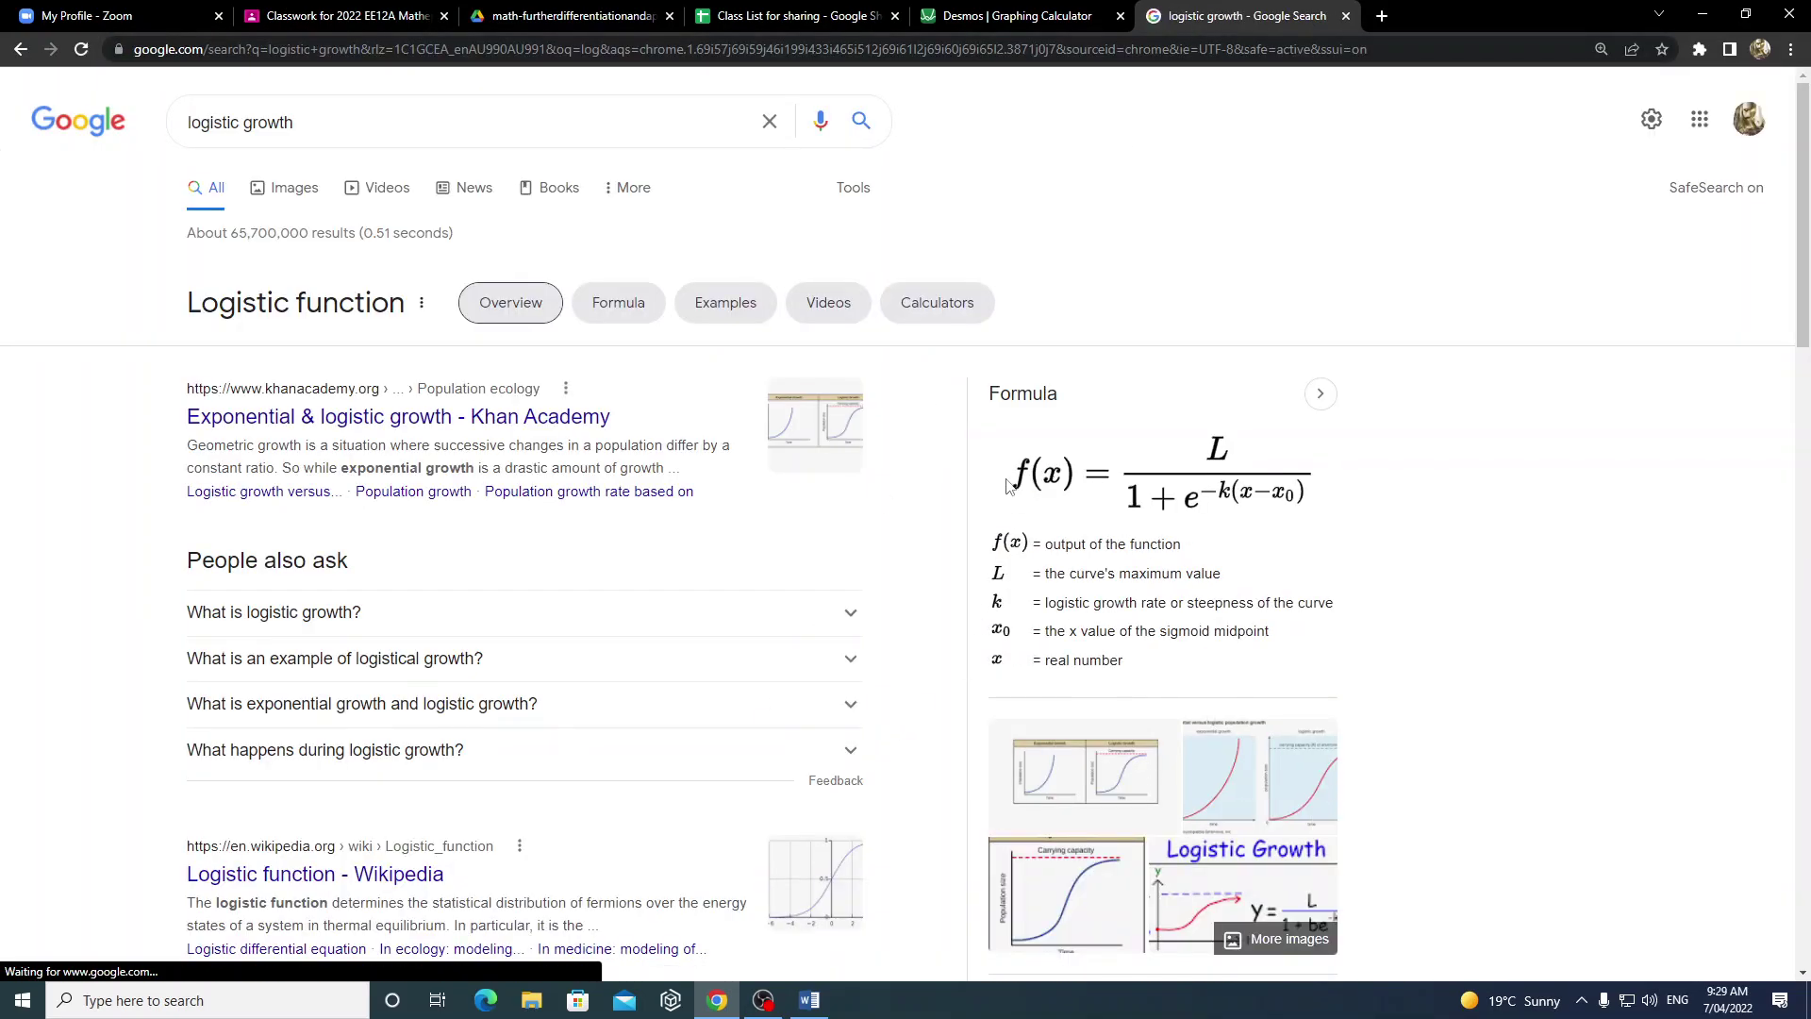
pyautogui.moveTo(1066, 488); pyautogui.dragTo(1186, 493)
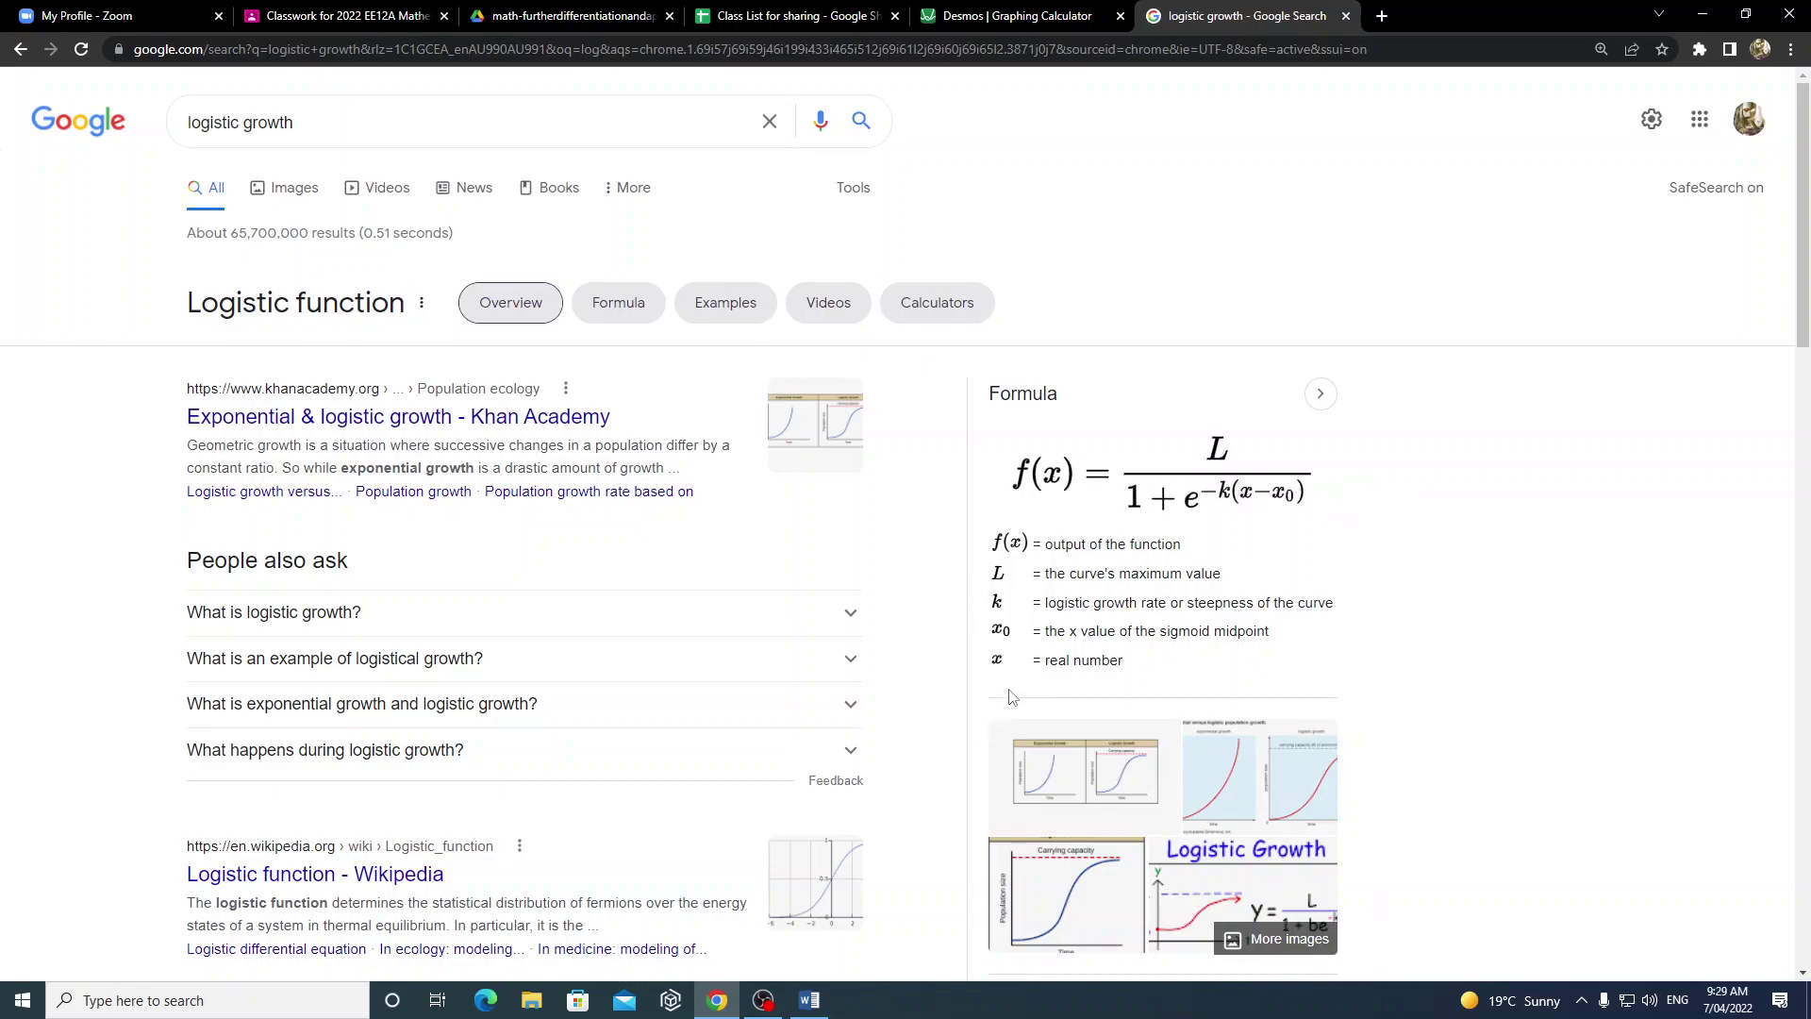
pyautogui.click(380, 185)
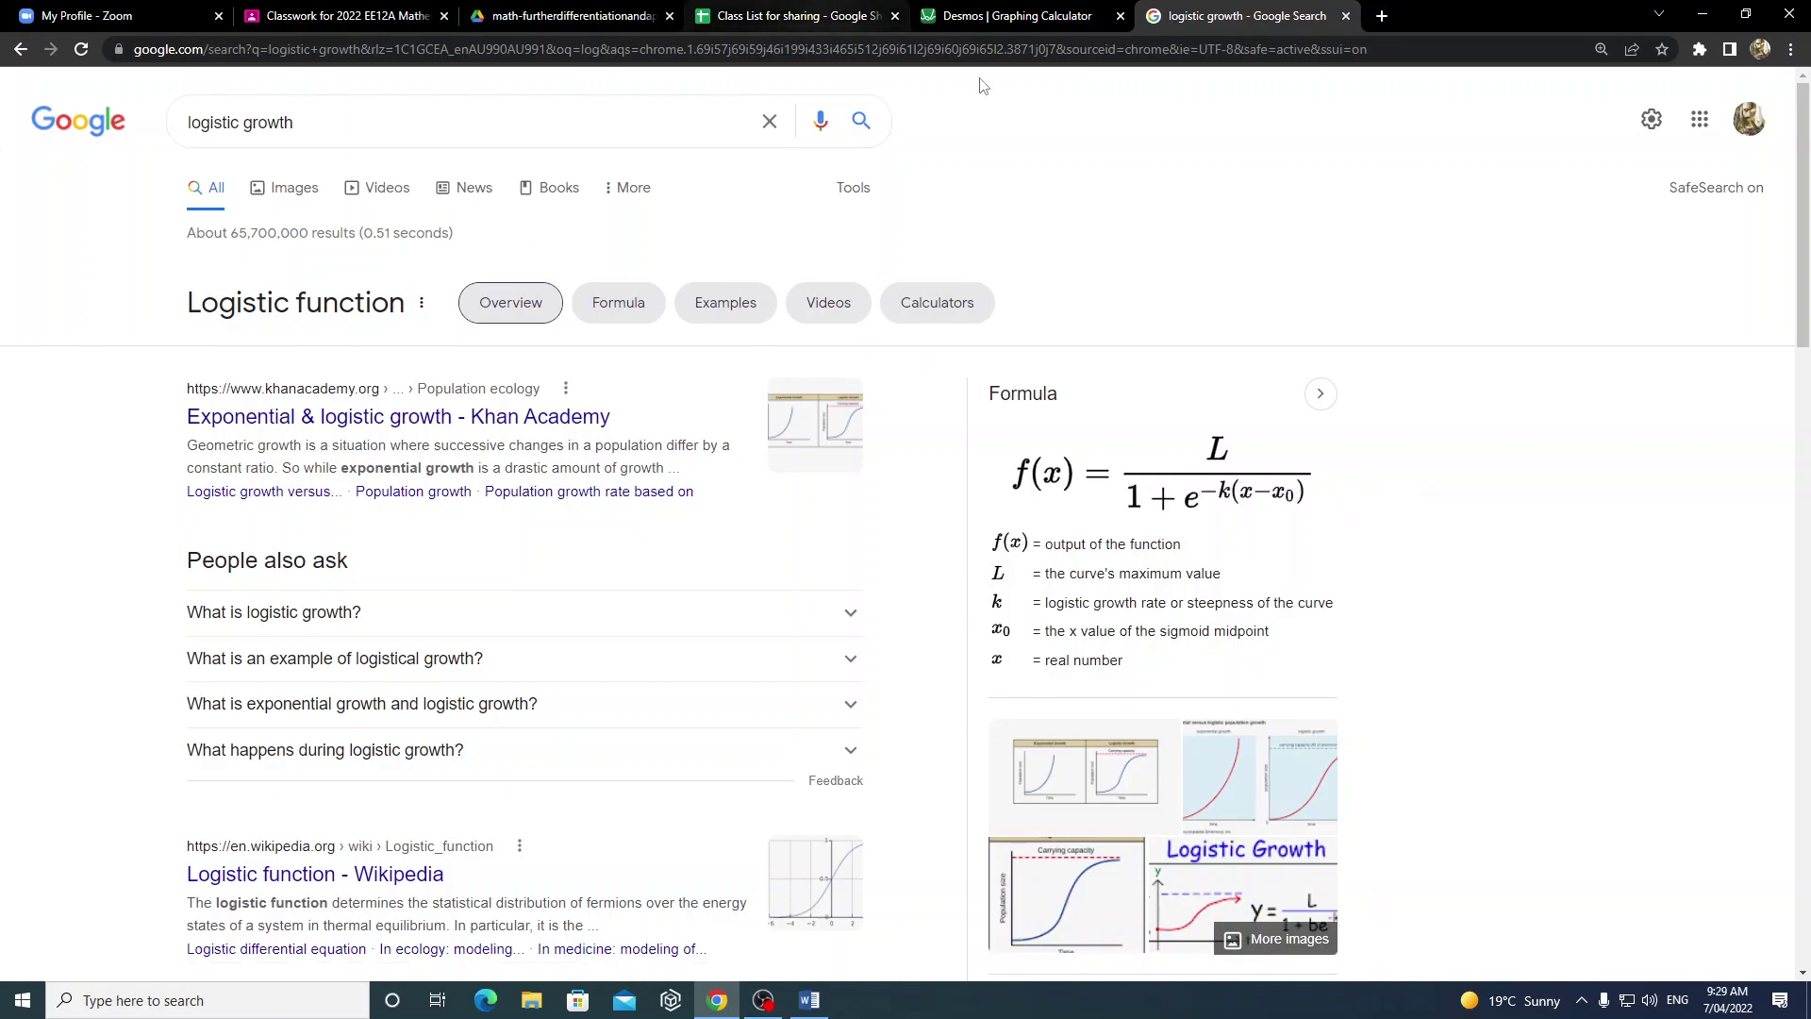
# - Return to Desmos and replace the unfinished point in the first expression with the logistic function 27/(1+1e^(-0.2x))
pyautogui.click(995, 24)
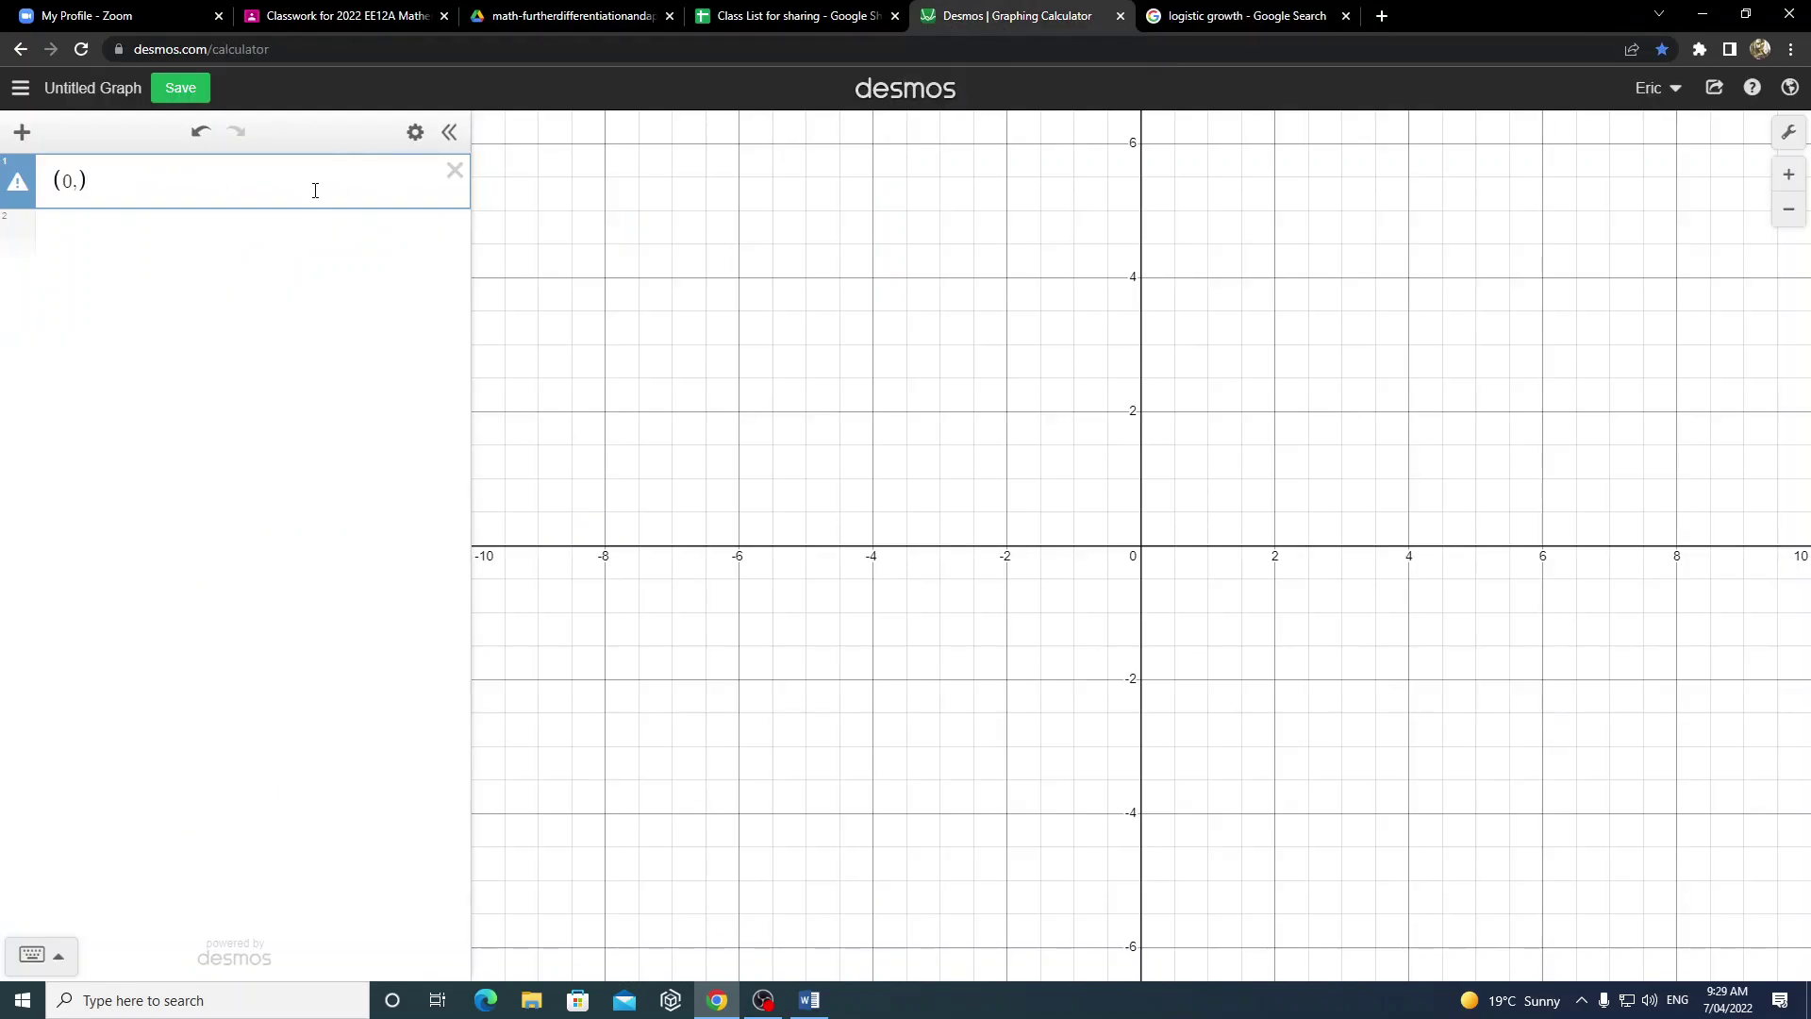
pyautogui.moveTo(315, 191); pyautogui.dragTo(4, 174)
pyautogui.press('BackSpace')
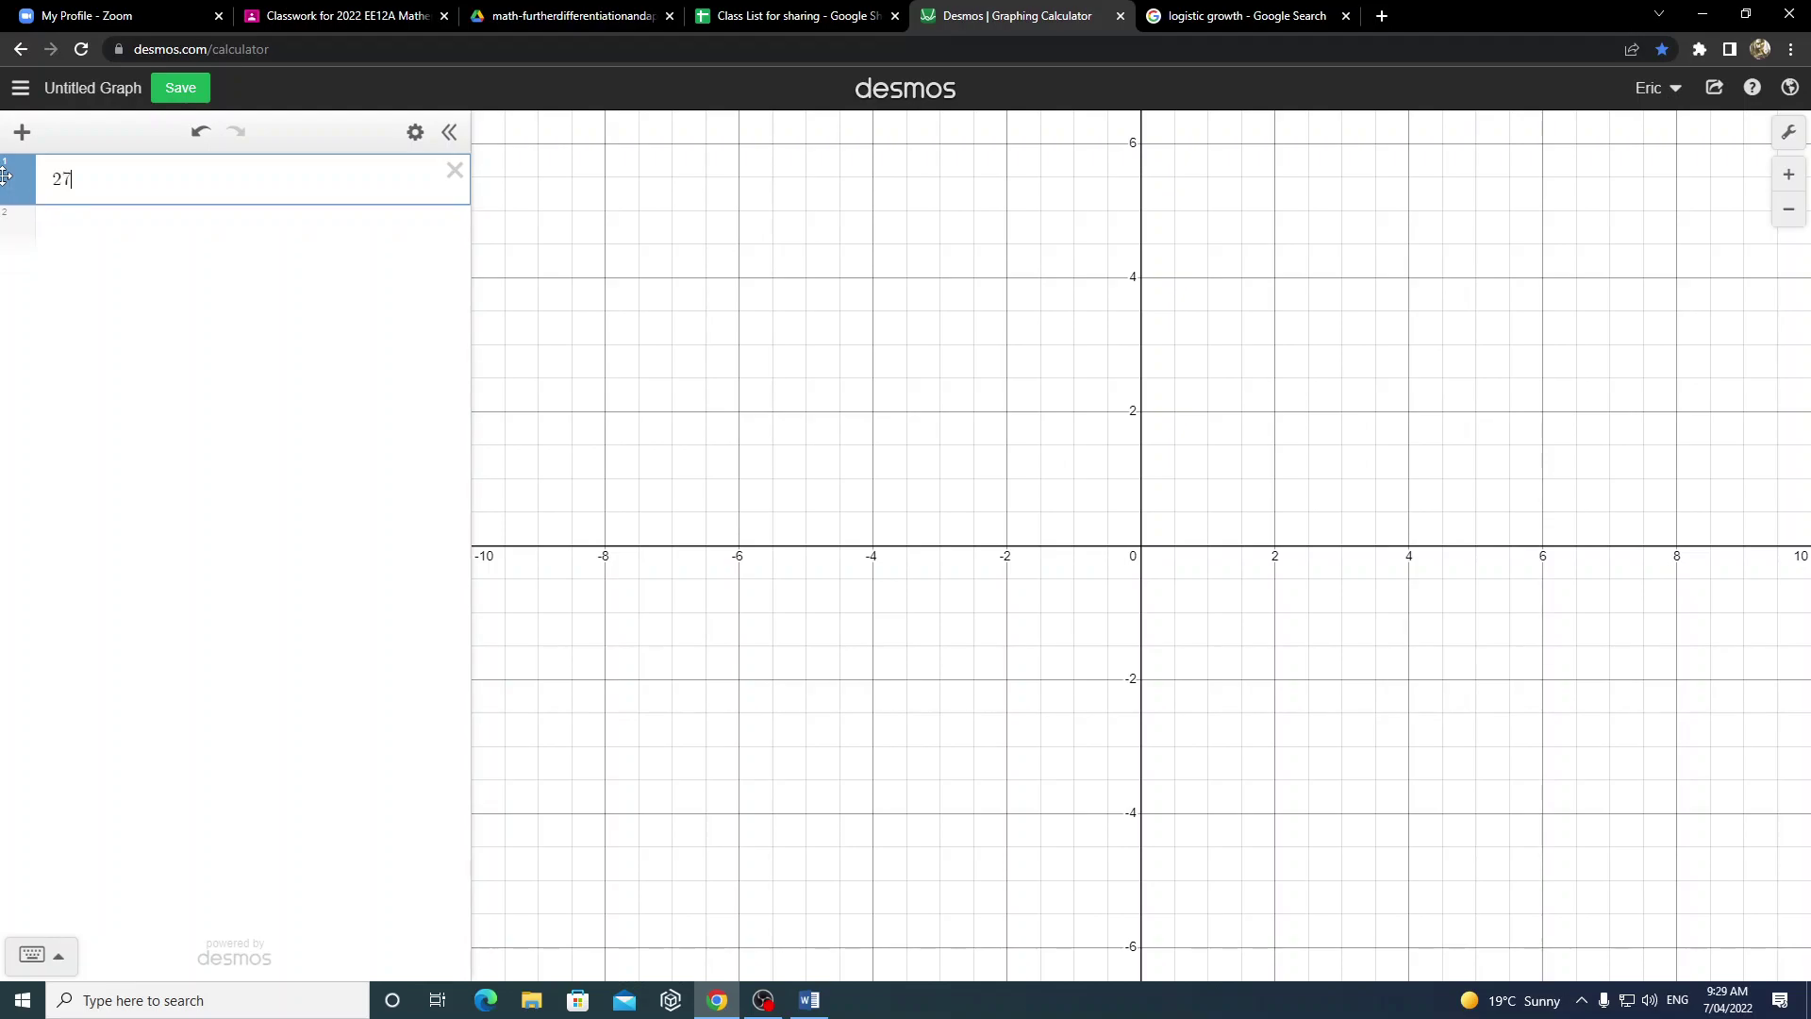
pyautogui.scroll(-5, 1252, 343)
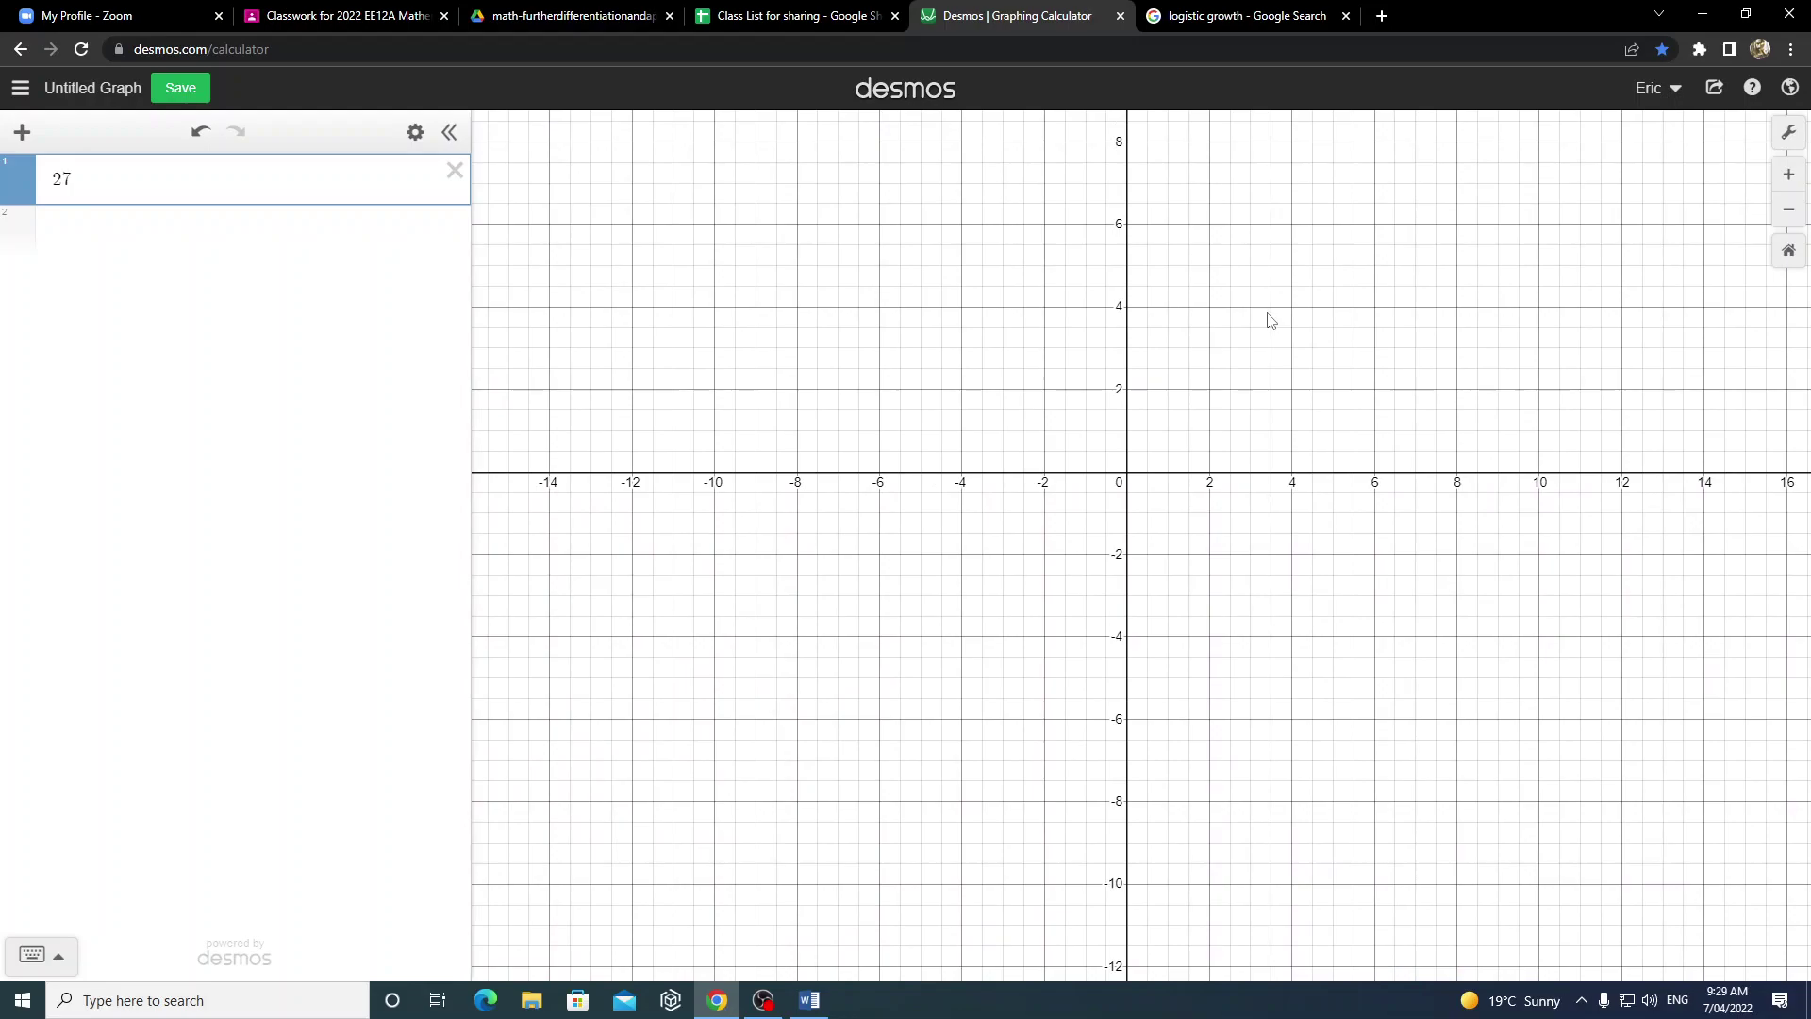
pyautogui.moveTo(1264, 315); pyautogui.dragTo(853, 519)
pyautogui.click(153, 170)
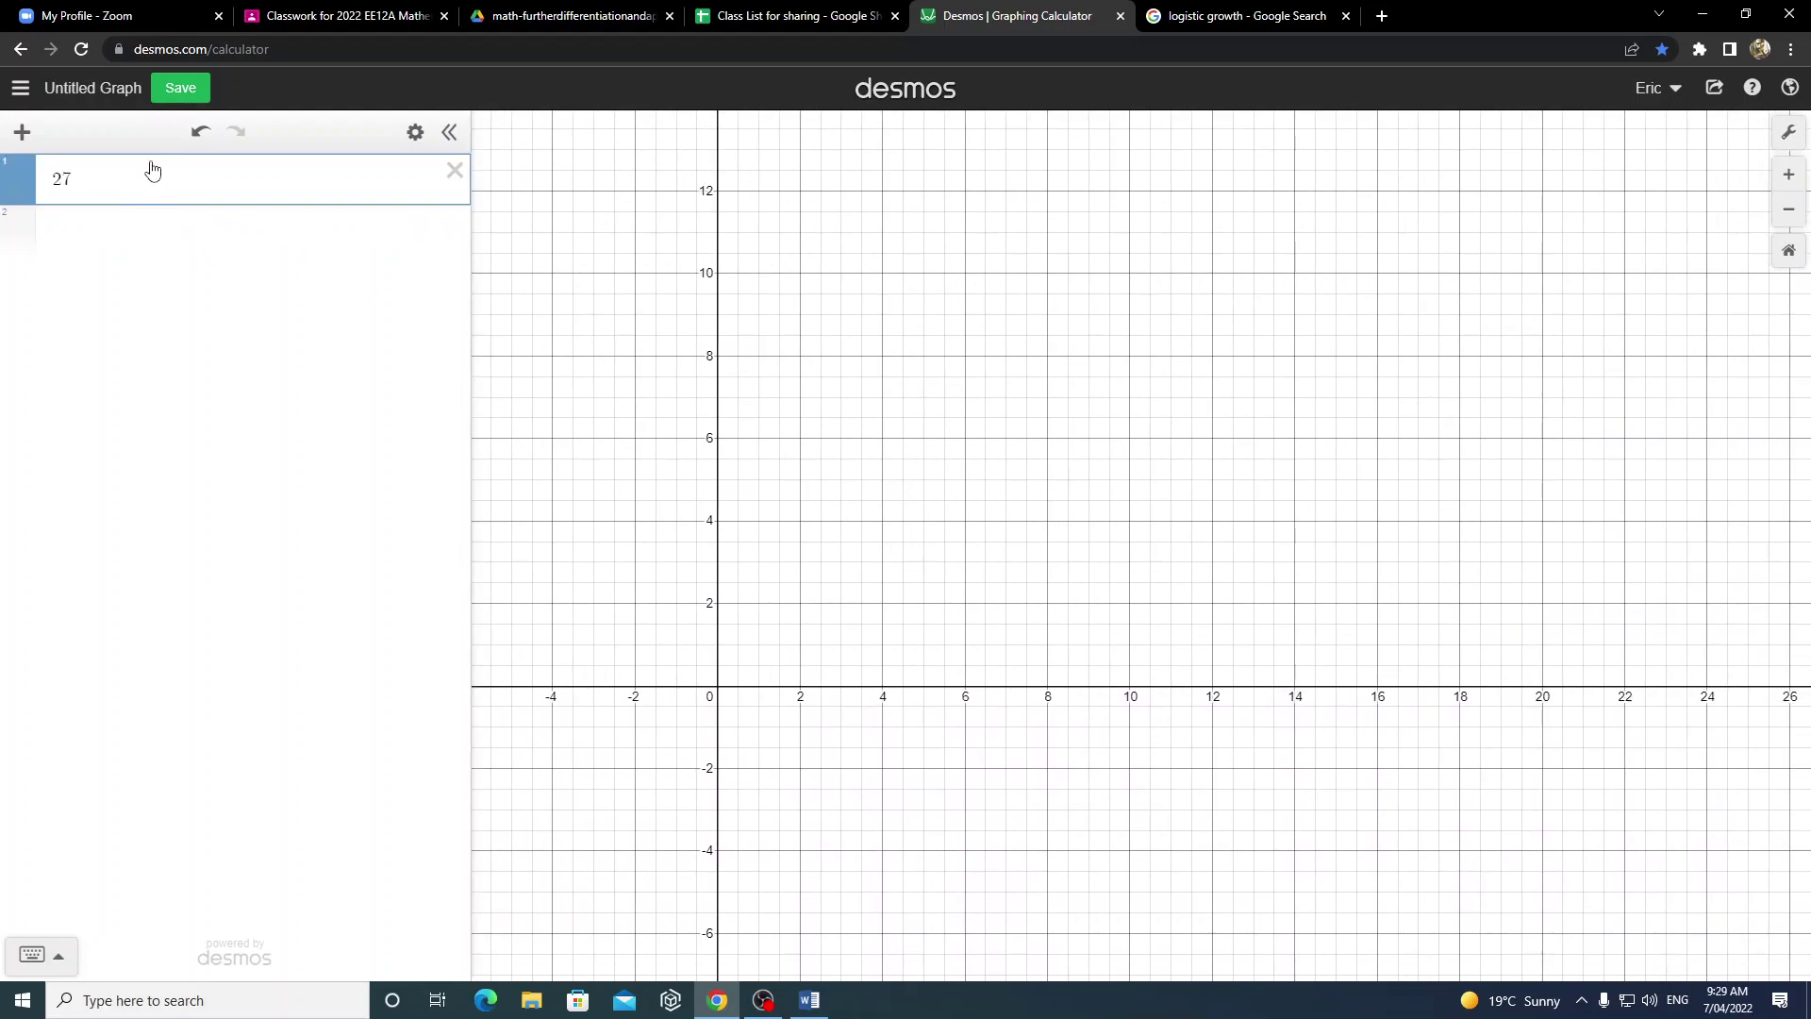
pyautogui.write('/1+')
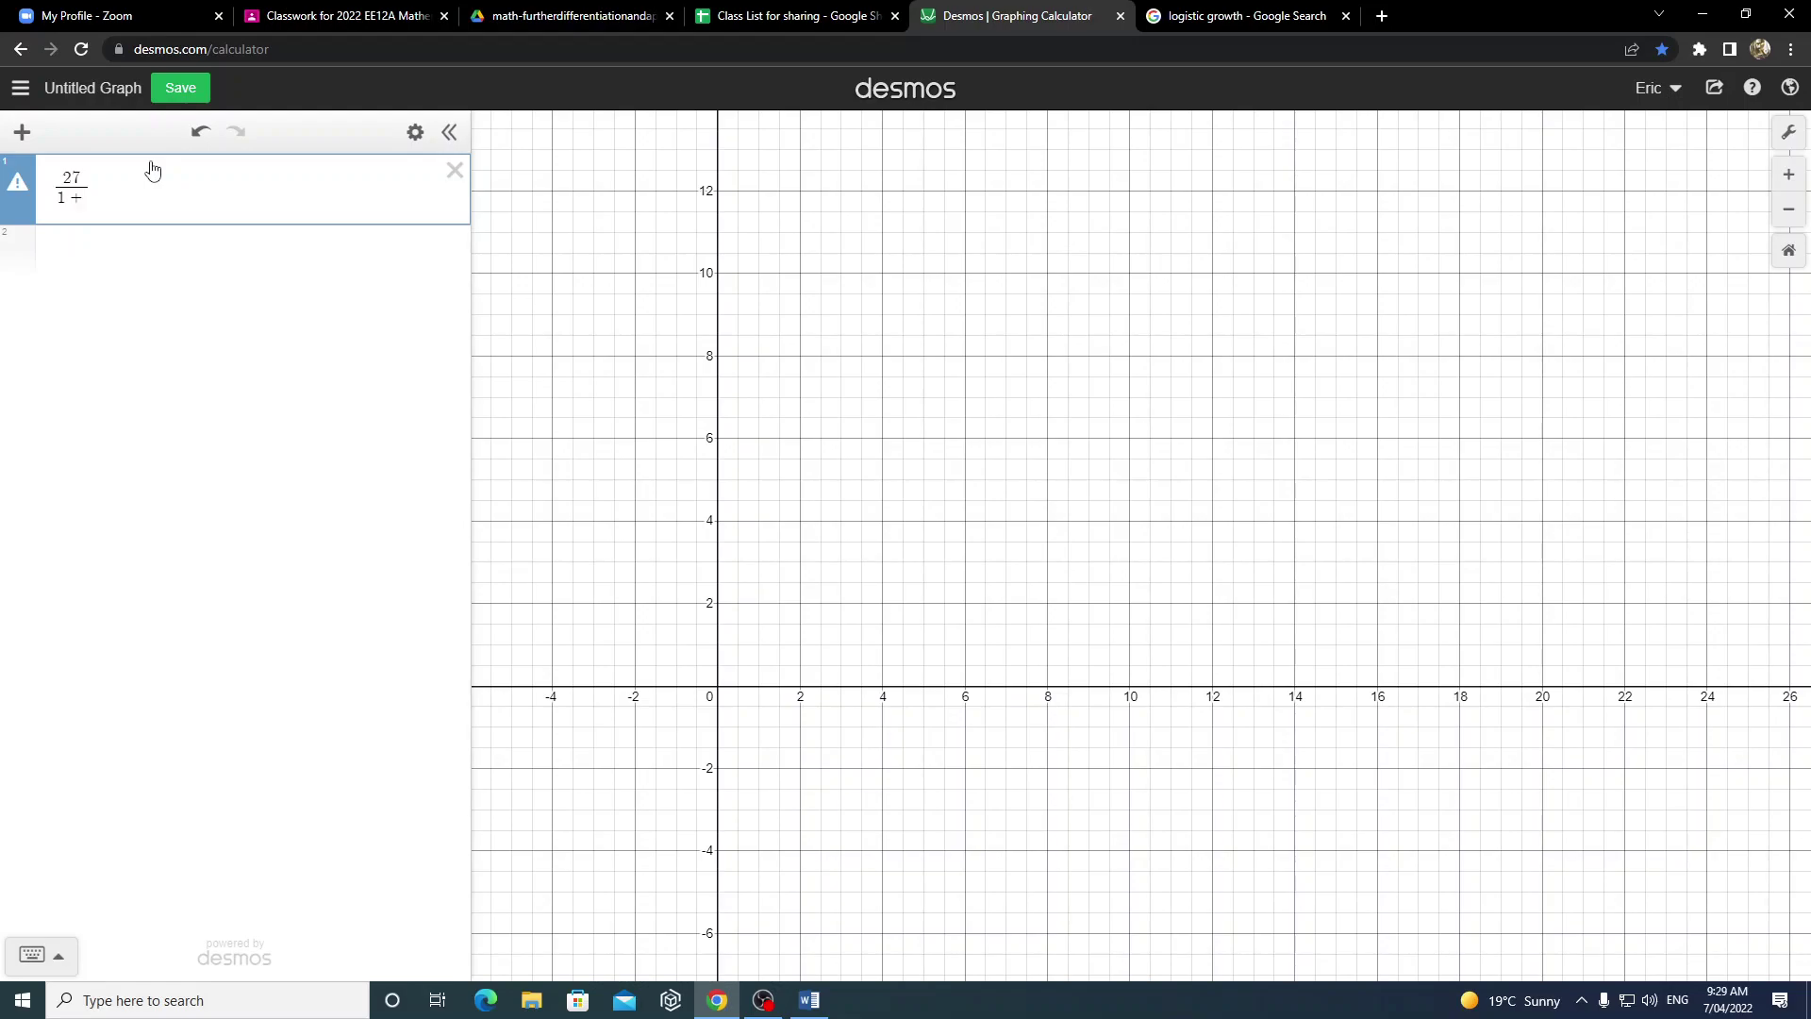
pyautogui.write('1')
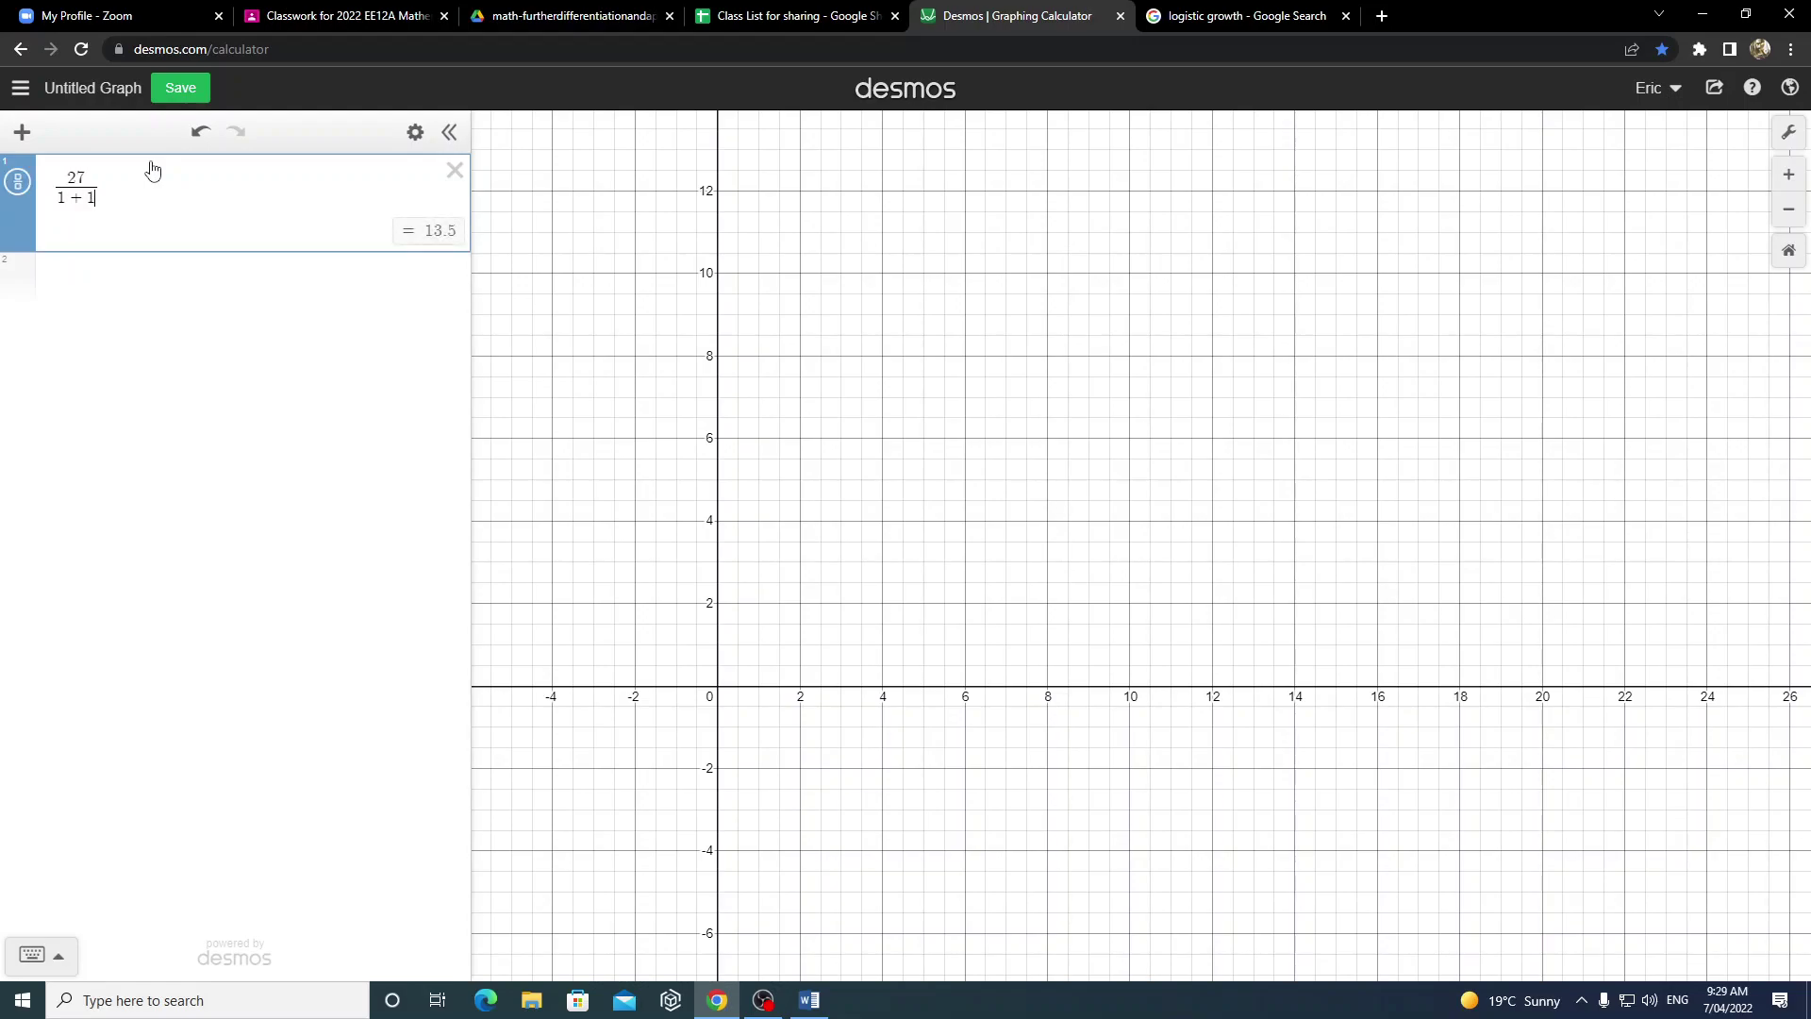
pyautogui.write('e')
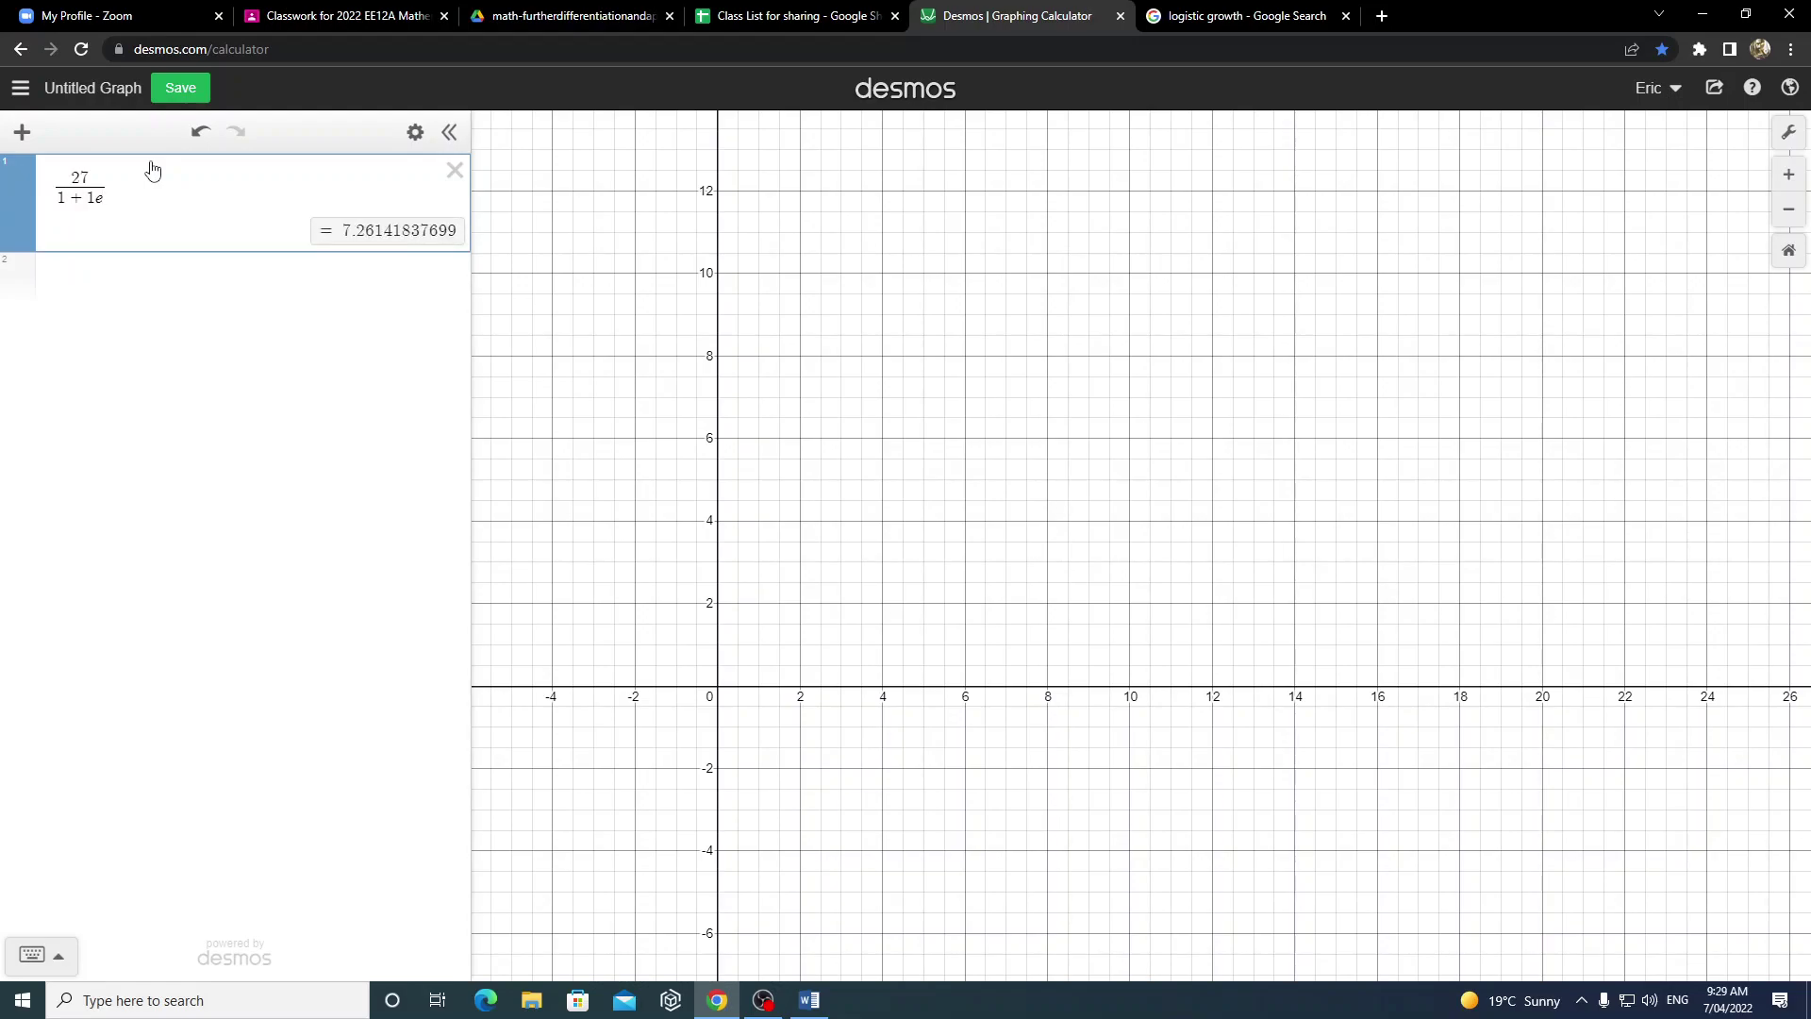
pyautogui.write('^')
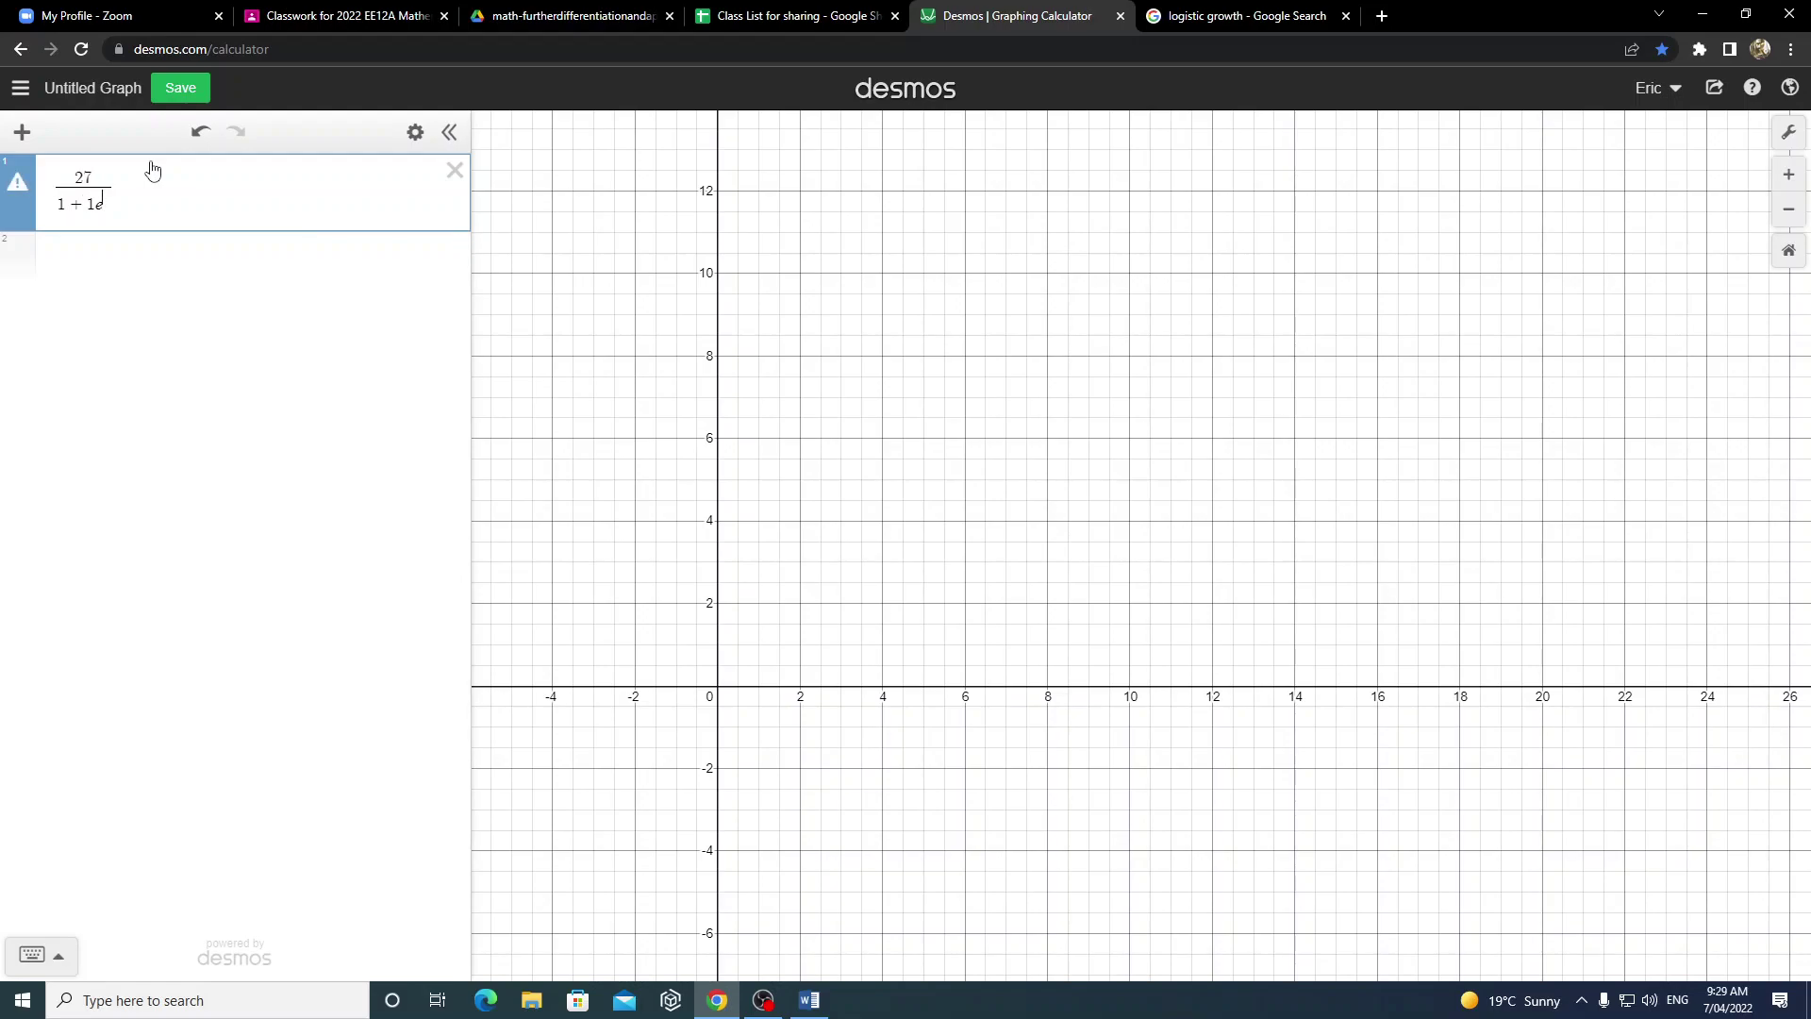
pyautogui.write('-0.2')
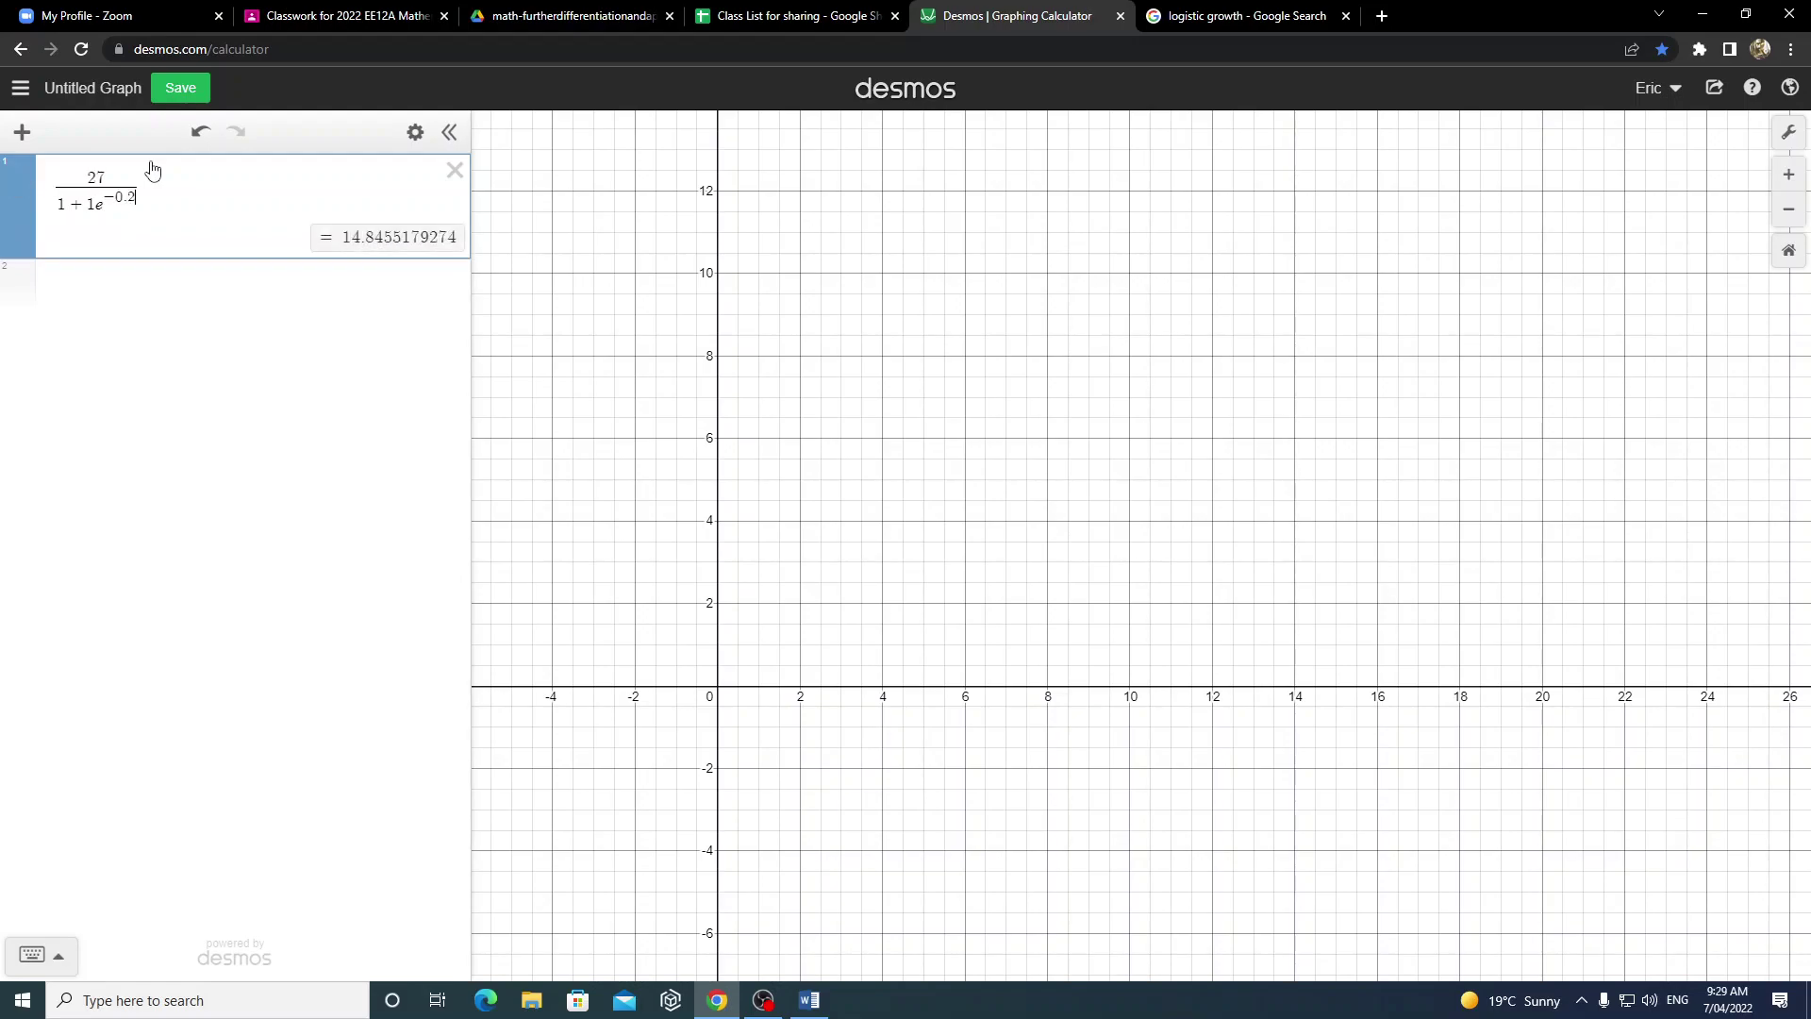
pyautogui.write('x')
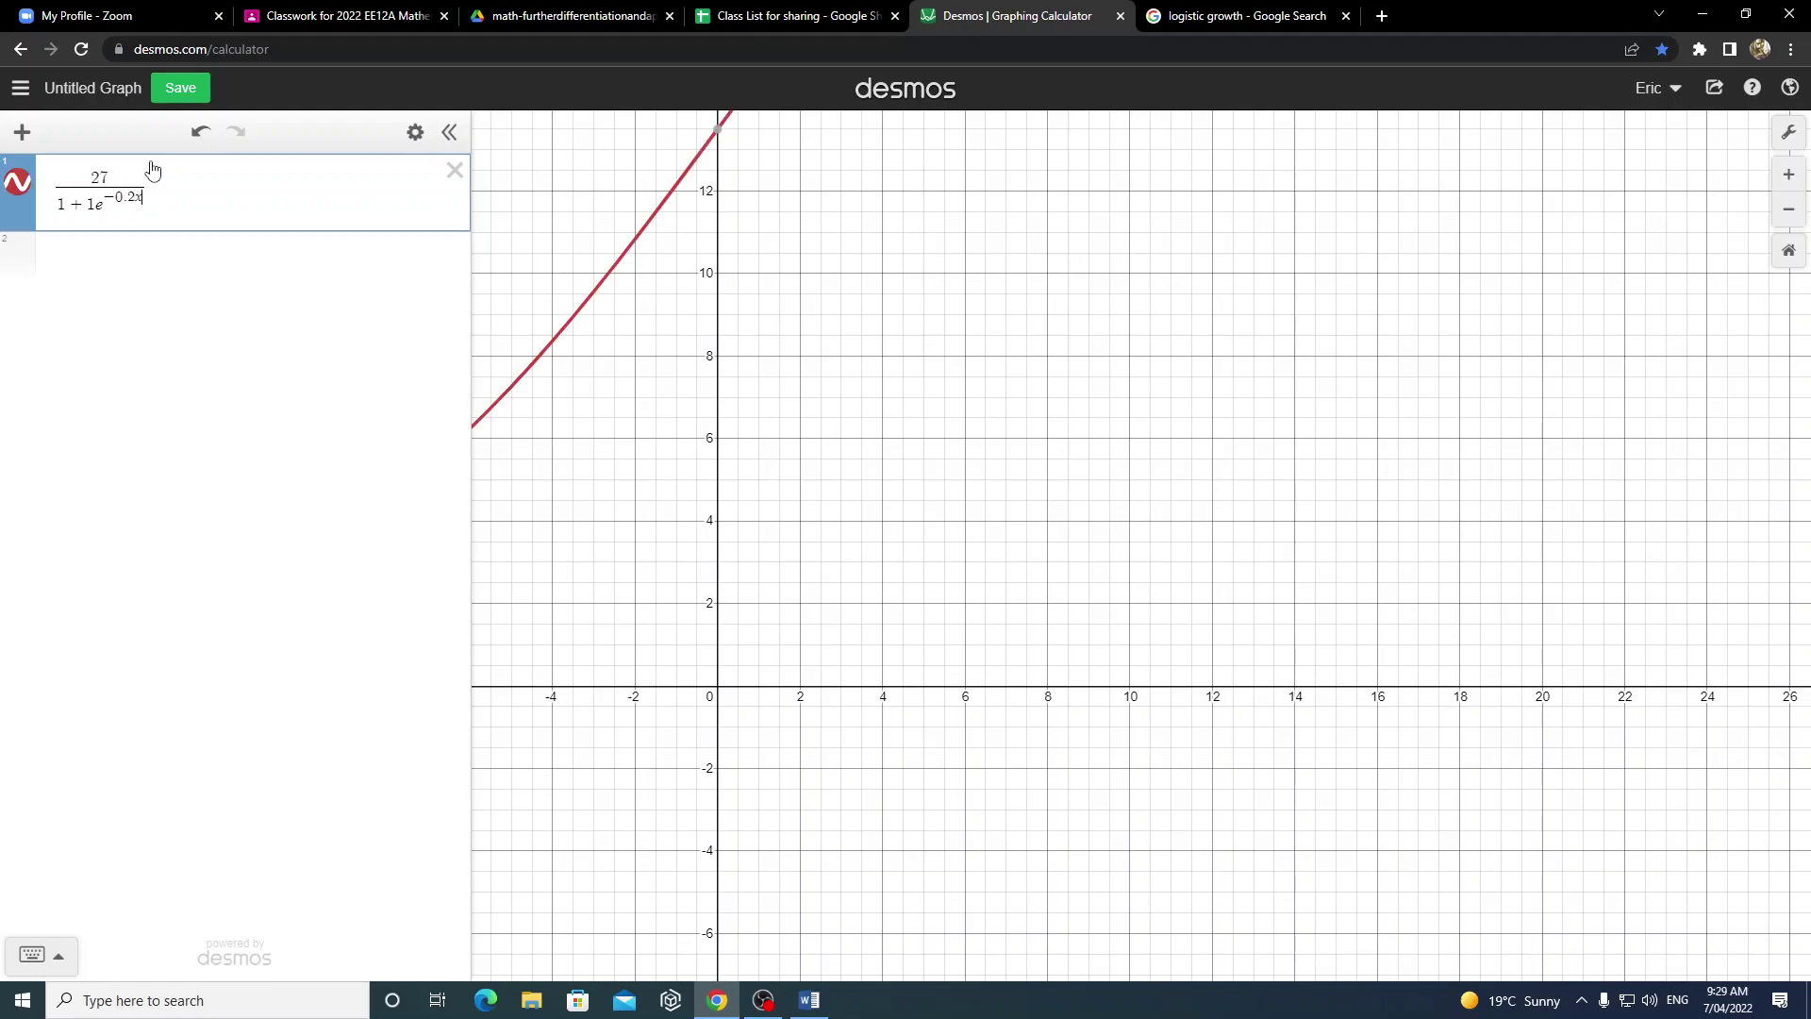
# - Check the curve against the logistic formula on Google and set the coefficient of e in the denominator to 9
pyautogui.click(793, 351)
pyautogui.scroll(-10, 792, 352)
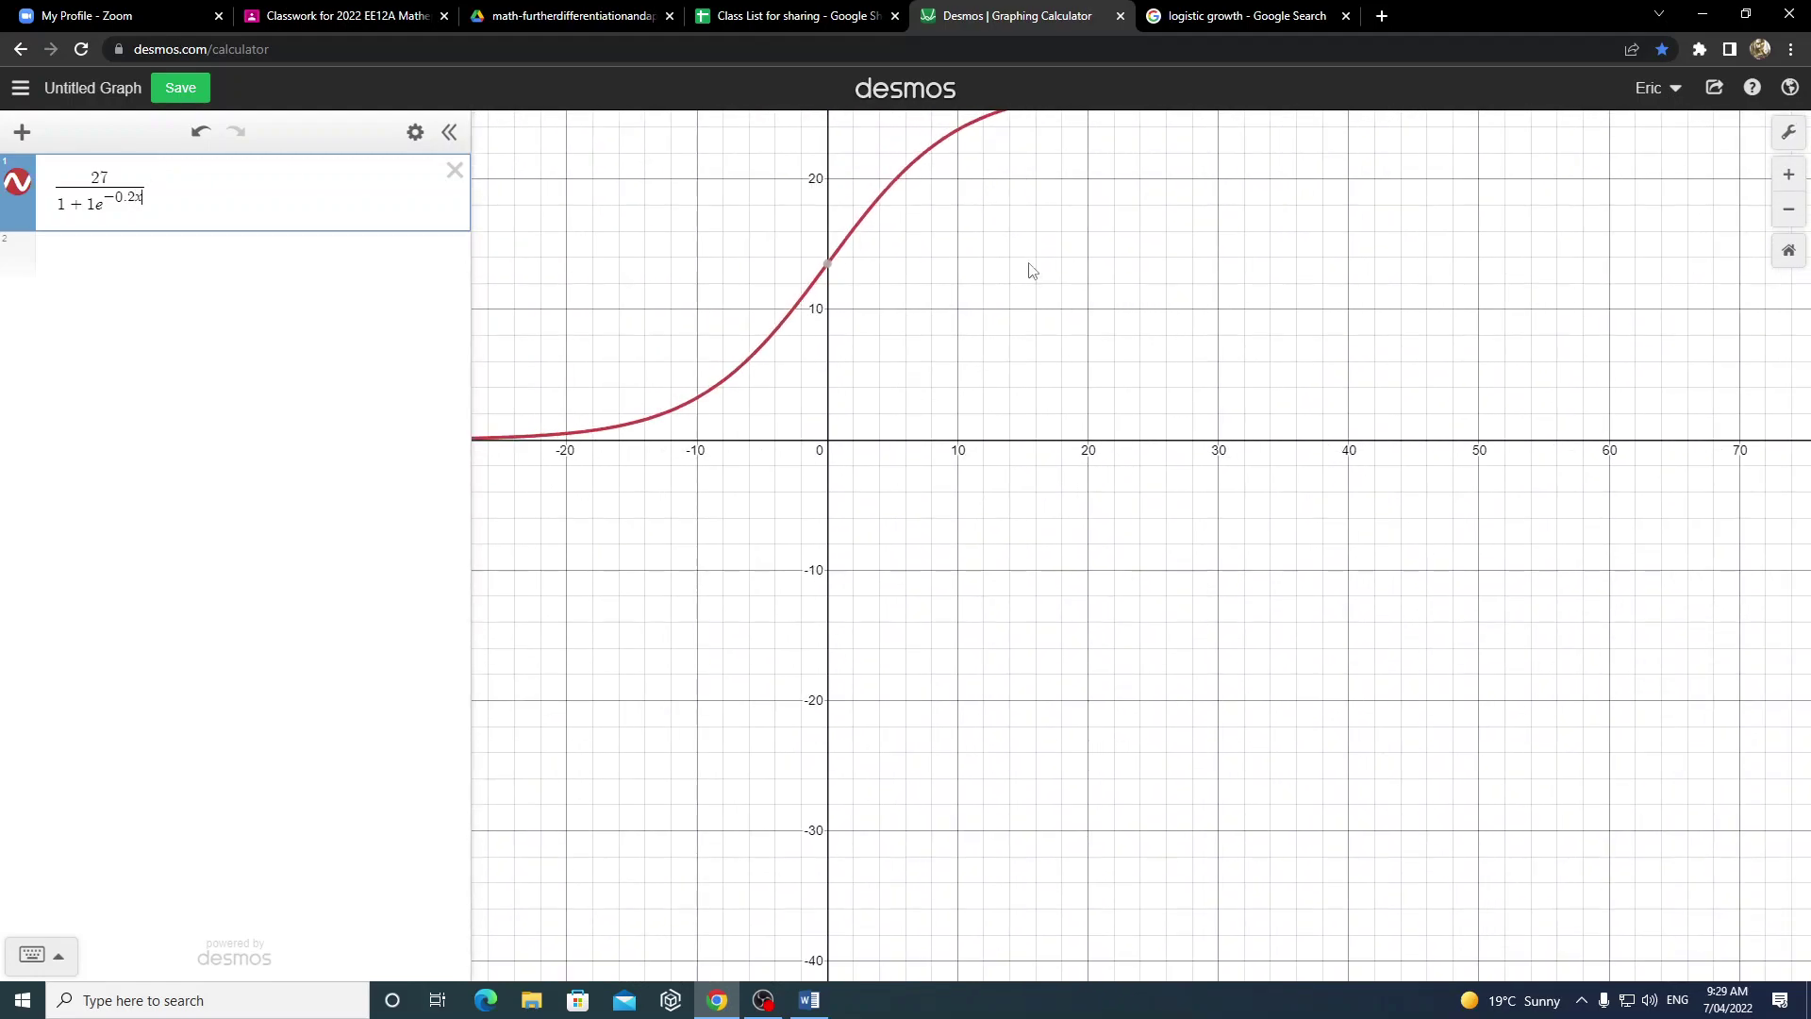
pyautogui.scroll(4, 889, 513)
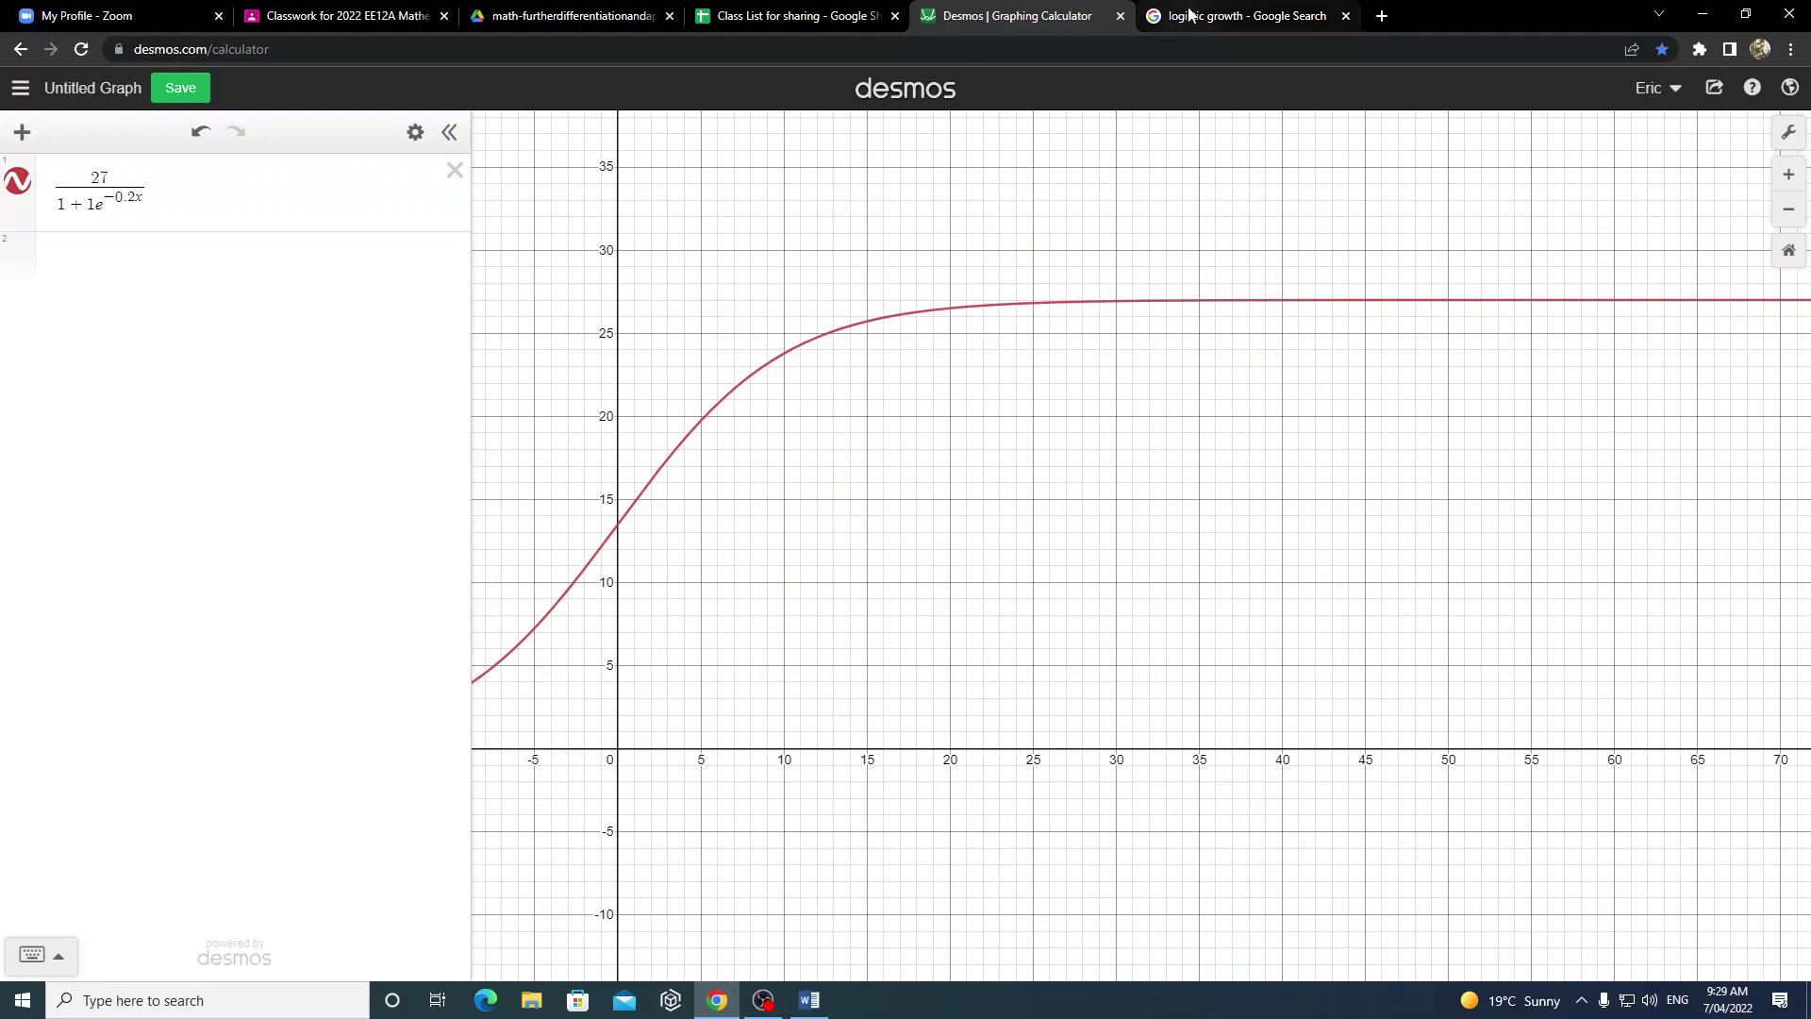
pyautogui.click(1255, 23)
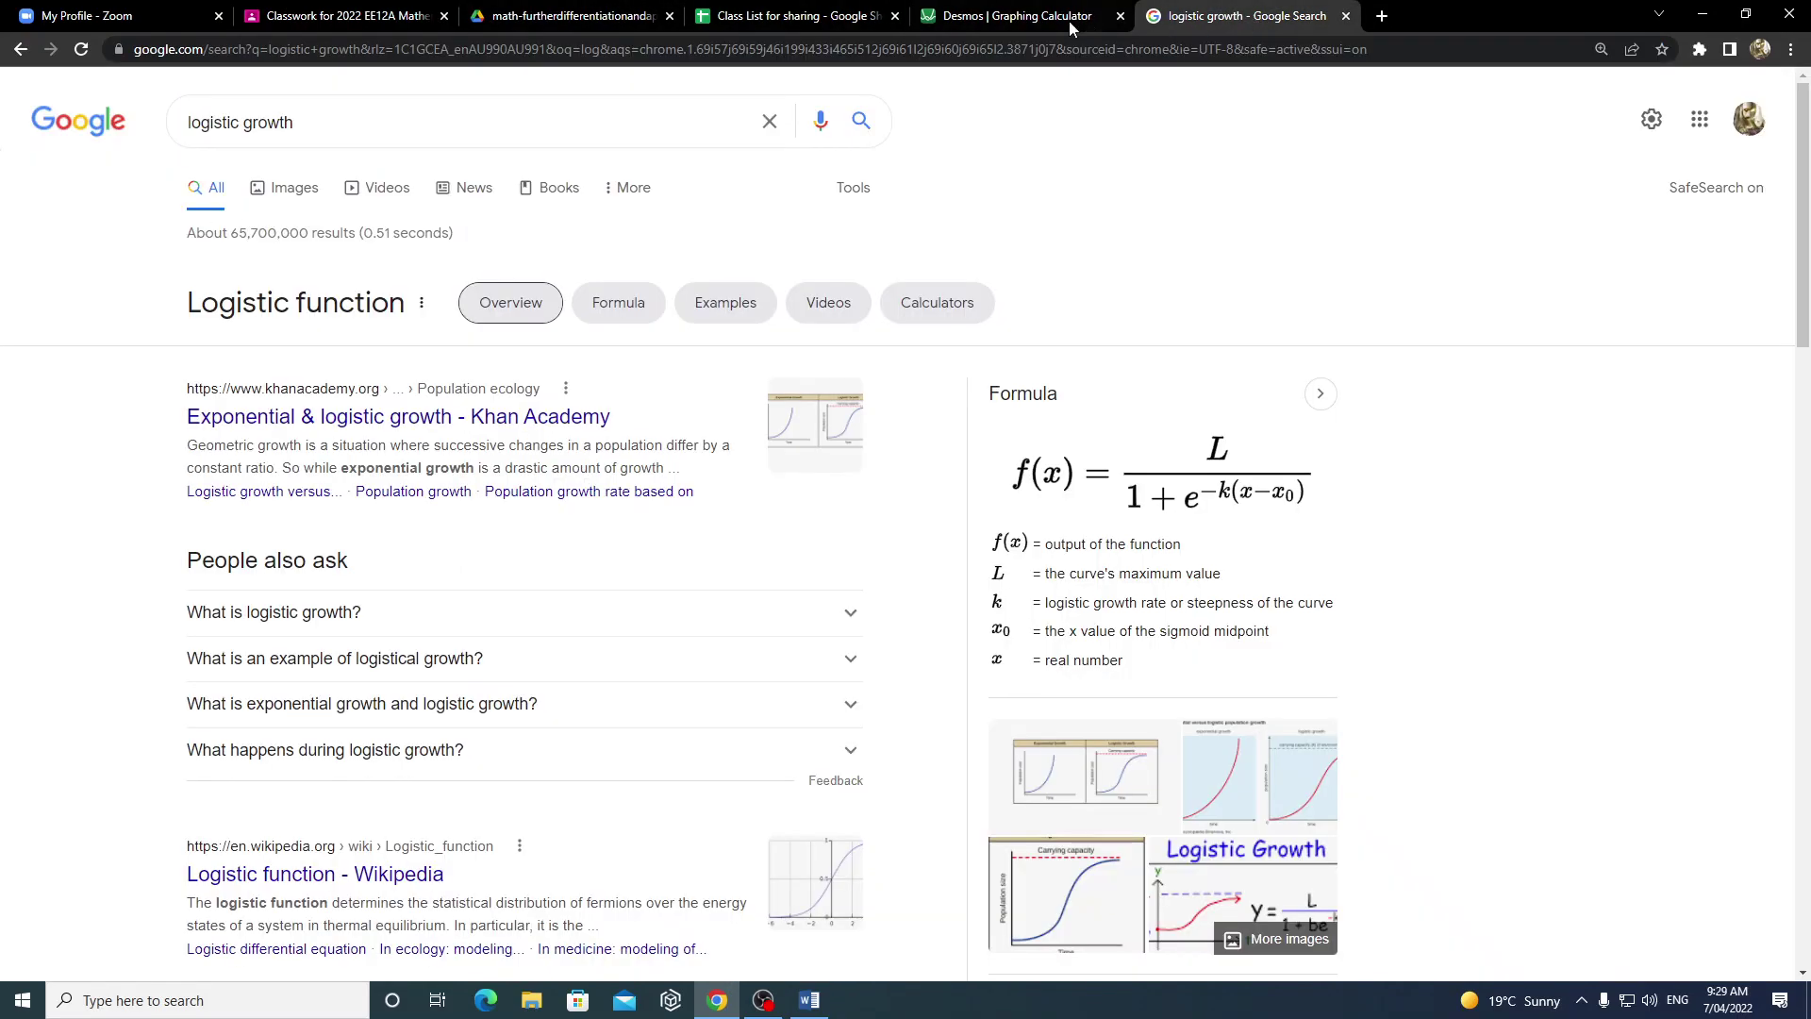
pyautogui.click(998, 13)
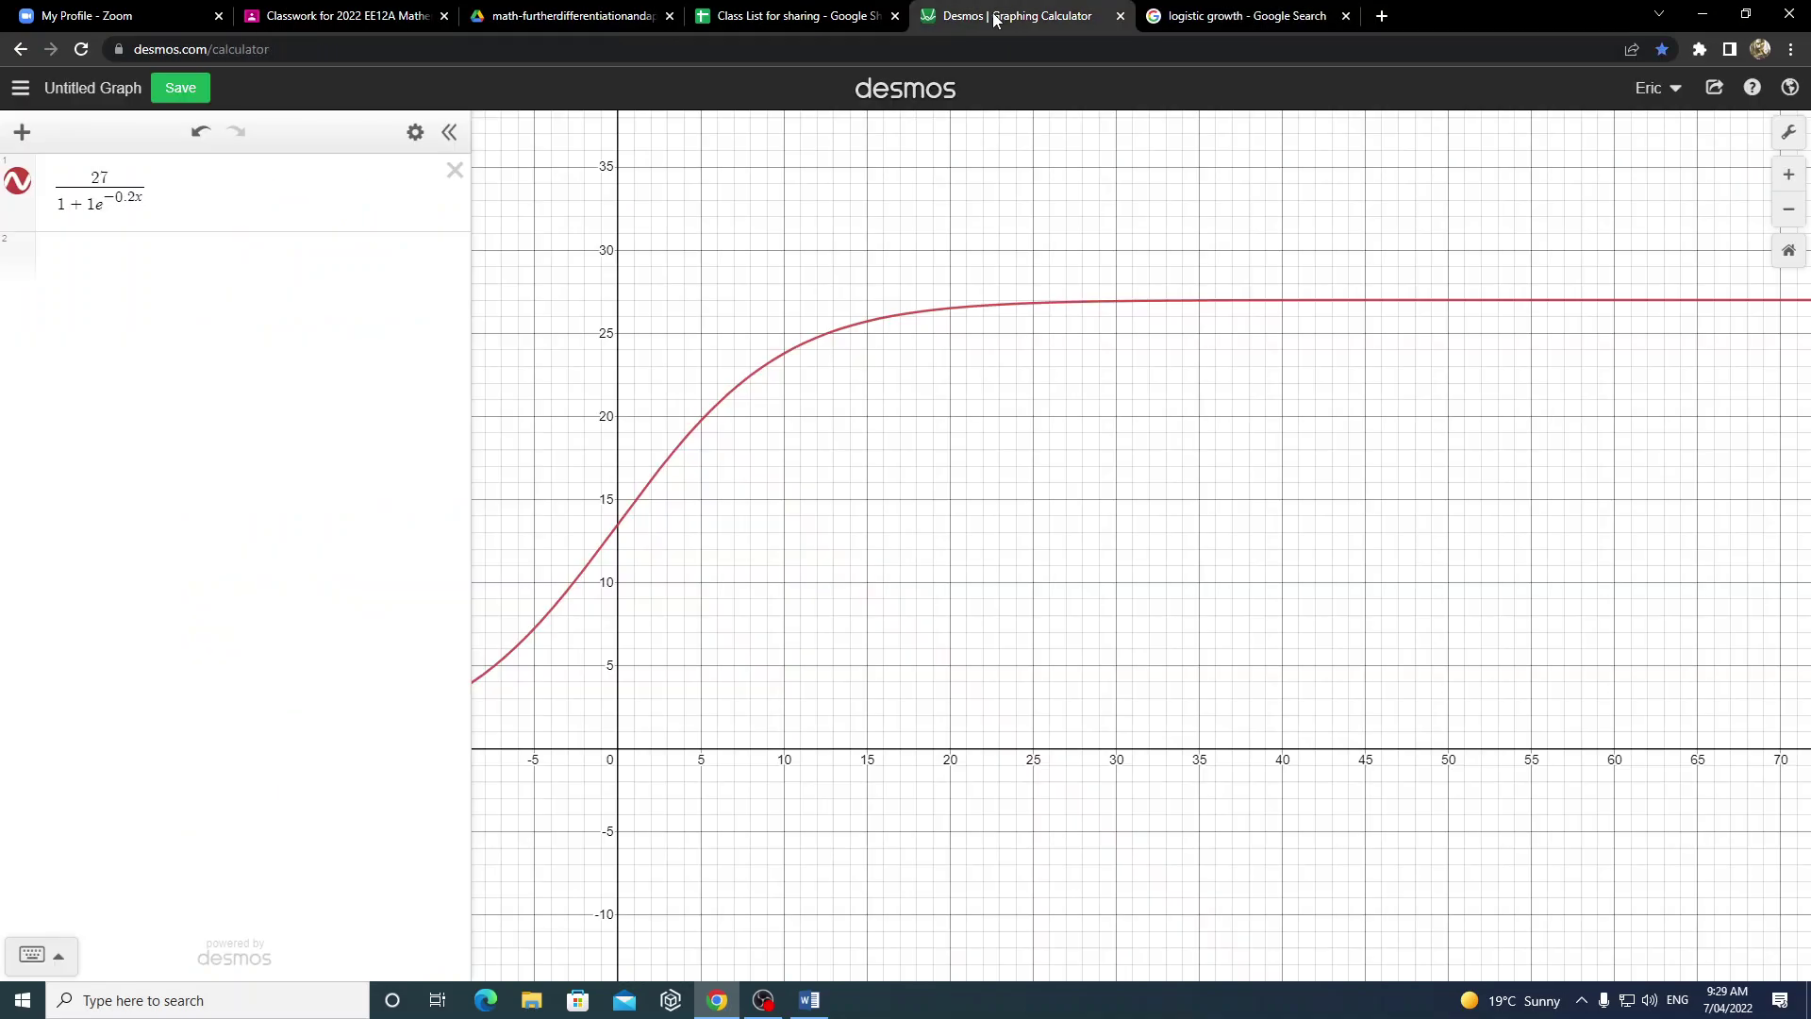
pyautogui.click(137, 196)
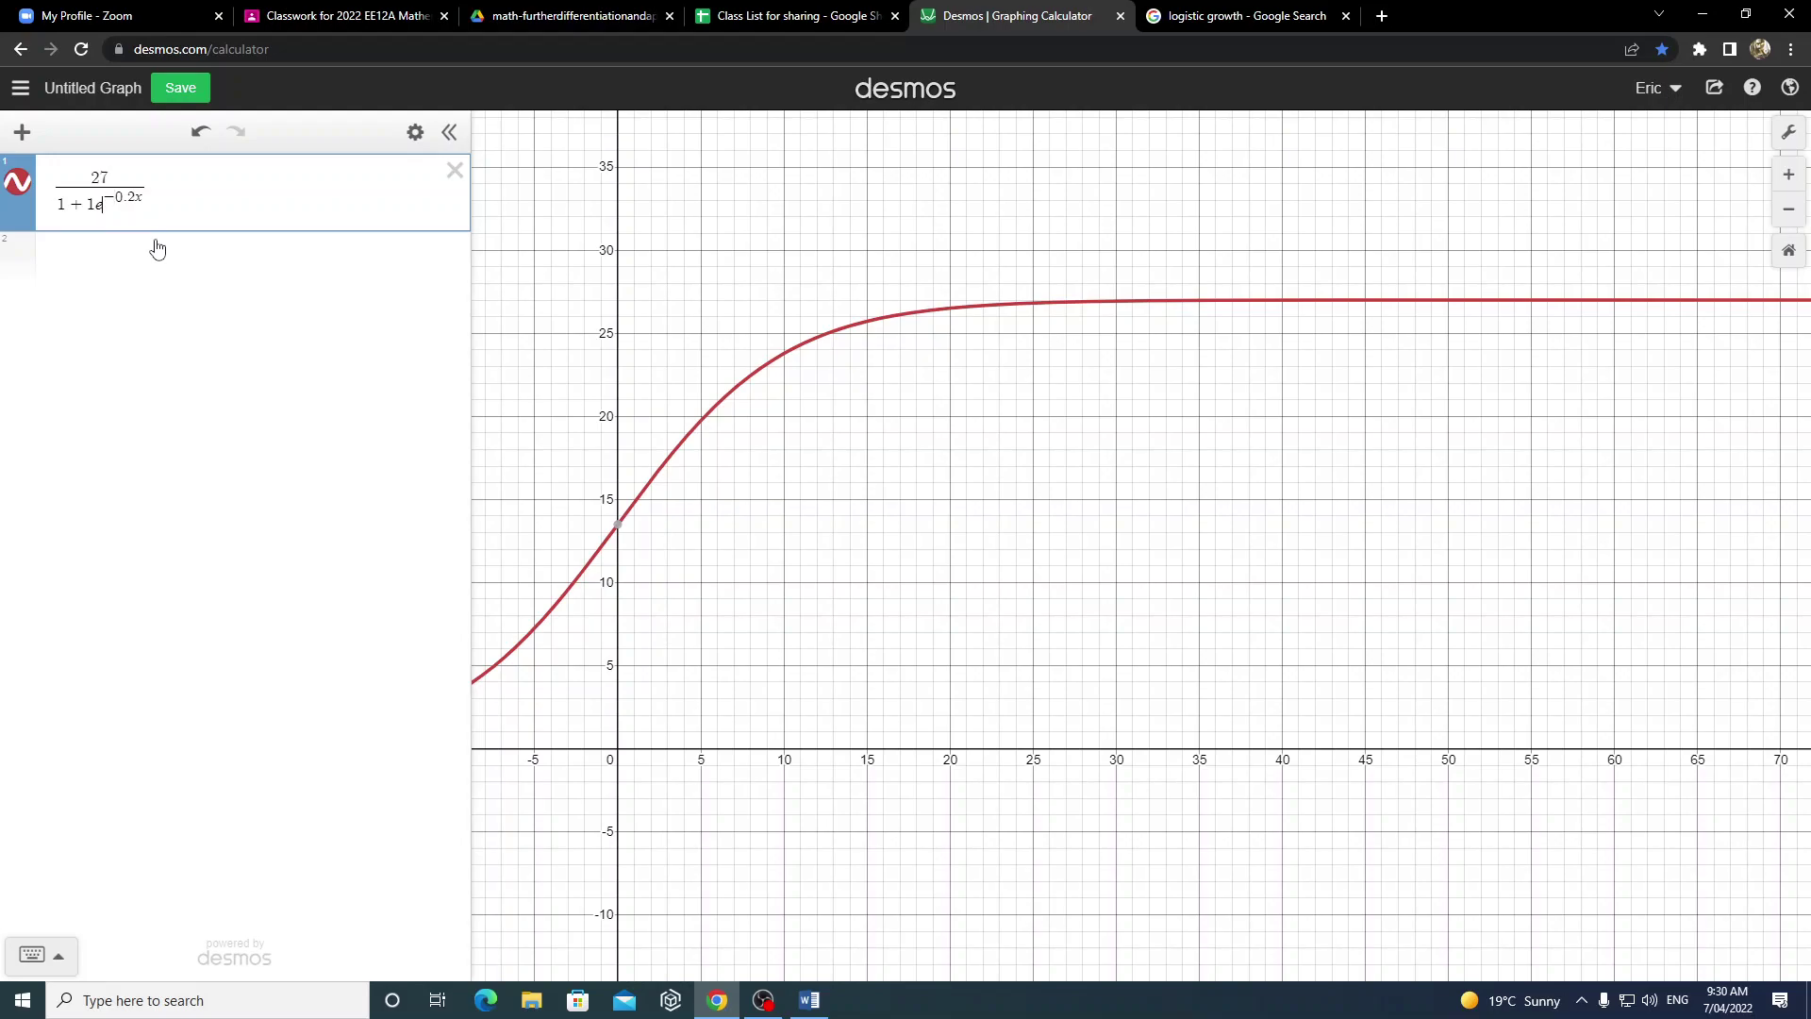
pyautogui.press('BackSpace')
pyautogui.write('9')
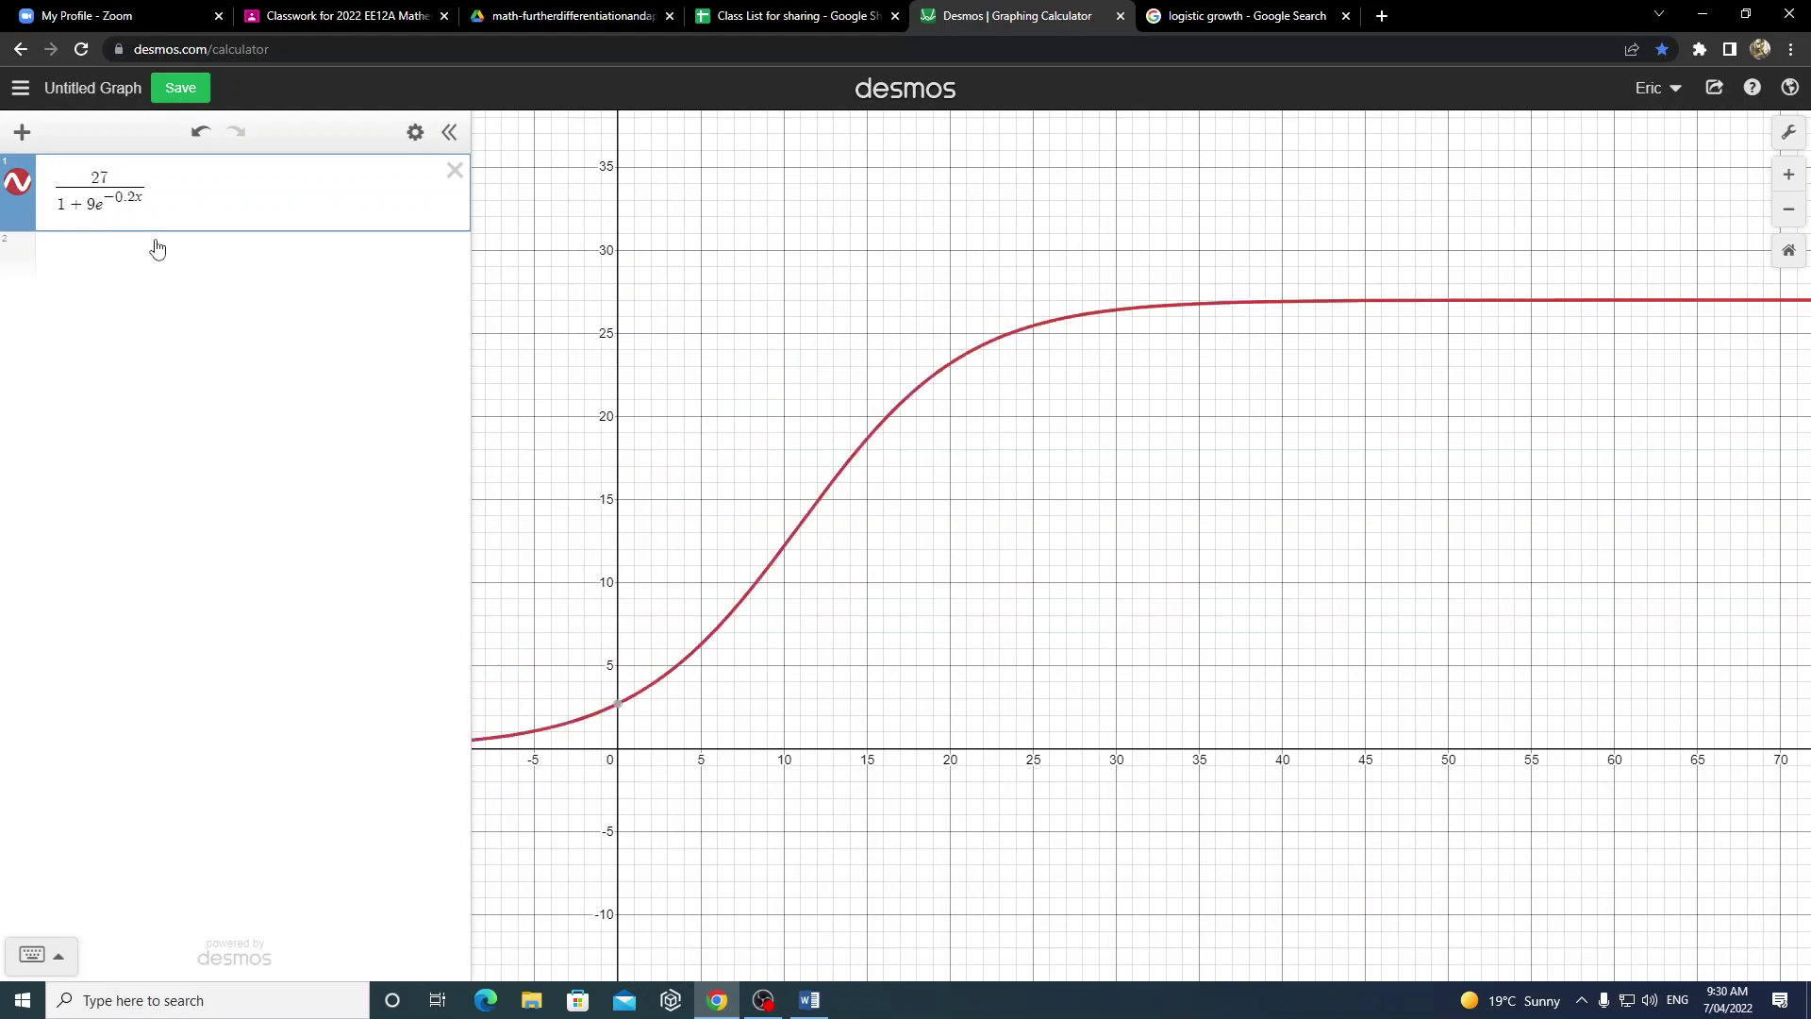
pyautogui.scroll(1, 854, 505)
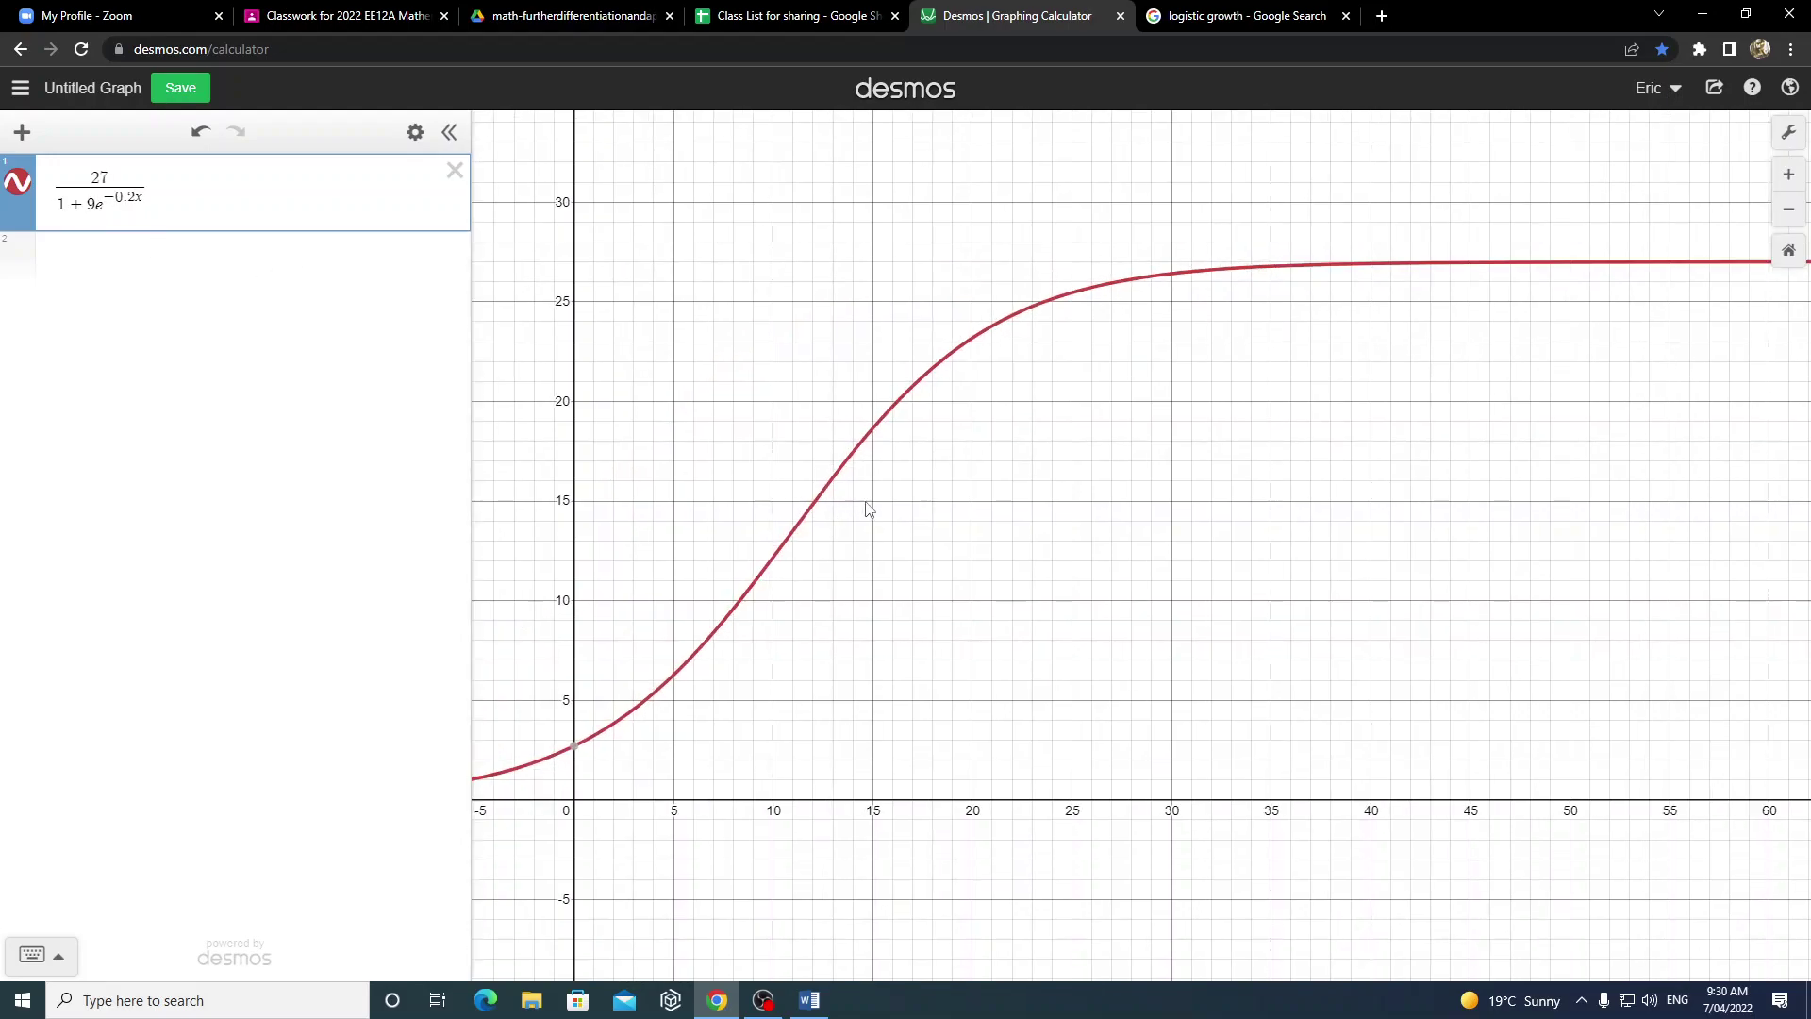
pyautogui.scroll(2, 919, 516)
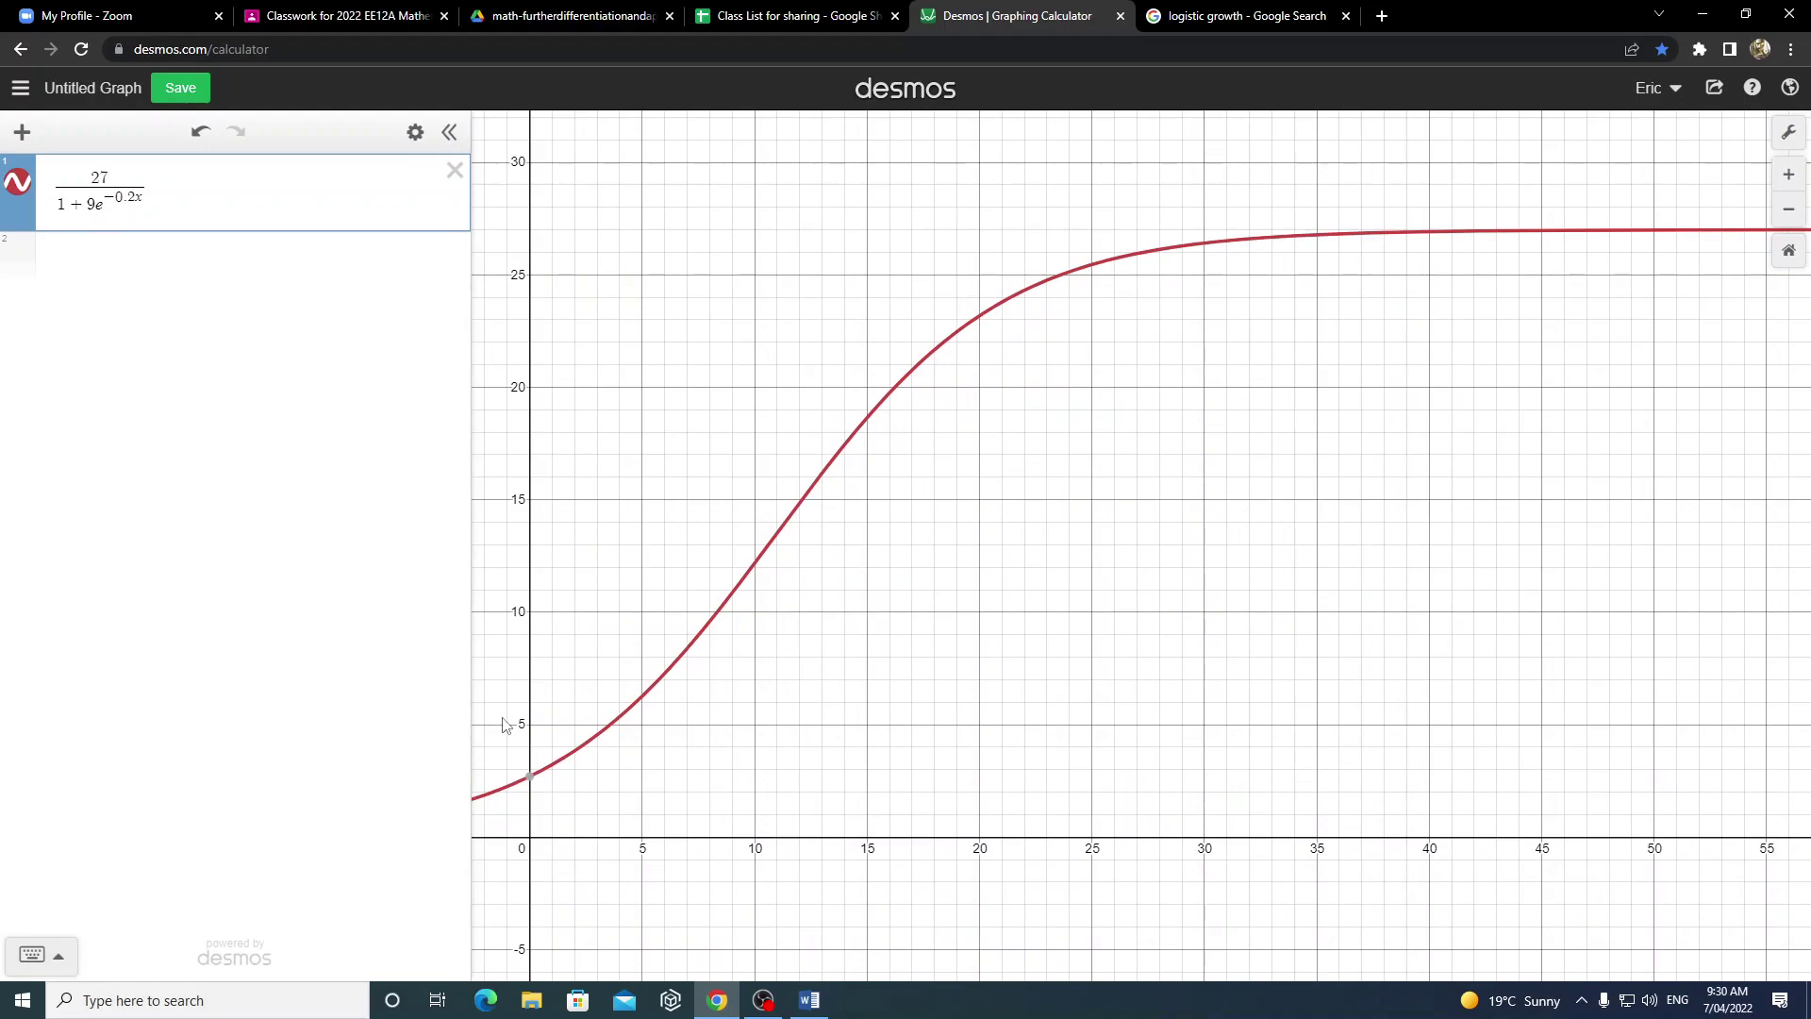
pyautogui.moveTo(531, 782)
pyautogui.moveTo(770, 553)
# - Name the logistic expression as a function by adding f(x) = in front of the fraction in the first expression
pyautogui.click(162, 277)
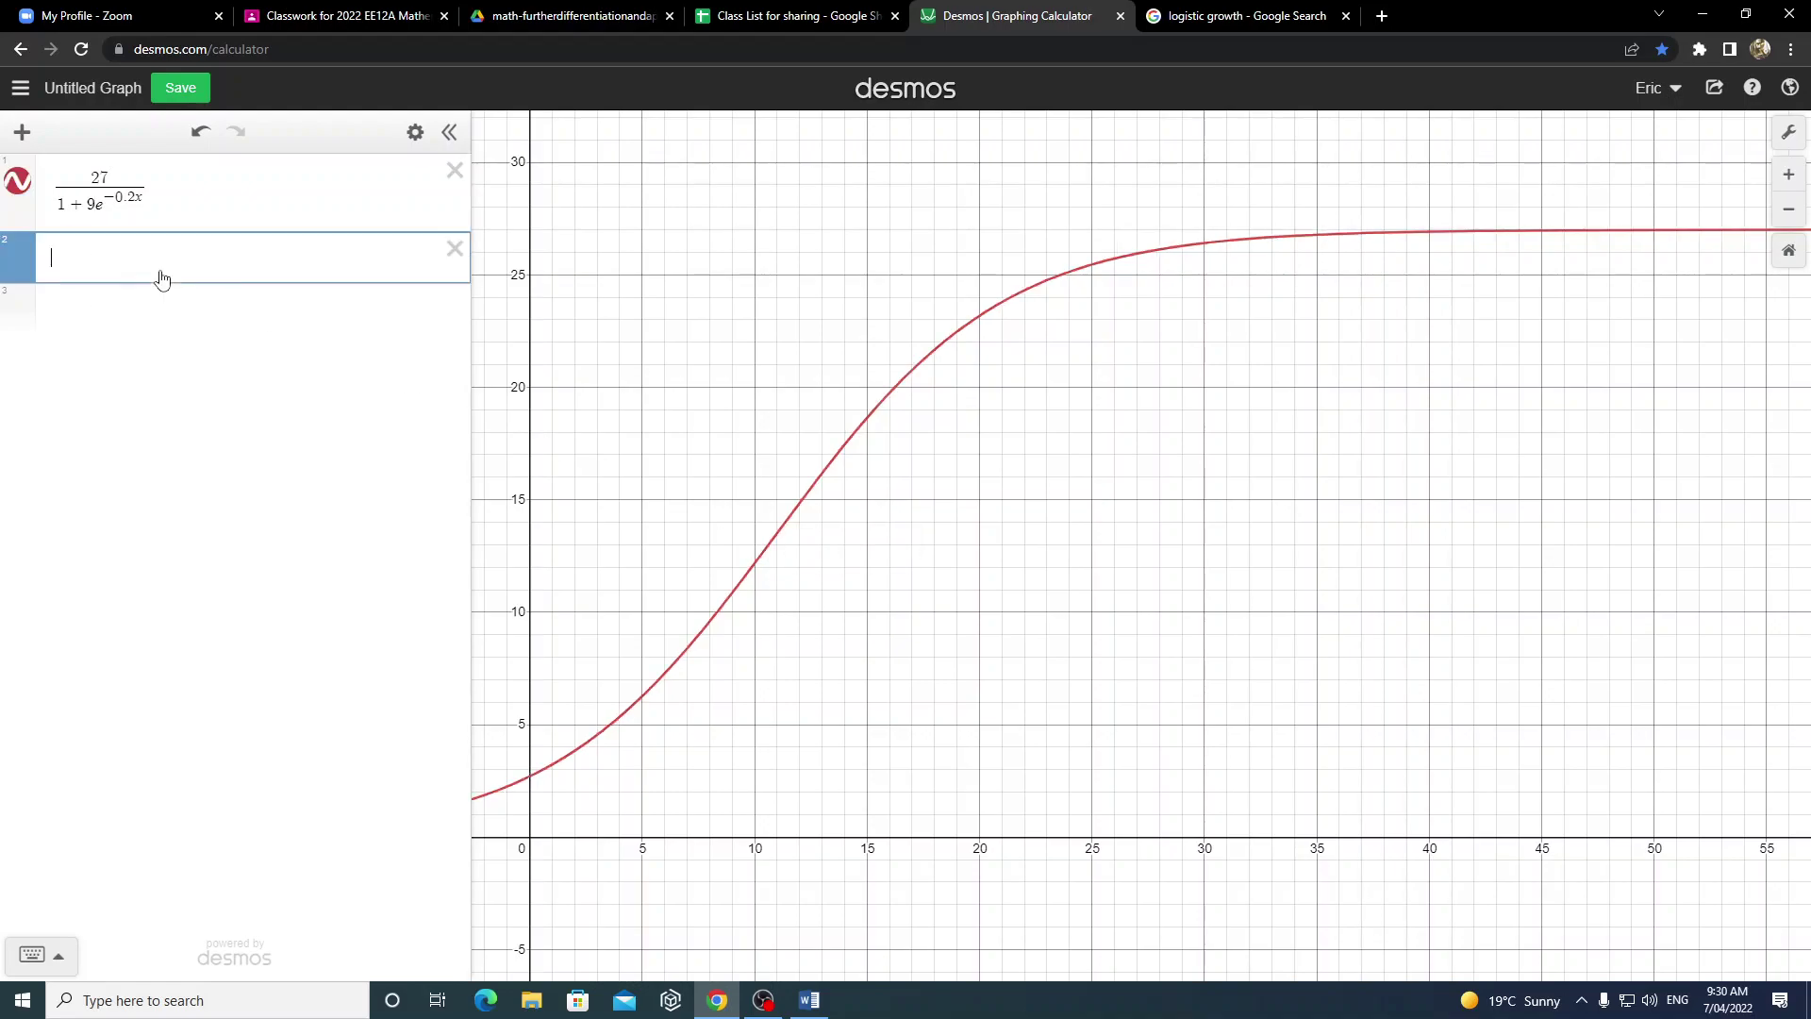
pyautogui.click(56, 181)
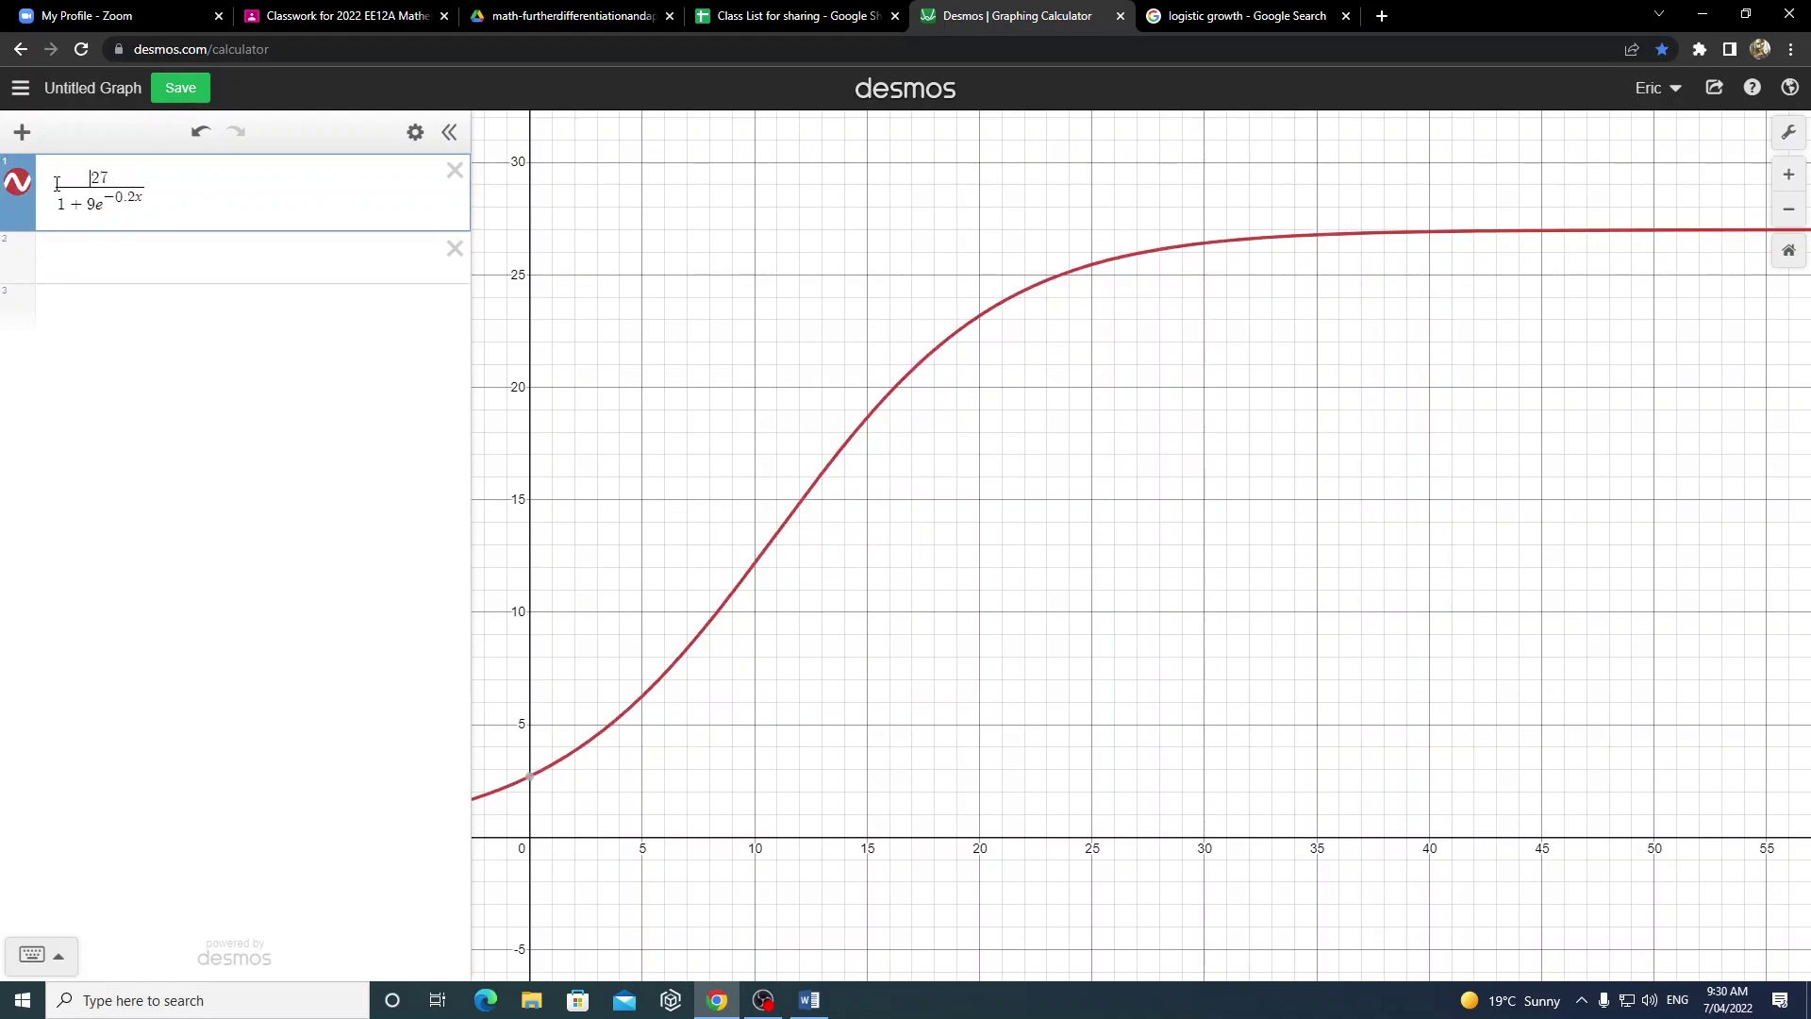
pyautogui.write('f(')
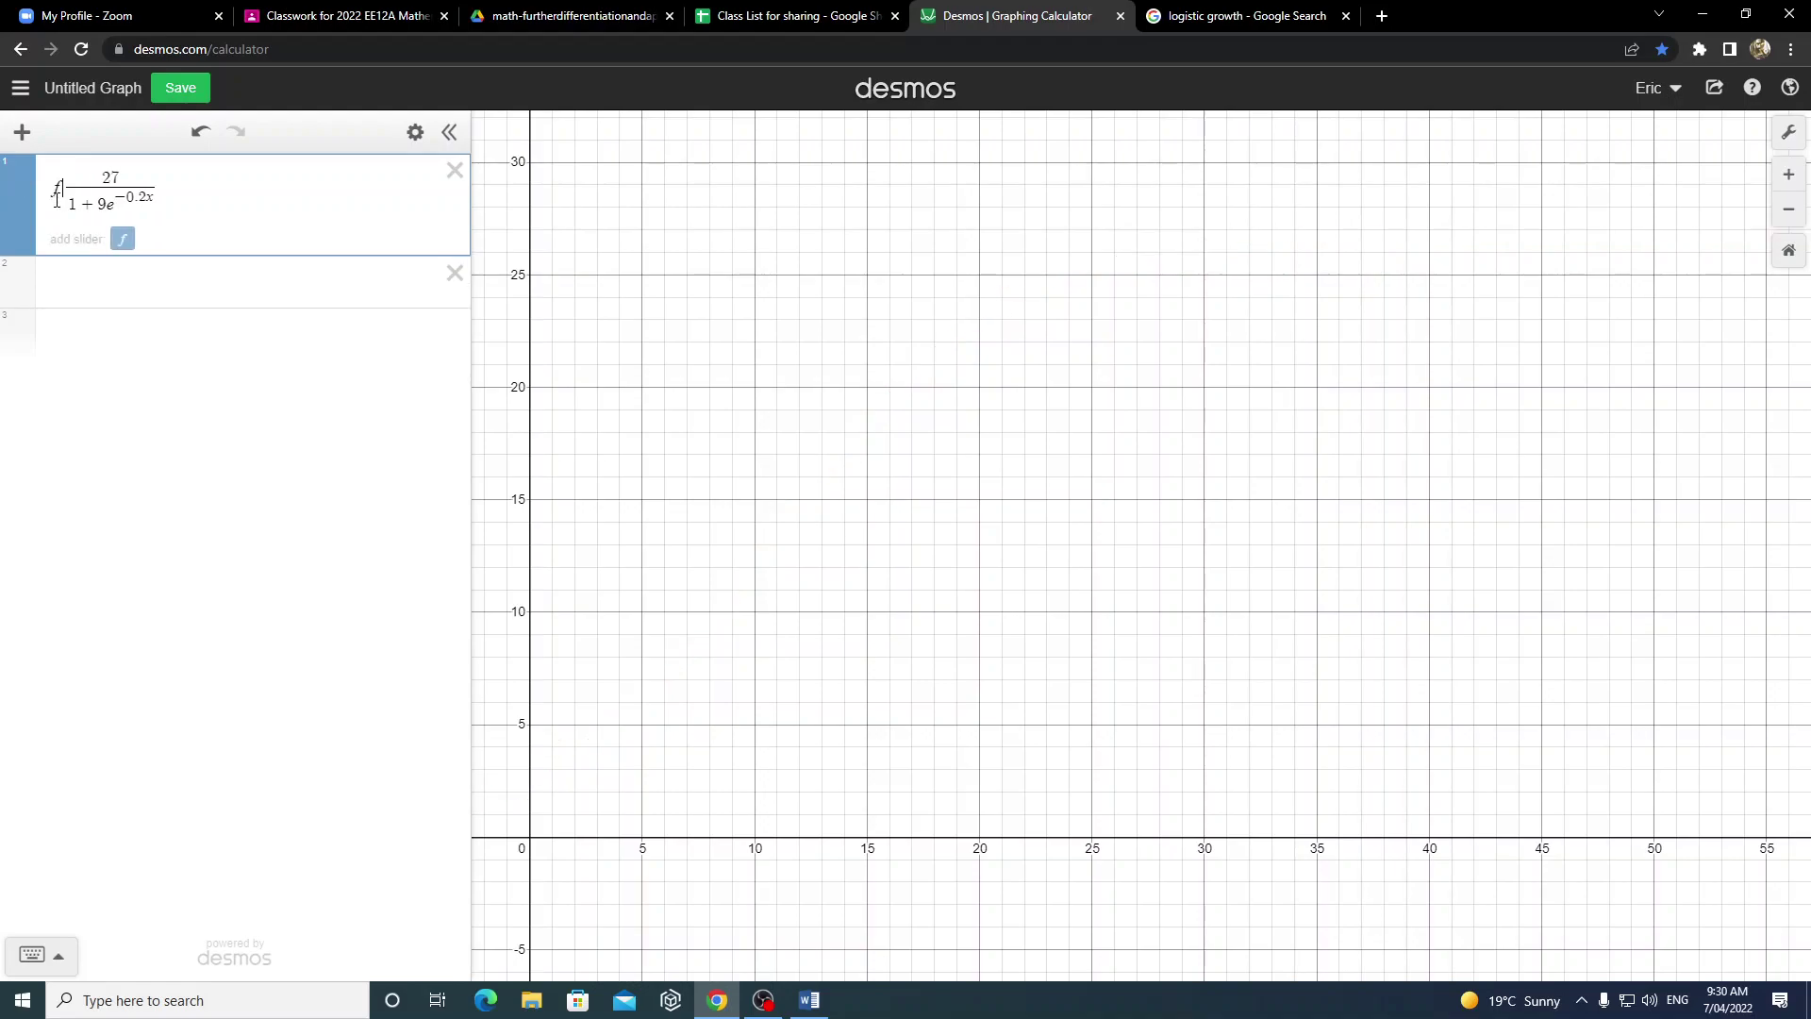
pyautogui.write('s)')
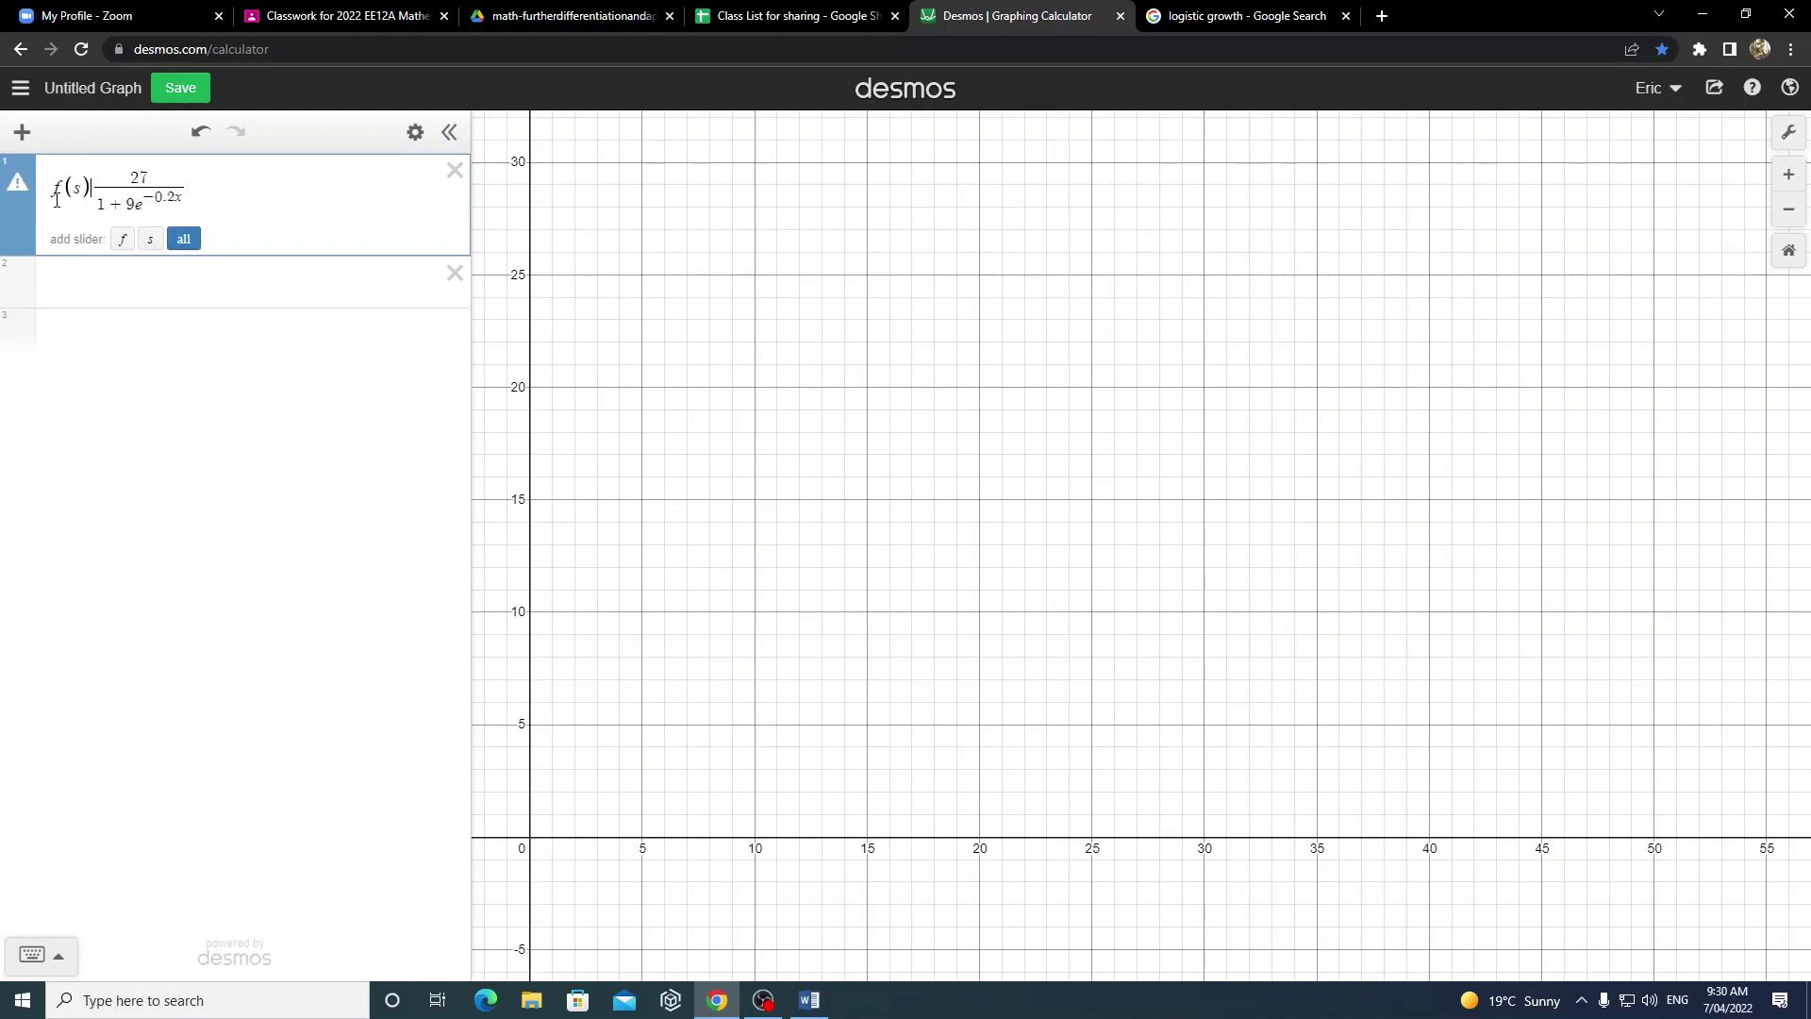
pyautogui.press('BackSpace')
pyautogui.press('BackSpace')
pyautogui.write('x)')
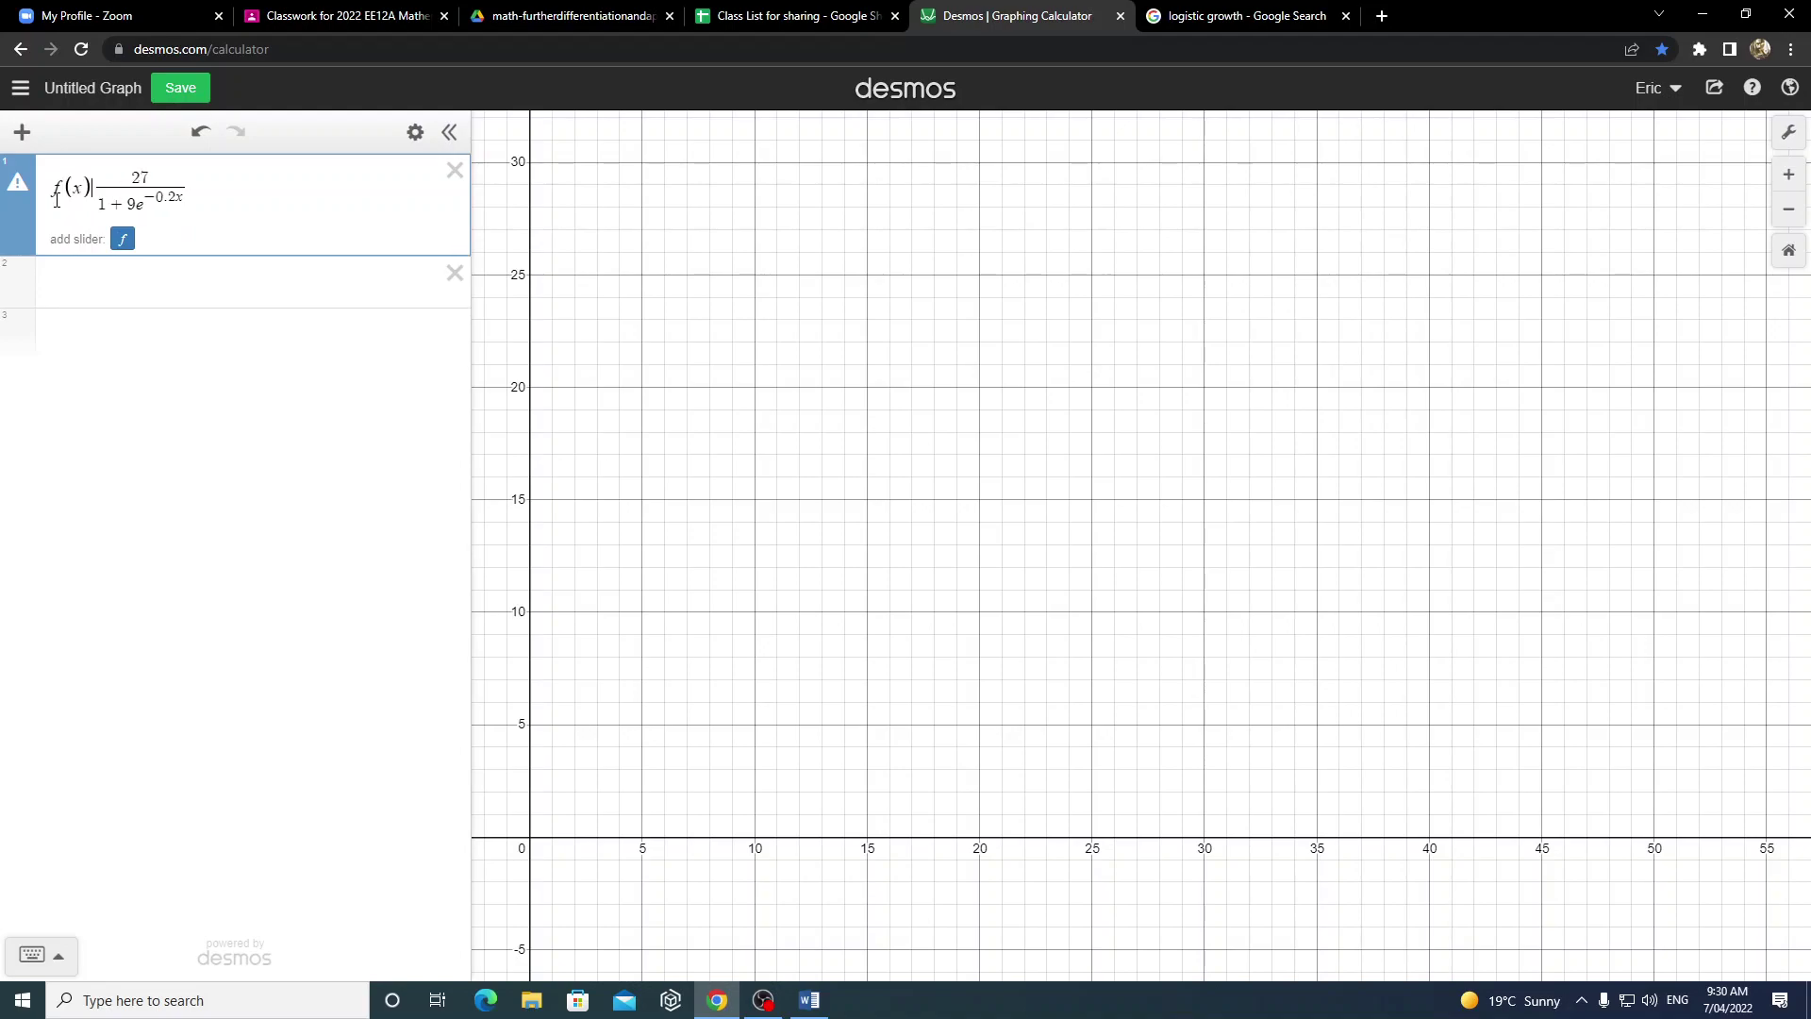
pyautogui.write('=')
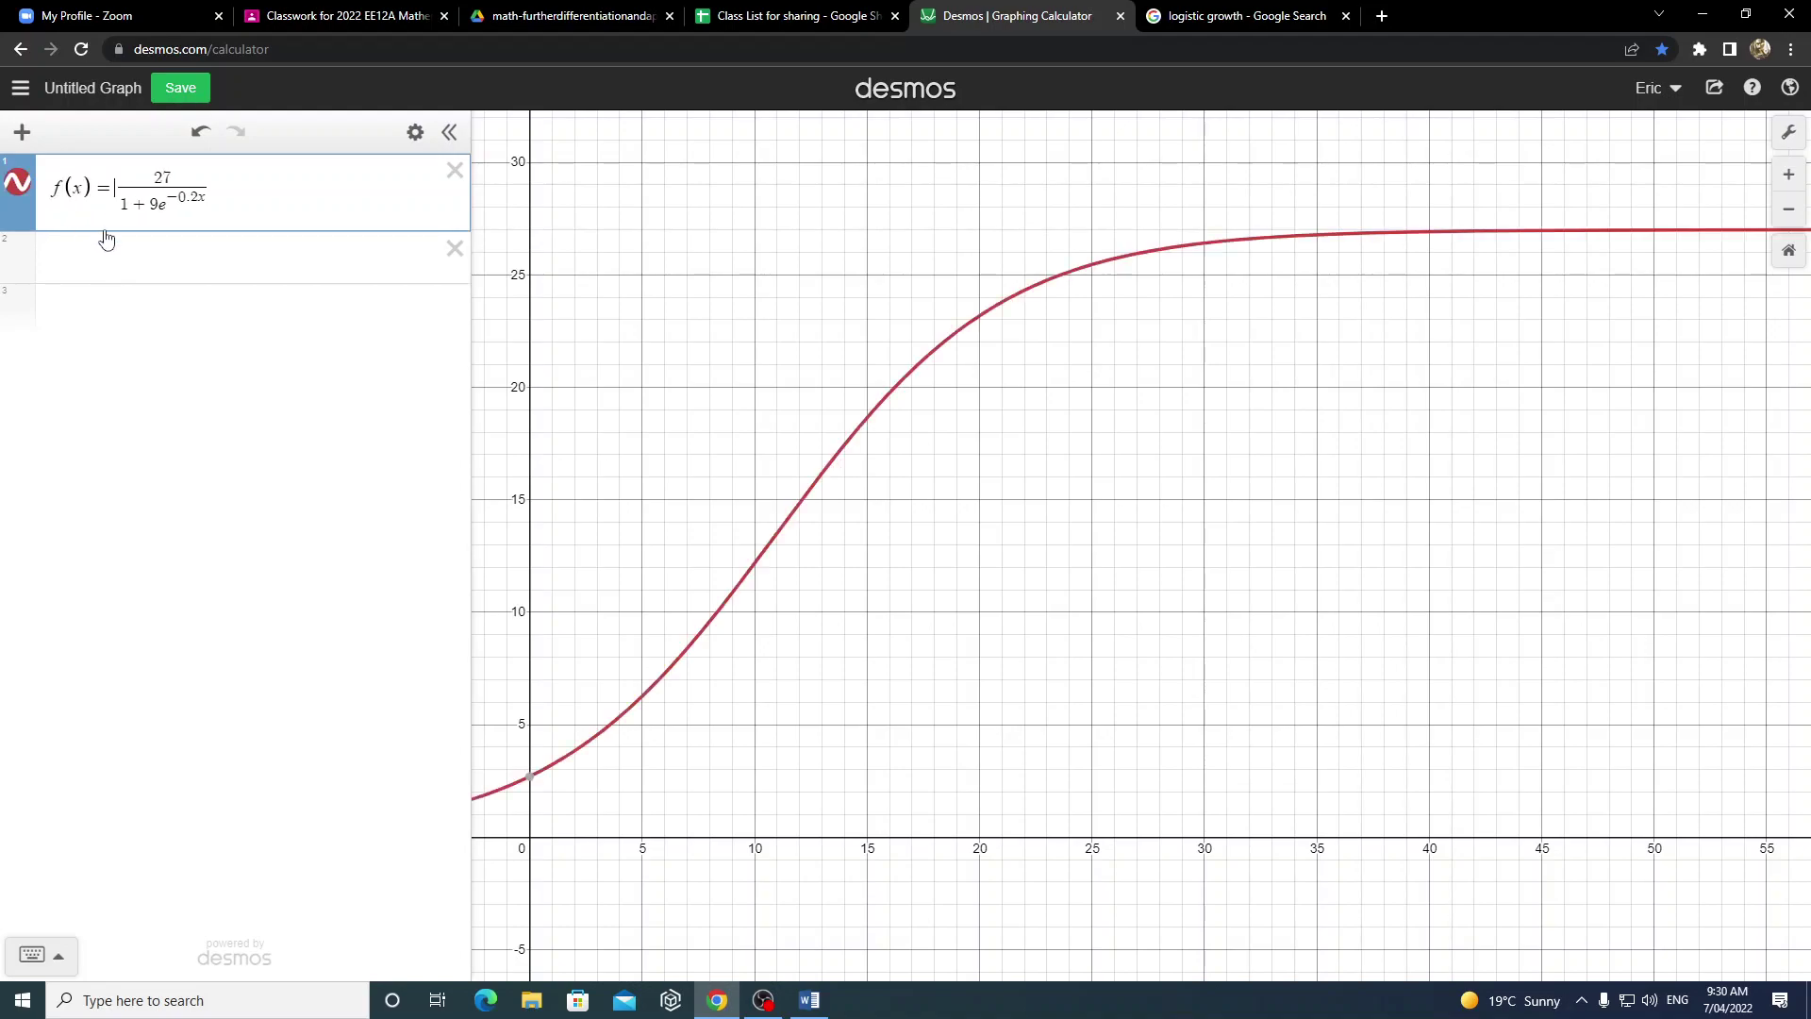
# - Graph the derivative f'(x) as the second expression and read the coordinates of its maximum point
pyautogui.click(96, 262)
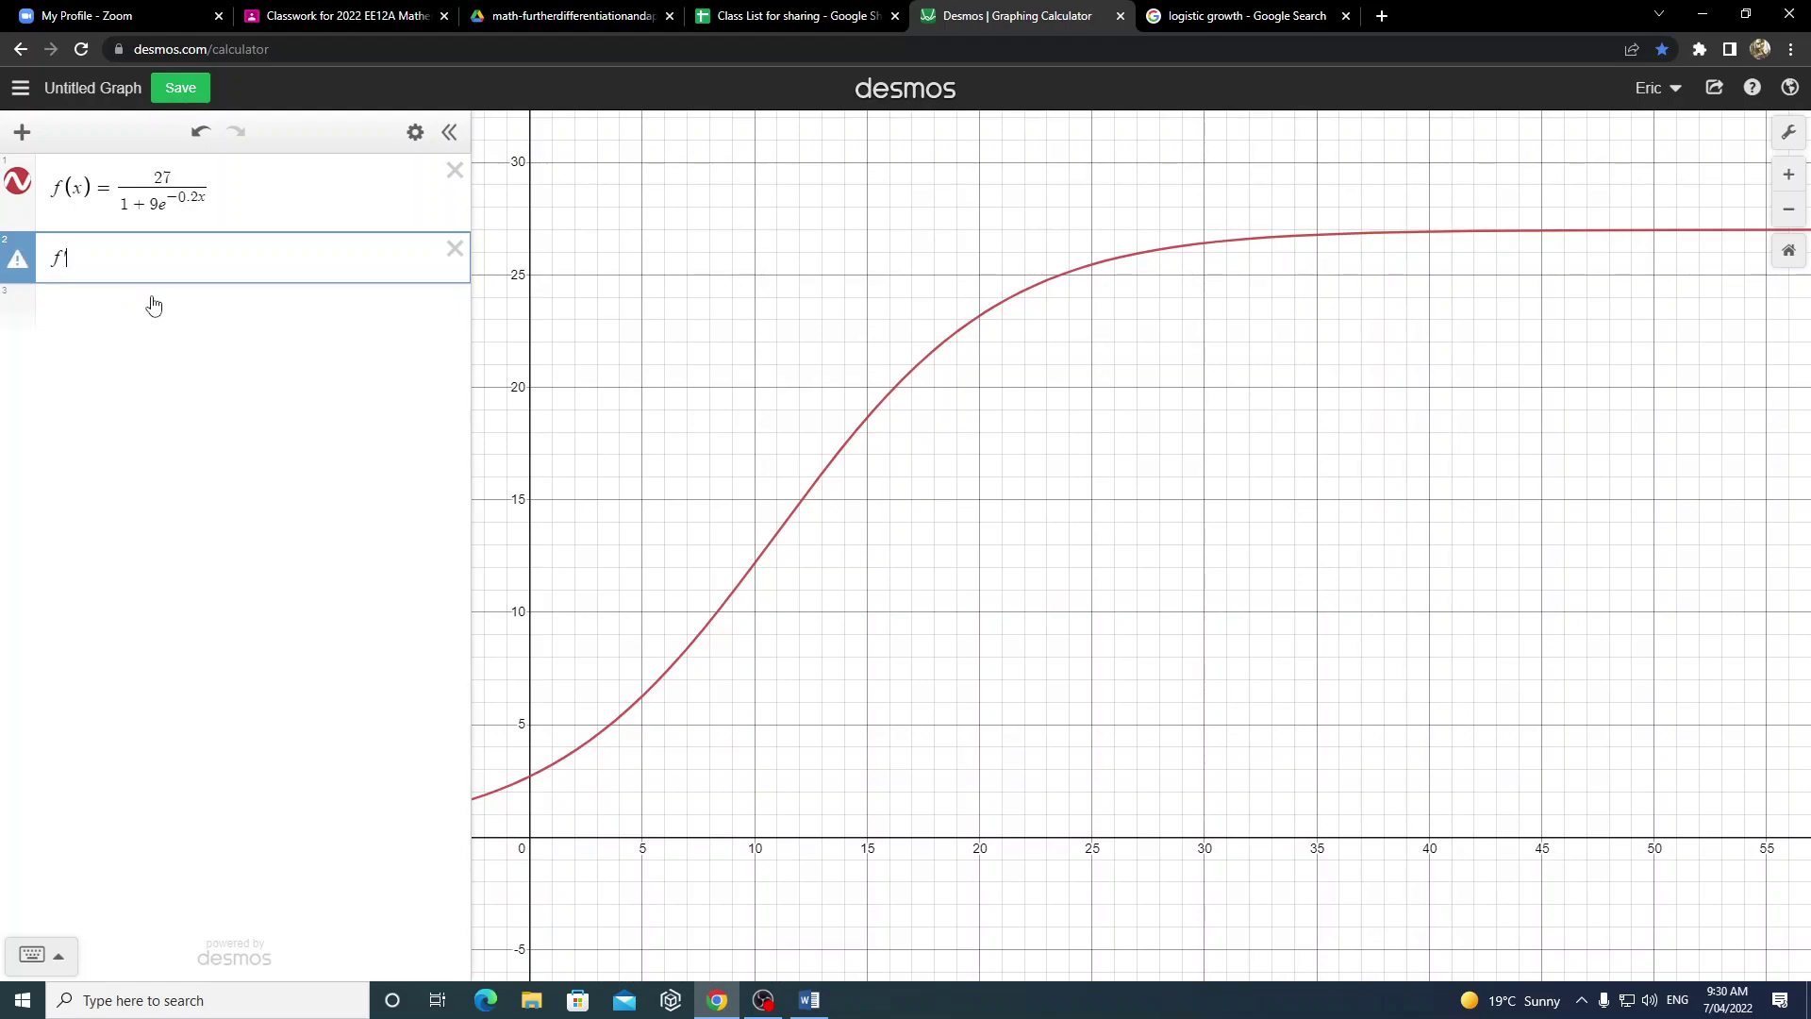
pyautogui.write("'(x")
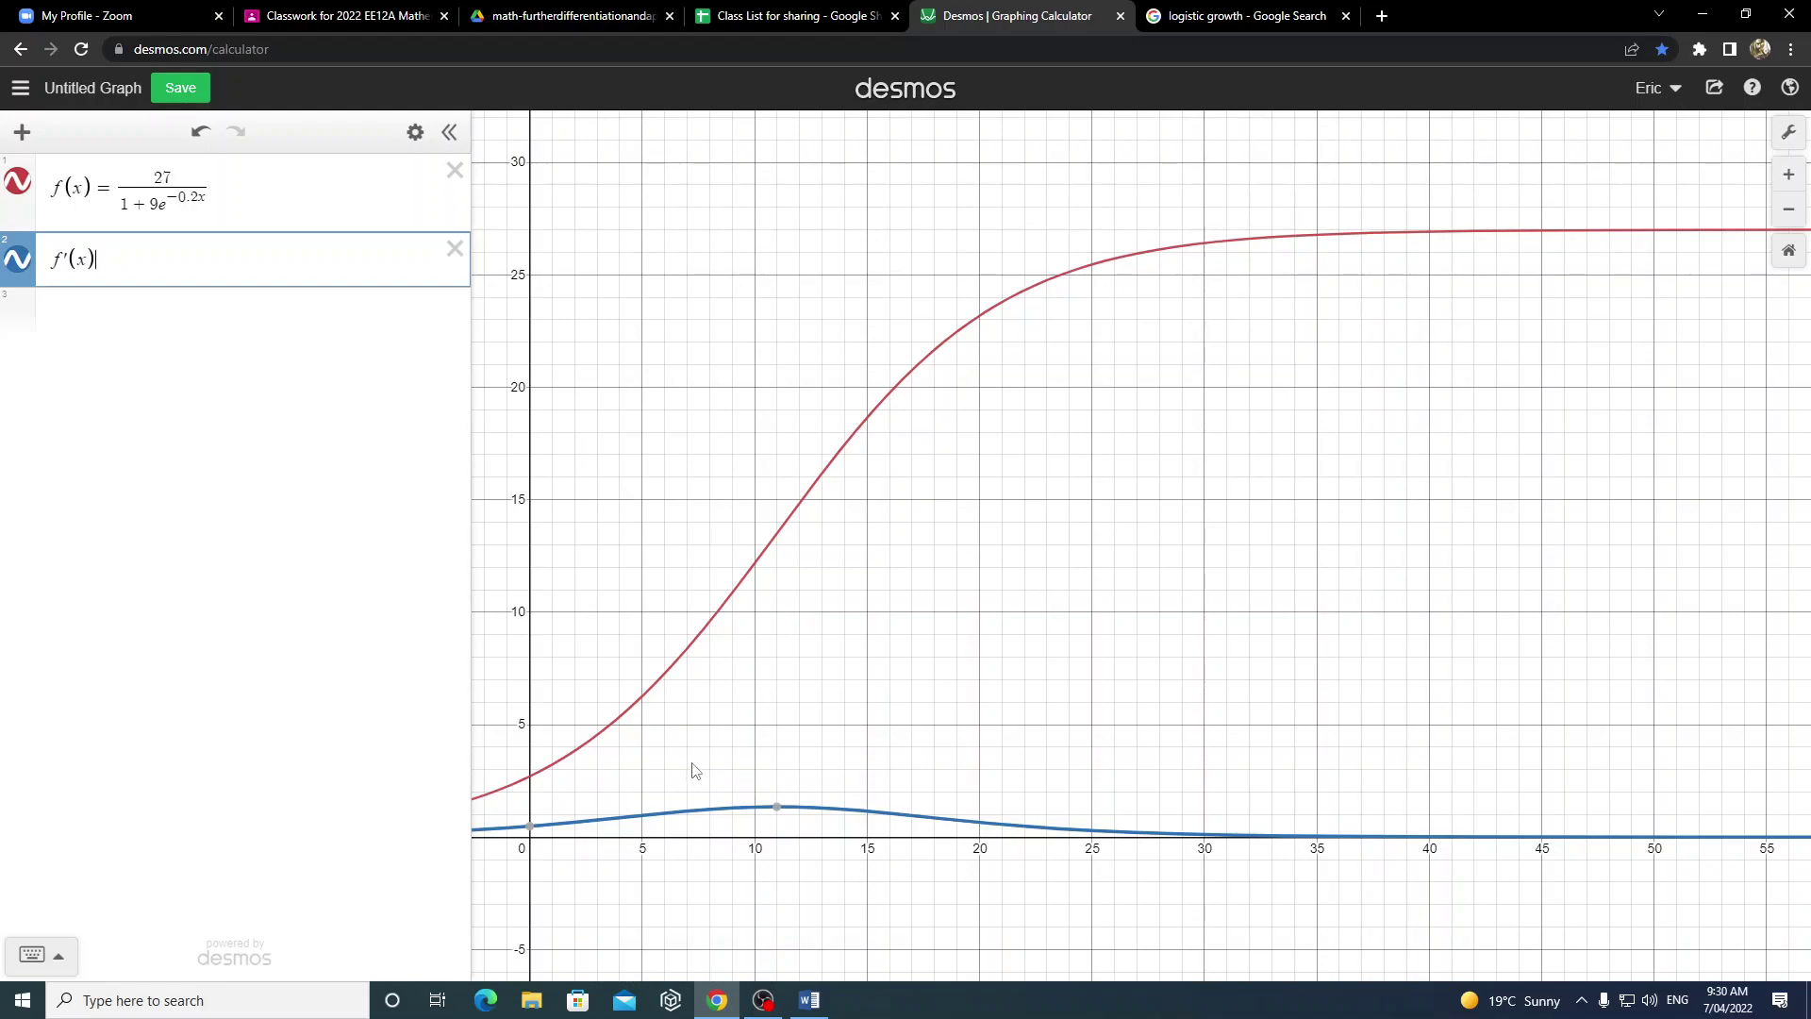
pyautogui.moveTo(777, 811)
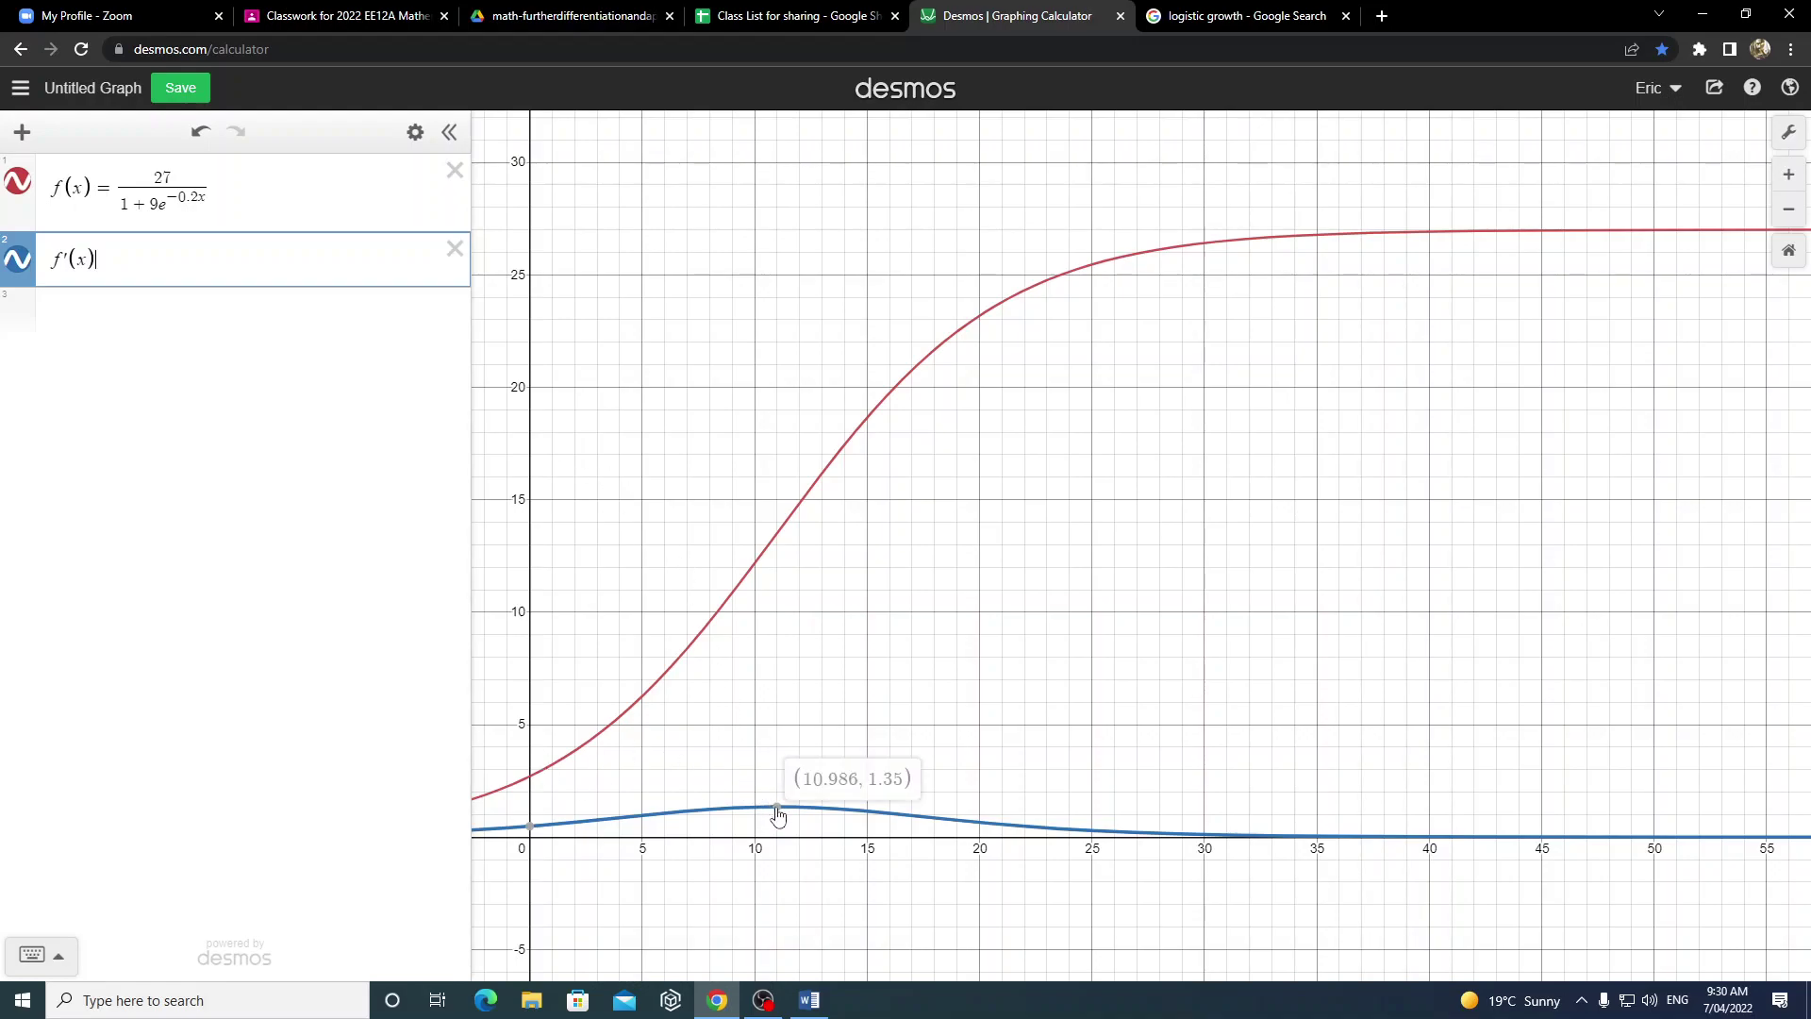
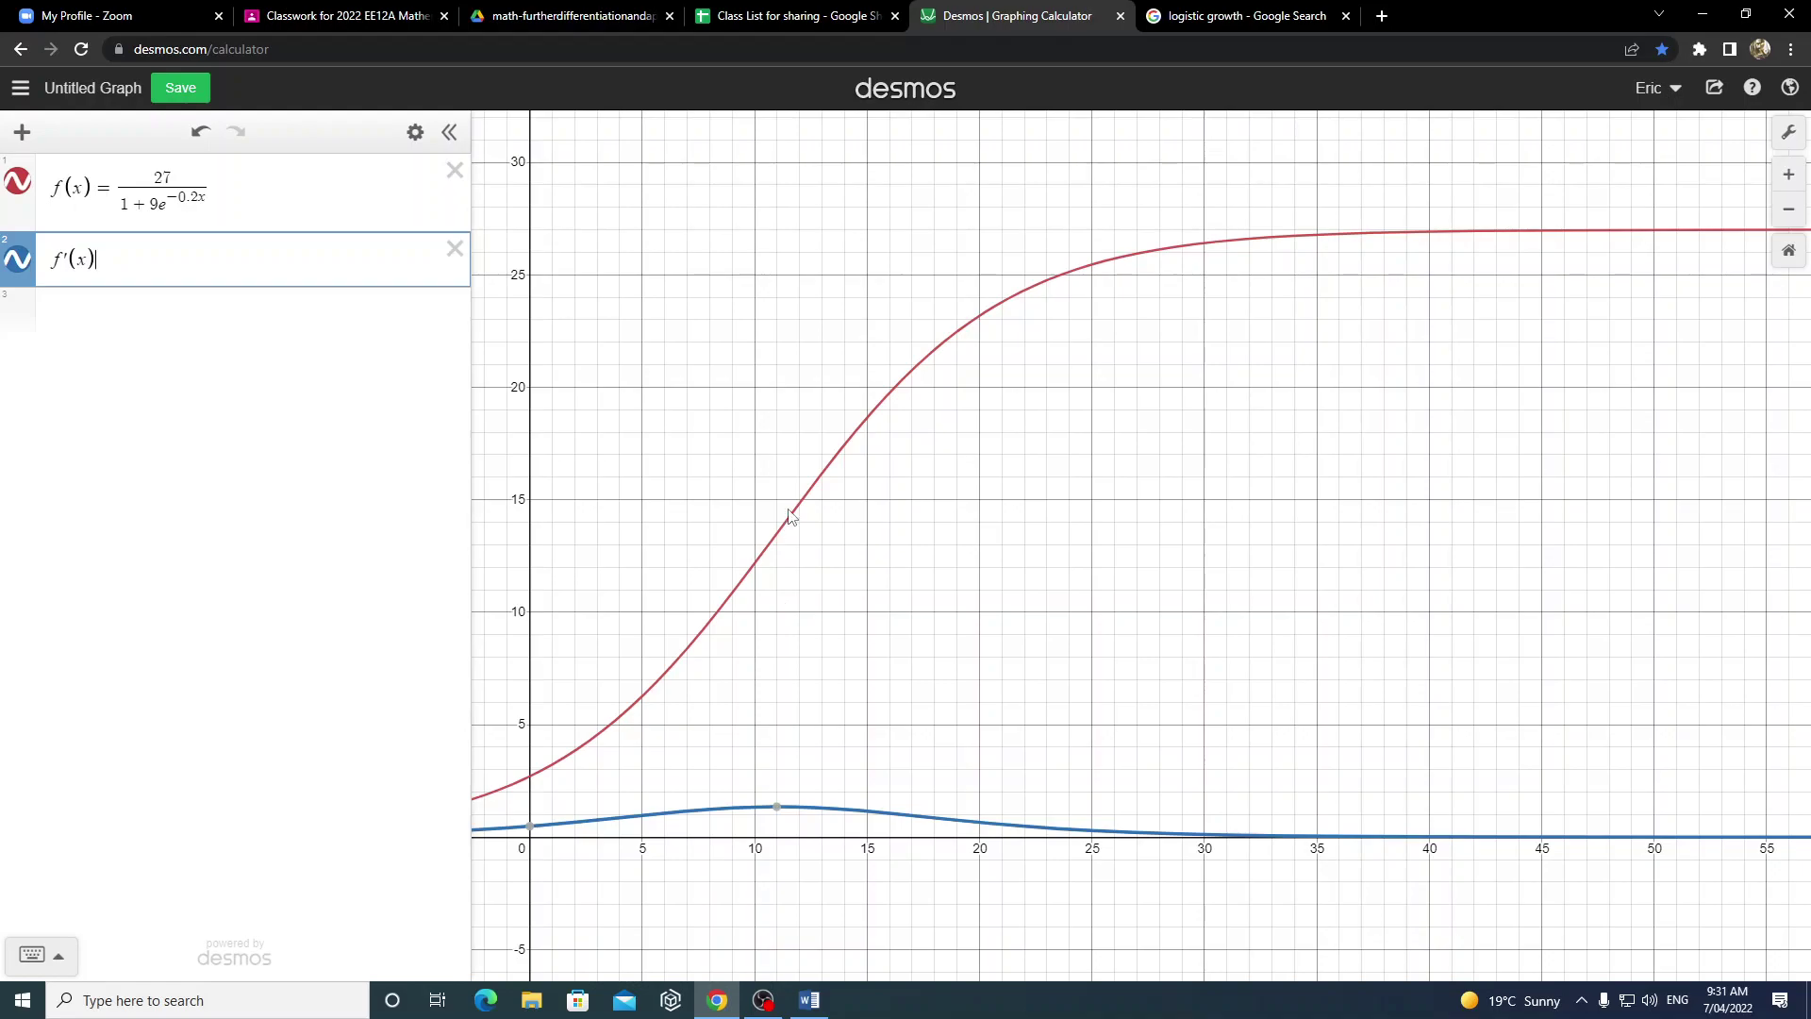
pyautogui.moveTo(778, 813)
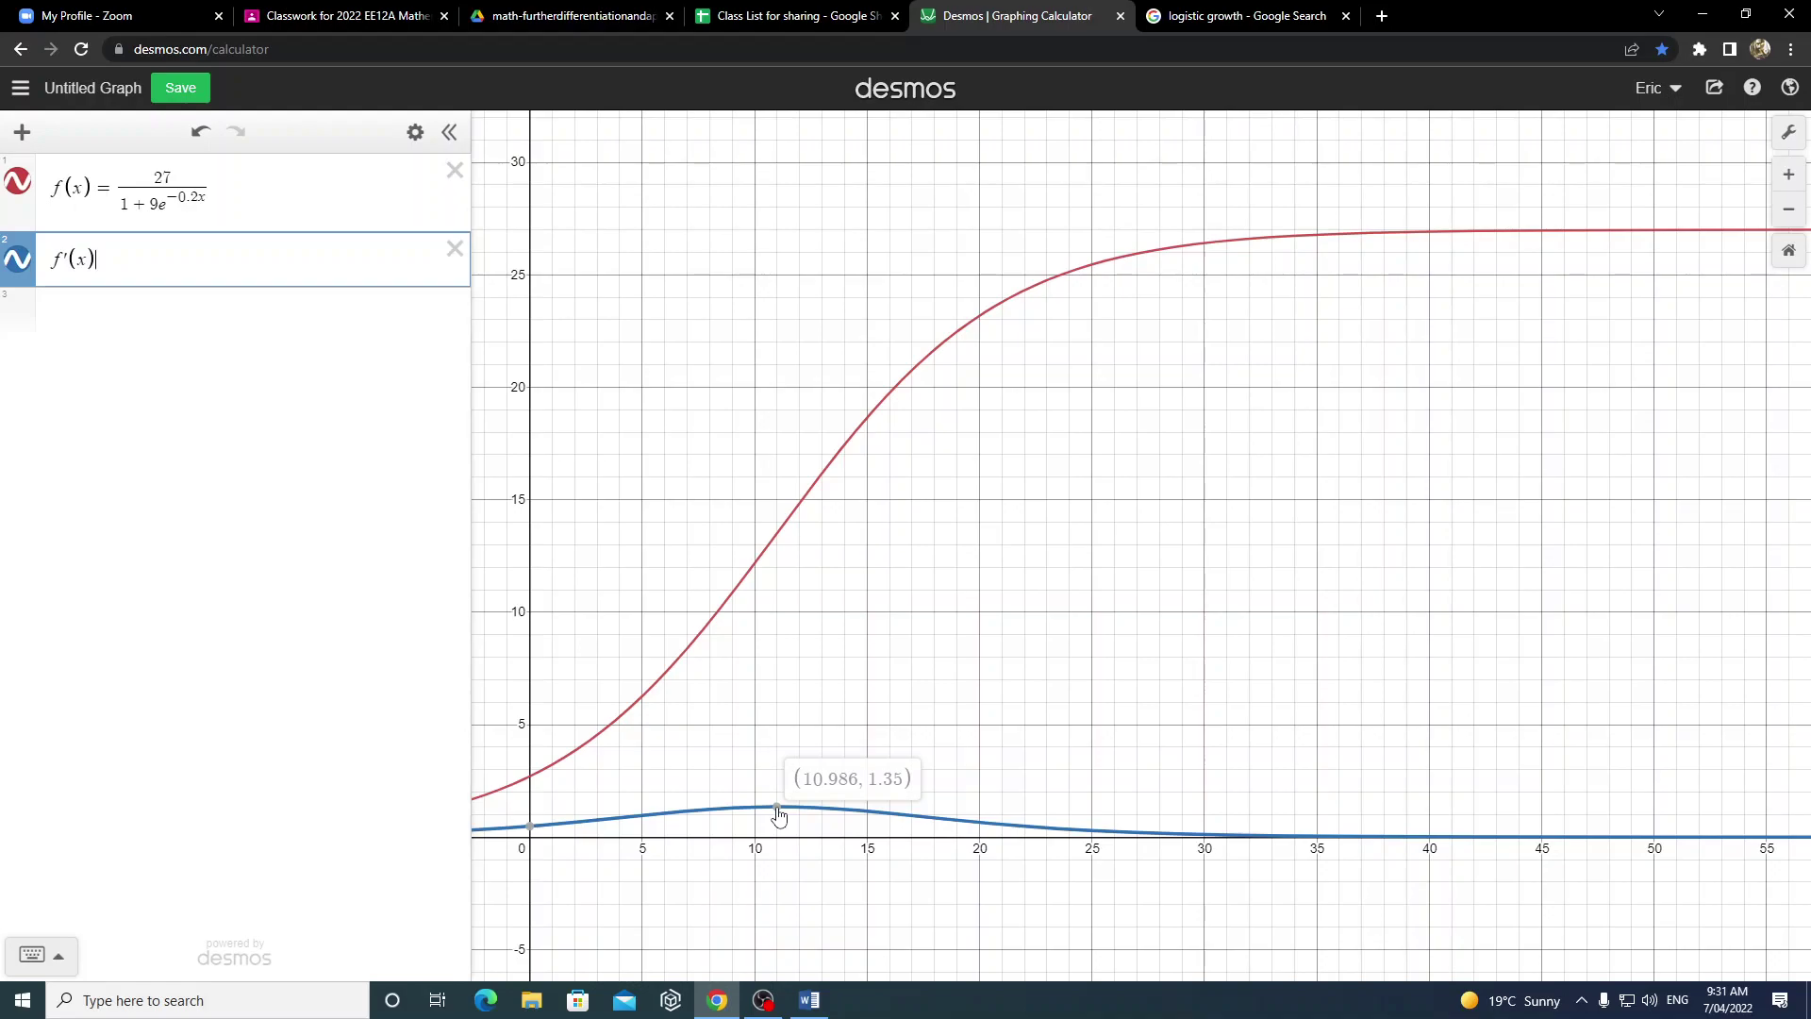
# - Switch to the class list spreadsheet and enter the heading "New cases today" in E30, beside Total sick
pyautogui.click(1294, 16)
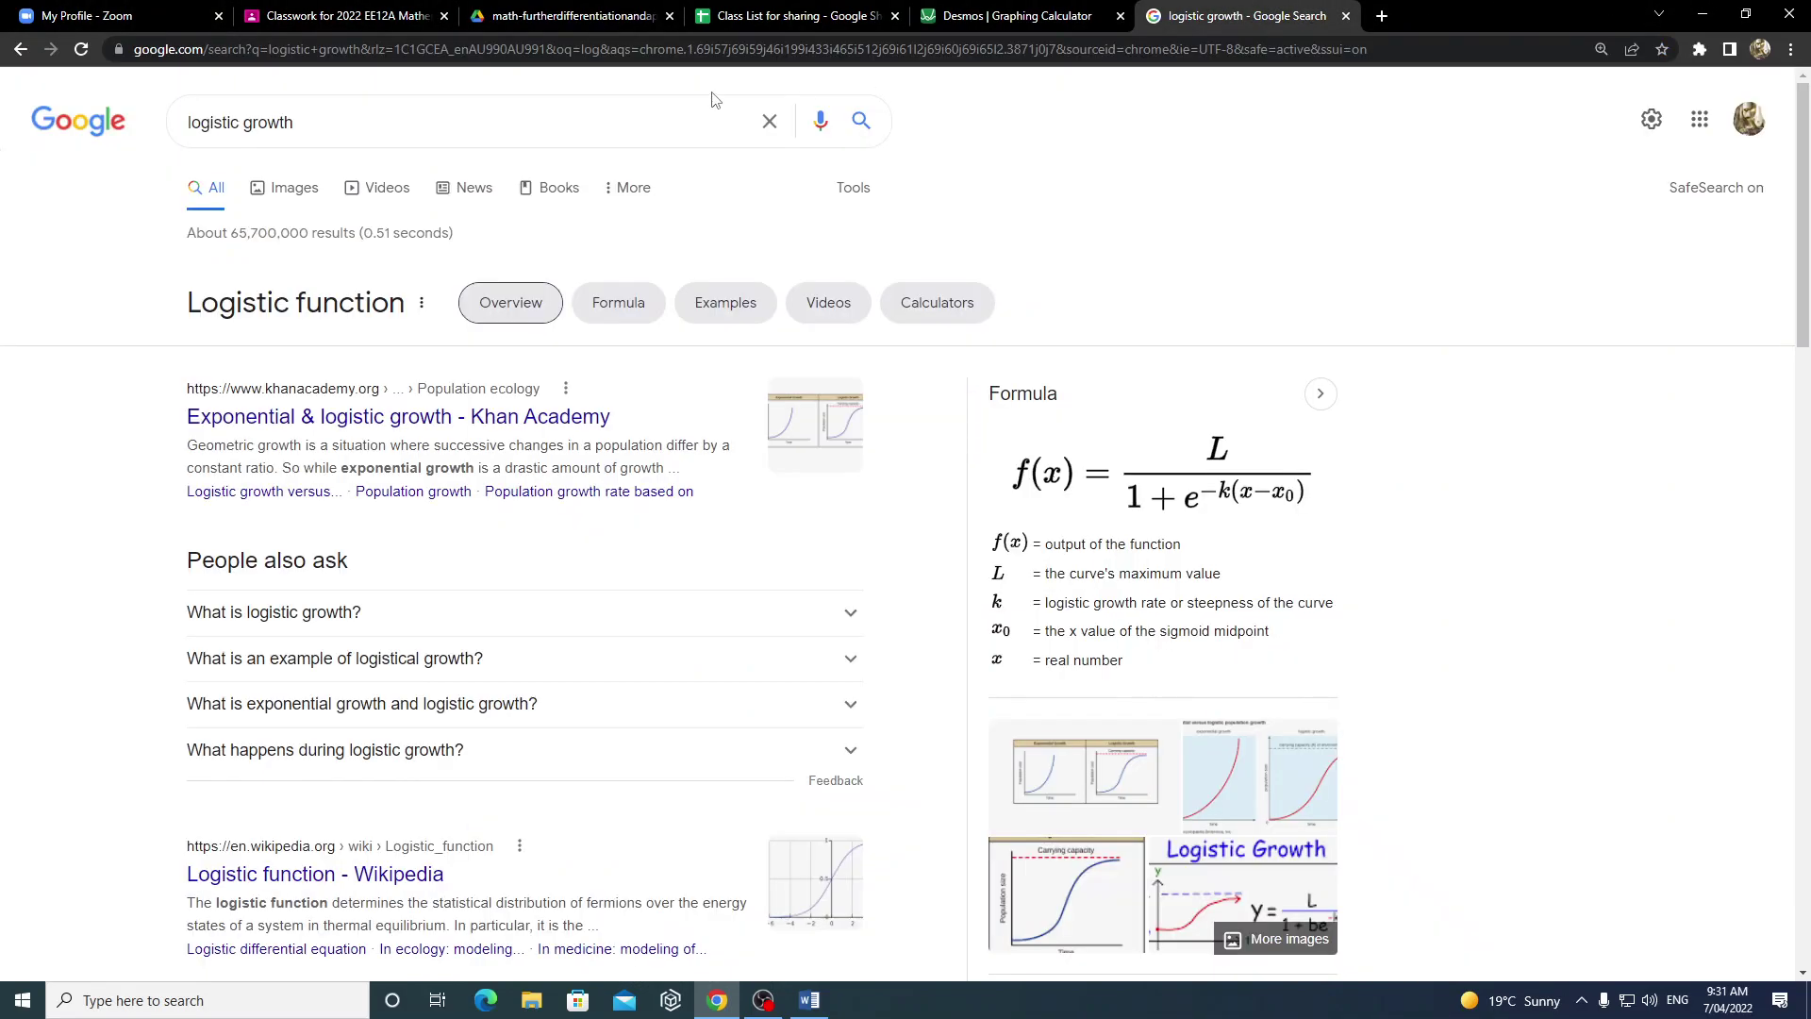
pyautogui.click(580, 16)
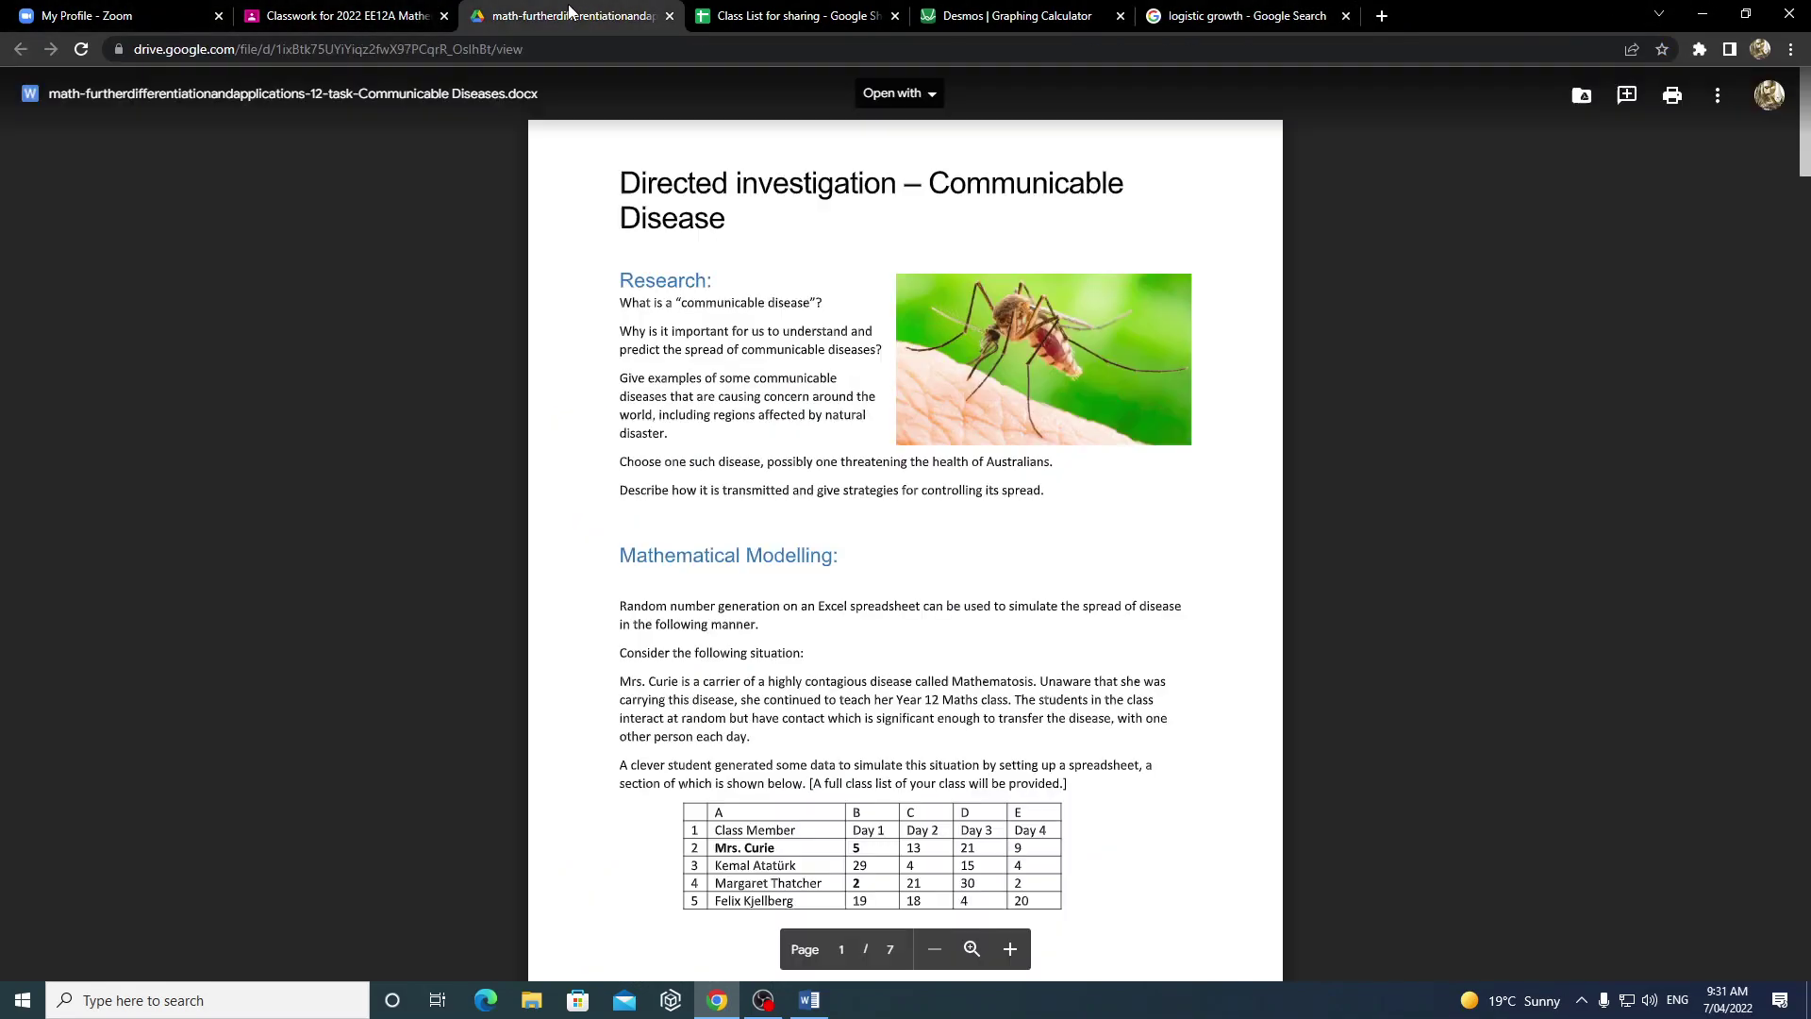
pyautogui.click(769, 13)
pyautogui.click(695, 660)
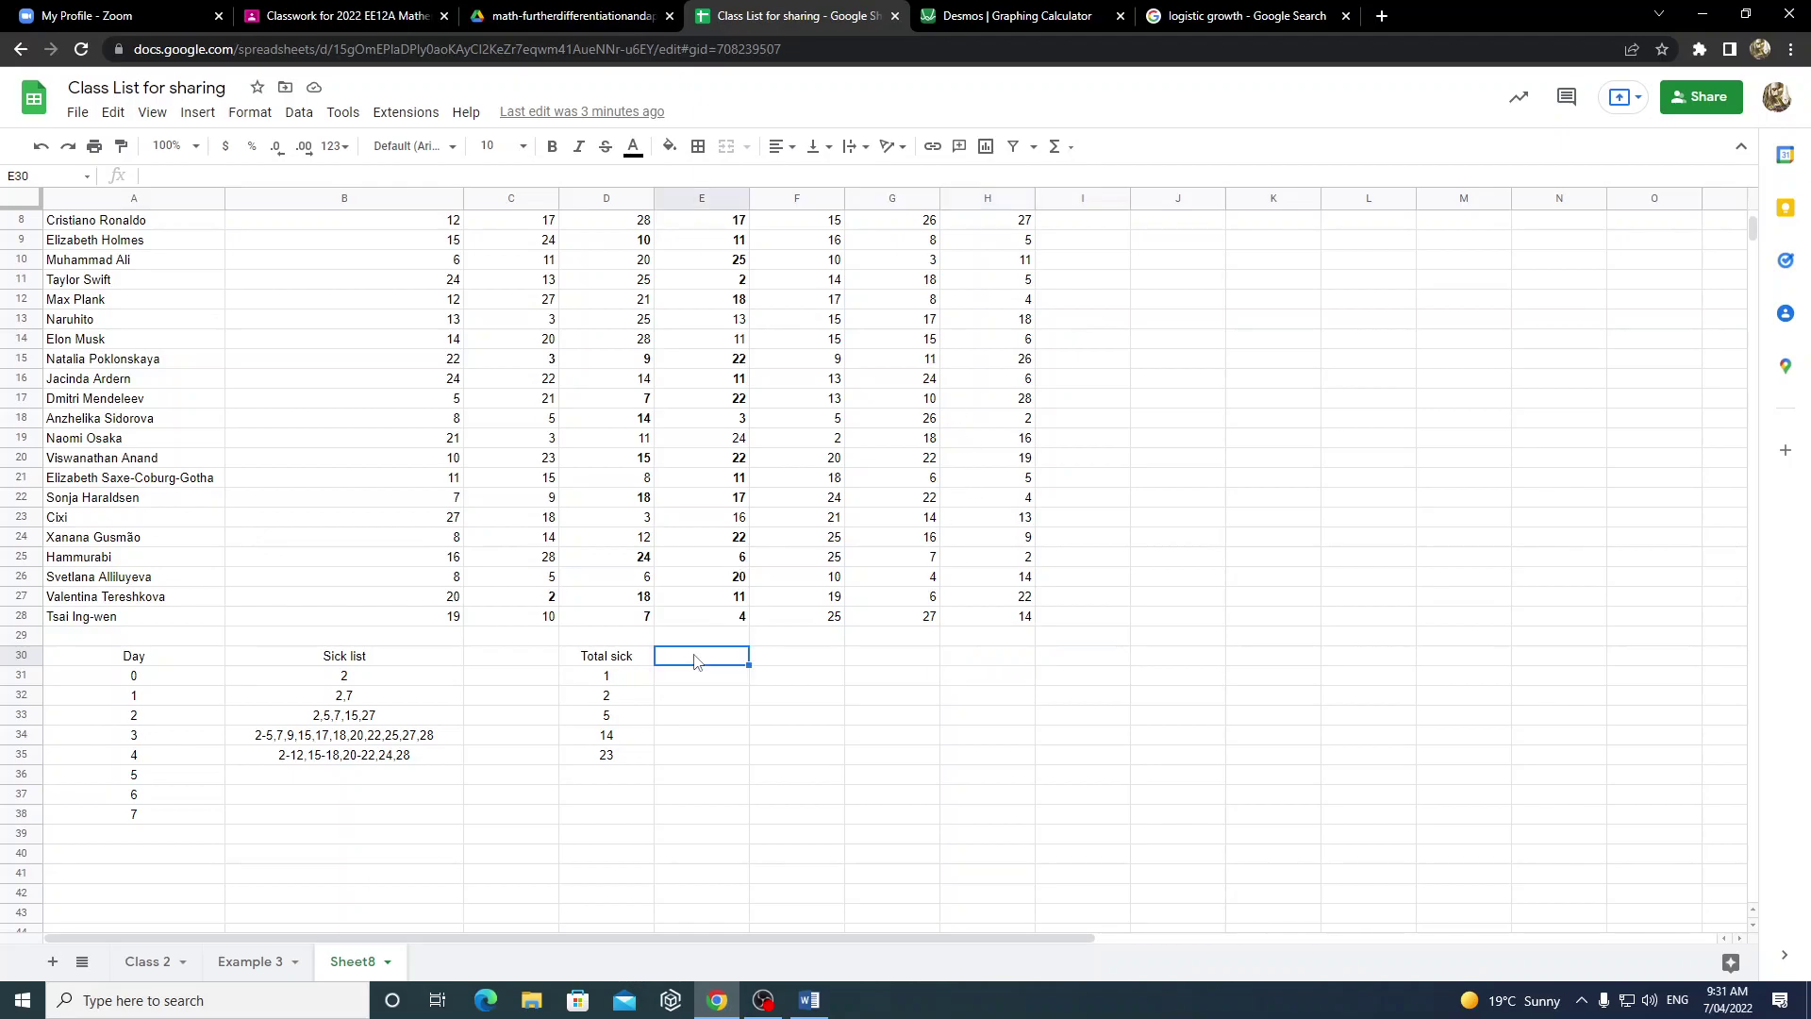
pyautogui.write('New cl')
pyautogui.press('BackSpace')
pyautogui.write('ases to')
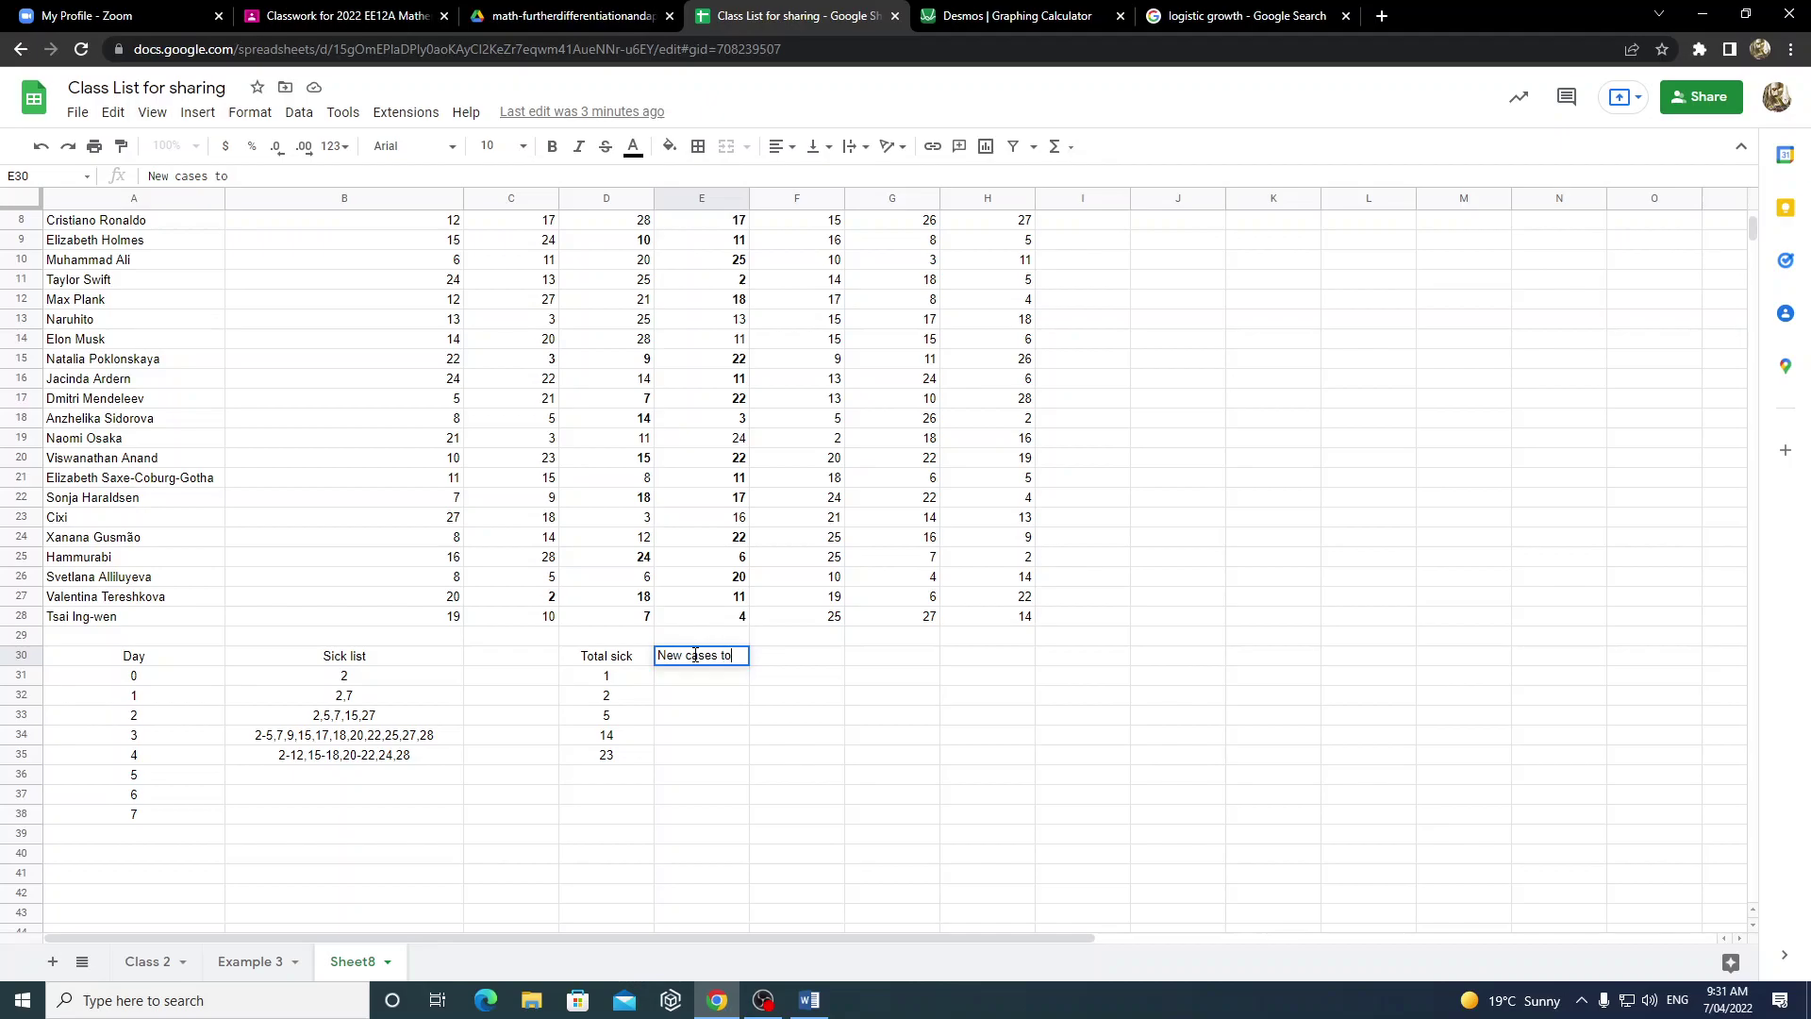
pyautogui.write('day')
pyautogui.press('Return')
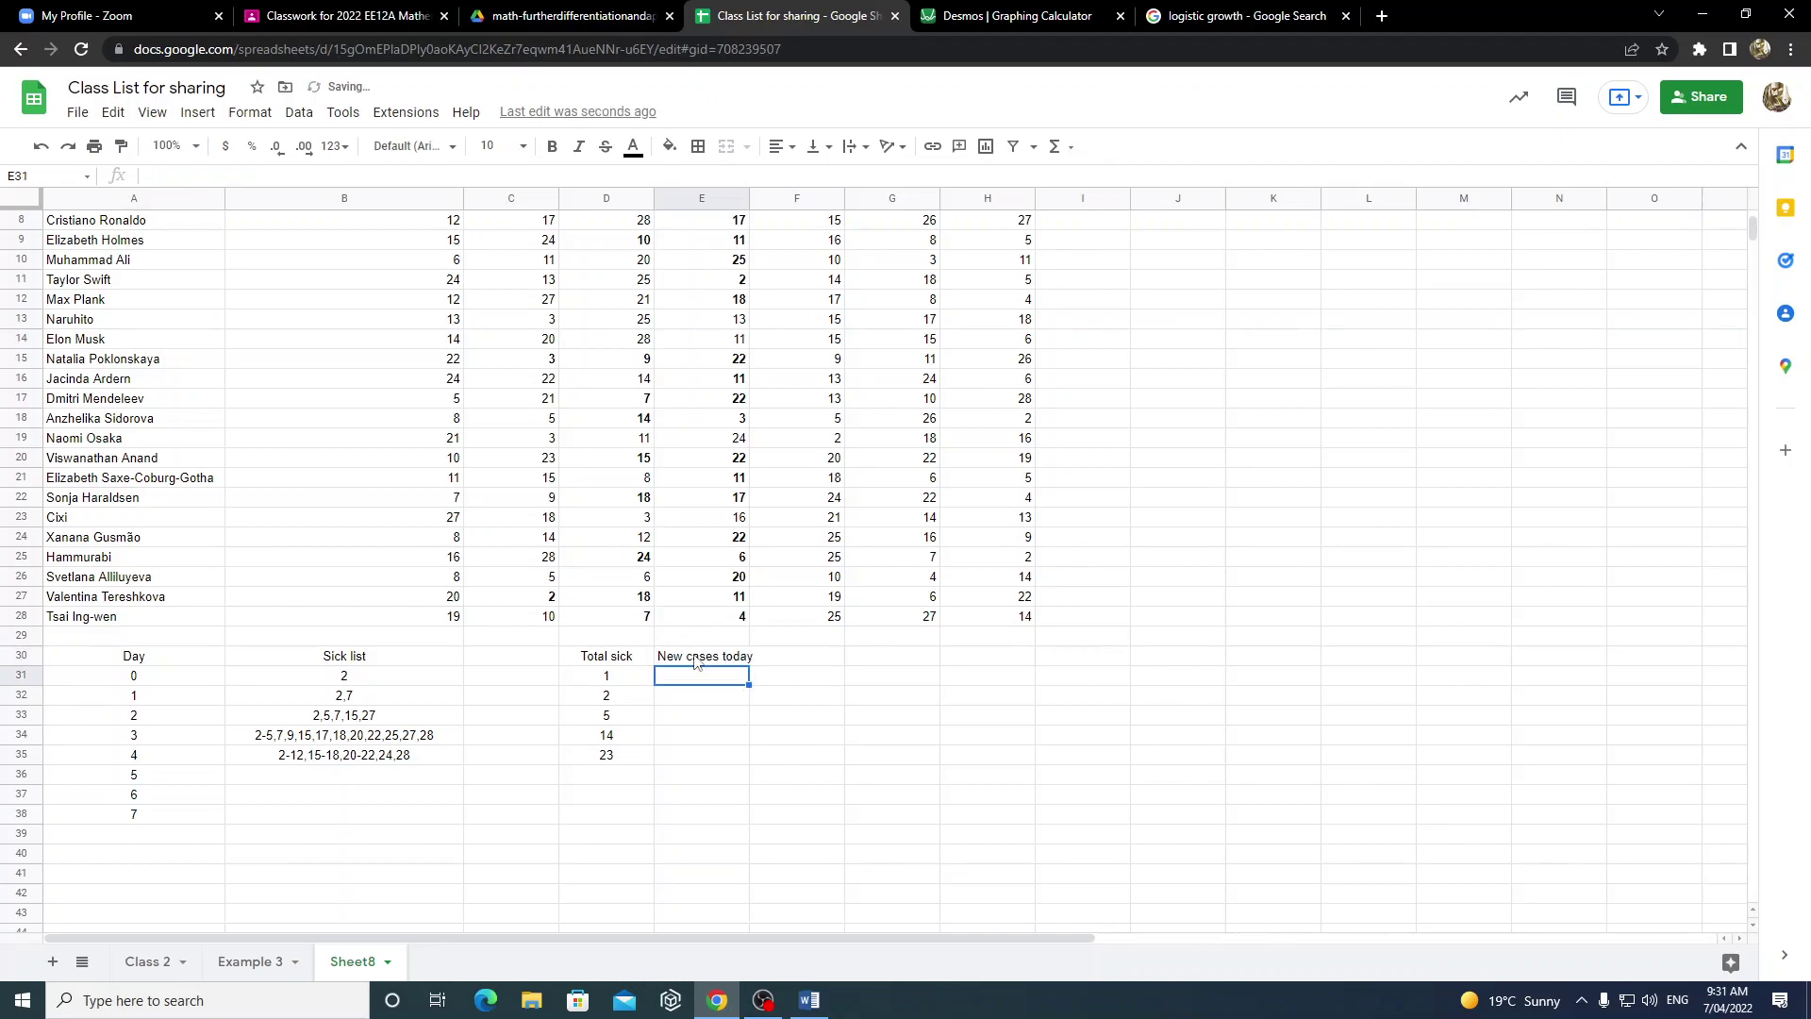
# - Enter the new cases for days 0 to 4 as 0, 1, 3, 9 and 9 in E31:E35
pyautogui.write('0')
pyautogui.press('Return')
pyautogui.write('1')
pyautogui.press('Return')
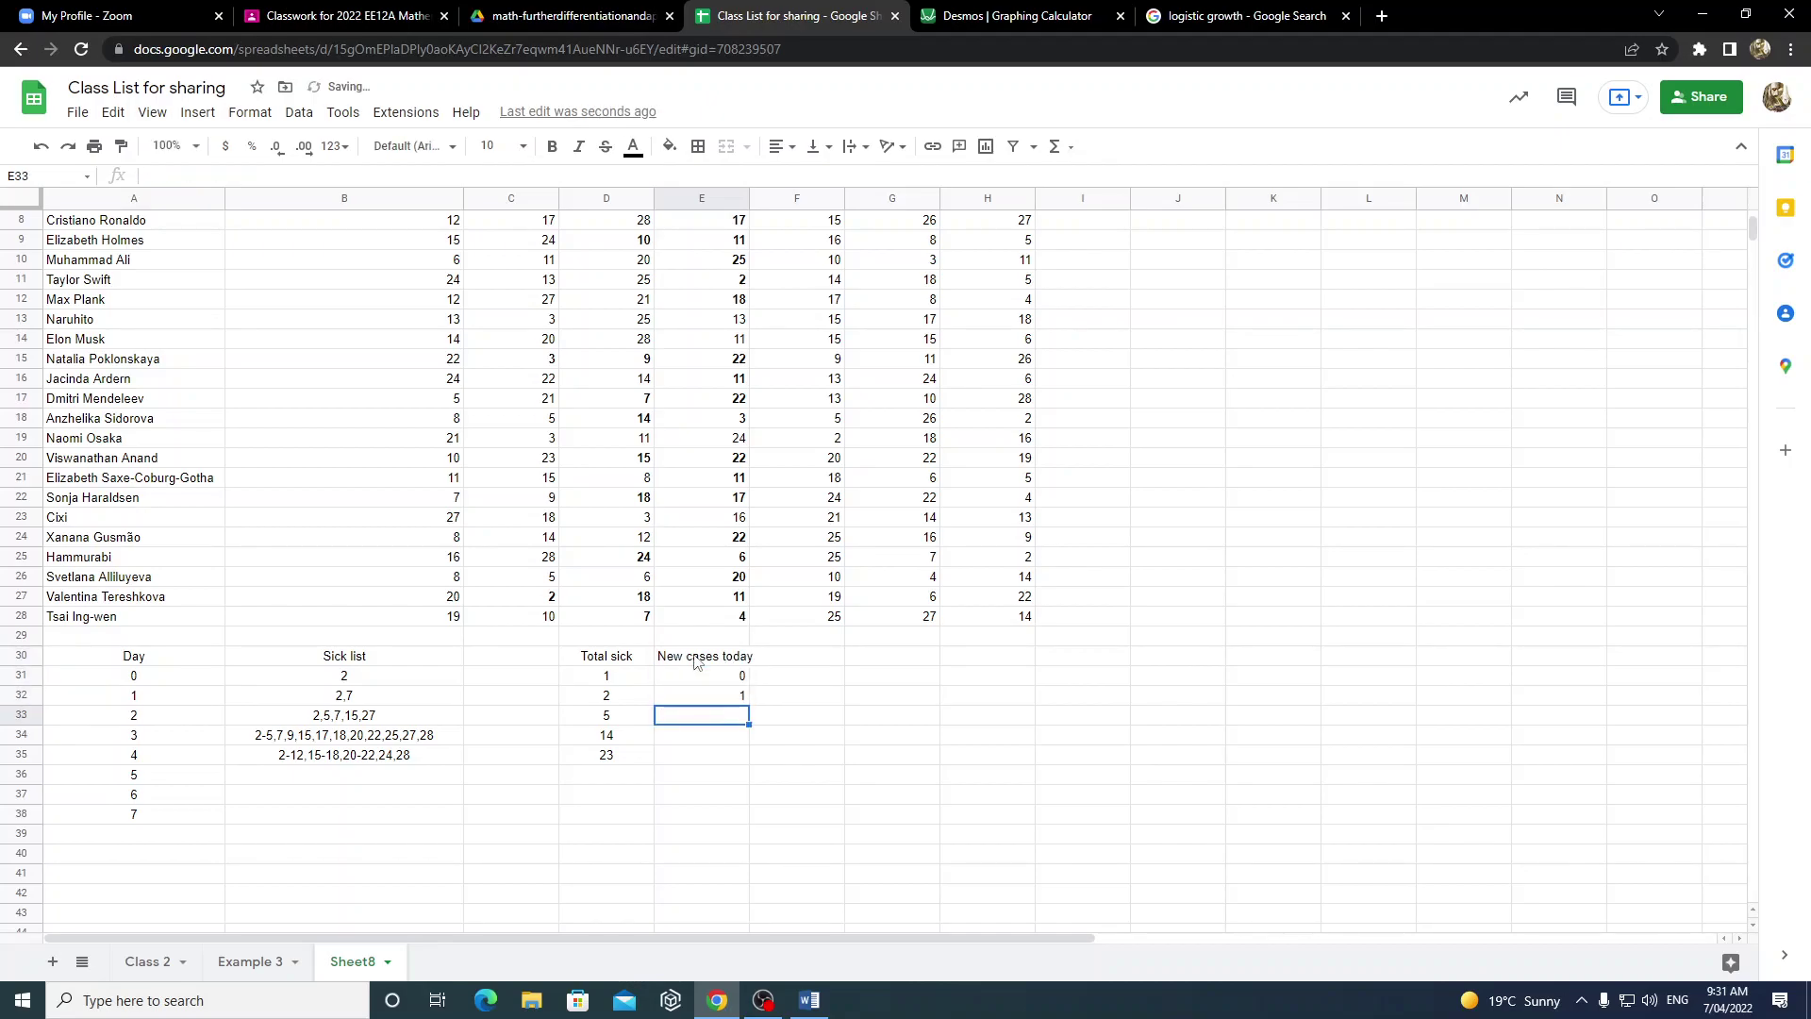
pyautogui.write('3')
pyautogui.press('Return')
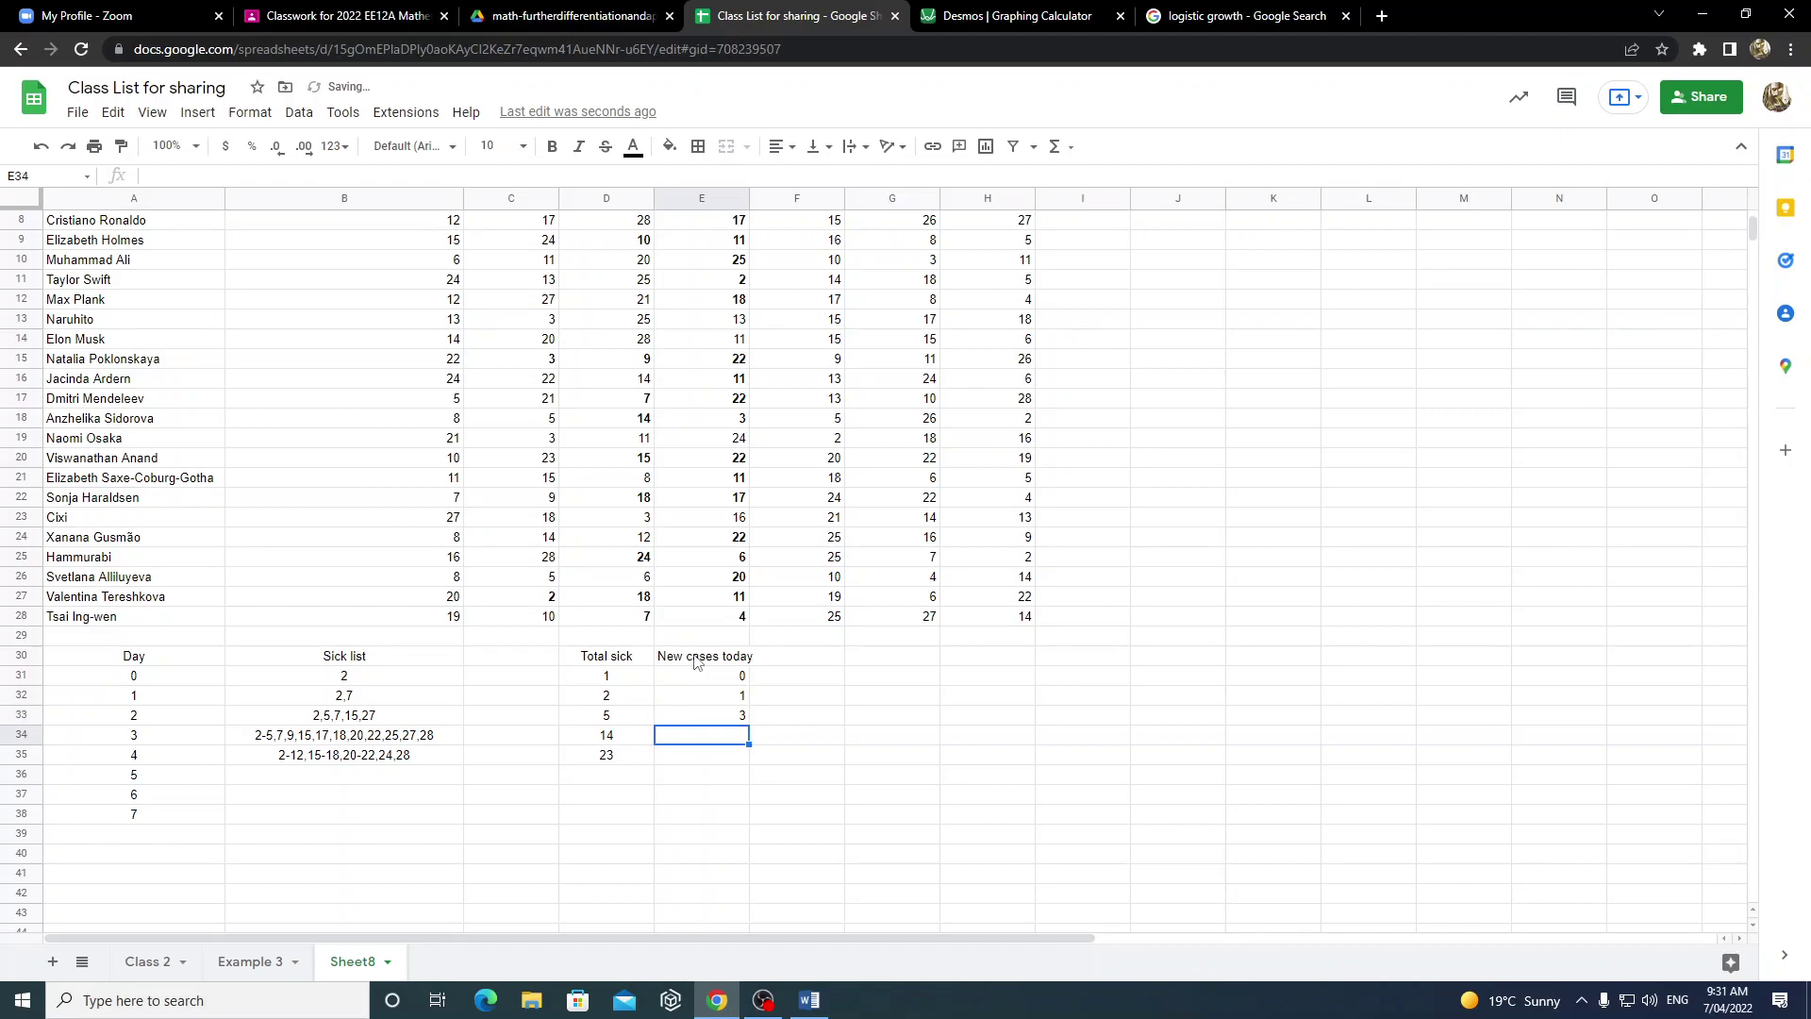
pyautogui.write('9')
pyautogui.press('Return')
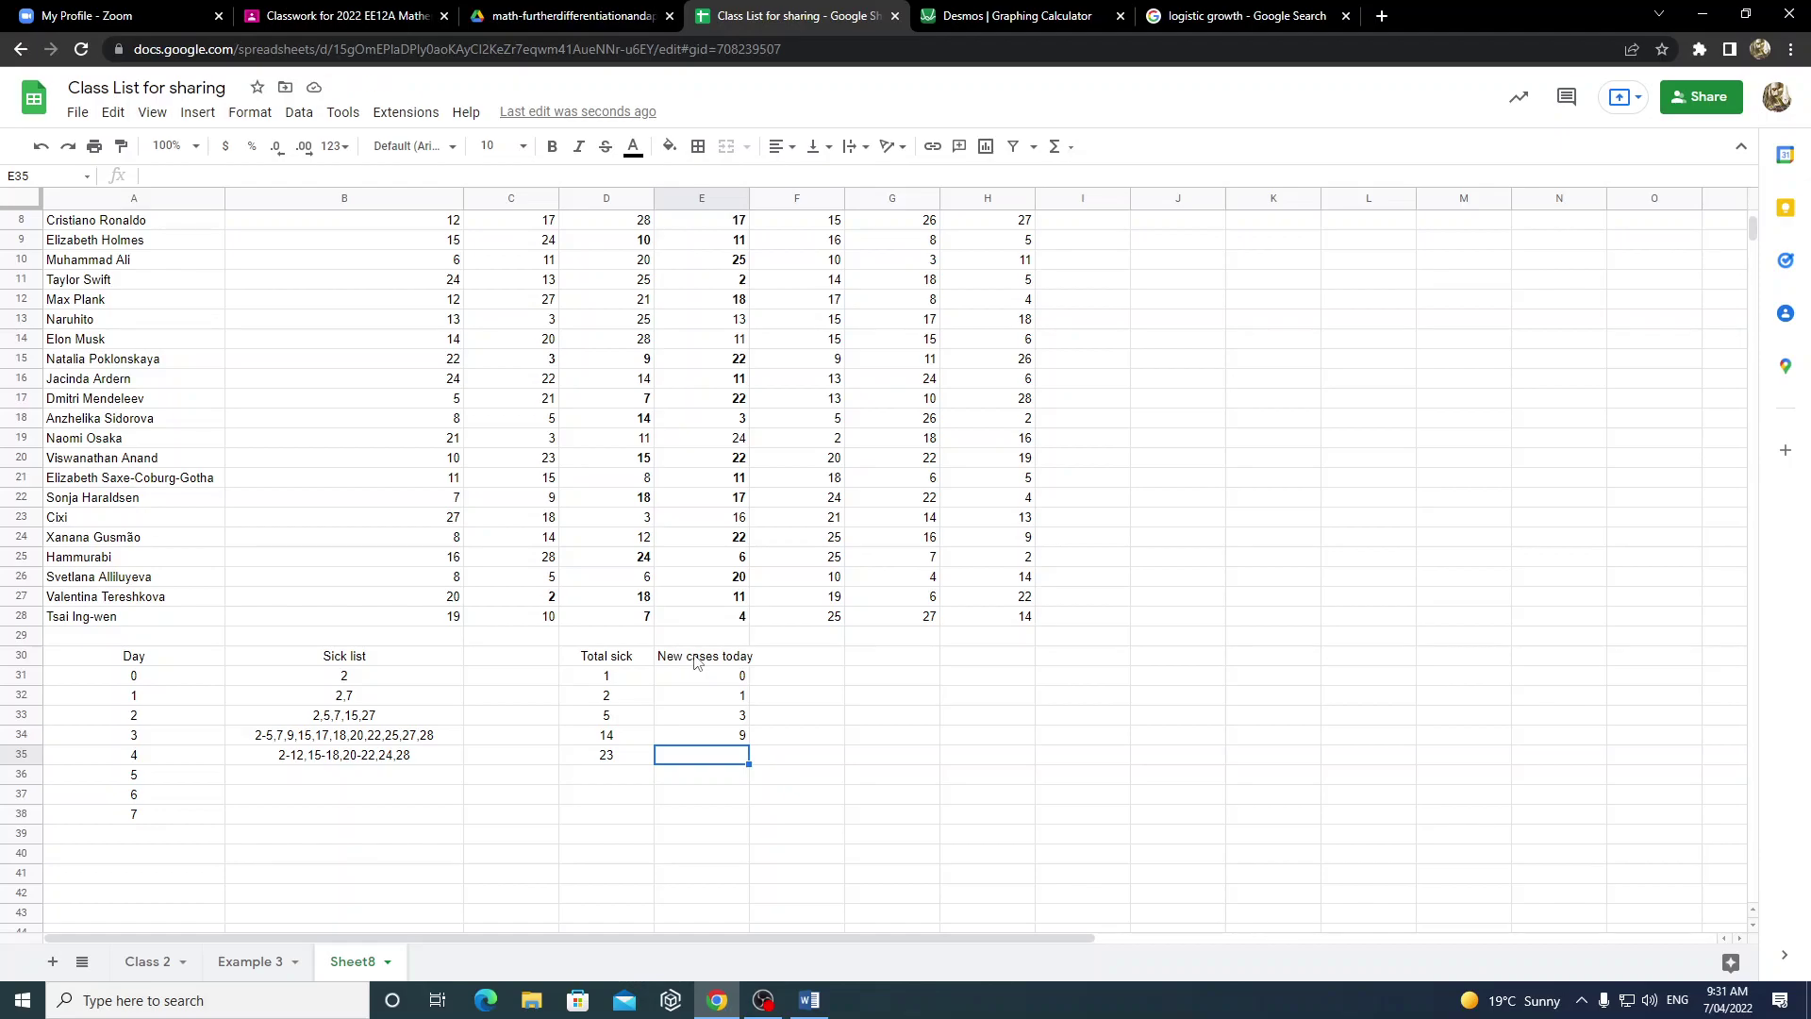
pyautogui.write('9')
pyautogui.press('Return')
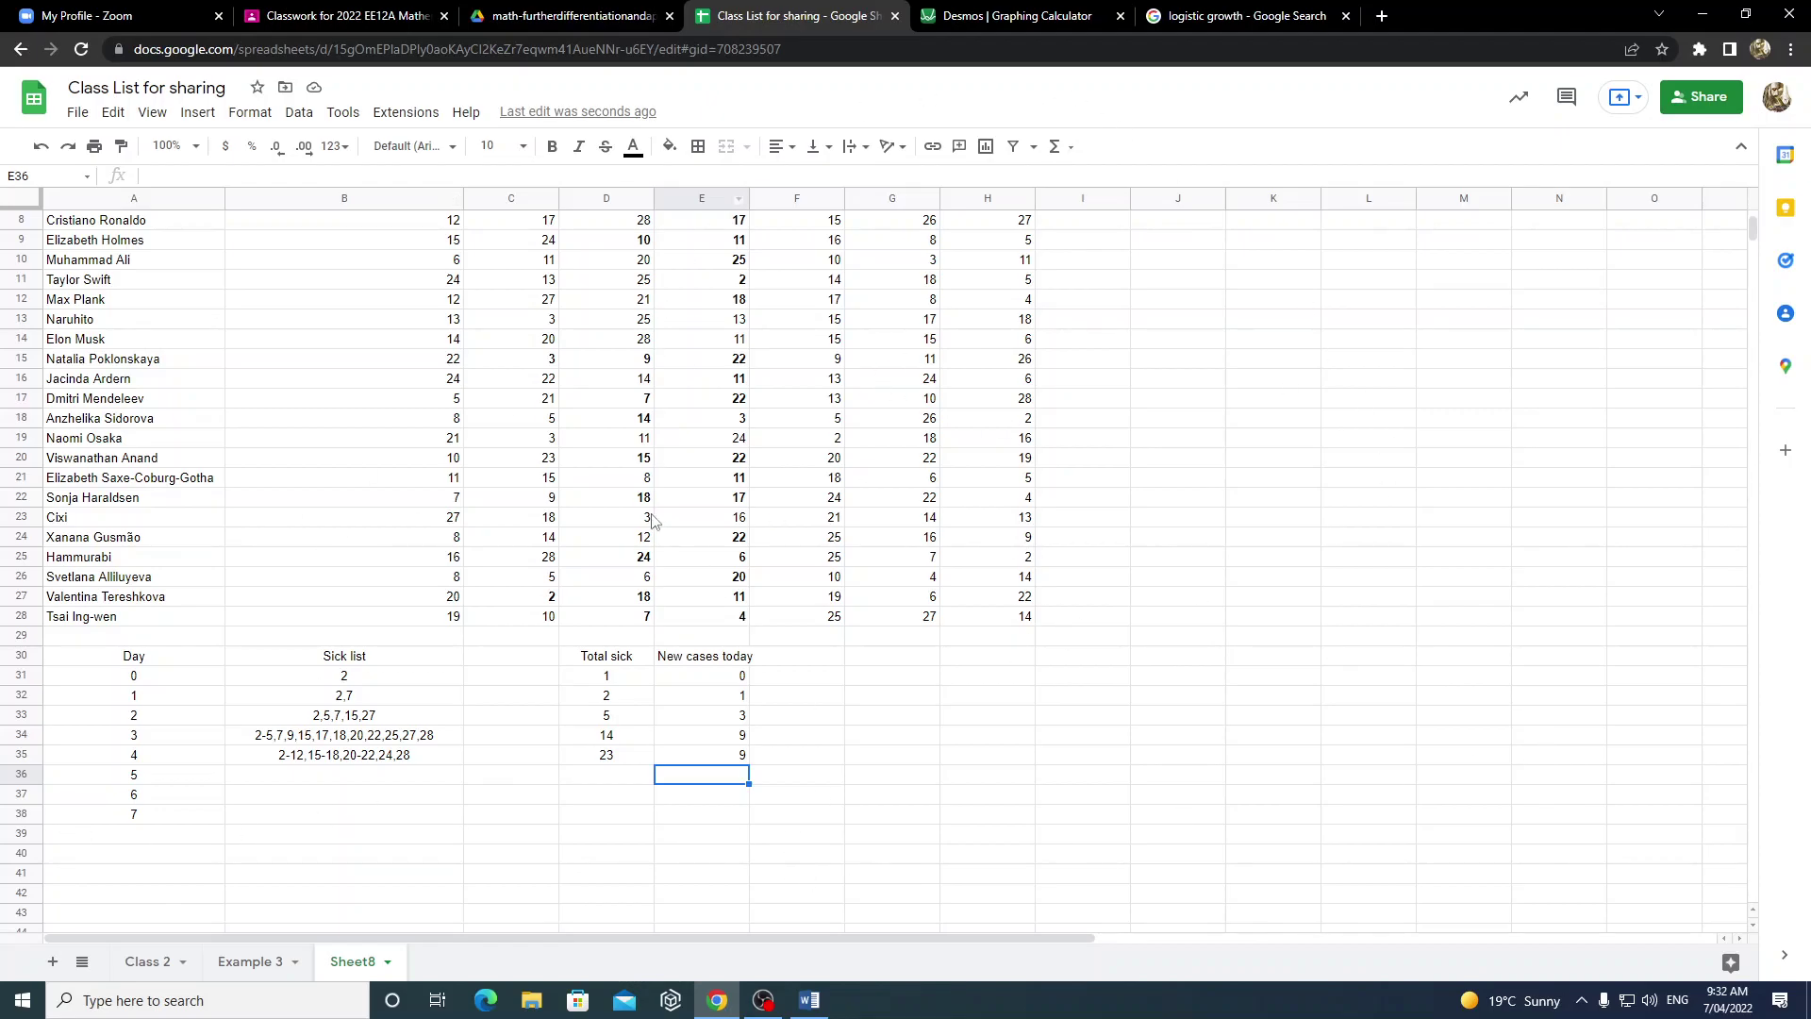
pyautogui.moveTo(712, 634); pyautogui.dragTo(711, 858)
pyautogui.click(840, 644)
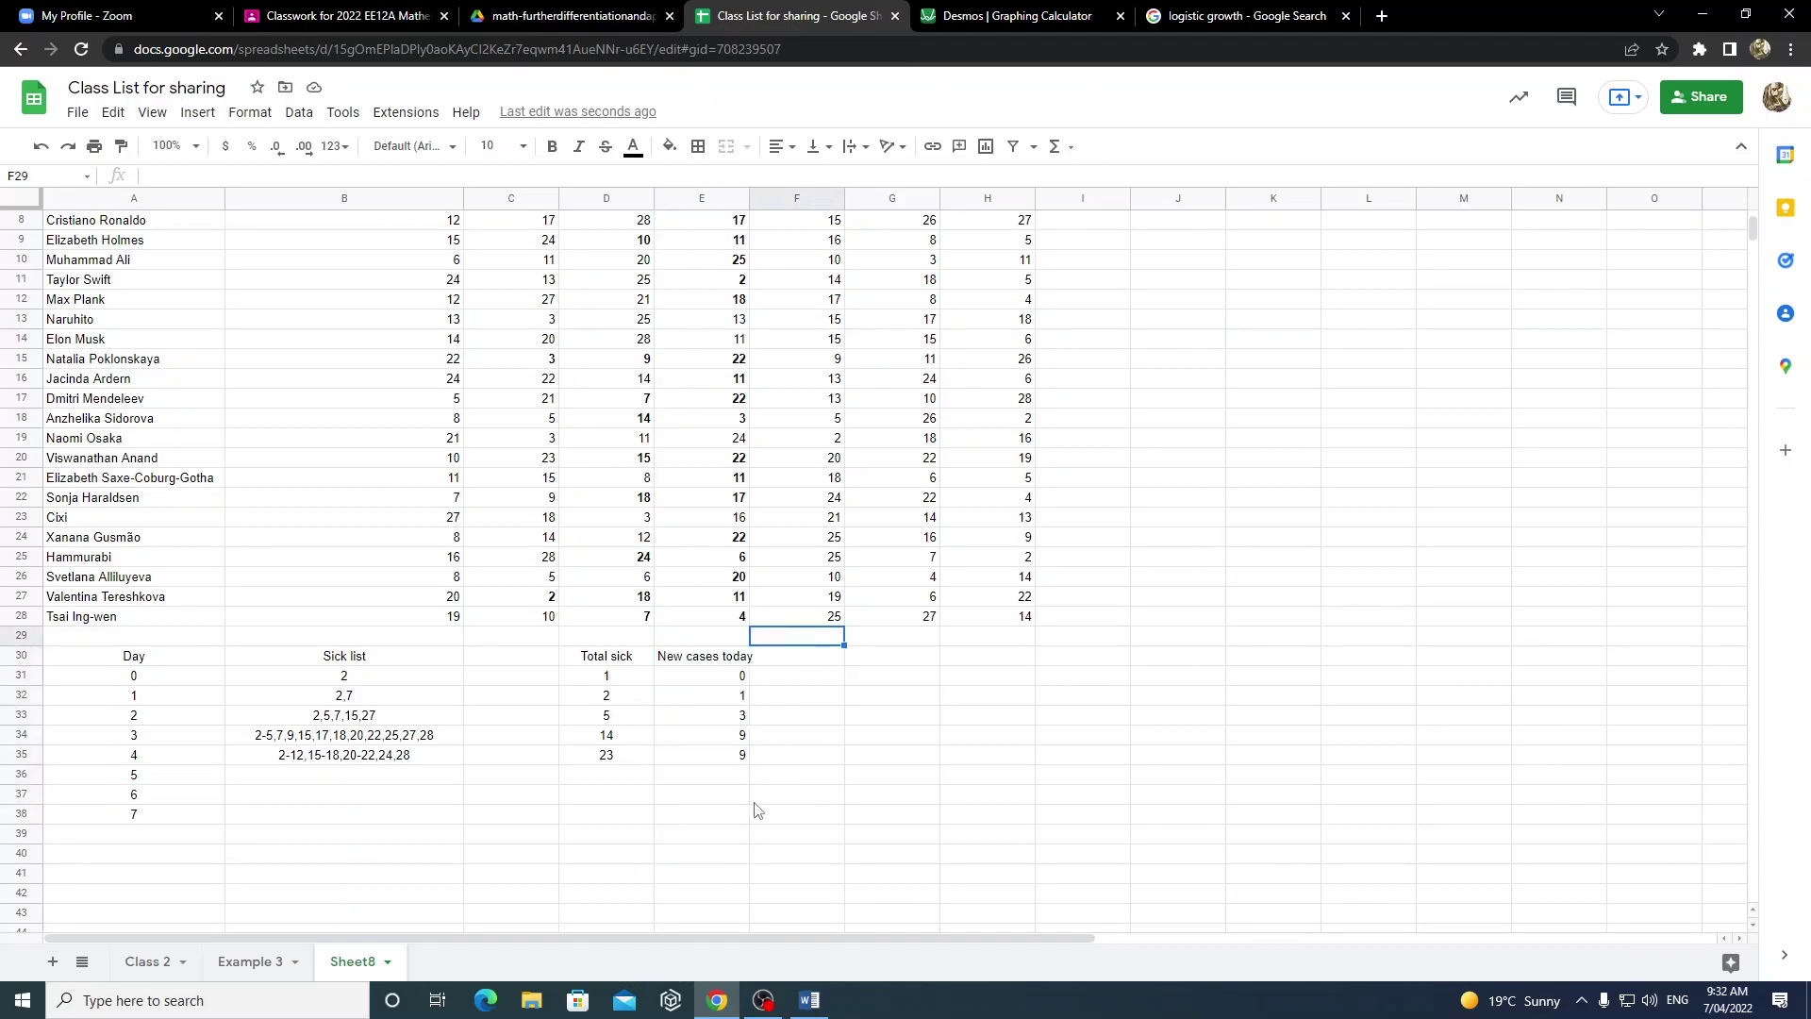
# - Switch to OBS to check the recording status and return to the class list spreadsheet
pyautogui.moveTo(763, 1000)
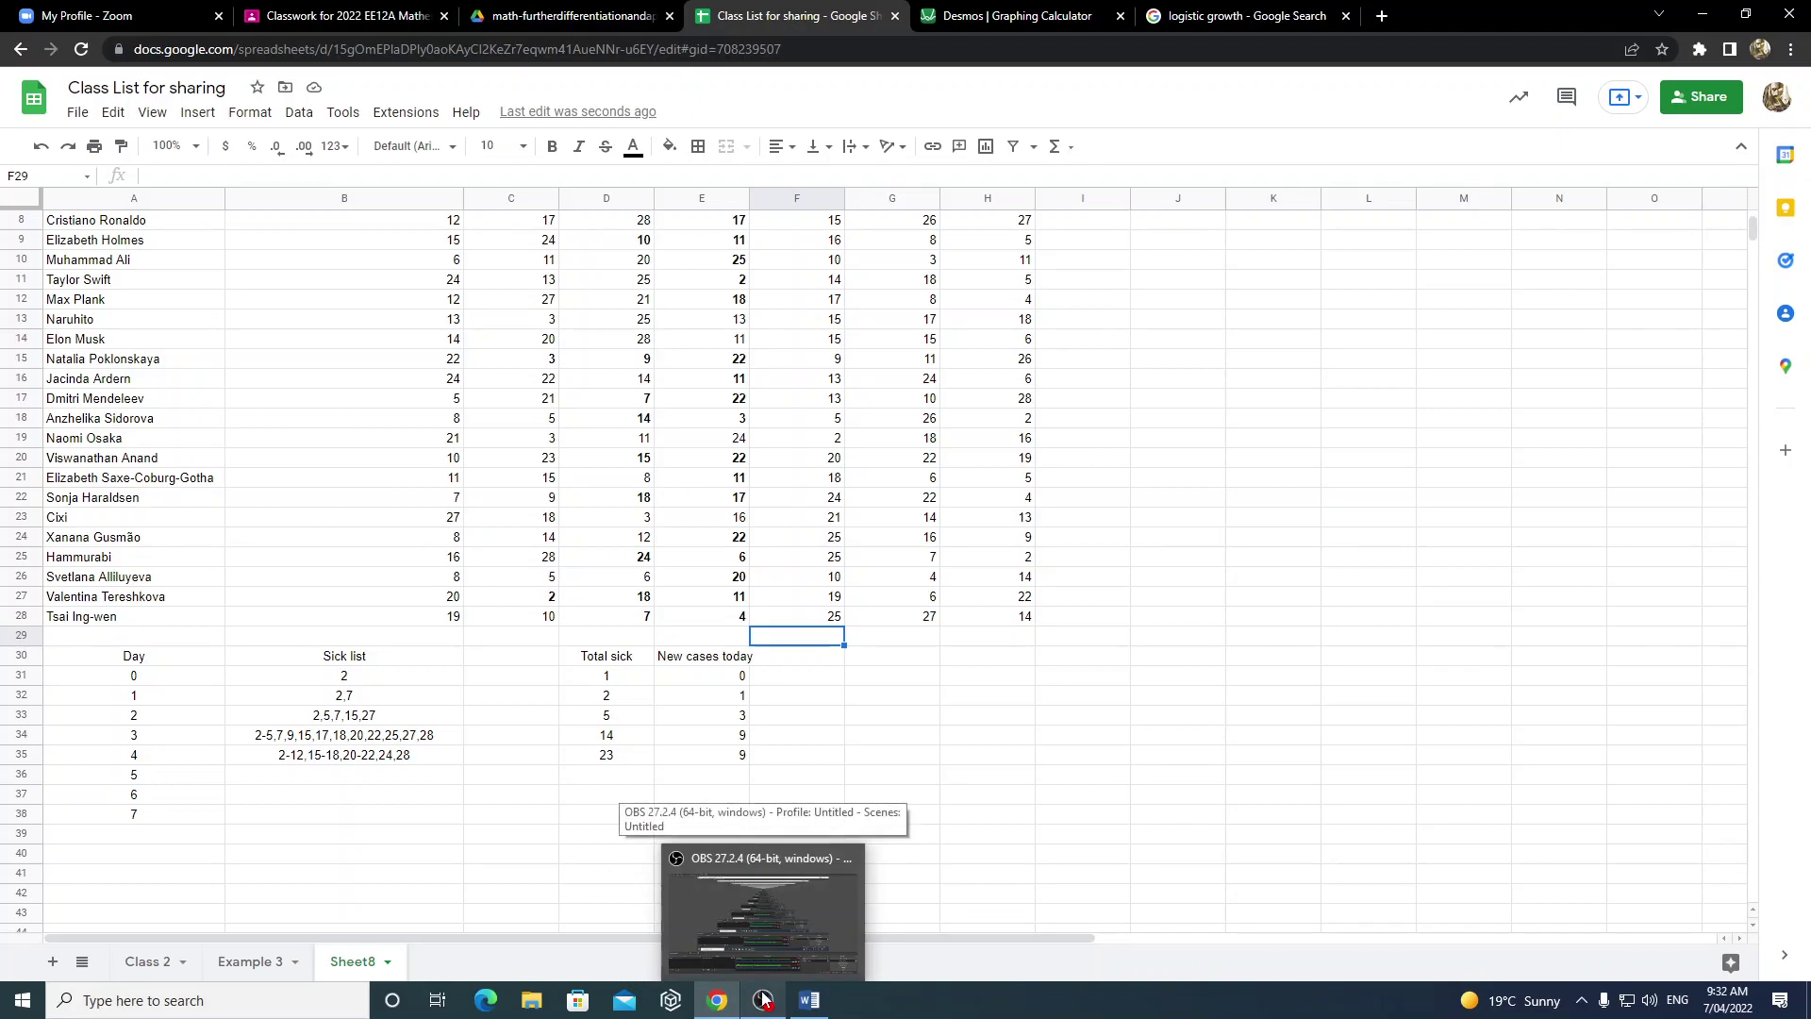
pyautogui.click(764, 1006)
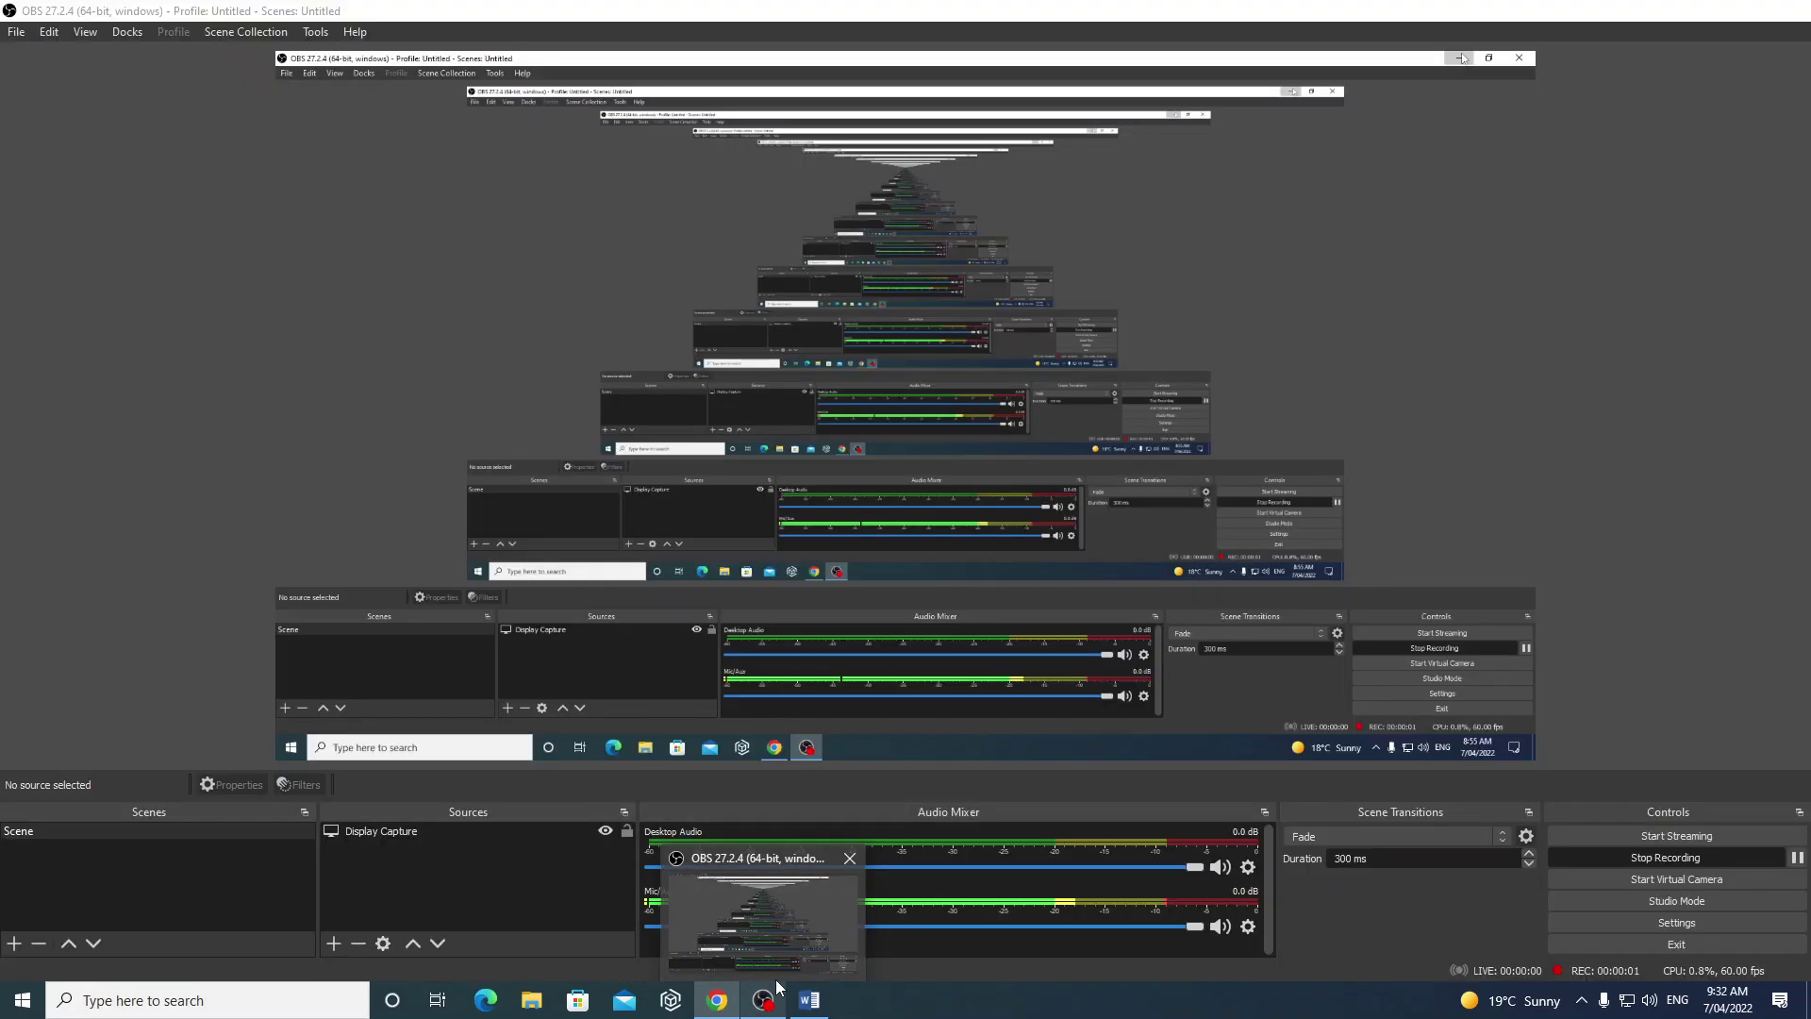
pyautogui.click(777, 986)
pyautogui.click(763, 1000)
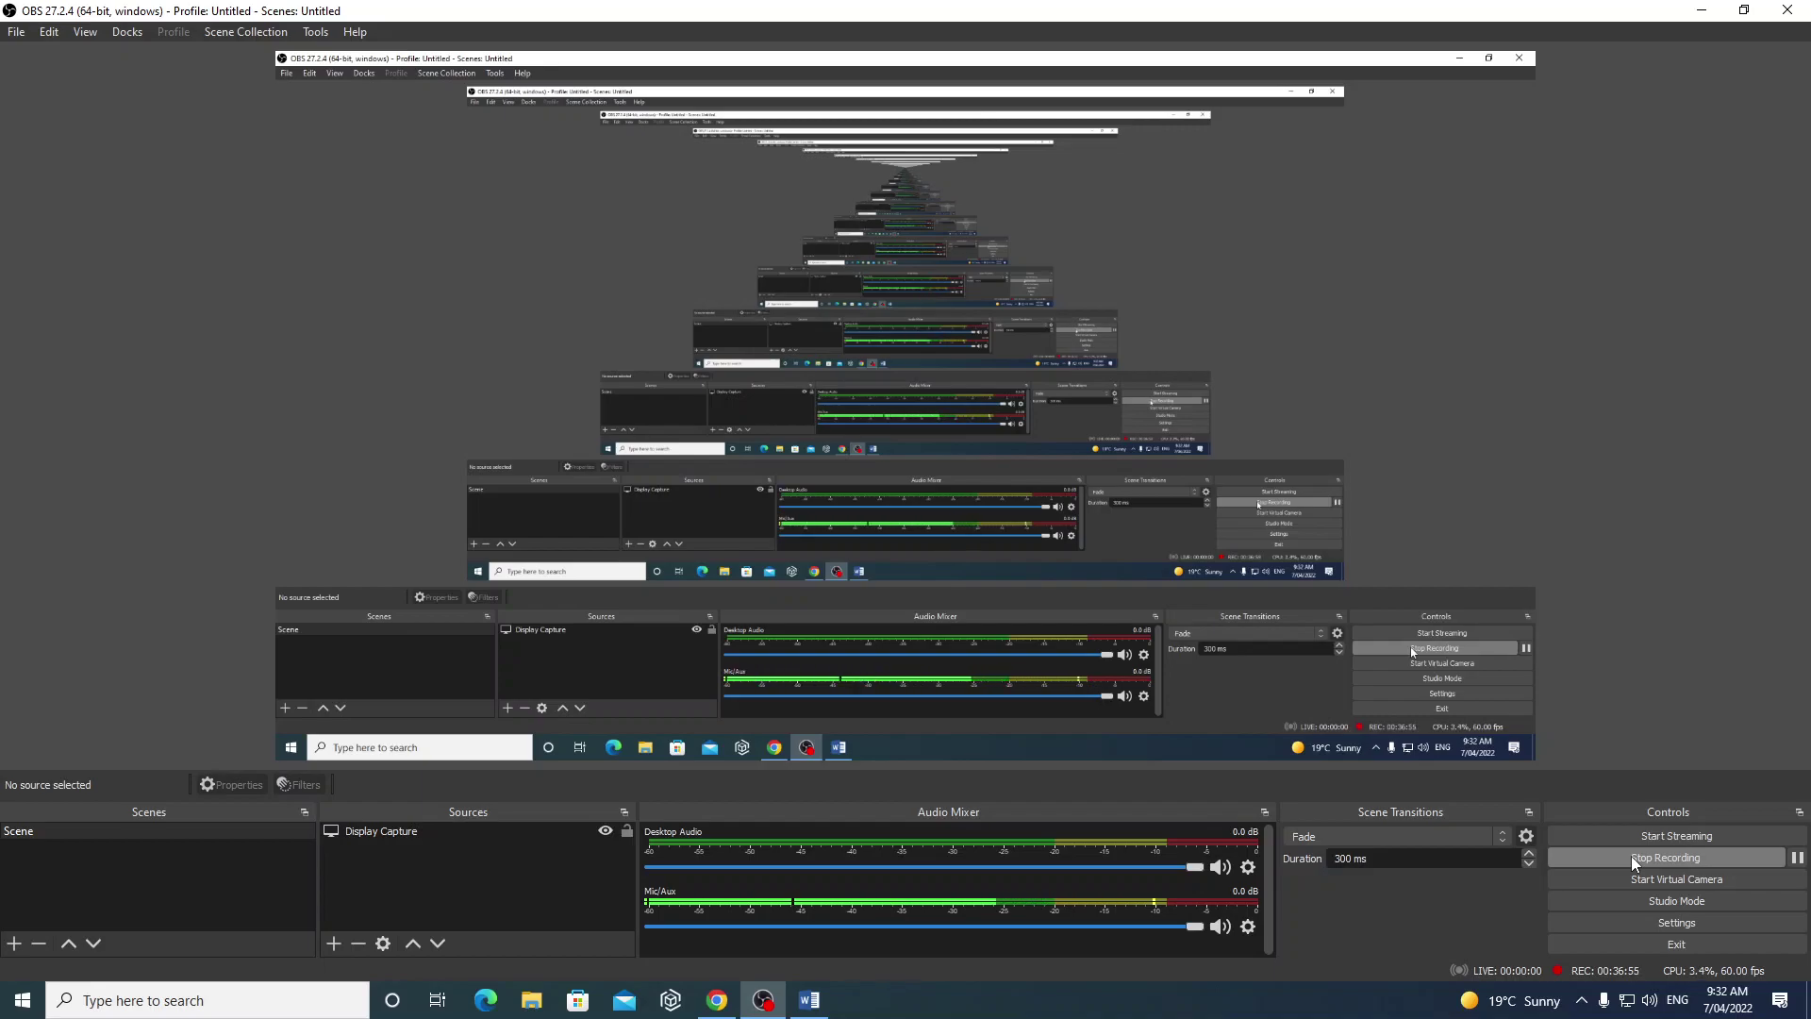
pyautogui.click(1703, 11)
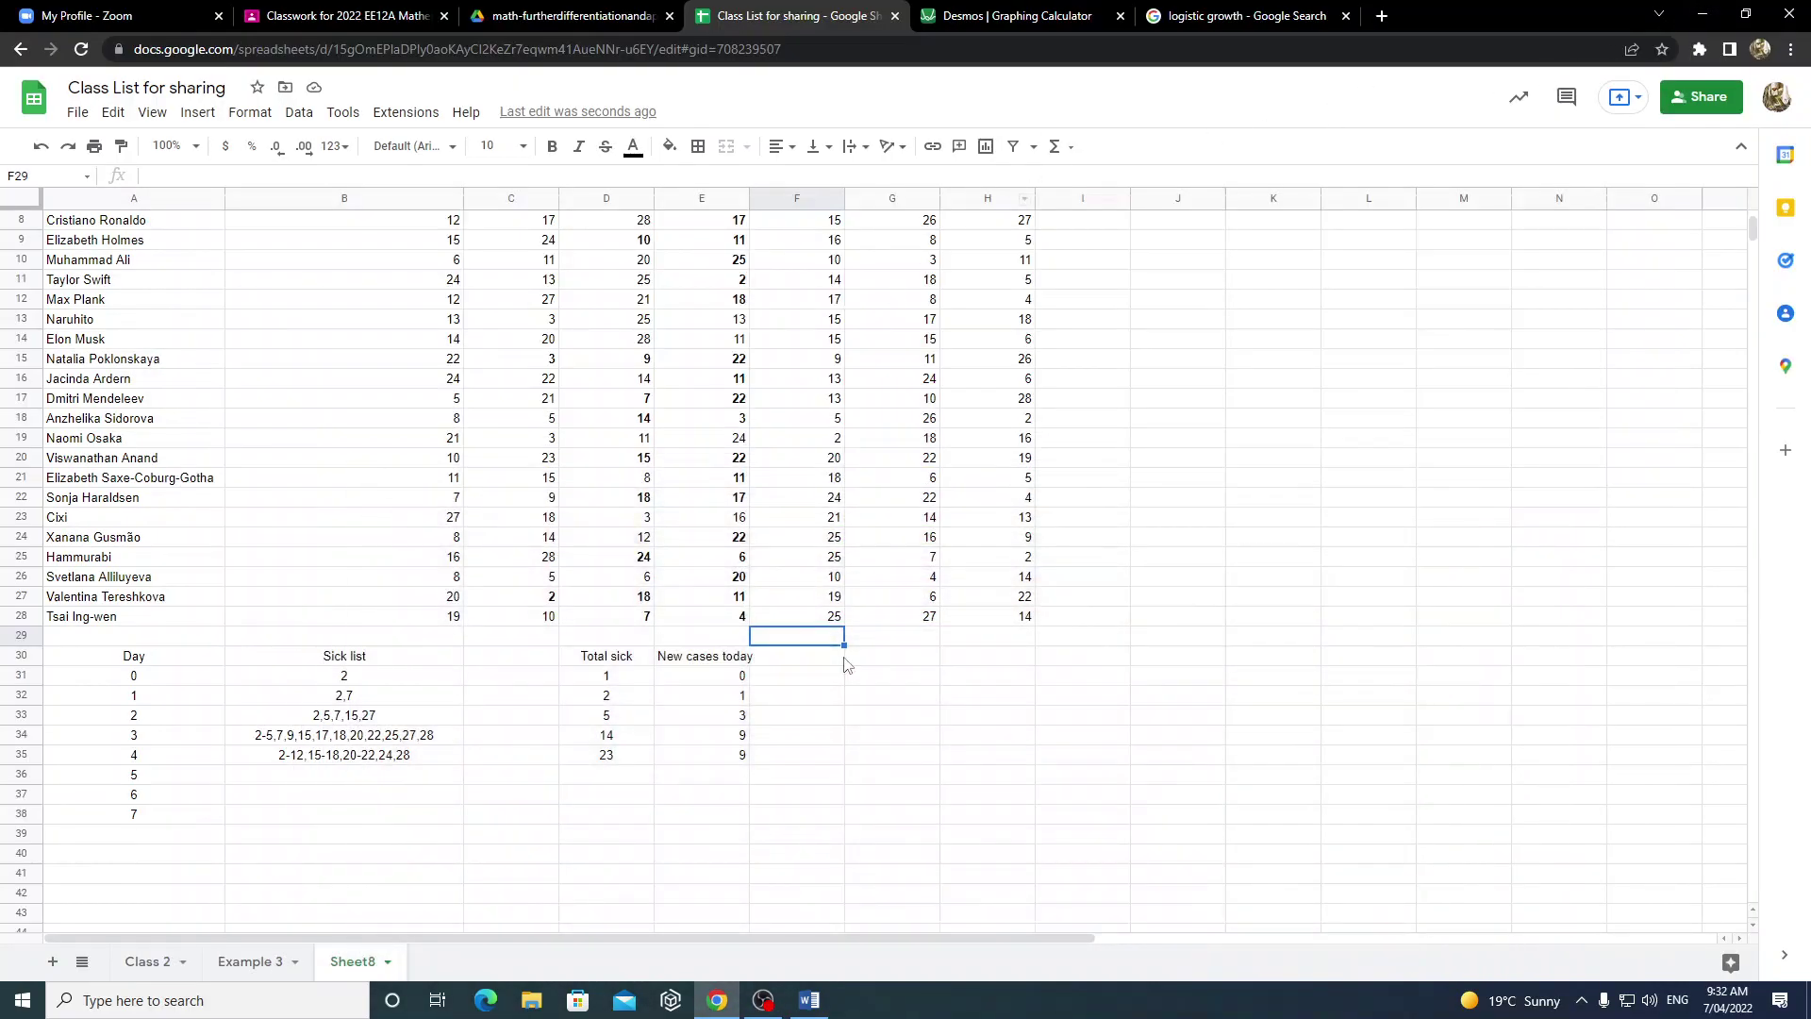
# - Bold the Day 5 contact numbers of the sick class members in rows 2 to 12
pyautogui.scroll(-3, 915, 742)
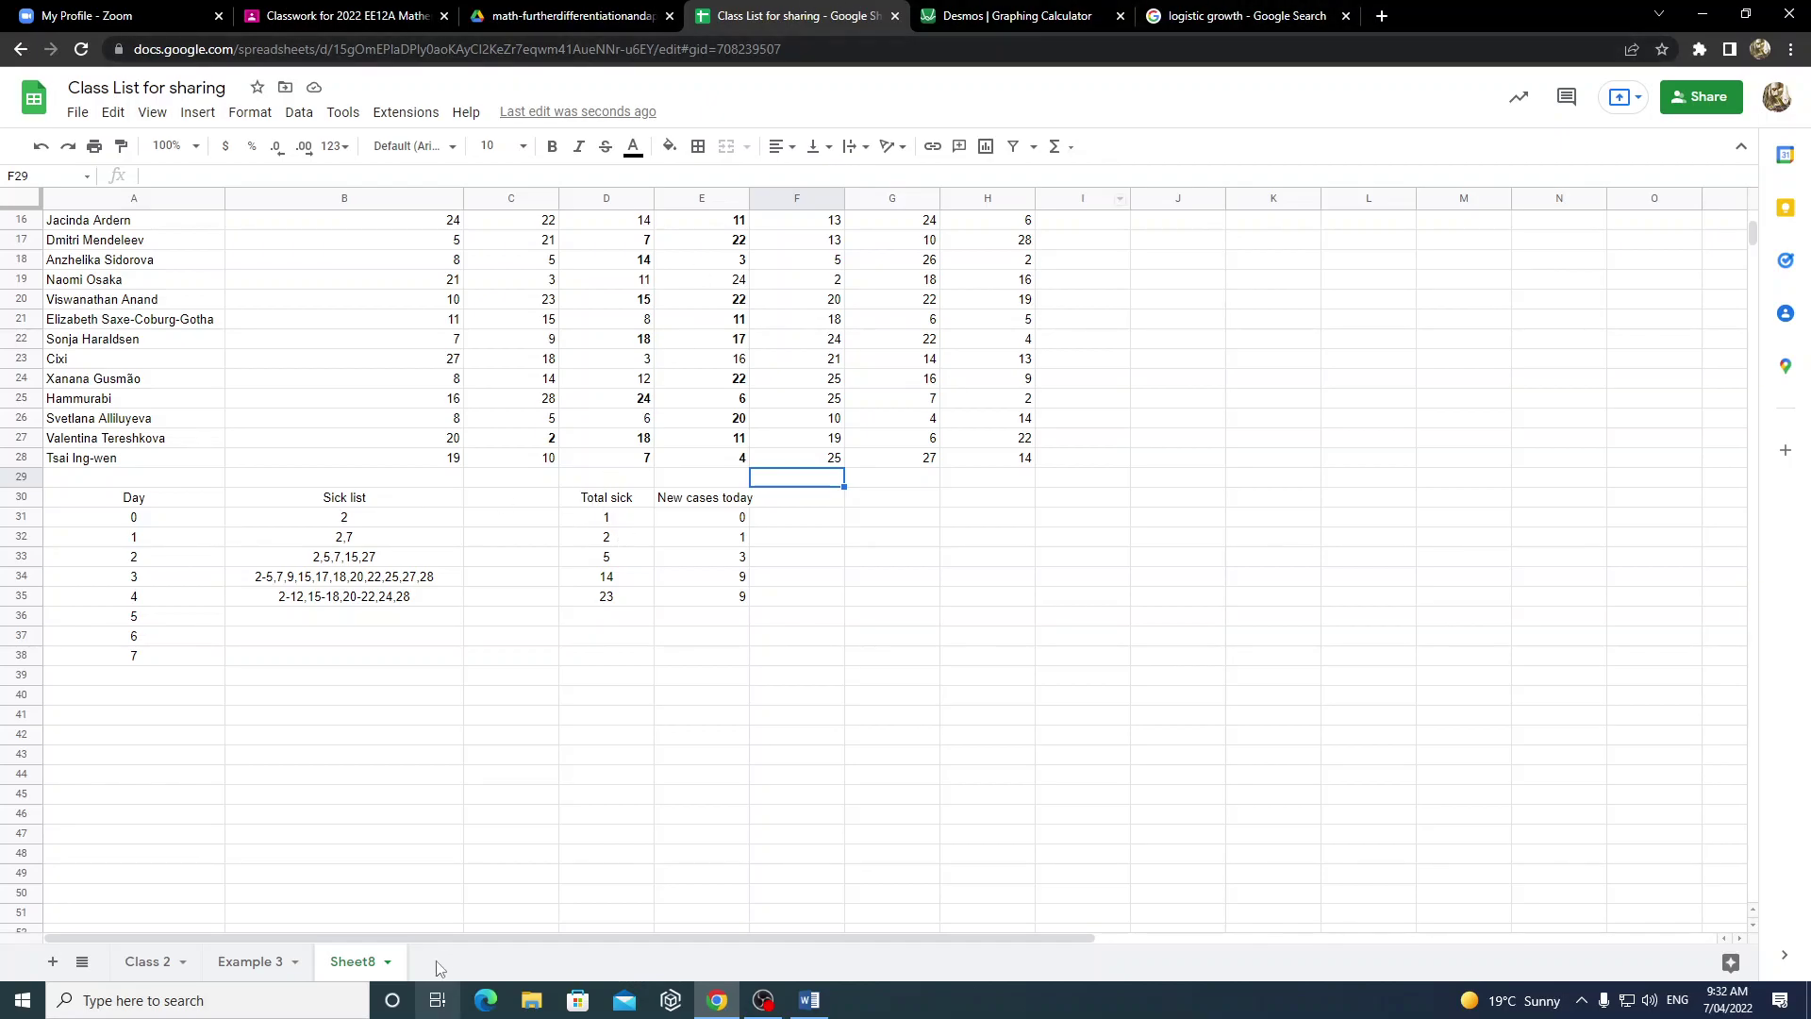
pyautogui.click(340, 617)
pyautogui.scroll(2, 343, 632)
pyautogui.scroll(1, 342, 632)
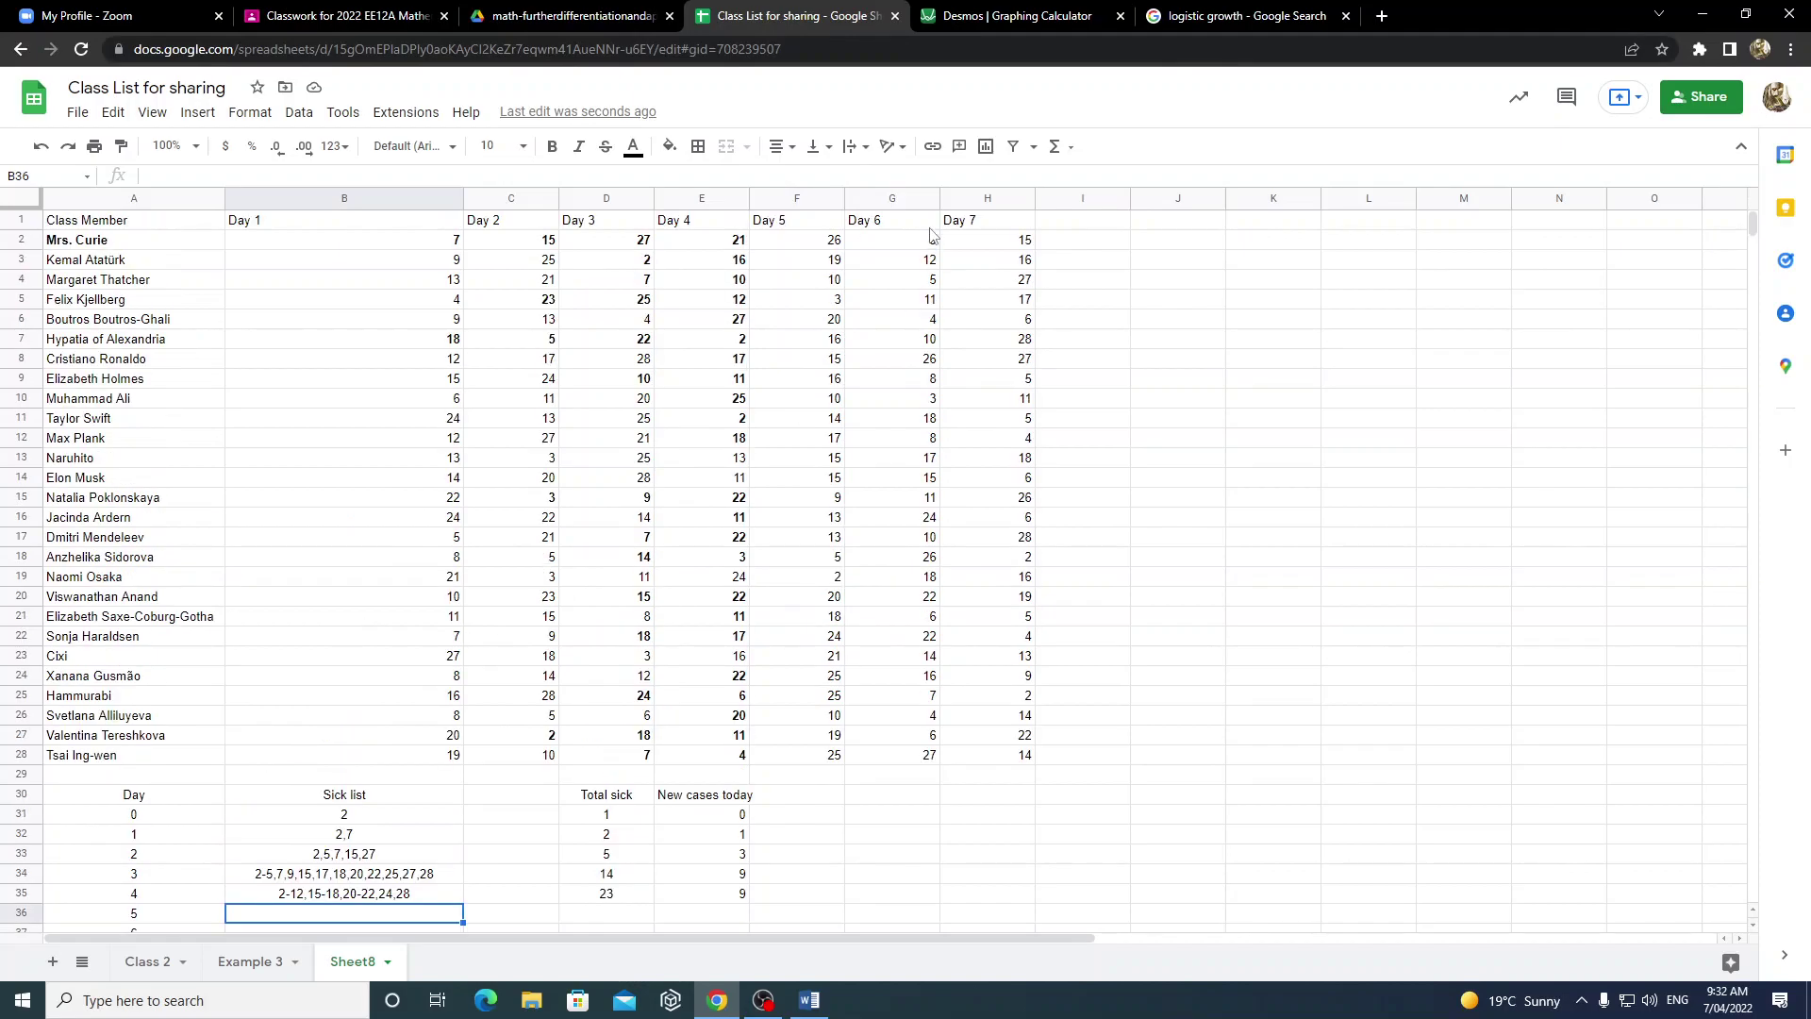
pyautogui.click(803, 244)
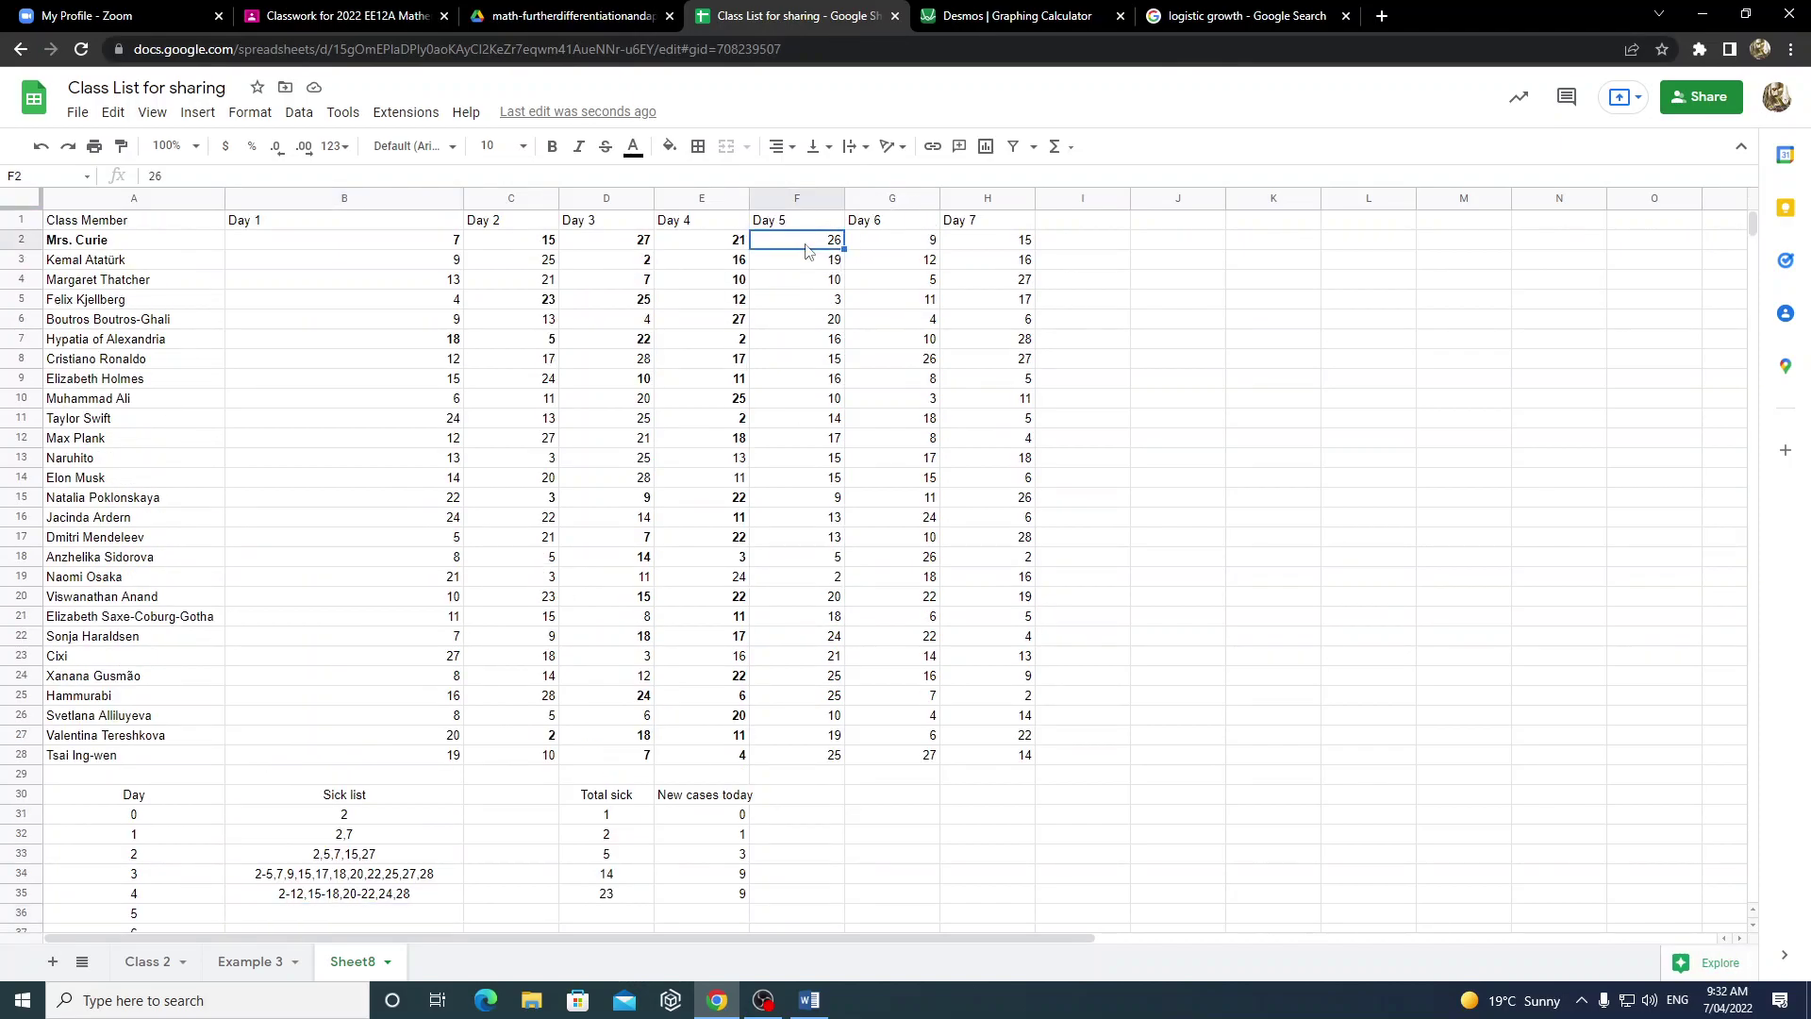
pyautogui.hotkey('ctrl', 'b')
pyautogui.press('Down')
pyautogui.hotkey('ctrl', 'b')
pyautogui.press('Down')
pyautogui.hotkey('ctrl', 'b')
pyautogui.press('Down')
pyautogui.press('Down')
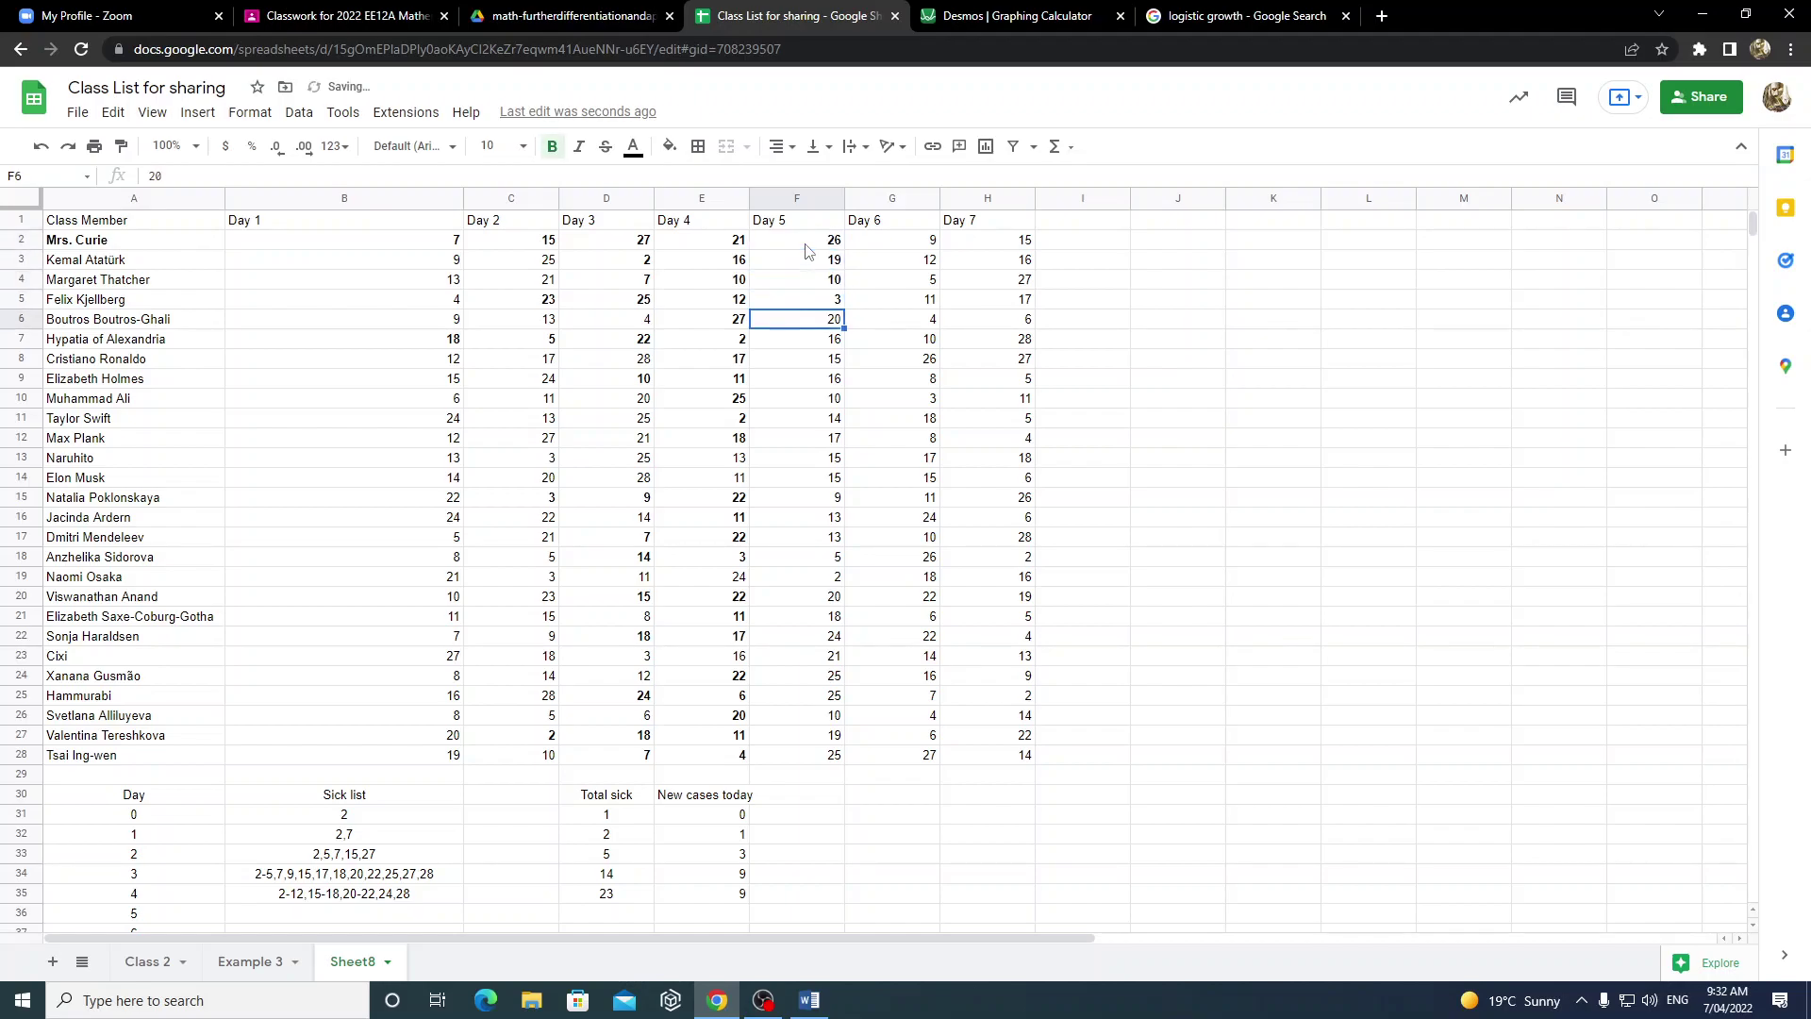
pyautogui.hotkey('ctrl', 'b')
pyautogui.press('Down')
pyautogui.hotkey('ctrl', 'b')
pyautogui.press('Down')
pyautogui.press('Down')
pyautogui.hotkey('ctrl', 'b')
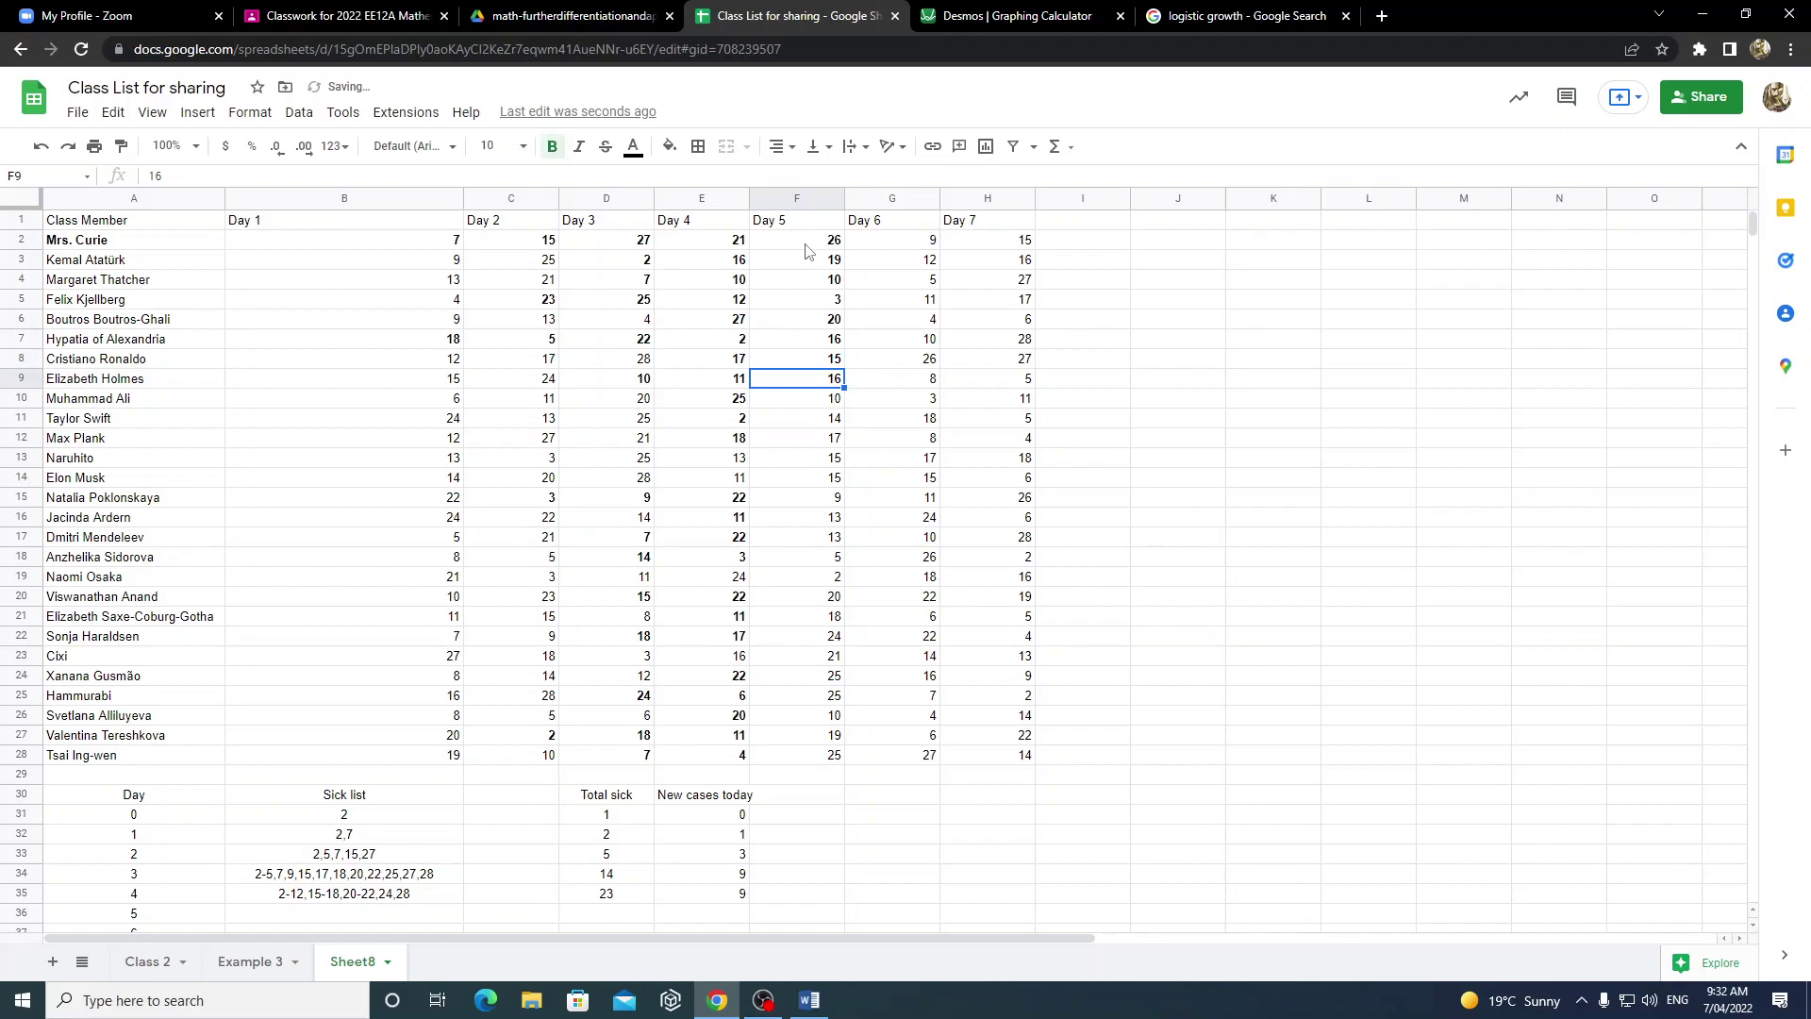
pyautogui.press('Down')
pyautogui.hotkey('ctrl', 'b')
pyautogui.press('Down')
pyautogui.hotkey('ctrl', 'b')
pyautogui.press('Down')
pyautogui.hotkey('ctrl', 'b')
pyautogui.press('Down')
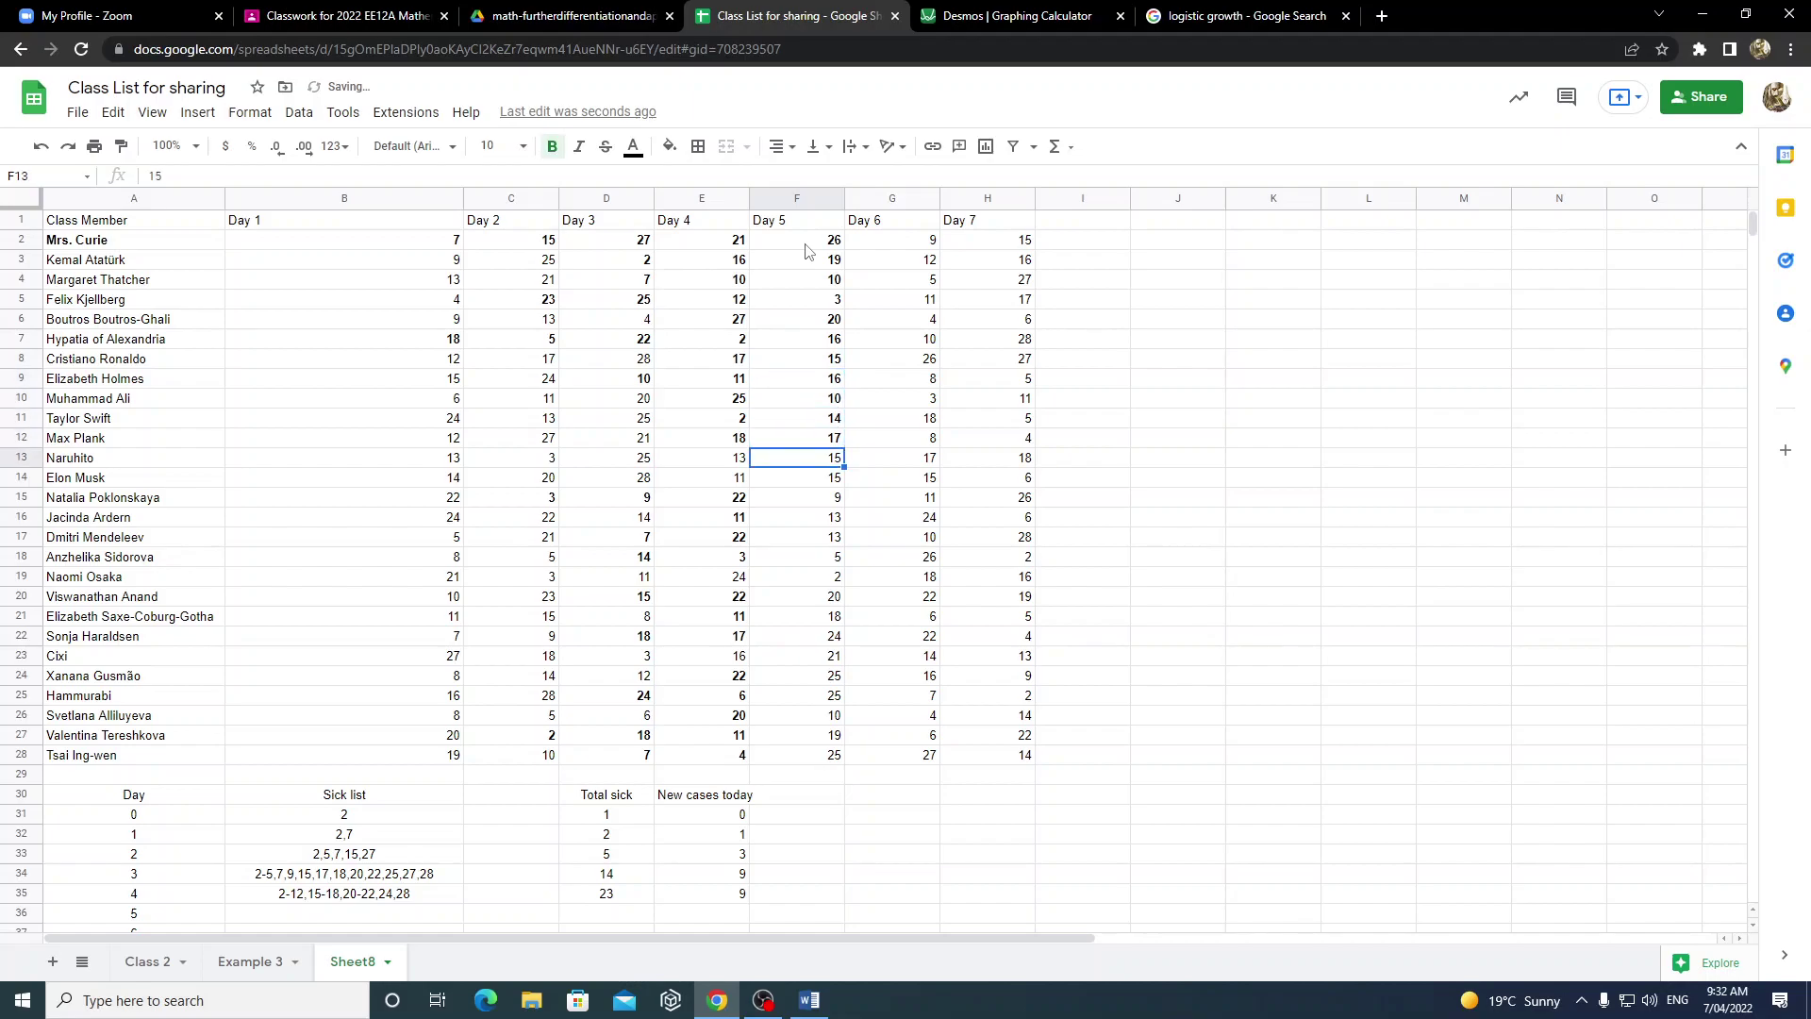
# - Bold the Day 5 contact numbers of the sick class members in rows 15 to 18
pyautogui.press('Down')
pyautogui.press('Down')
pyautogui.hotkey('ctrl', 'b')
pyautogui.press('Down')
pyautogui.hotkey('ctrl', 'b')
pyautogui.press('Down')
pyautogui.press('Down')
pyautogui.press('Down')
pyautogui.press('Down')
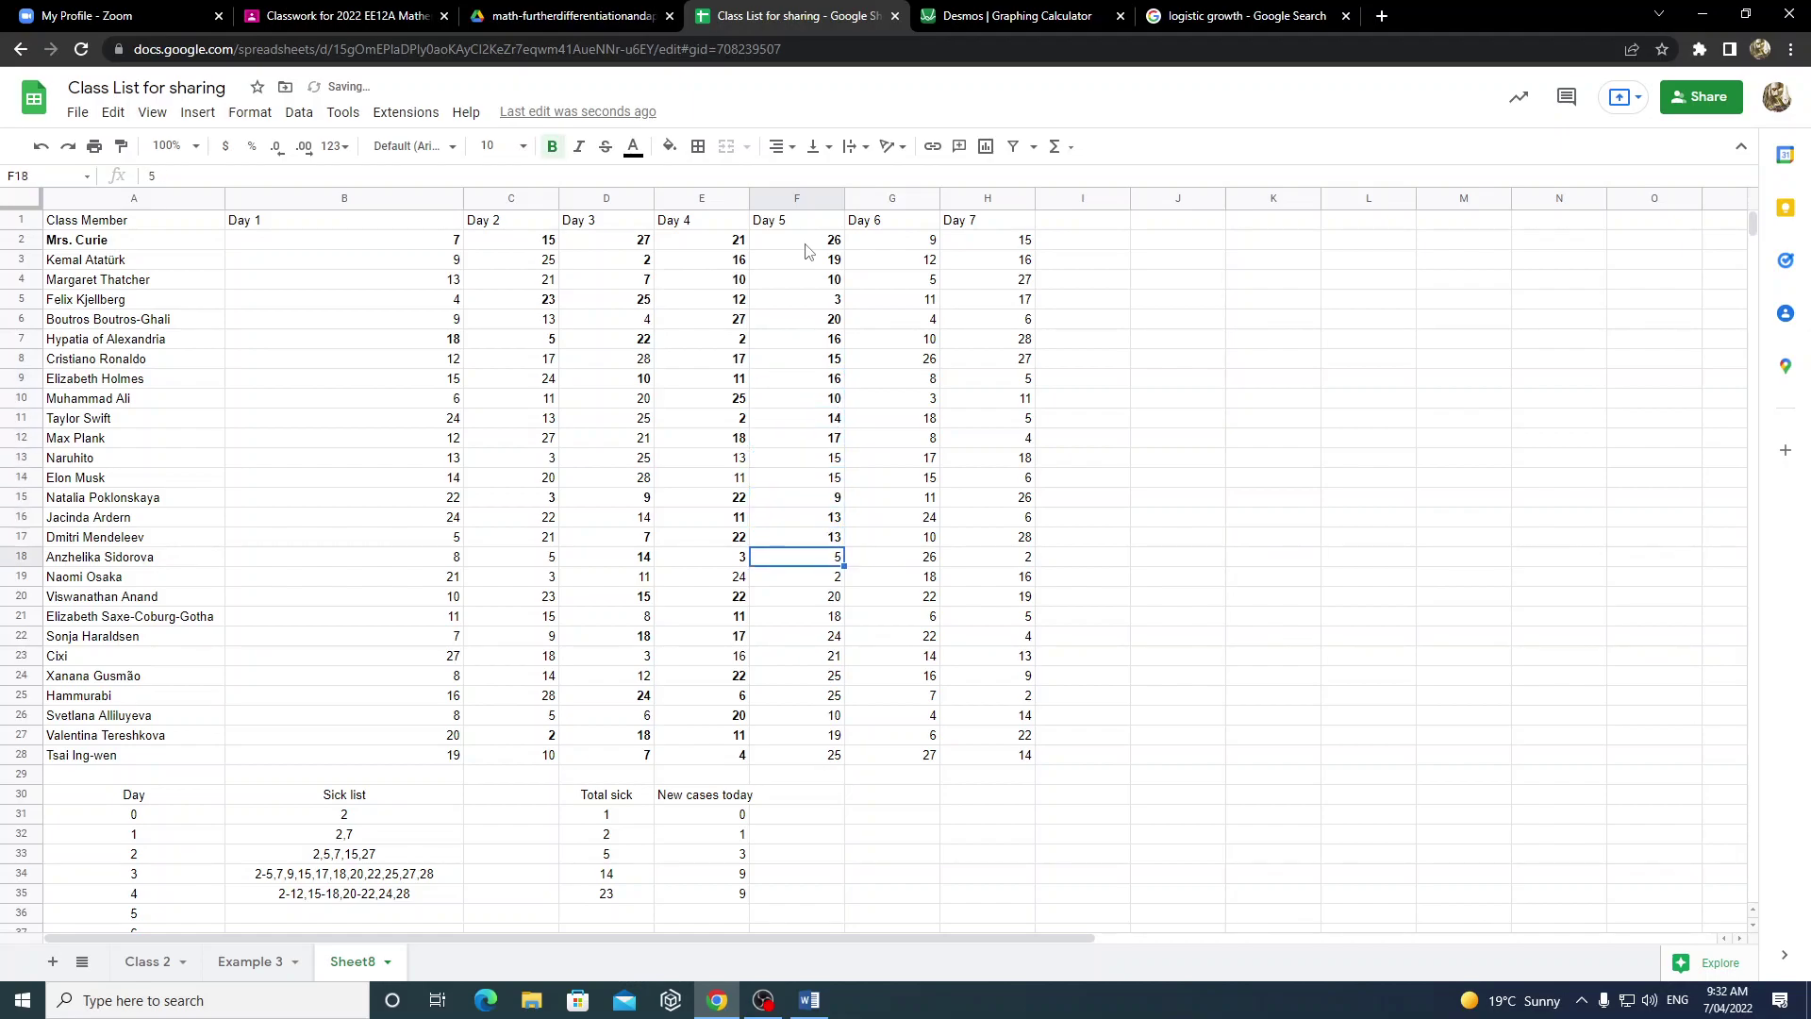
pyautogui.hotkey('ctrl', 'b')
# - Bold the Day 5 contact numbers of the sick class members in rows 20 to 22 and row 24
pyautogui.press('Down')
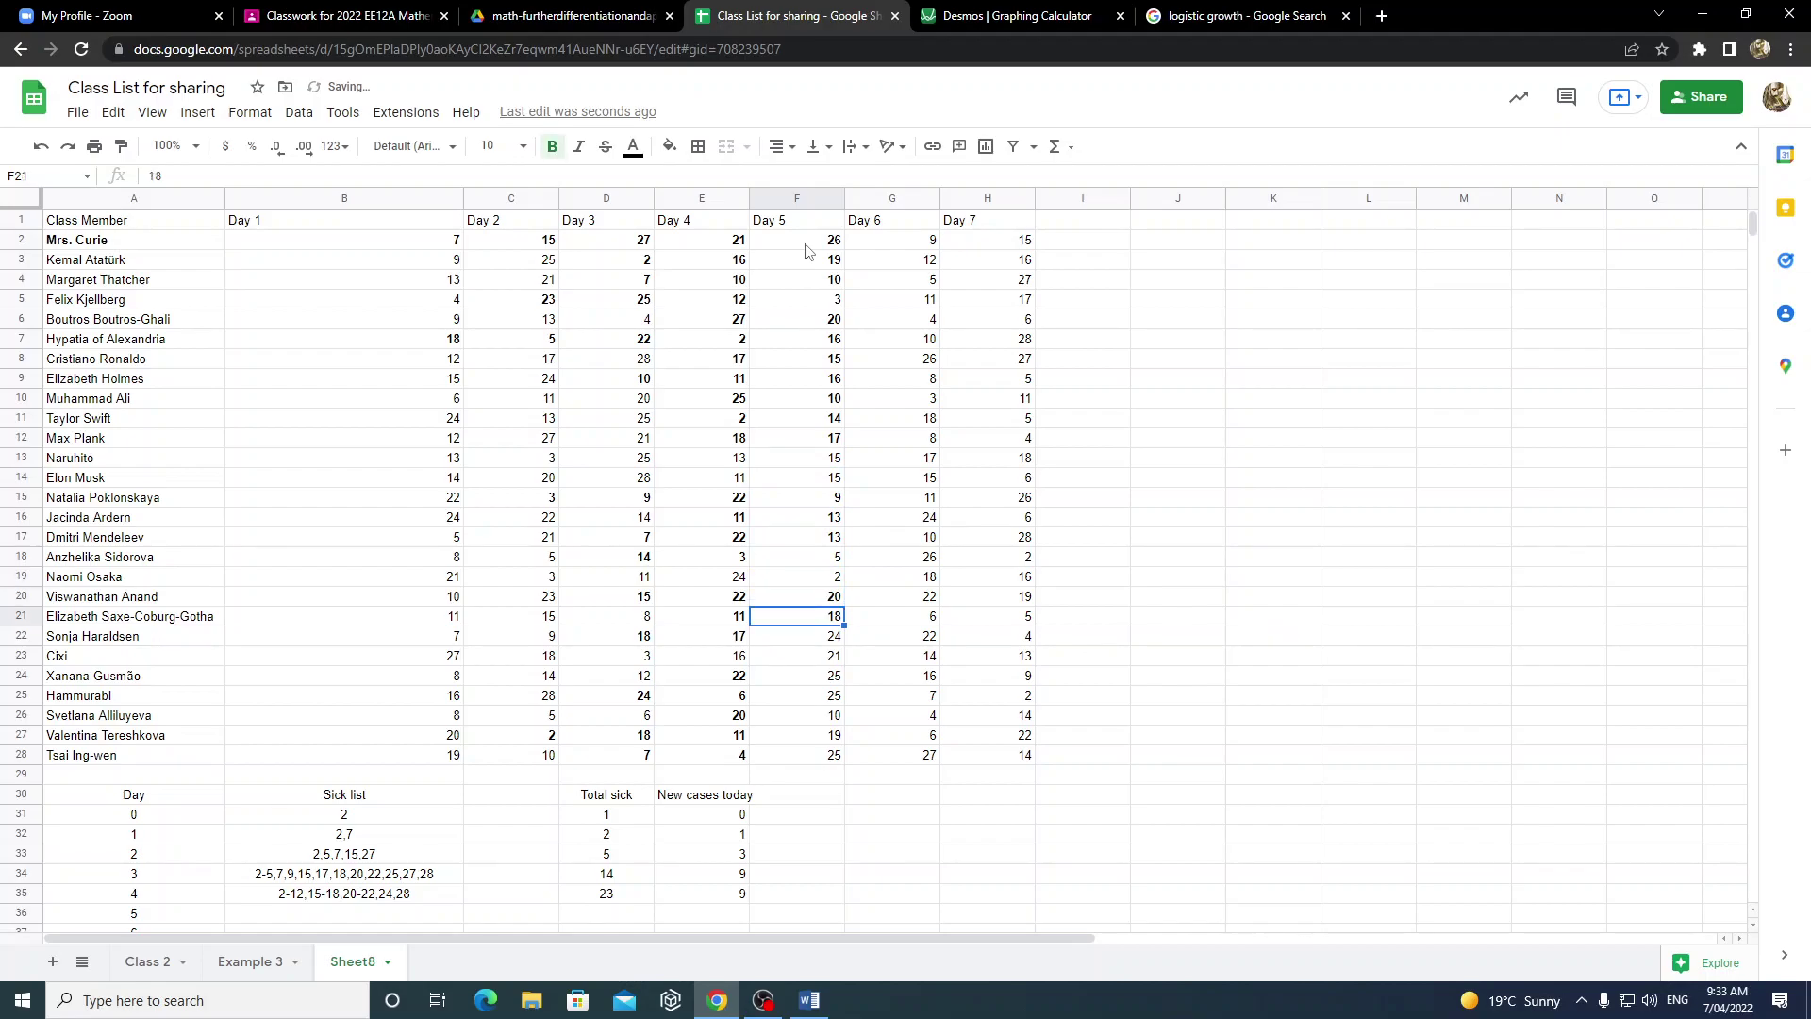
pyautogui.press('Down')
pyautogui.hotkey('ctrl', 'b')
pyautogui.press('Down')
pyautogui.press('Down')
pyautogui.hotkey('ctrl', 'b')
pyautogui.press('Down')
pyautogui.press('Down')
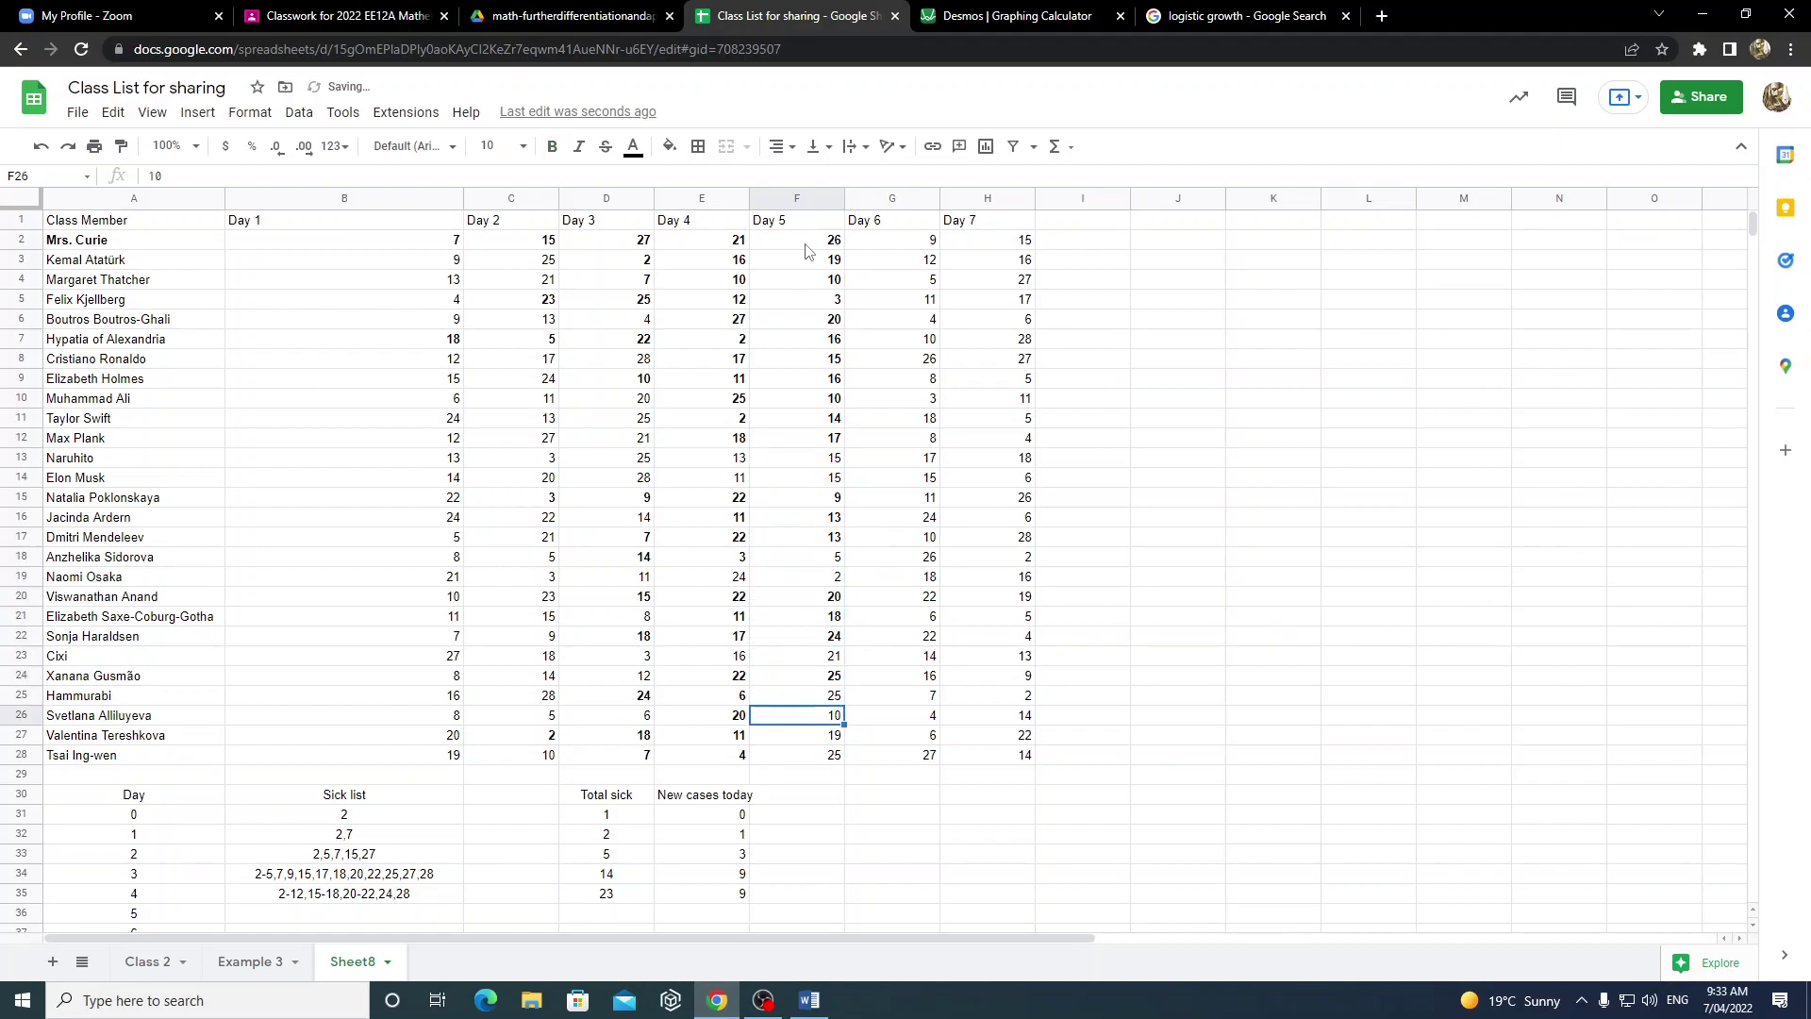
# - Bold the Day 5 contact numbers in rows 25 to 28
pyautogui.hotkey('ctrl', 'b')
pyautogui.press('Up')
pyautogui.hotkey('ctrl', 'b')
pyautogui.press('Down')
pyautogui.press('Down')
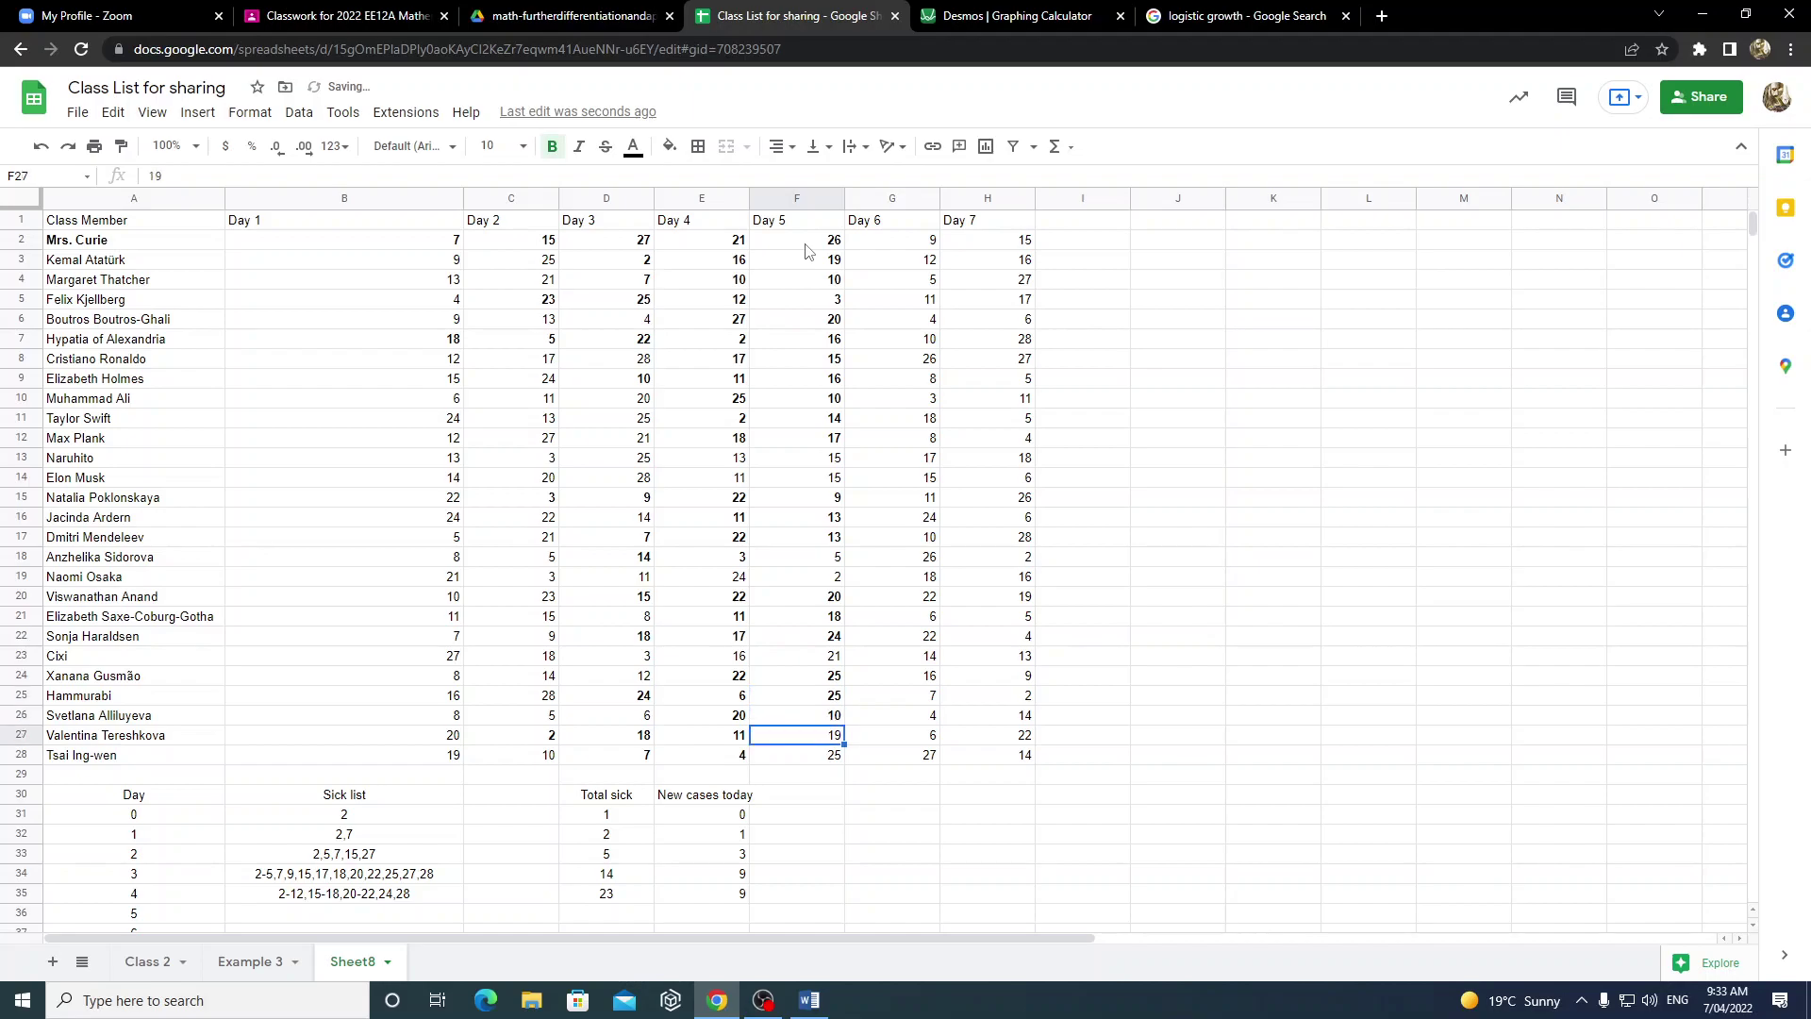
pyautogui.hotkey('ctrl', 'b')
pyautogui.press('Down')
pyautogui.hotkey('ctrl', 'b')
# - Bold the Day 5 contact number in row 19
pyautogui.press('Up')
pyautogui.press('Up')
pyautogui.press('Up')
pyautogui.press('Up')
pyautogui.press('Up')
pyautogui.press('Up')
pyautogui.press('Up')
pyautogui.press('Up')
pyautogui.press('Up')
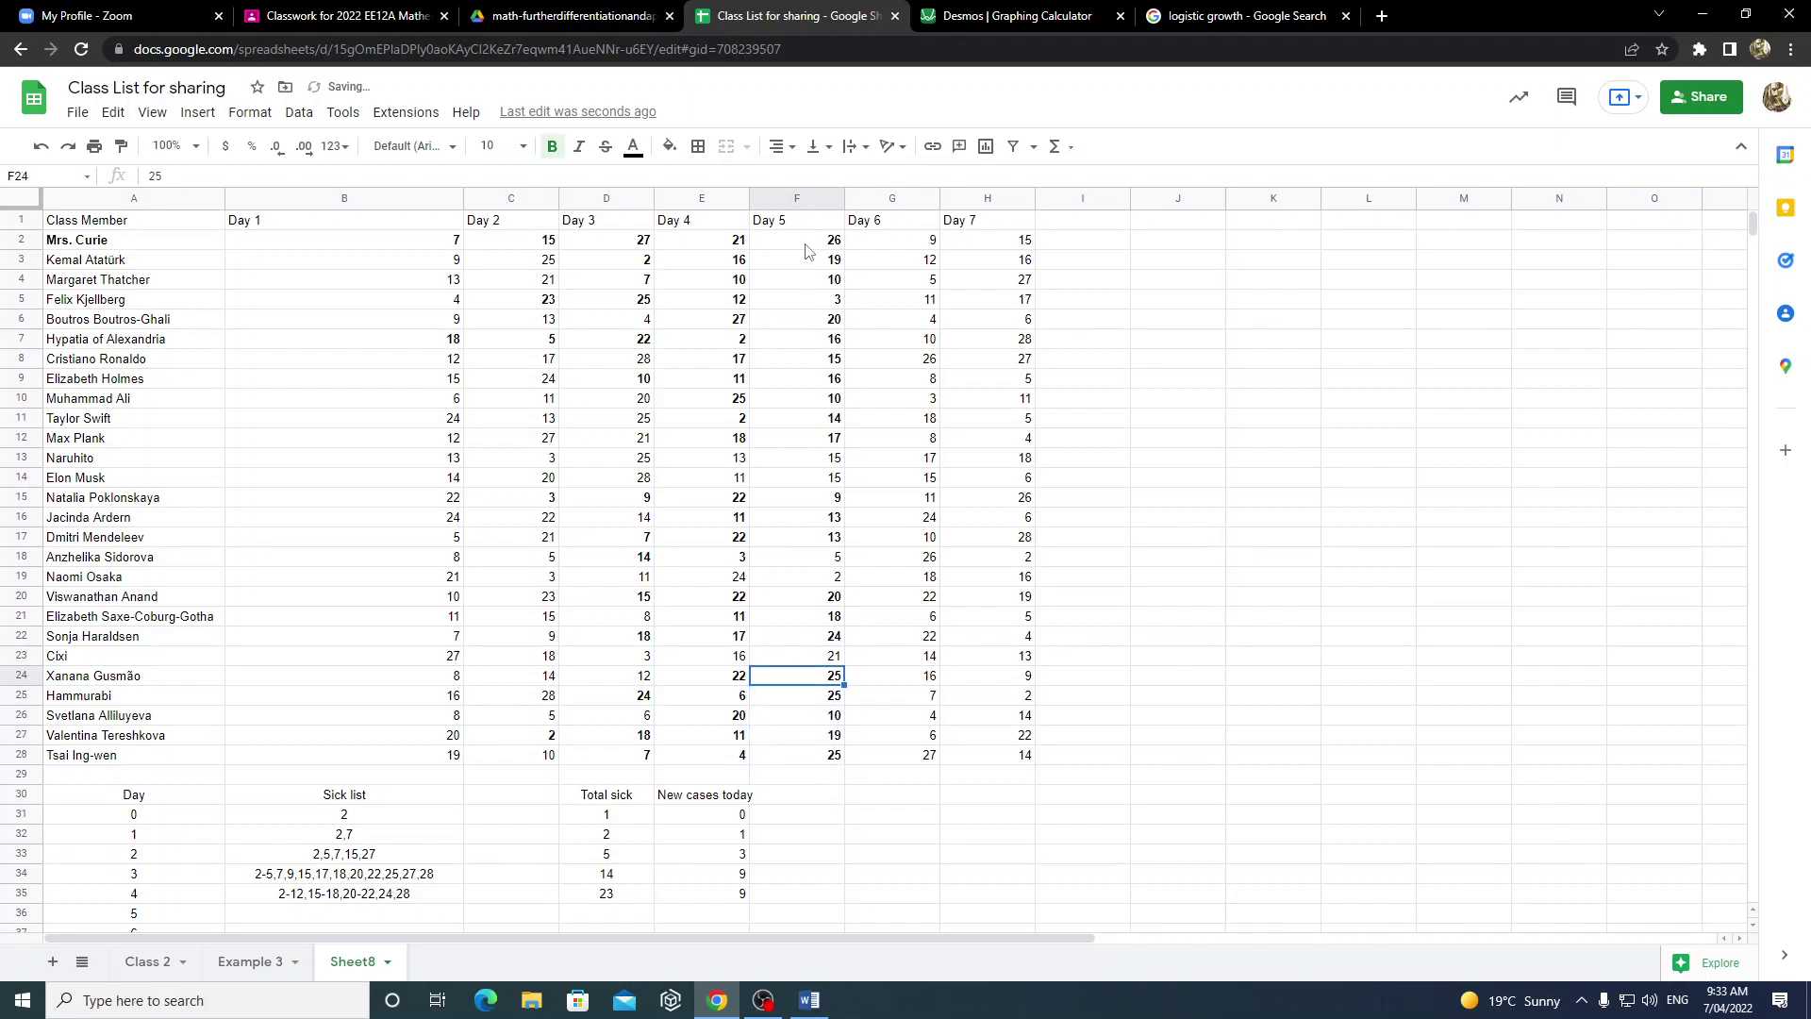
pyautogui.hotkey('ctrl', 'b')
pyautogui.hotkey('ctrl', 'b')
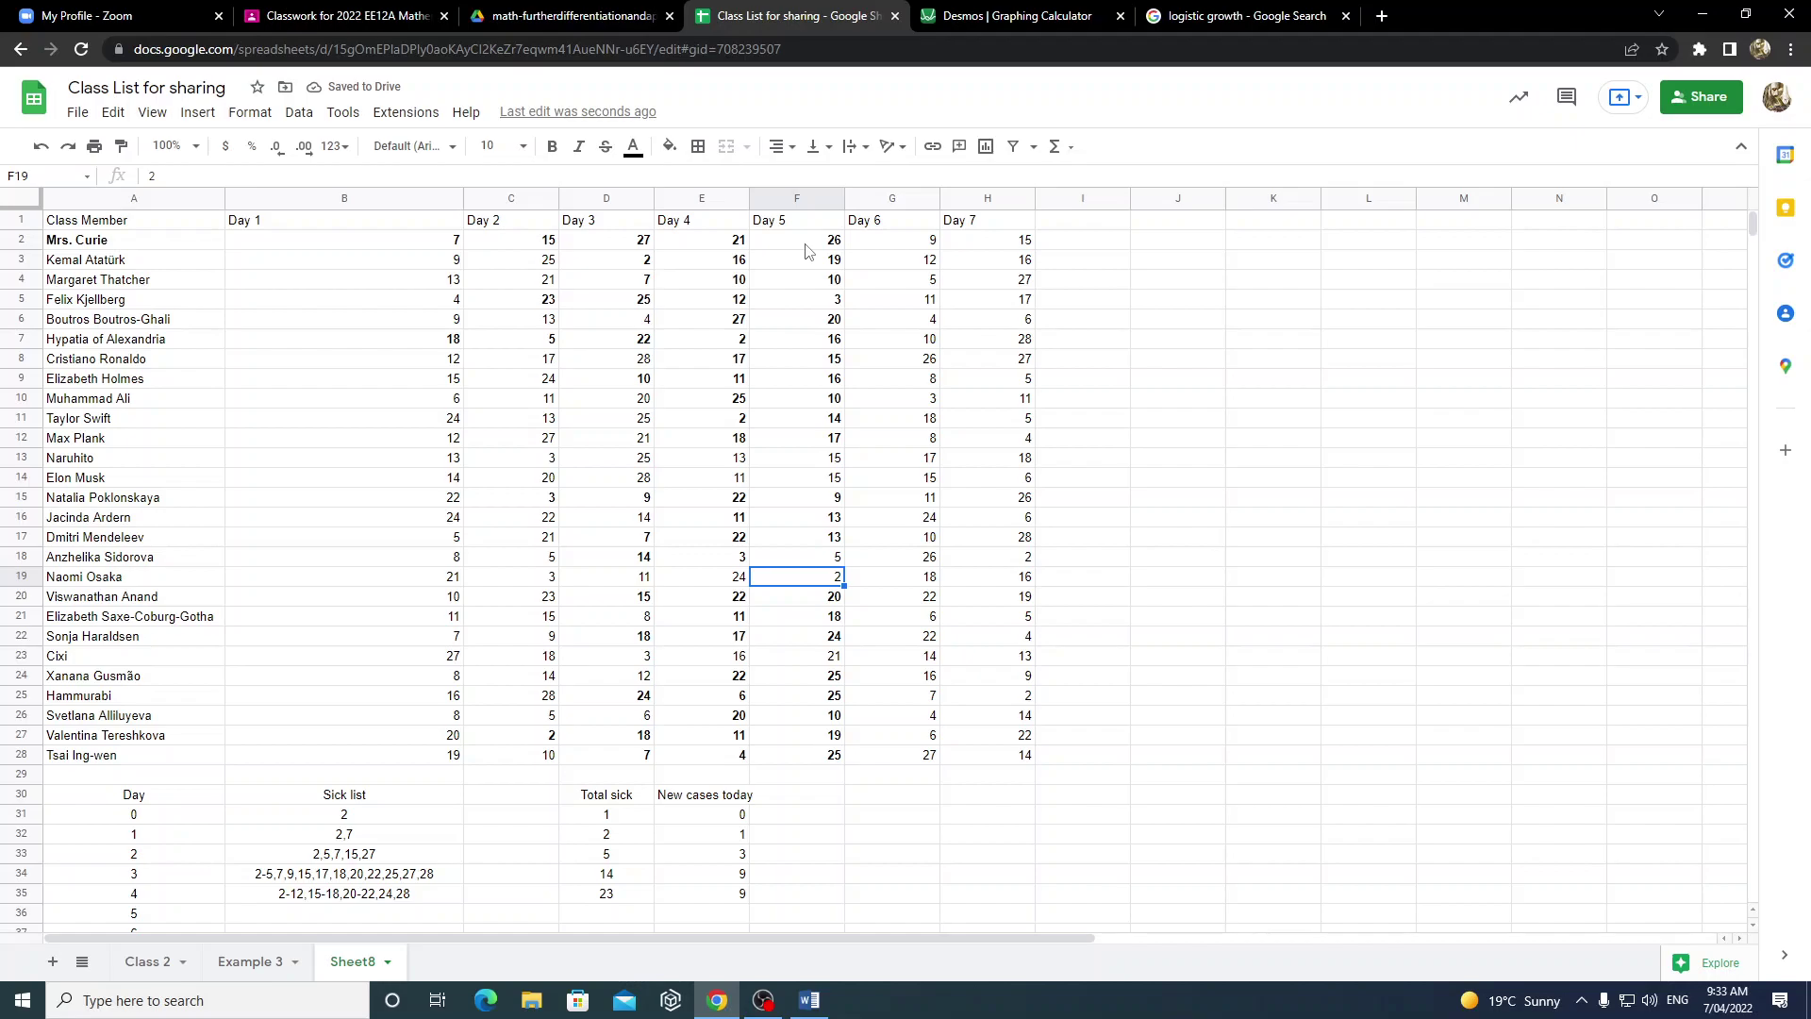
pyautogui.hotkey('ctrl', 'b')
pyautogui.press('Up')
pyautogui.hotkey('ctrl', 'b')
# - Bold the Day 5 contact numbers in rows 13 and 14
pyautogui.press('Up')
pyautogui.press('Up')
pyautogui.press('Up')
pyautogui.press('Up')
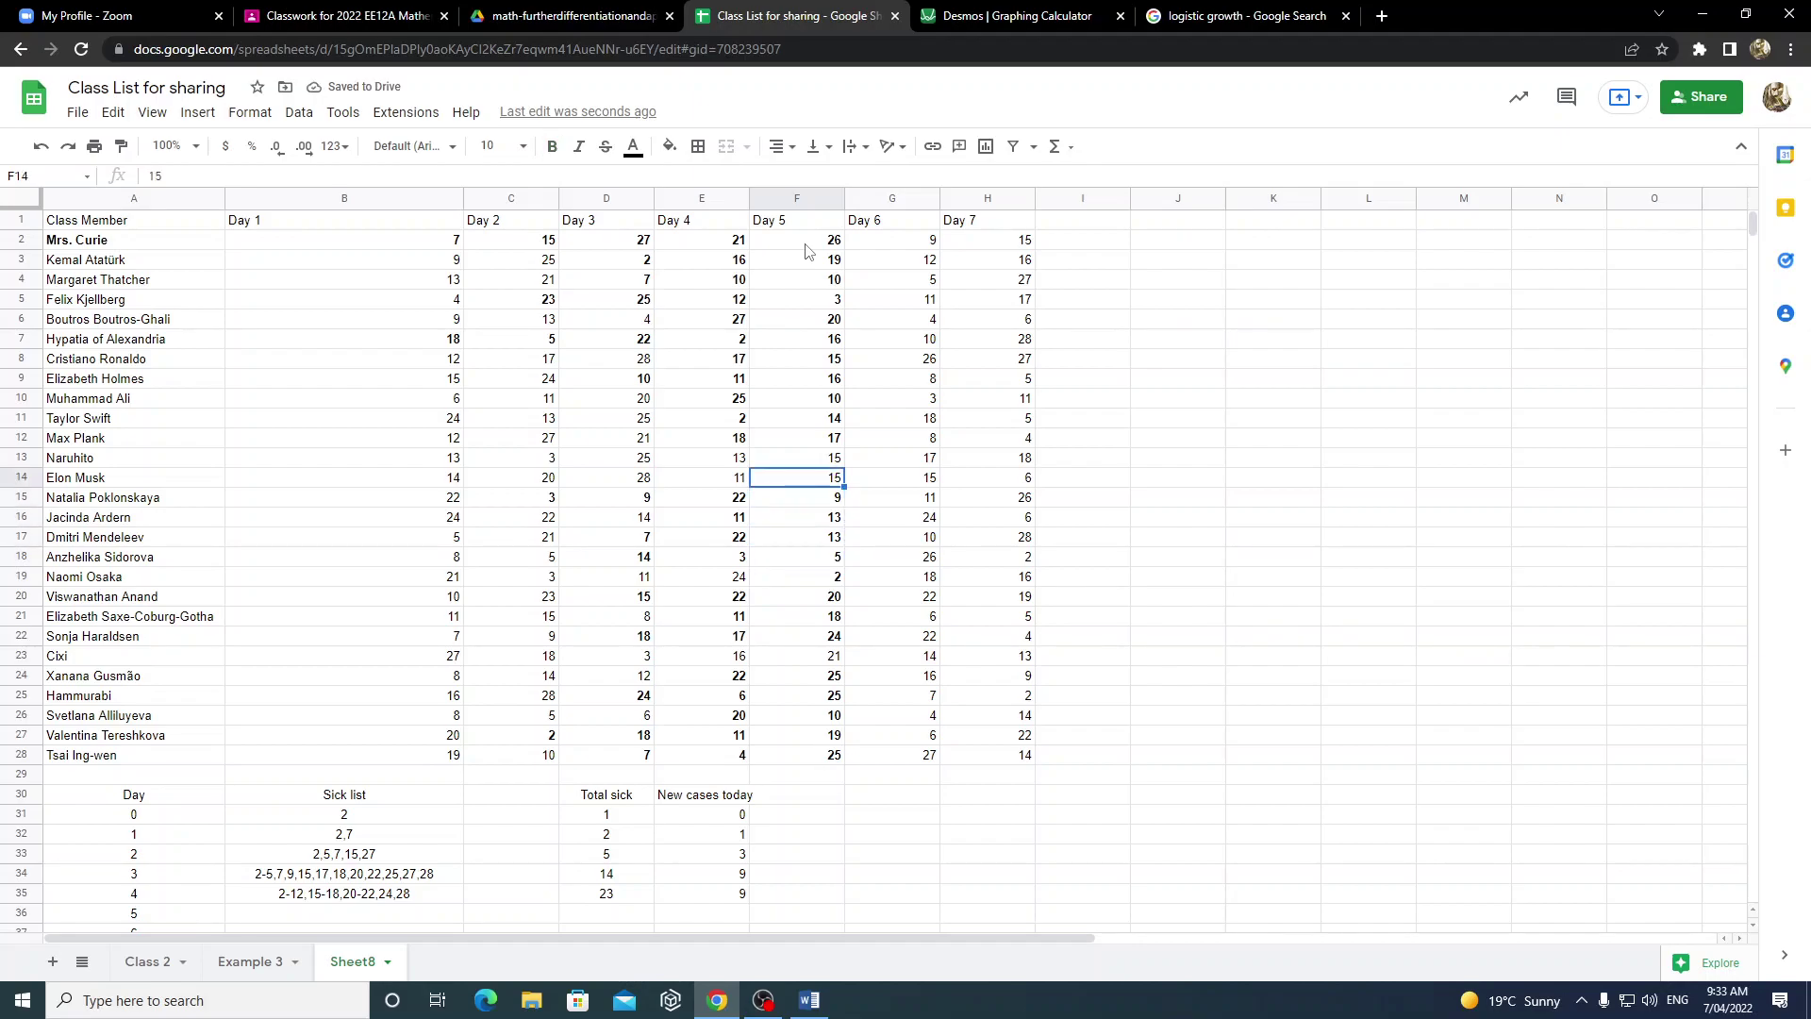
pyautogui.hotkey('ctrl', 'b')
pyautogui.press('Up')
pyautogui.hotkey('ctrl', 'b')
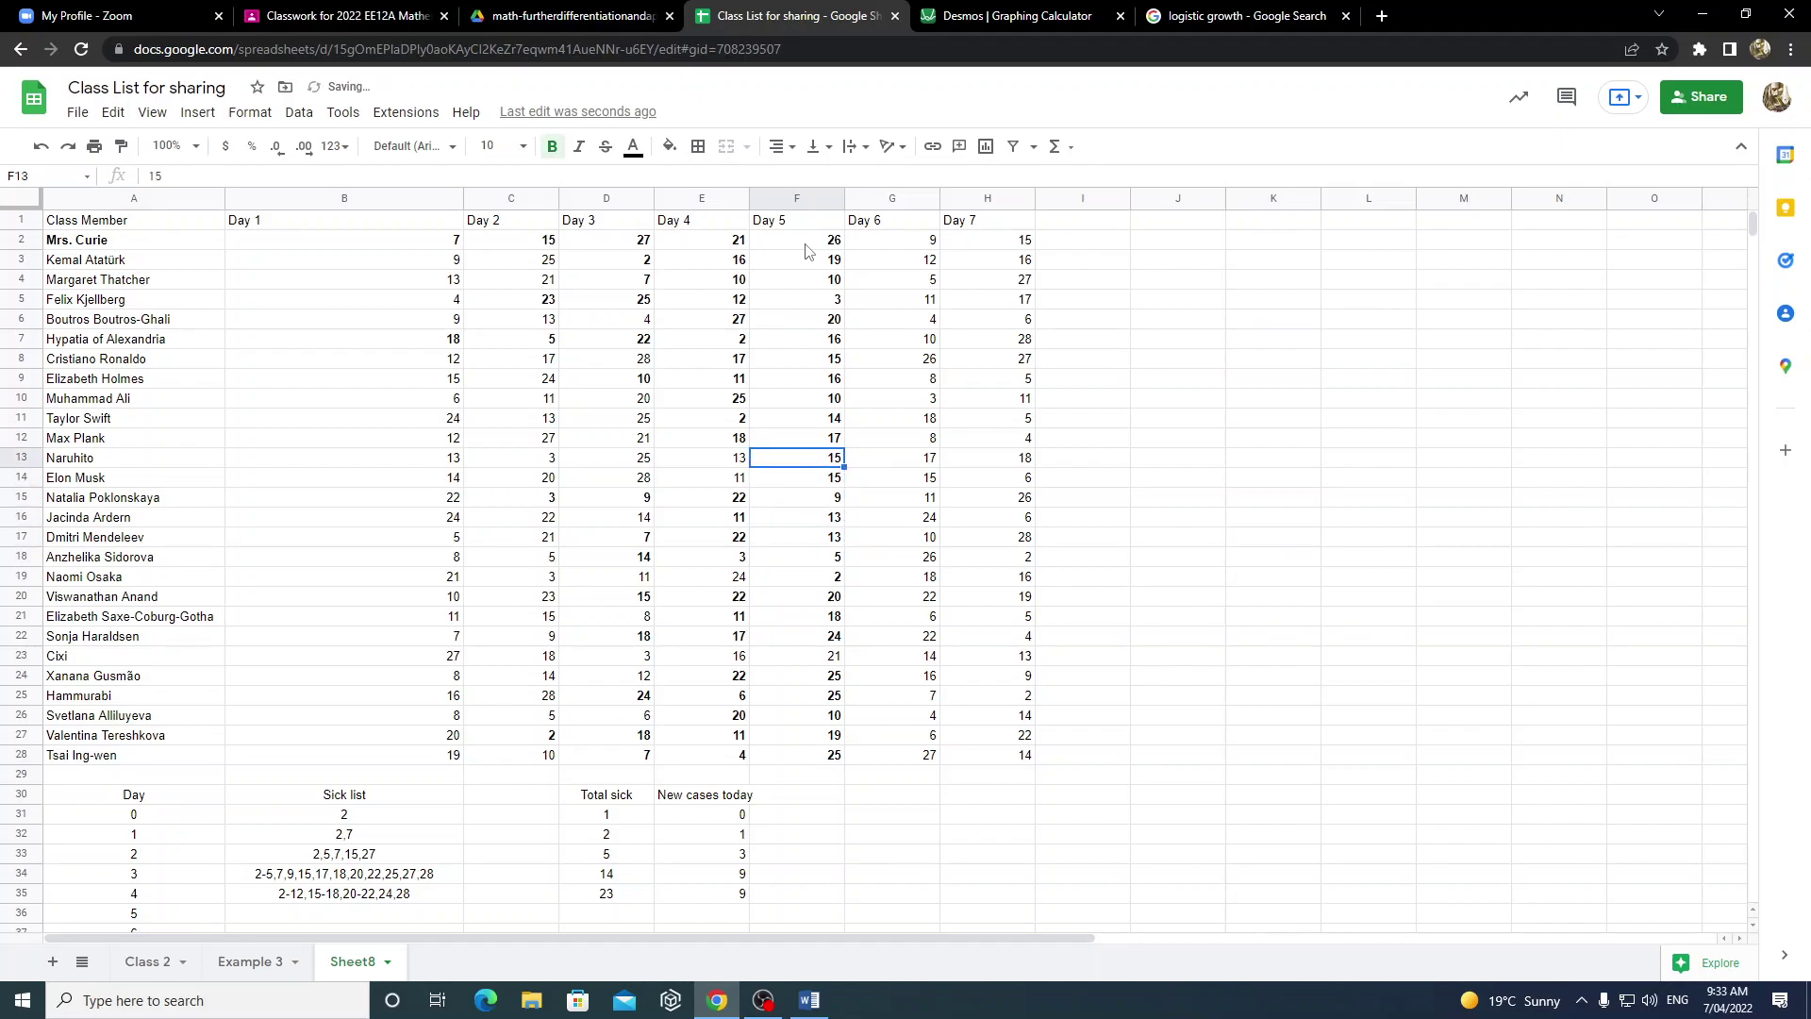
# - Bold the remaining unbolded Day 5 contact number in row 23
pyautogui.press('Up')
pyautogui.press('Up')
pyautogui.press('Down')
pyautogui.press('Down')
pyautogui.press('Down')
pyautogui.press('Down')
pyautogui.press('Down')
pyautogui.press('Down')
pyautogui.press('Down')
pyautogui.press('Down')
pyautogui.press('Down')
pyautogui.press('Down')
pyautogui.press('Down')
pyautogui.press('Down')
pyautogui.press('Down')
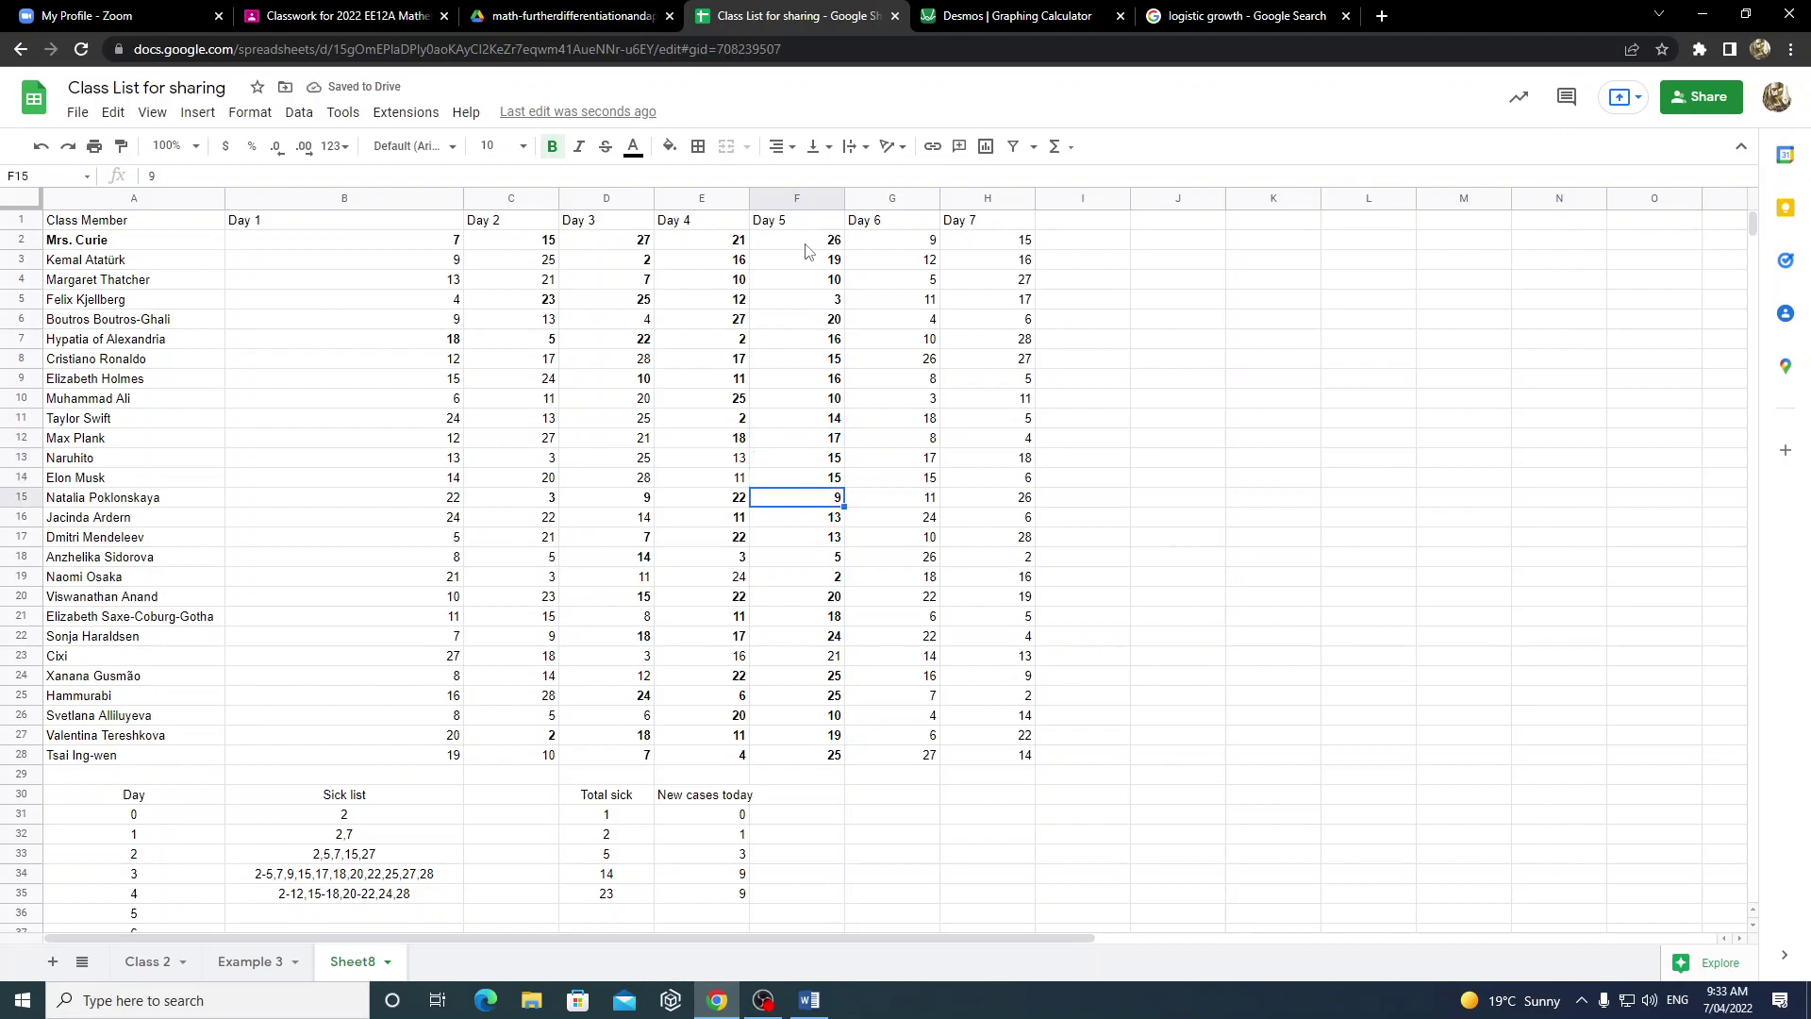
pyautogui.press('Up')
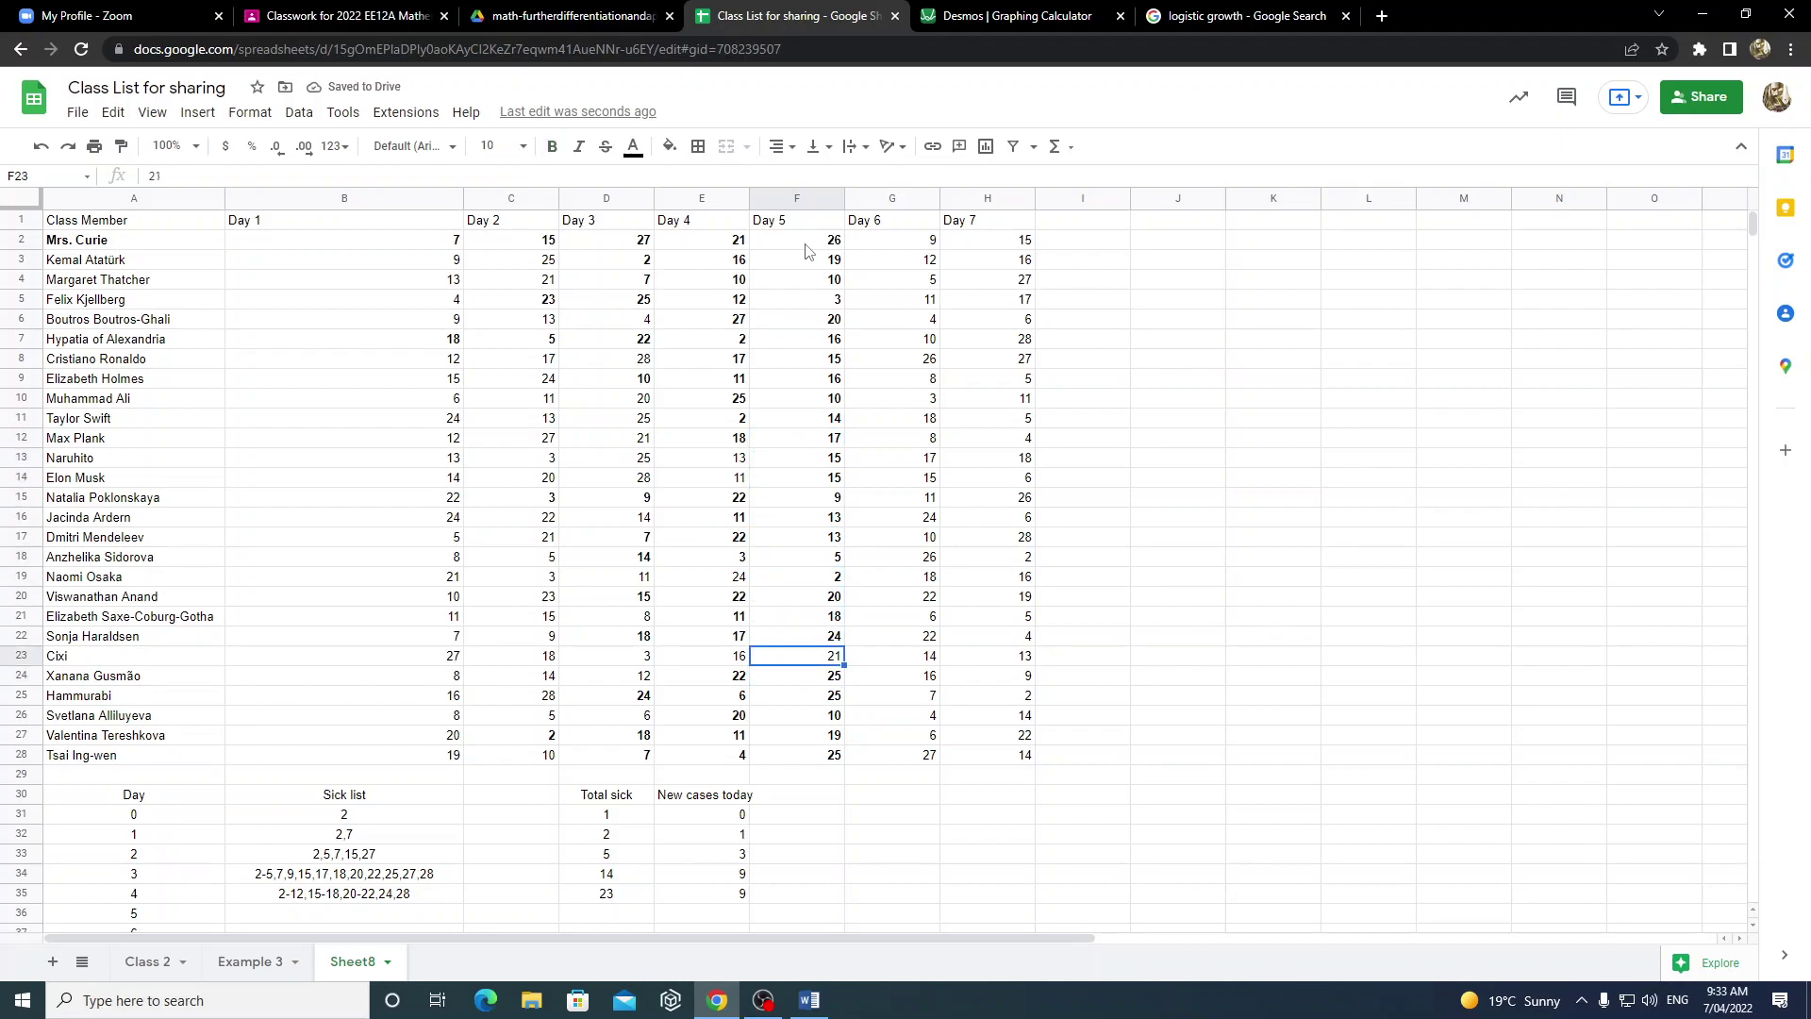
pyautogui.hotkey('ctrl', 'b')
# - Enter "all" as the Day 5 sick list in B36
pyautogui.press('Down')
pyautogui.press('Down')
pyautogui.press('Down')
pyautogui.press('Down')
pyautogui.press('Down')
pyautogui.press('Down')
pyautogui.press('Down')
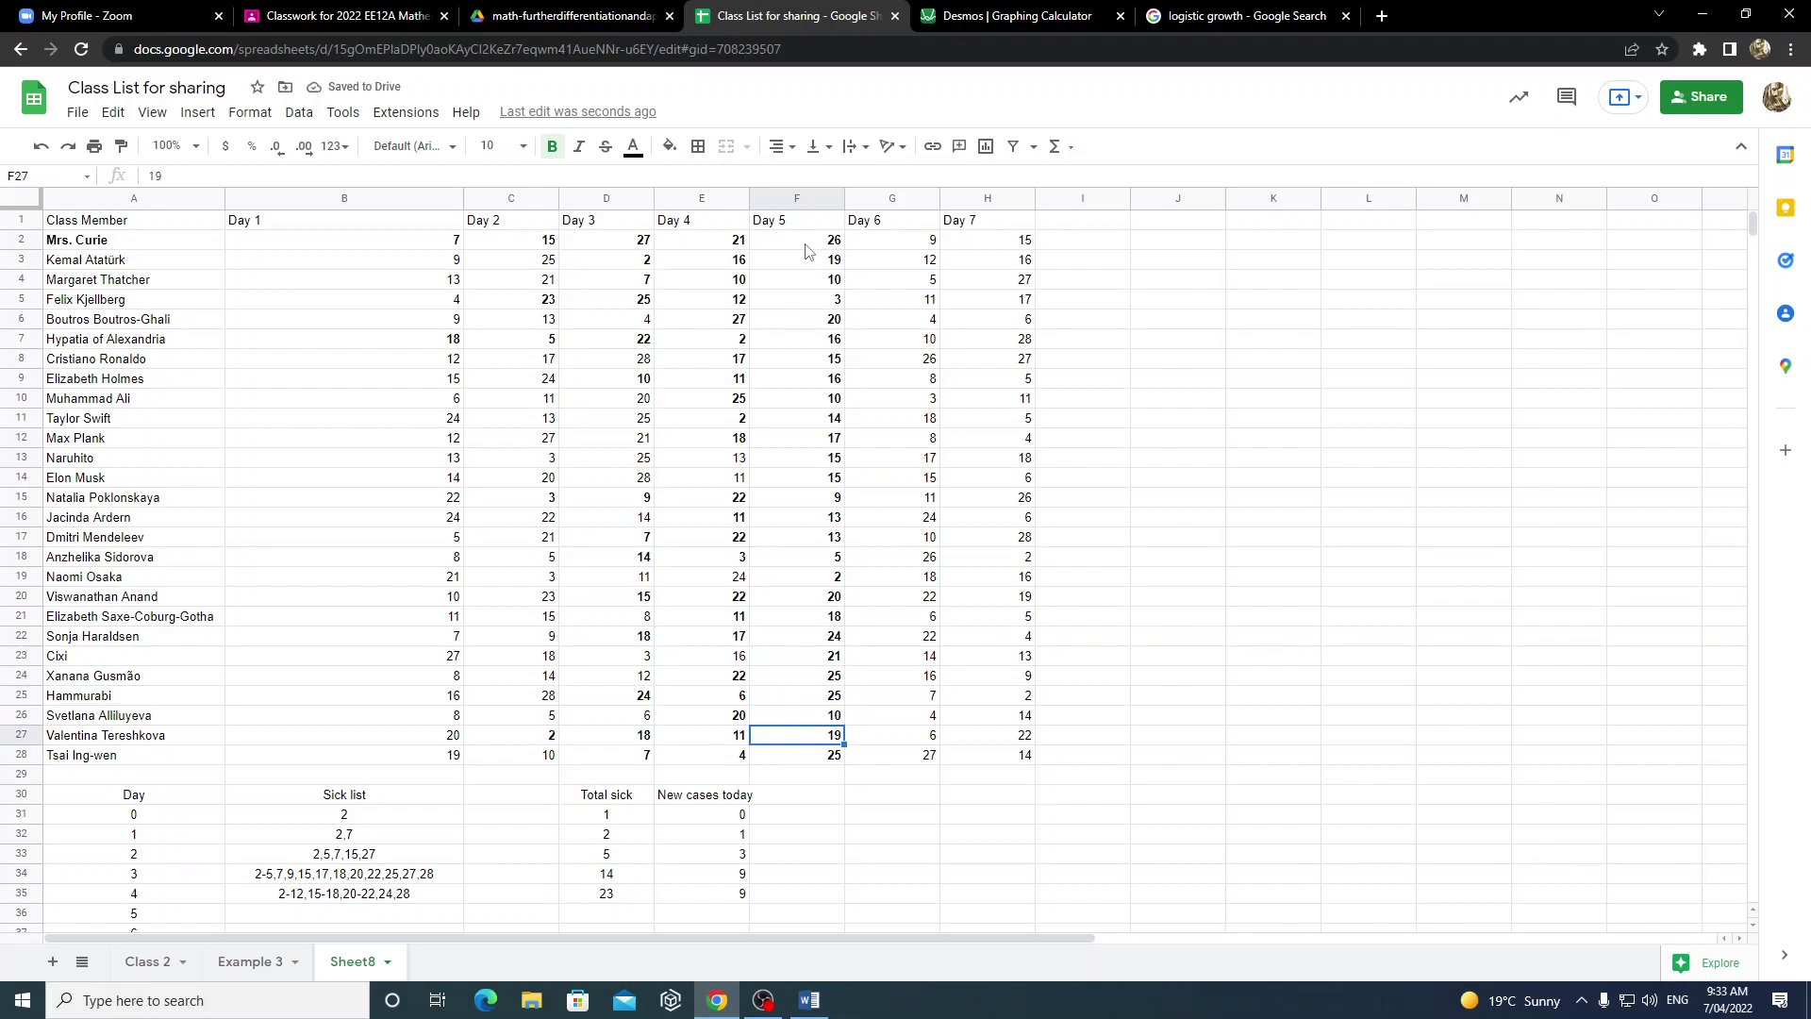
pyautogui.click(349, 912)
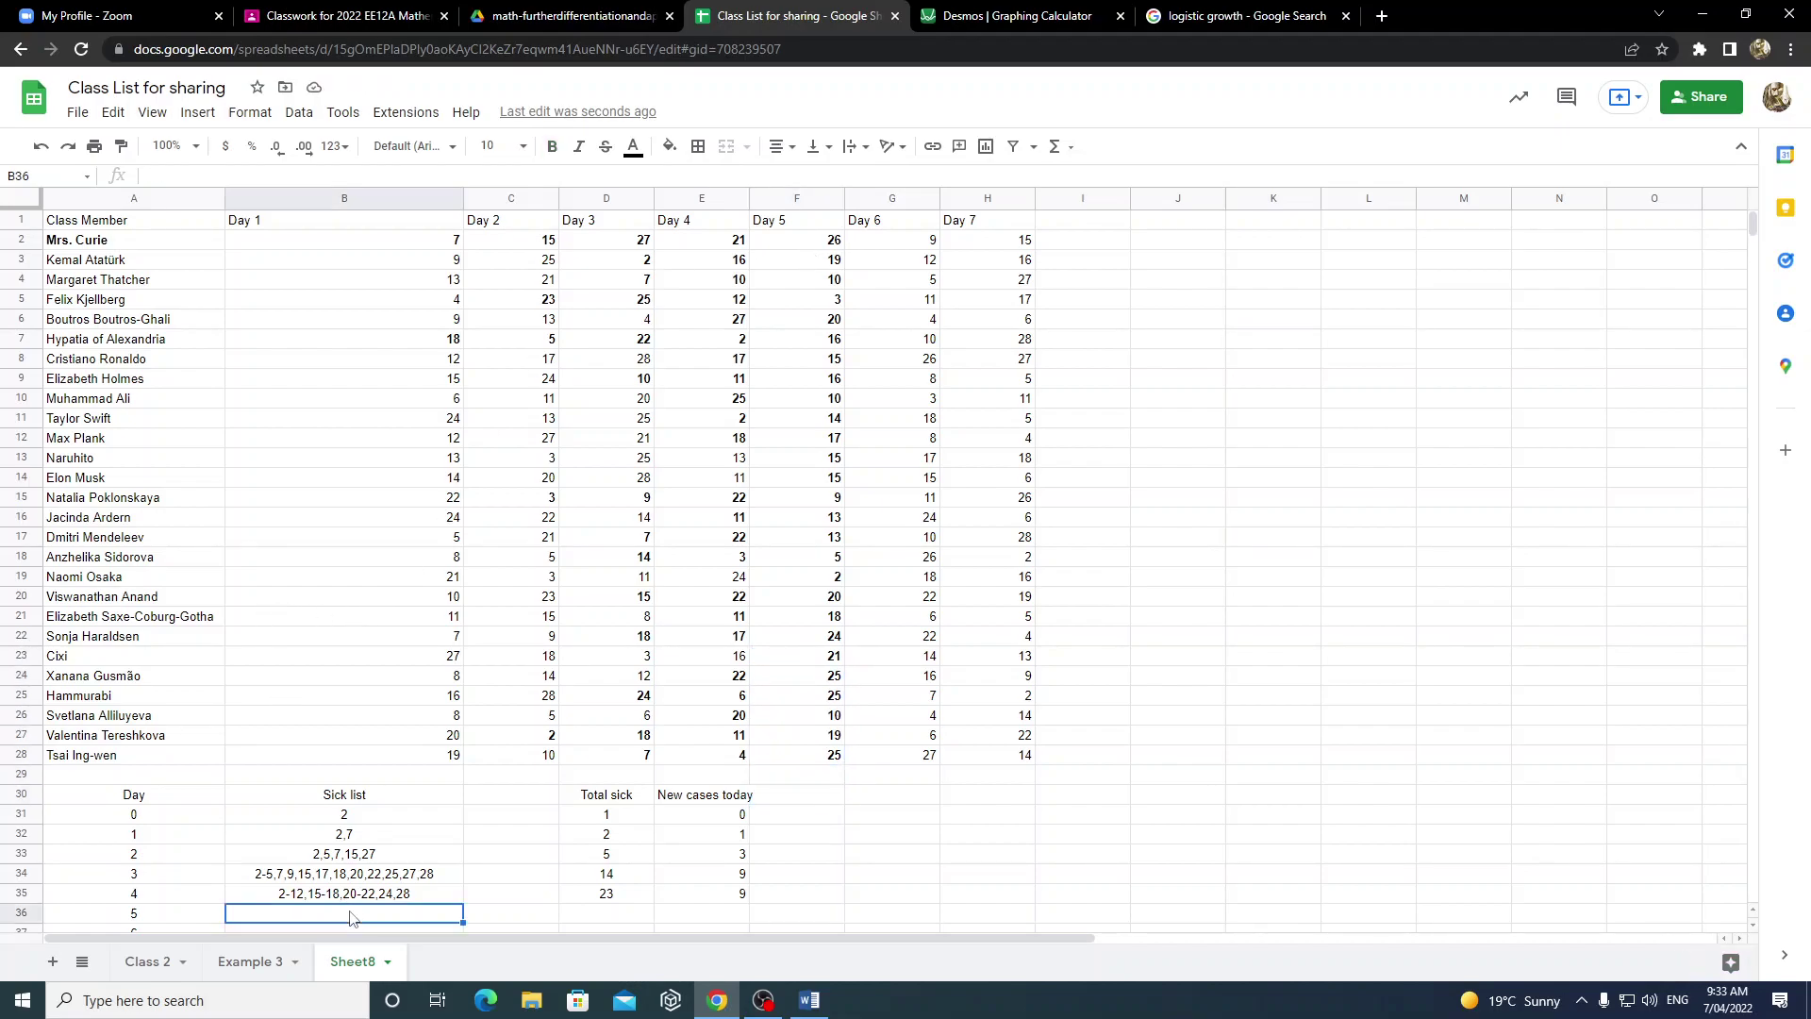
pyautogui.press('Return')
pyautogui.press('Right')
pyautogui.press('Right')
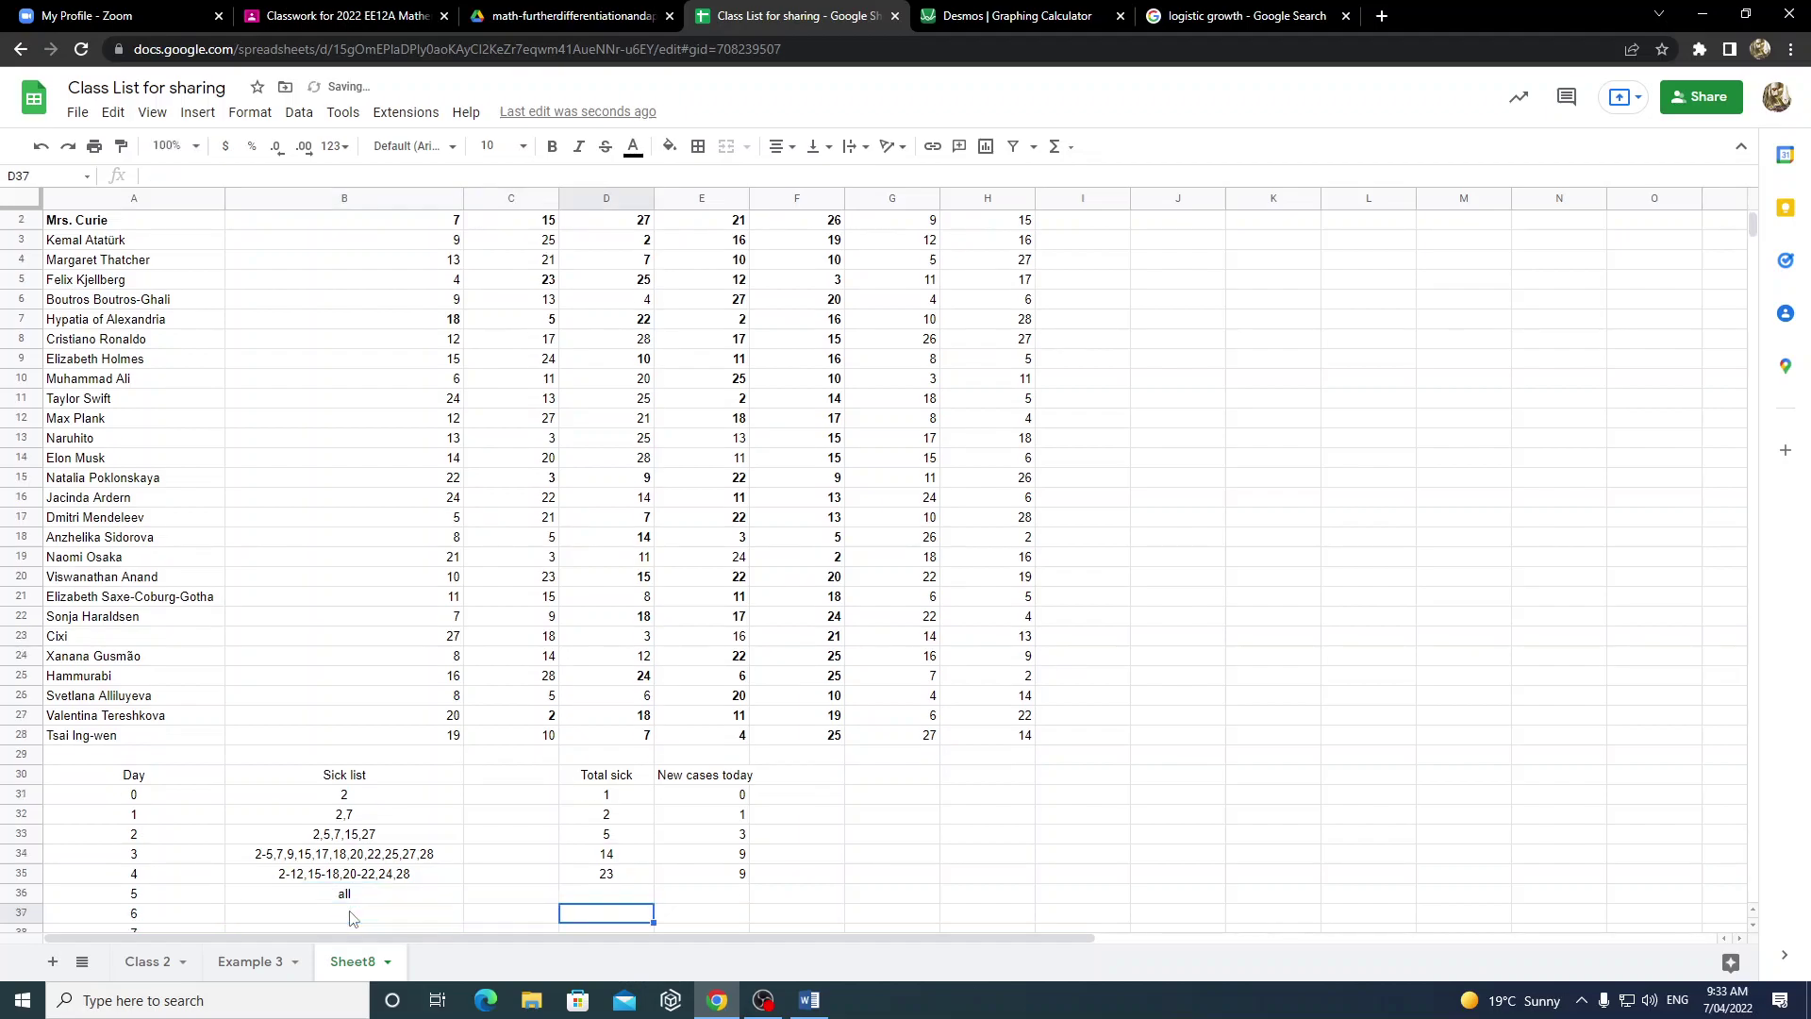
# - Examine the class member rows on Sheet8 and the Class 2 sheet, then return to Sheet8
pyautogui.press('Up')
pyautogui.press('Right')
pyautogui.press('Left')
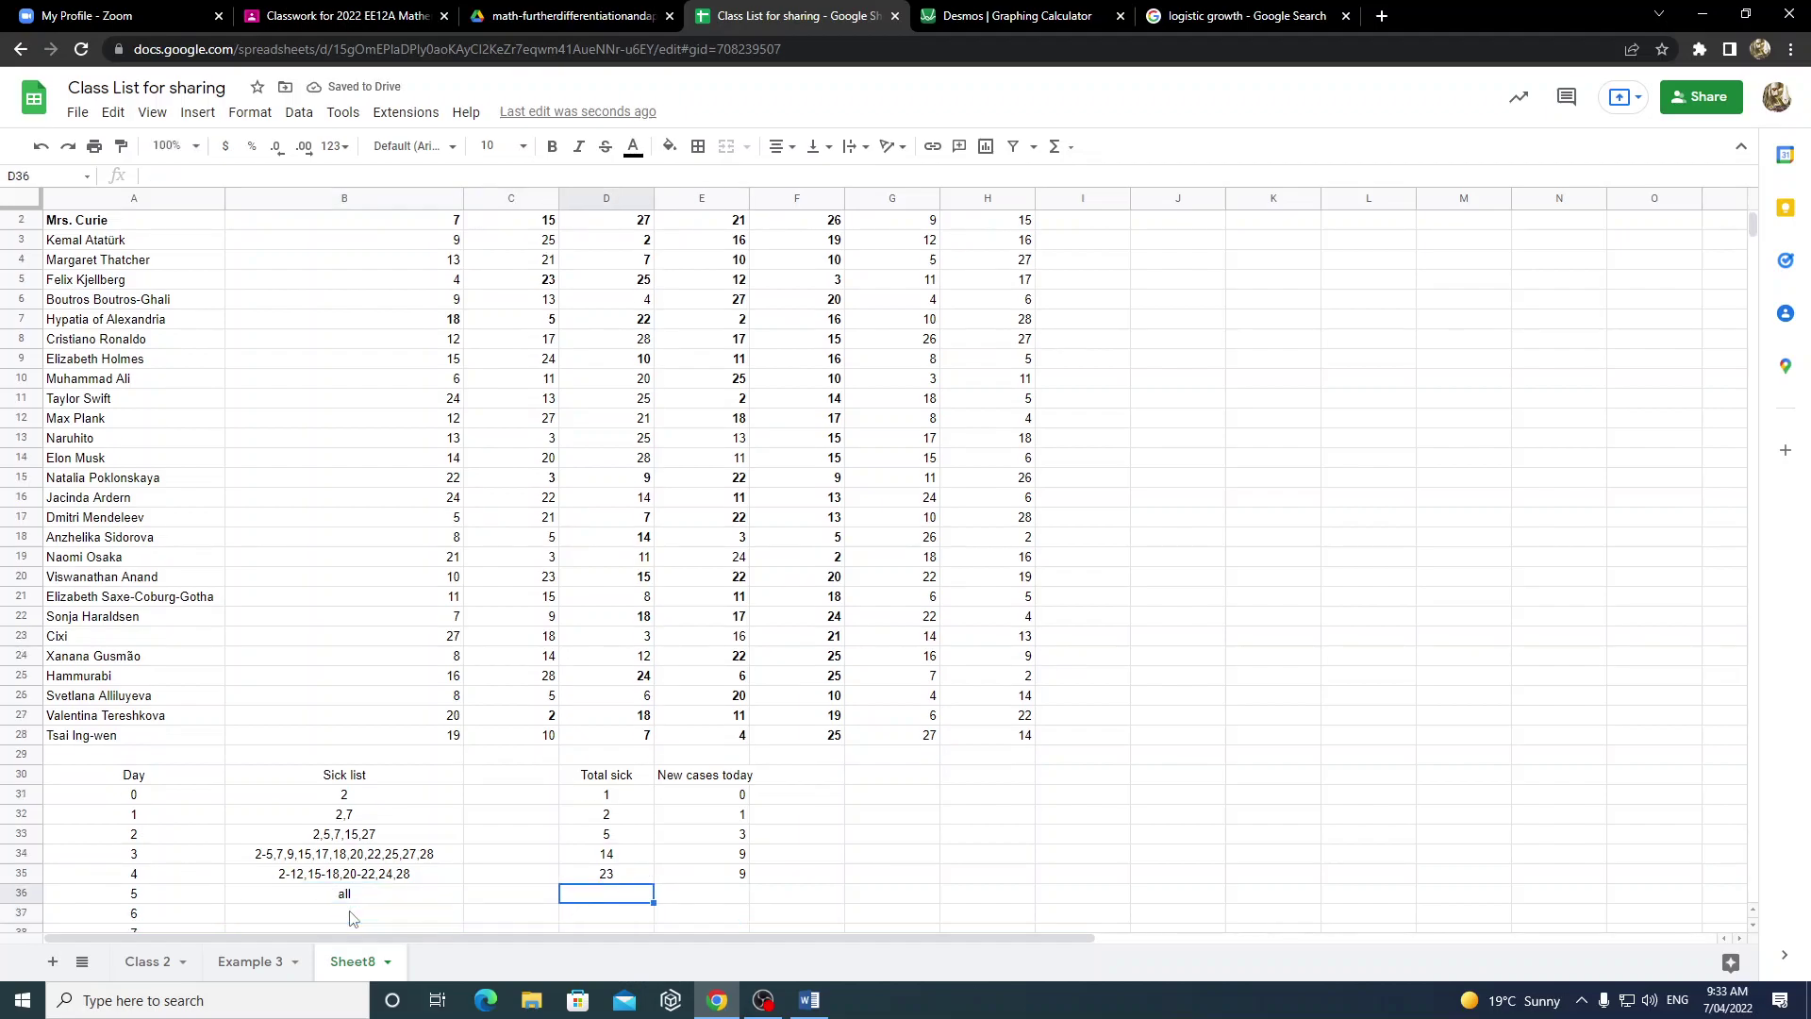
pyautogui.scroll(1, 896, 594)
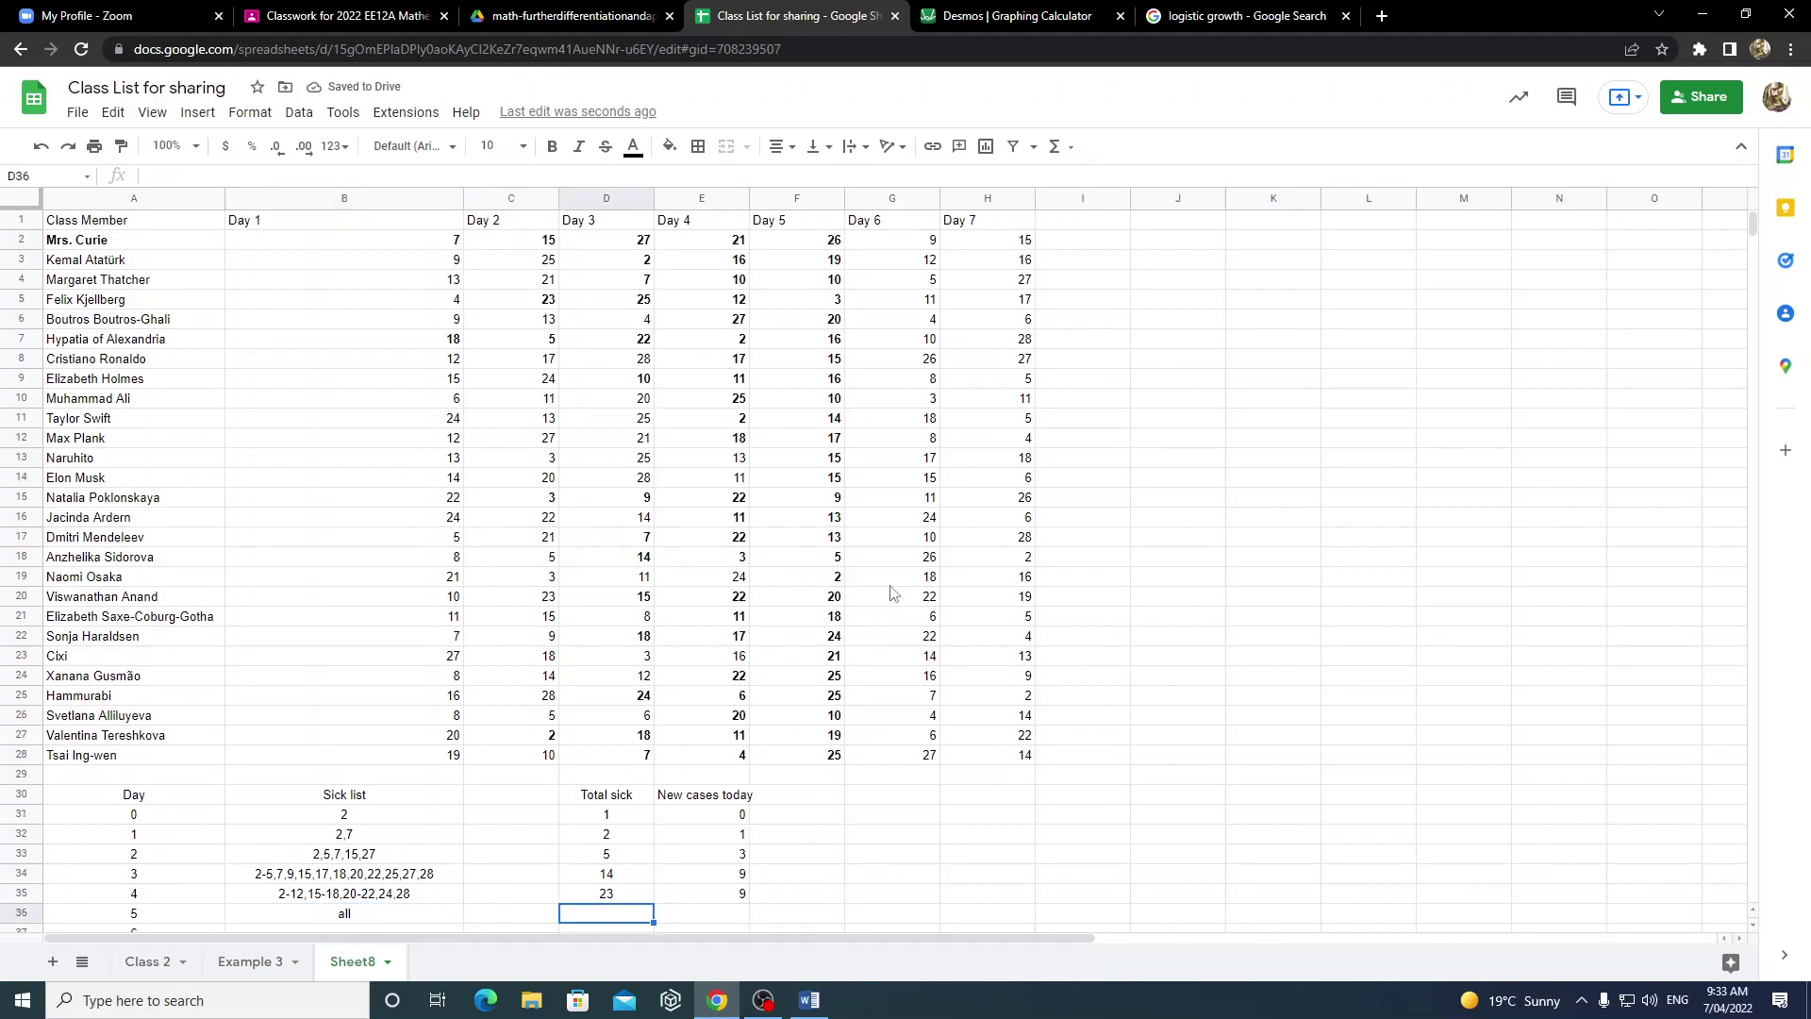
pyautogui.scroll(-2, 893, 592)
pyautogui.scroll(3, 196, 668)
pyautogui.click(540, 247)
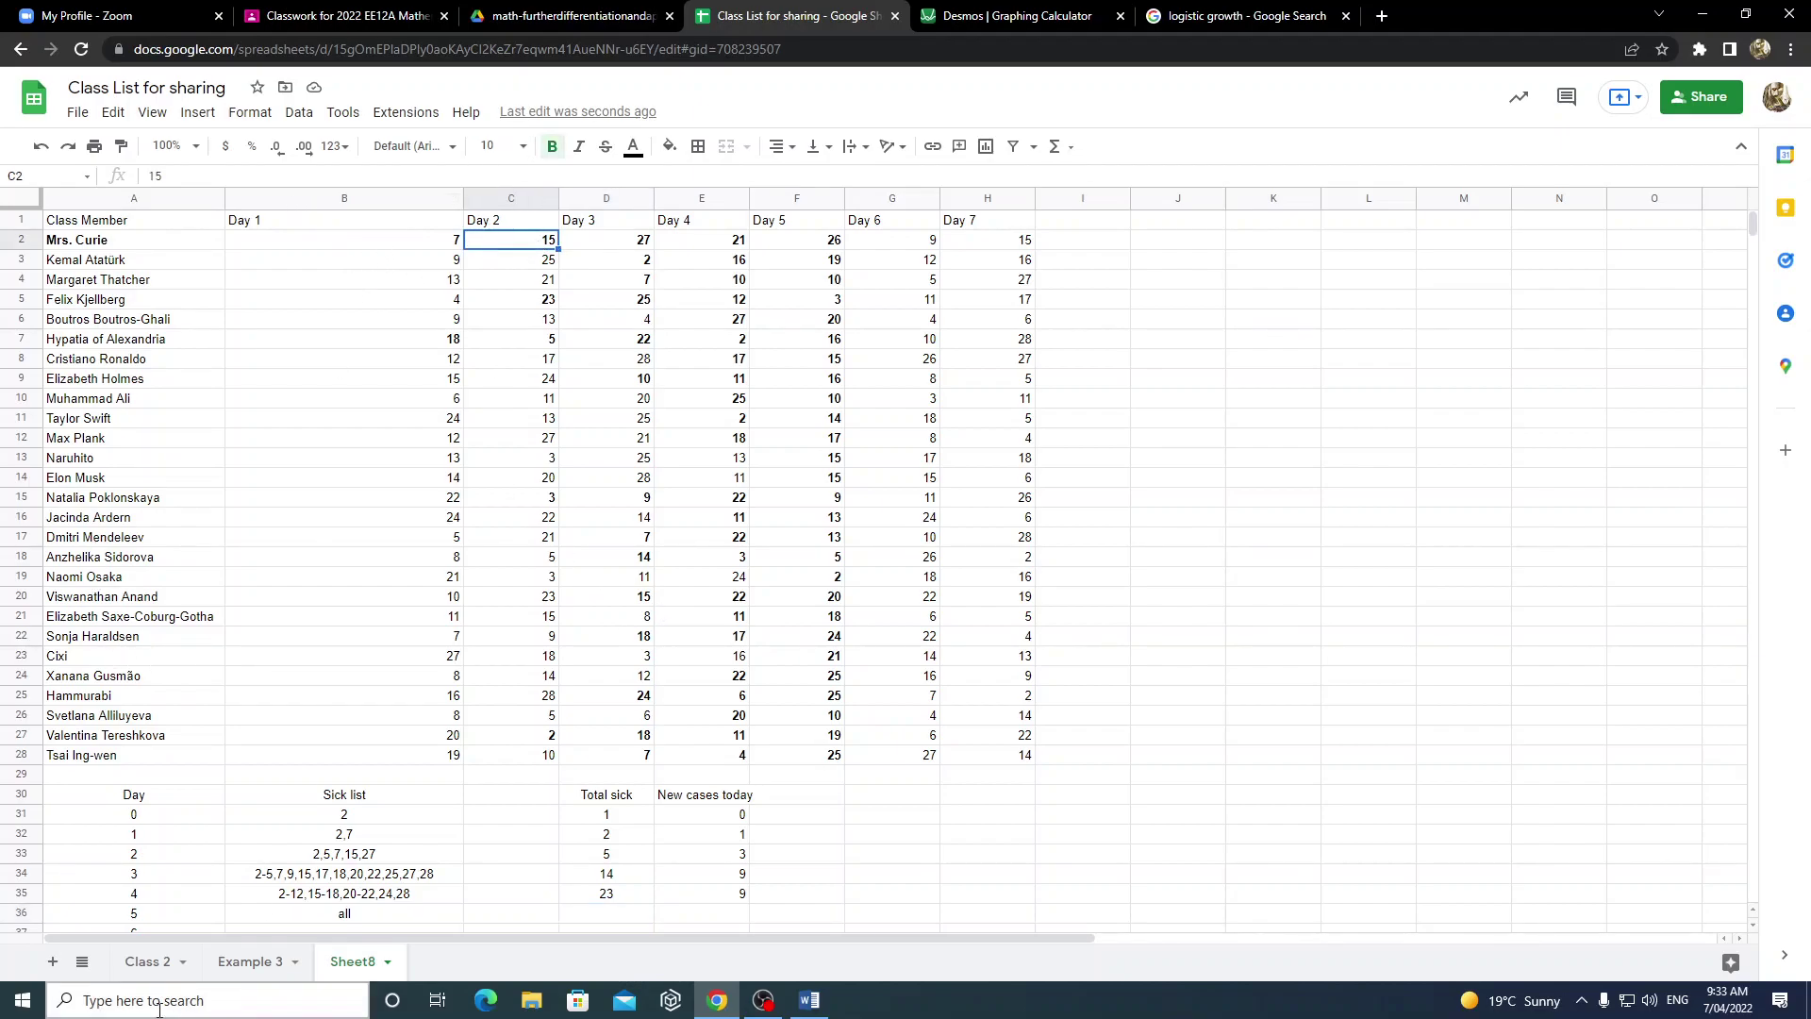
pyautogui.click(154, 959)
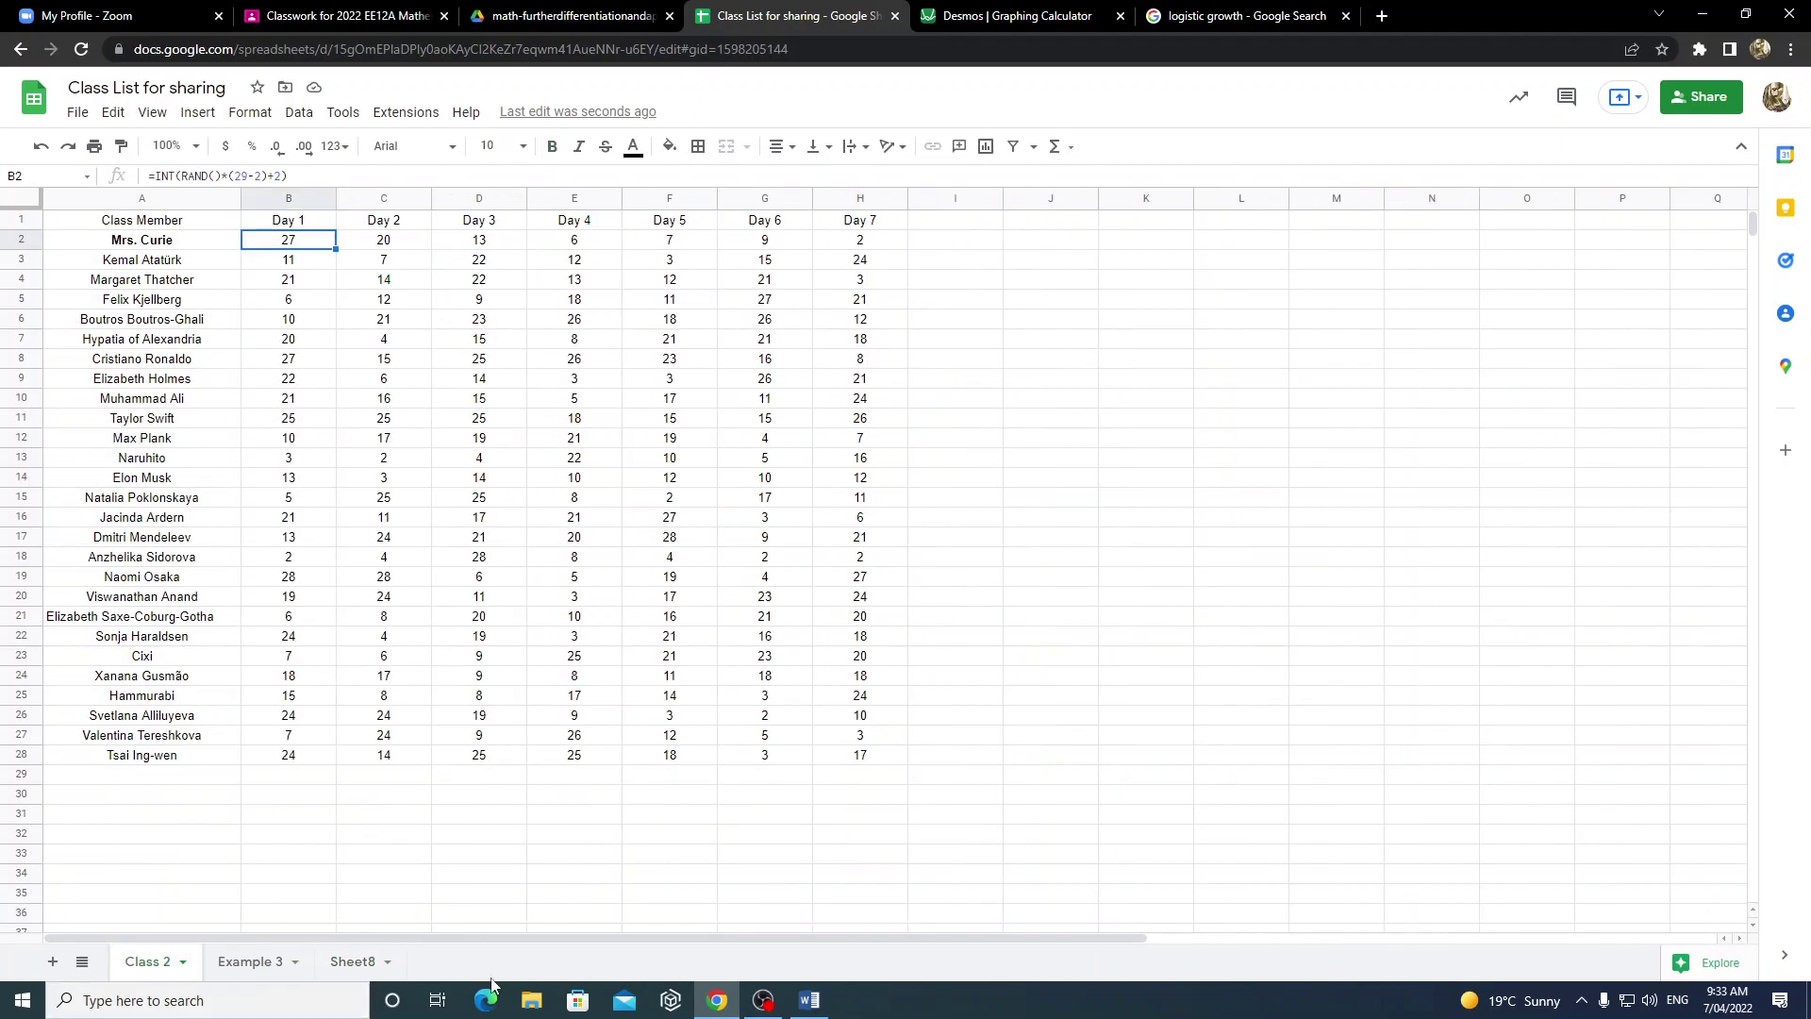
pyautogui.click(374, 962)
# - Enter 27 as the Day 5 total sick in D36 and 4 as the new cases in E36
pyautogui.click(604, 911)
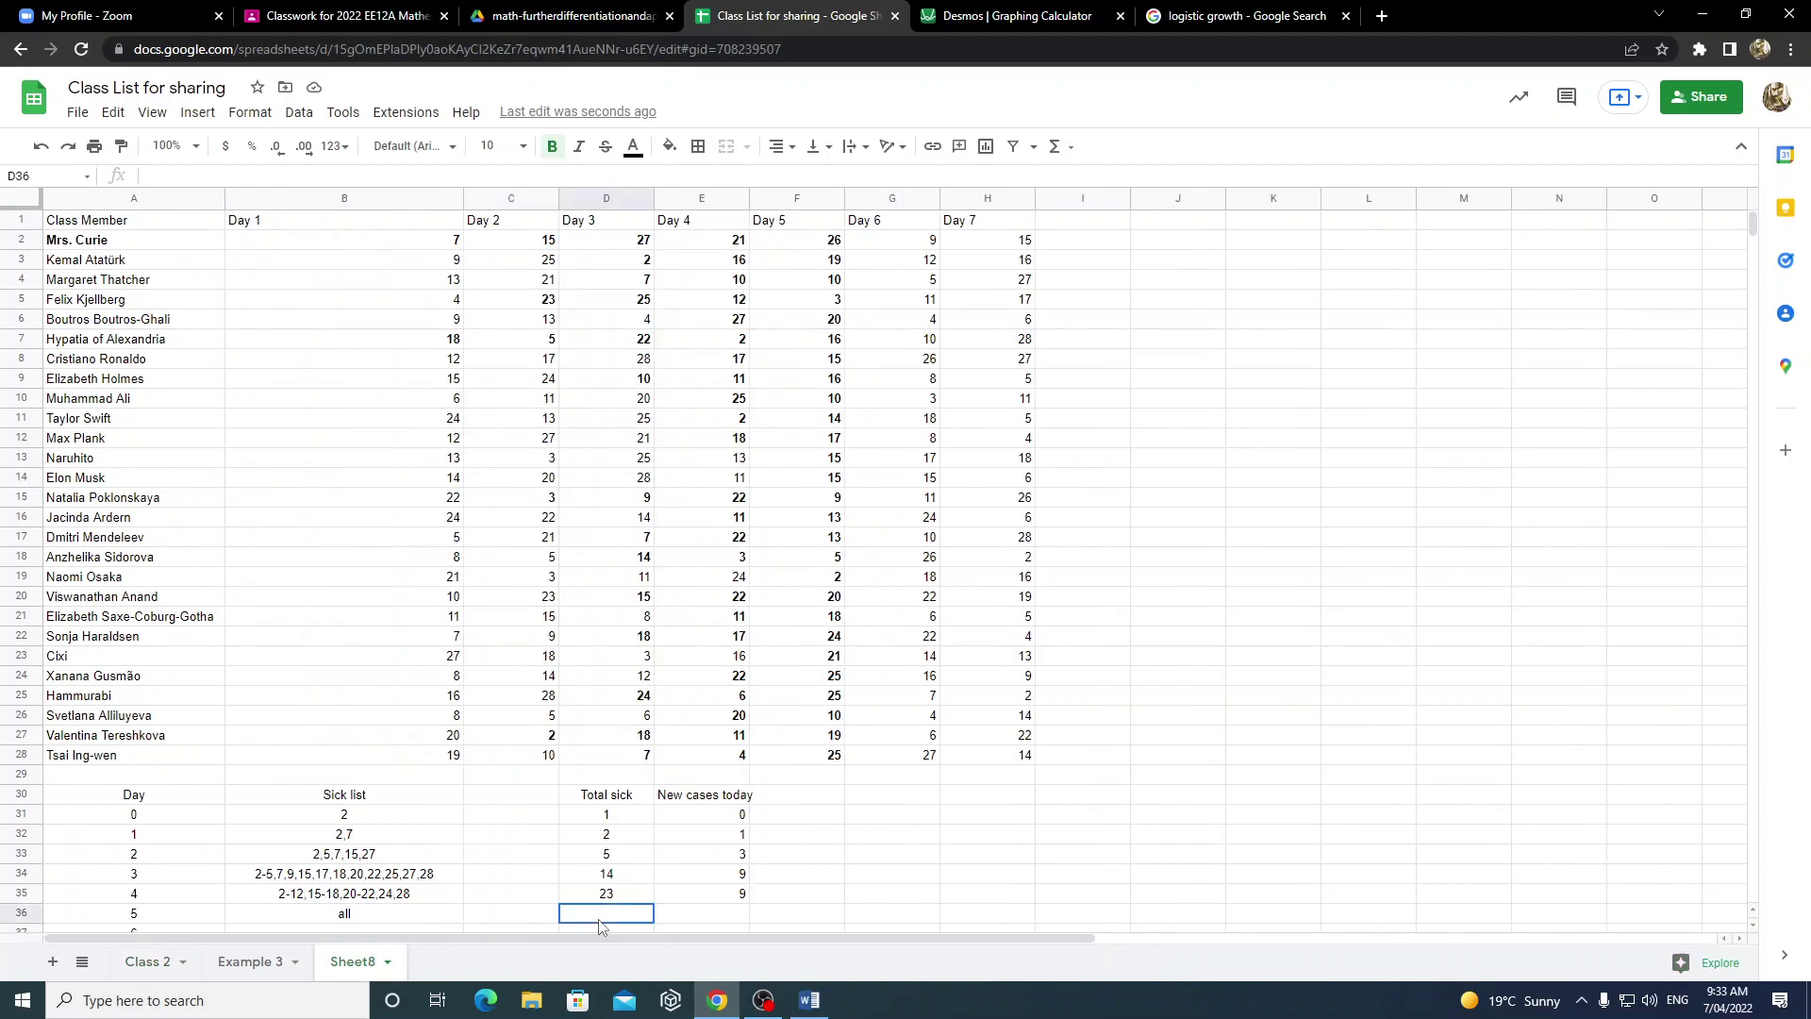
pyautogui.write('27')
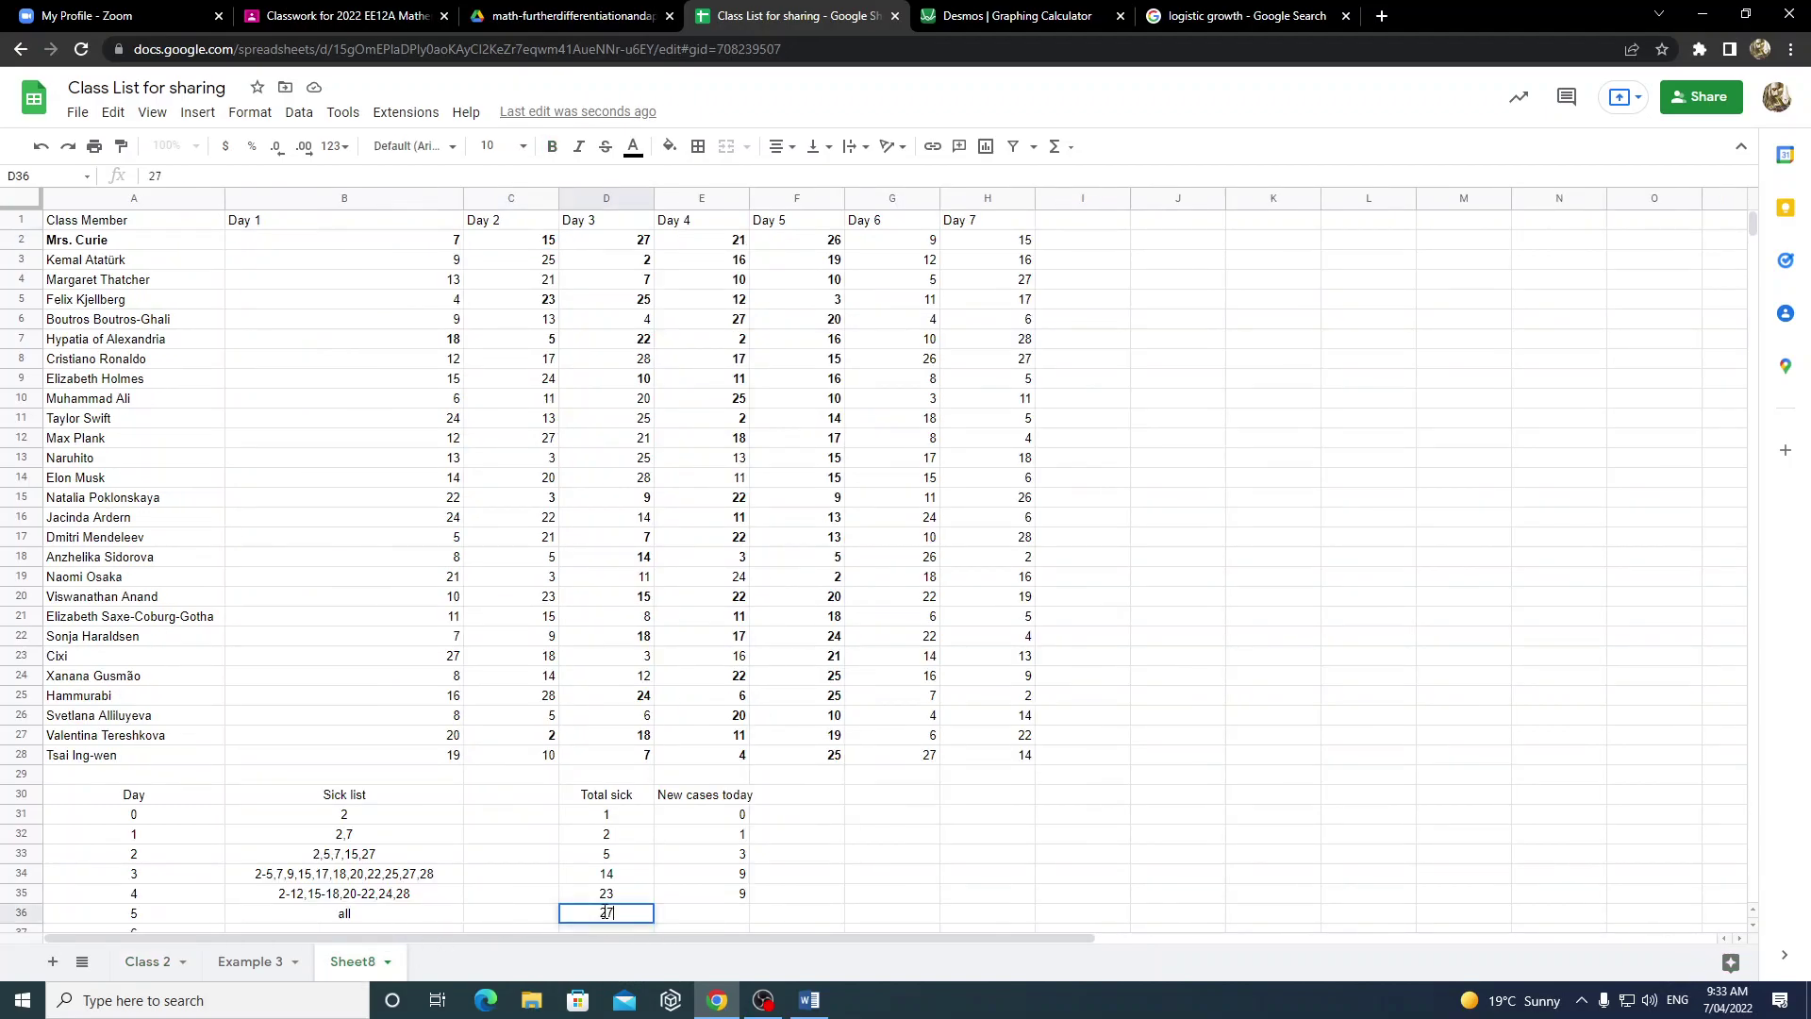
pyautogui.scroll(-1, 605, 911)
pyautogui.press('Tab')
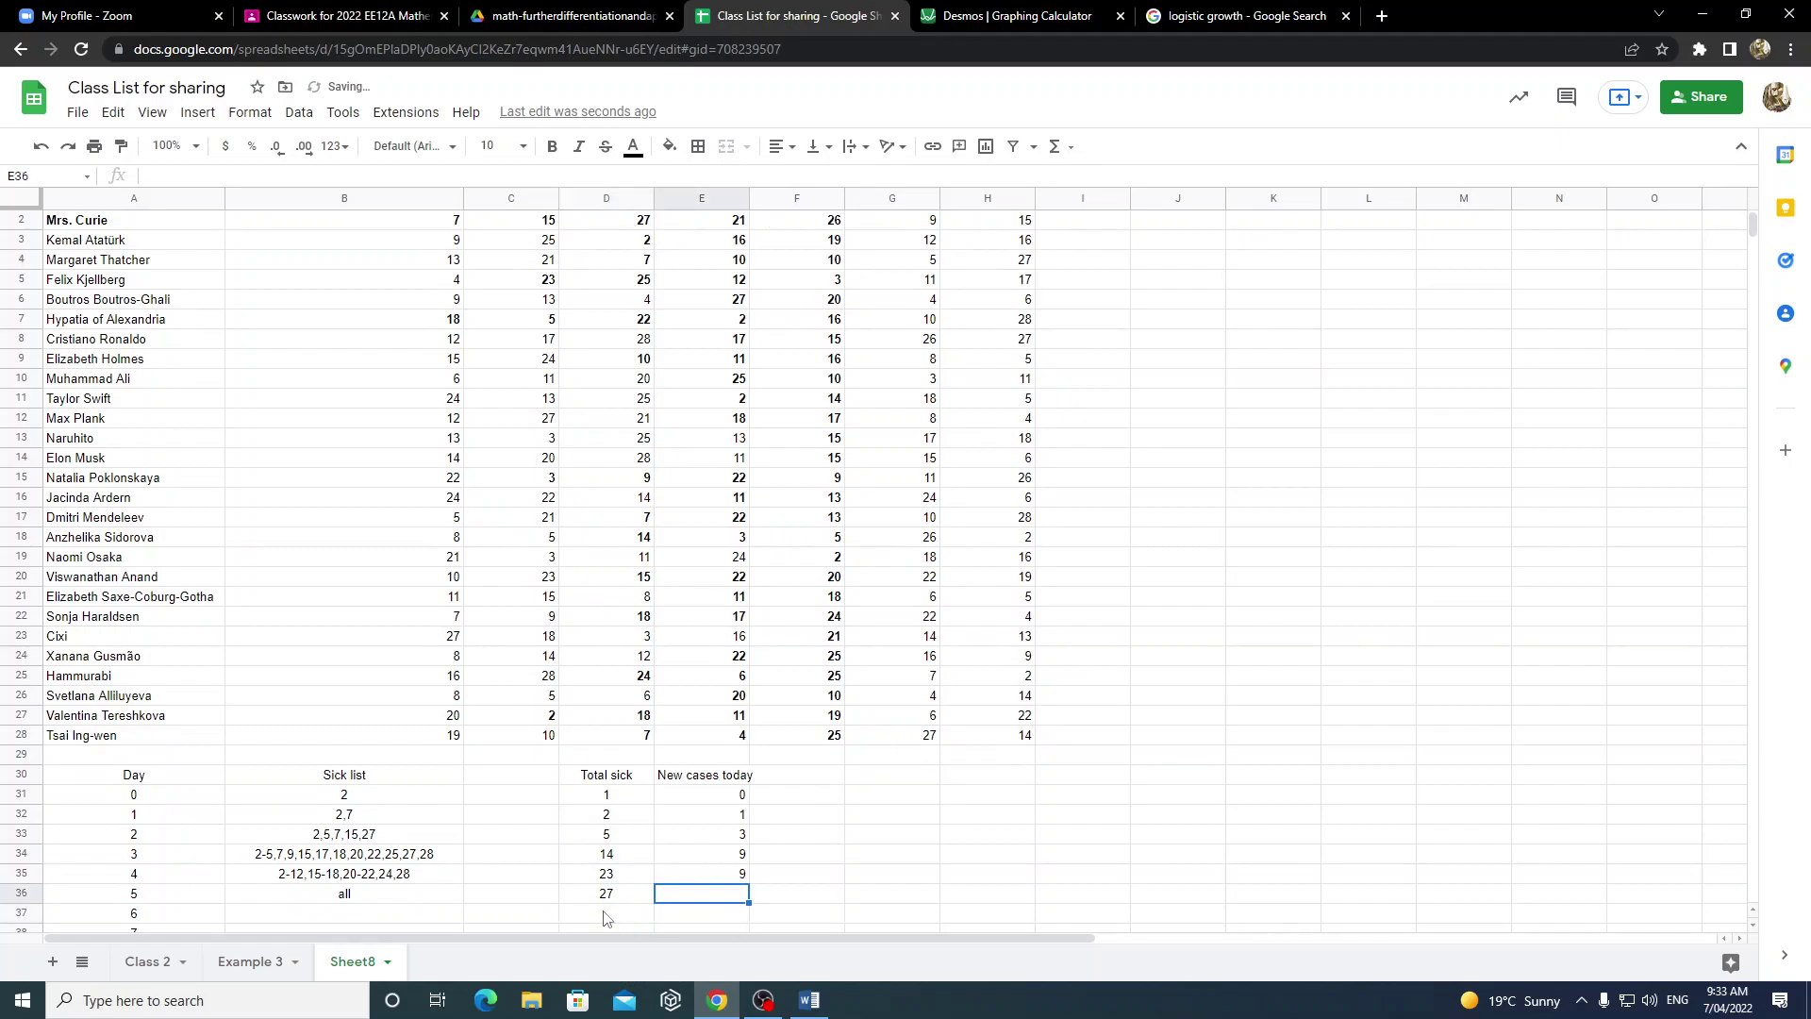
pyautogui.write('4')
pyautogui.press('Return')
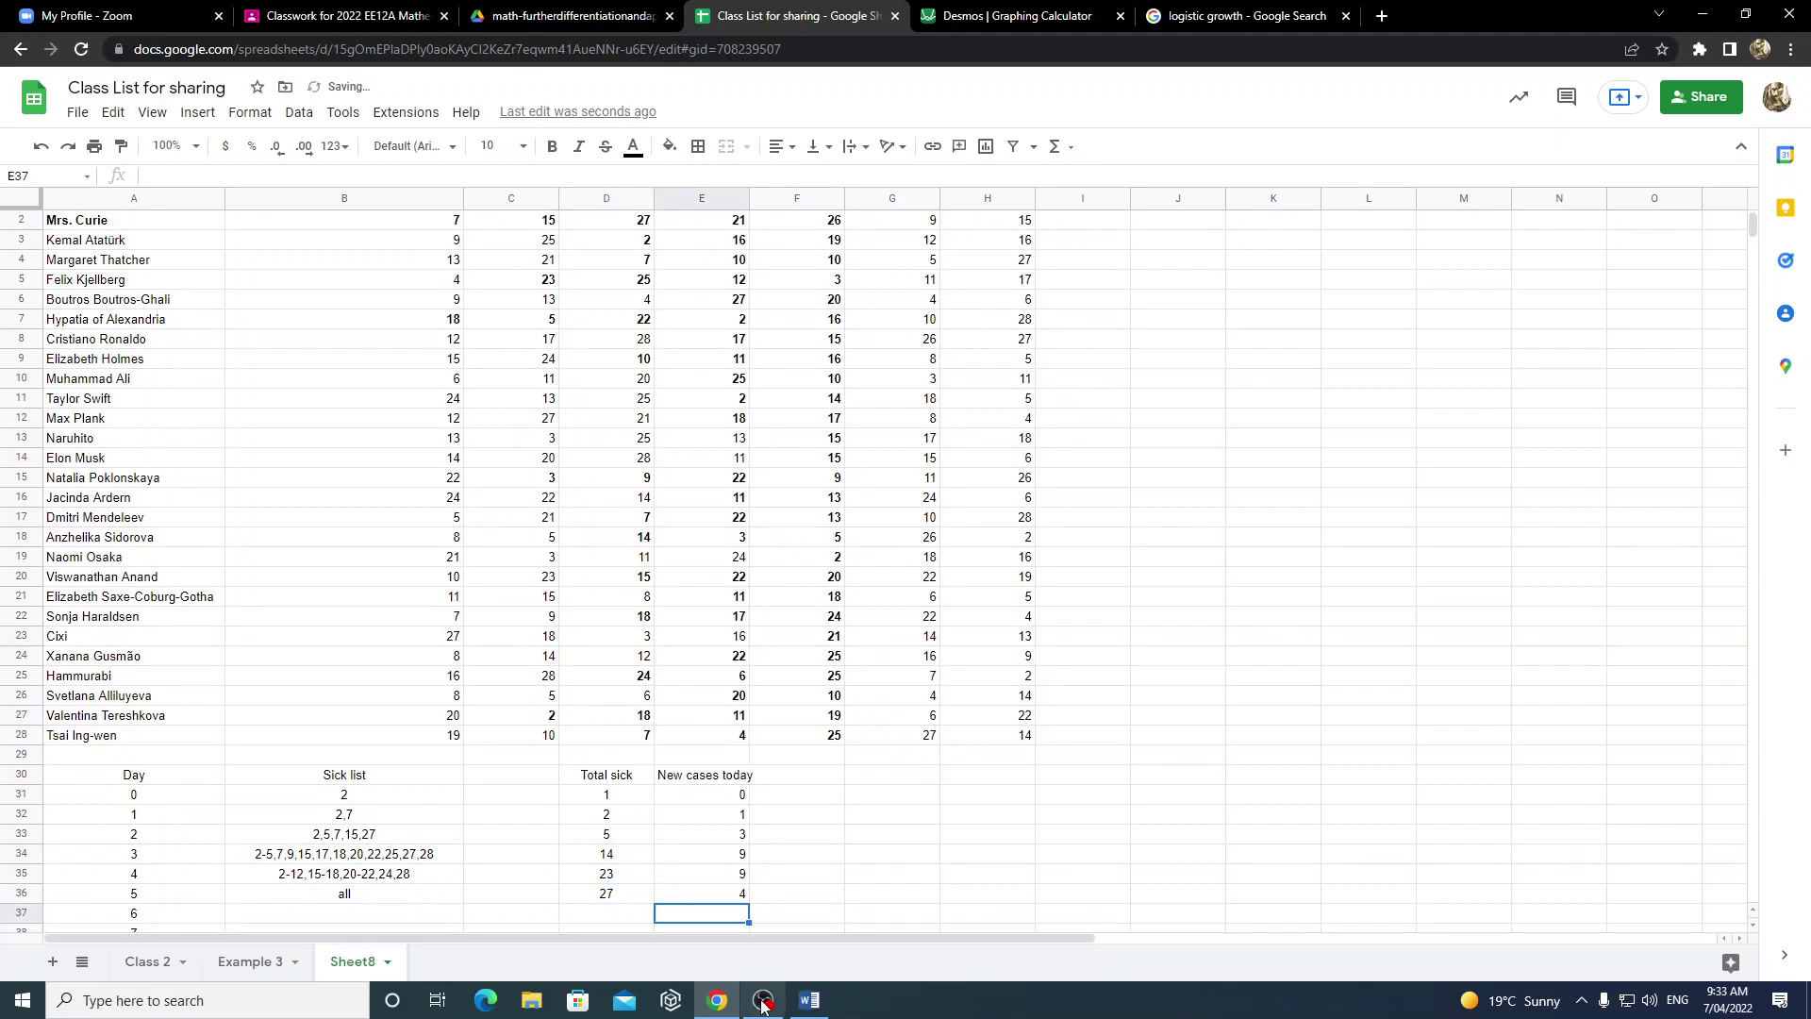
# - Switch to Desmos, hide the graphs of f(x) and f'(x), and begin a point in the third expression with "(0"
pyautogui.click(1226, 15)
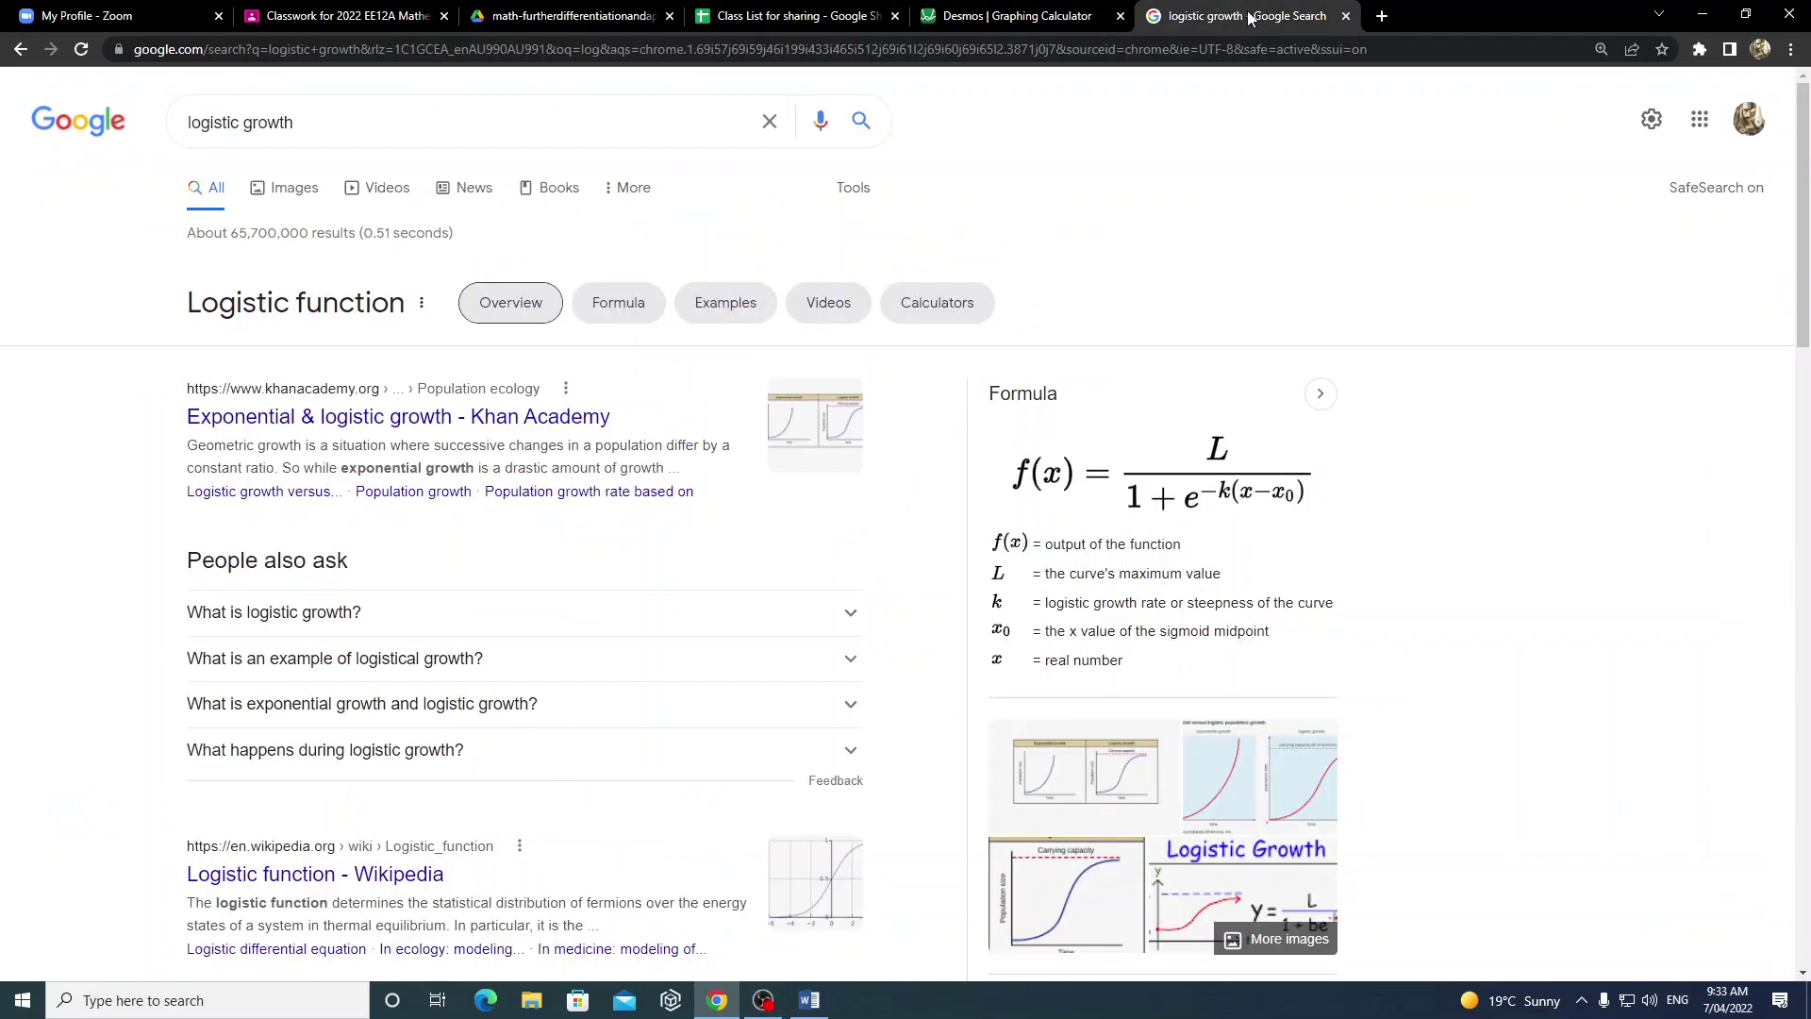
pyautogui.click(1018, 15)
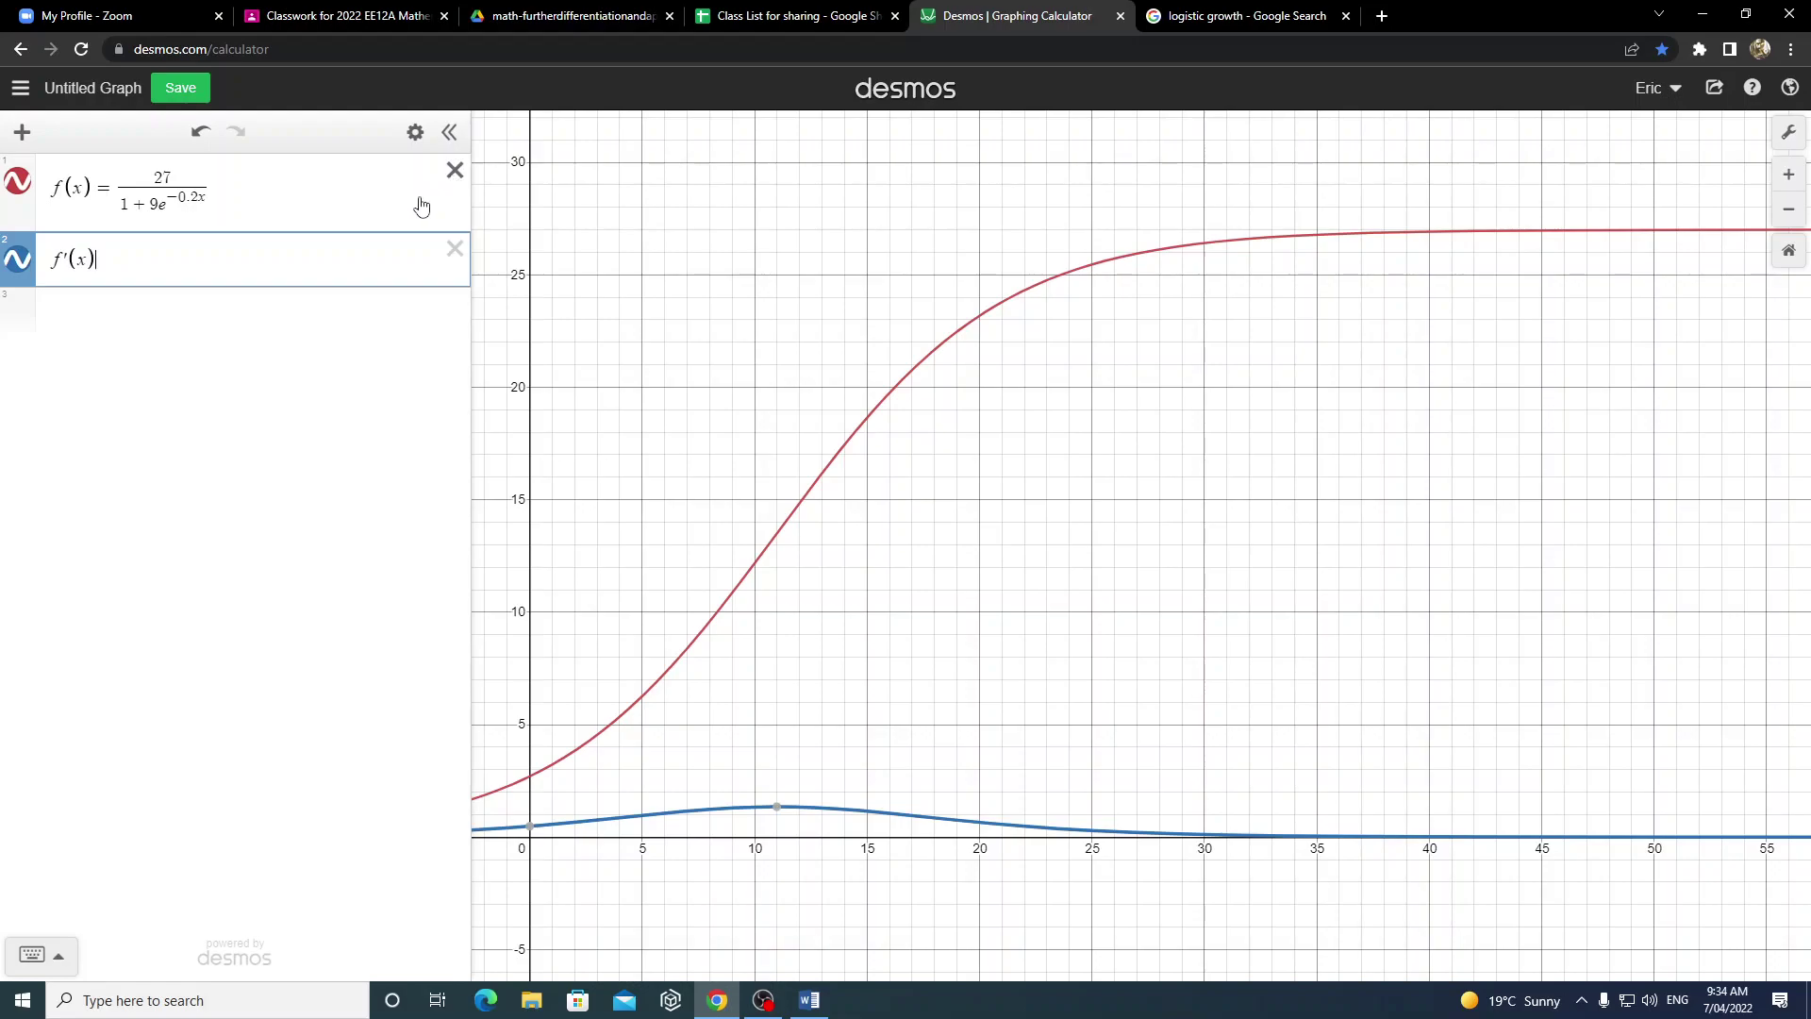
pyautogui.click(17, 182)
pyautogui.click(14, 250)
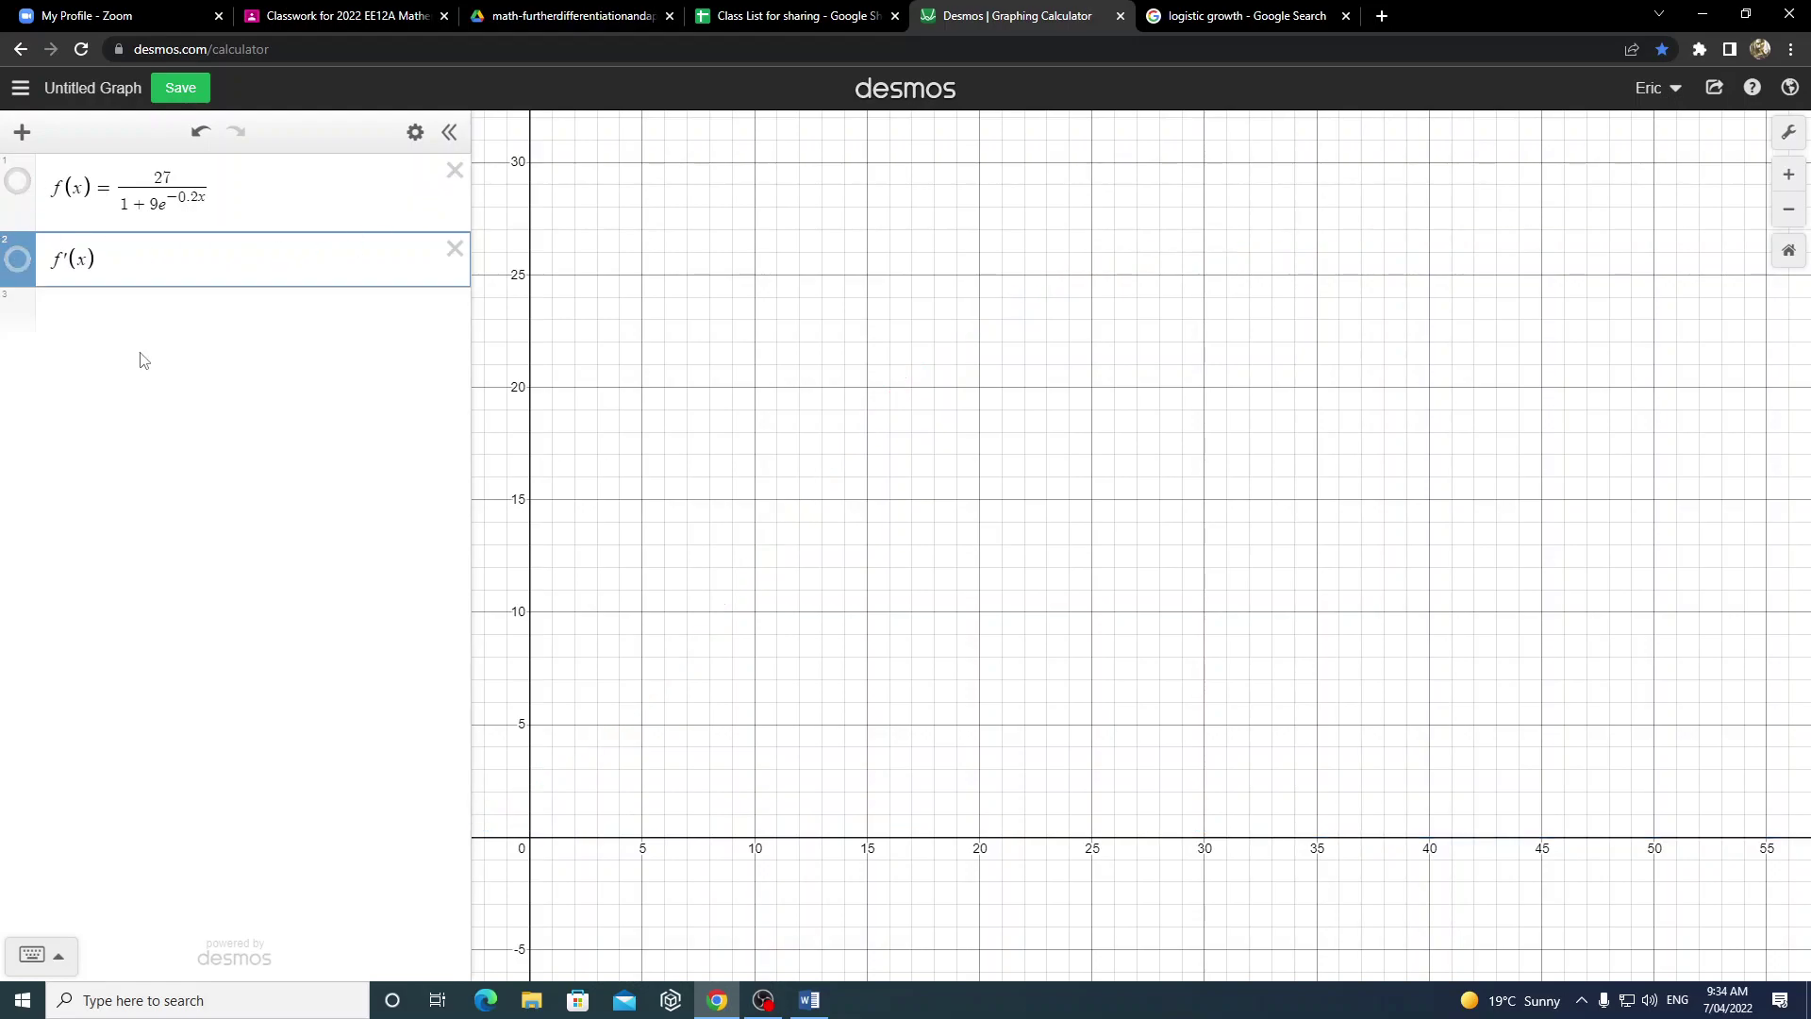
pyautogui.click(137, 320)
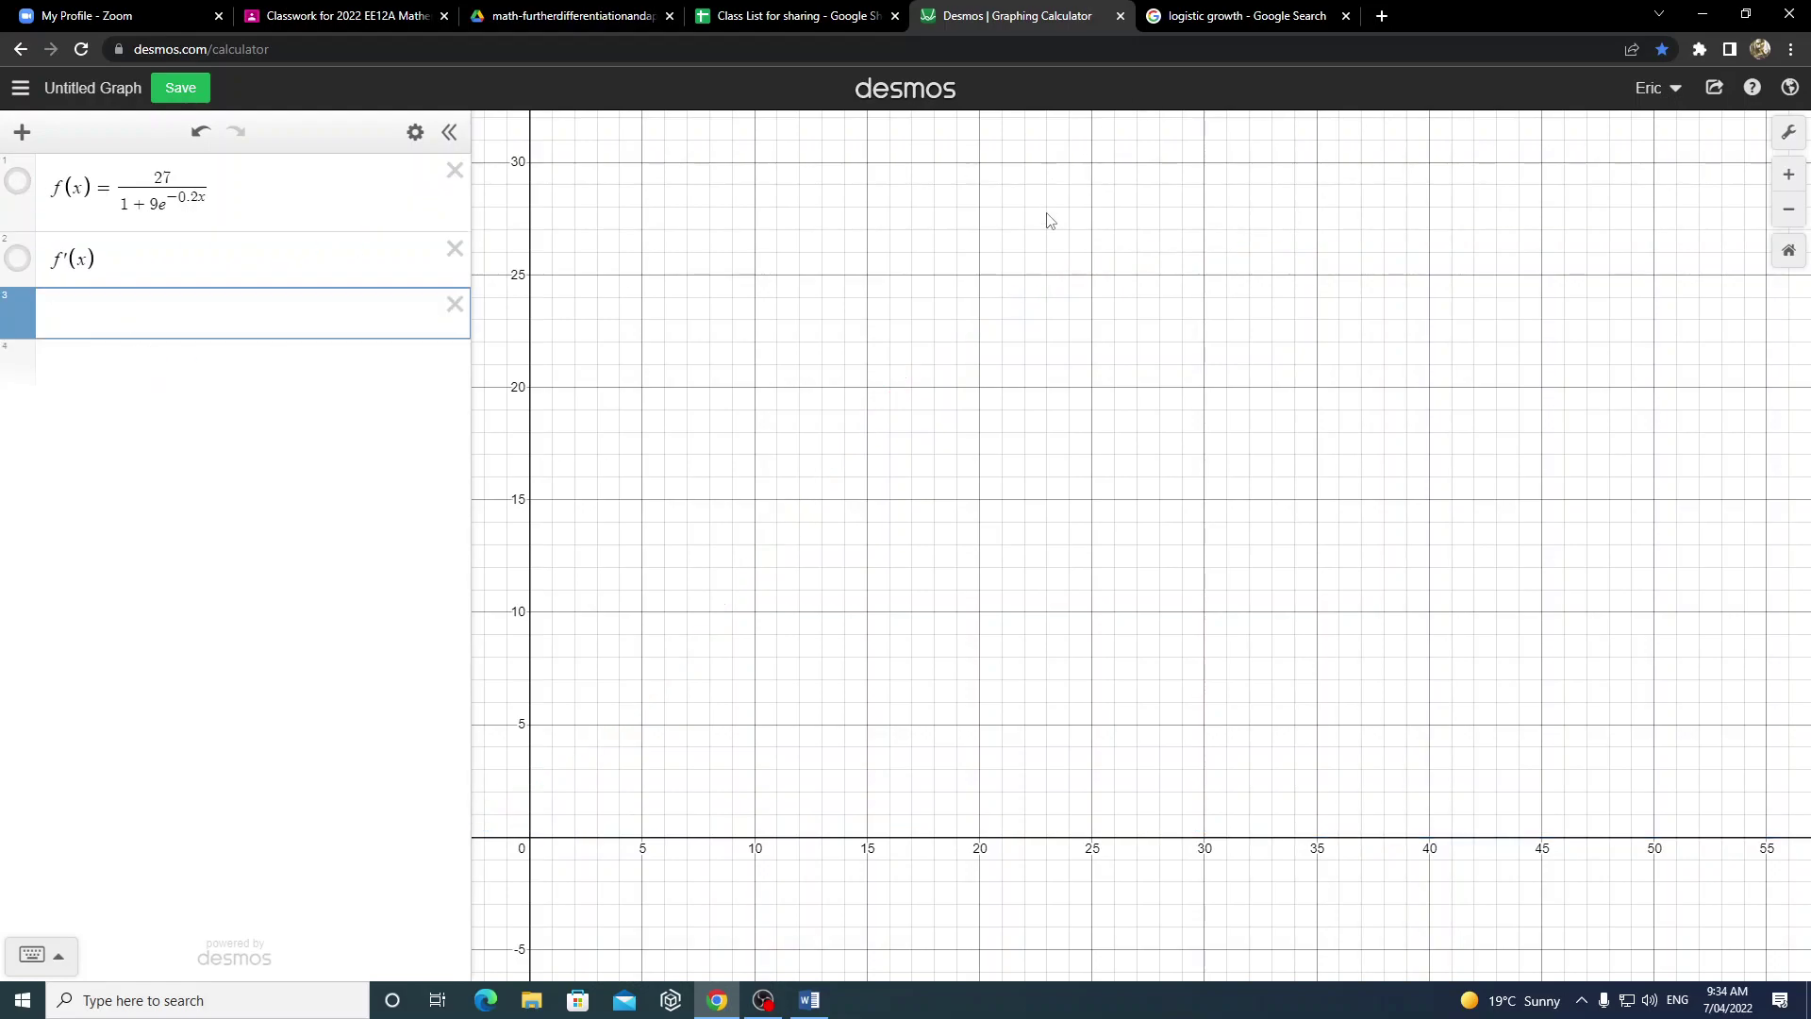
pyautogui.write('(0')
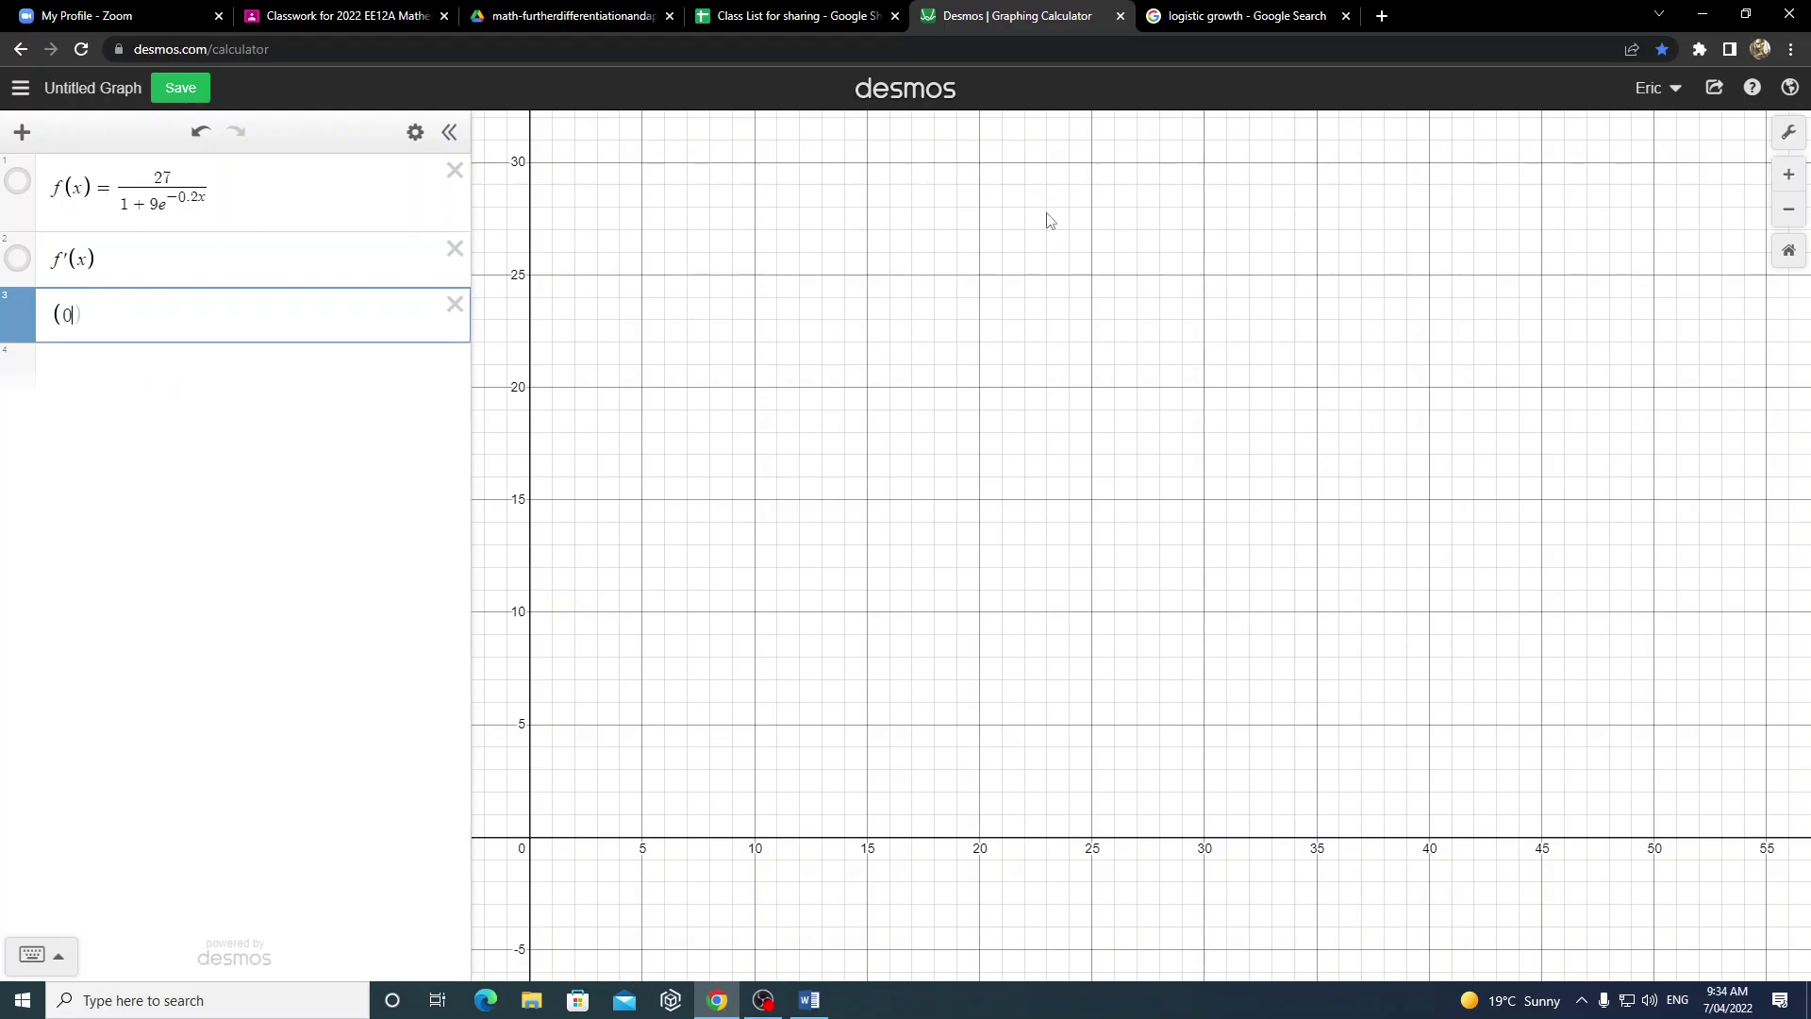
# - Arrange Desmos and the class list spreadsheet side by side in separate windows, with the whole sick totals table in view
pyautogui.press('super+Left')
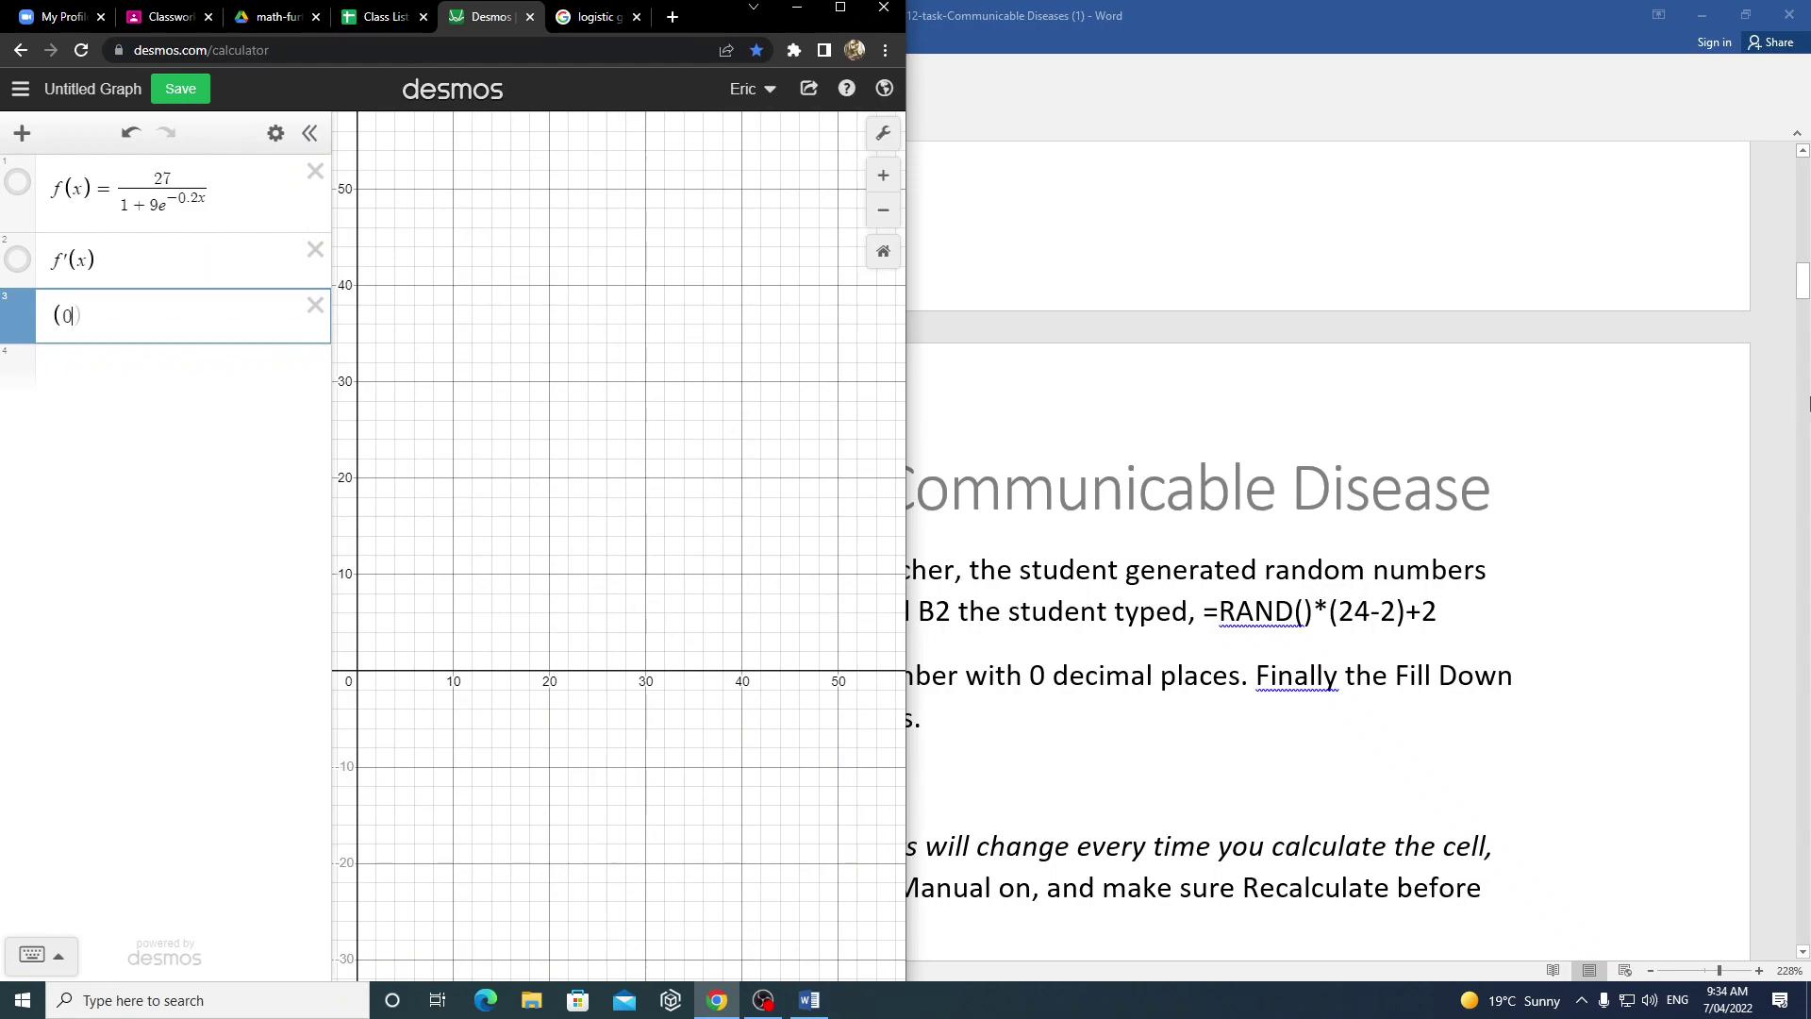
pyautogui.moveTo(382, 16); pyautogui.dragTo(1364, 24)
pyautogui.scroll(-1, 1096, 666)
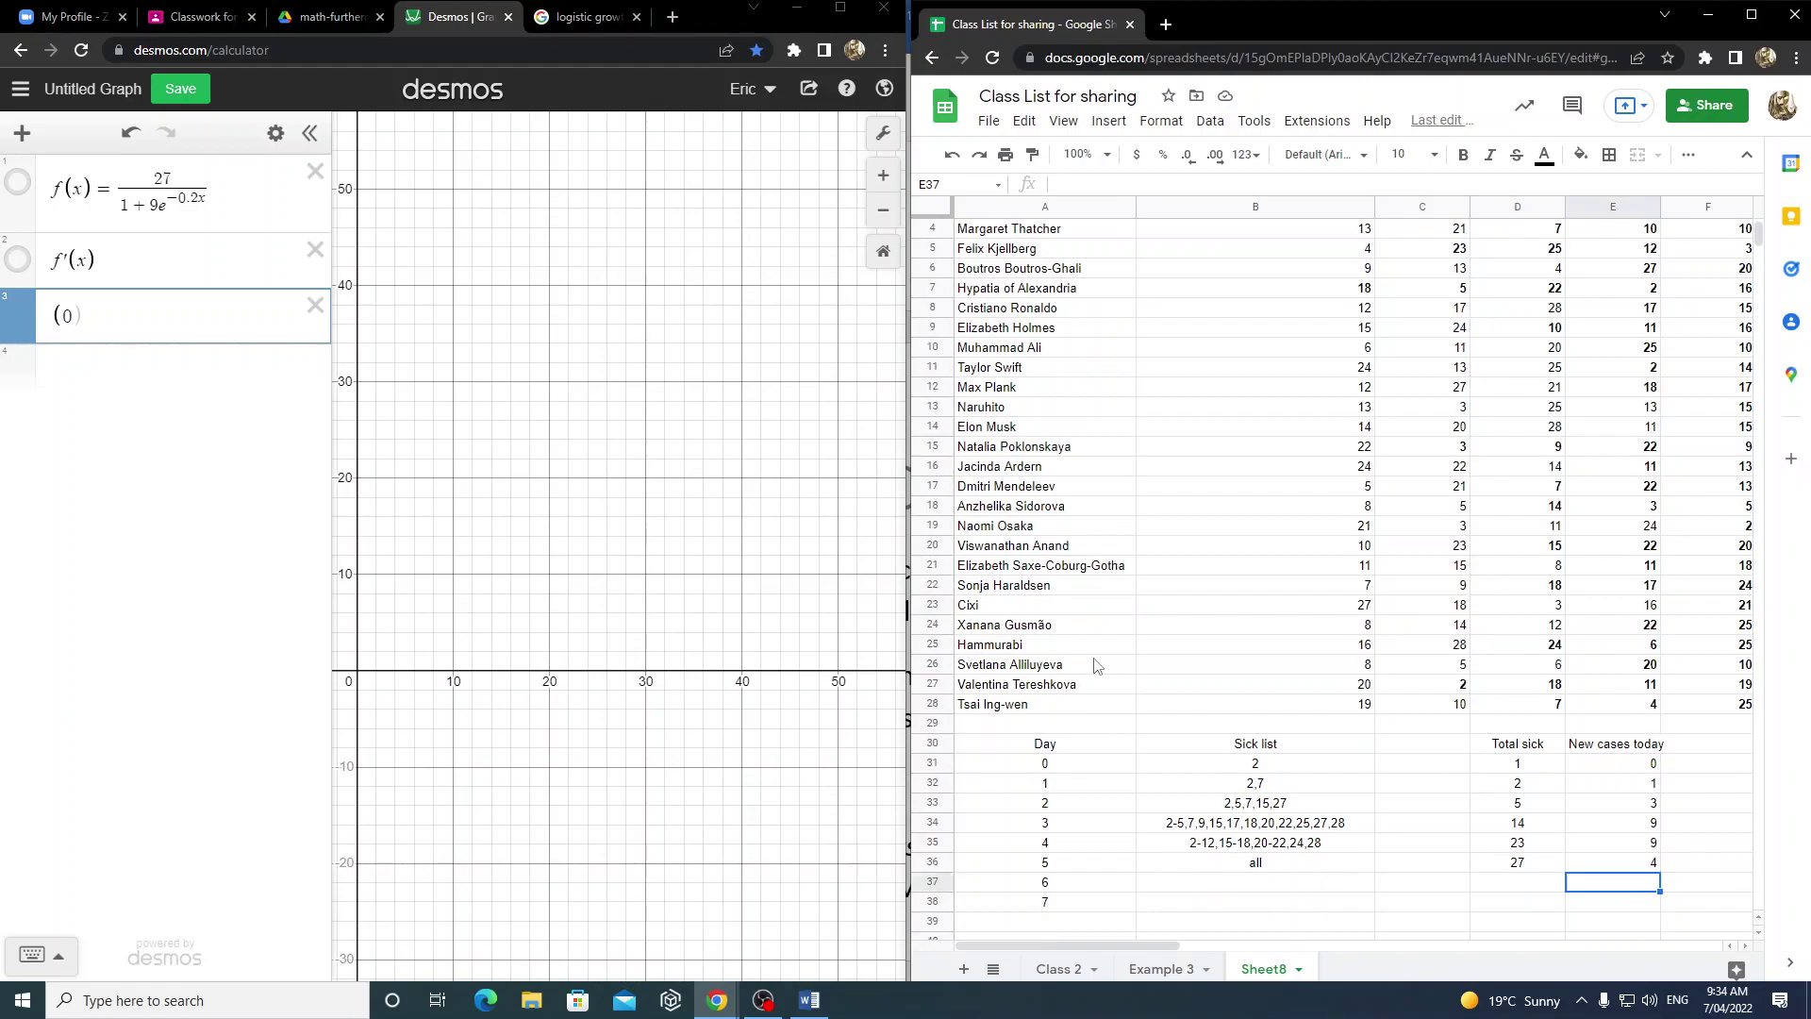
pyautogui.scroll(-3, 1096, 666)
# - Complete the Day 0 point as (0,1) and add the Day 1 point (1,2) in the third Desmos expression
pyautogui.click(152, 314)
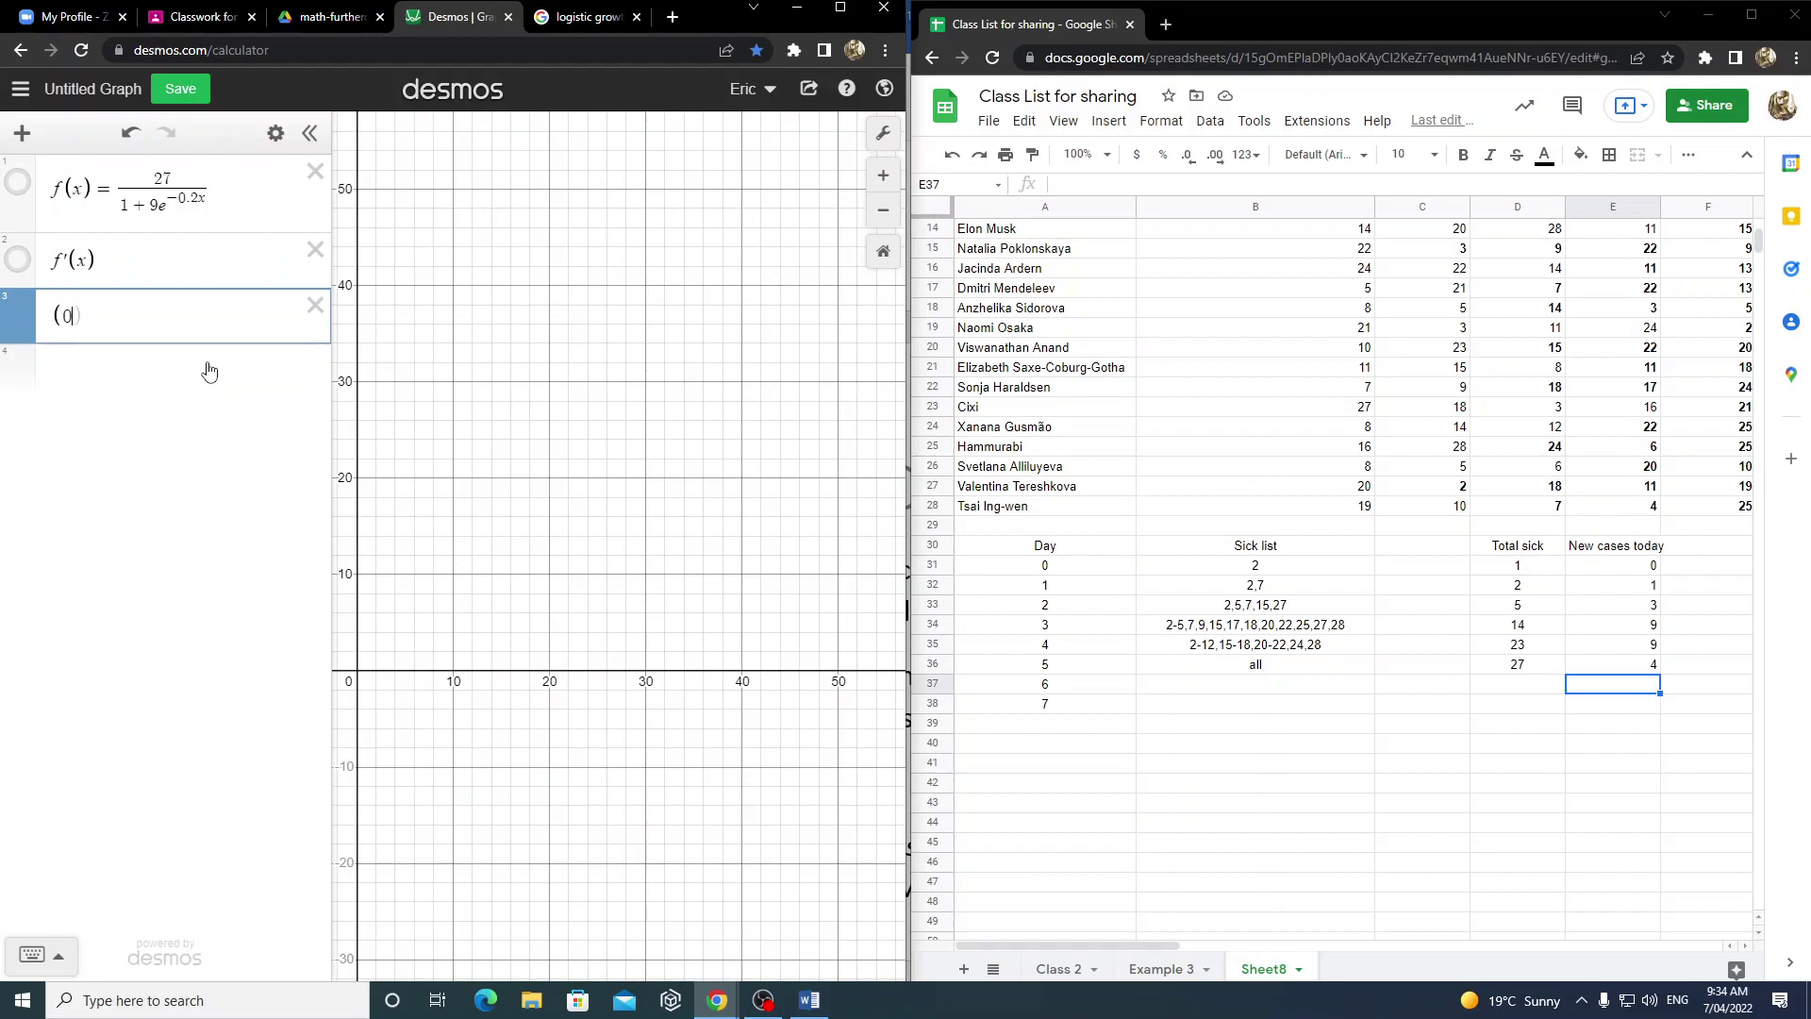
pyautogui.write(',1')
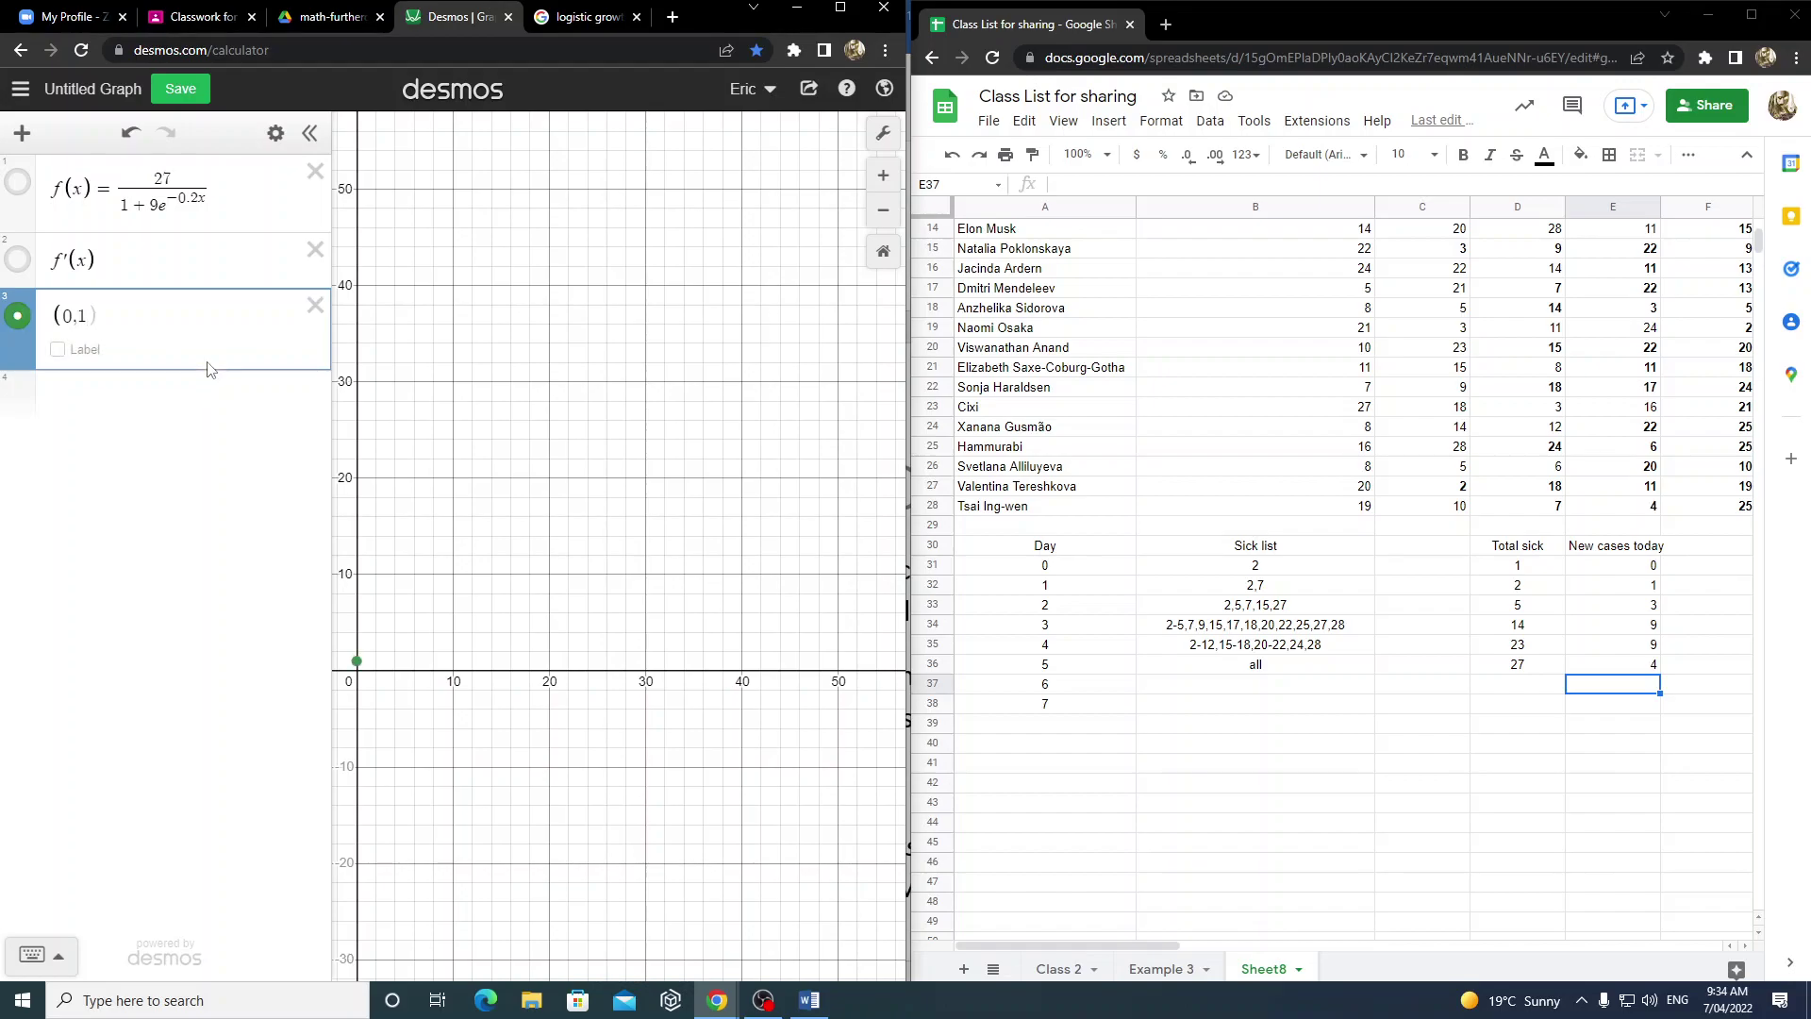
pyautogui.write('),(')
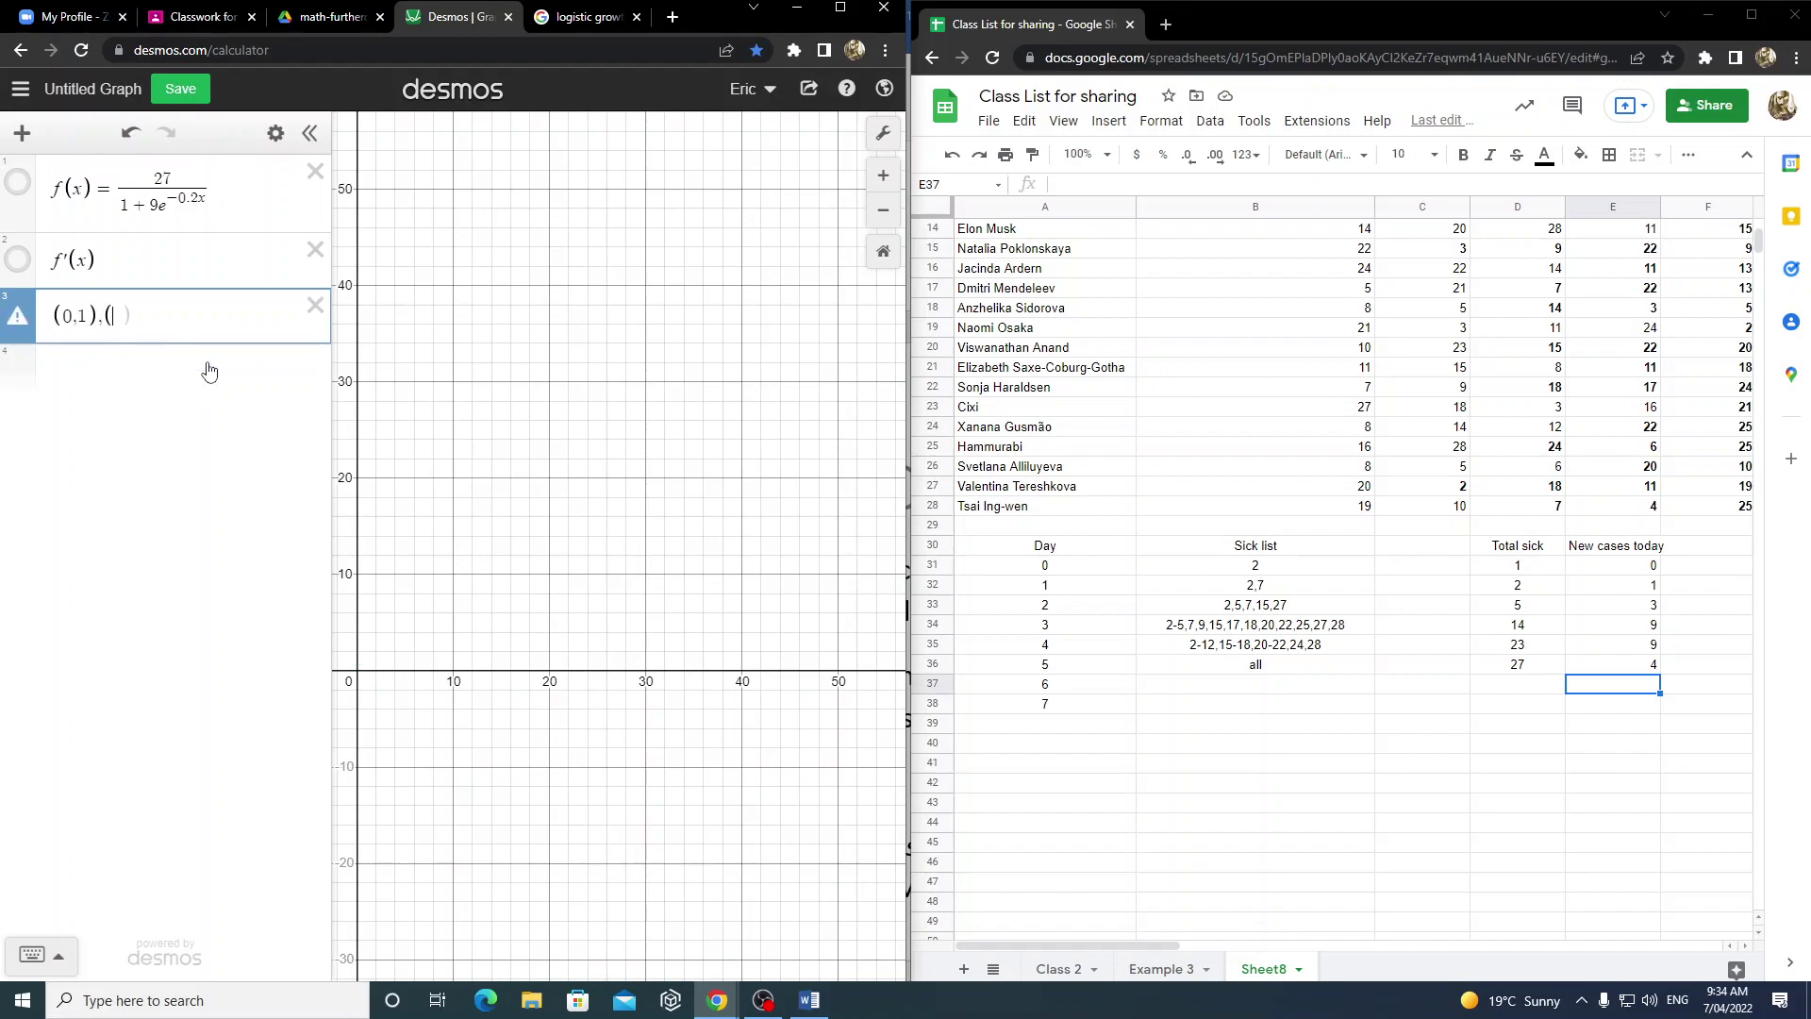
pyautogui.write('1')
pyautogui.press('BackSpace')
pyautogui.write('1,2')
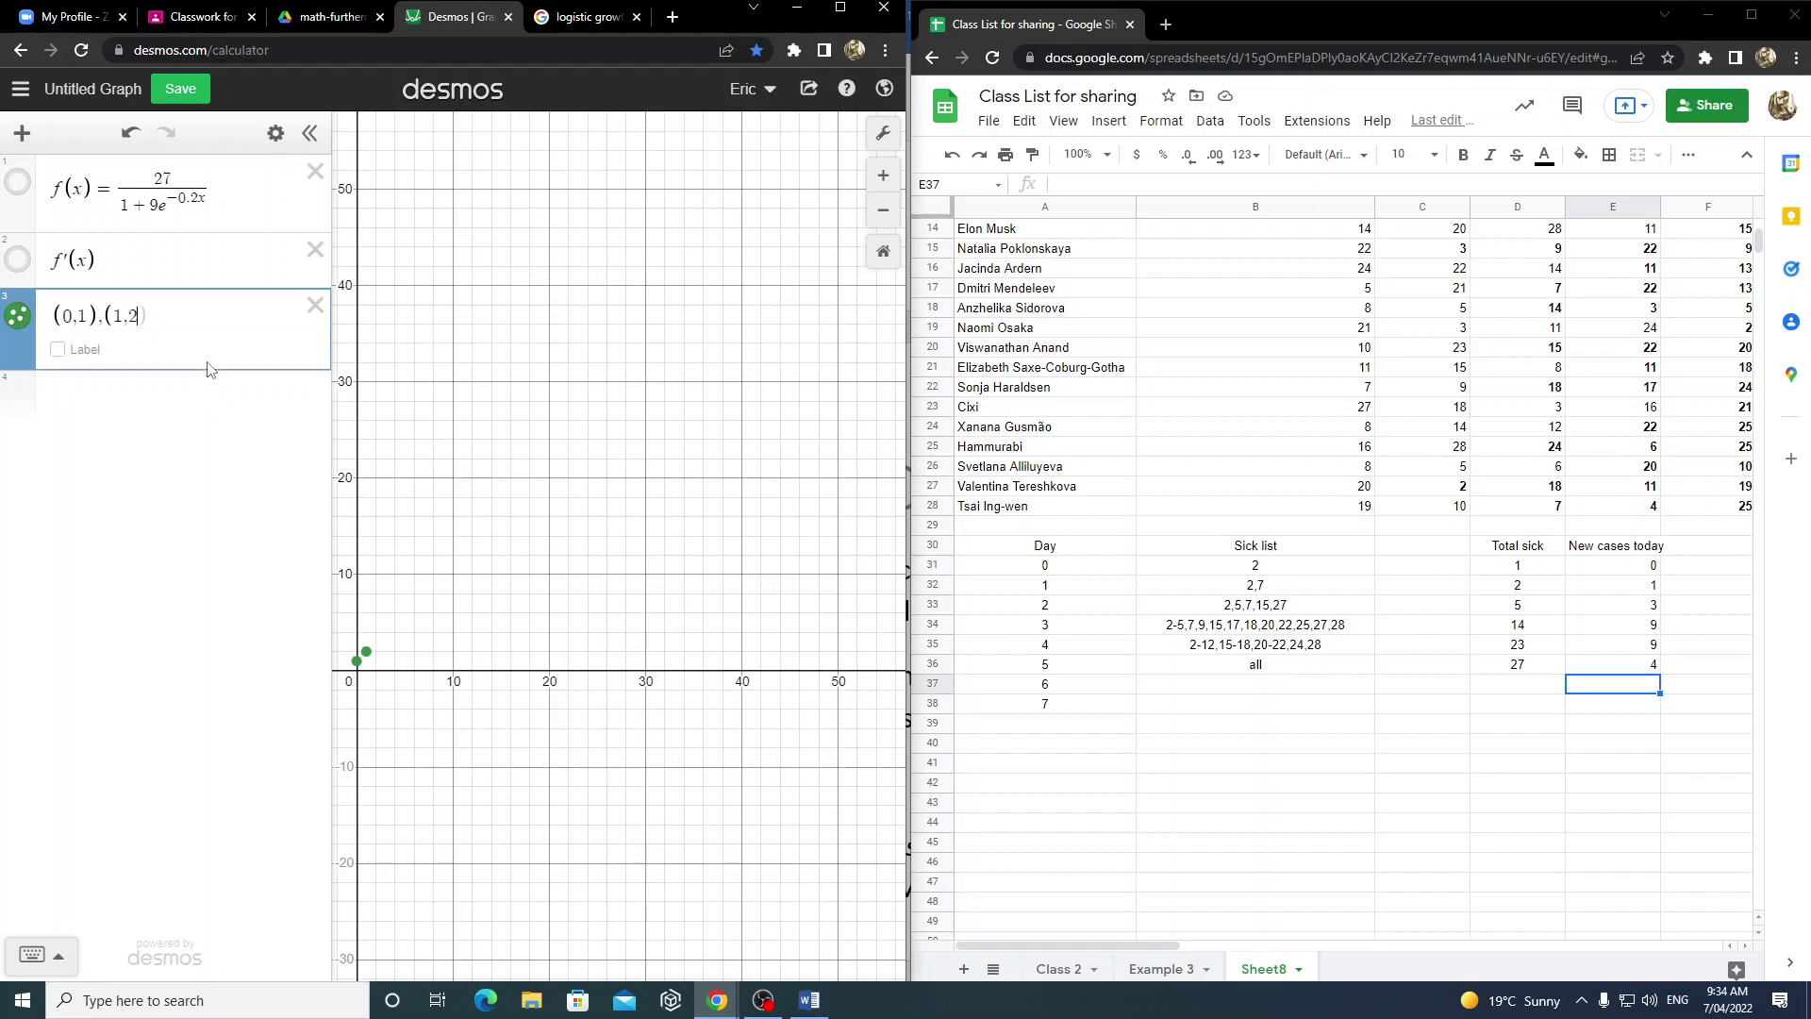
pyautogui.write('),')
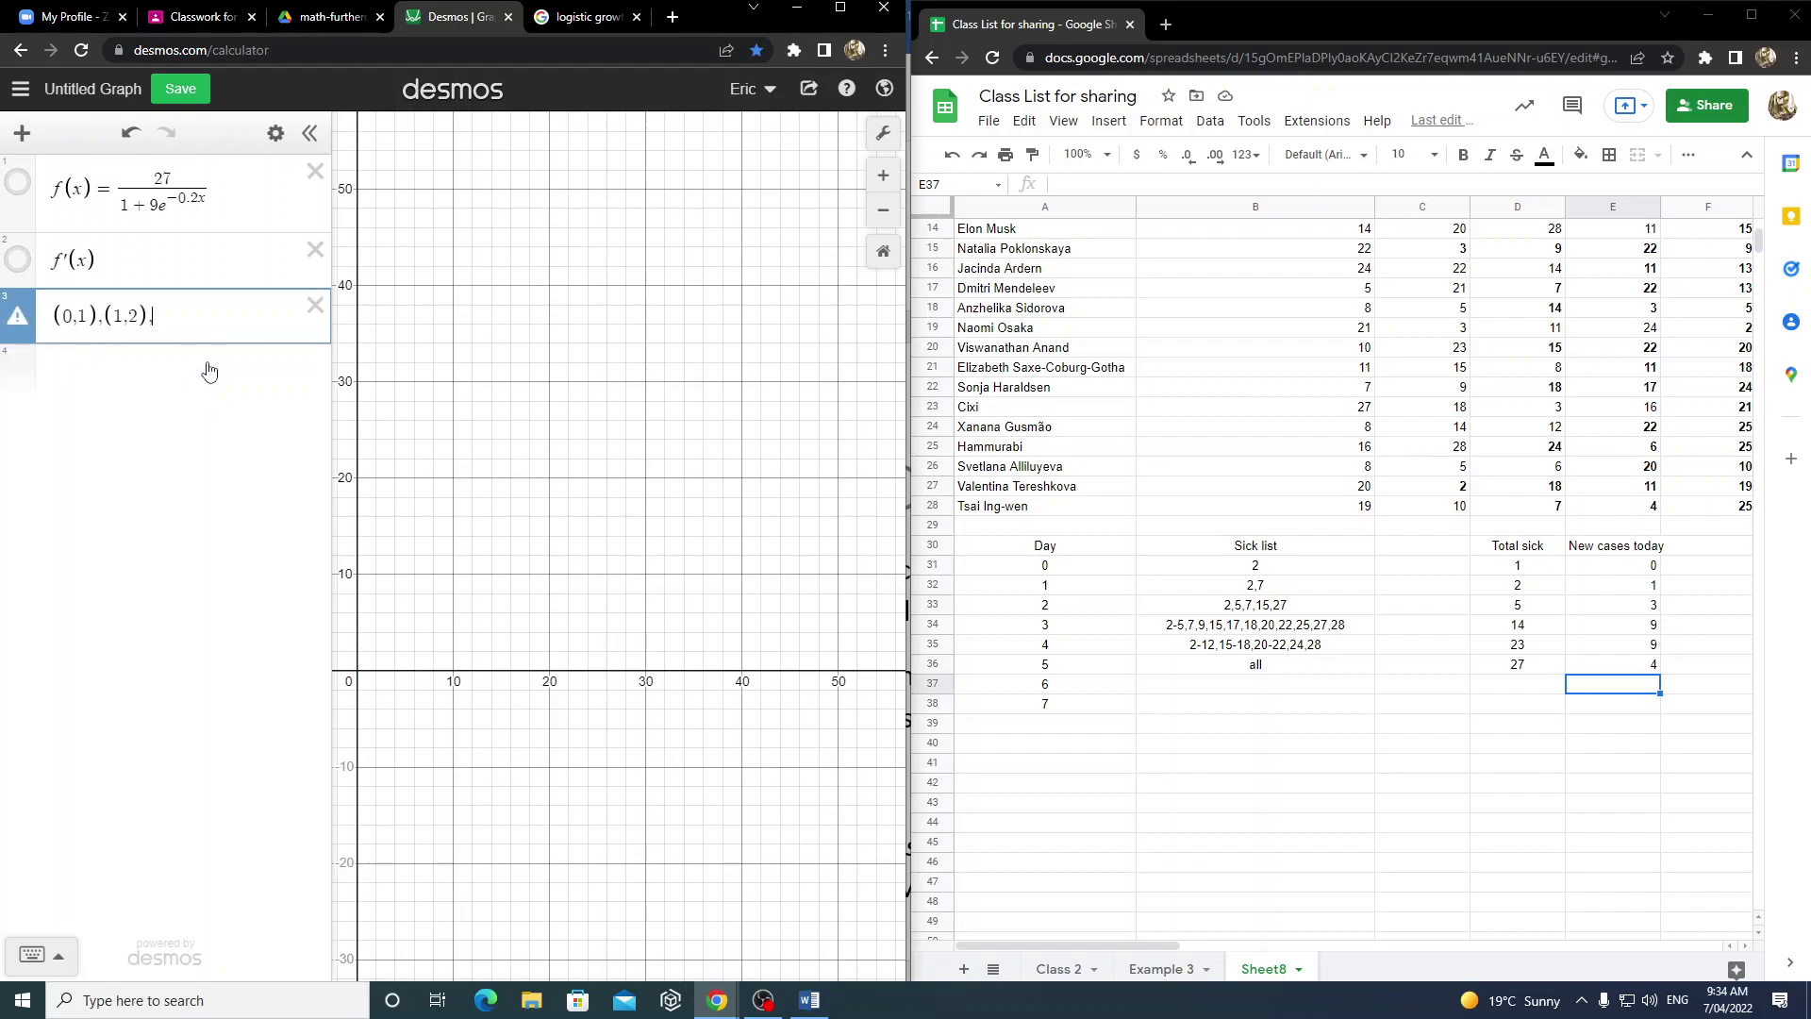
# - Add the Day 2 point (2,5) and the Day 3 point (3,14) to the third Desmos expression, and begin the Day 4 point with "(4"
pyautogui.write('3')
pyautogui.press('BackSpace')
pyautogui.write('(2,5')
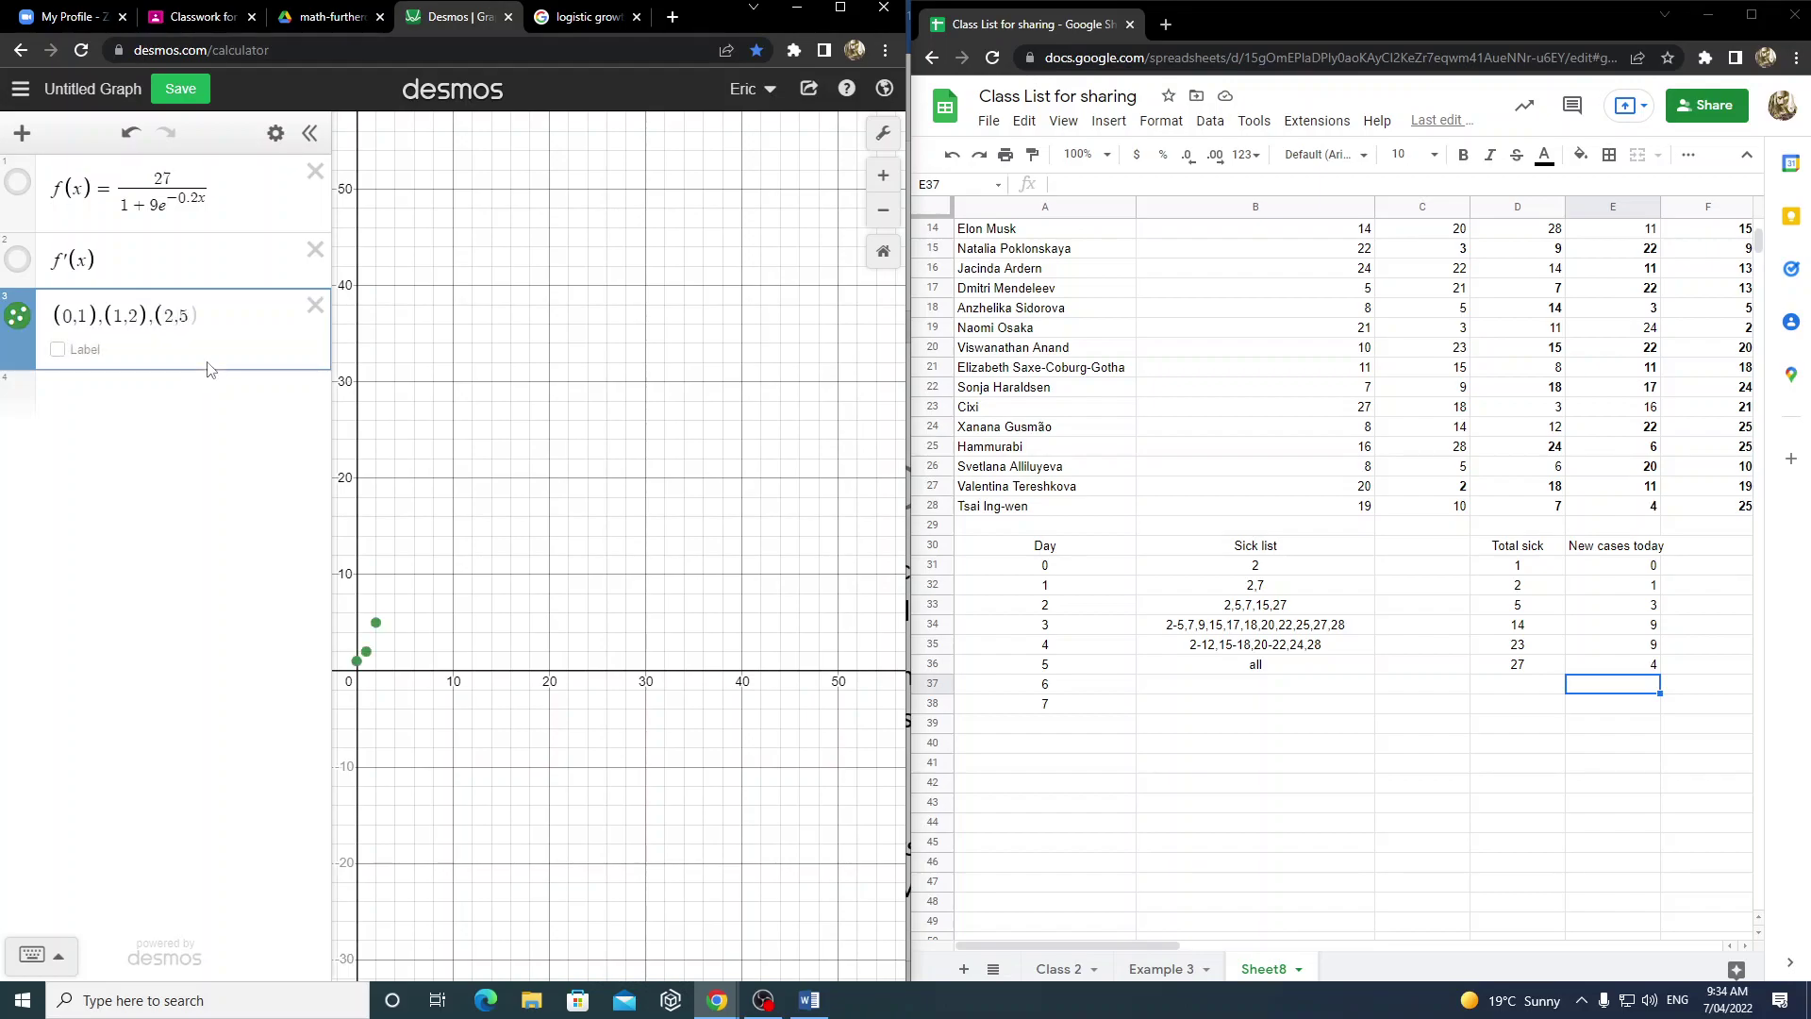
pyautogui.write(')')
pyautogui.write(',(3')
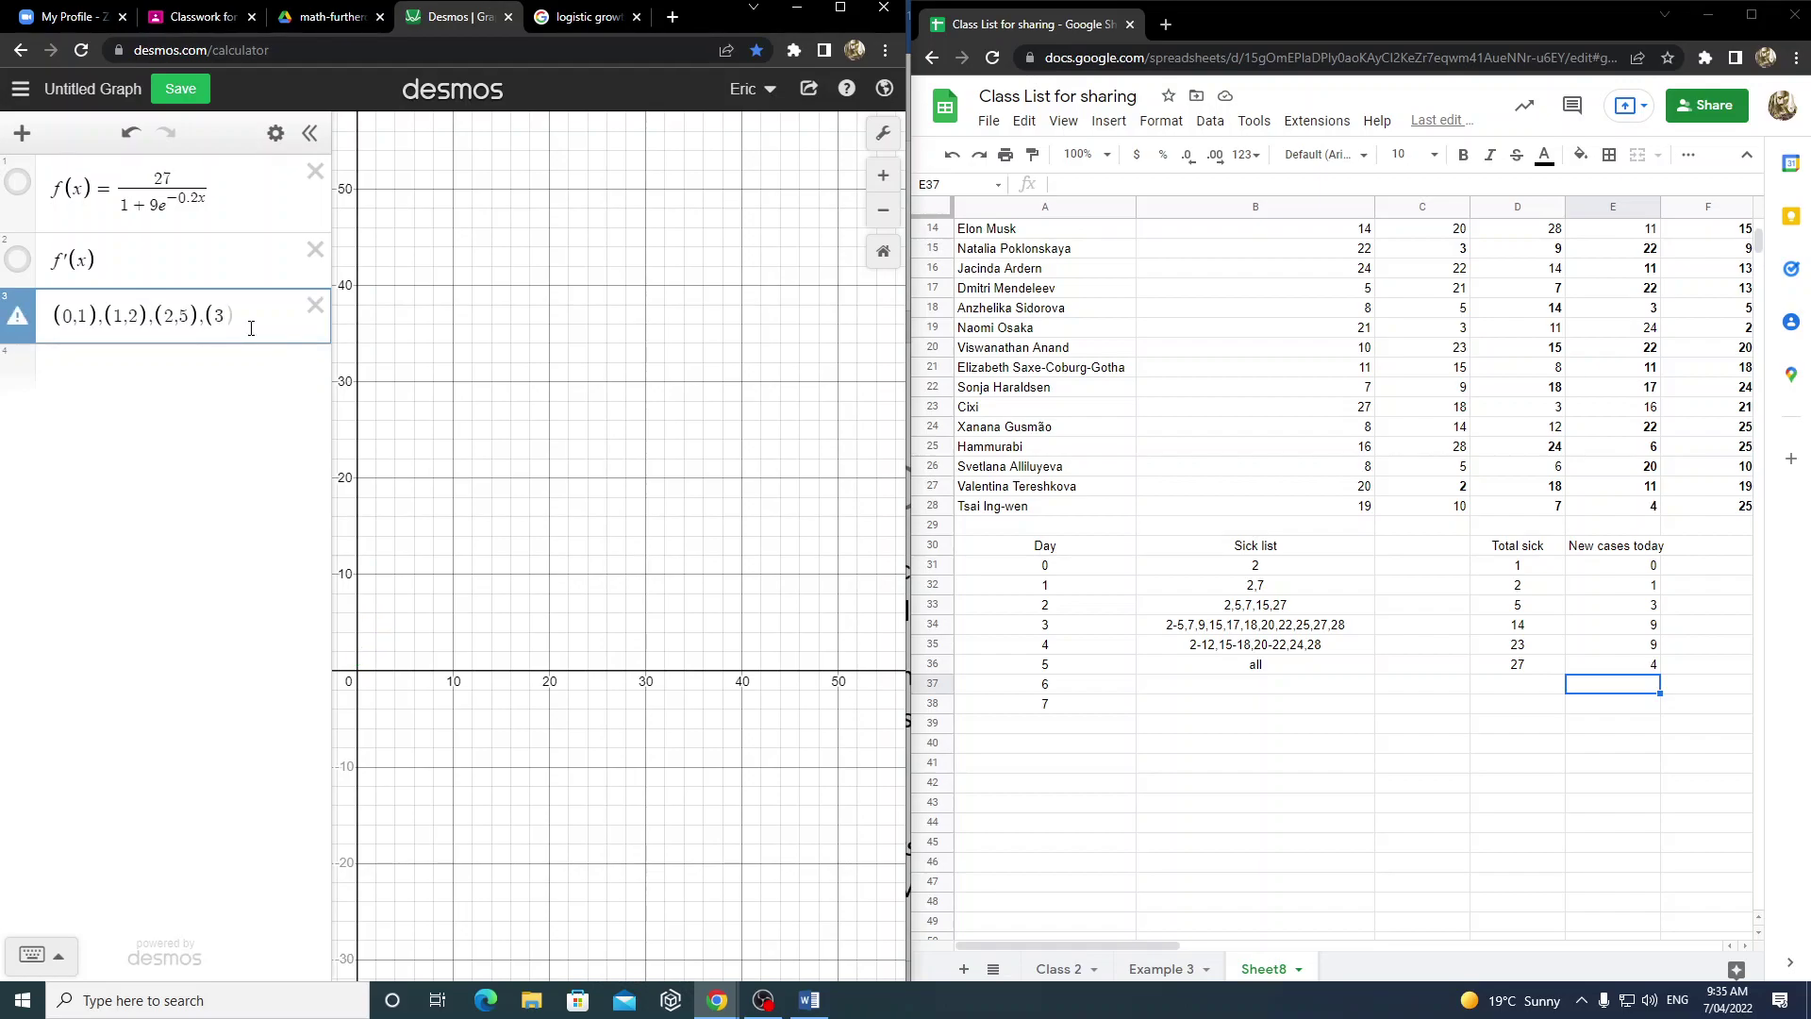
pyautogui.write(',14),(4')
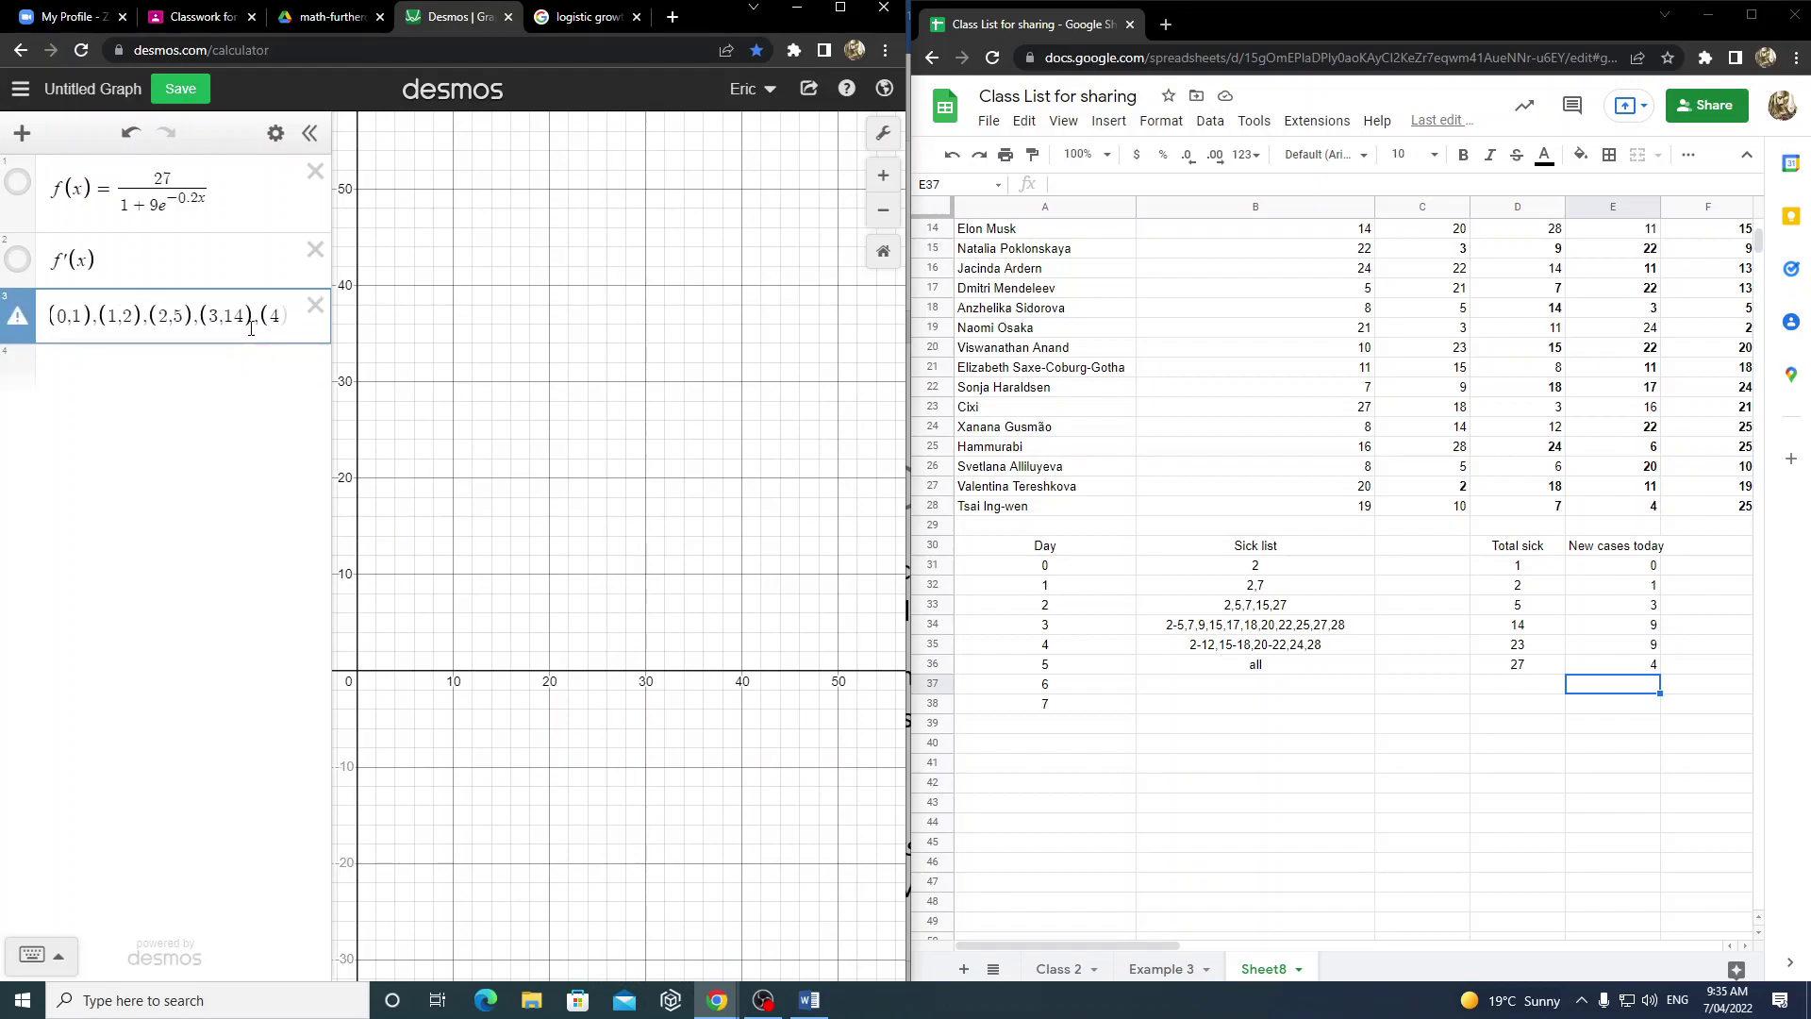
# - Complete the Day 4 point as (4,23) and add the Day 5 point (5,27), with all plotted points framed in the graph
pyautogui.write(',2')
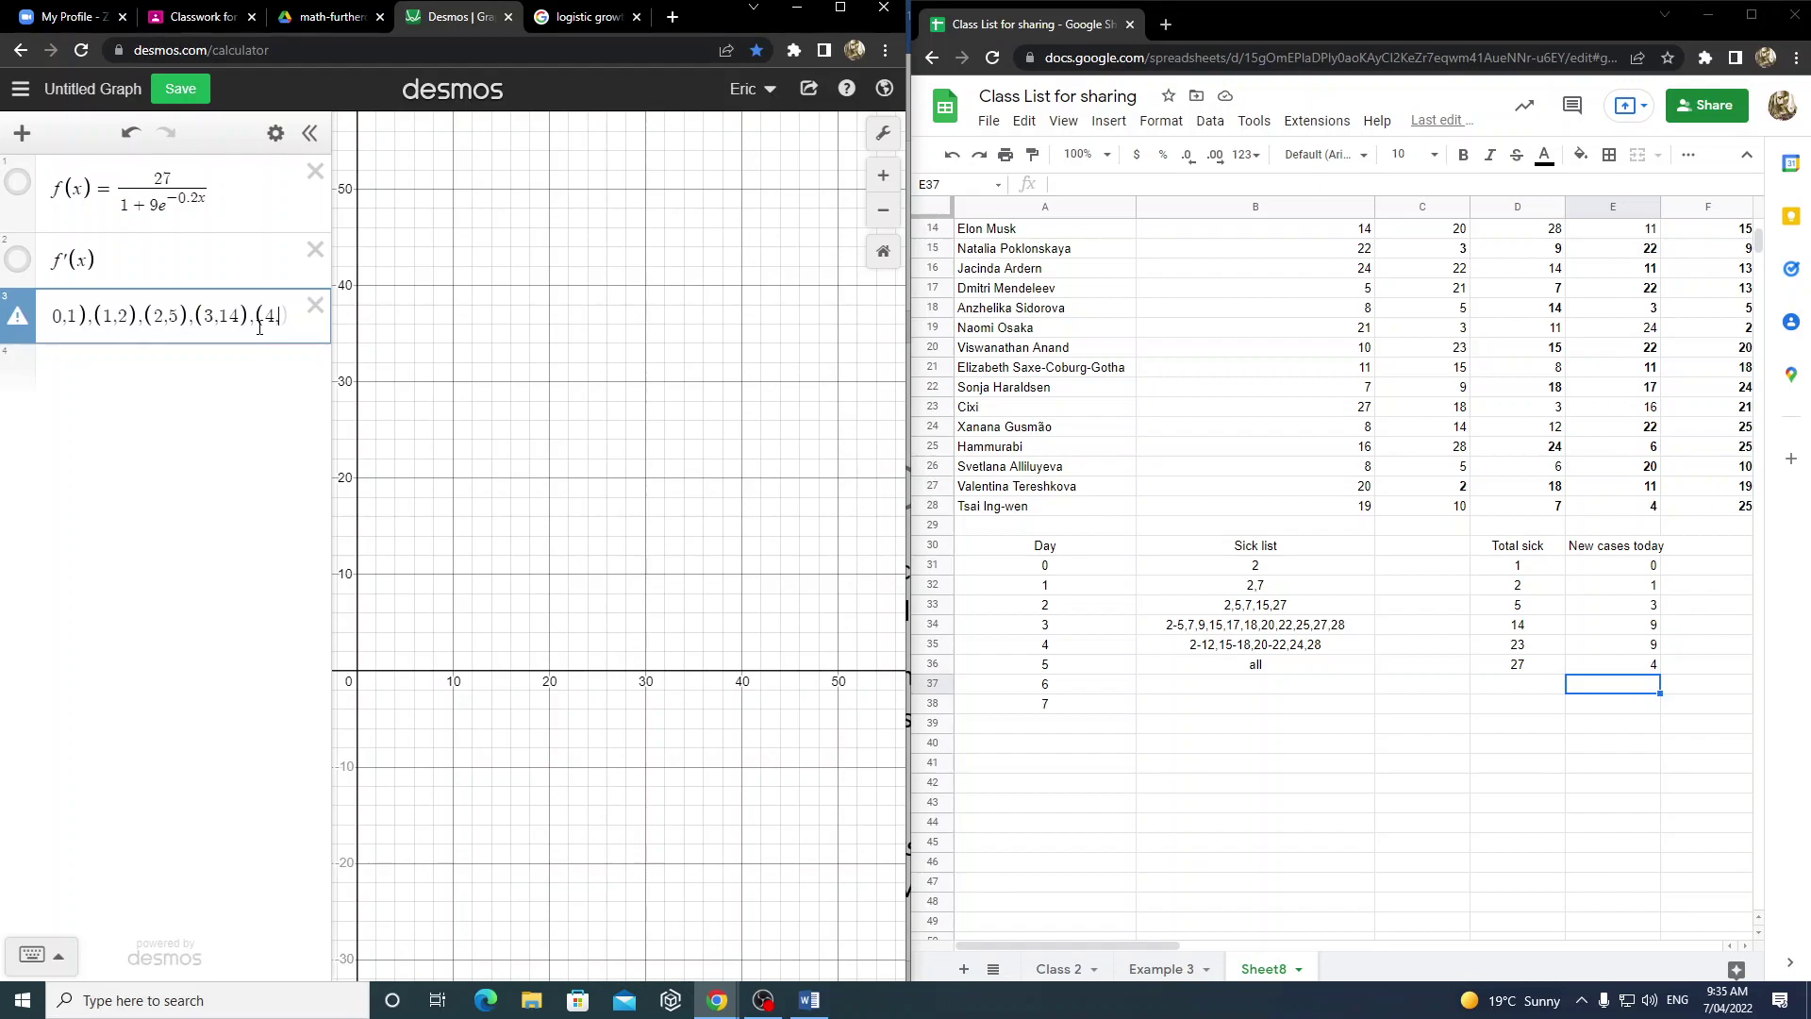
pyautogui.write('3')
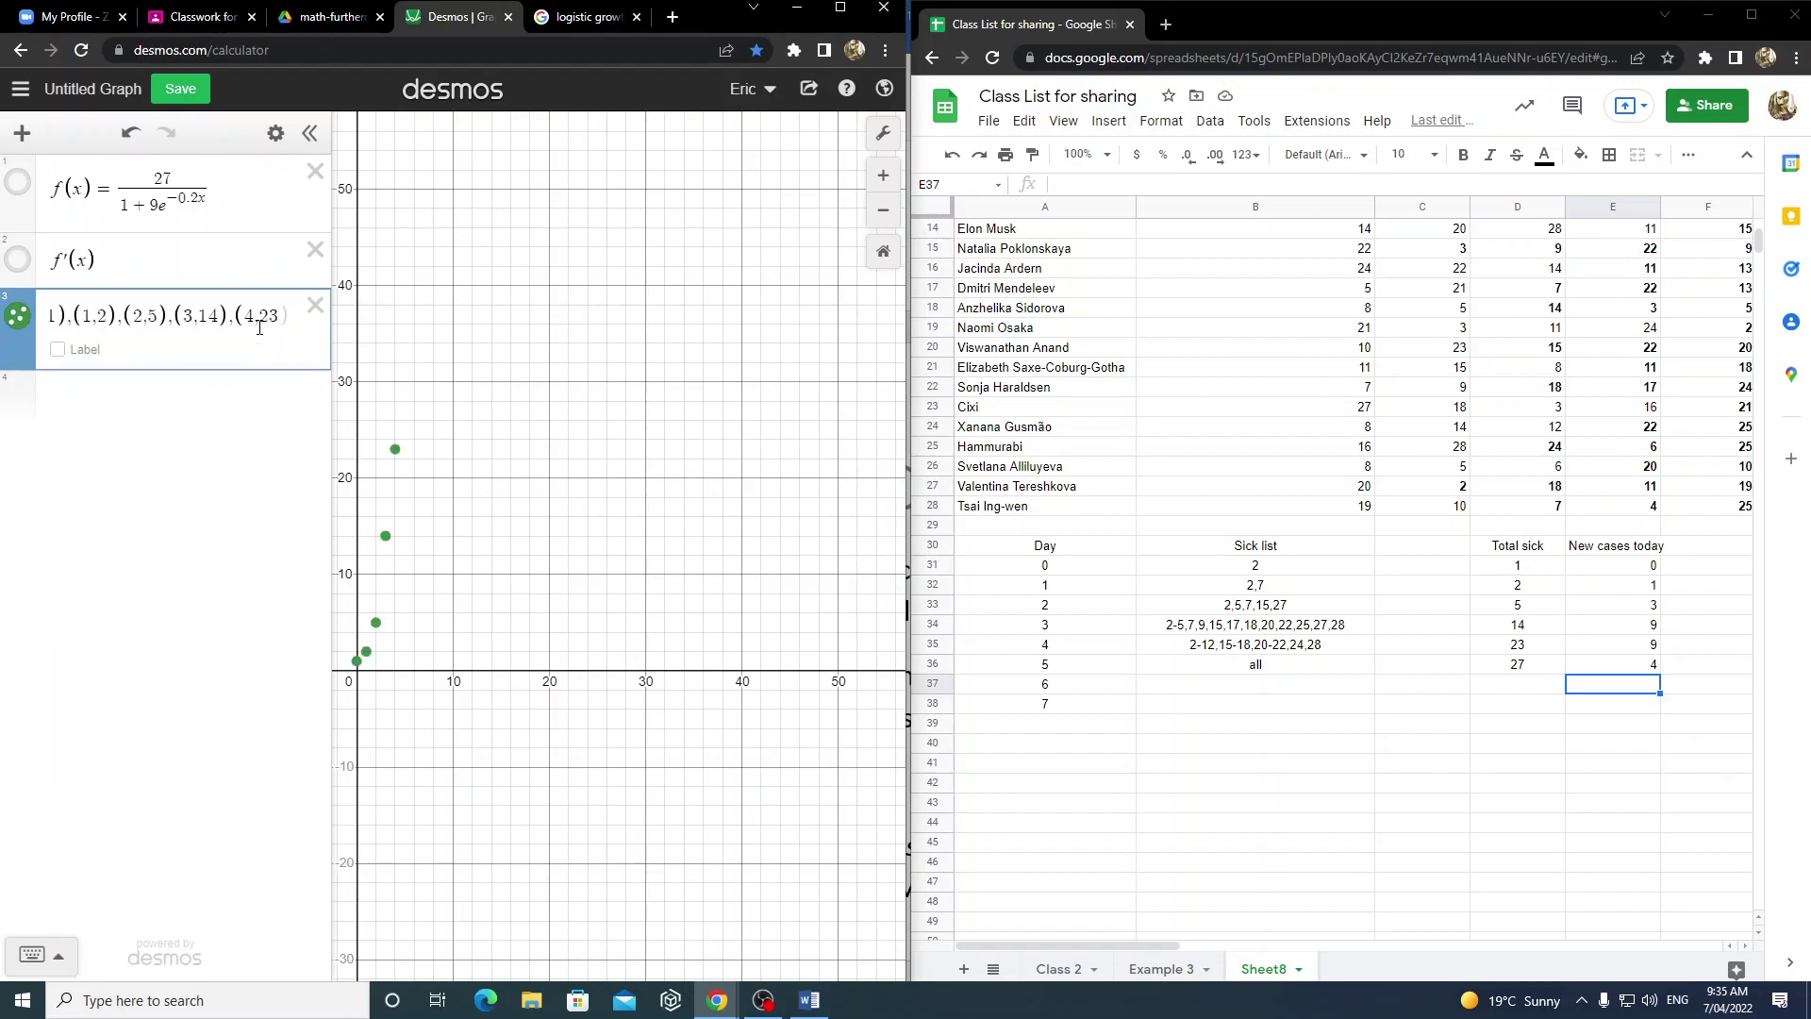
pyautogui.write(')')
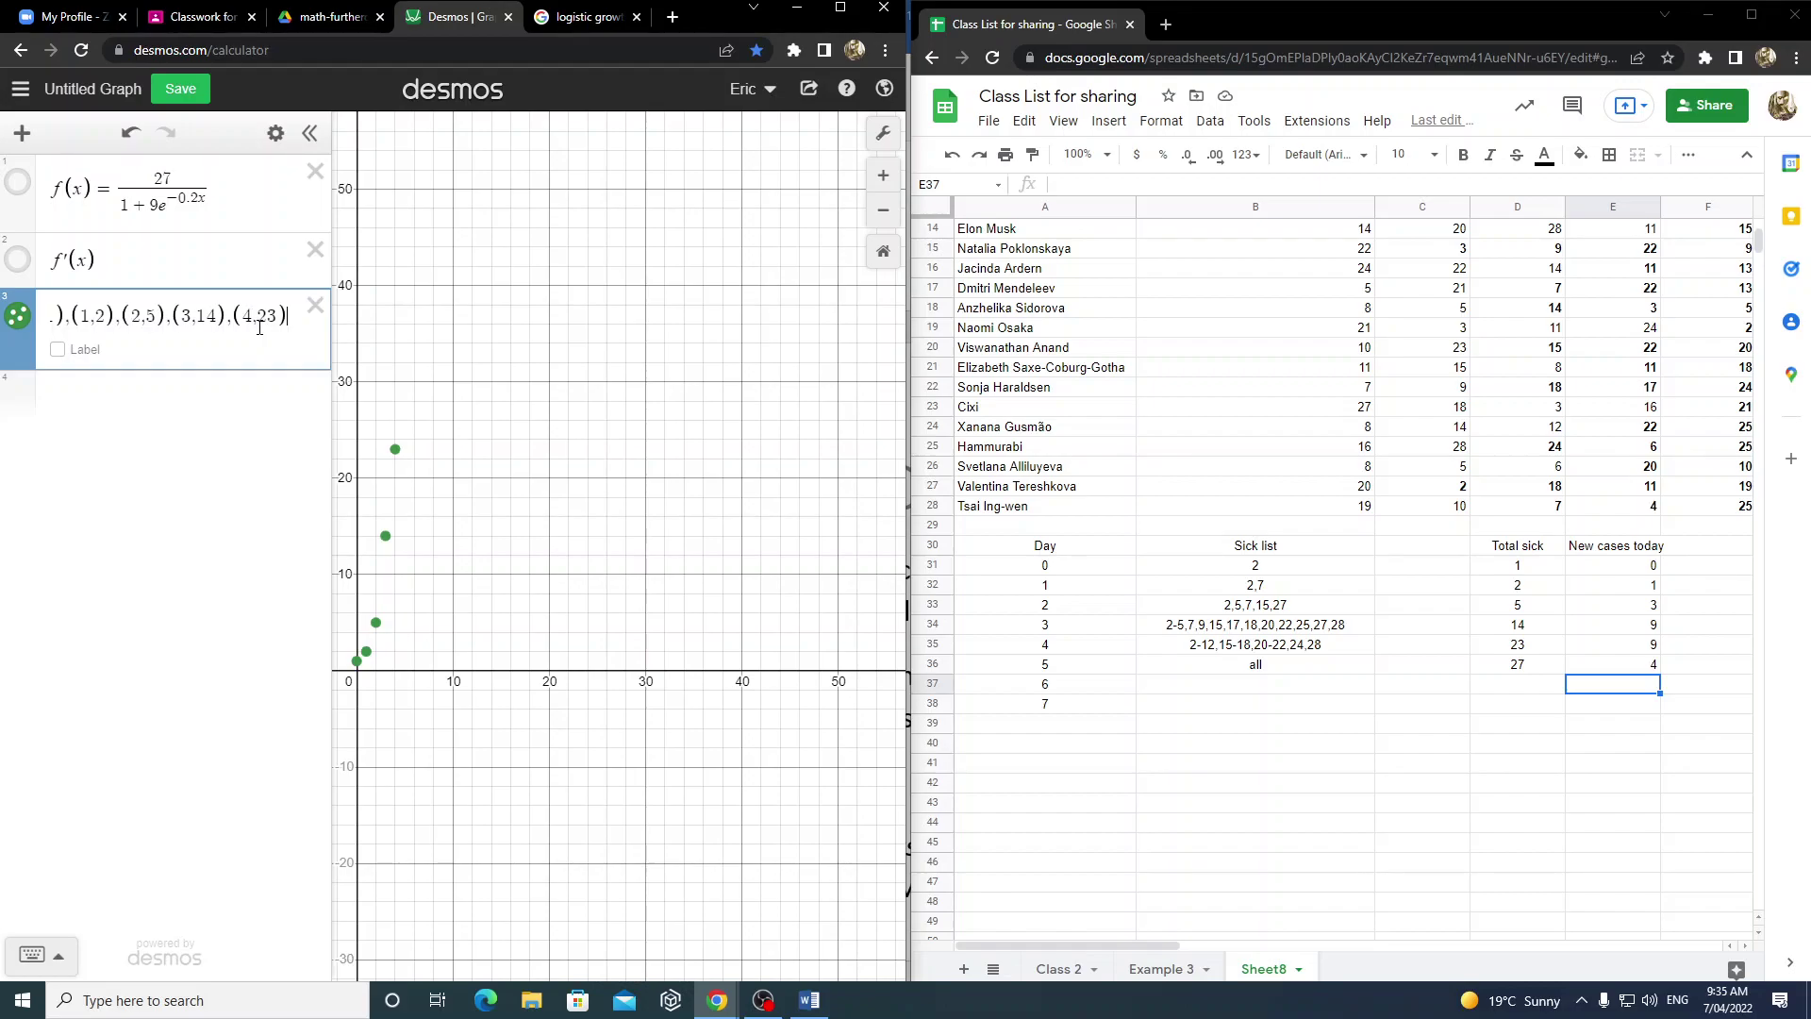
pyautogui.write(',(5')
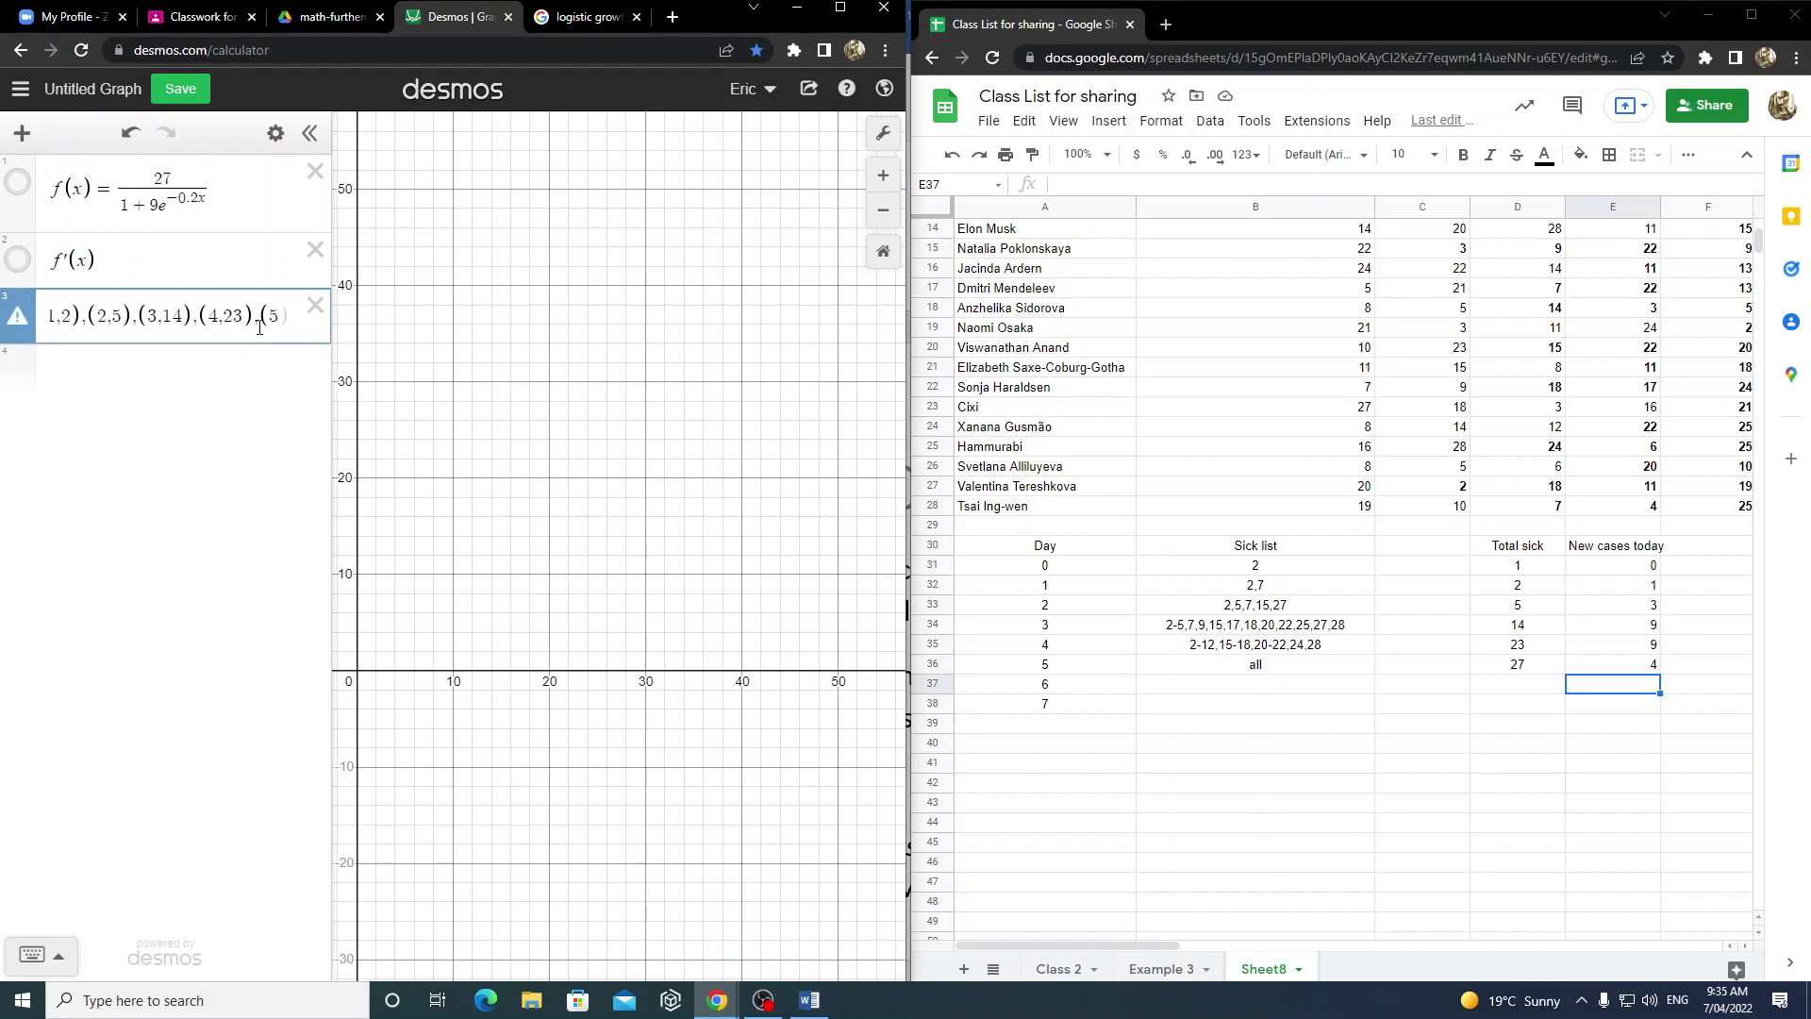
pyautogui.write(',27')
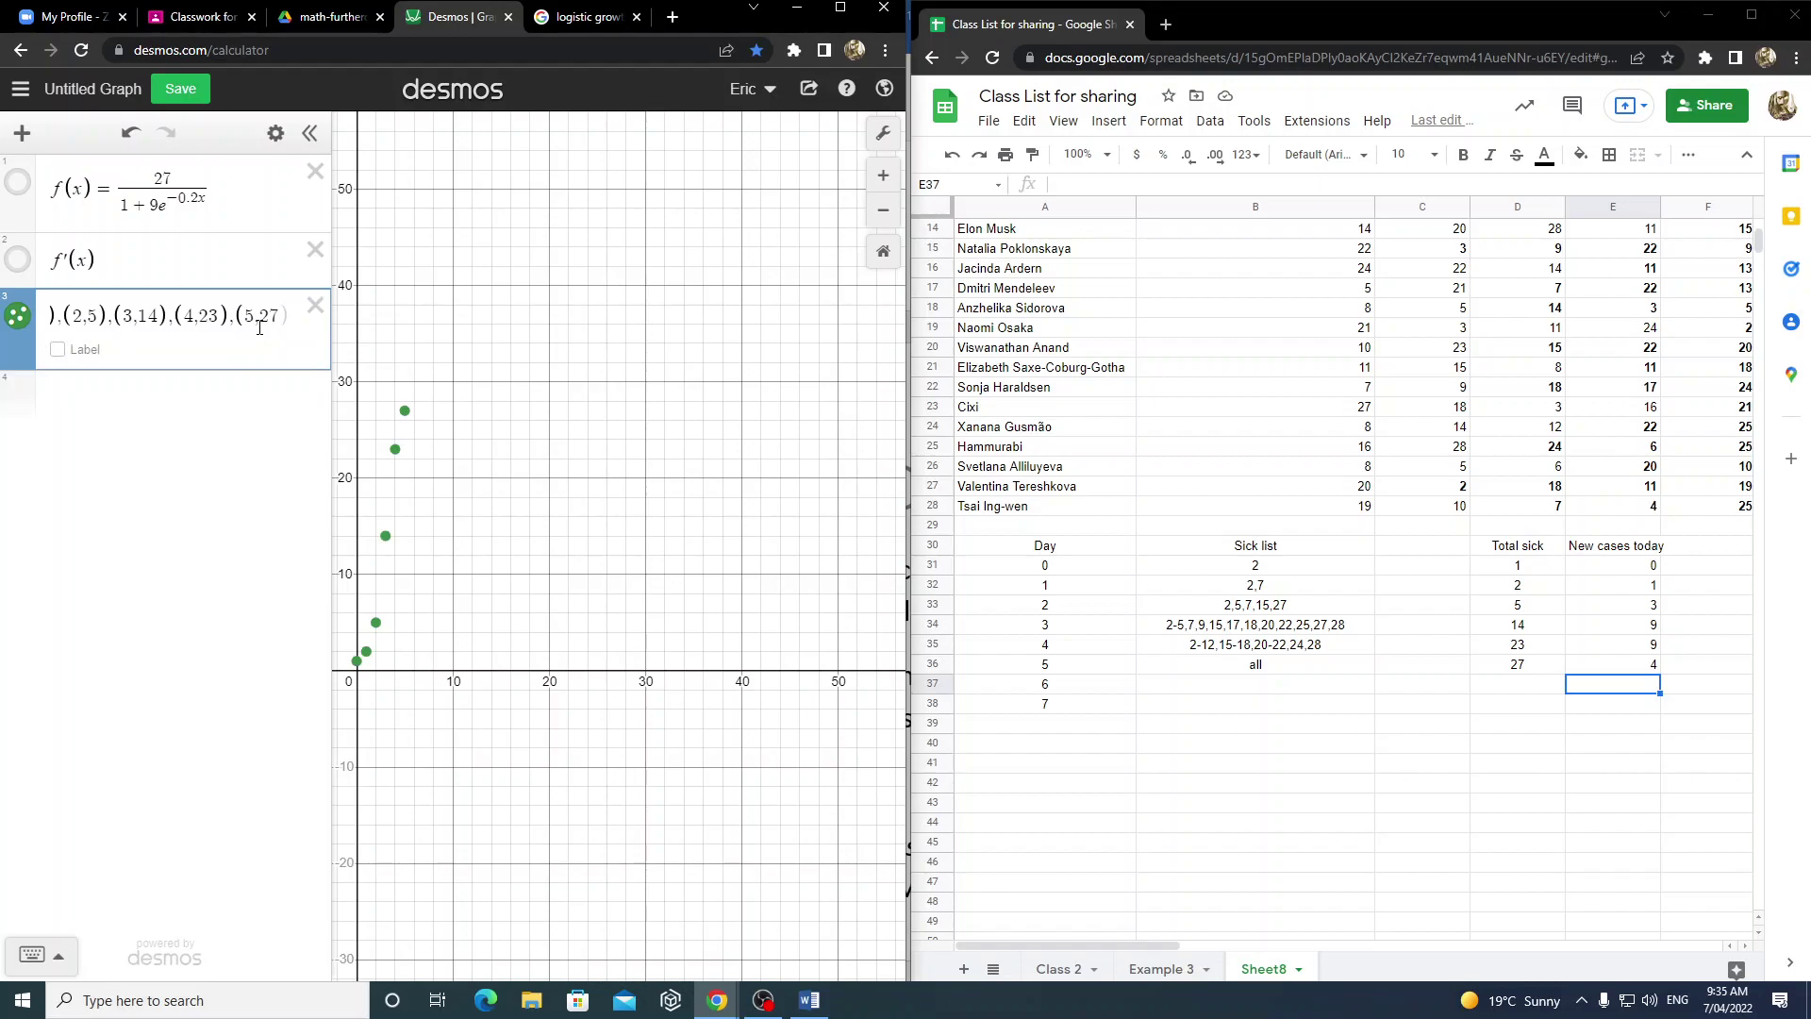
pyautogui.write(')')
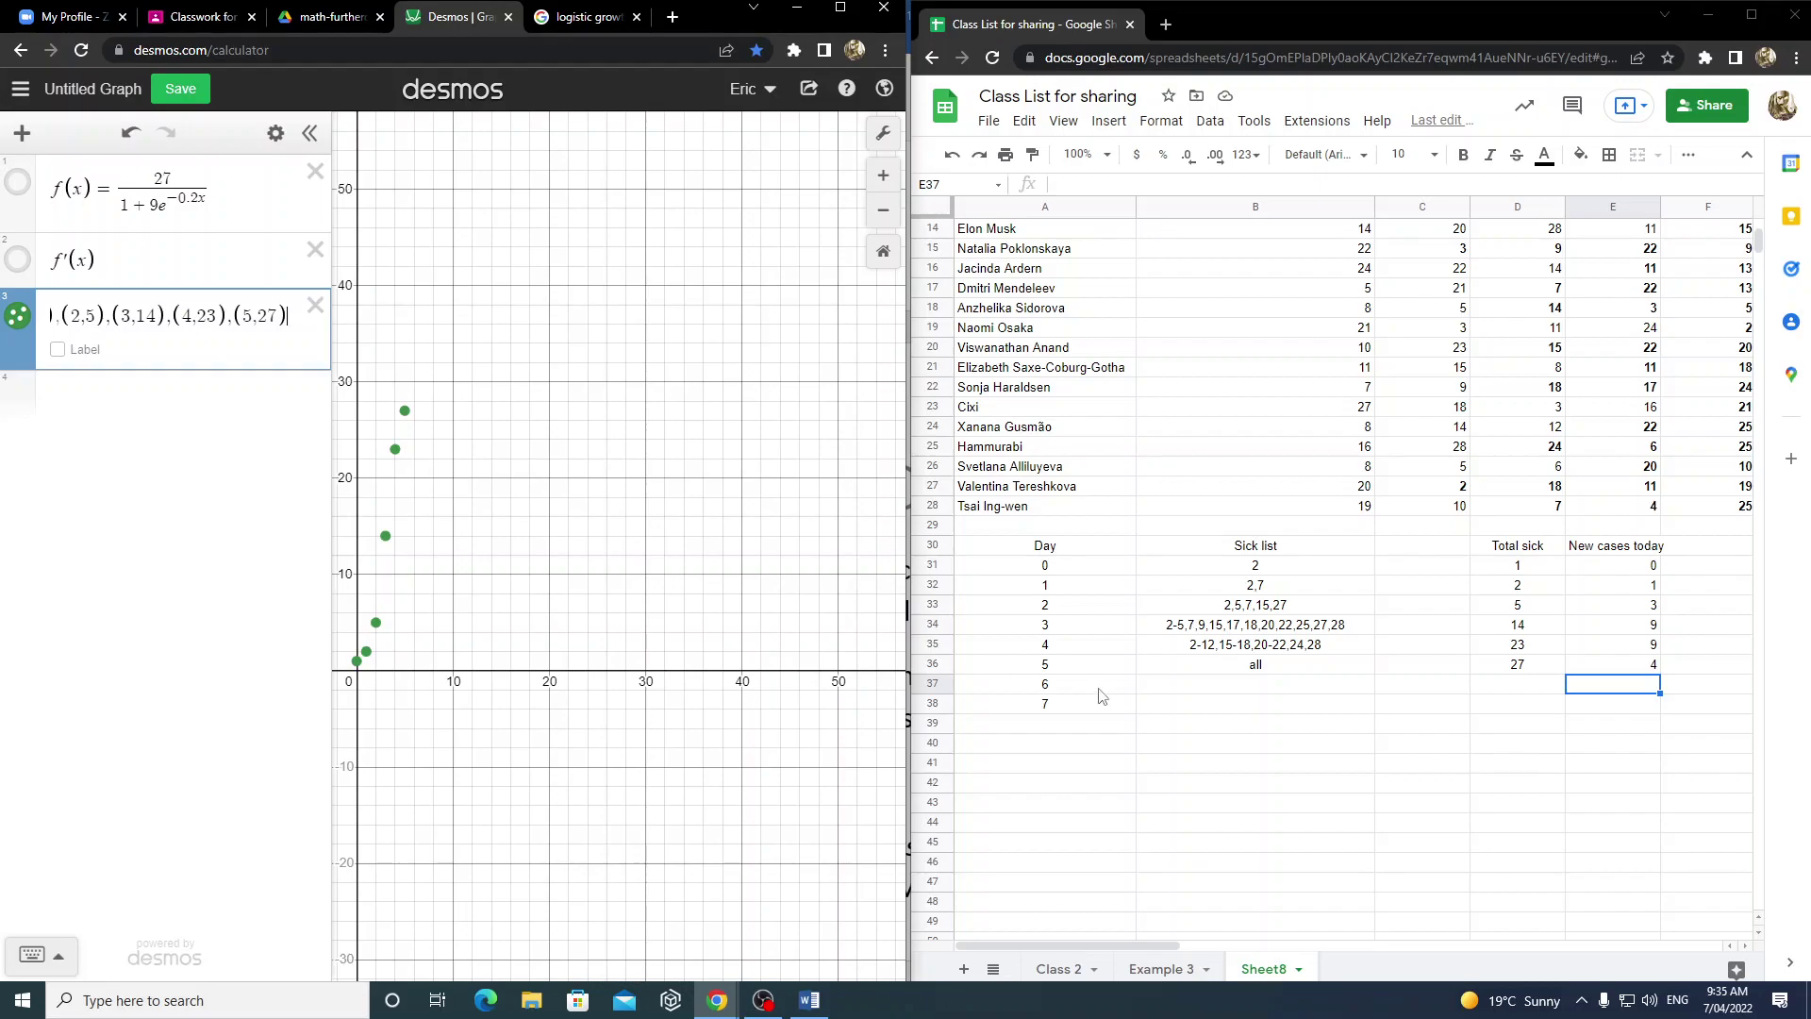
pyautogui.scroll(3, 455, 617)
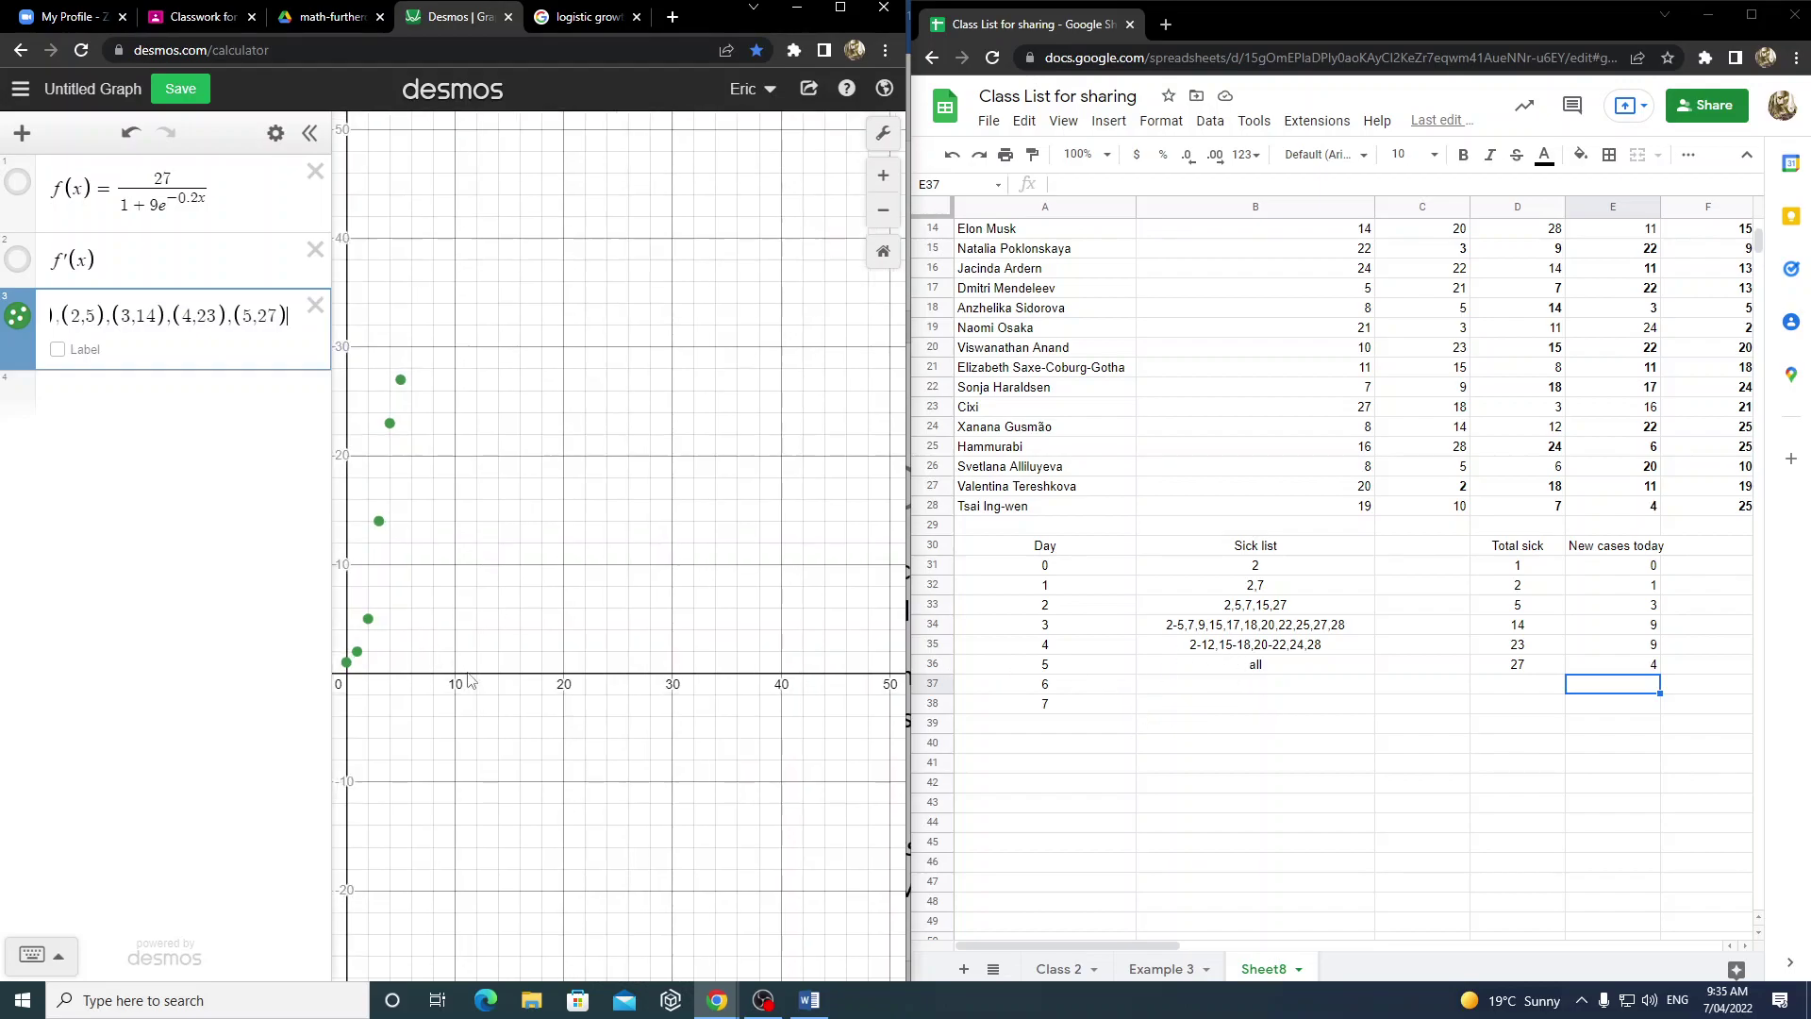
pyautogui.moveTo(490, 618); pyautogui.dragTo(653, 732)
pyautogui.scroll(3, 792, 651)
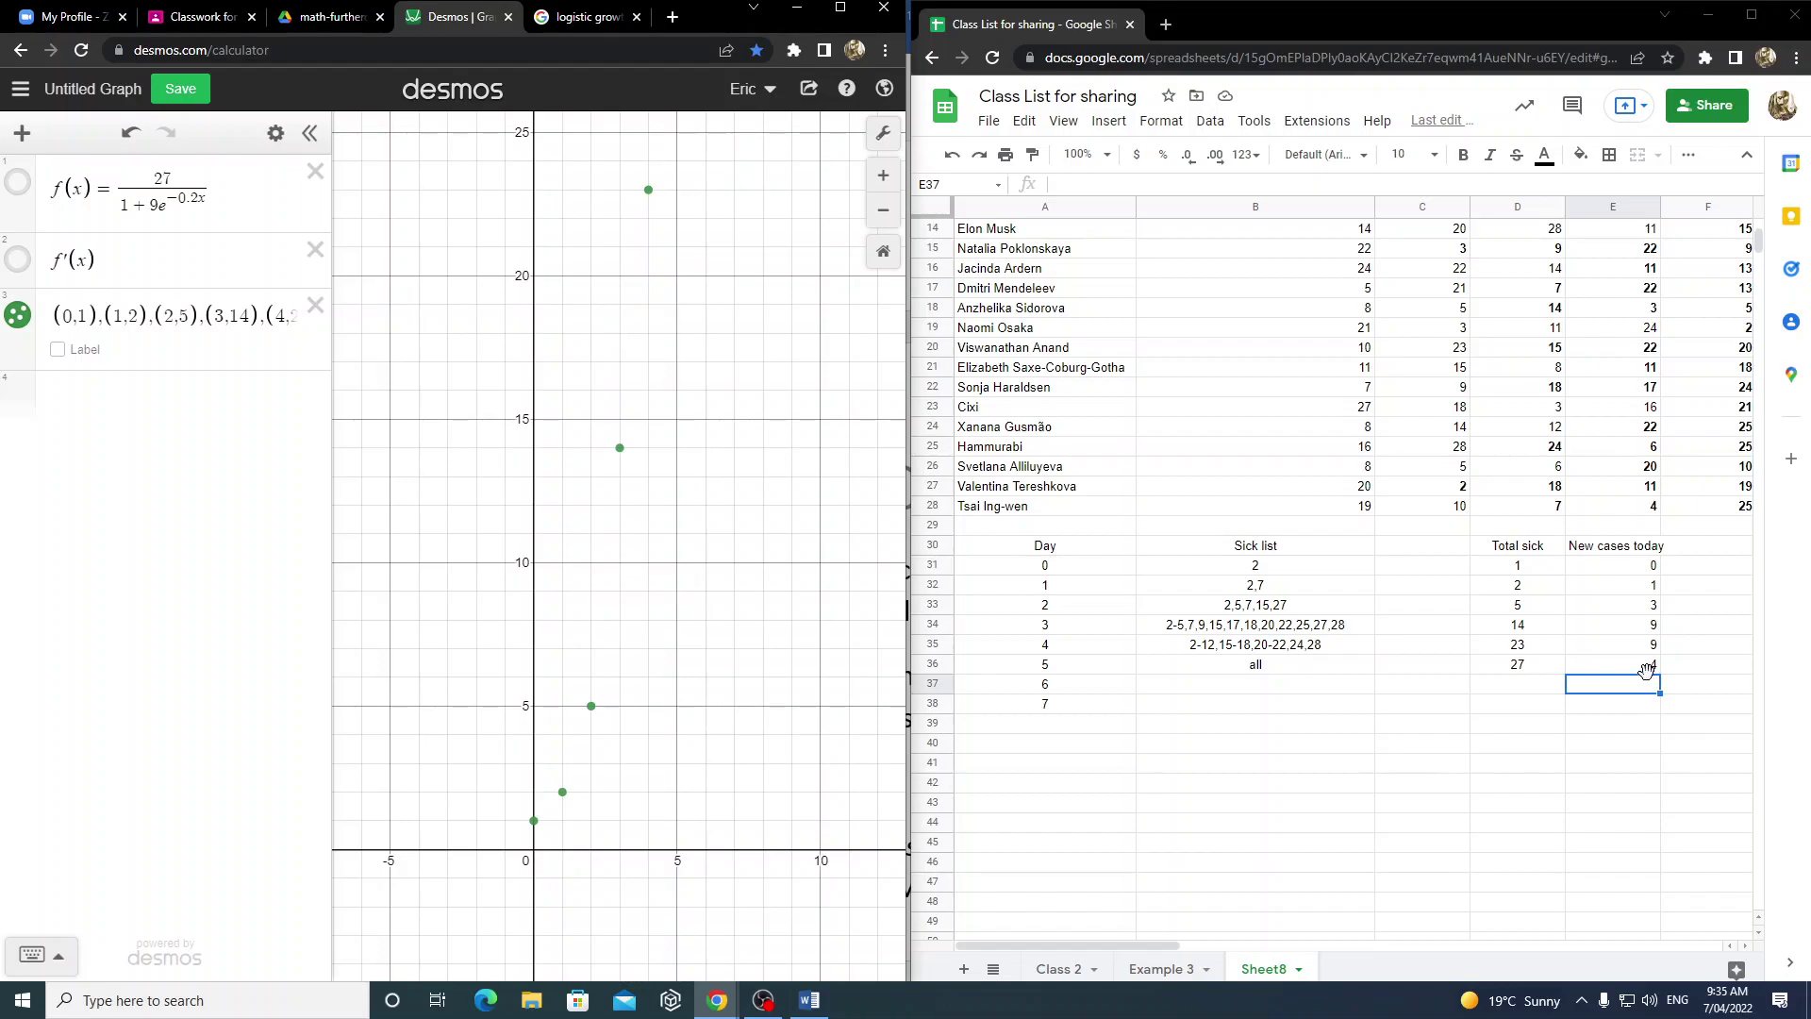
pyautogui.scroll(-3, 674, 350)
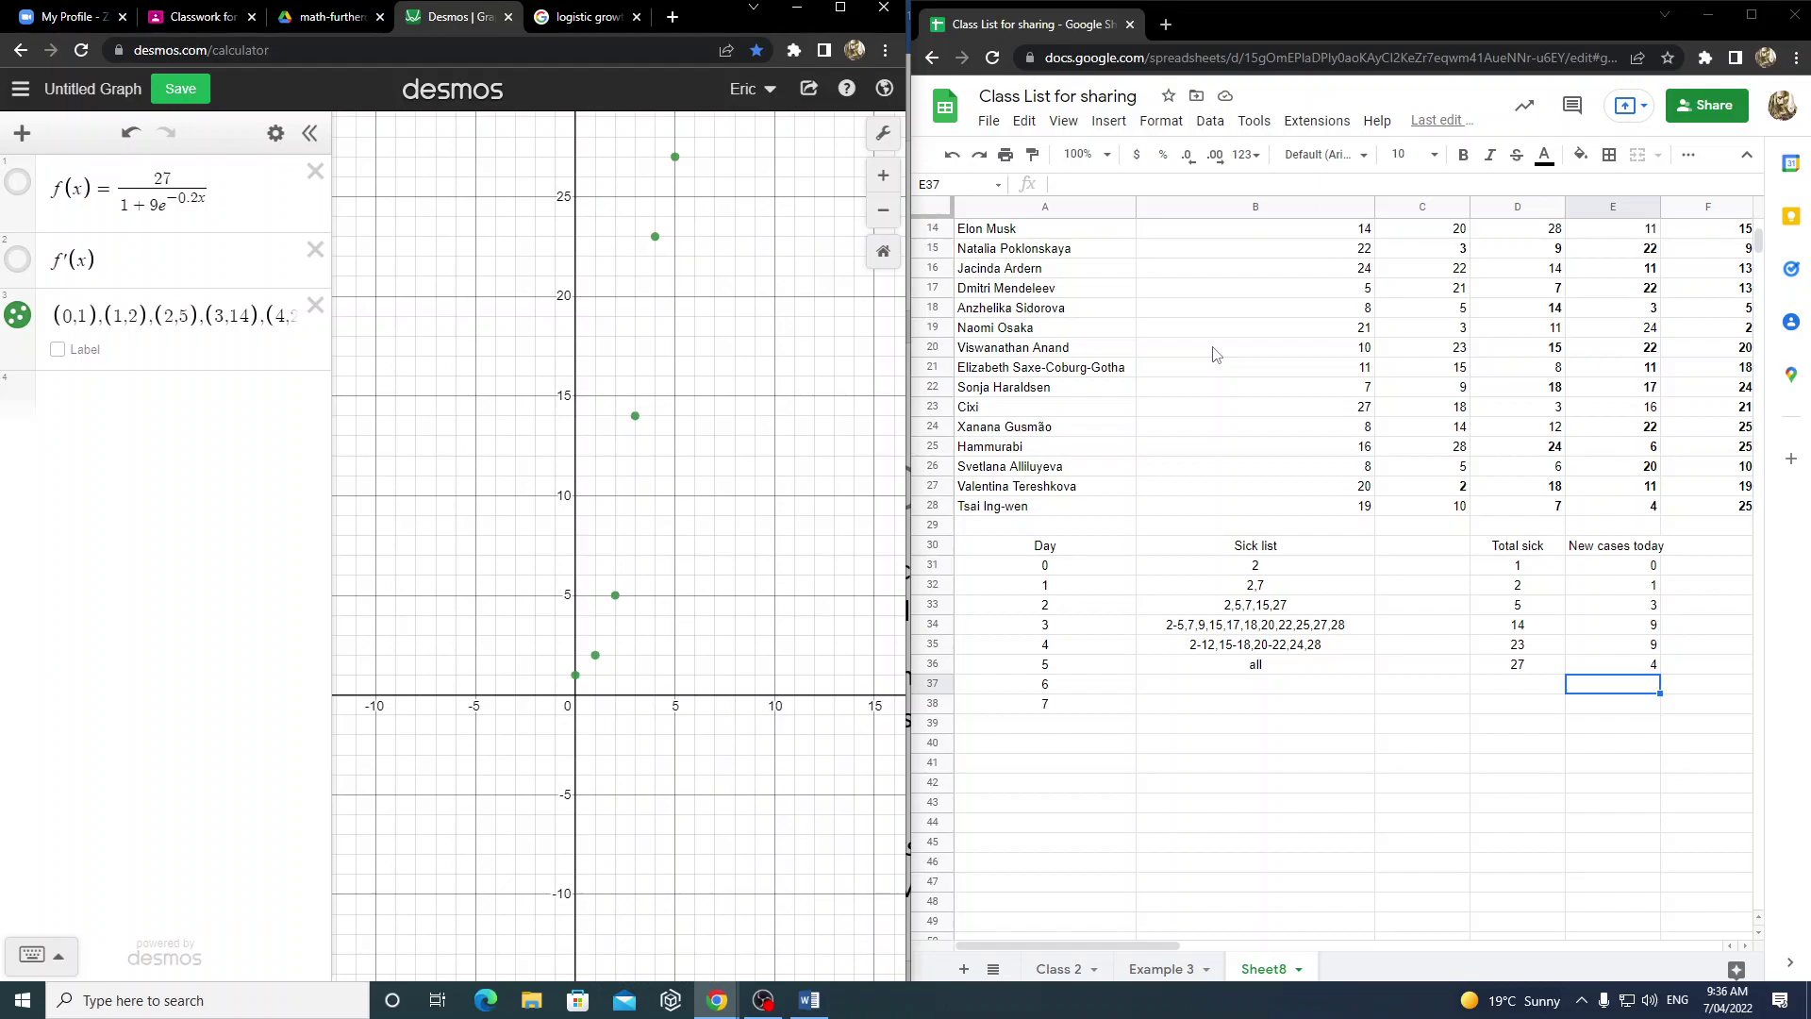
pyautogui.click(762, 1000)
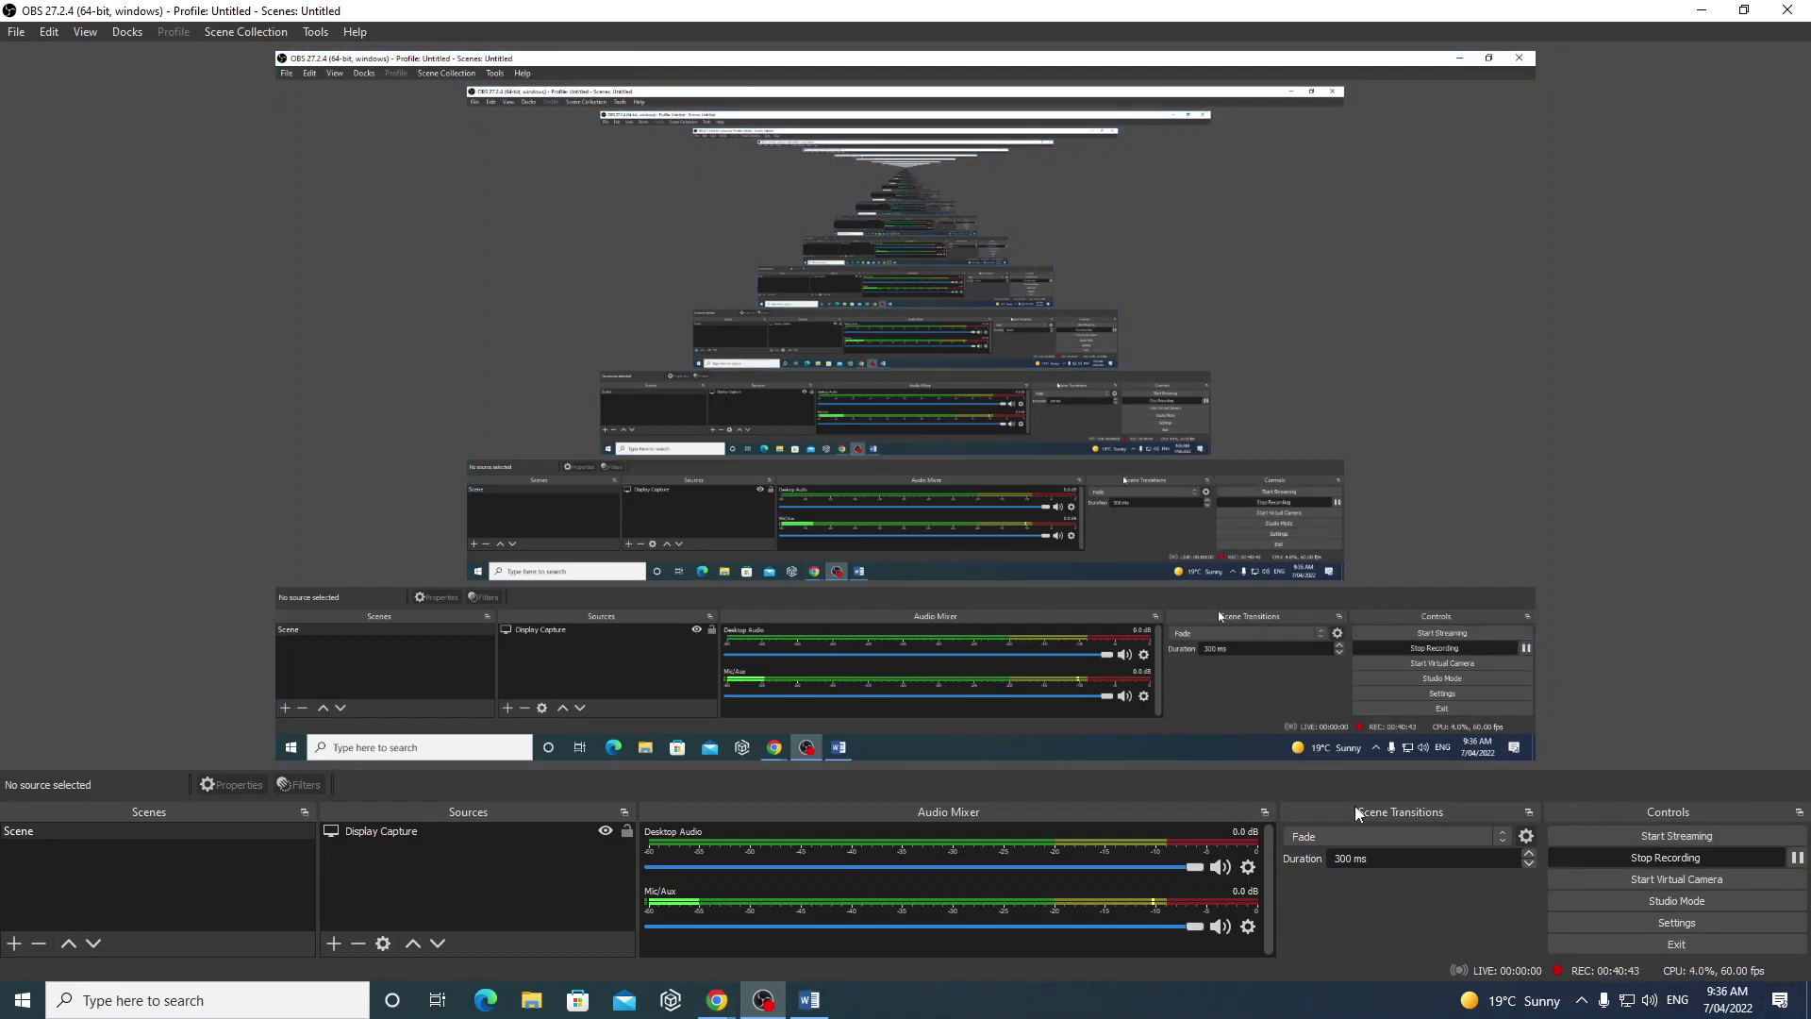
pyautogui.click(809, 1000)
pyautogui.moveTo(717, 999)
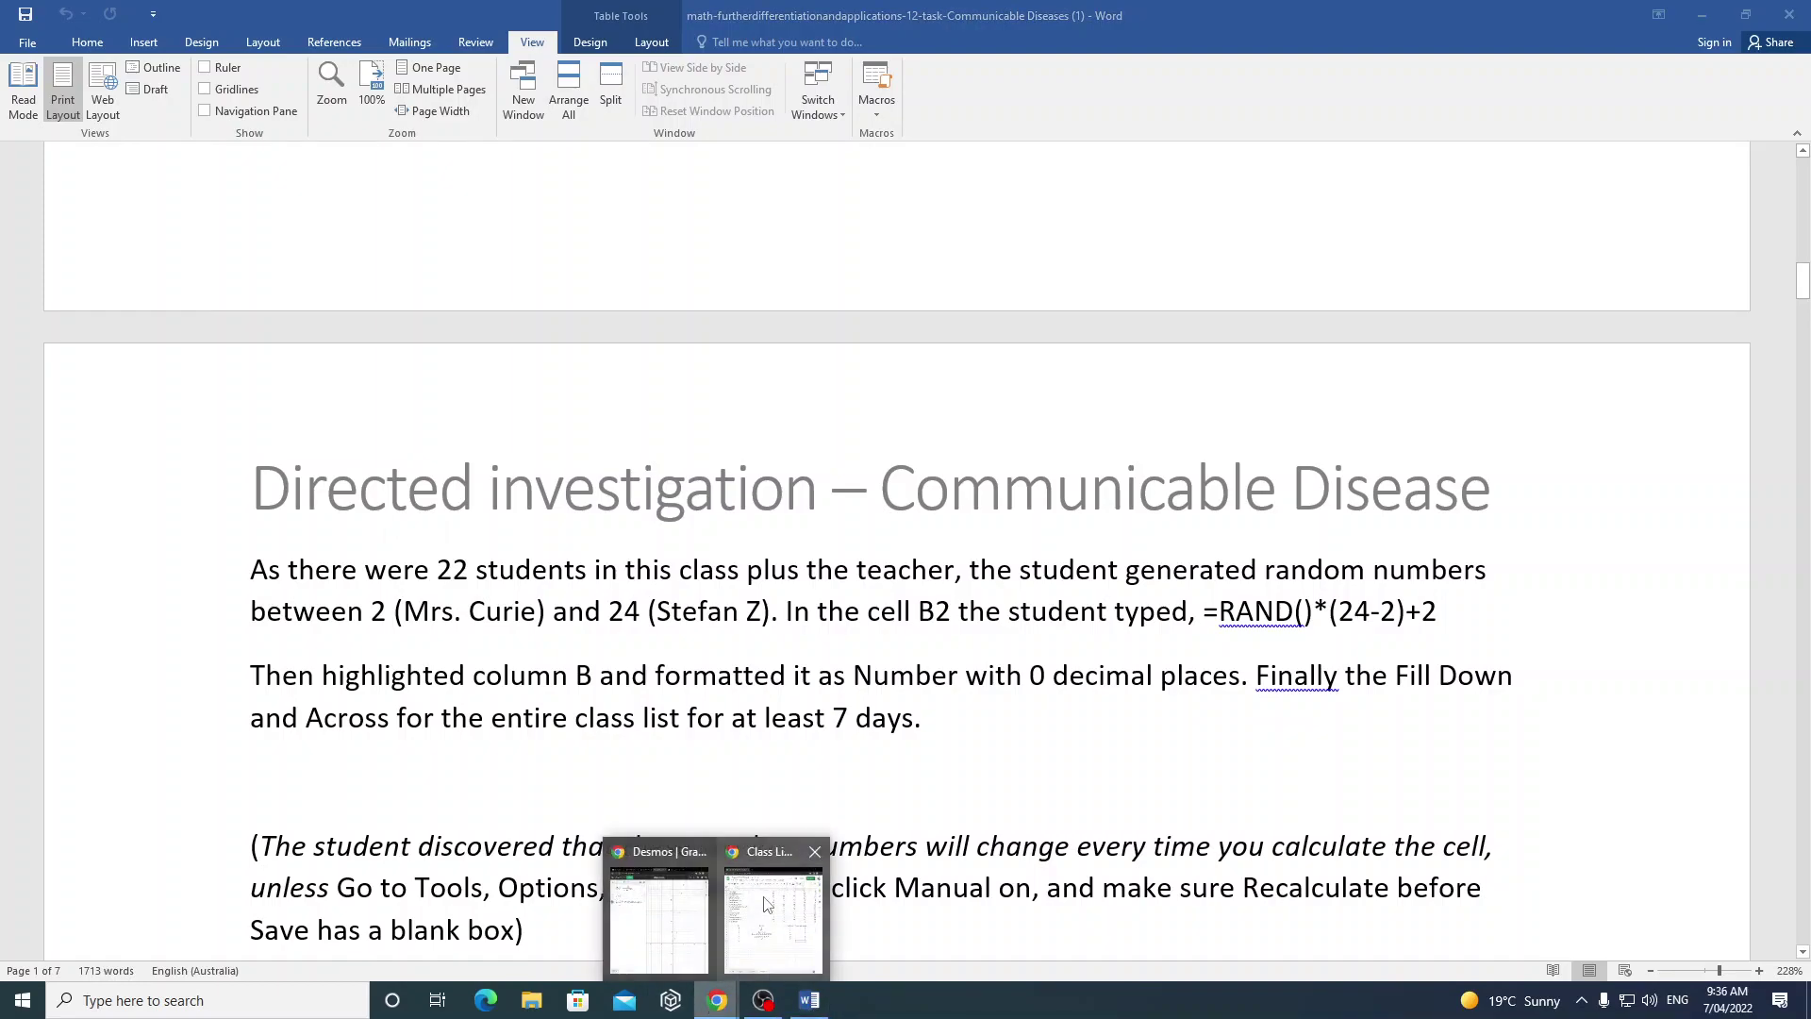
pyautogui.click(757, 931)
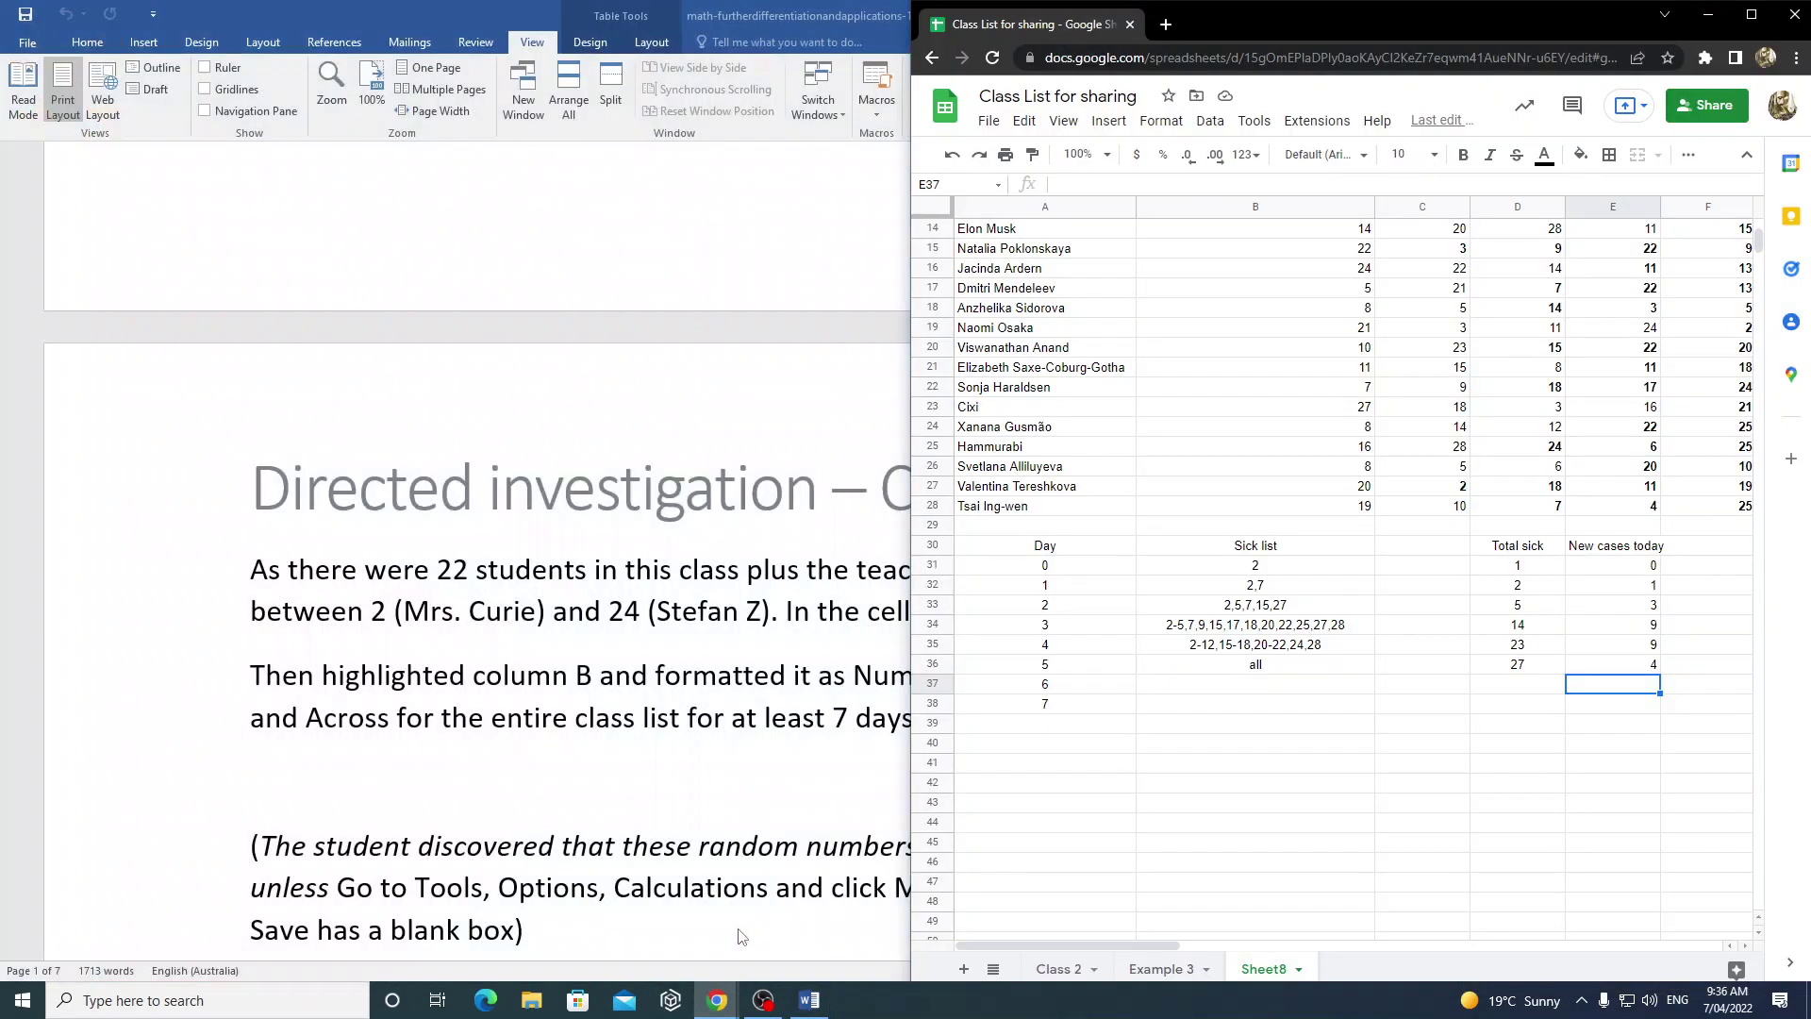
pyautogui.click(762, 999)
pyautogui.moveTo(717, 1007)
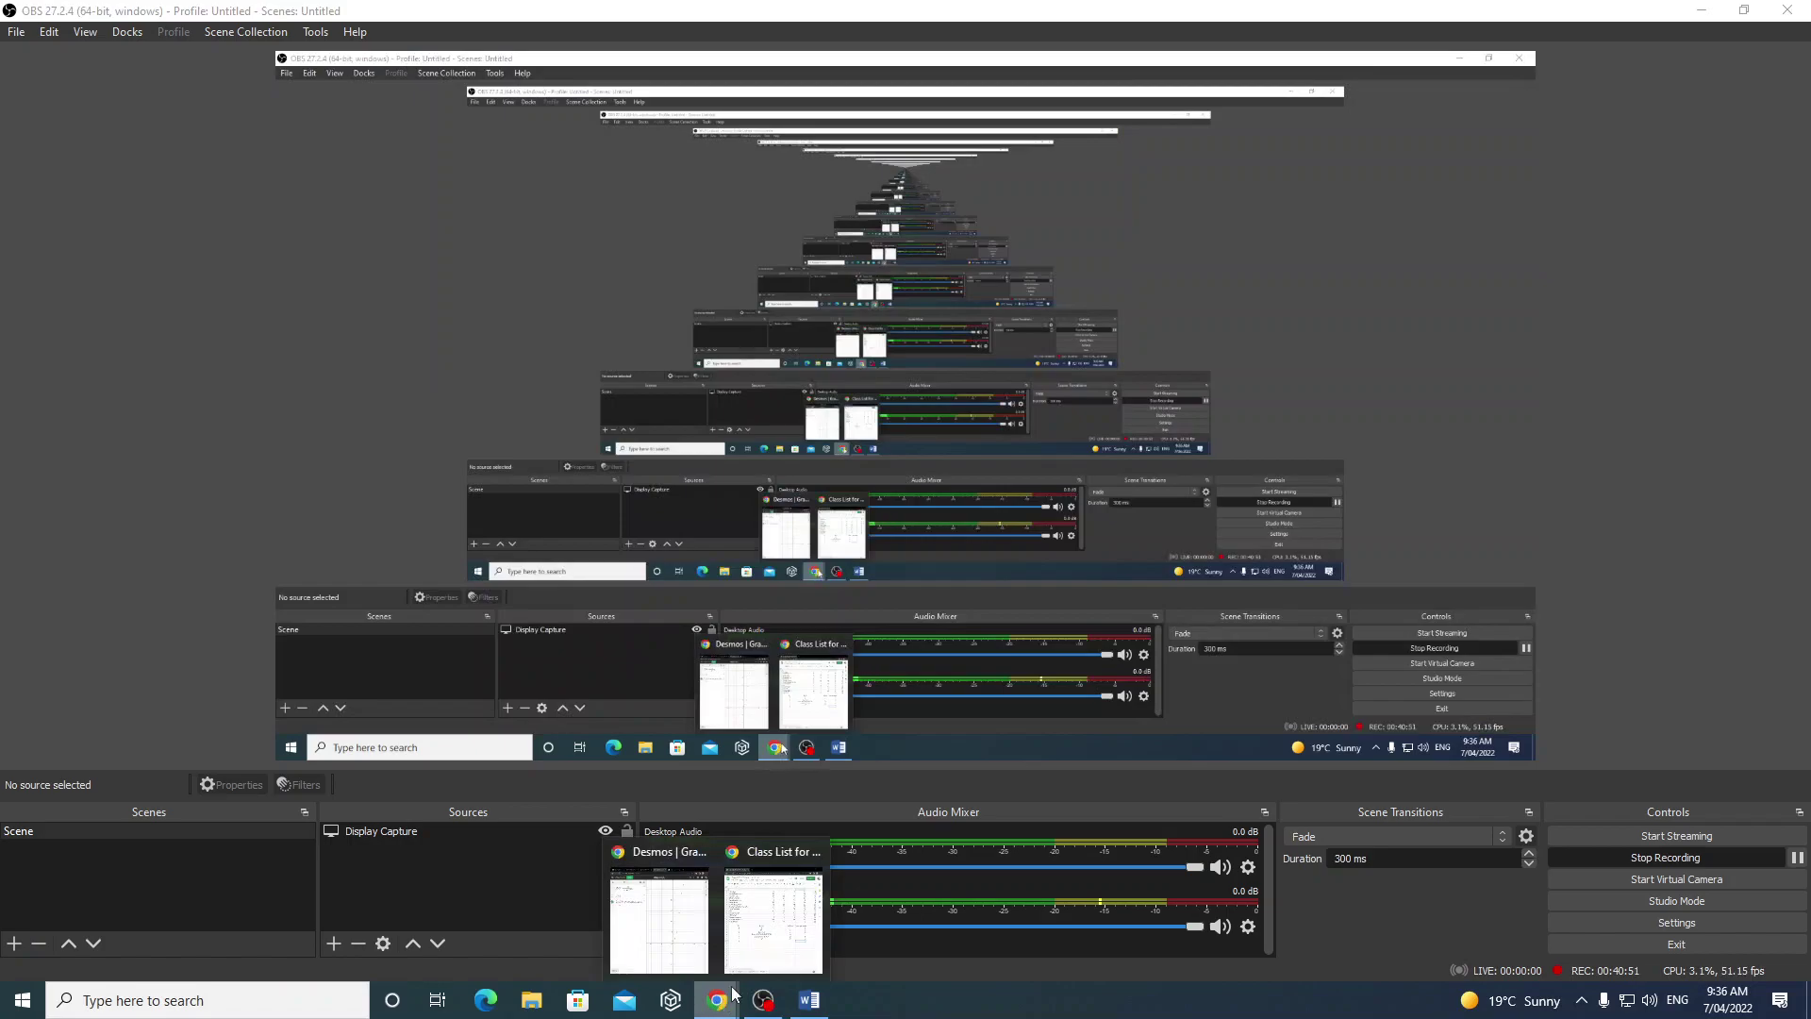
pyautogui.click(665, 910)
pyautogui.click(774, 948)
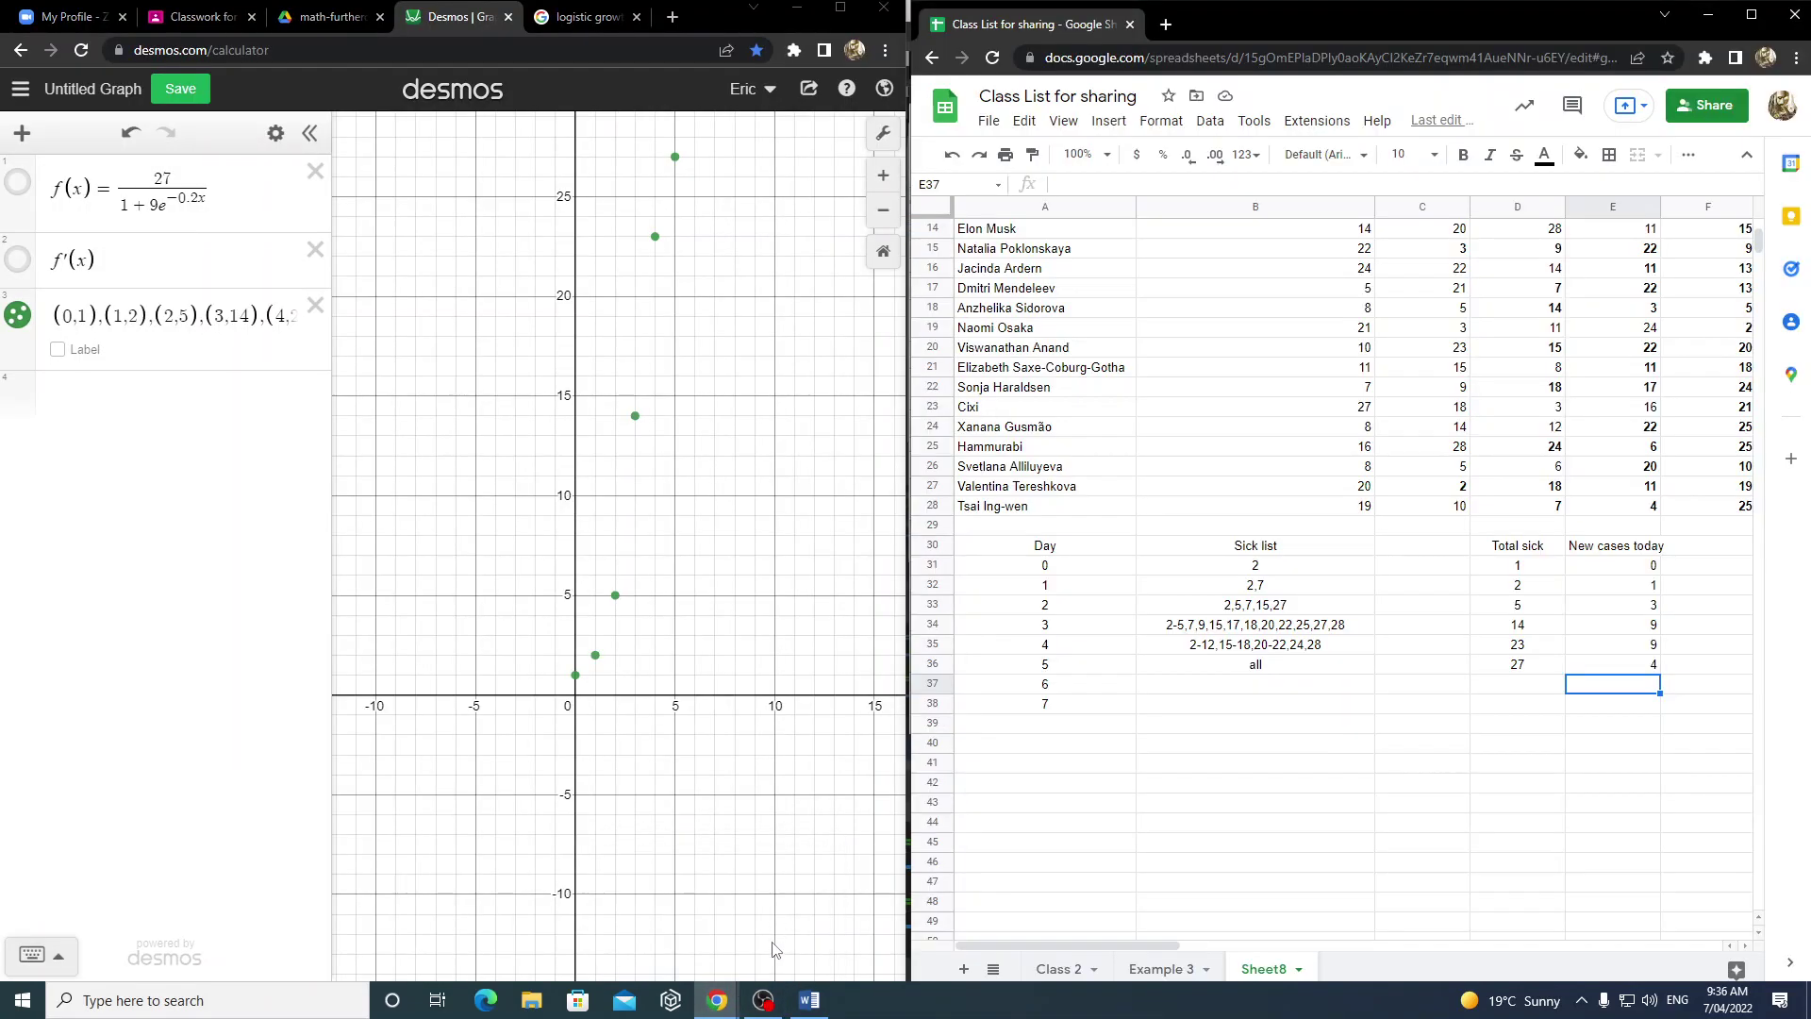
pyautogui.click(764, 1002)
pyautogui.click(764, 1002)
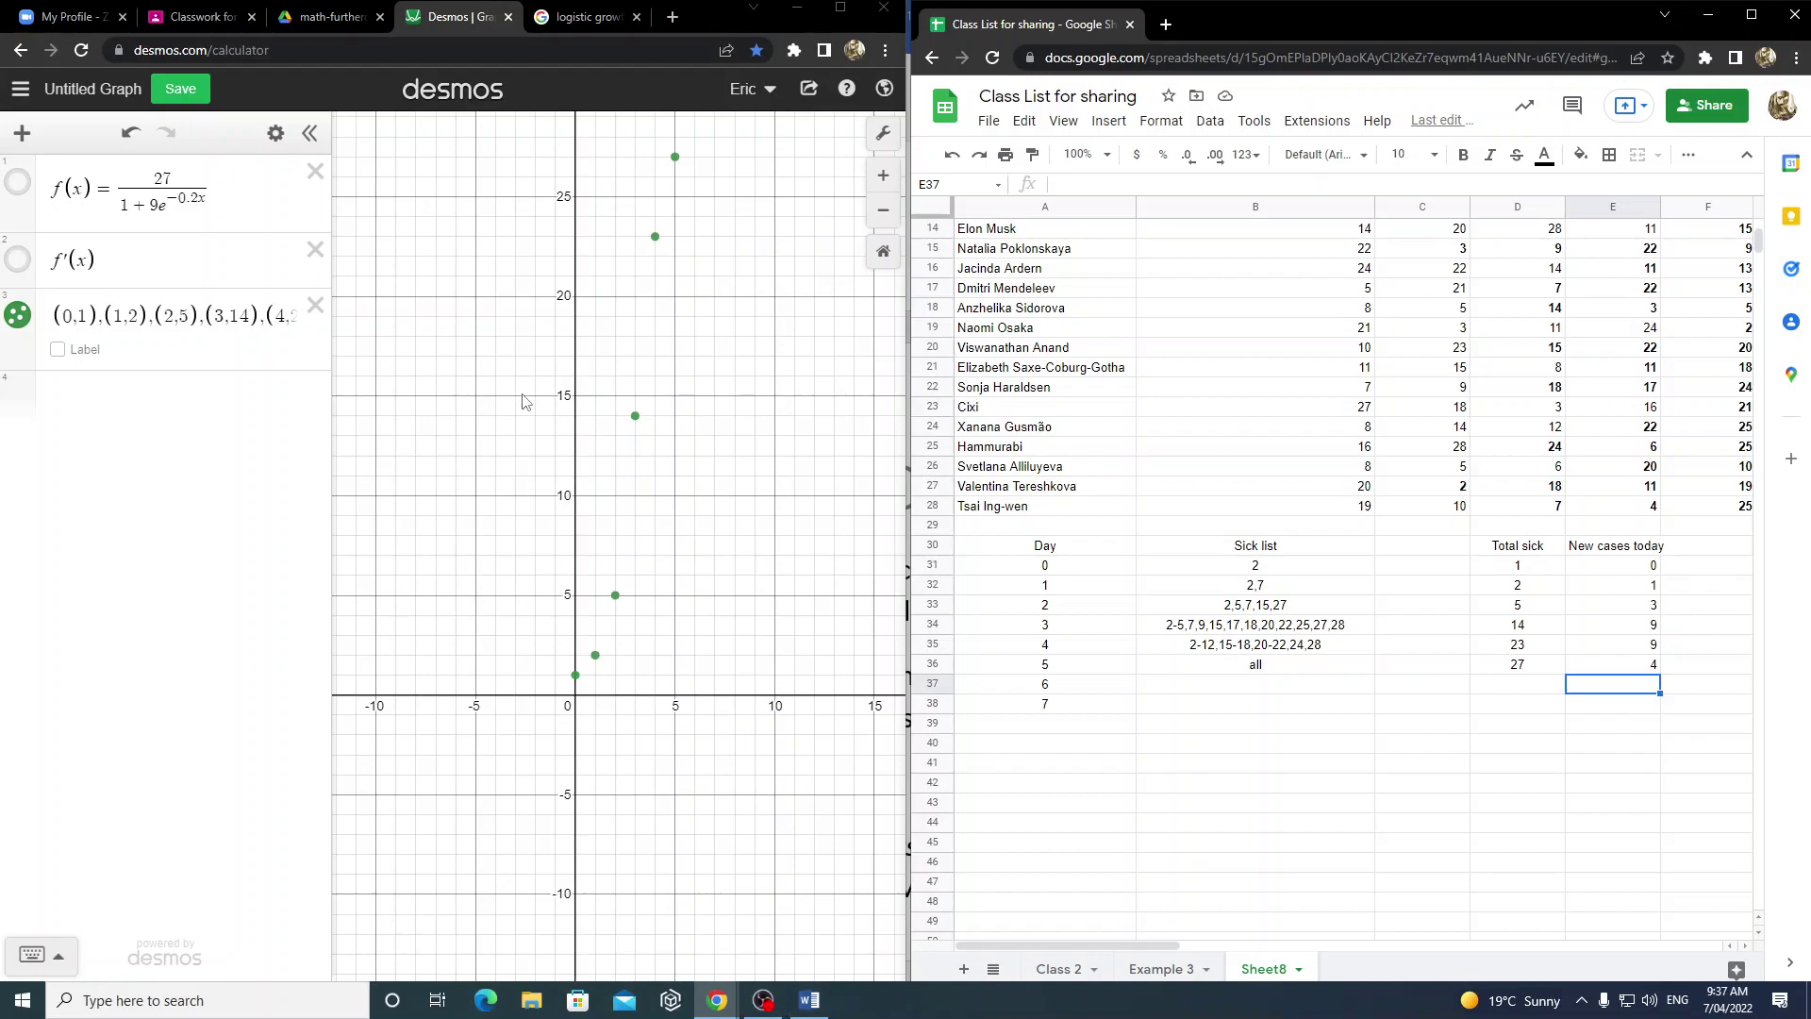
pyautogui.doubleClick(163, 179)
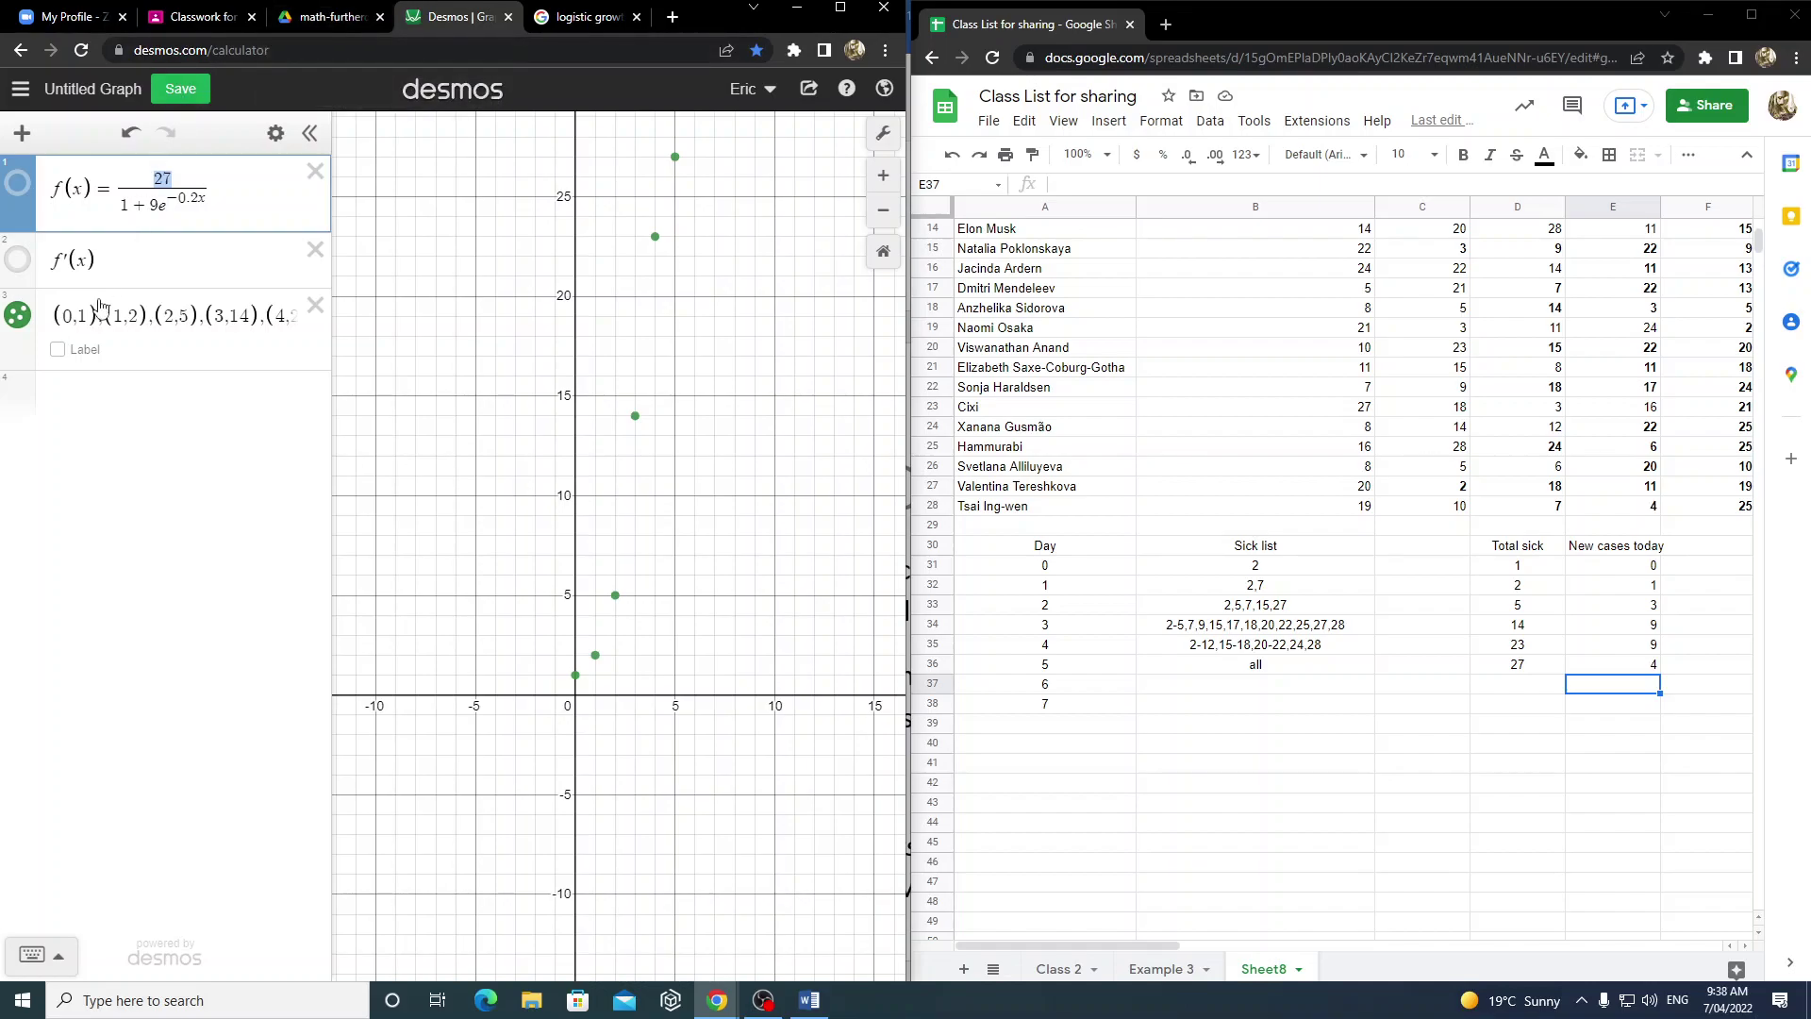
pyautogui.moveTo(99, 314); pyautogui.dragTo(182, 388)
pyautogui.moveTo(54, 316); pyautogui.dragTo(97, 316)
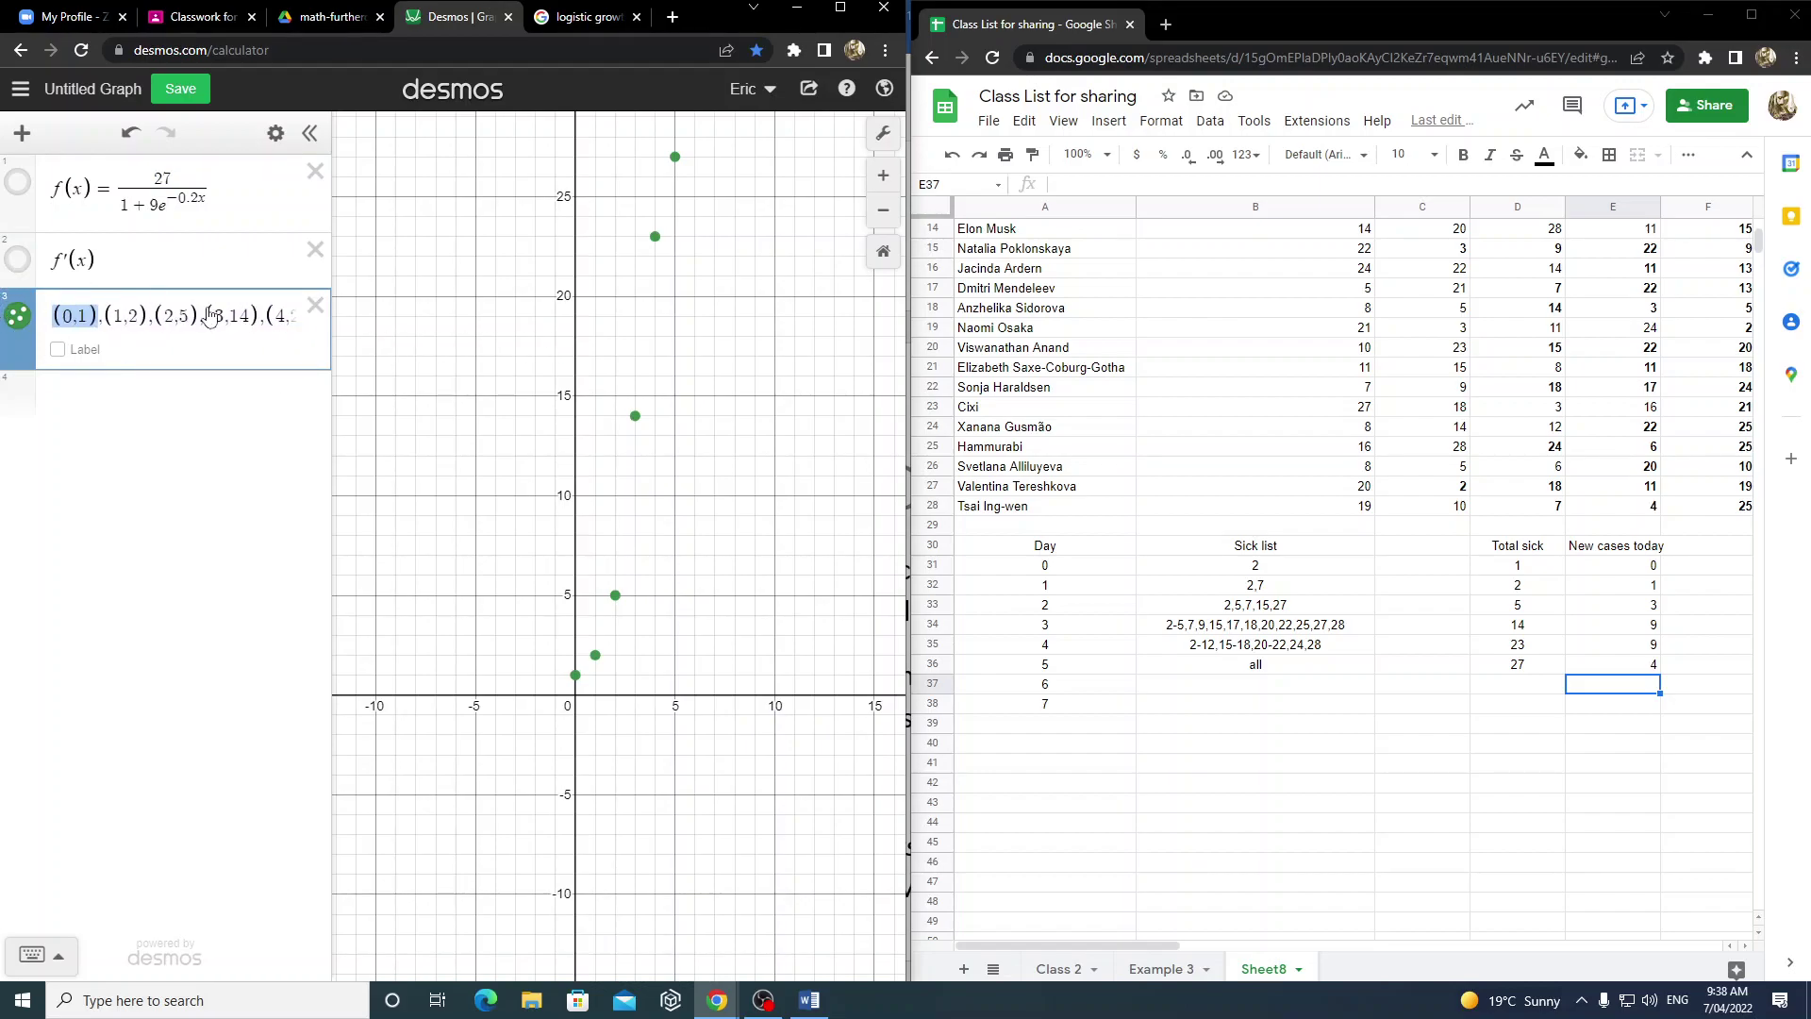
pyautogui.click(199, 356)
pyautogui.click(265, 322)
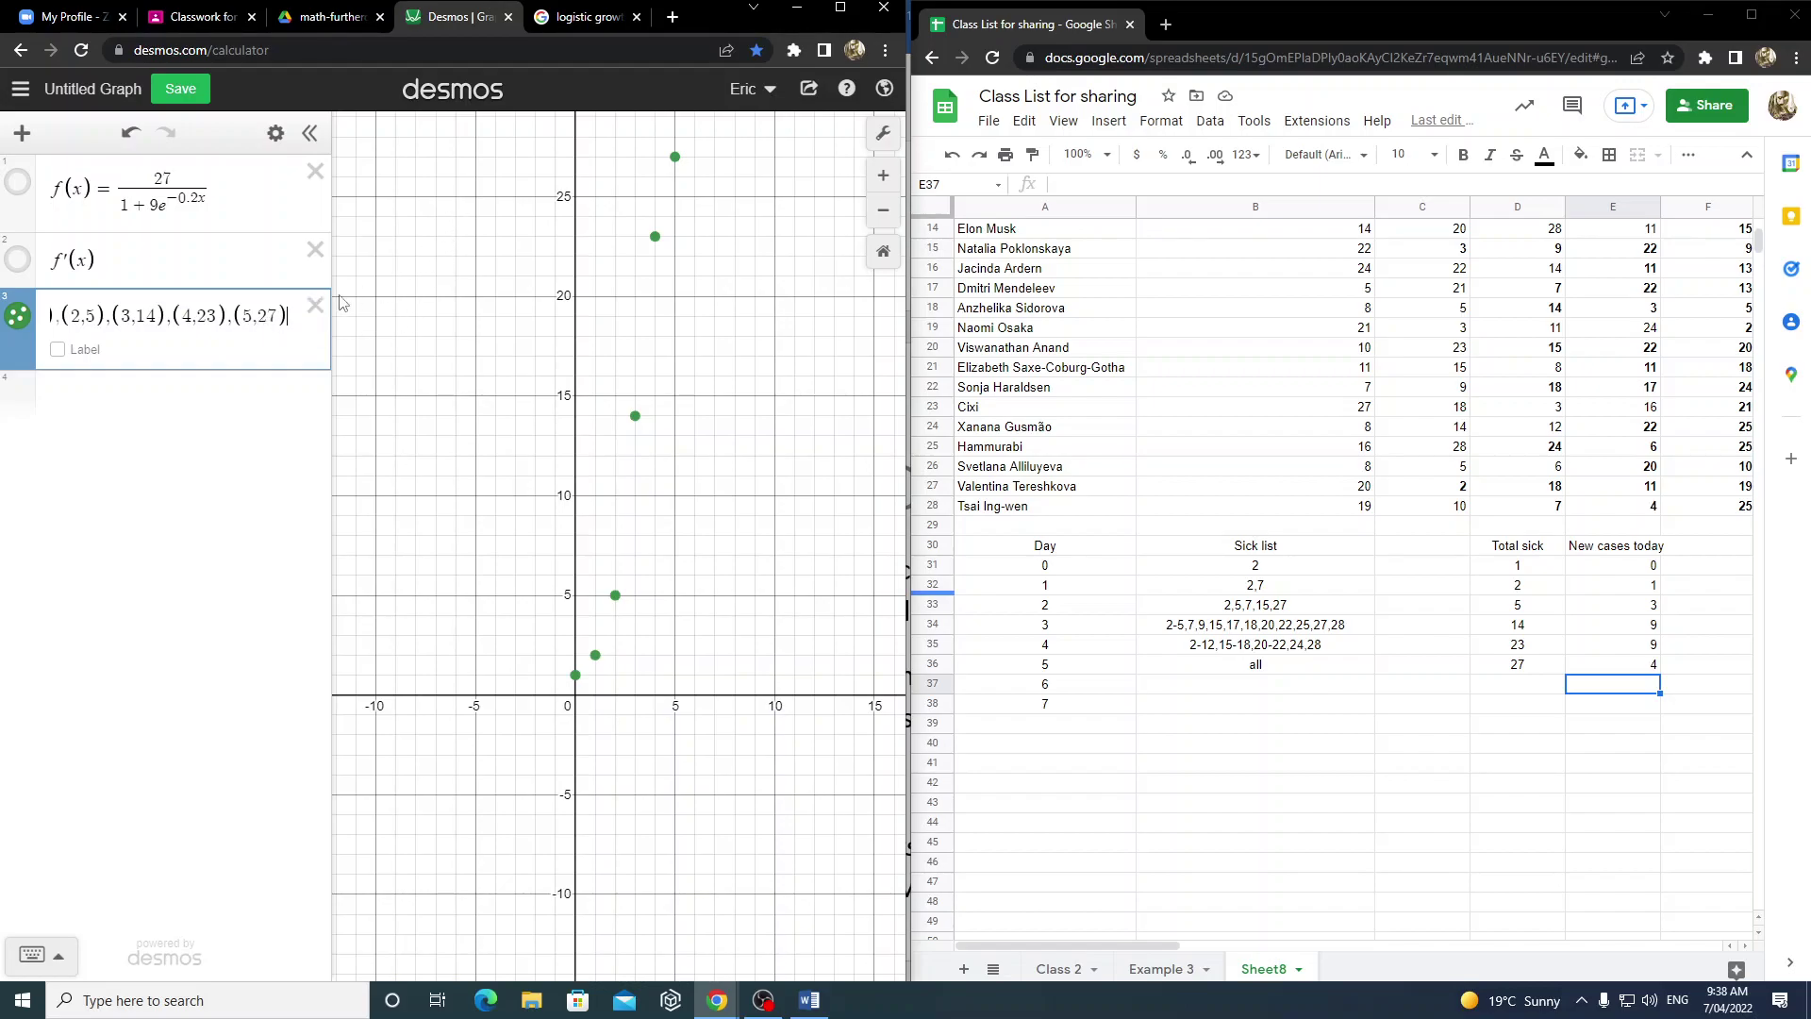
# - Try labelling the plotted points with custom text beginning "In", and undo the labelling
pyautogui.click(57, 350)
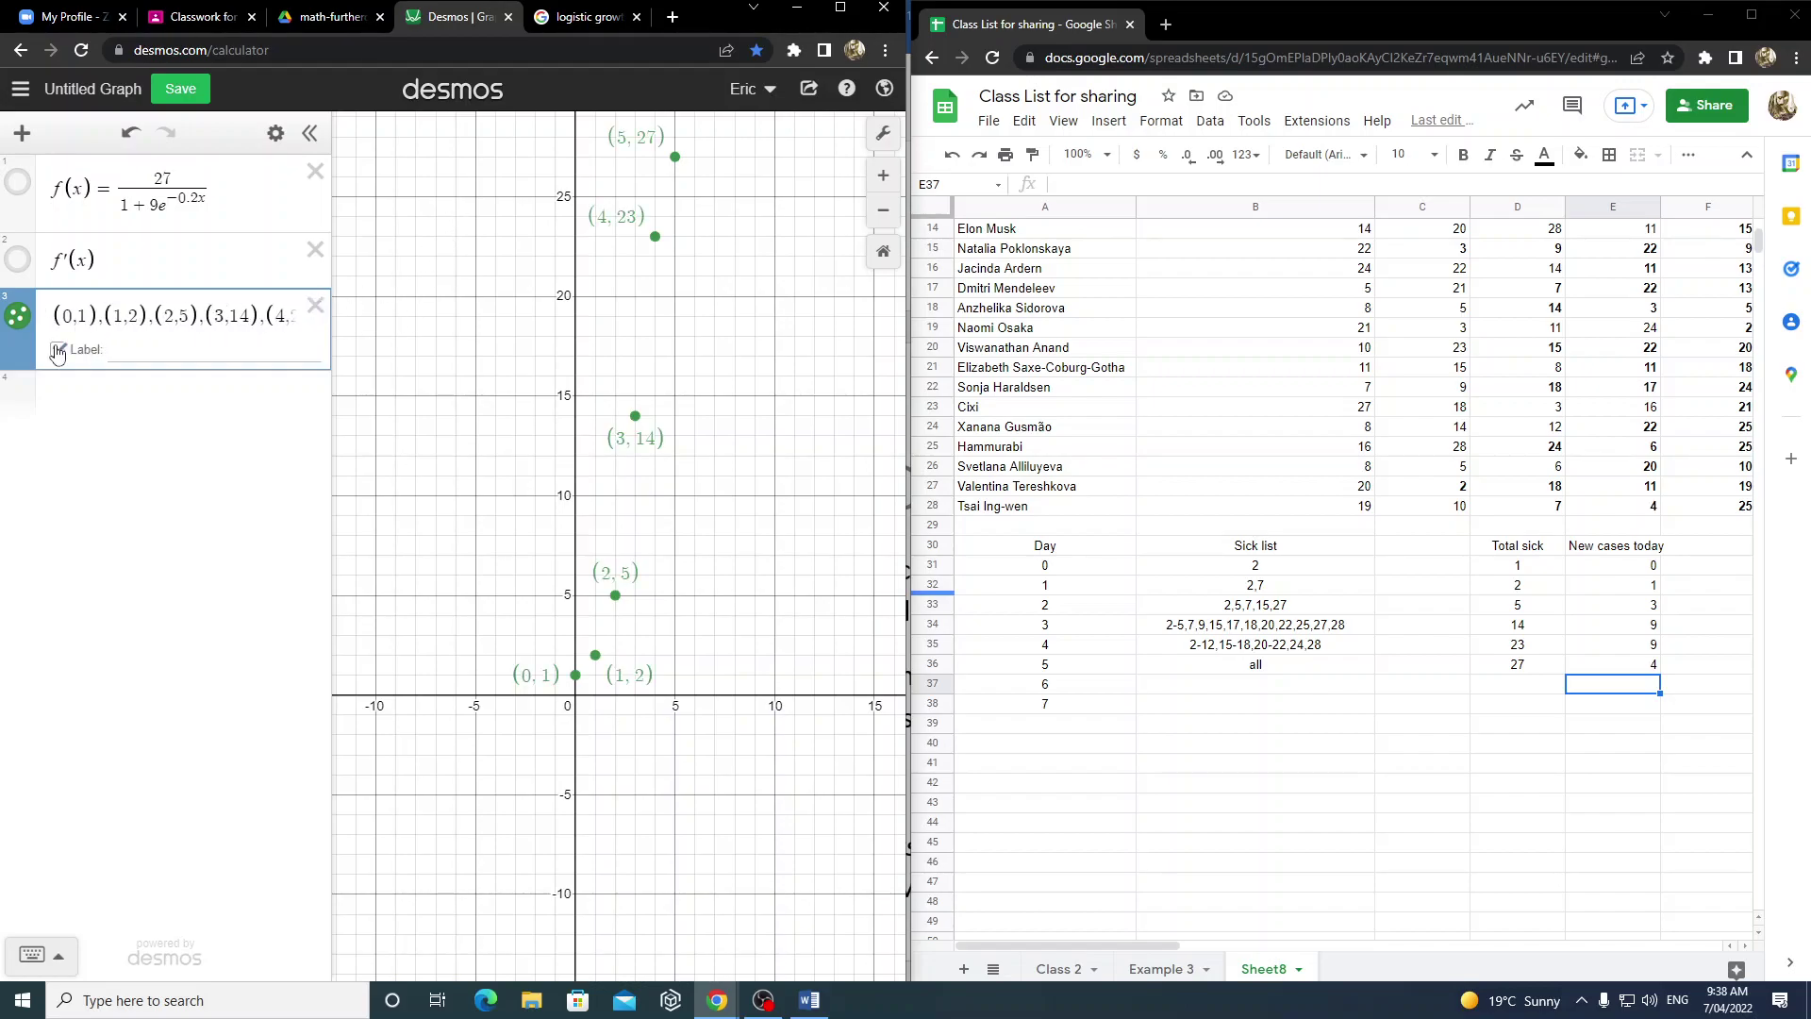
pyautogui.click(183, 354)
pyautogui.write('In')
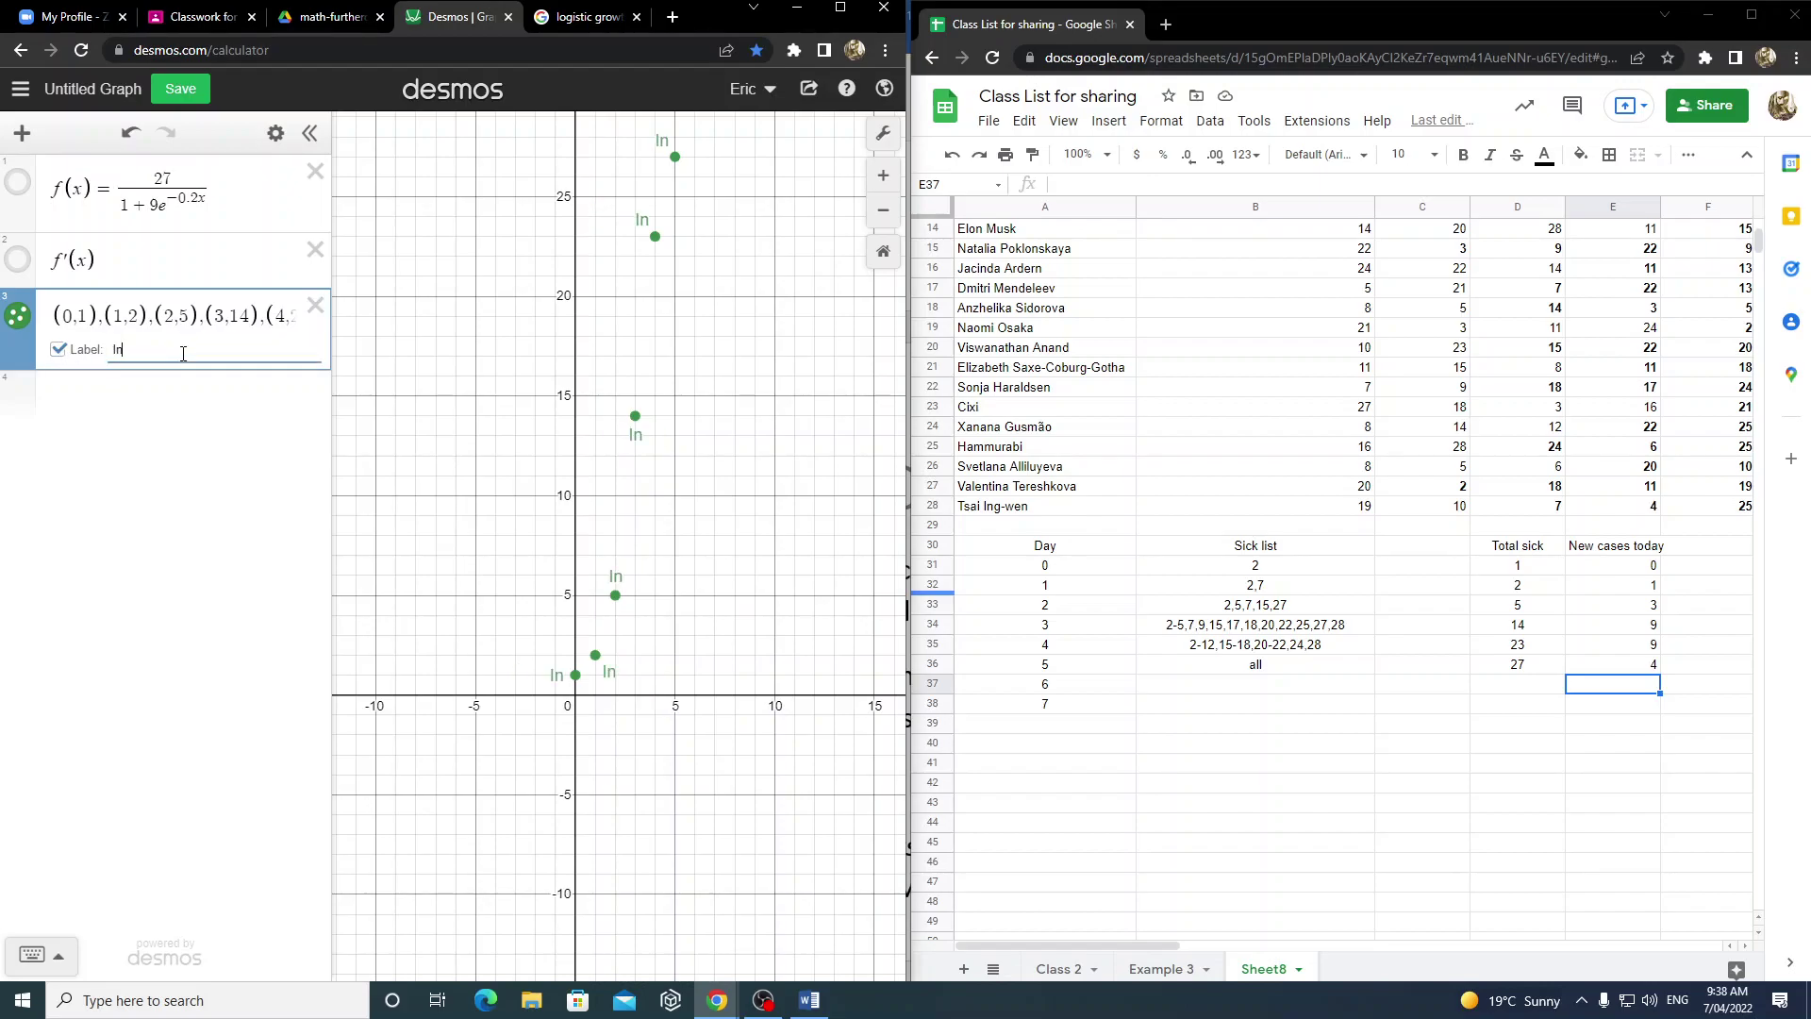
pyautogui.hotkey('ctrl', 'z')
pyautogui.hotkey('ctrl', 'z')
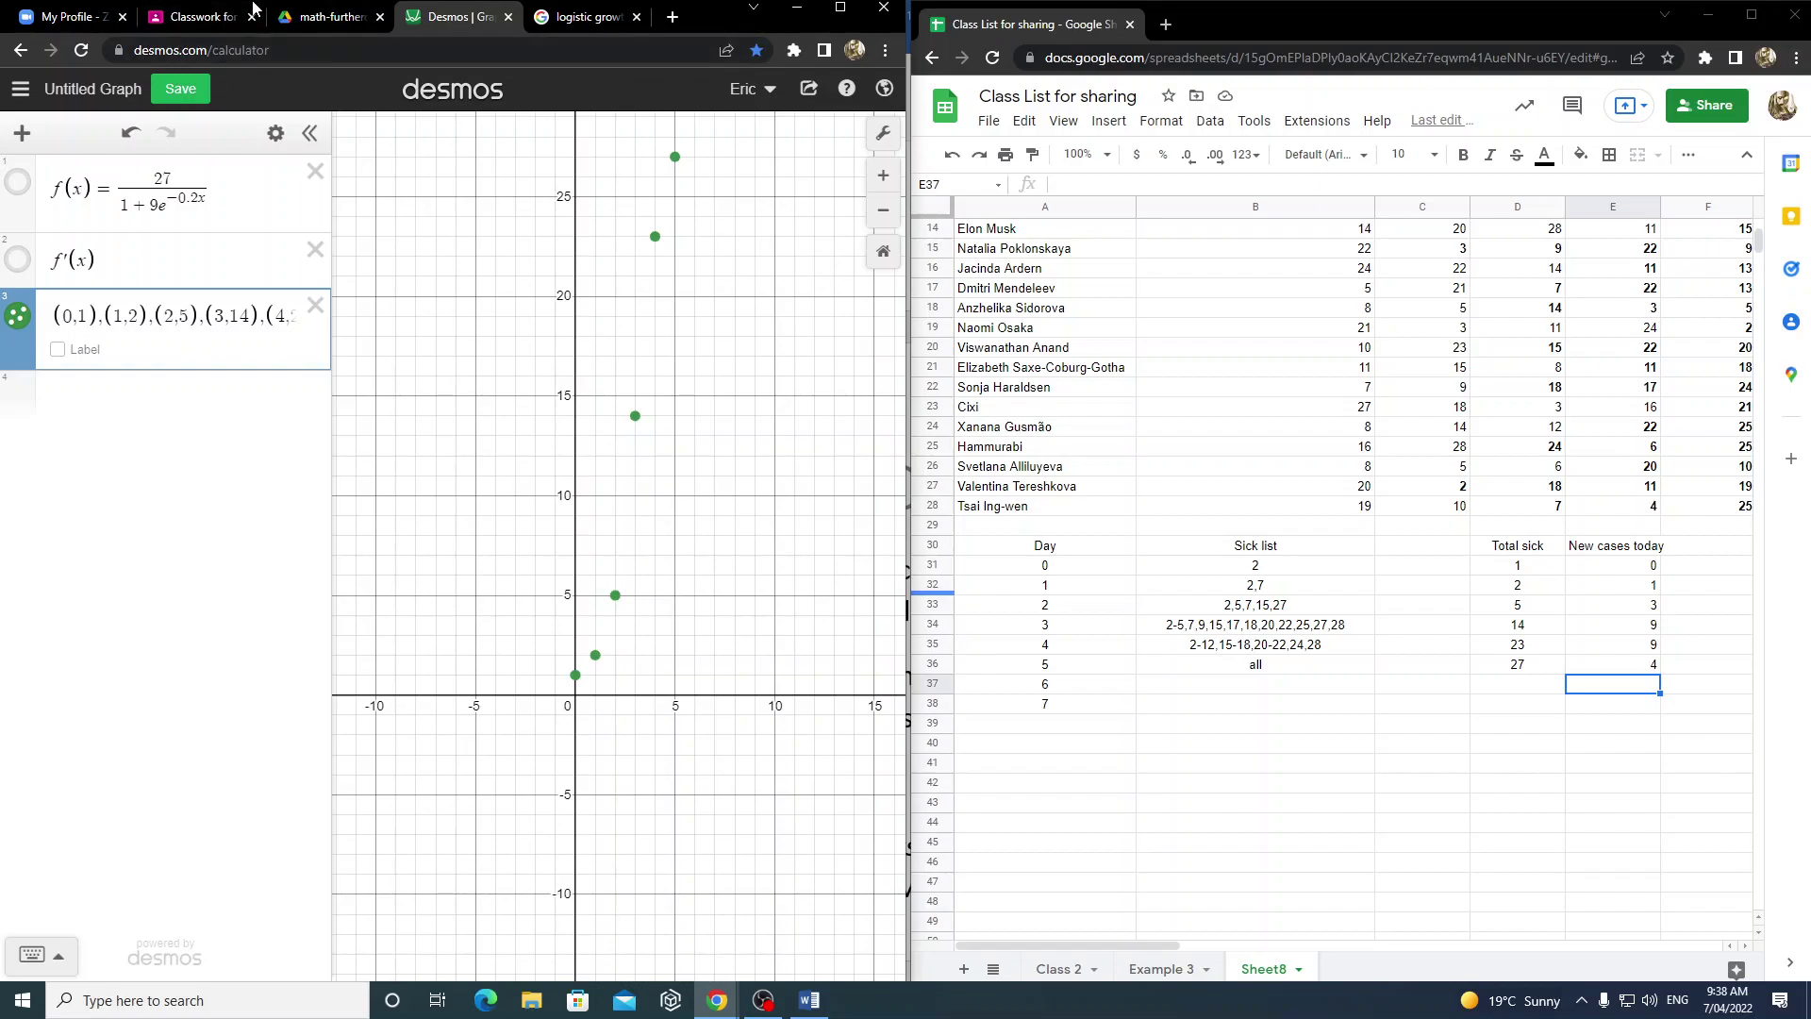
# - Close the Directed investigation details and the Google Classroom page, and return to the Desmos graph
pyautogui.click(179, 17)
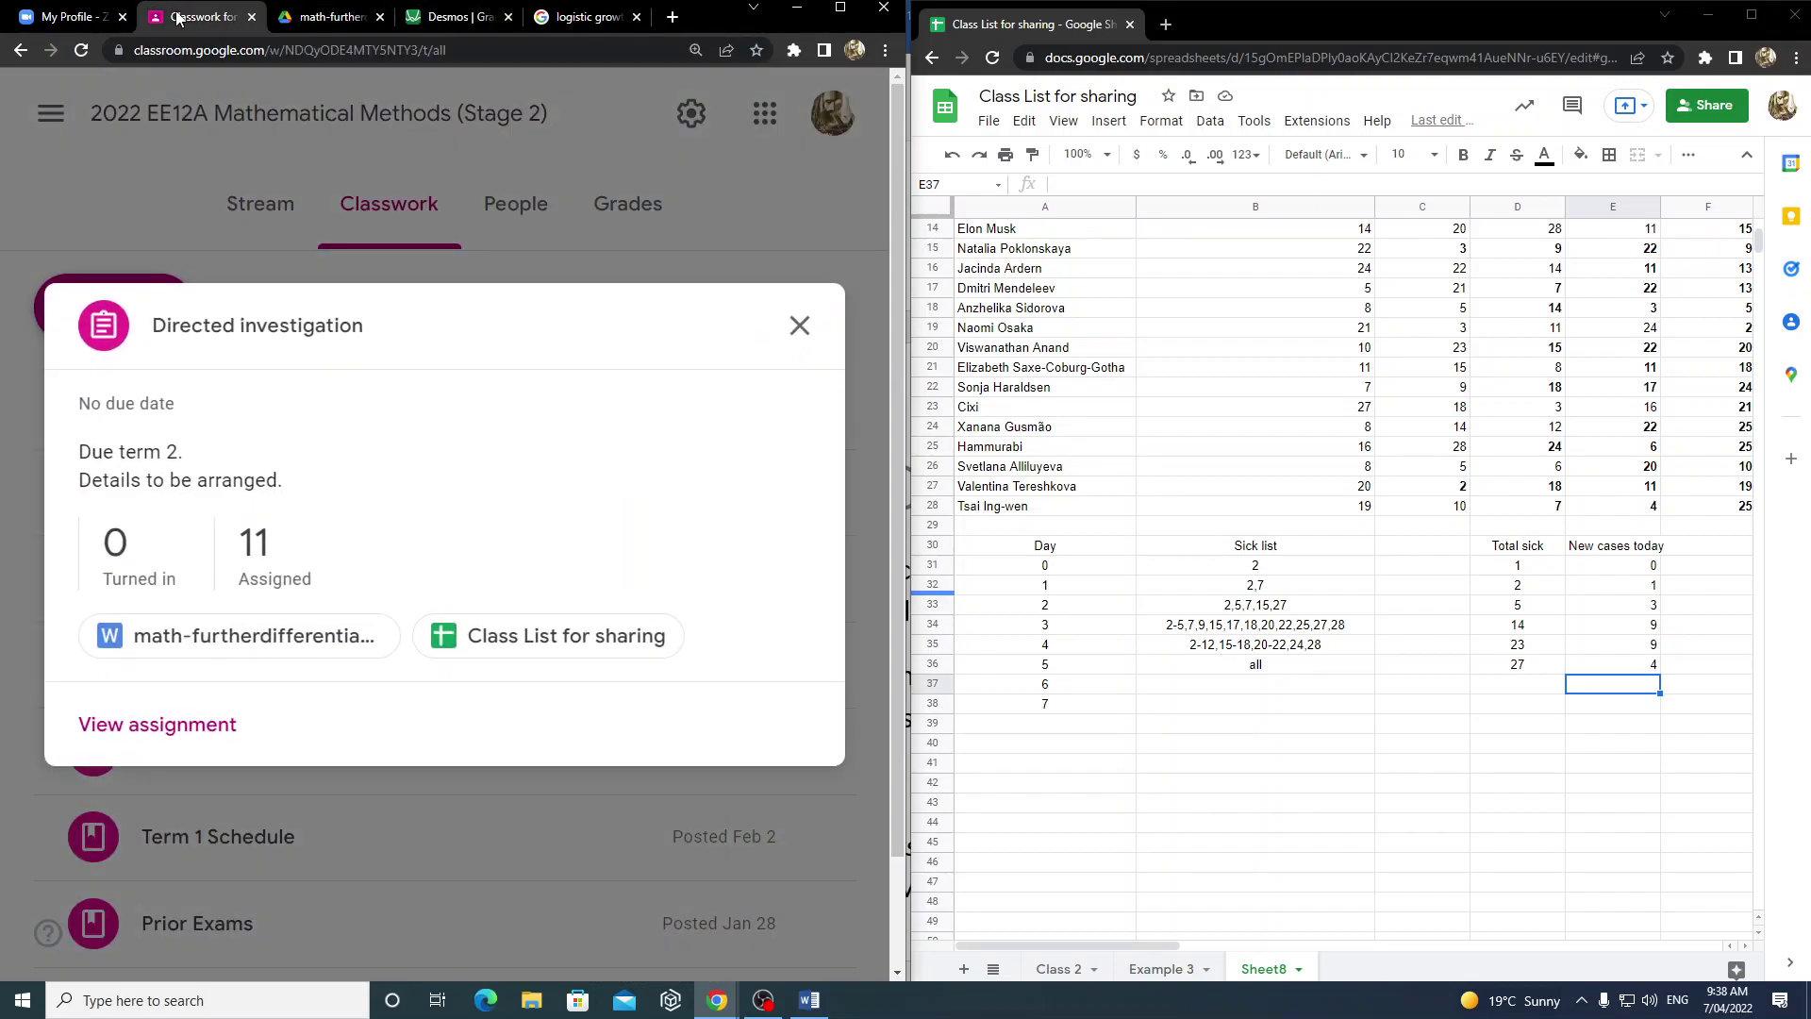
pyautogui.click(798, 325)
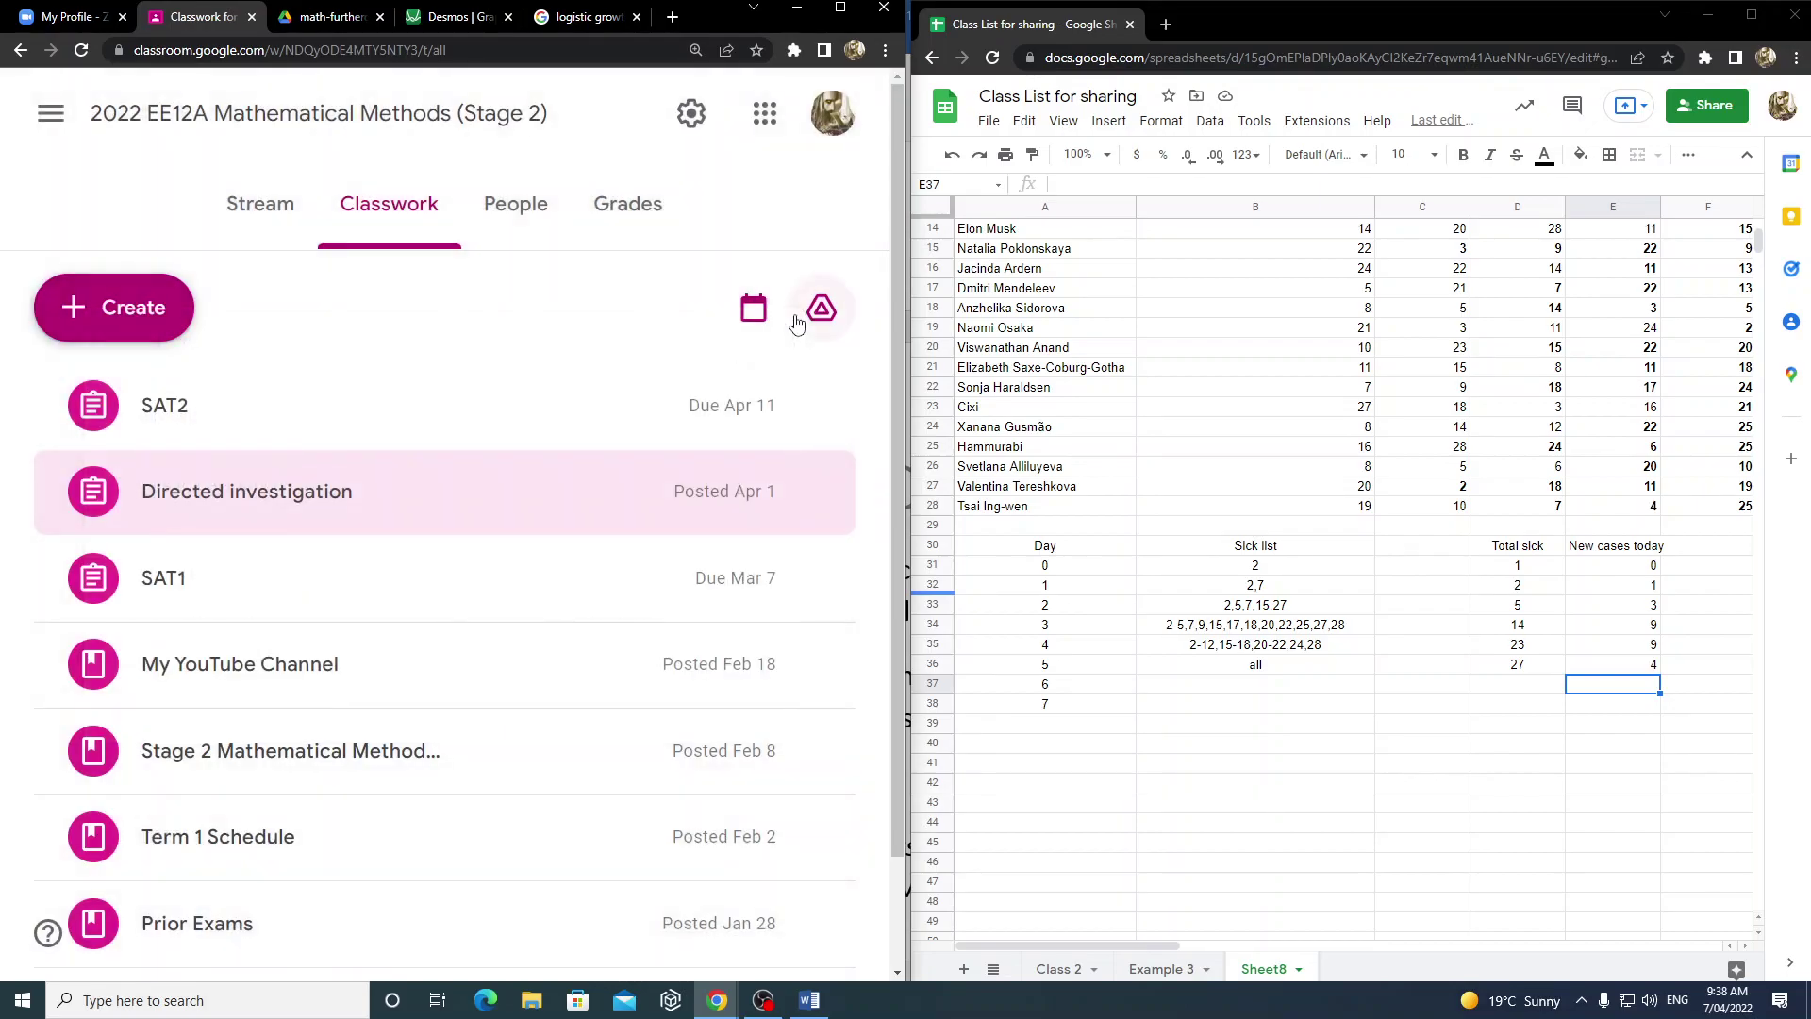
pyautogui.click(250, 17)
pyautogui.click(326, 17)
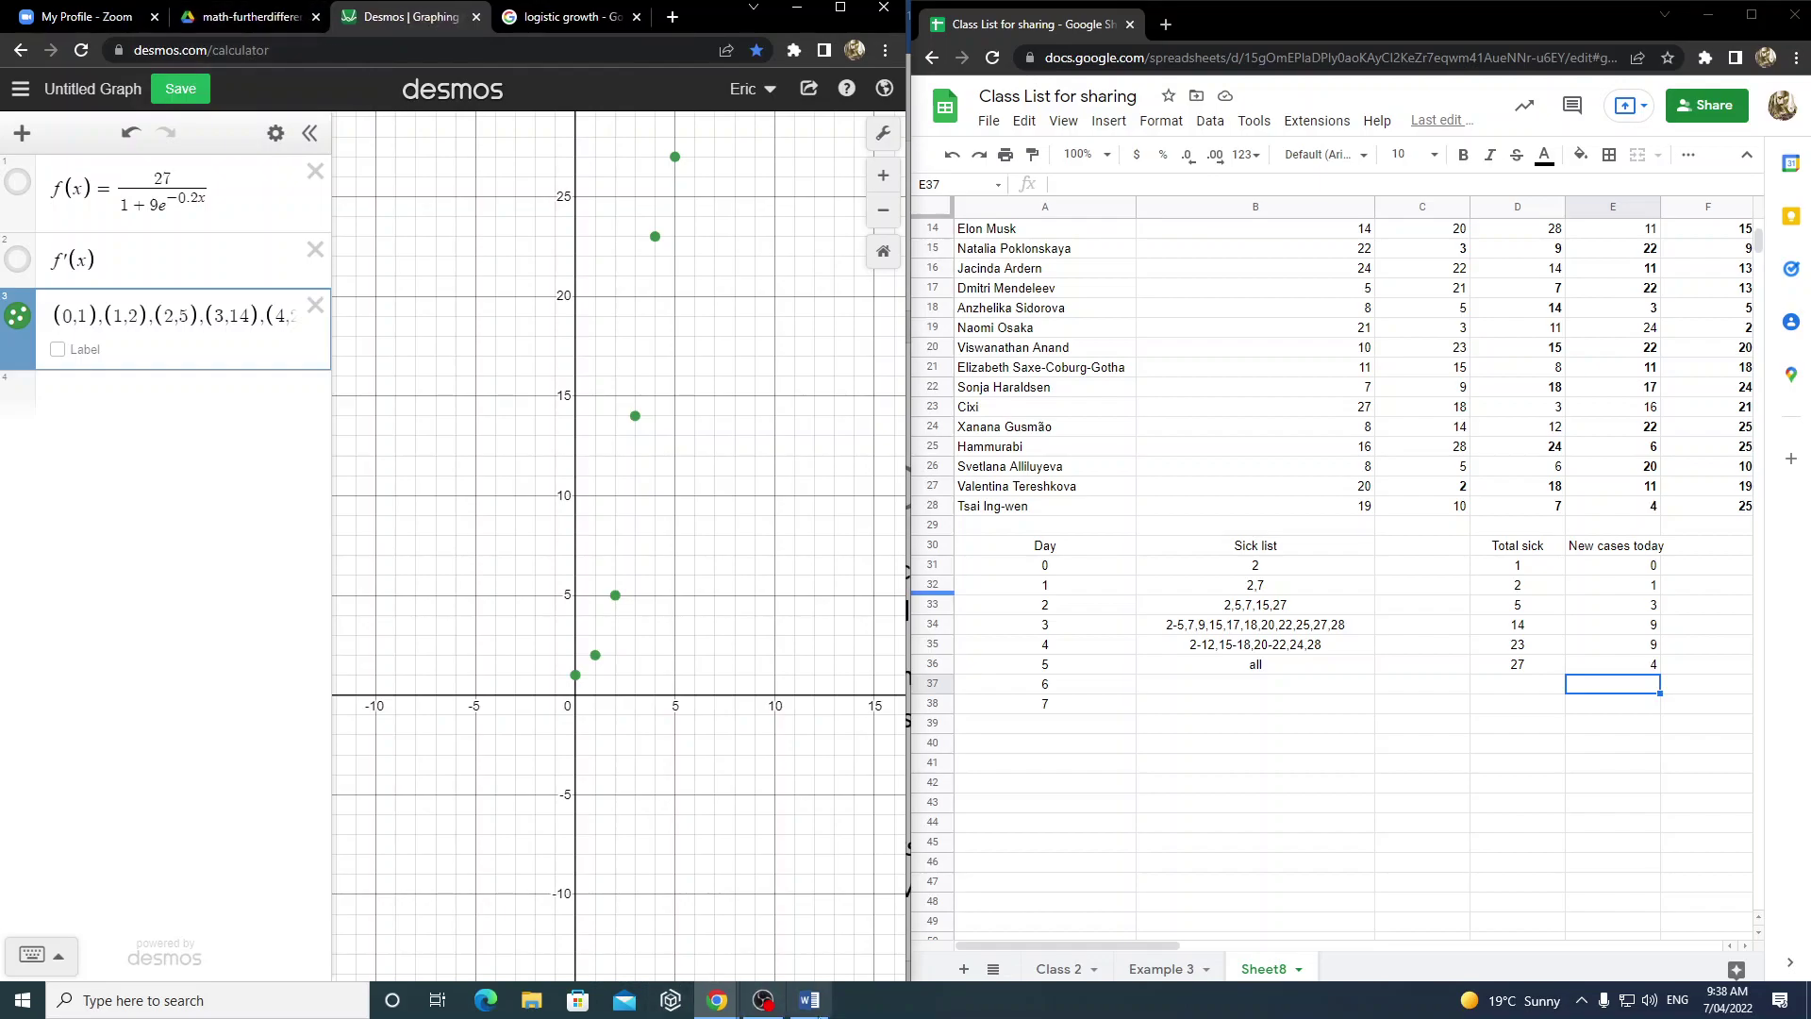
# - Switch to the Word task document and review the Day 1 and Day 2 infection rules through to questions 1 and 2
pyautogui.click(808, 1002)
pyautogui.scroll(-10, 754, 472)
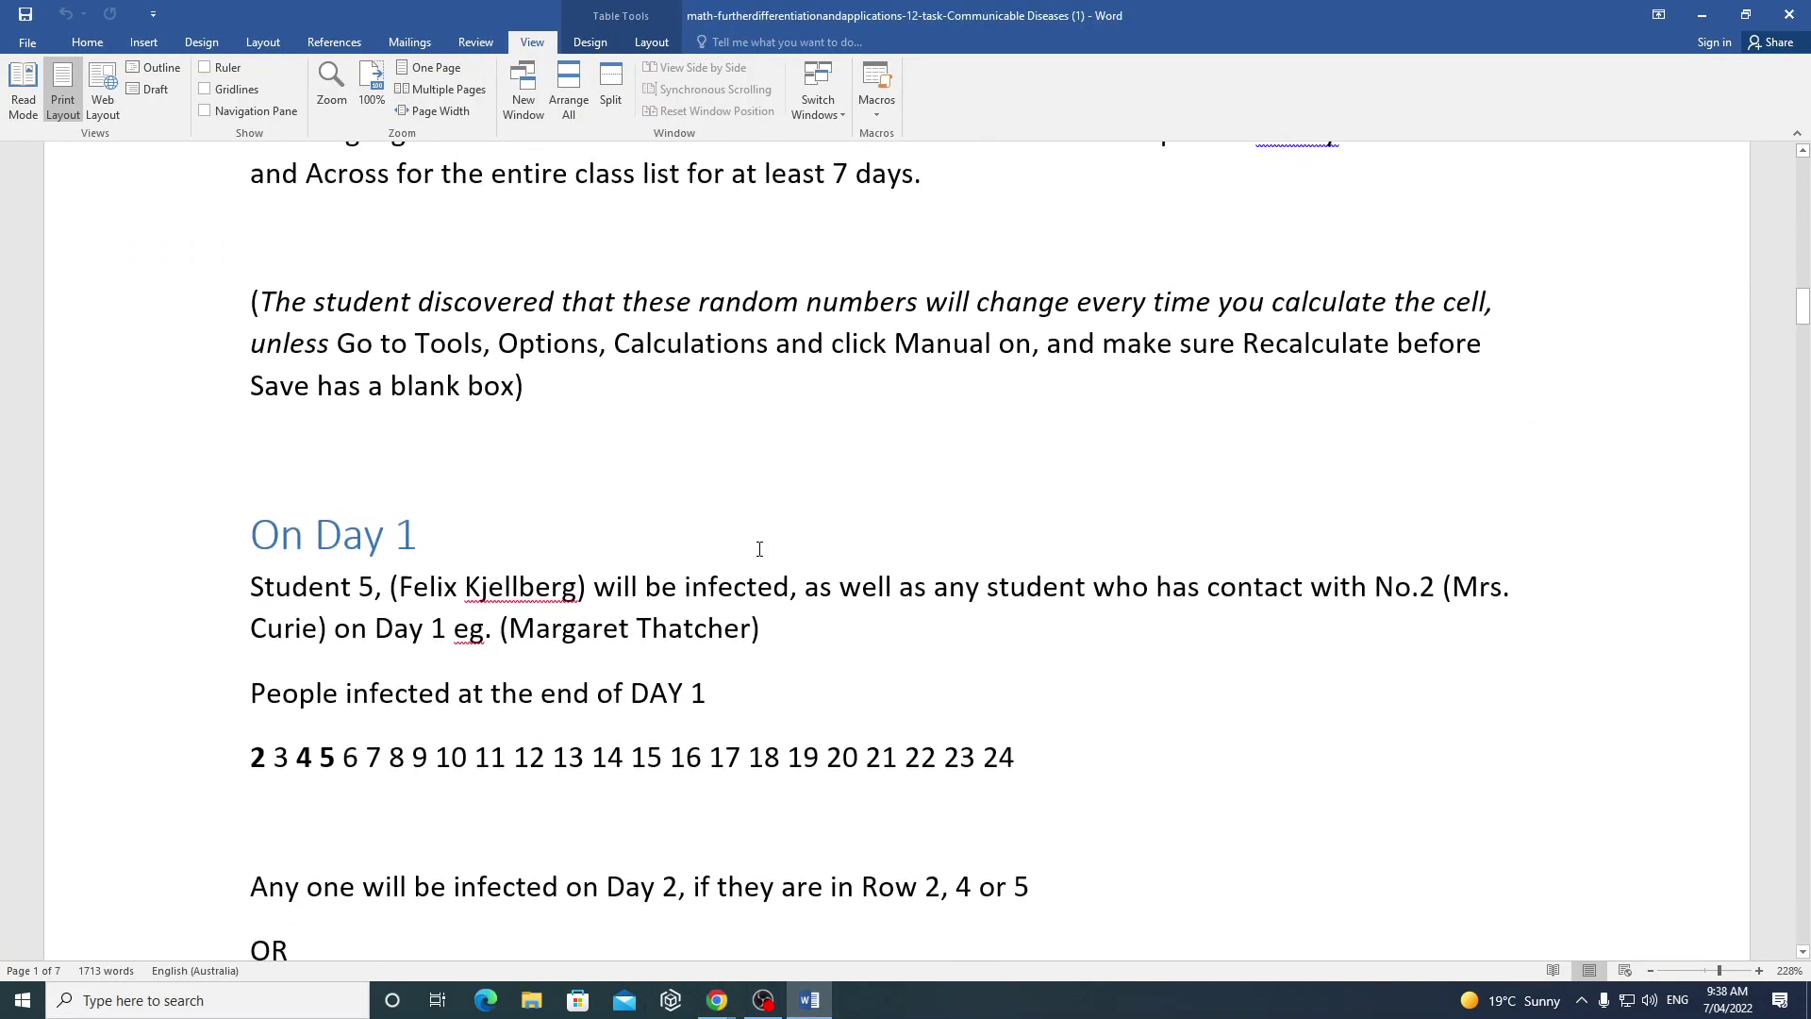
pyautogui.scroll(3, 759, 549)
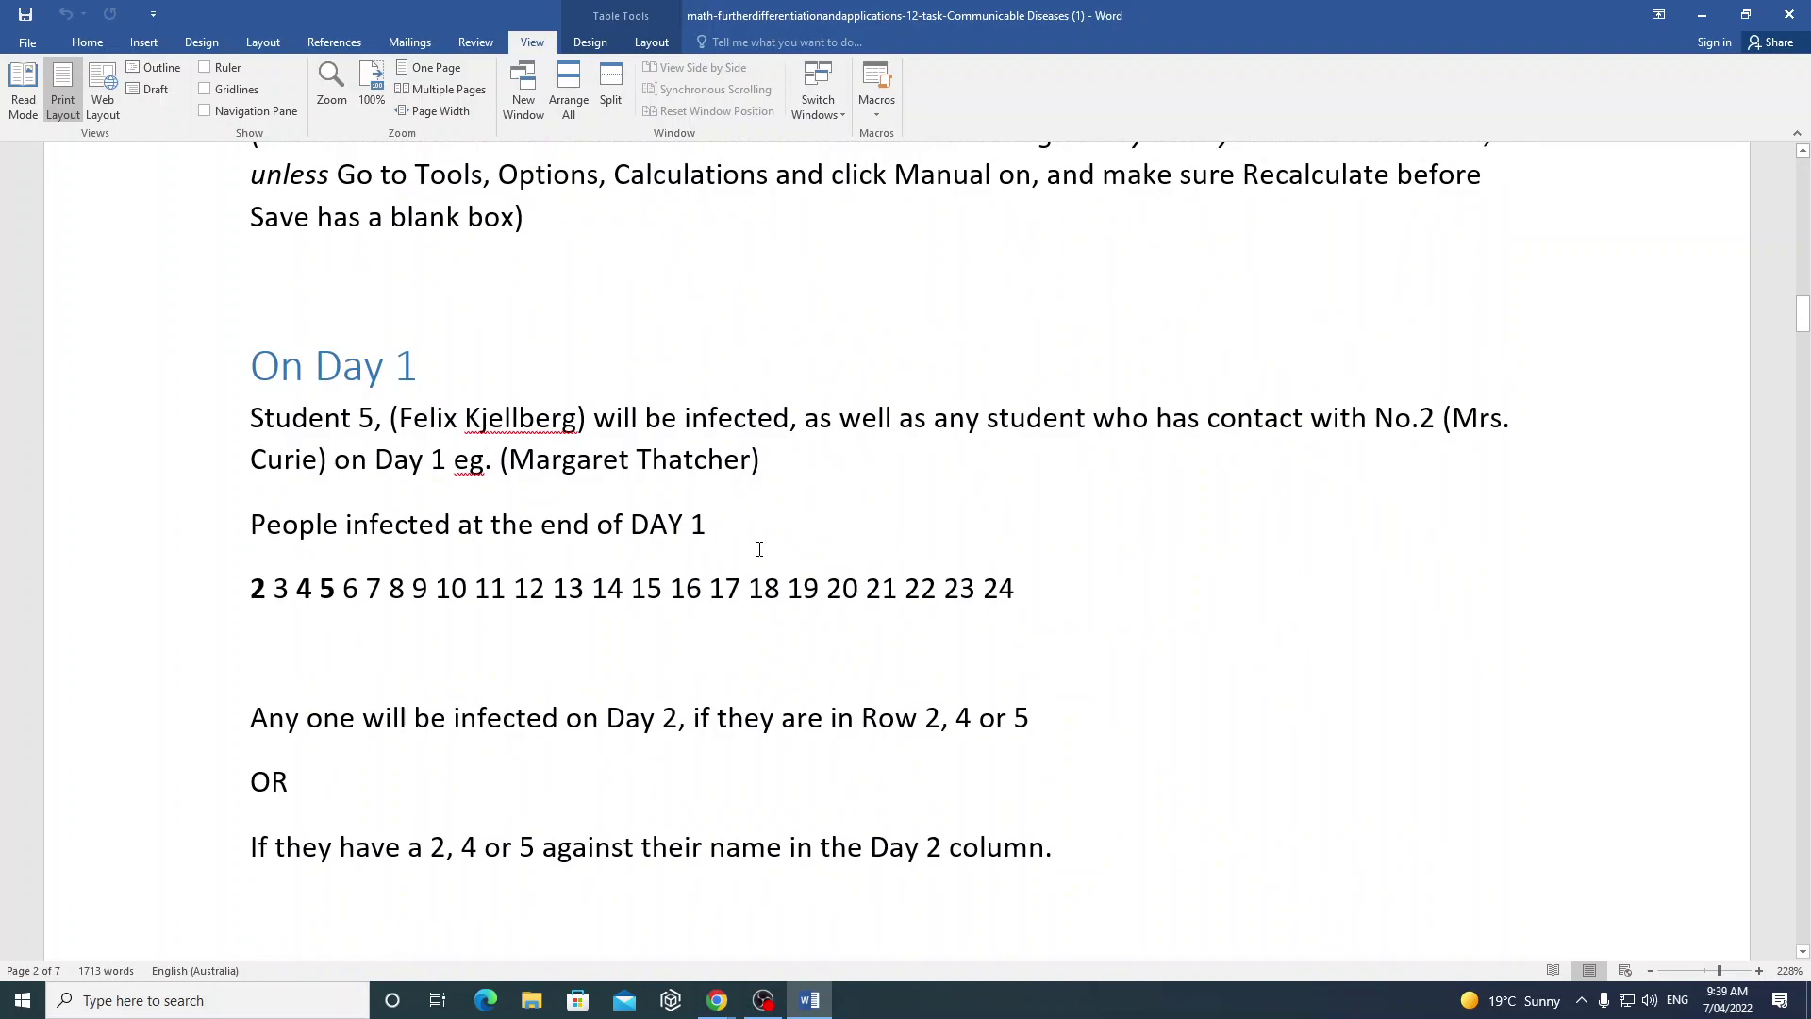
pyautogui.scroll(-5, 763, 552)
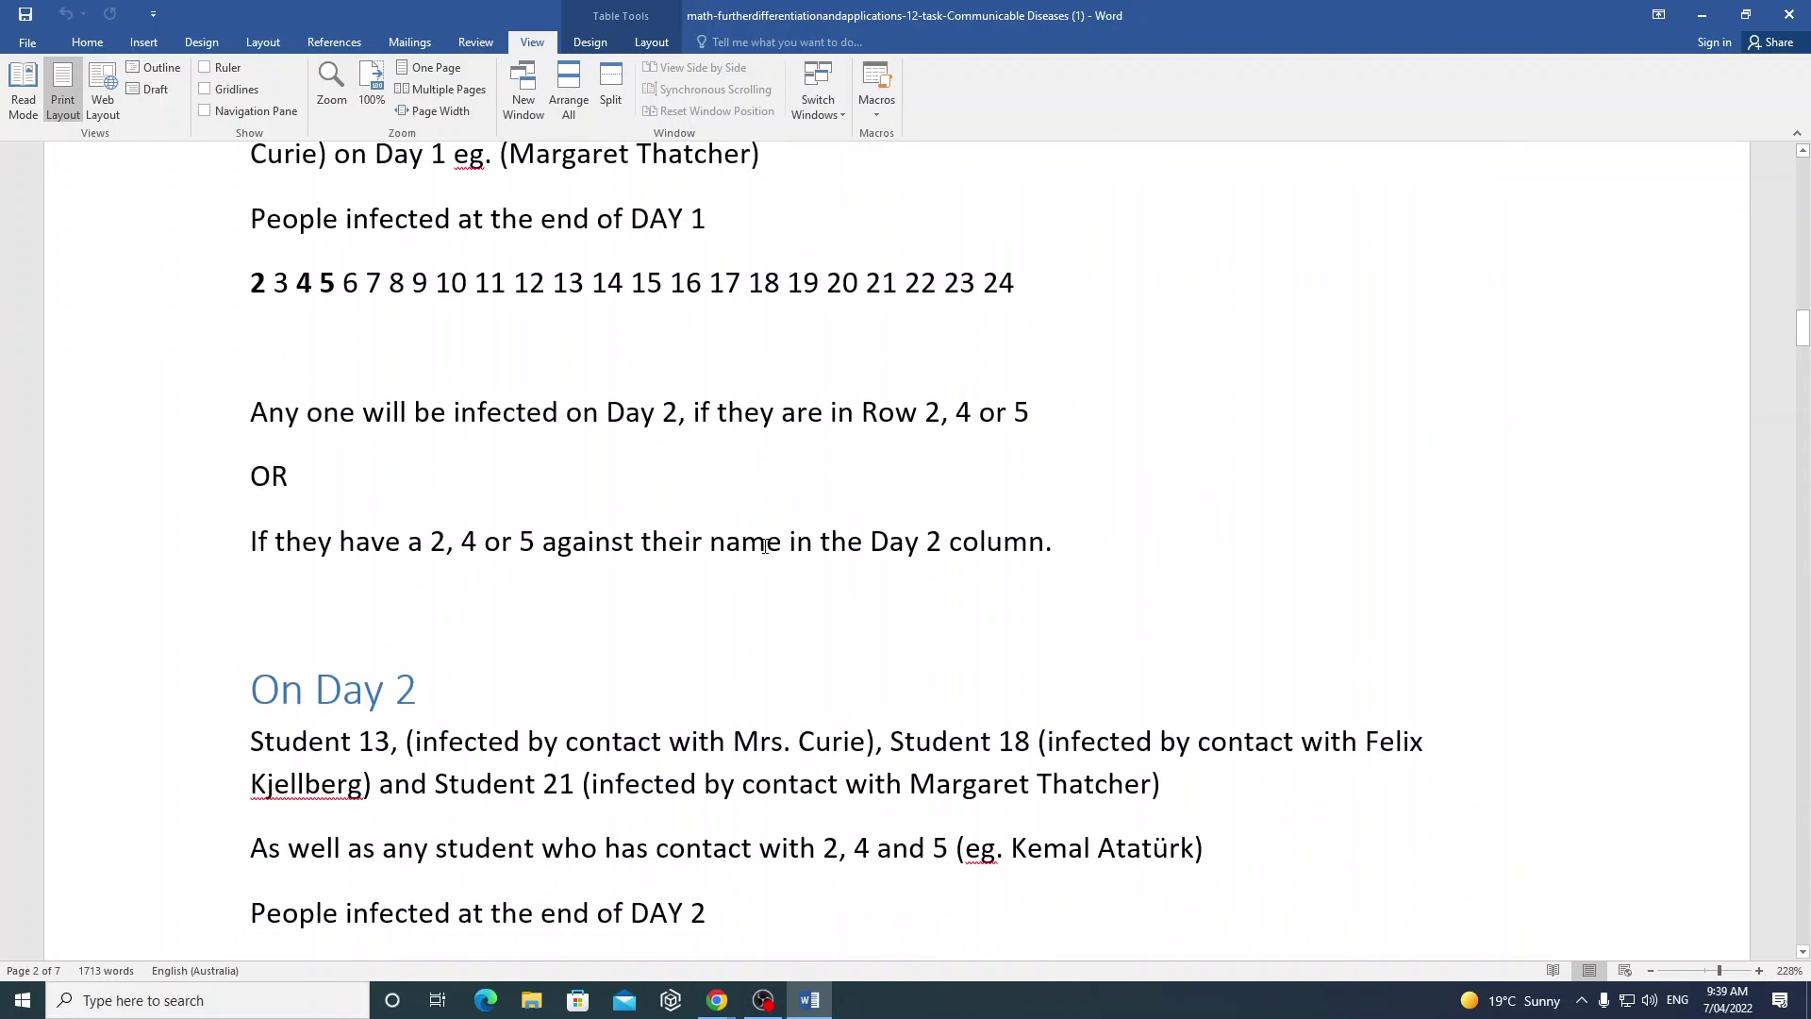
pyautogui.scroll(-3, 765, 547)
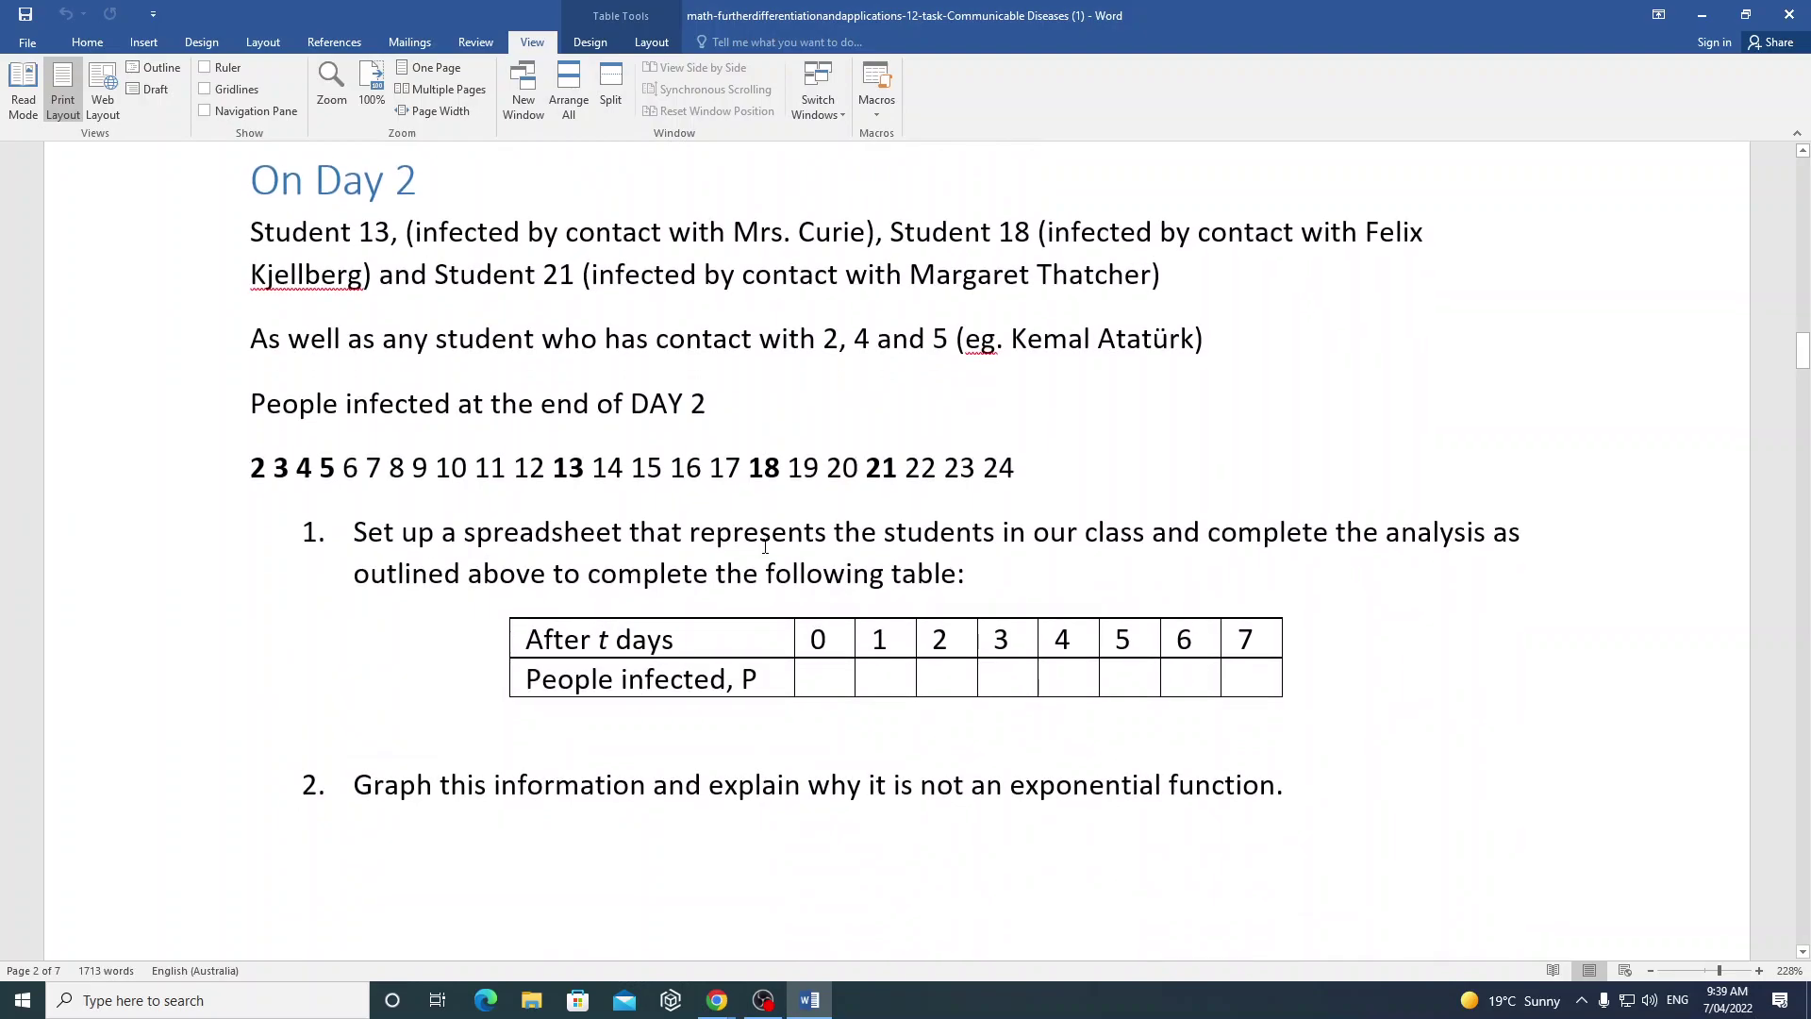
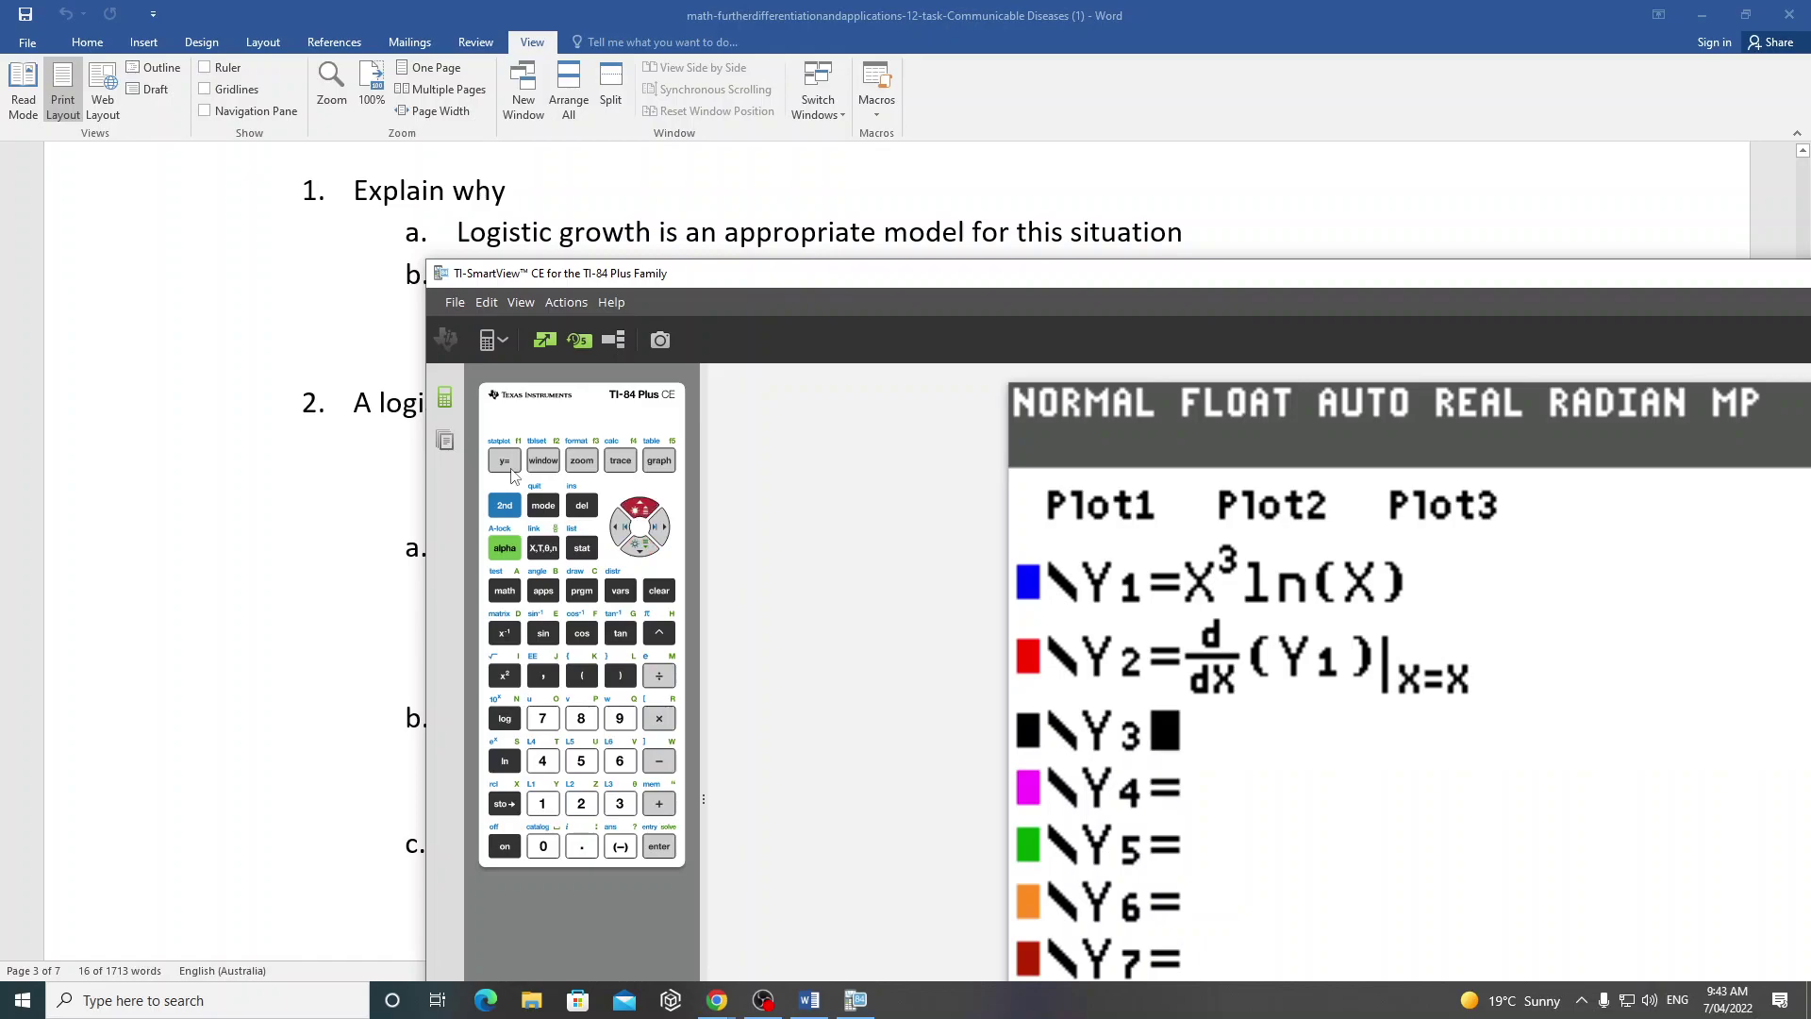
# - Open the statistics list editor on the TI-84 Plus CE calculator in TI-SmartView
pyautogui.press('Right')
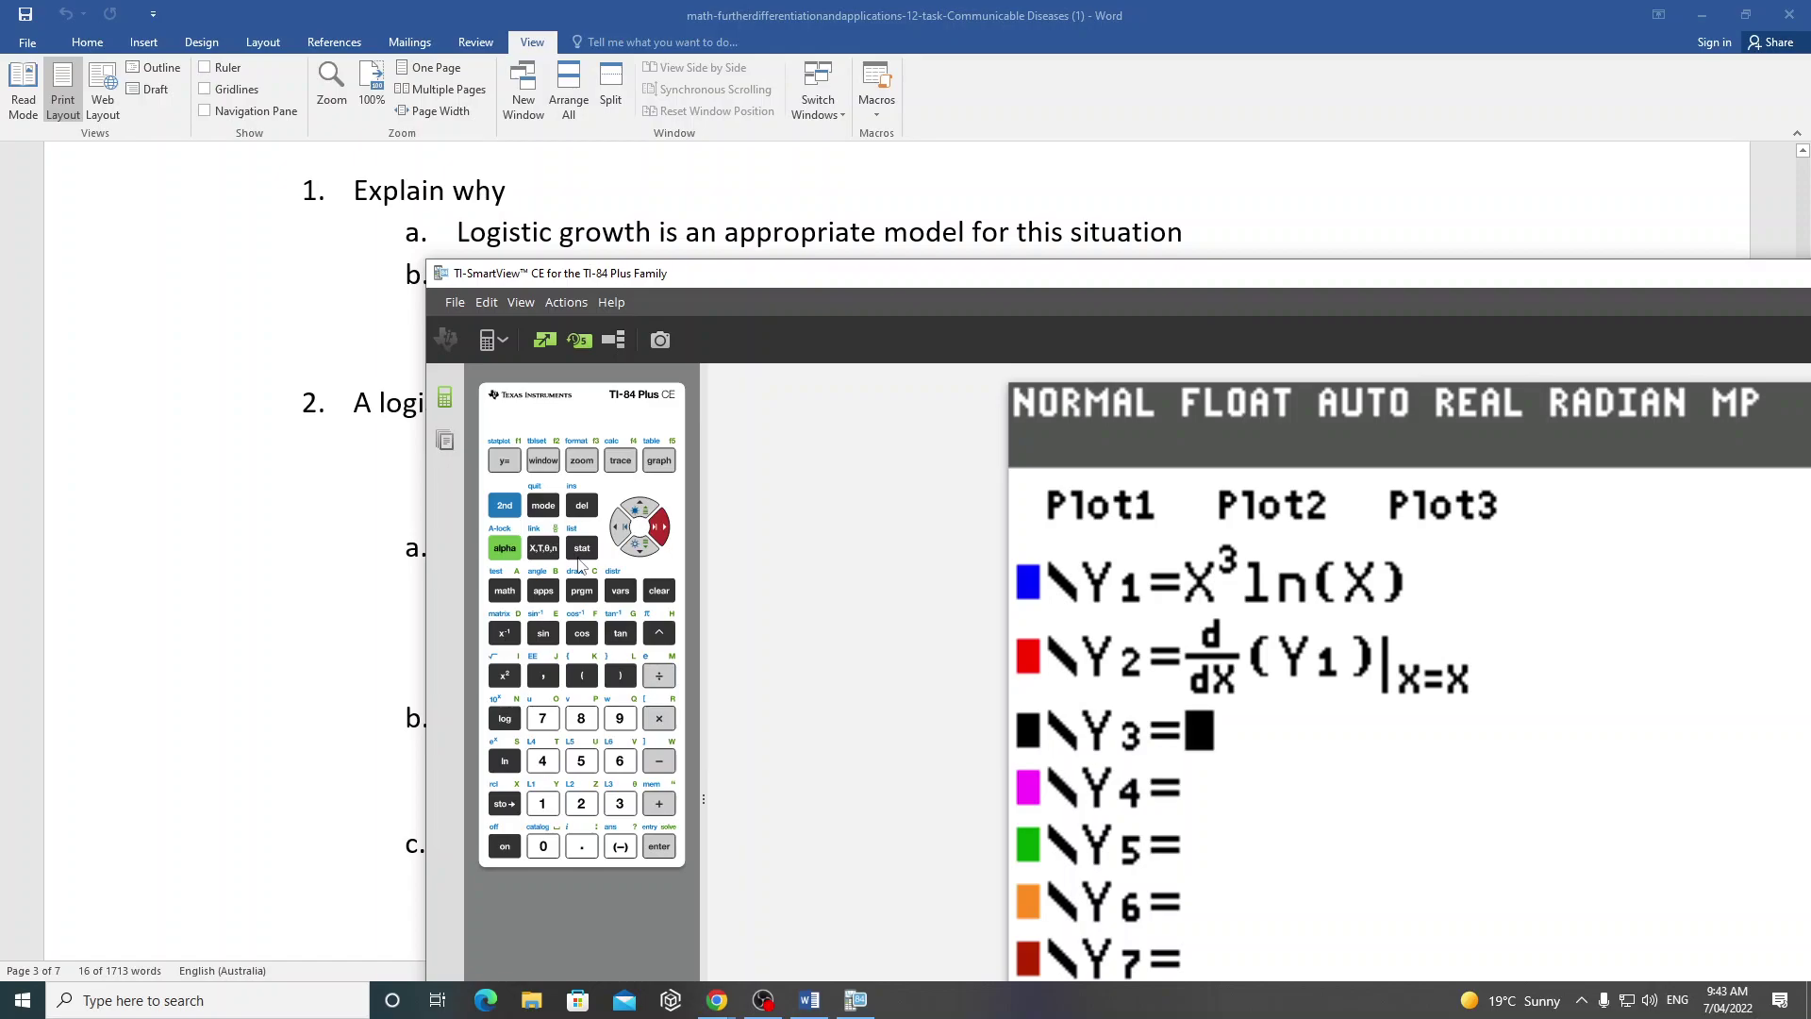
pyautogui.click(582, 549)
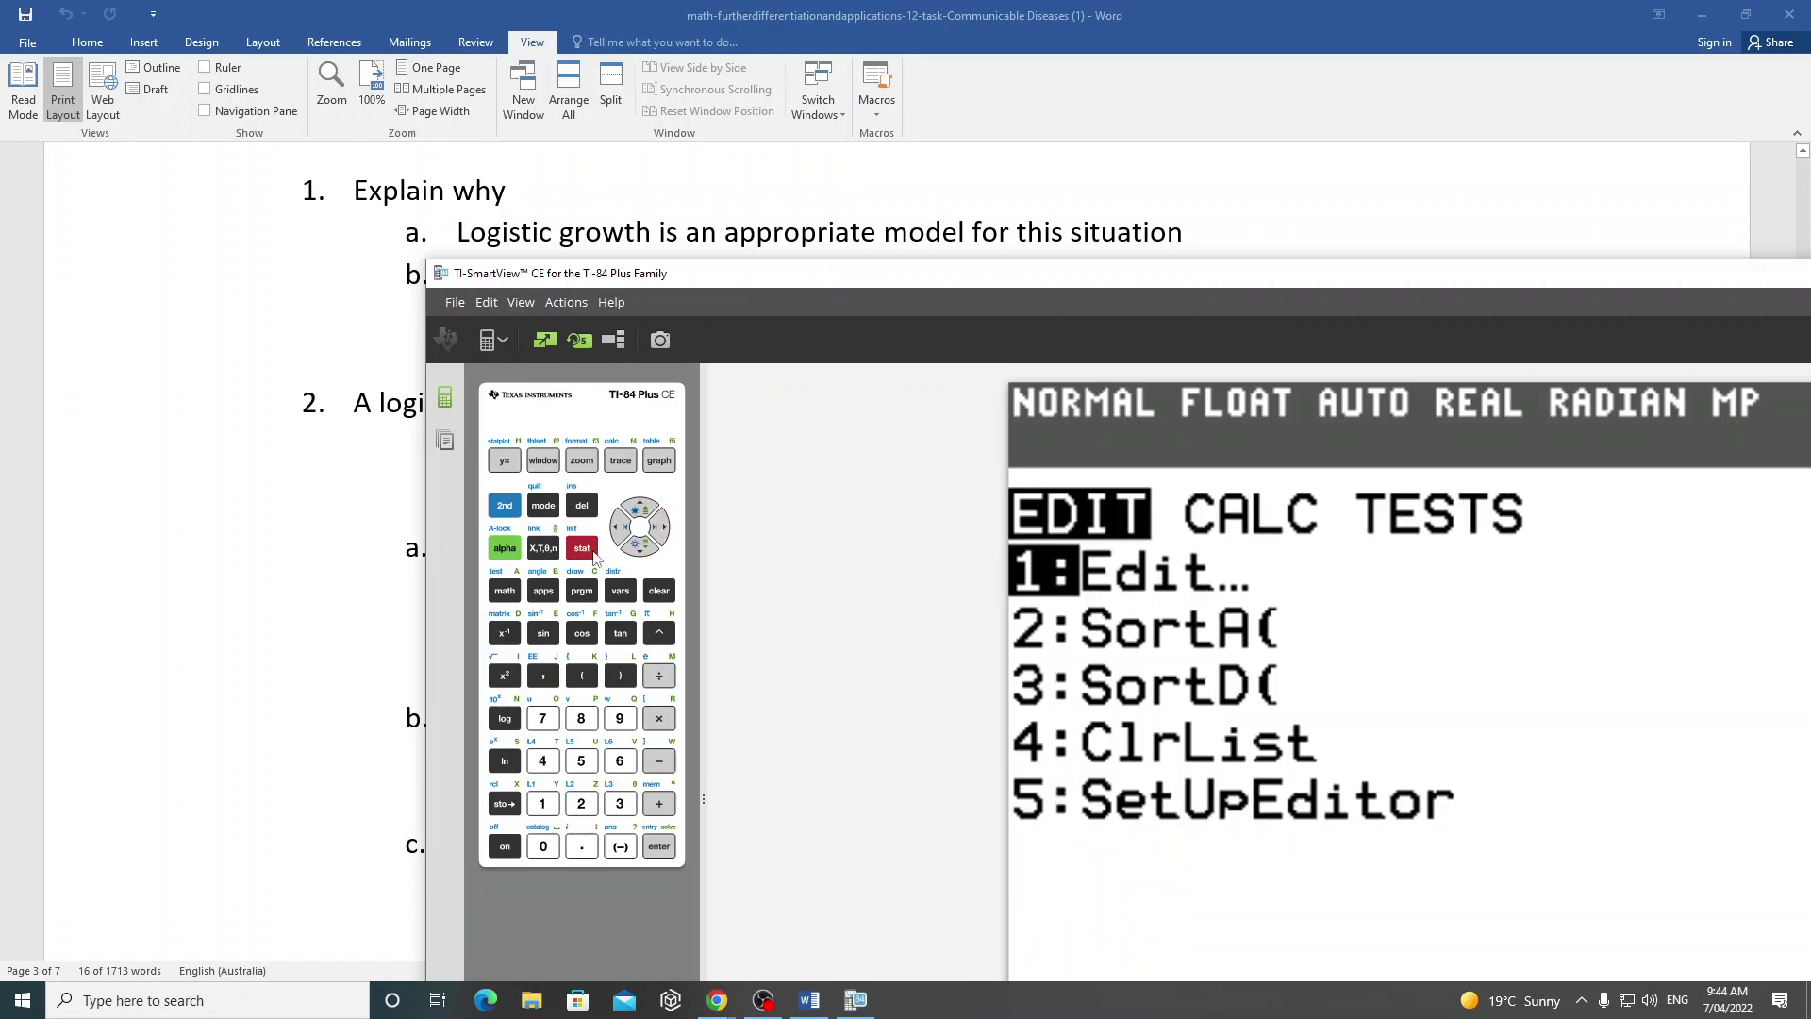
pyautogui.press('Return')
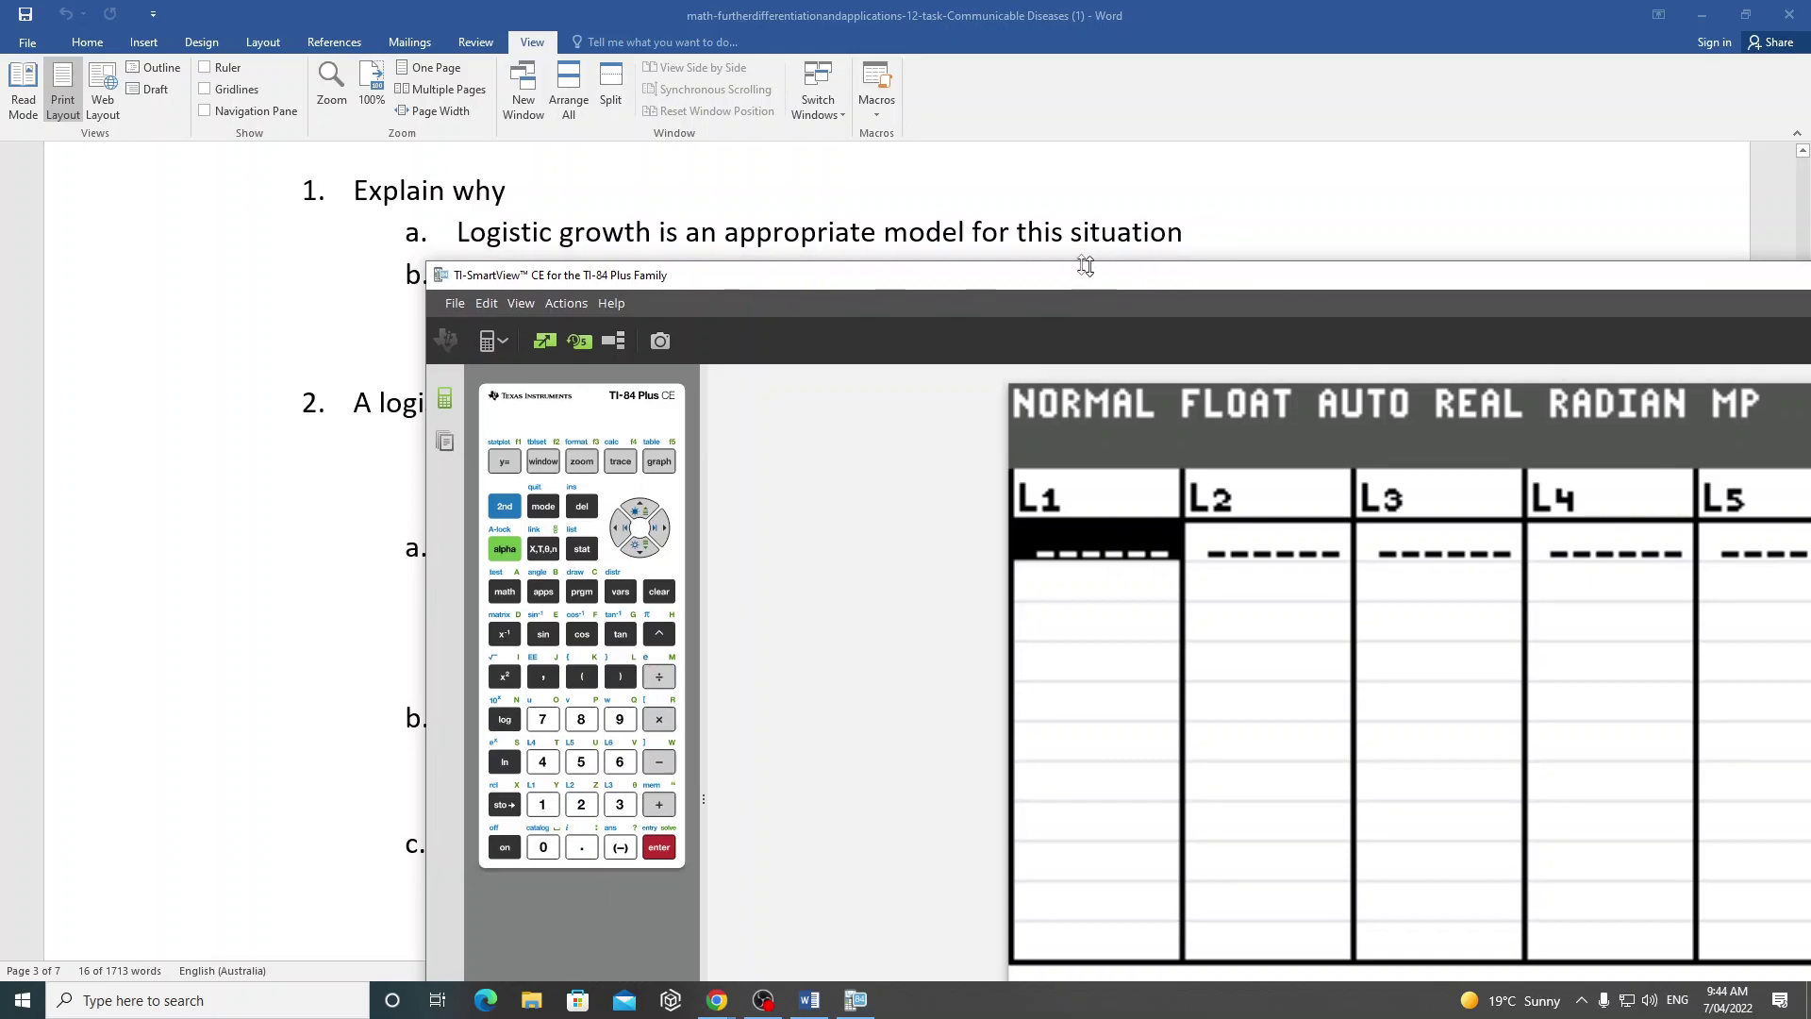
# - Arrange the TI-84 calculator window side by side with the Class List for sharing spreadsheet
pyautogui.moveTo(1041, 286); pyautogui.dragTo(778, 170)
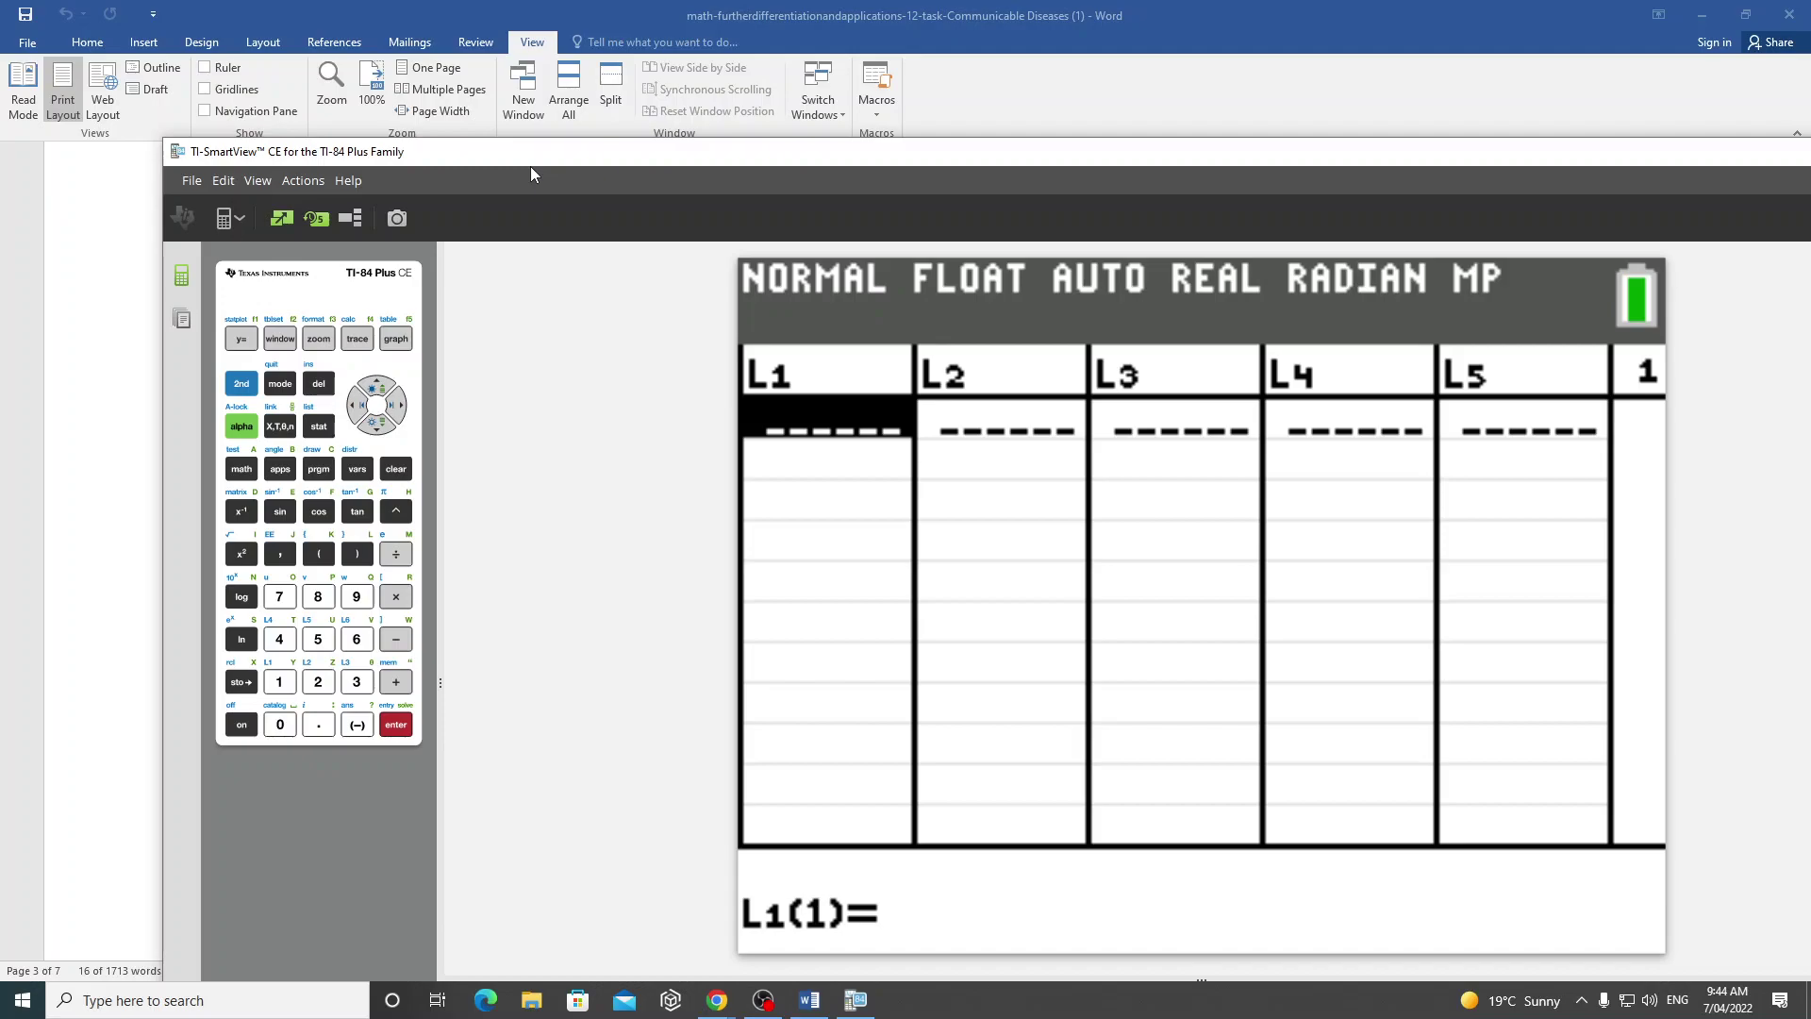
pyautogui.moveTo(758, 159); pyautogui.dragTo(672, 79)
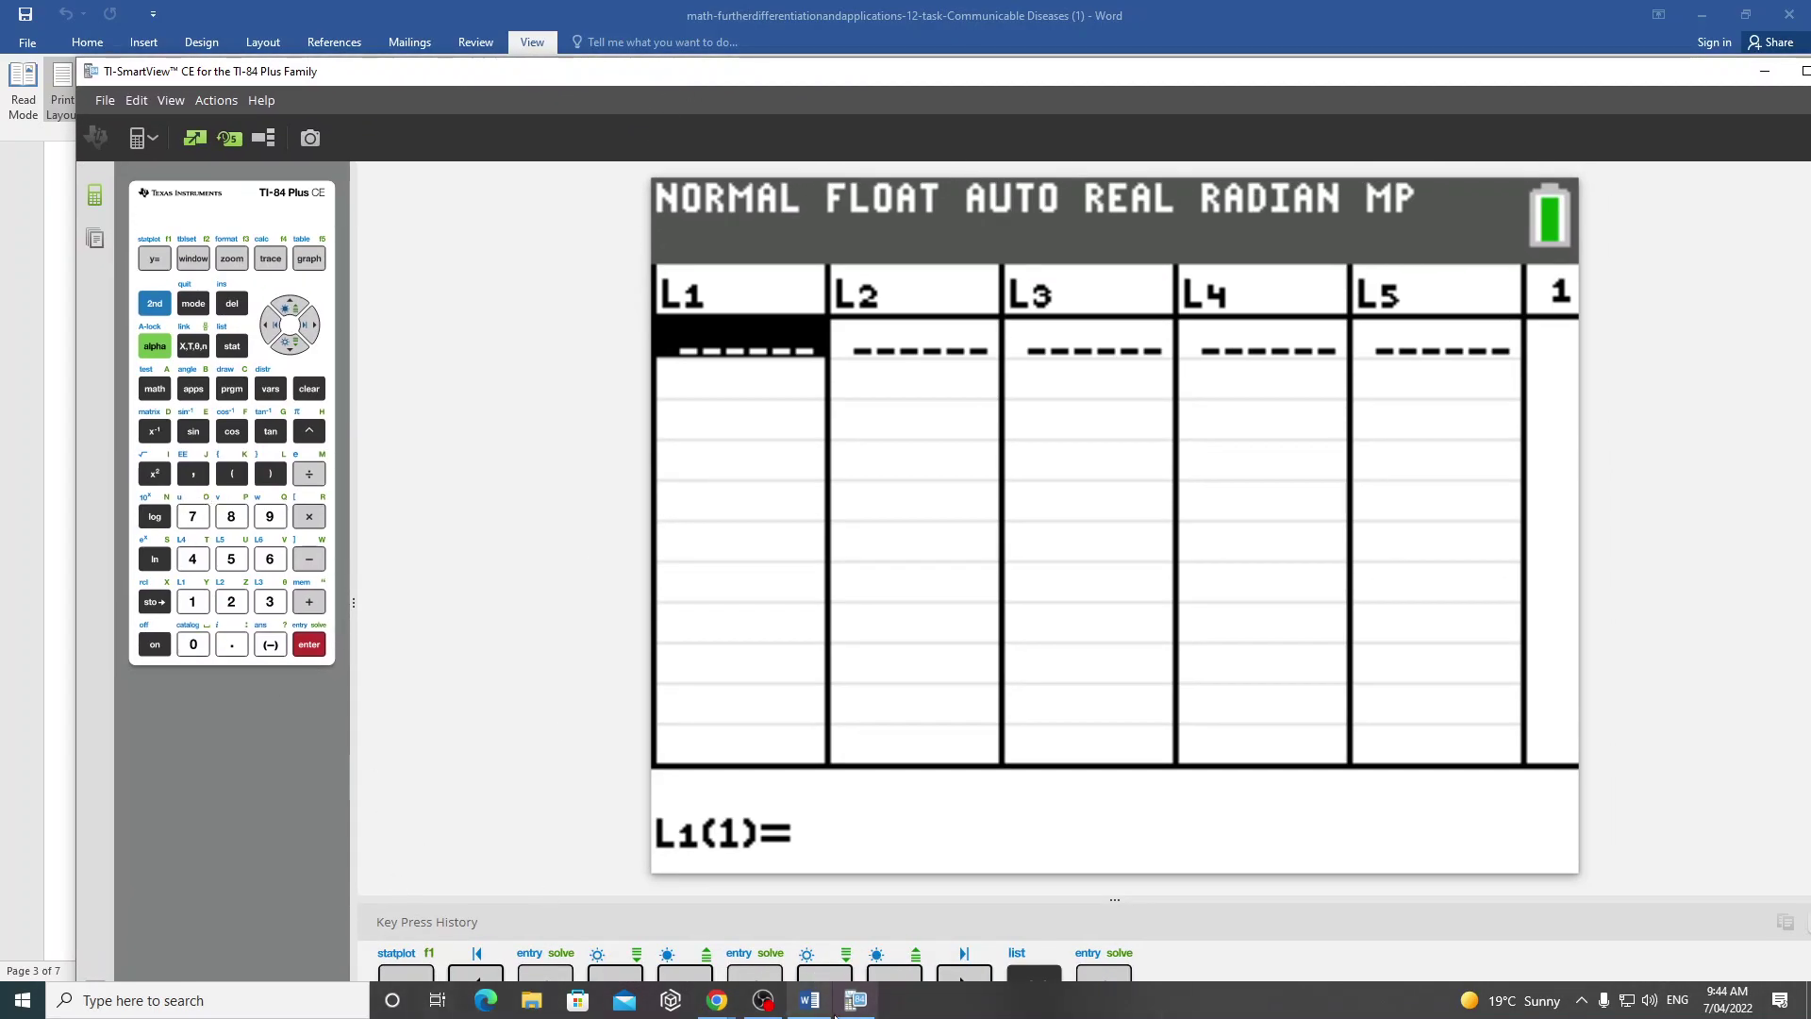
pyautogui.moveTo(806, 1007)
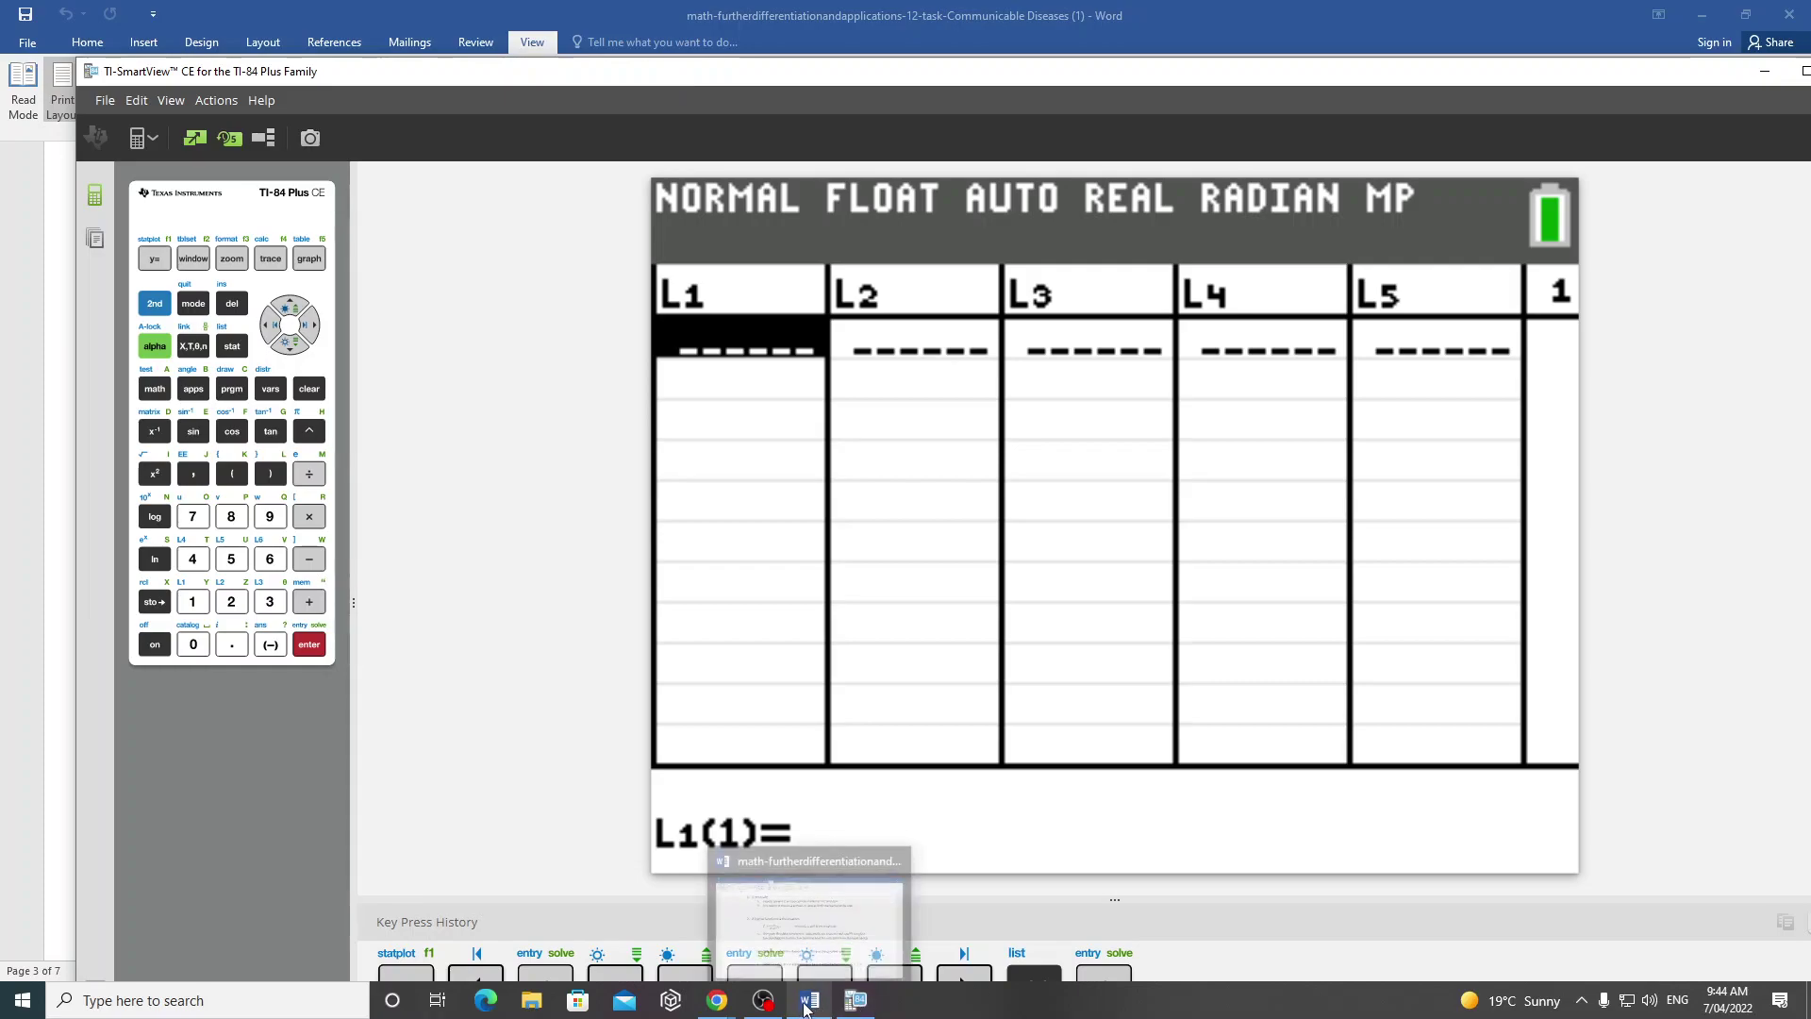
pyautogui.press('super+Left')
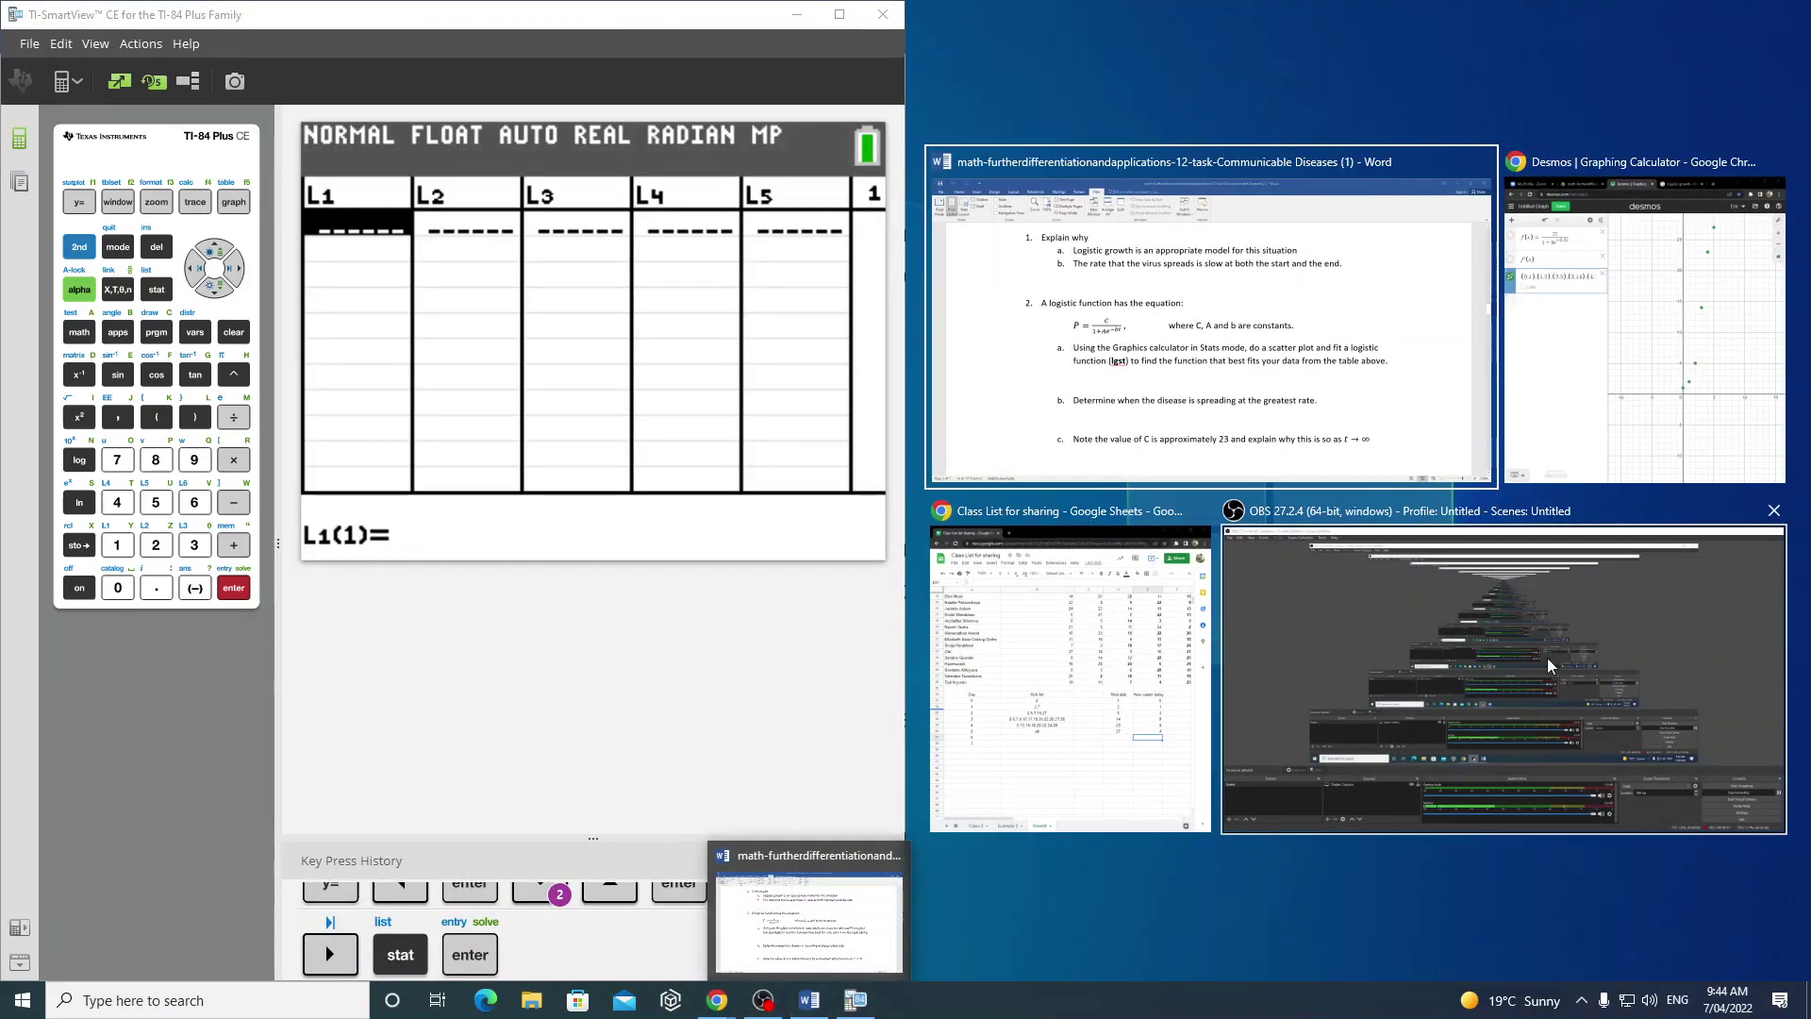
pyautogui.click(1071, 626)
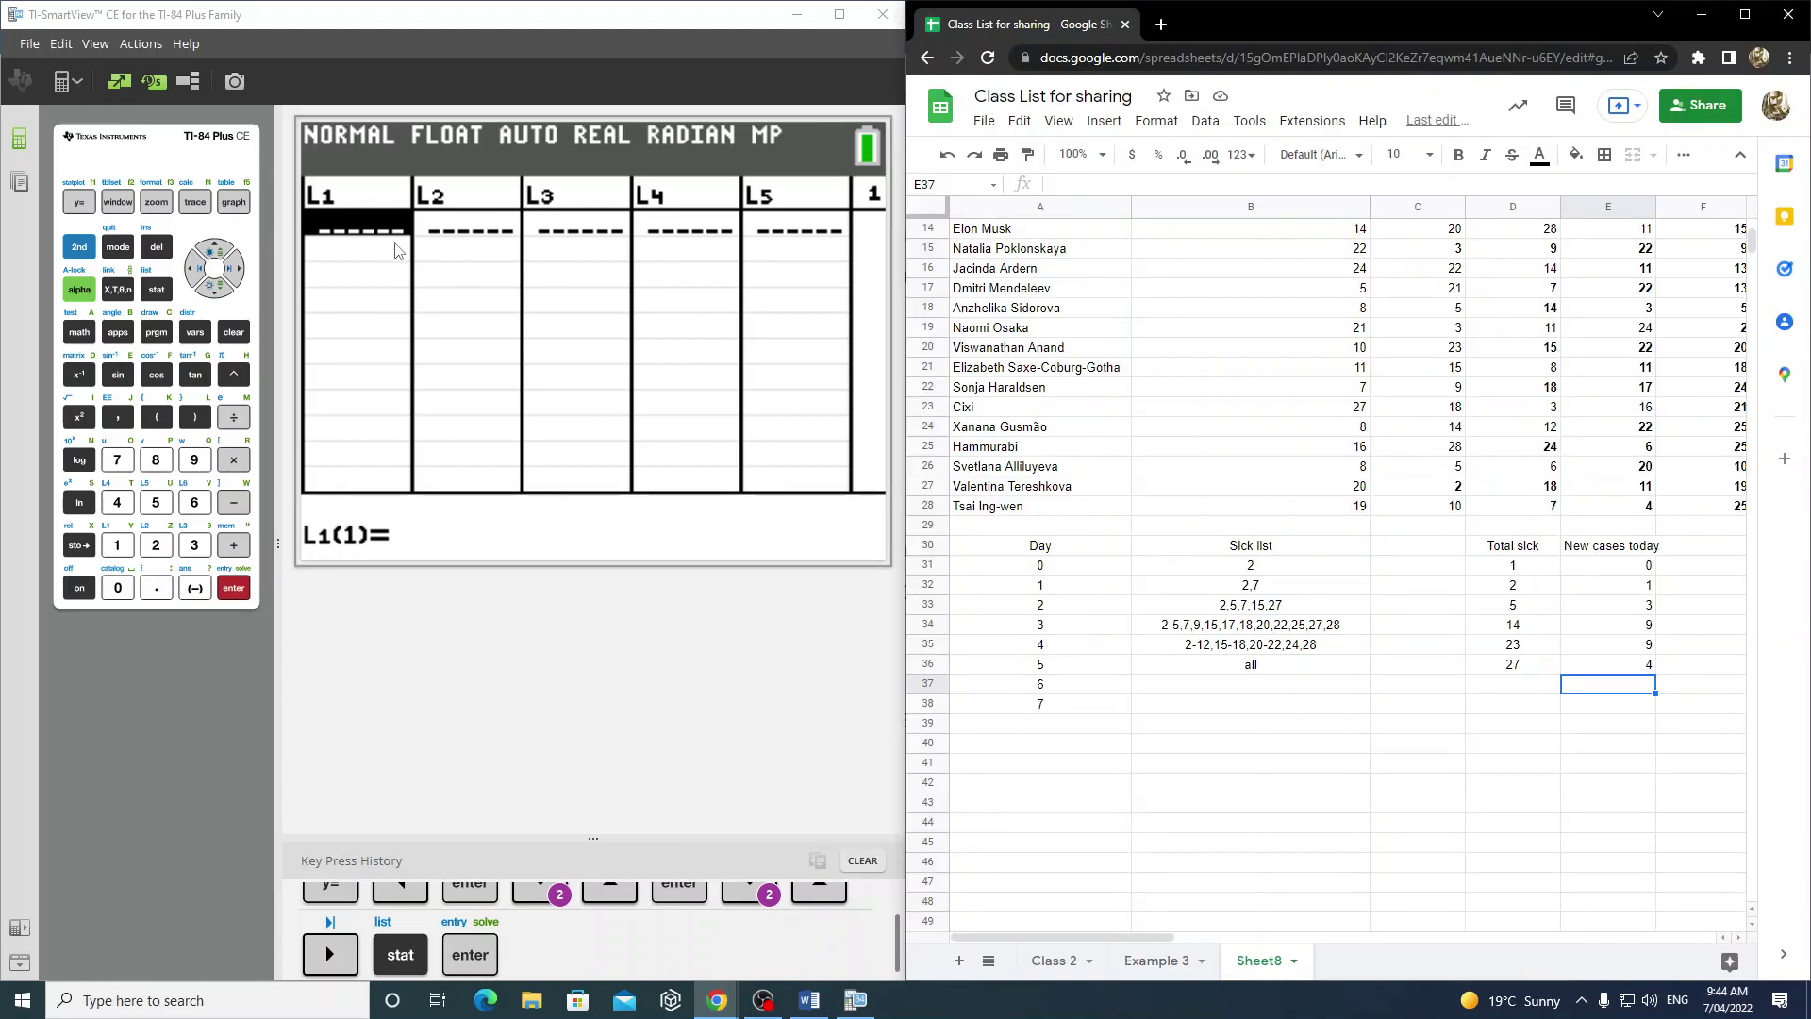
# - Enter the day numbers 0, 1, 2, 3, 4 and 5 into list L1
pyautogui.press('Return')
pyautogui.click(195, 674)
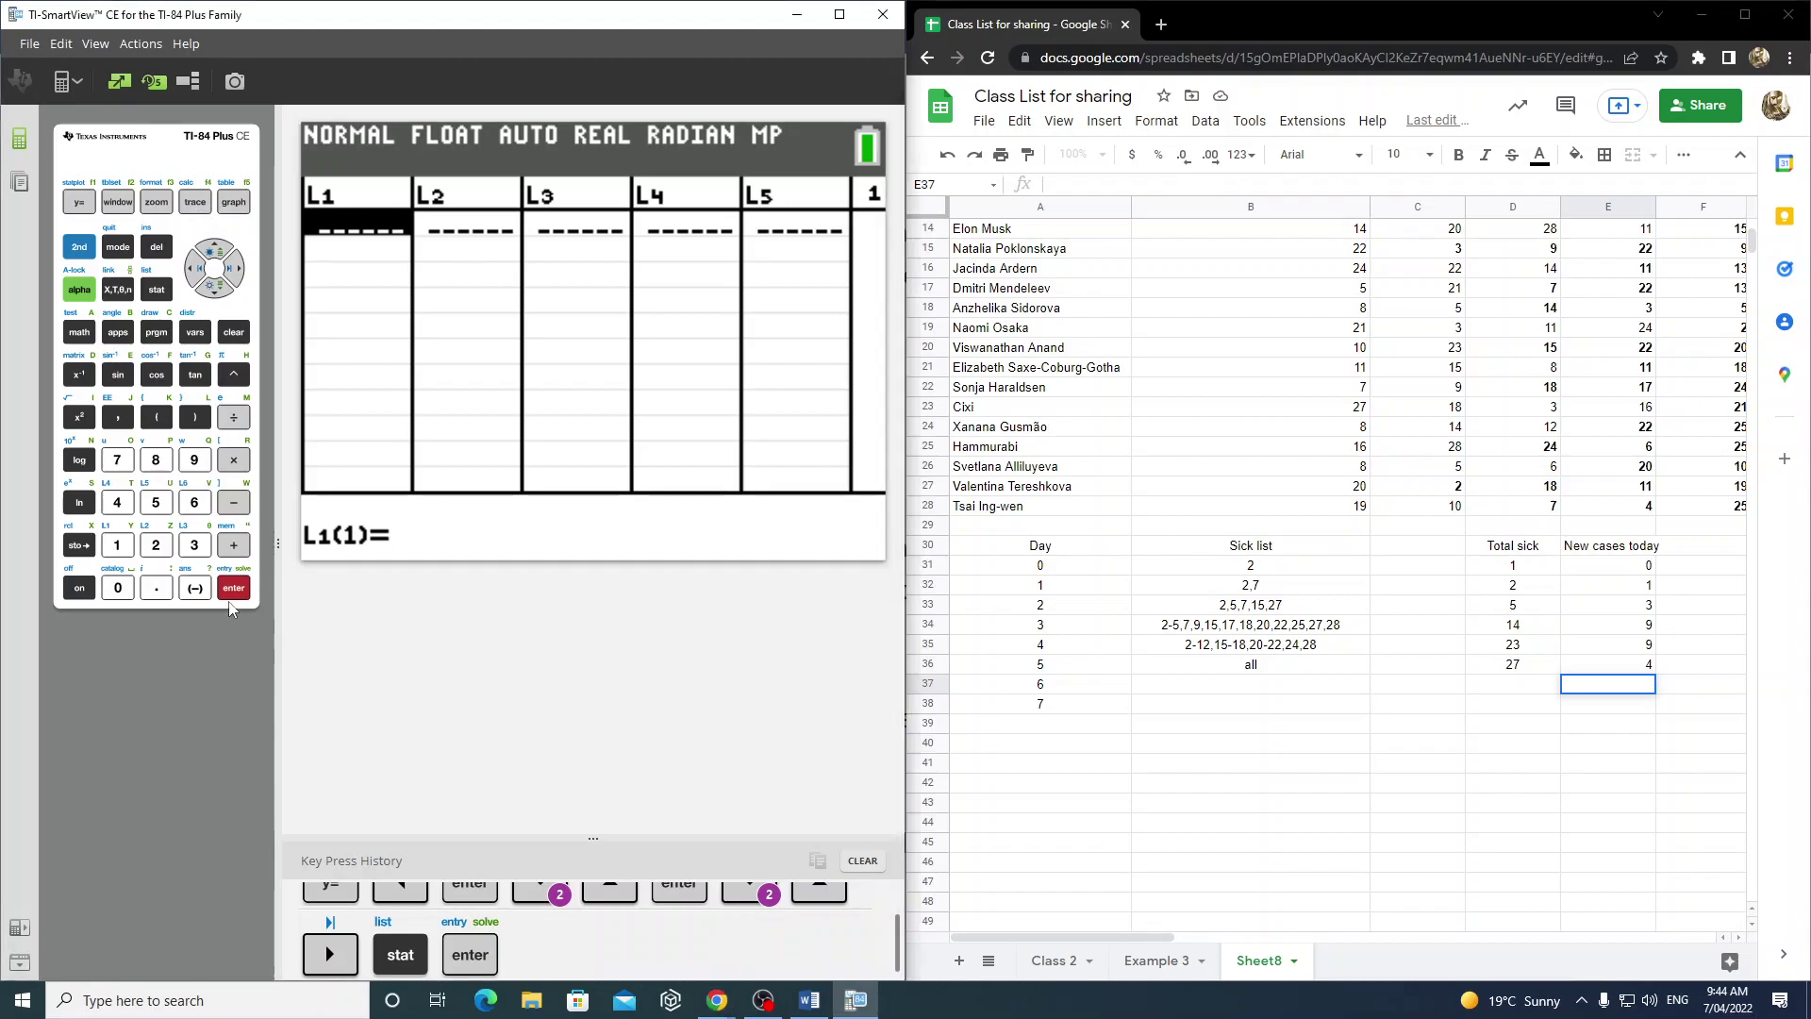
pyautogui.write('0')
pyautogui.press('Return')
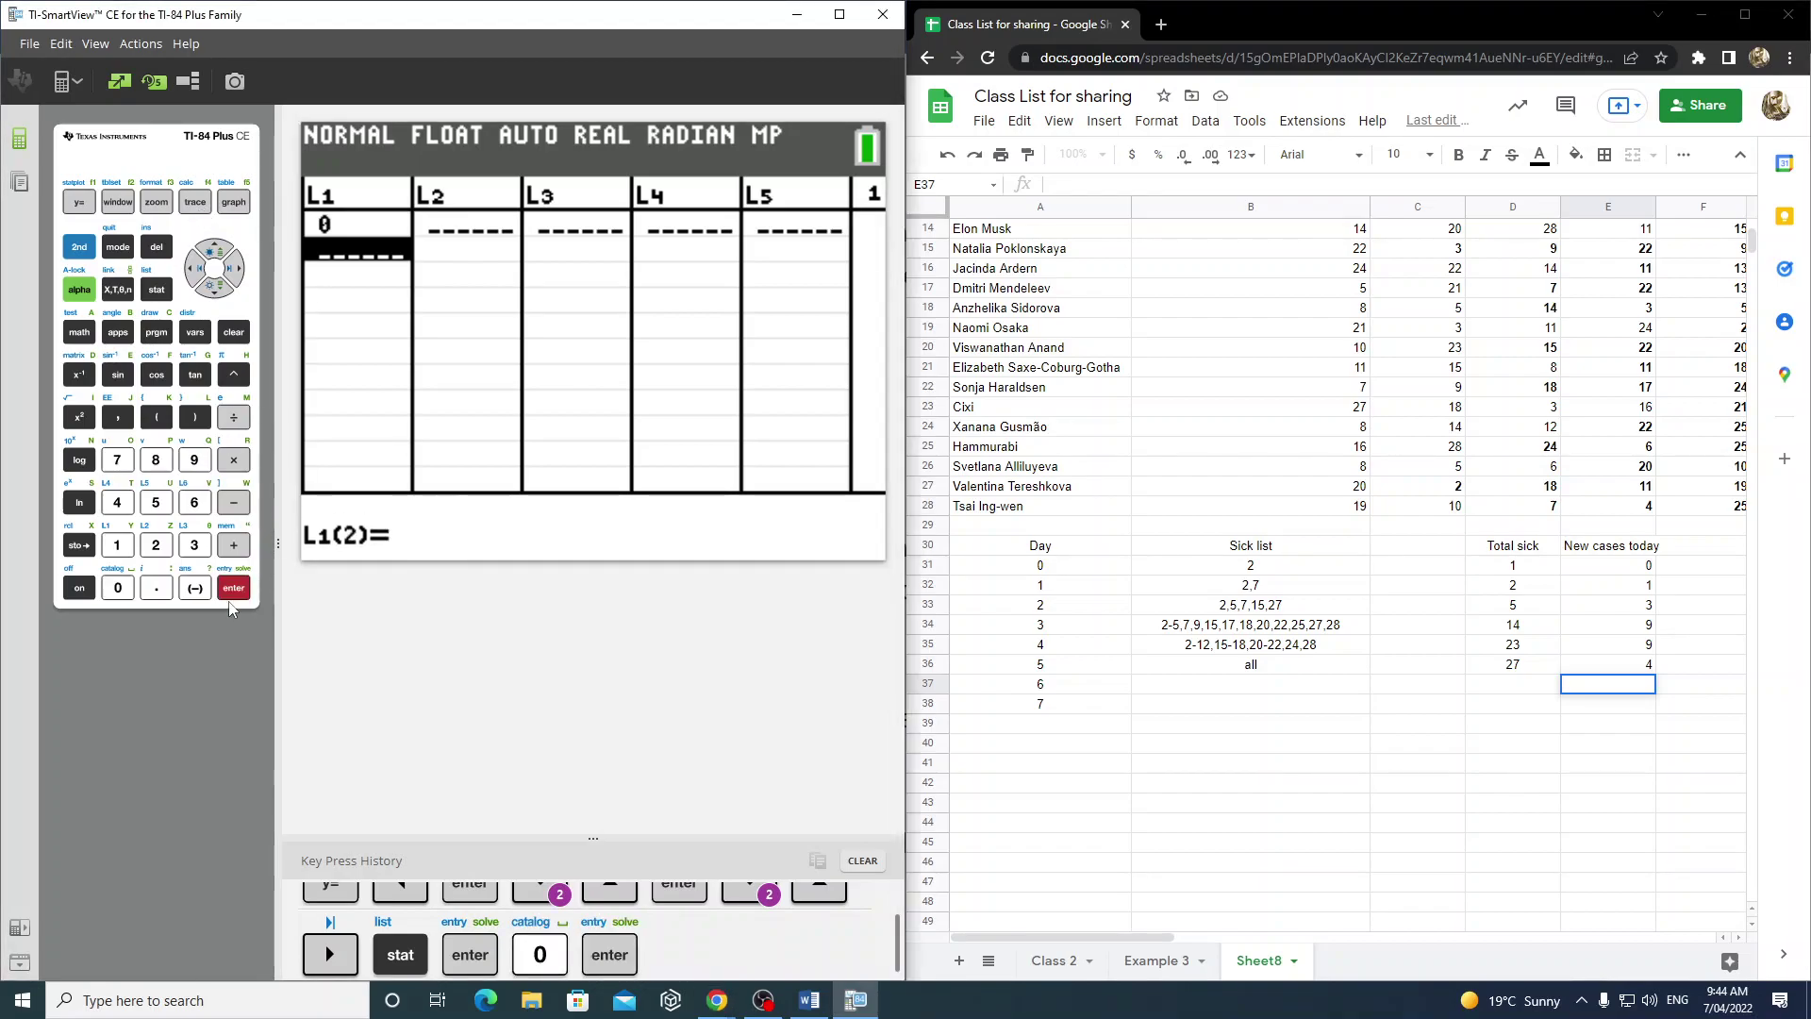
pyautogui.write('1')
pyautogui.press('Return')
pyautogui.write('2')
pyautogui.press('Return')
pyautogui.write('3')
pyautogui.press('Return')
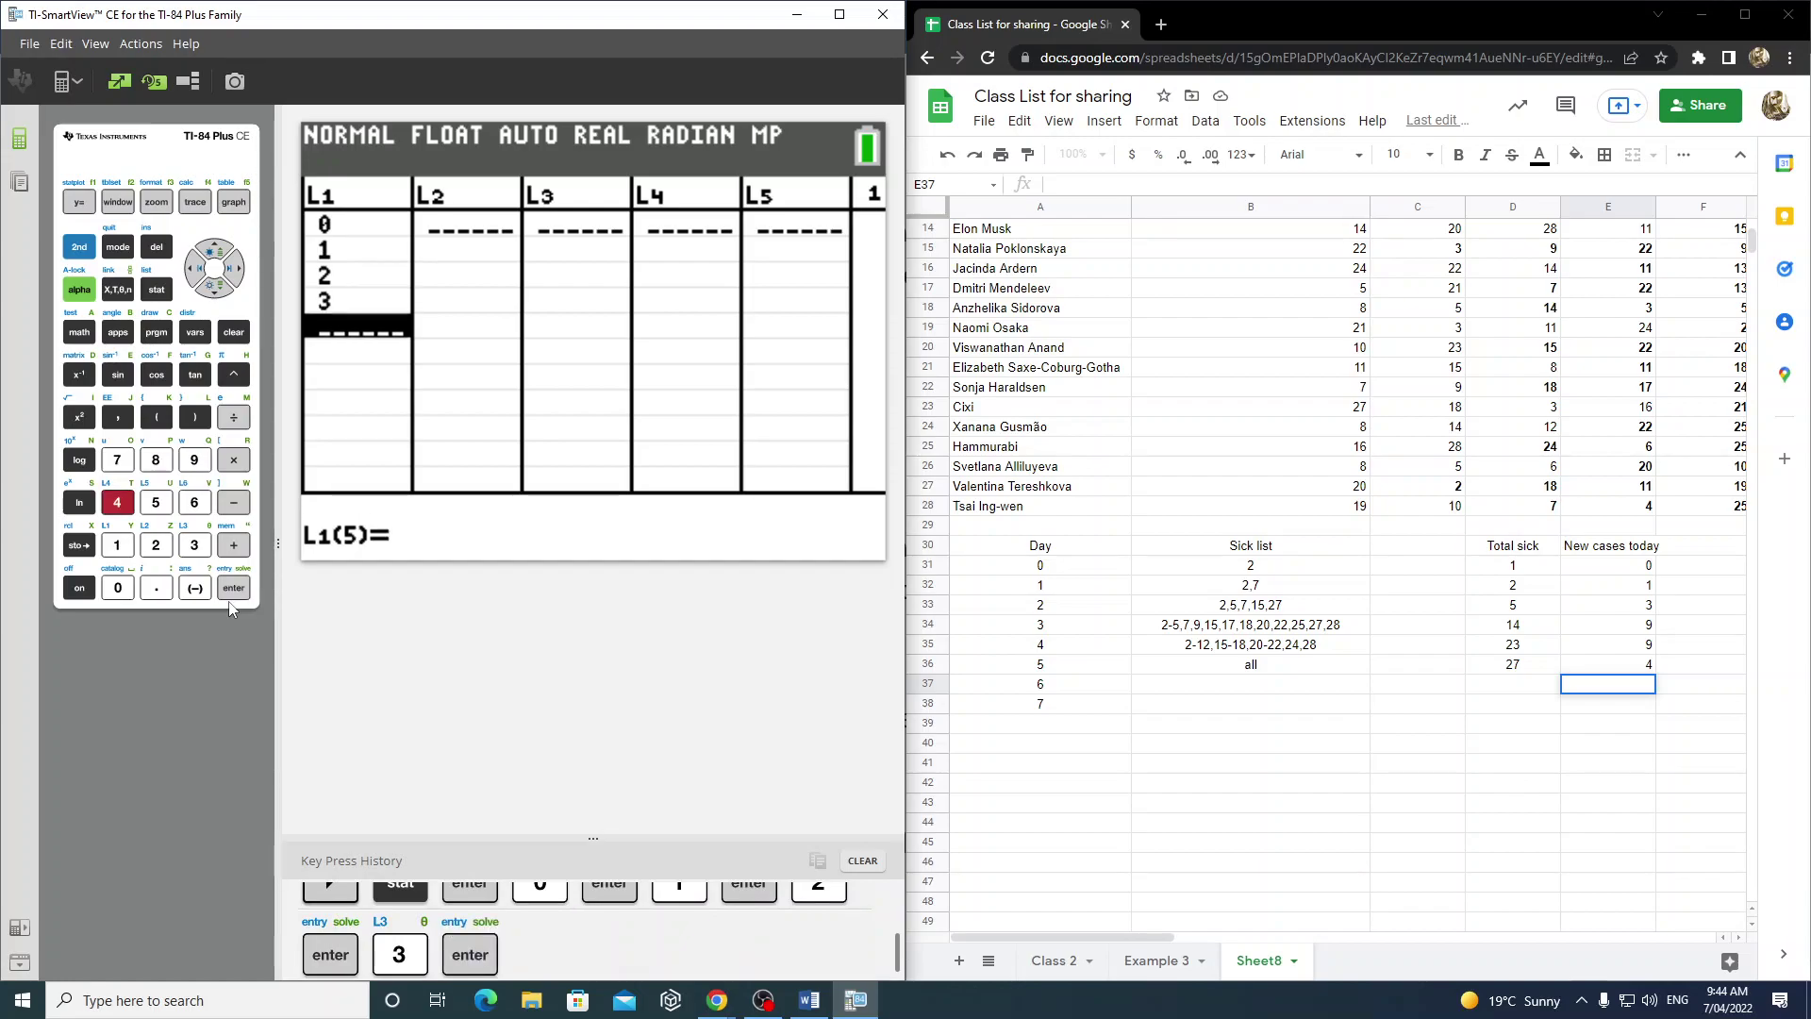
pyautogui.write('4')
pyautogui.press('Return')
pyautogui.write('5')
pyautogui.press('Return')
# - Enter the total sick values 1, 2, 5, 14, 23 and 27 into list L2
pyautogui.press('Right')
pyautogui.press('Up')
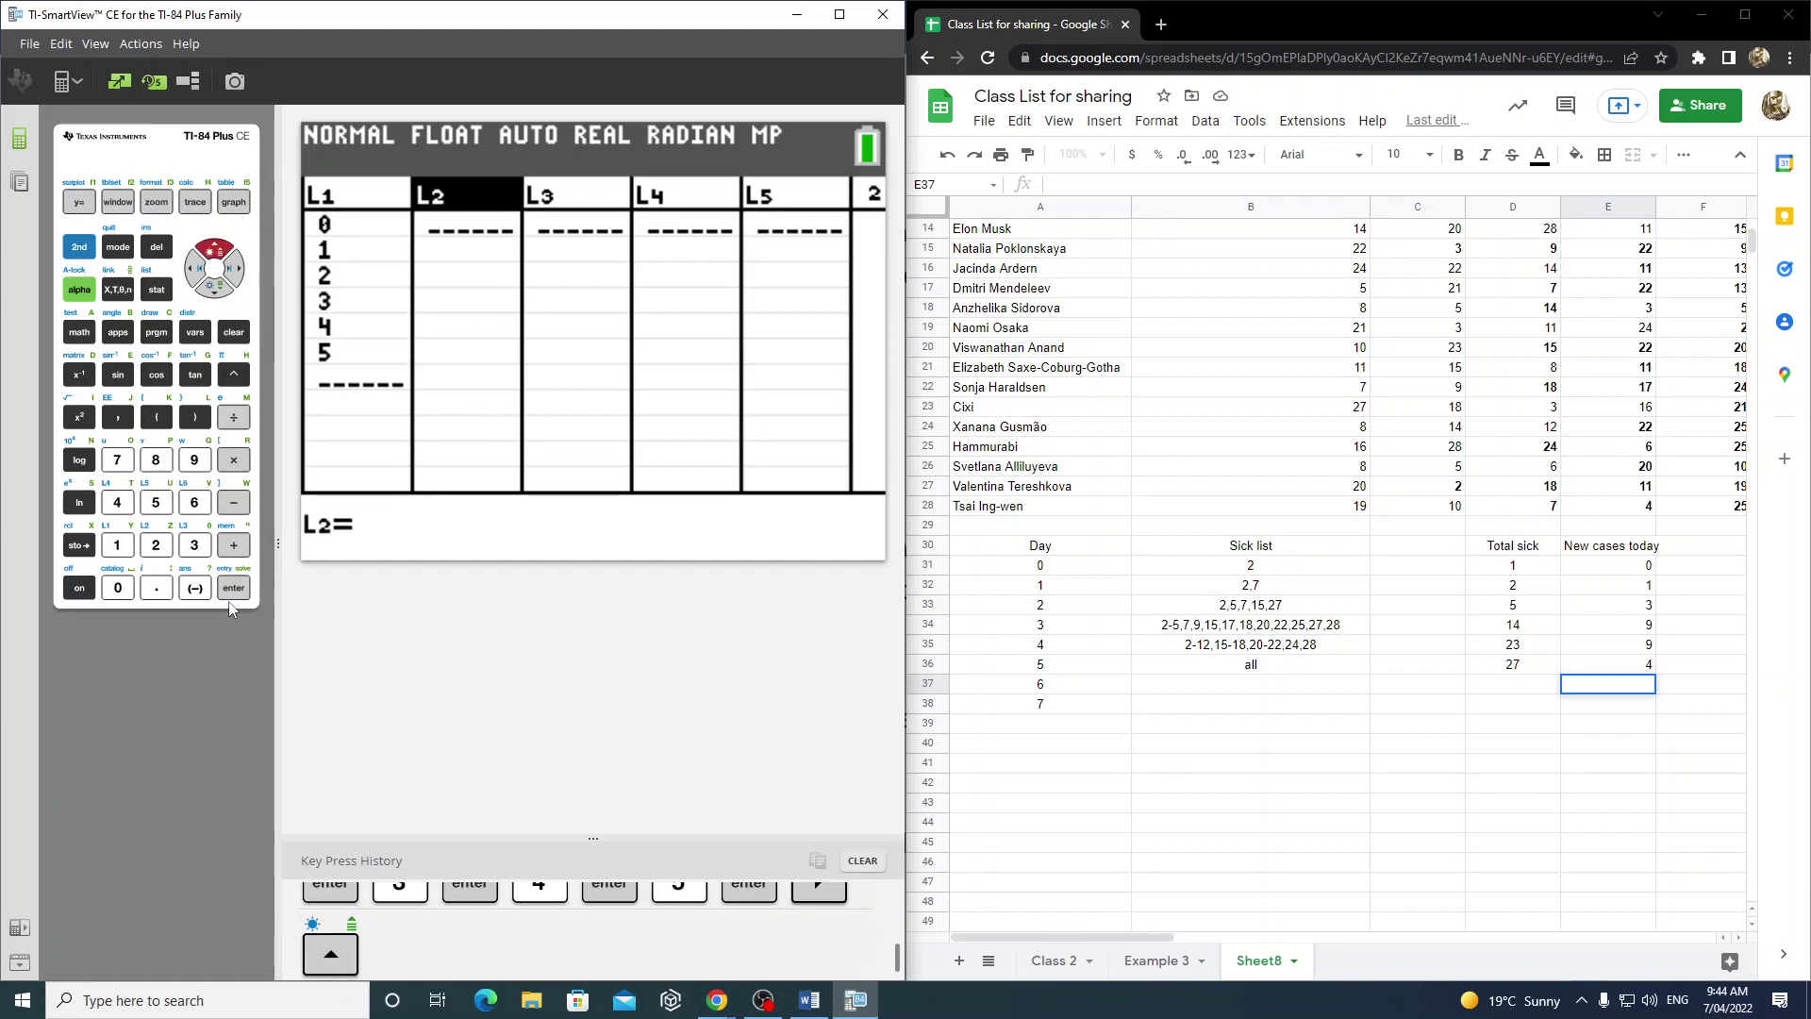
pyautogui.press('Down')
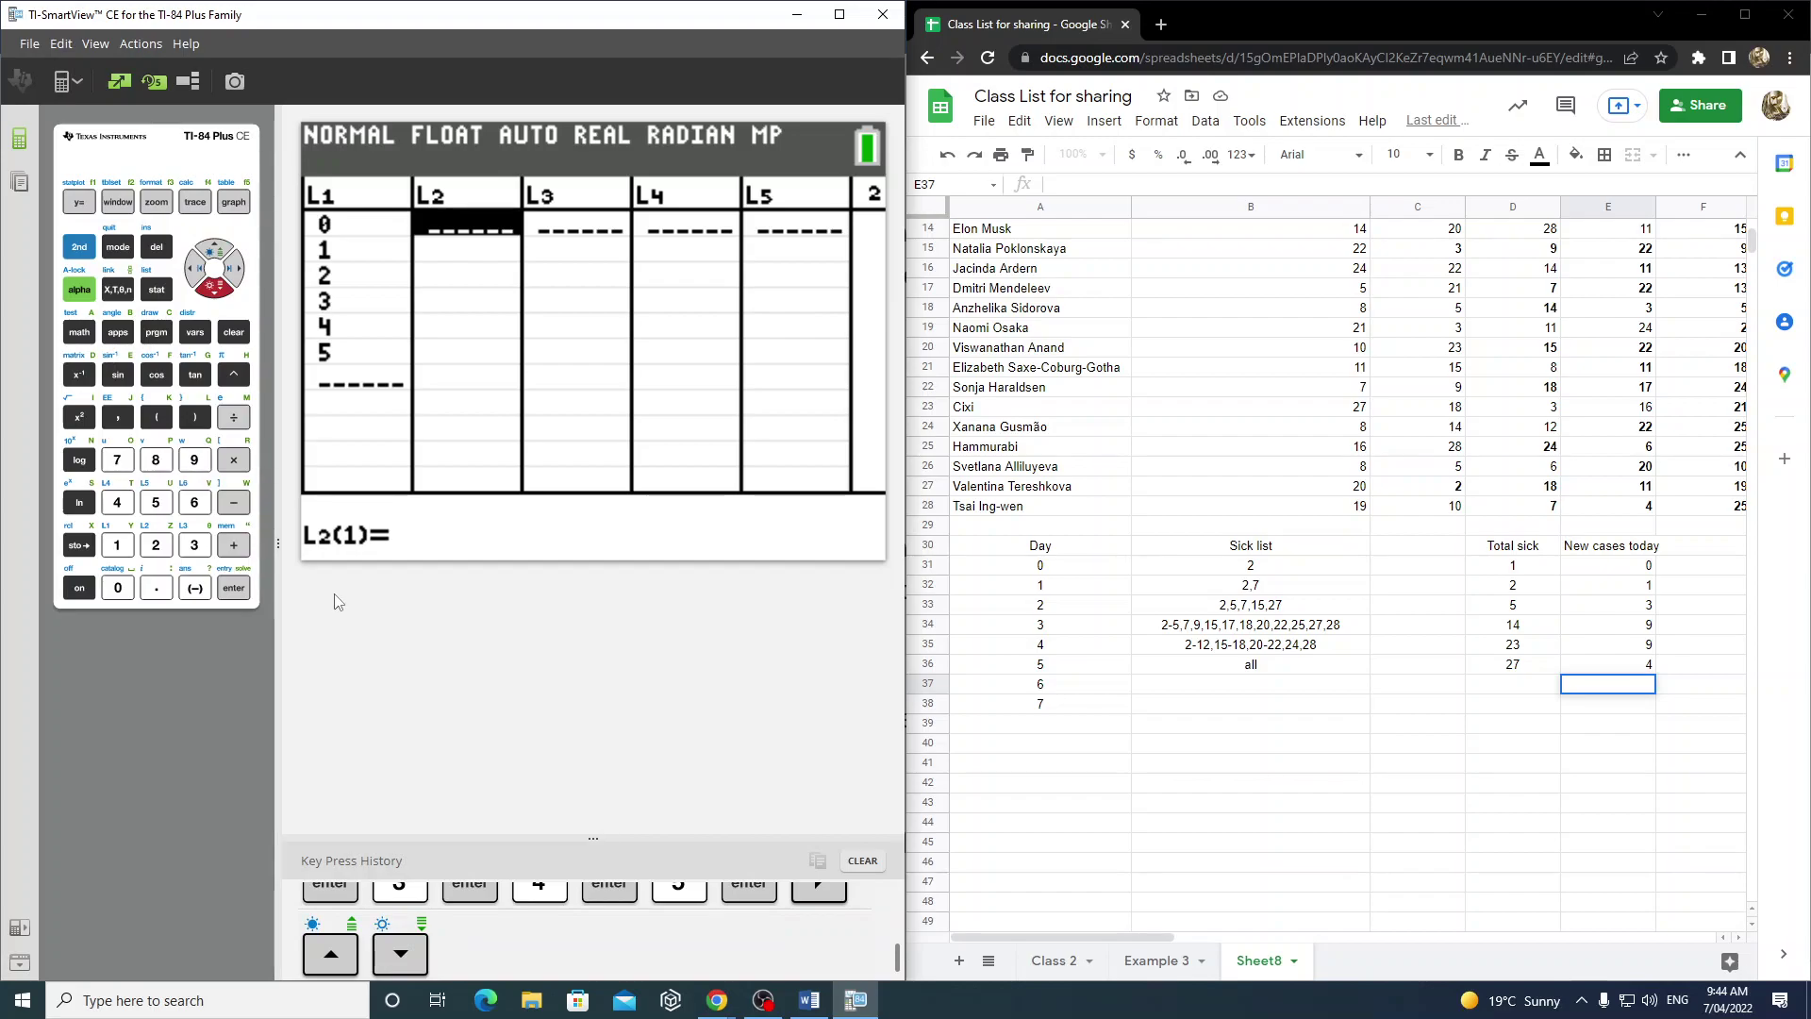
pyautogui.write('1')
pyautogui.press('Return')
pyautogui.write('2')
pyautogui.press('Return')
pyautogui.write('5')
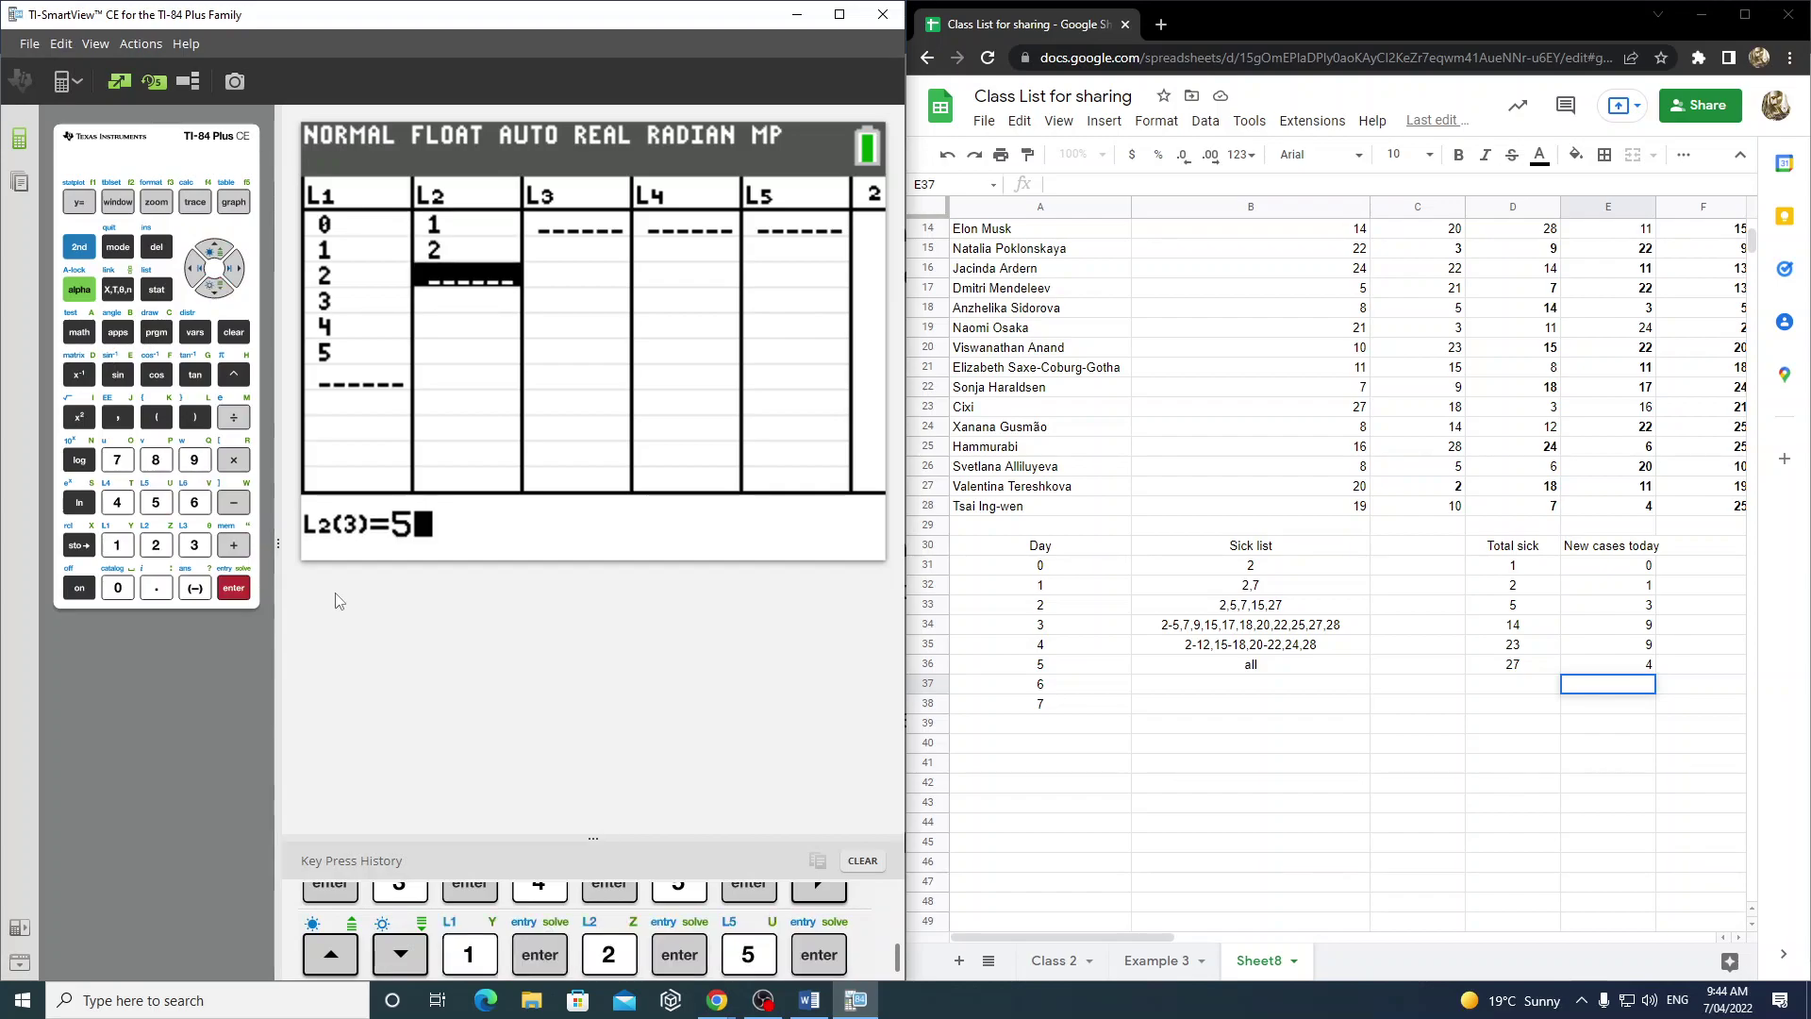
pyautogui.press('Return')
pyautogui.write('14')
pyautogui.press('Return')
pyautogui.write('2')
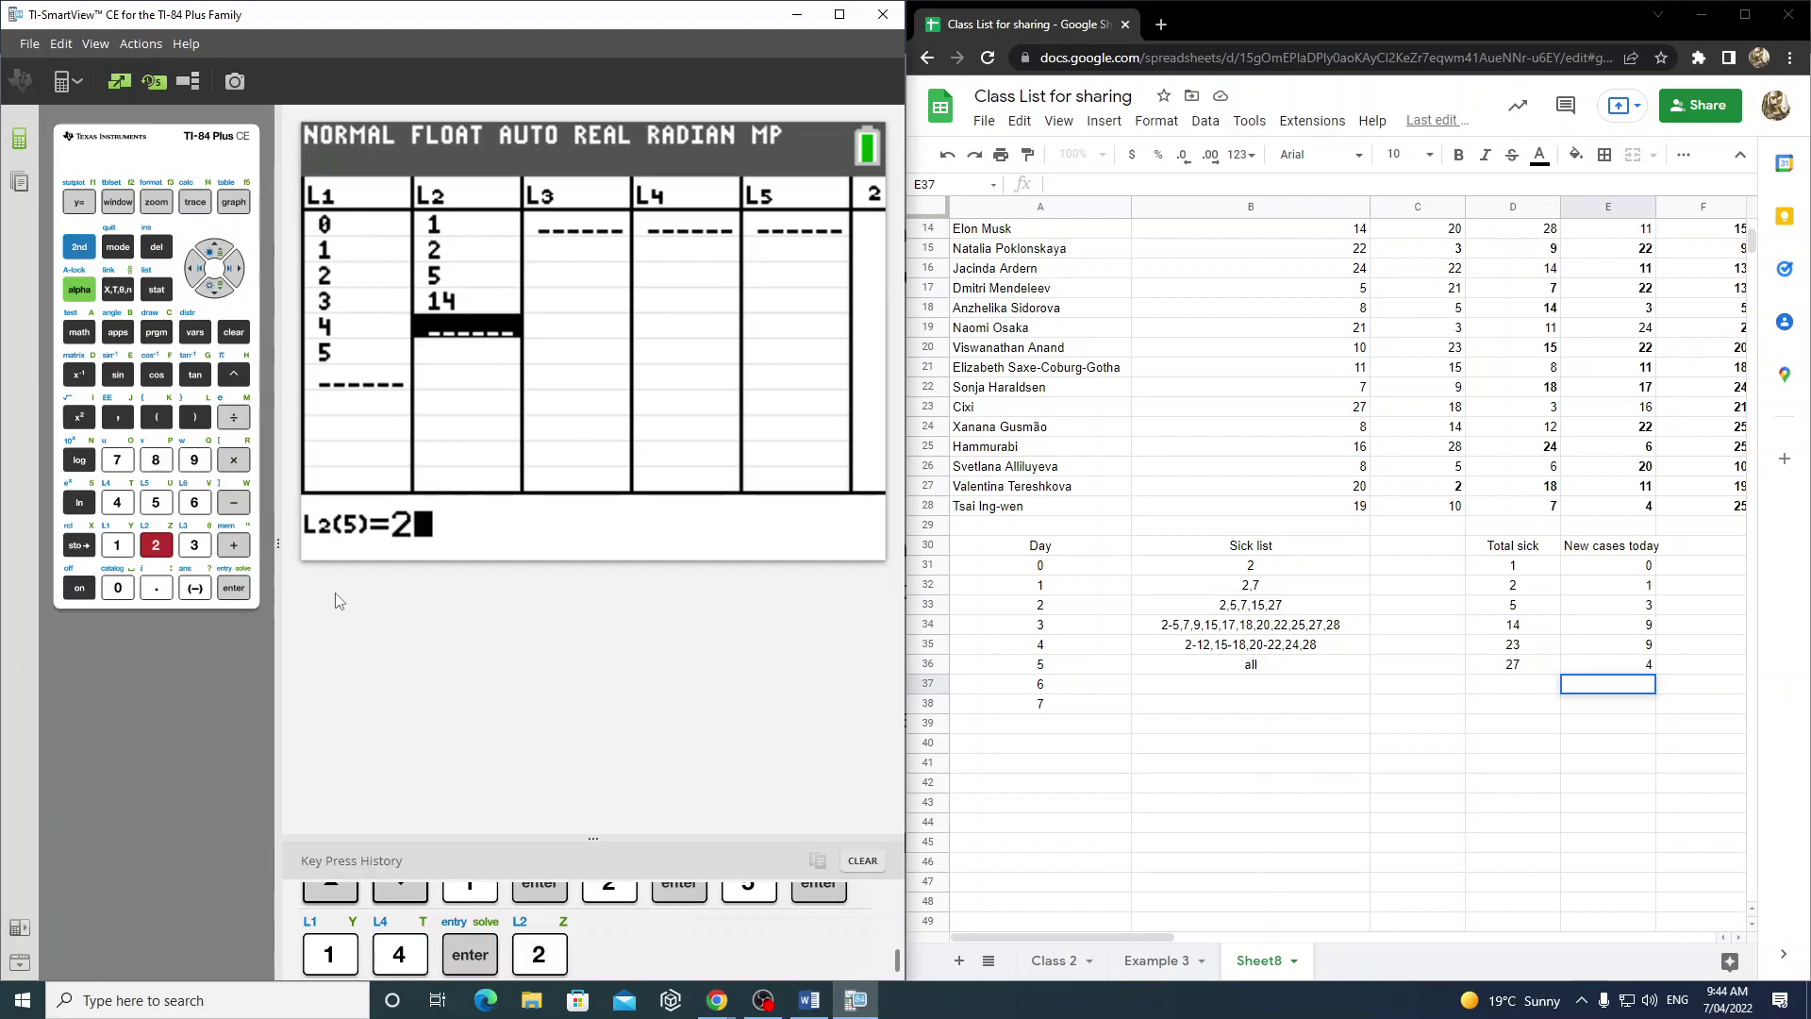
pyautogui.write('3')
pyautogui.press('Return')
pyautogui.write('27')
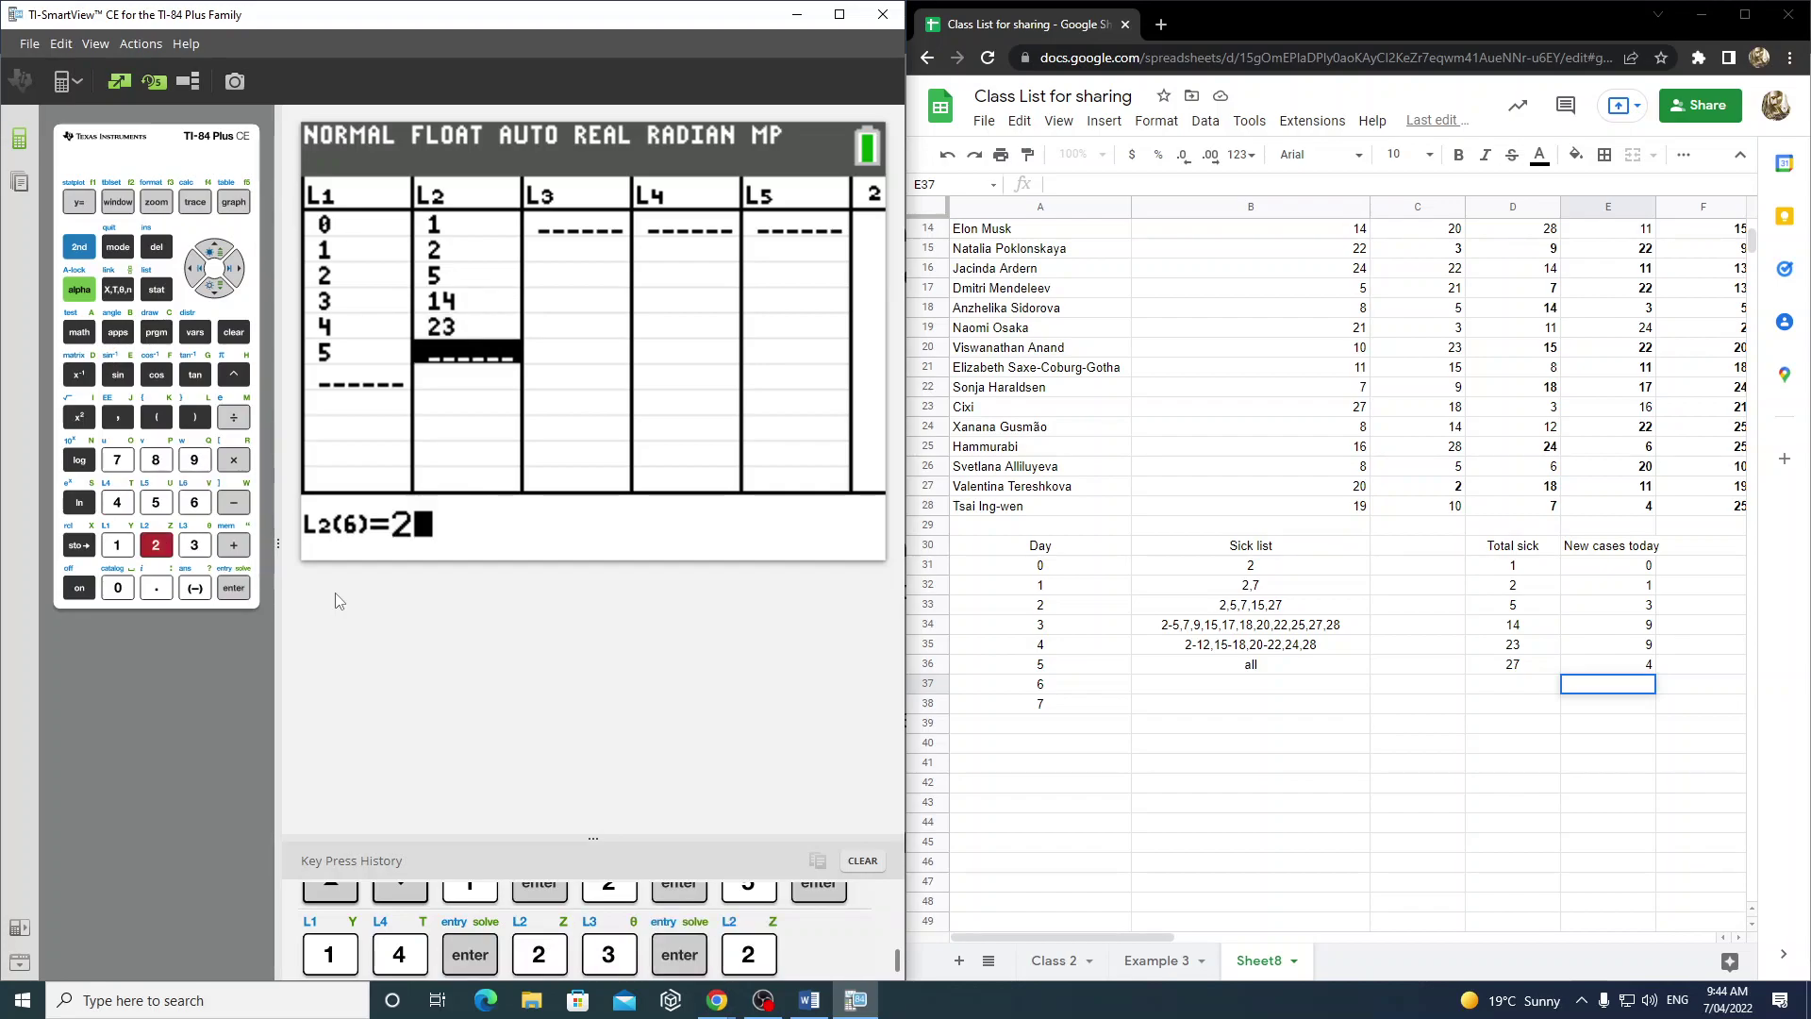
pyautogui.press('Return')
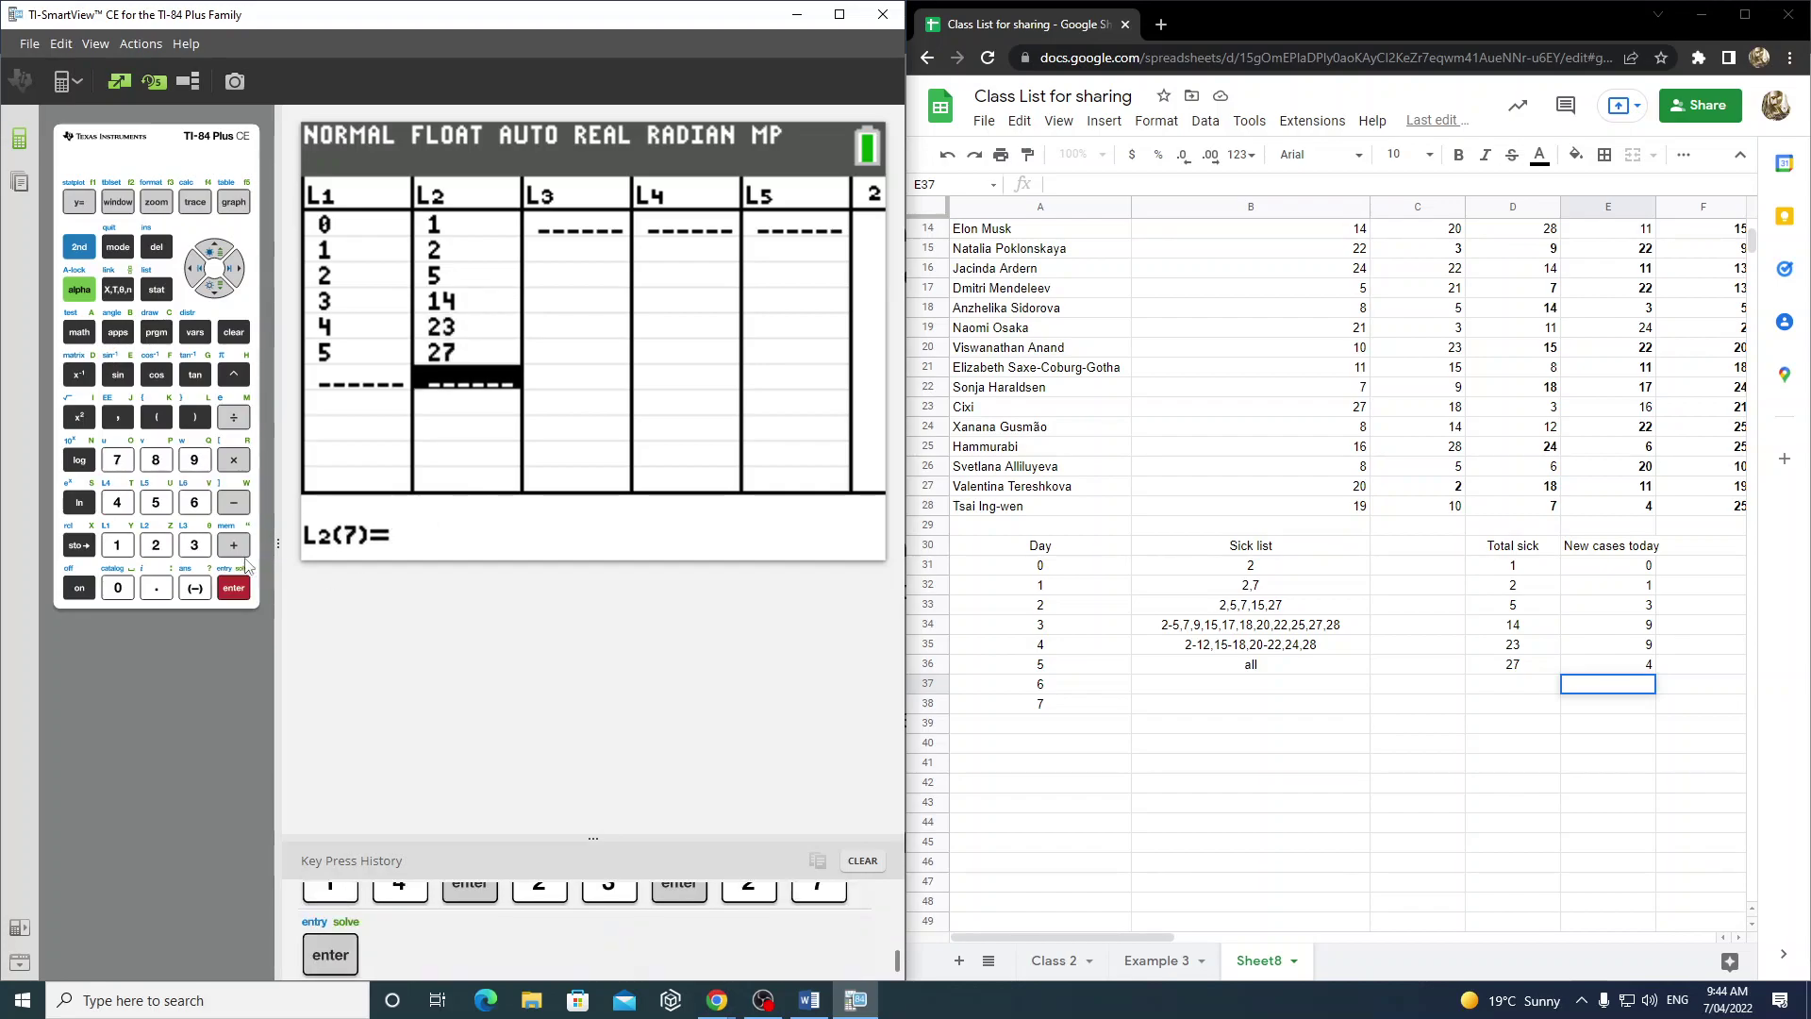
# - Turn on stat plot Plot1, a scatter plot of L1 against L2
pyautogui.click(89, 247)
pyautogui.click(76, 201)
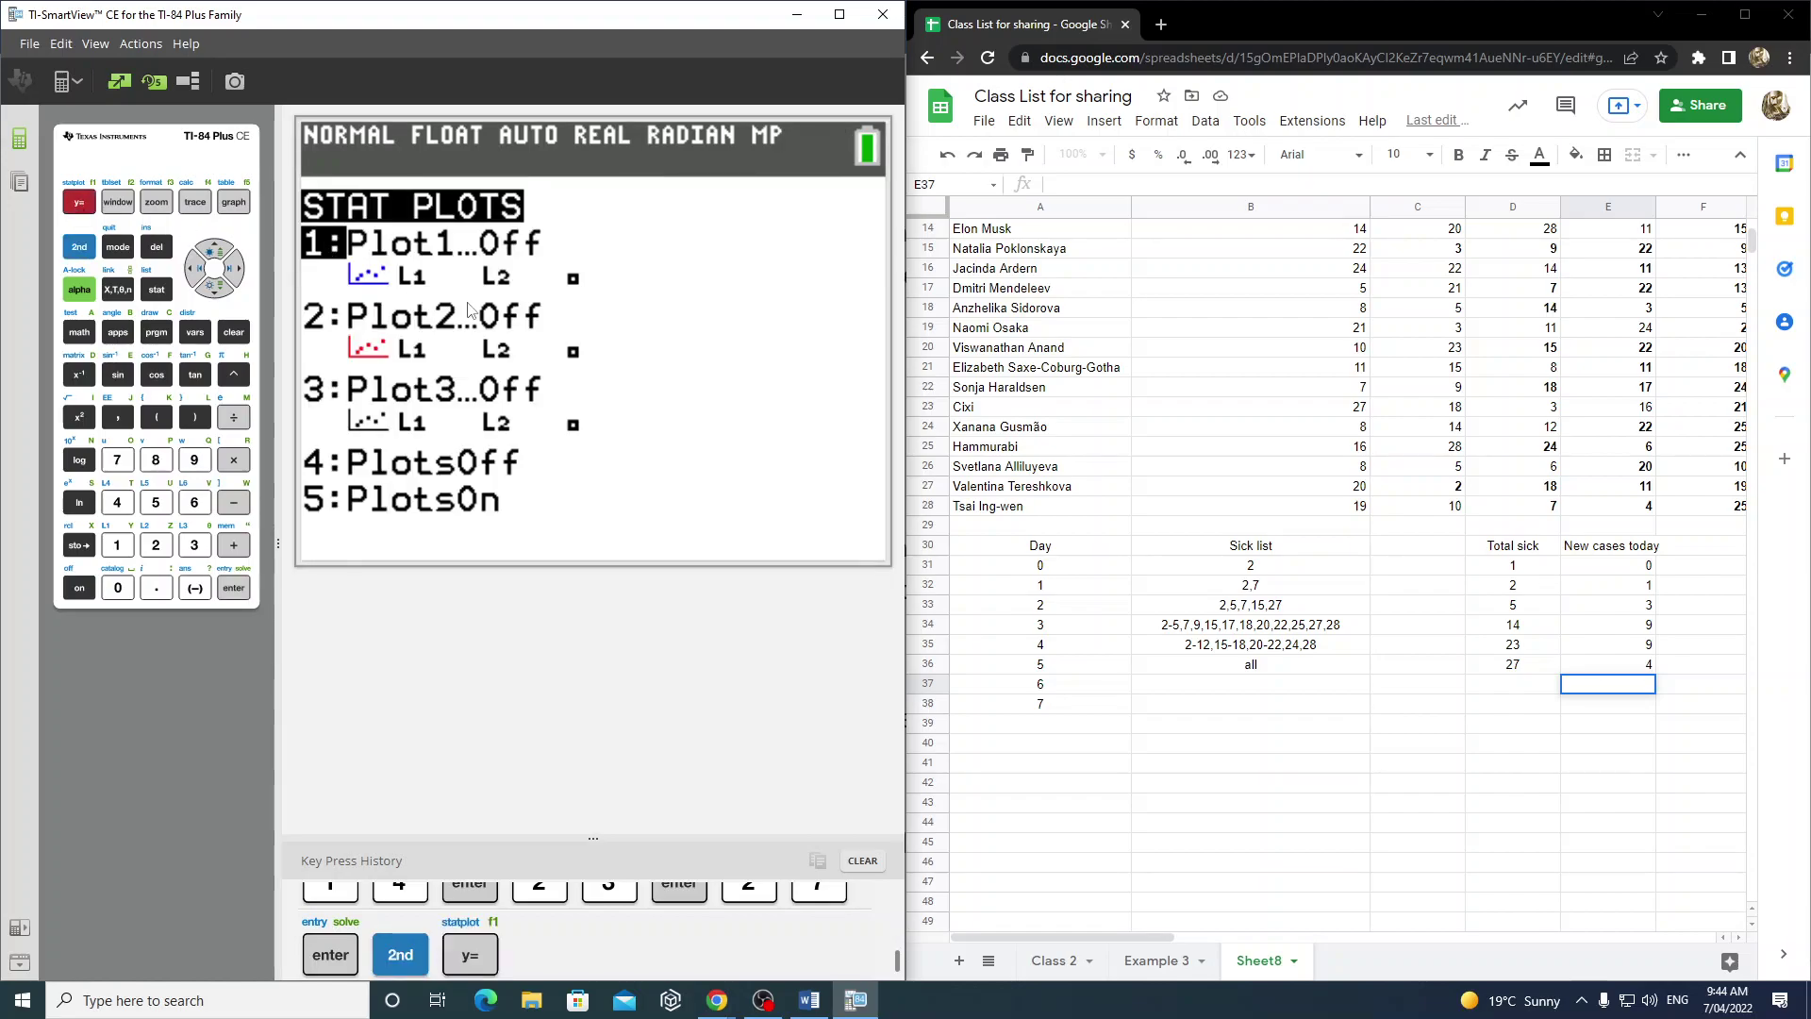
pyautogui.press('Return')
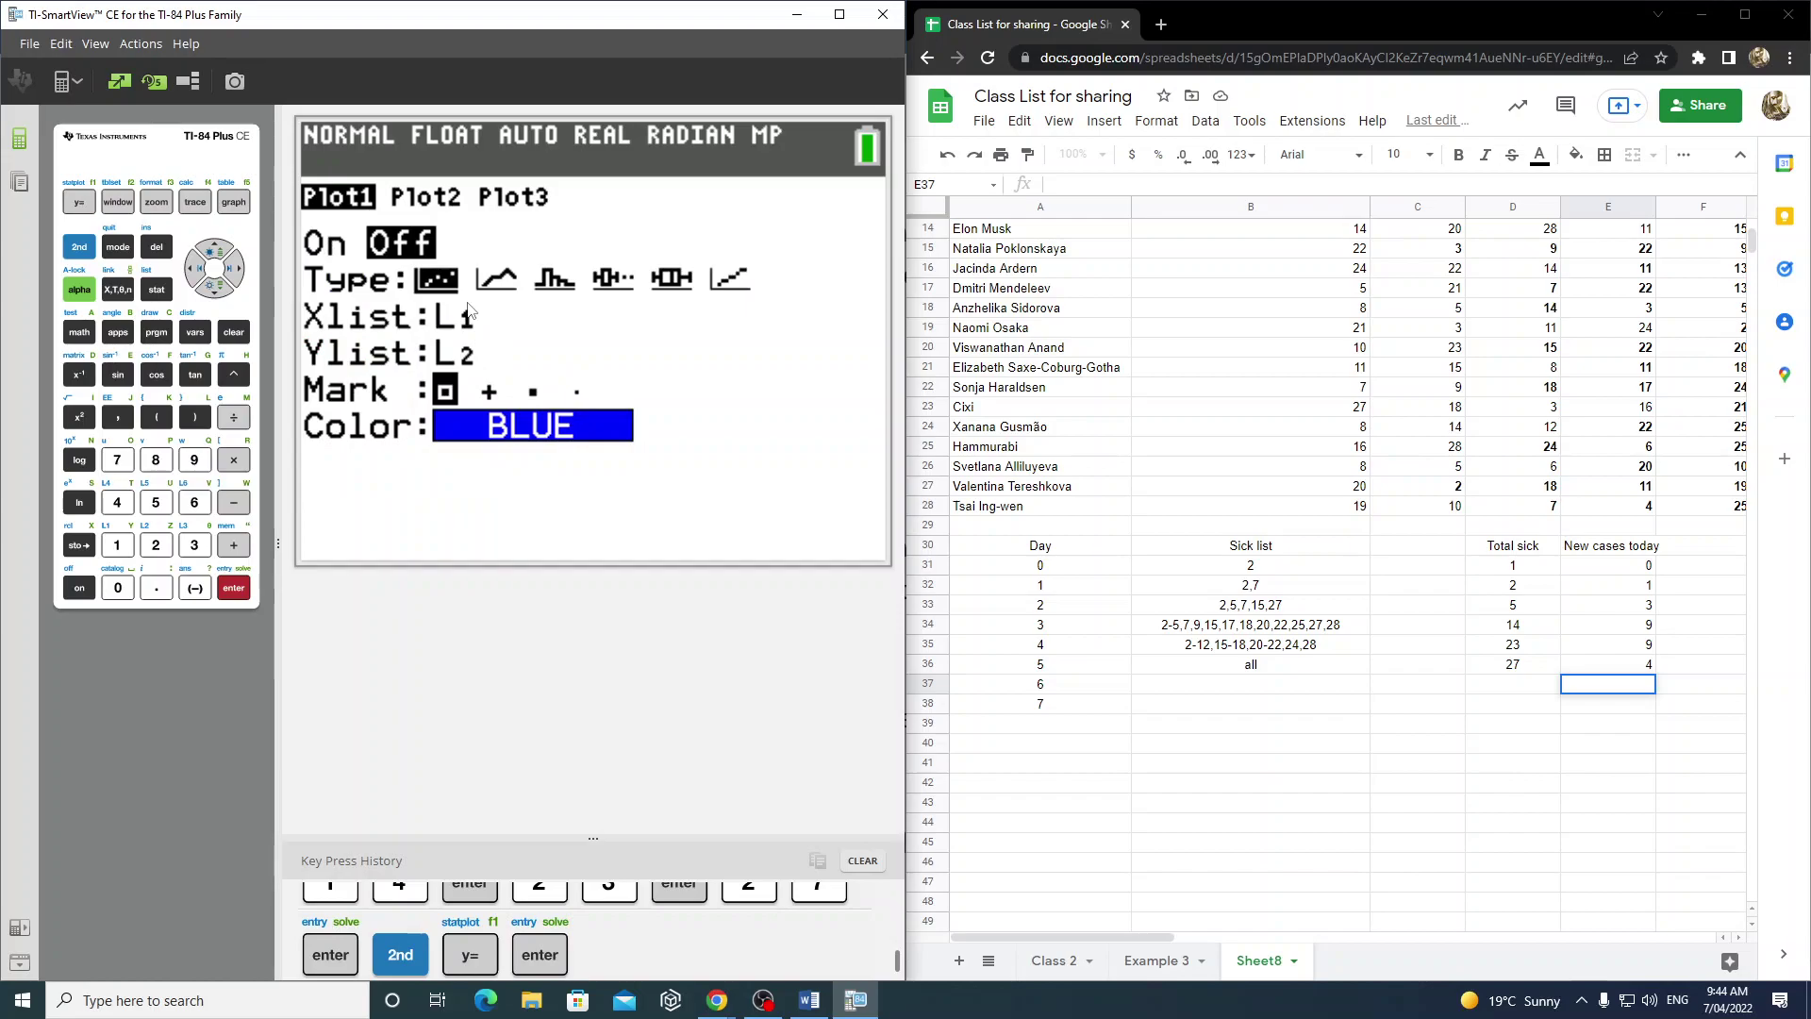
pyautogui.press('Right')
pyautogui.press('Left')
pyautogui.press('Return')
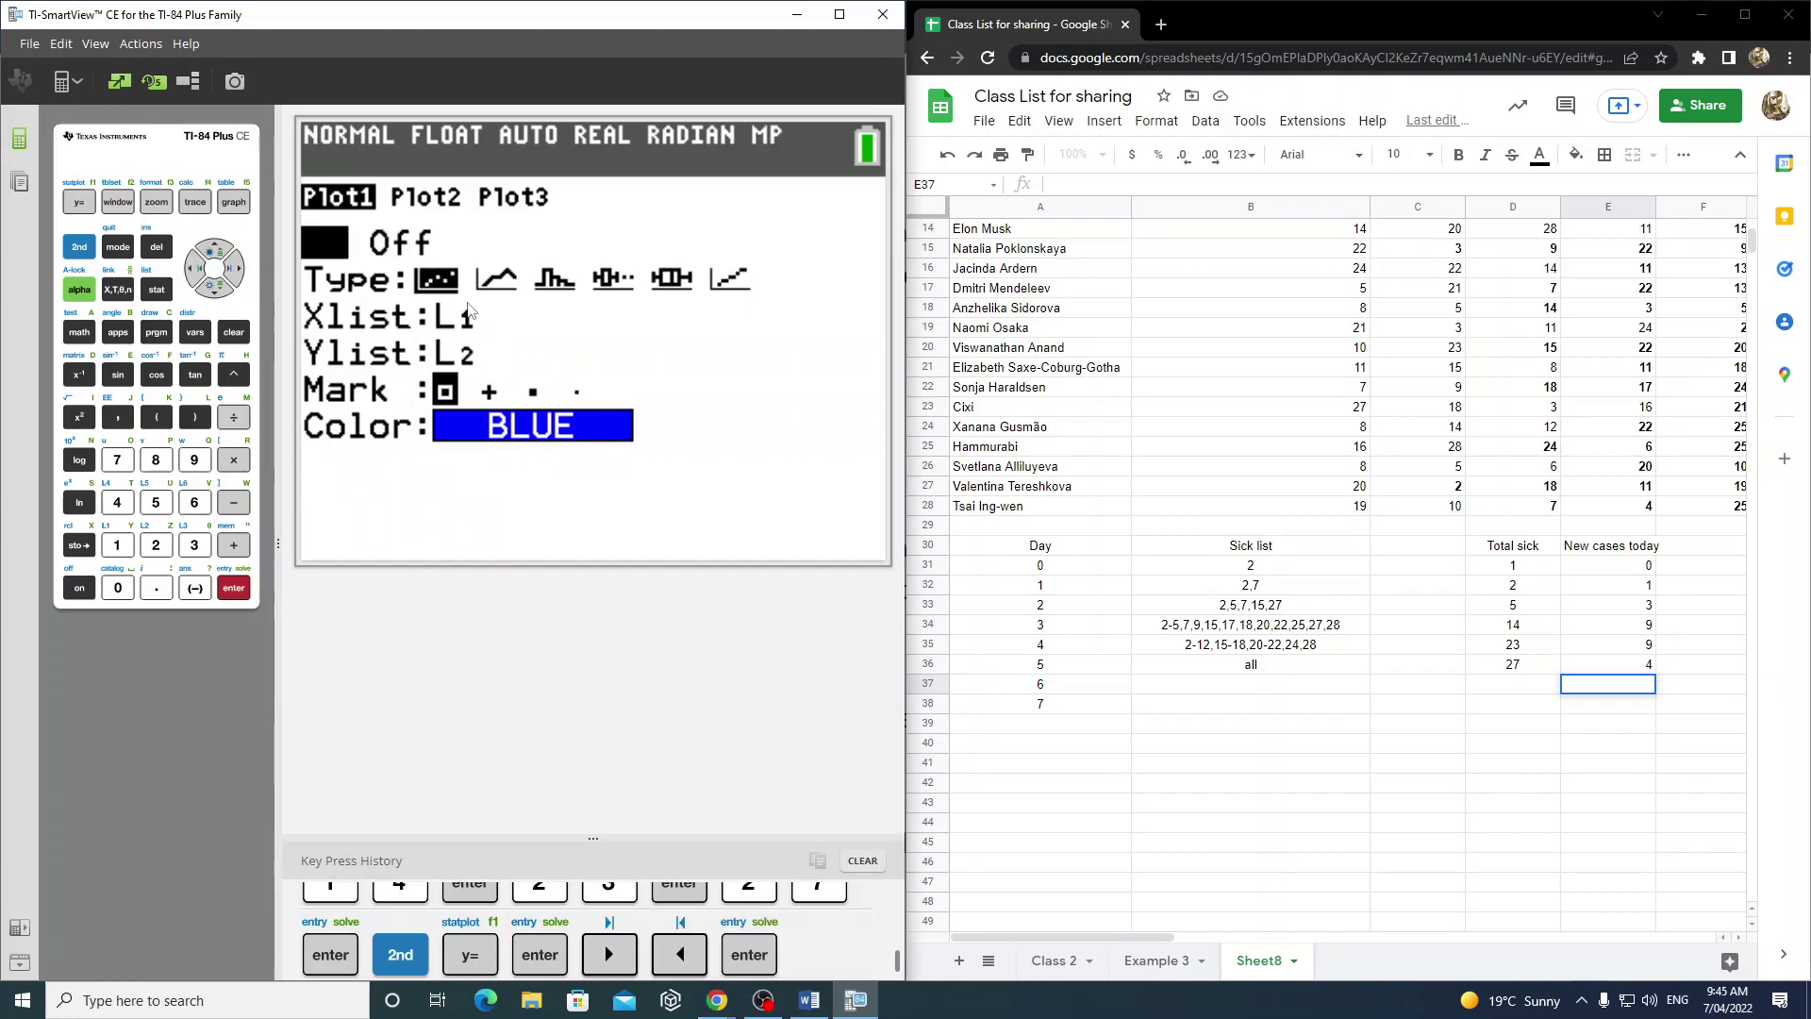
# - Check Plot1's type and list settings, and display the graph
pyautogui.press('Down')
pyautogui.press('Down')
pyautogui.press('Left')
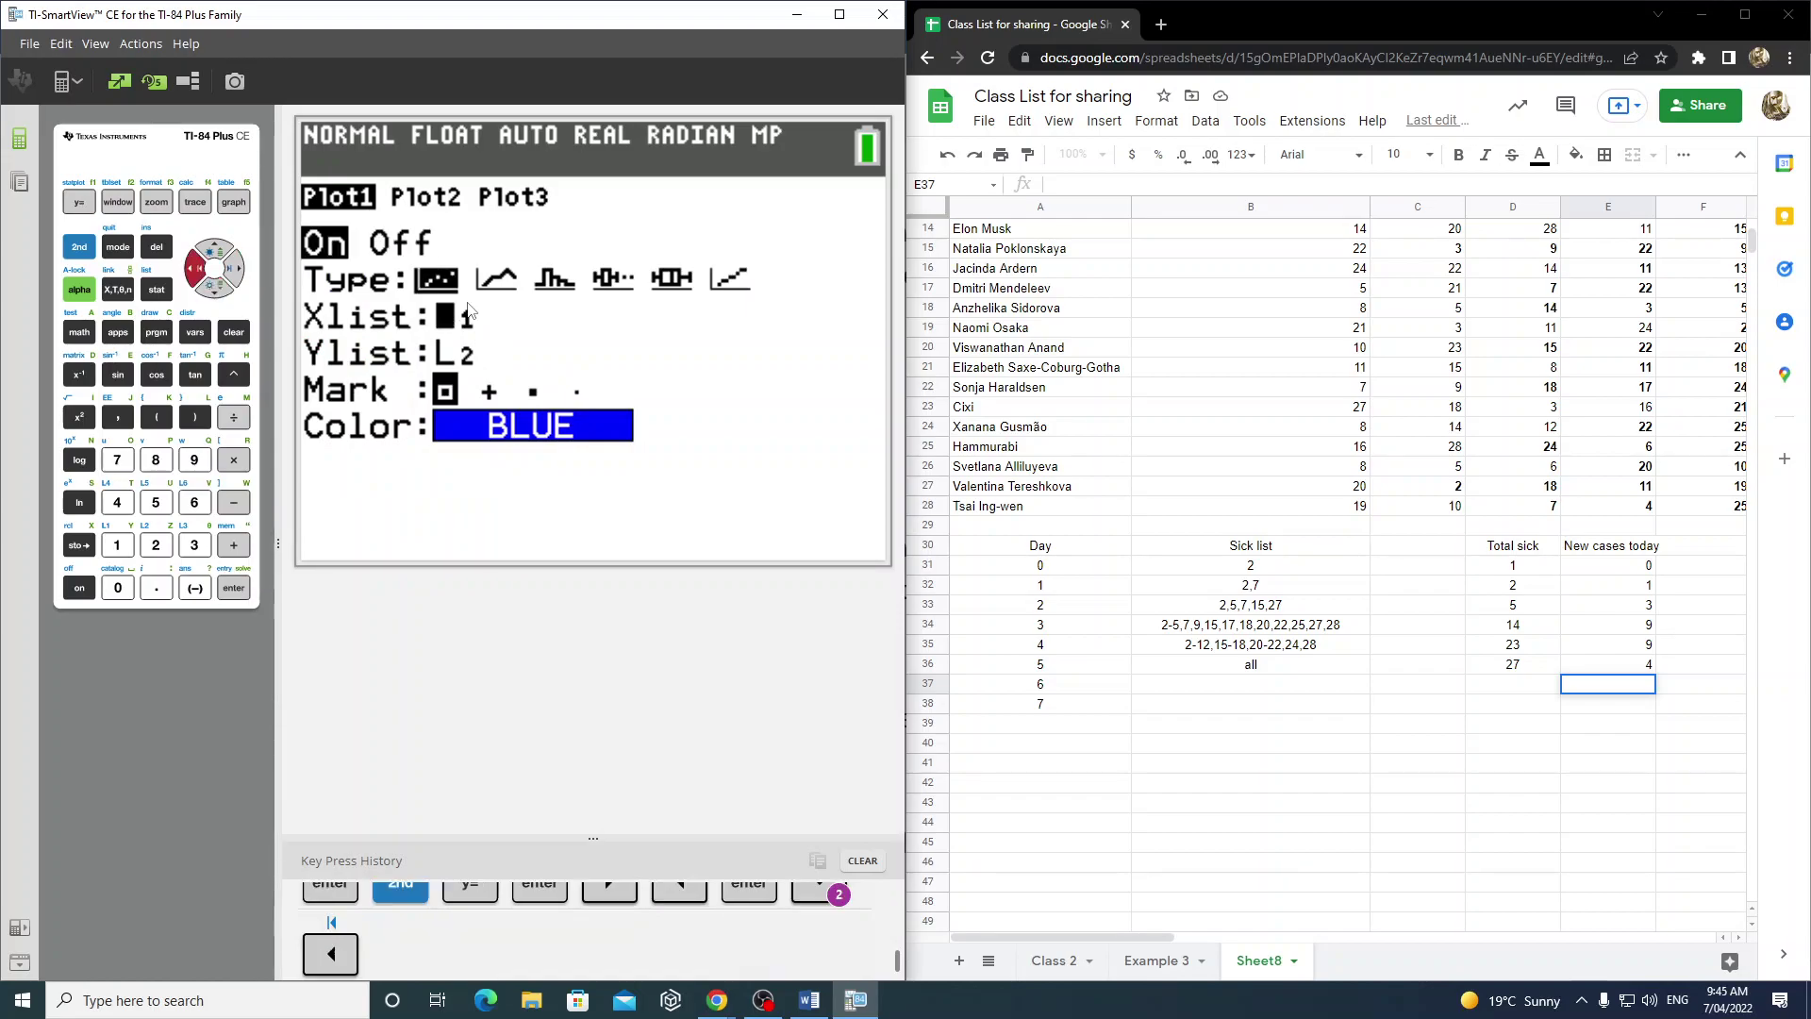
pyautogui.press('Up')
pyautogui.press('Up')
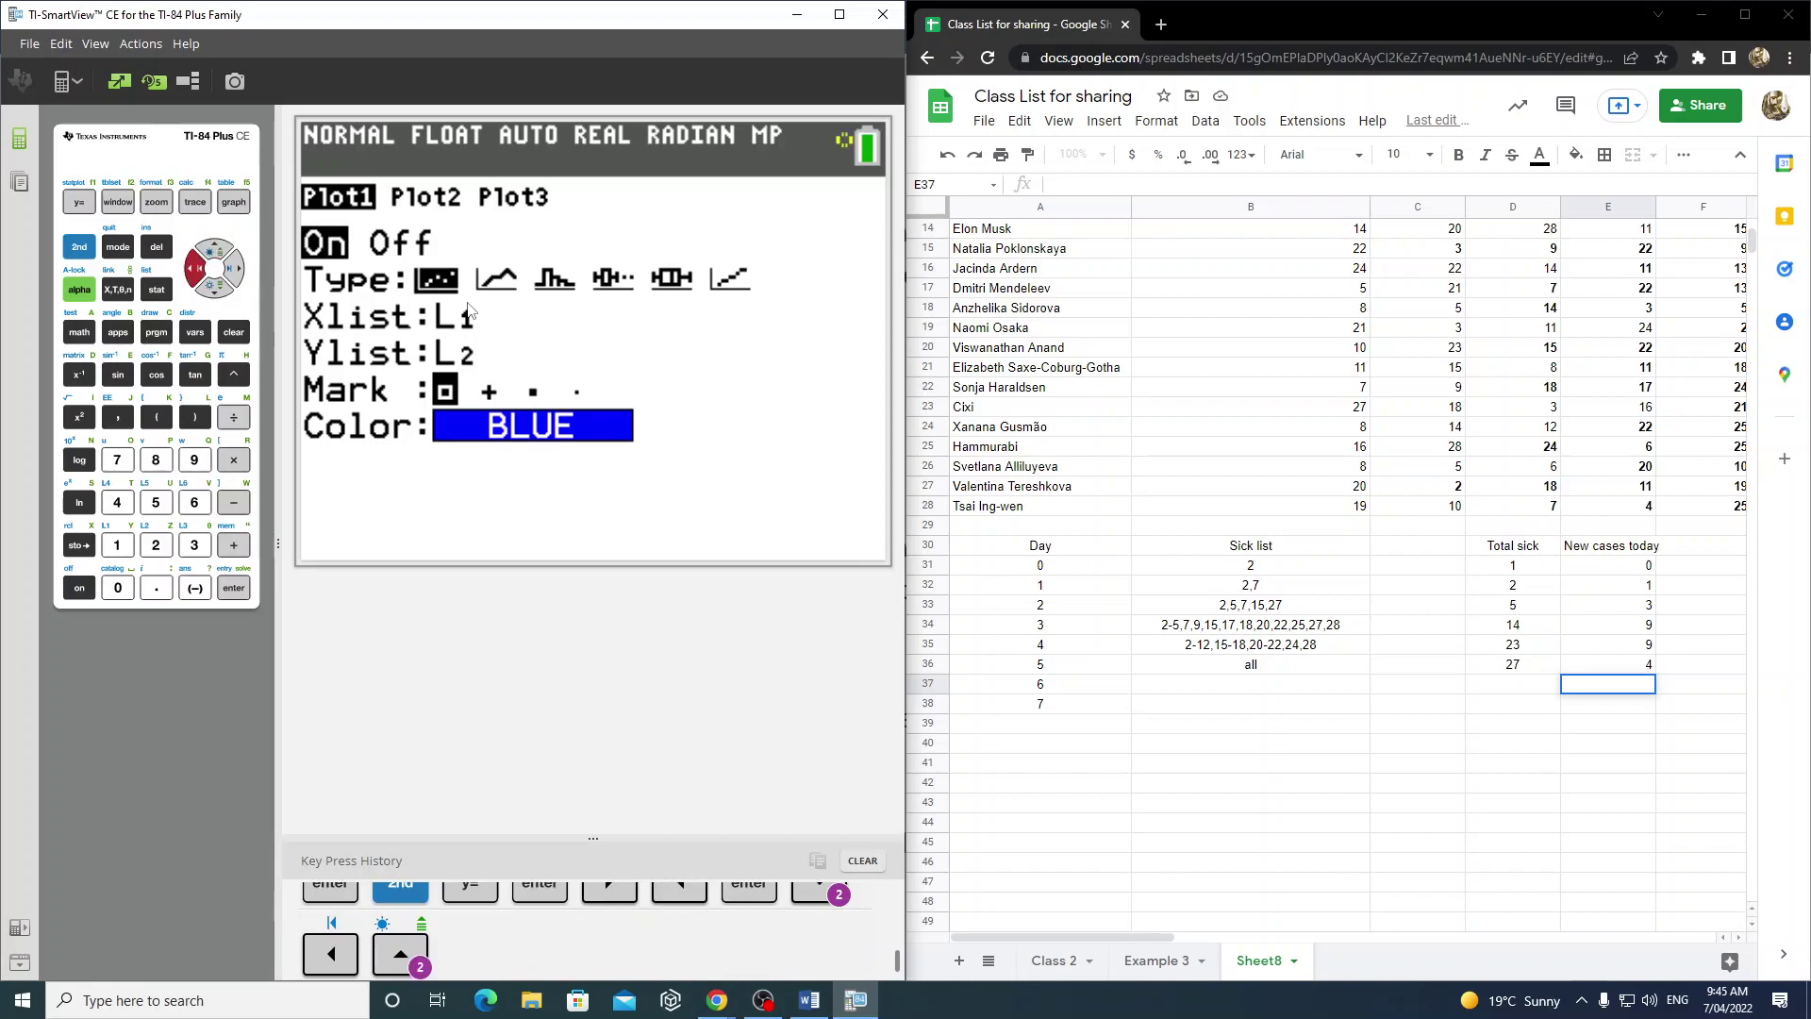
pyautogui.press('Left')
pyautogui.press('Left')
pyautogui.press('Left')
pyautogui.press('Left')
pyautogui.press('Up')
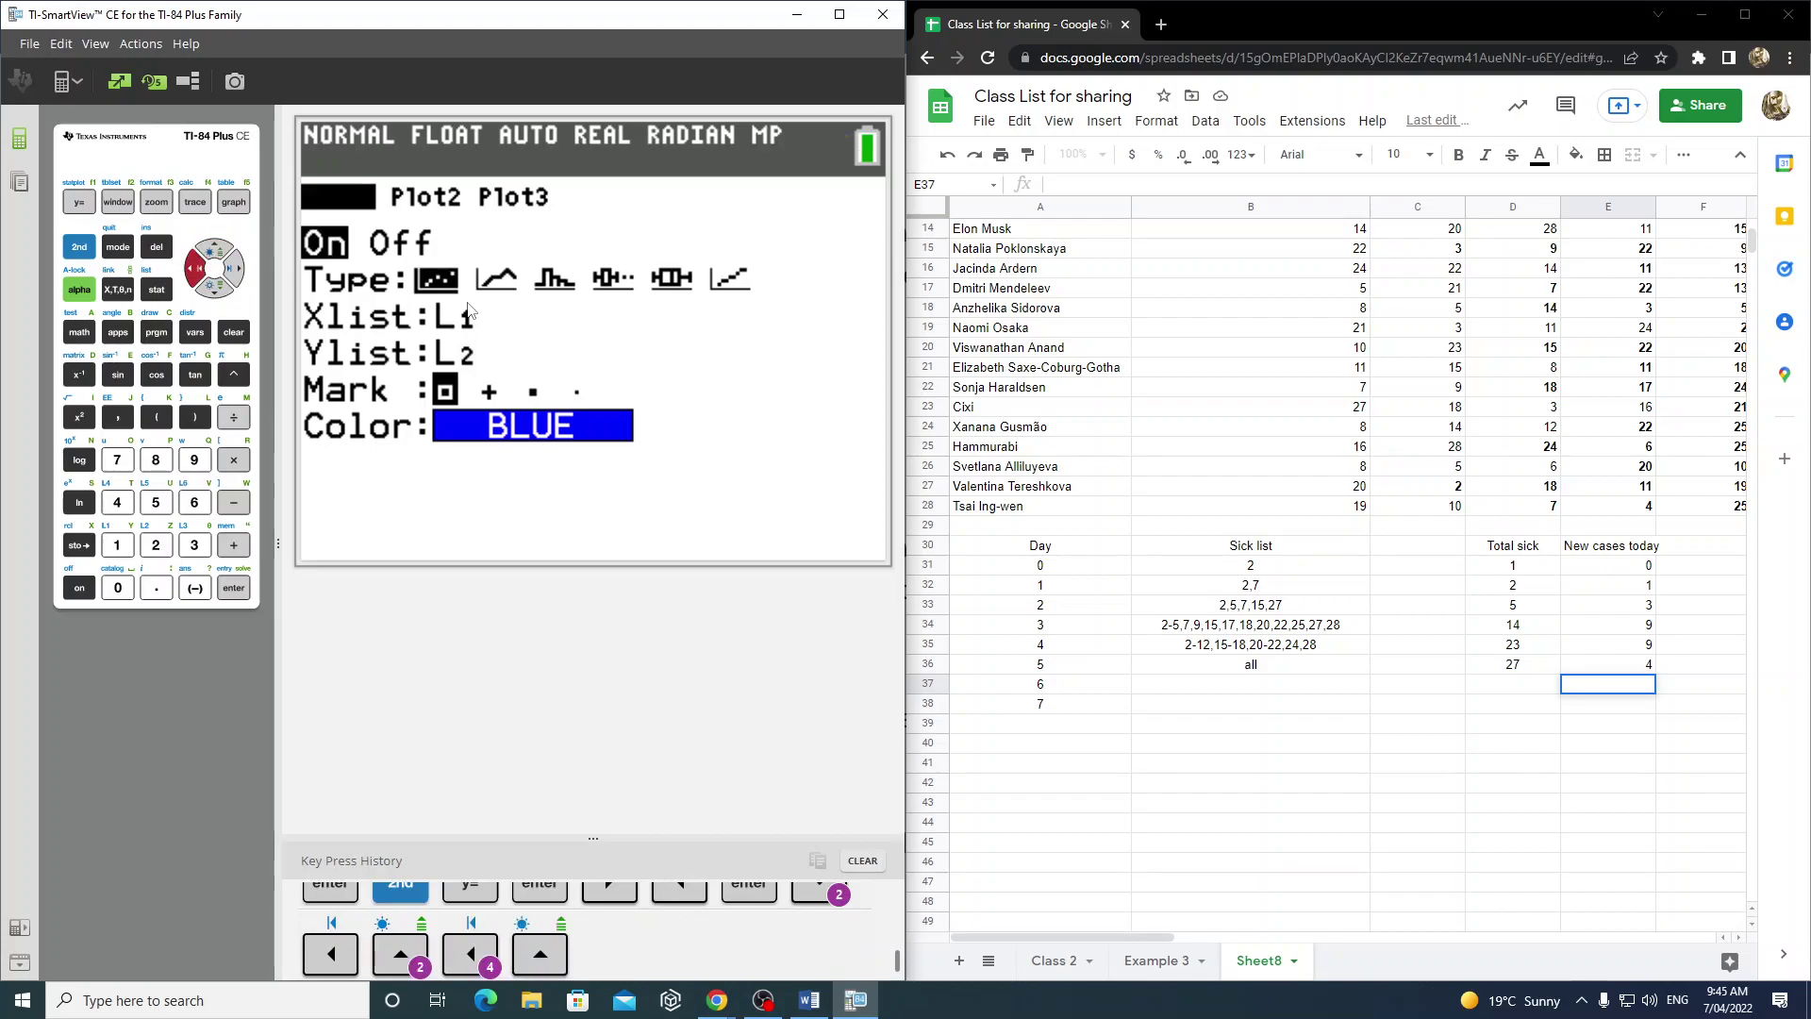
pyautogui.press('Left')
pyautogui.press('Left')
pyautogui.press('Left')
pyautogui.press('Left')
pyautogui.press('Left')
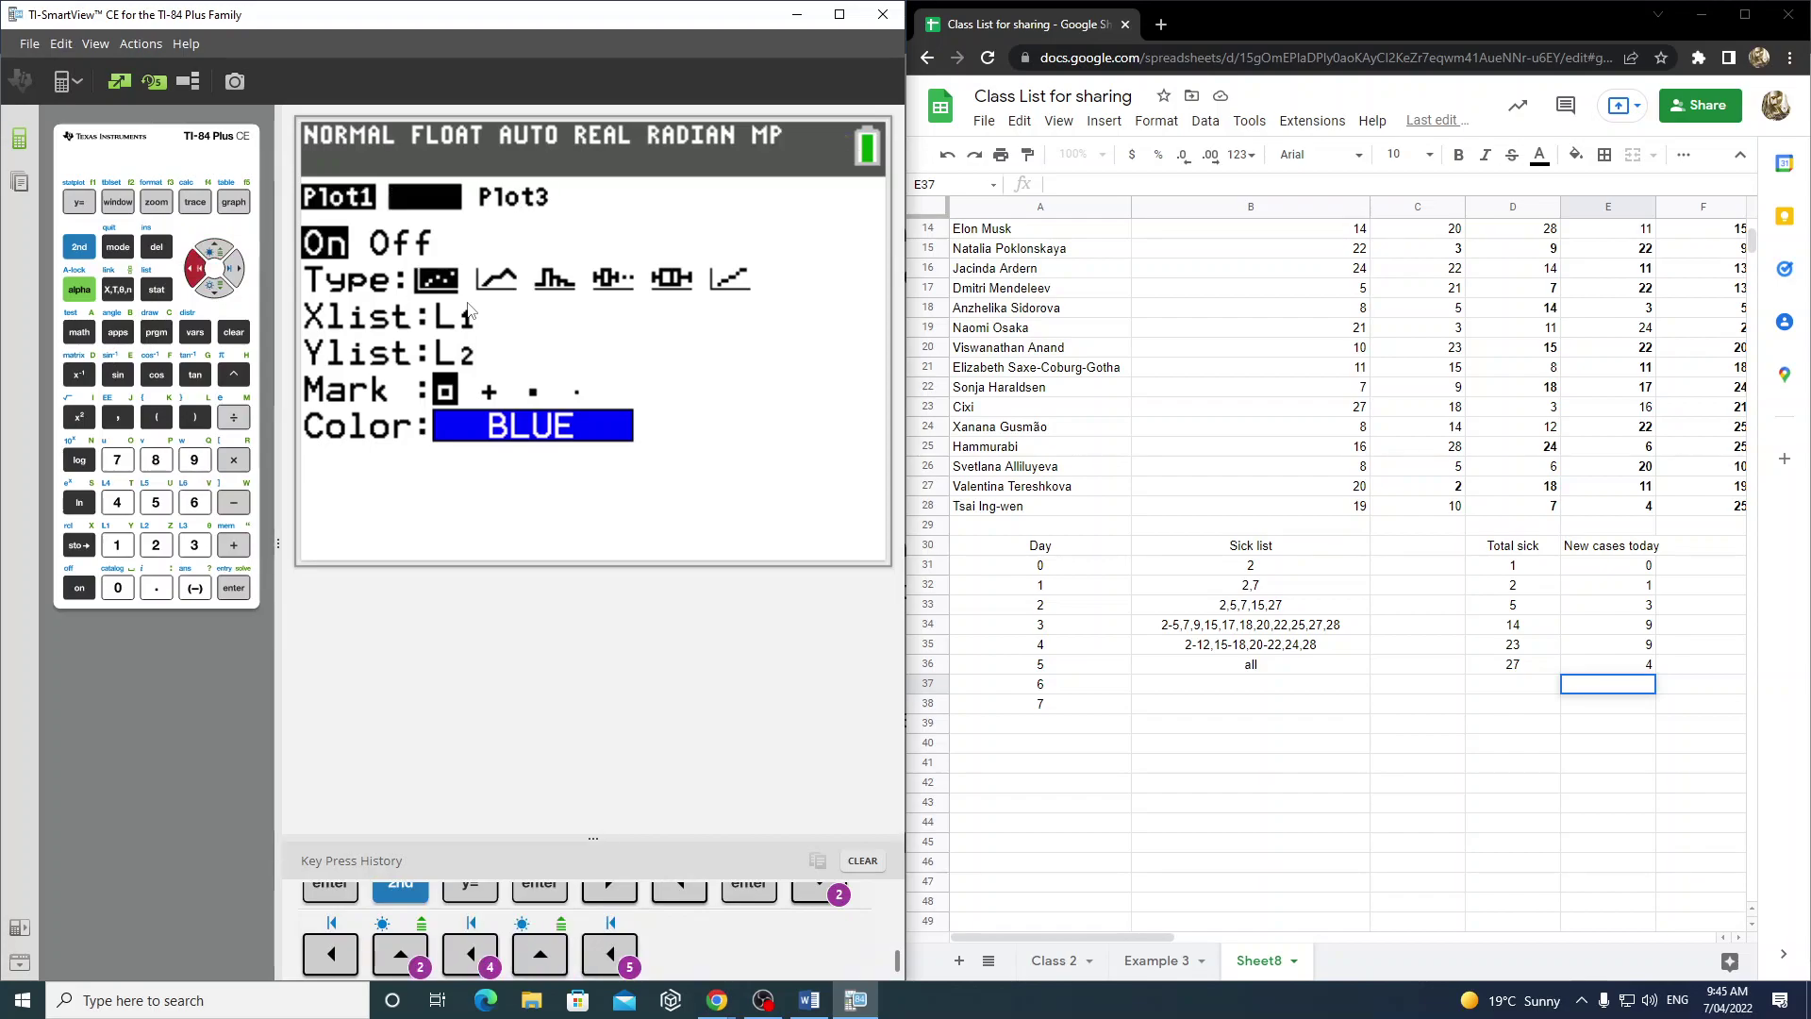
pyautogui.click(241, 204)
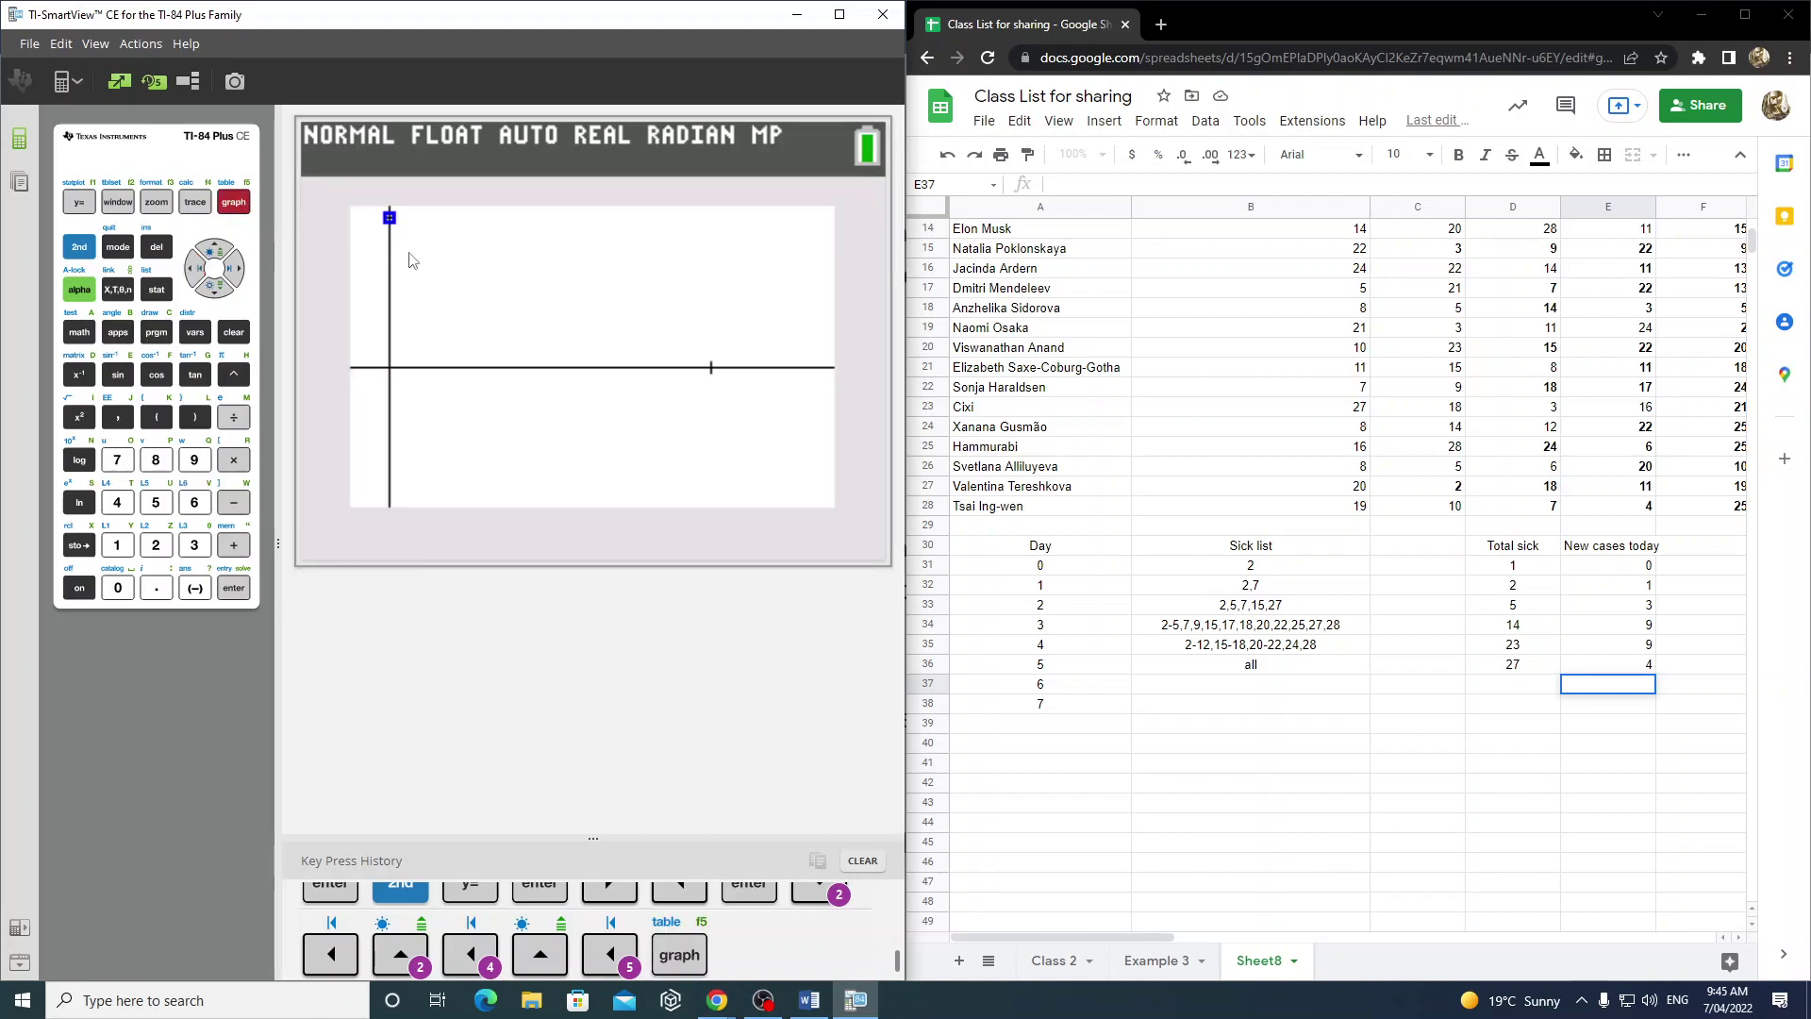
# - Set the graph window's Xmin to 0 and Xmax to 6
pyautogui.click(78, 243)
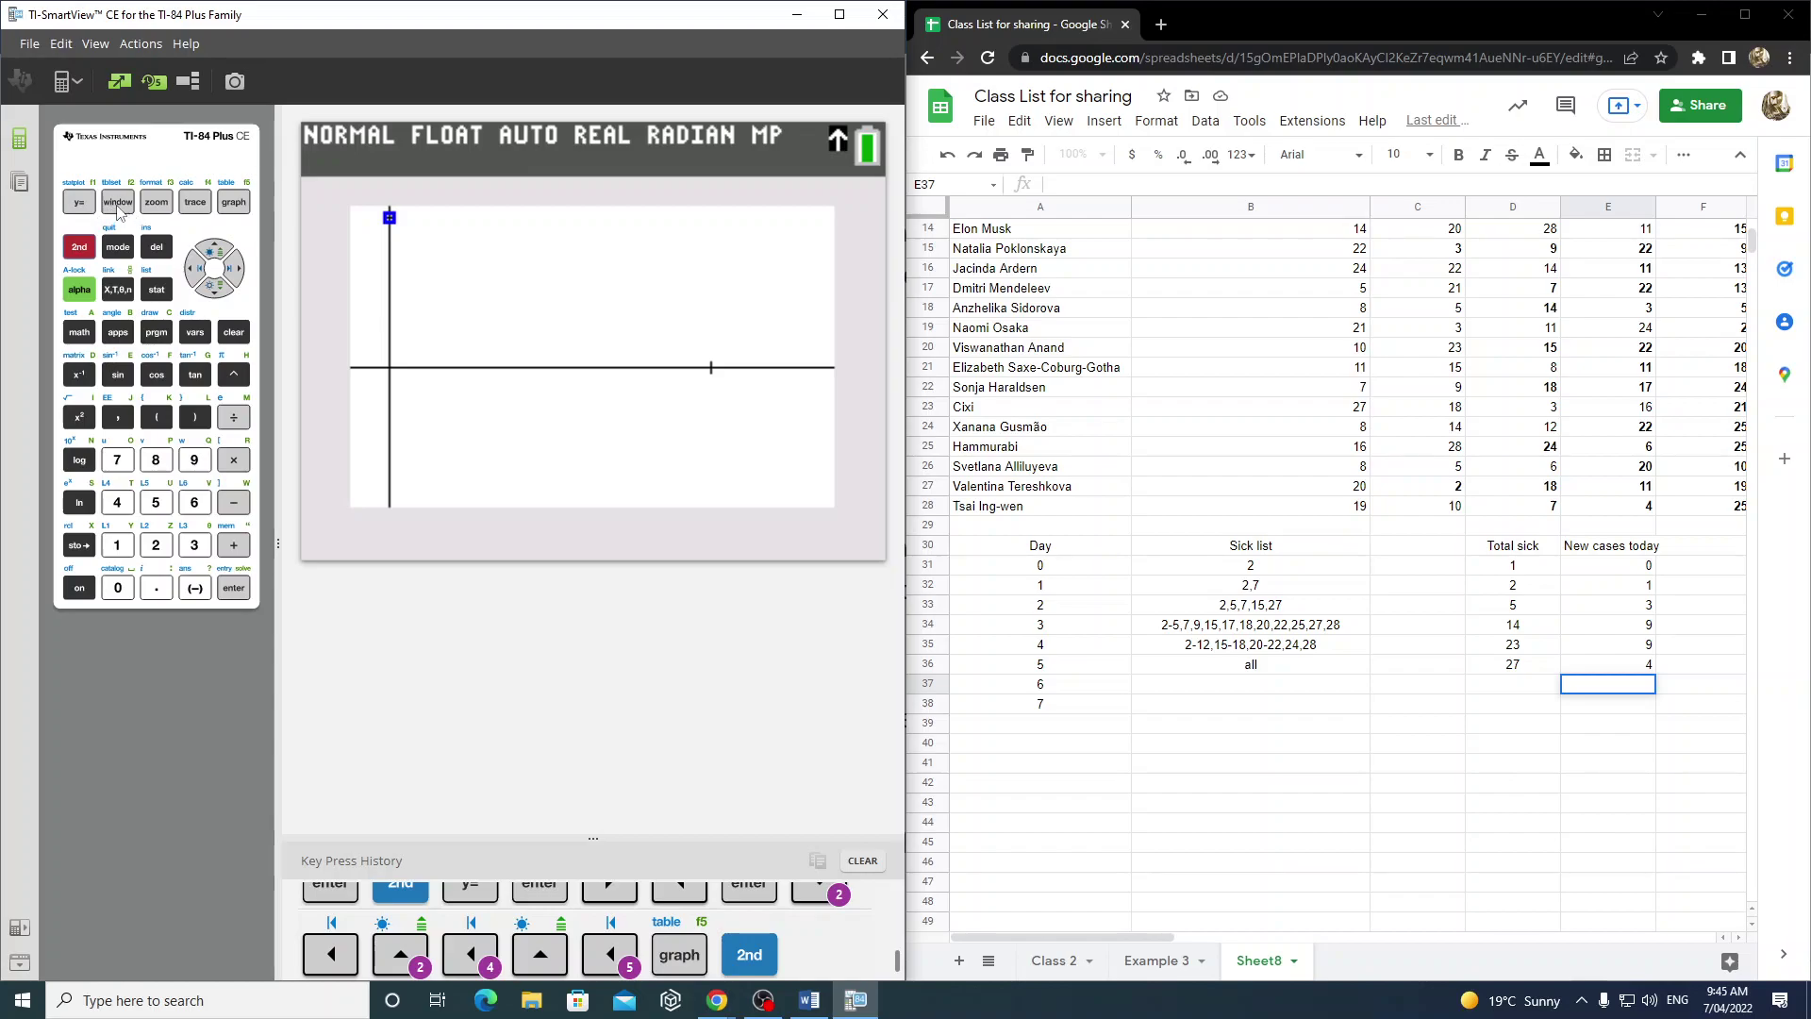
pyautogui.click(78, 250)
pyautogui.click(118, 203)
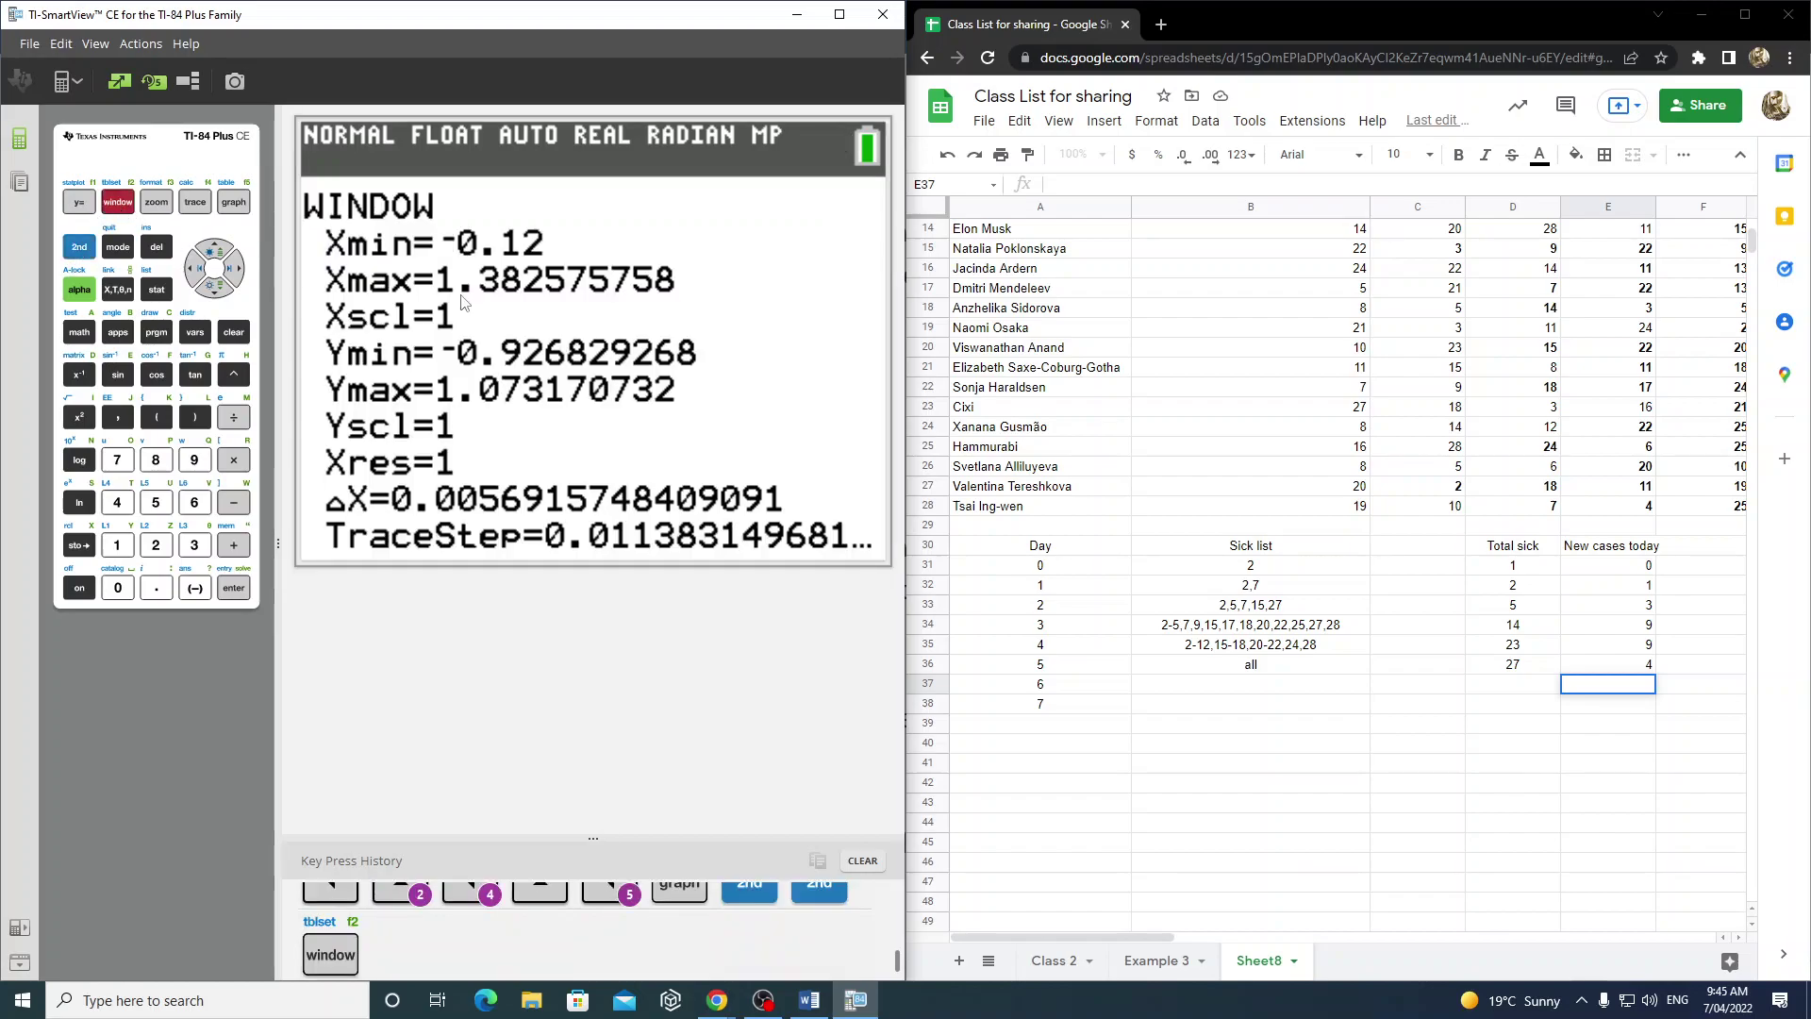
pyautogui.write('0')
pyautogui.press('Return')
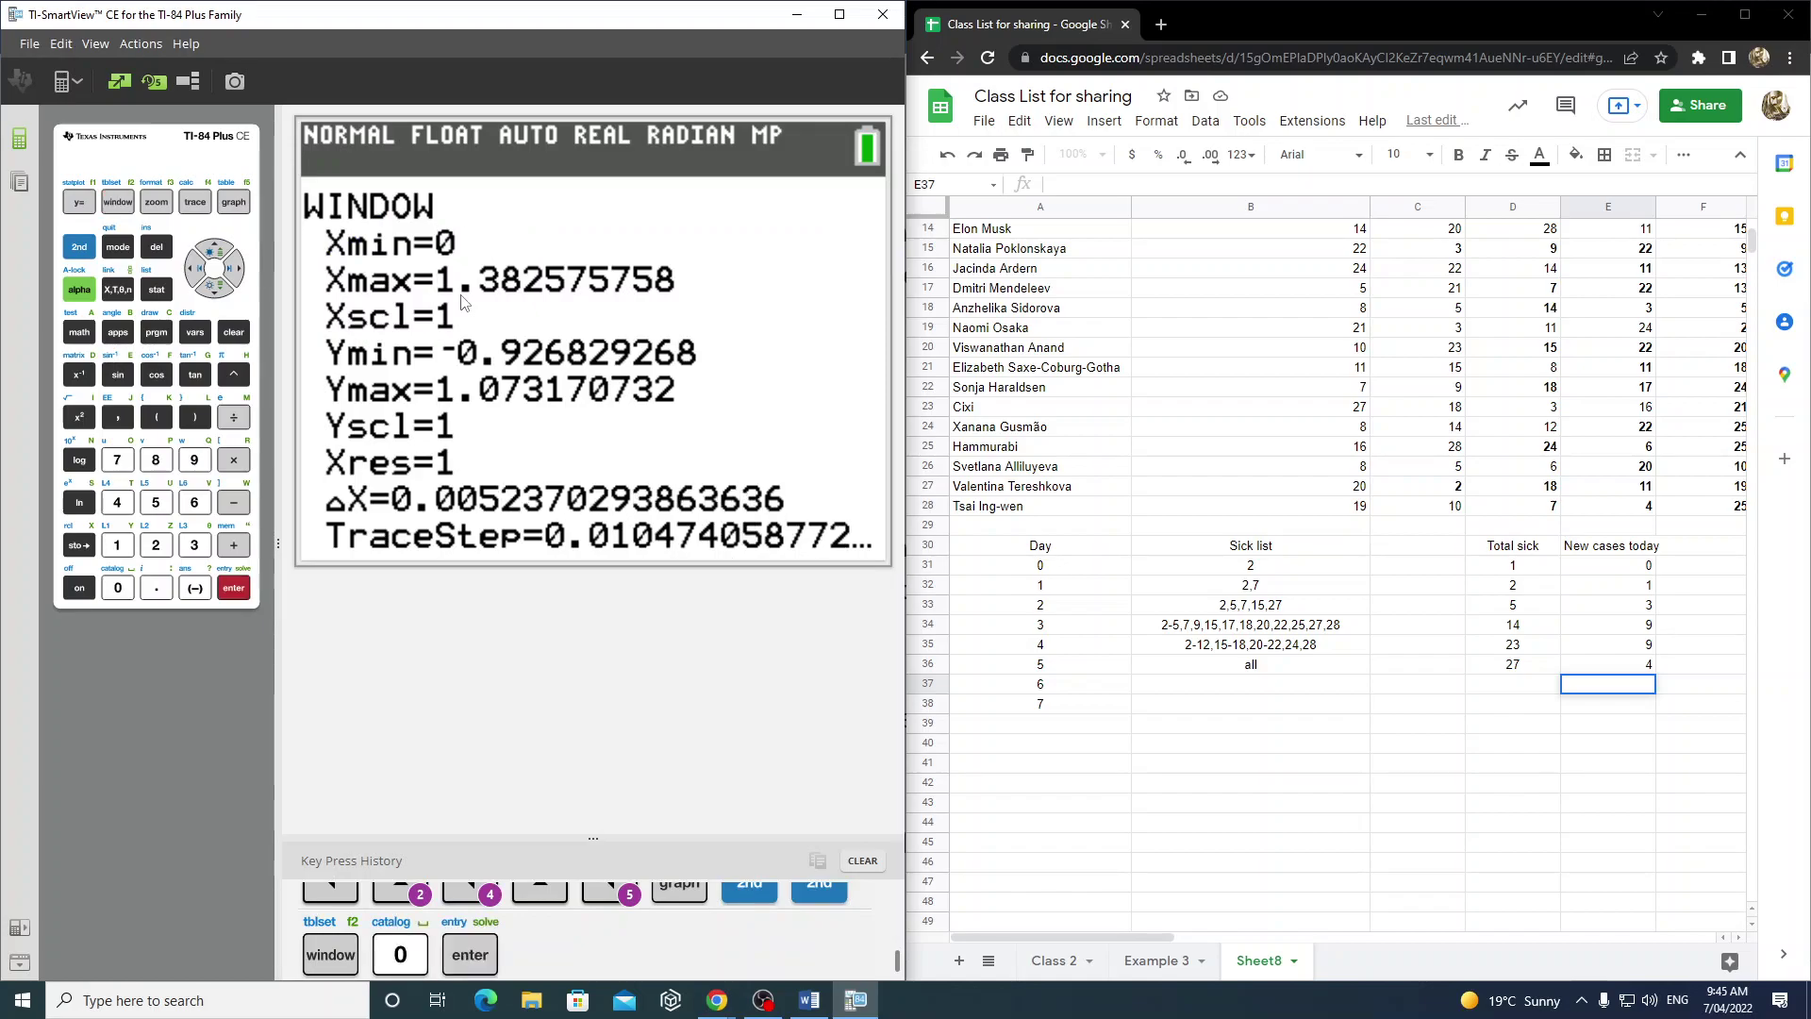
pyautogui.write('6')
pyautogui.press('Return')
# - Set the graph window's Ymin to 0 and Ymax to 28, and redraw the scatter plot
pyautogui.press('Down')
pyautogui.press('Down')
pyautogui.press('Down')
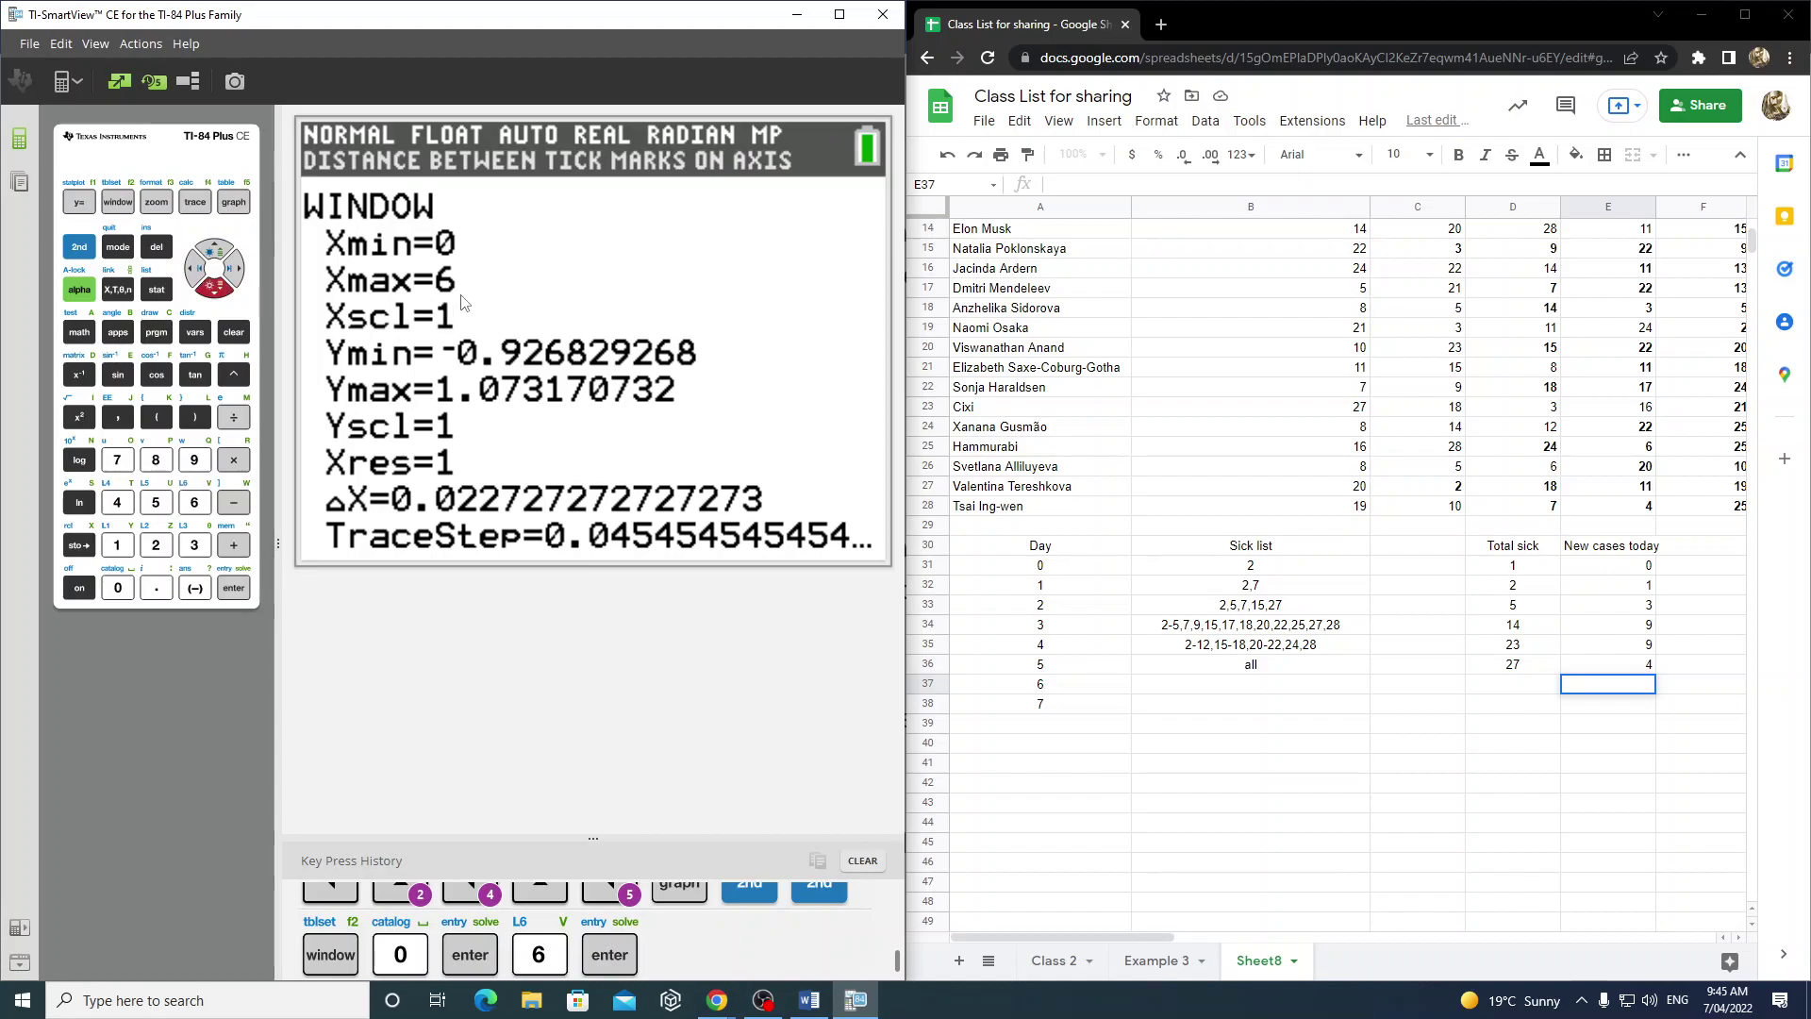
pyautogui.press('Up')
pyautogui.press('Up')
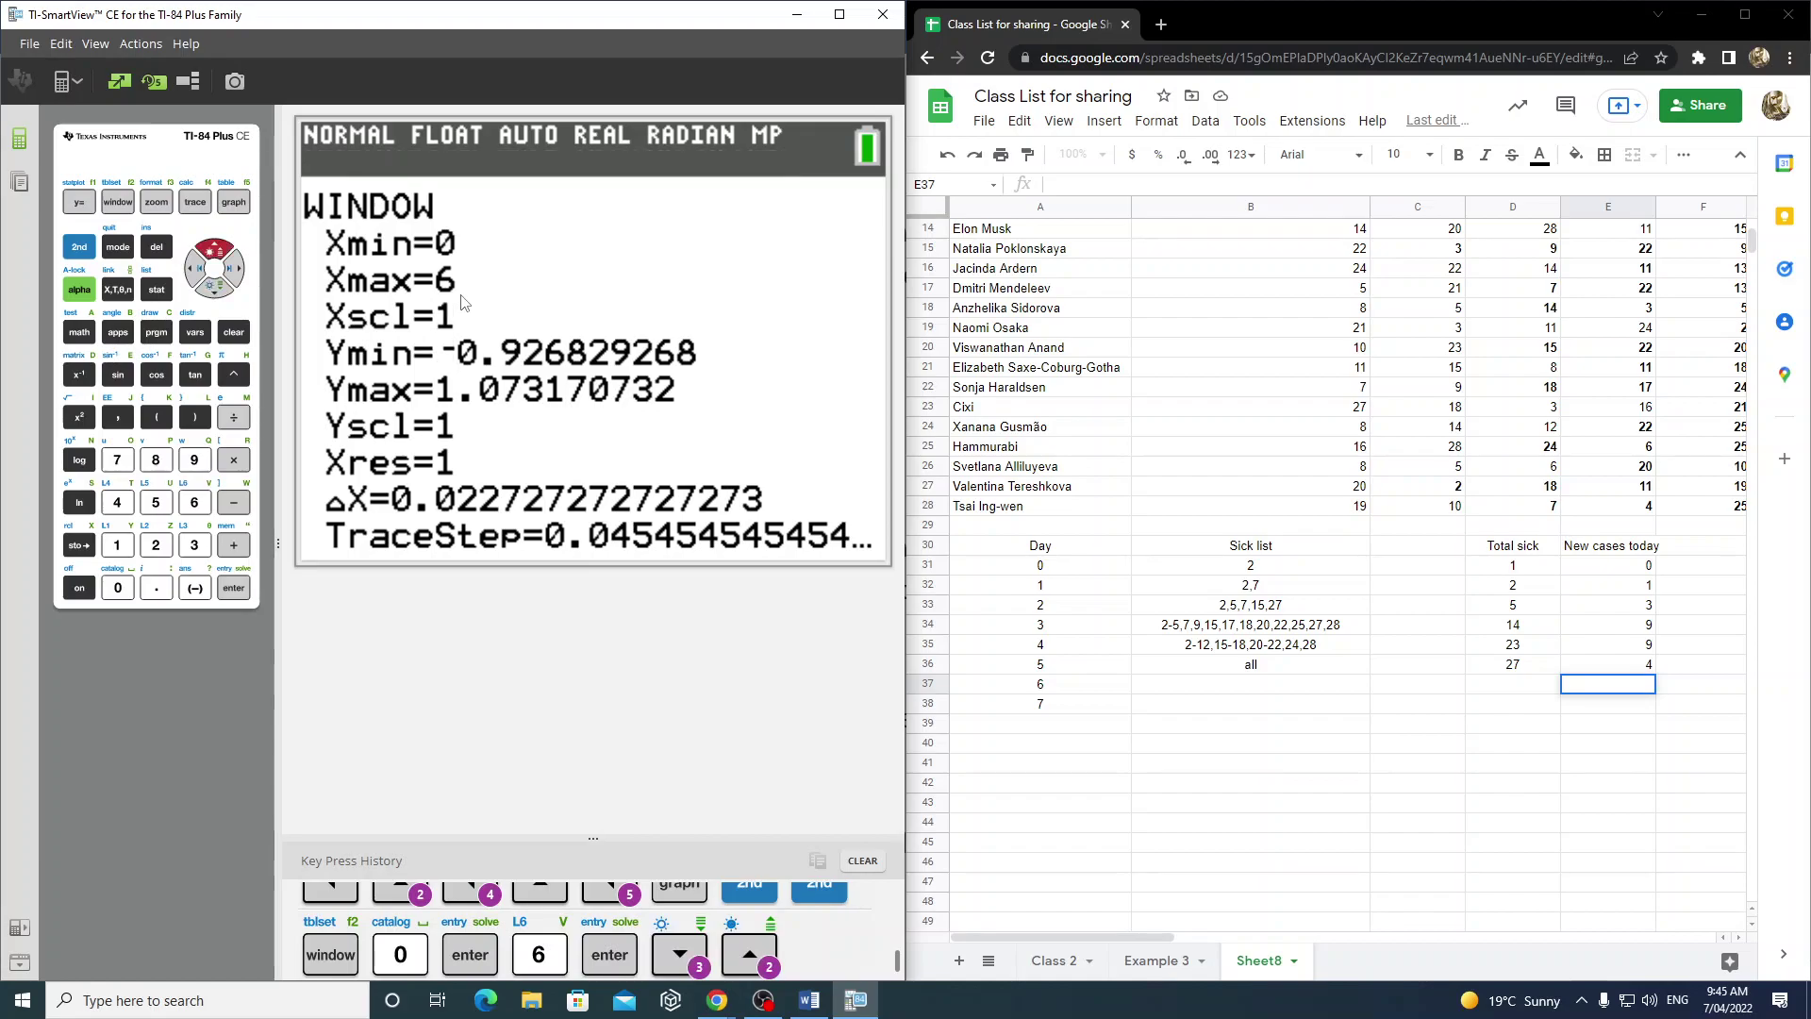
pyautogui.write('0')
pyautogui.press('Return')
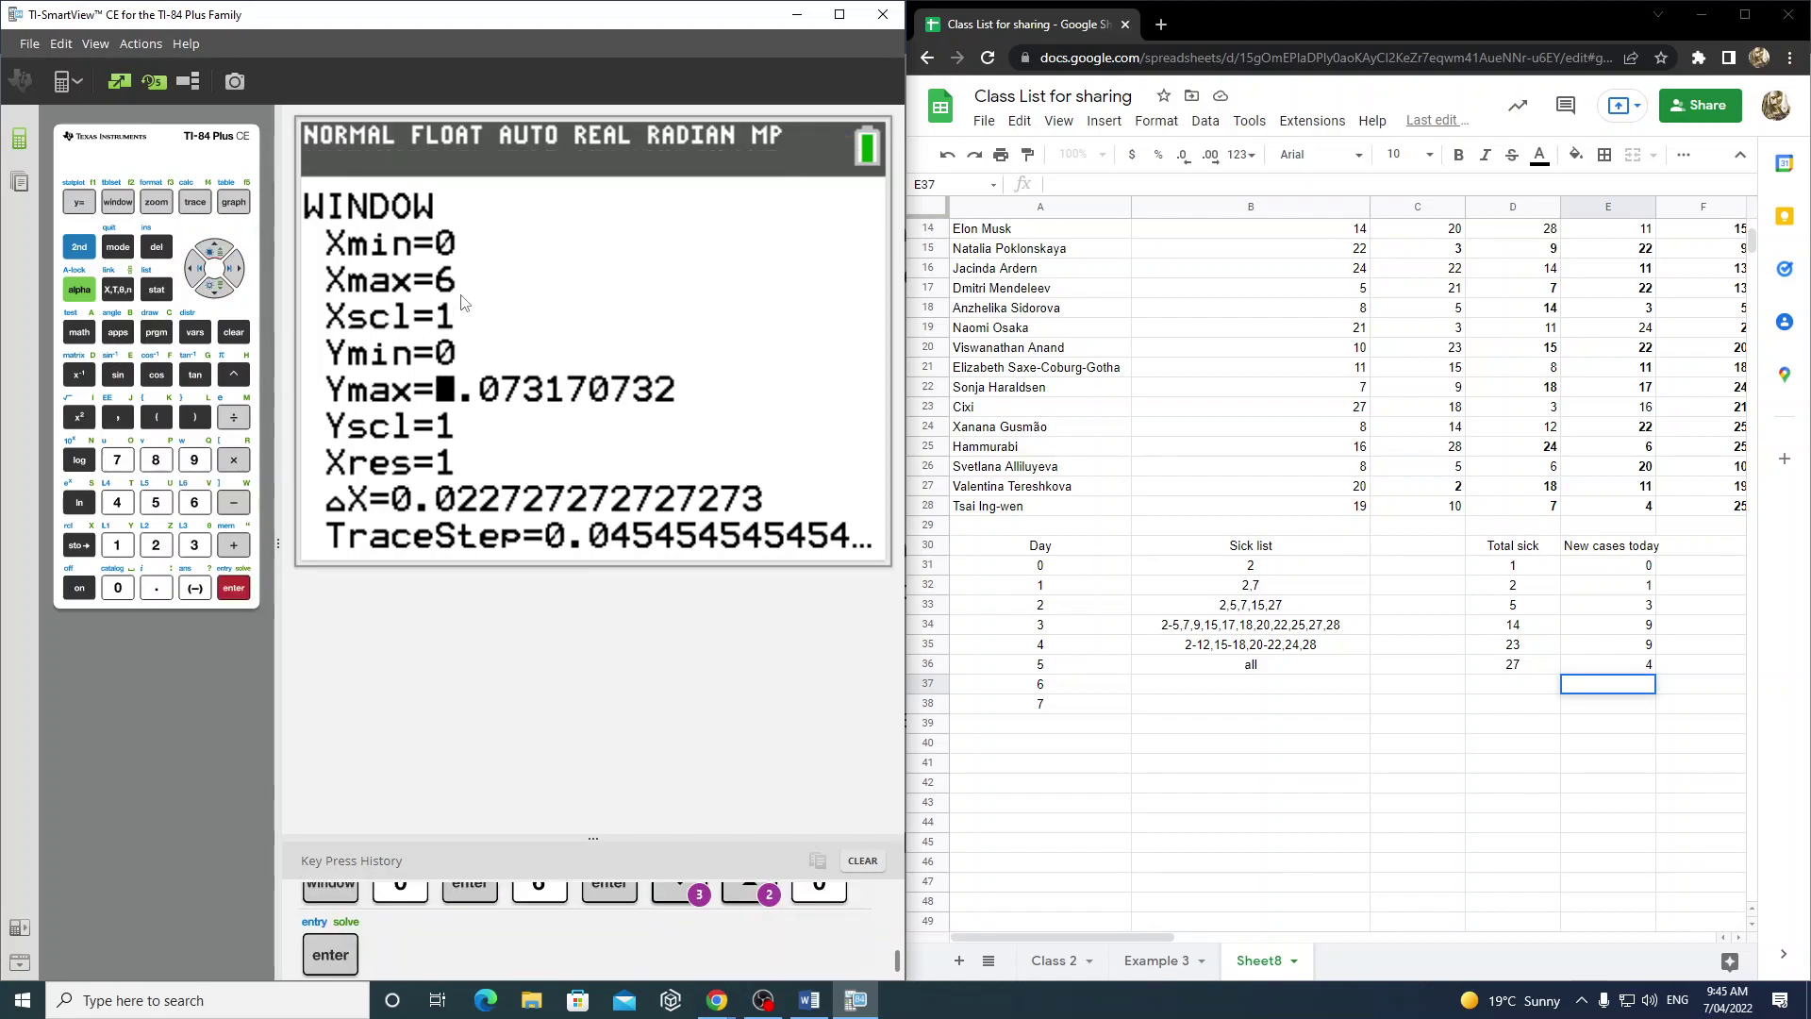
pyautogui.write('26')
pyautogui.press('Return')
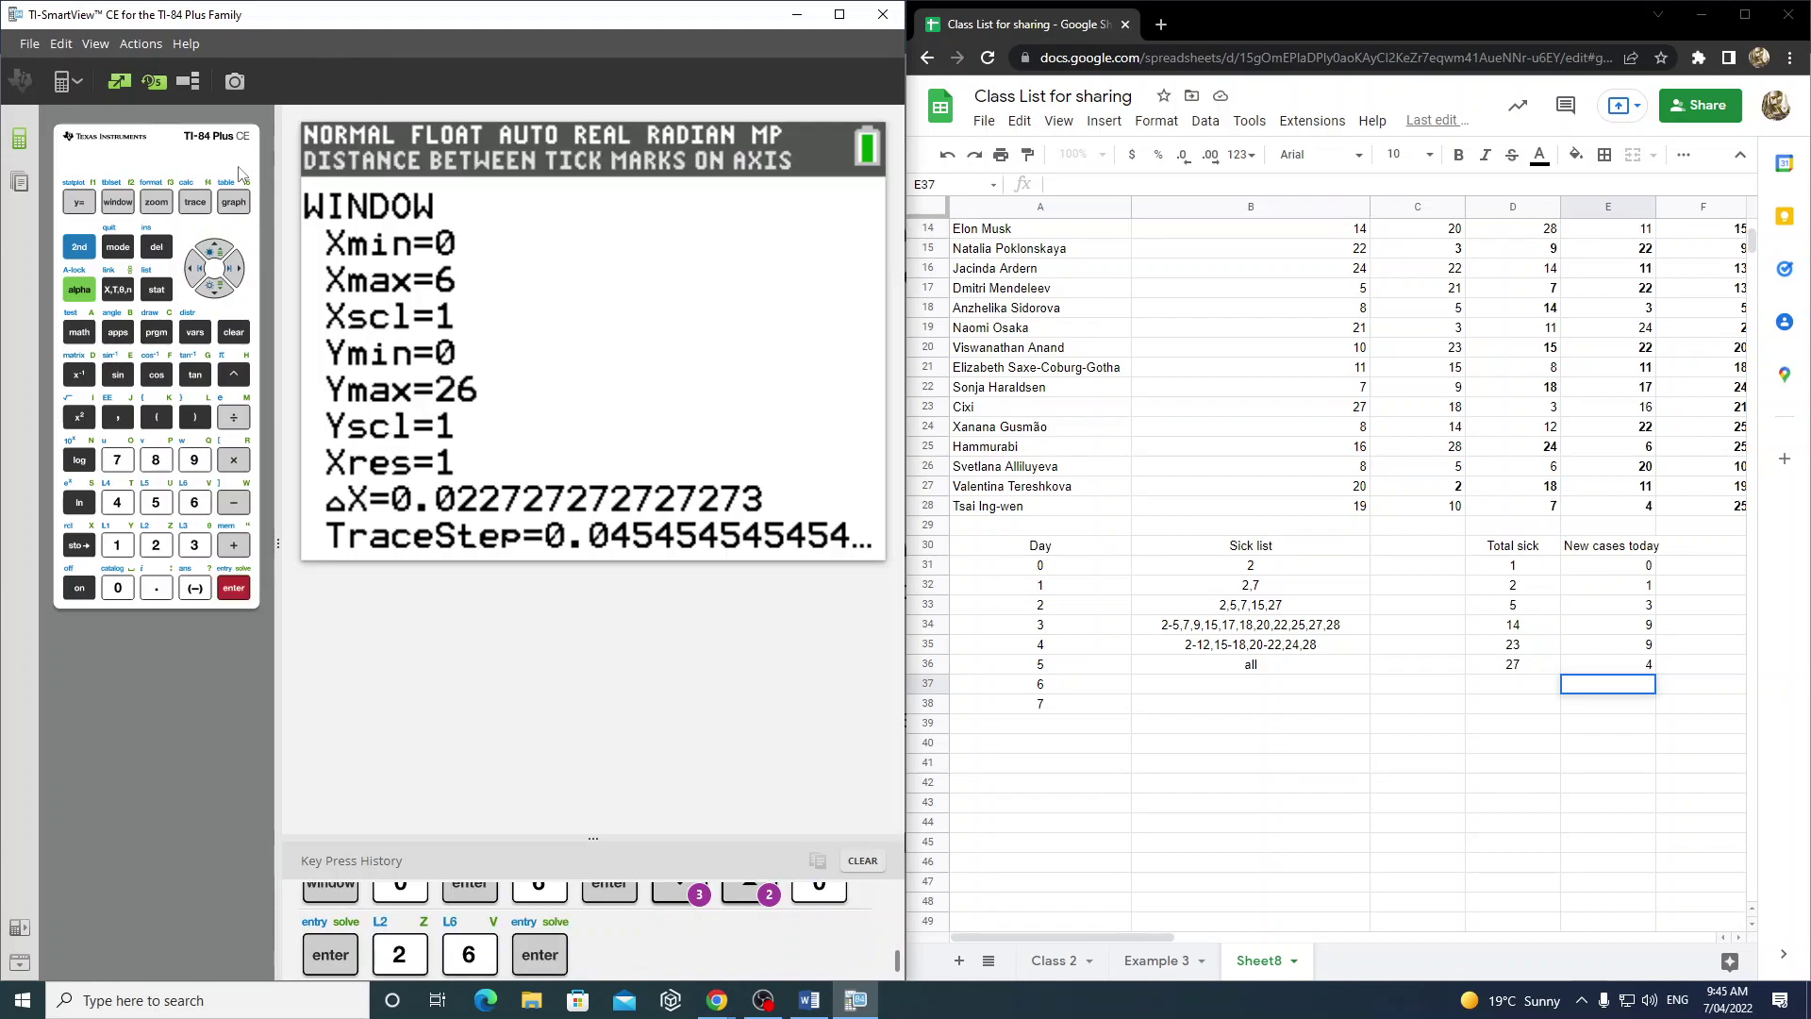
pyautogui.press('Up')
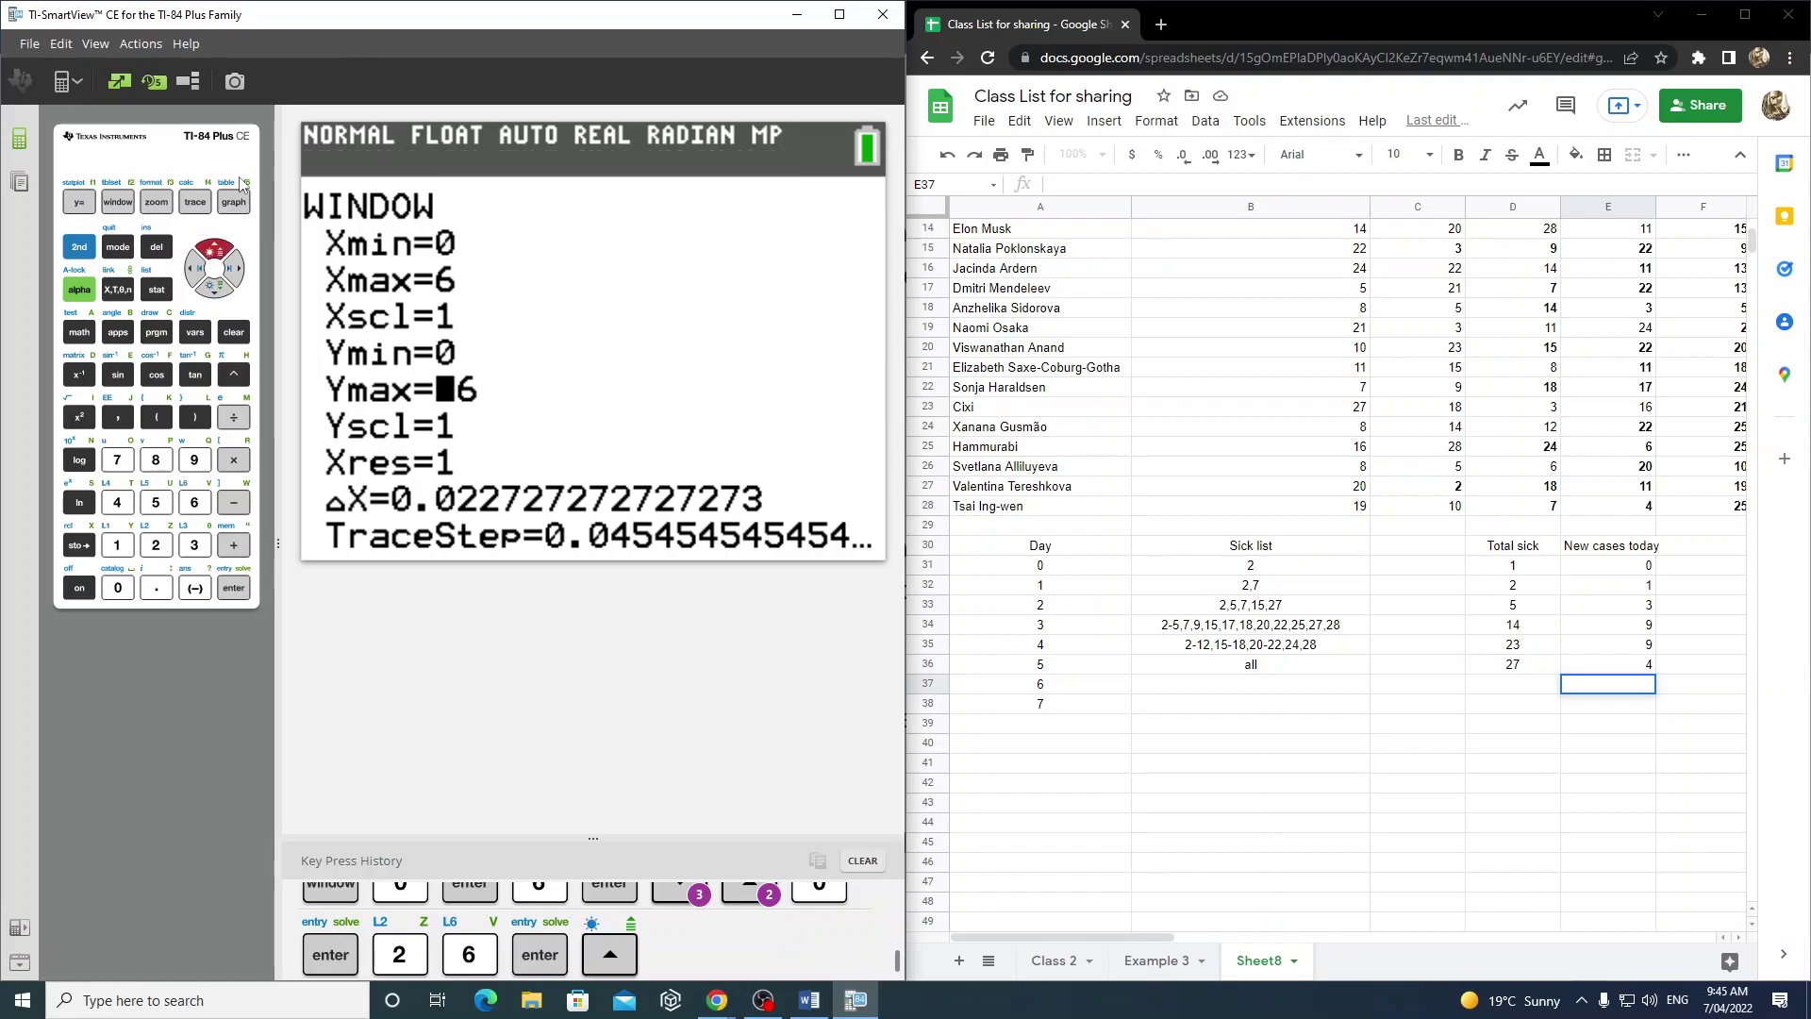
pyautogui.write('28')
pyautogui.press('Return')
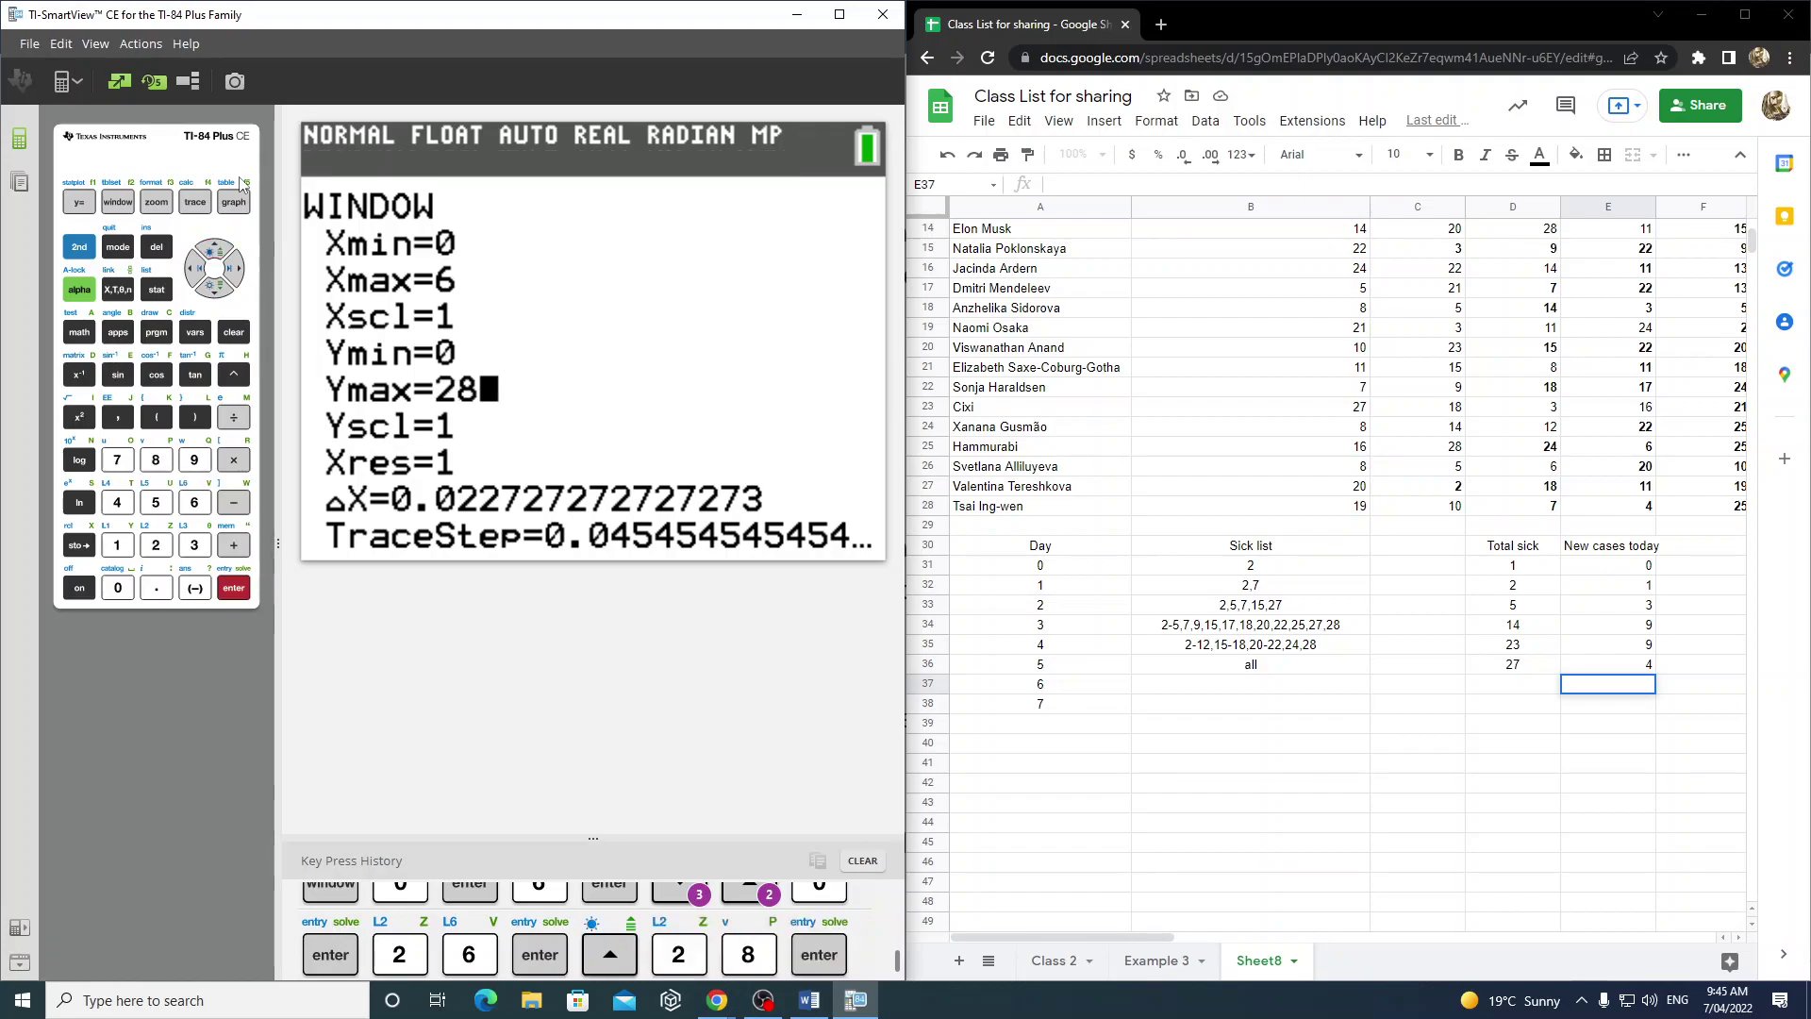
pyautogui.click(243, 203)
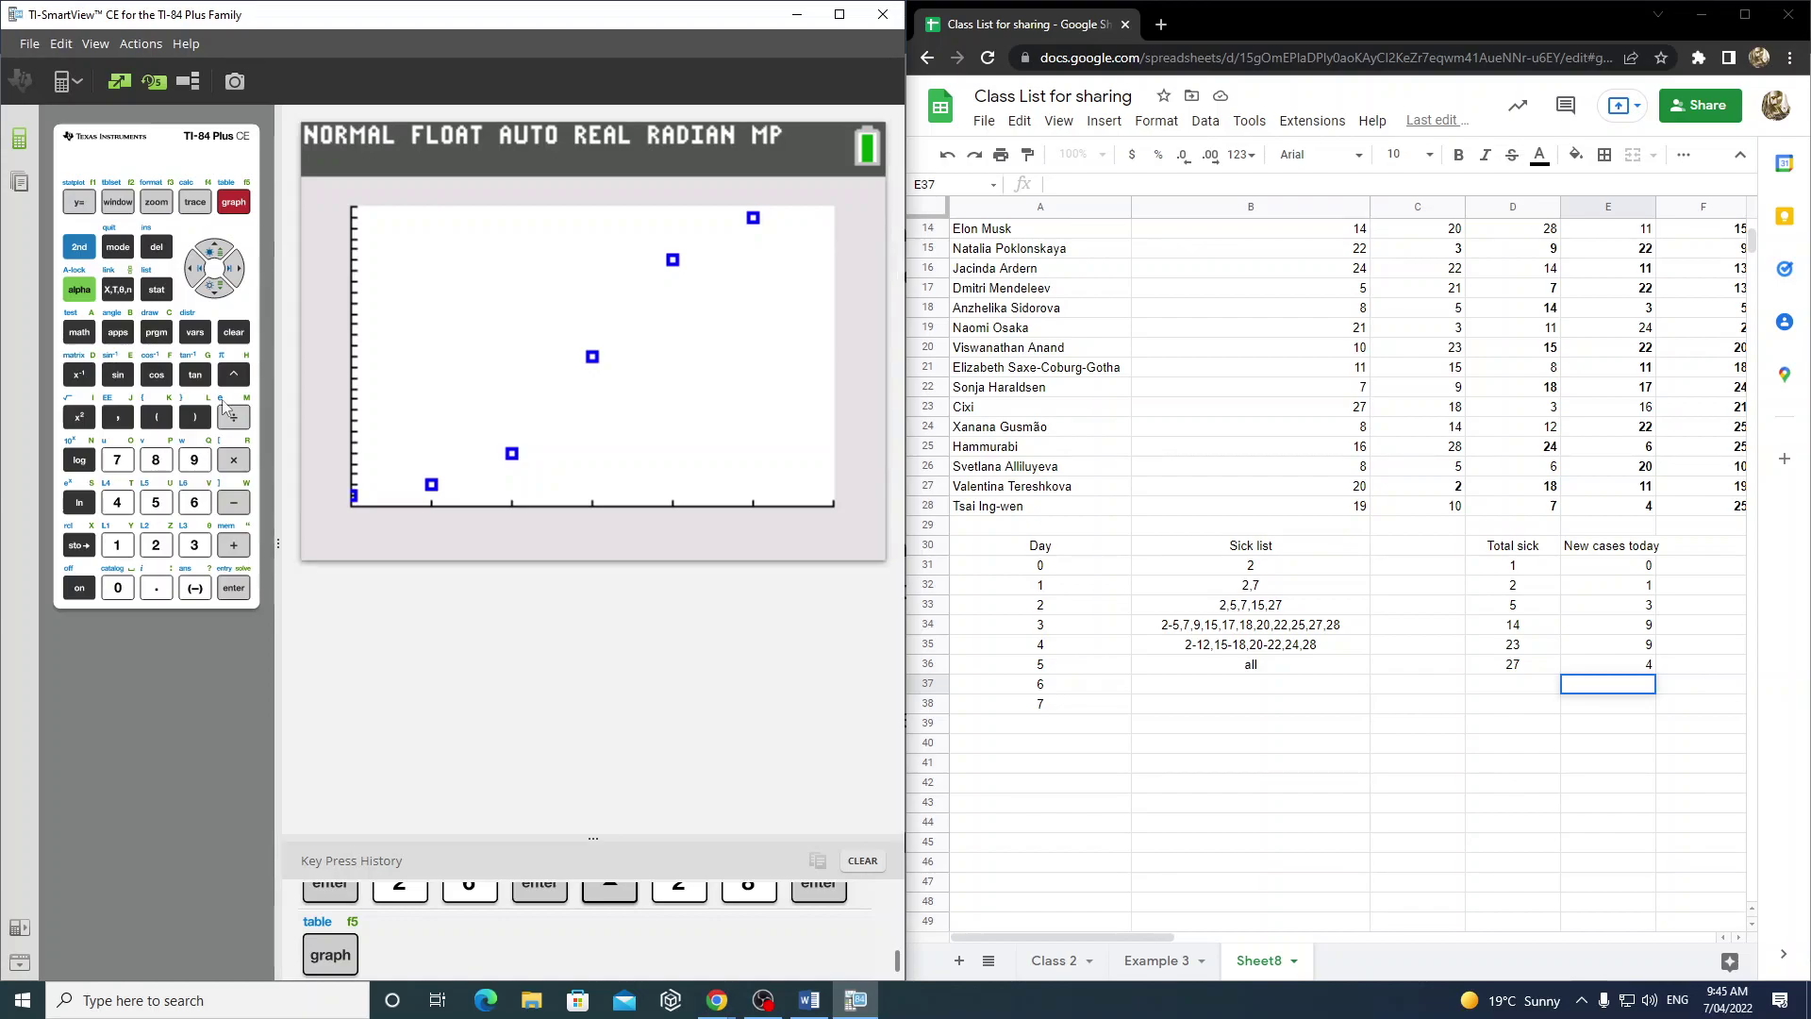
# - Choose the Logistic regression from the calculator's statistical calculations
pyautogui.click(79, 333)
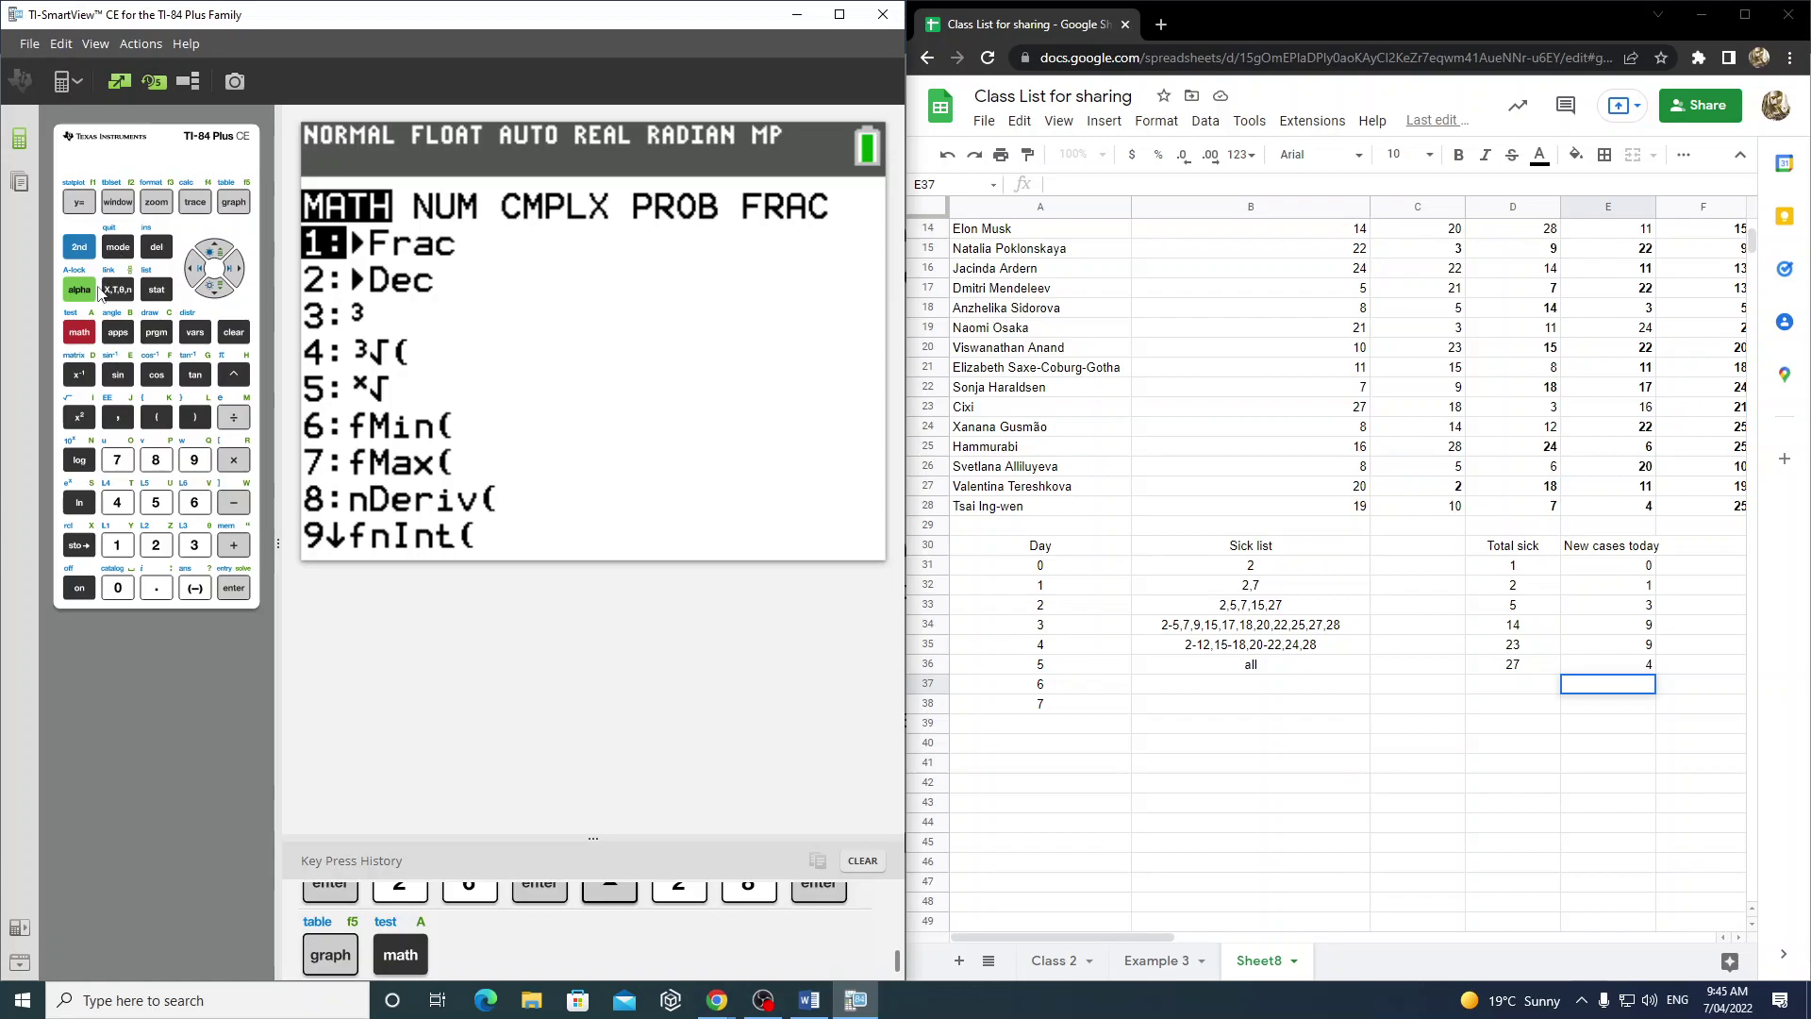
pyautogui.click(157, 292)
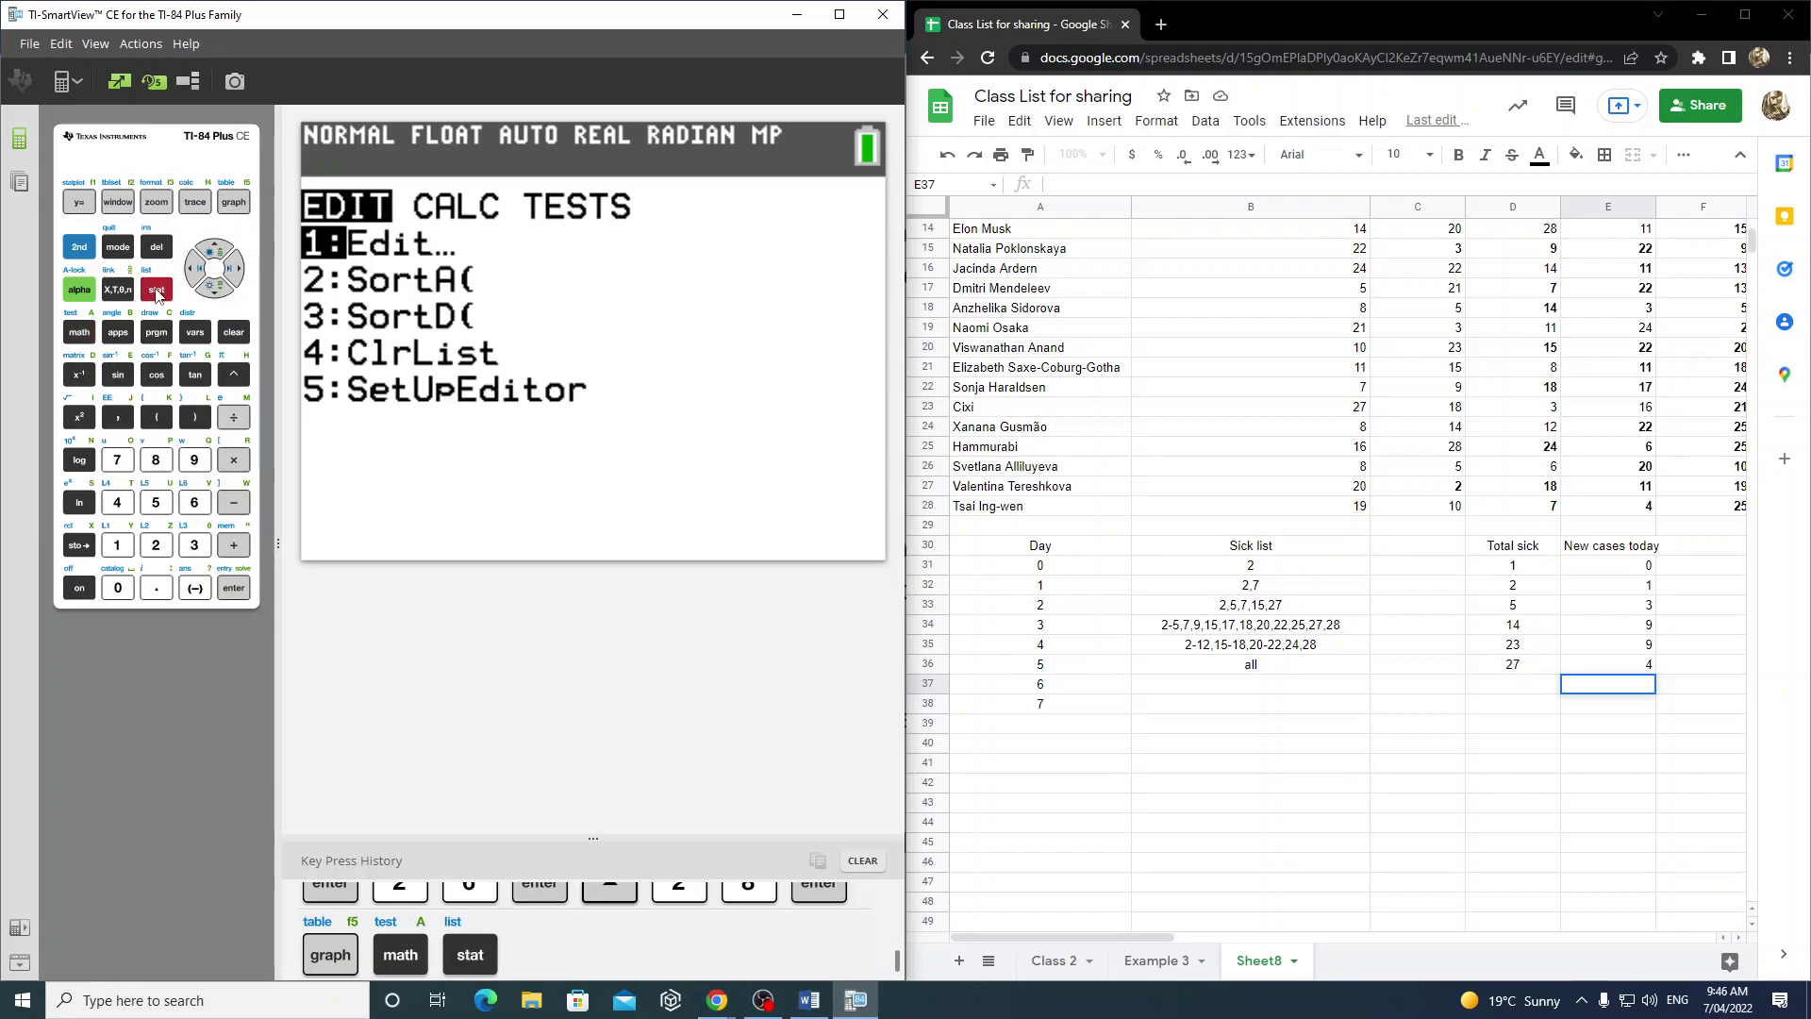
pyautogui.press('Right')
pyautogui.press('Down')
pyautogui.press('Down')
pyautogui.press('Down')
pyautogui.press('Down')
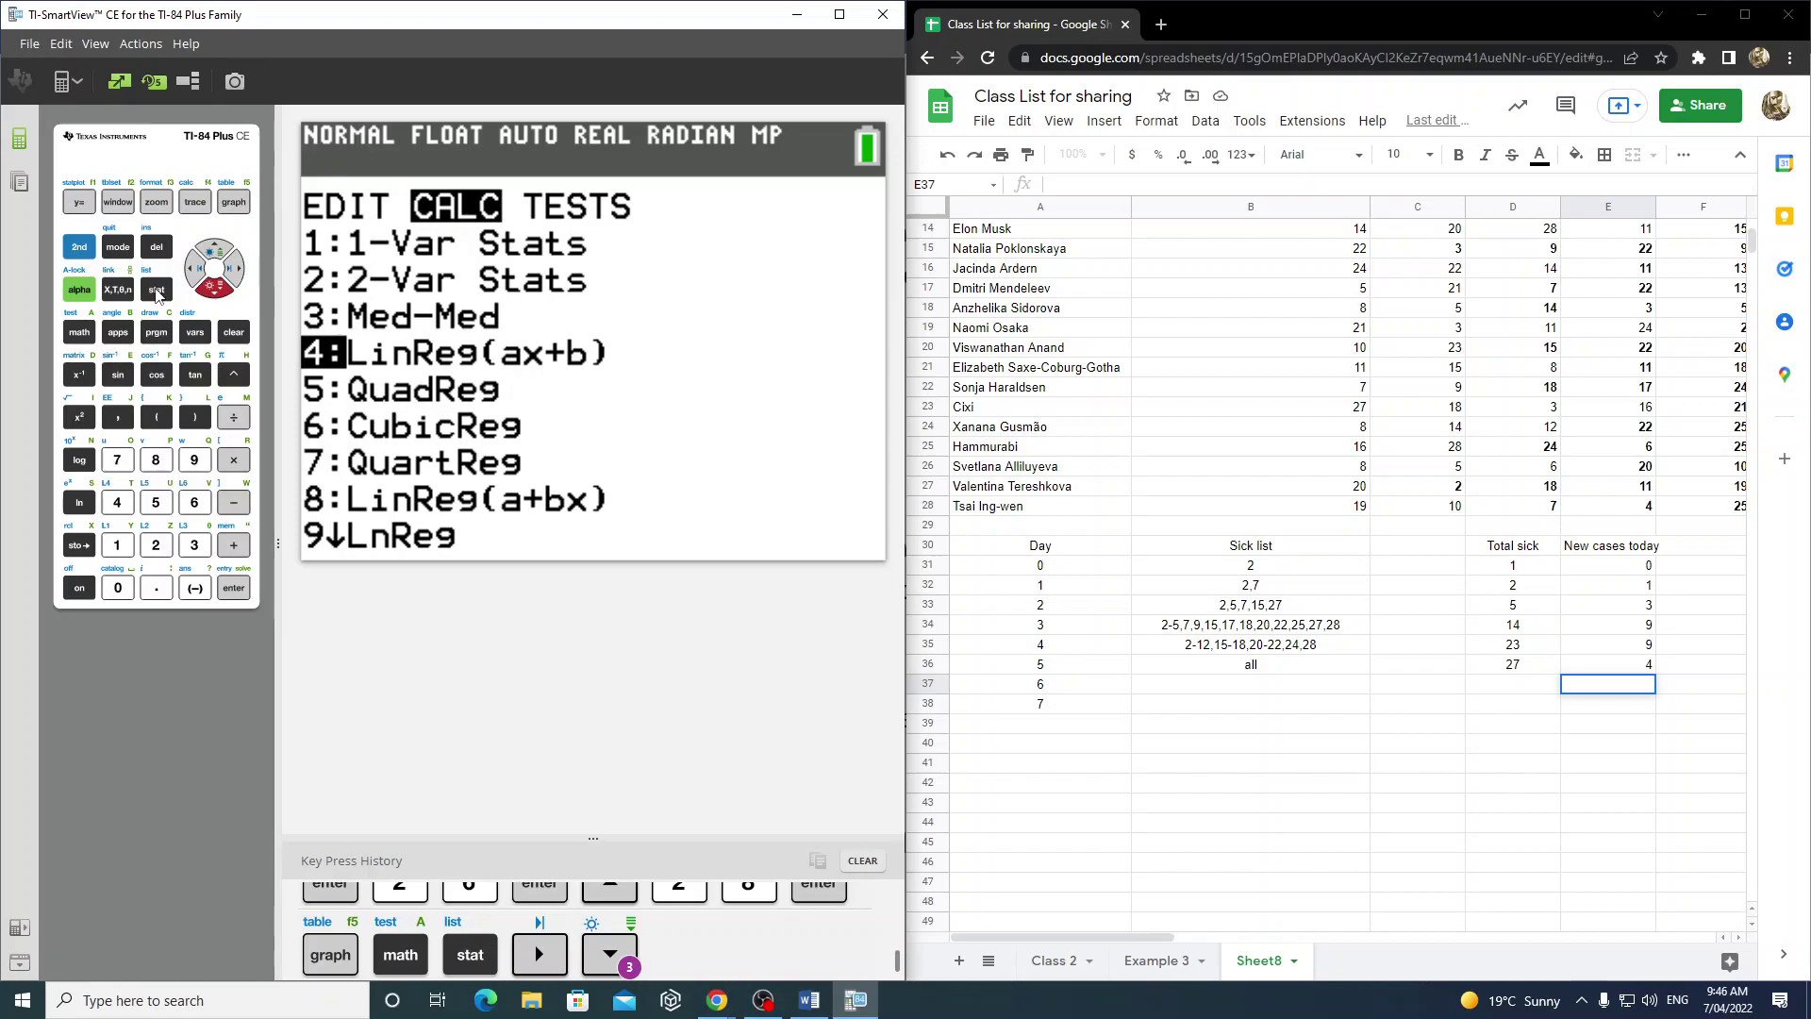
pyautogui.press('Up')
pyautogui.press('Up')
pyautogui.press('Down')
pyautogui.press('Down')
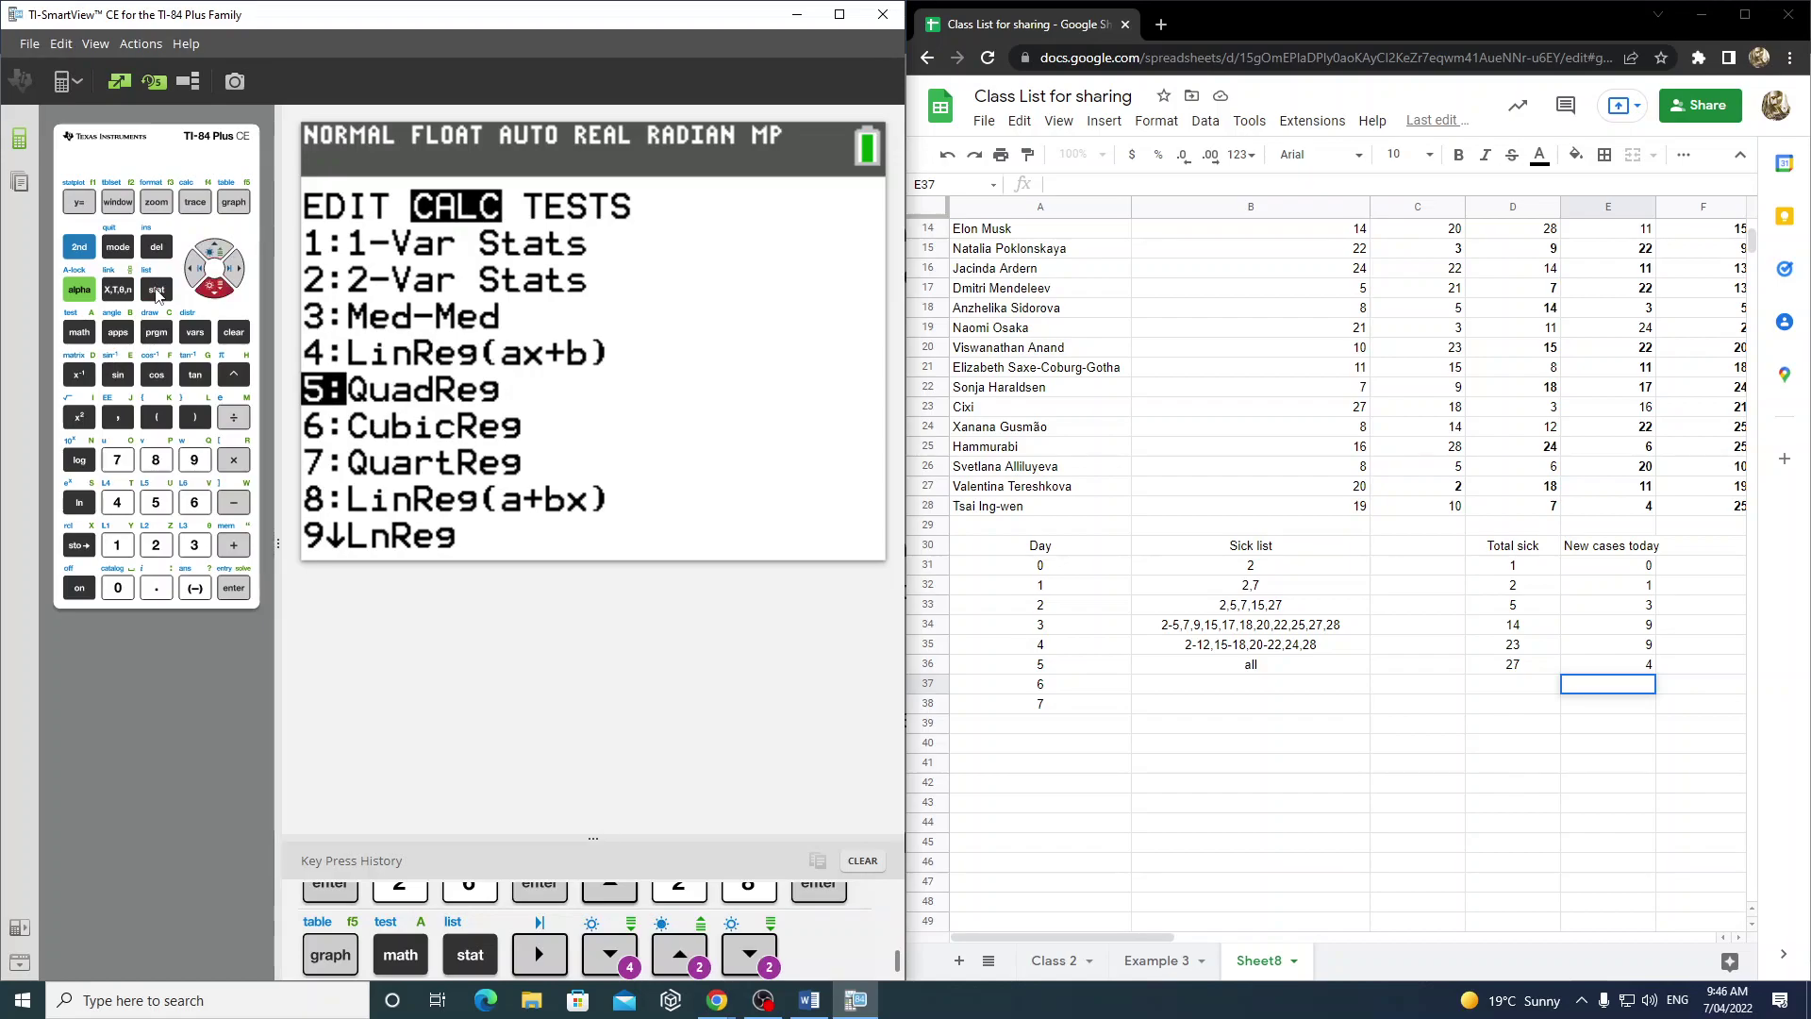
pyautogui.press('Down')
pyautogui.press('Down')
pyautogui.press('Down')
pyautogui.press('Down')
pyautogui.press('Down')
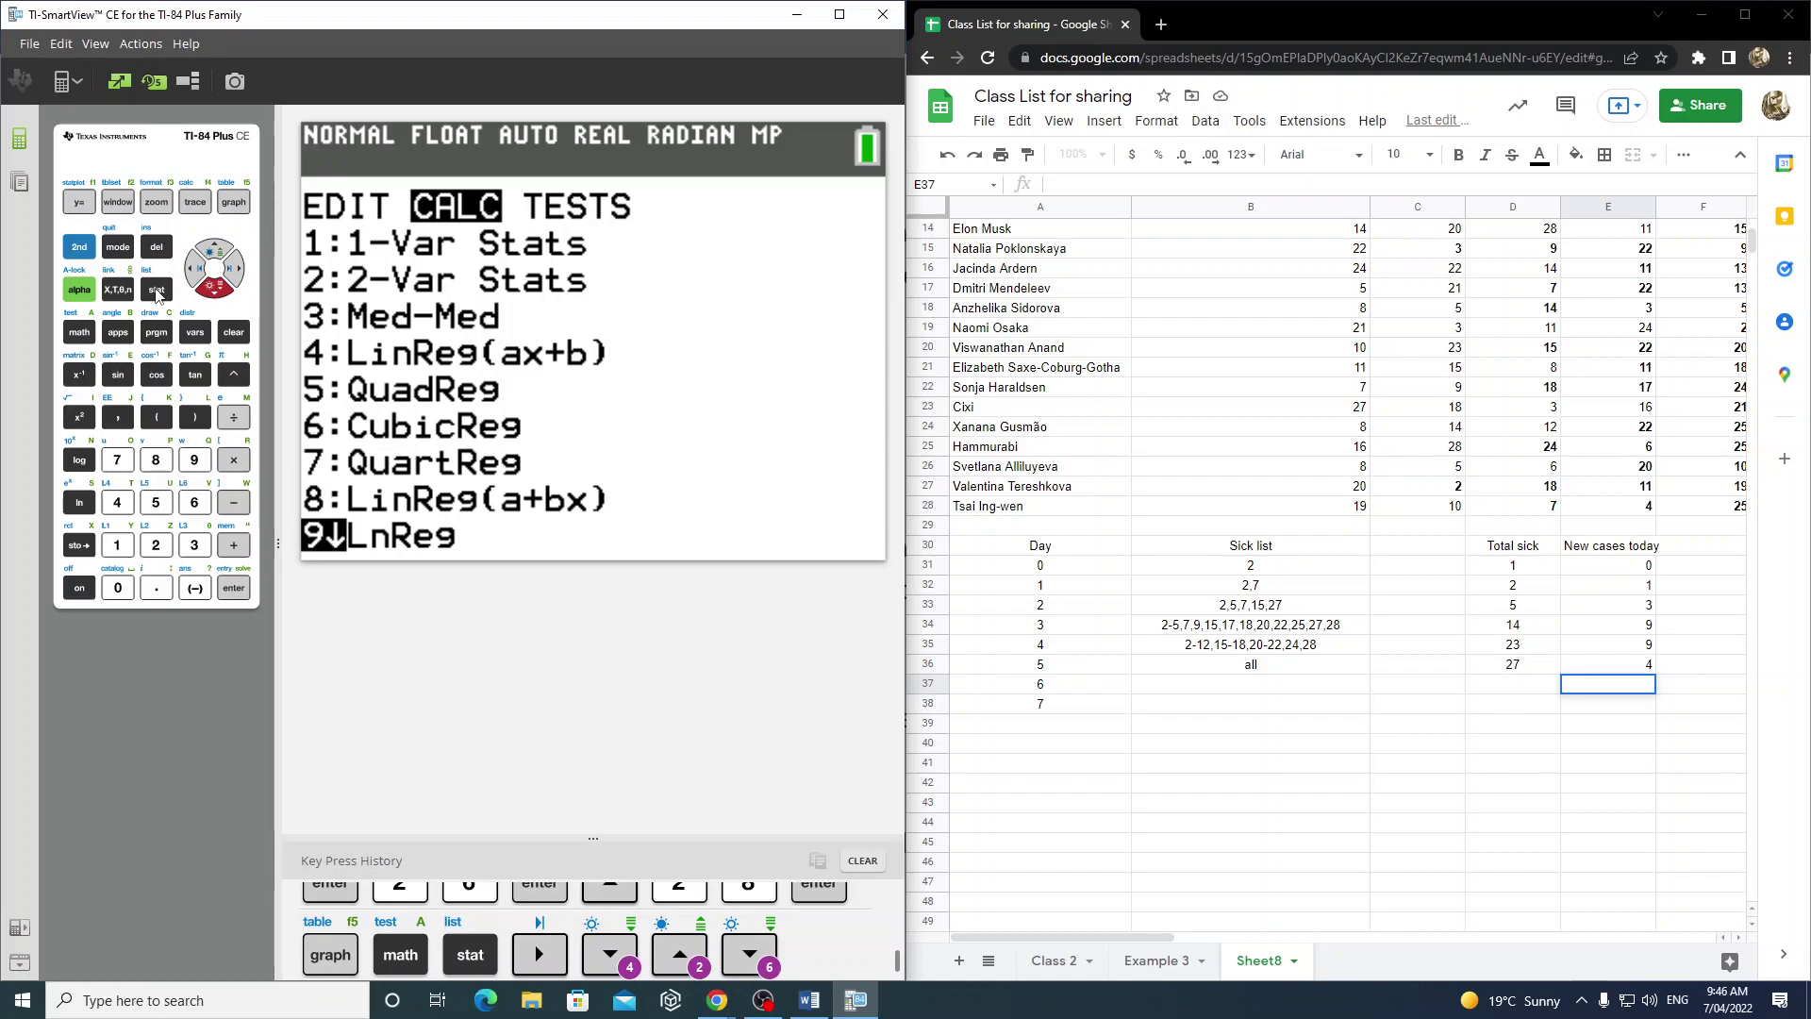
pyautogui.press('Down')
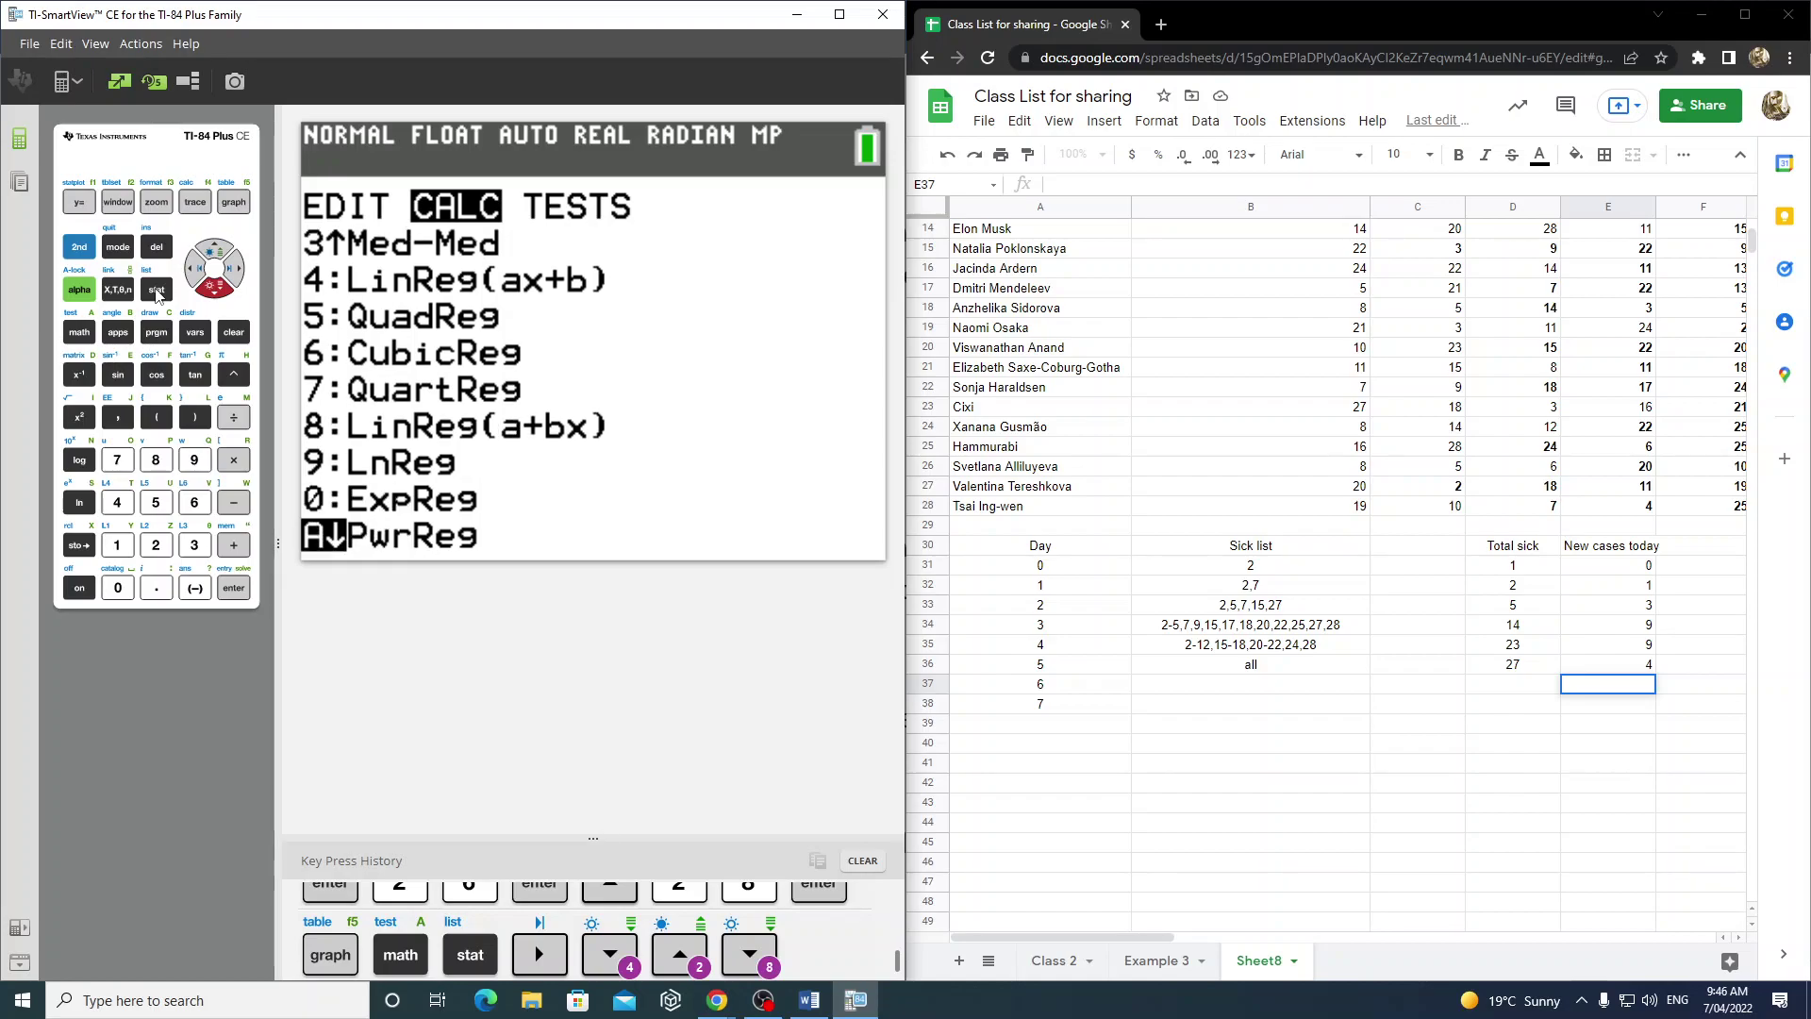
pyautogui.press('Down')
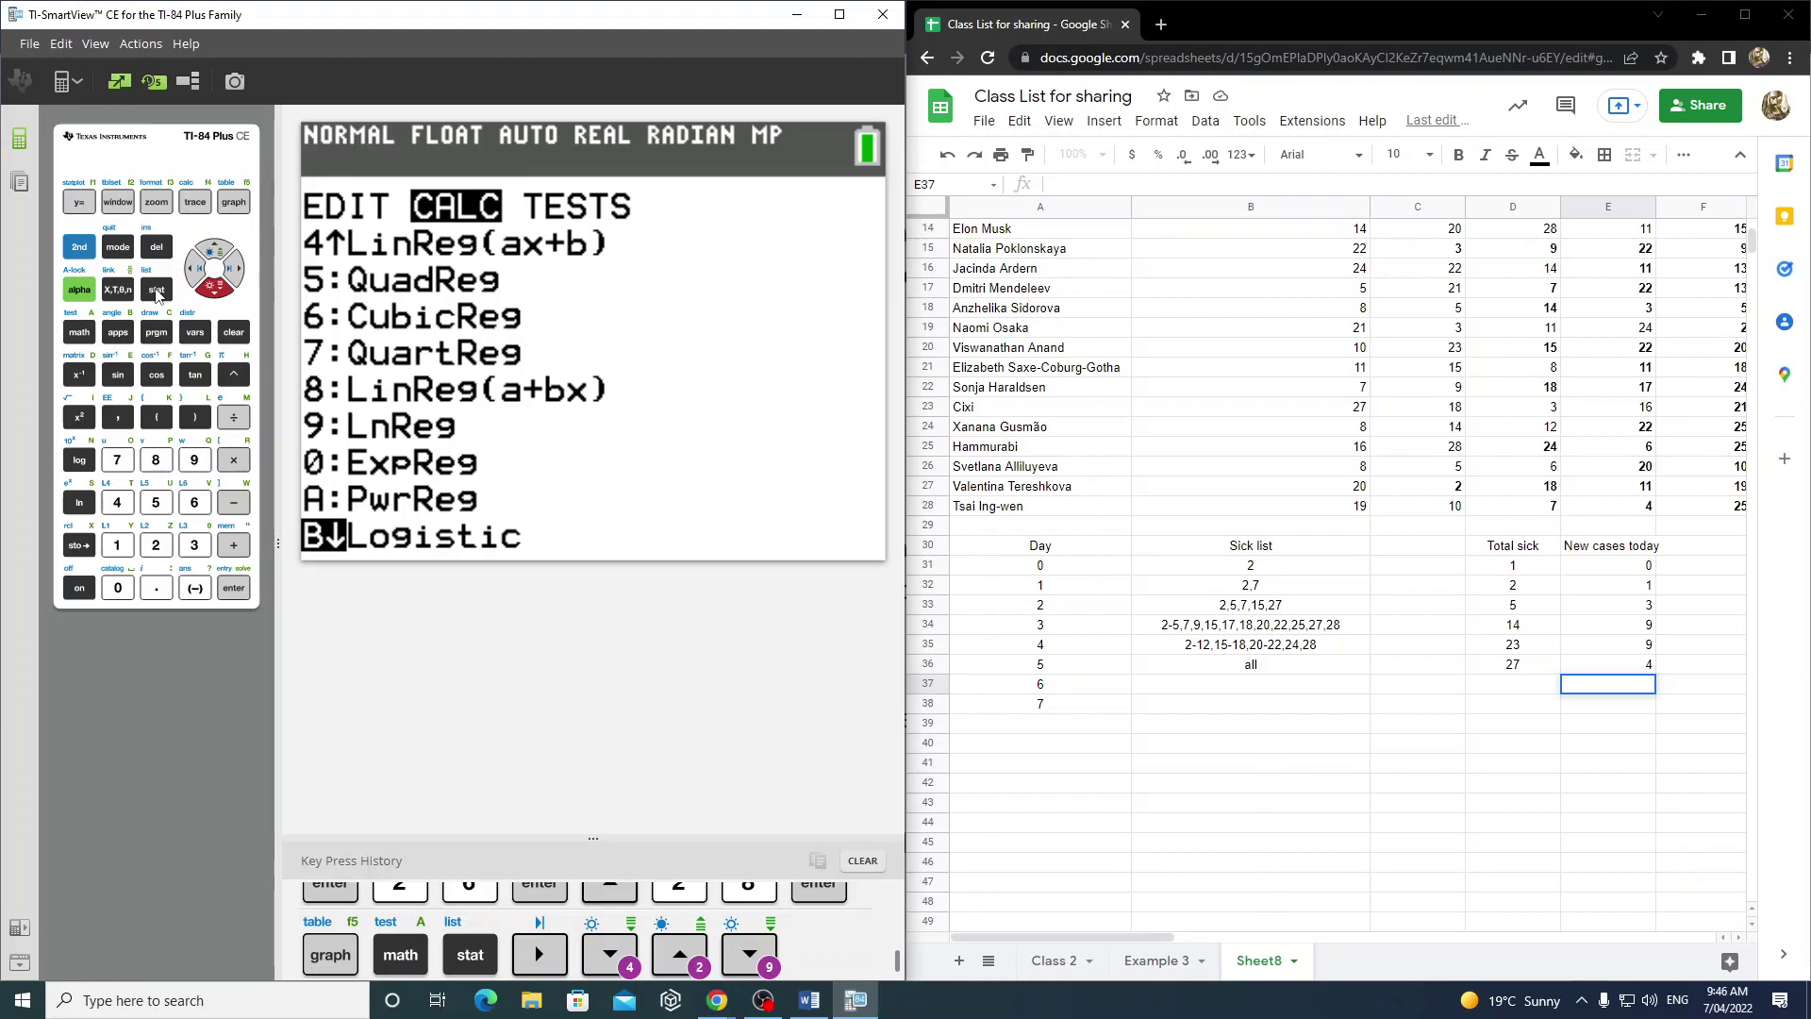
pyautogui.press('Return')
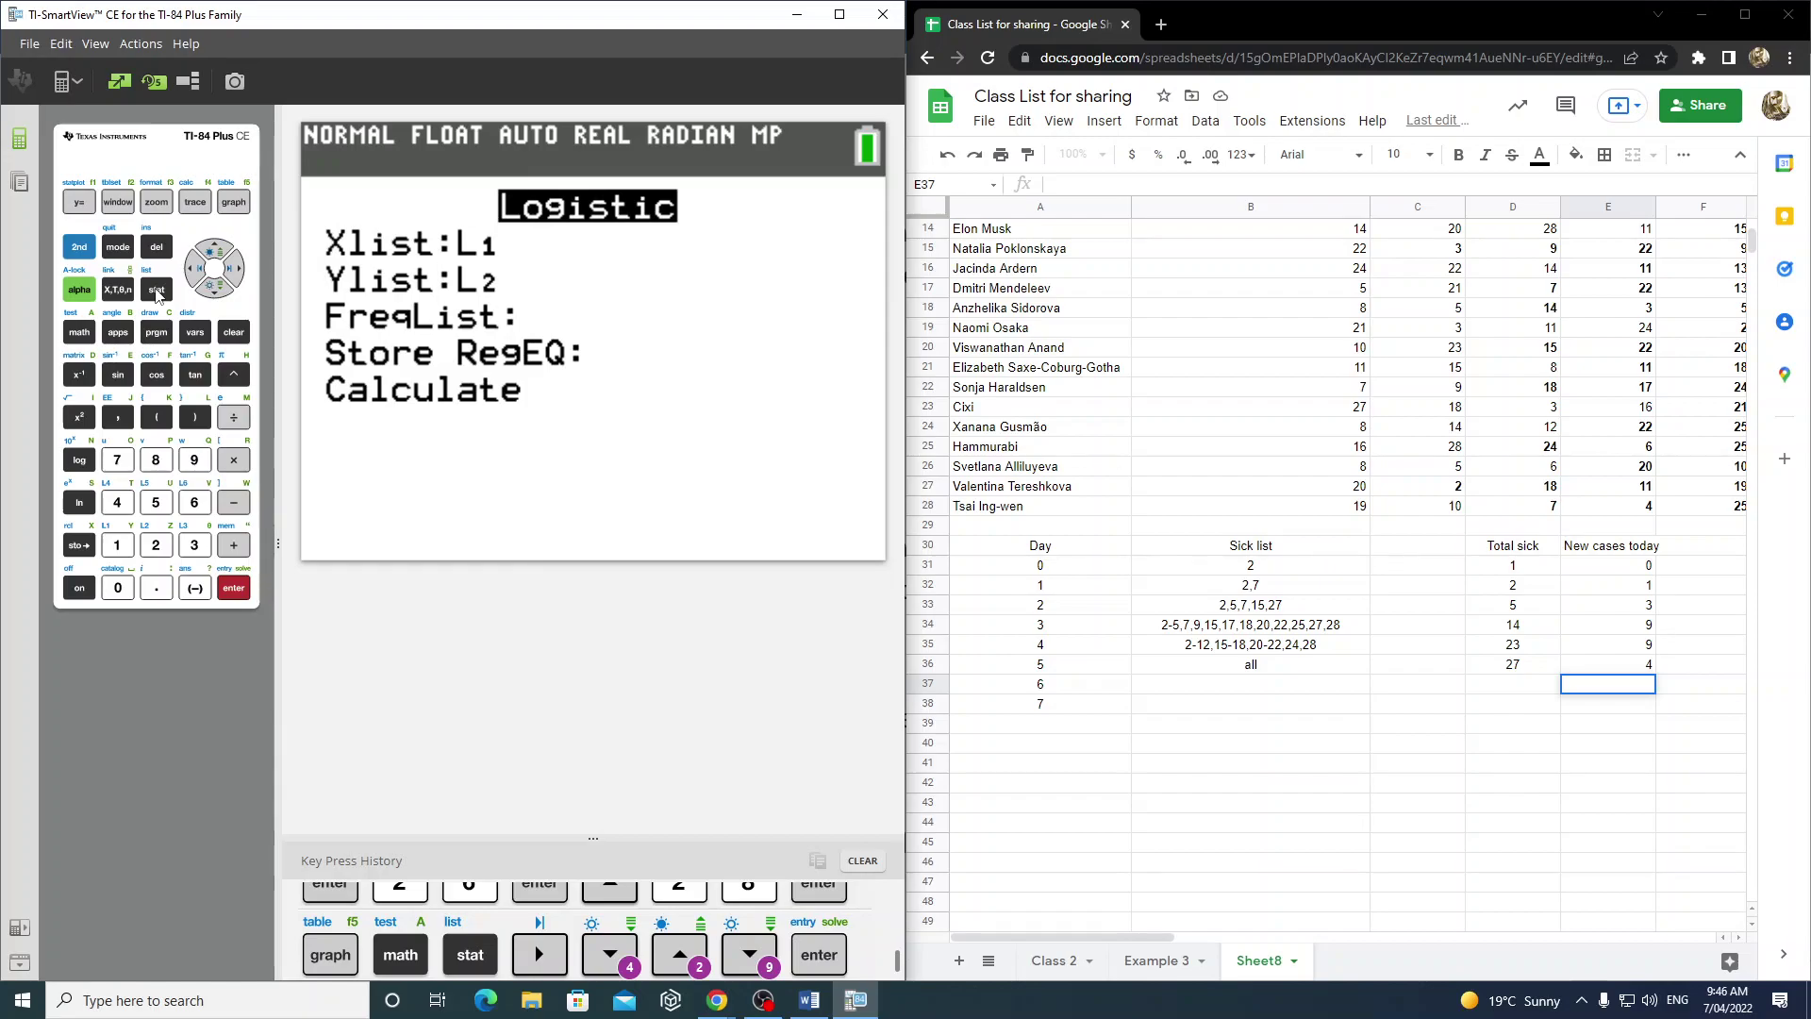
# - Calculate the logistic regression with Xlist L1 and Ylist L2, leaving FreqList and Store RegEQ empty
pyautogui.press('Down')
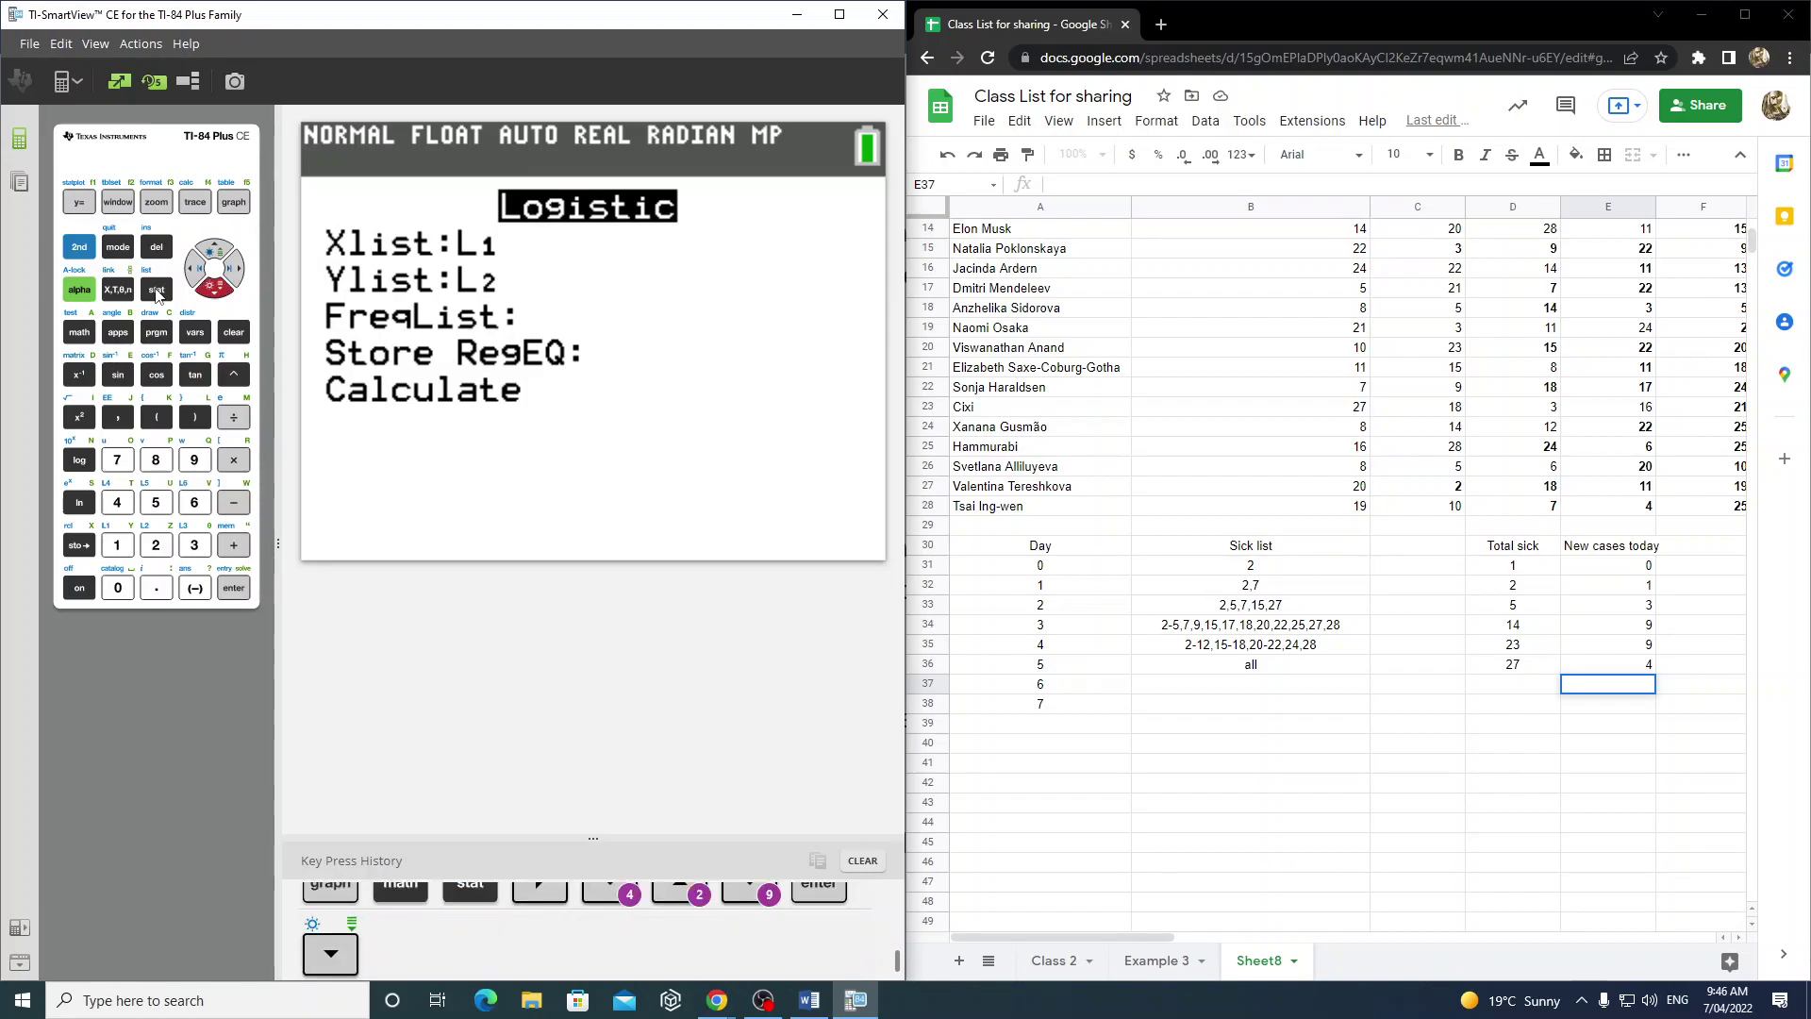
pyautogui.press('Down')
pyautogui.press('Down')
pyautogui.press('Down')
pyautogui.press('Down')
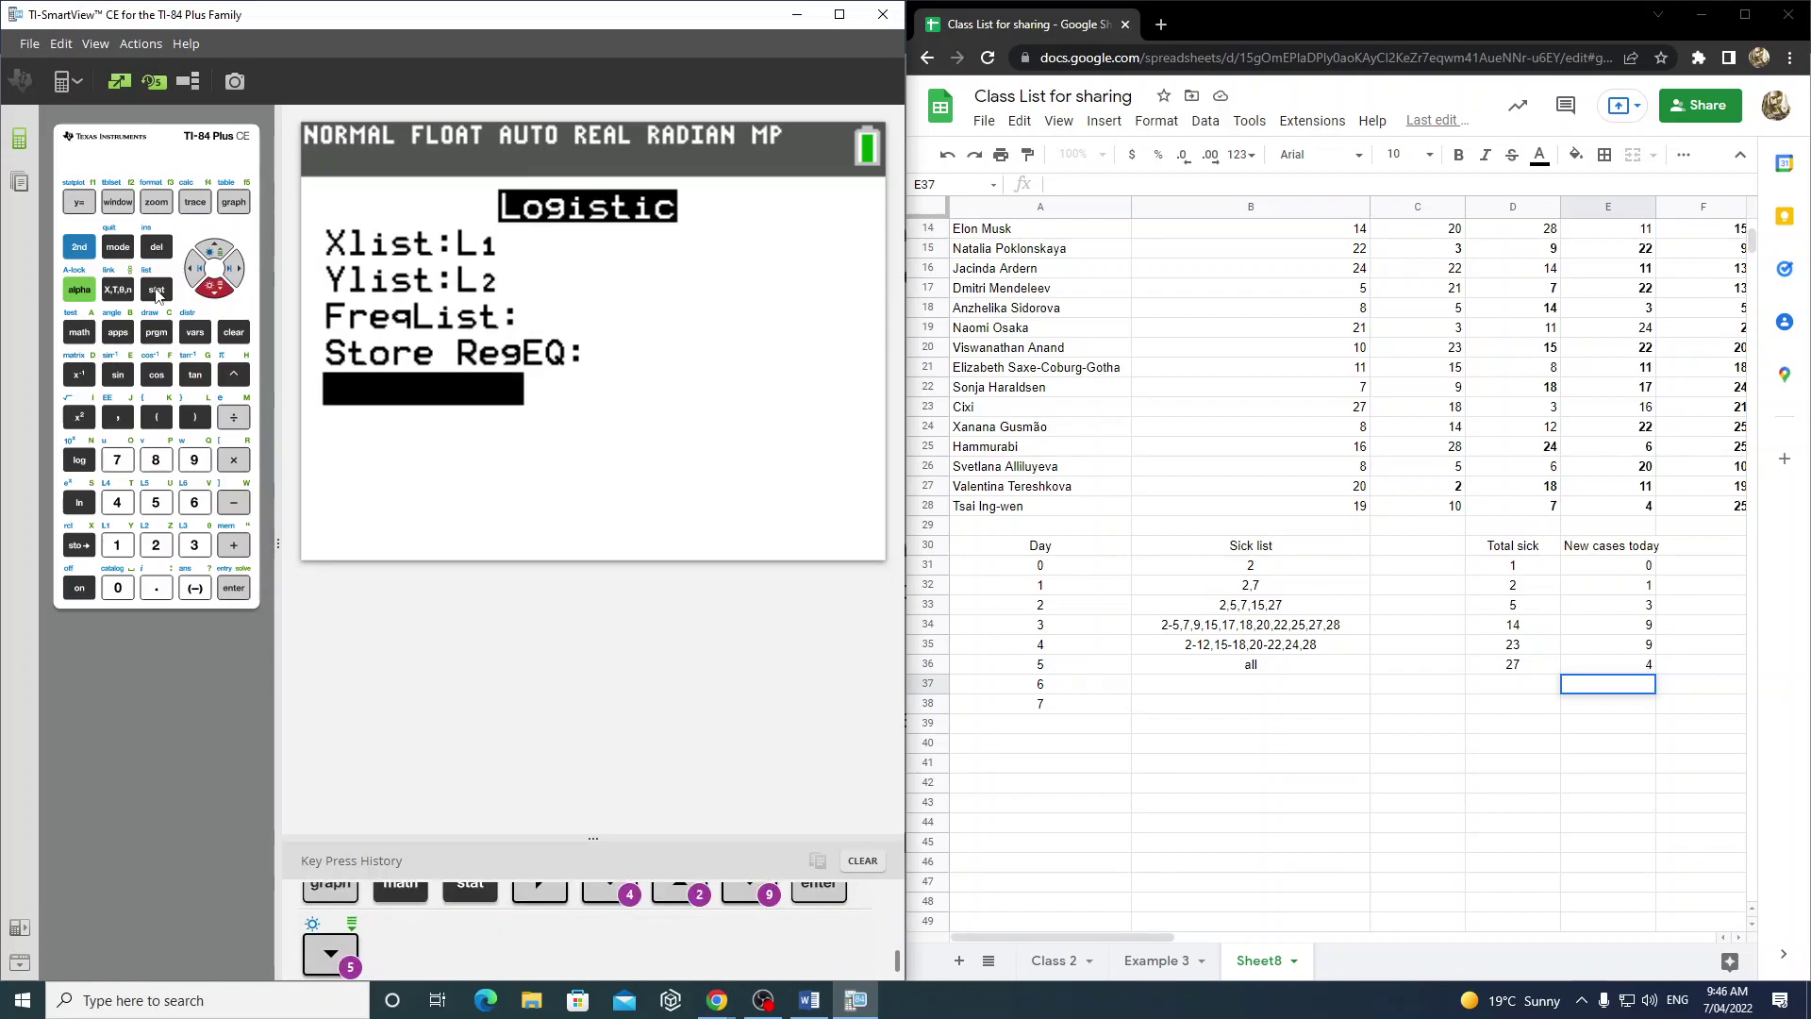
pyautogui.press('Return')
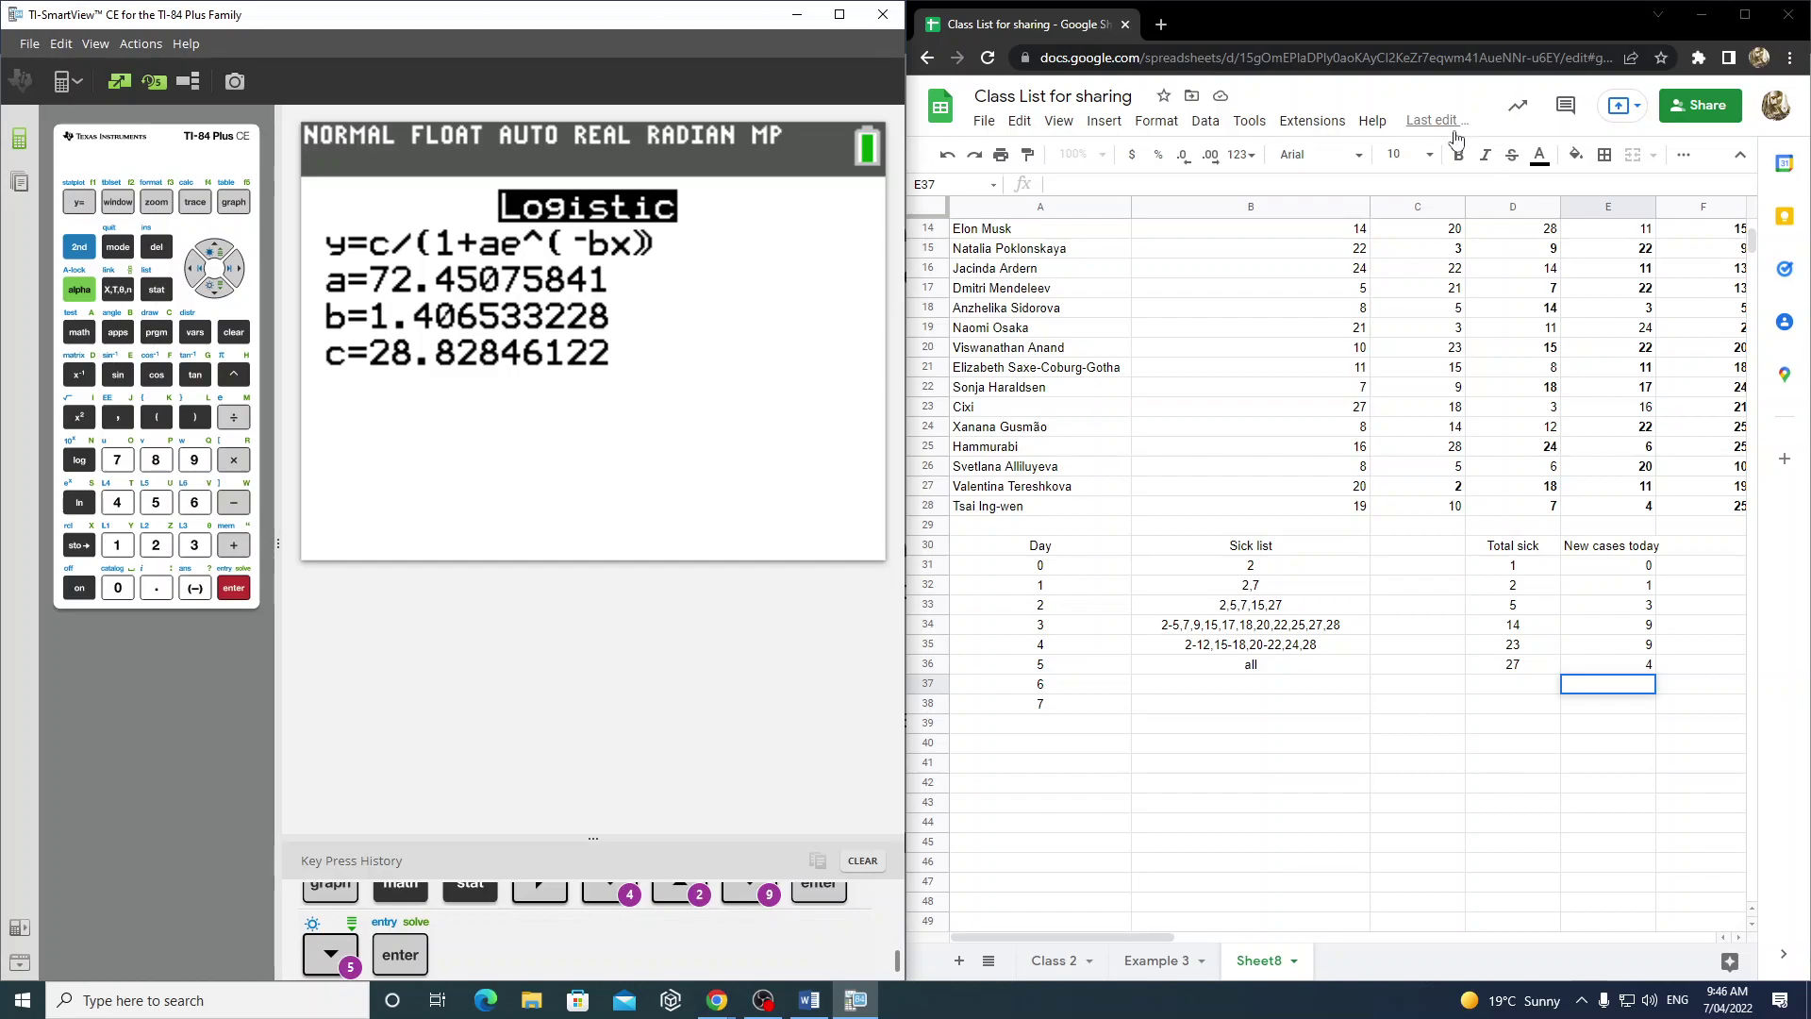
# - Snap the TI-84 emulator to one half of the screen and switch to the Desmos graph beside it
pyautogui.moveTo(813, 62); pyautogui.dragTo(1554, 74)
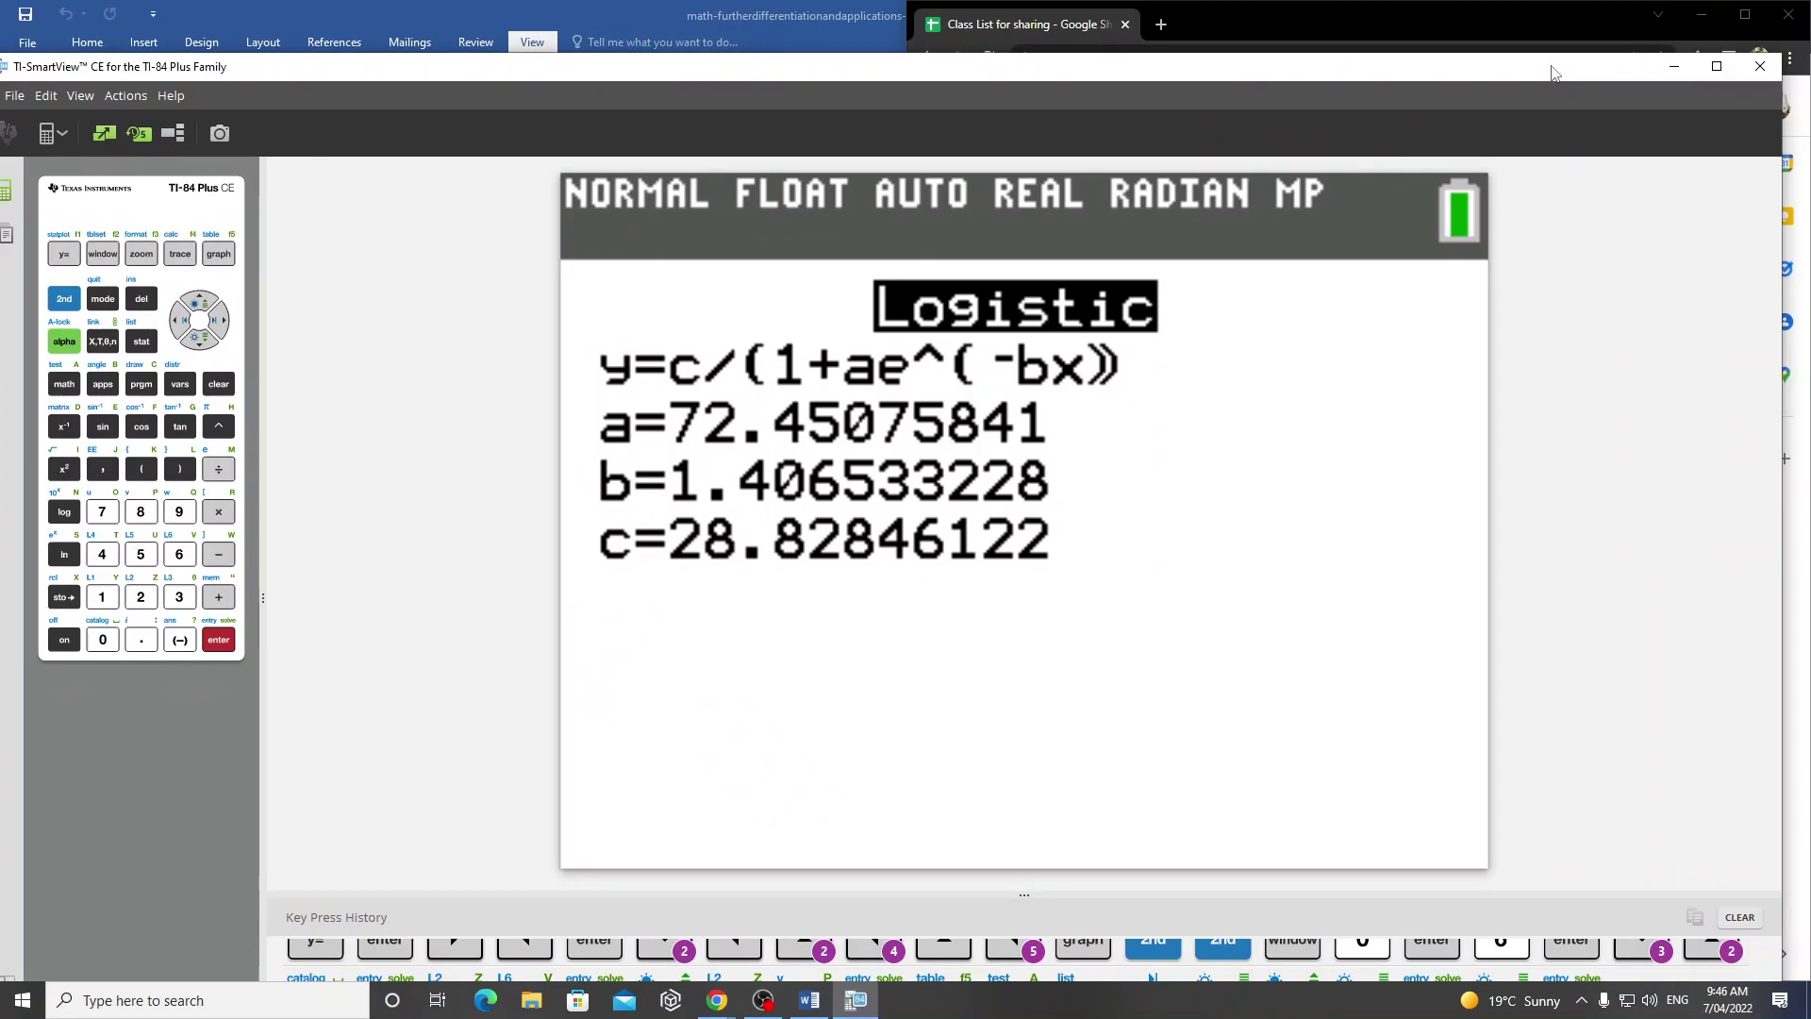
pyautogui.press('super+Right')
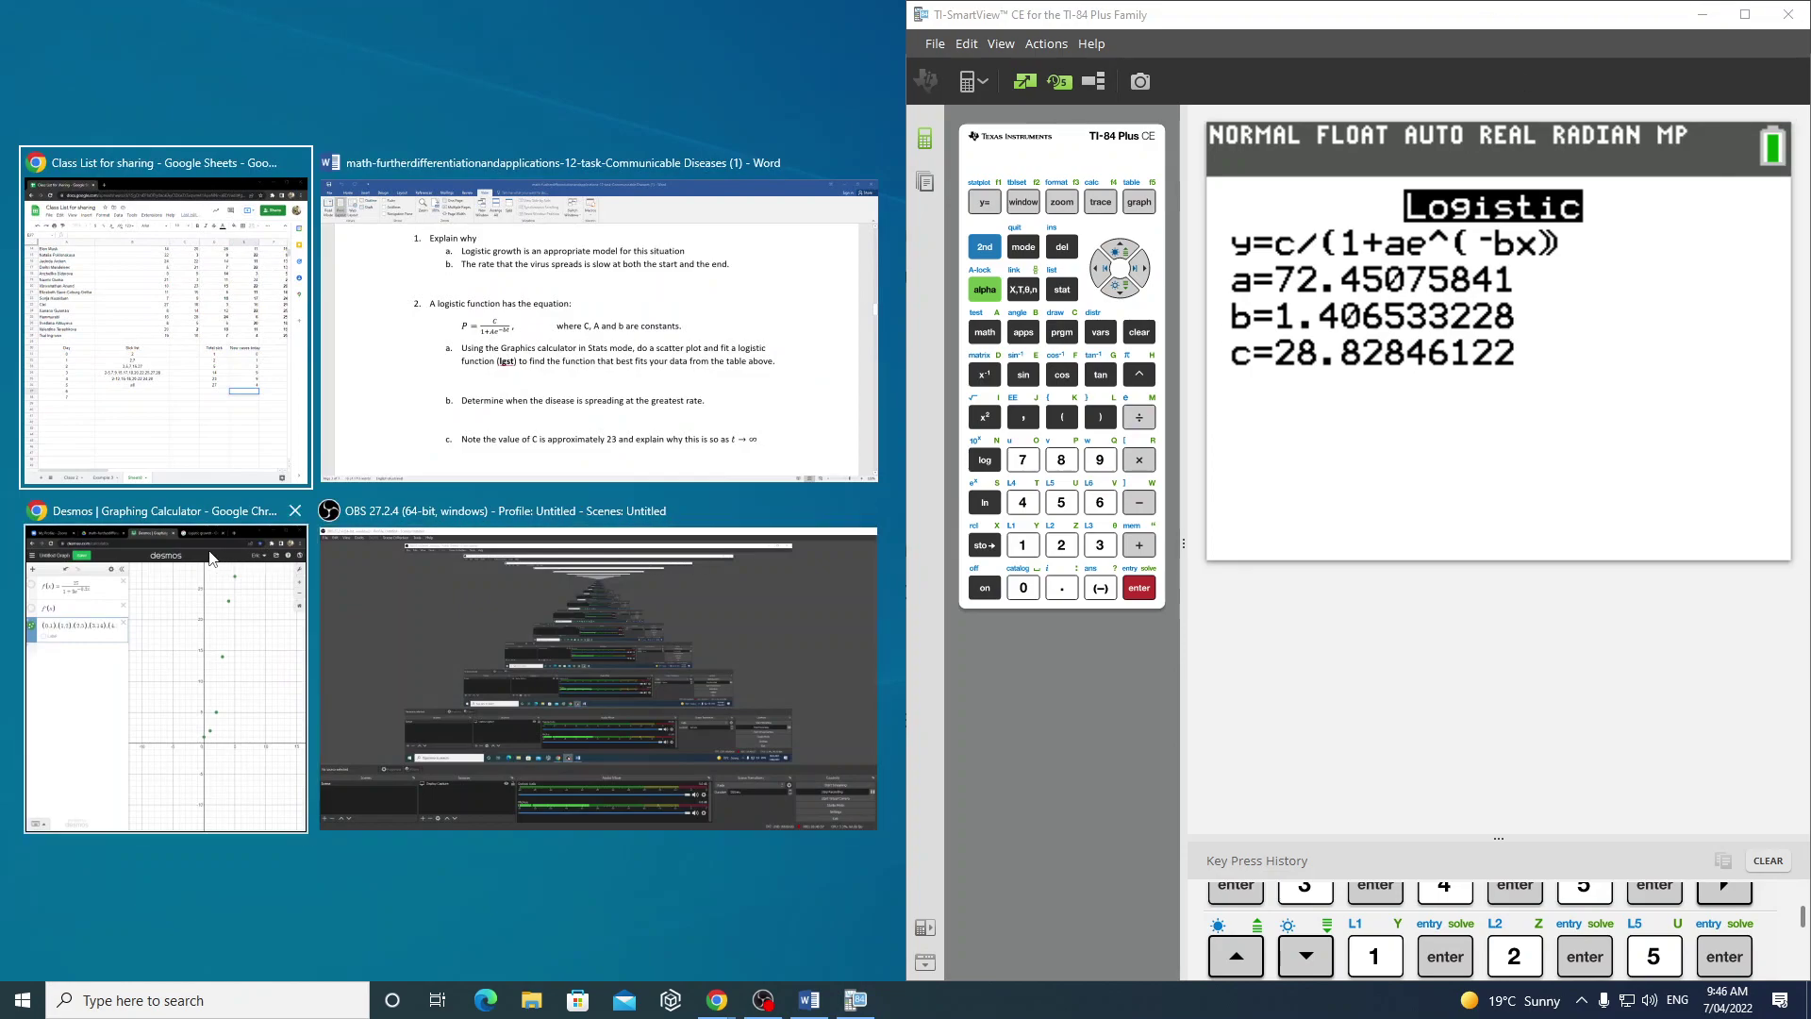
pyautogui.click(198, 632)
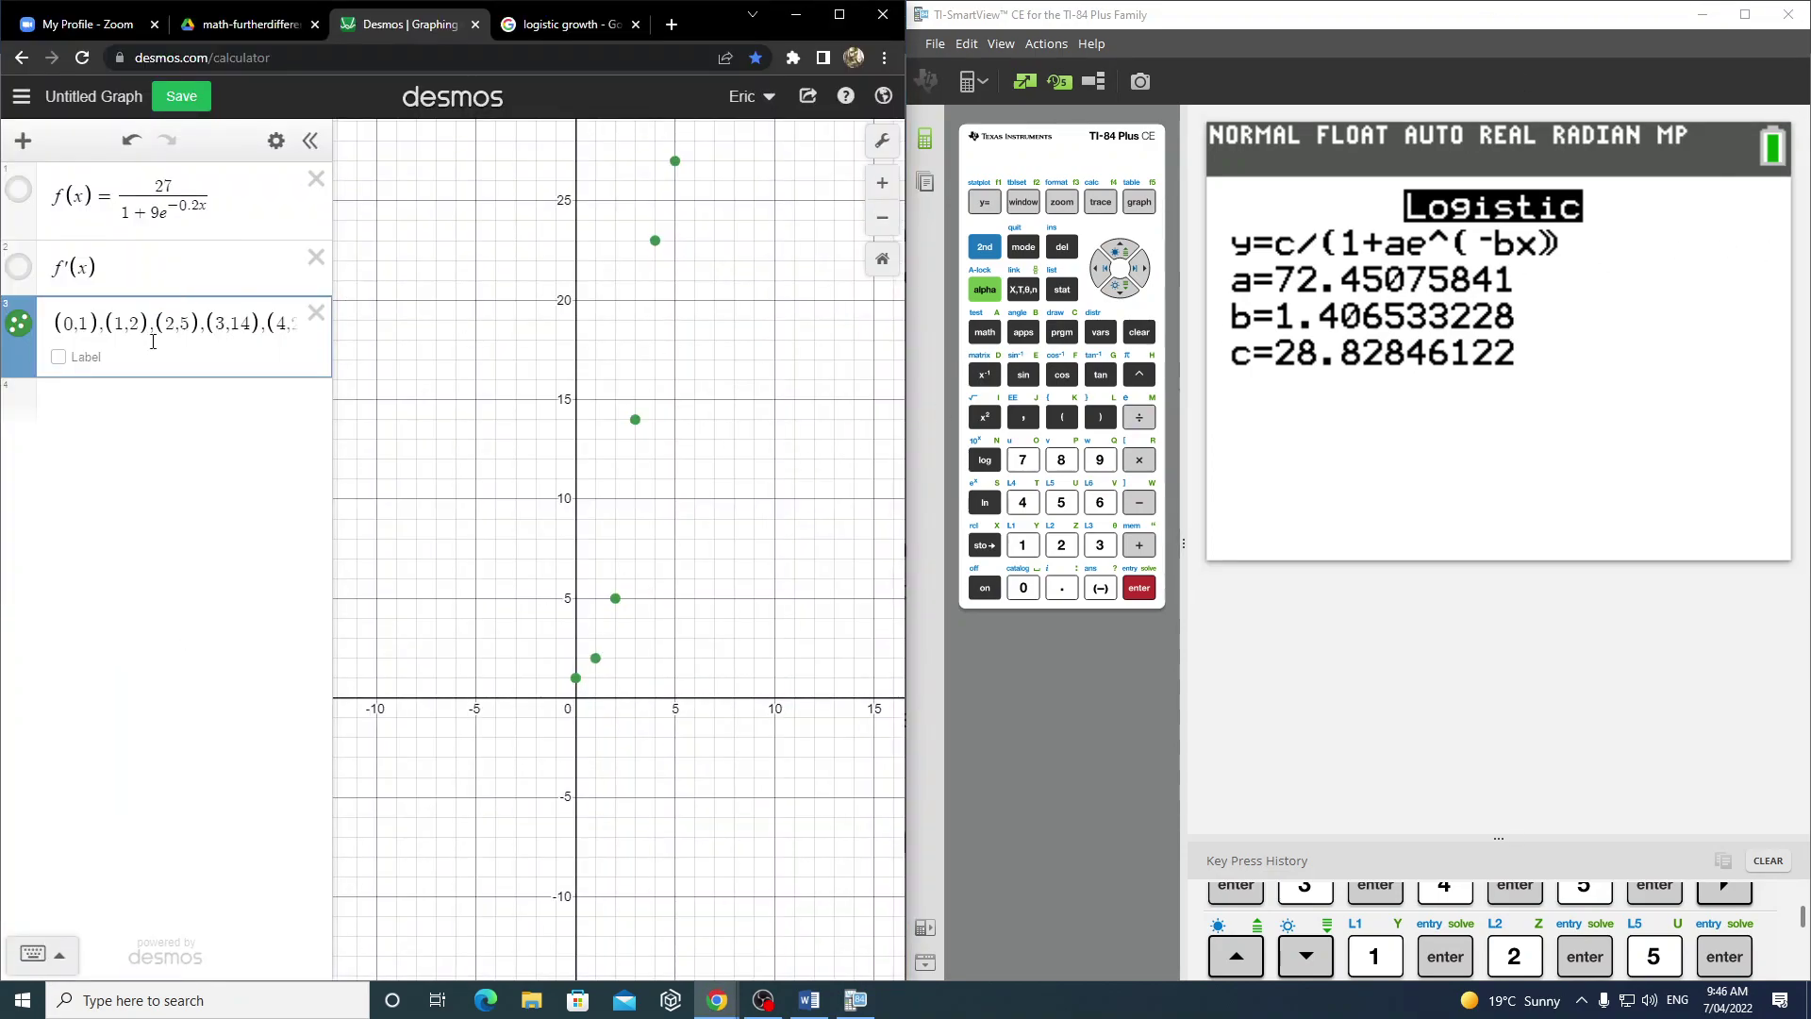
# - Start a new function definition P(x) = in the empty expression below the data points
pyautogui.click(140, 411)
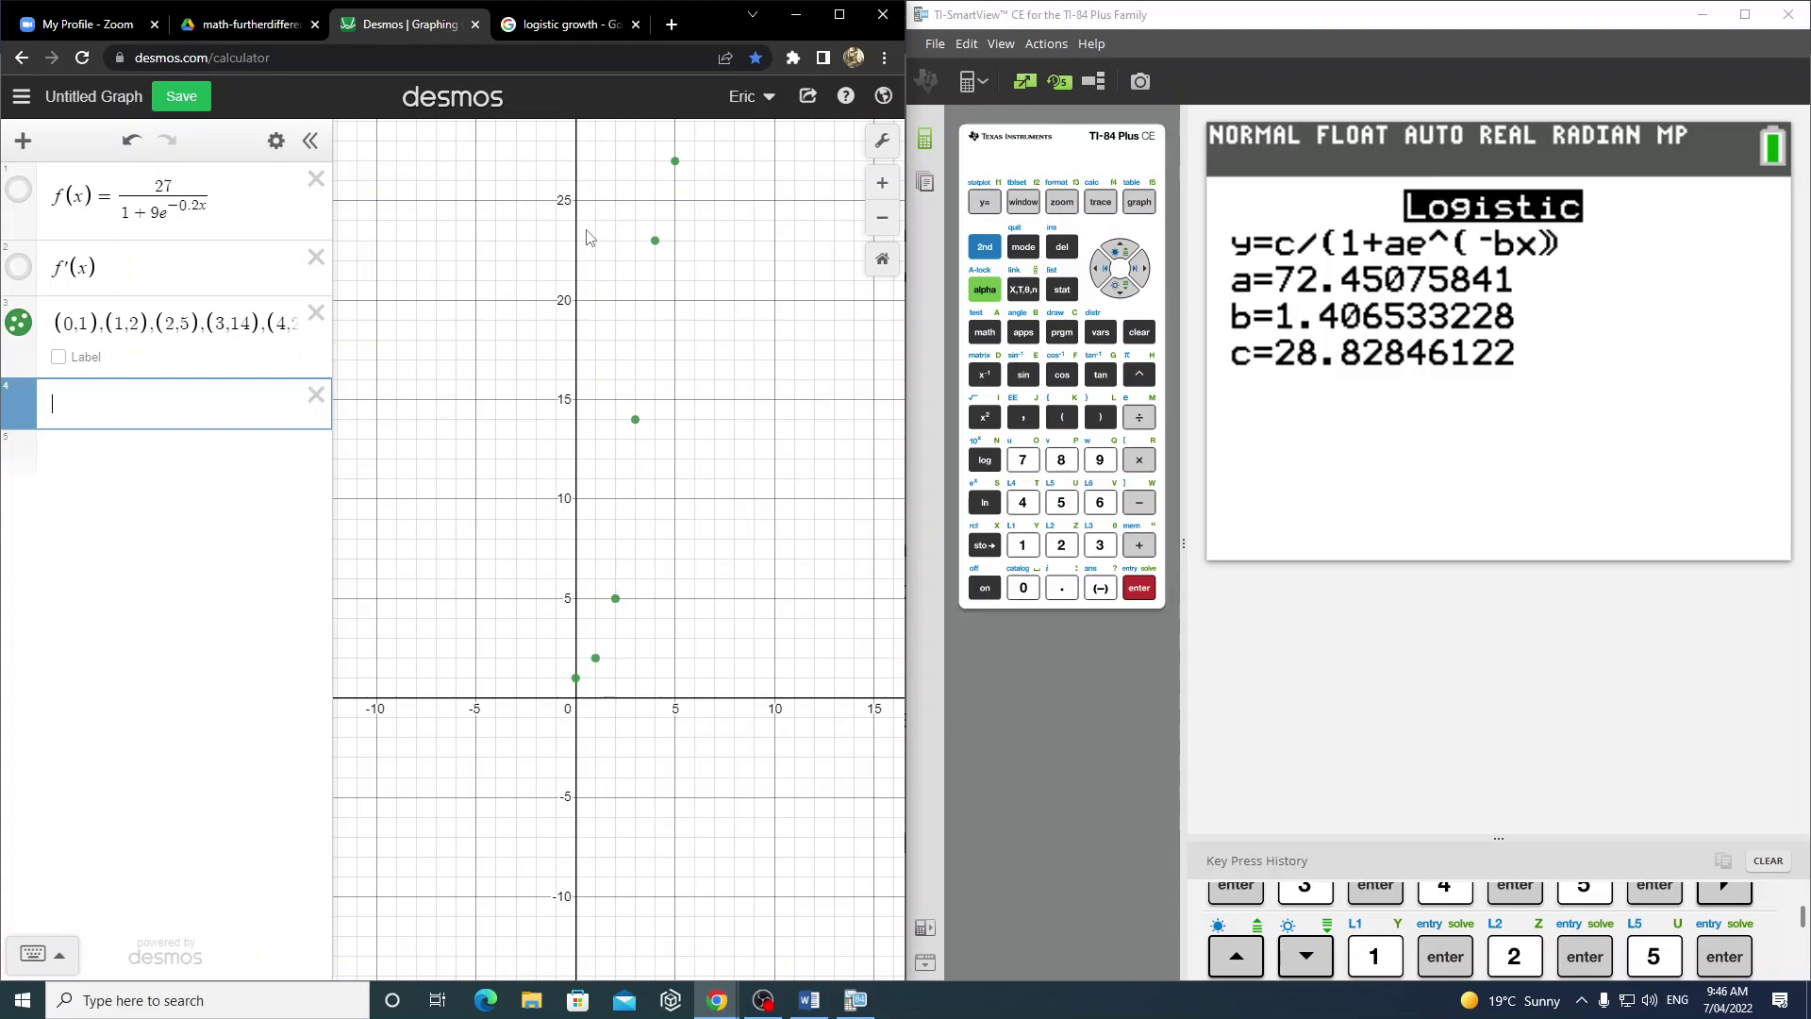
pyautogui.write('P(')
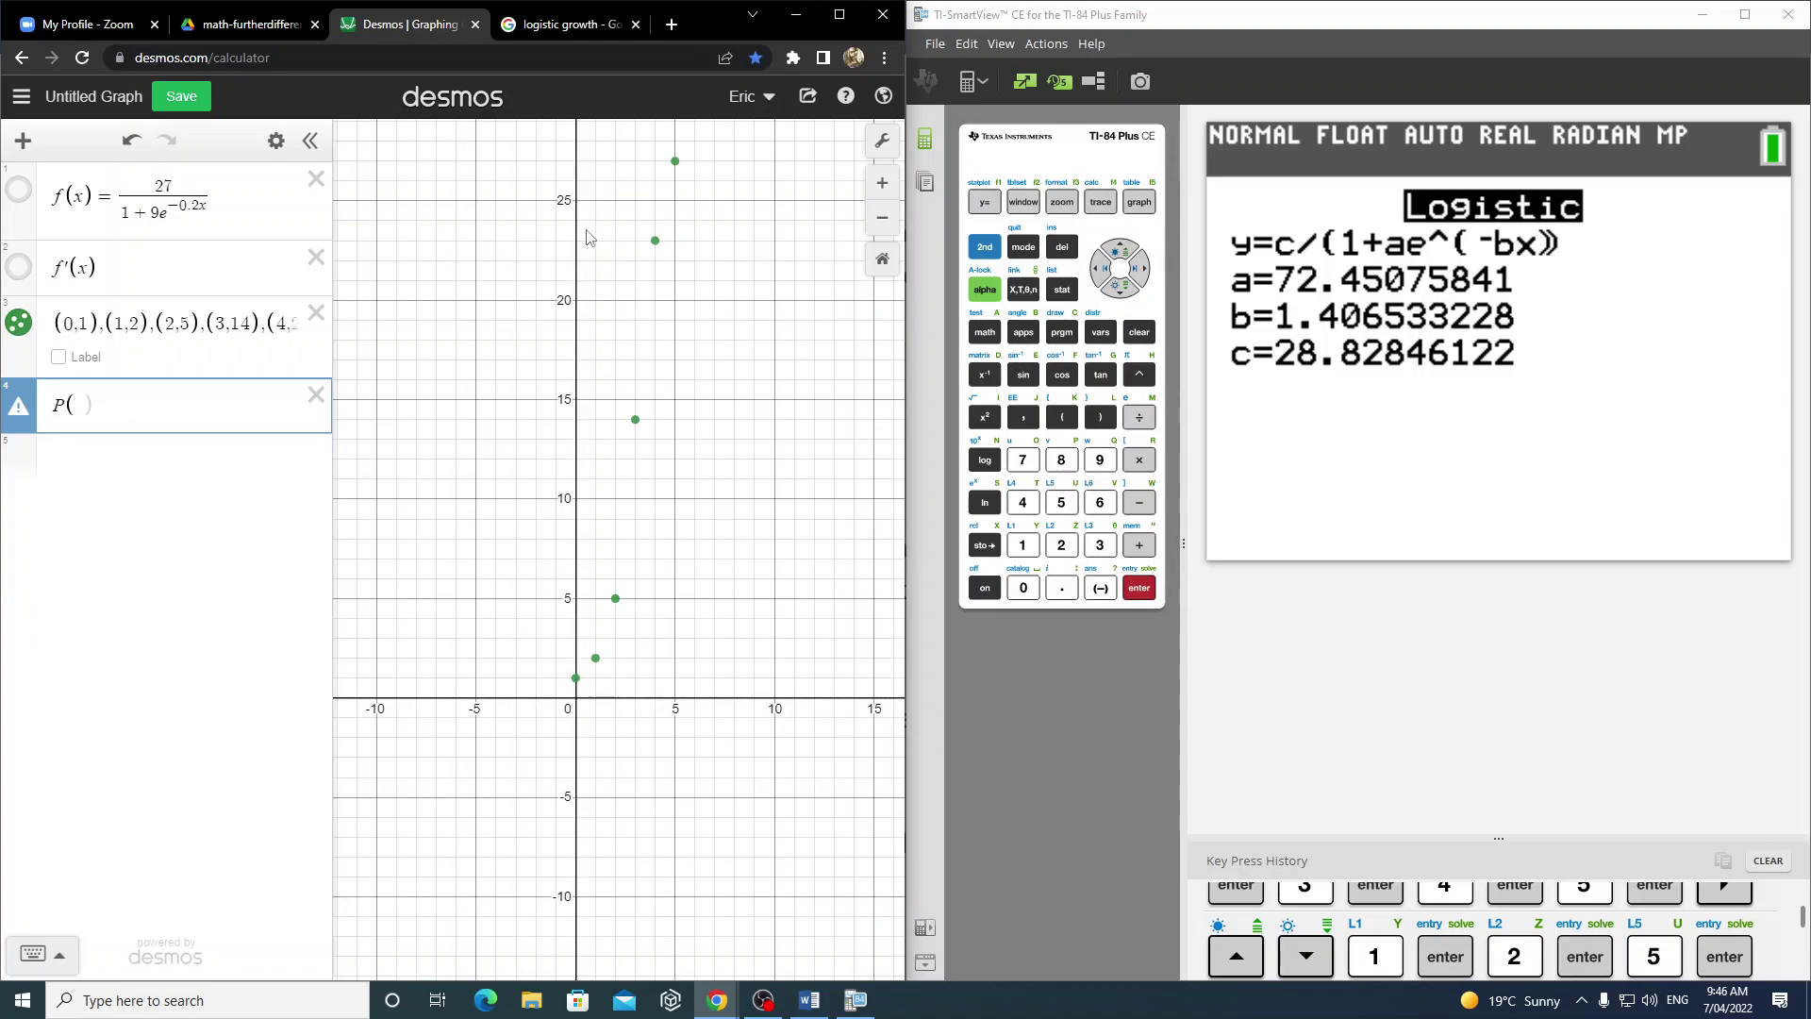
pyautogui.write('t)')
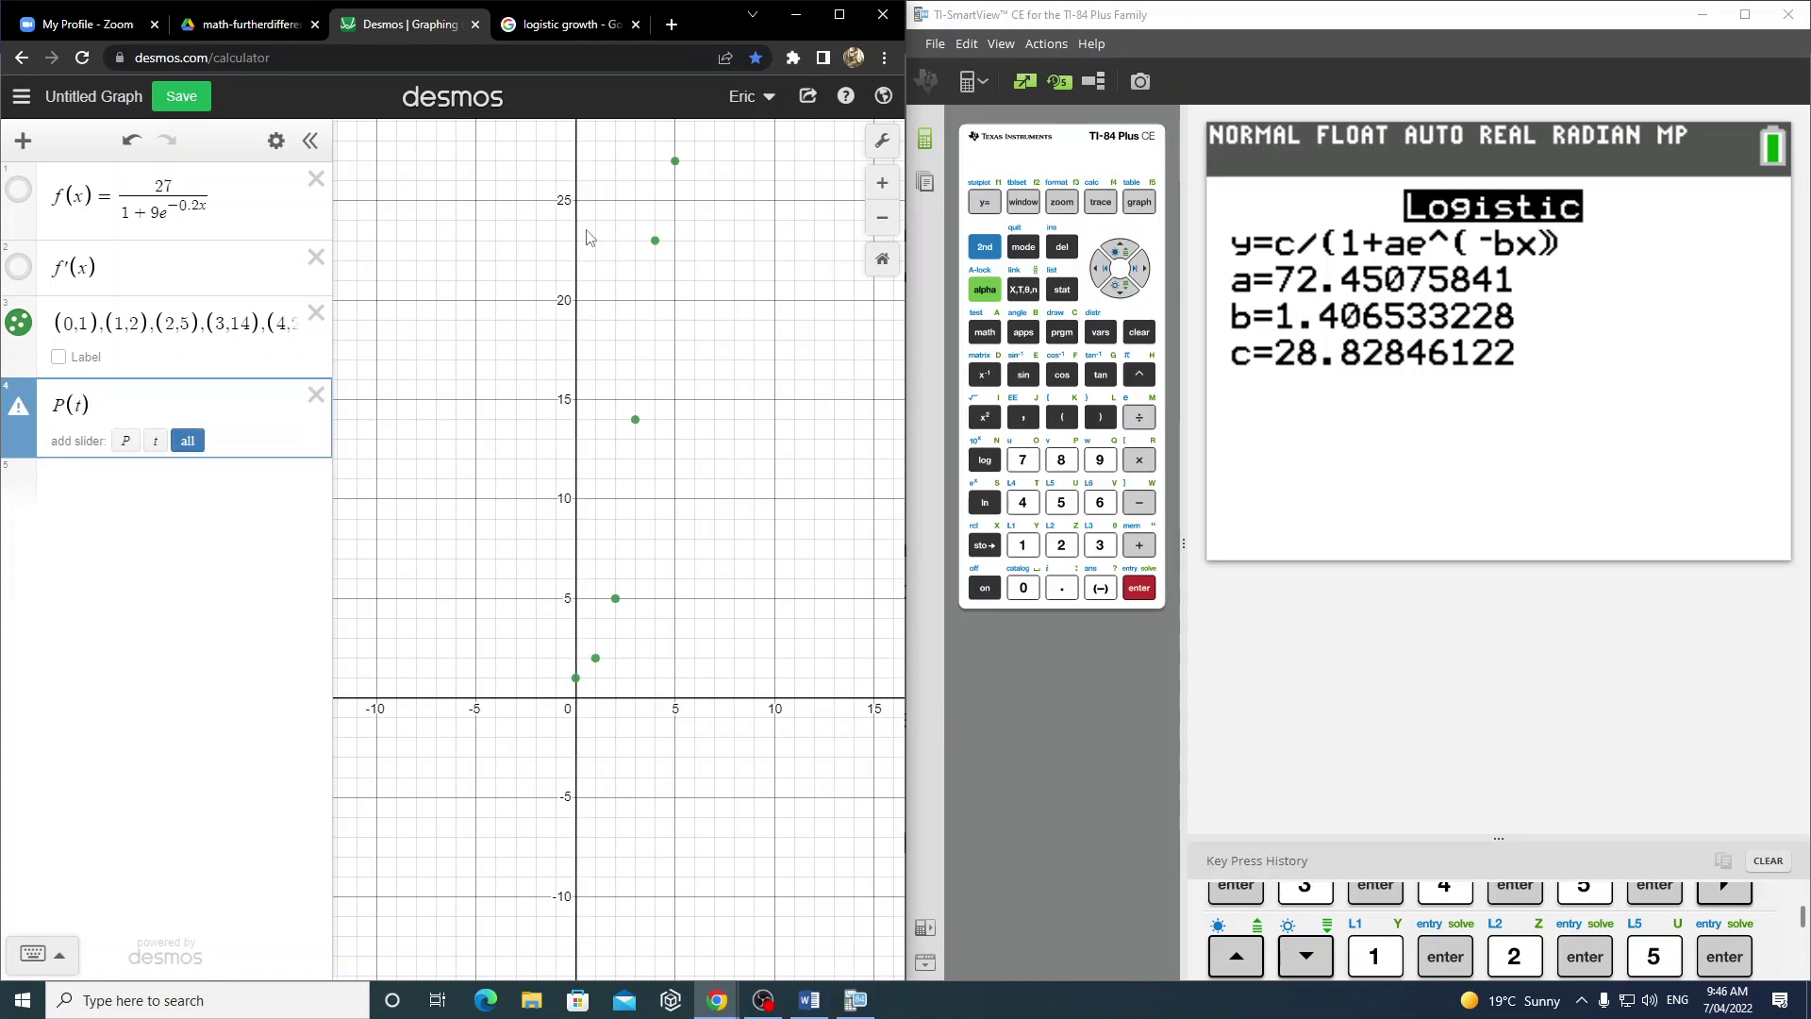
pyautogui.press('BackSpace')
pyautogui.write('x) ')
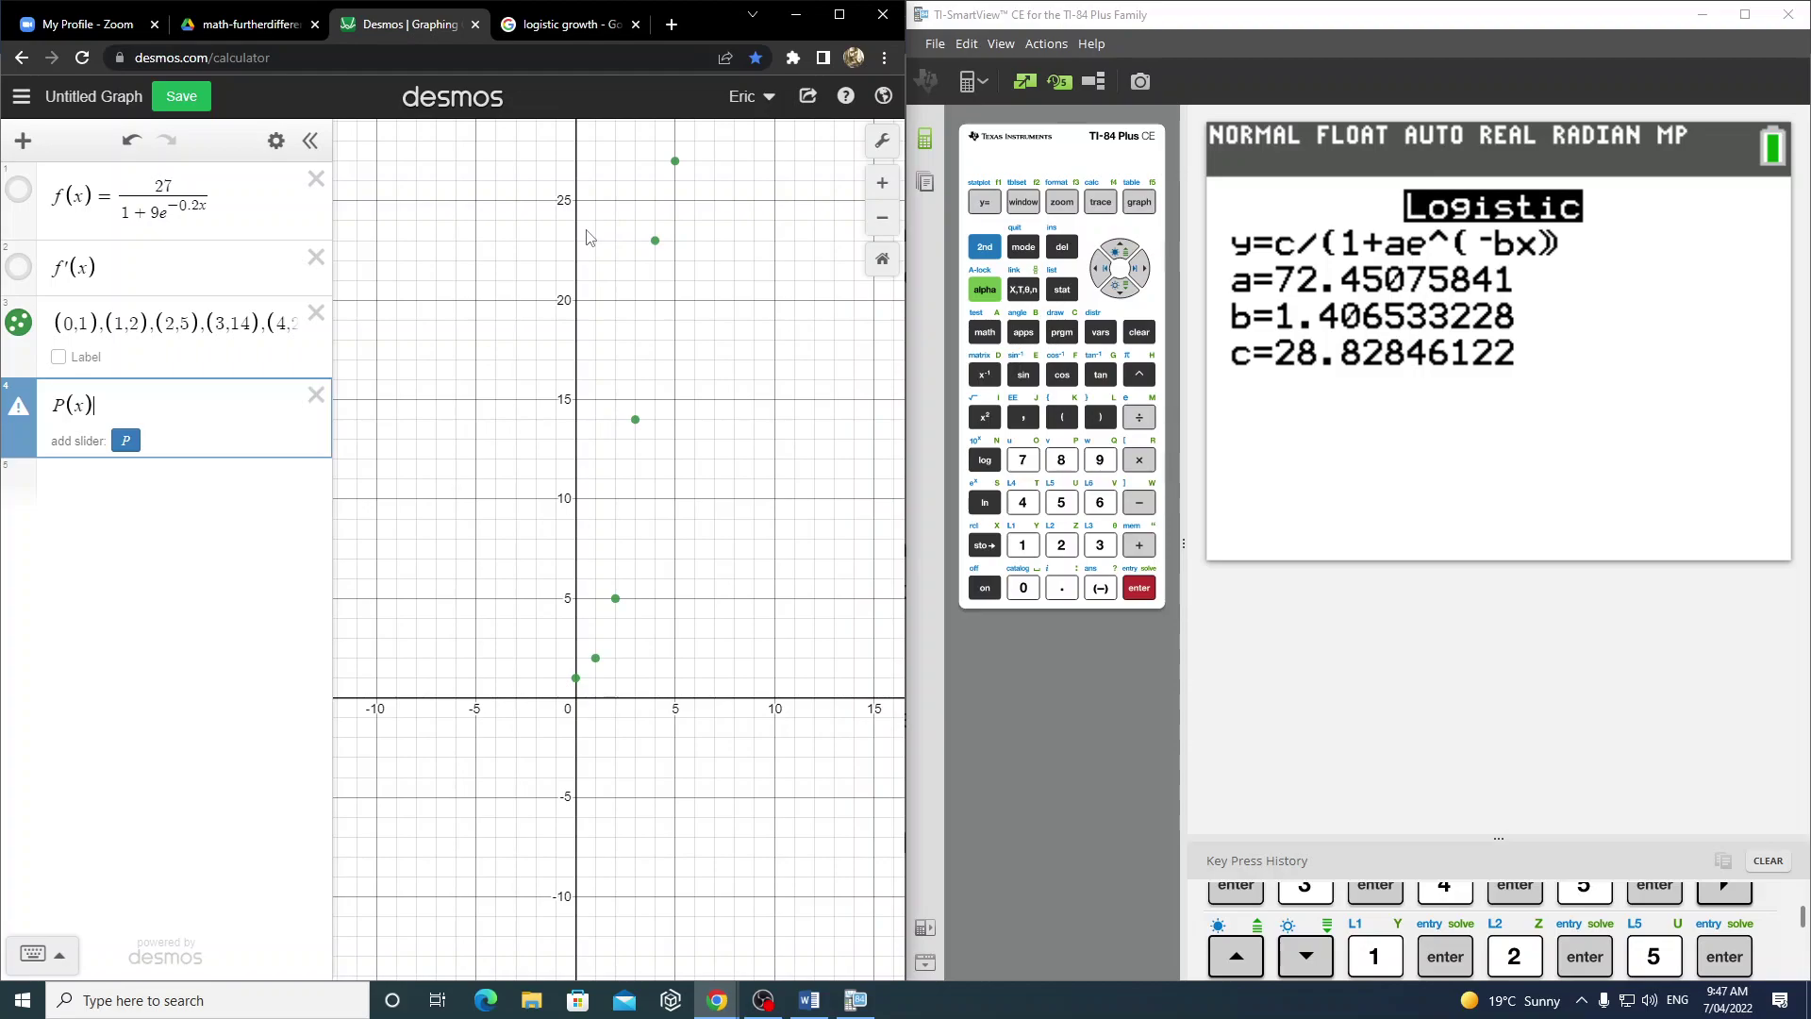
pyautogui.write('=')
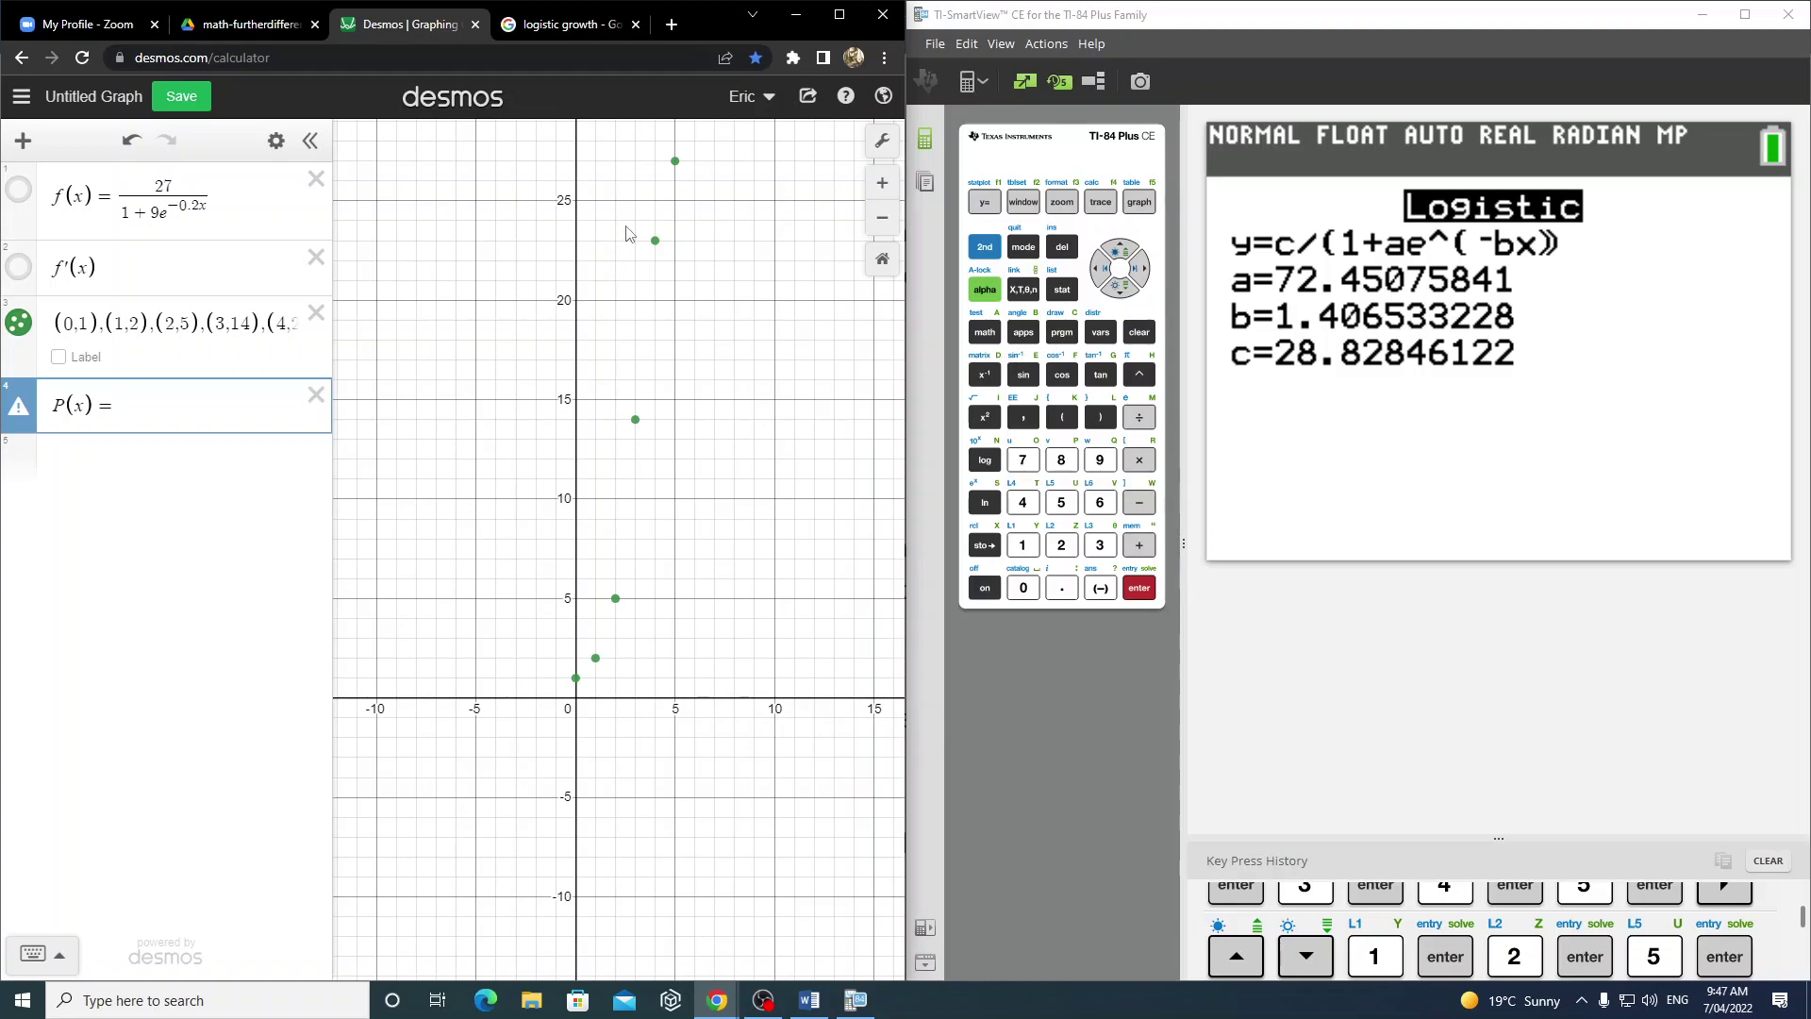
# - Enter a fraction for P(x) with numerator 28.83 and denominator 1 + 72.45e
pyautogui.write('28.8')
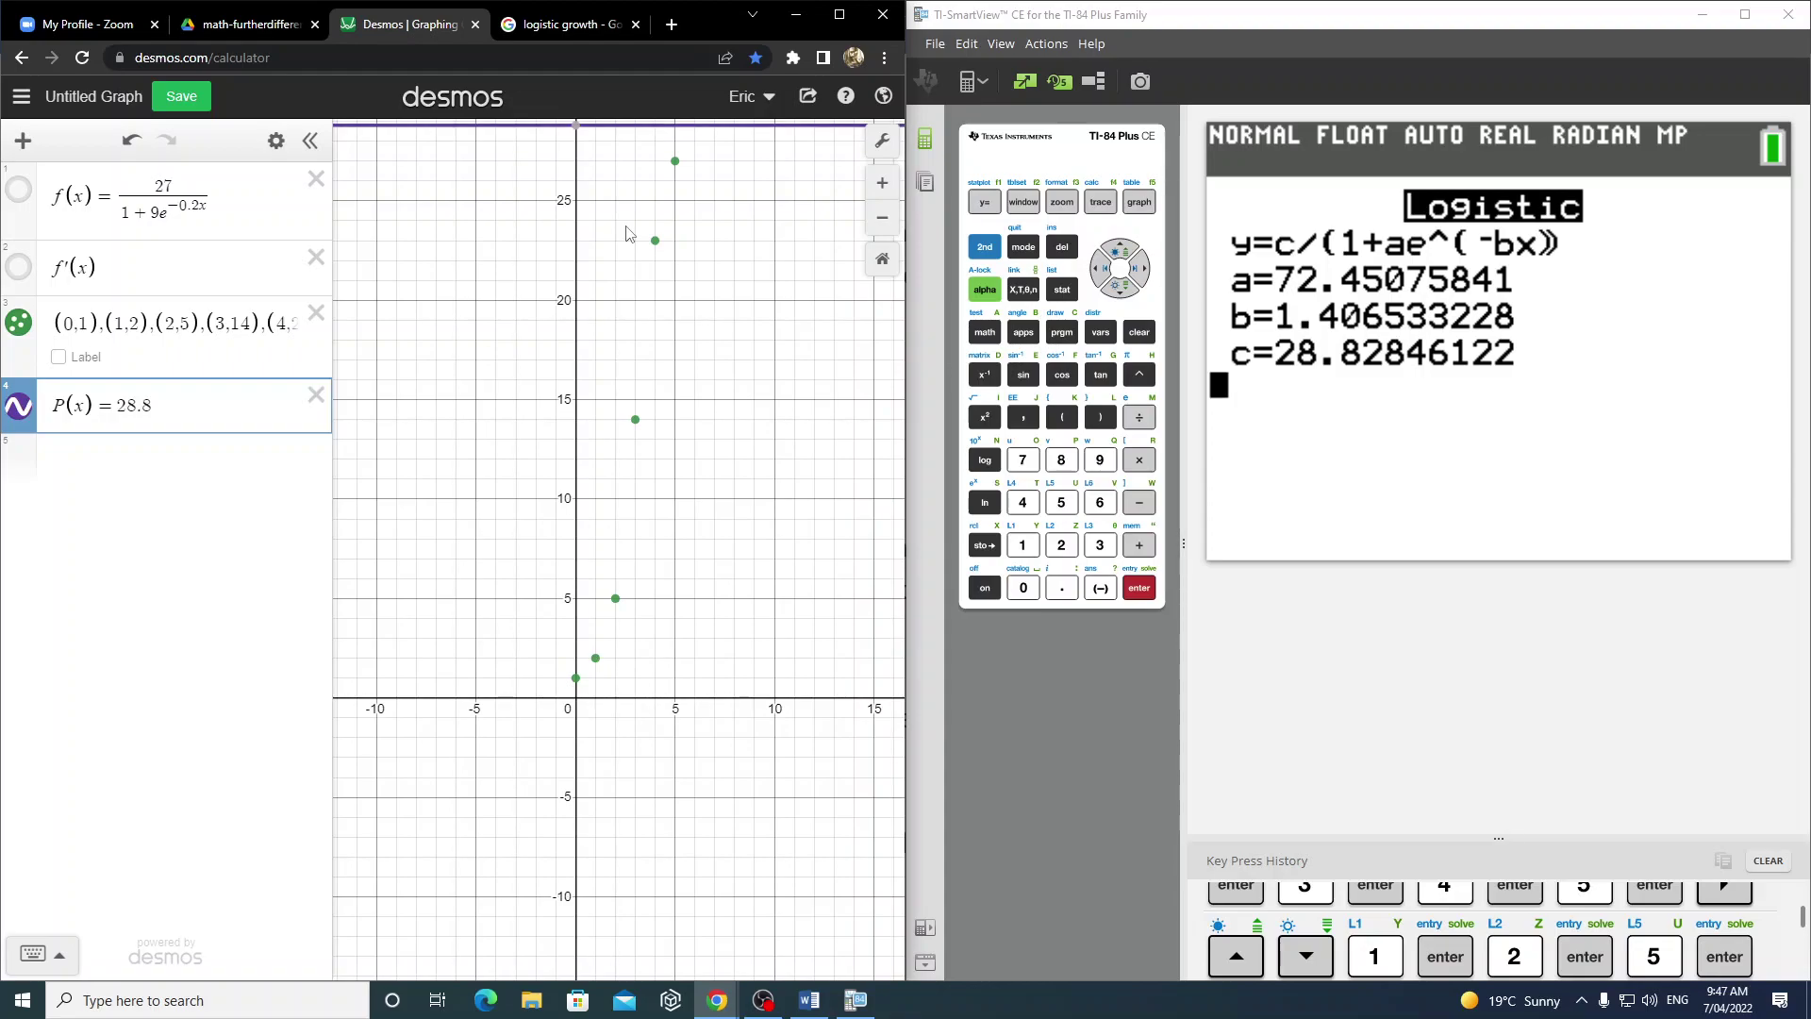
pyautogui.write('/')
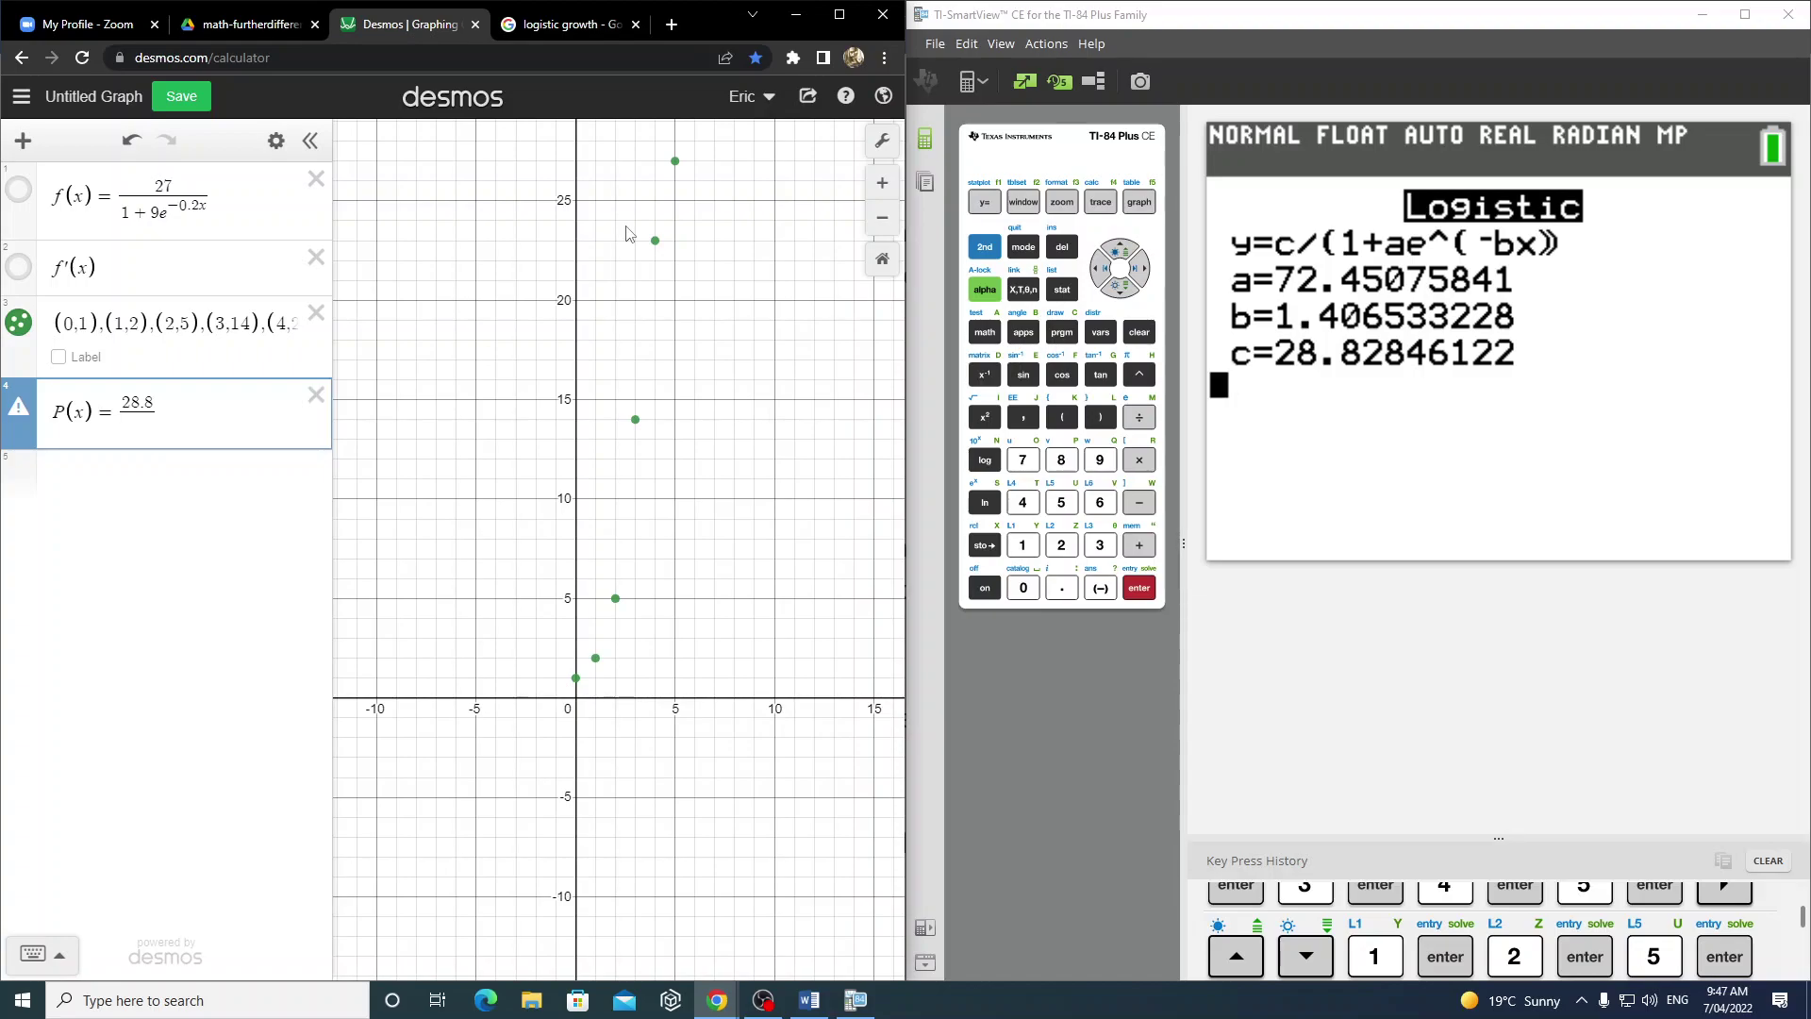
pyautogui.write('1 ')
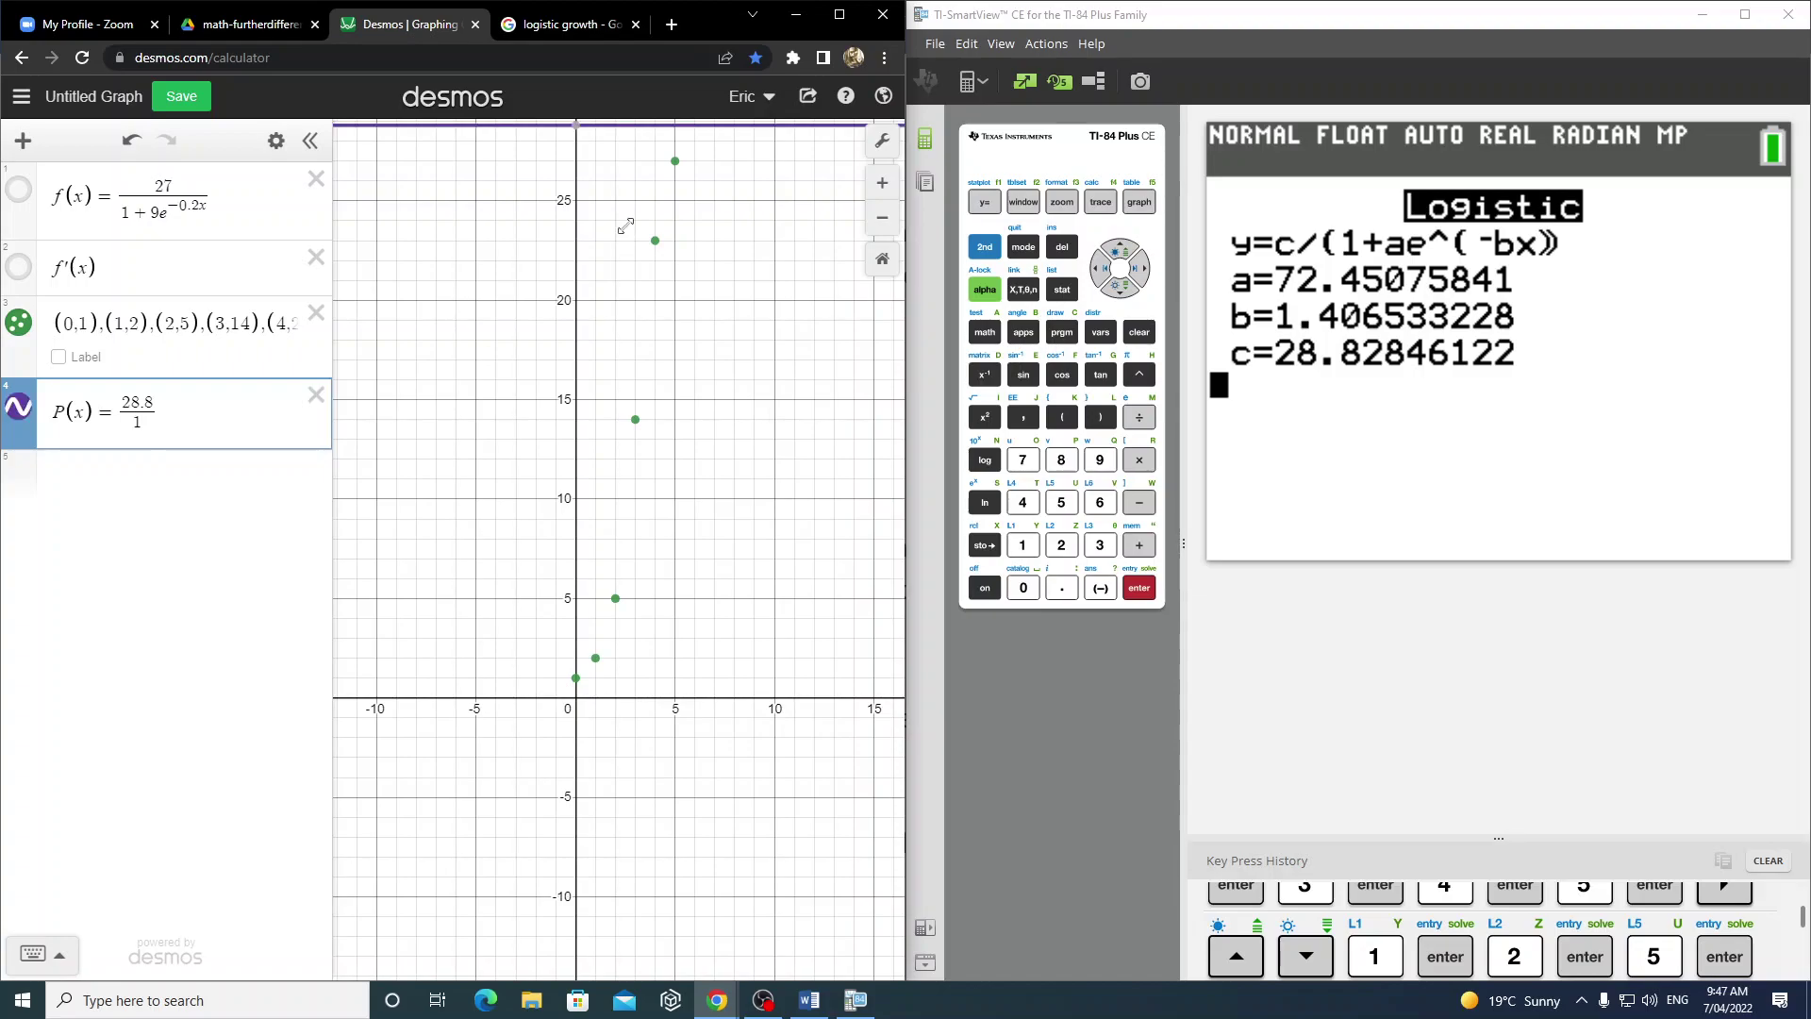
pyautogui.write('+ ')
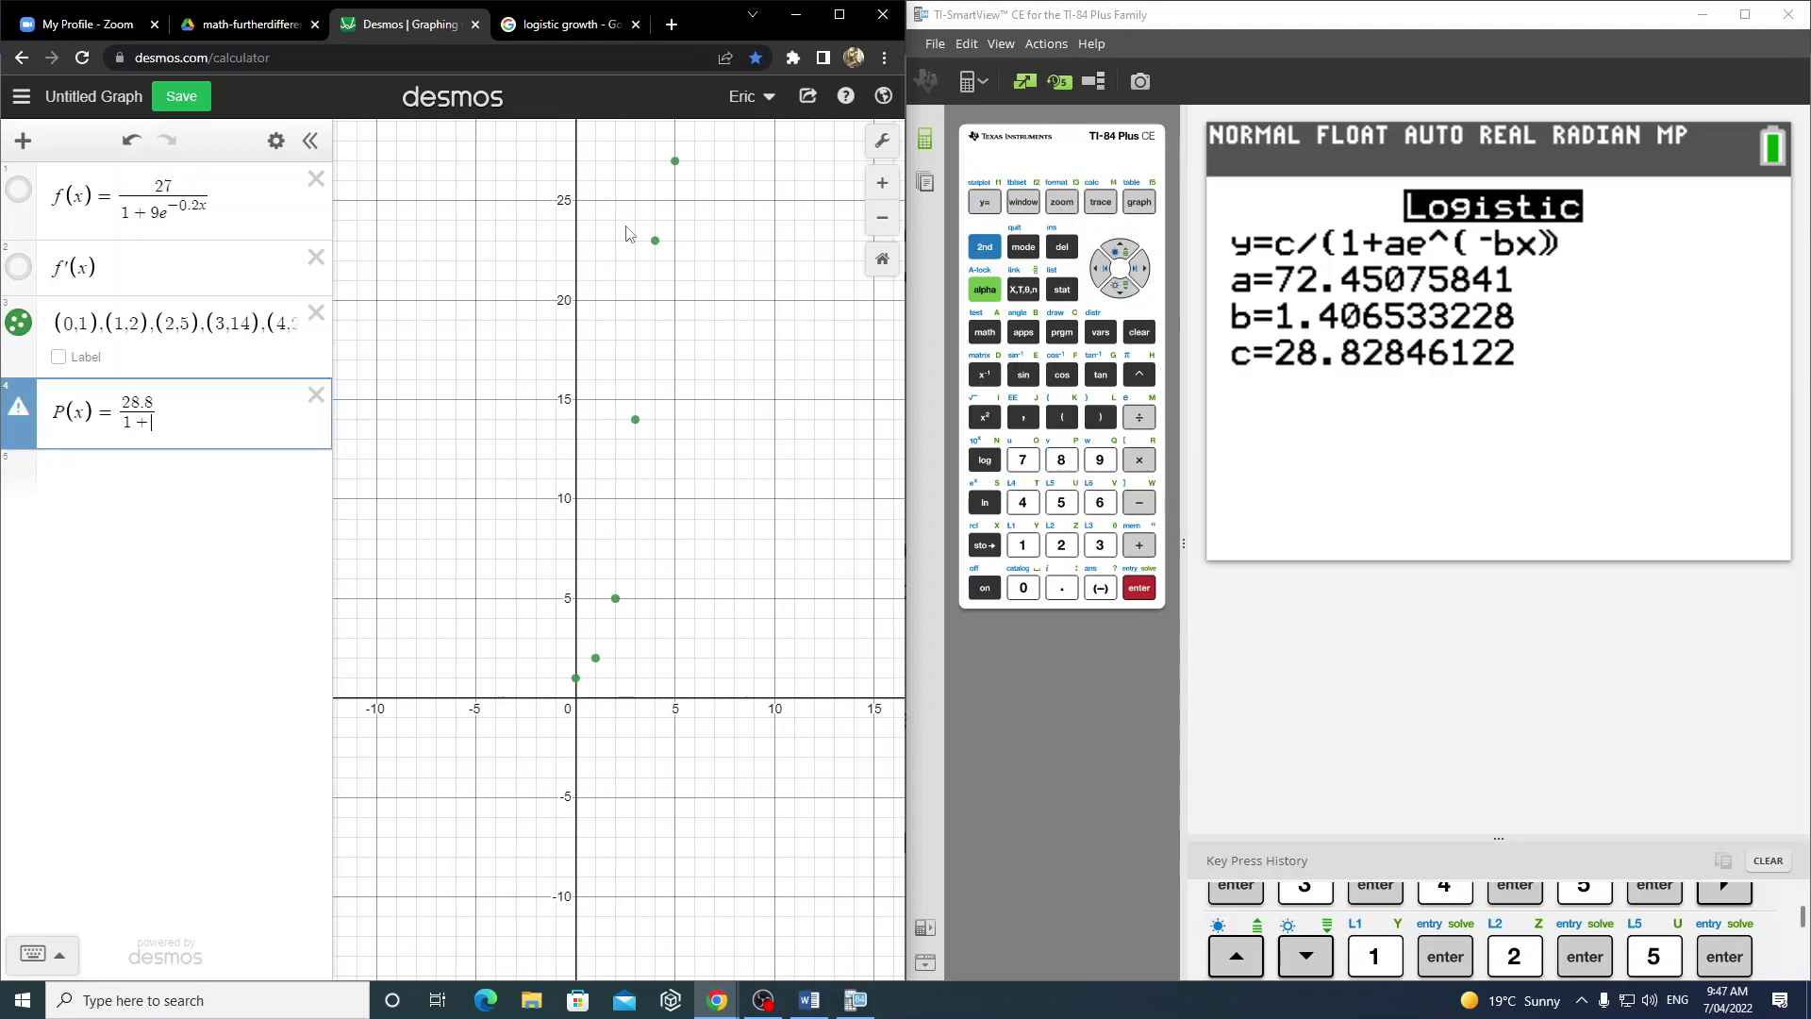
pyautogui.write('7')
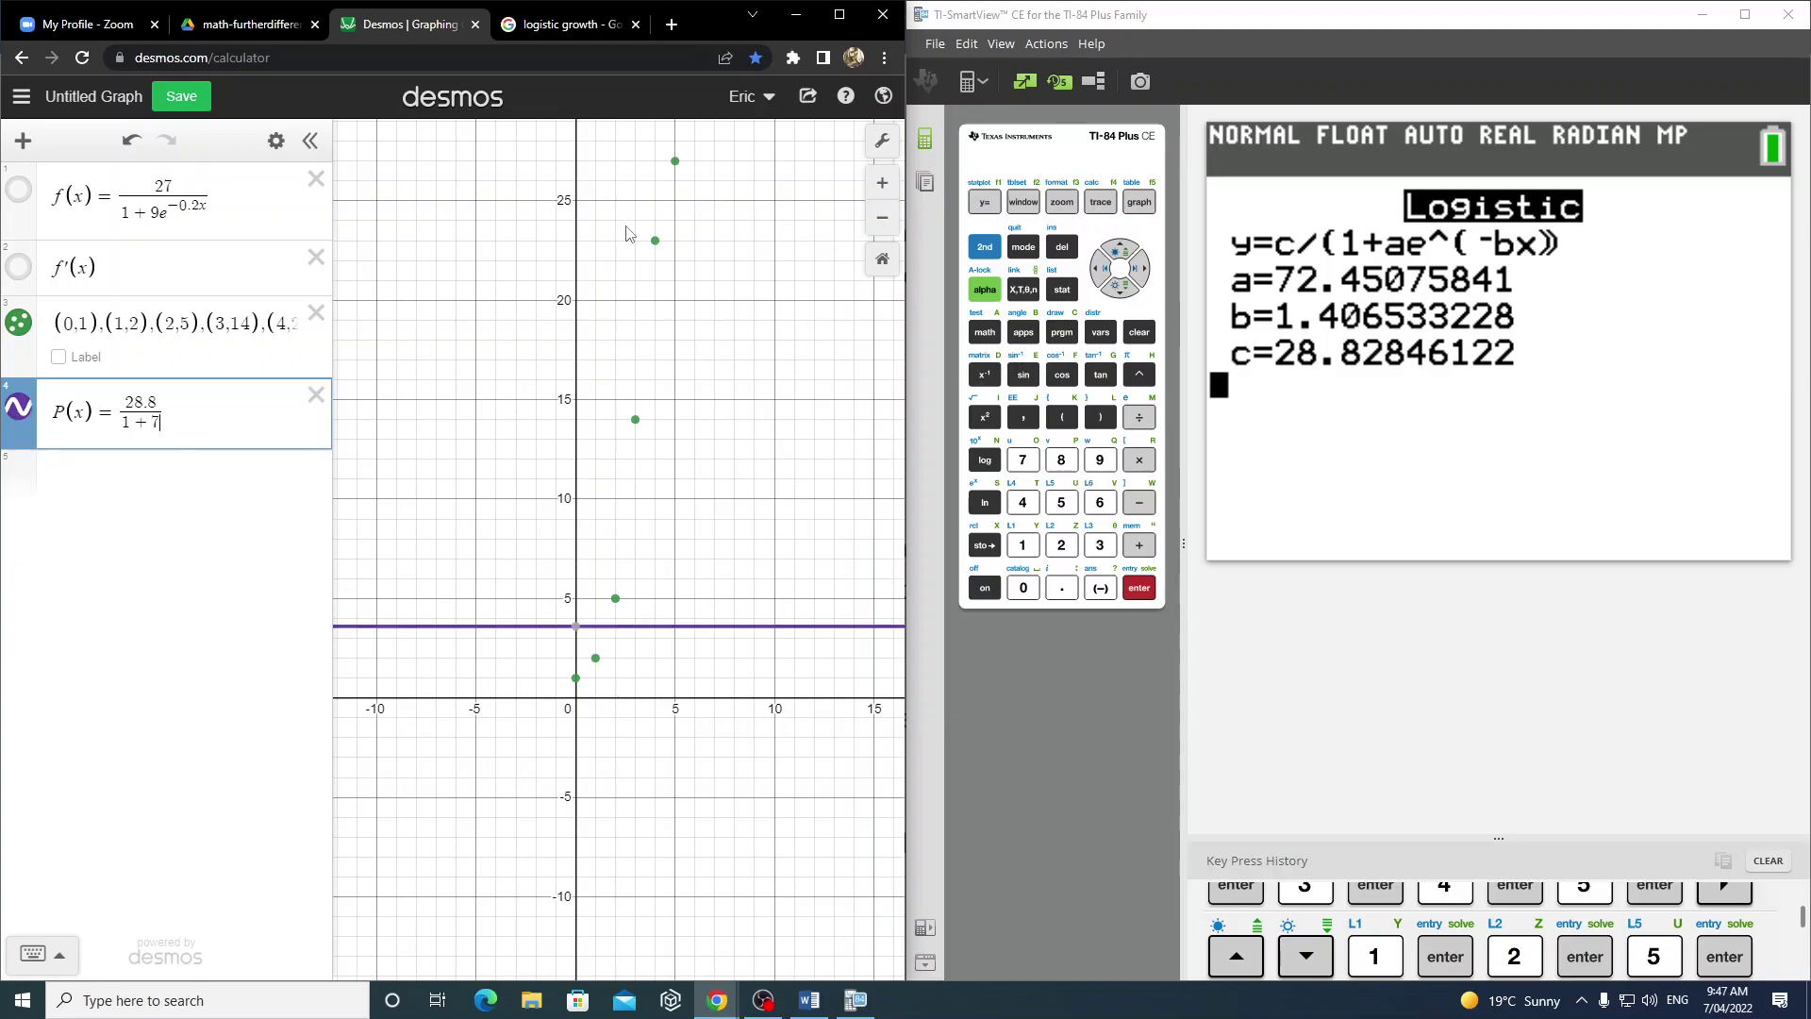
pyautogui.press('Up')
pyautogui.write('3')
pyautogui.press('Down')
pyautogui.write('2.')
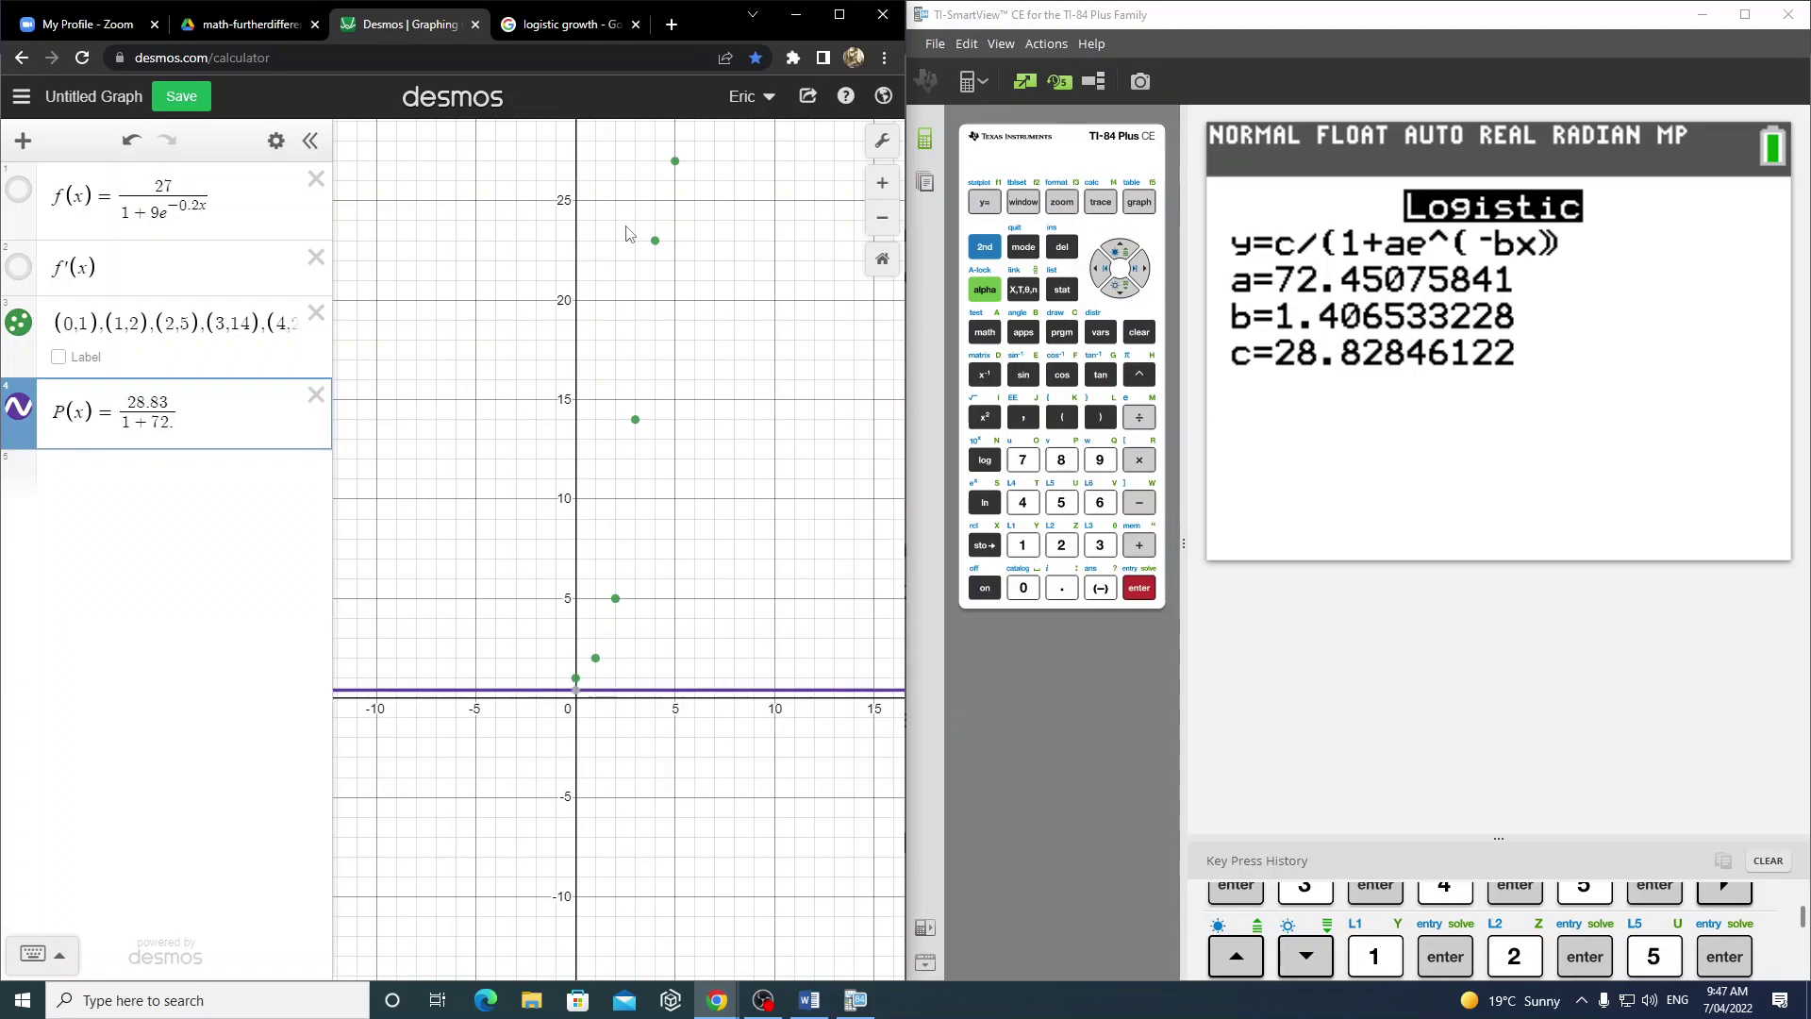
pyautogui.write('45e')
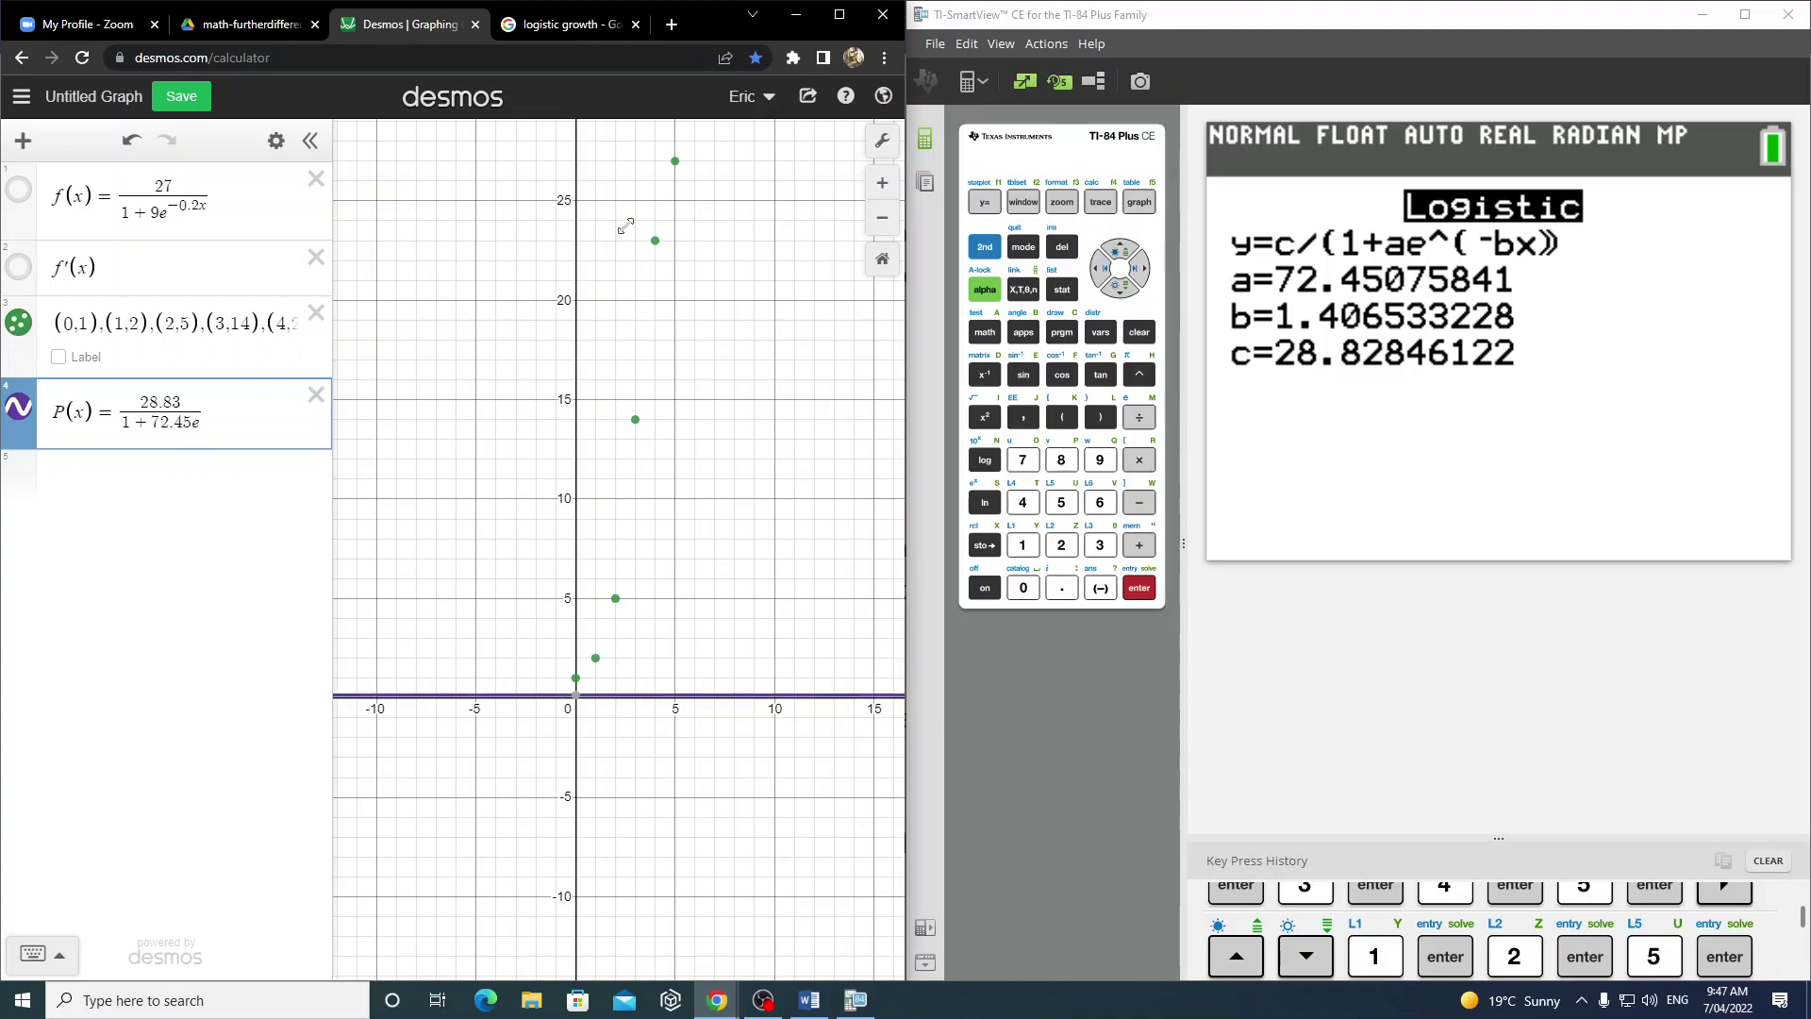
# - Raise e in the denominator of P(x) to the power -1.407x
pyautogui.write('^(')
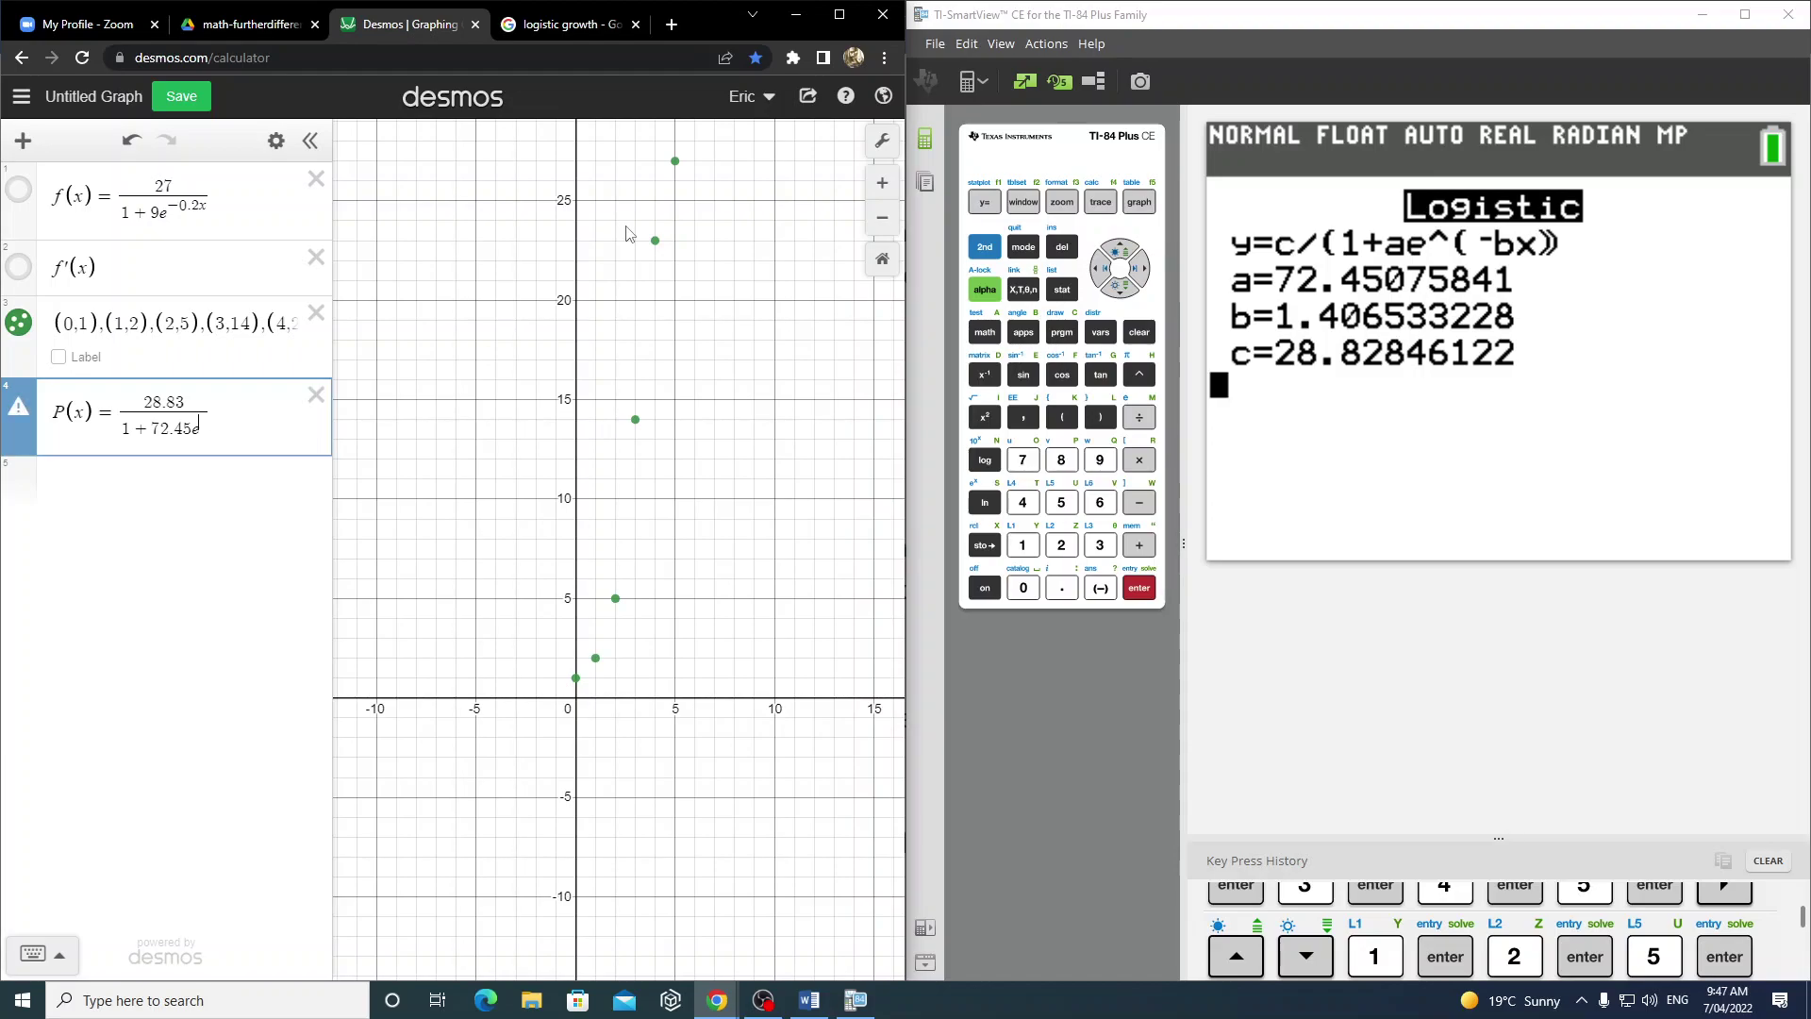
pyautogui.write('-1')
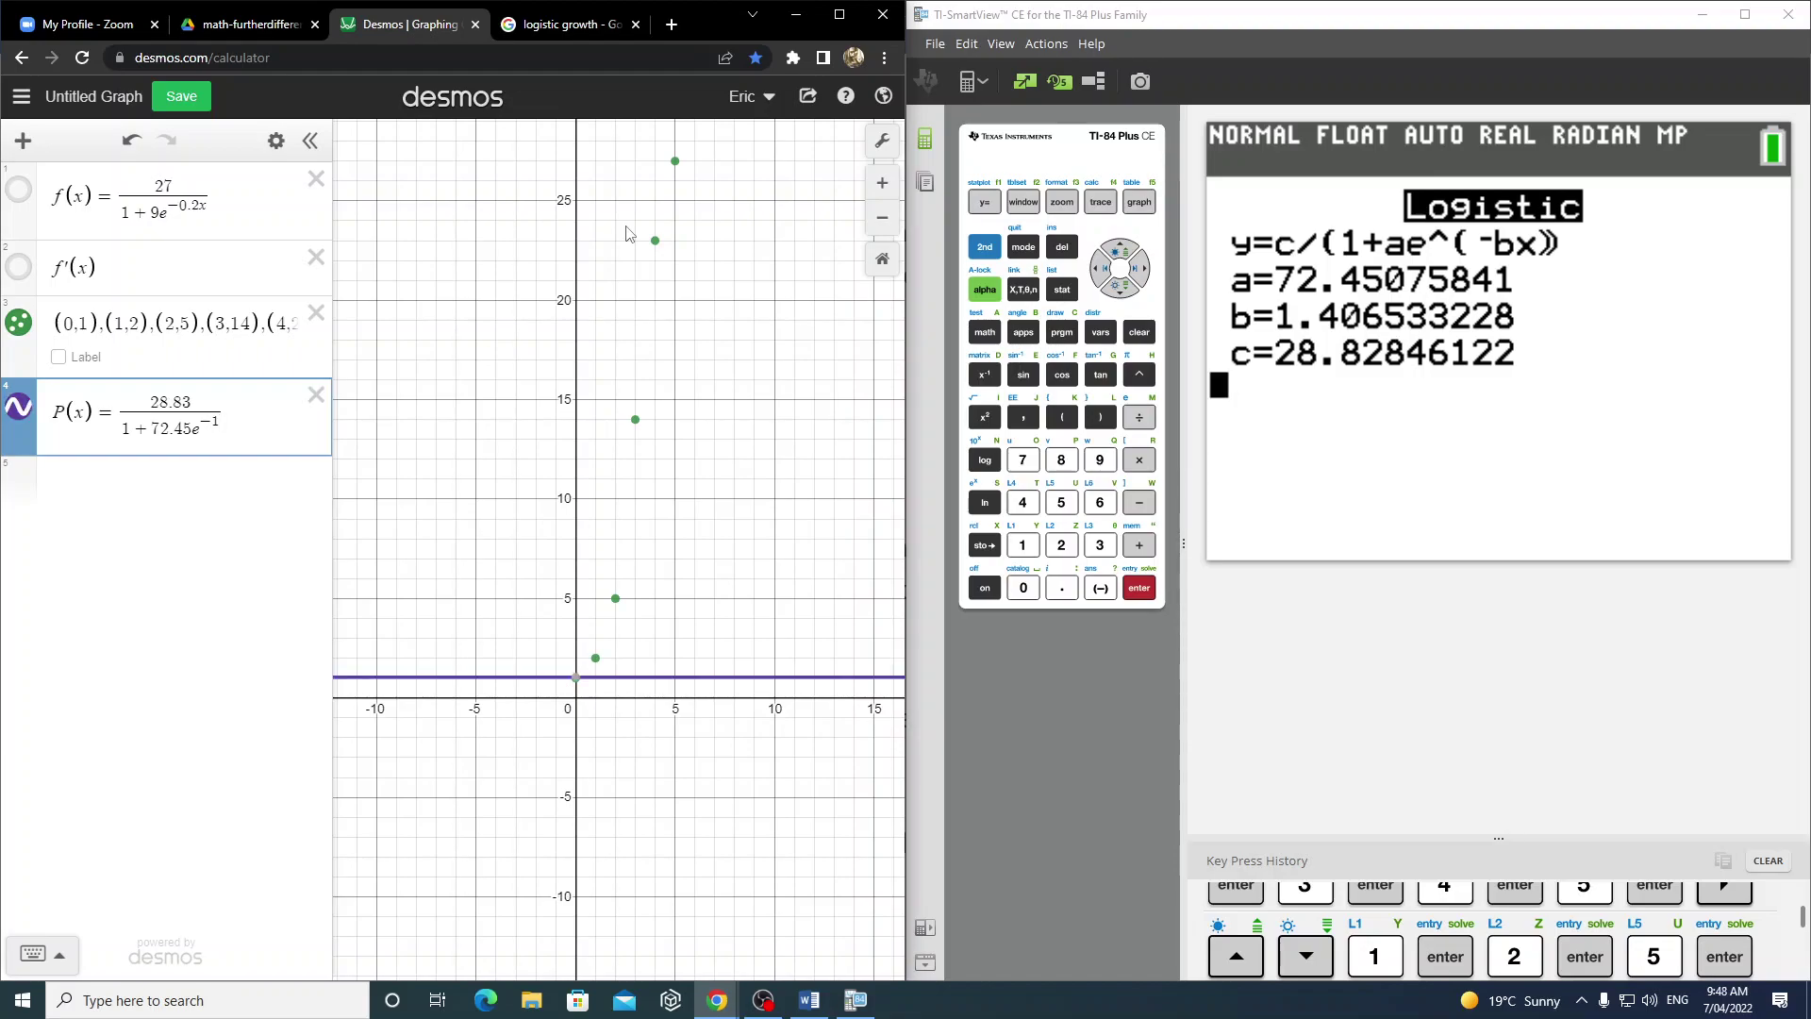
pyautogui.write('4.0')
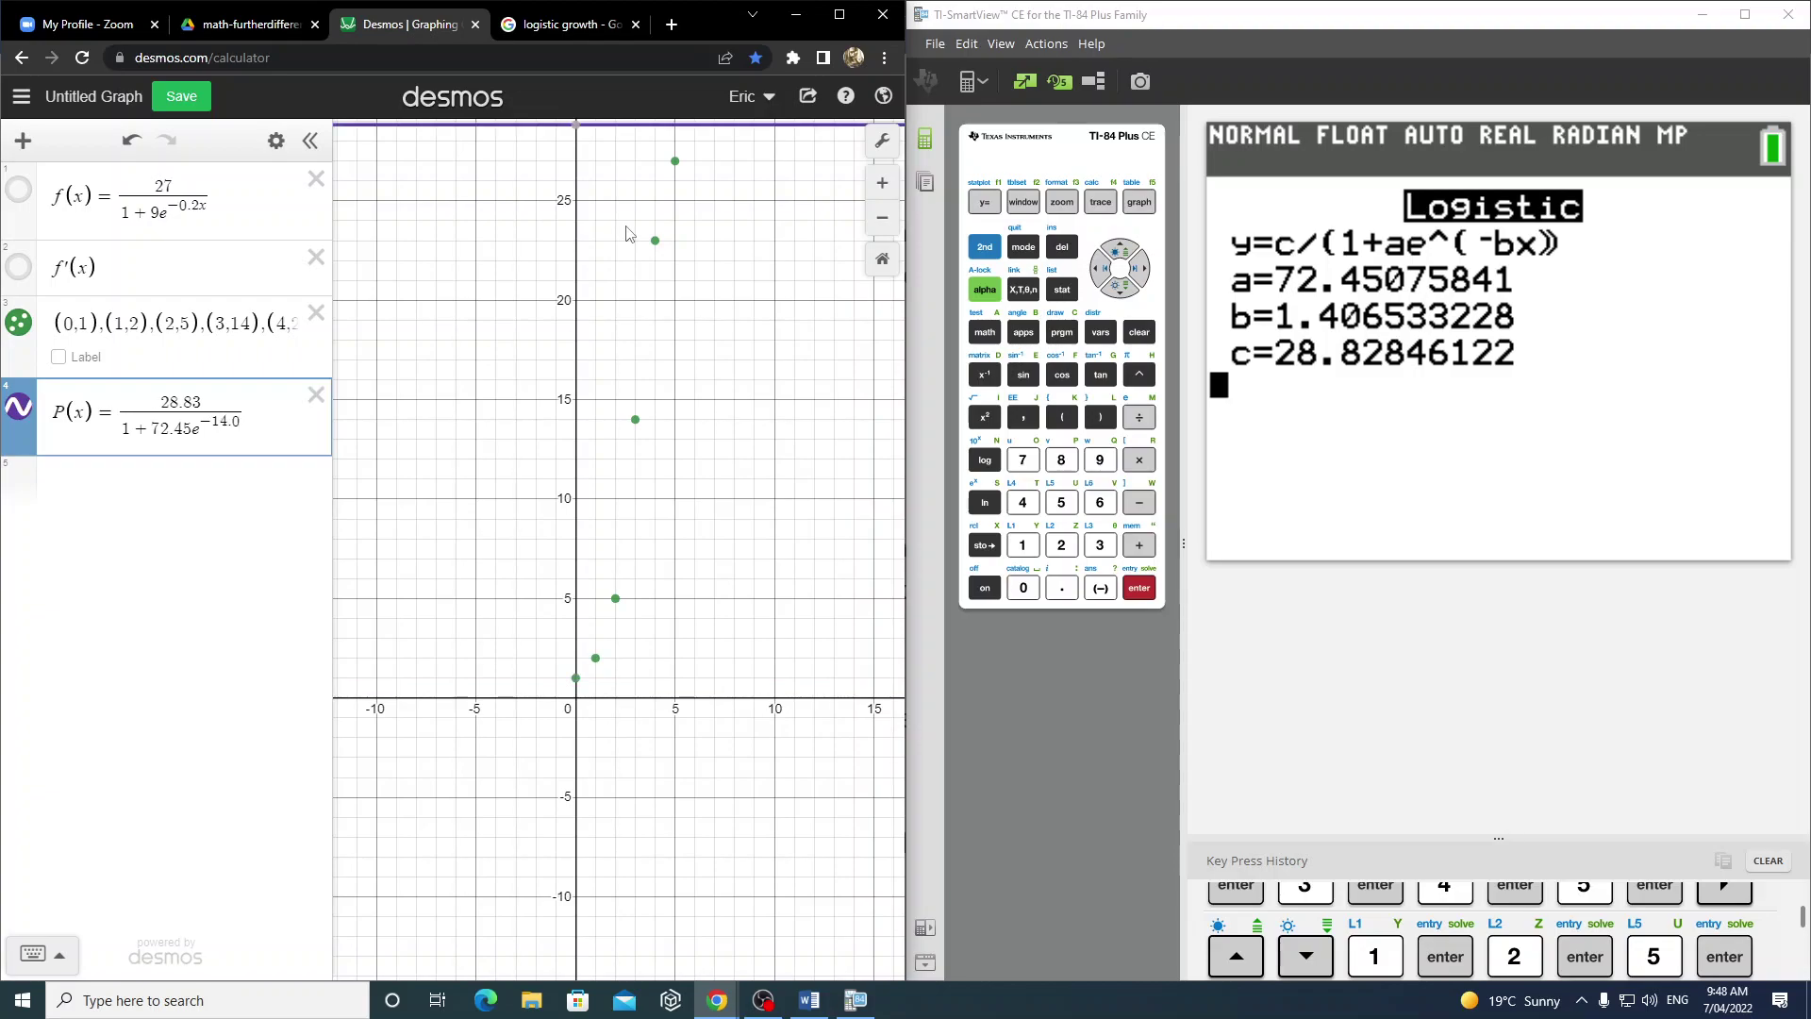
pyautogui.write('7x')
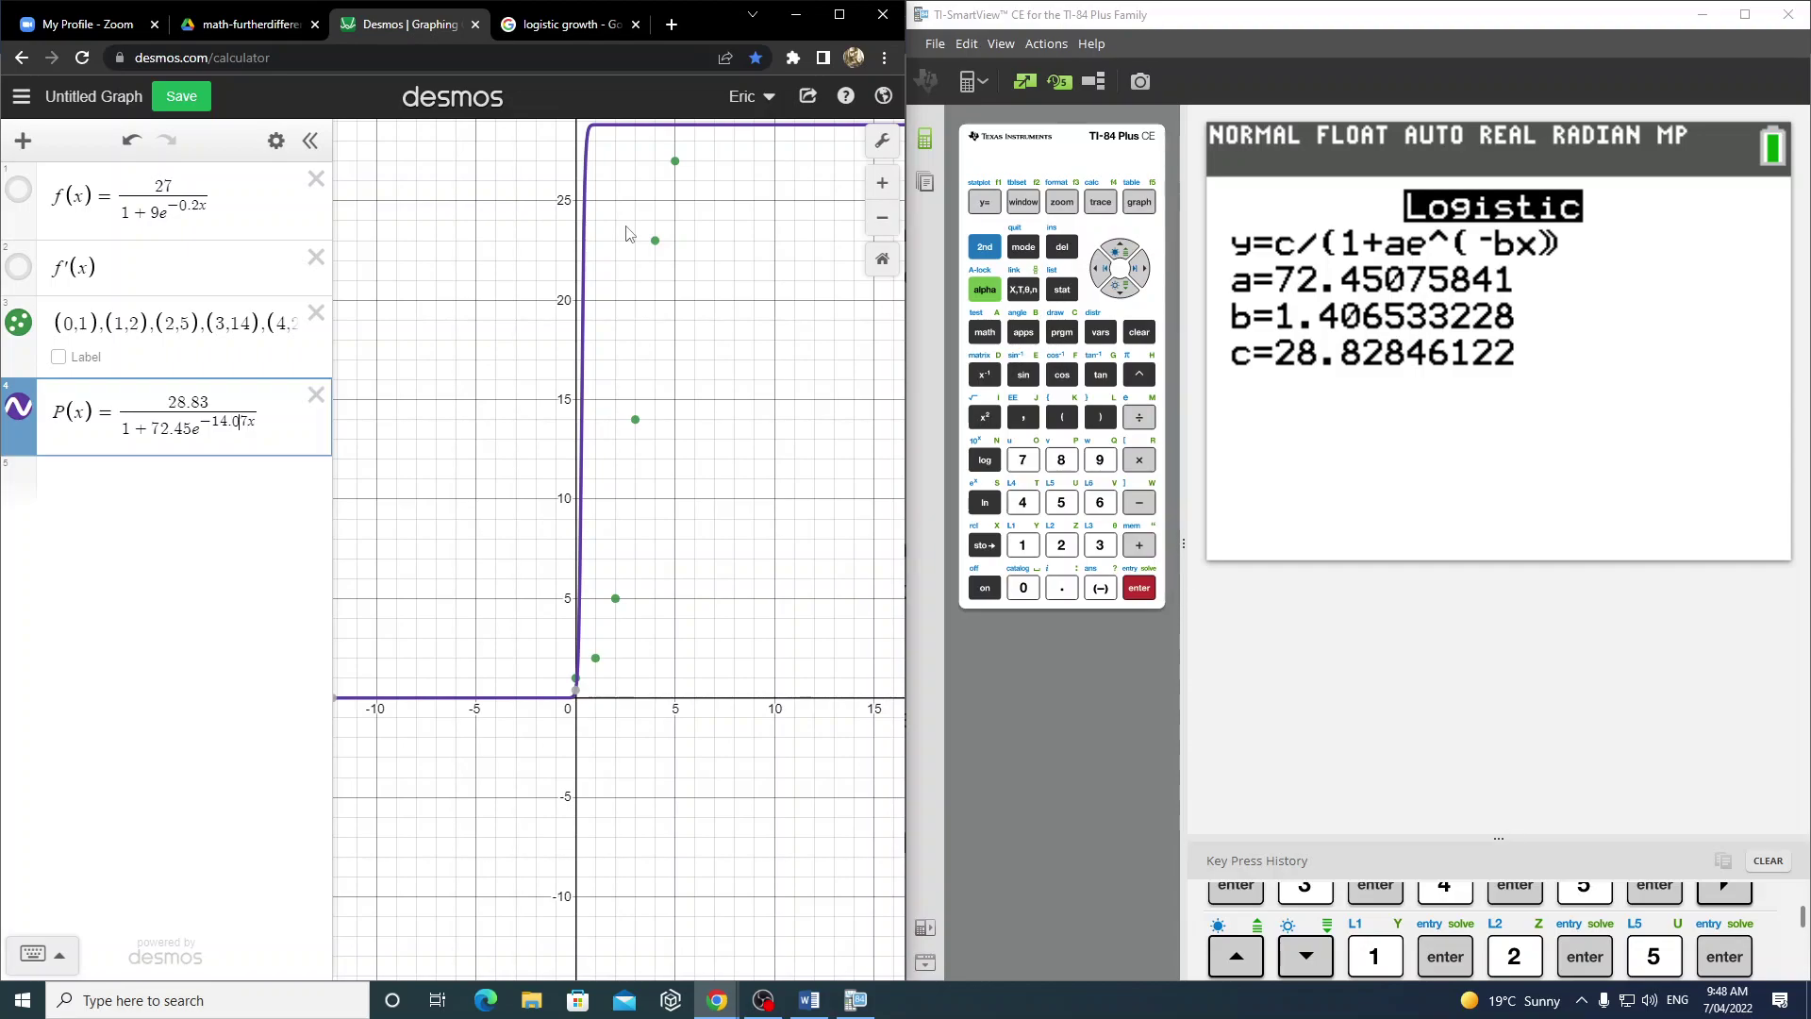
pyautogui.press('Delete')
pyautogui.press('Left')
pyautogui.press('Left')
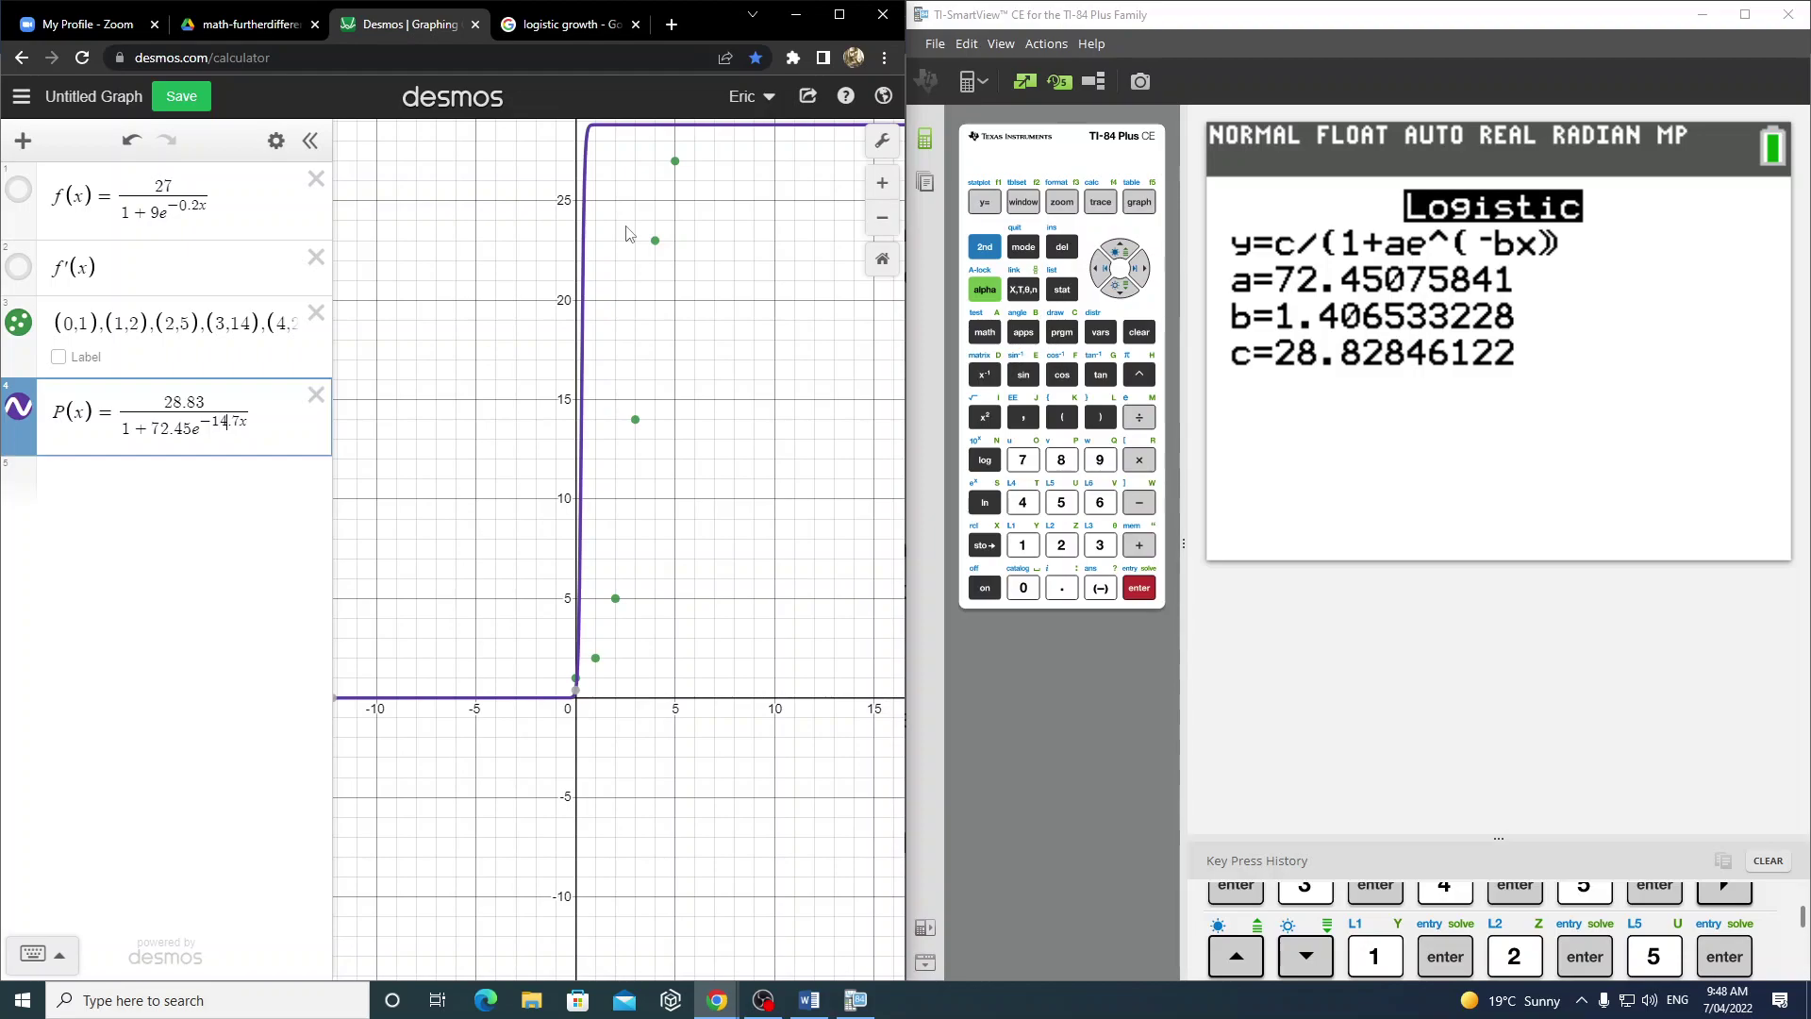
pyautogui.press('Delete')
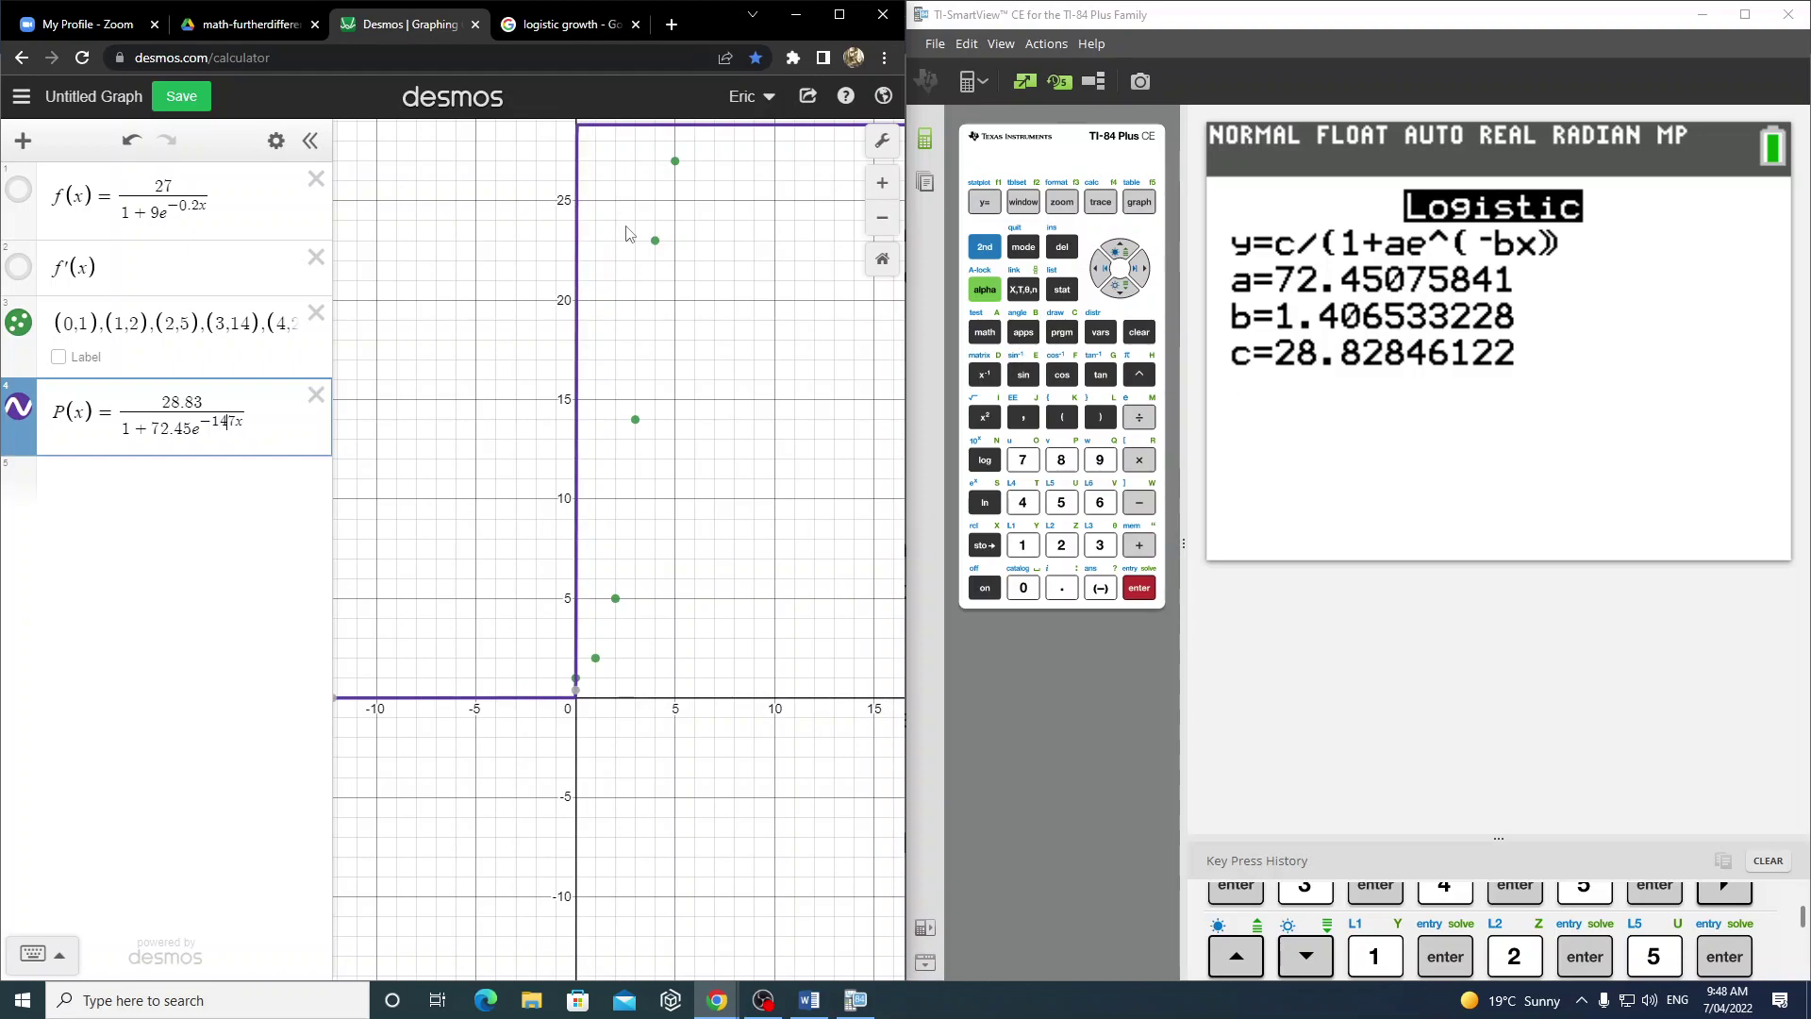
pyautogui.write('0')
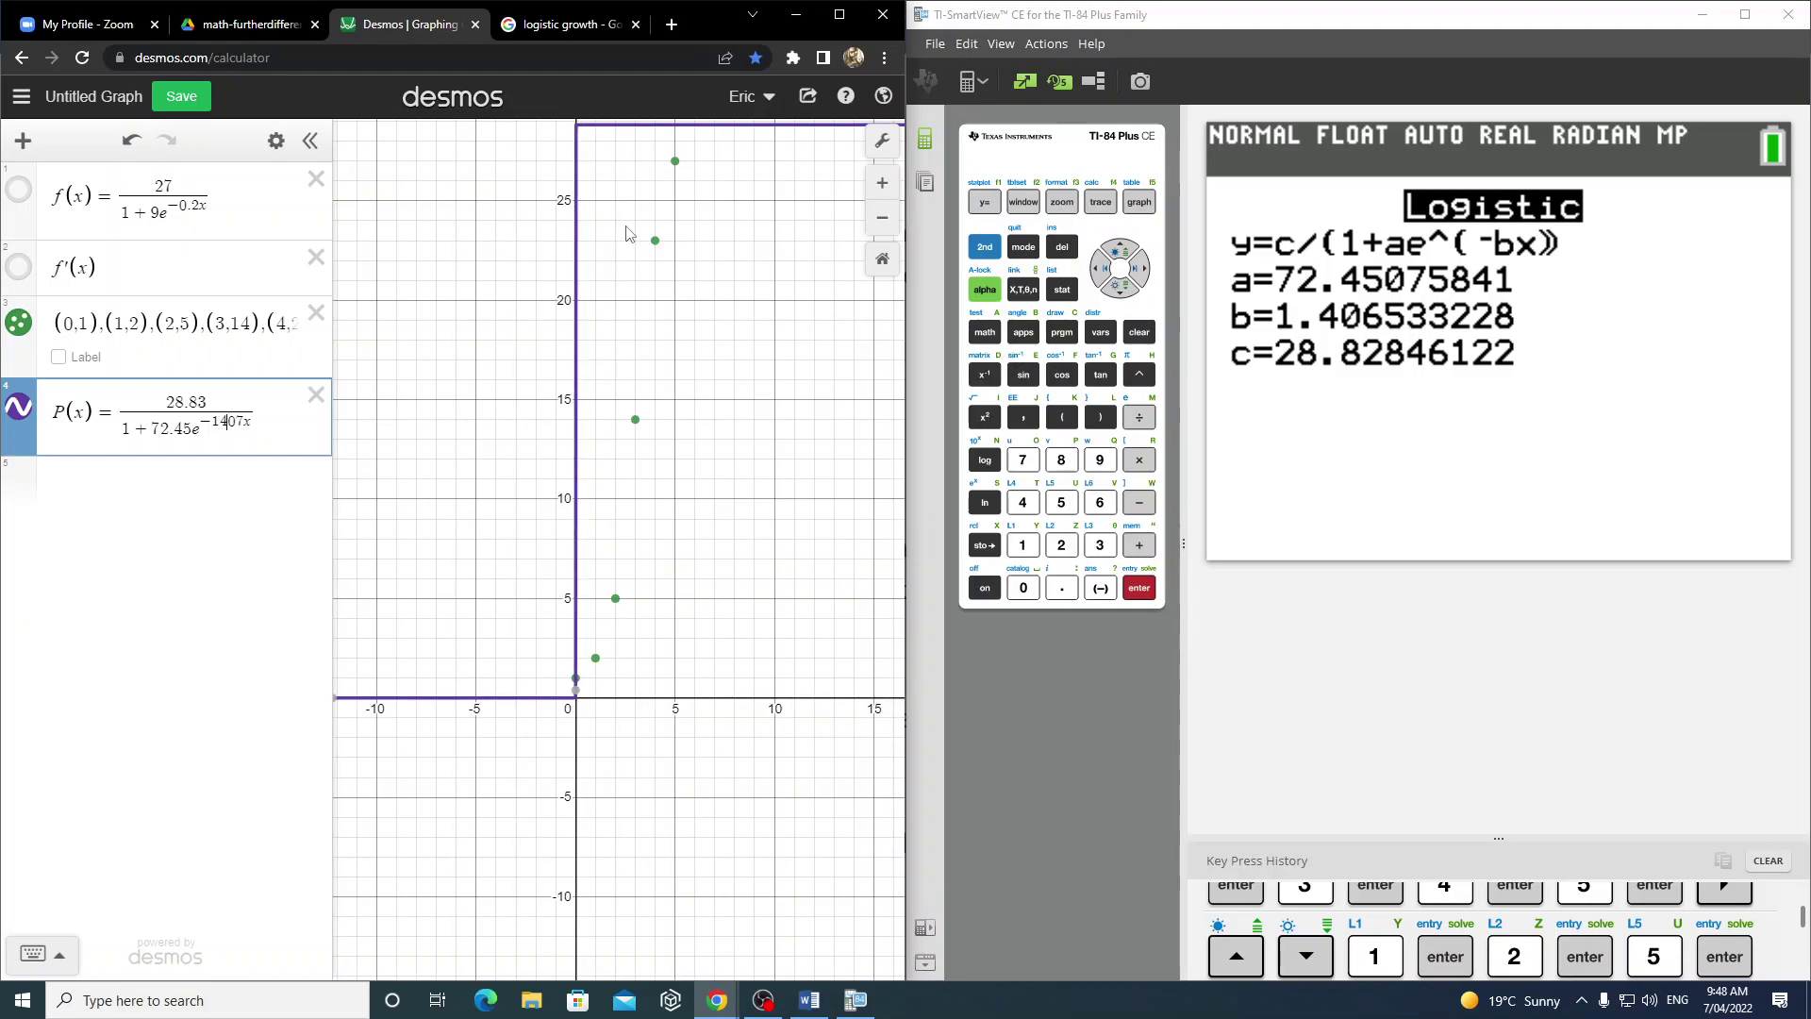
pyautogui.write('.')
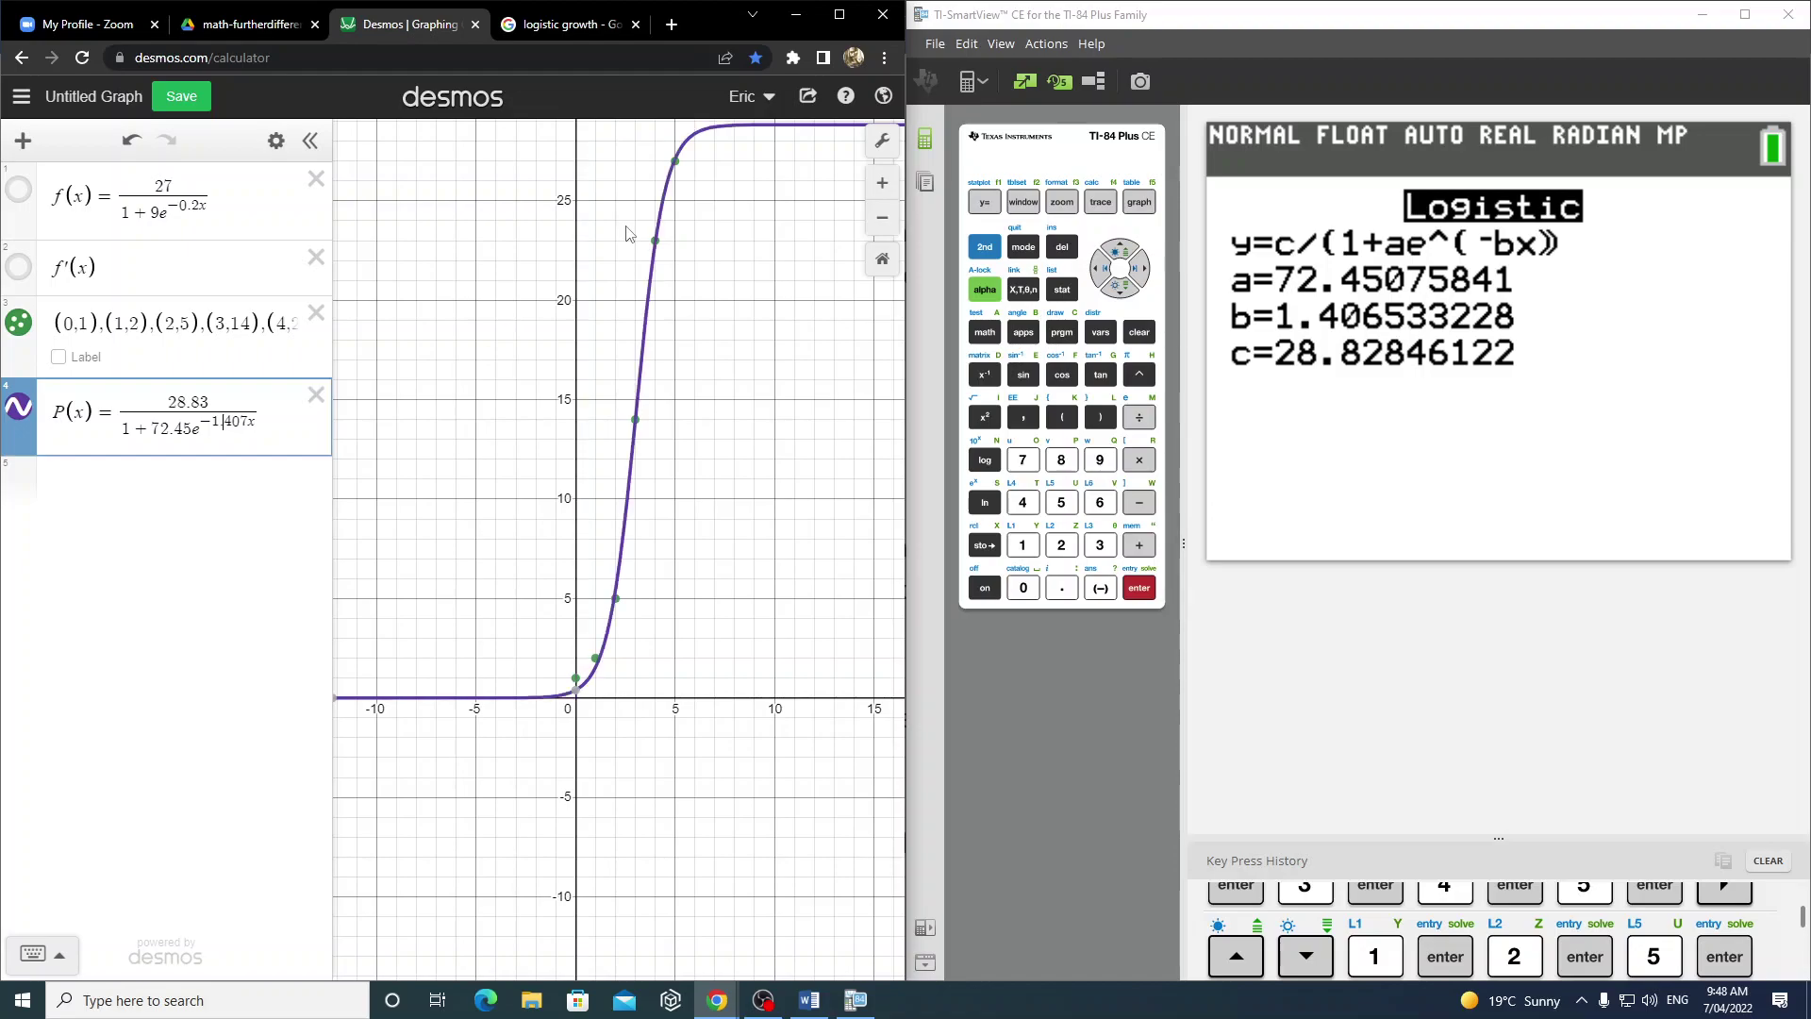
# - Maximize the Desmos window to inspect the P(x) curve against the data points
pyautogui.click(838, 14)
pyautogui.moveTo(1226, 477); pyautogui.dragTo(1310, 497)
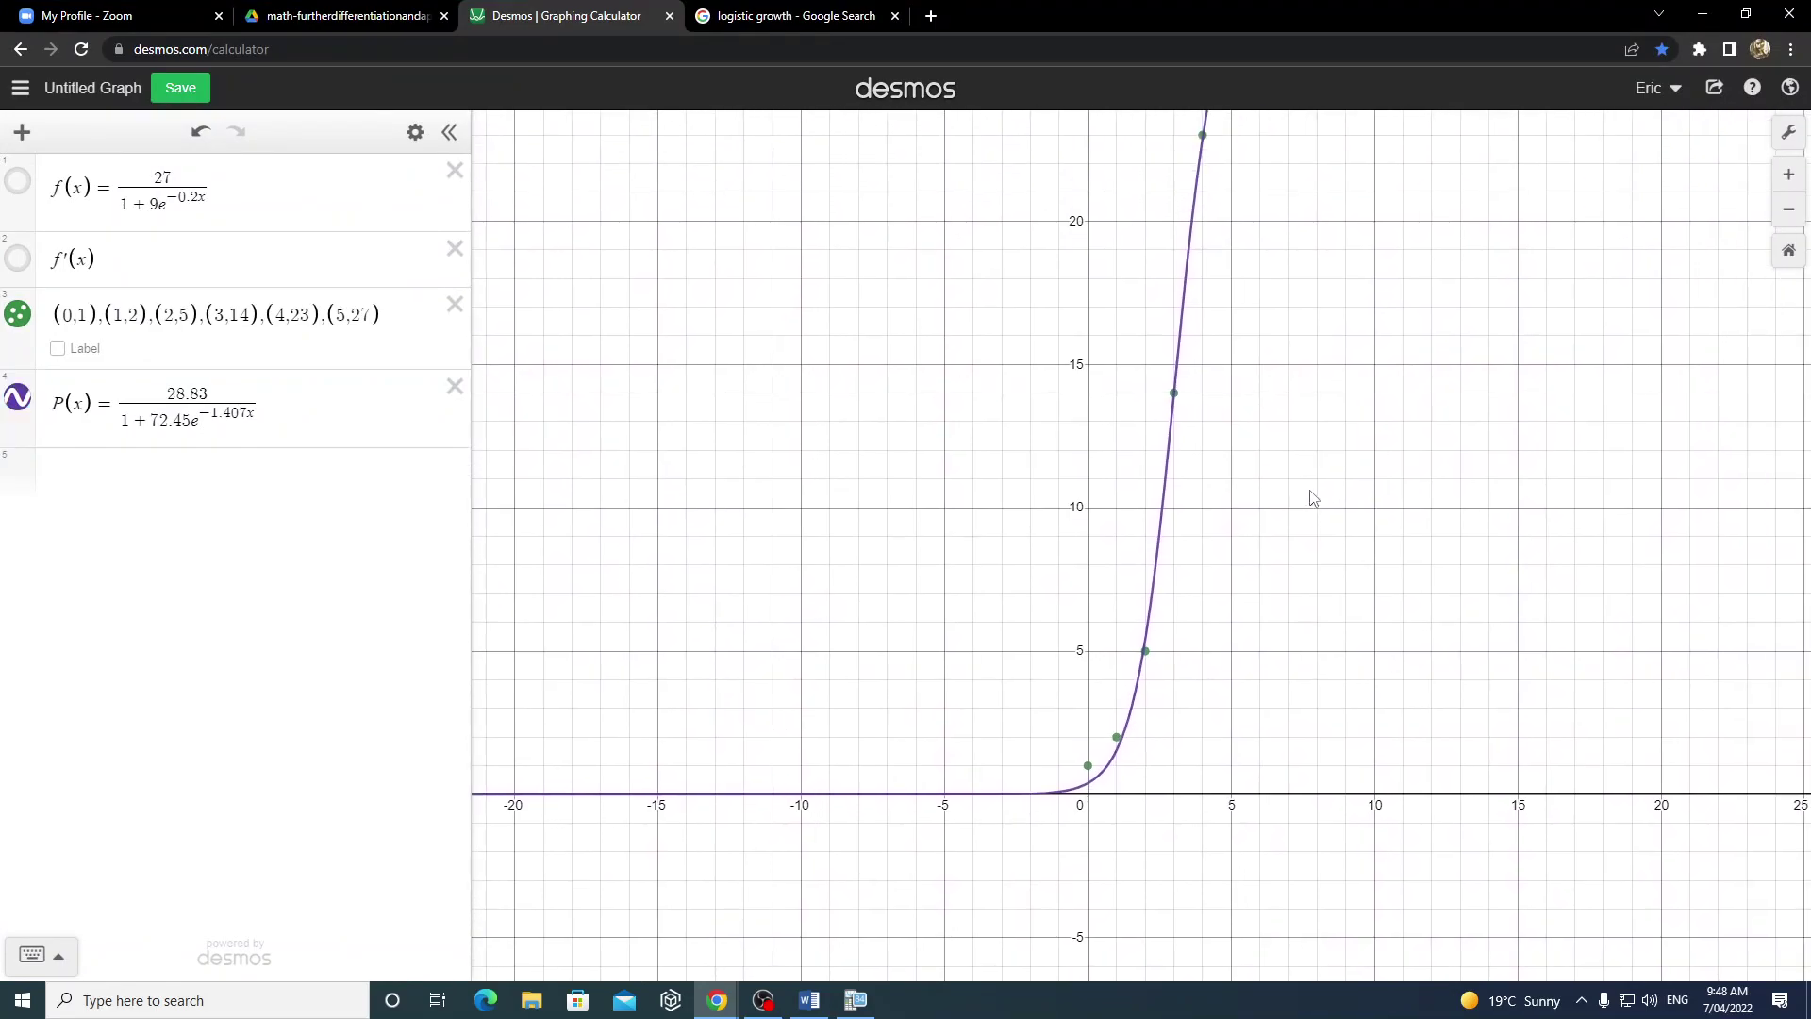
# - Hide the P(x) curve so that only the data points are plotted
pyautogui.scroll(-2, 1164, 667)
pyautogui.scroll(-1, 1160, 592)
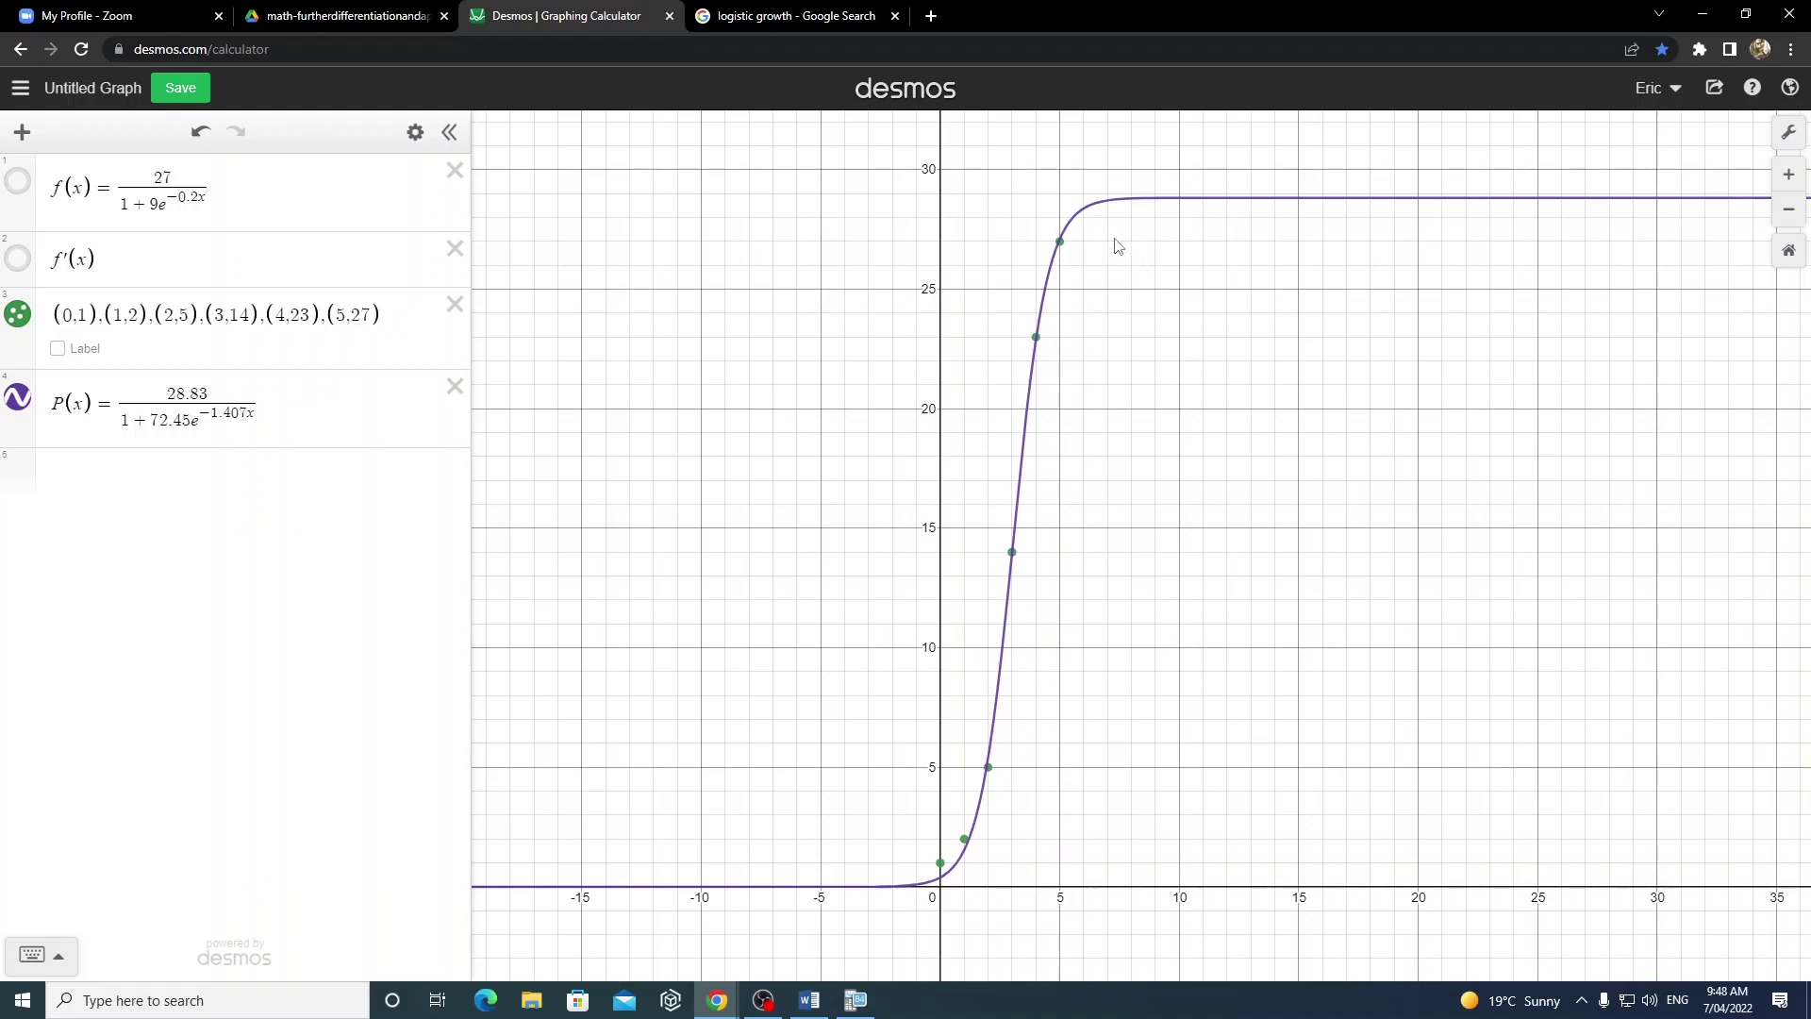
pyautogui.click(398, 316)
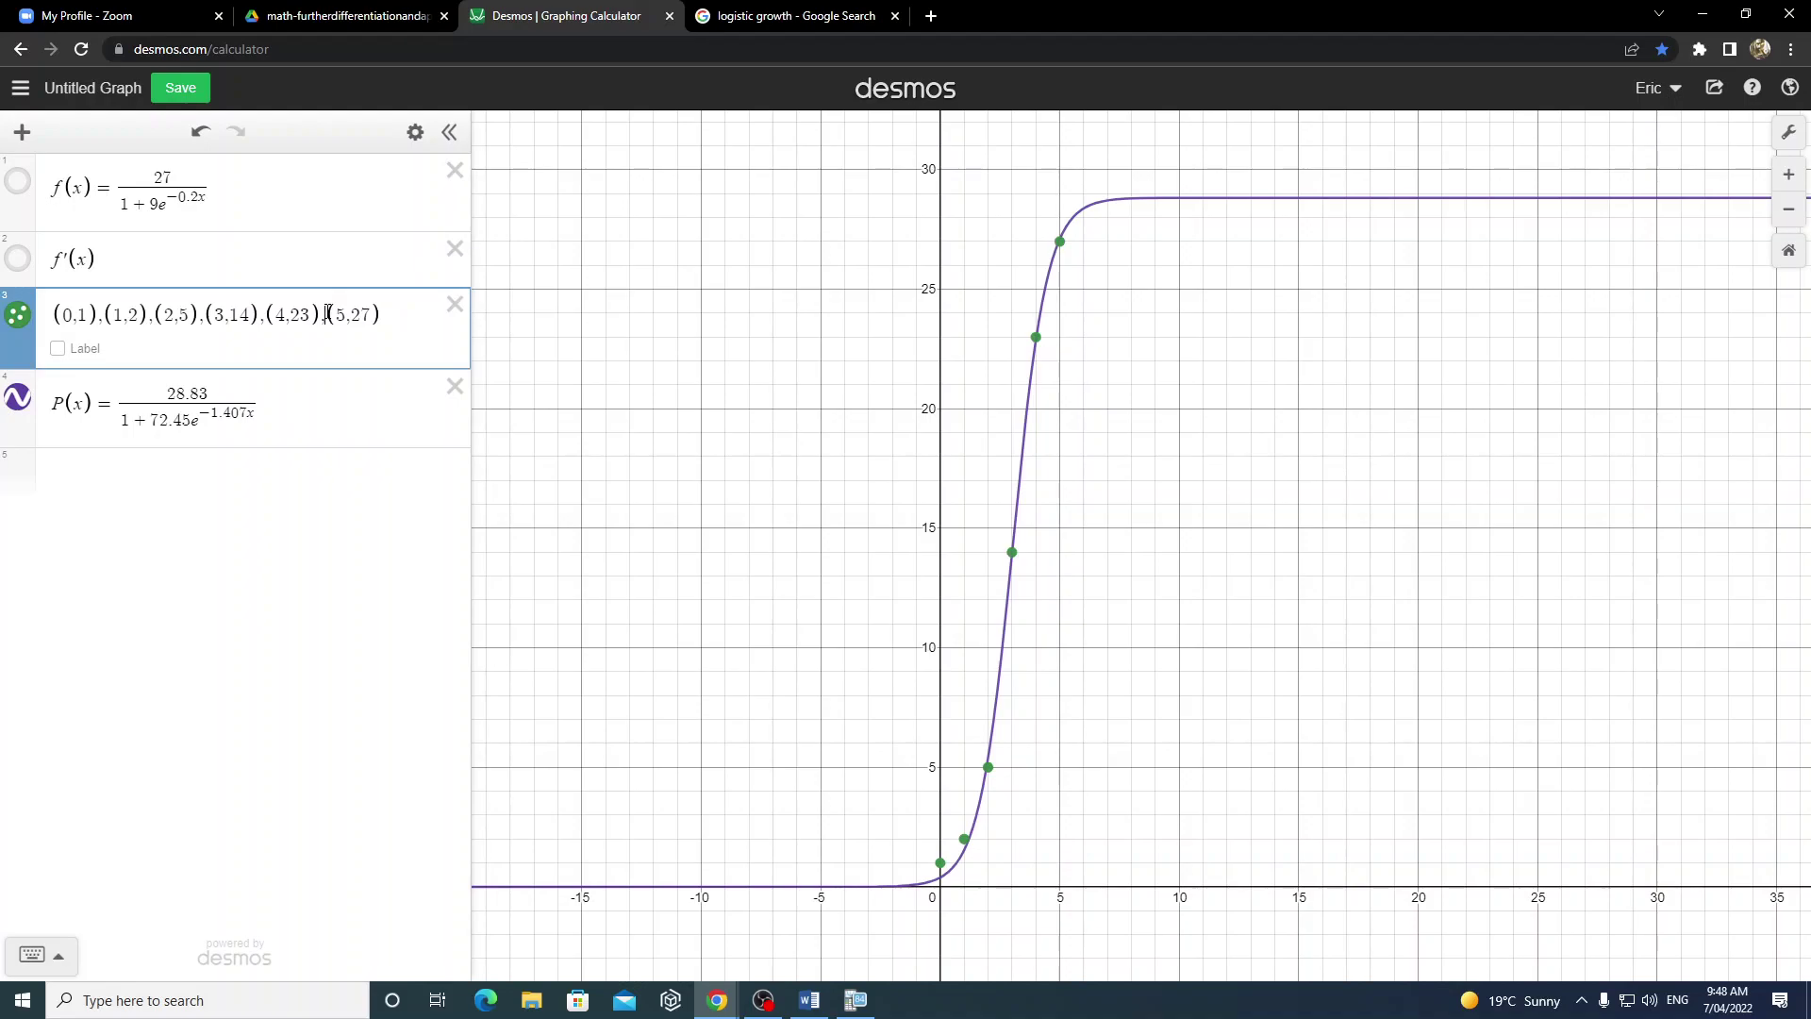
pyautogui.moveTo(328, 314); pyautogui.dragTo(387, 321)
pyautogui.click(18, 397)
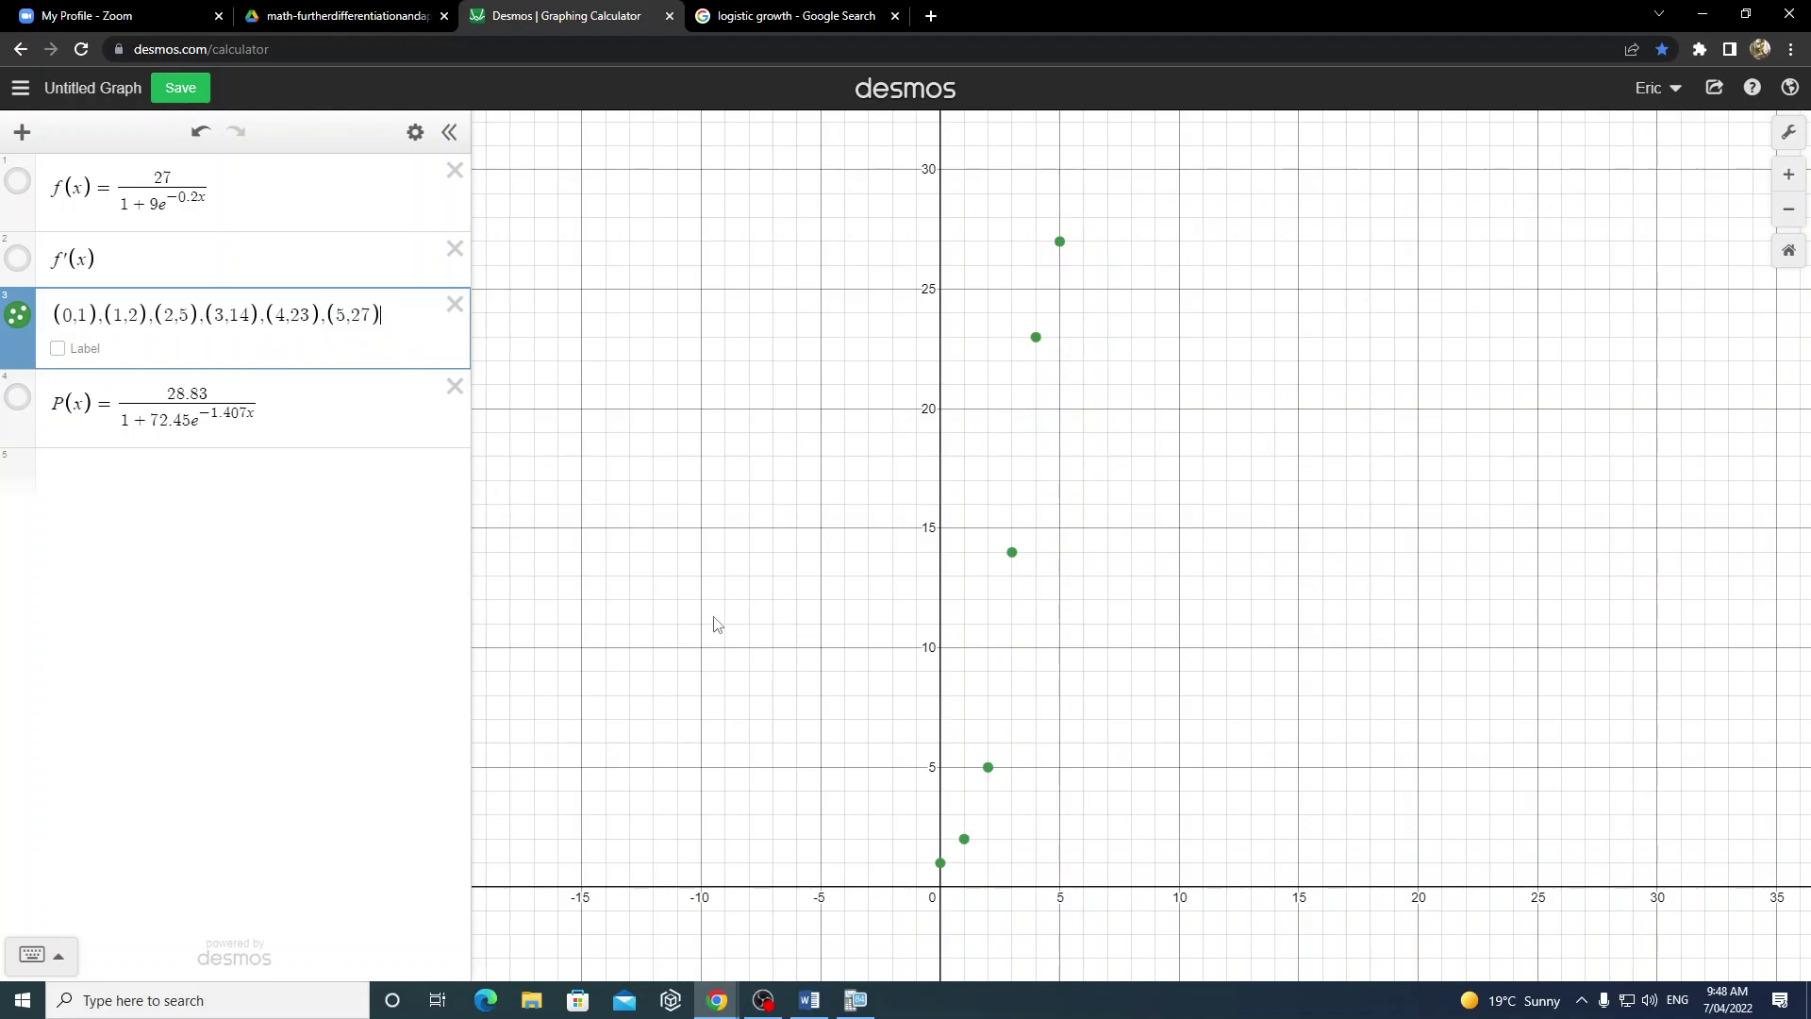
# - Append the points (6,27) and (7,27) to the end of the data point list
pyautogui.write(',')
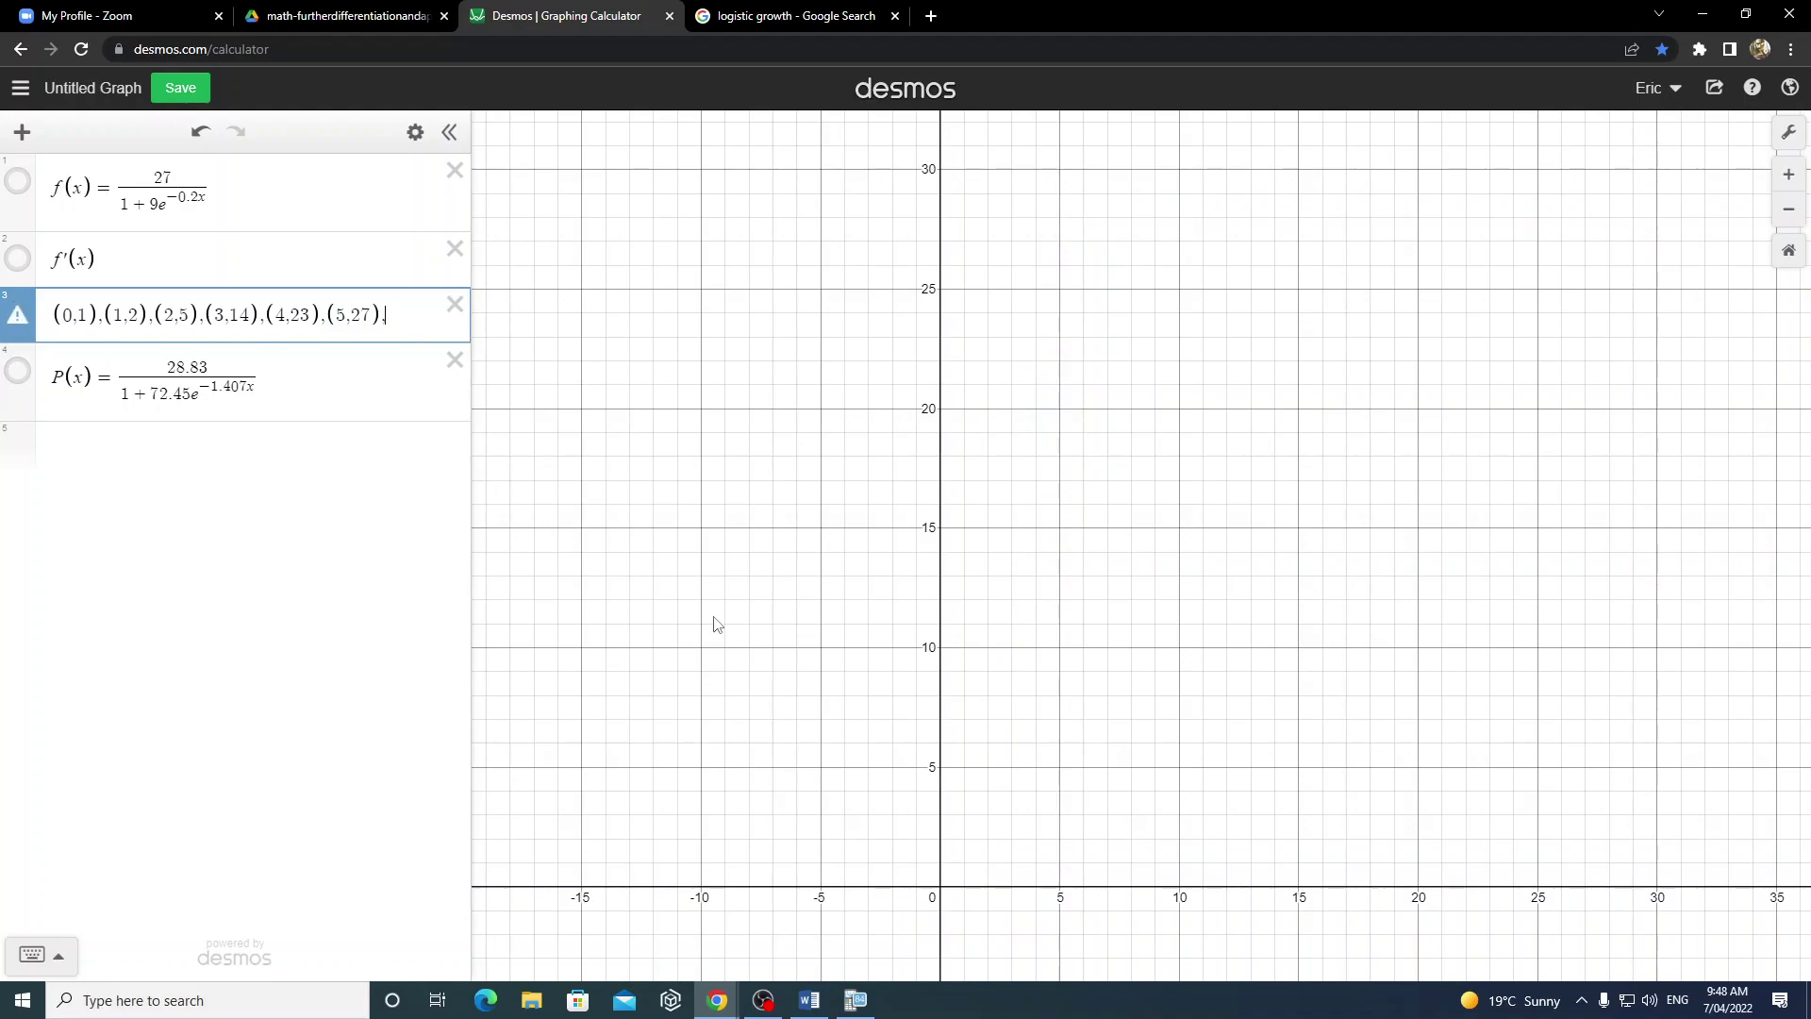
pyautogui.write('9')
pyautogui.press('BackSpace')
pyautogui.write('(6,2')
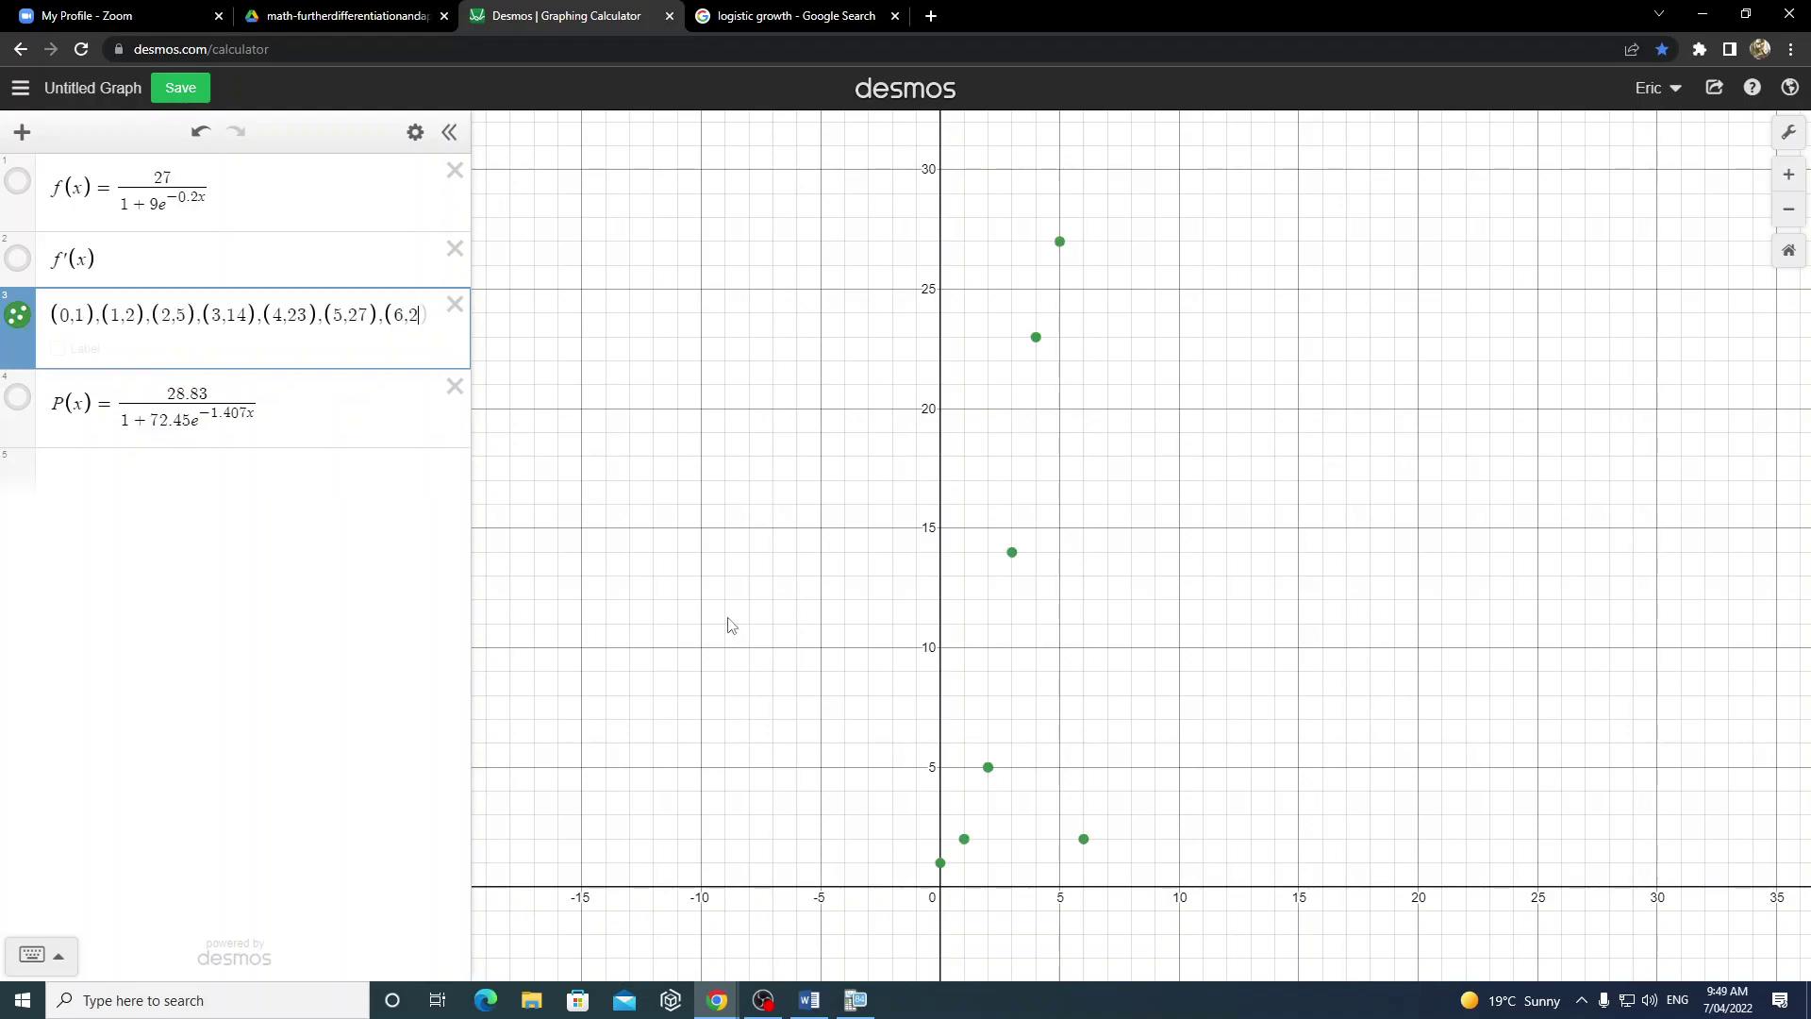
pyautogui.write('7)')
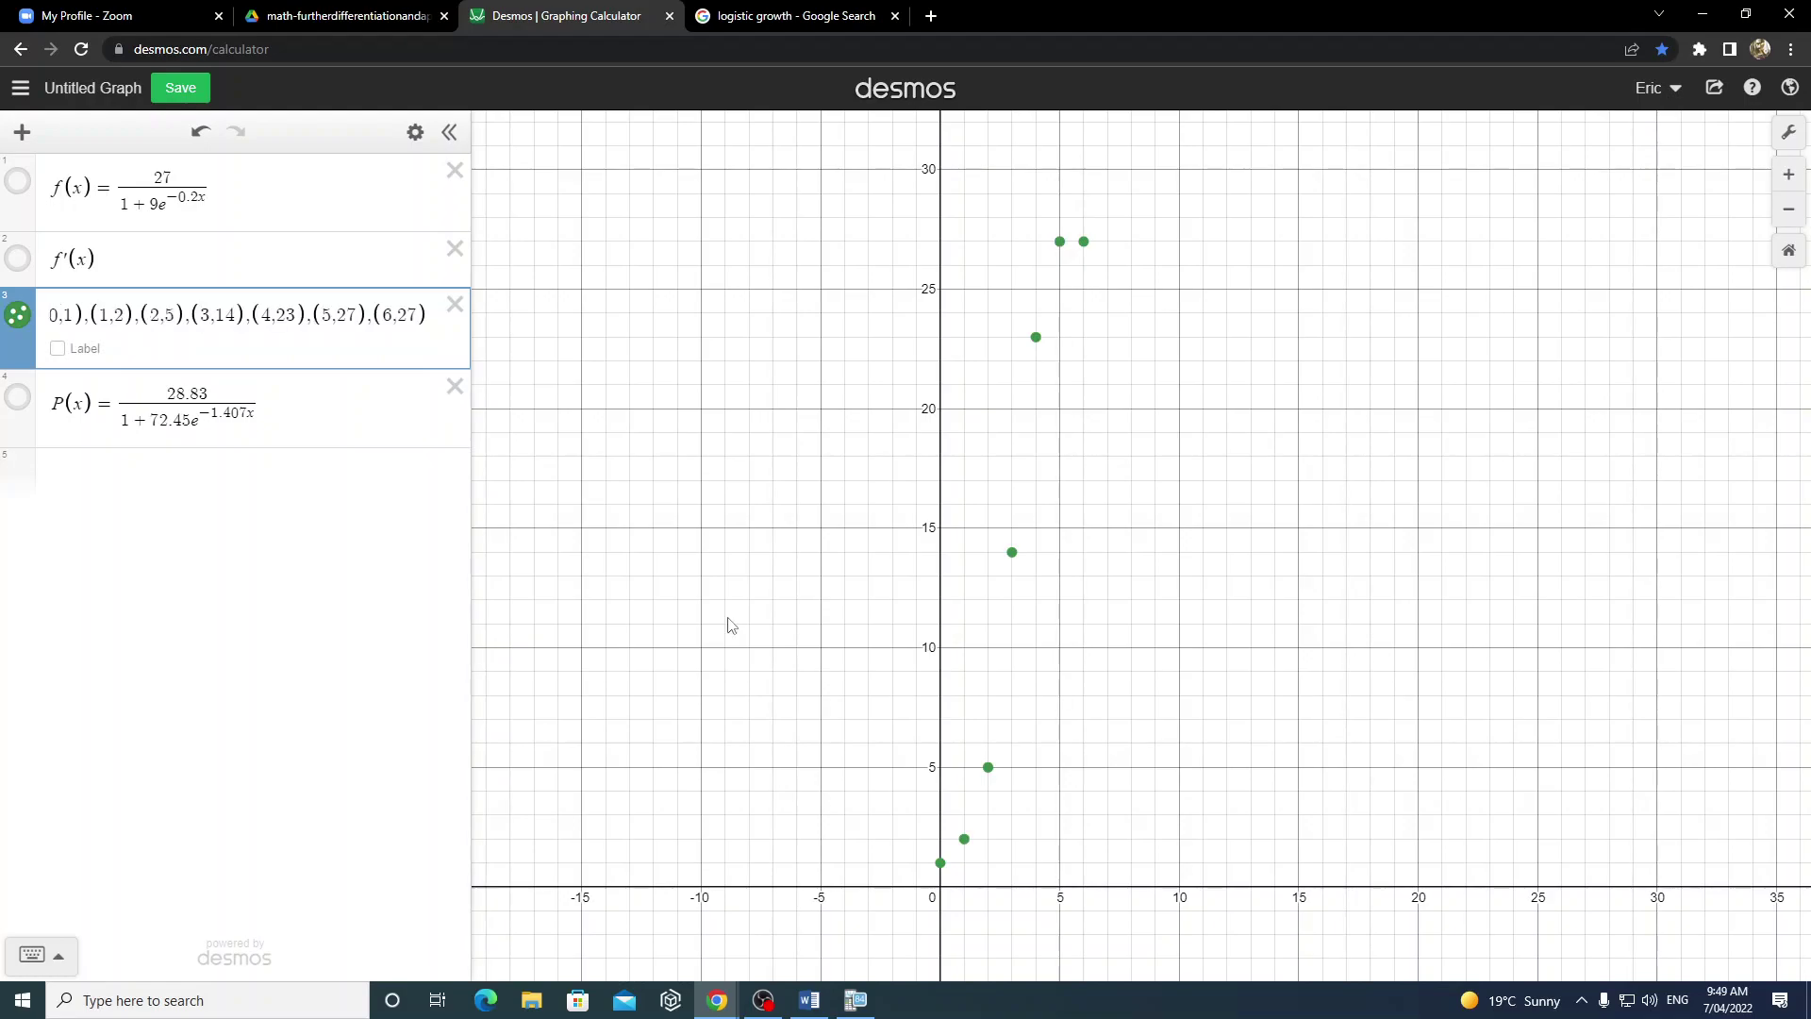
pyautogui.write(',(')
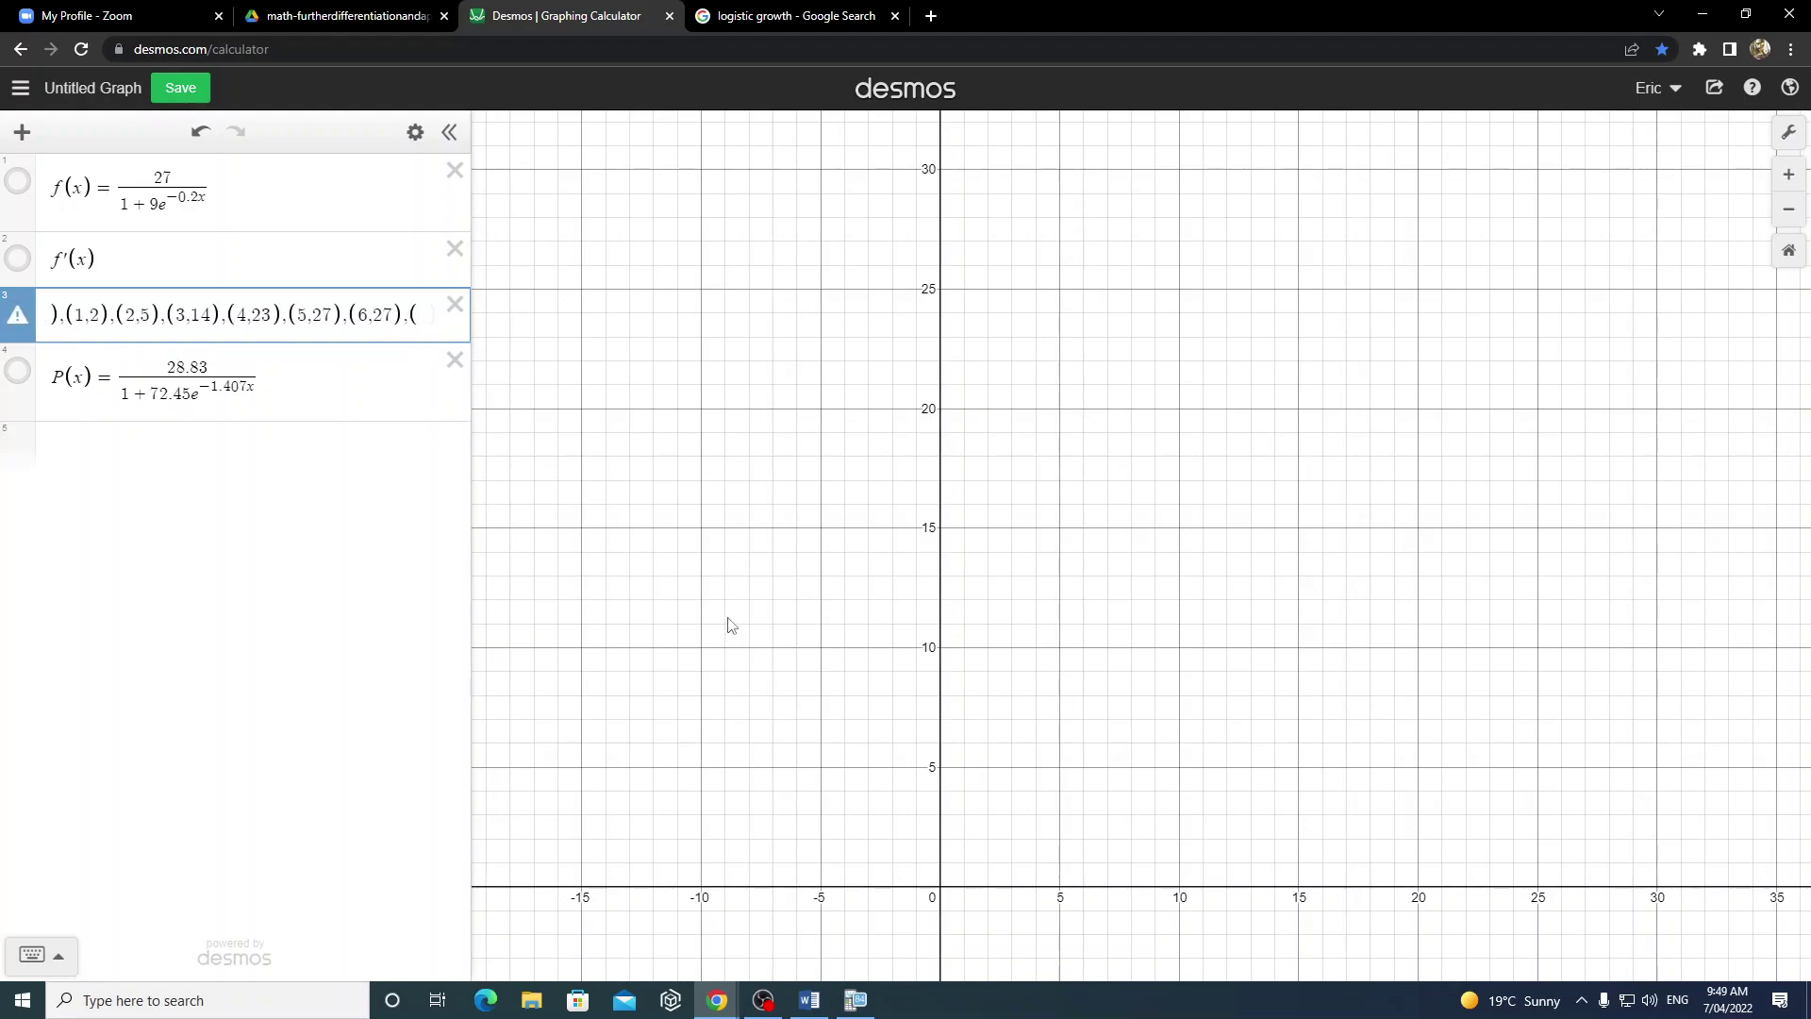
pyautogui.write('7')
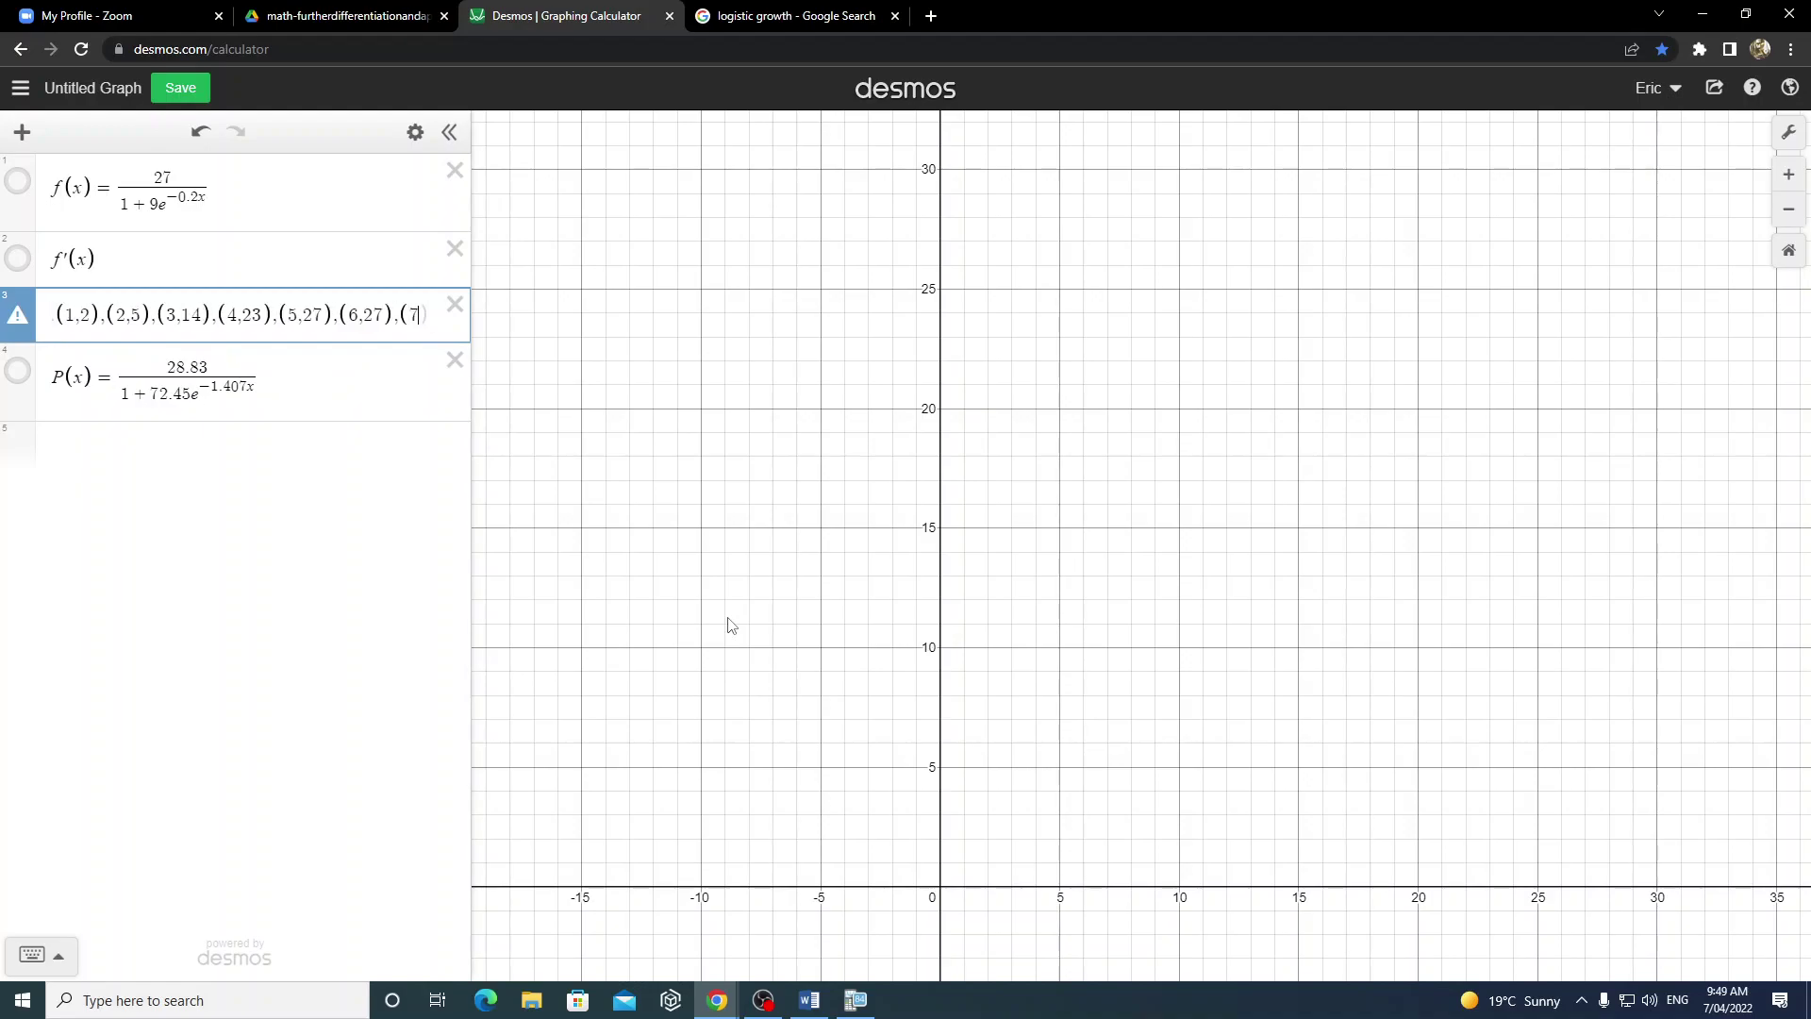
pyautogui.write(',')
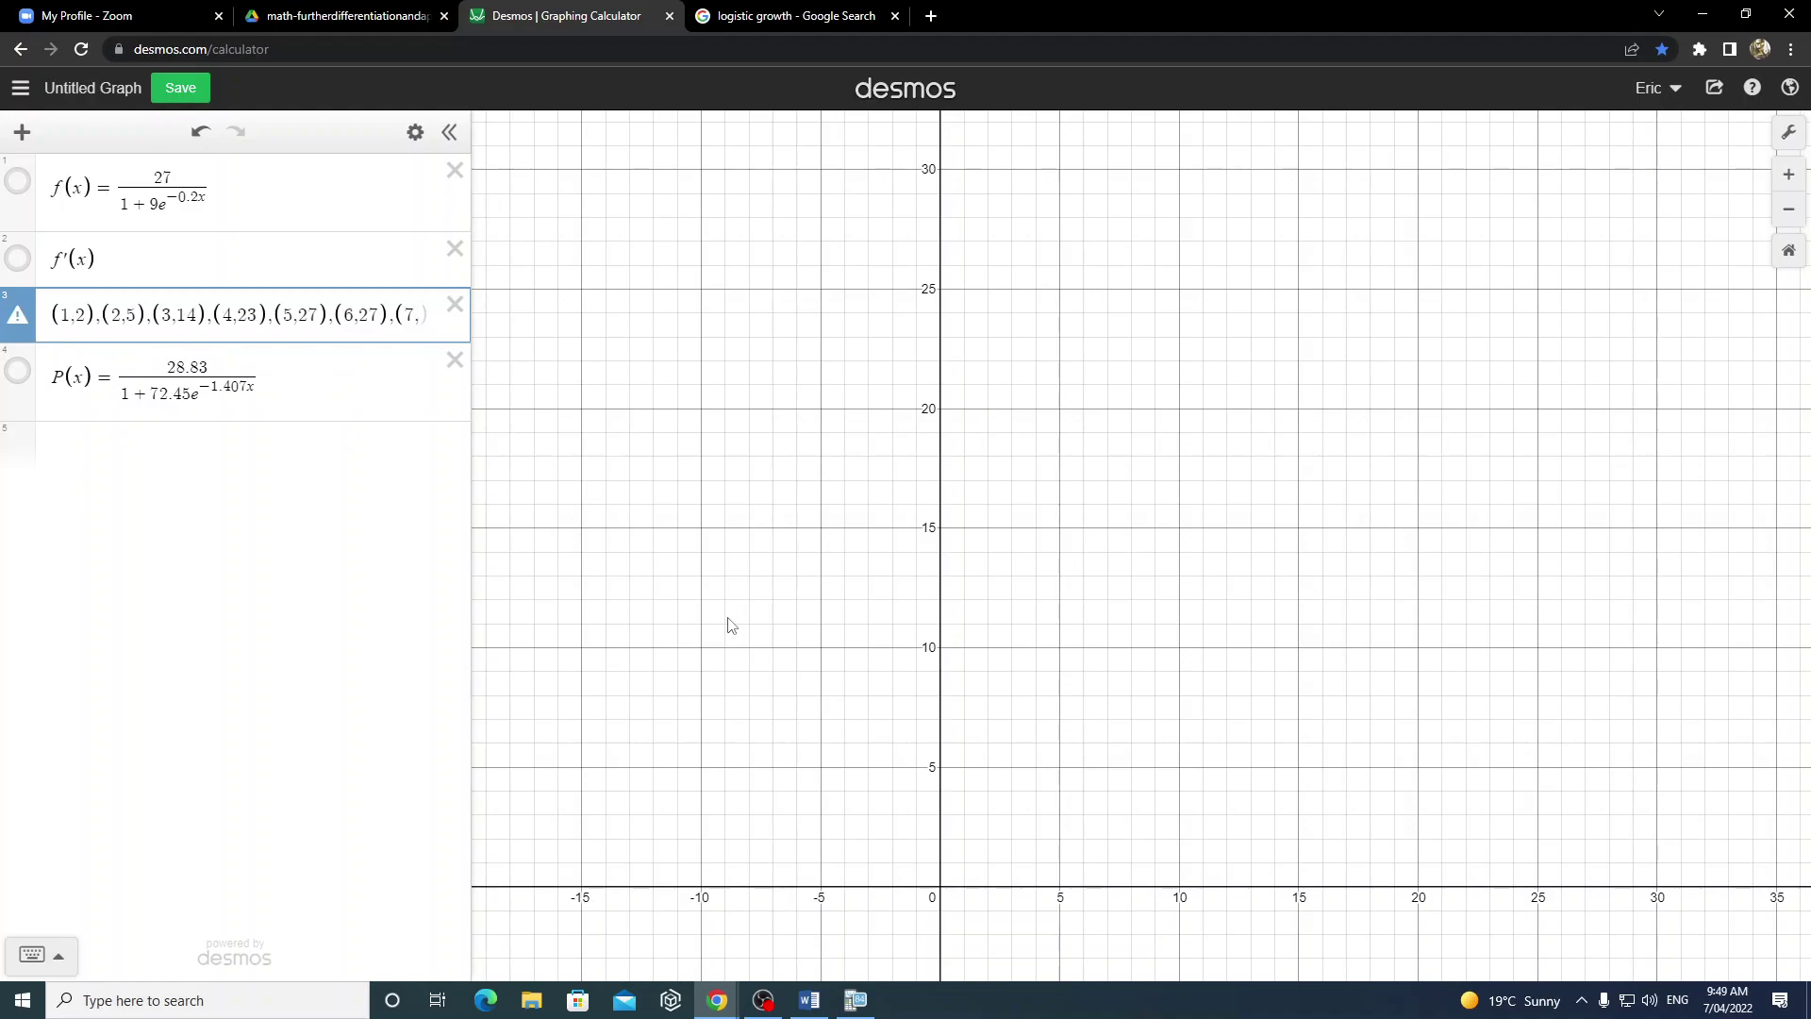
pyautogui.write('27')
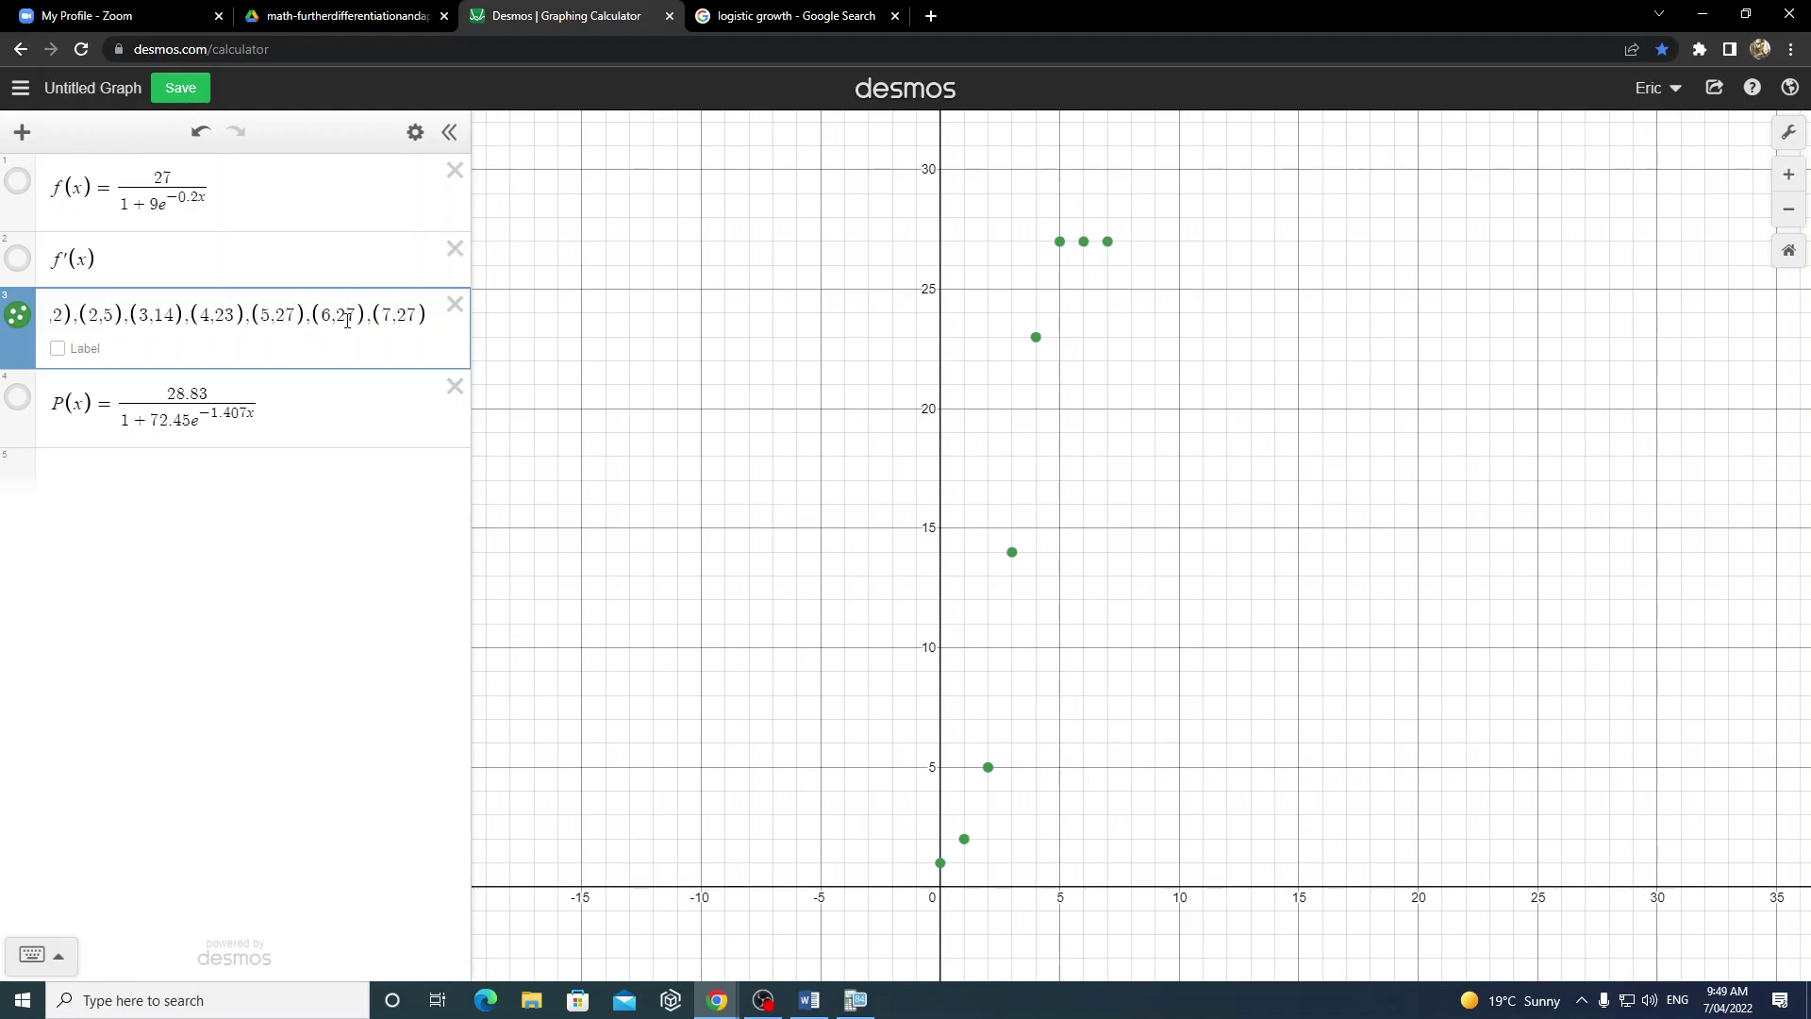
pyautogui.moveTo(244, 319); pyautogui.dragTo(419, 319)
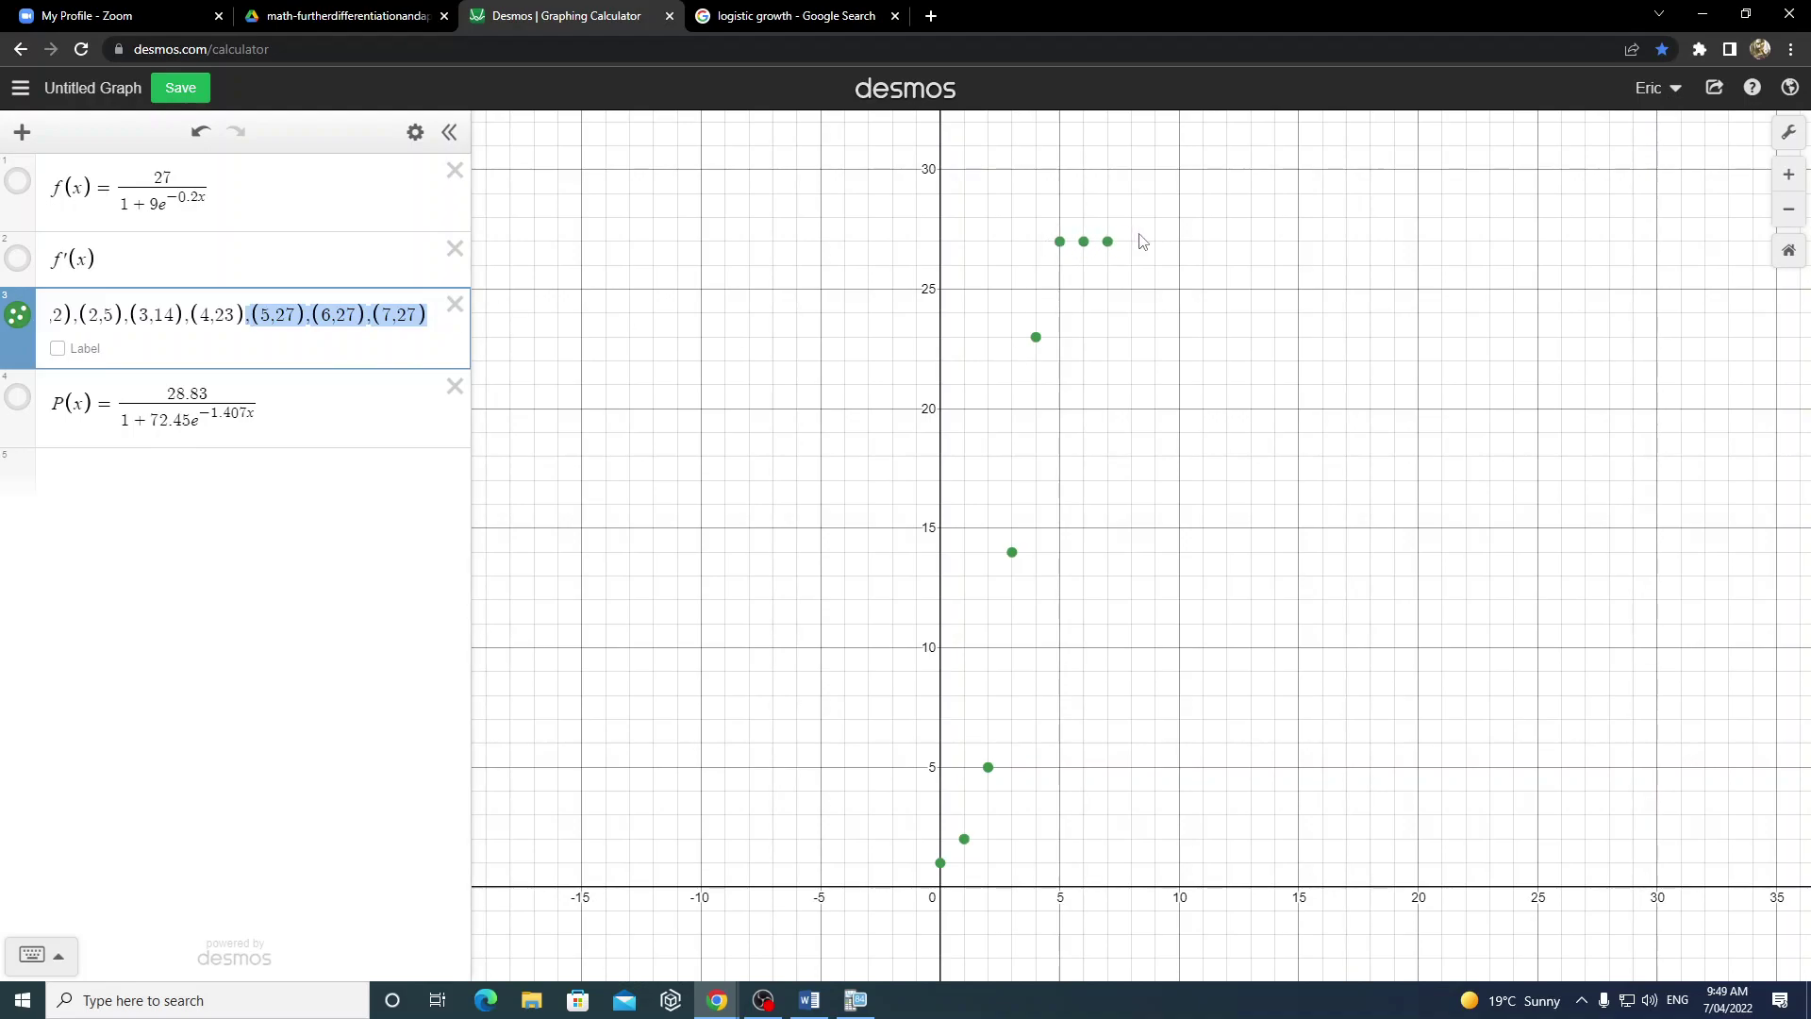
pyautogui.click(455, 312)
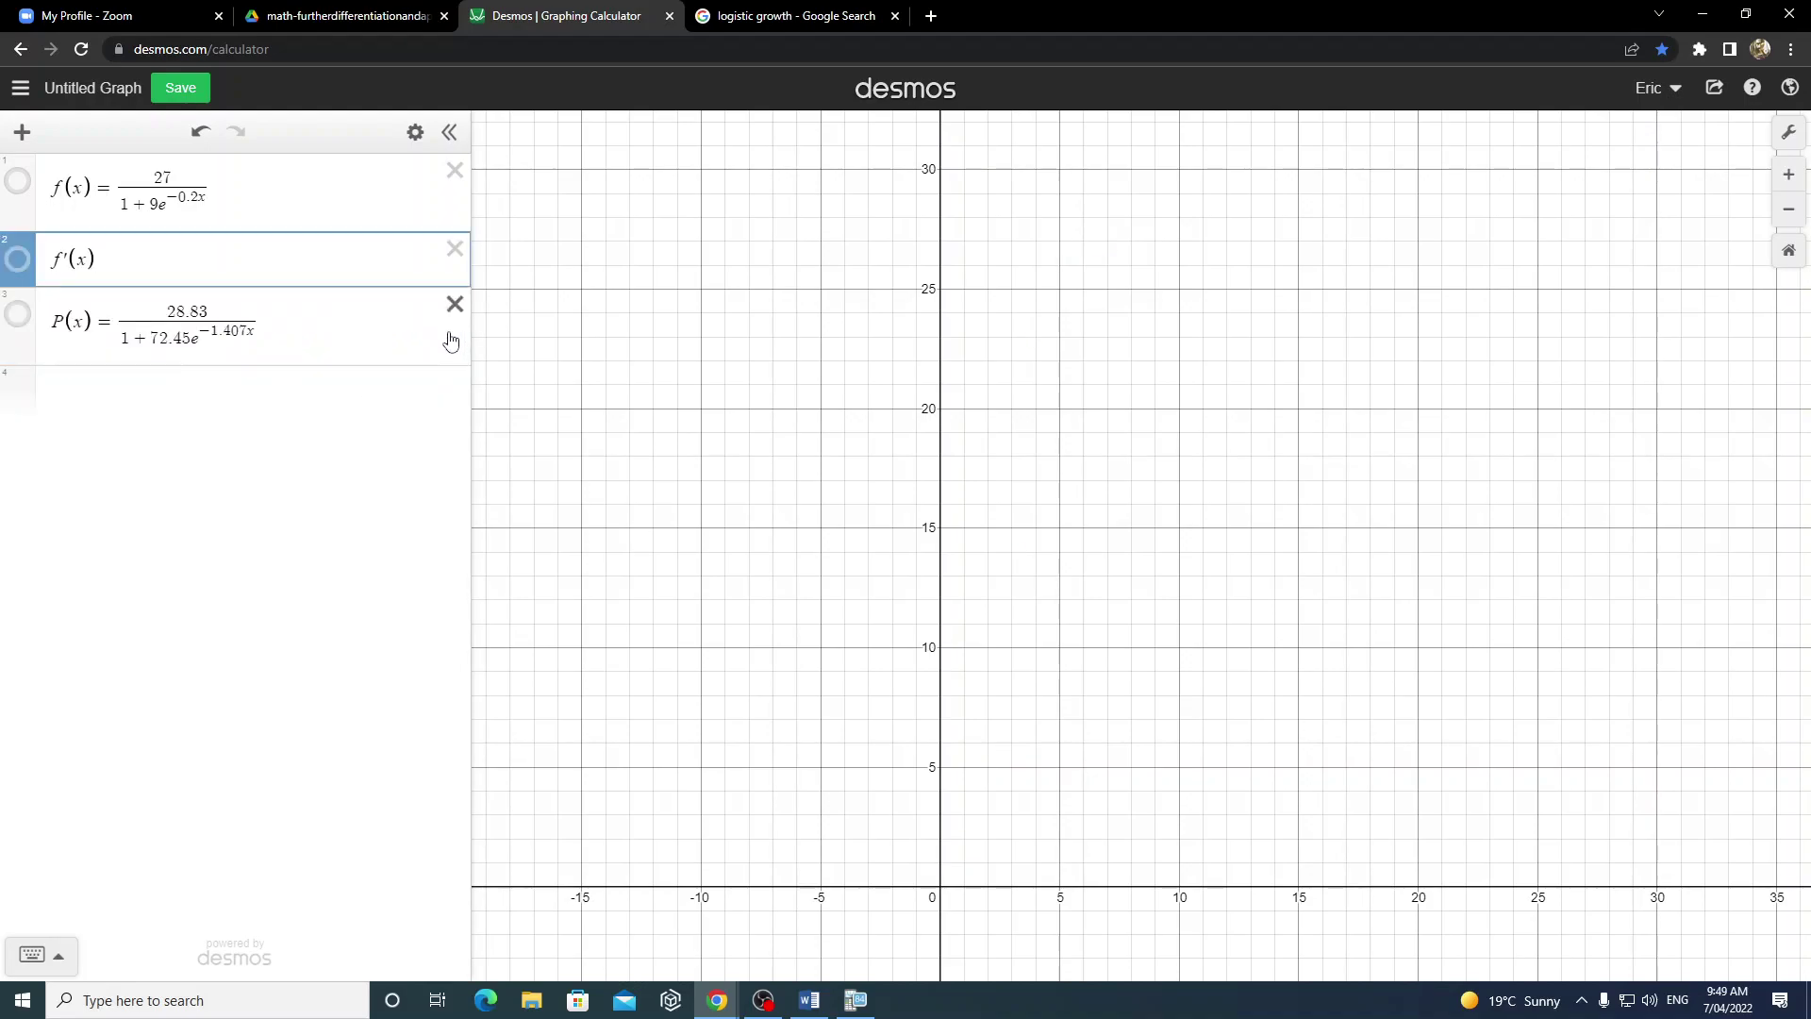
pyautogui.hotkey('ctrl', 'z')
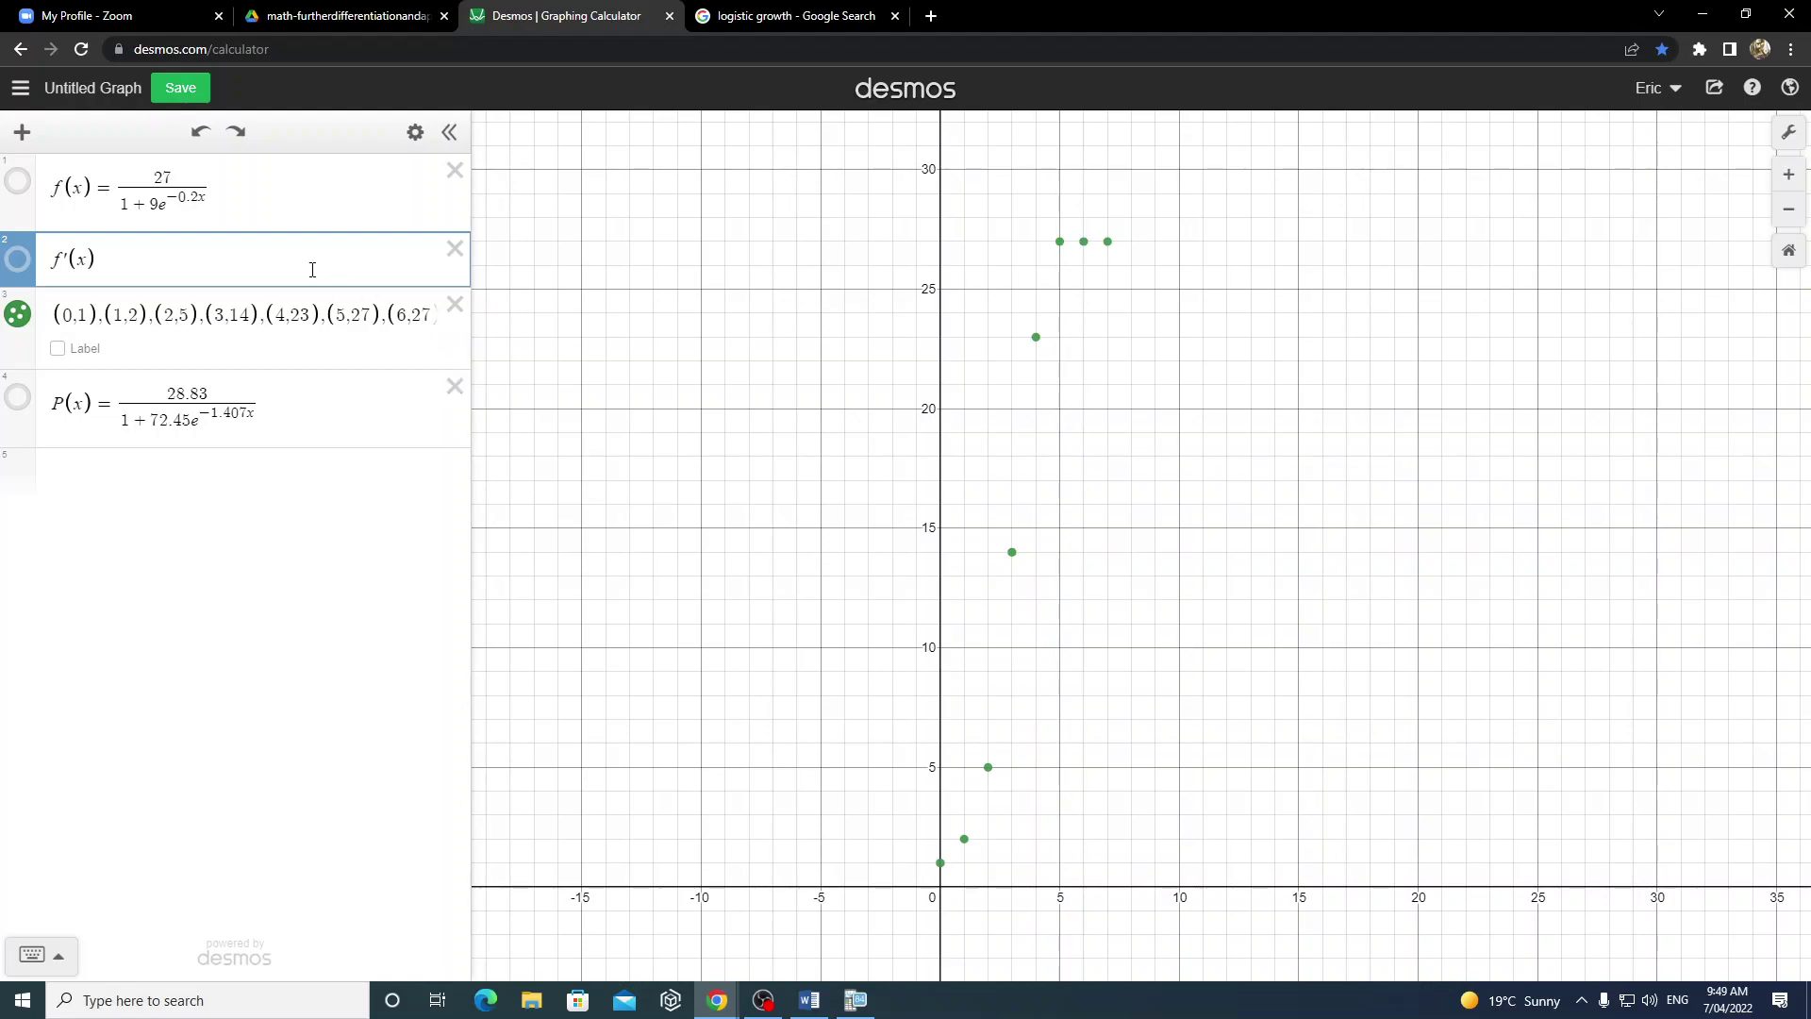
pyautogui.click(311, 340)
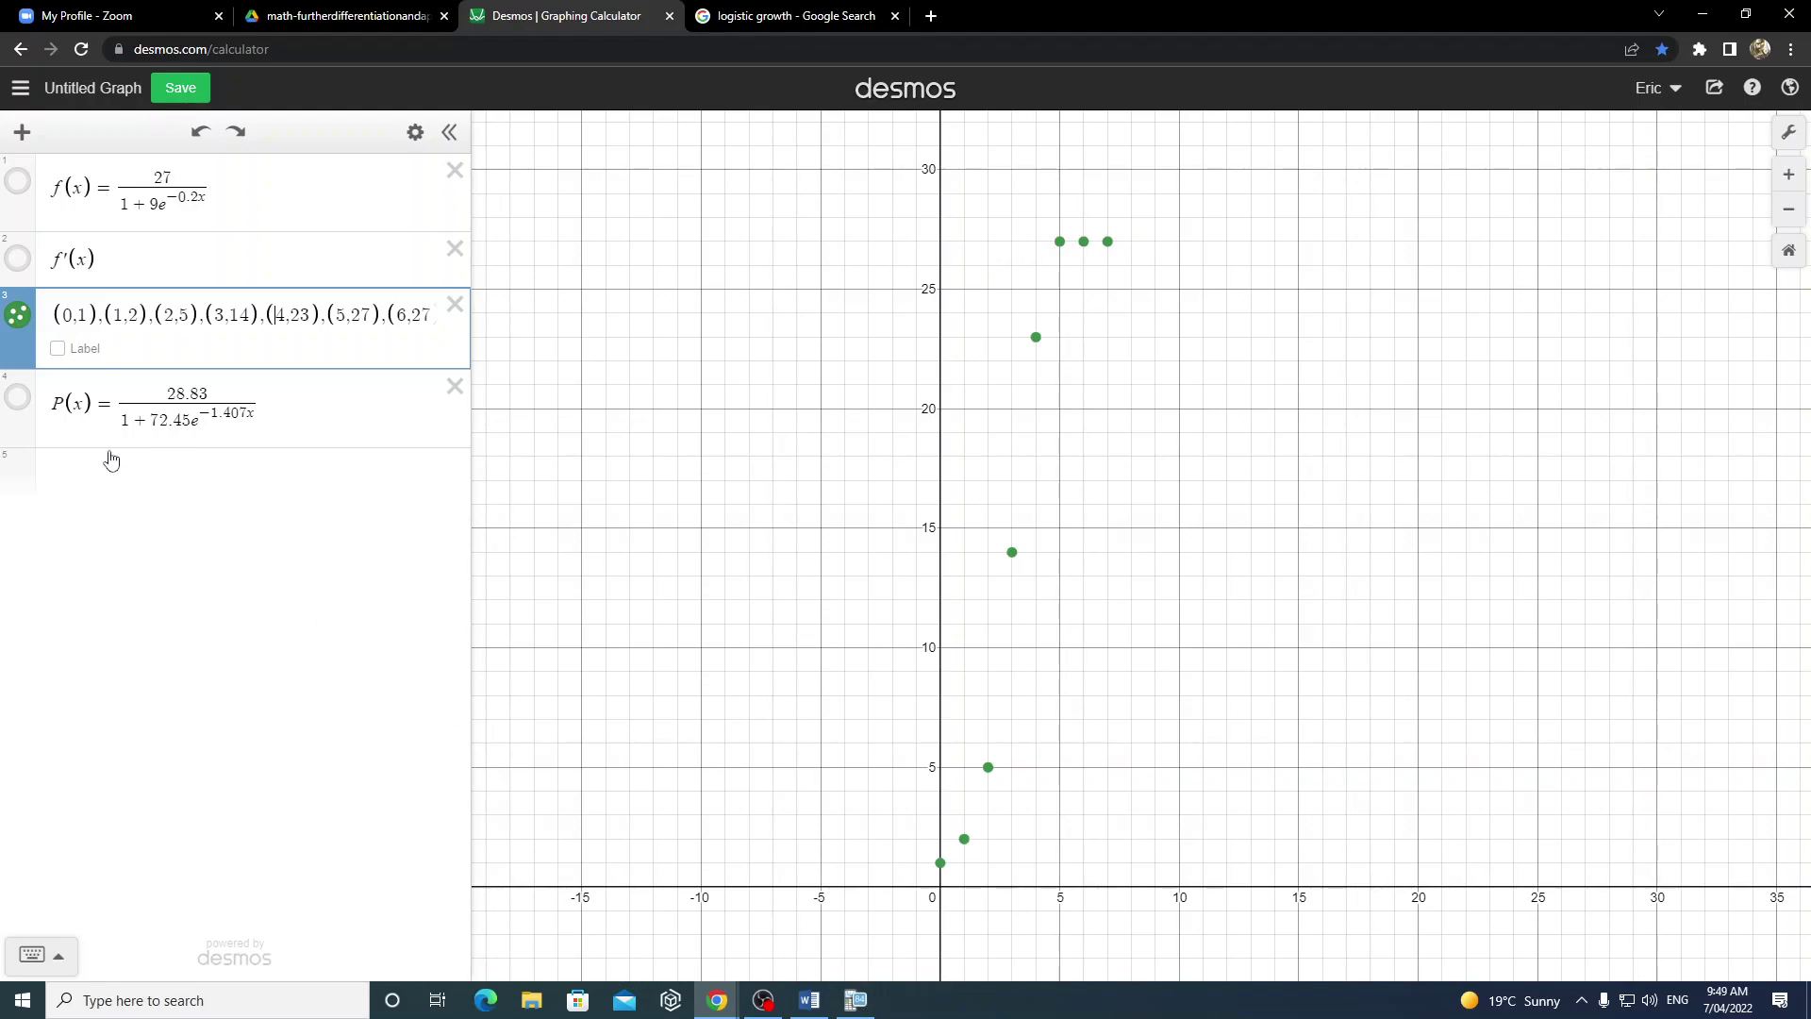
pyautogui.moveTo(244, 316); pyautogui.dragTo(716, 356)
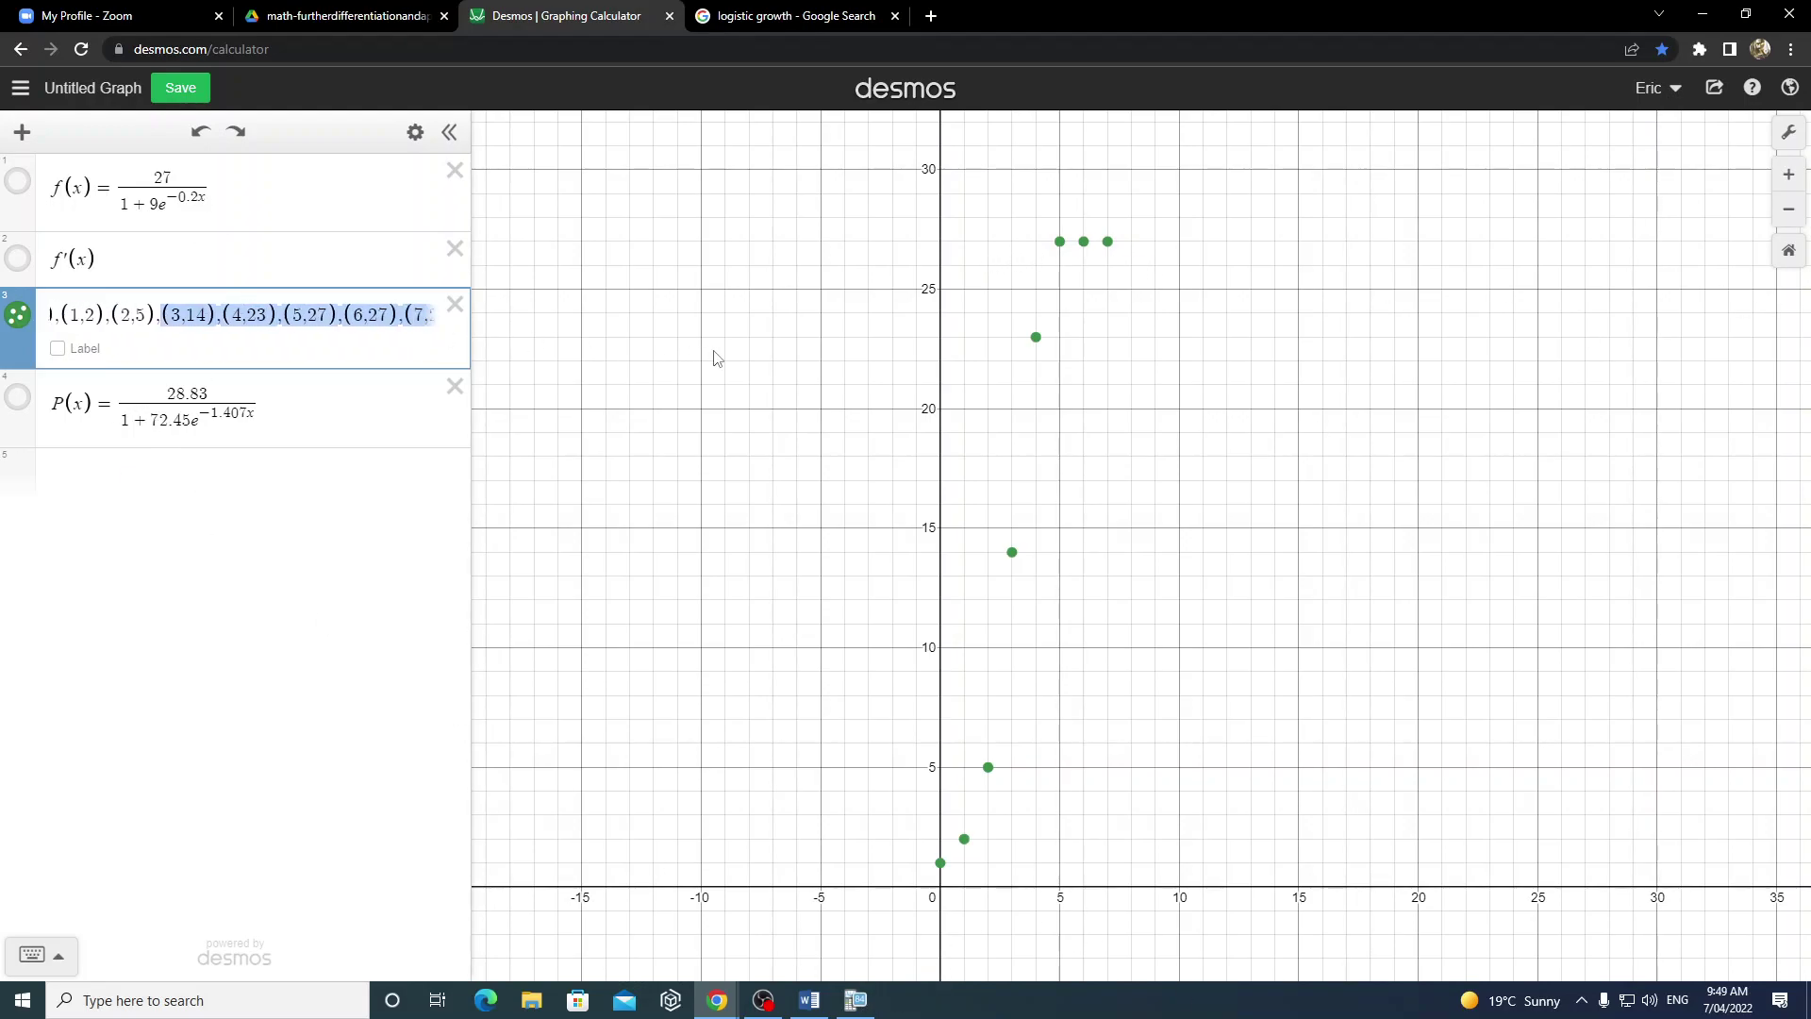
pyautogui.click(306, 356)
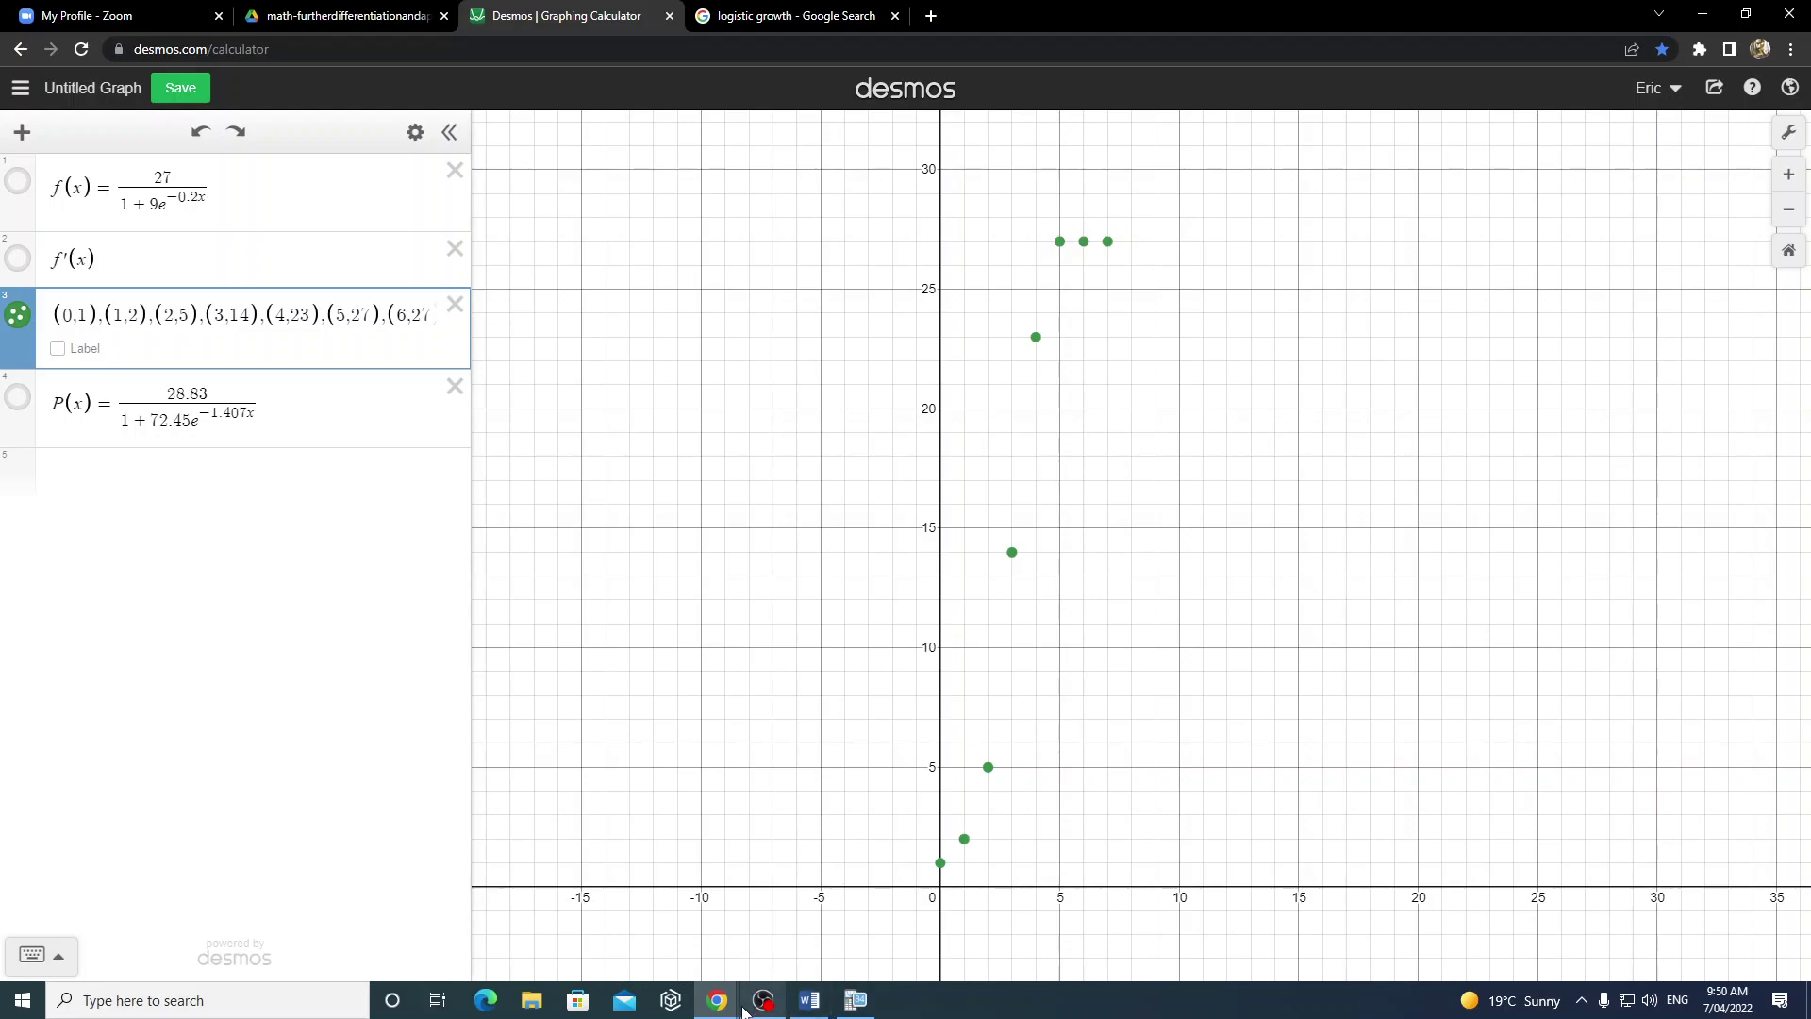
# - Switch to the TI-SmartView calculator and open the statistics list editor
pyautogui.moveTo(809, 1007)
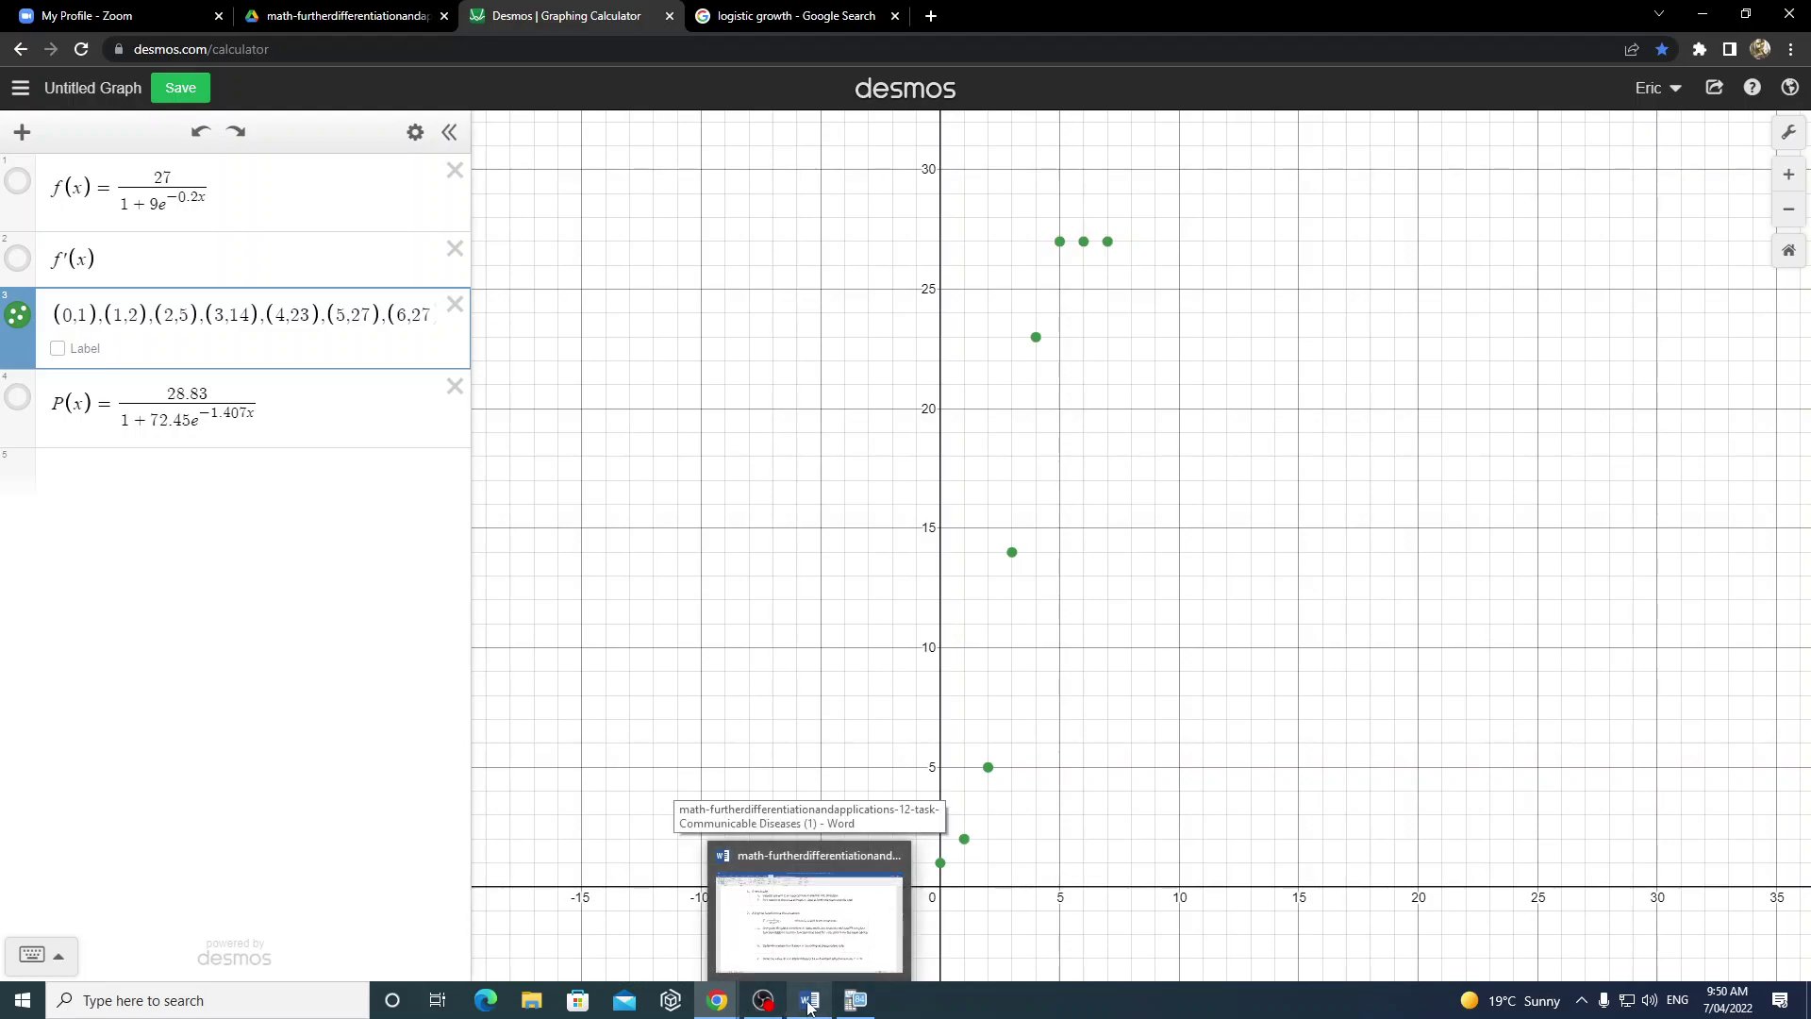
pyautogui.click(855, 1000)
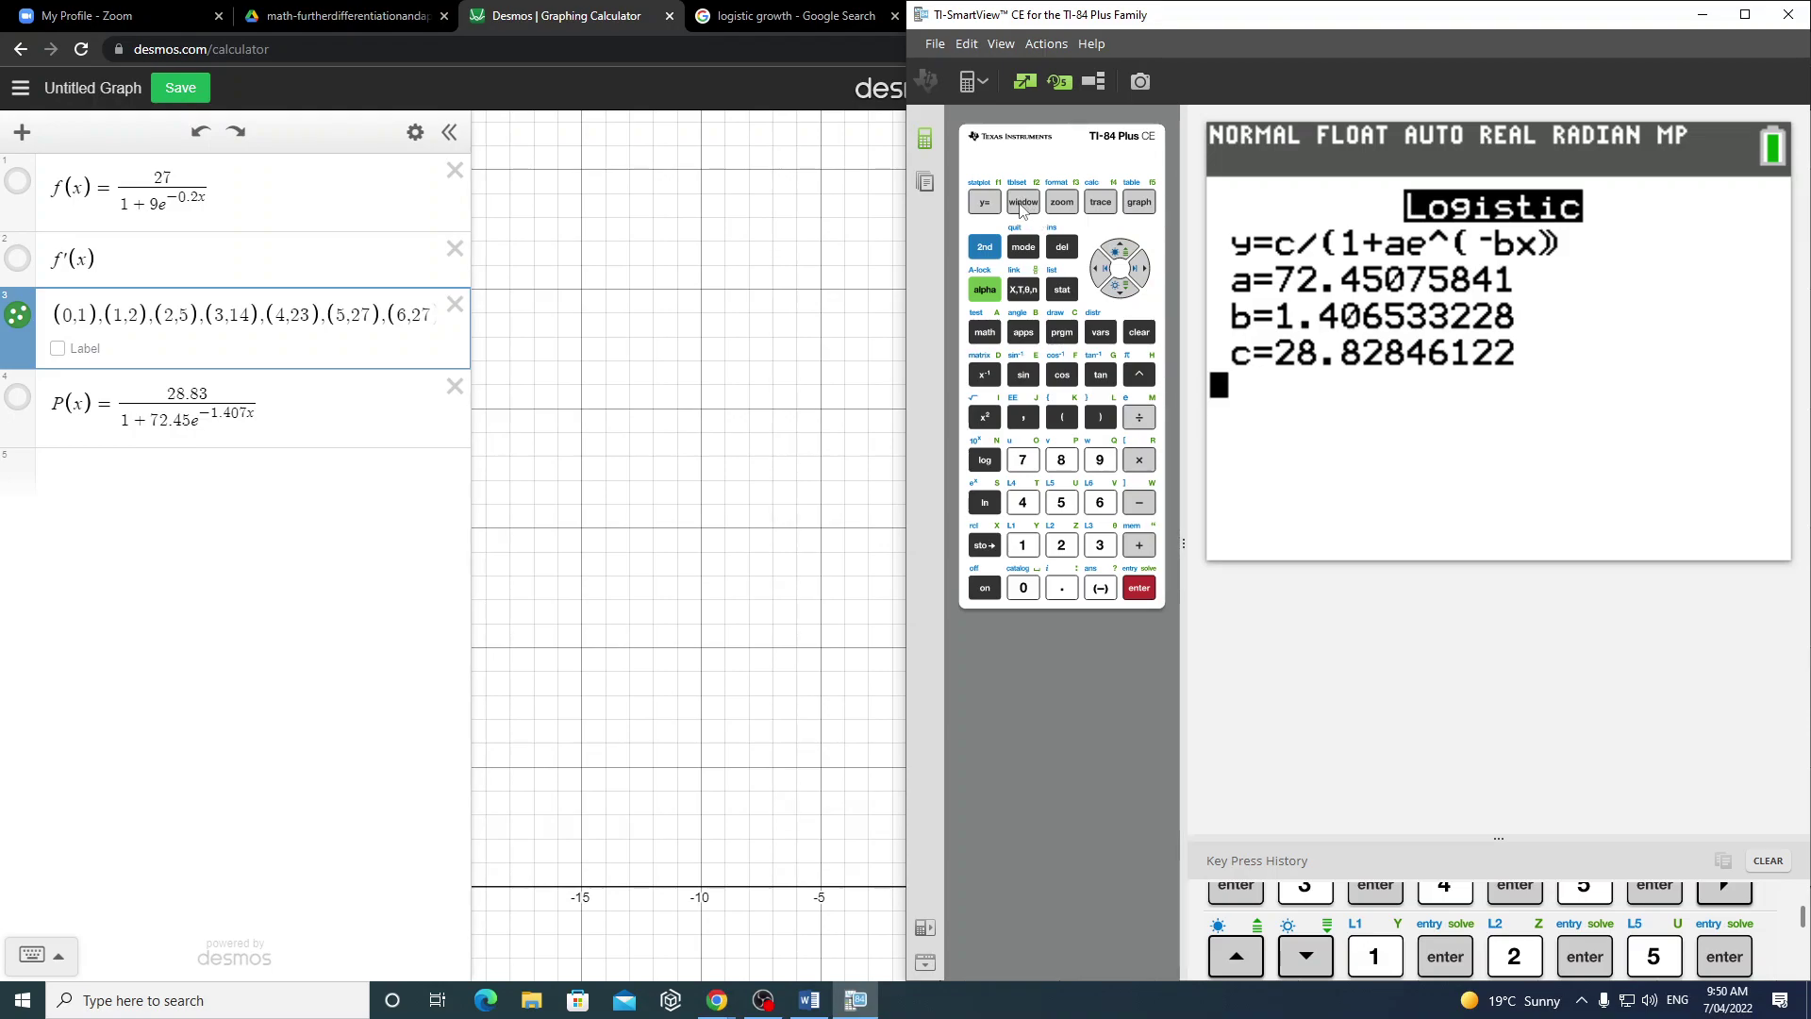
pyautogui.click(992, 252)
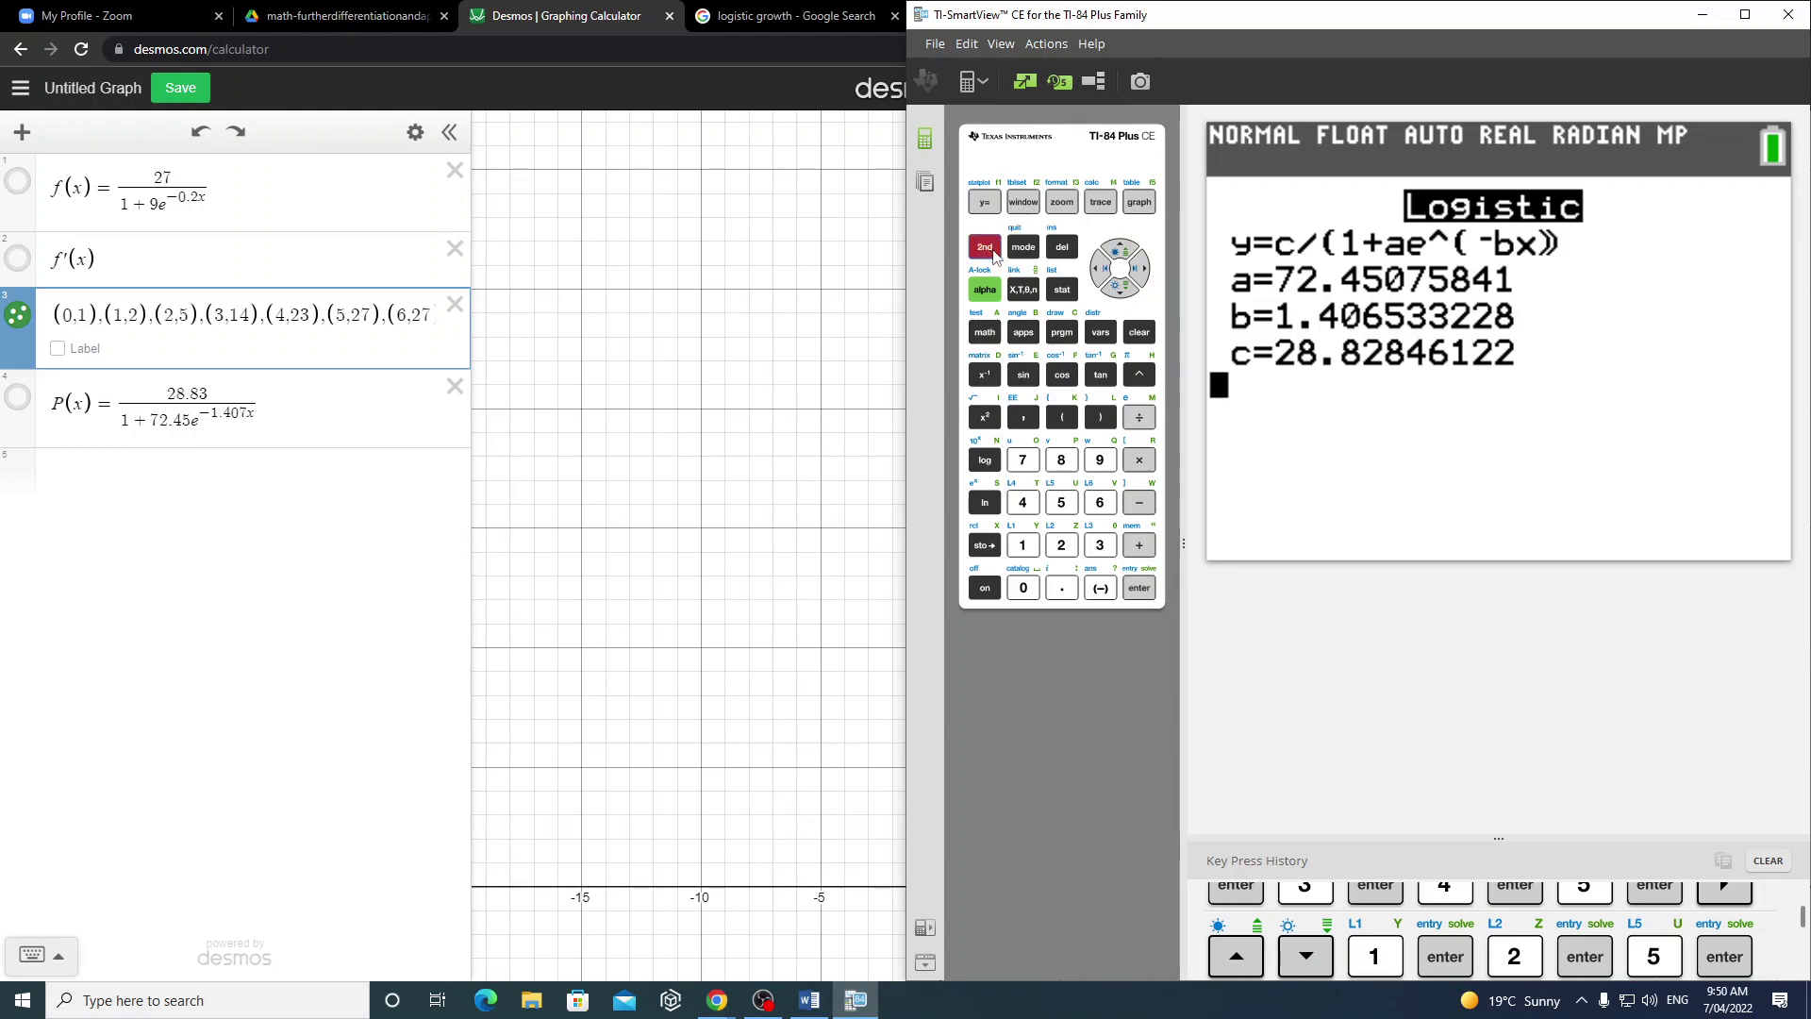
pyautogui.click(985, 205)
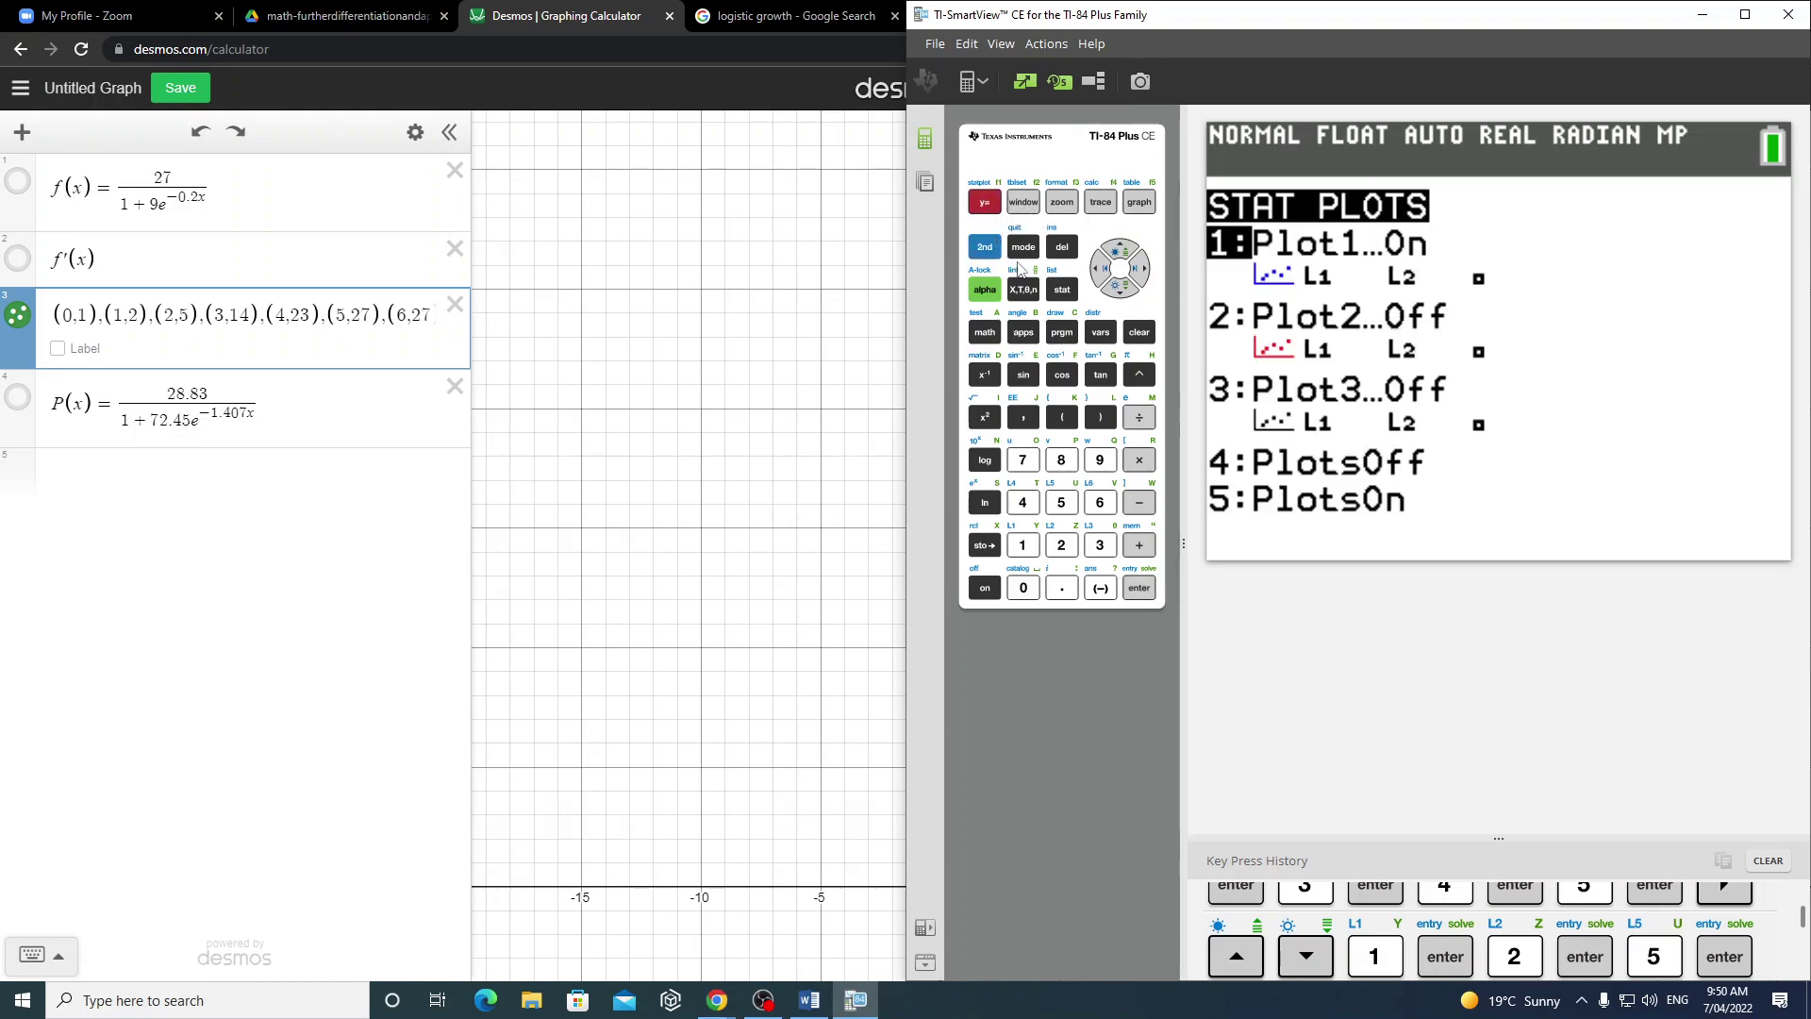
pyautogui.click(1063, 292)
pyautogui.press('Return')
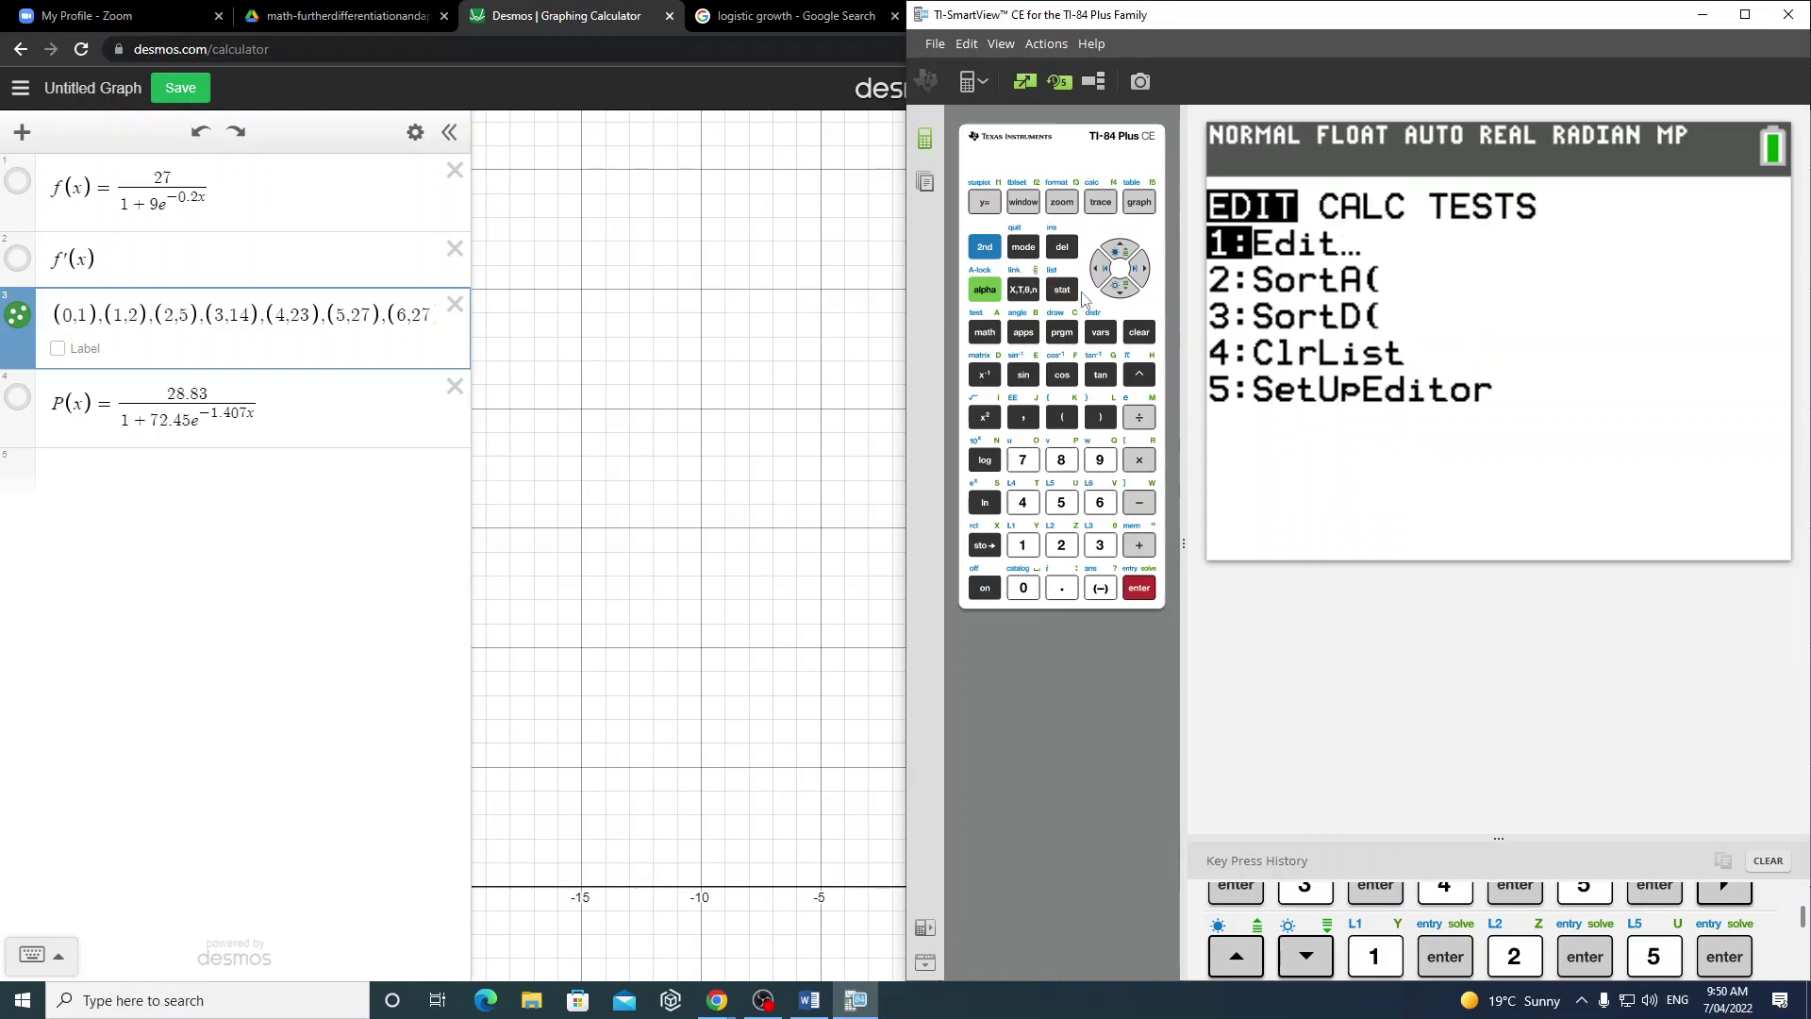
# - Add the values 6 and 7 to the end of list L1
pyautogui.press('Down')
pyautogui.press('Down')
pyautogui.press('Down')
pyautogui.press('Down')
pyautogui.press('Down')
pyautogui.press('Down')
pyautogui.press('Left')
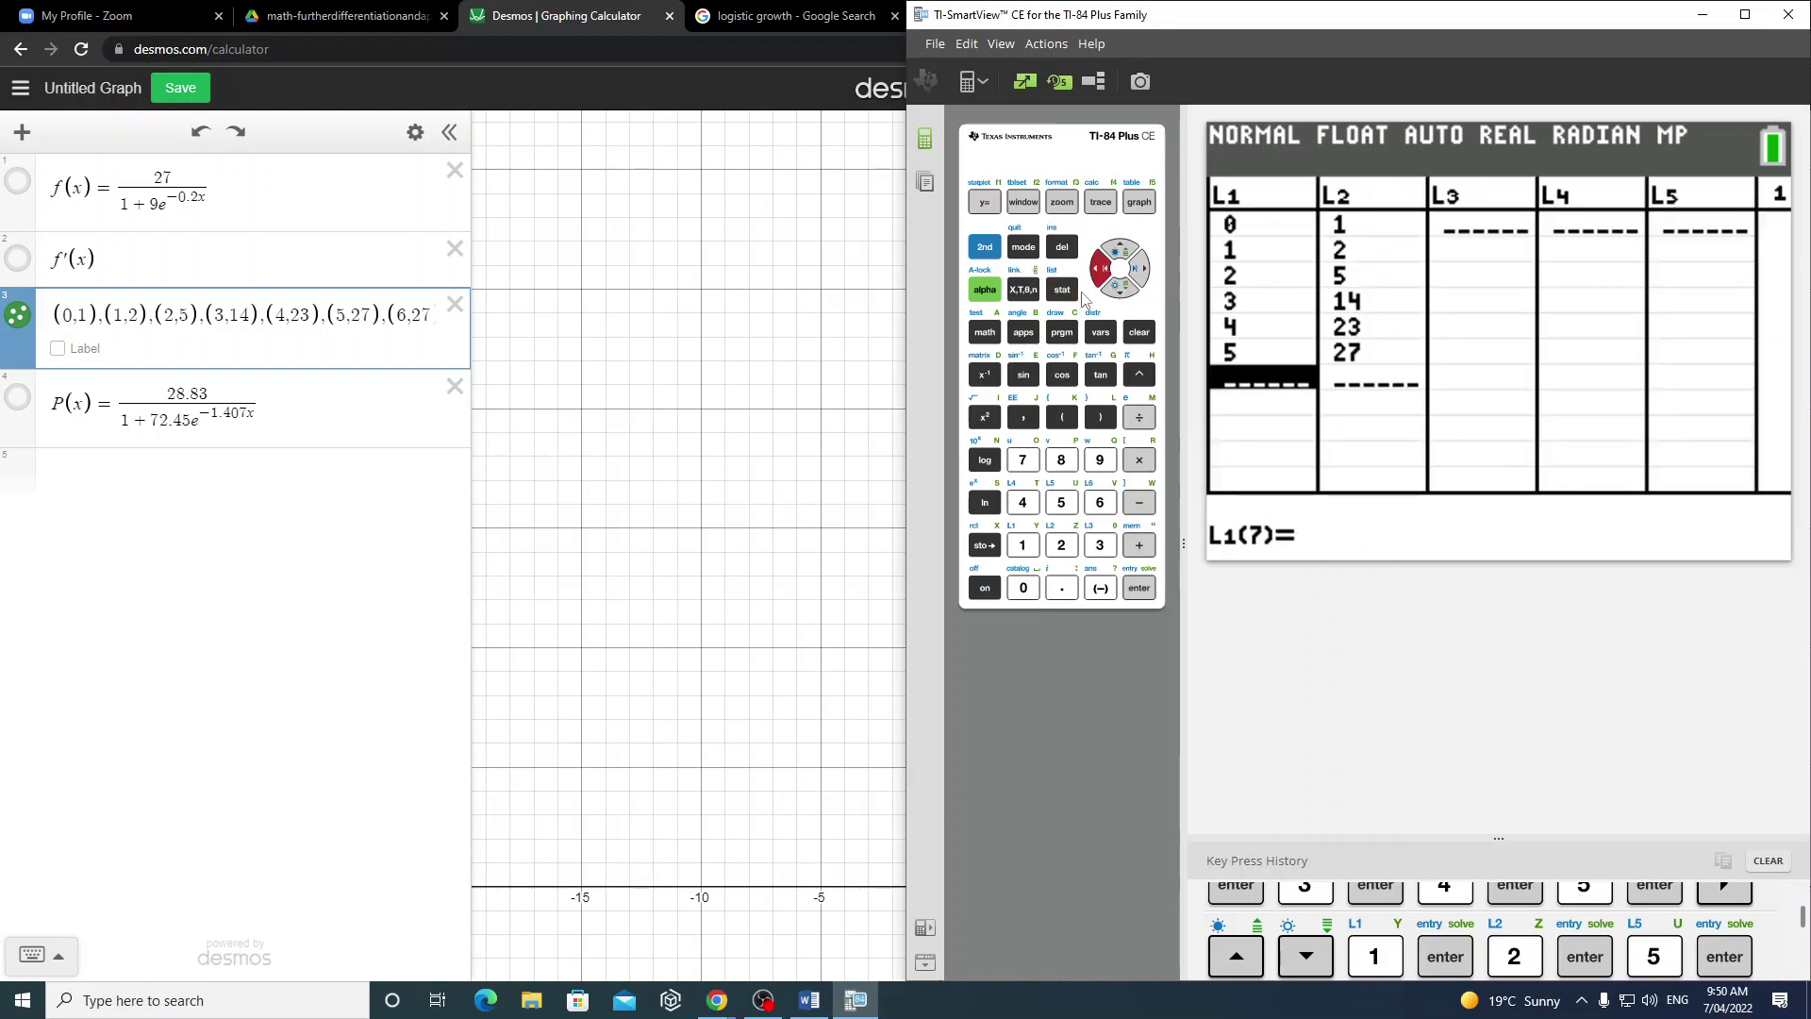
pyautogui.write('6')
pyautogui.press('Down')
pyautogui.write('7')
pyautogui.press('Down')
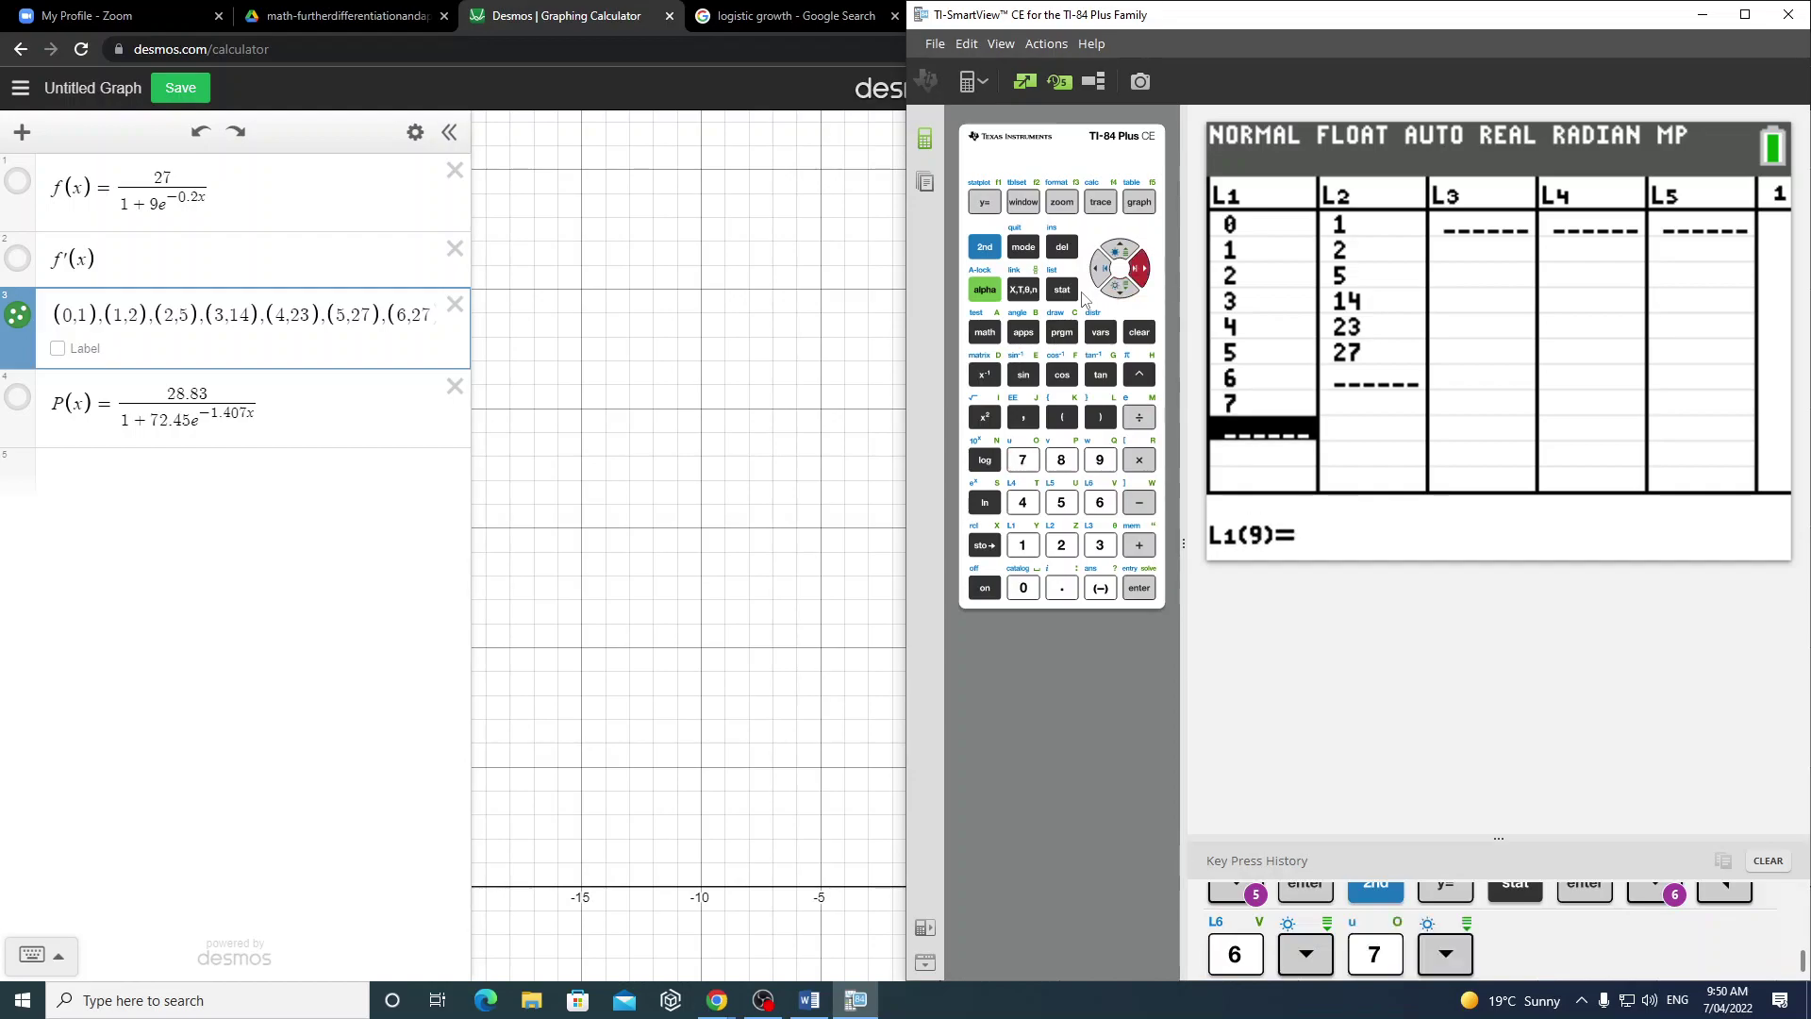
# - Enter 27 in list L2 for both of the new L1 values, 6 and 7
pyautogui.press('Right')
pyautogui.press('Up')
pyautogui.press('Down')
pyautogui.write('27')
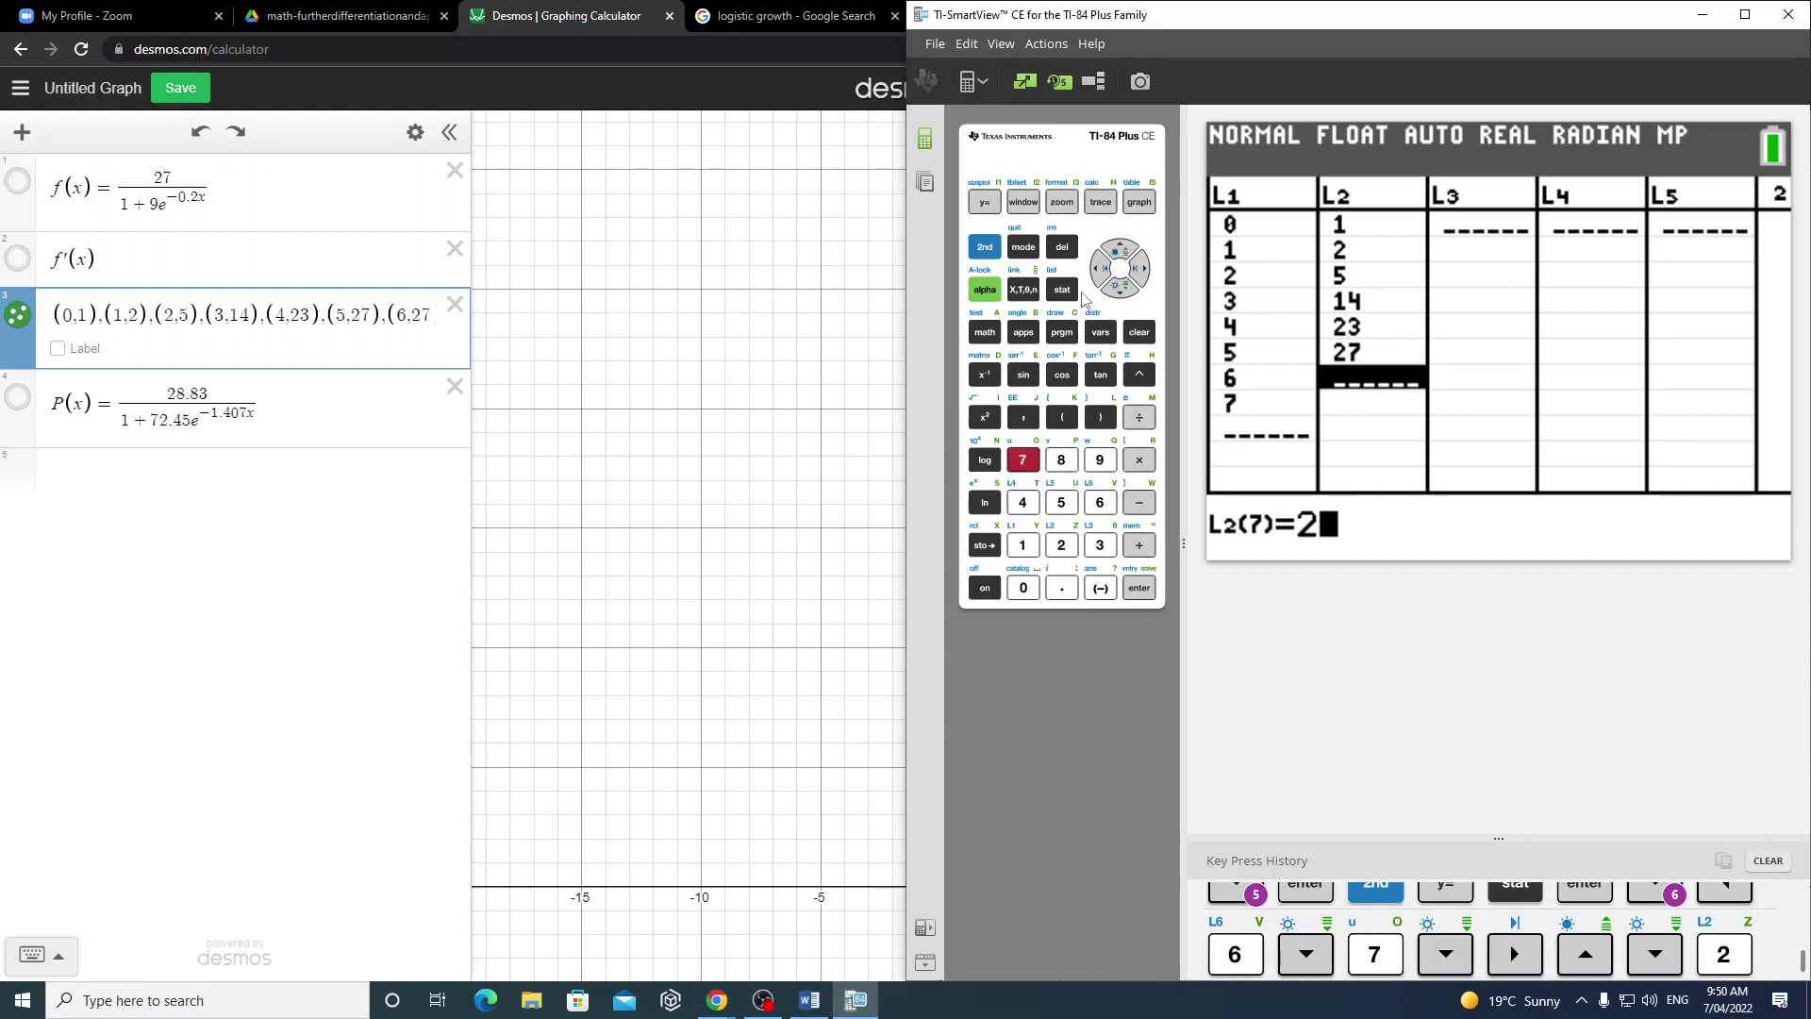
pyautogui.press('Return')
pyautogui.write('27')
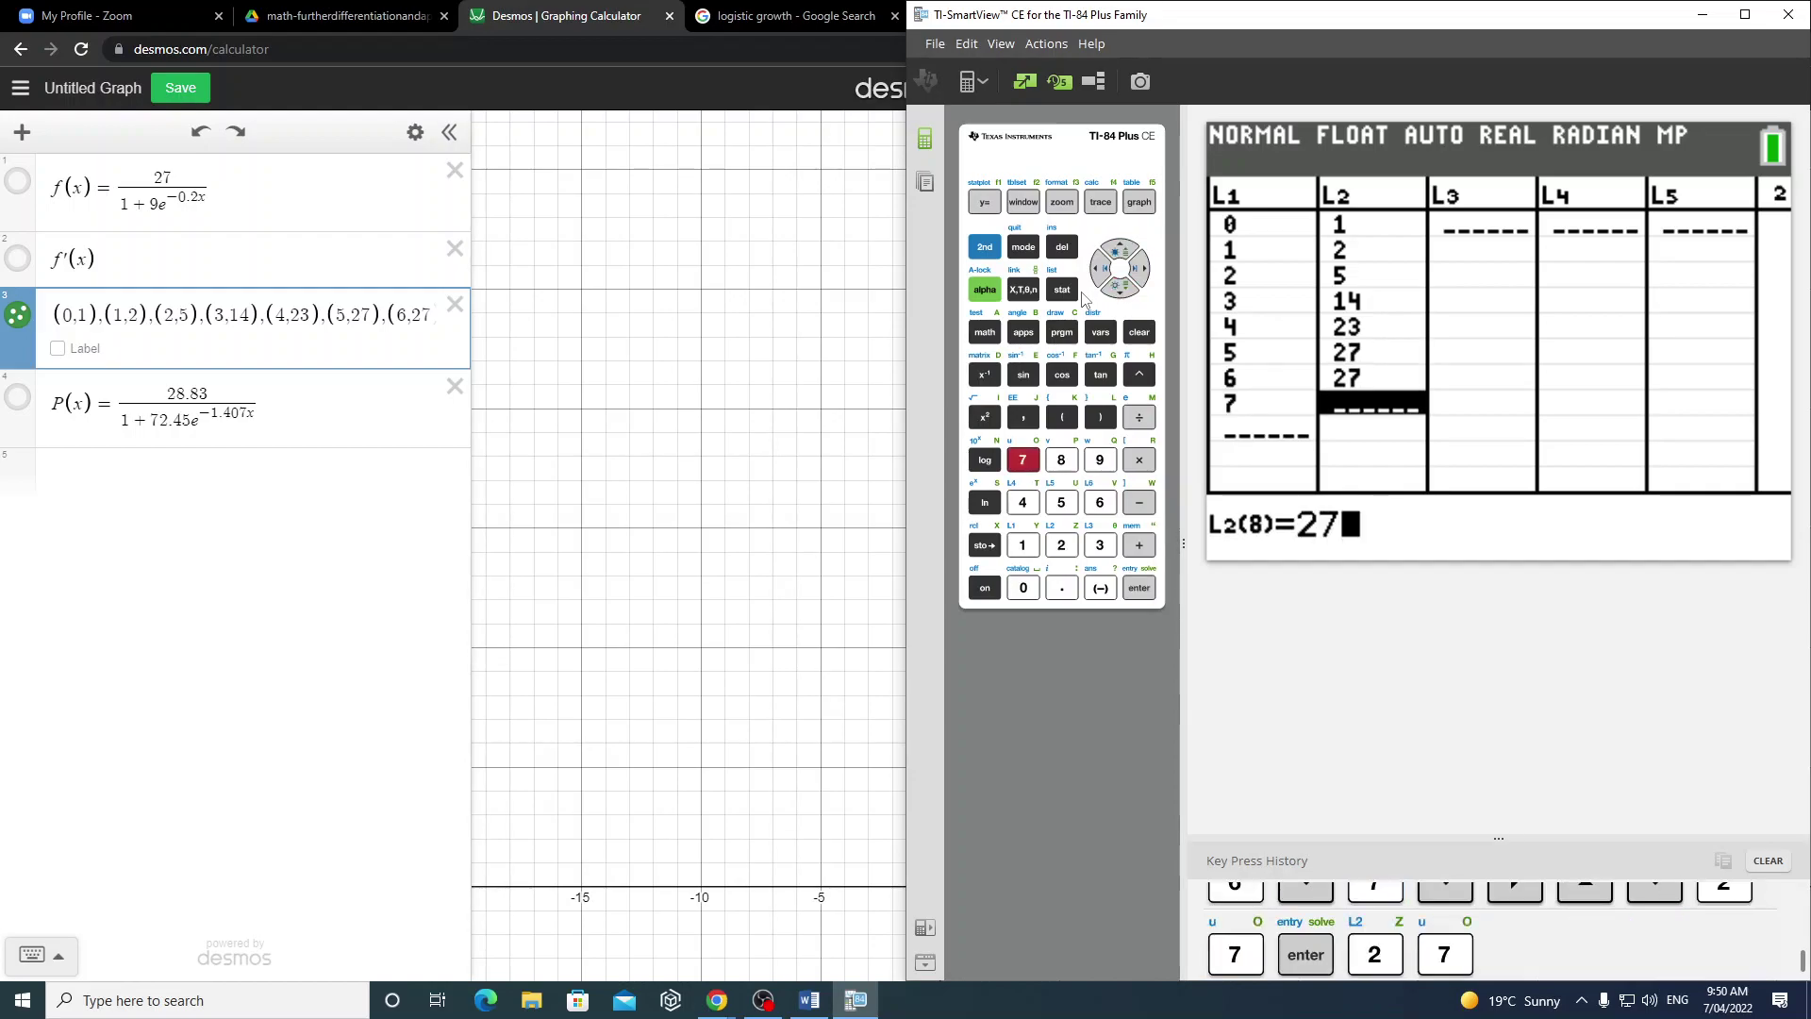
pyautogui.press('Return')
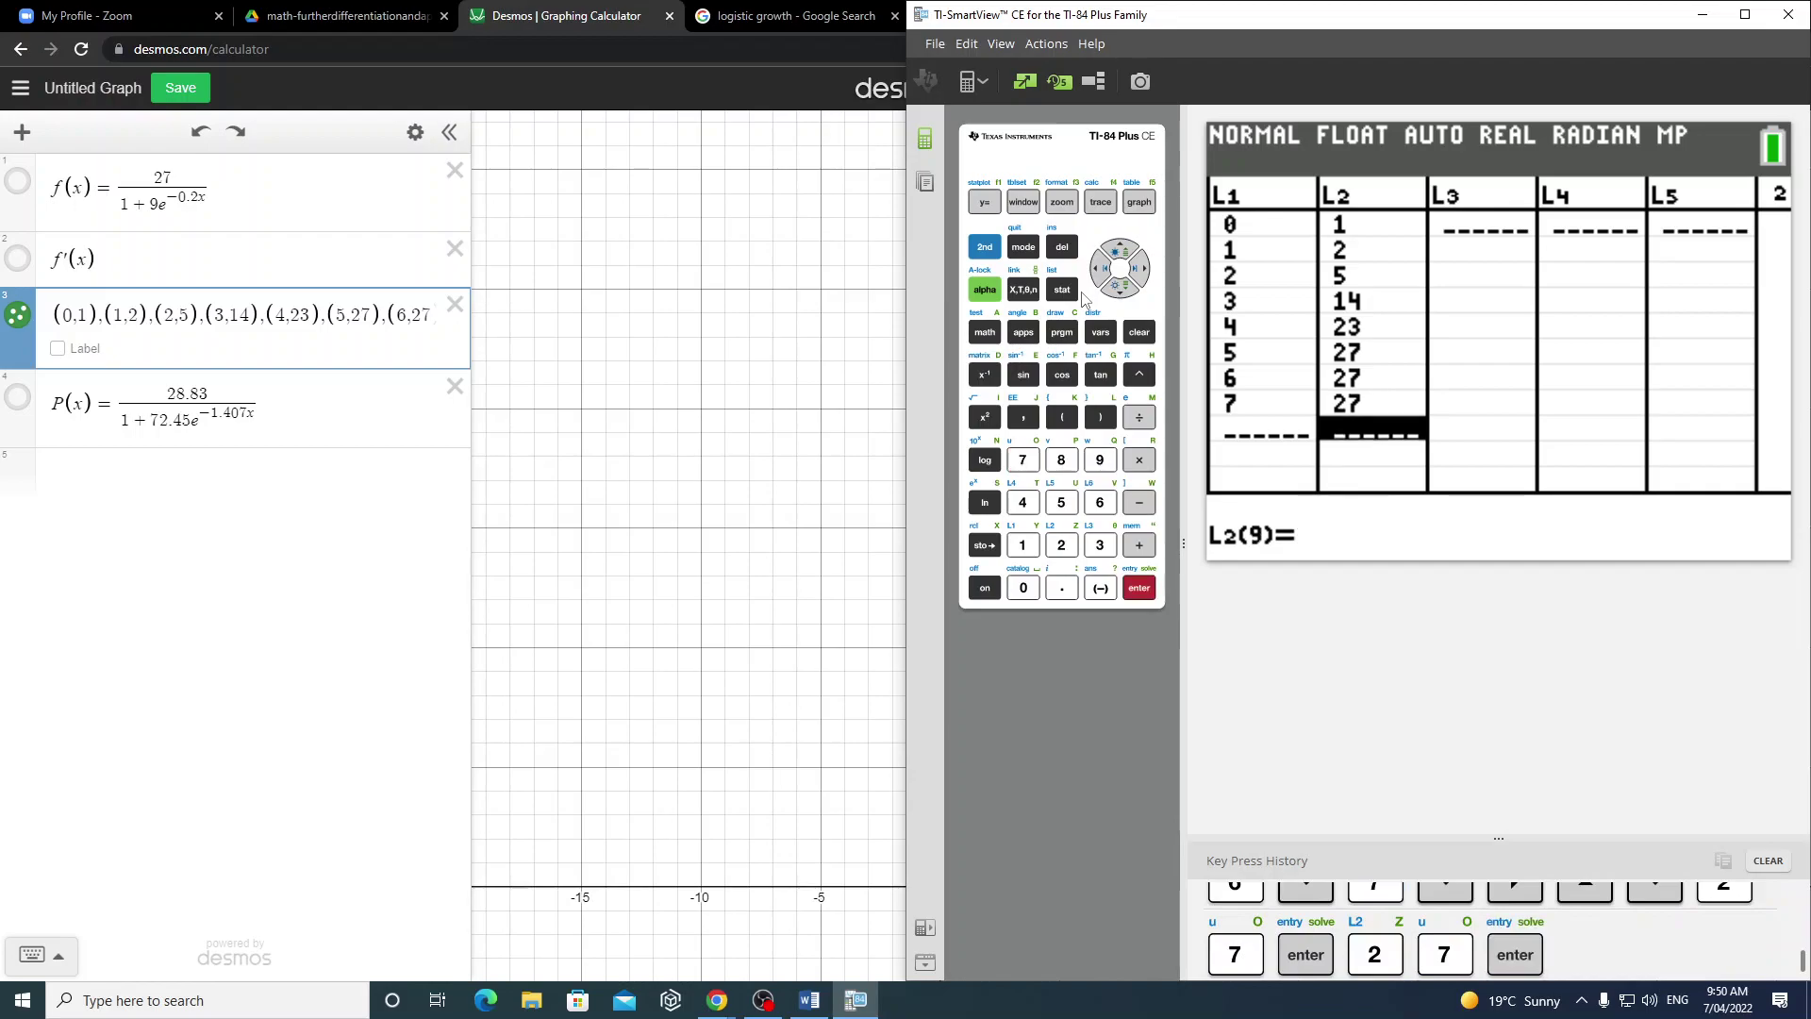
# - Check the Plot1 scatter plot settings and graph the extended L1 and L2 data
pyautogui.click(983, 248)
pyautogui.click(985, 204)
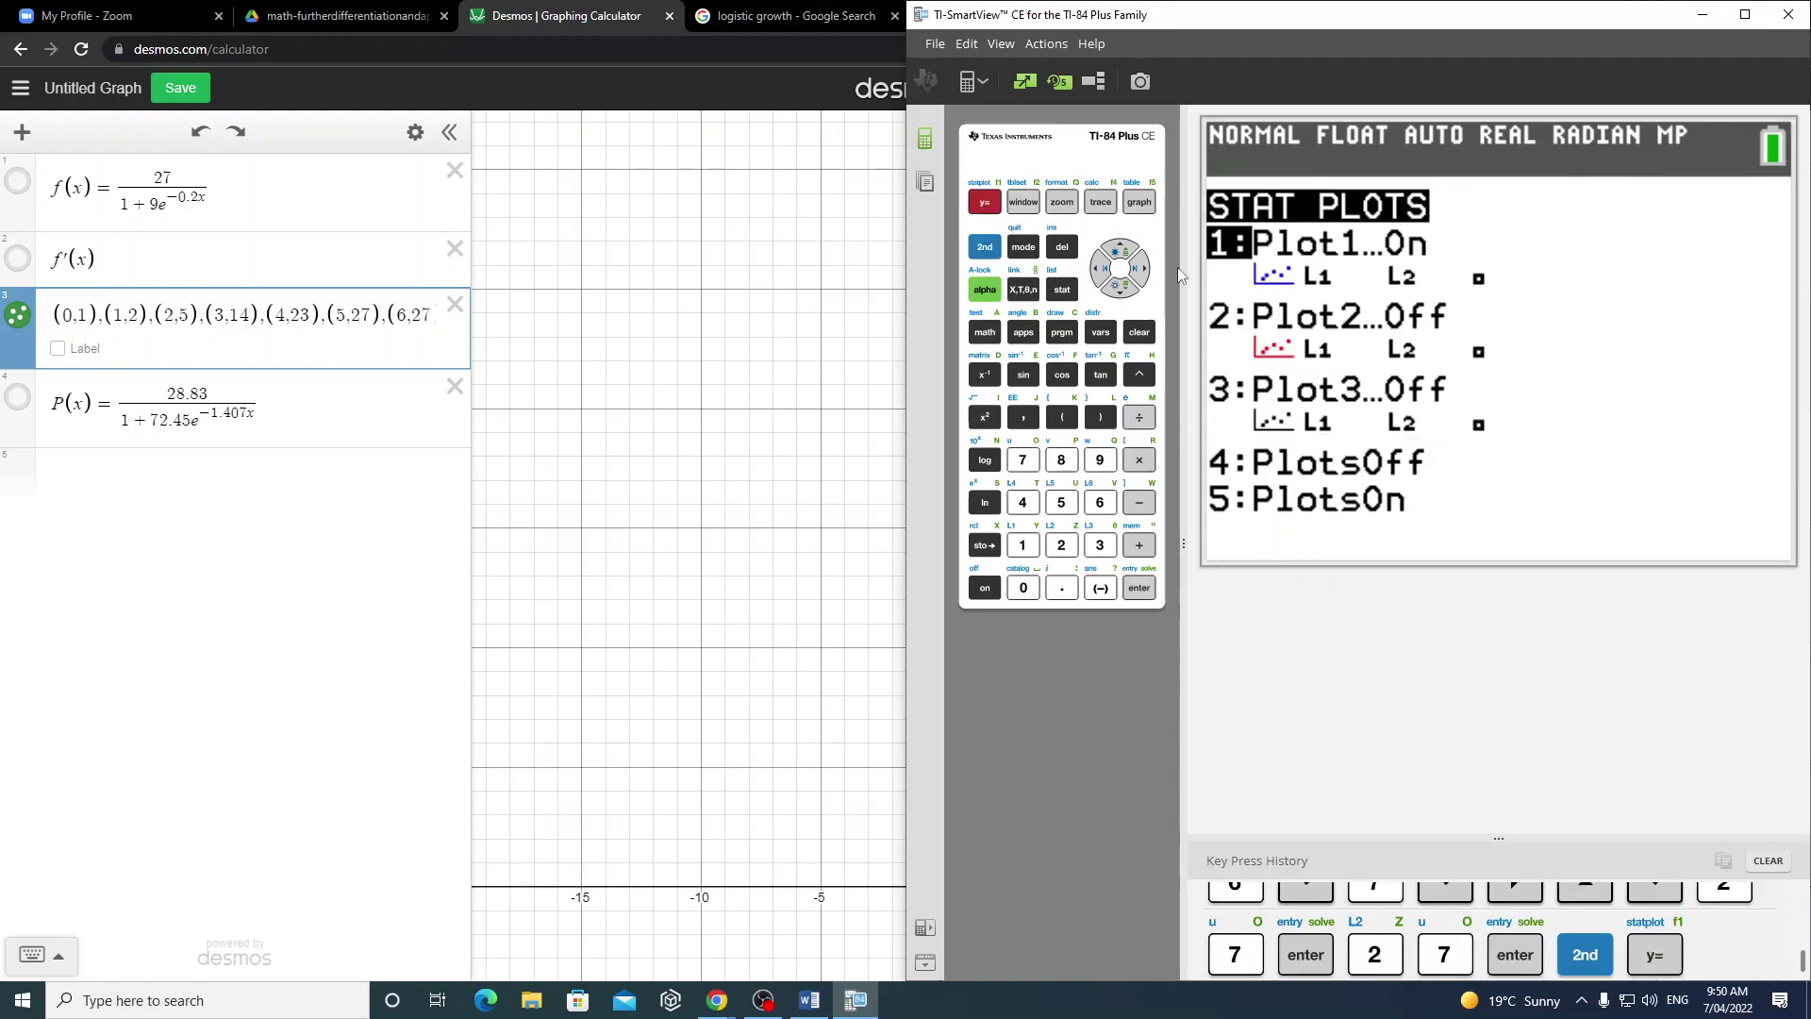
pyautogui.press('Return')
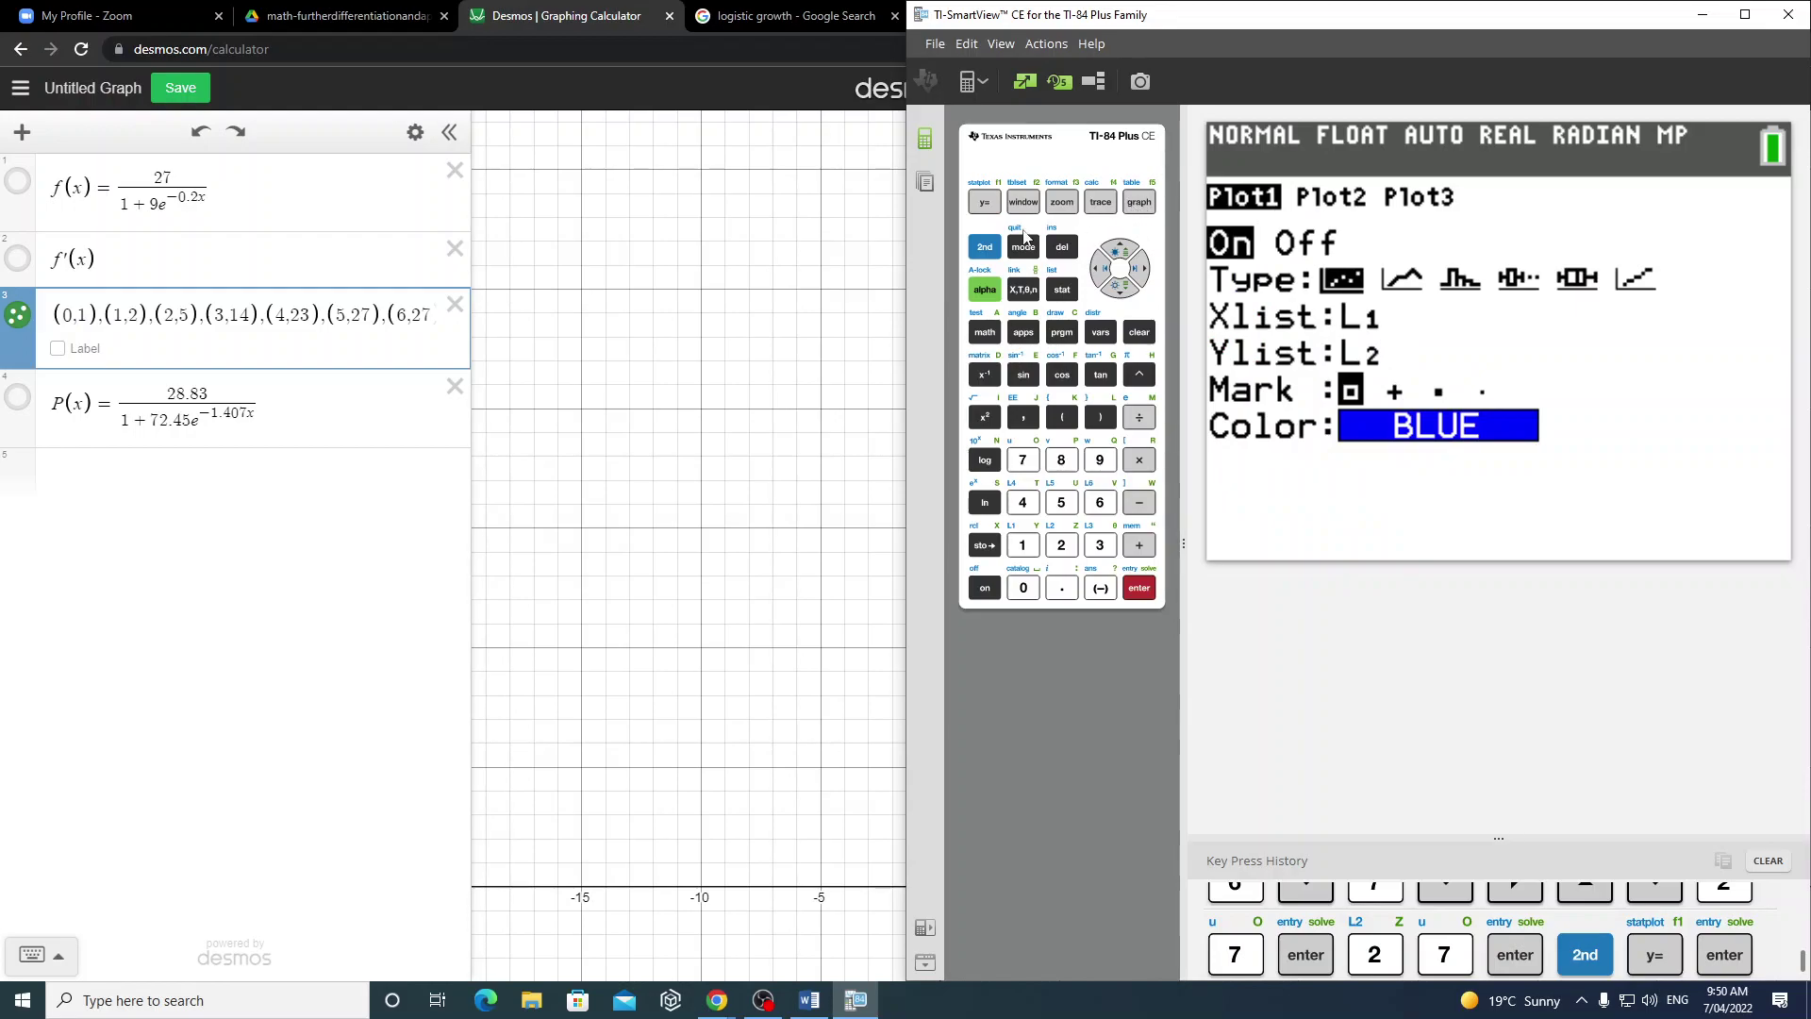
pyautogui.click(987, 249)
pyautogui.click(1025, 248)
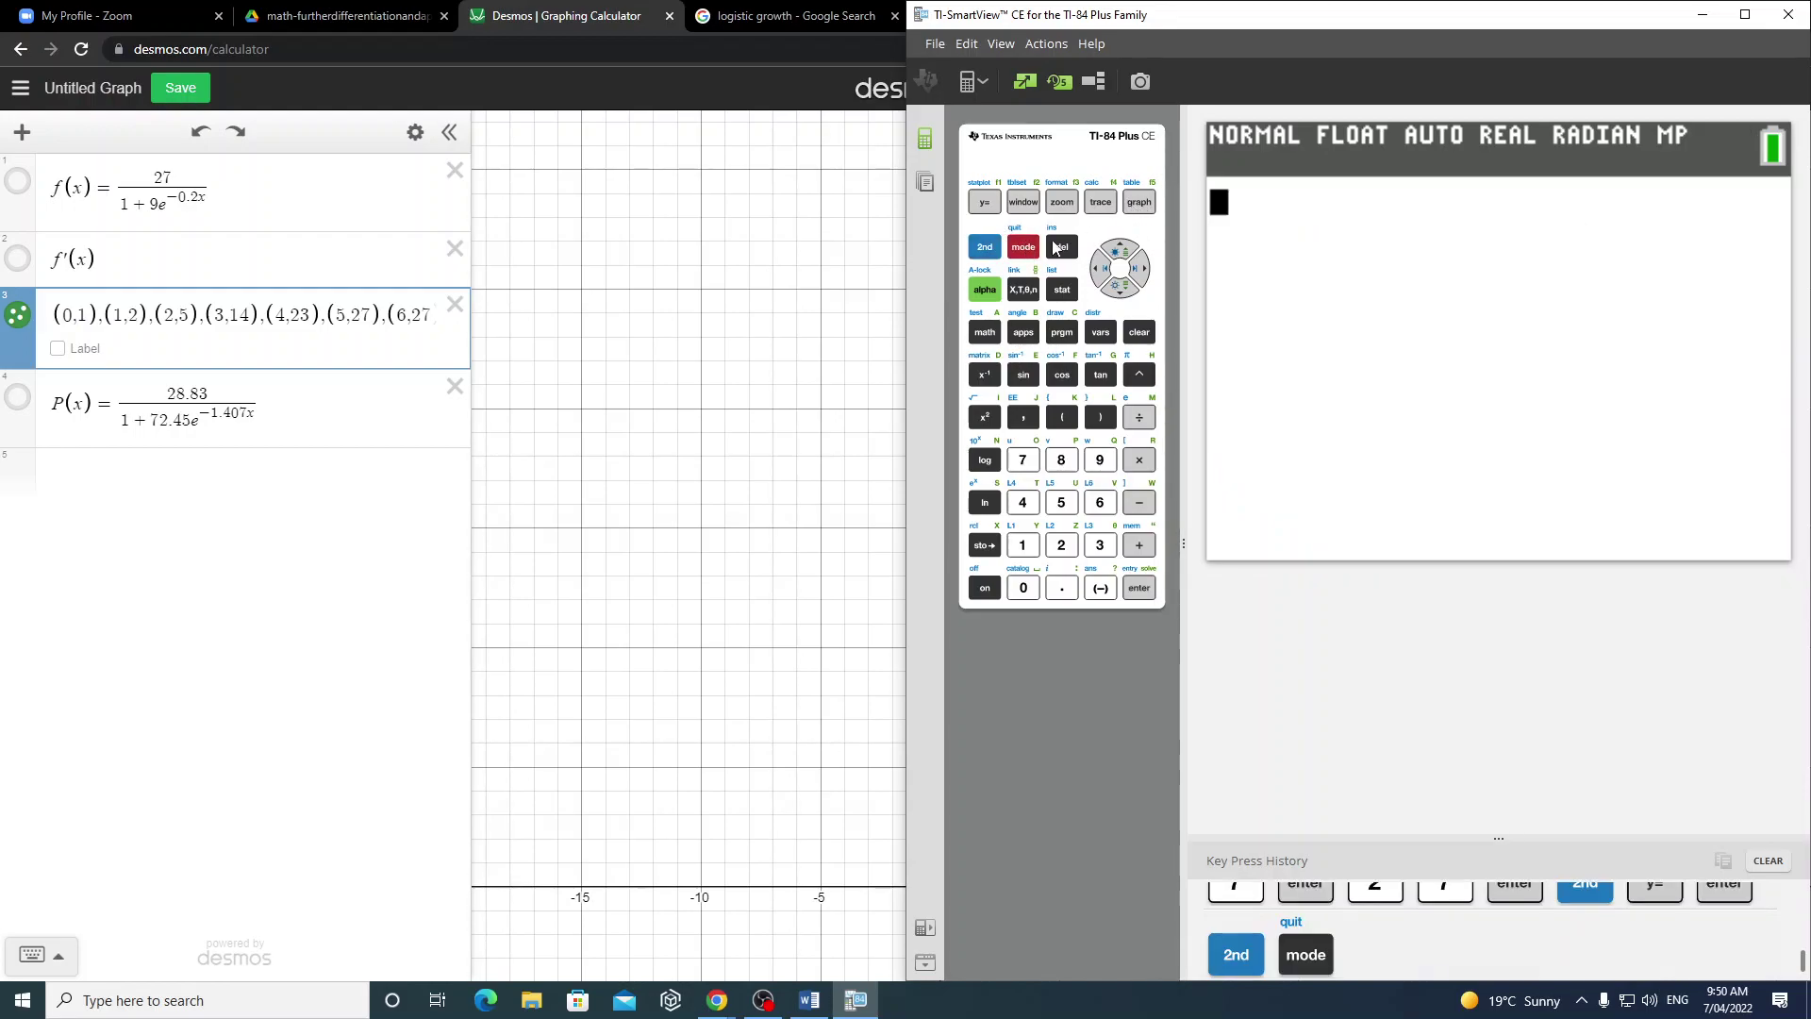
pyautogui.click(1139, 202)
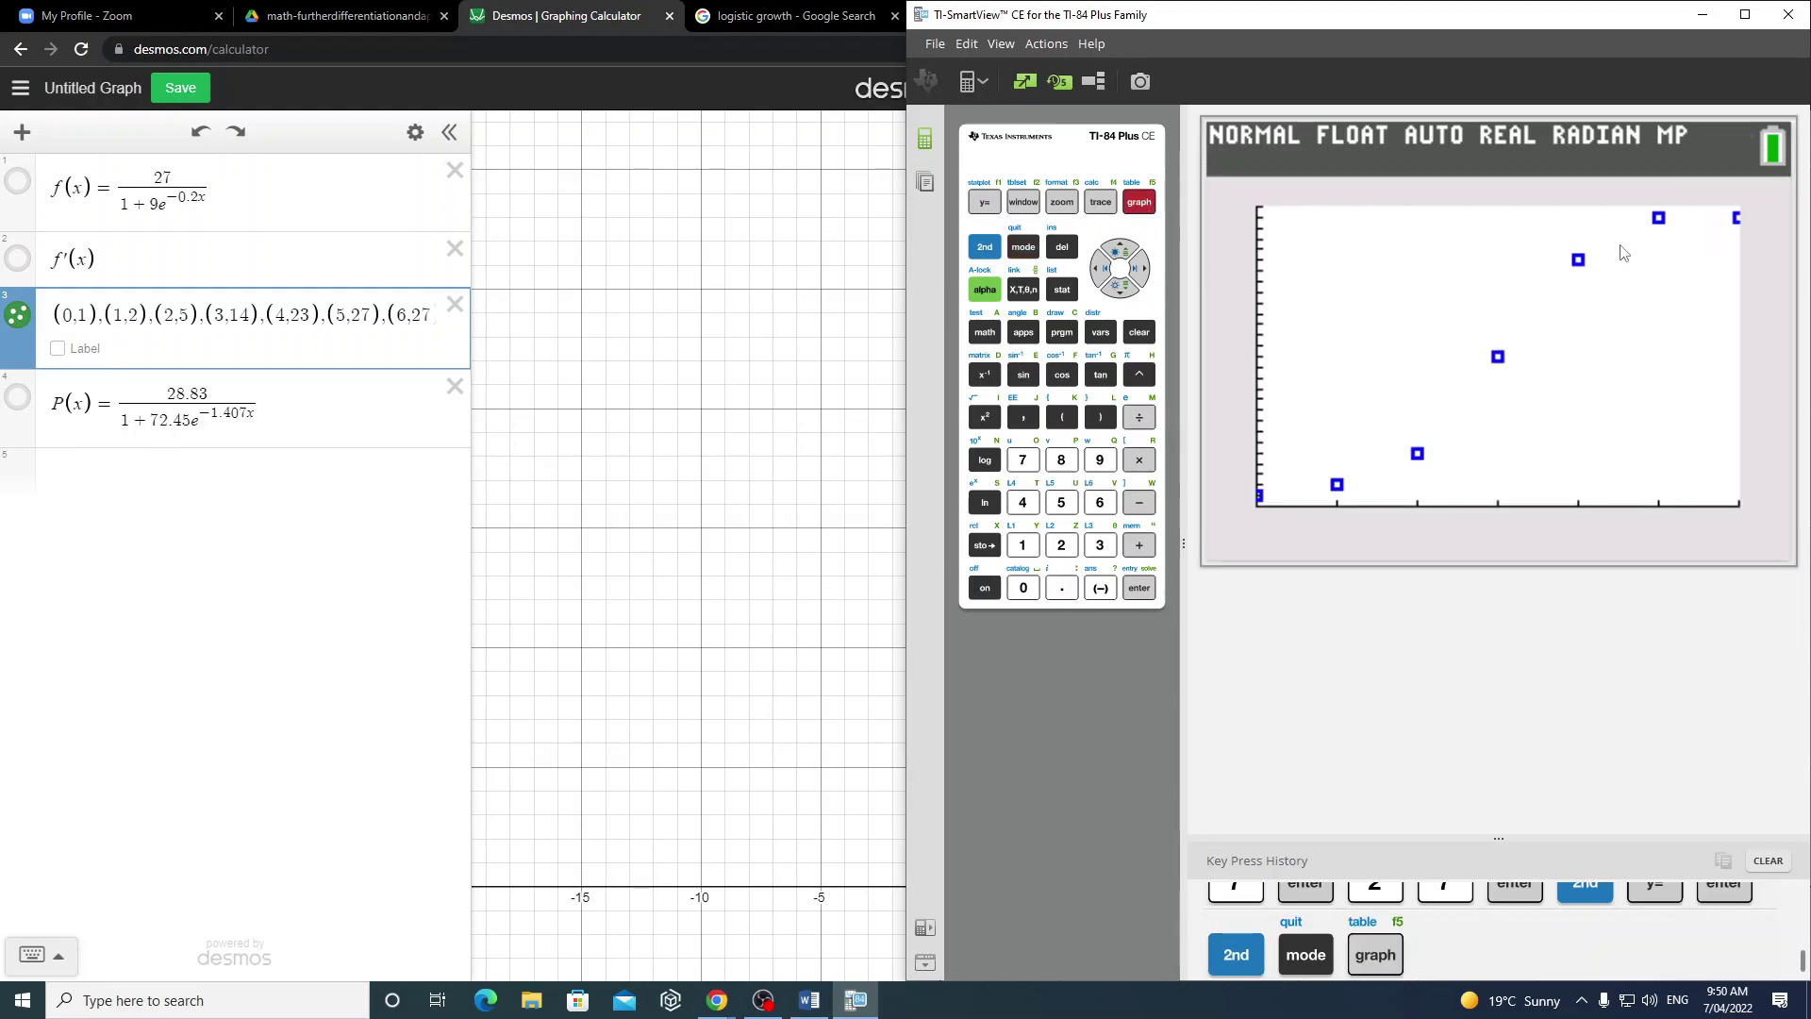
# - Set the graph window's Xmax to 8 and redraw the scatter plot
pyautogui.click(1025, 208)
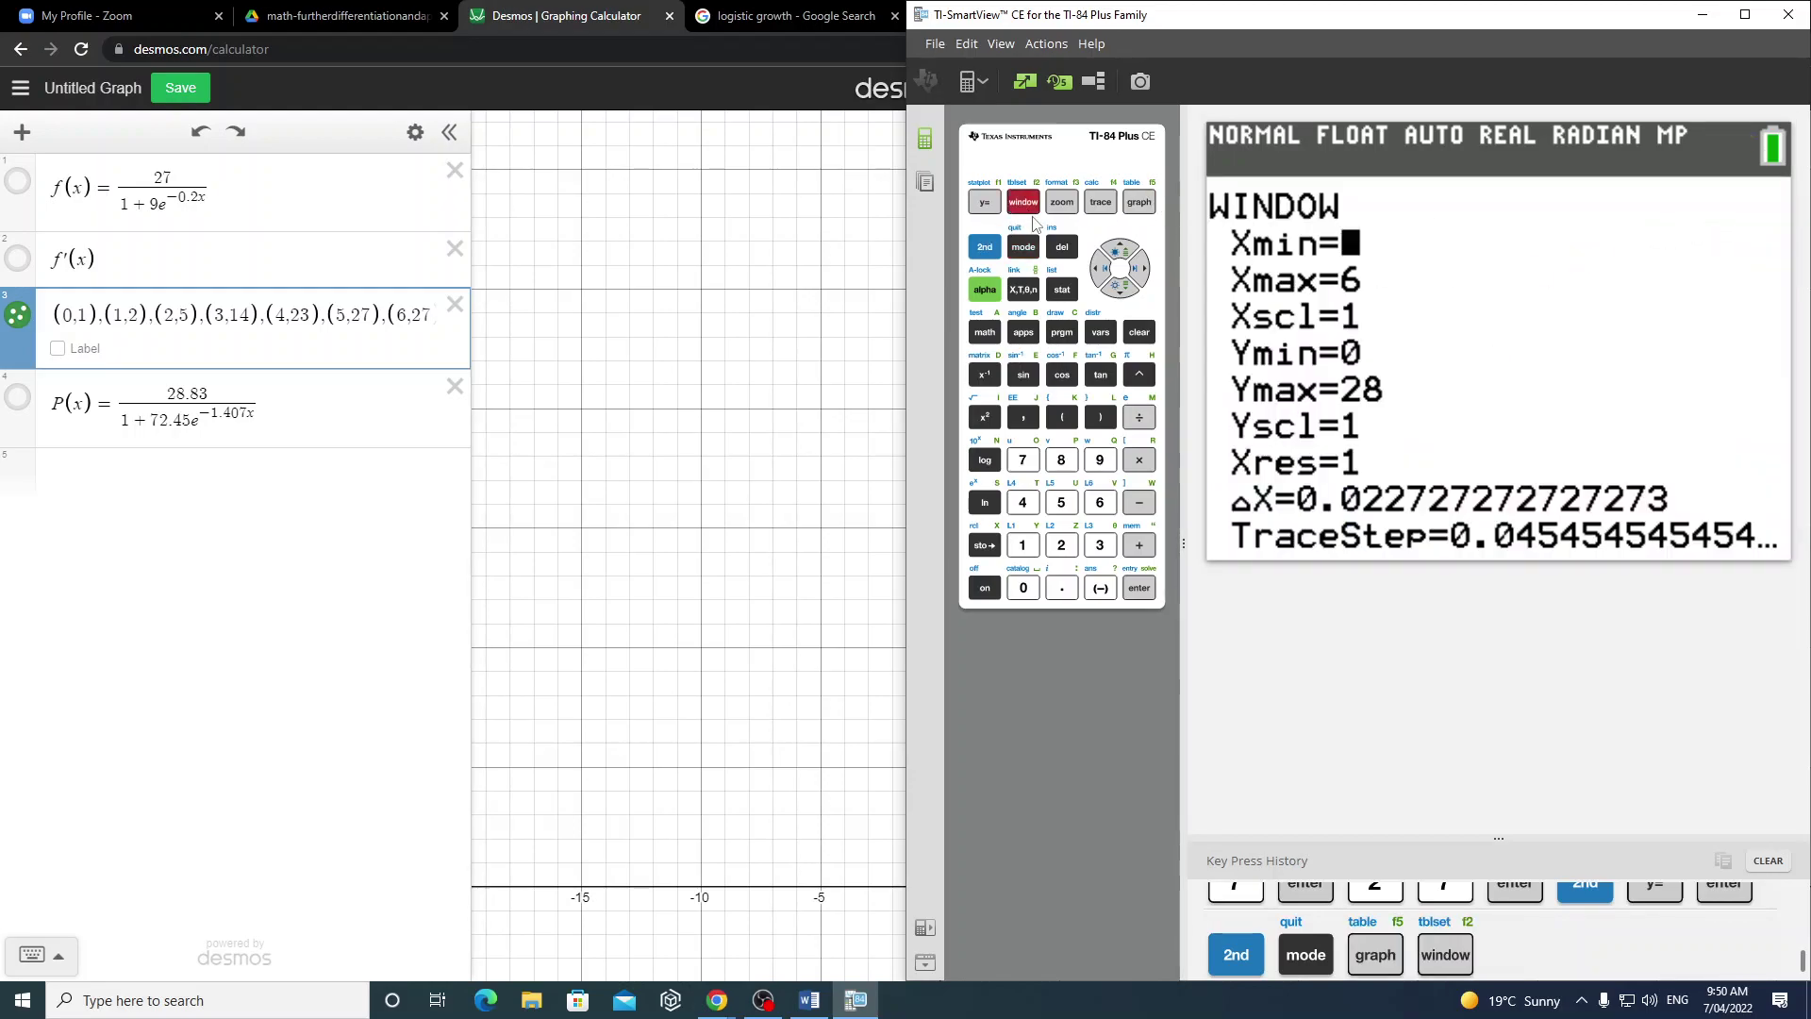
pyautogui.press('Down')
pyautogui.write('8')
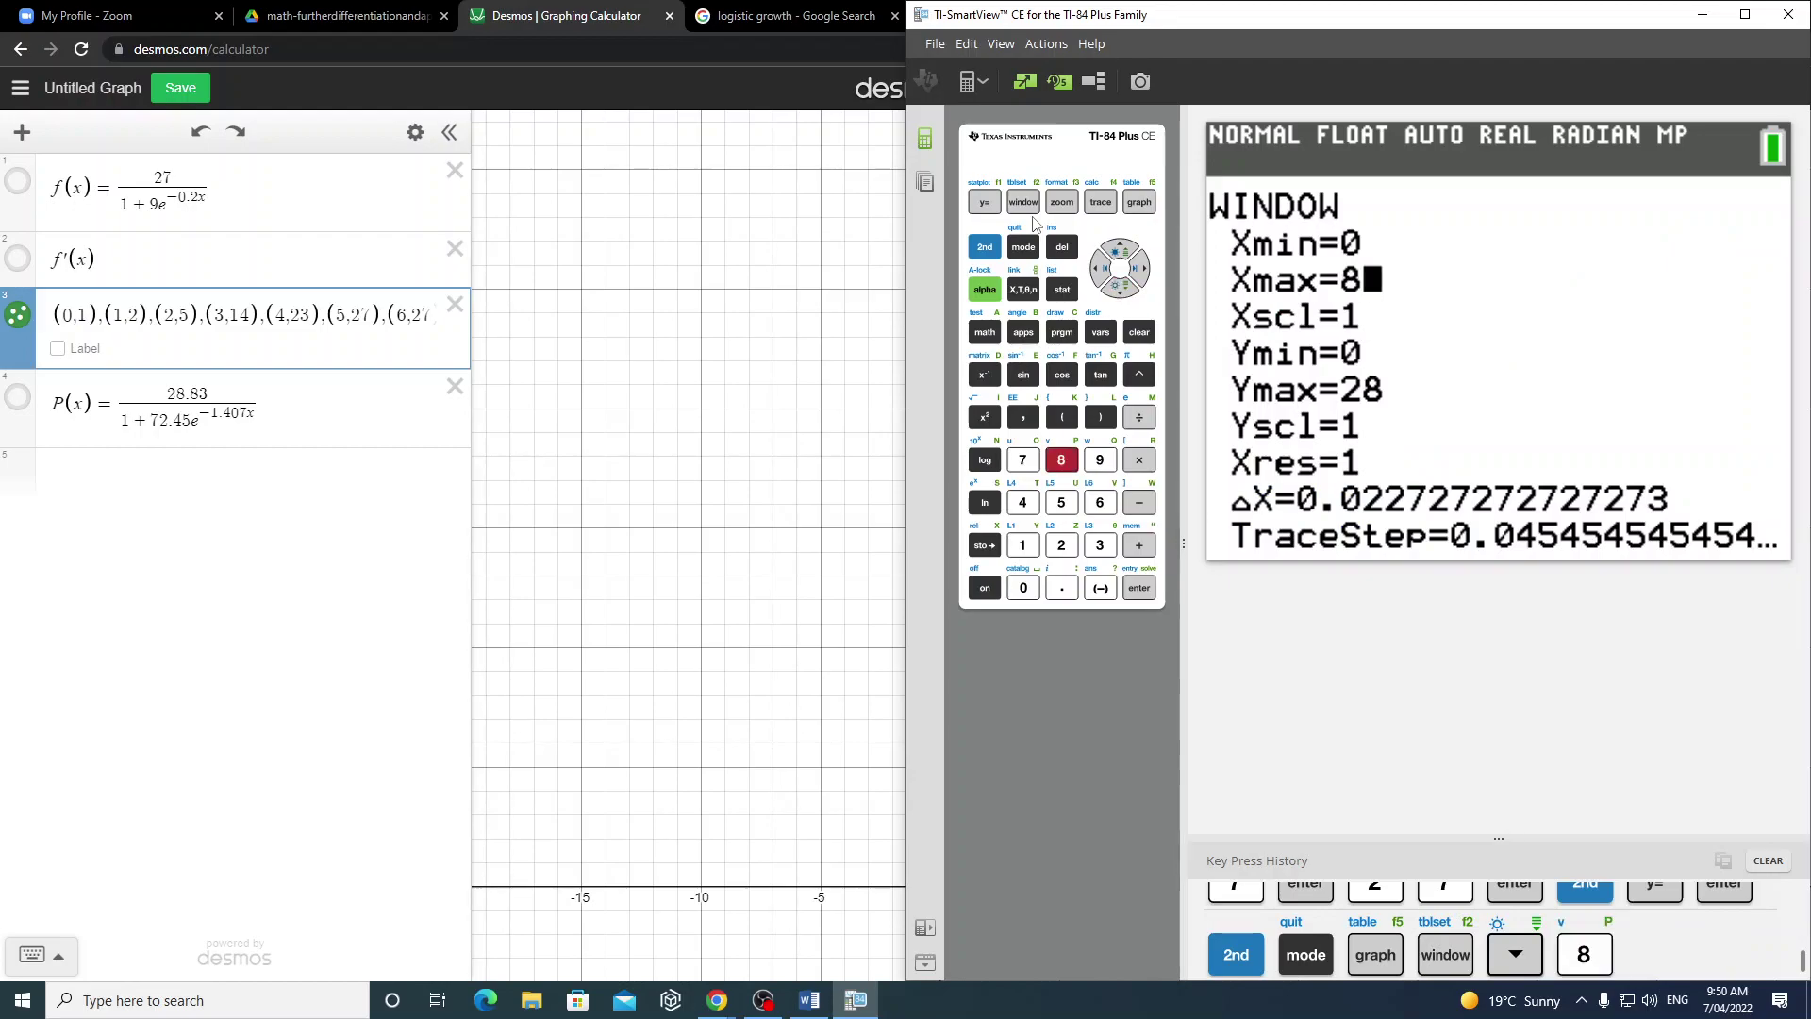
pyautogui.press('Return')
pyautogui.click(1153, 202)
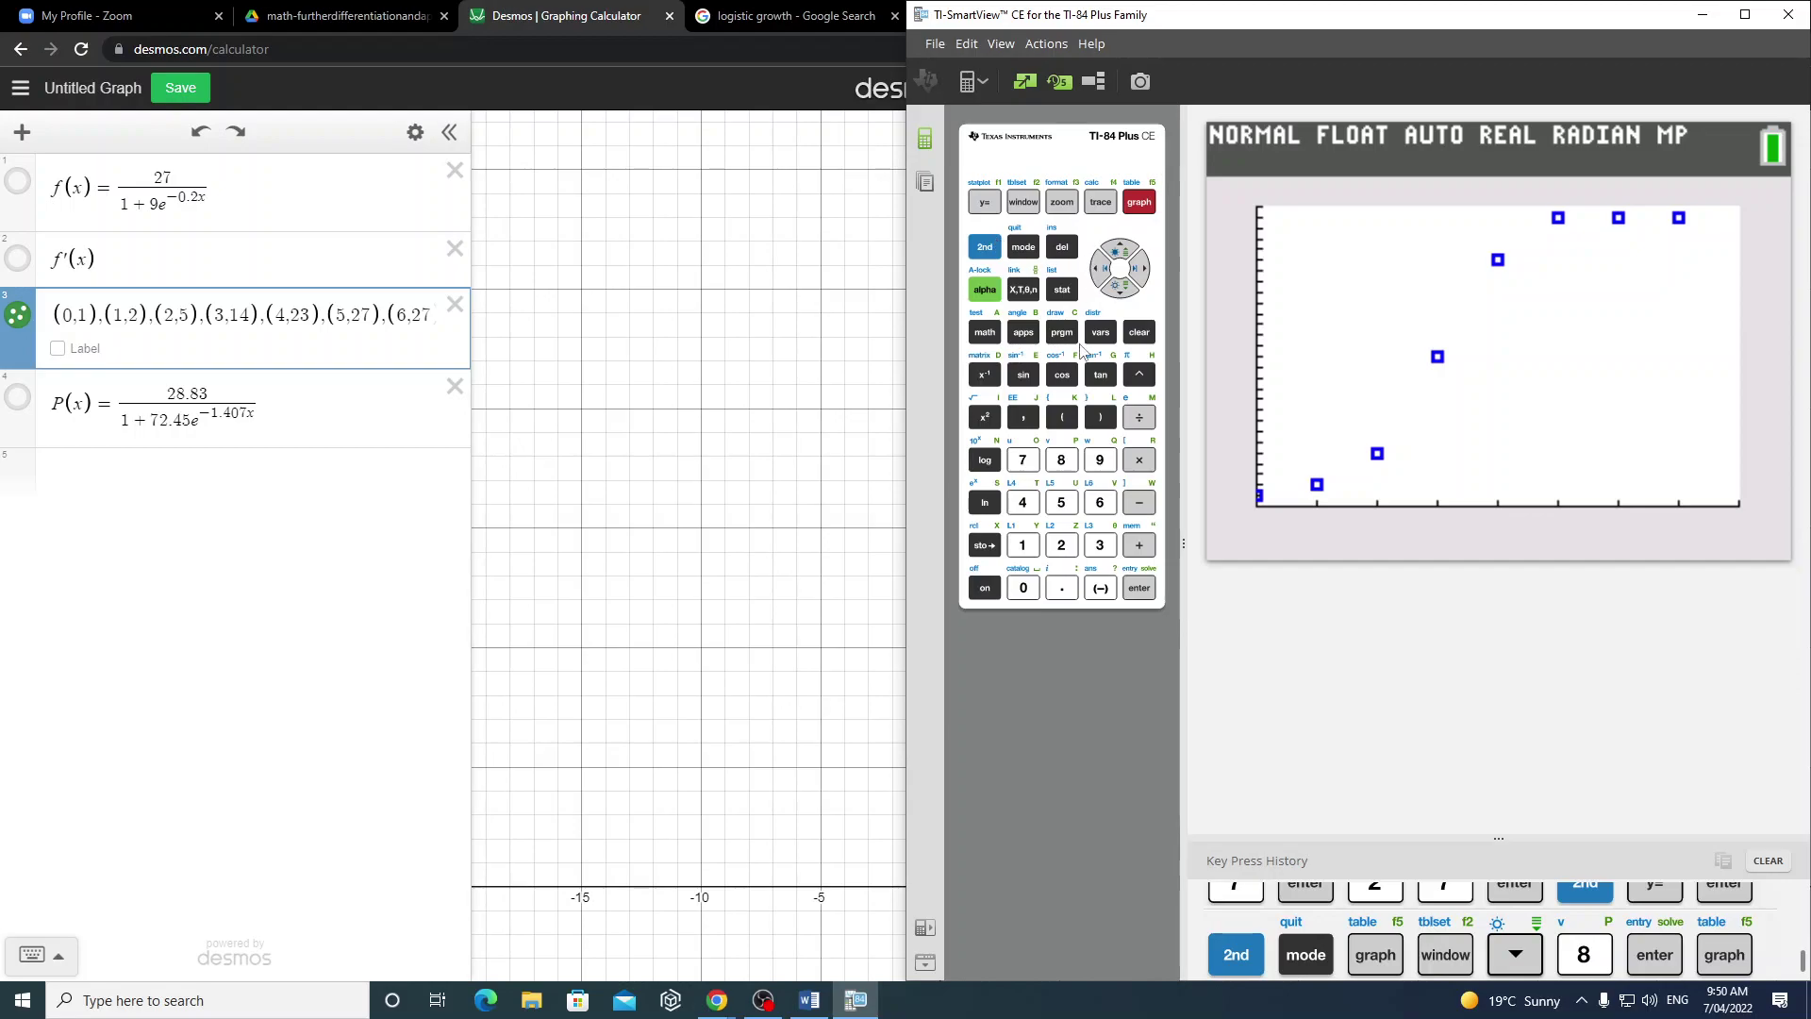
# - Calculate a Logistic regression on the calculator with L1 as the Xlist and L2 as the Ylist
pyautogui.click(1063, 298)
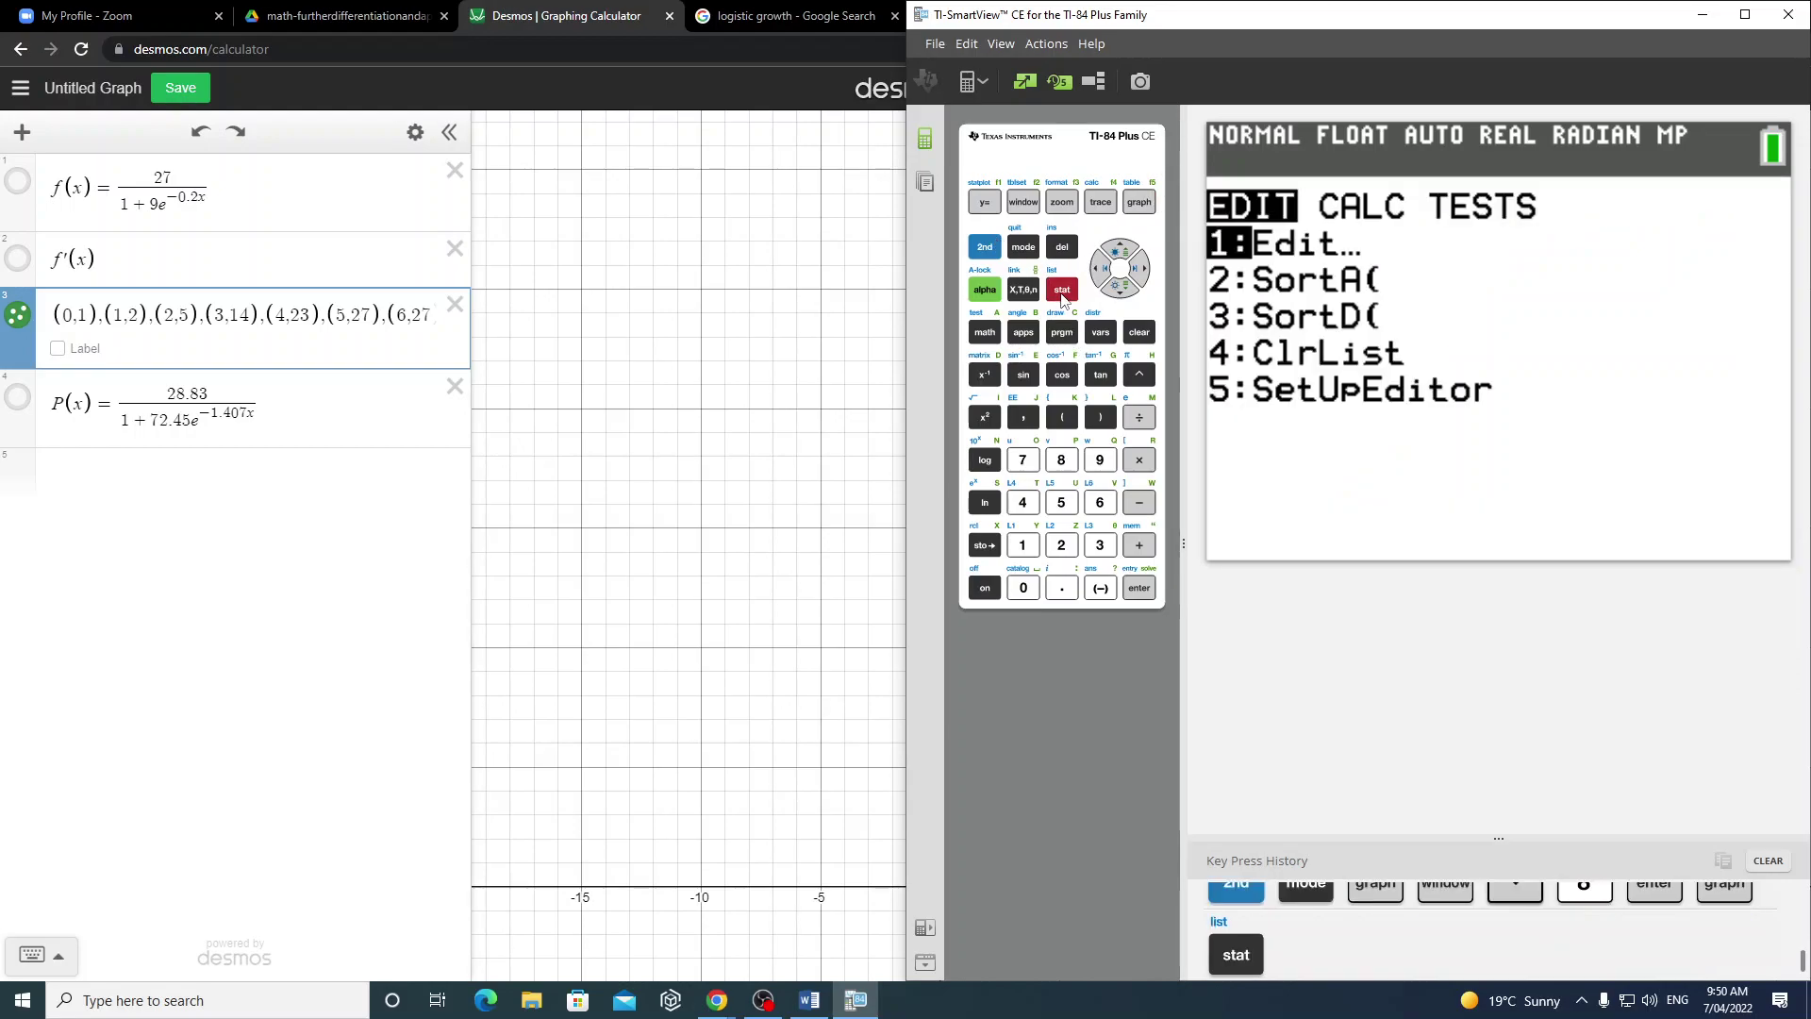
pyautogui.press('Right')
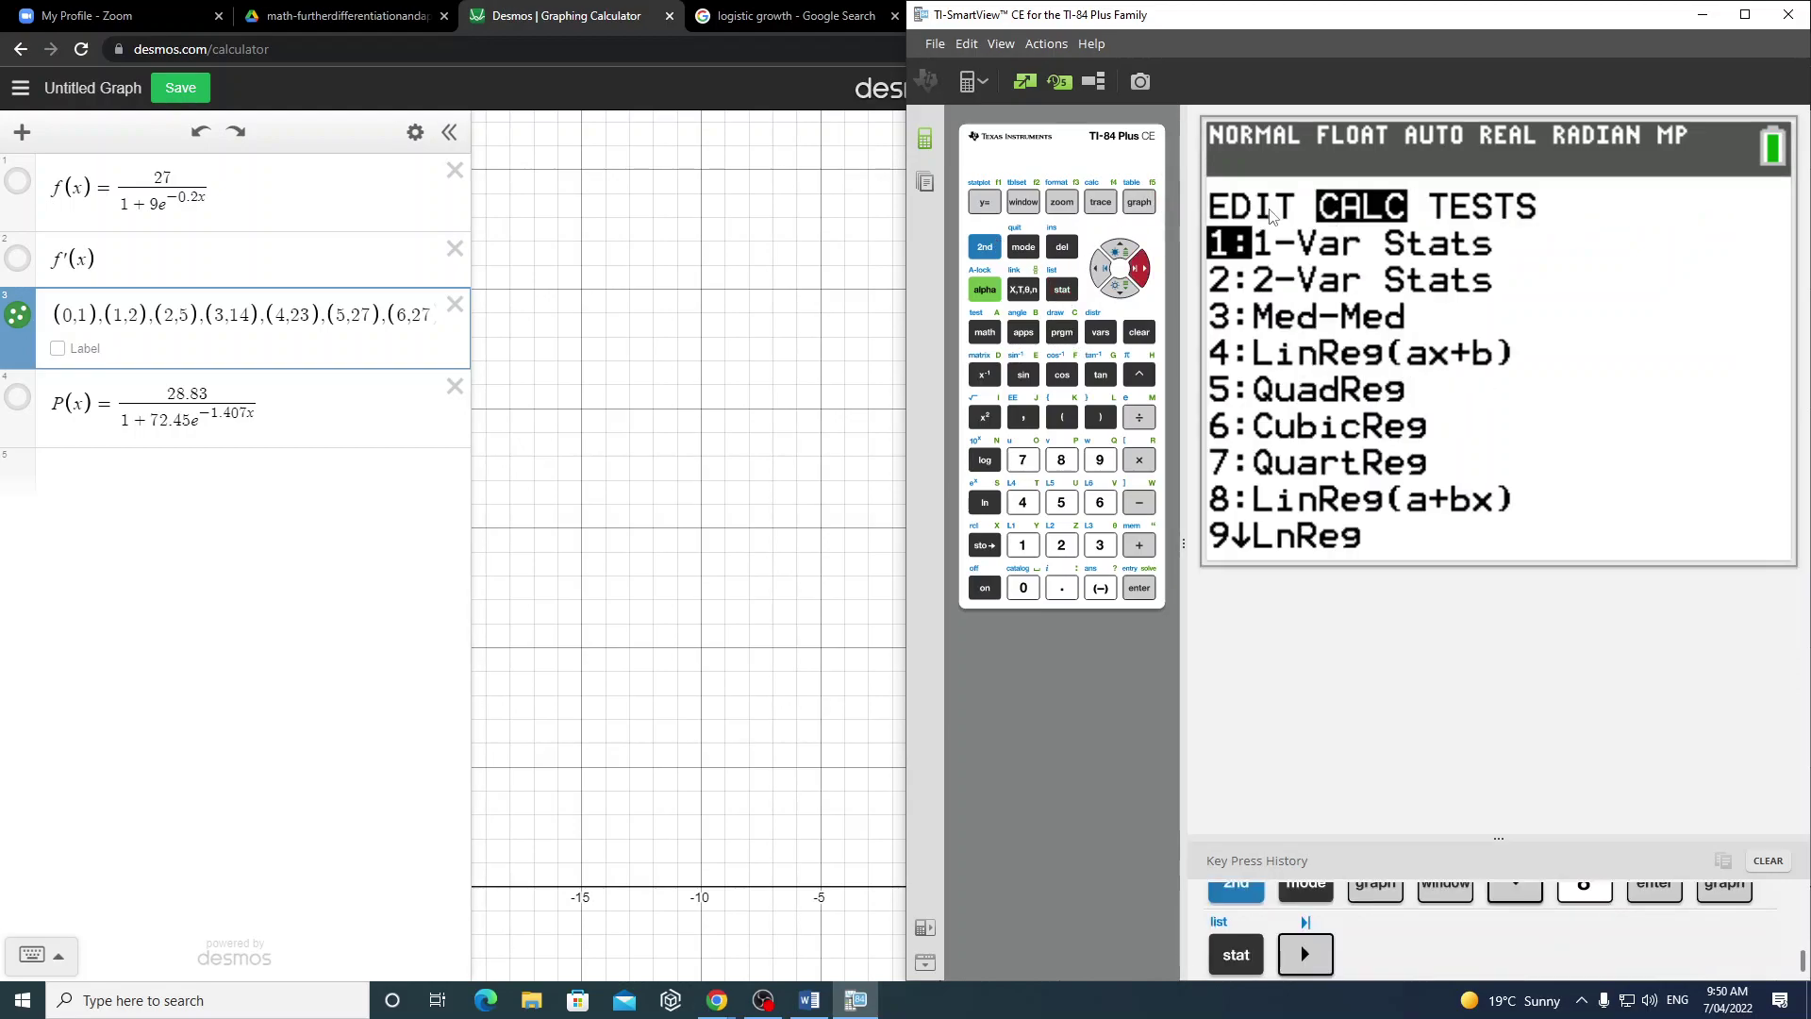
pyautogui.press('Down')
pyautogui.press('Down')
pyautogui.press('Down')
pyautogui.press('Down')
pyautogui.press('Down')
pyautogui.press('Down')
pyautogui.press('Down')
pyautogui.press('Down')
pyautogui.press('Down')
pyautogui.press('Down')
pyautogui.press('Down')
pyautogui.press('Down')
pyautogui.press('Down')
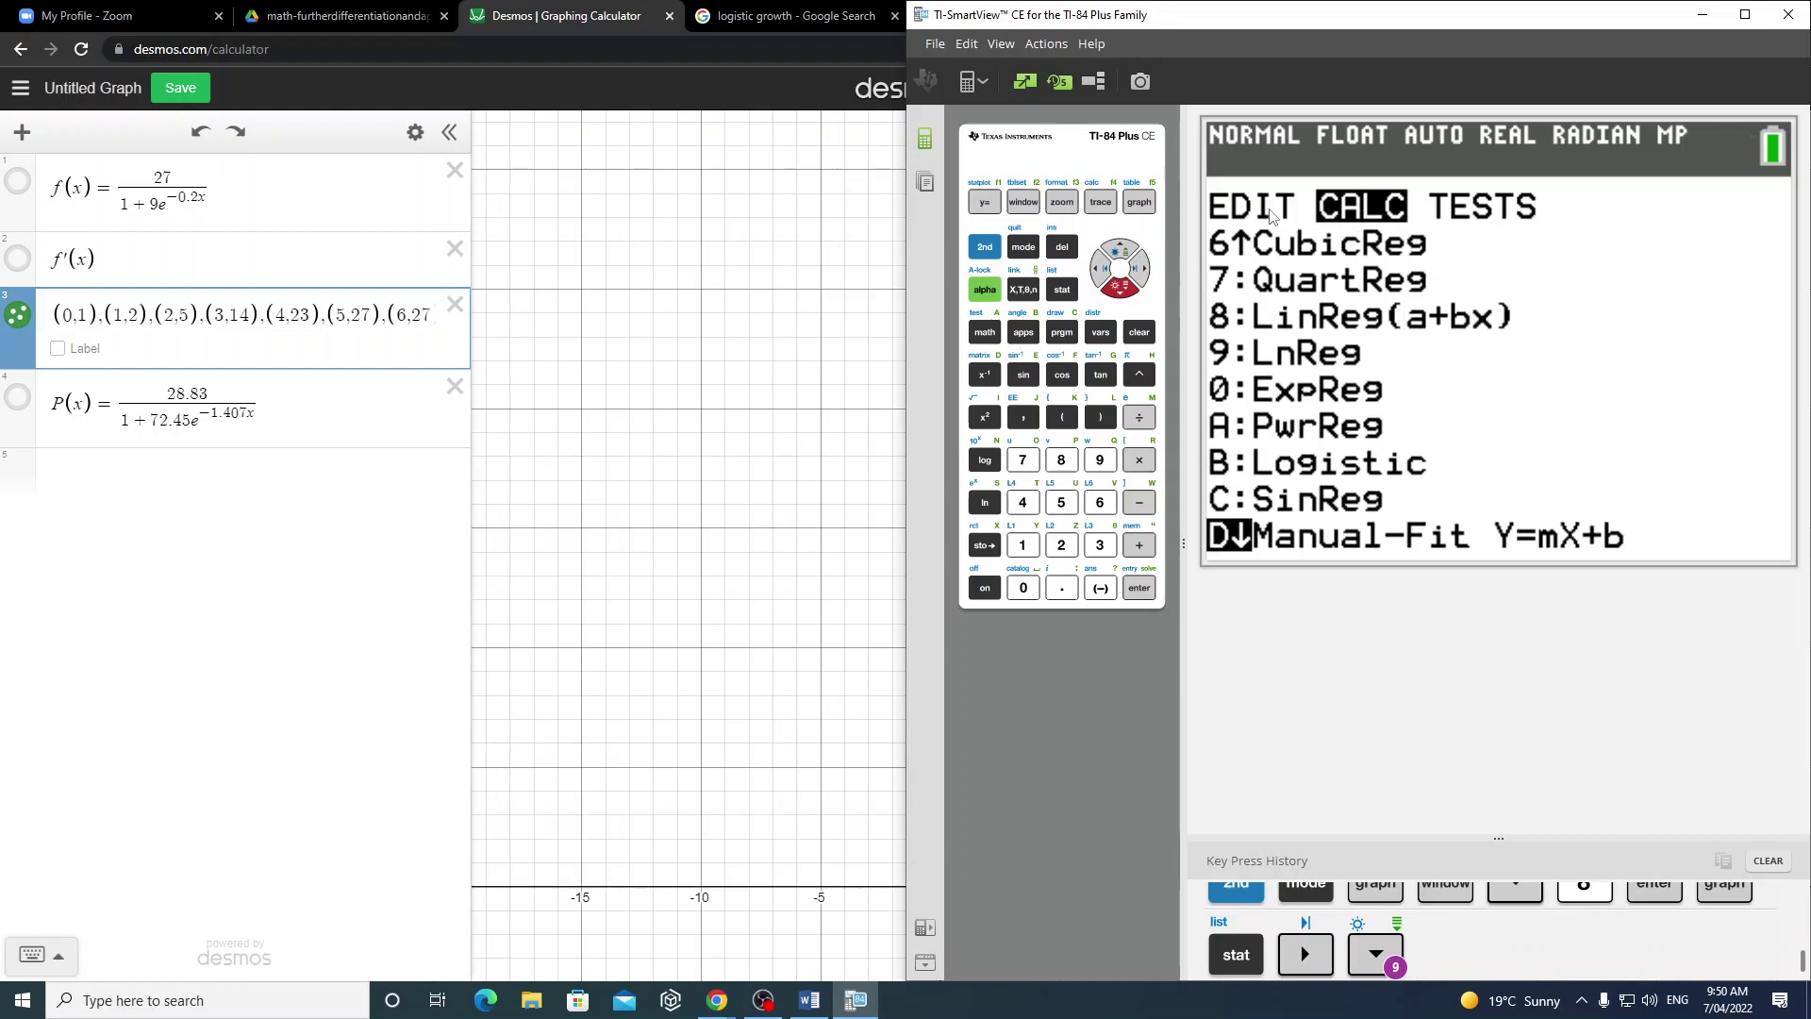
pyautogui.press('Down')
pyautogui.press('Up')
pyautogui.press('Up')
pyautogui.press('Up')
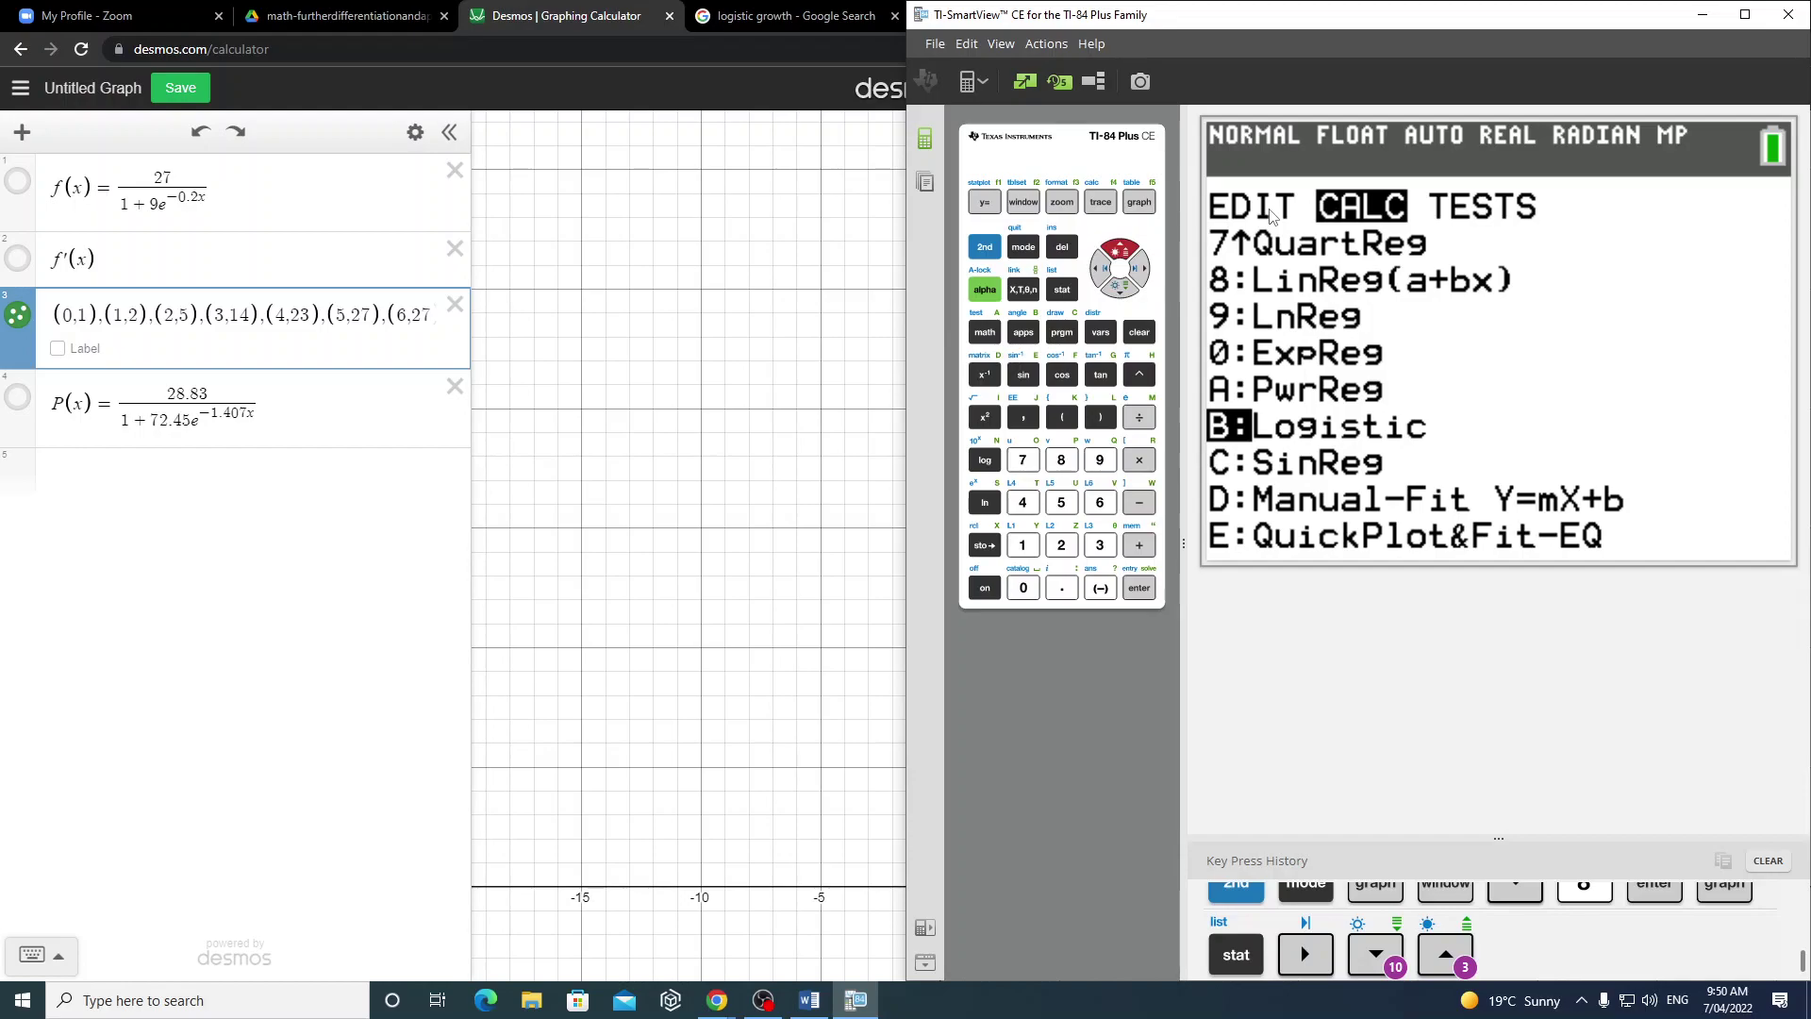
pyautogui.press('Return')
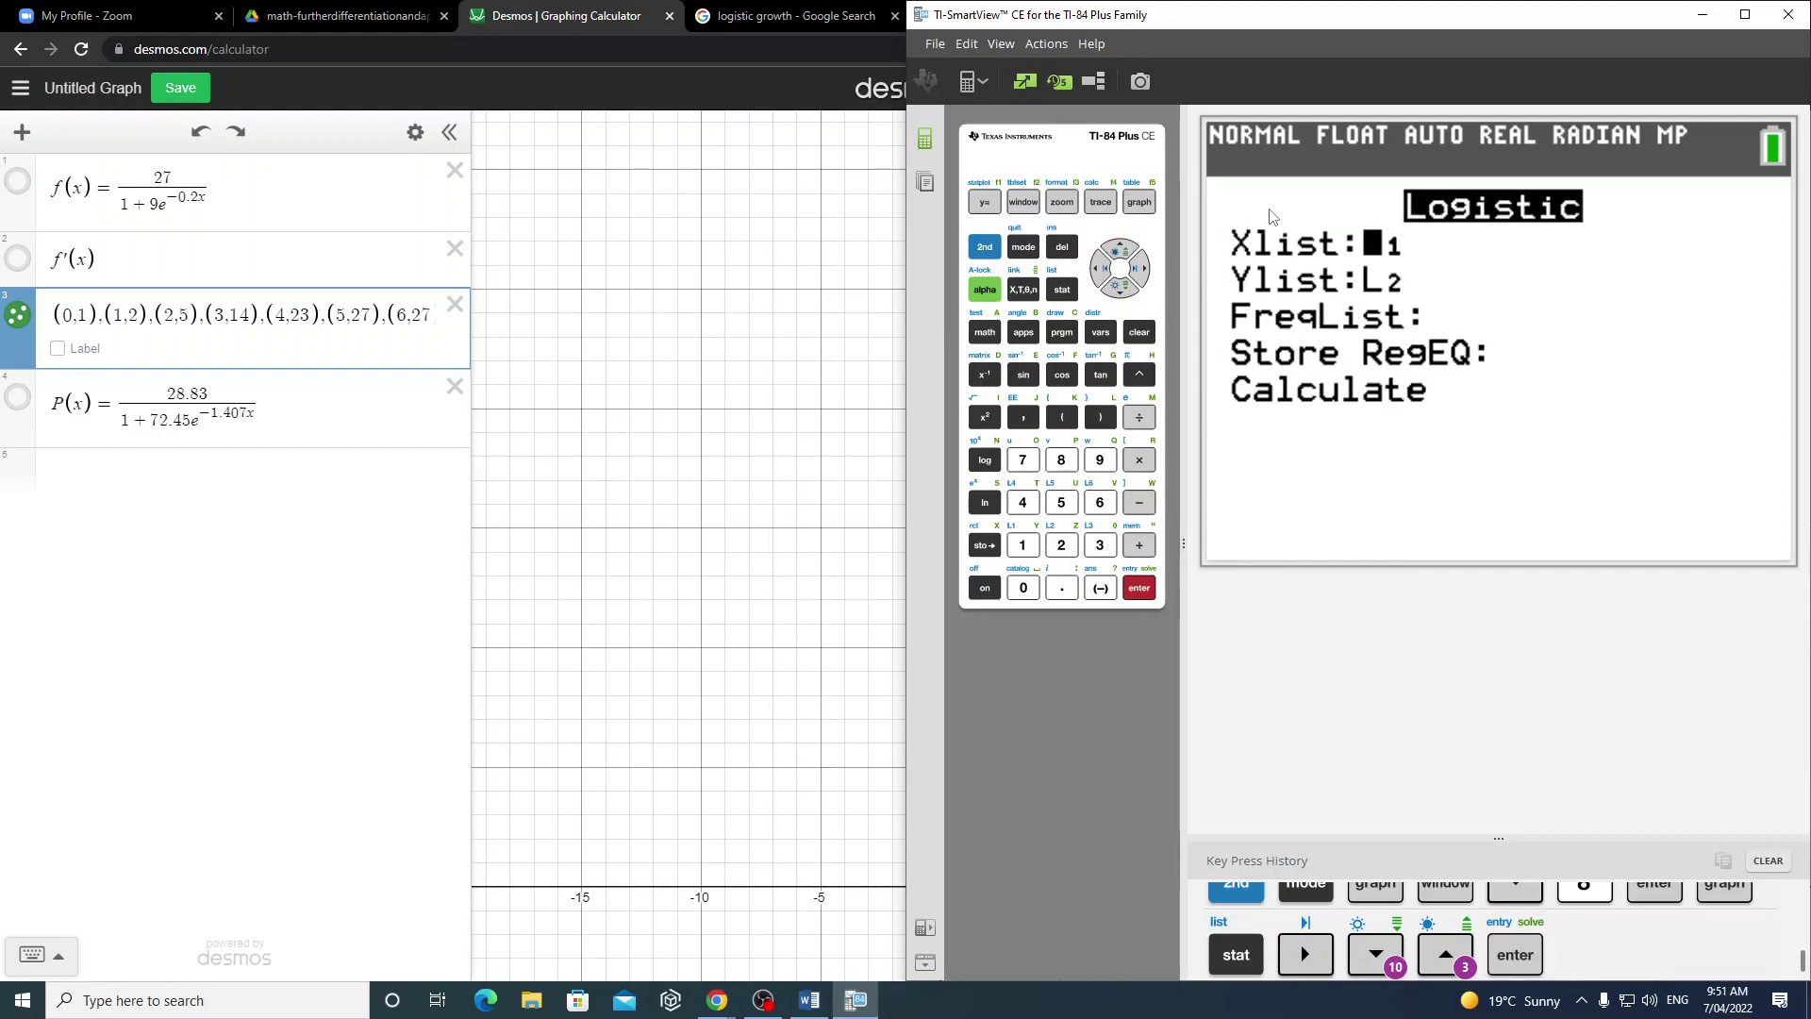
pyautogui.press('Down')
pyautogui.press('Down')
pyautogui.press('Down')
pyautogui.press('Down')
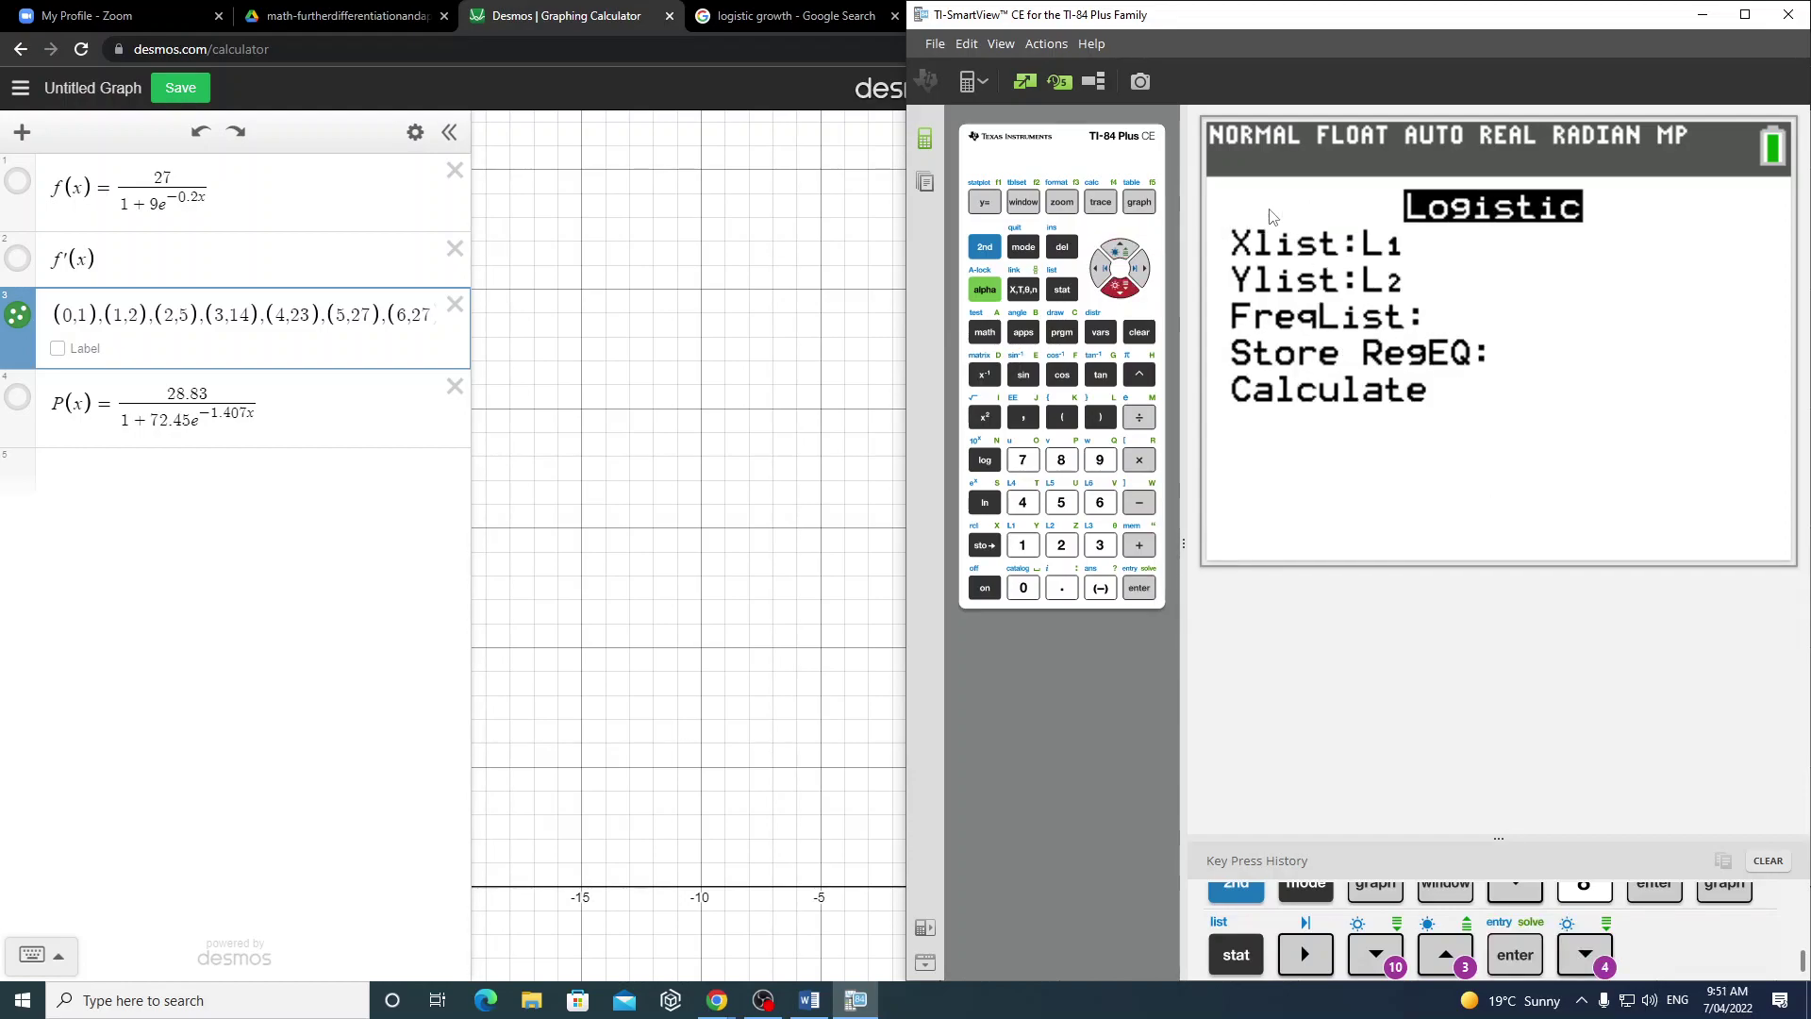
pyautogui.press('Return')
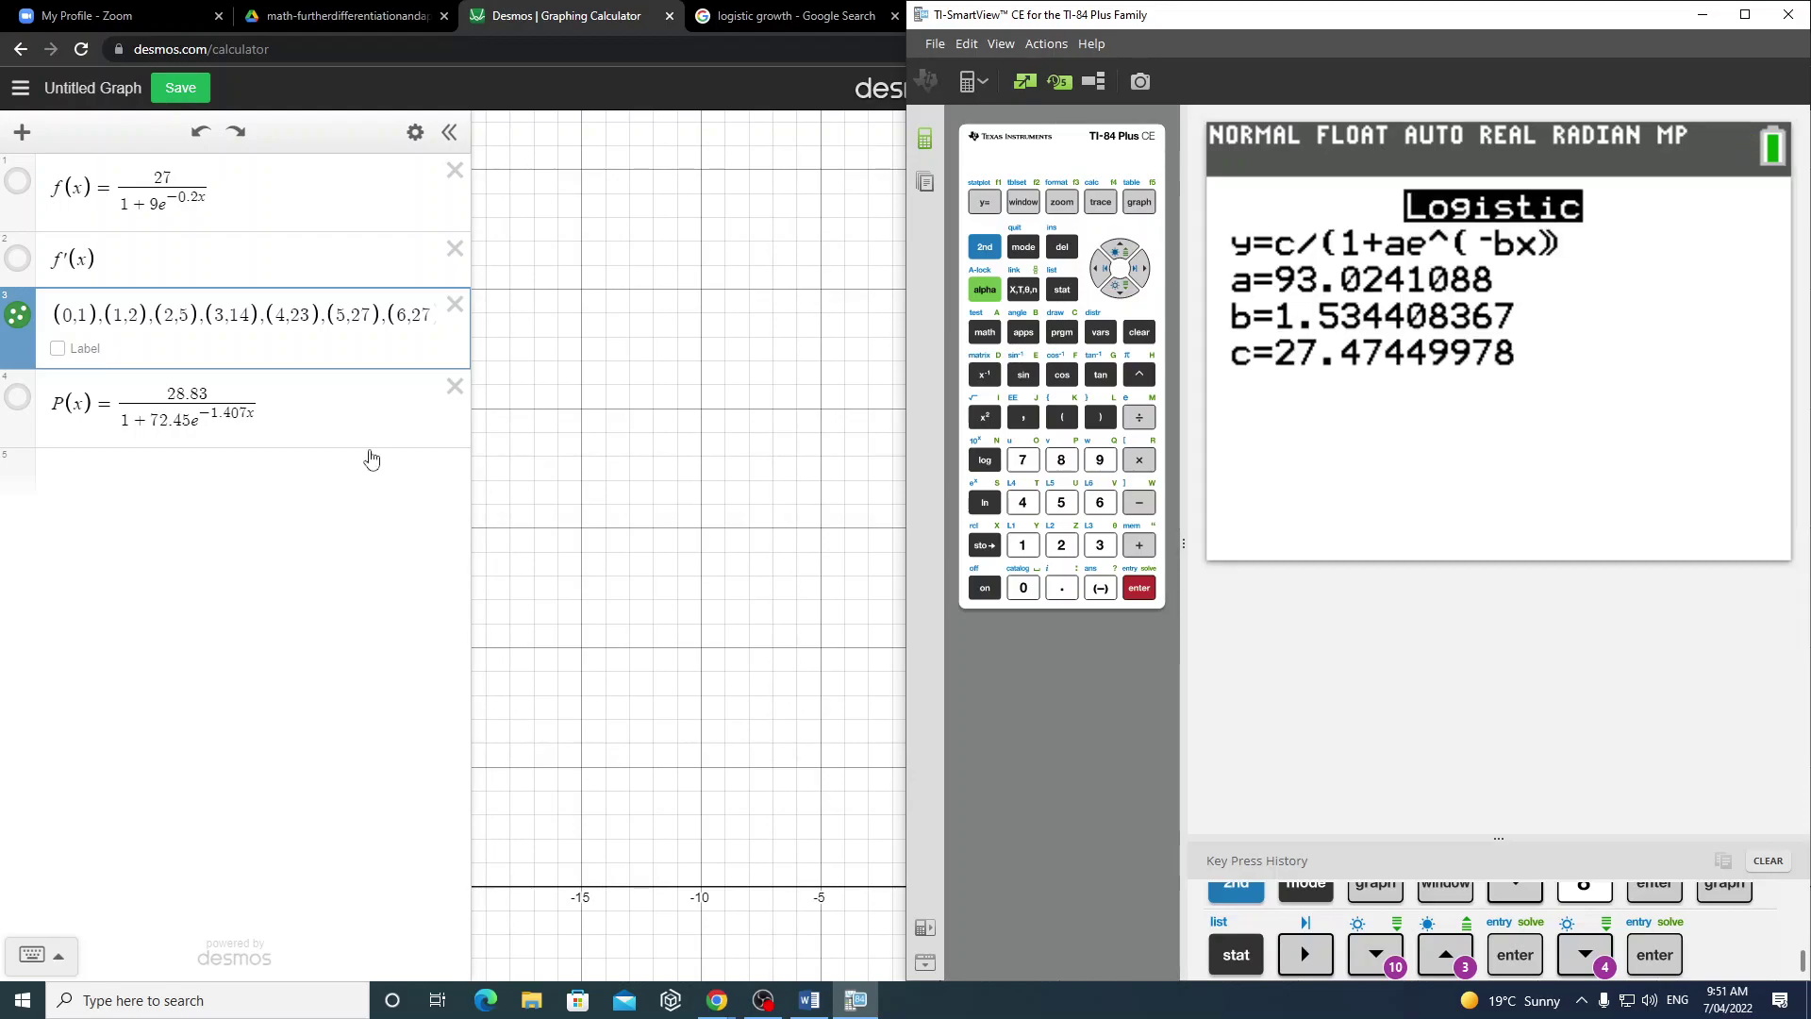
# - Start a new Desmos expression with P₁(x) and snap the browser window beside the calculator emulator
pyautogui.click(197, 481)
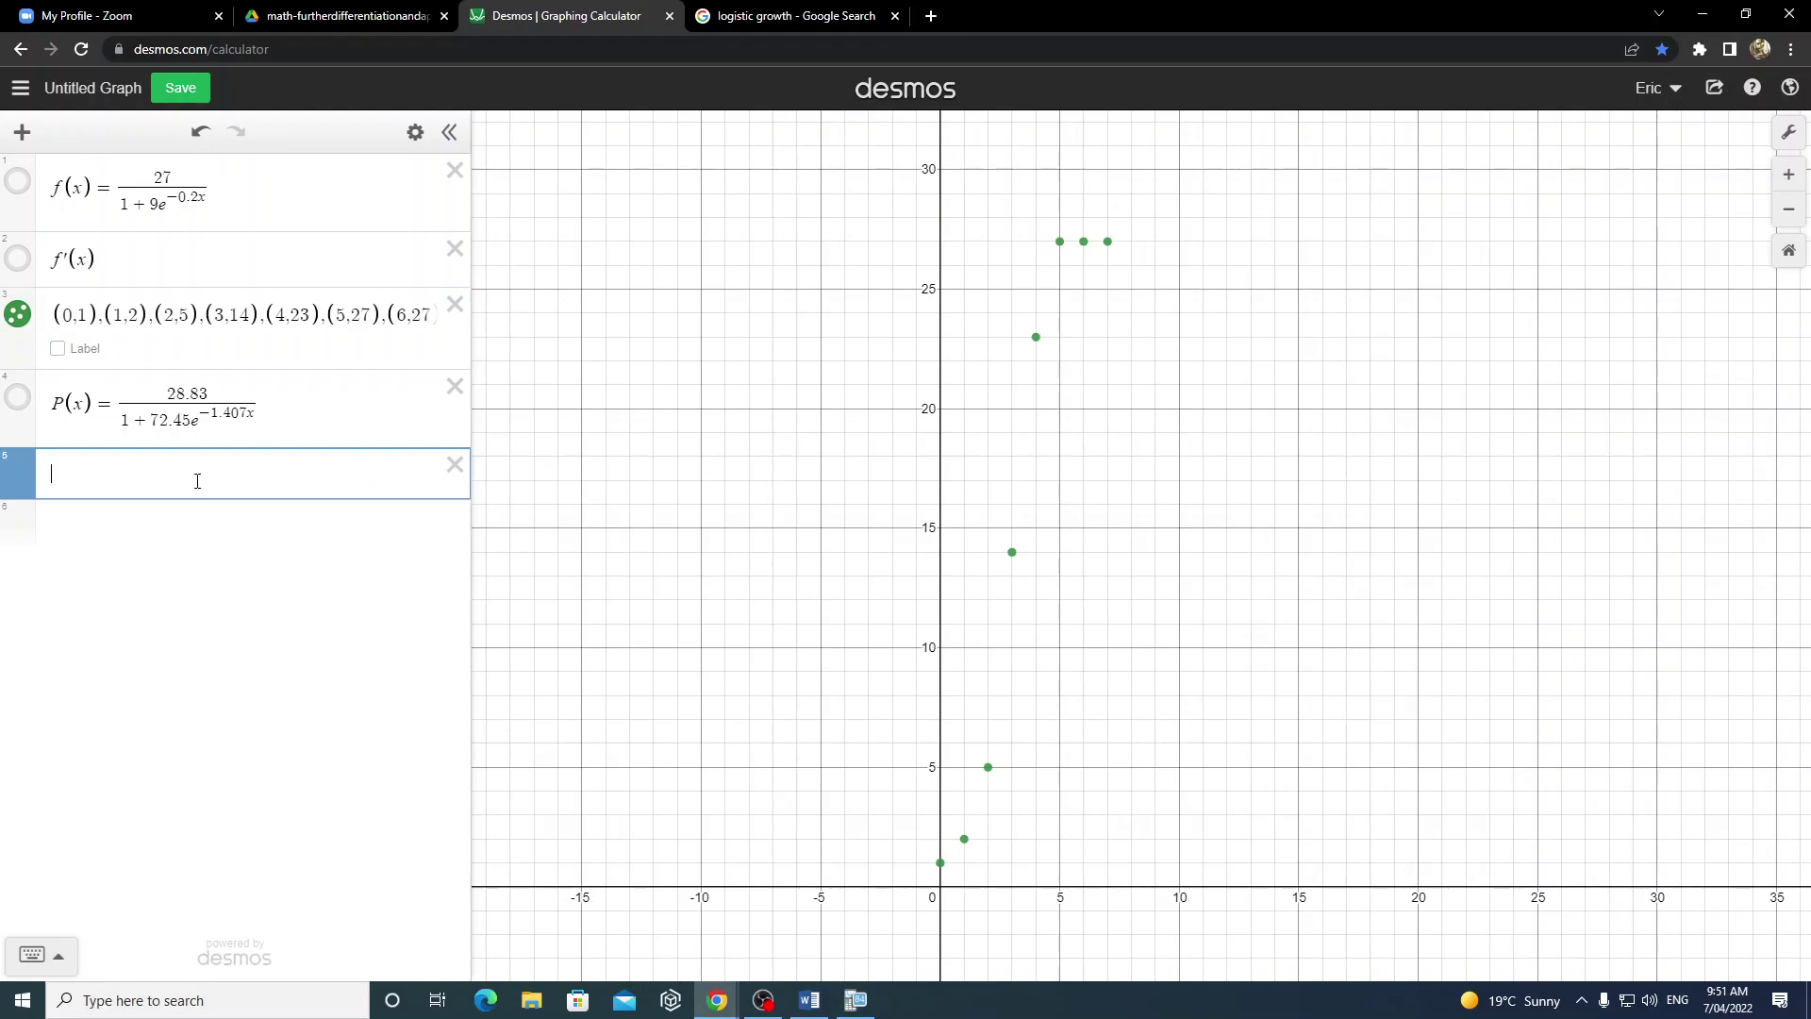
pyautogui.write('P_1')
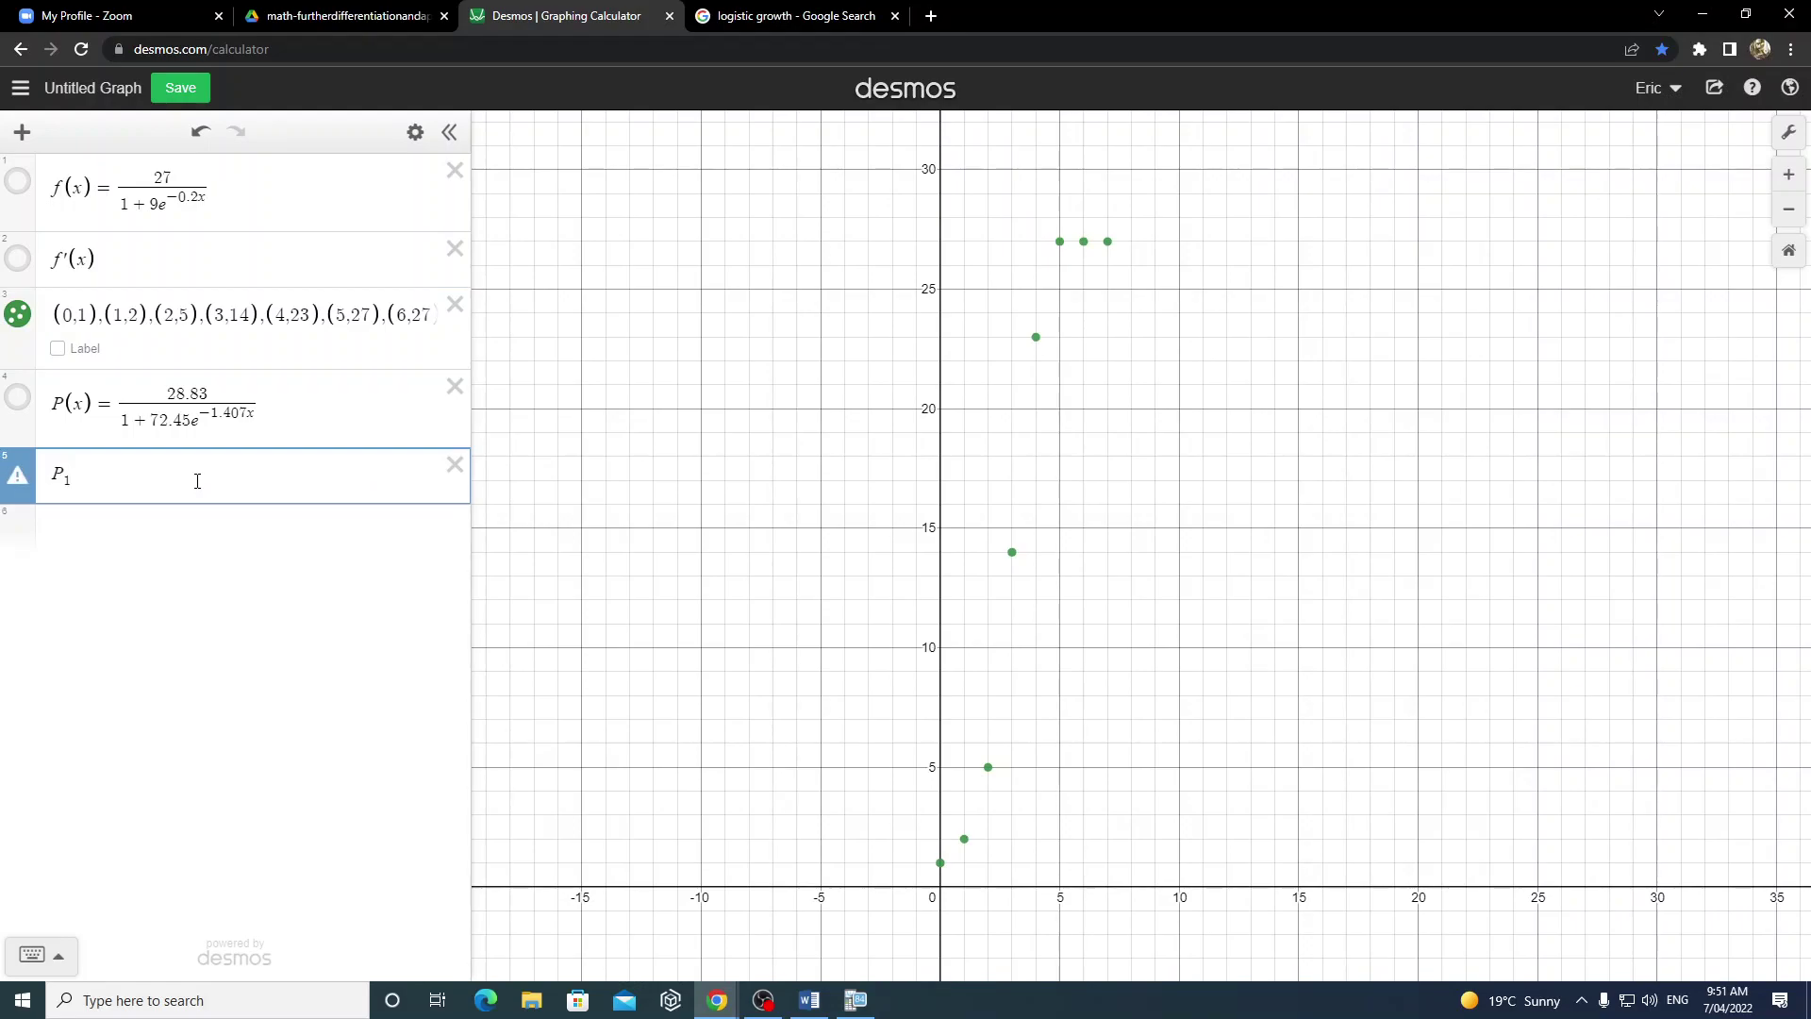
pyautogui.write('(x')
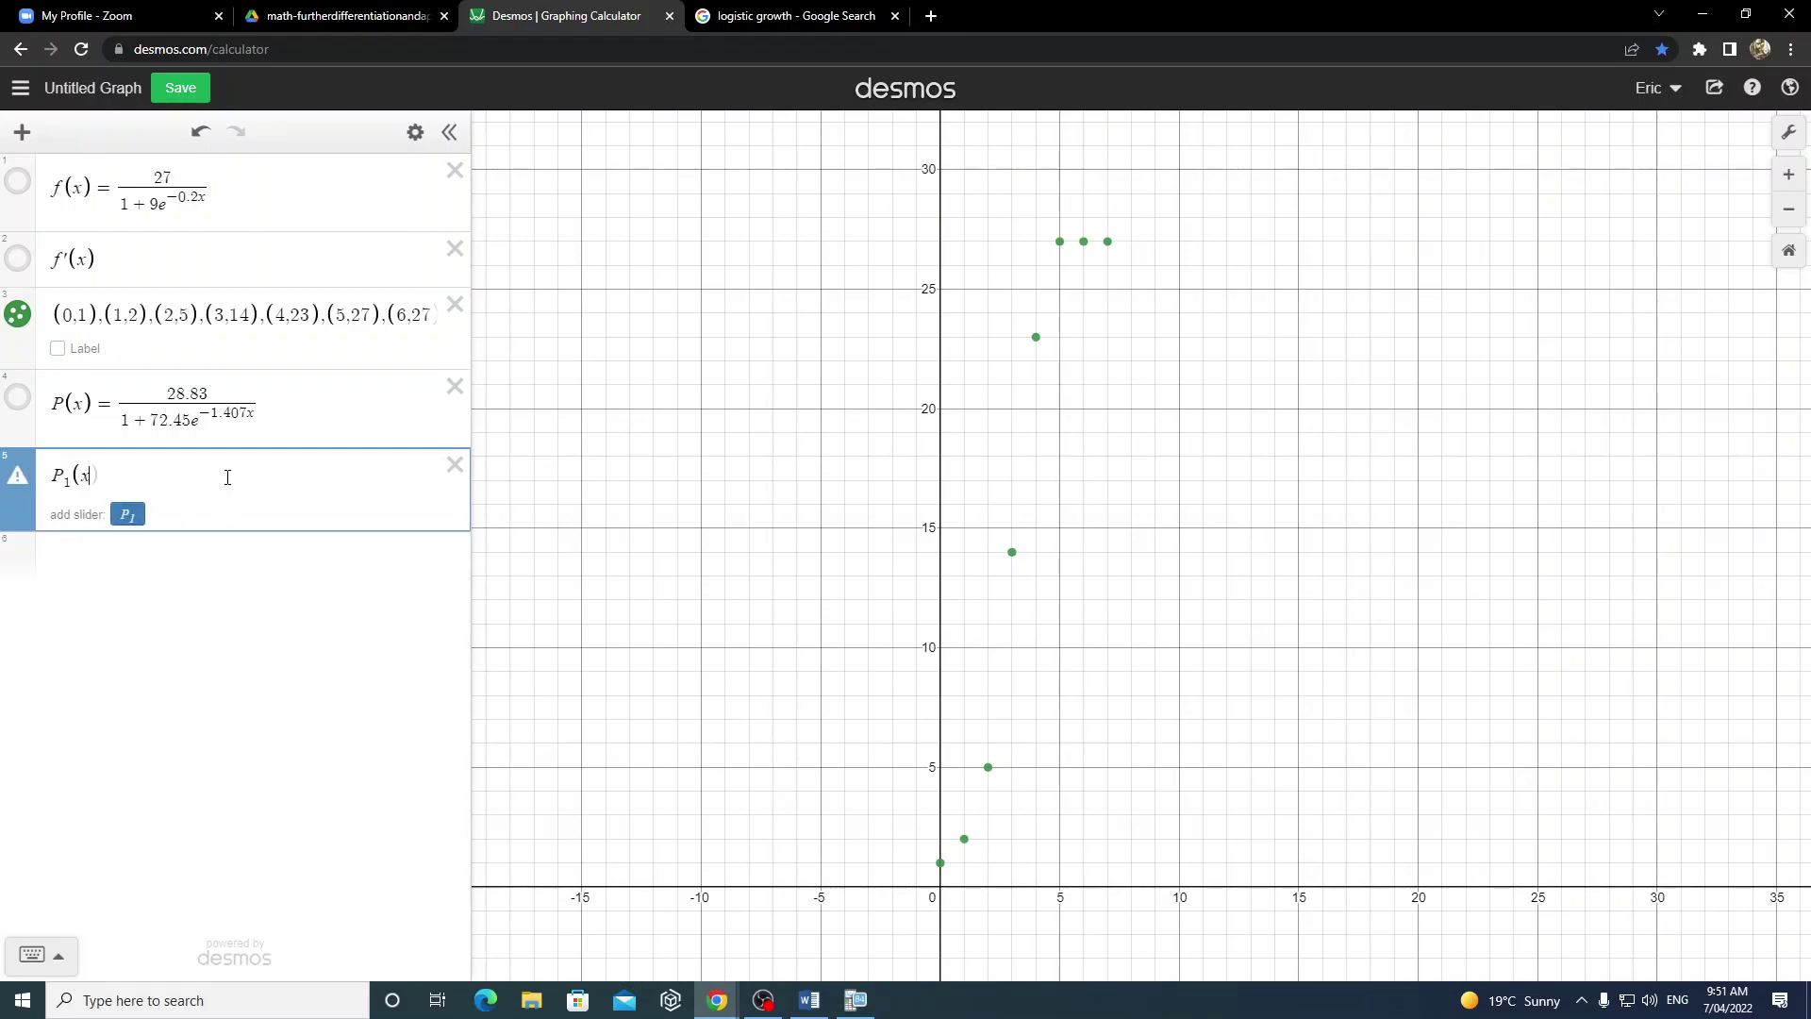
pyautogui.write(')')
pyautogui.press('super+Left')
pyautogui.press('Return')
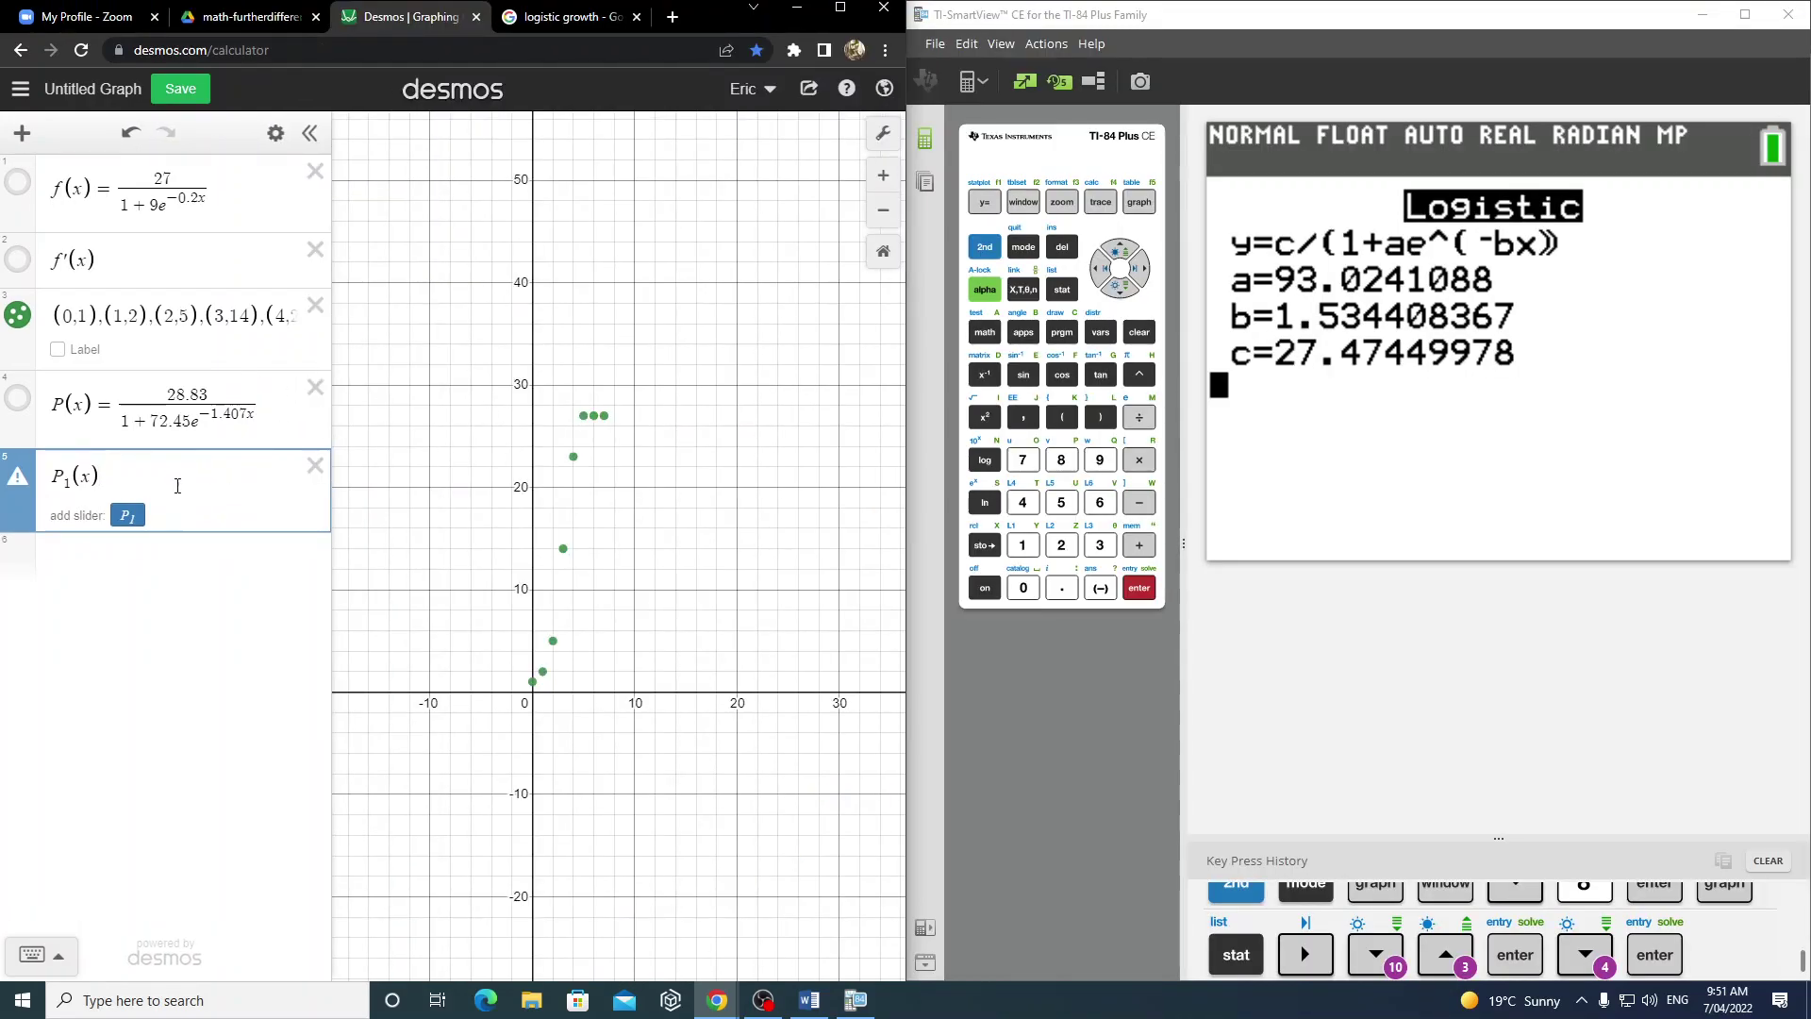
# - Complete the P₁(x) expression as the logistic function 27.47/(1+93.02e^(-1.534x))
pyautogui.write('= ')
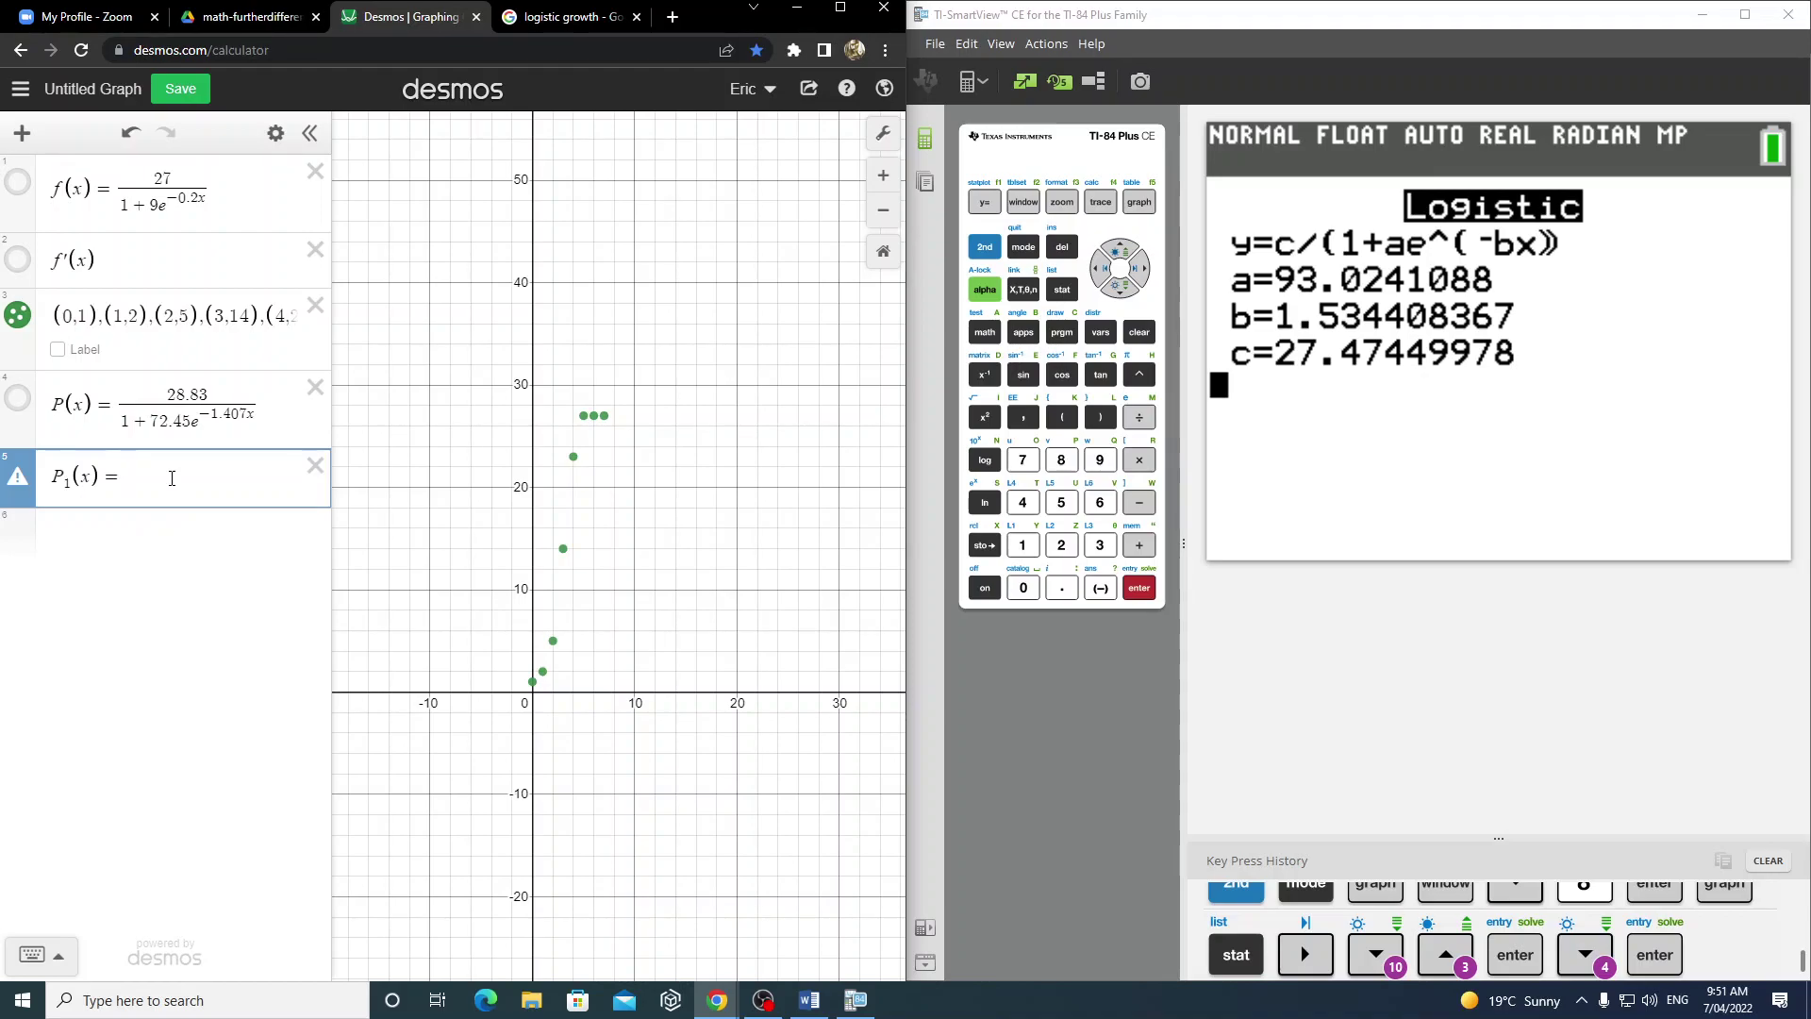
pyautogui.write('2')
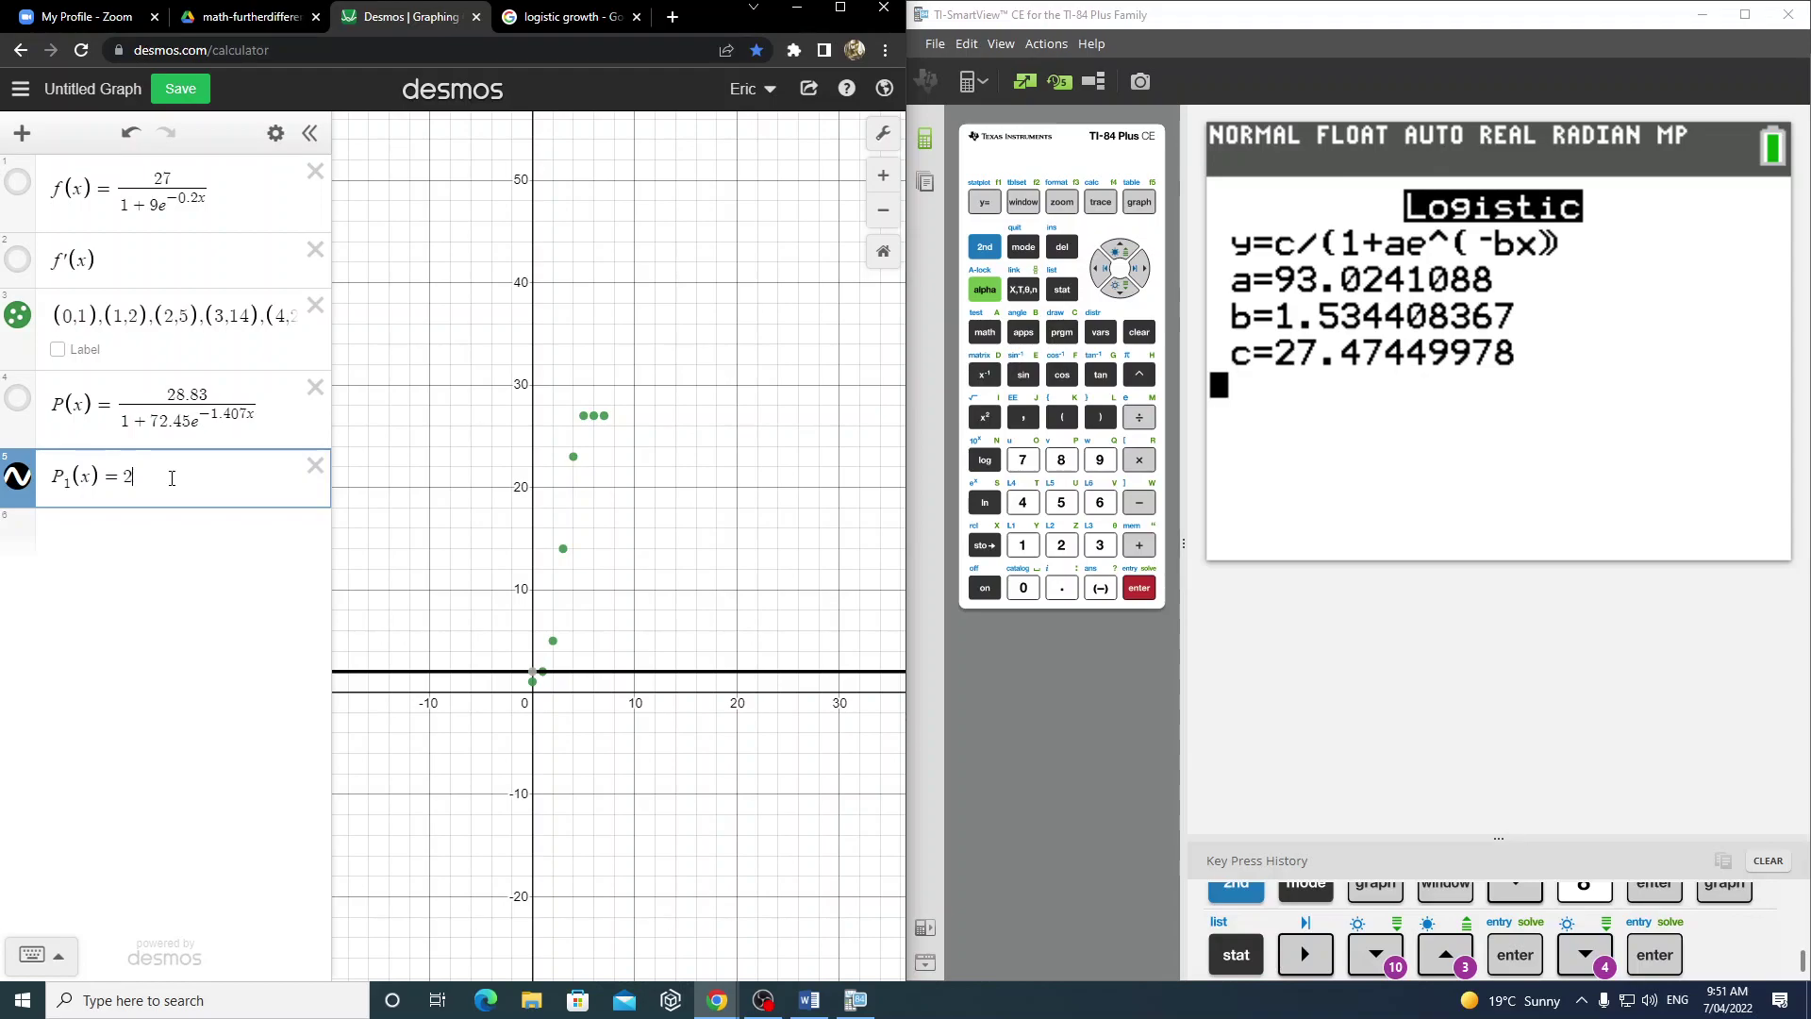
pyautogui.write('7.4')
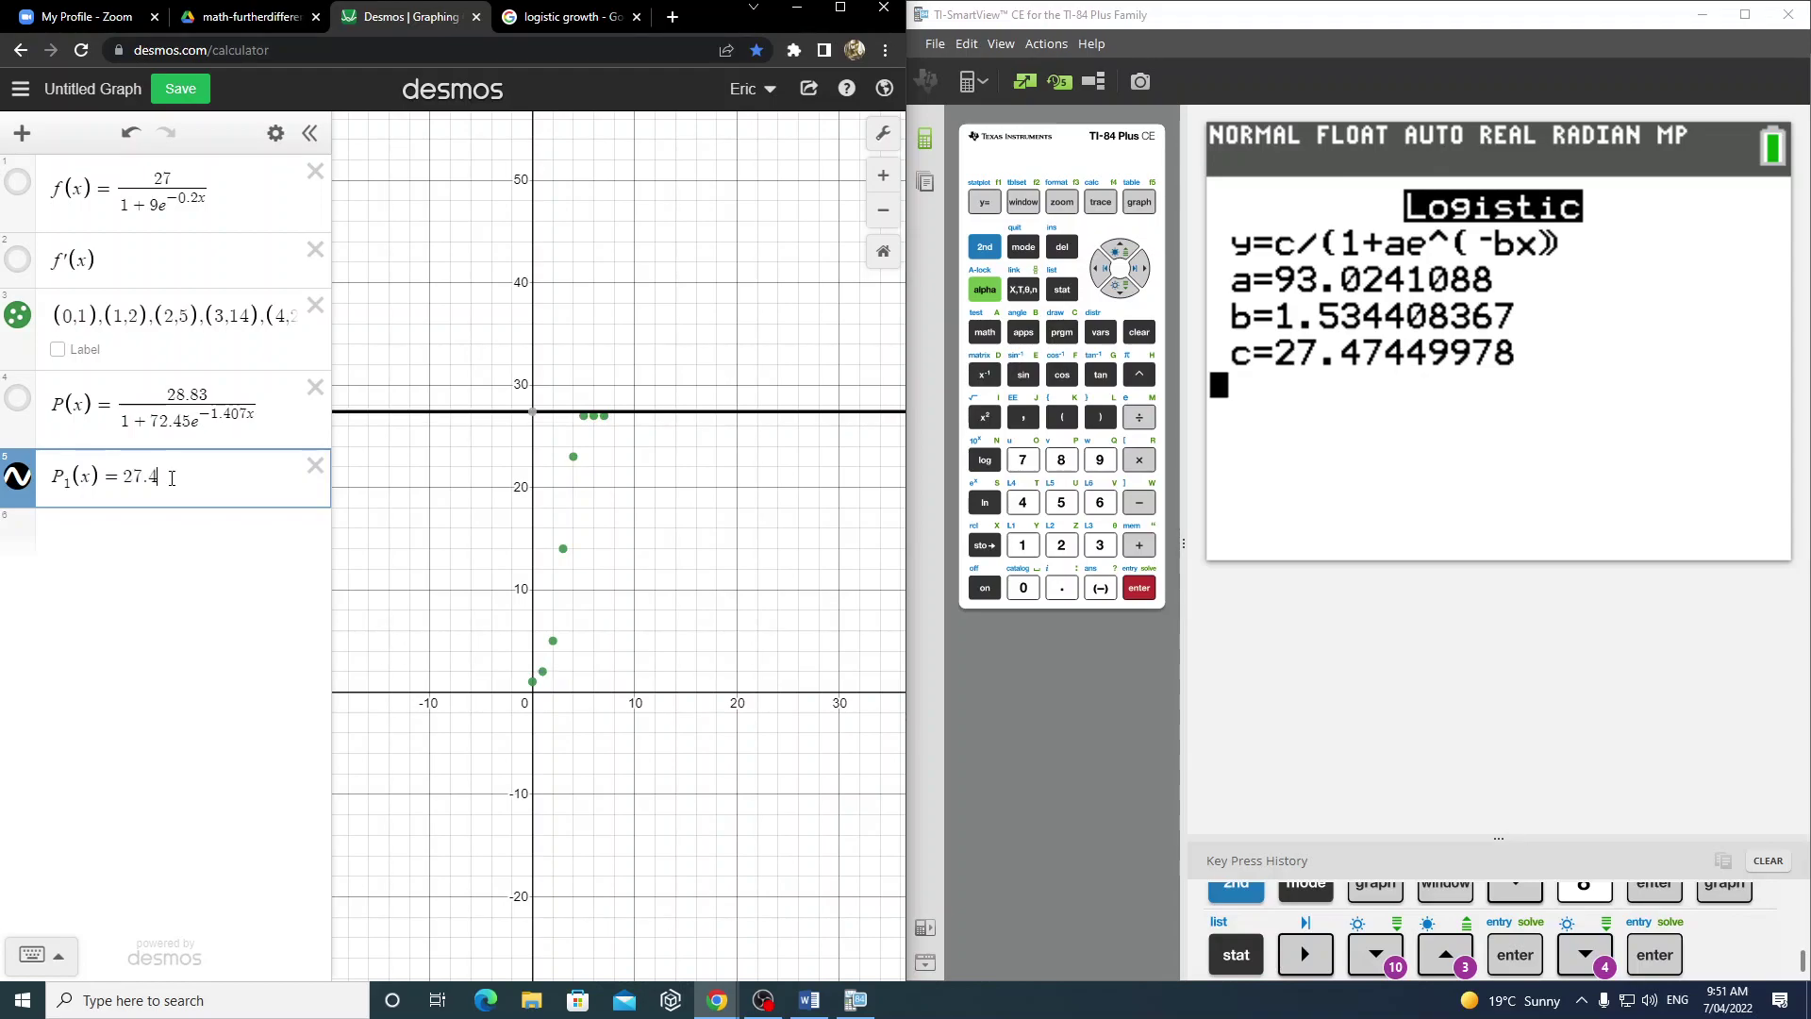
pyautogui.write('7')
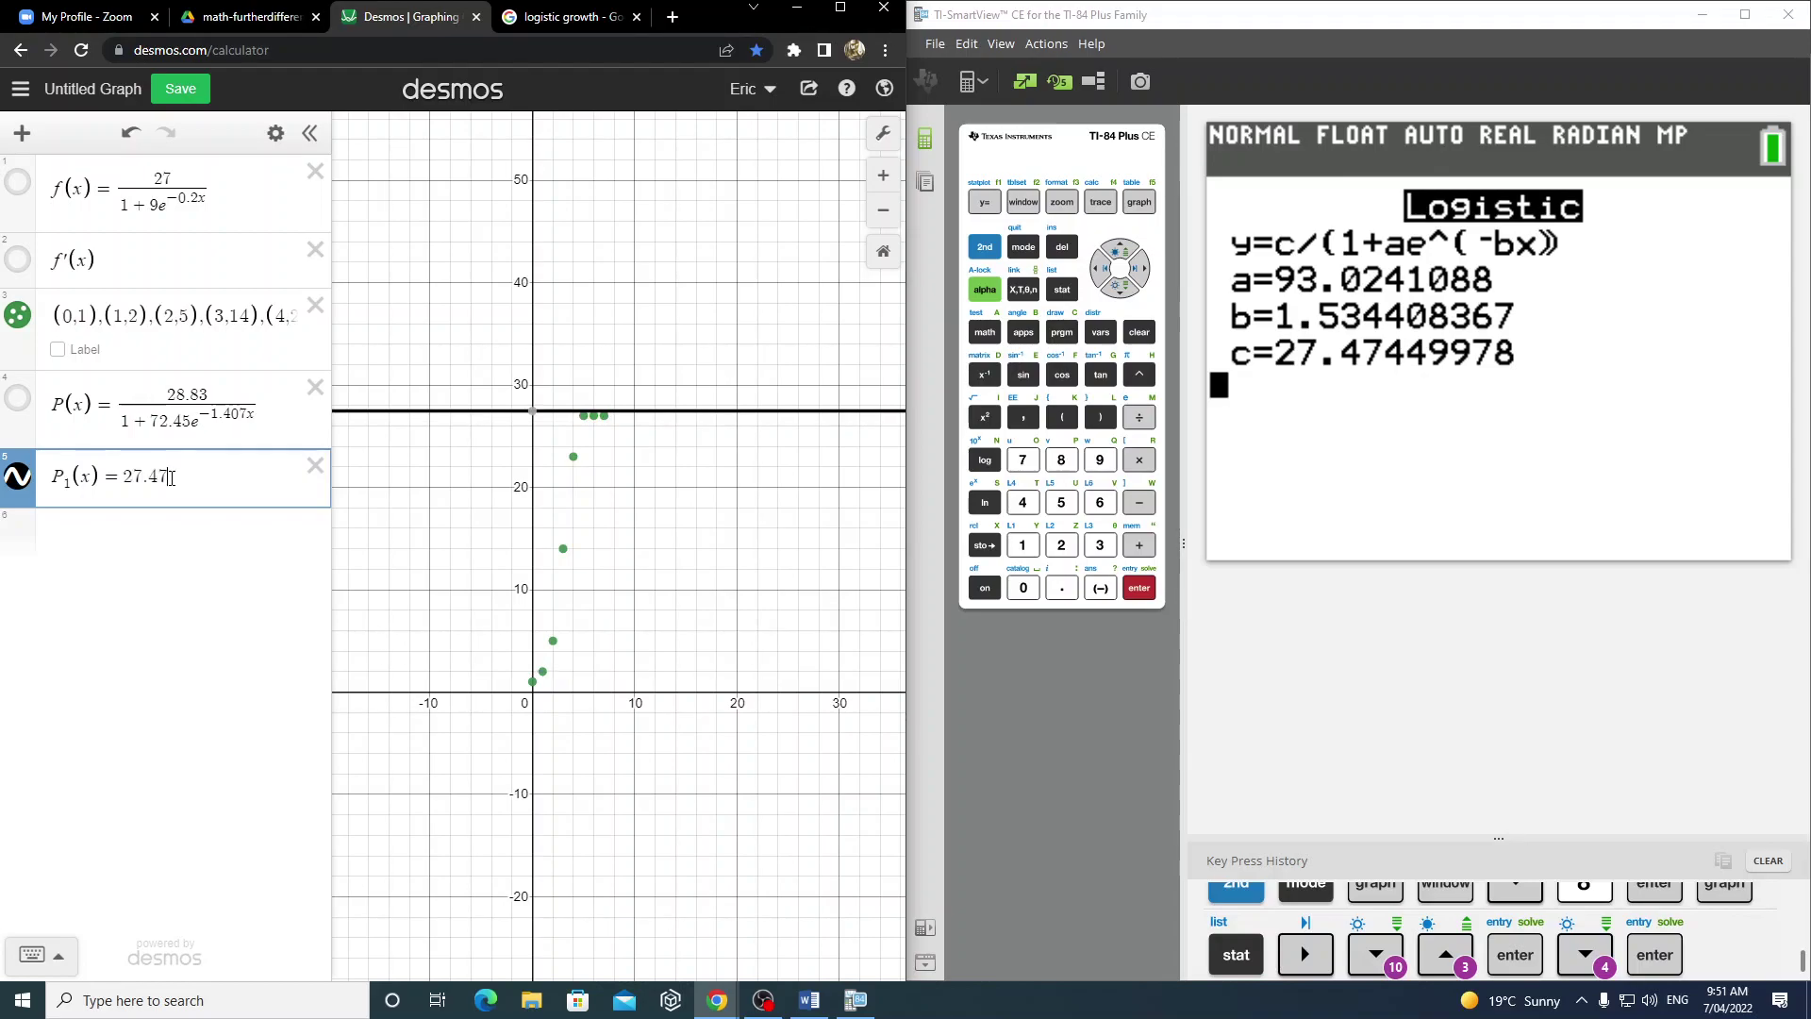
pyautogui.write('/')
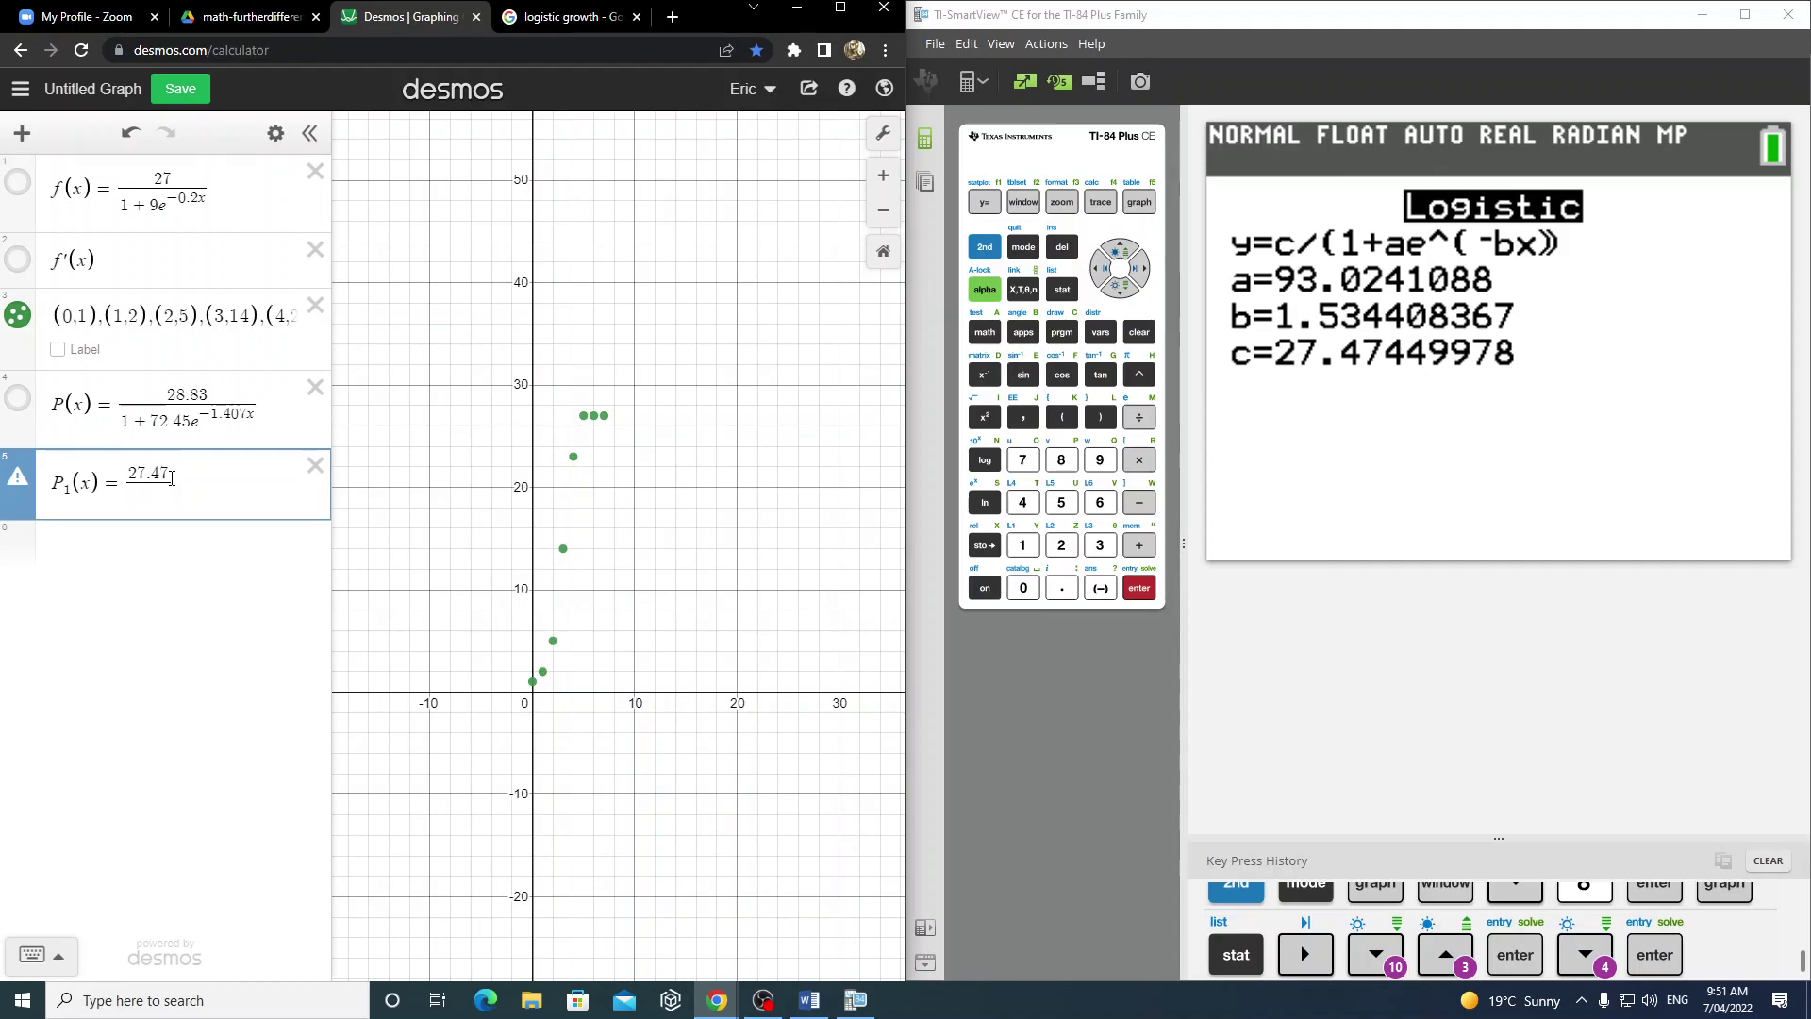
pyautogui.write('1 + 9')
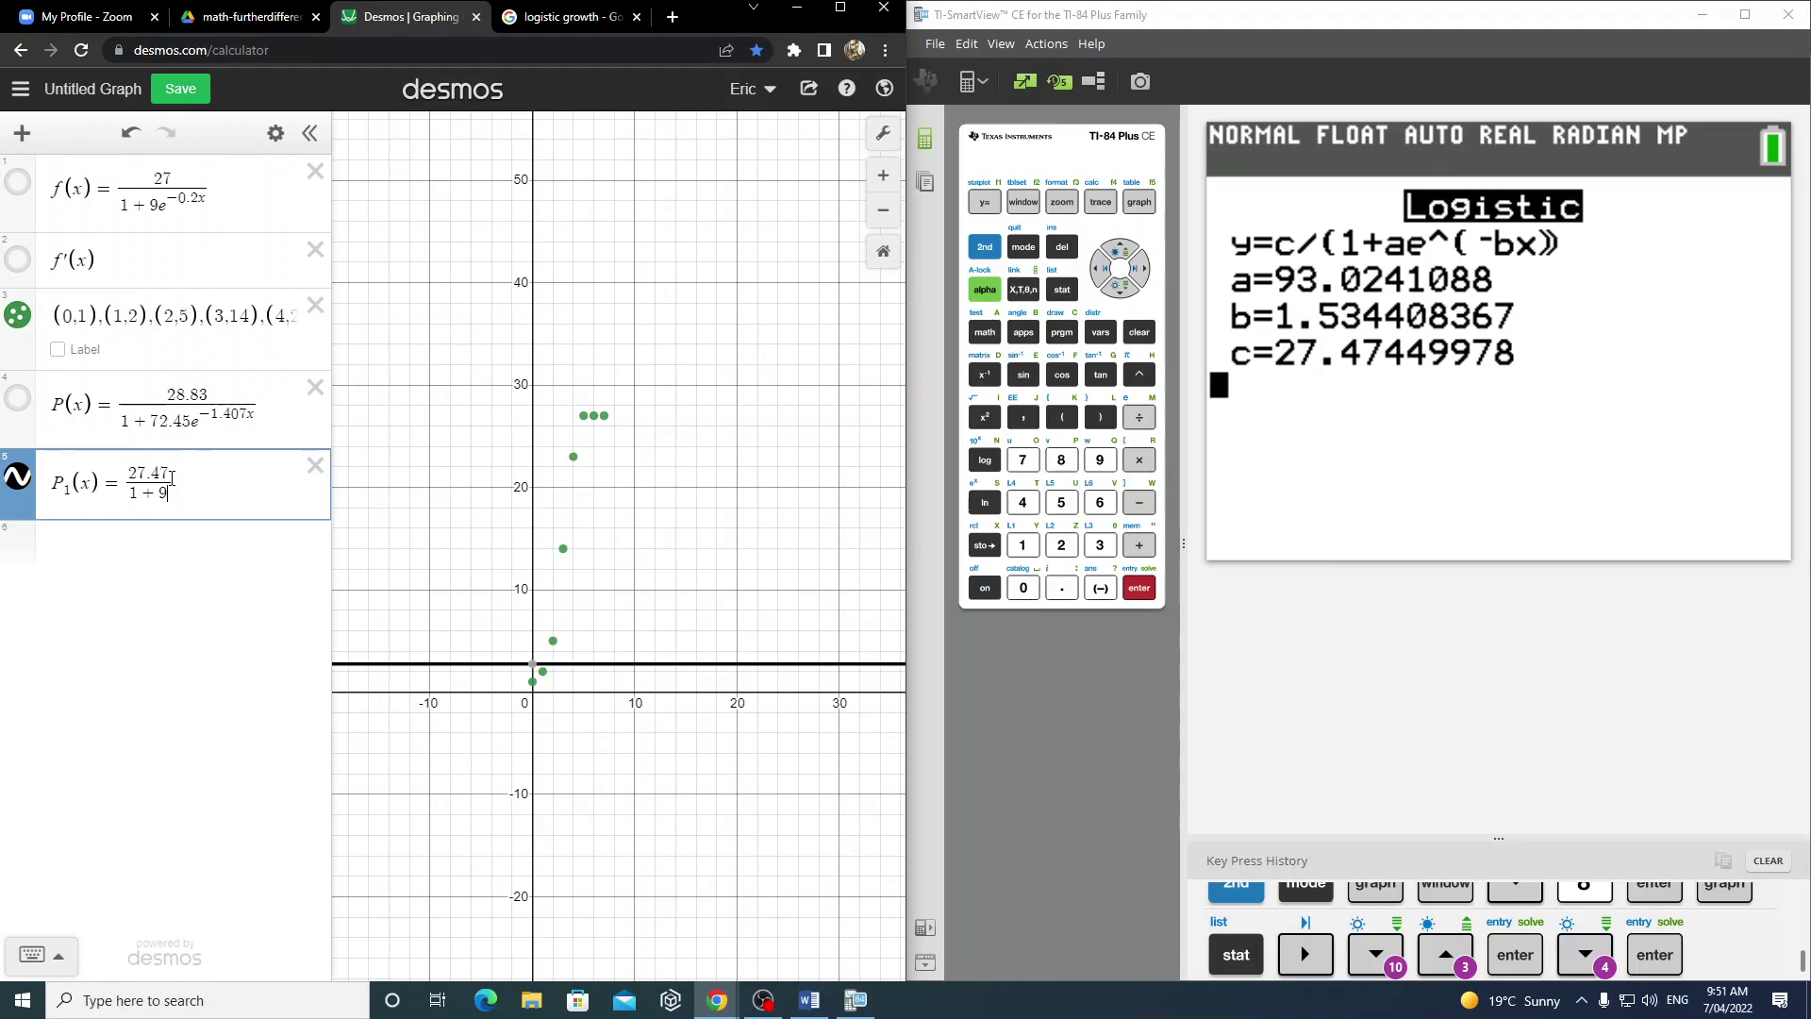
pyautogui.write('3')
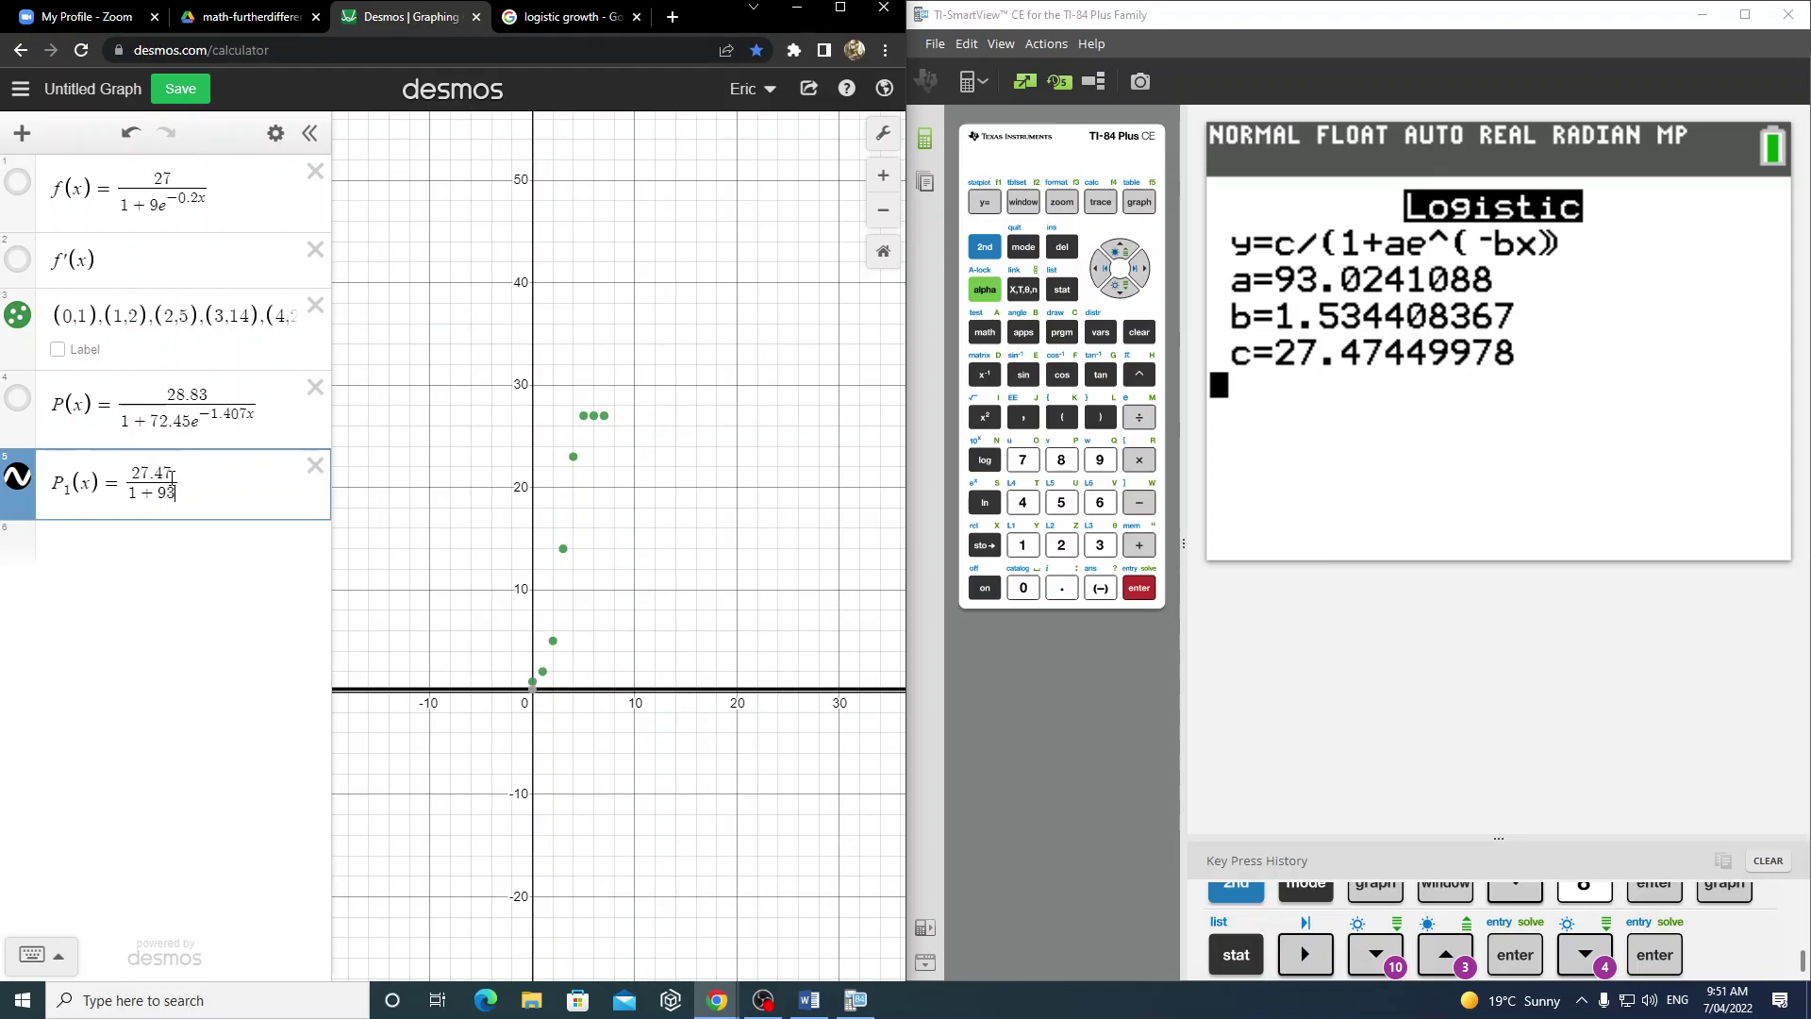
pyautogui.write('.02E')
pyautogui.press('BackSpace')
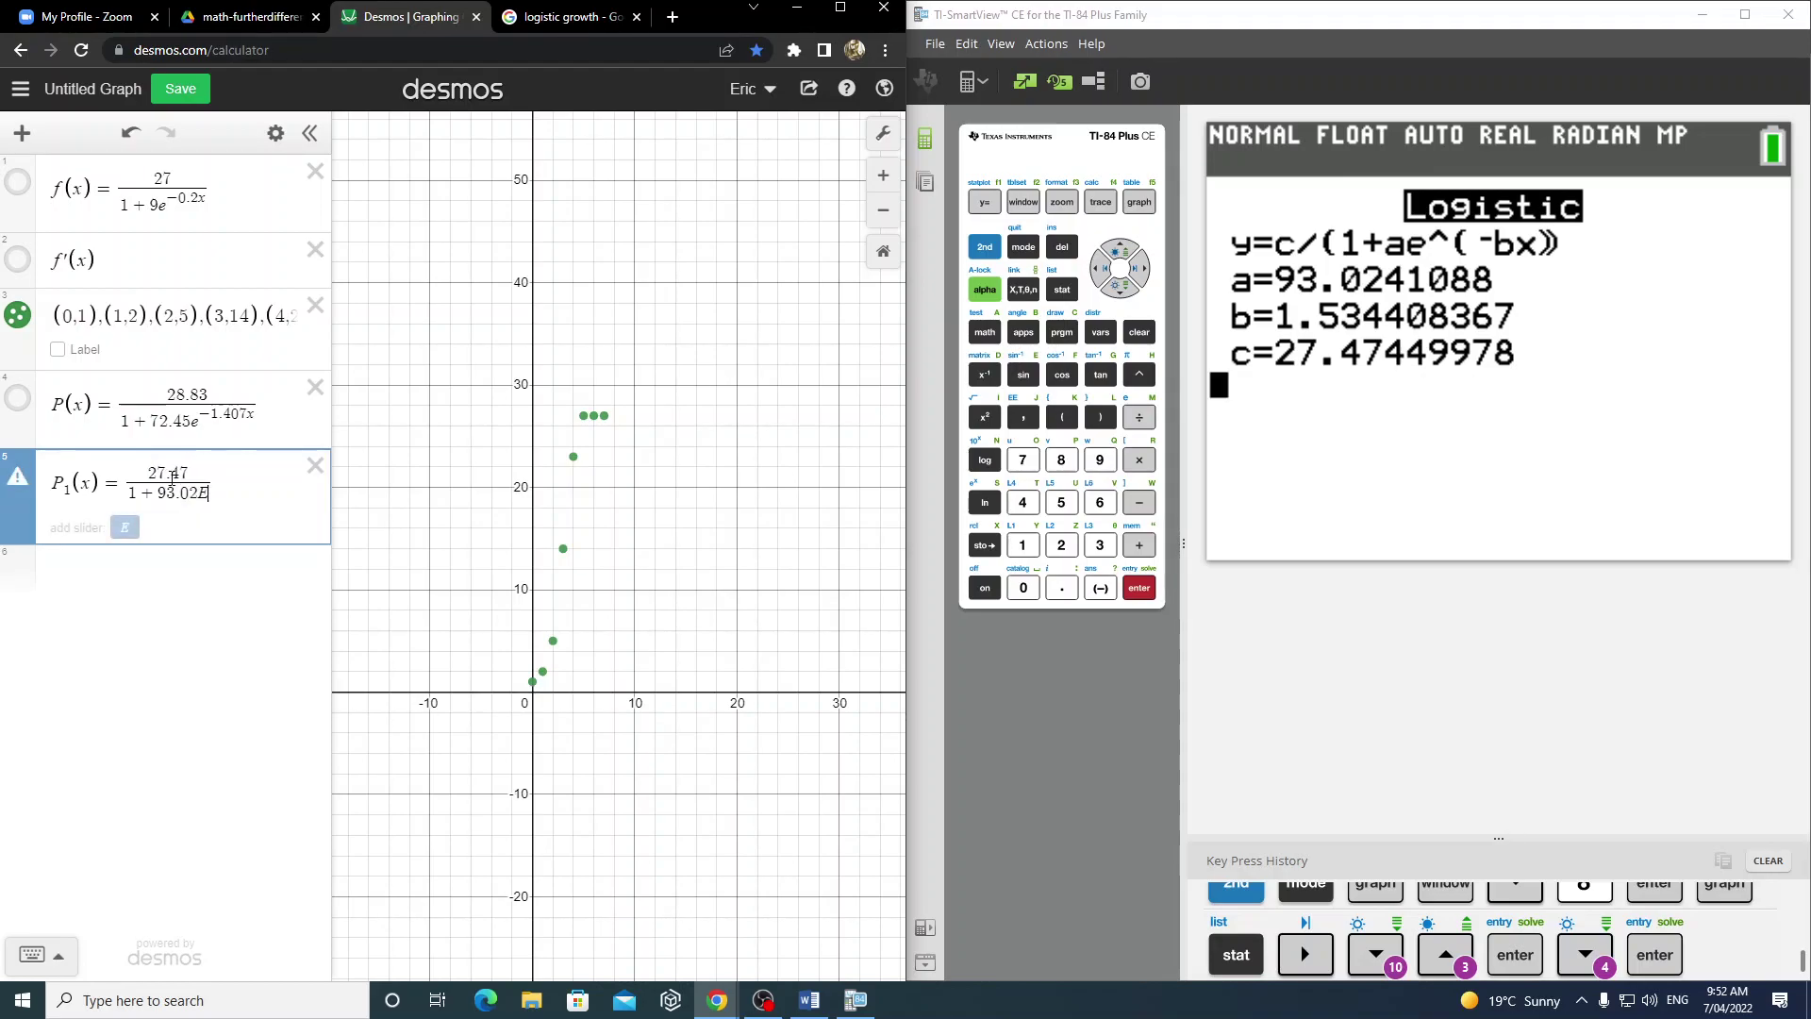
pyautogui.write('e')
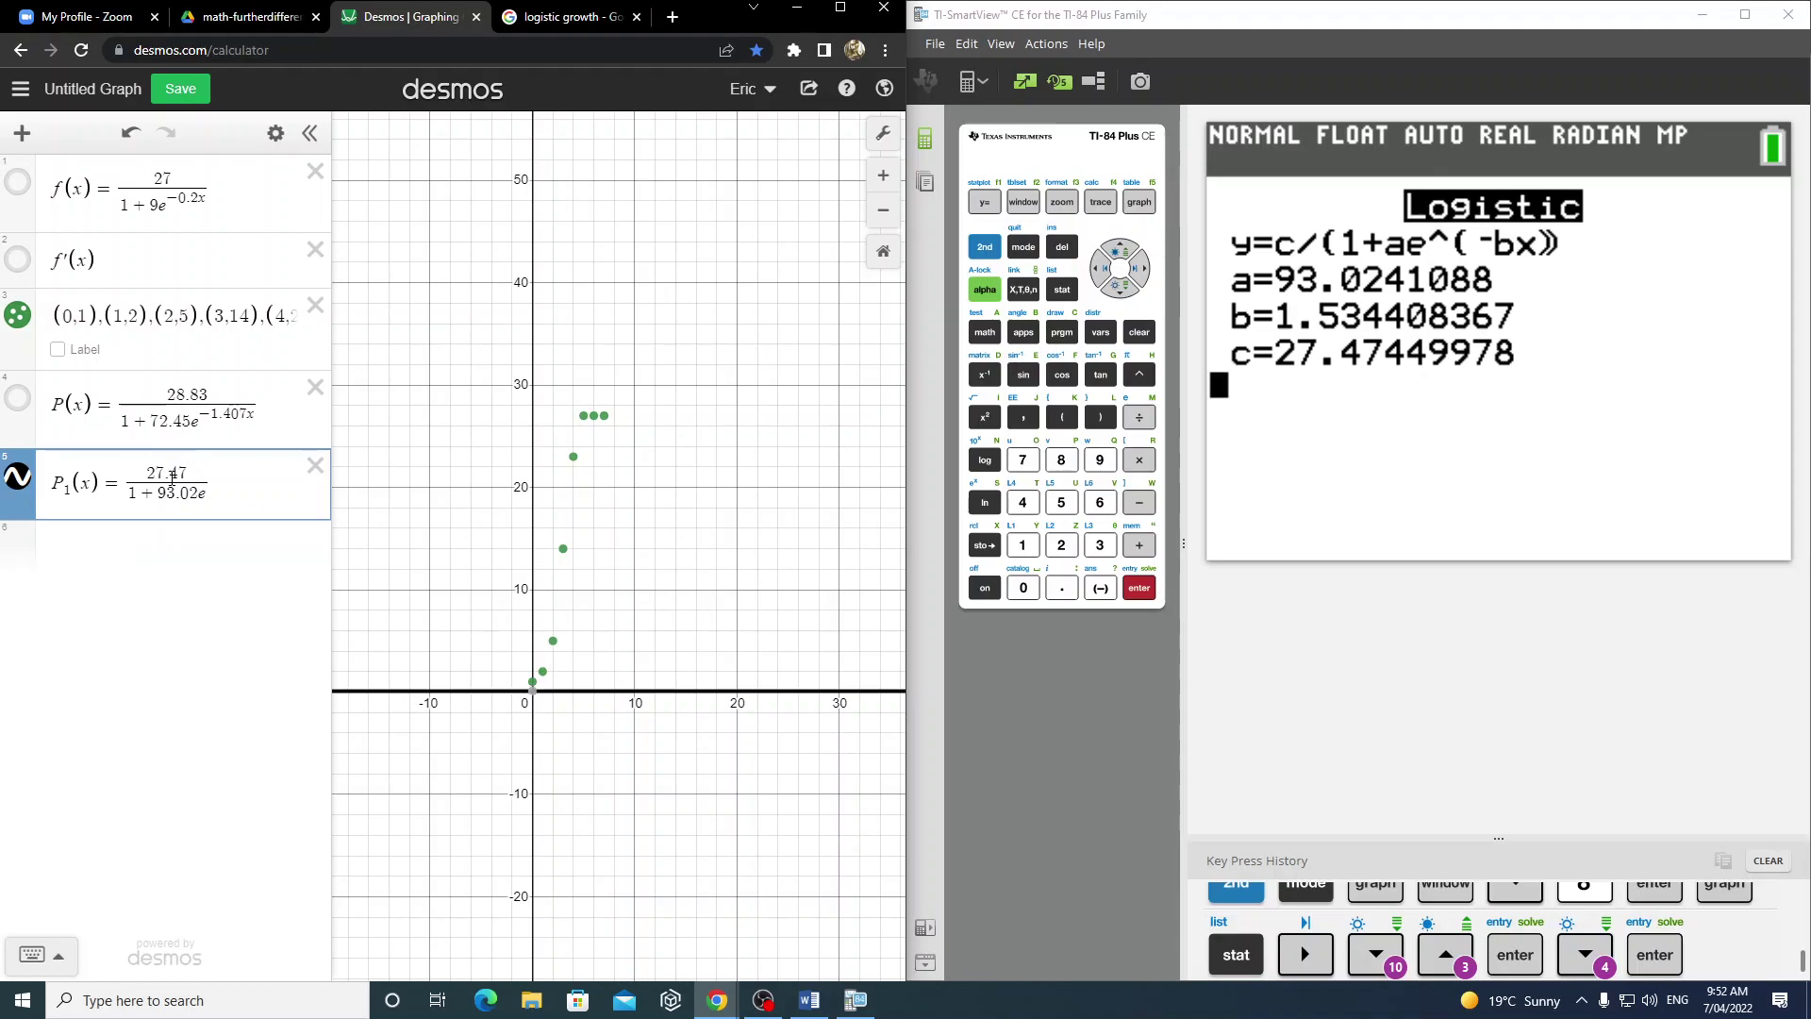
pyautogui.write('^')
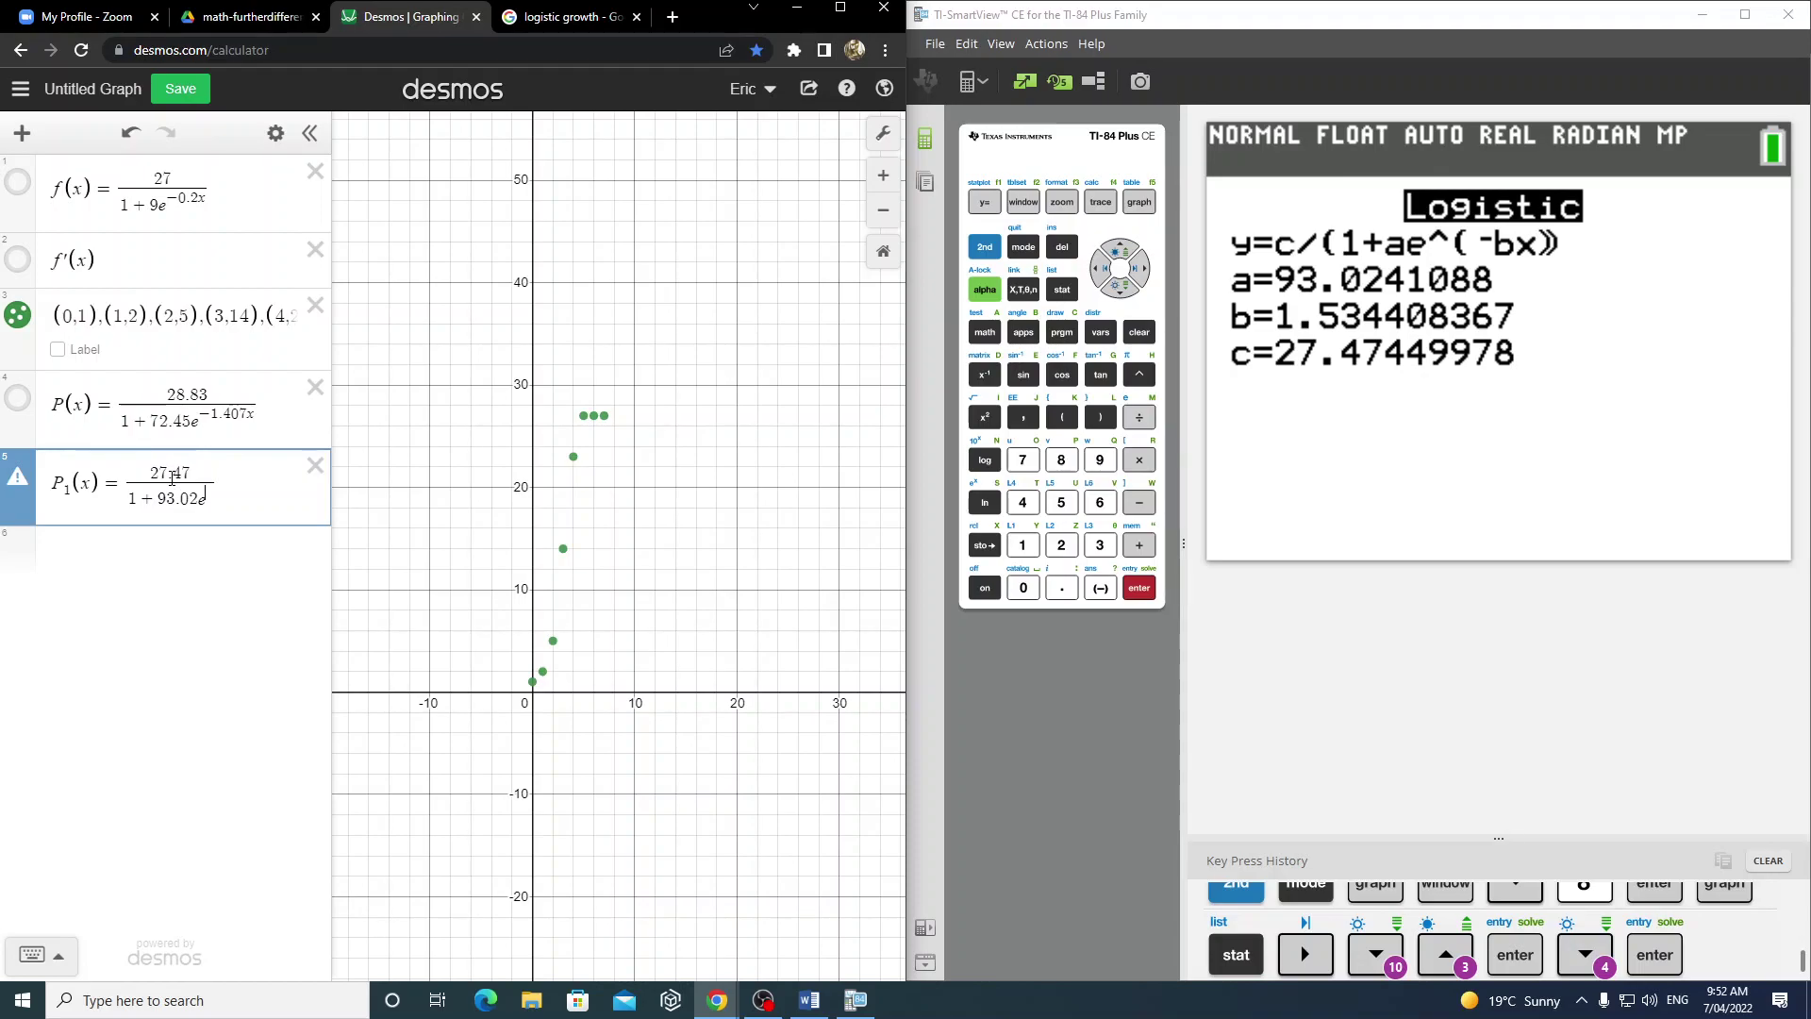
pyautogui.write('-1.5')
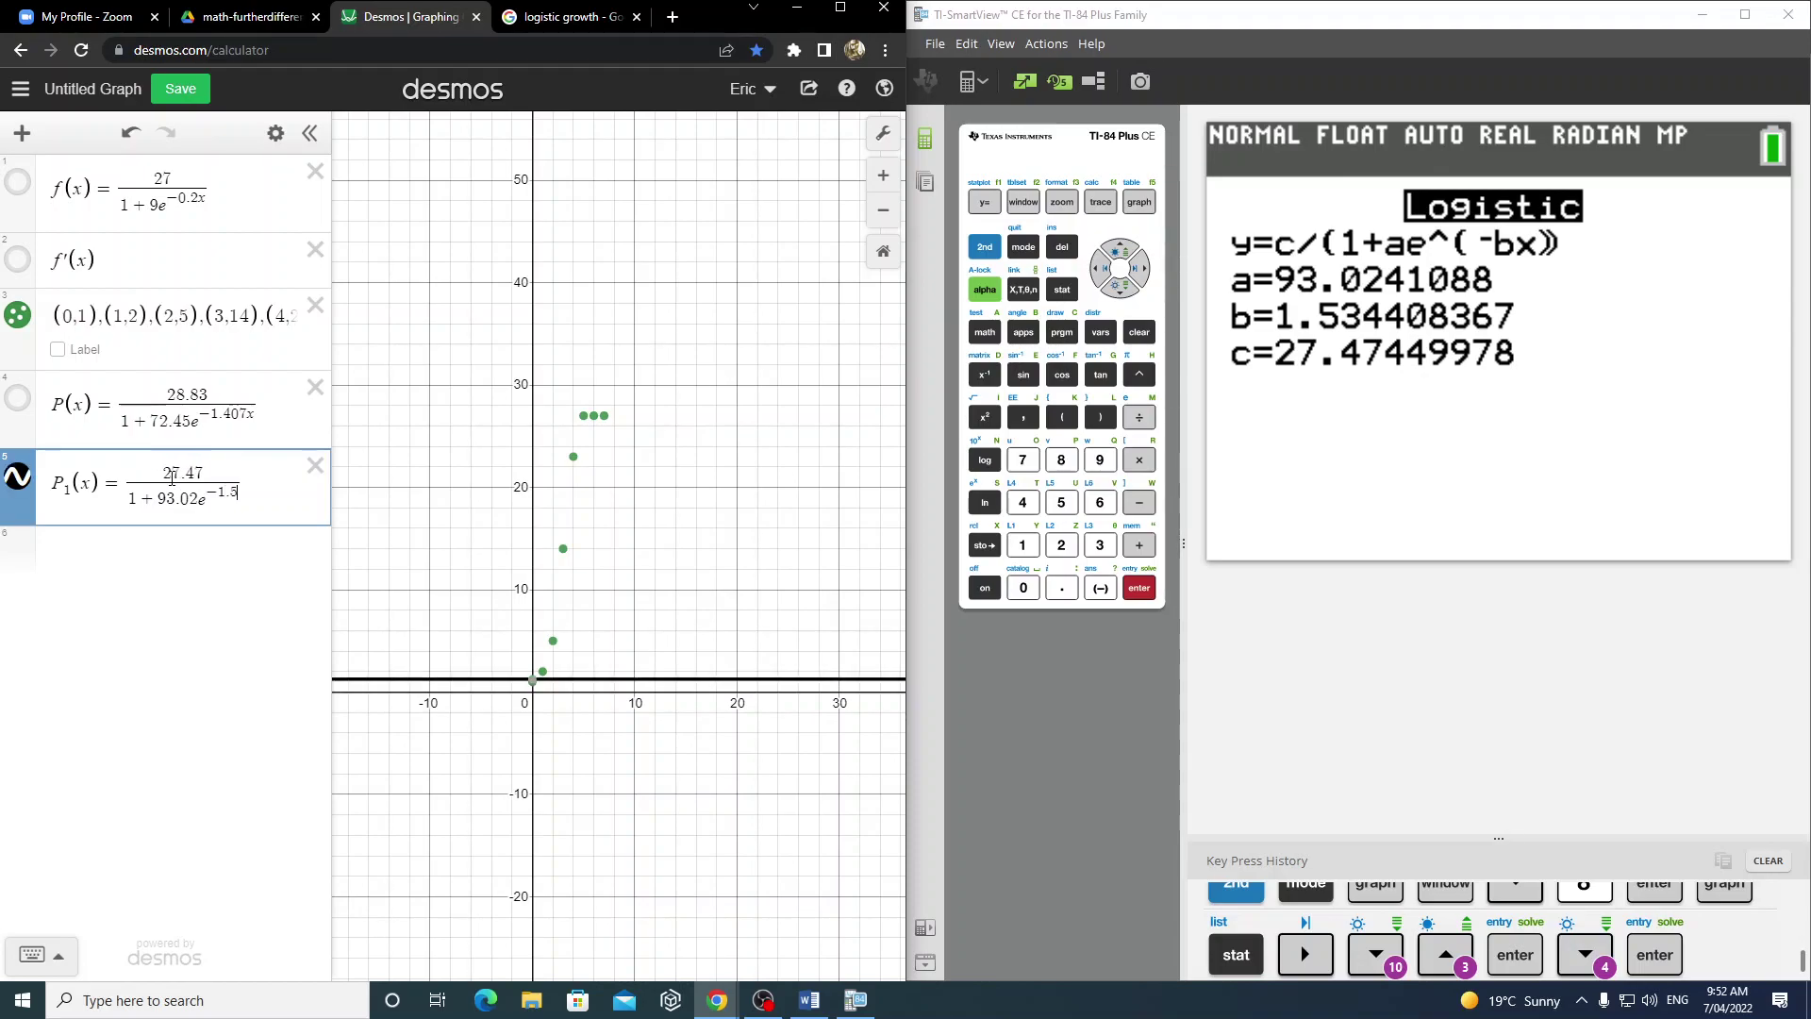
pyautogui.write('3')
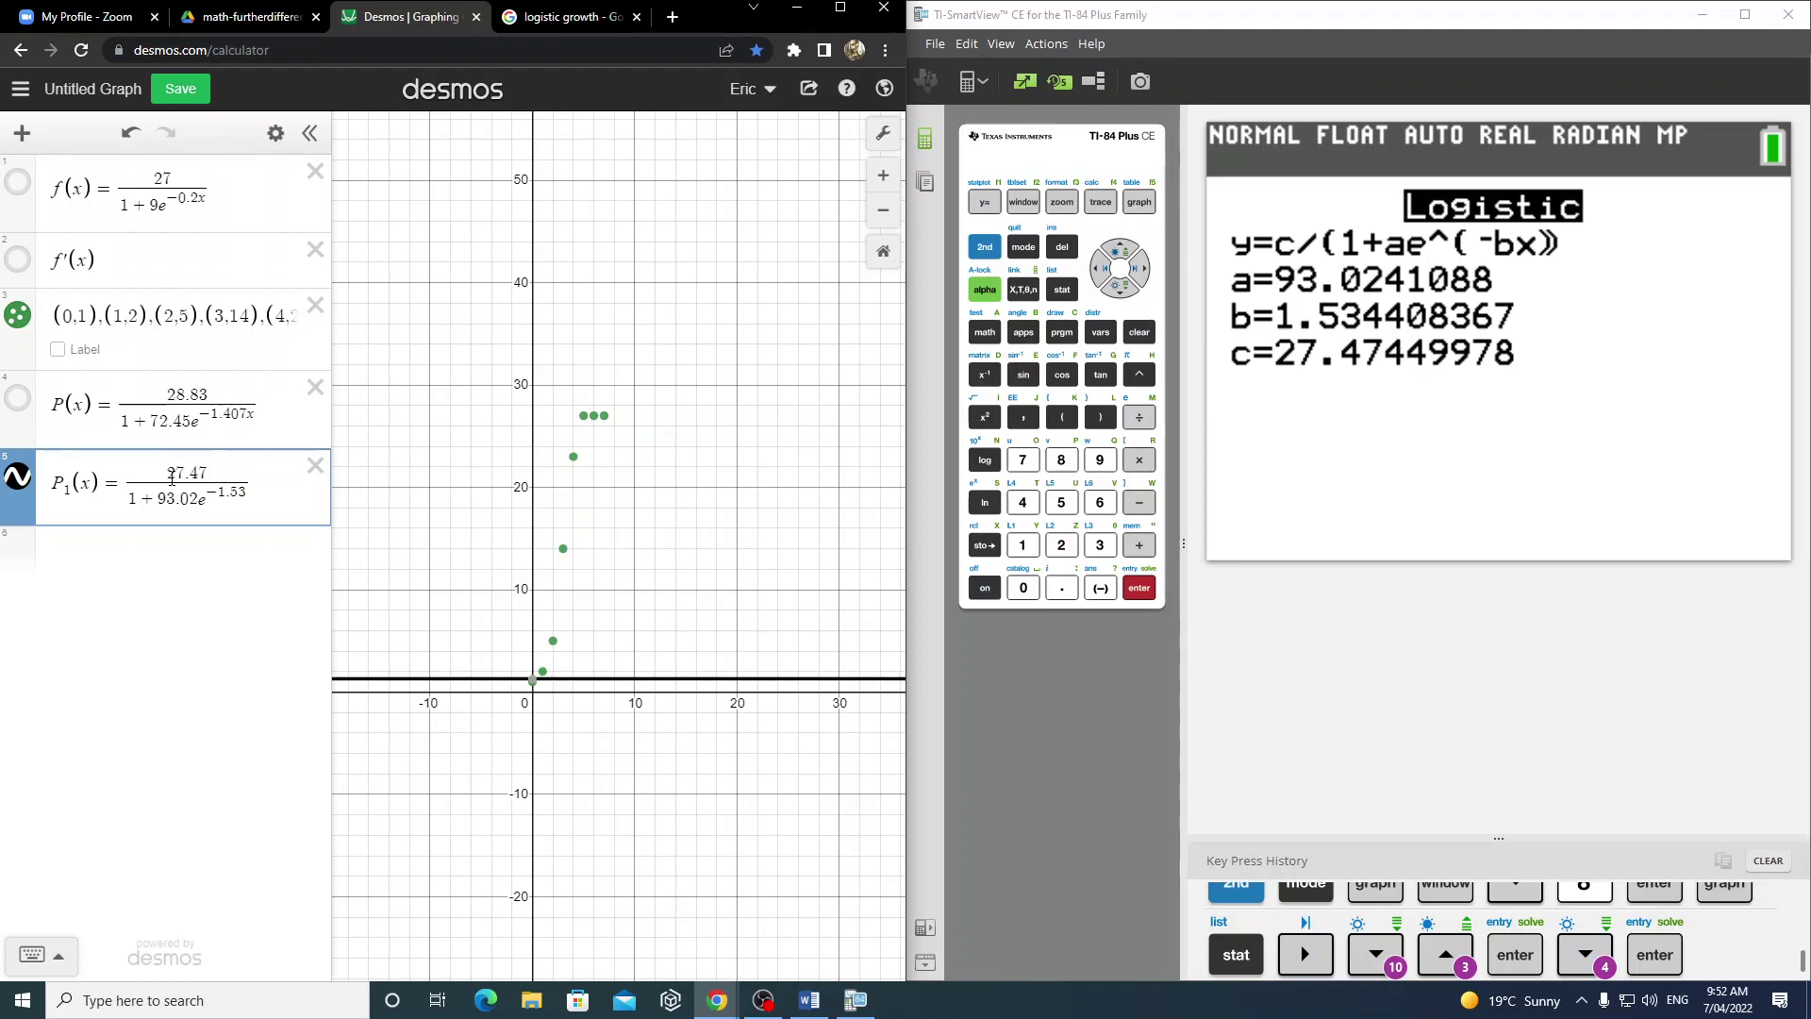
pyautogui.write('4x')
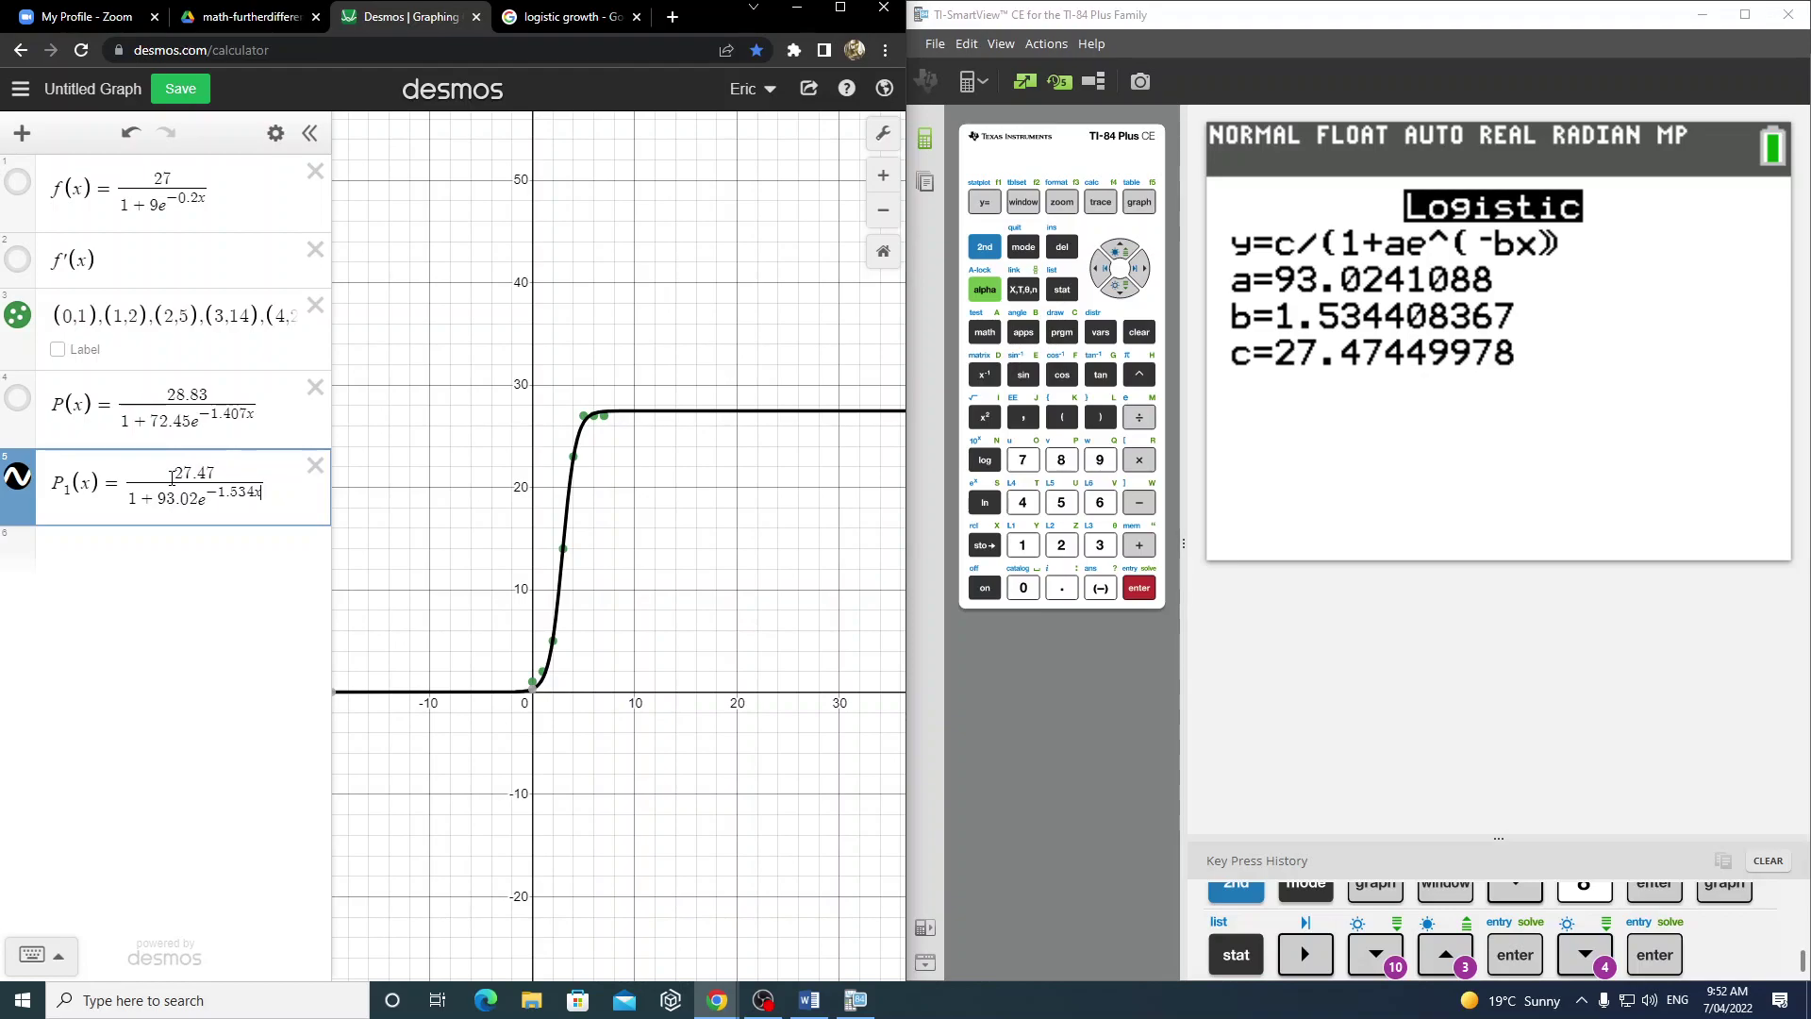
# - Compare the P₁(x) curve with the data points and the earlier P(x) curve, showing P(x) and hiding it again
pyautogui.scroll(5, 614, 489)
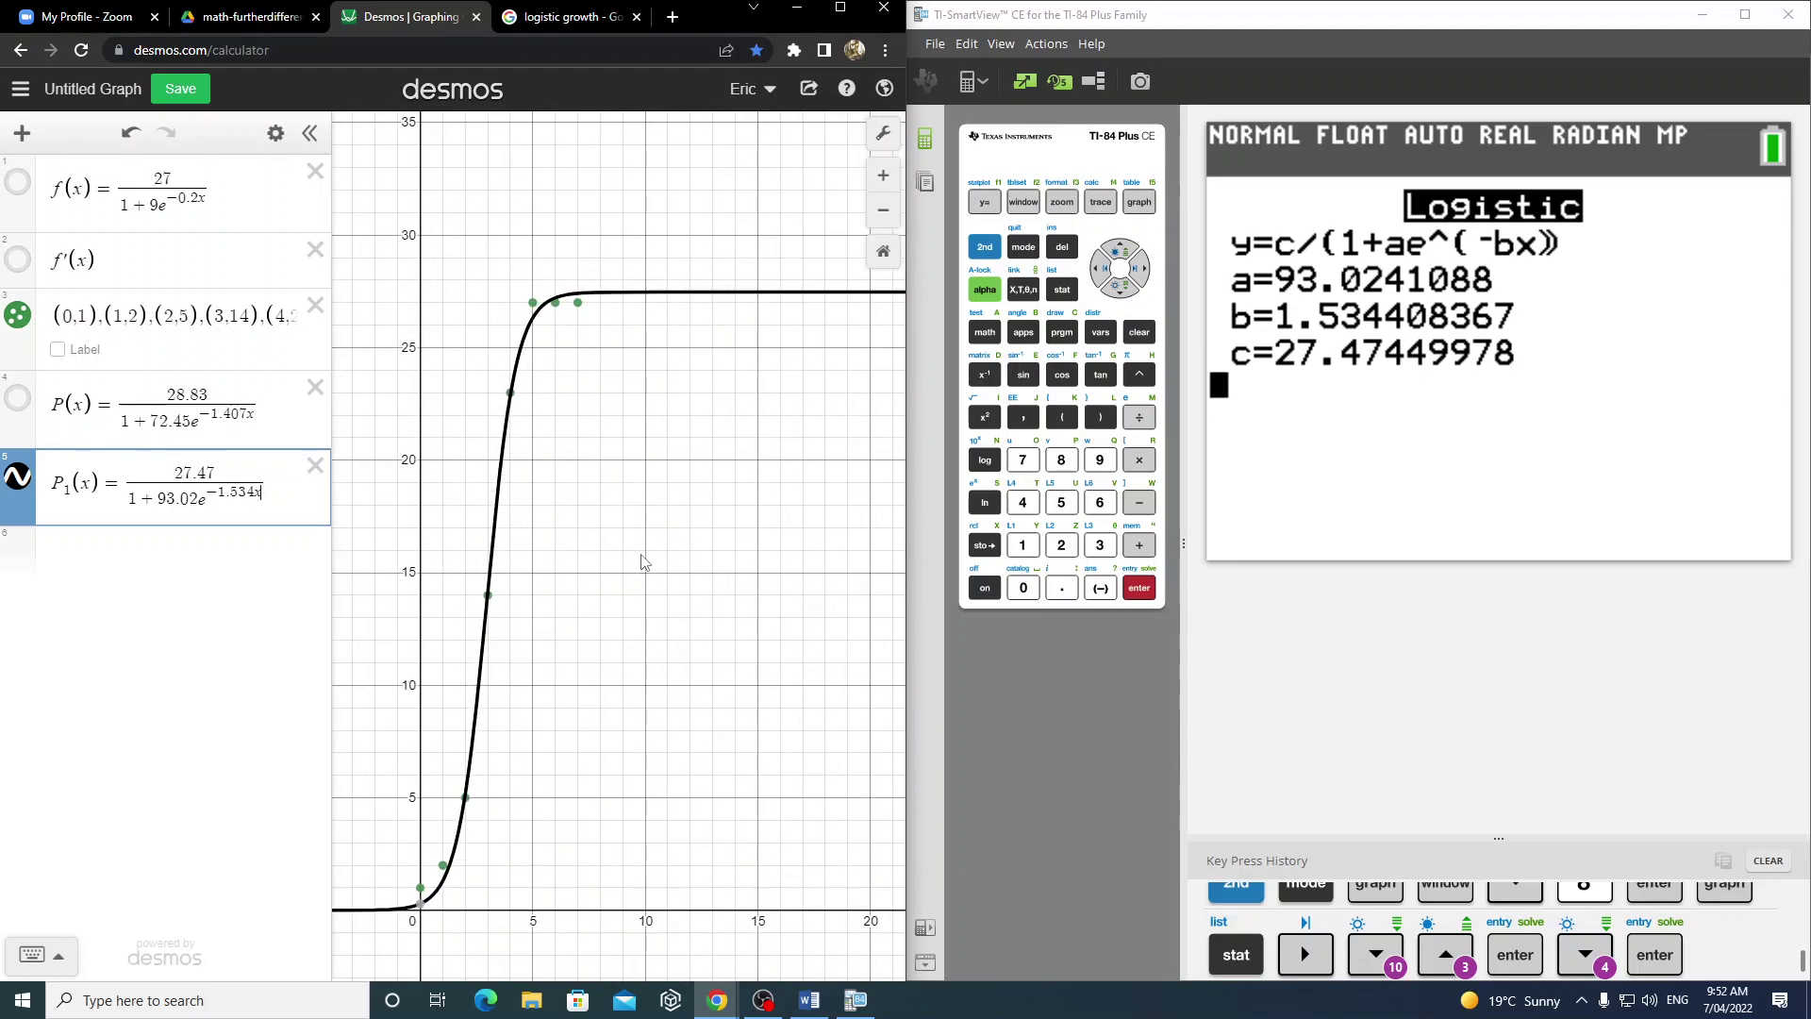
pyautogui.moveTo(760, 281); pyautogui.dragTo(759, 332)
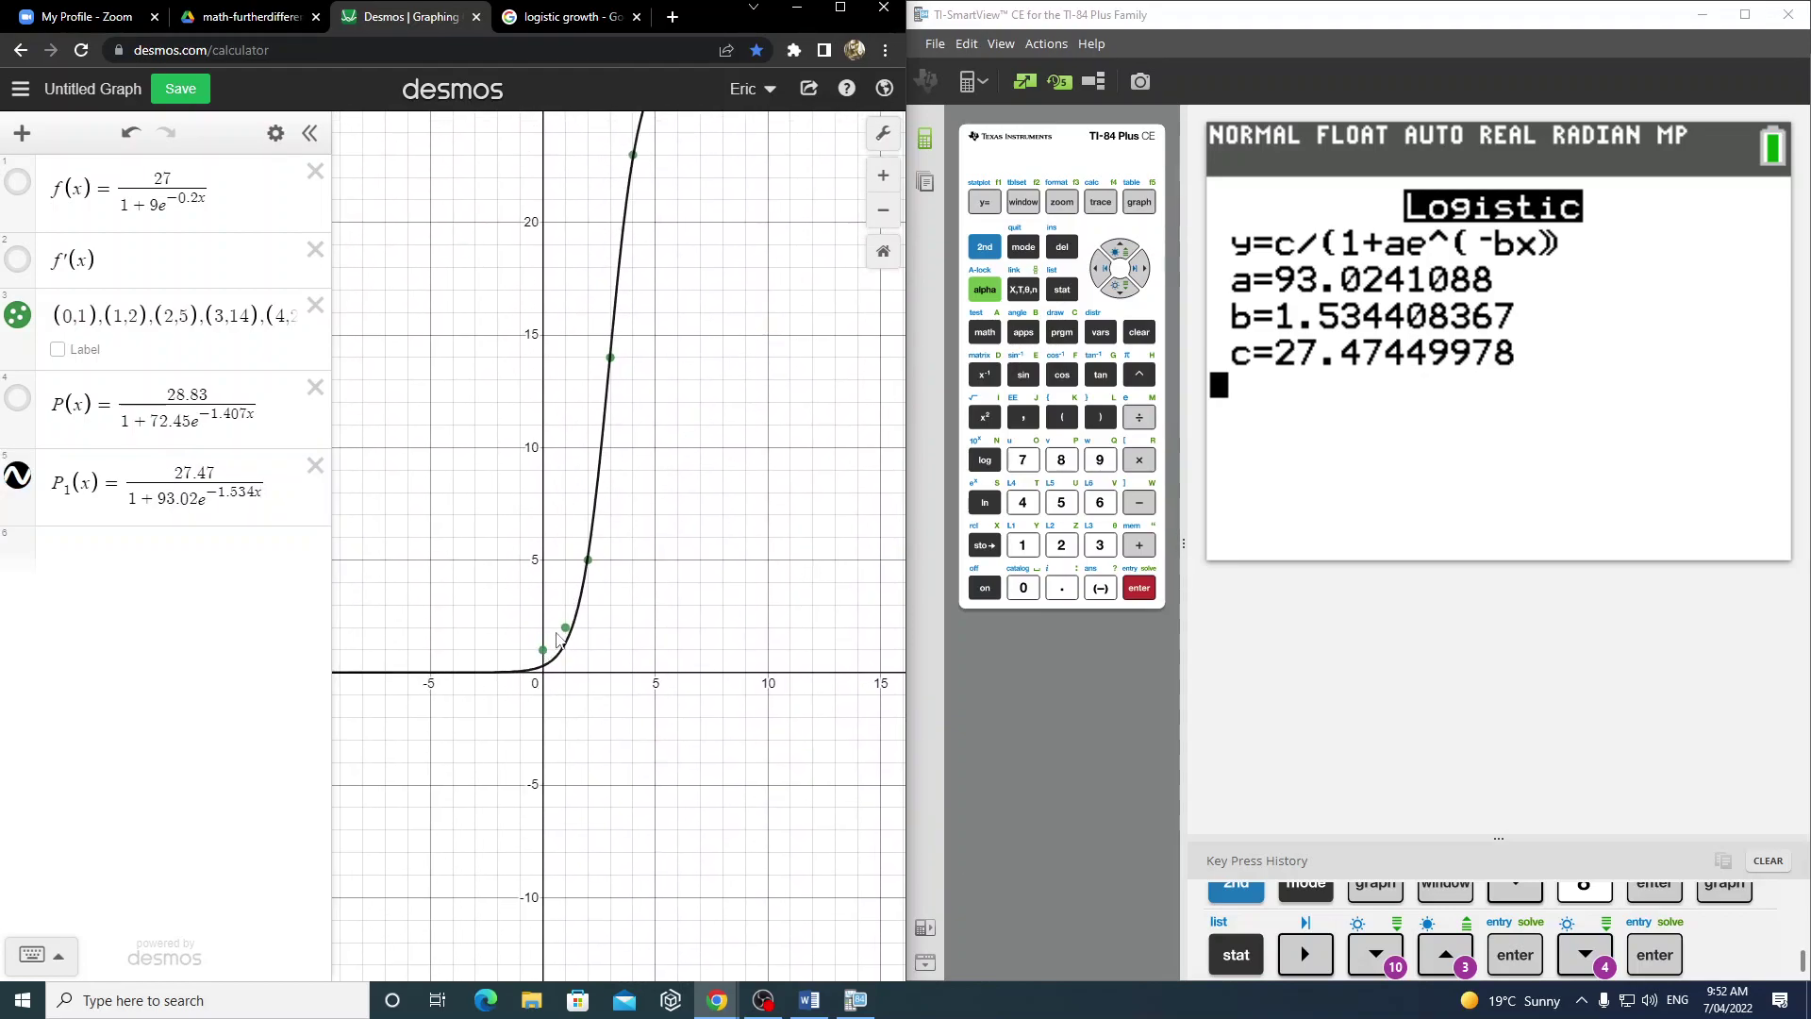
pyautogui.moveTo(646, 424); pyautogui.dragTo(620, 673)
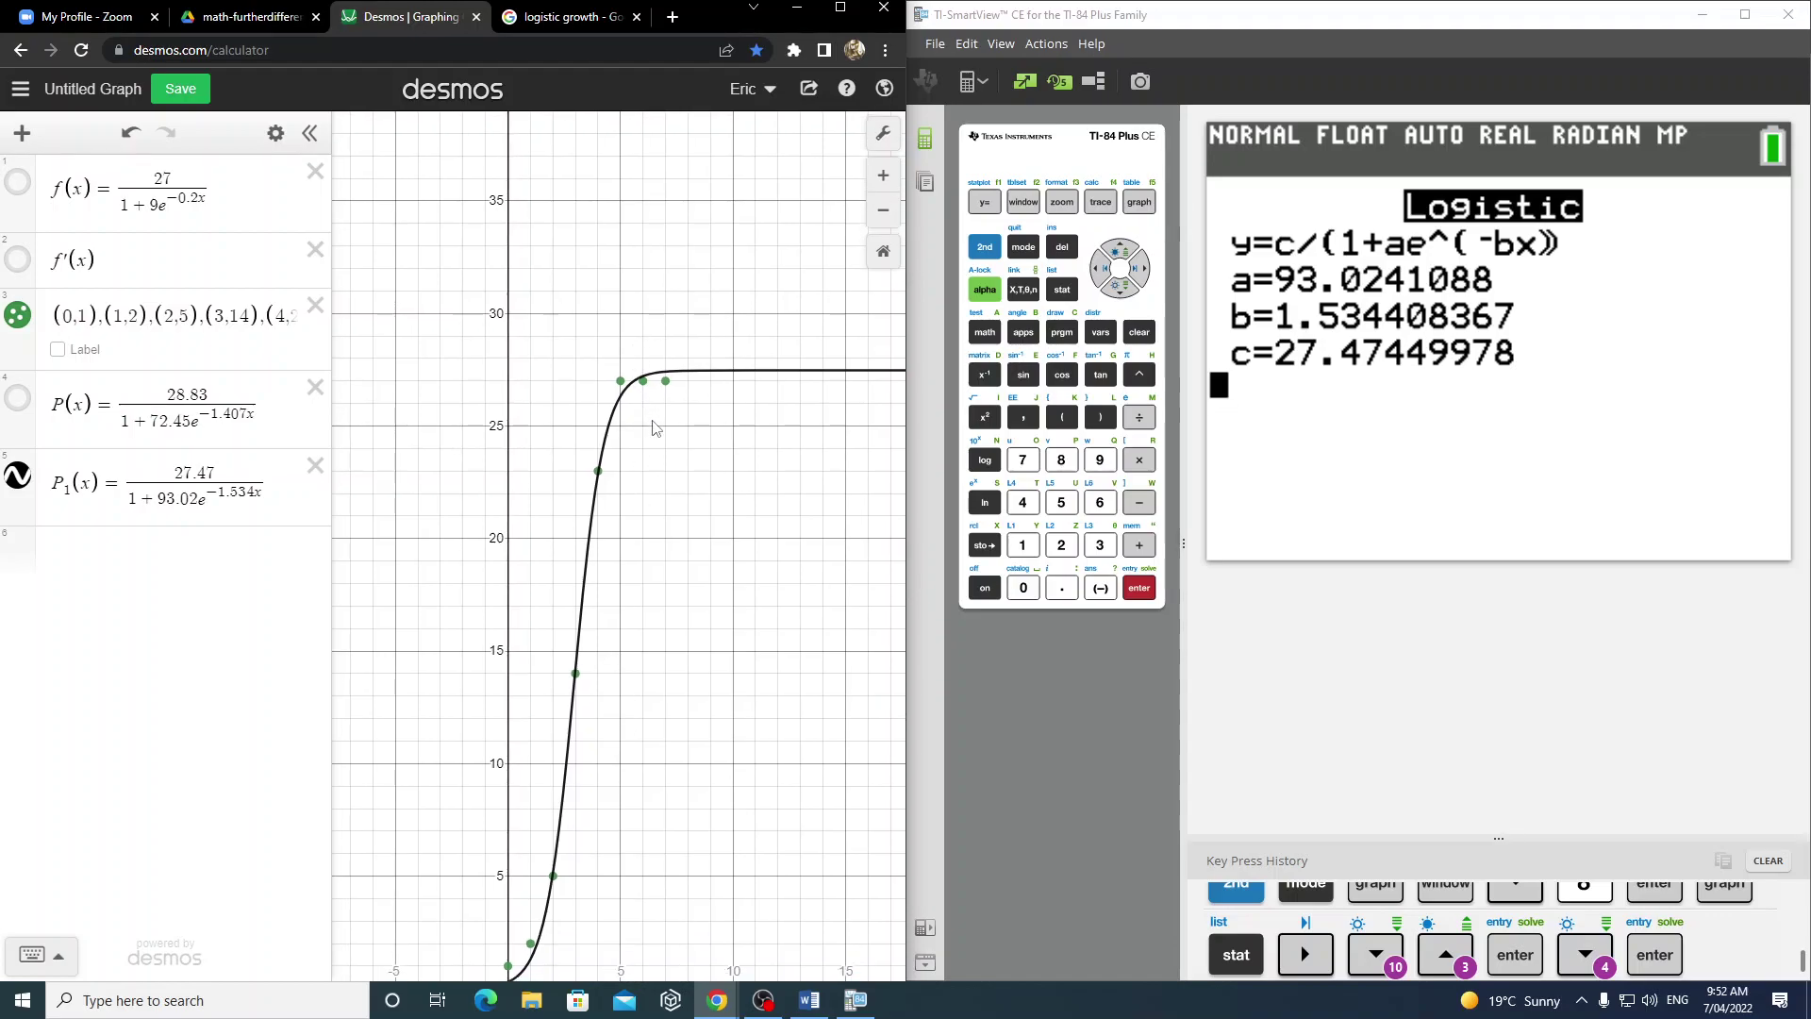
pyautogui.moveTo(658, 428); pyautogui.dragTo(683, 196)
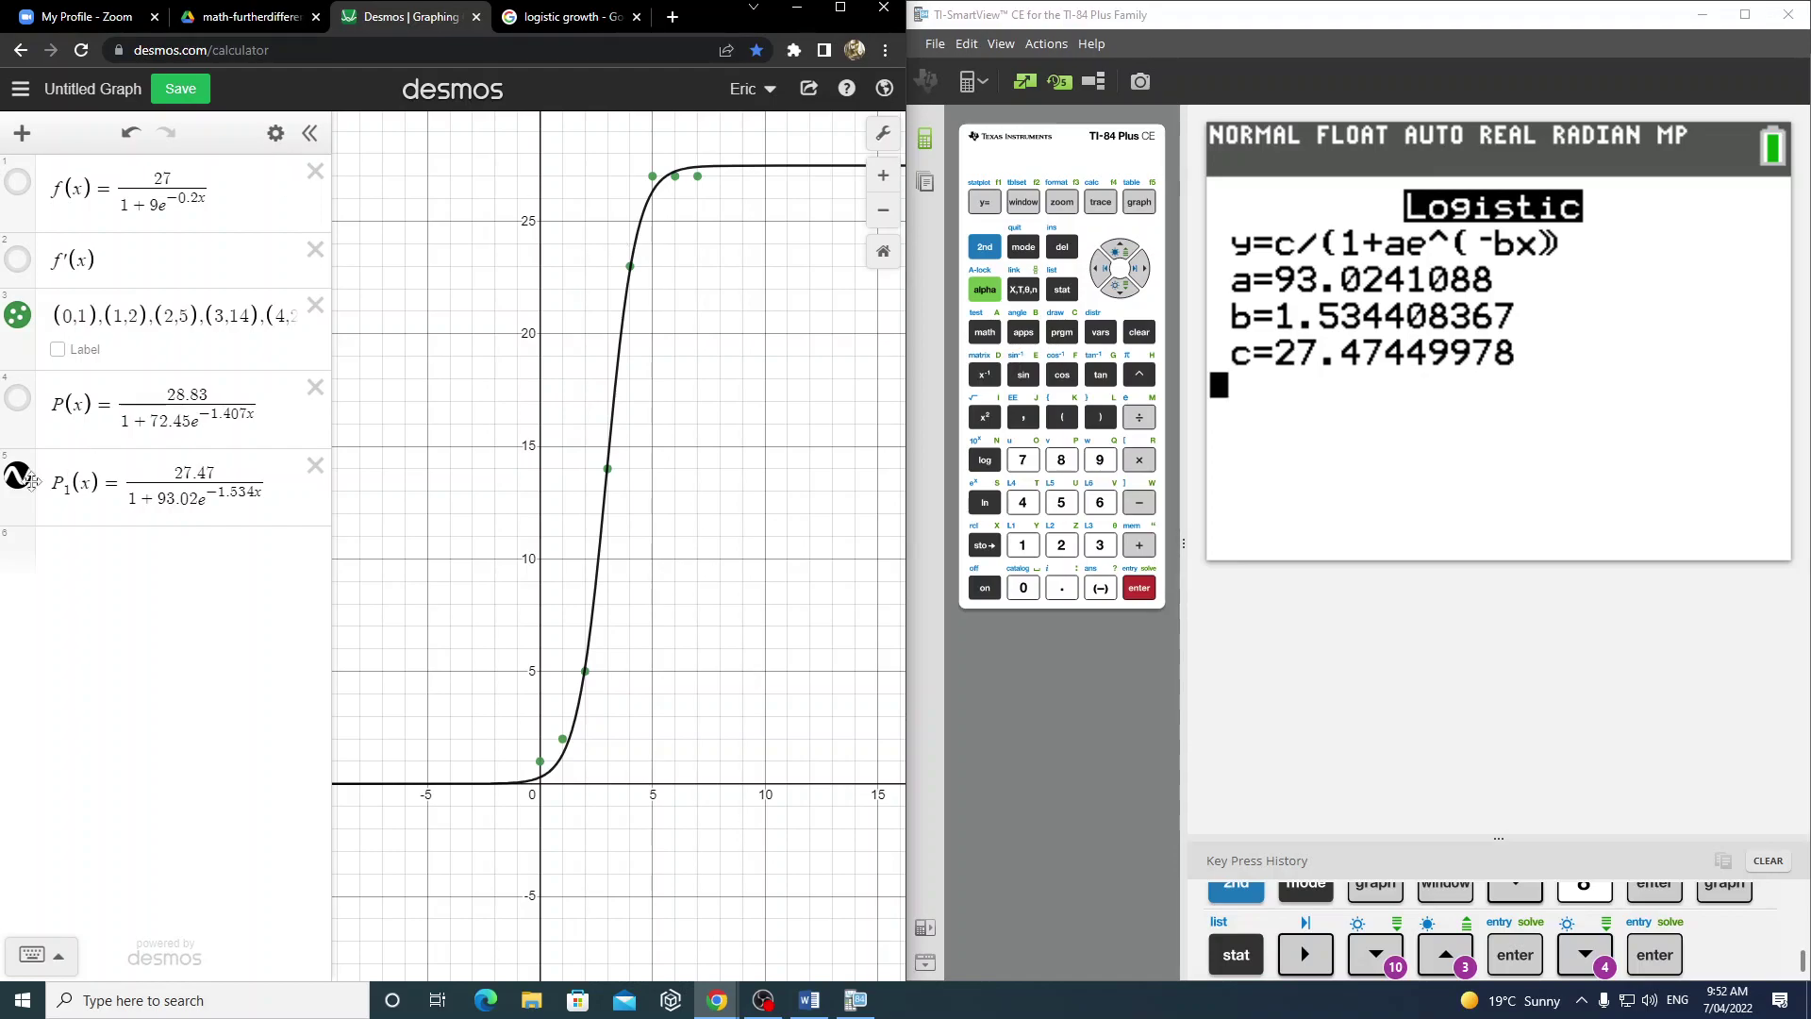
pyautogui.click(16, 398)
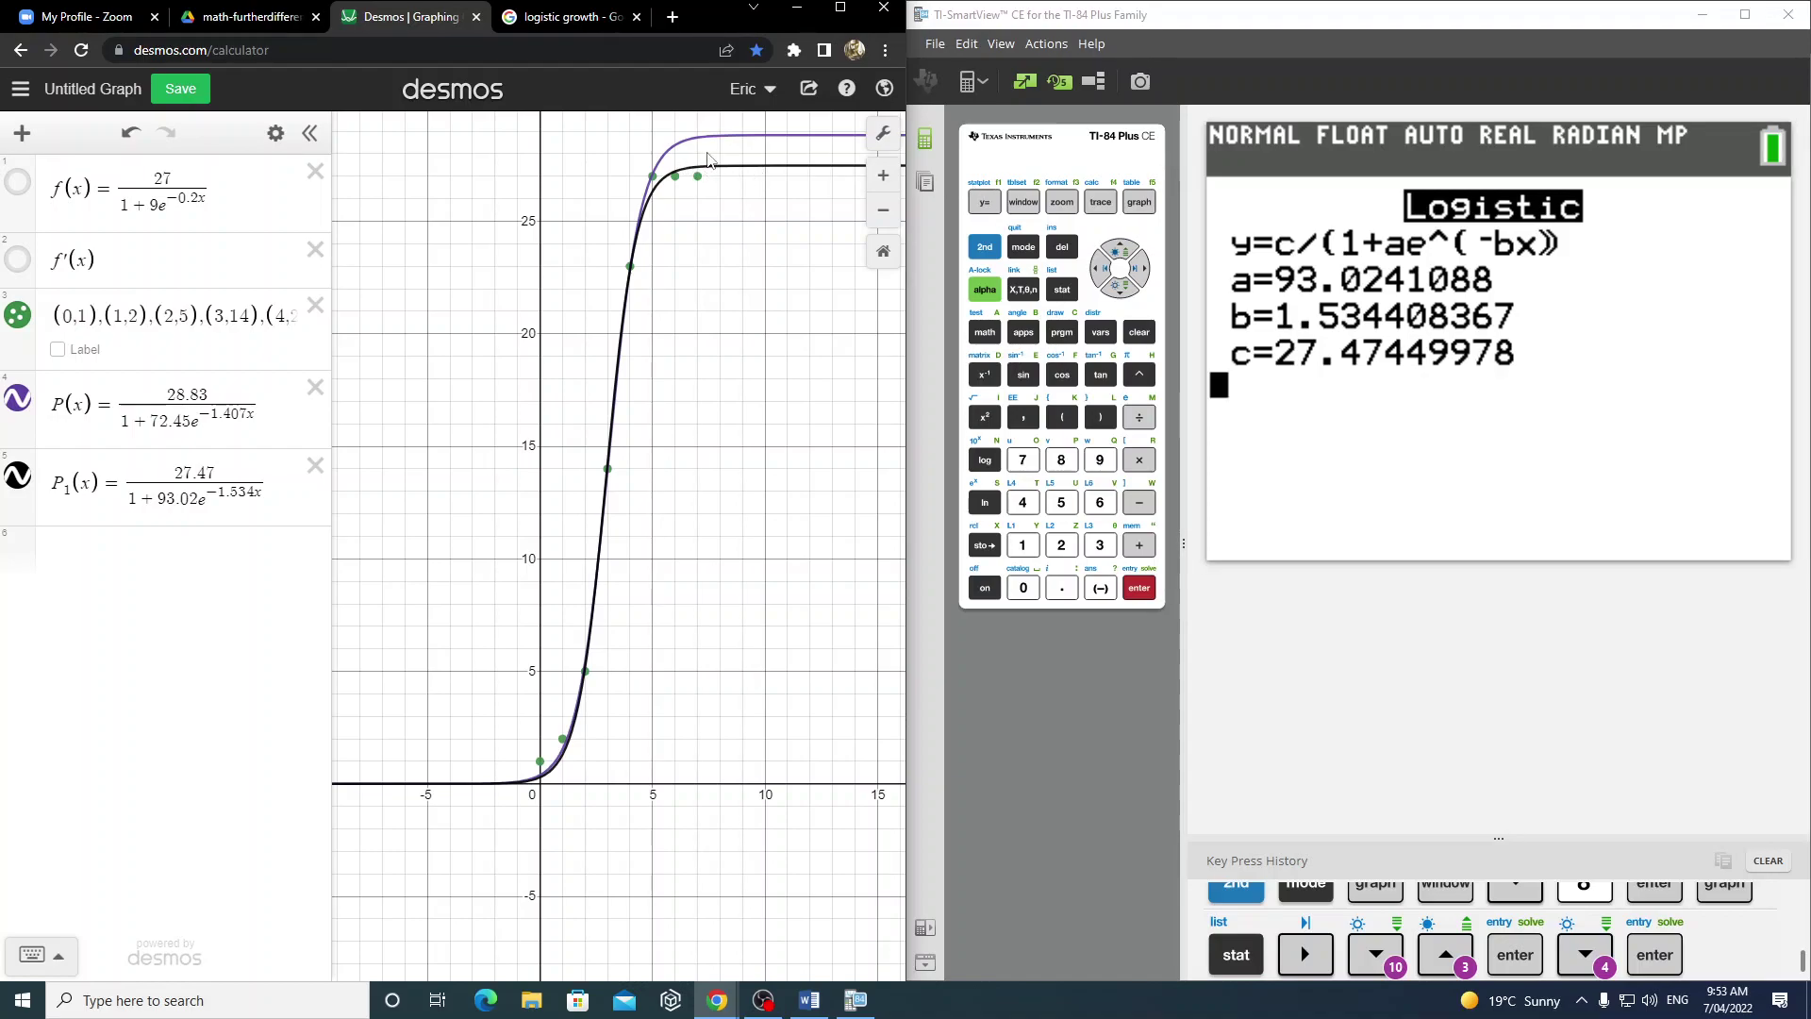
pyautogui.scroll(3, 536, 760)
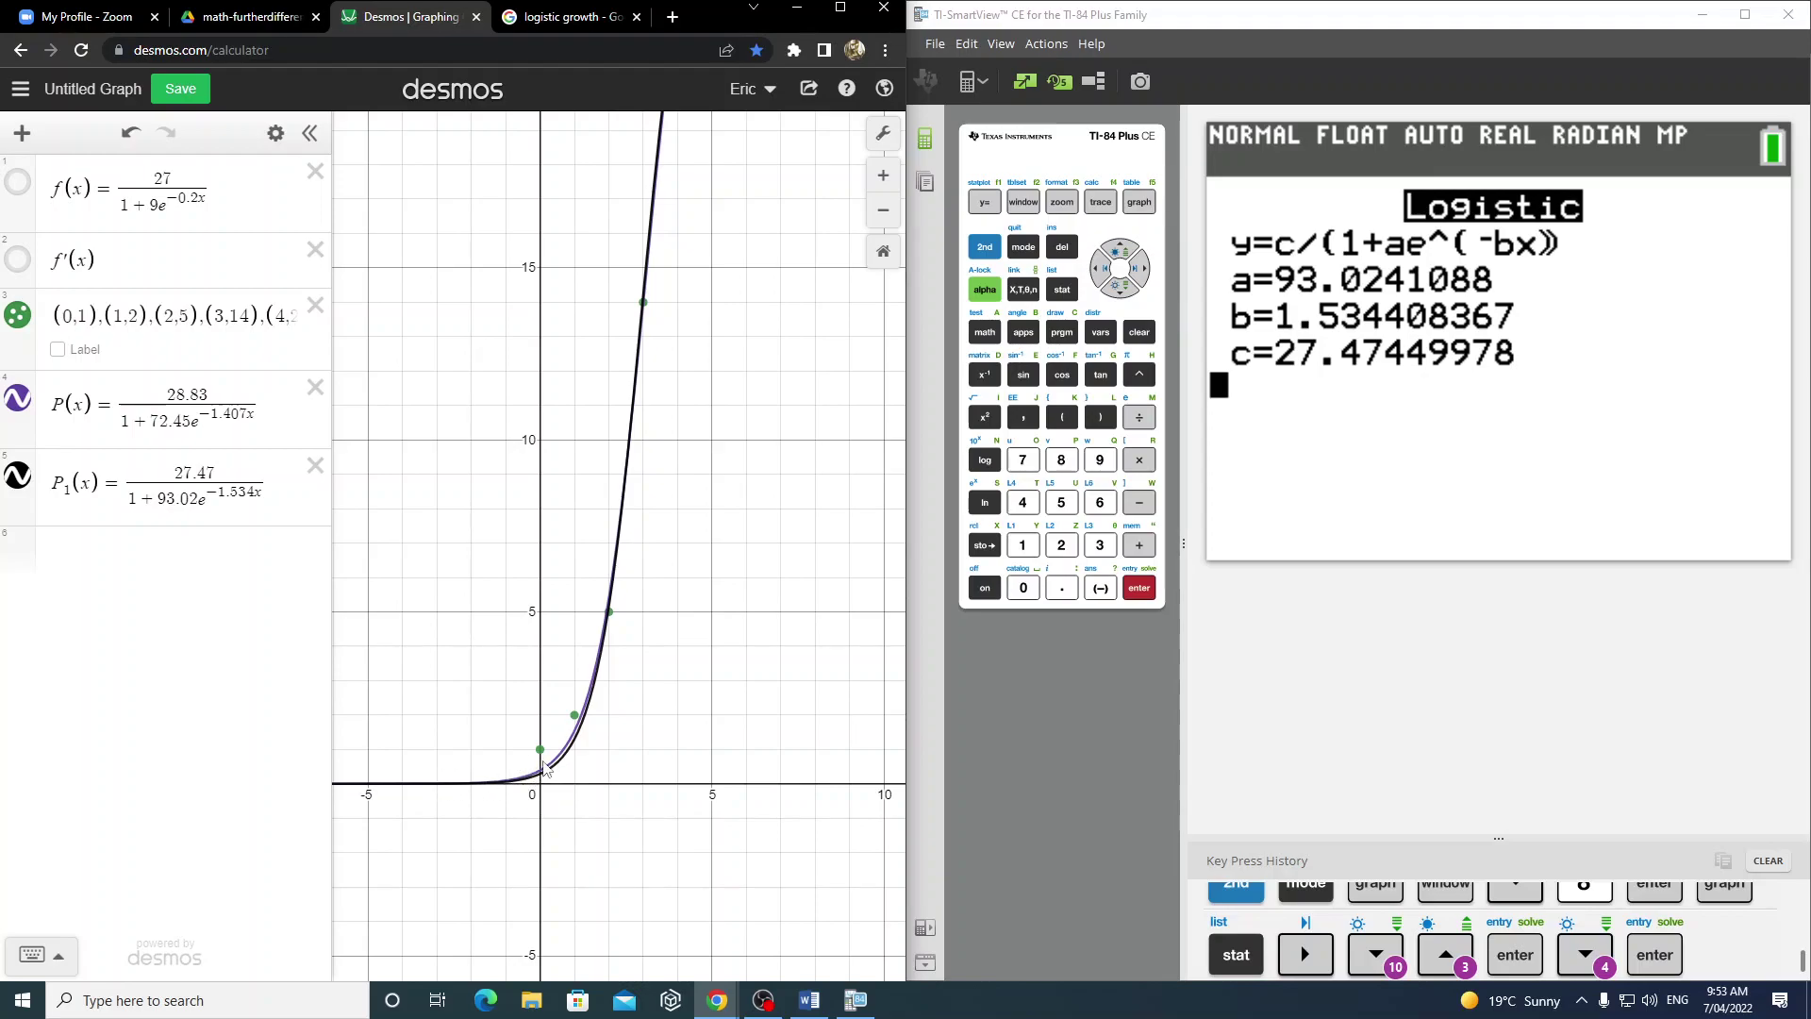
pyautogui.scroll(10, 543, 764)
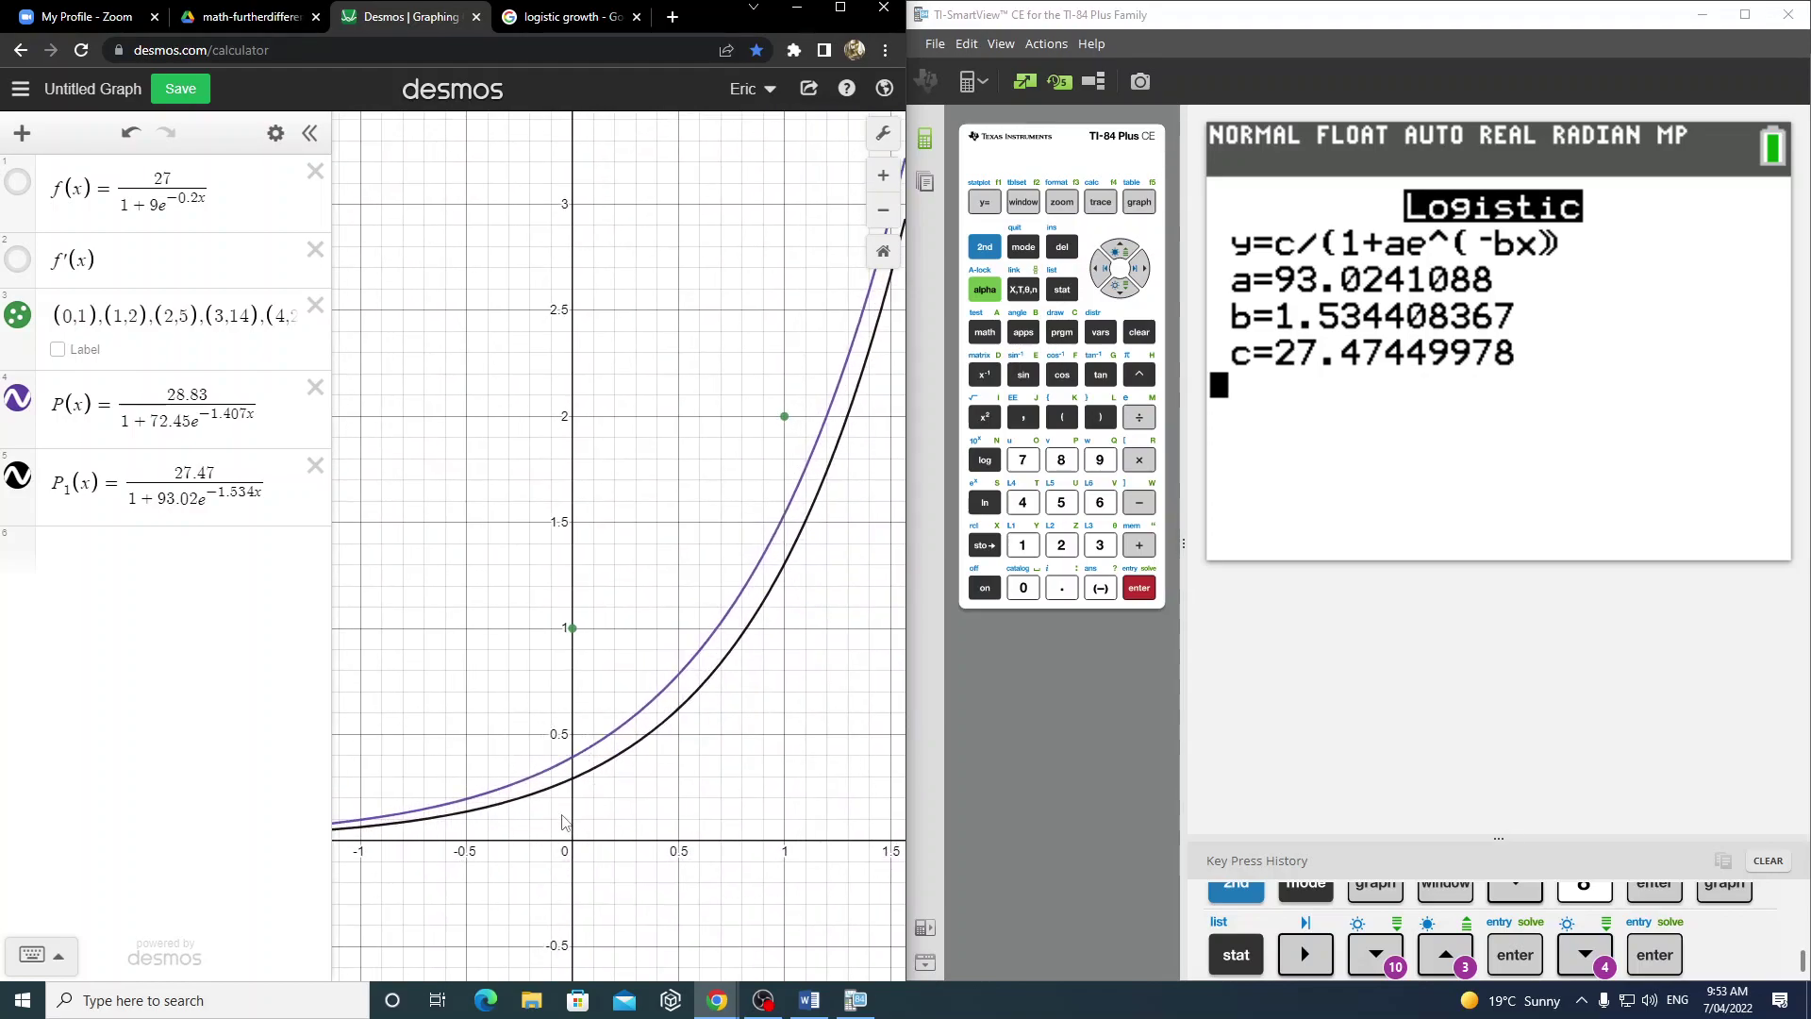
pyautogui.scroll(-5, 661, 679)
pyautogui.scroll(-5, 673, 671)
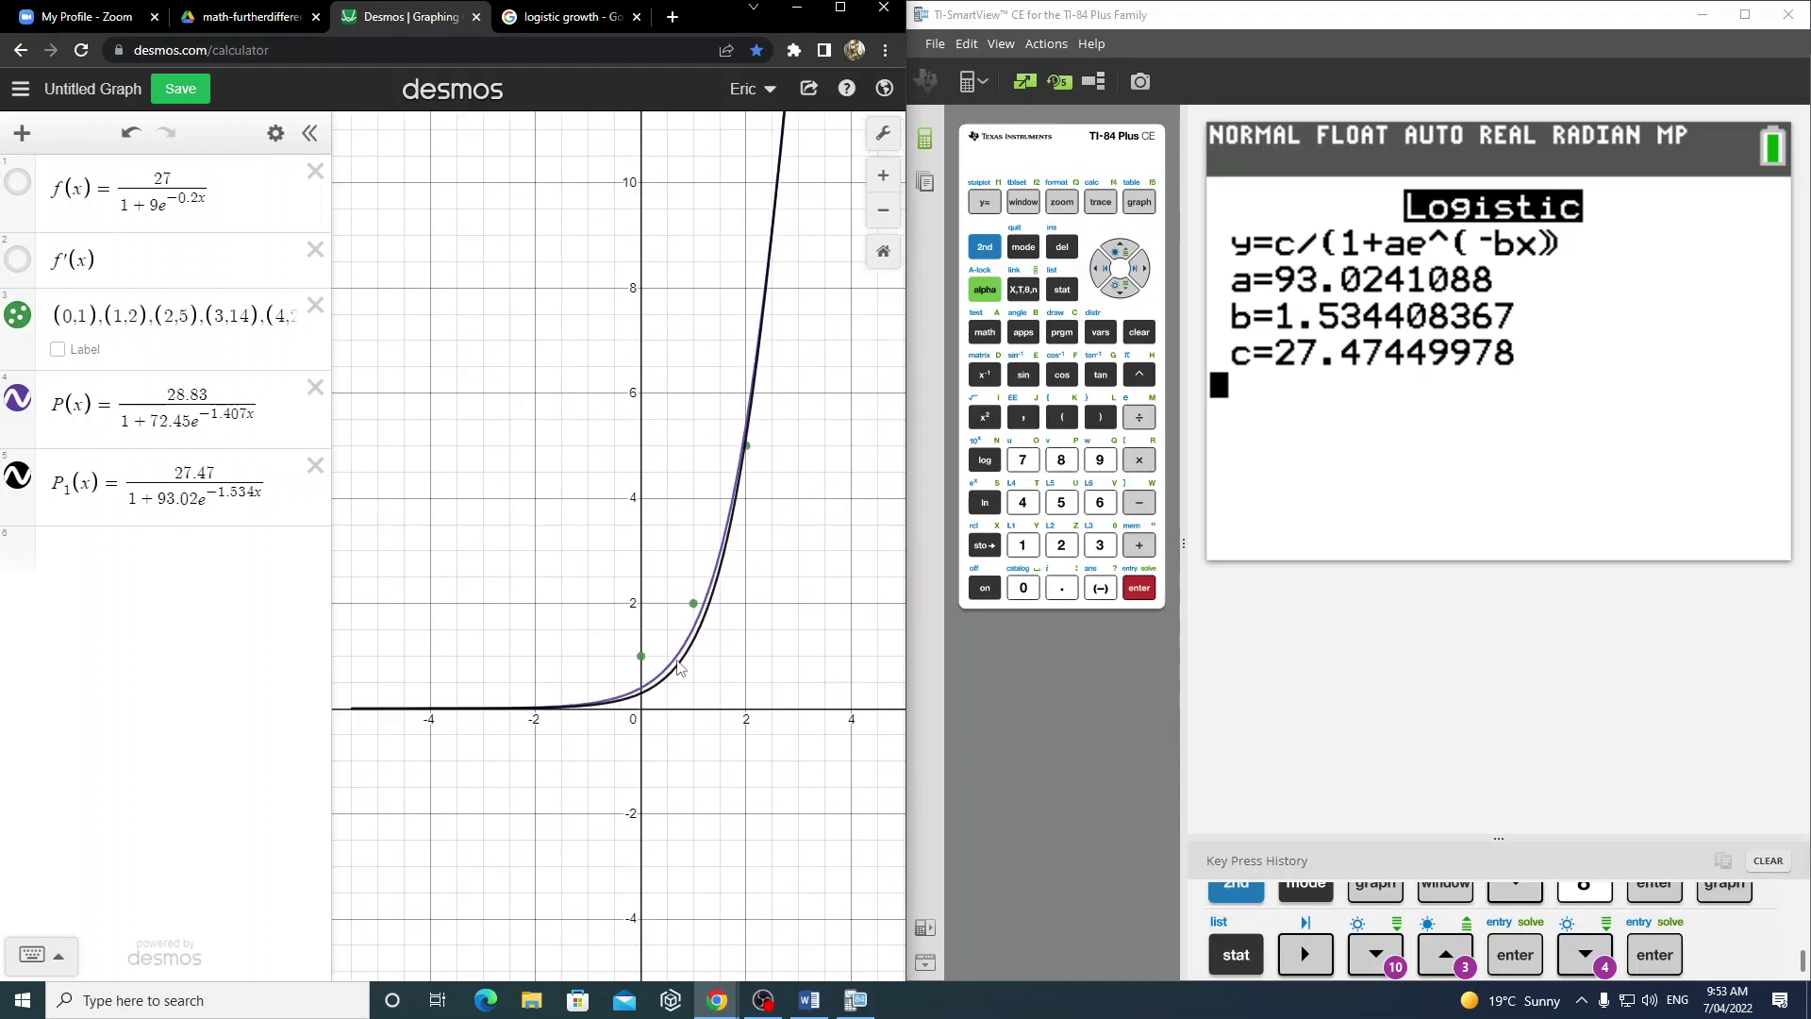
pyautogui.scroll(-3, 722, 722)
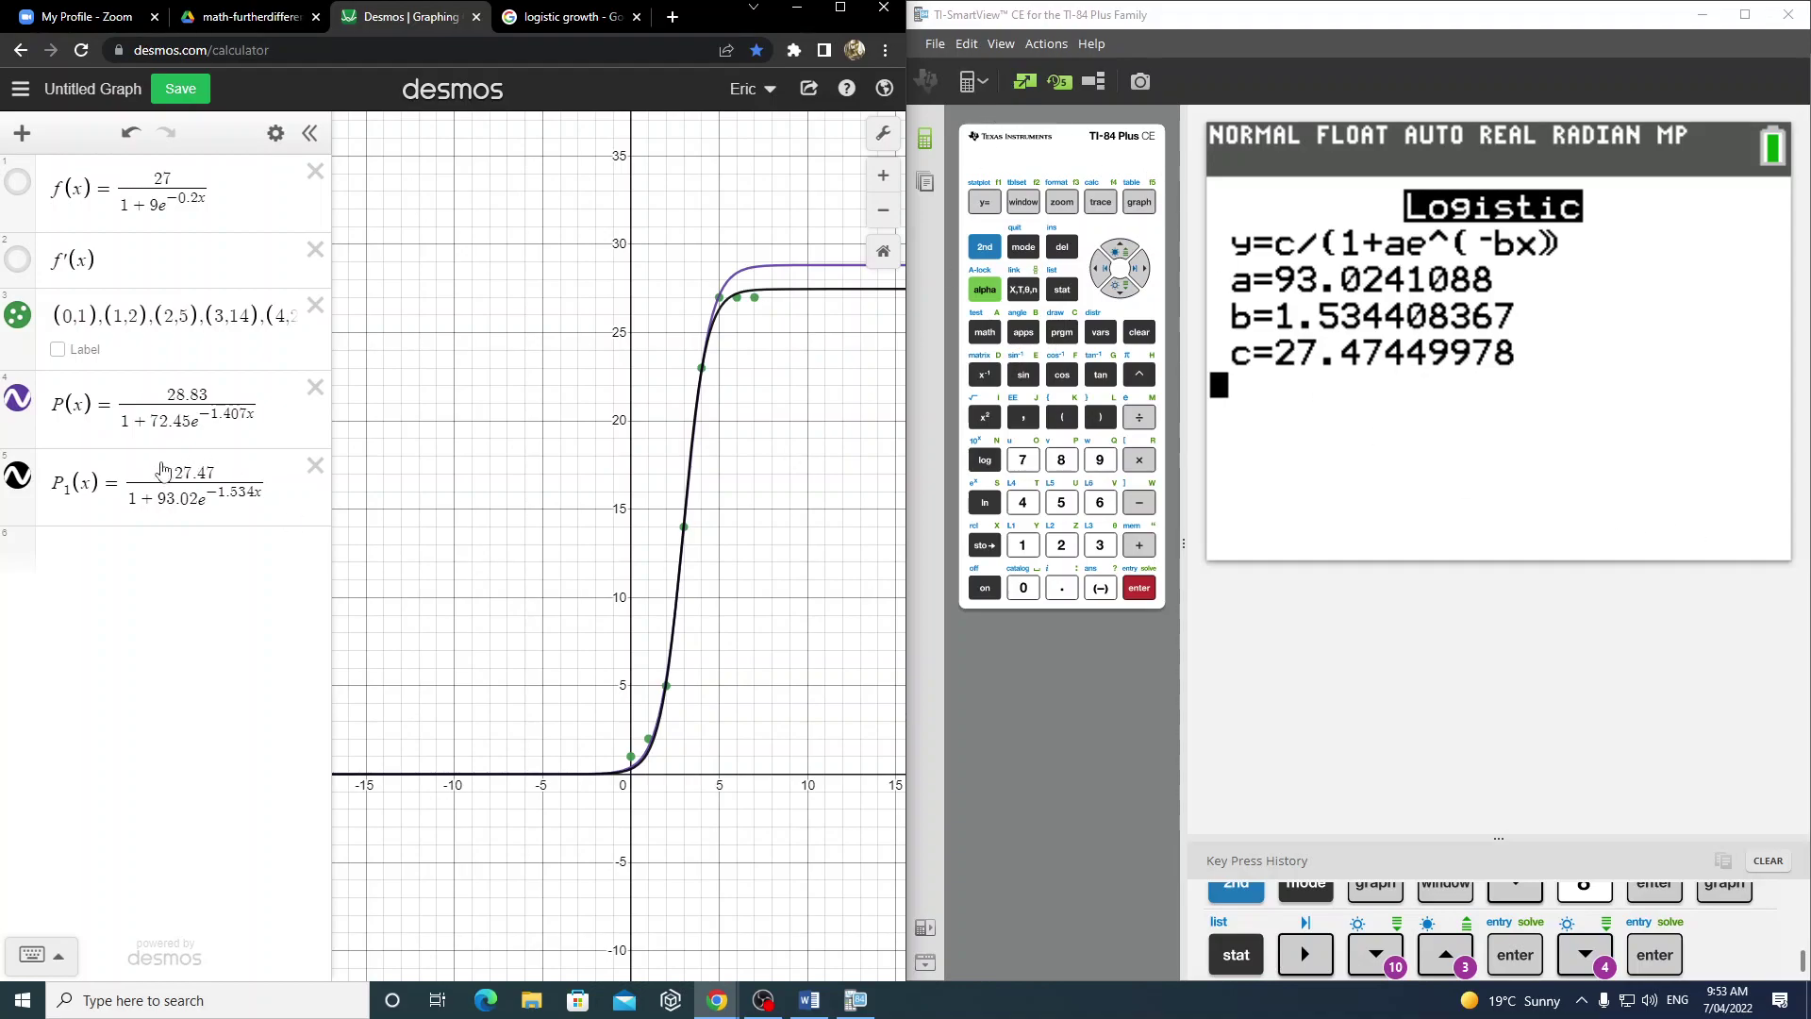
pyautogui.click(17, 400)
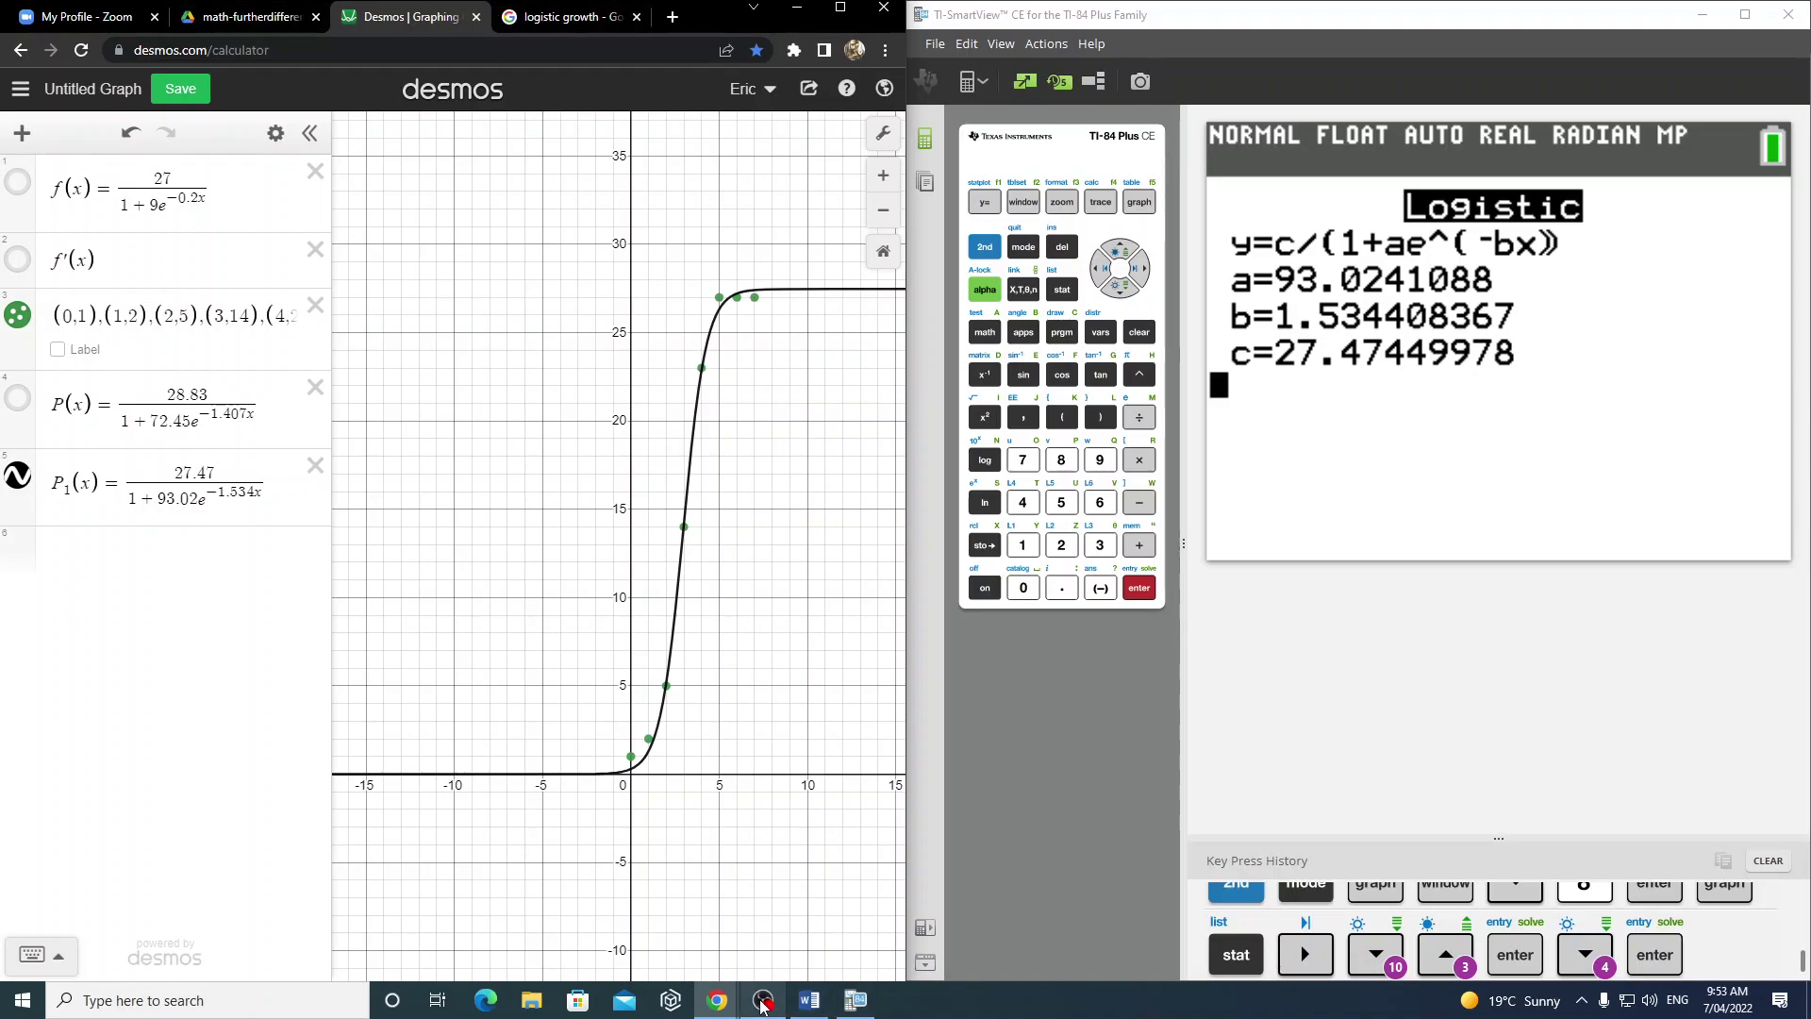
# - Switch to the Communicable Diseases task in Word and deselect the highlighted question 1b text
pyautogui.click(809, 1002)
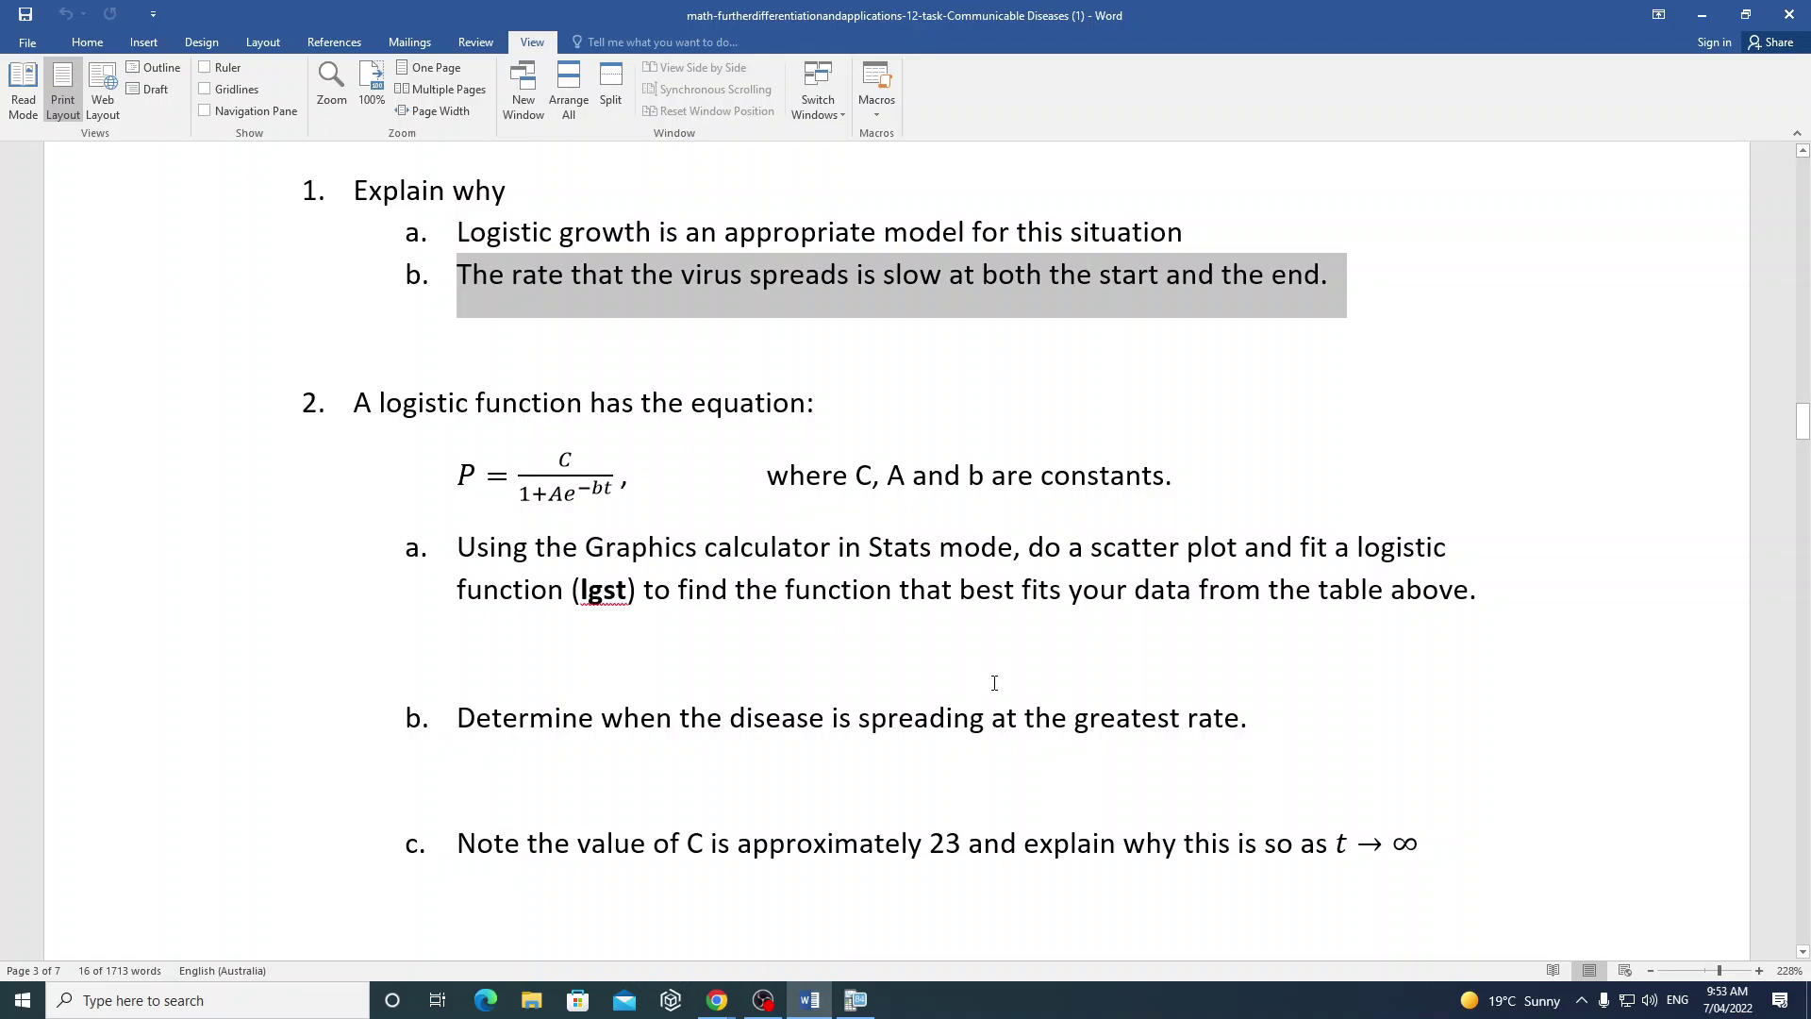
pyautogui.click(1451, 312)
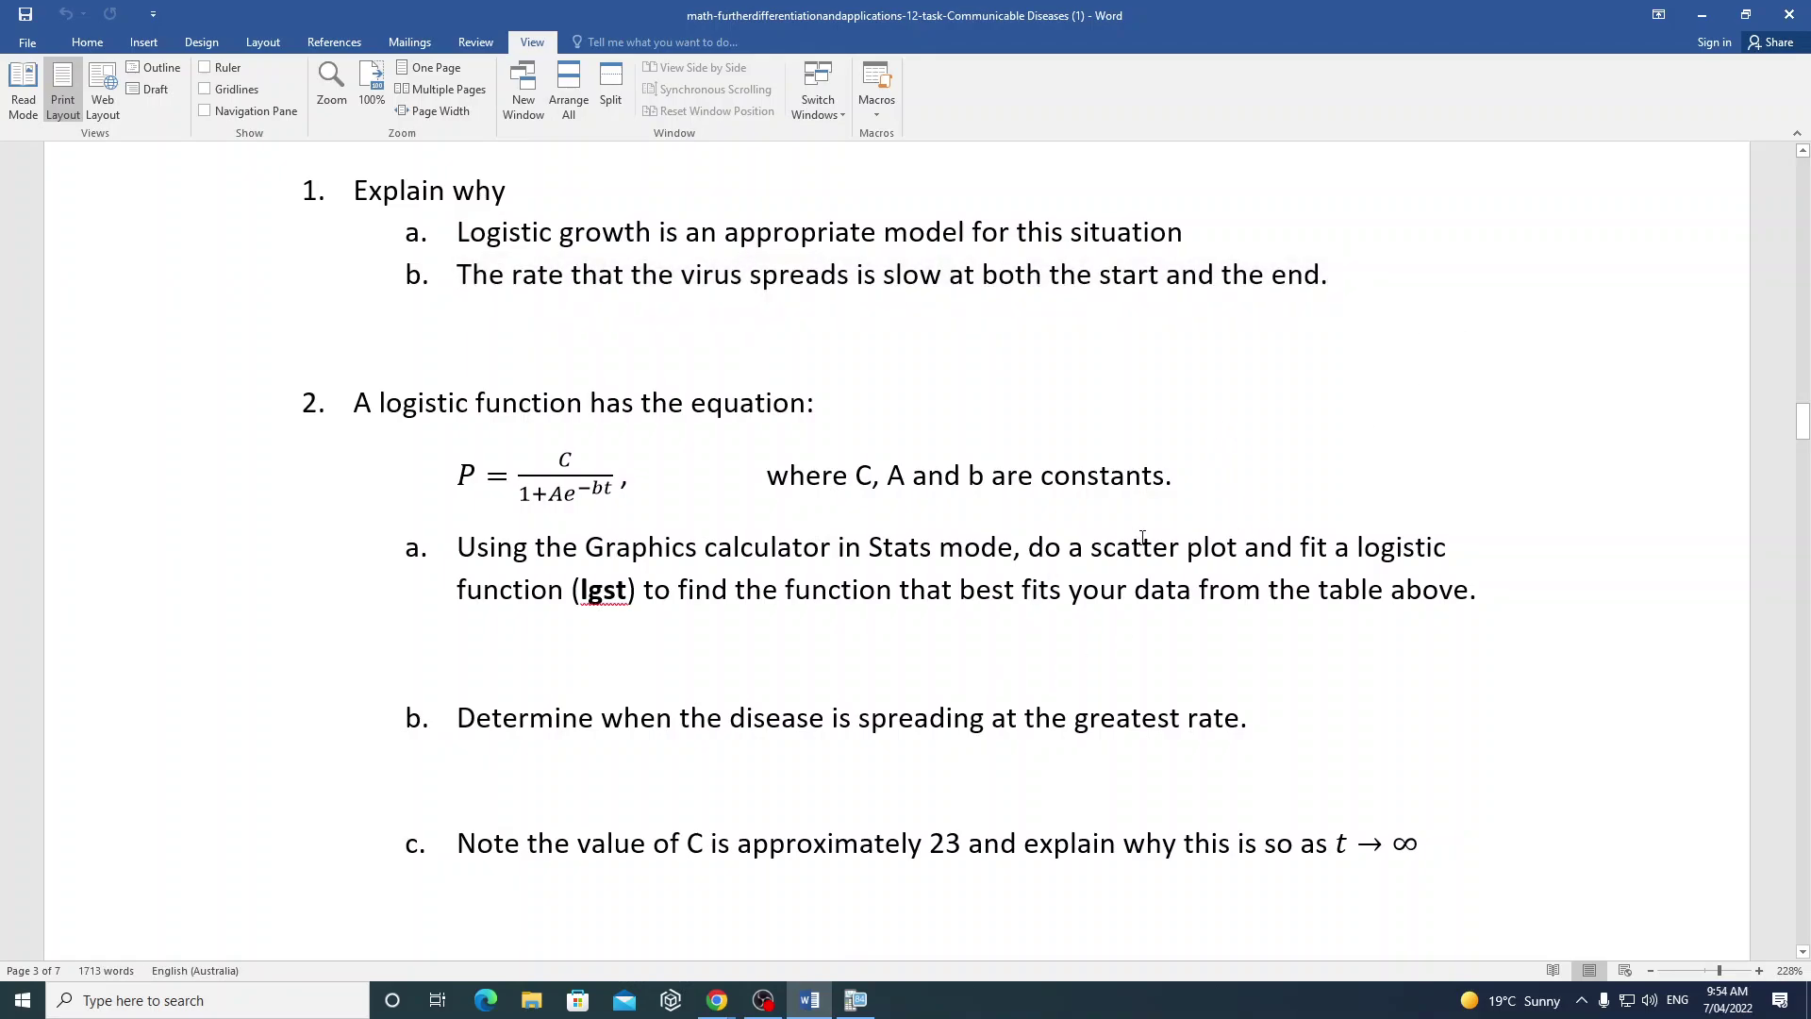